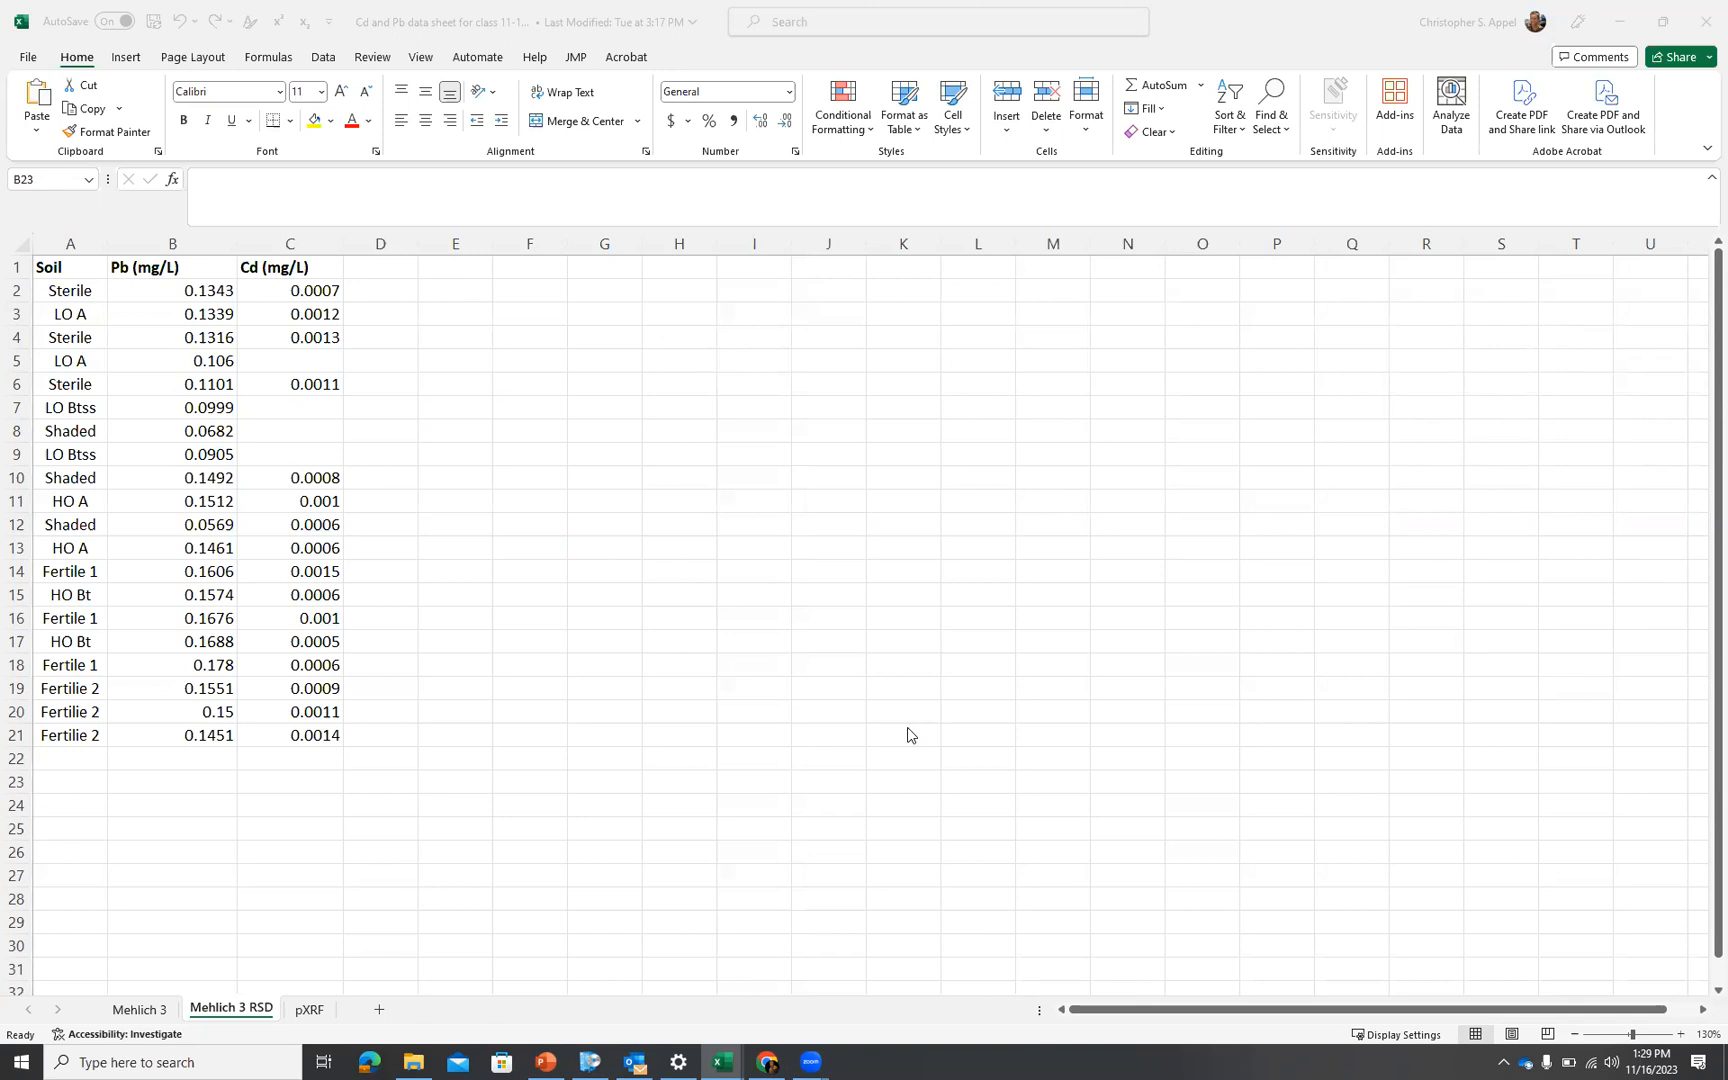
Duplicate the pXRF sheet and place the copy at the end of the workbook
left_click(318, 1014)
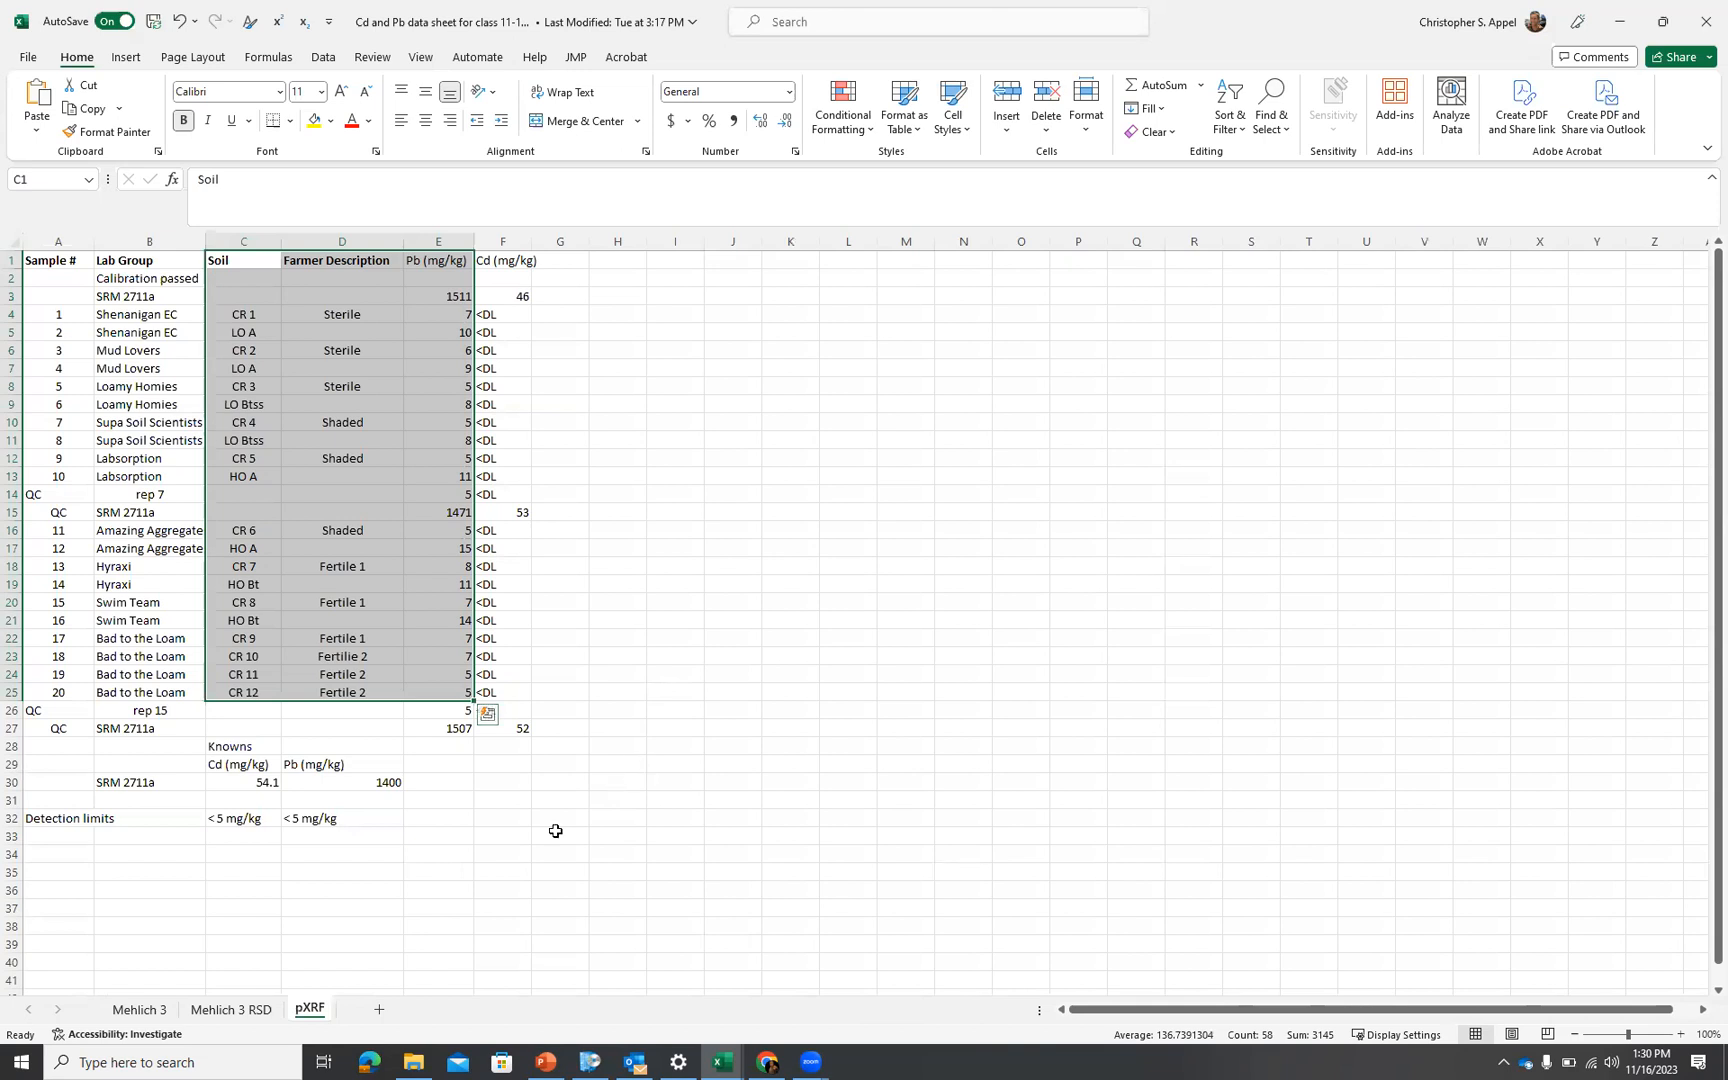
right_click(314, 1016)
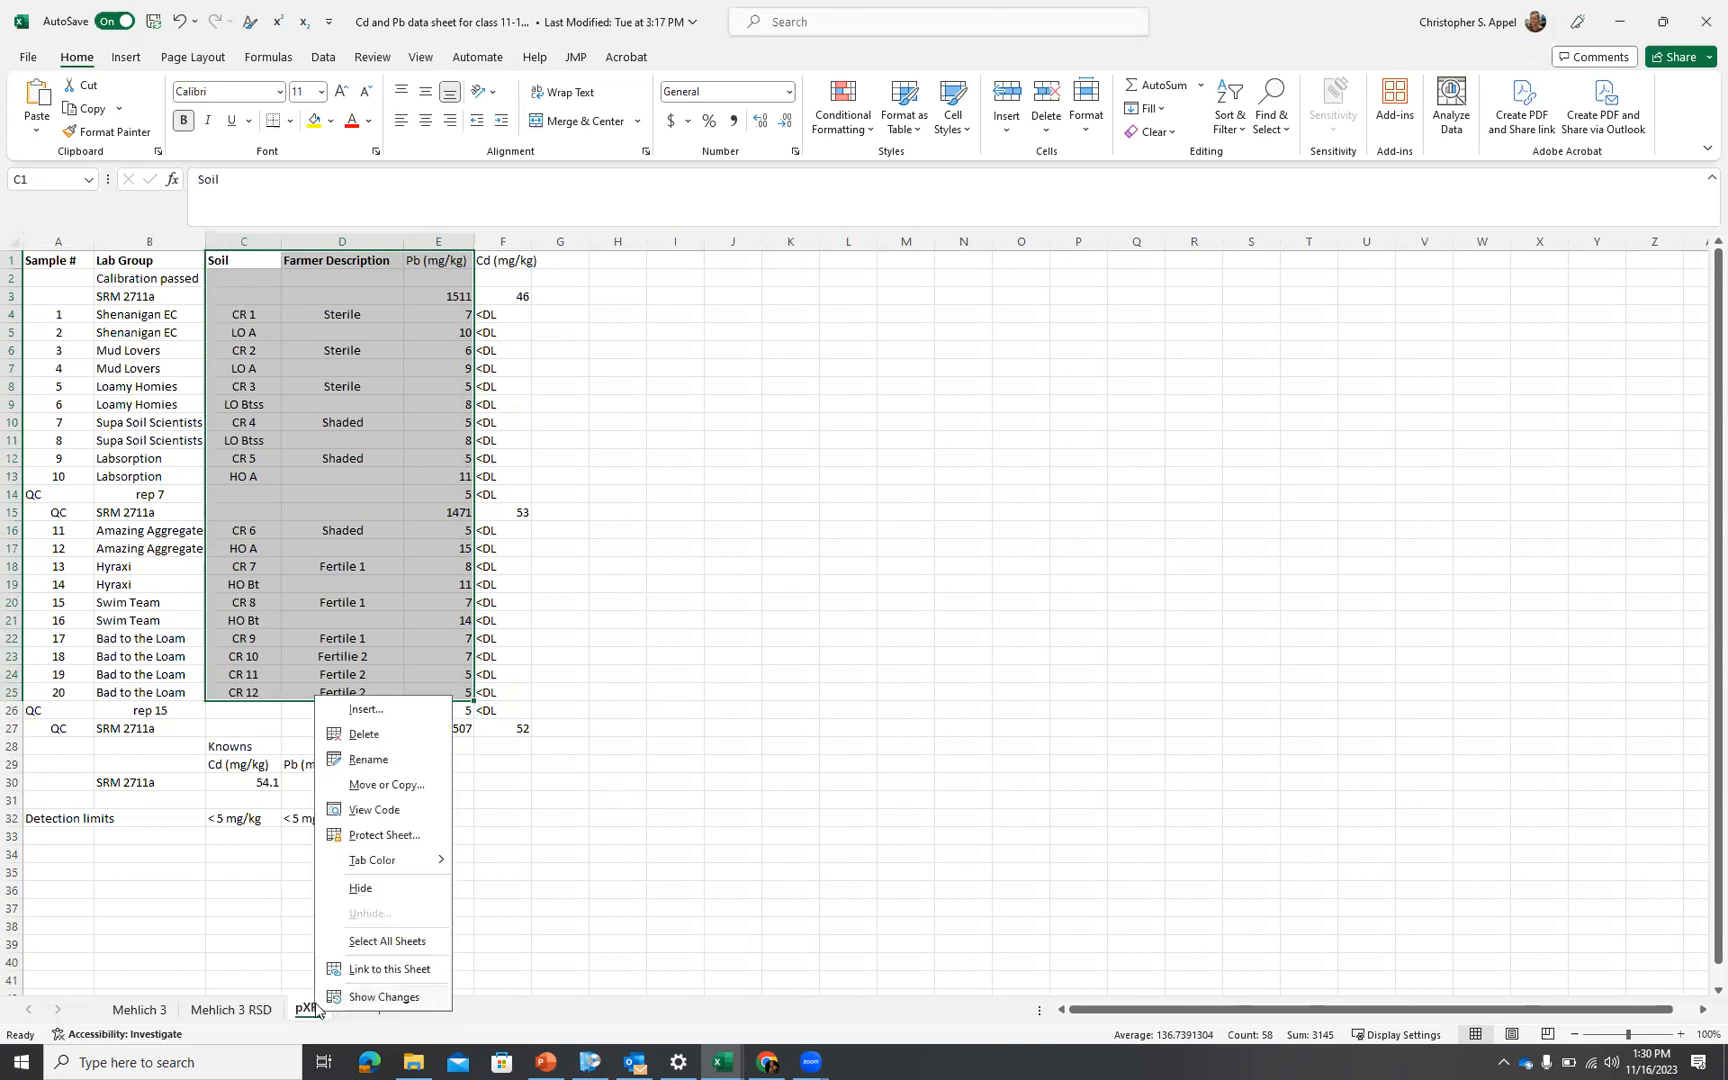
left_click(400, 786)
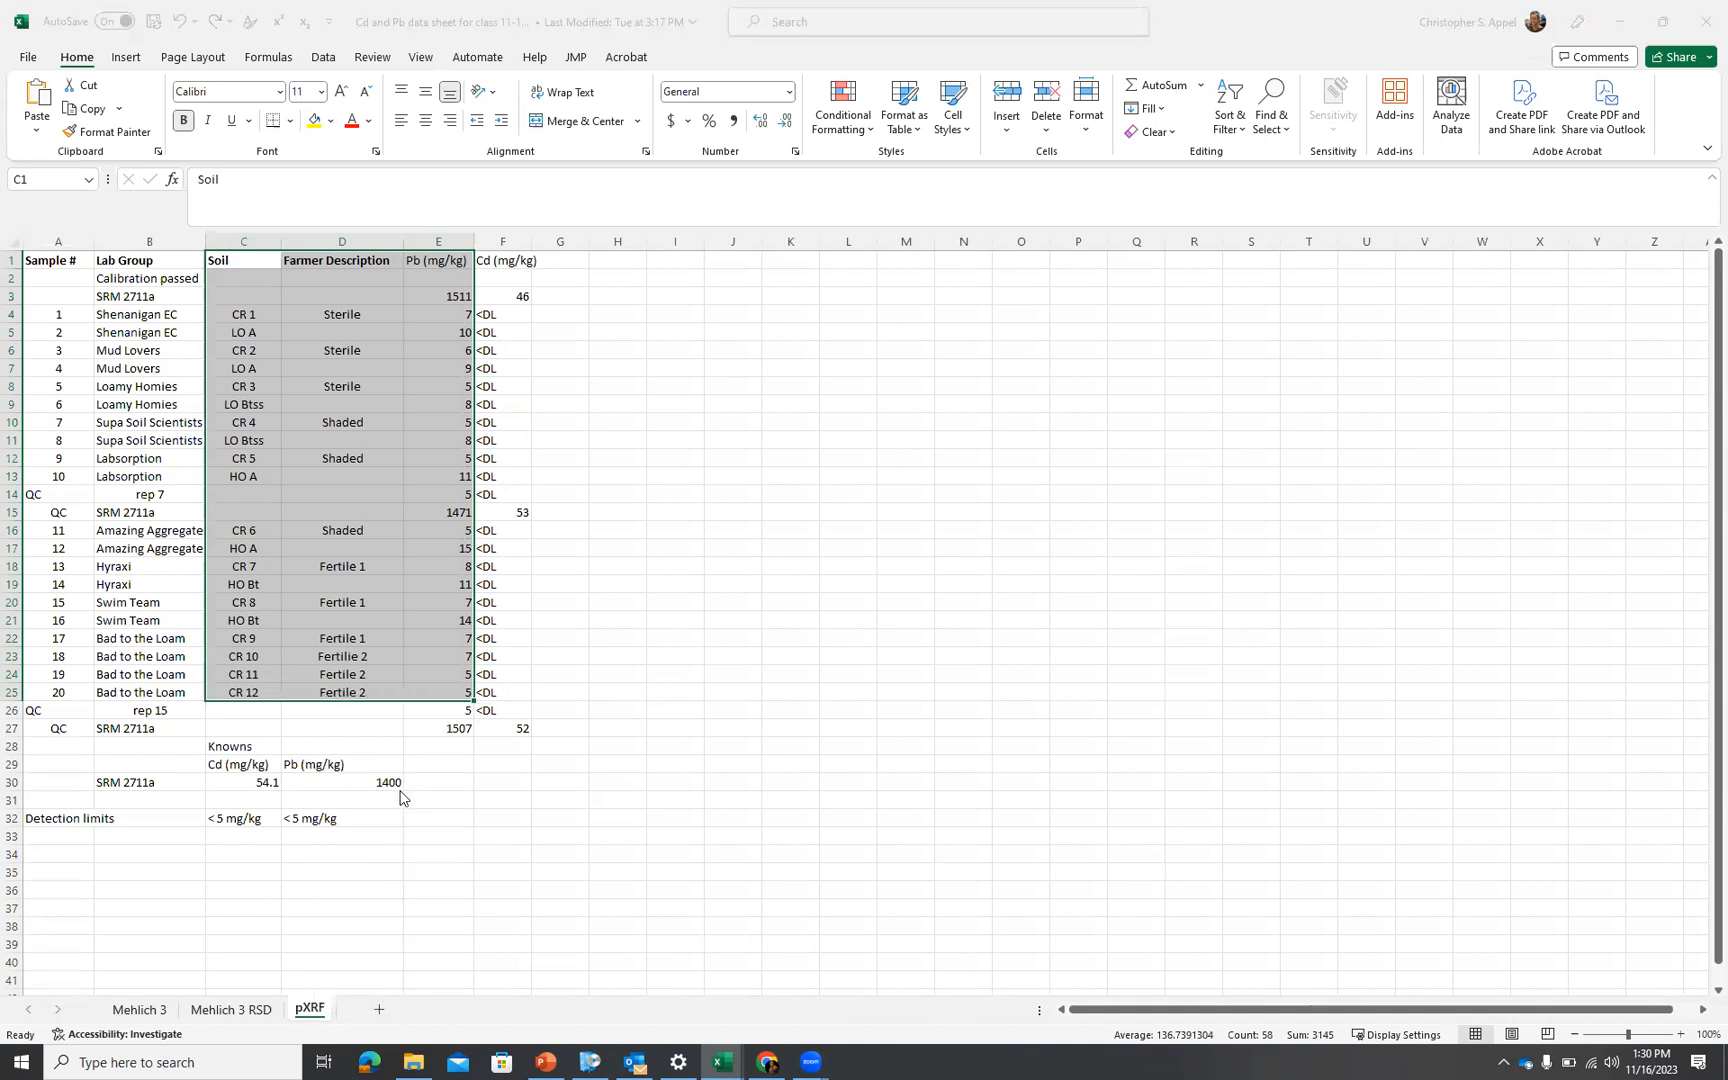
left_click(320, 820)
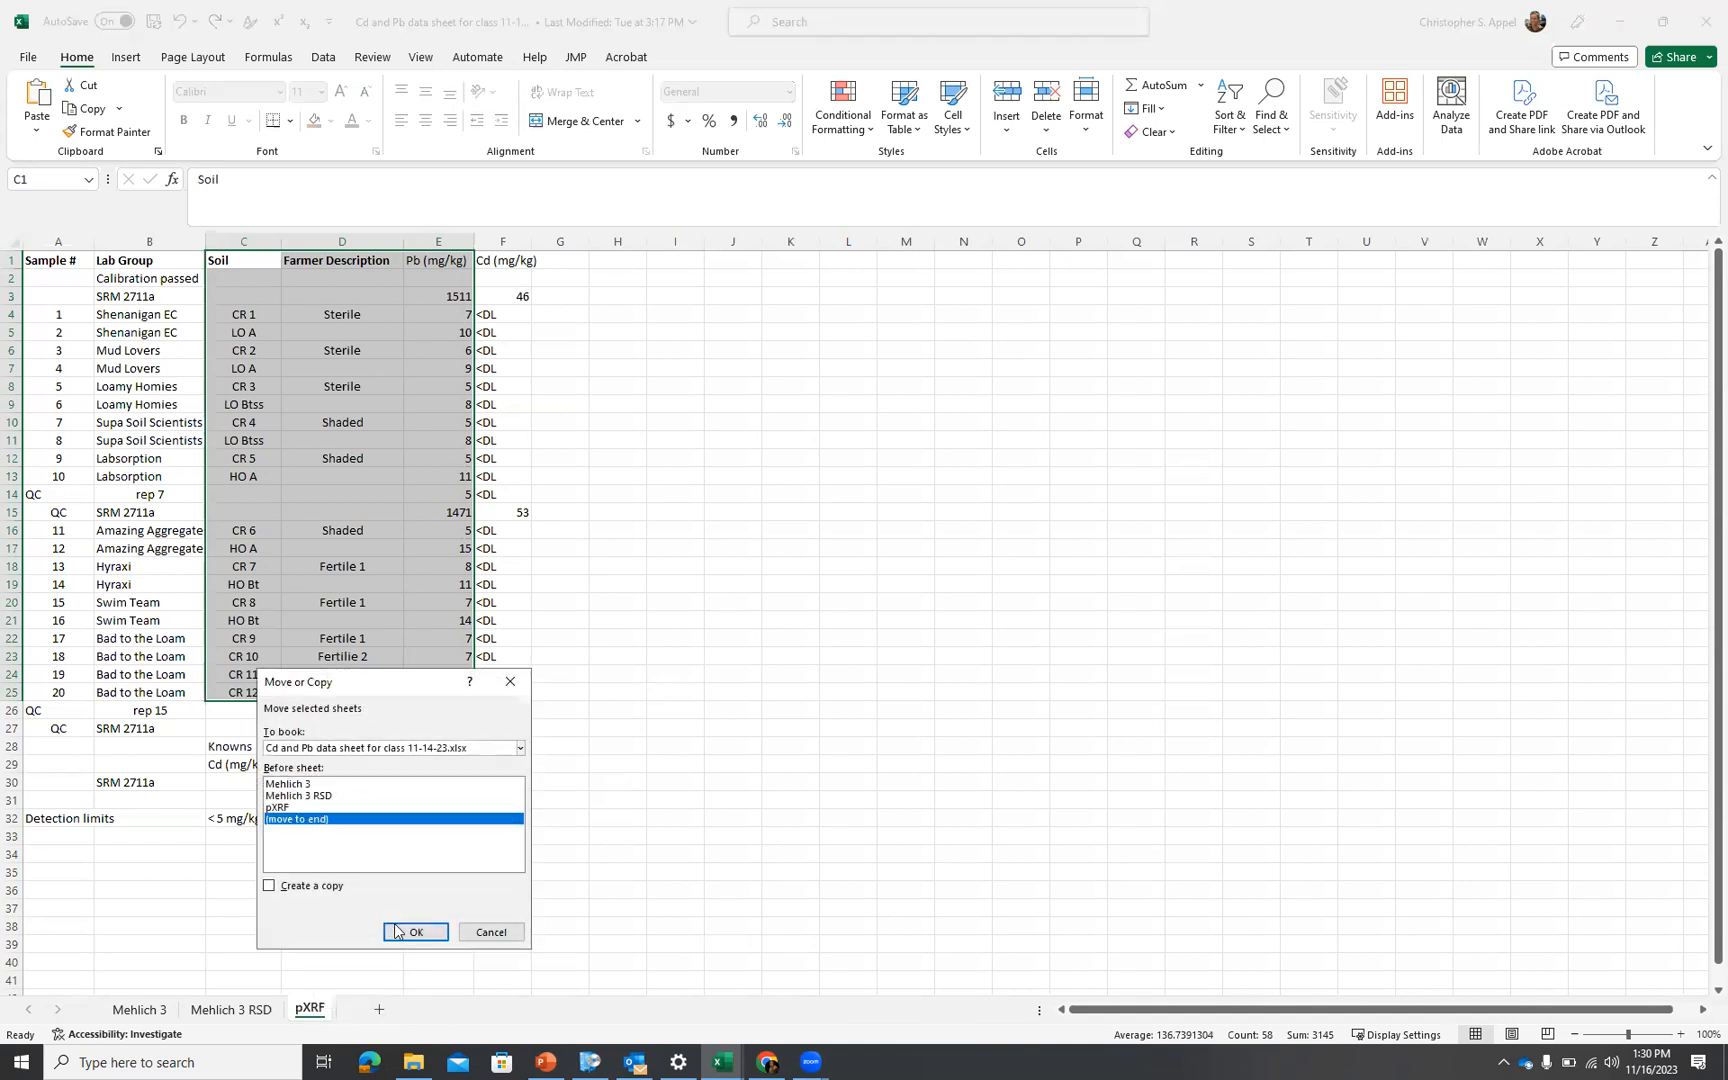
left_click(309, 886)
left_click(416, 932)
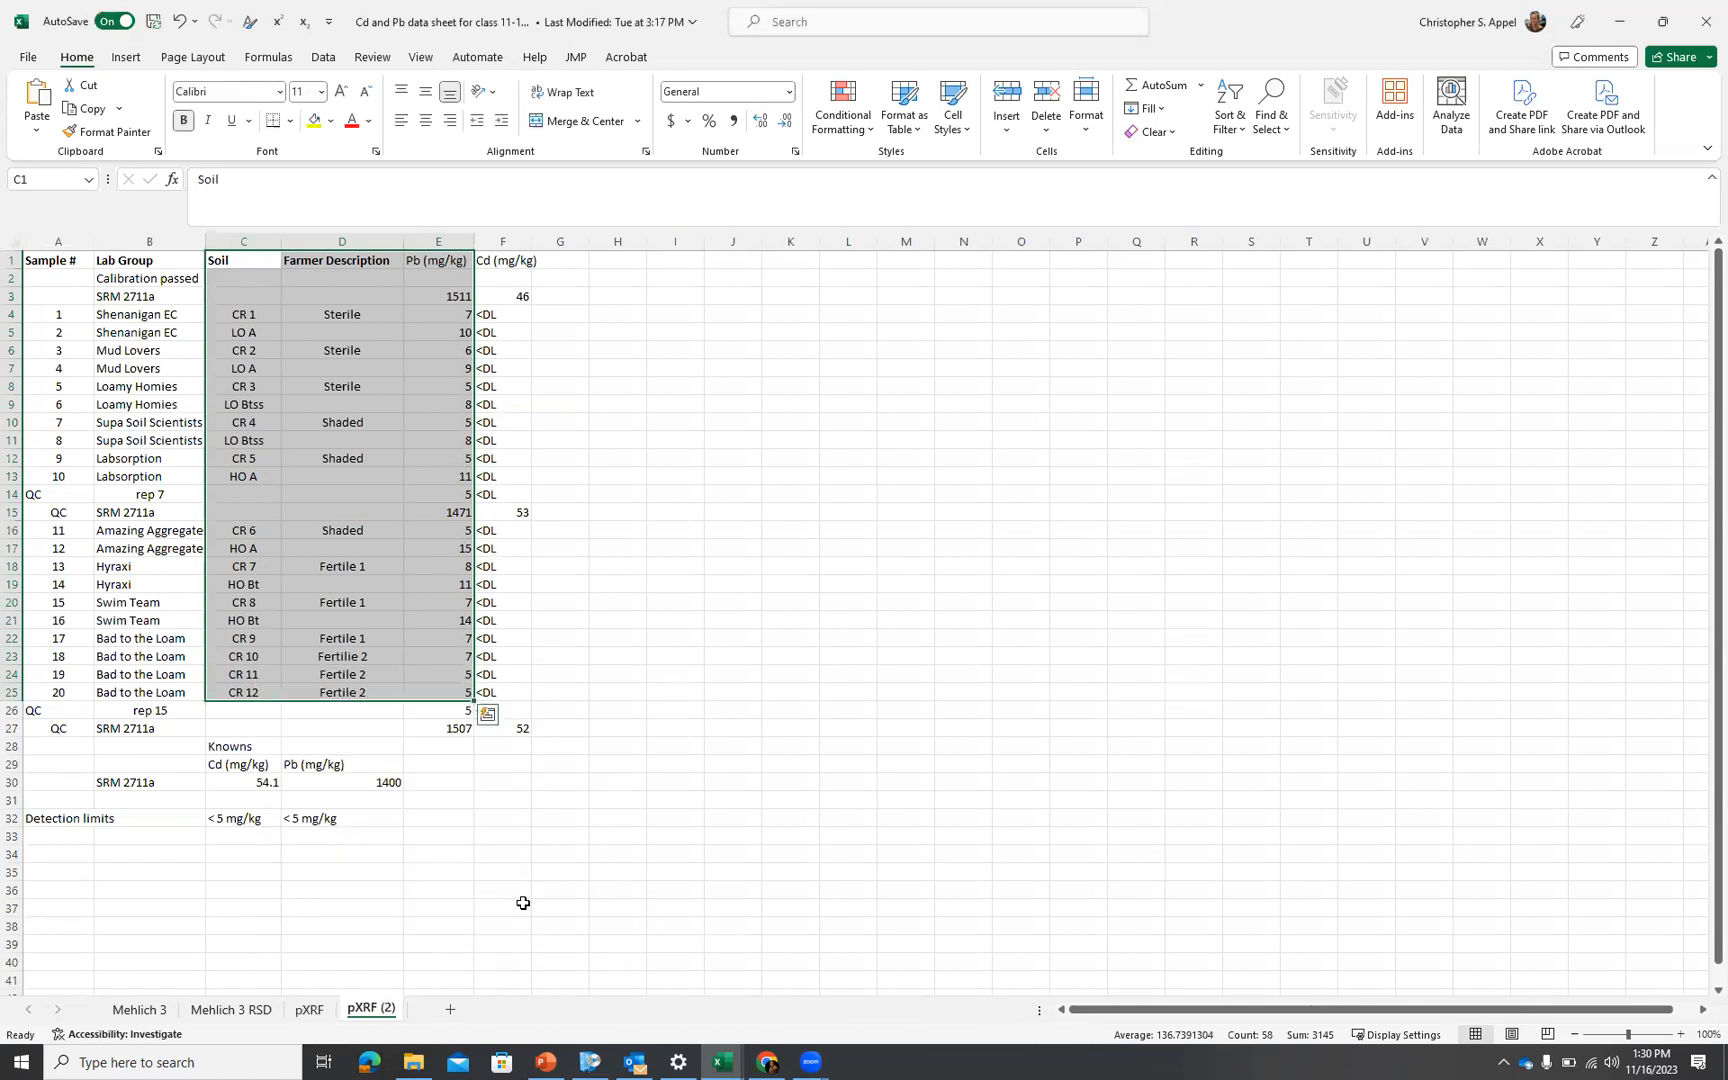
Delete the calibration and SRM rows 2–3 from the copied sheet, plus the QC rows between samples 10 and 11
left_click_drag(14, 278, 13, 296)
right_click(14, 298)
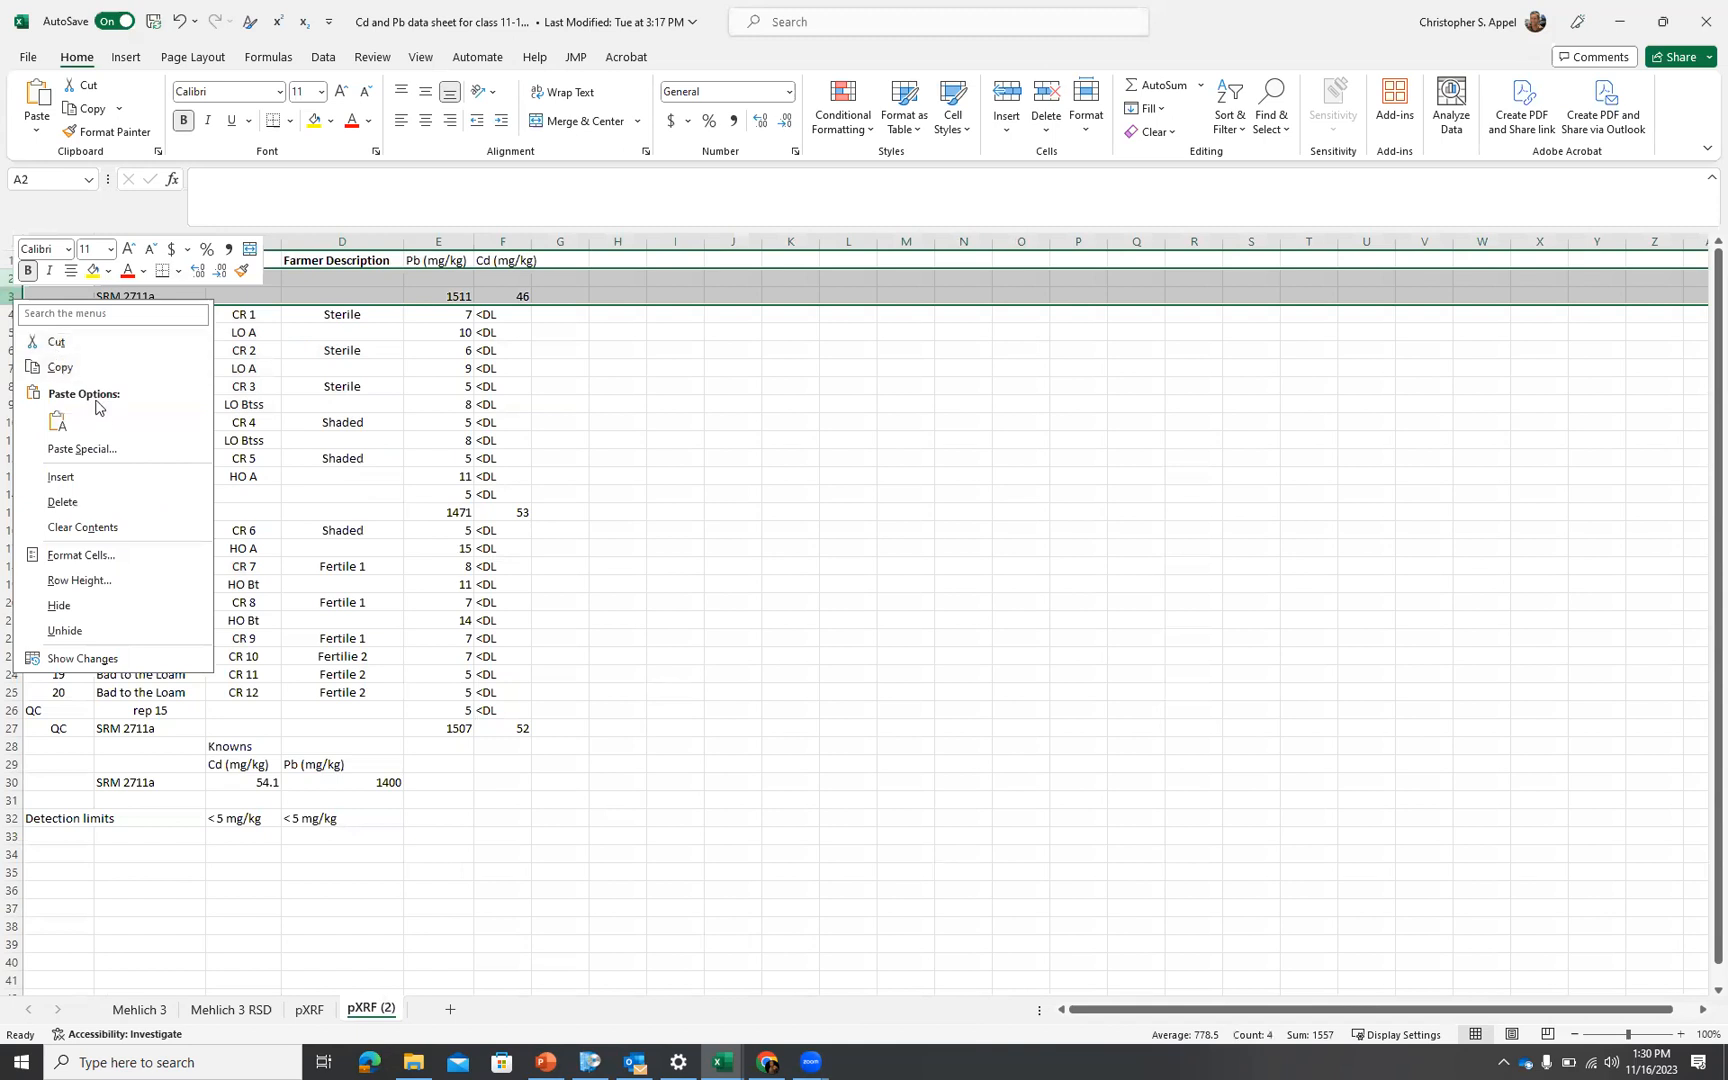
key("Escape")
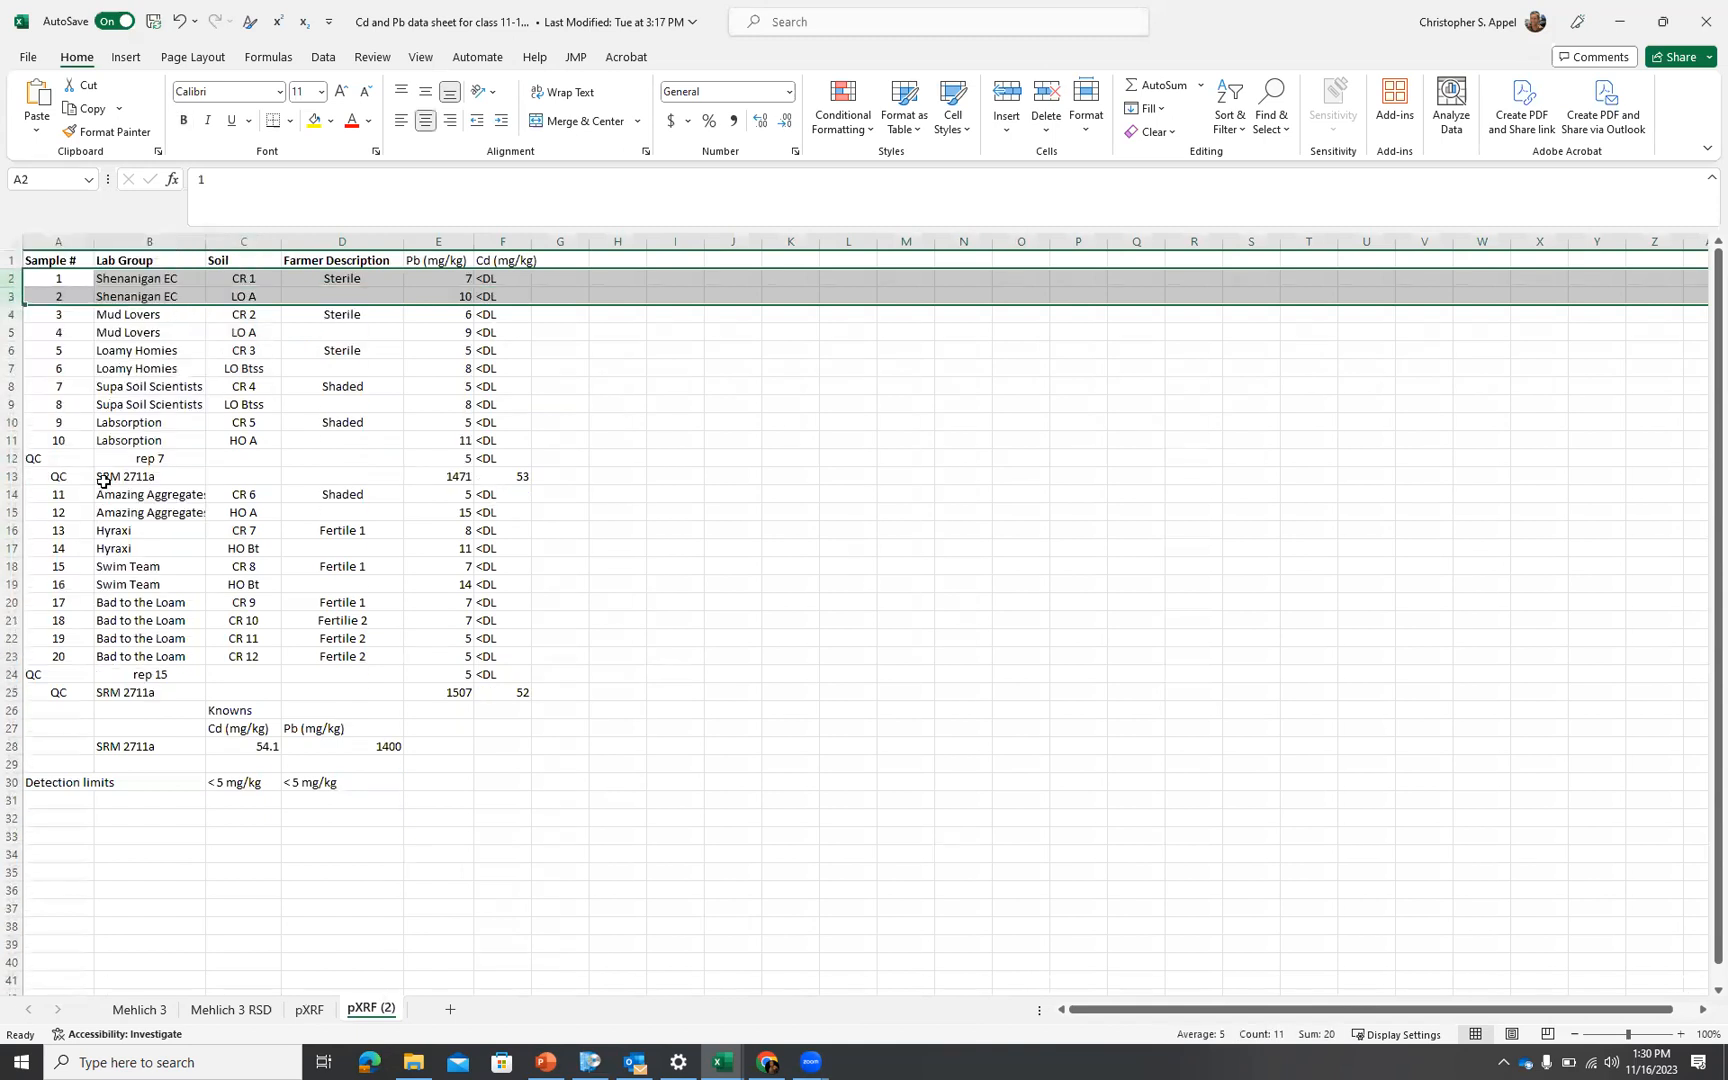
left_click_drag(10, 457, 11, 476)
right_click(12, 477)
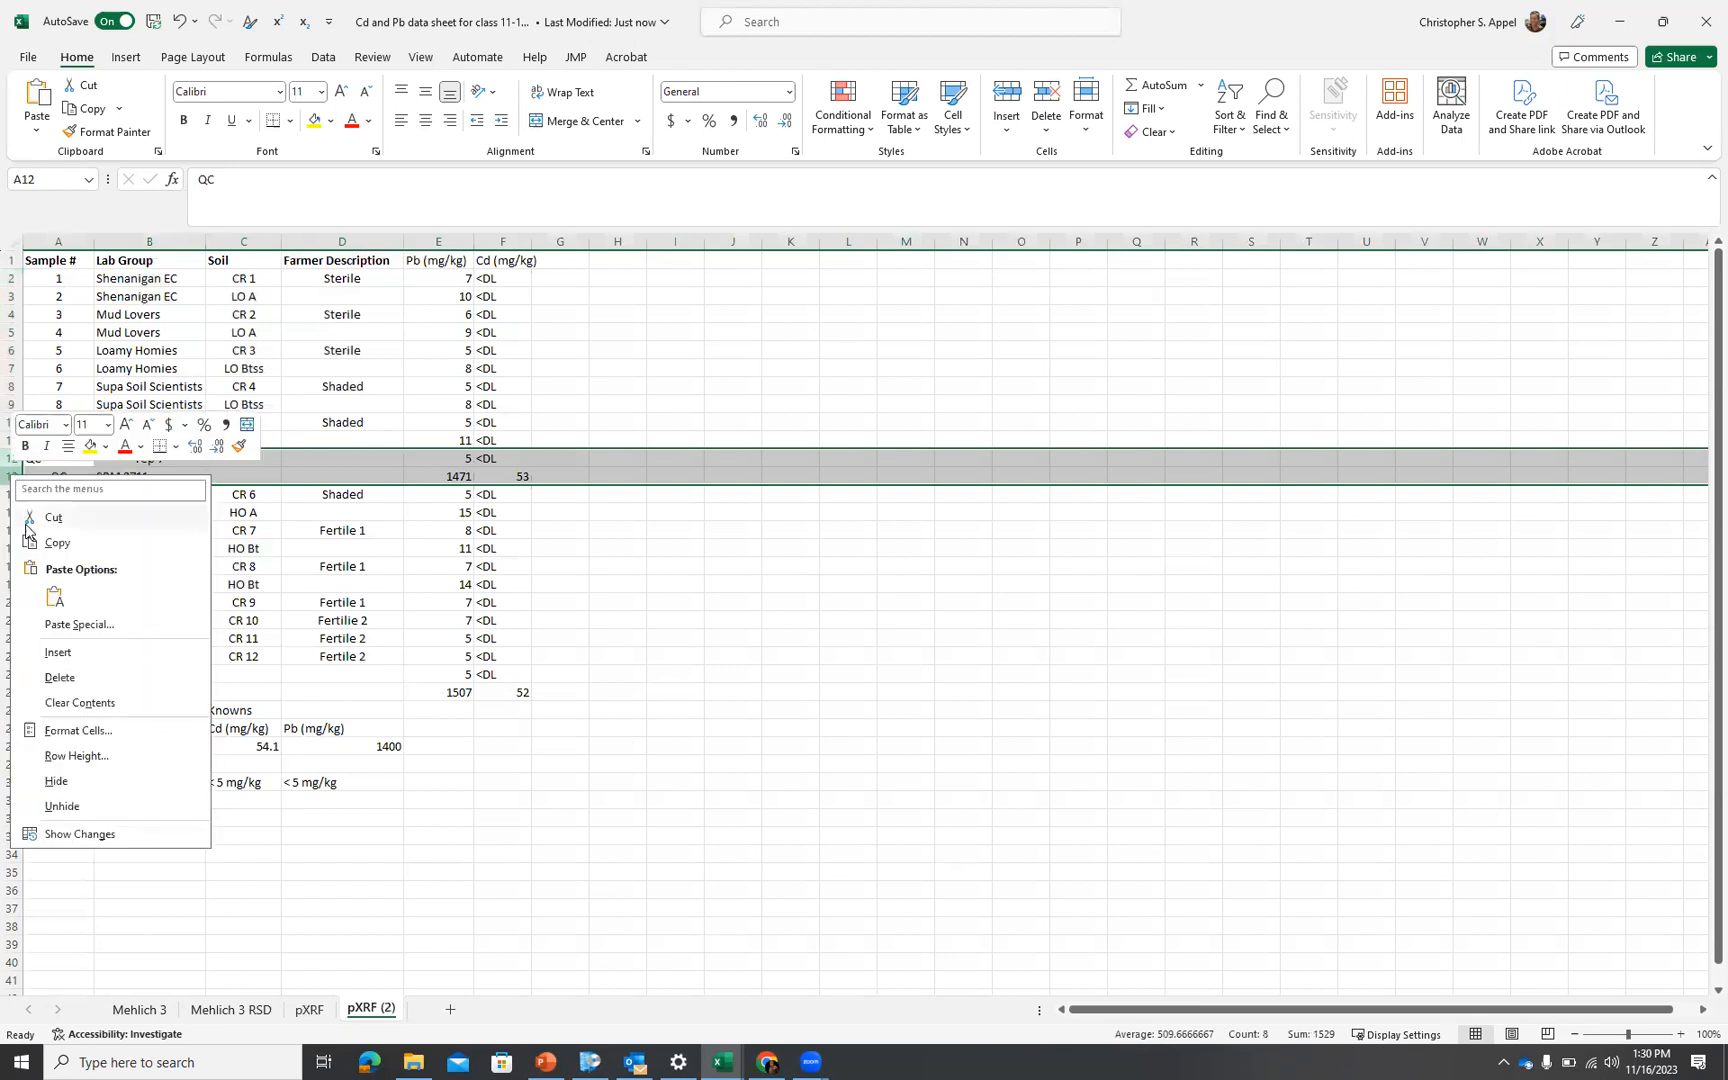
left_click(59, 677)
Delete rows 22 to 28, which hold the final QC entries, known values and detection limits below sample 20
left_click_drag(12, 638, 12, 746)
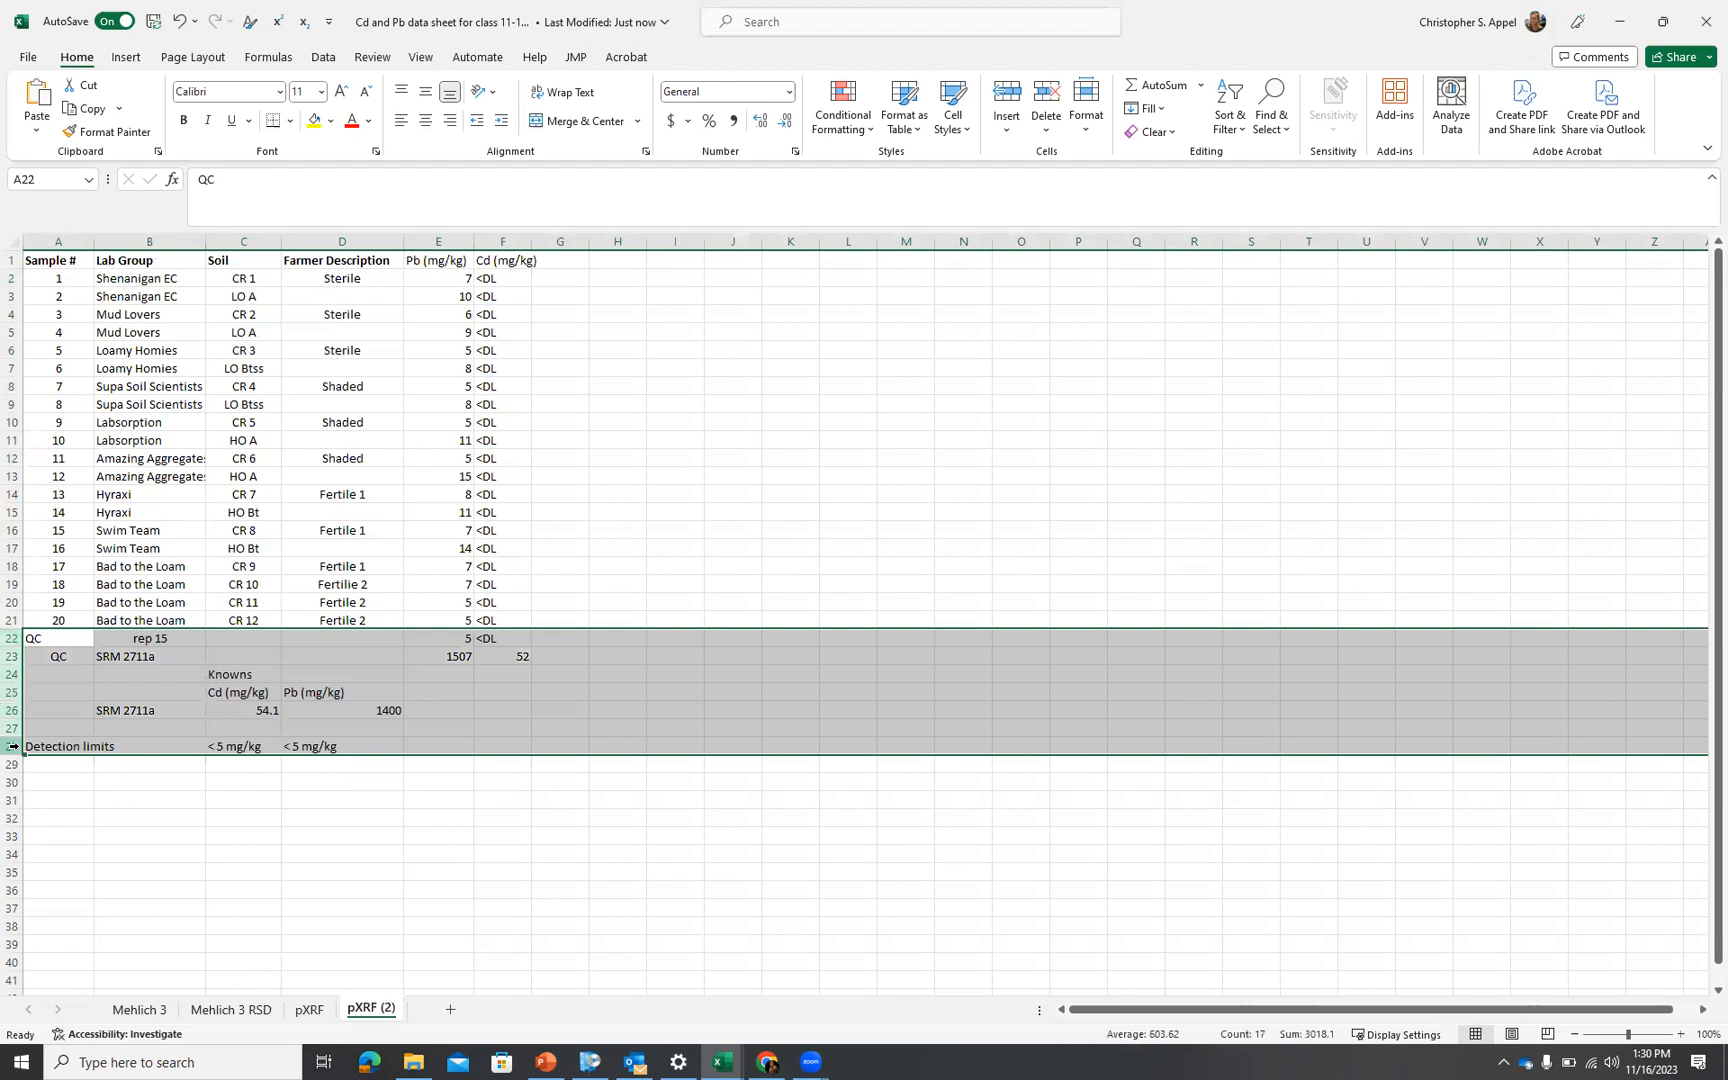
right_click(12, 746)
left_click(80, 580)
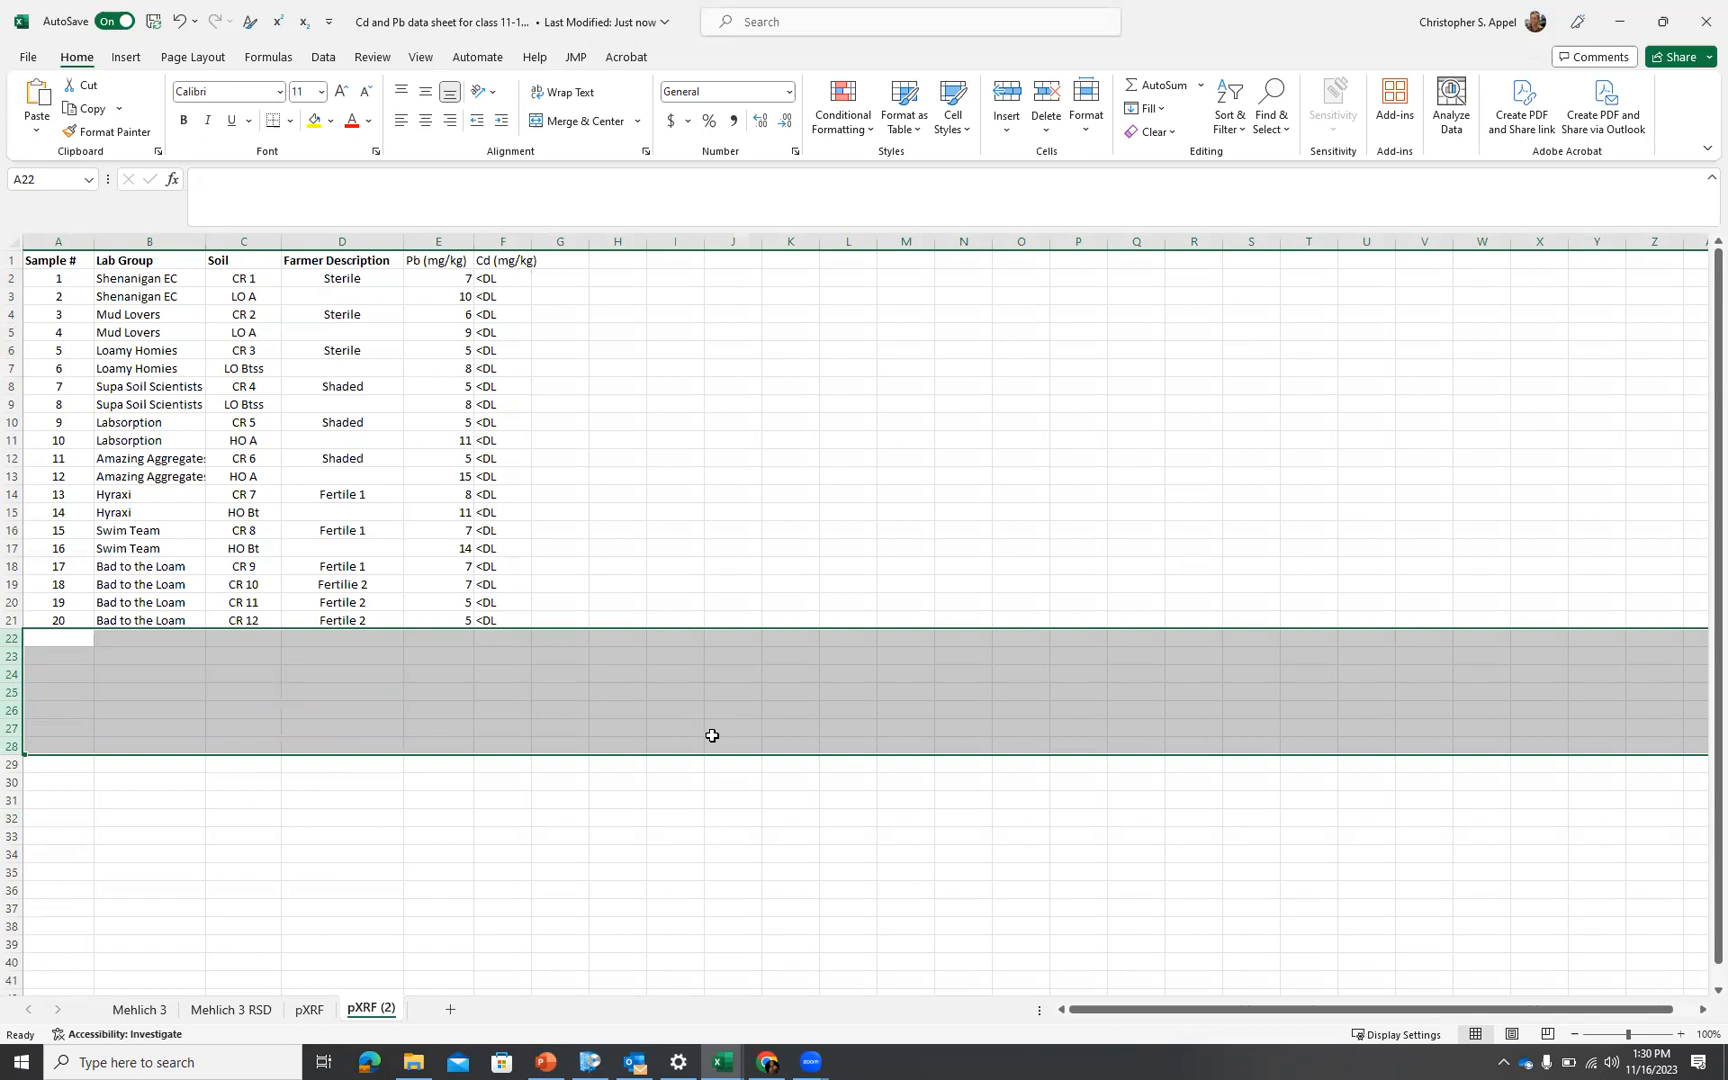
Review the soil labels and column layout on the Mehlich 3 RSD sheet and return to the pXRF copy
left_click(236, 1017)
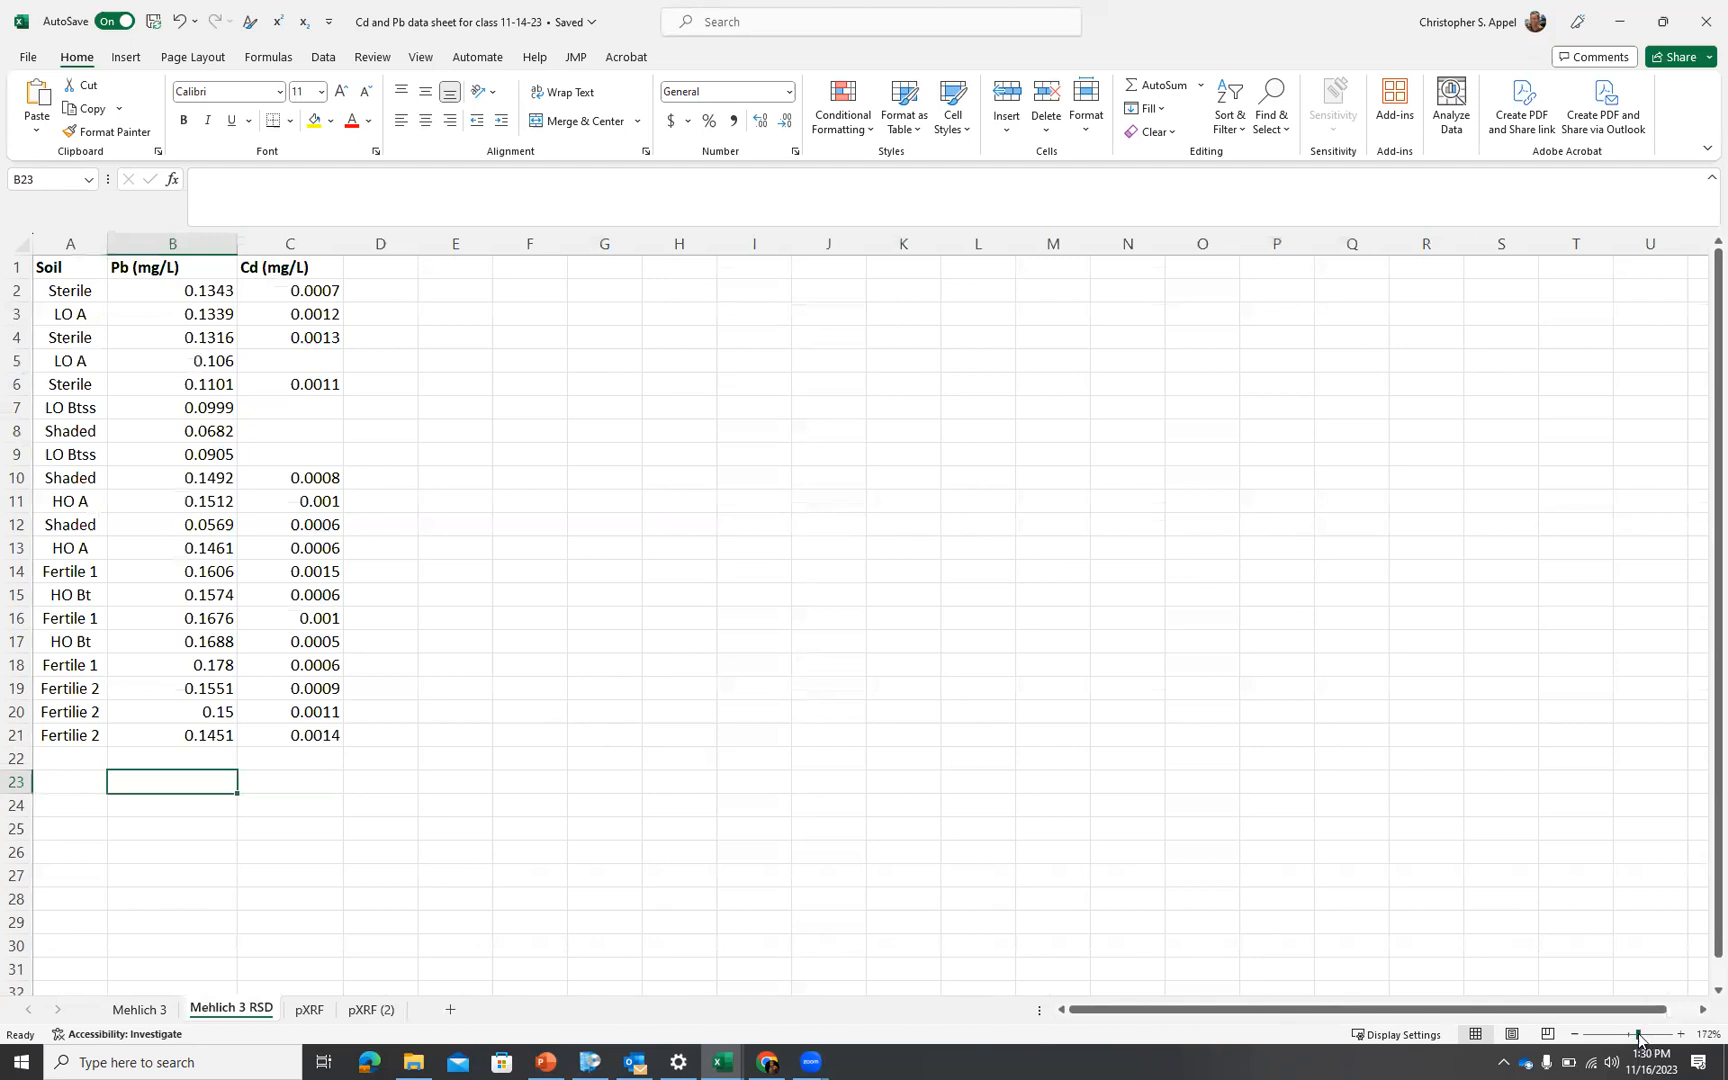
left_click_drag(1633, 1035, 1639, 1035)
left_click(384, 1010)
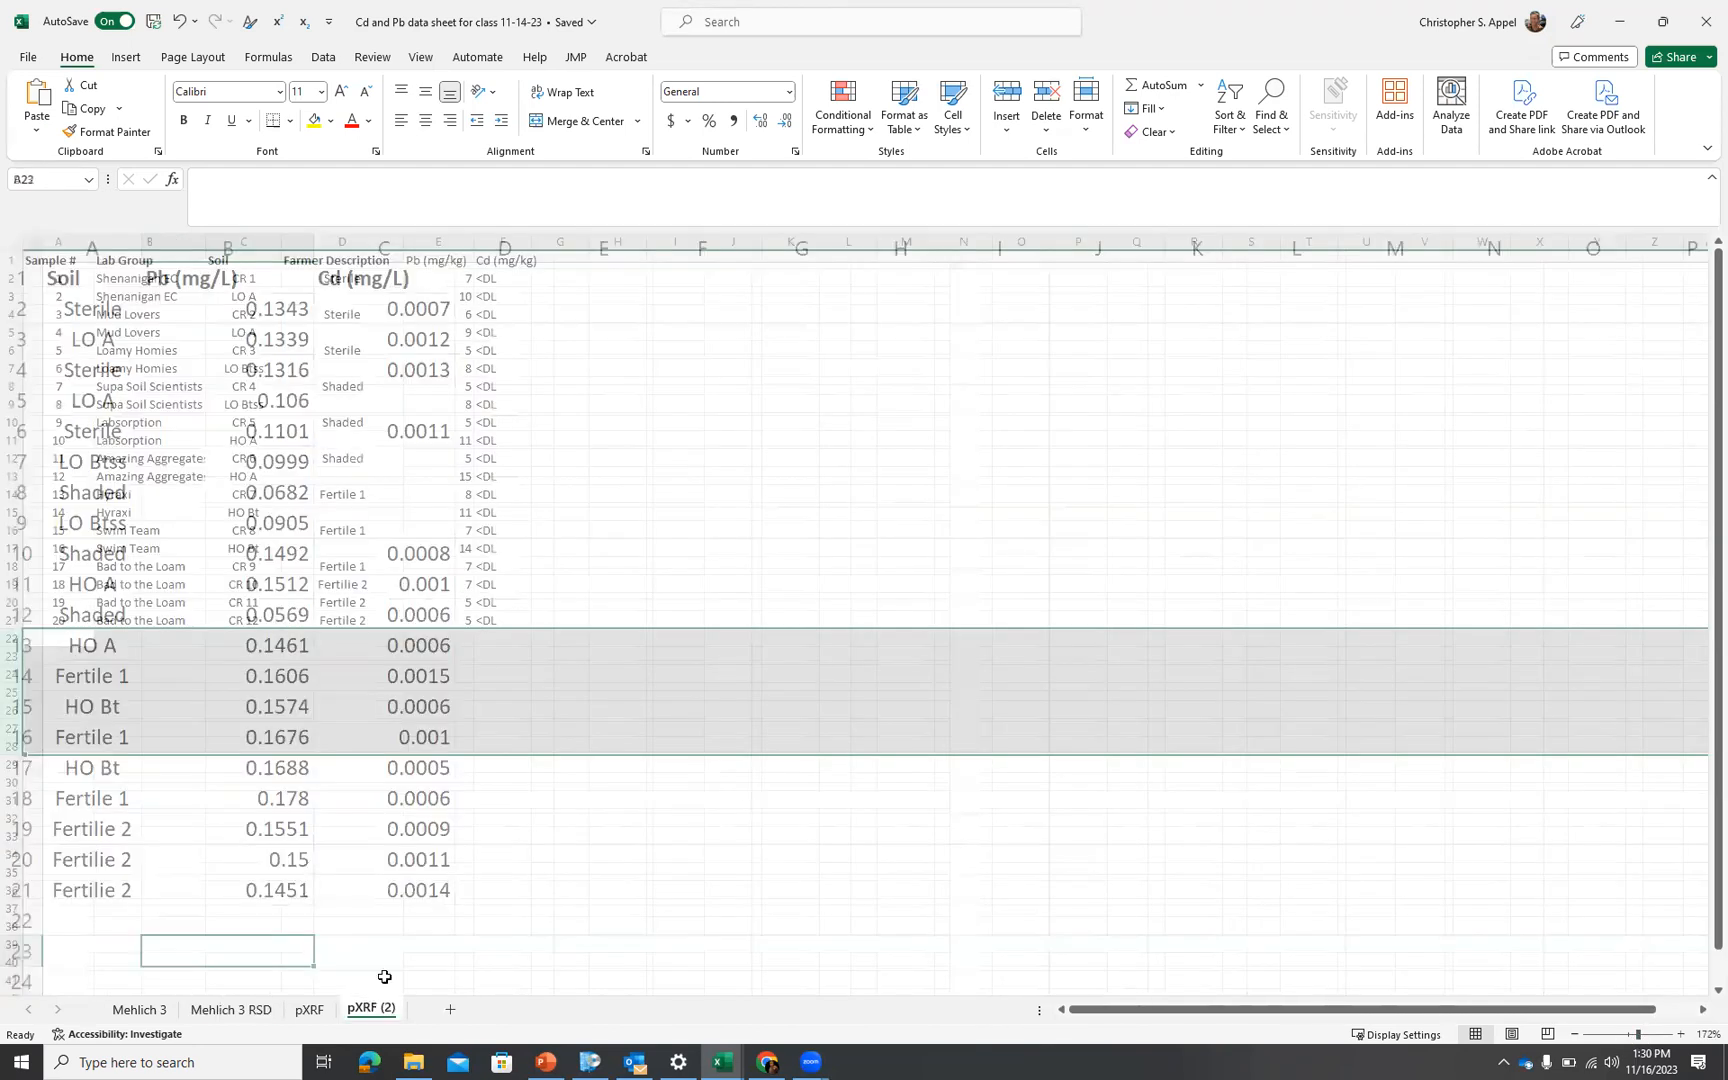
Copy the farmer description Sterile over the soil codes CR 1, CR 2 and CR 3 in C2, C4 and C6
left_click(354, 278)
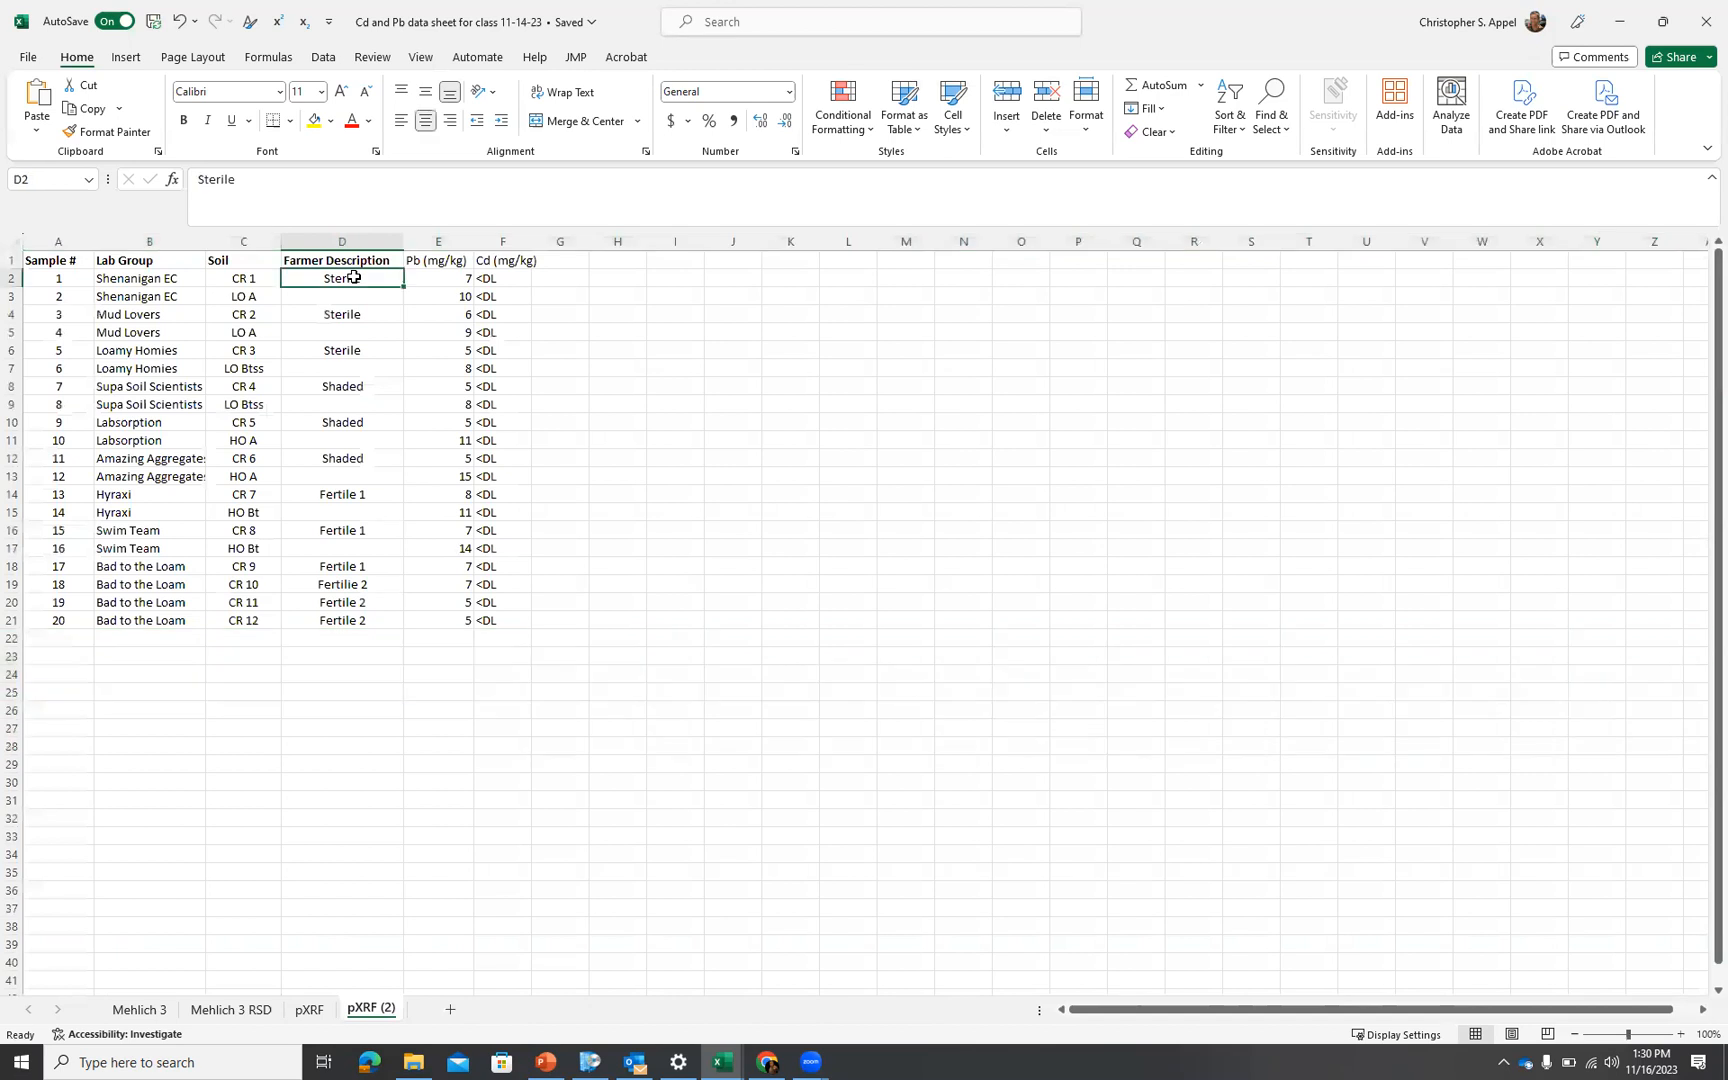
key("ctrl+c")
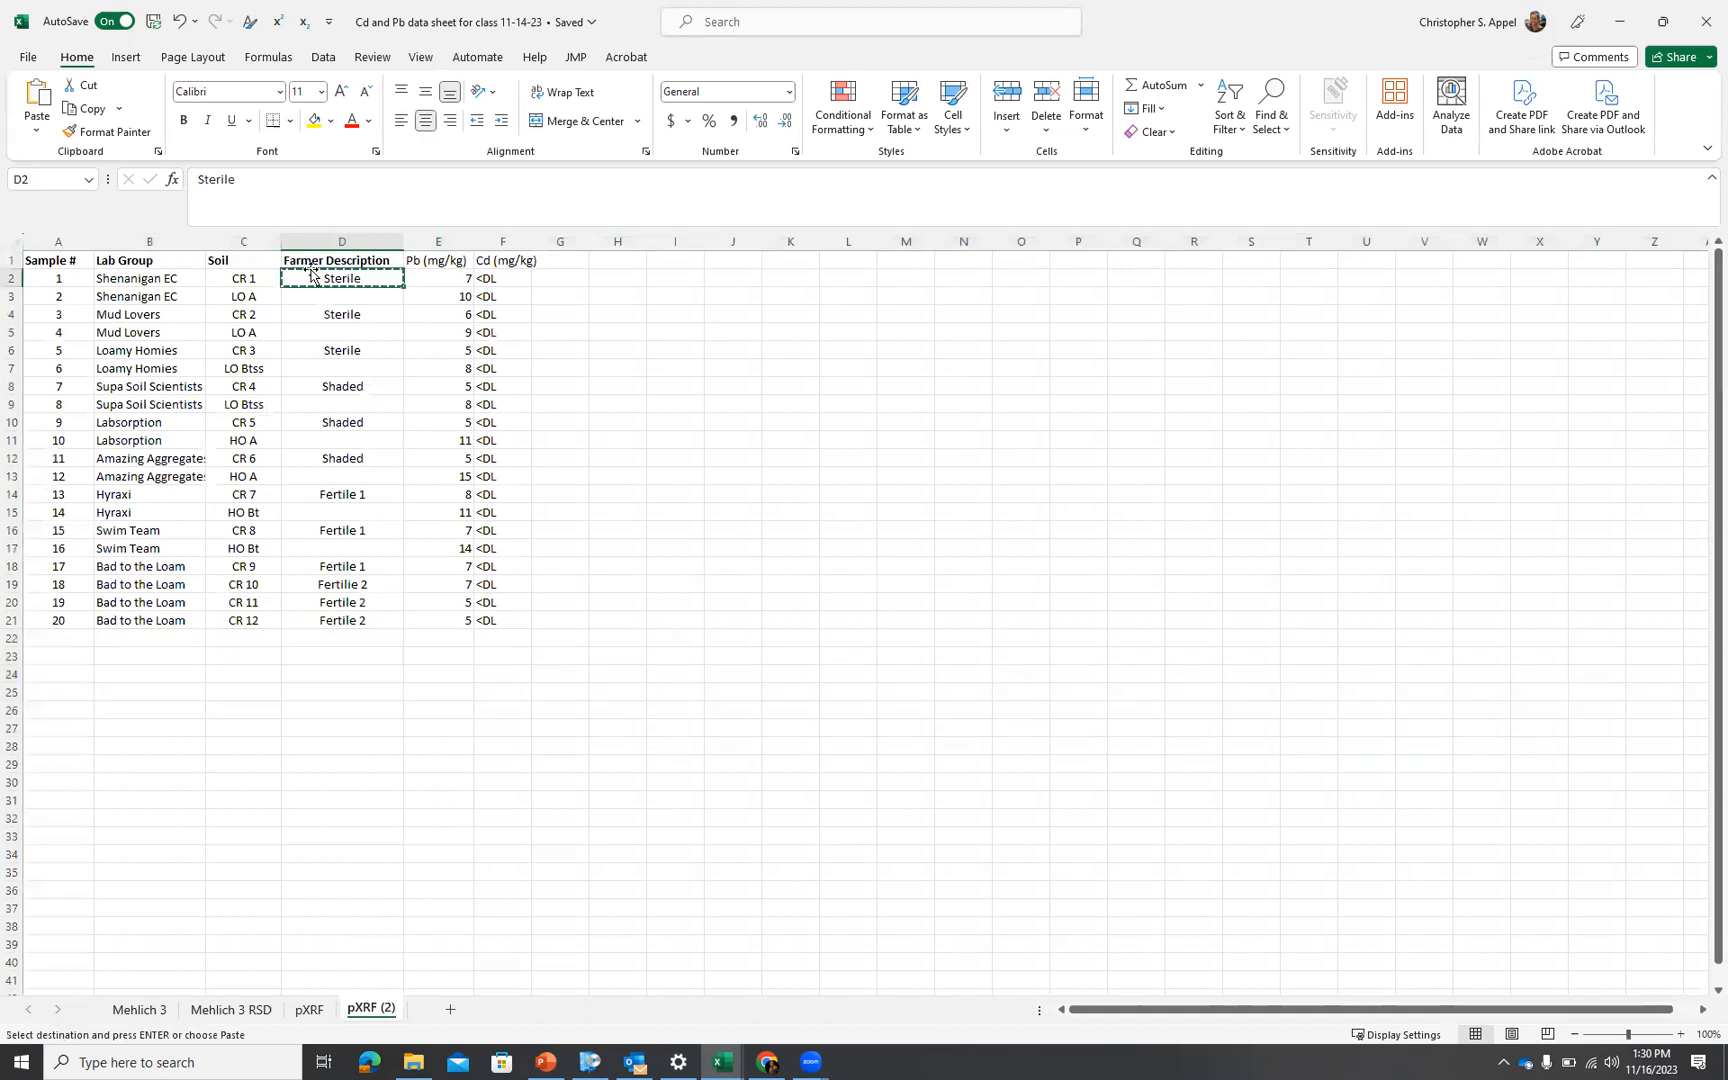
left_click(251, 277)
key("ctrl+v")
left_click(262, 316)
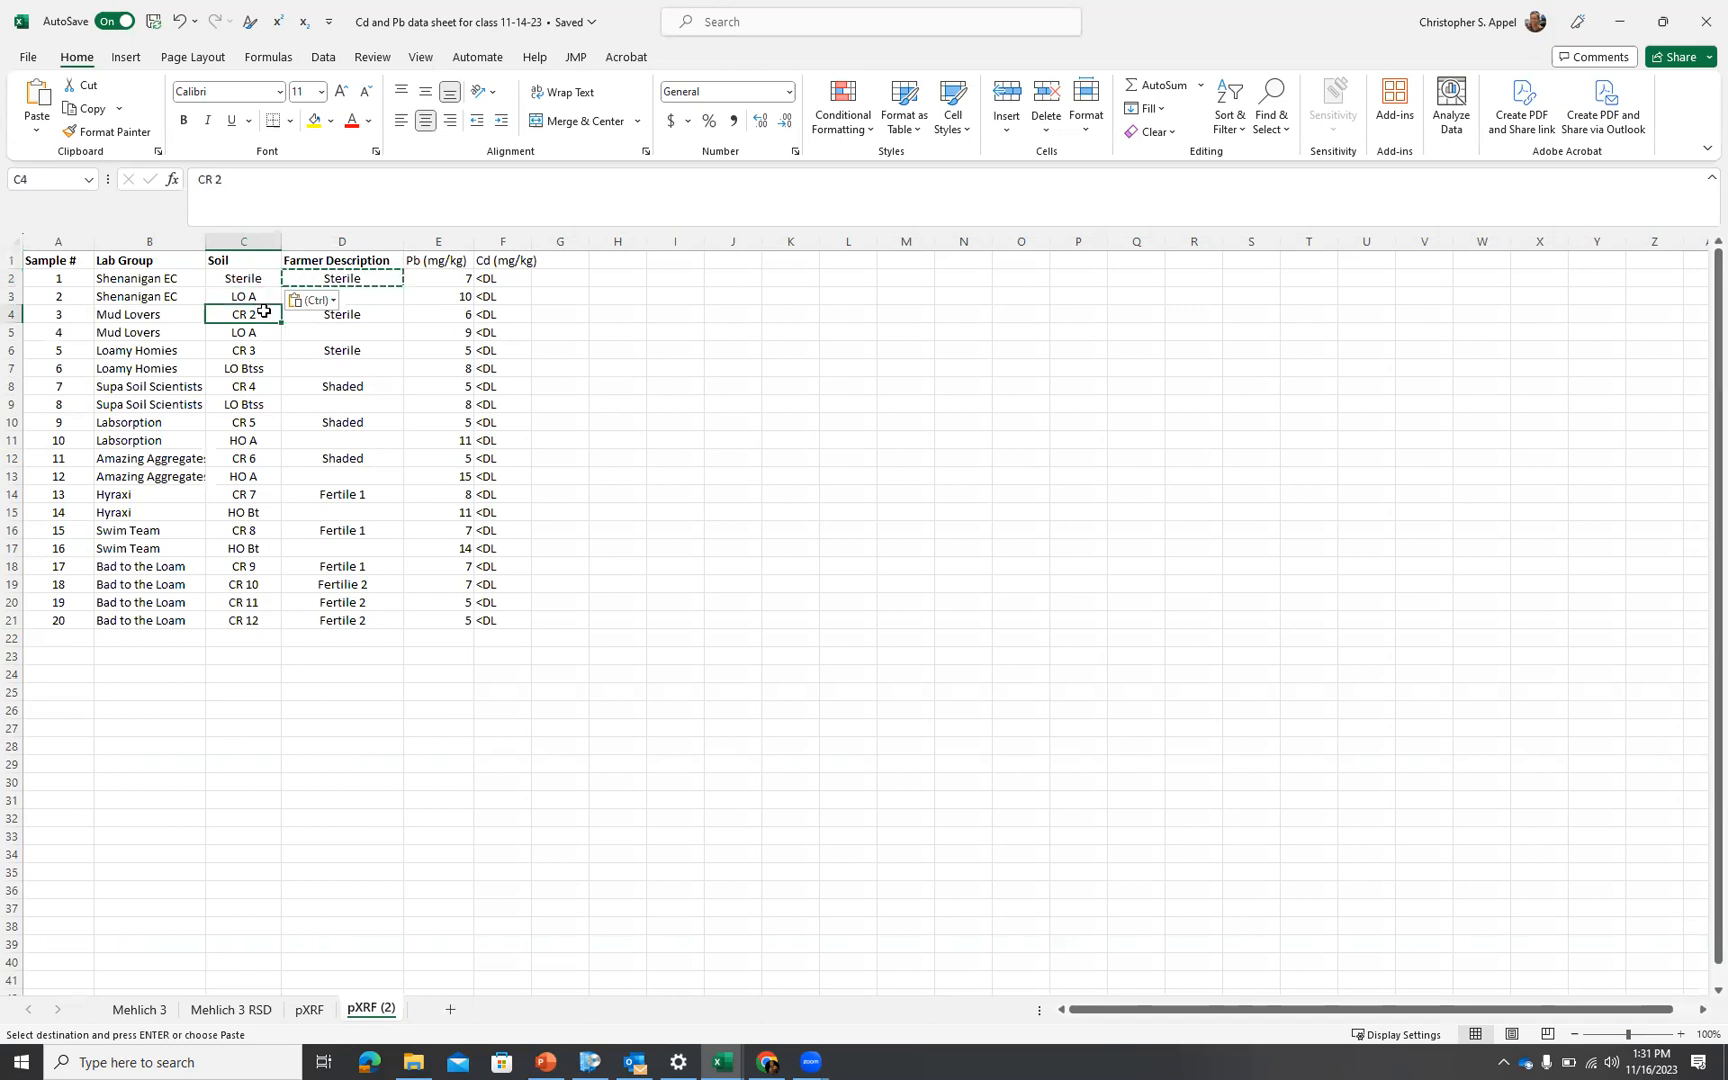
key("ctrl+v")
left_click(264, 351)
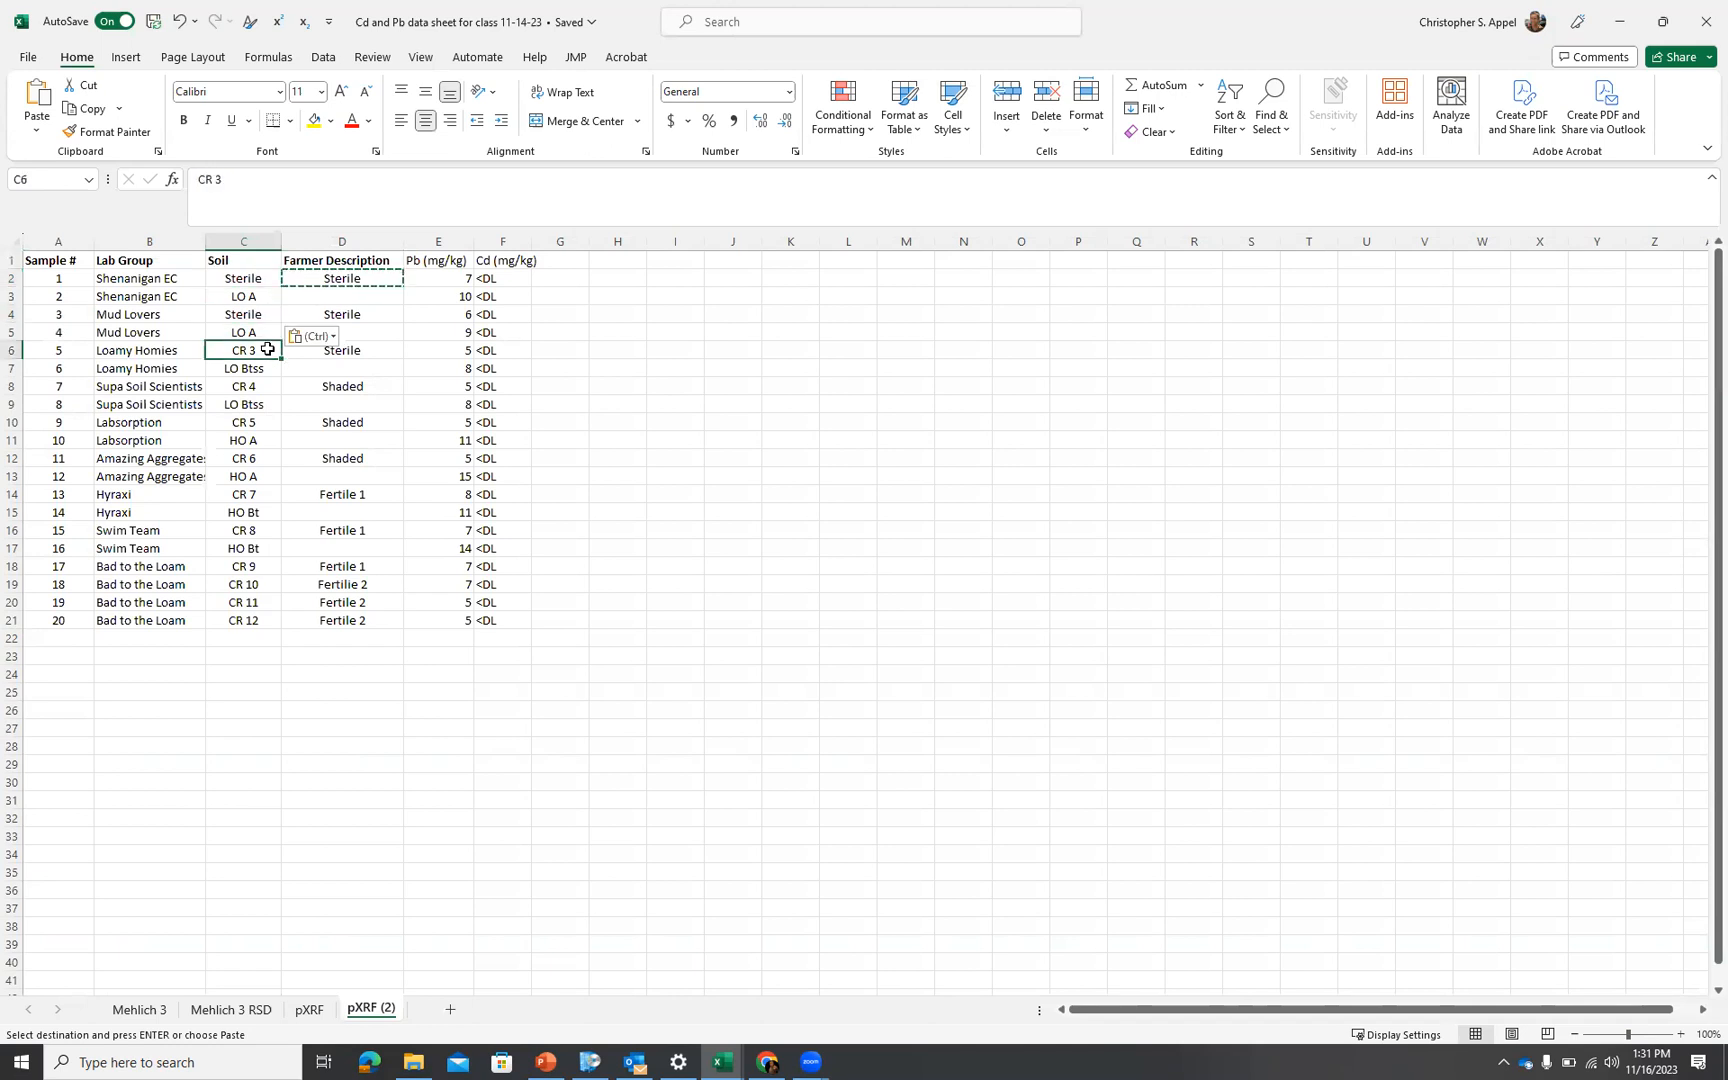
key("ctrl+v")
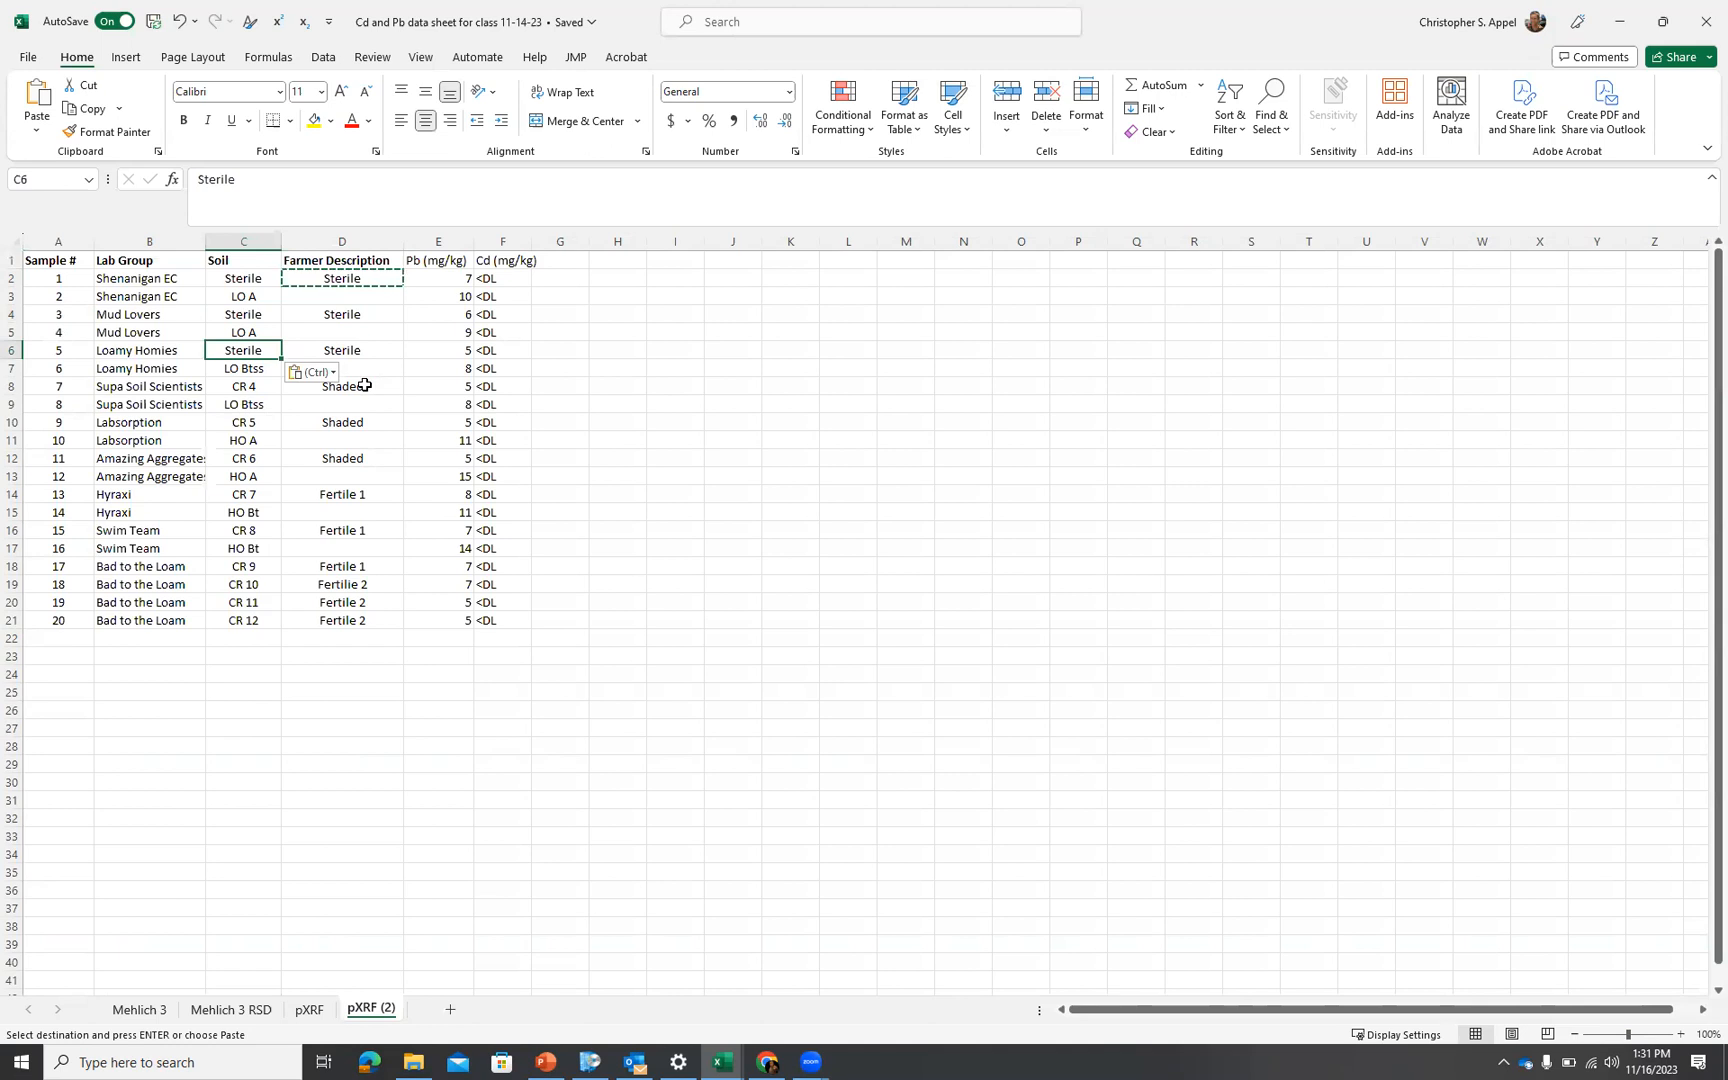
Copy the farmer description Shaded over the soil codes CR 4, CR 5 and CR 6 in C8, C10 and C12
left_click(366, 386)
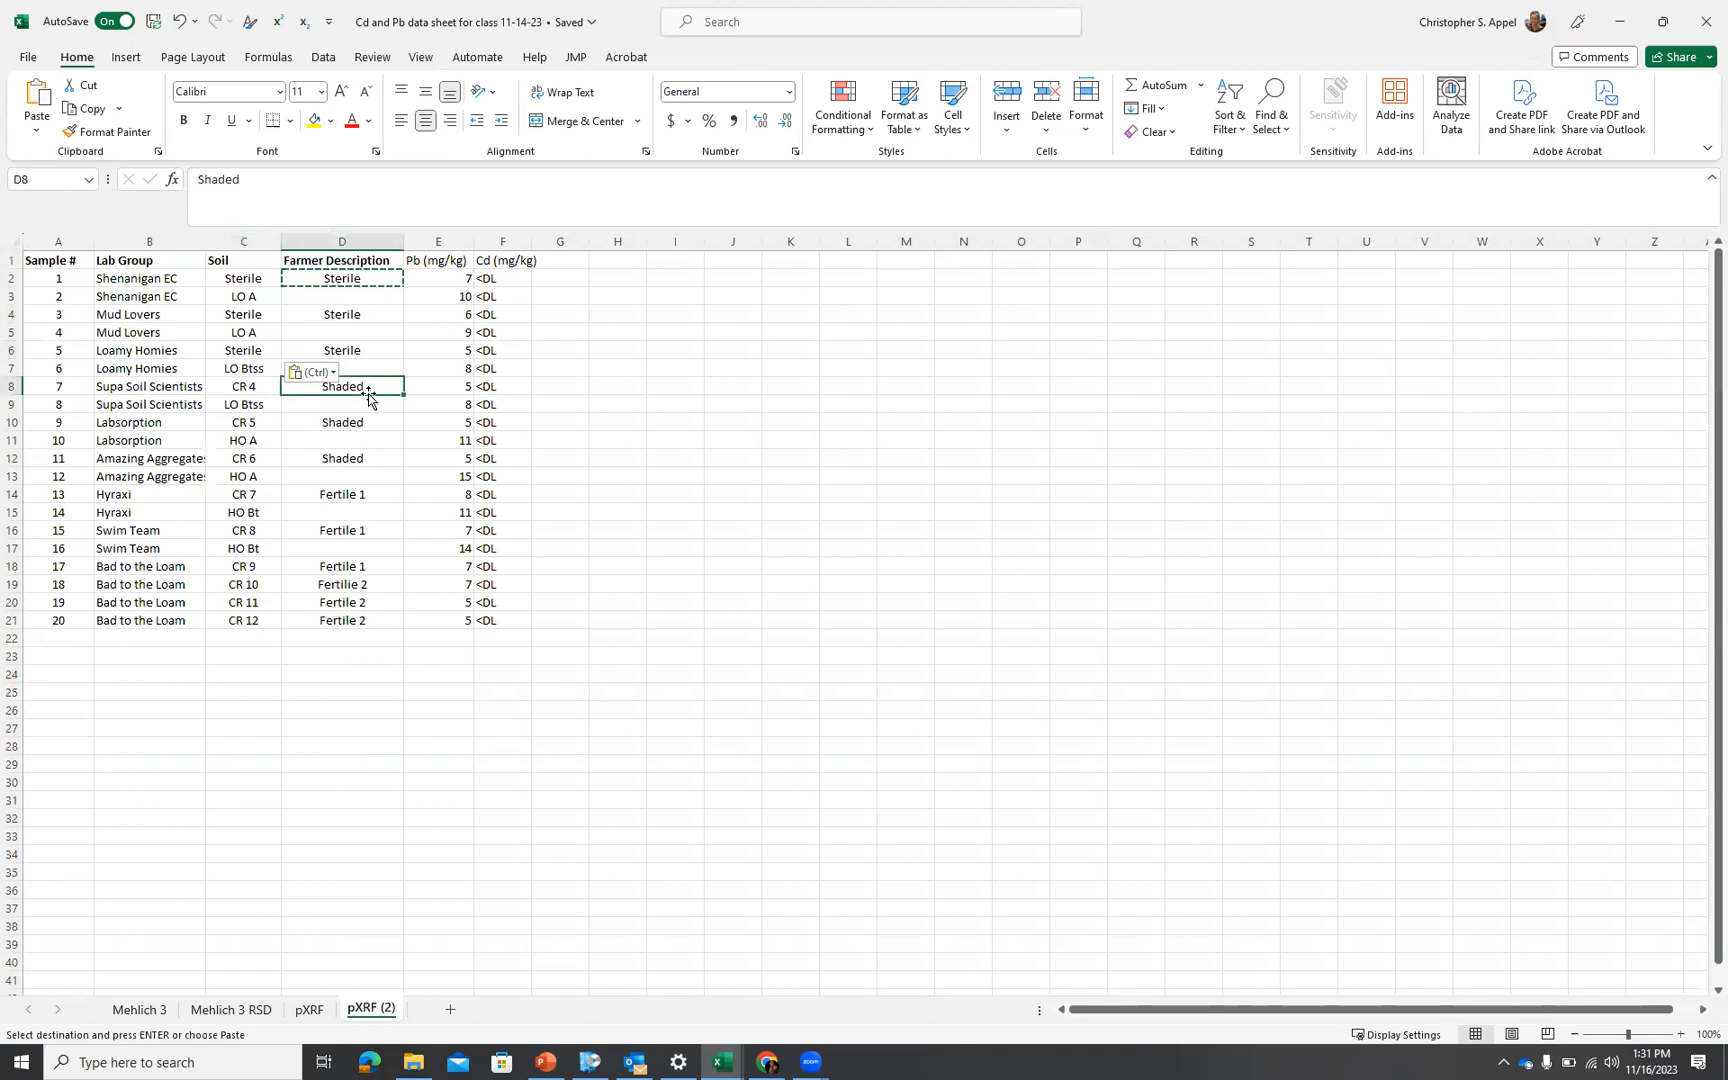
key("ctrl+c")
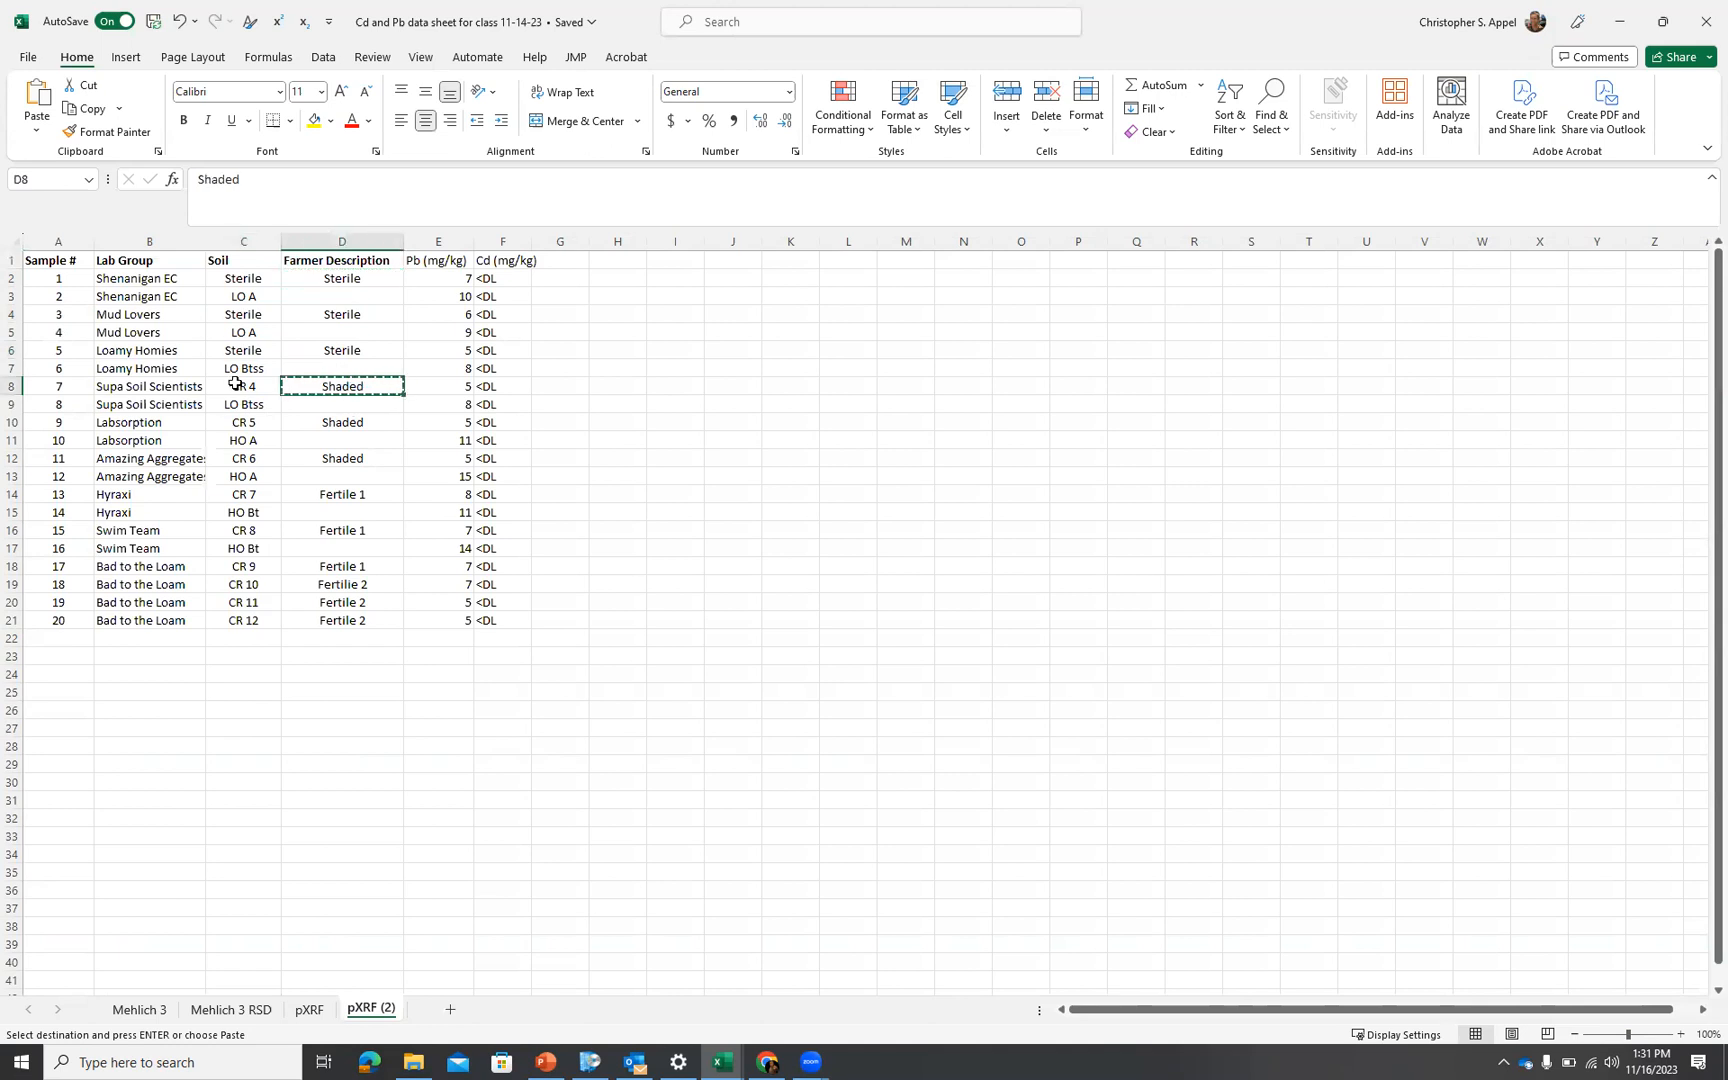
left_click(236, 384)
key("ctrl+v")
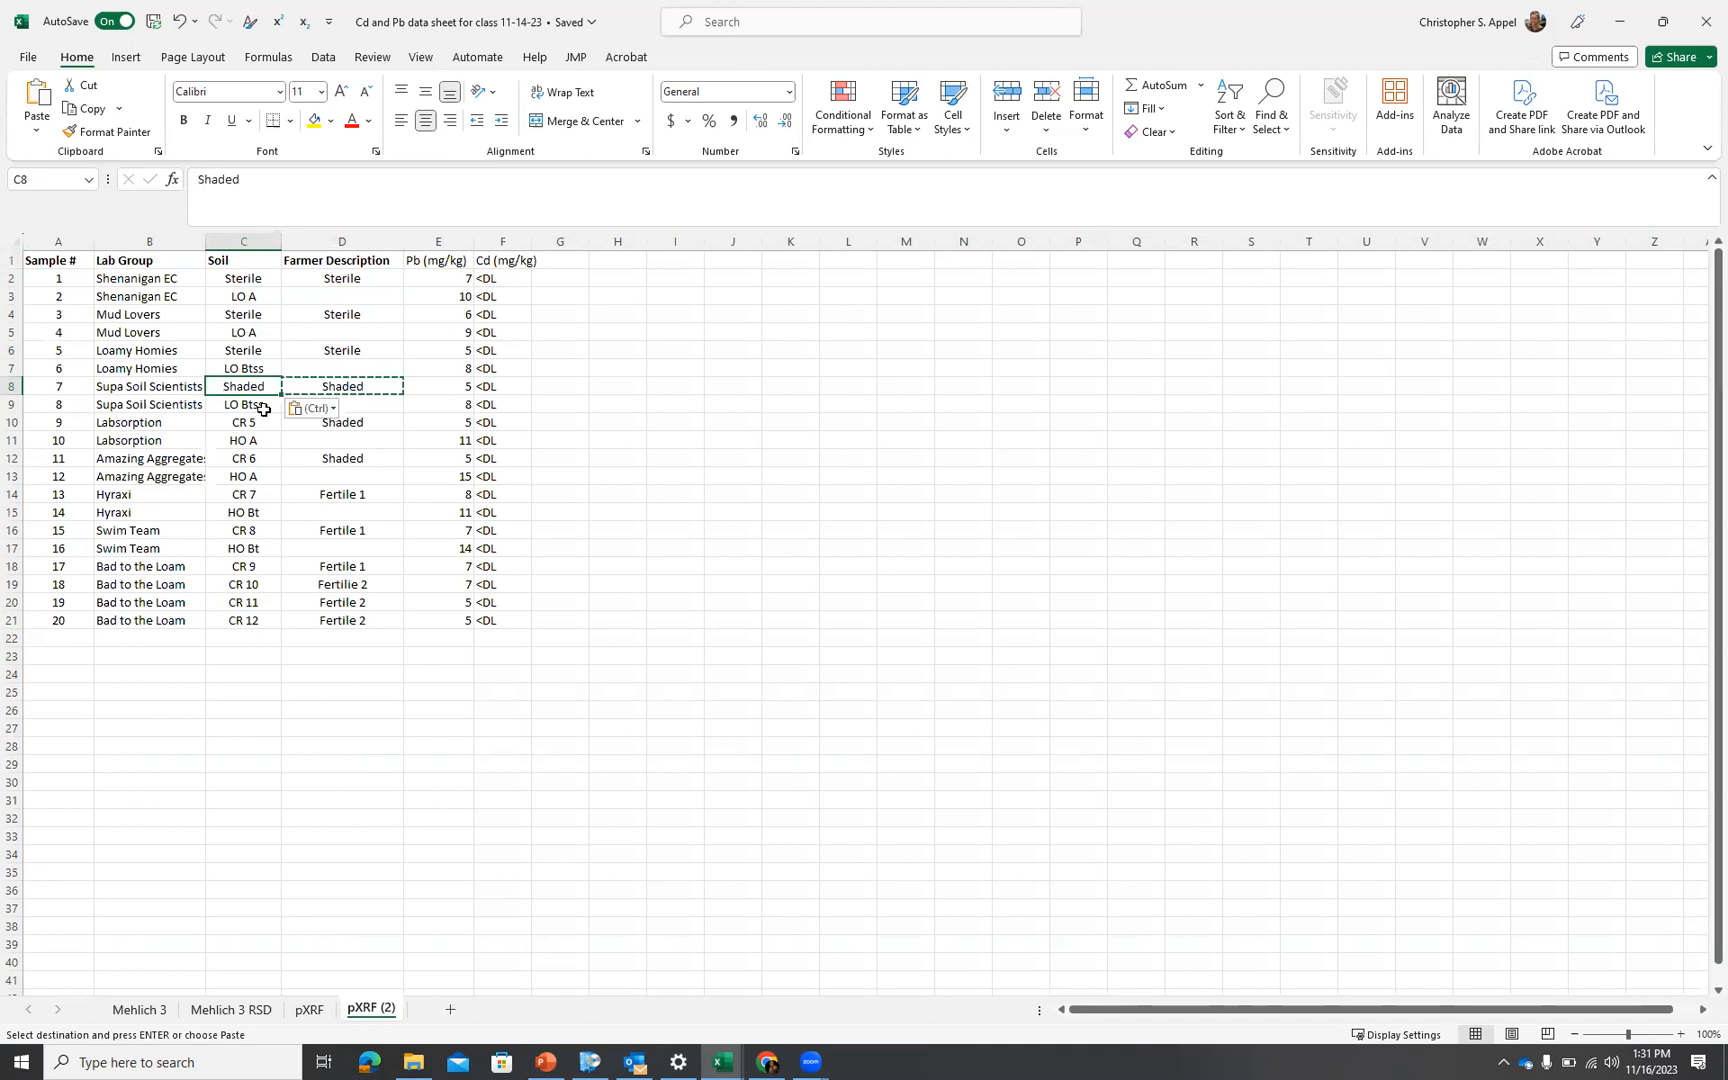
left_click(264, 422)
key("ctrl+v")
left_click(256, 457)
key("ctrl+v")
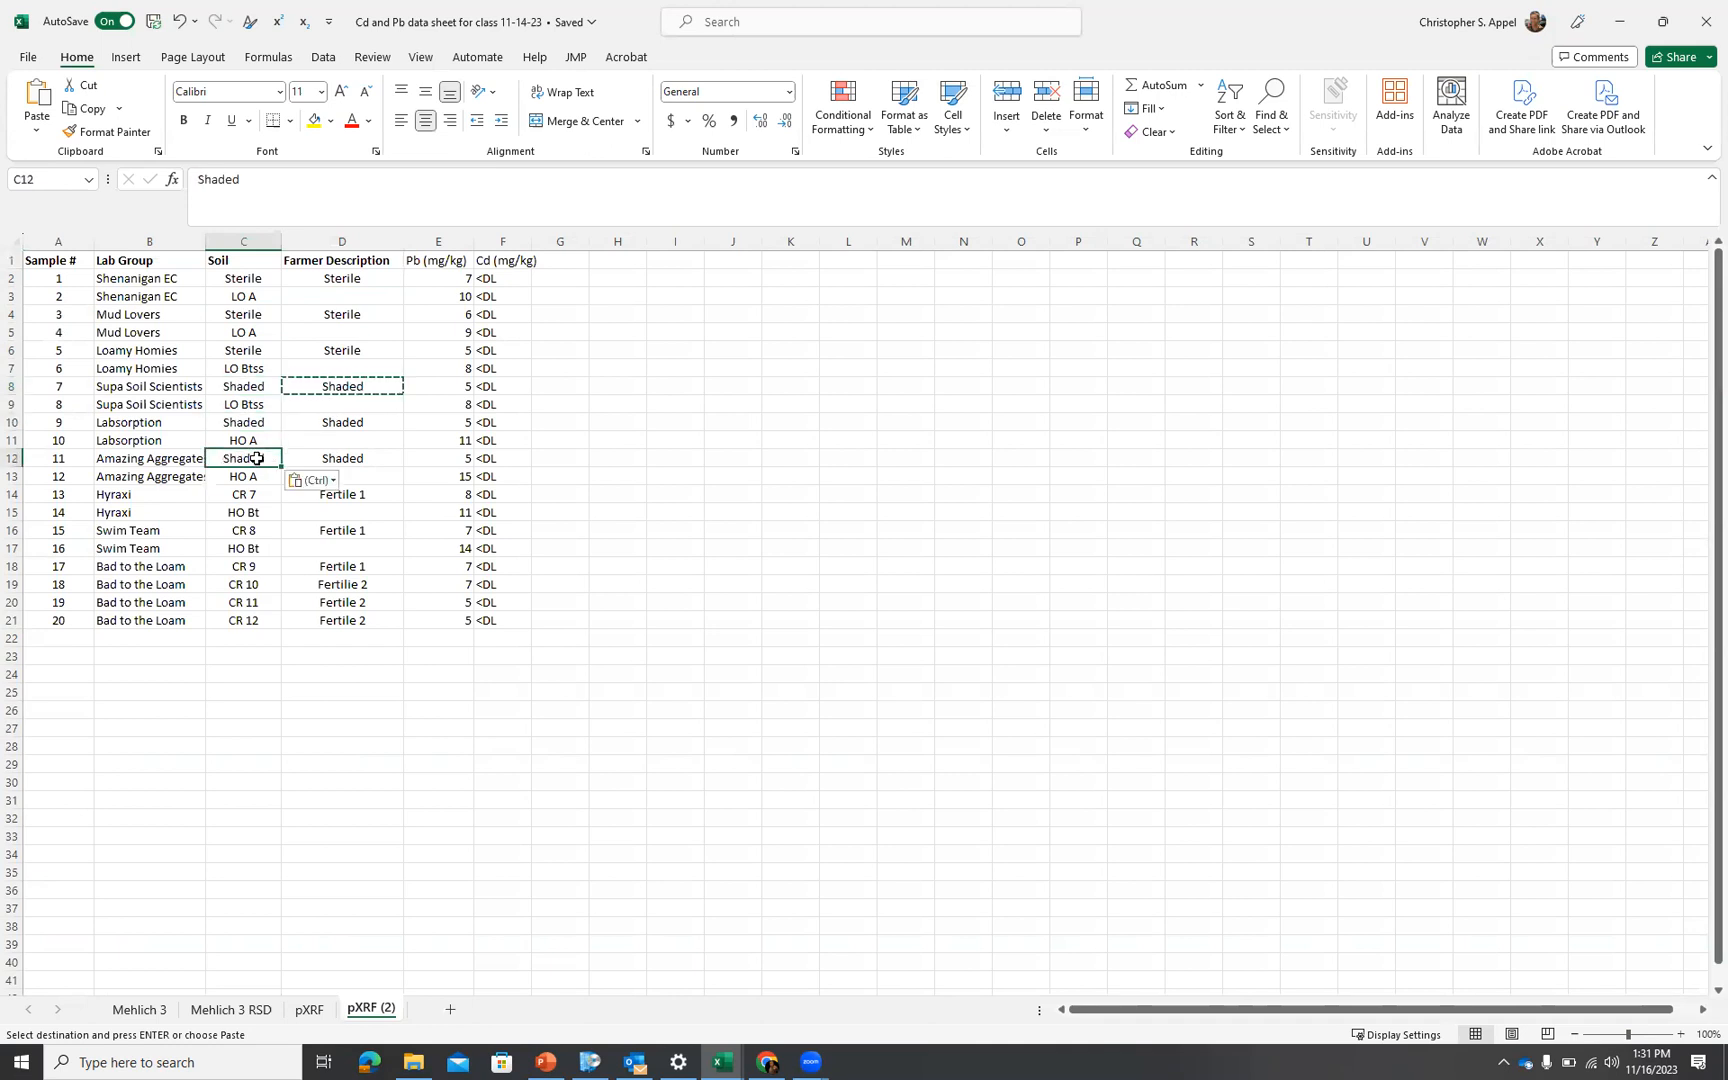
Copy the farmer description Fertile 1 over the soil codes CR 7, CR 8 and CR 9 in C14, C16 and C18
left_click(375, 491)
key("ctrl+c")
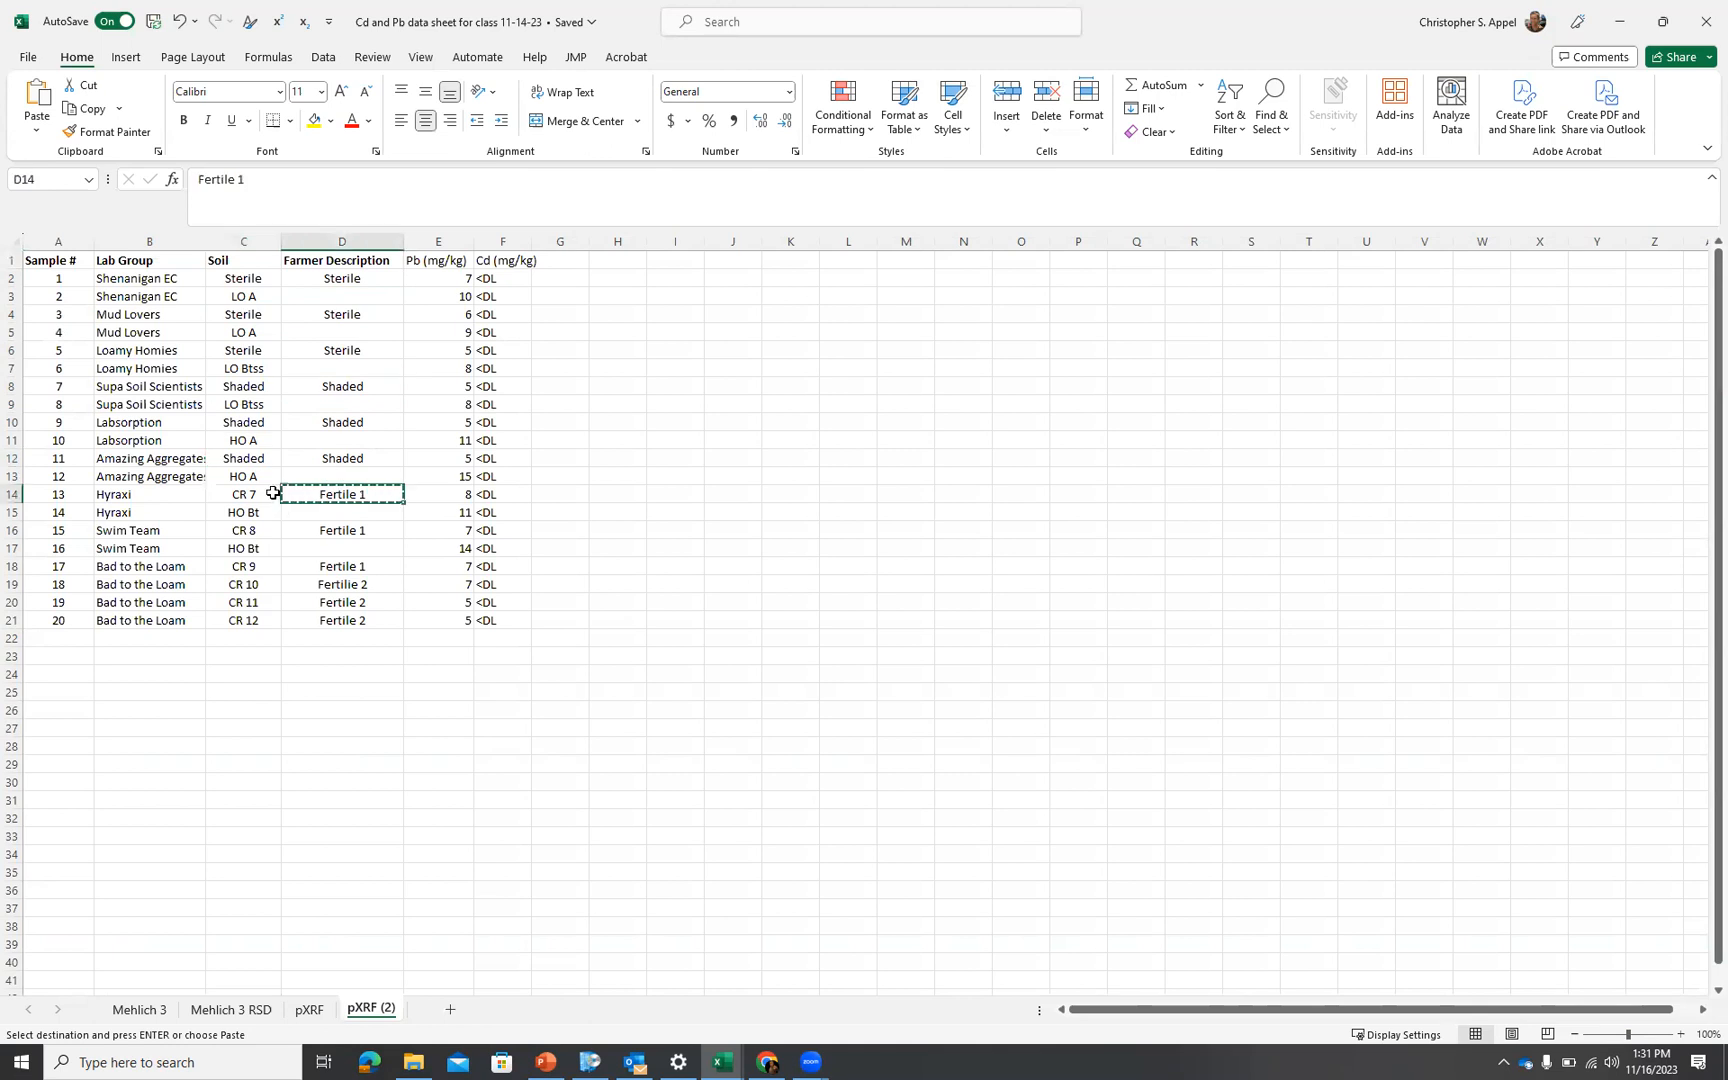
left_click(262, 494)
key("ctrl+v")
left_click(264, 530)
key("ctrl+v")
left_click(264, 566)
key("ctrl+v")
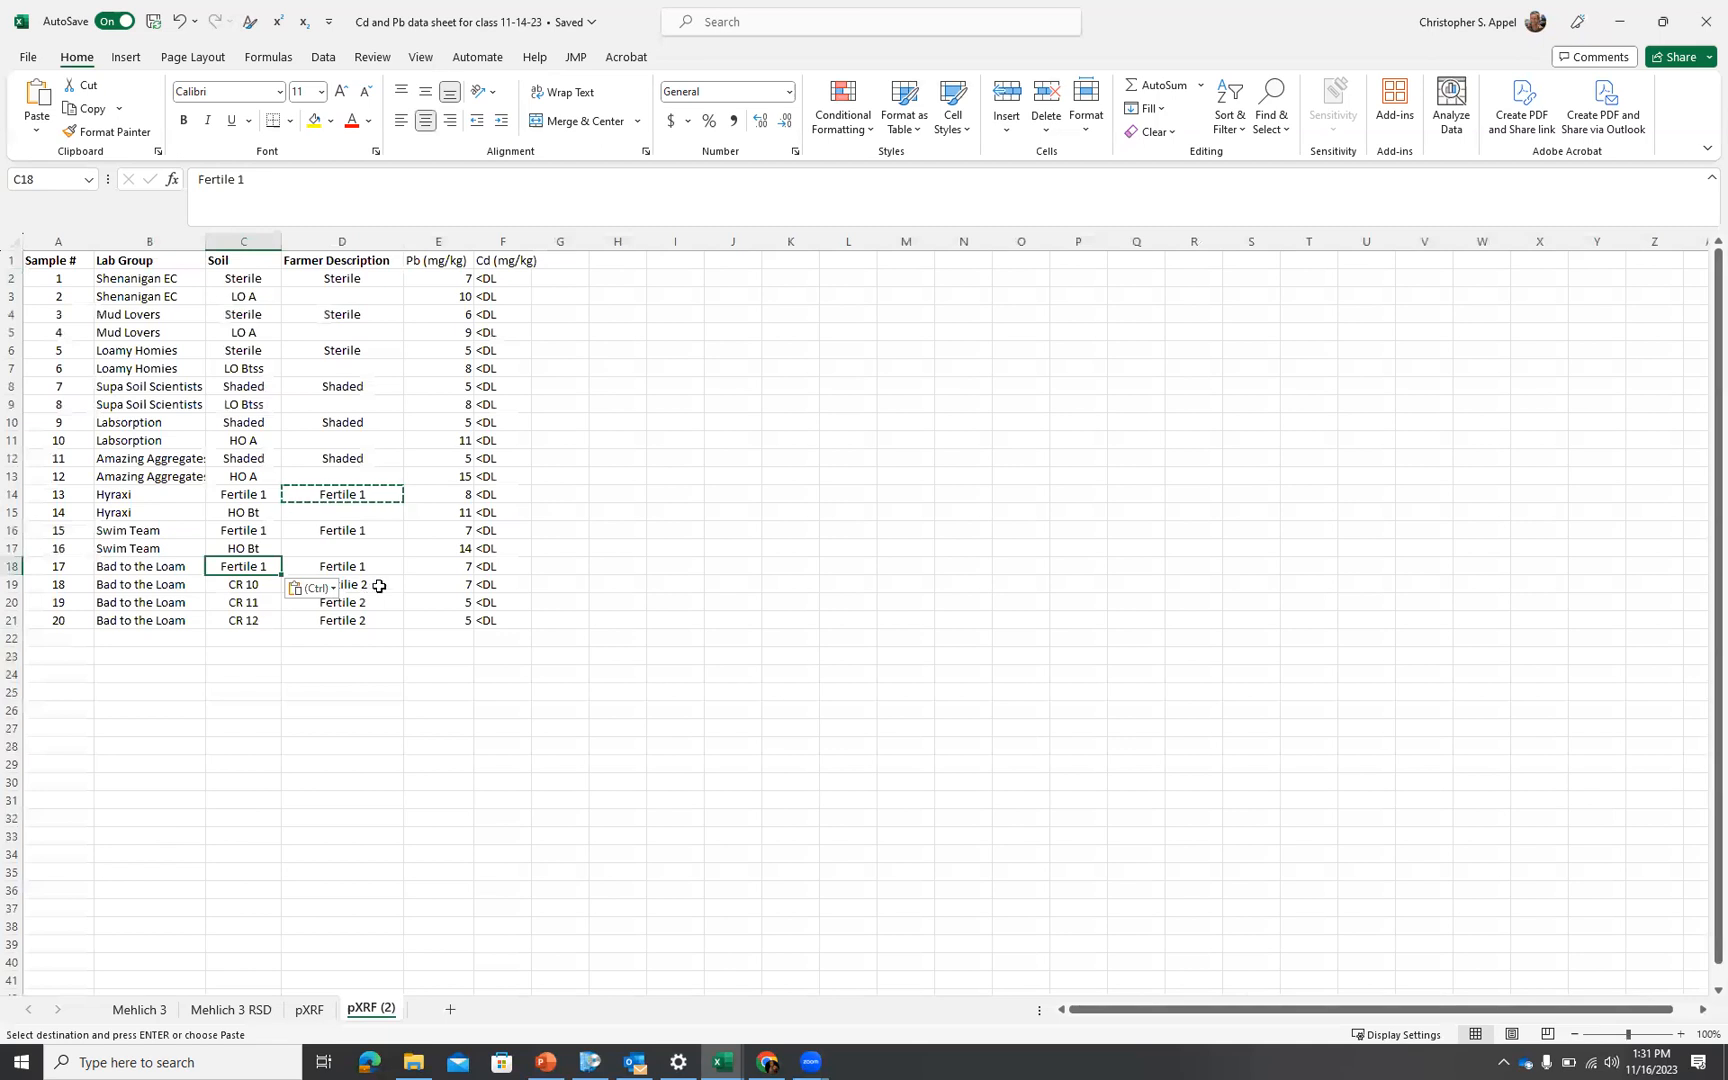
key("Escape")
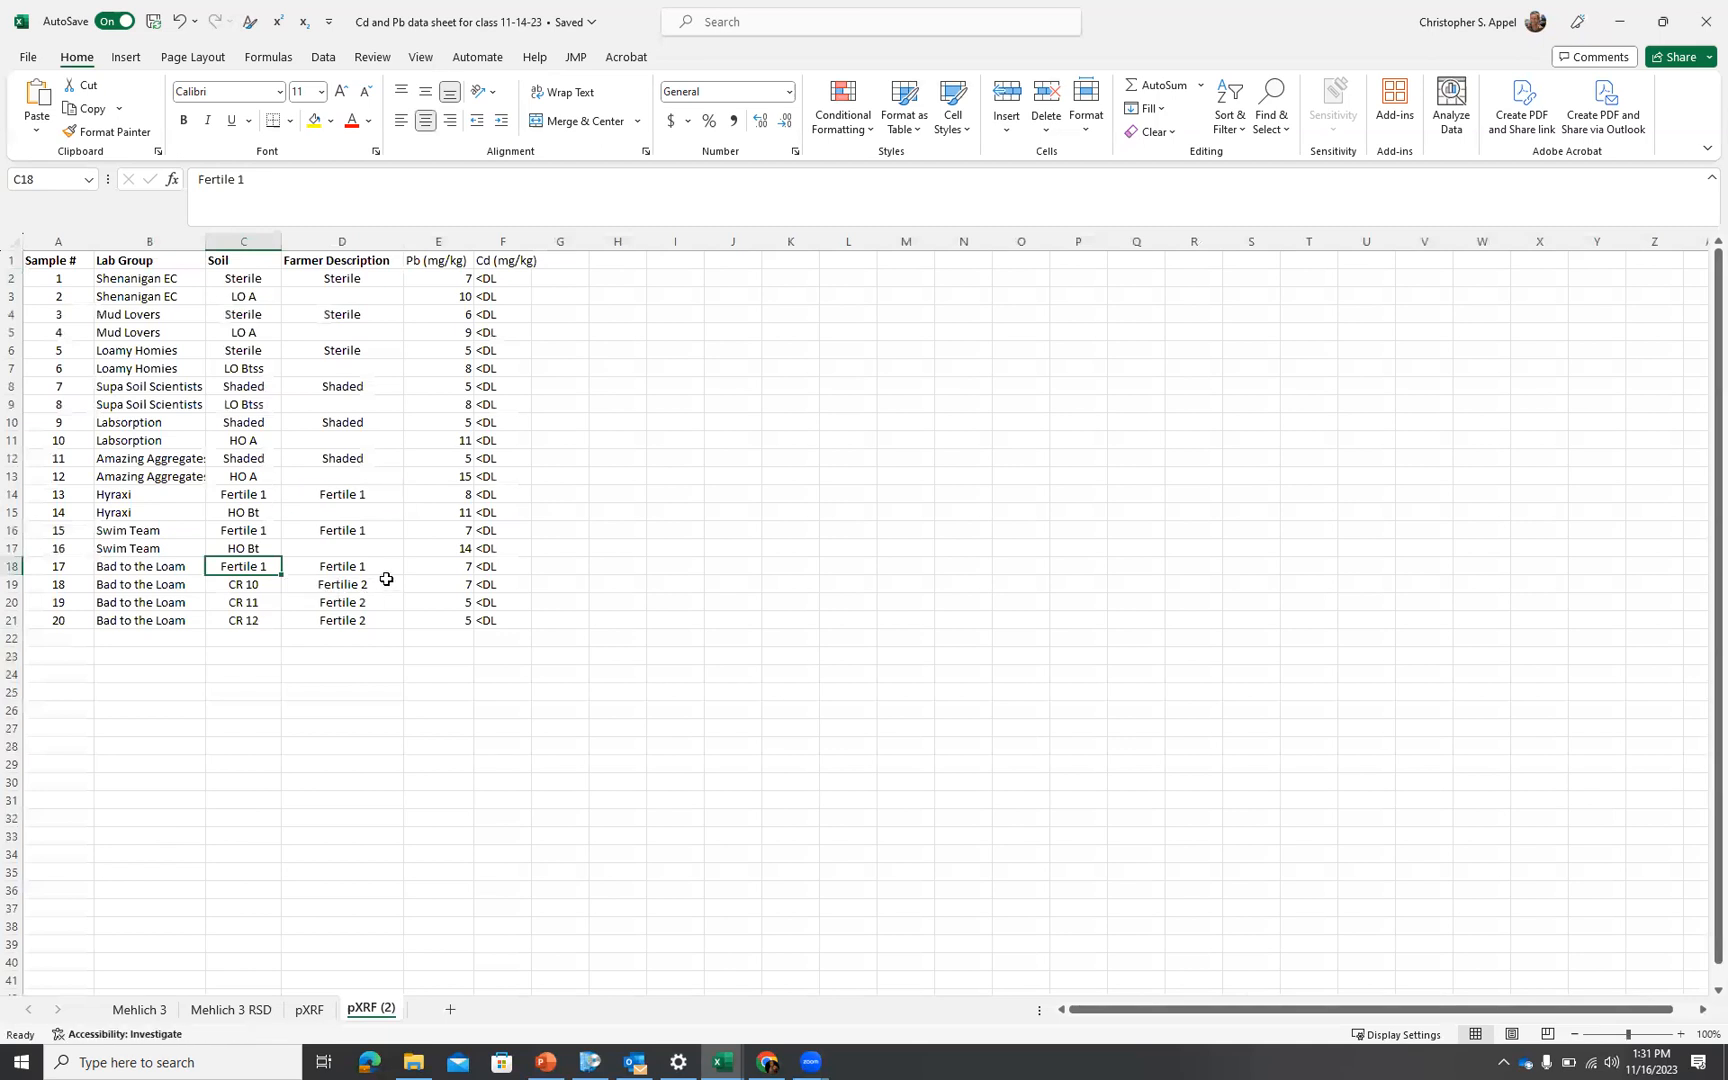
Correct the misspelled farmer description in D19 to Fertile 2
left_click(368, 581)
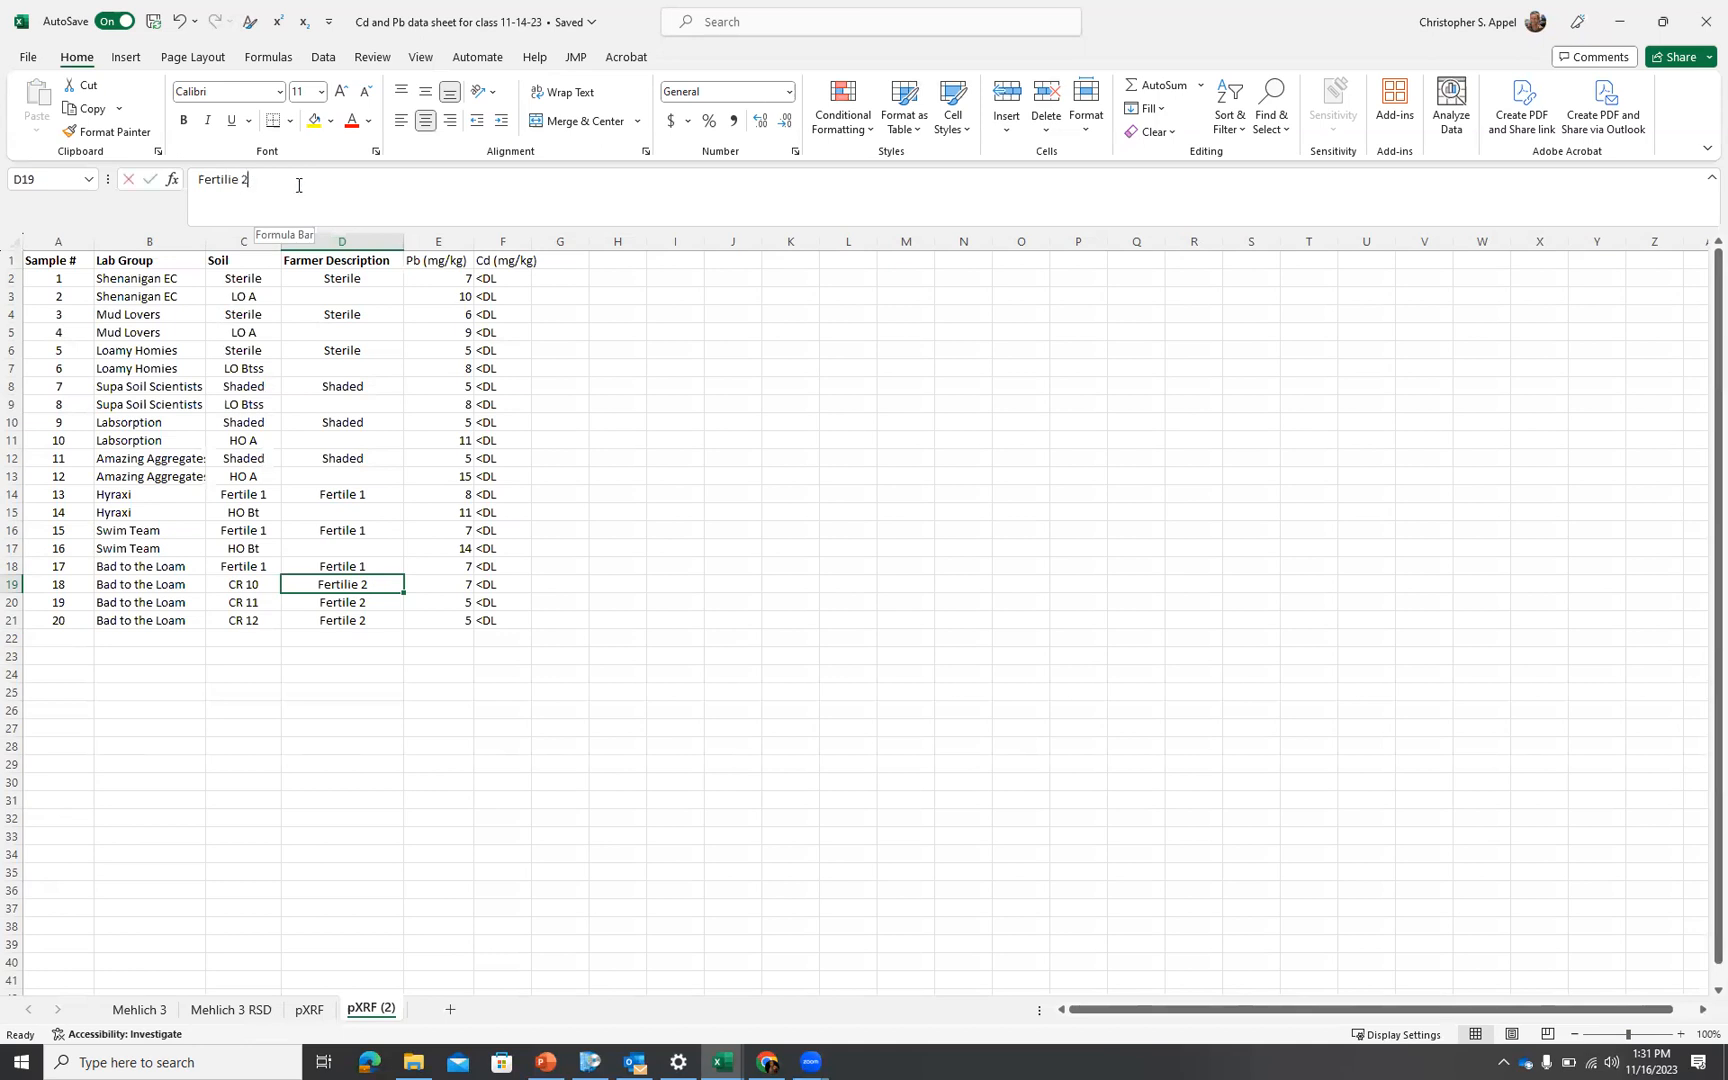
left_click(247, 180)
key("BackSpace")
key("BackSpace")
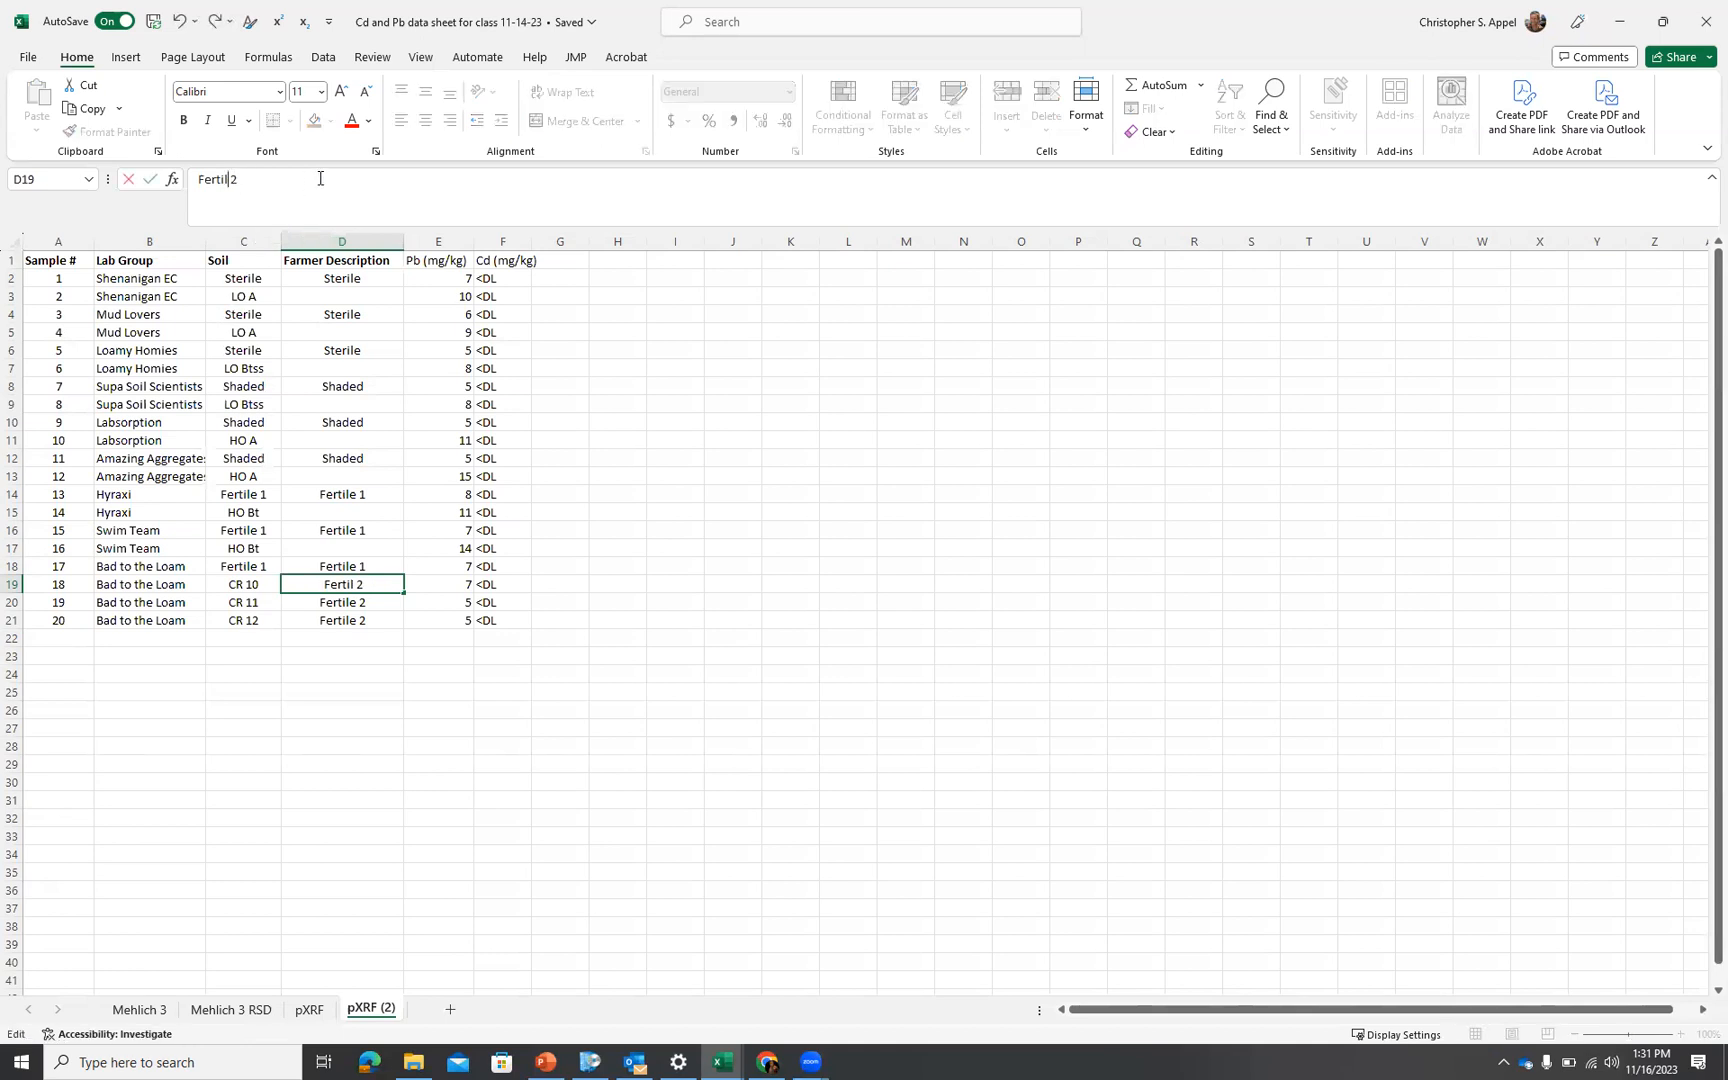
key("BackSpace")
key("BackSpace")
type("ile")
key("Return")
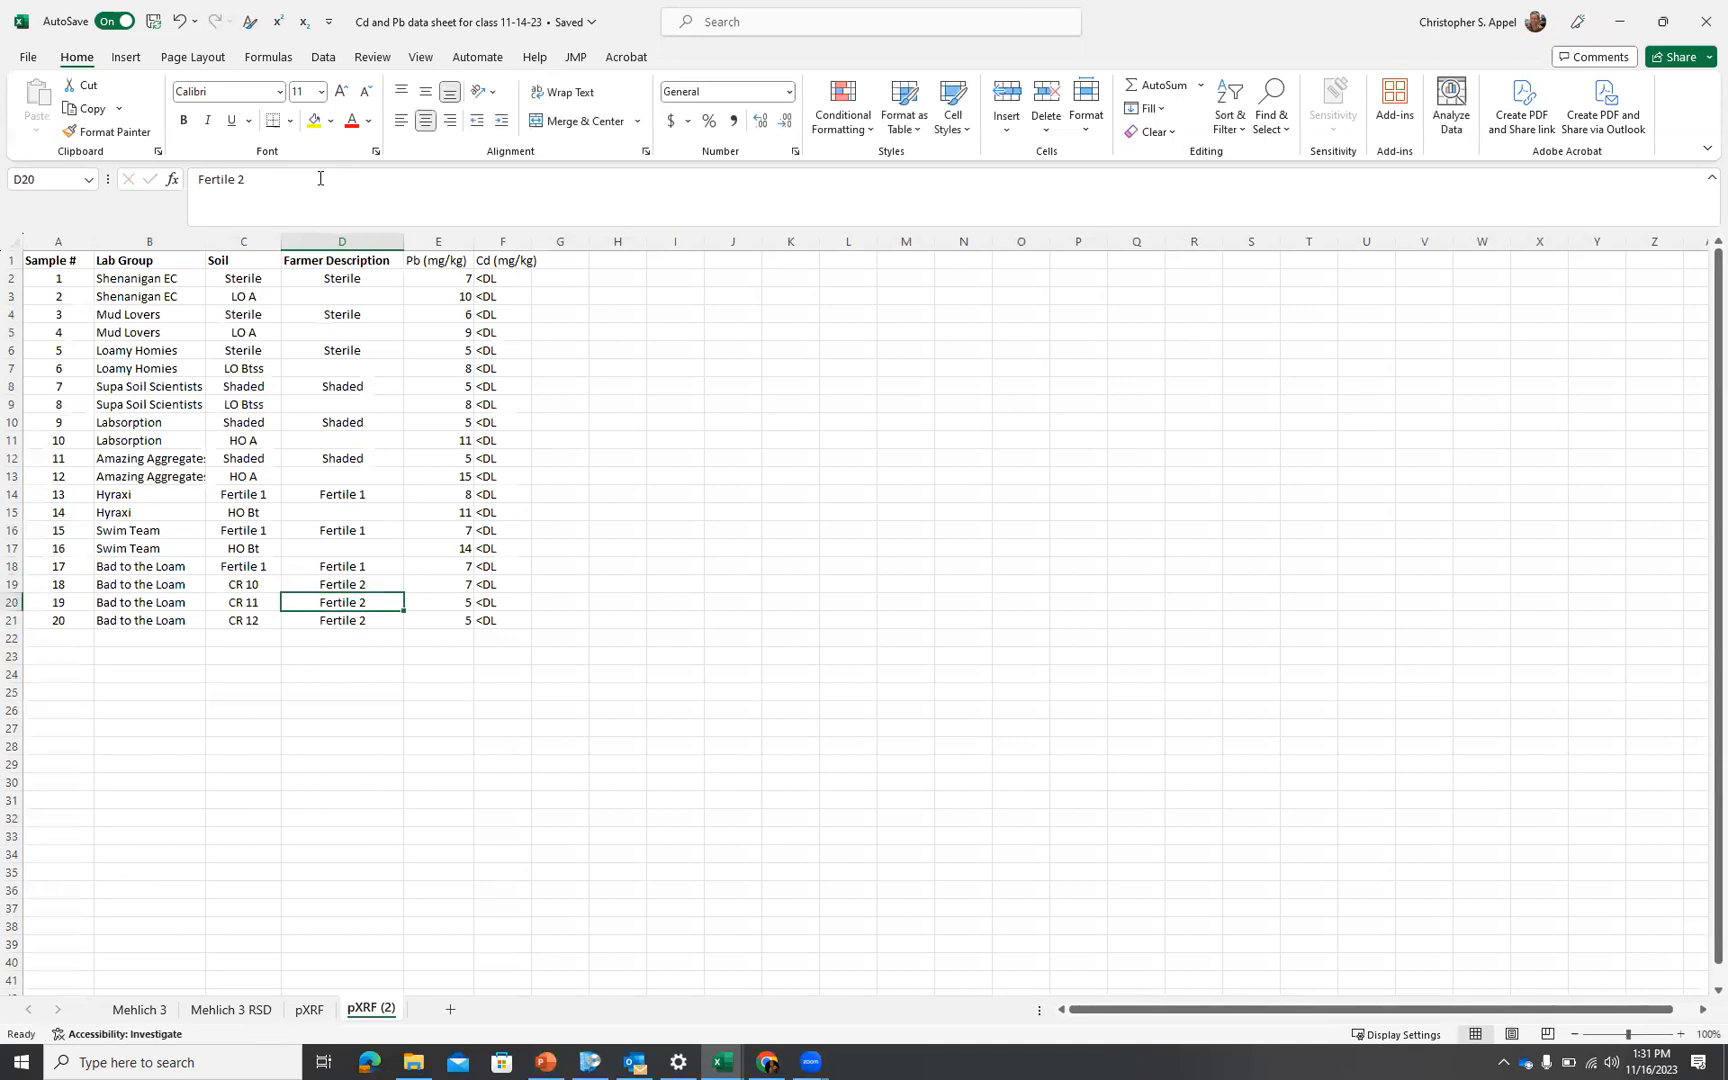
Copy the three Fertile 2 descriptions from D19:D21 over the soil codes CR 10 to CR 12 in C19:C21
left_click_drag(363, 580, 355, 619)
key("ctrl+c")
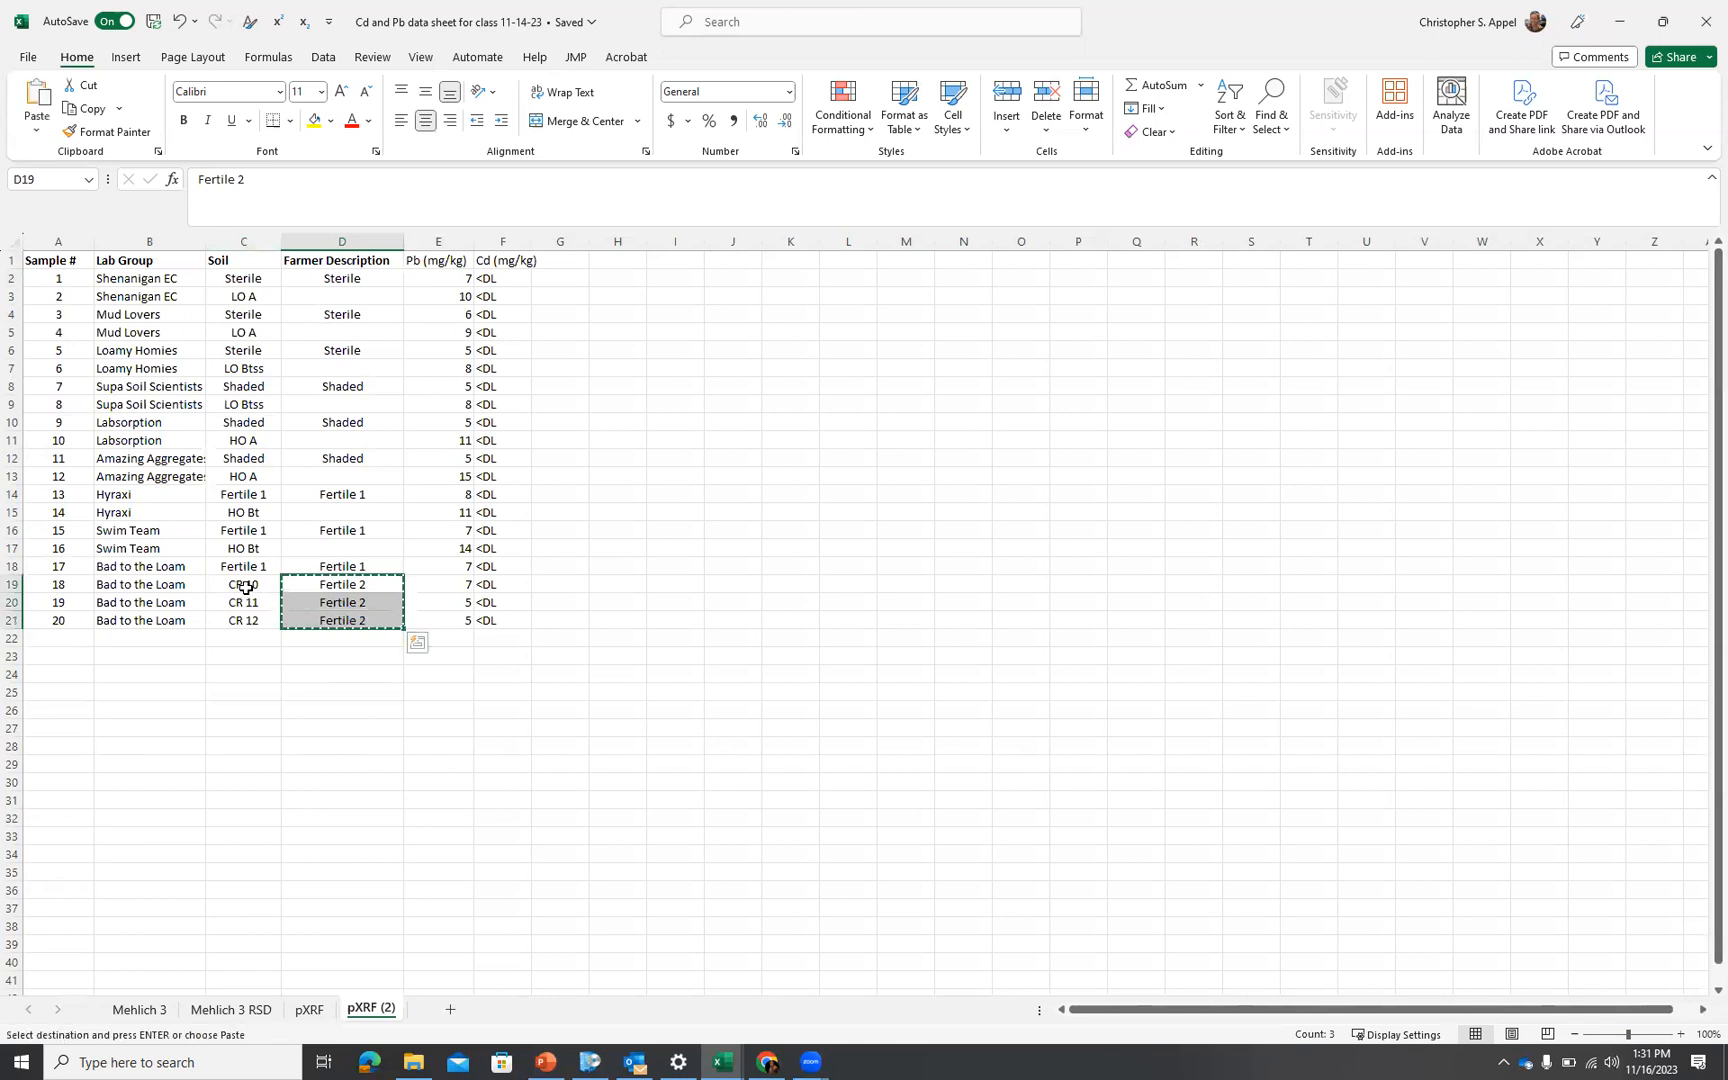
left_click(245, 589)
key("ctrl+v")
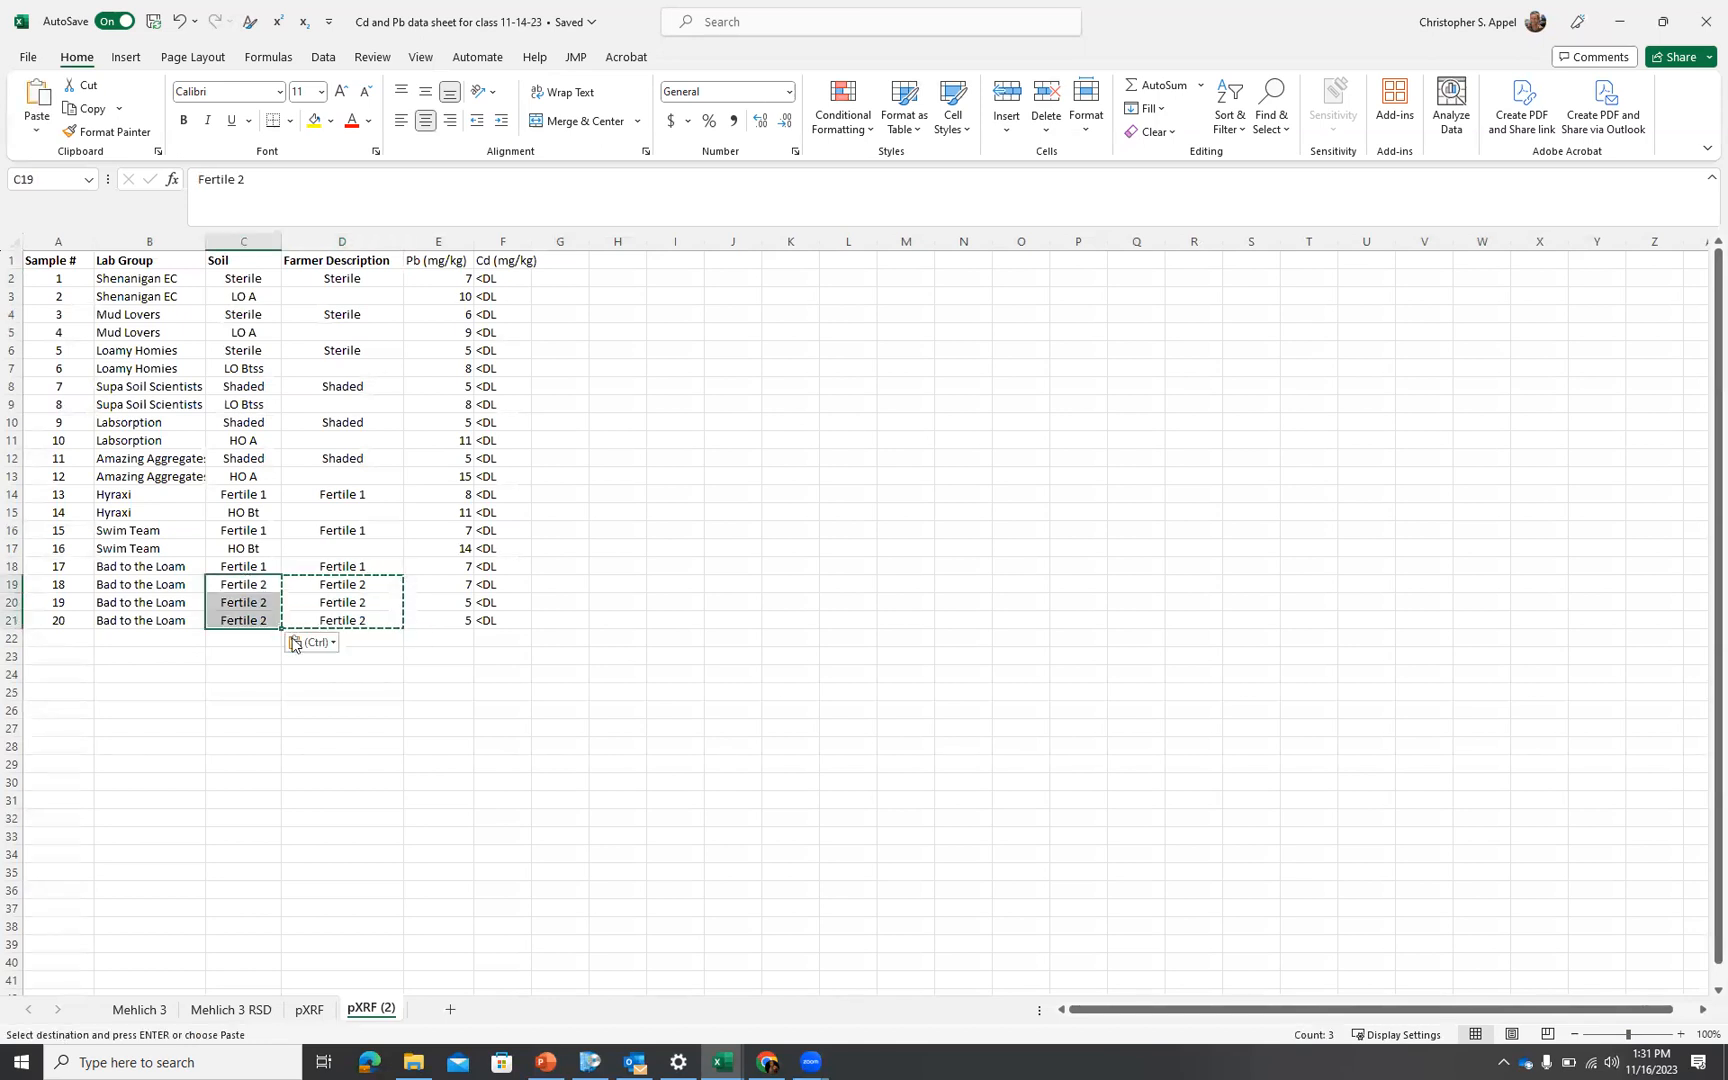
left_click(426, 705)
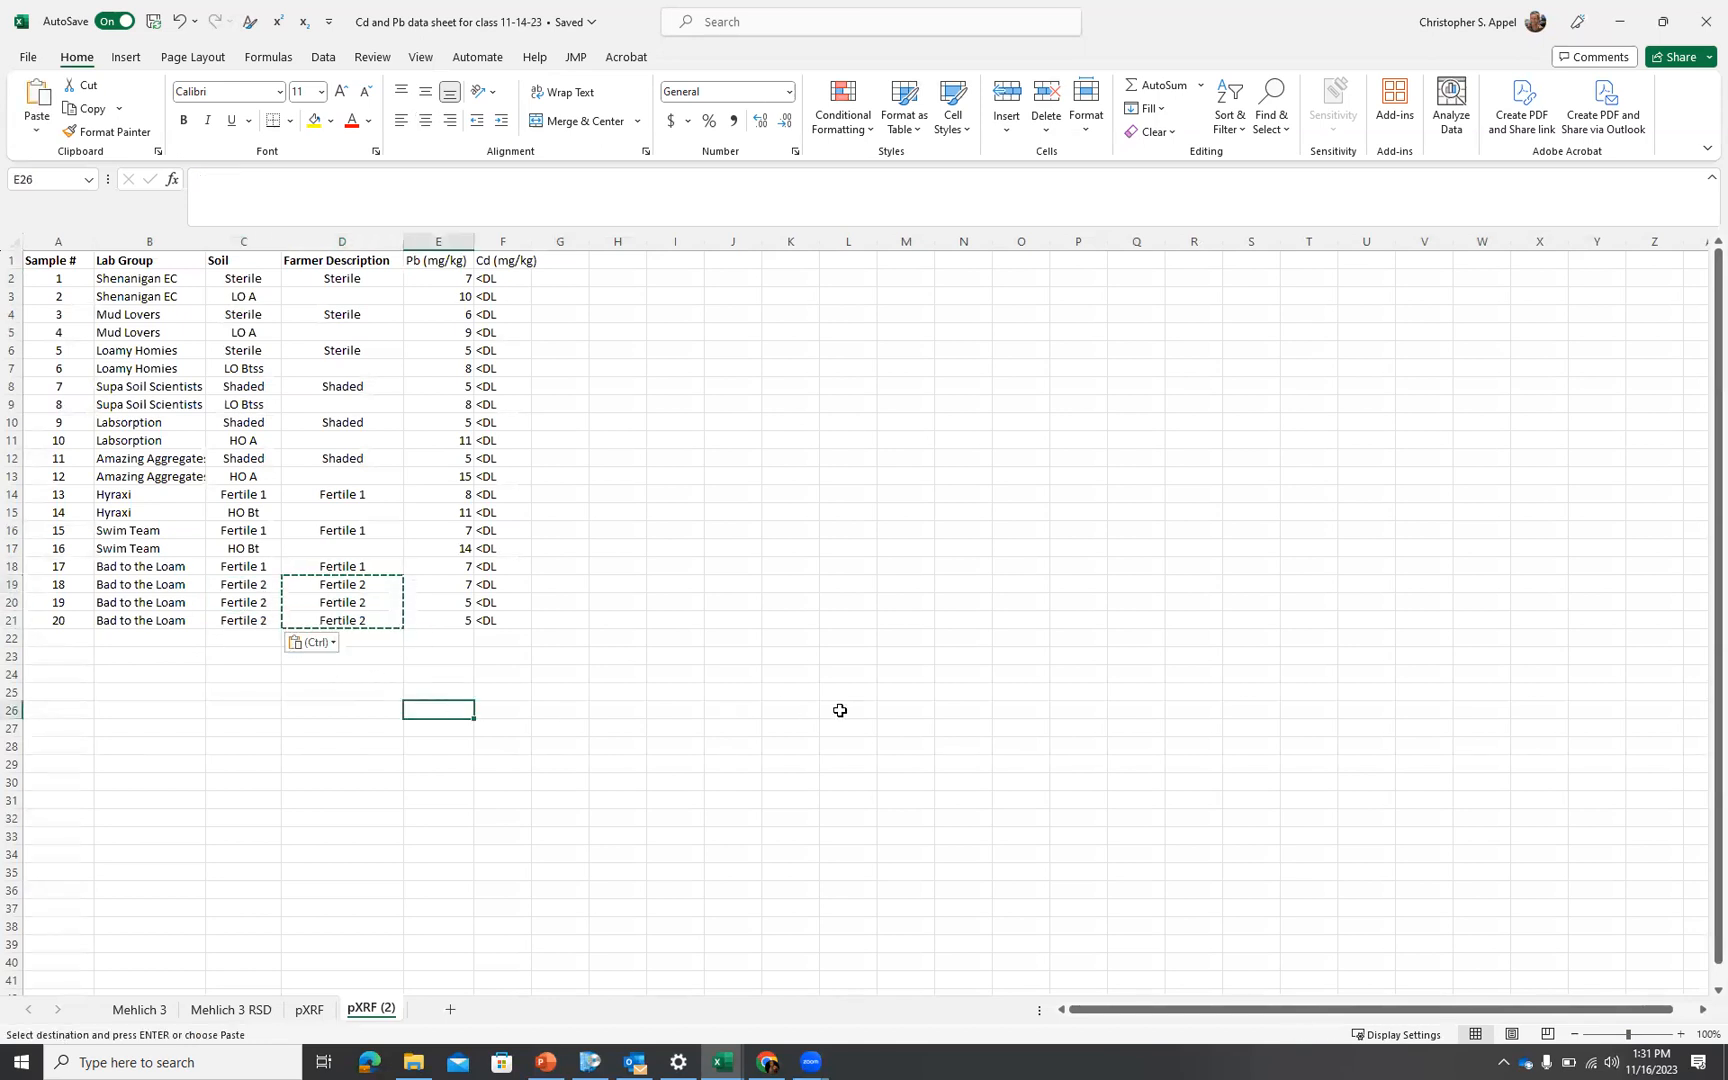
Delete the entire Farmer Description column from the copied pXRF sheet
left_click(342, 241)
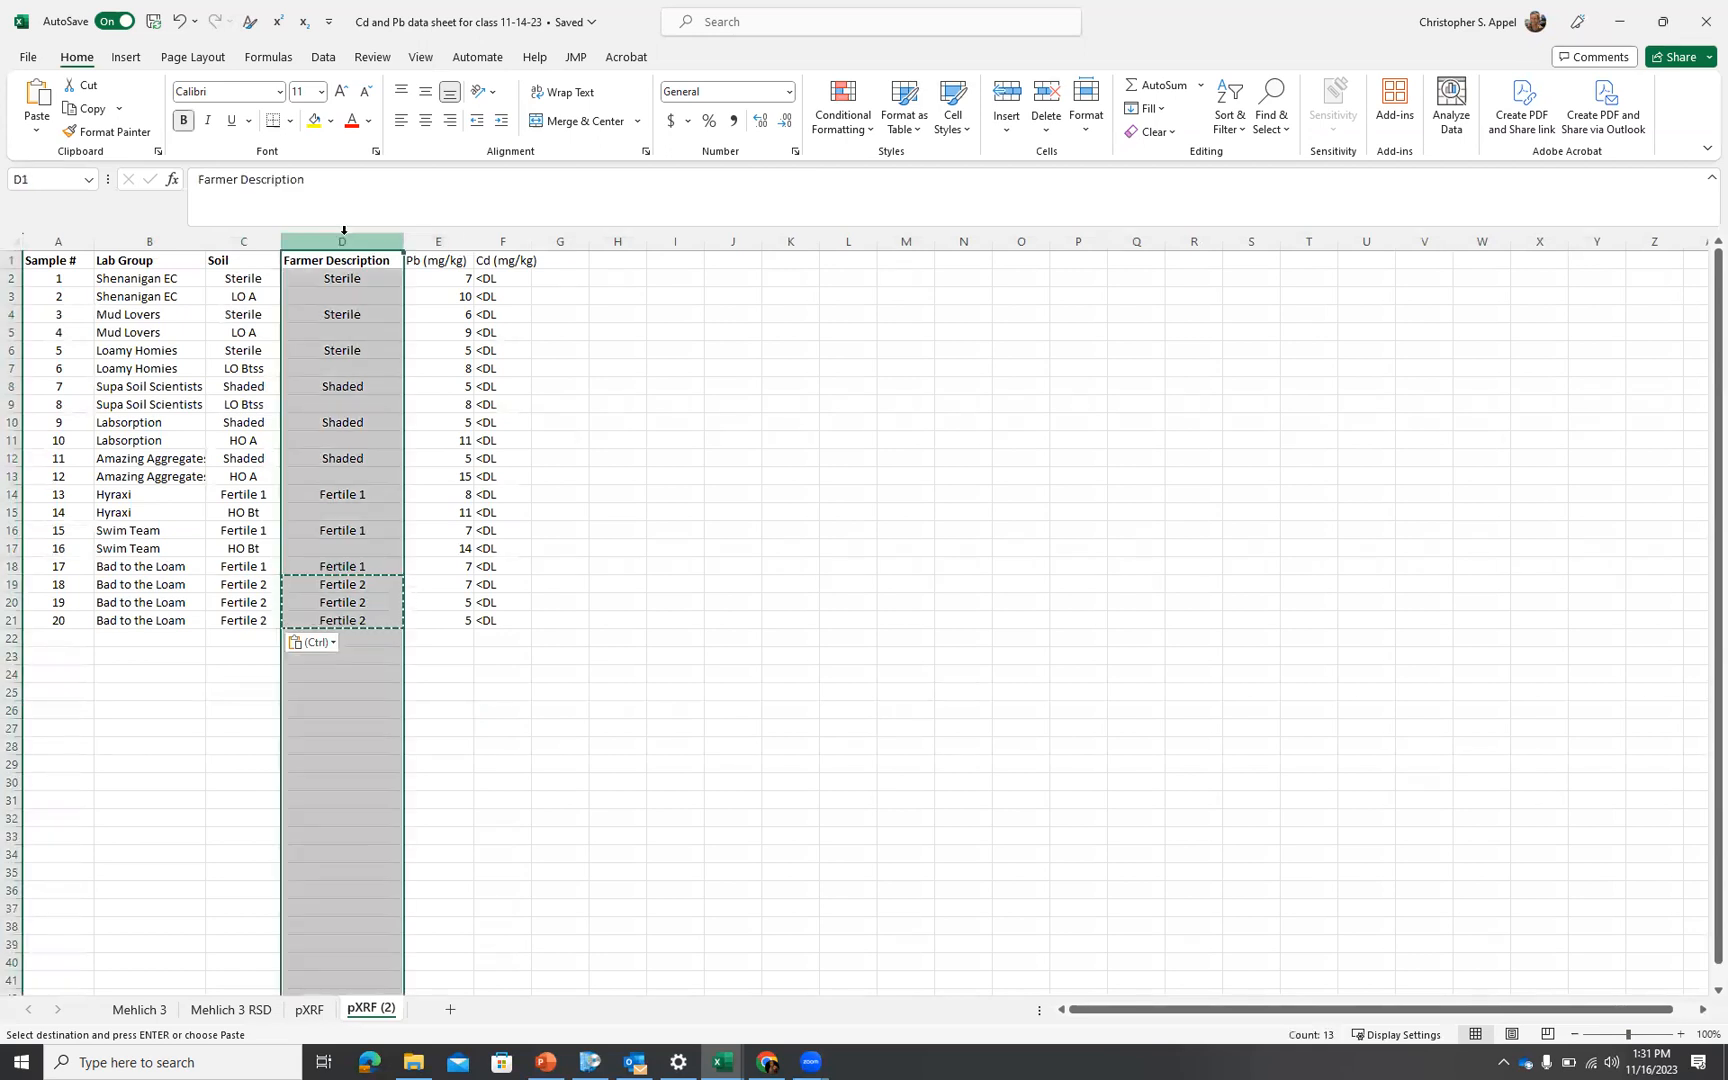
right_click(347, 239)
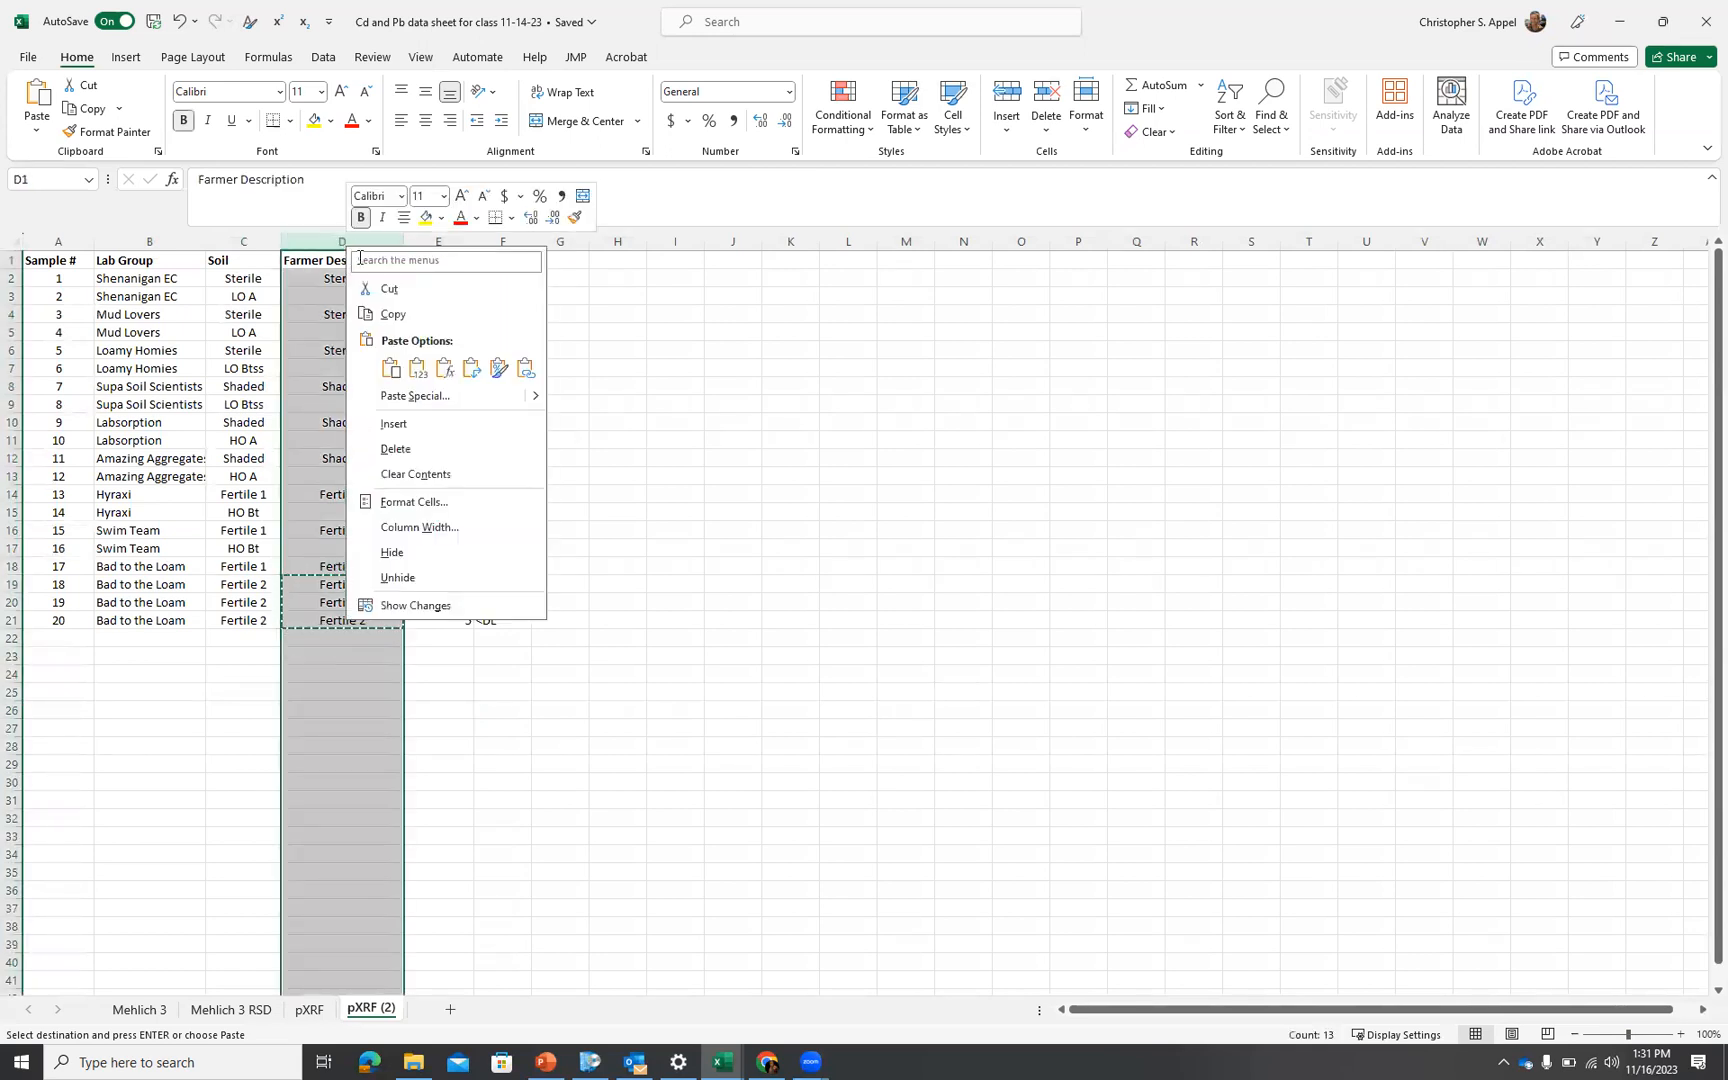
left_click(447, 442)
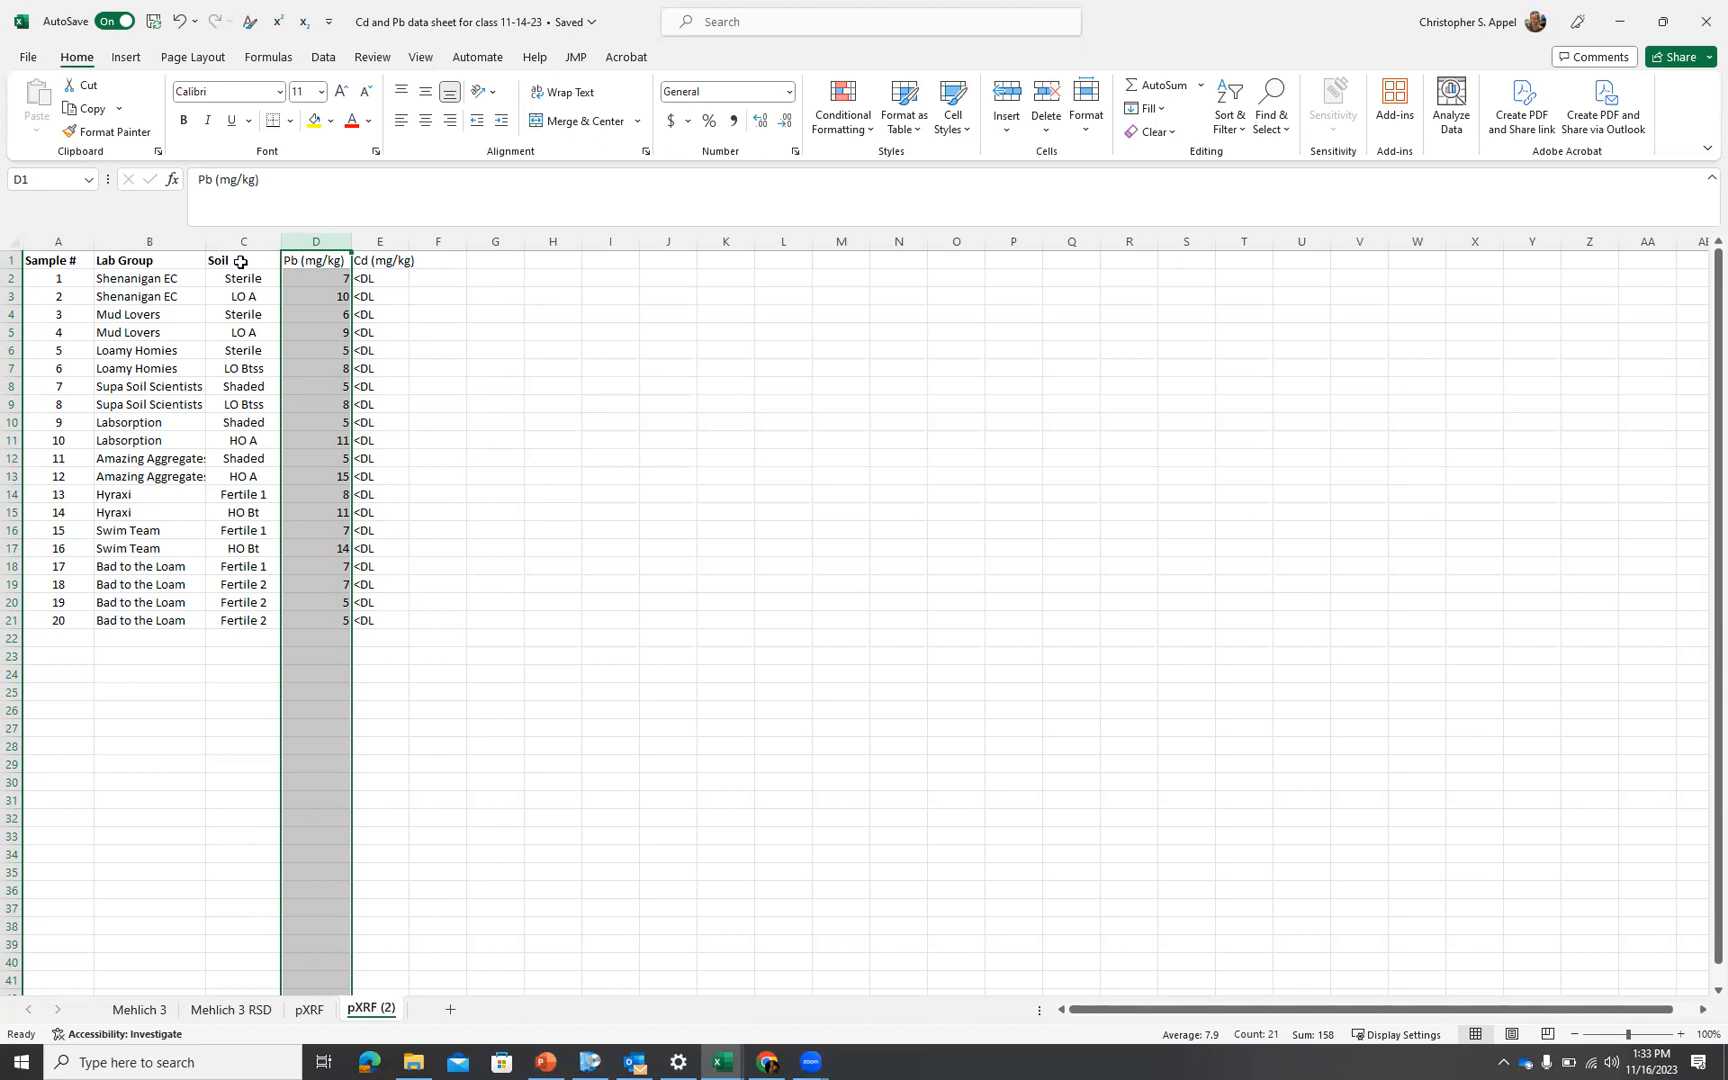
Rename the Pb (mg/kg) header in D1 of the copied pXRF sheet to Total Pb (mg/kg)
left_click(325, 267)
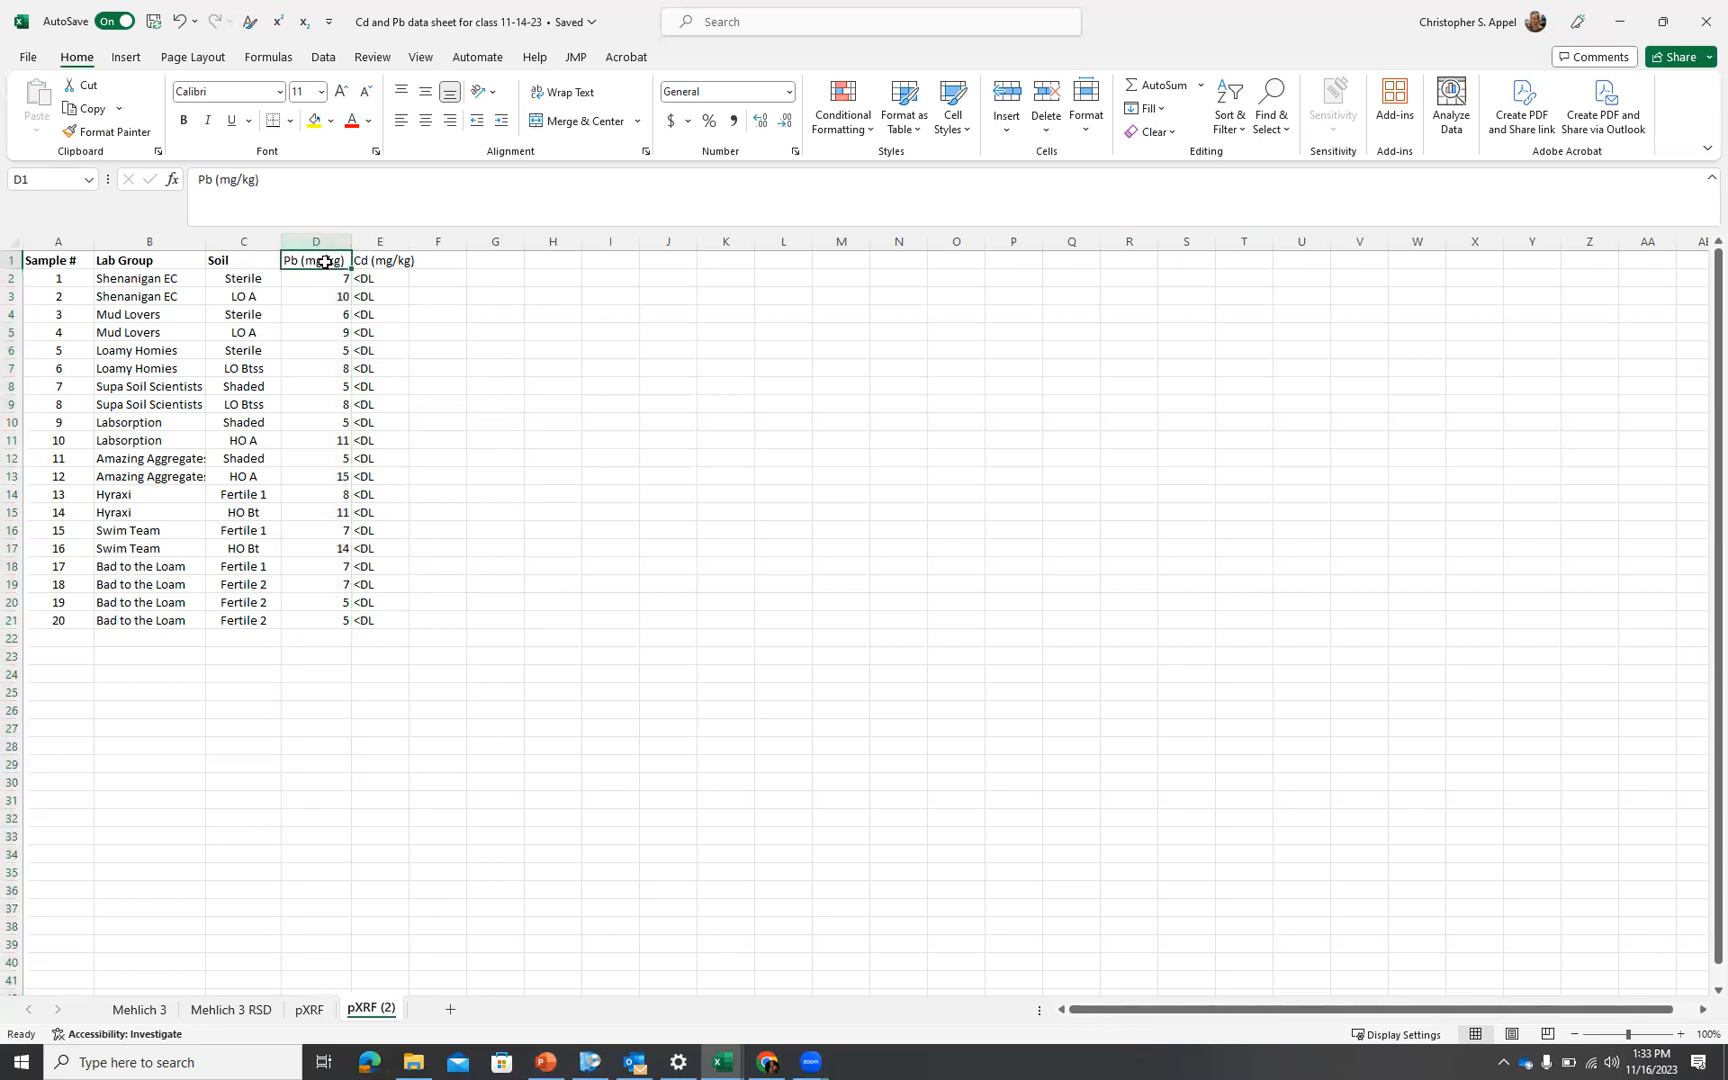
left_click(200, 178)
type("Total")
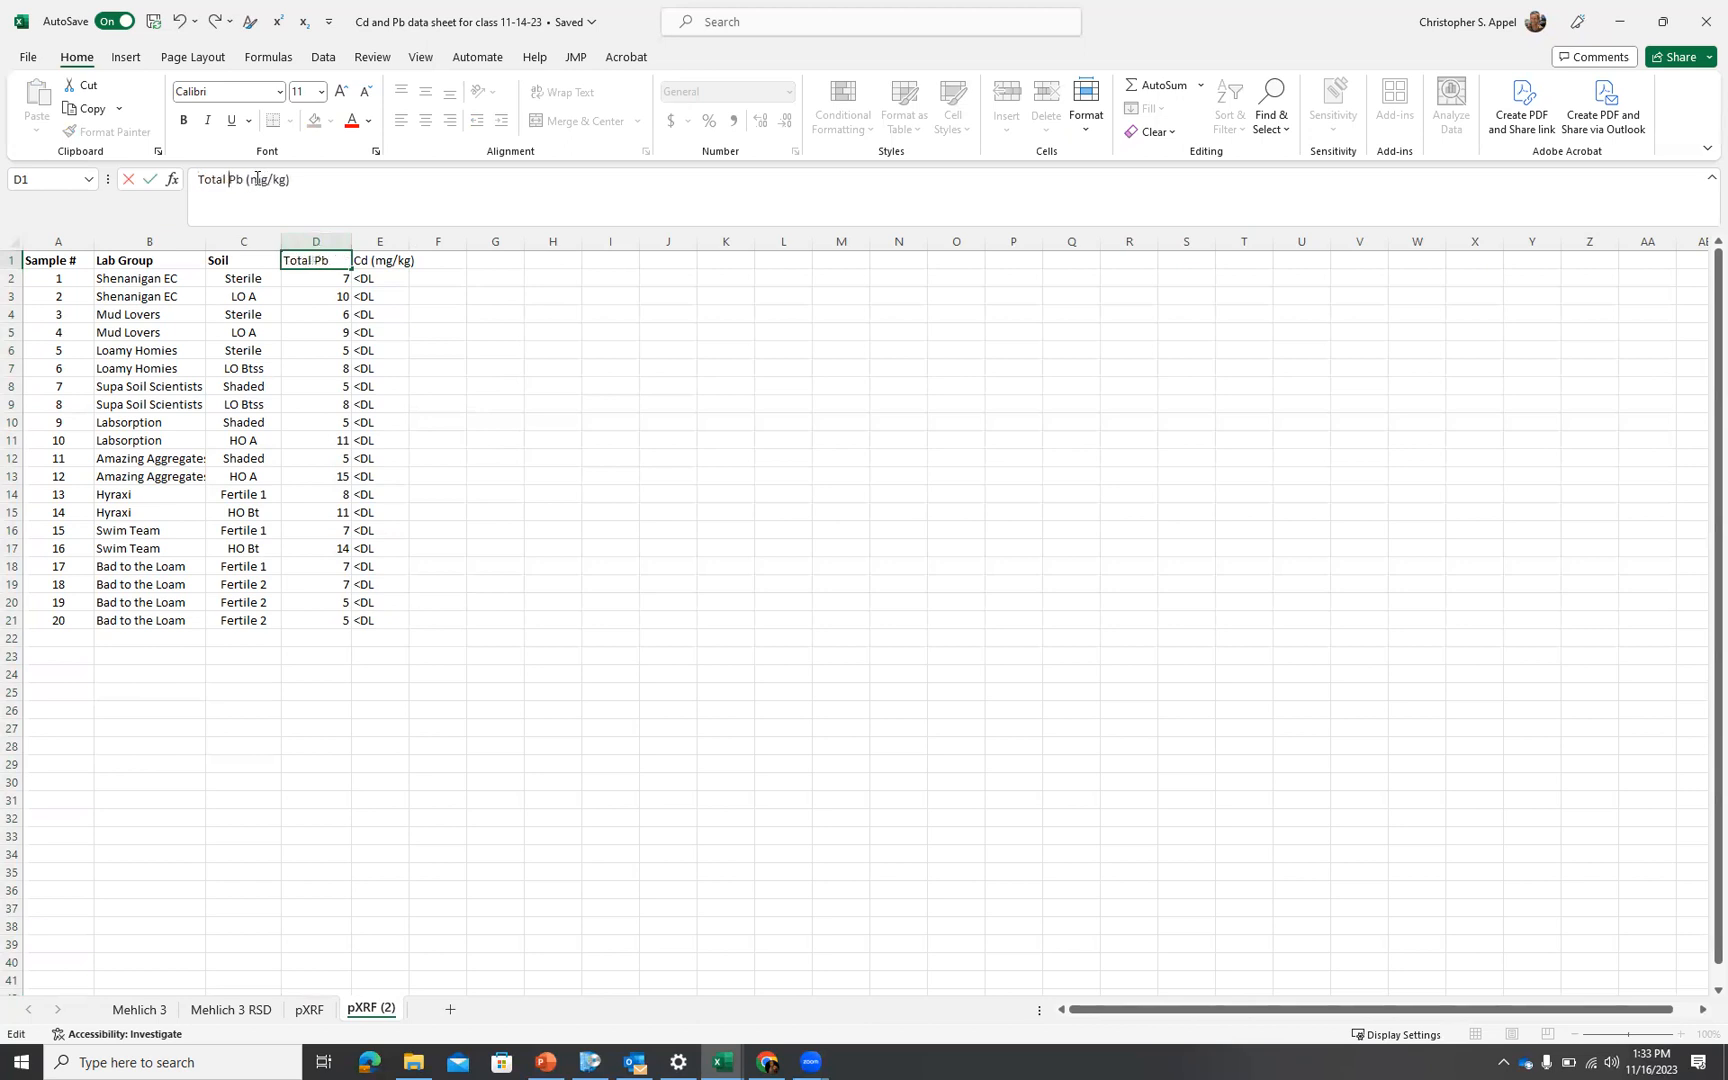
left_click(402, 258)
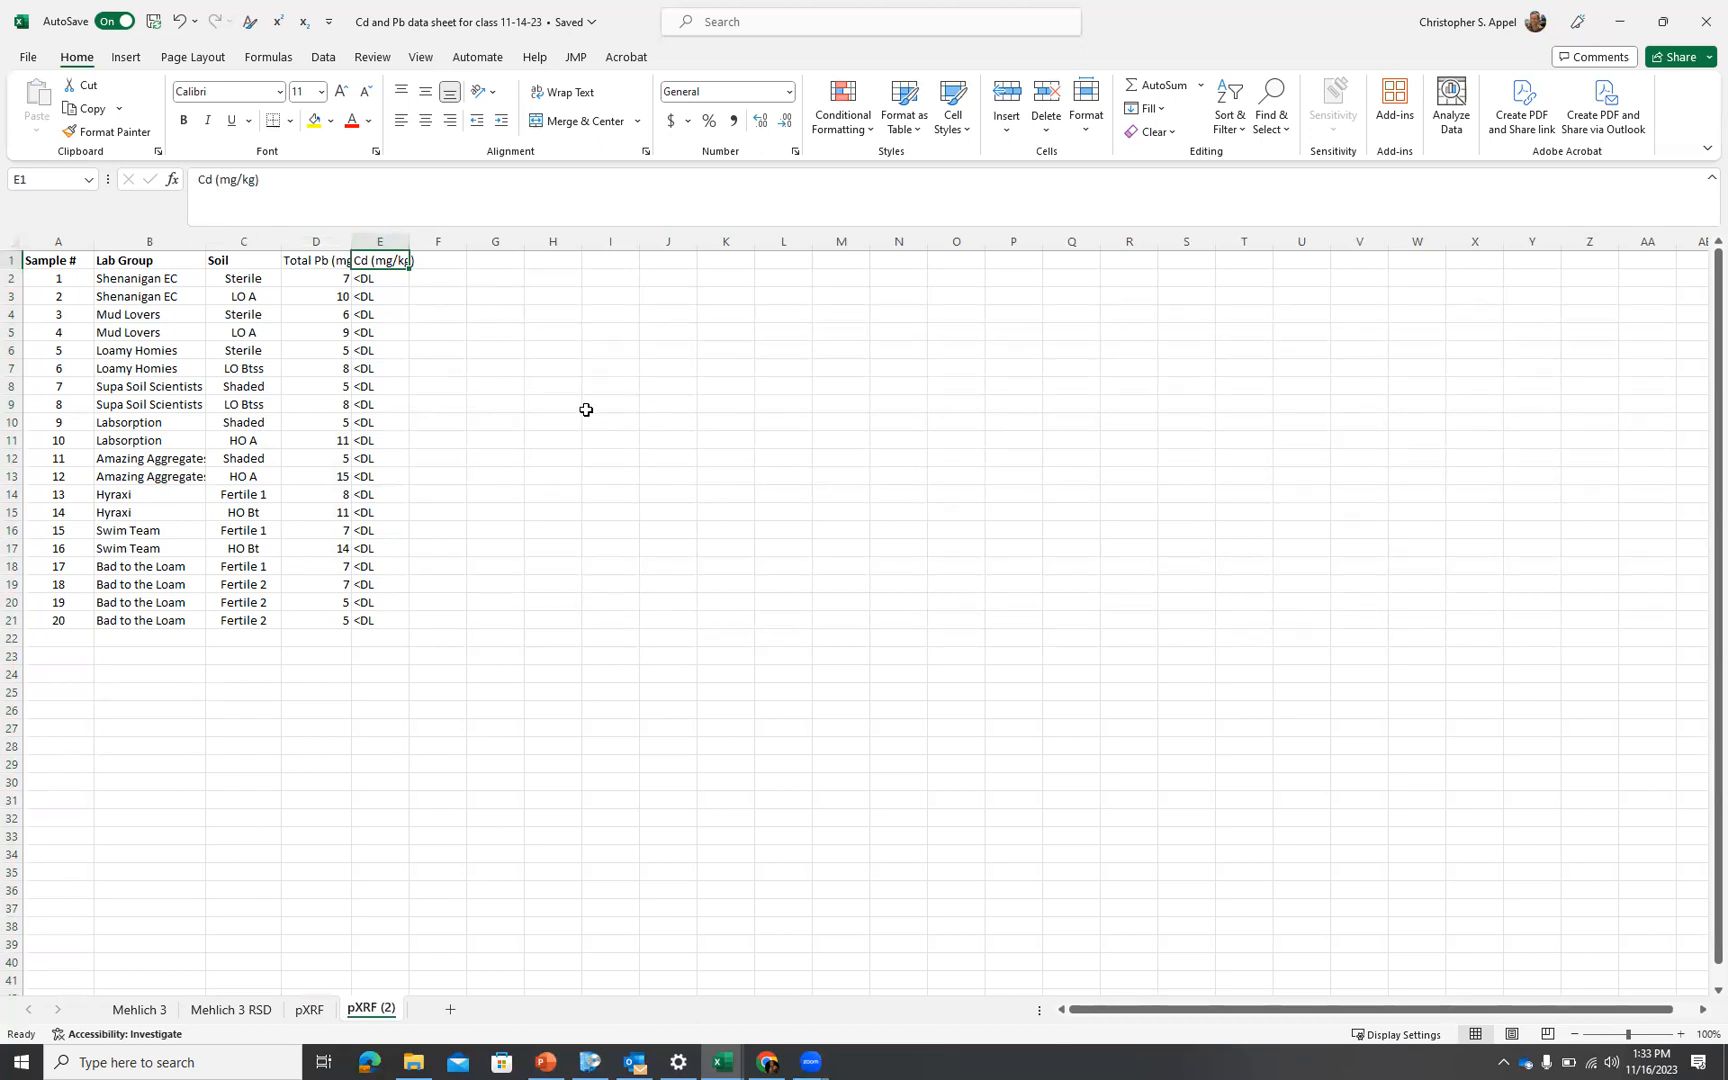
Clear the entire Cd (mg/kg) column E and widen column D to fit the Total Pb (mg/kg) header
left_click(378, 238)
right_click(381, 257)
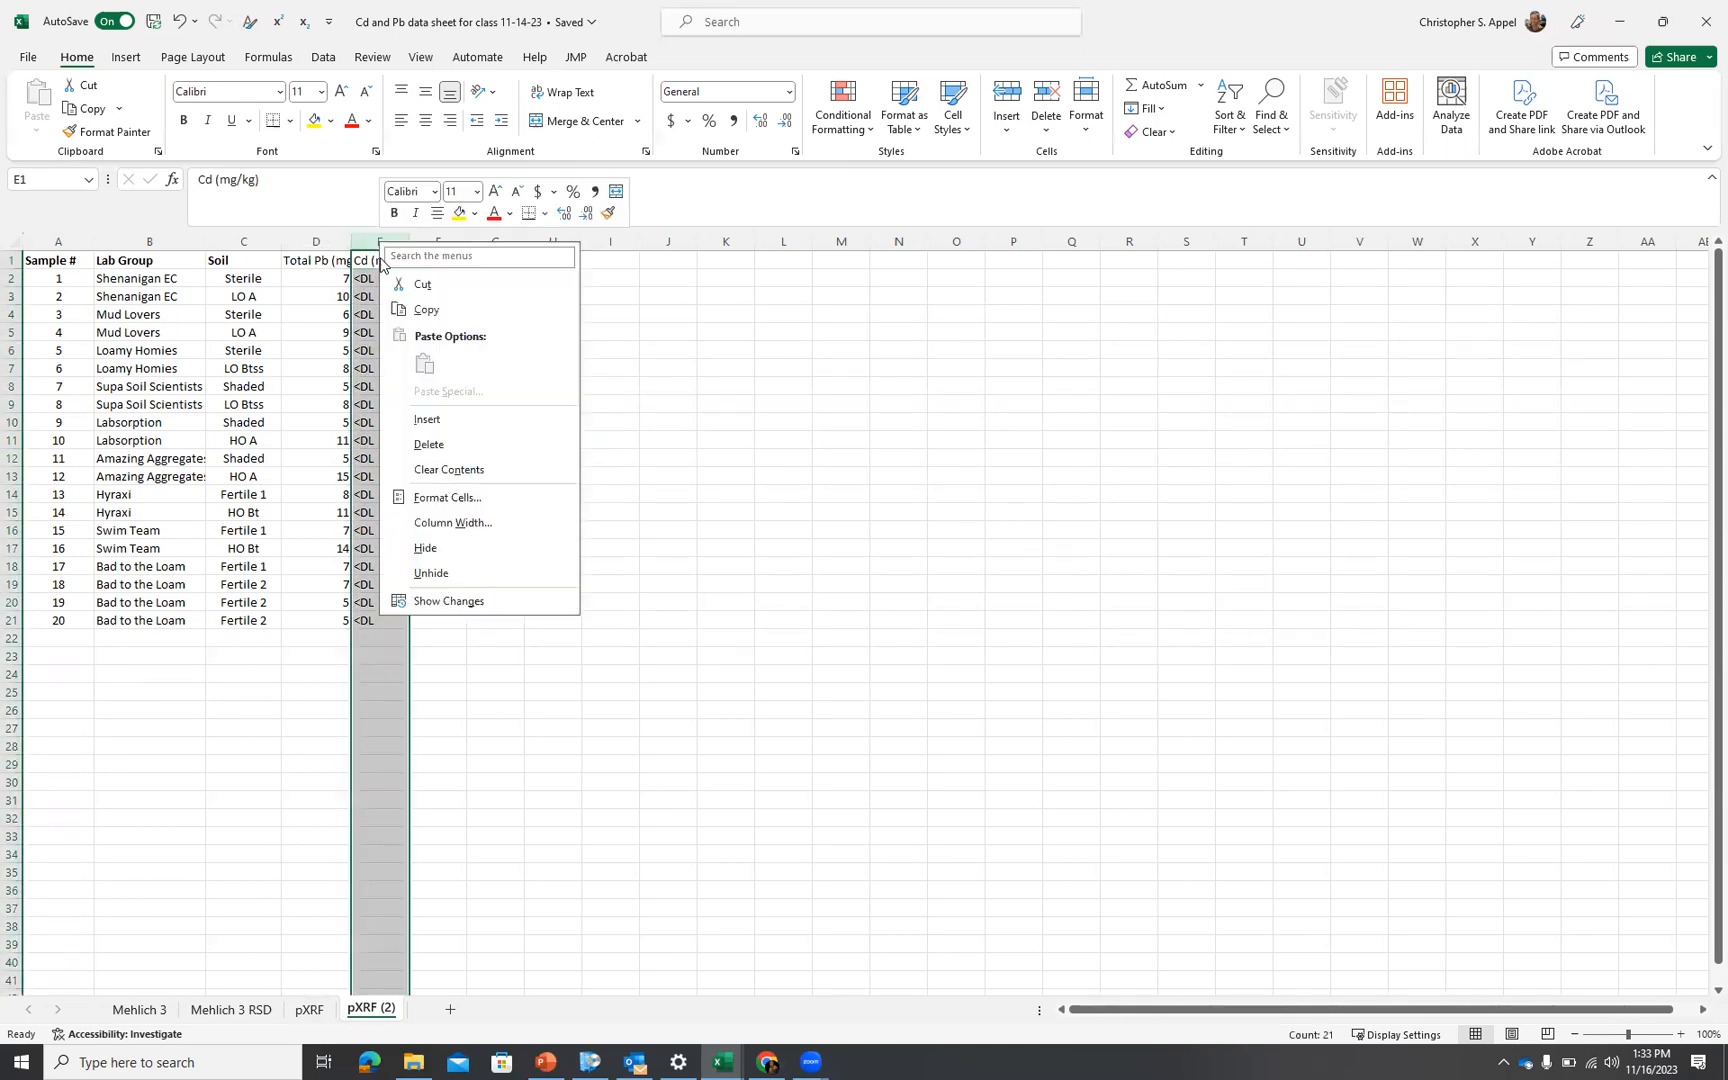
key("Escape")
key("Delete")
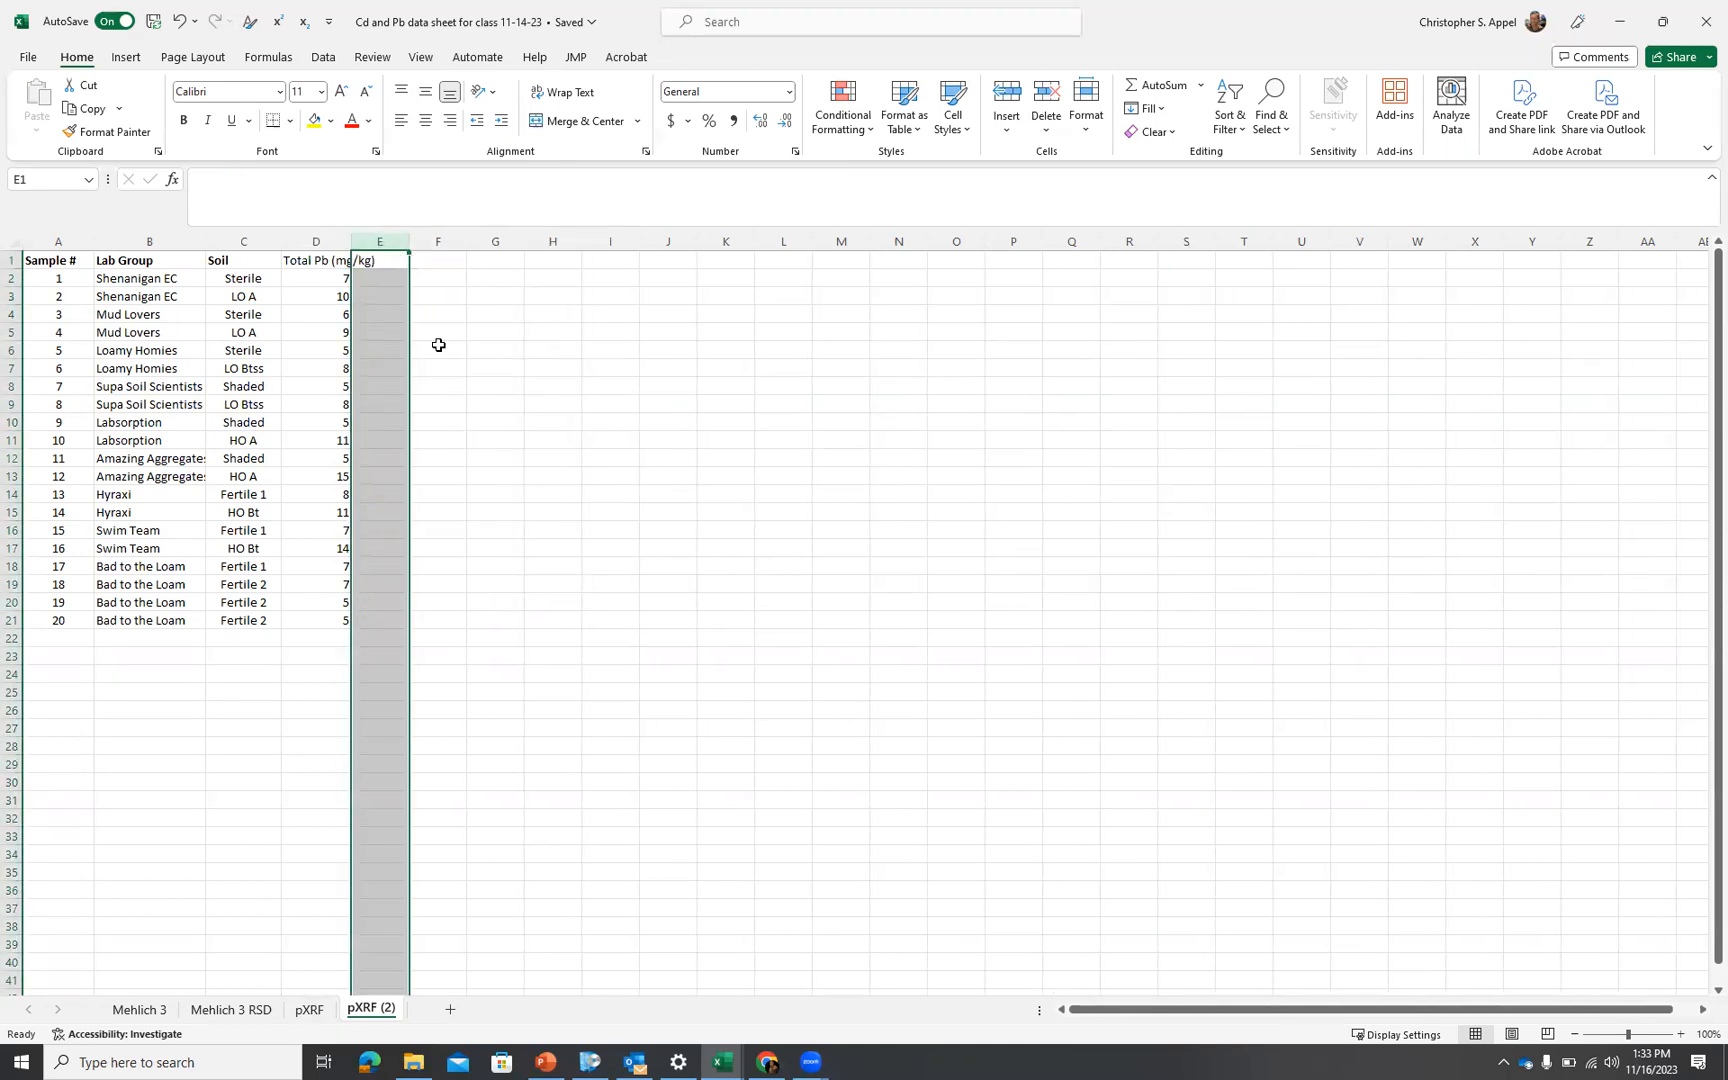
left_click_drag(351, 237, 392, 238)
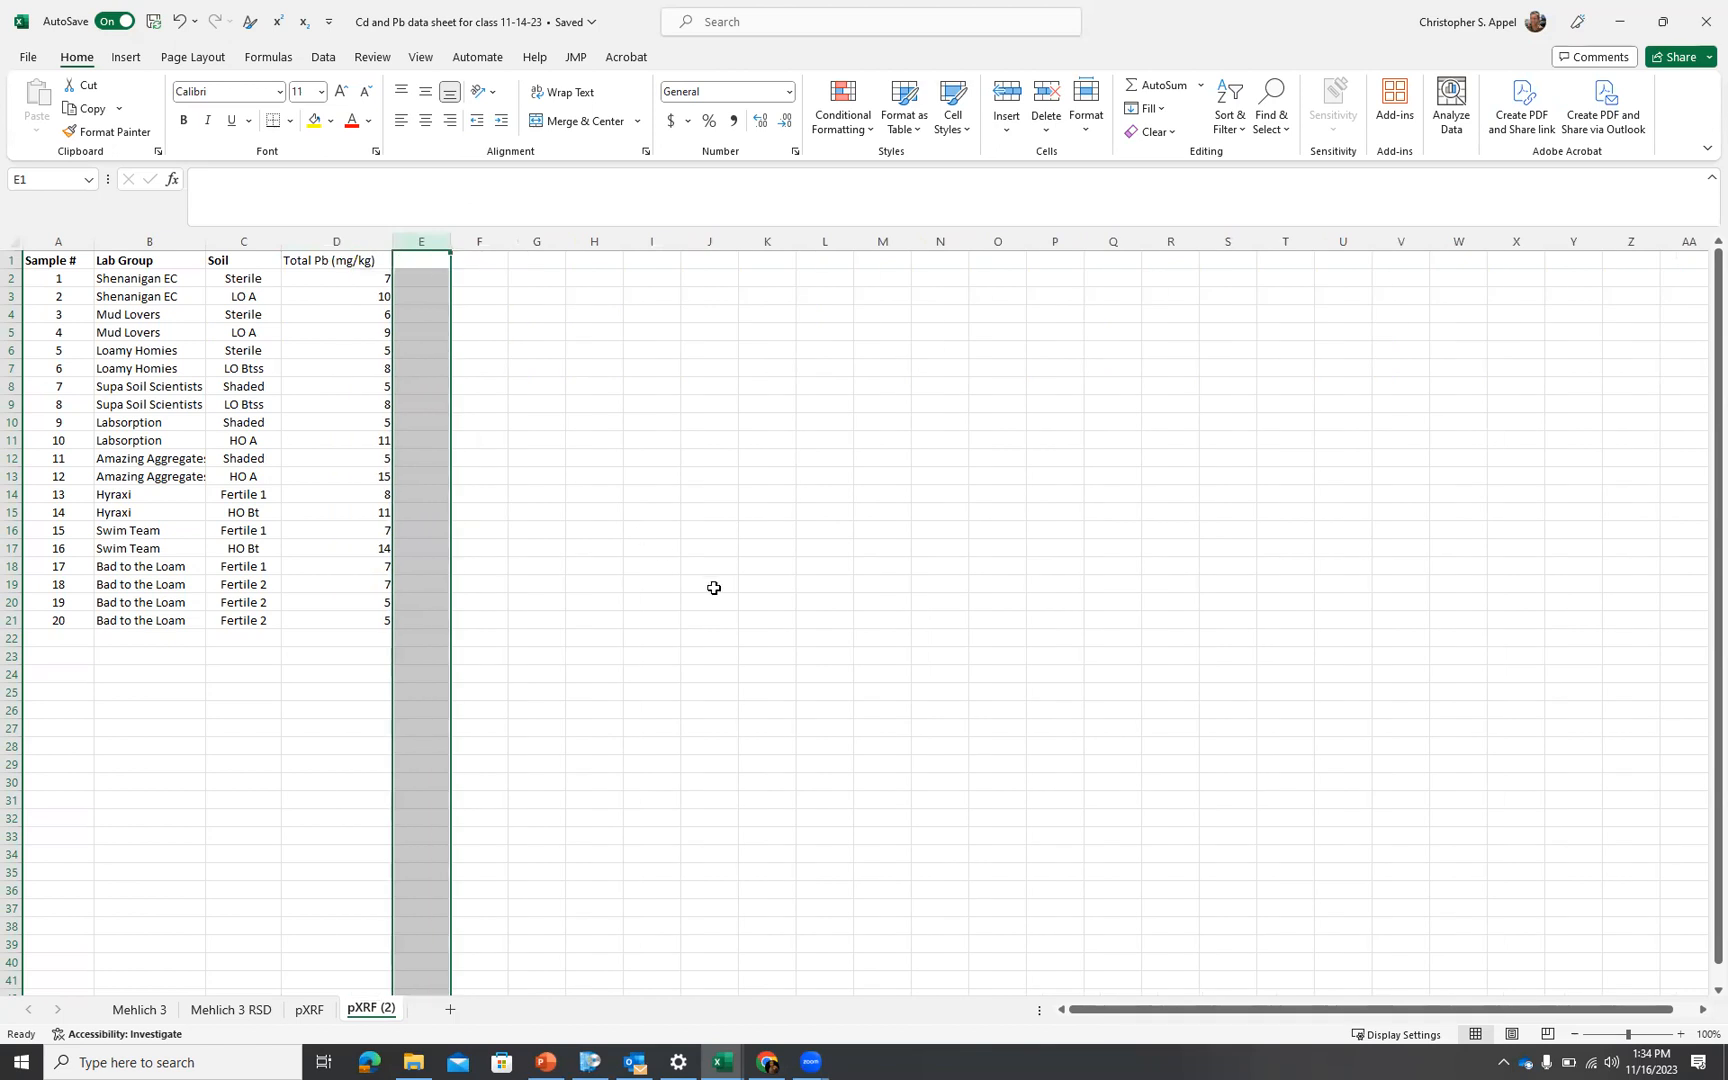
Copy the Soil and Total Pb (mg/kg) data in C1:D21 to the Mehlich 3 RSD sheet, starting at D1
left_click_drag(247, 260, 297, 609)
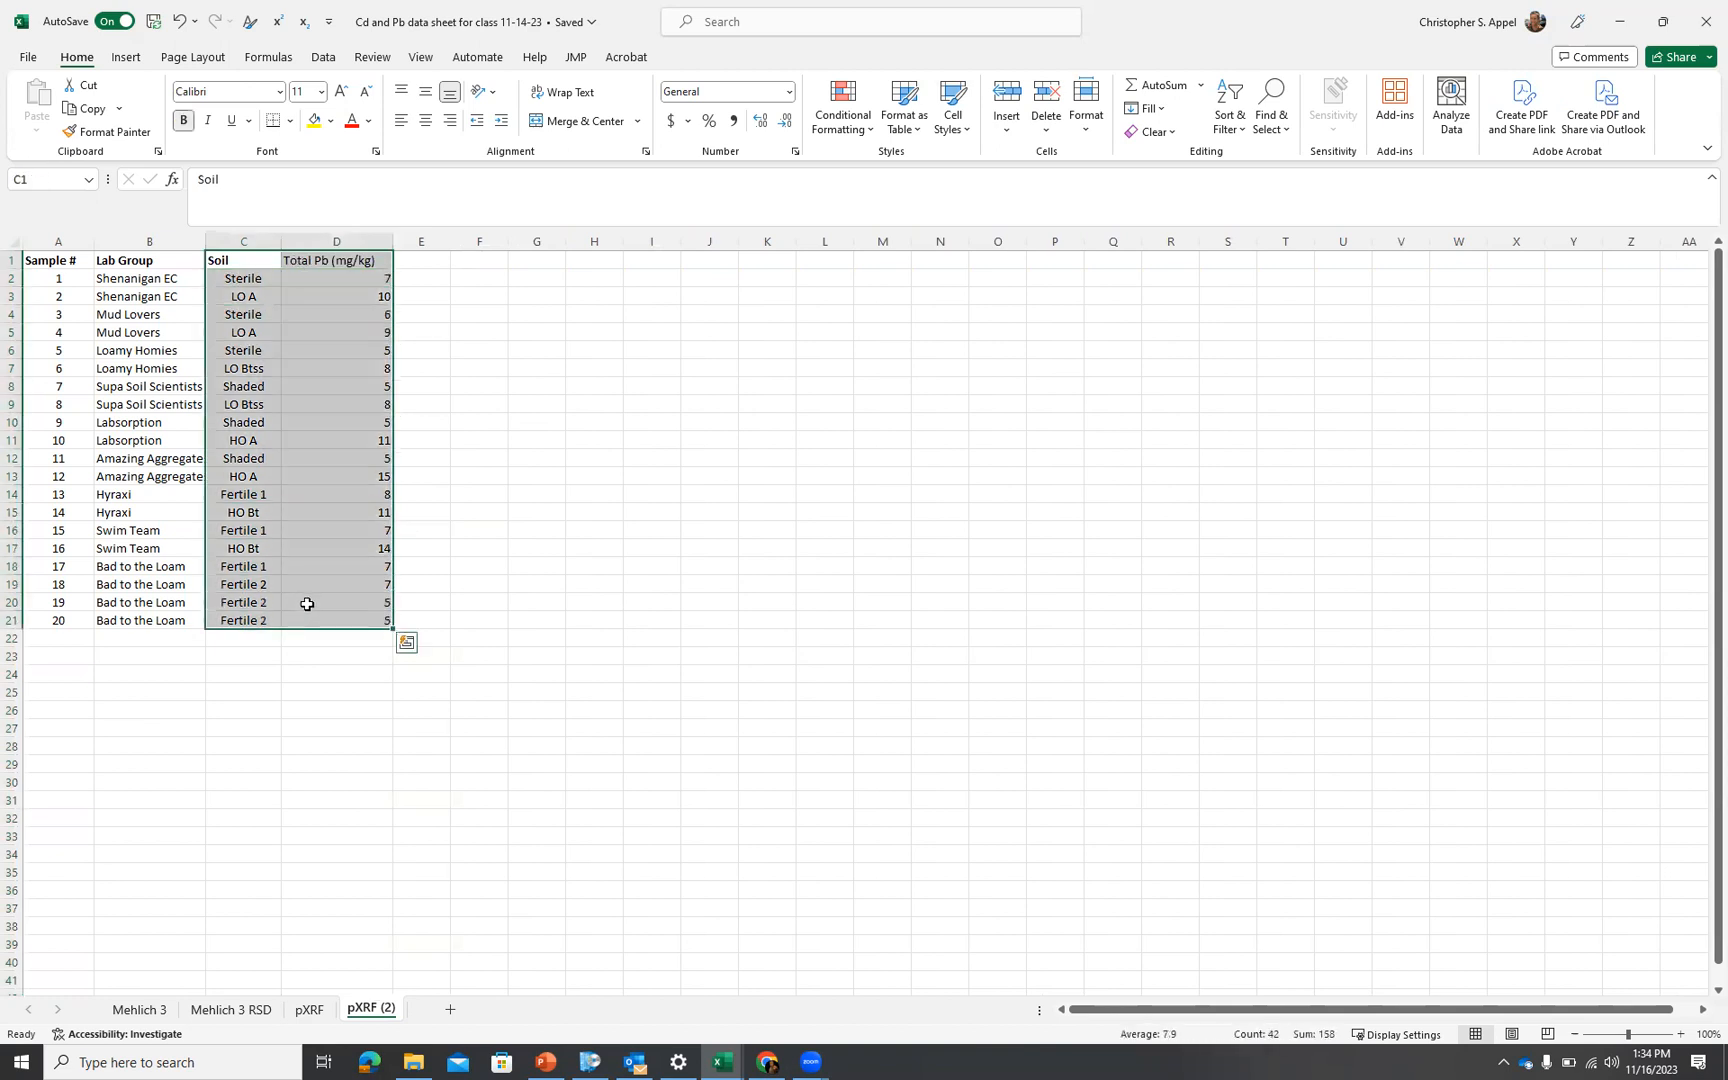
key("ctrl+c")
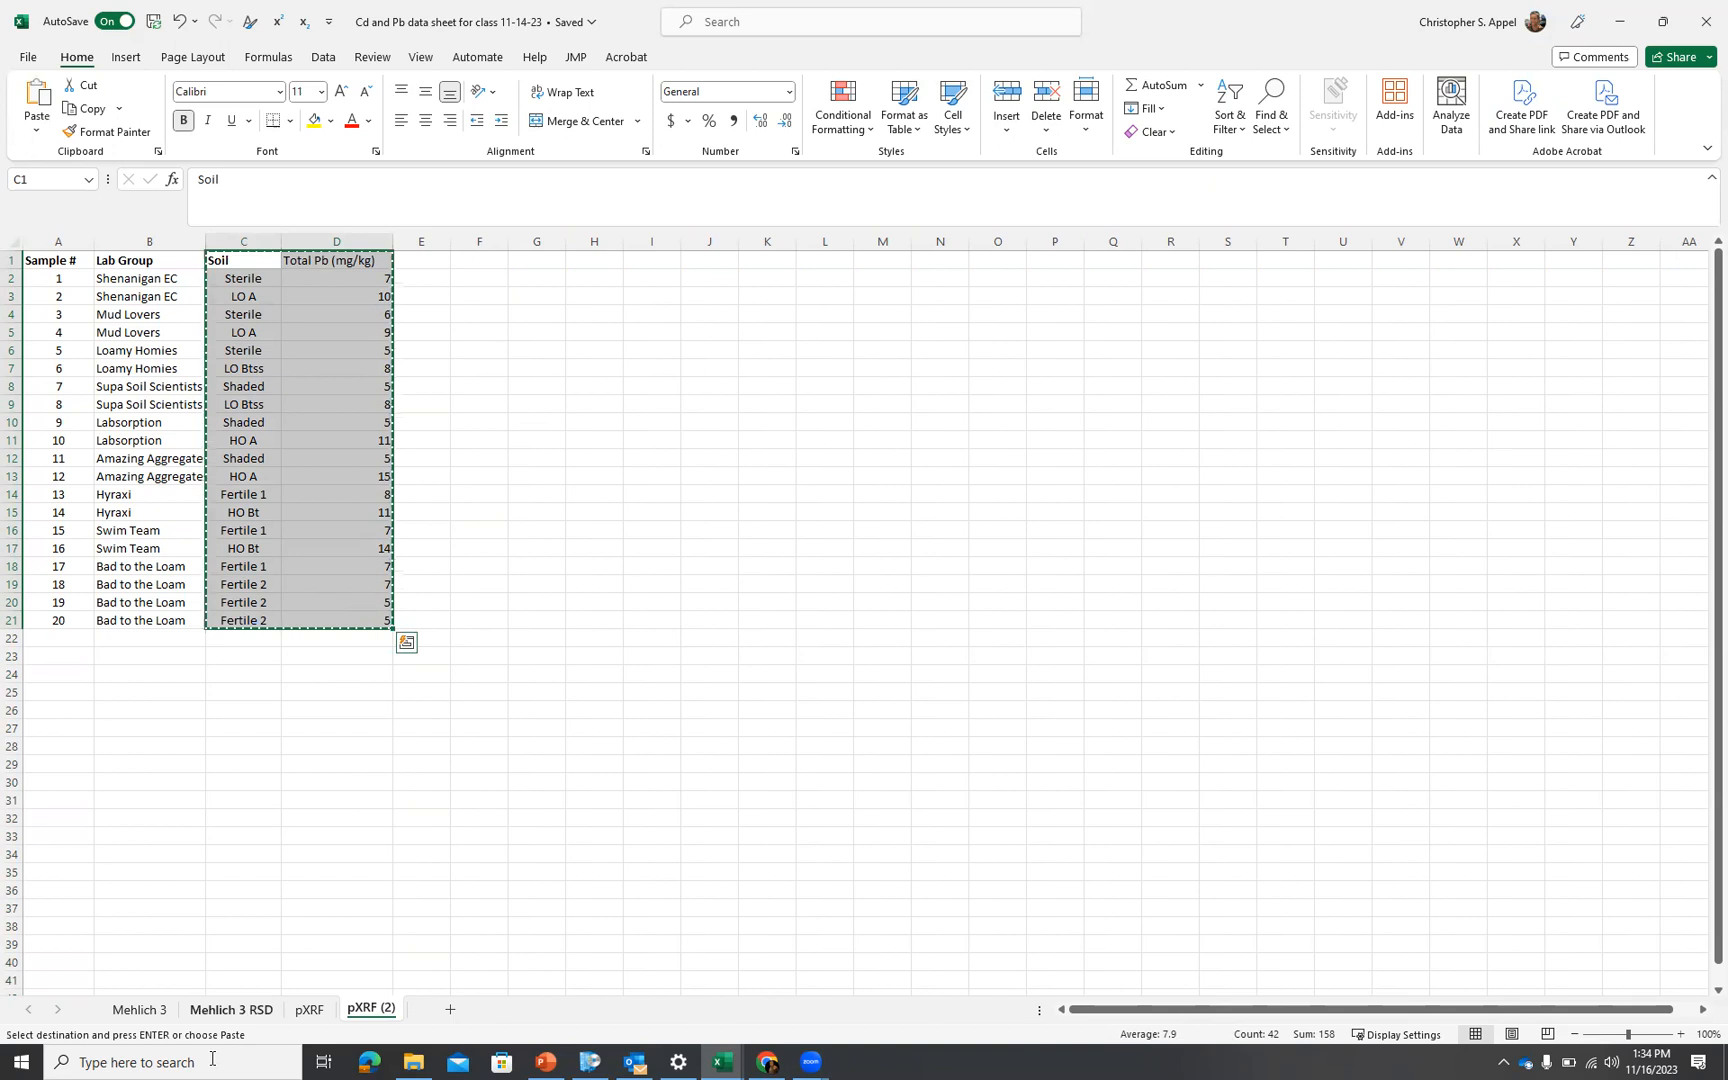
left_click(247, 1006)
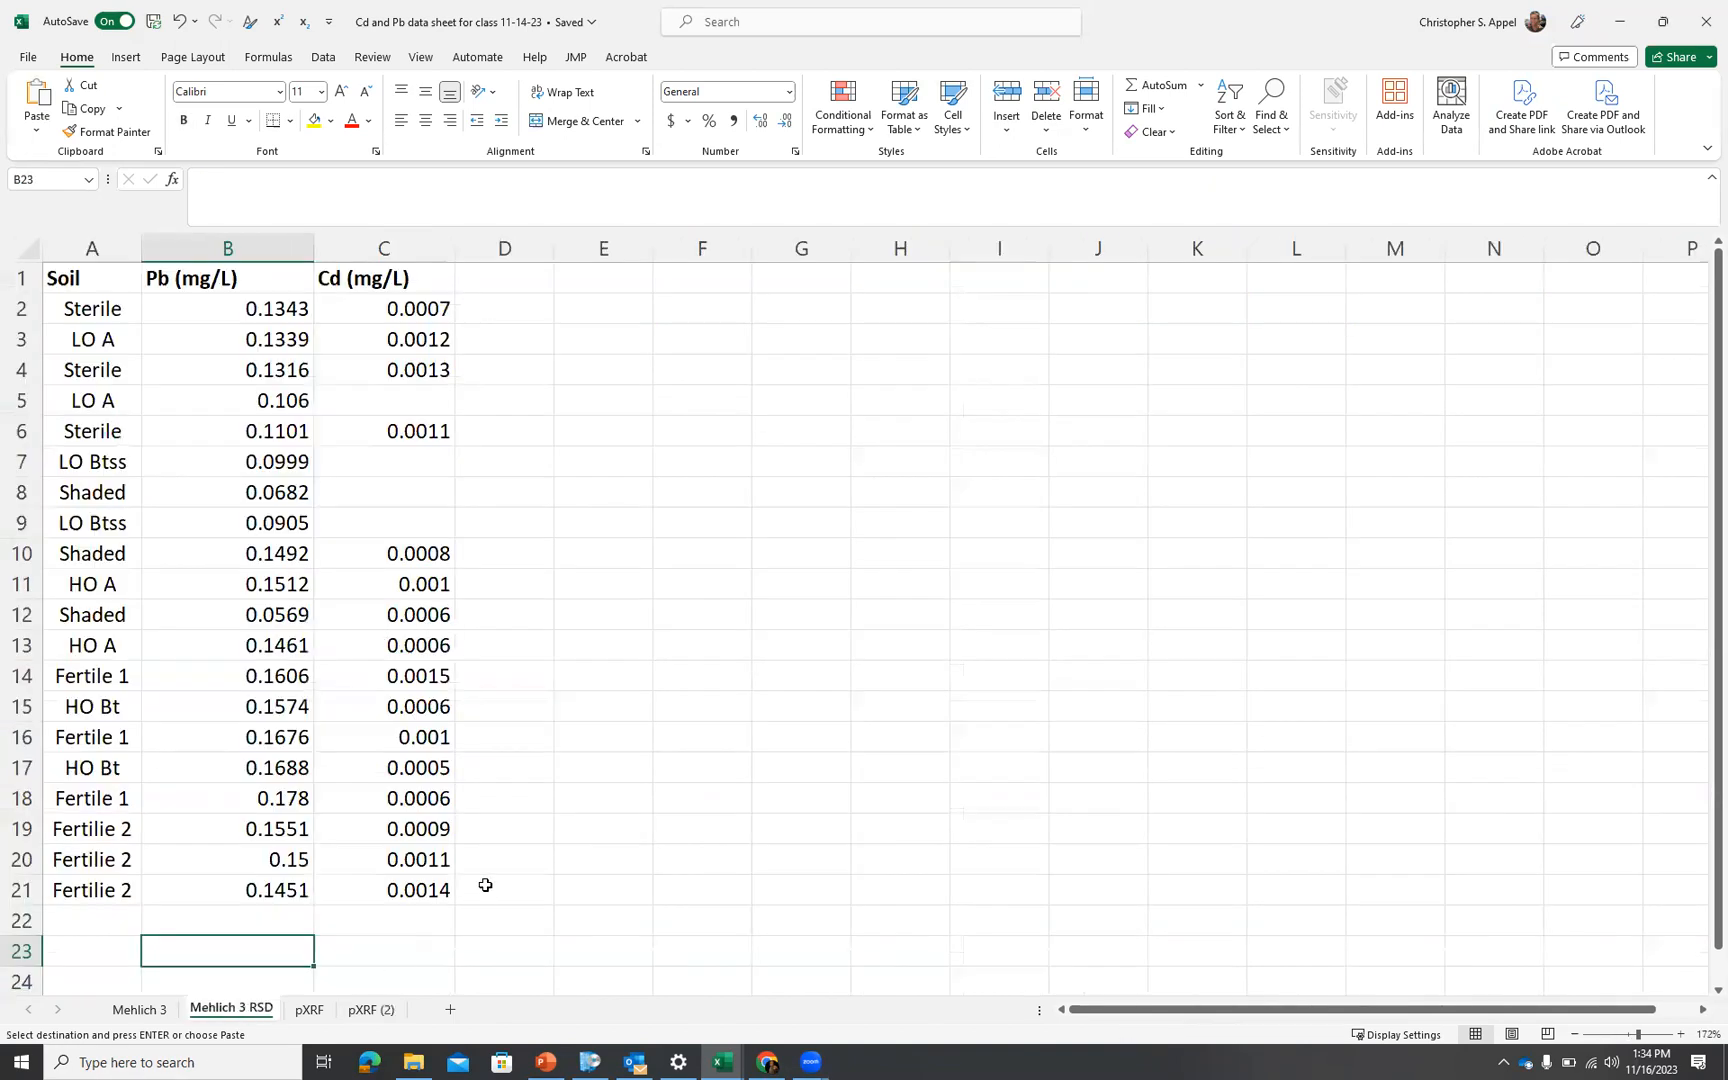
left_click(514, 276)
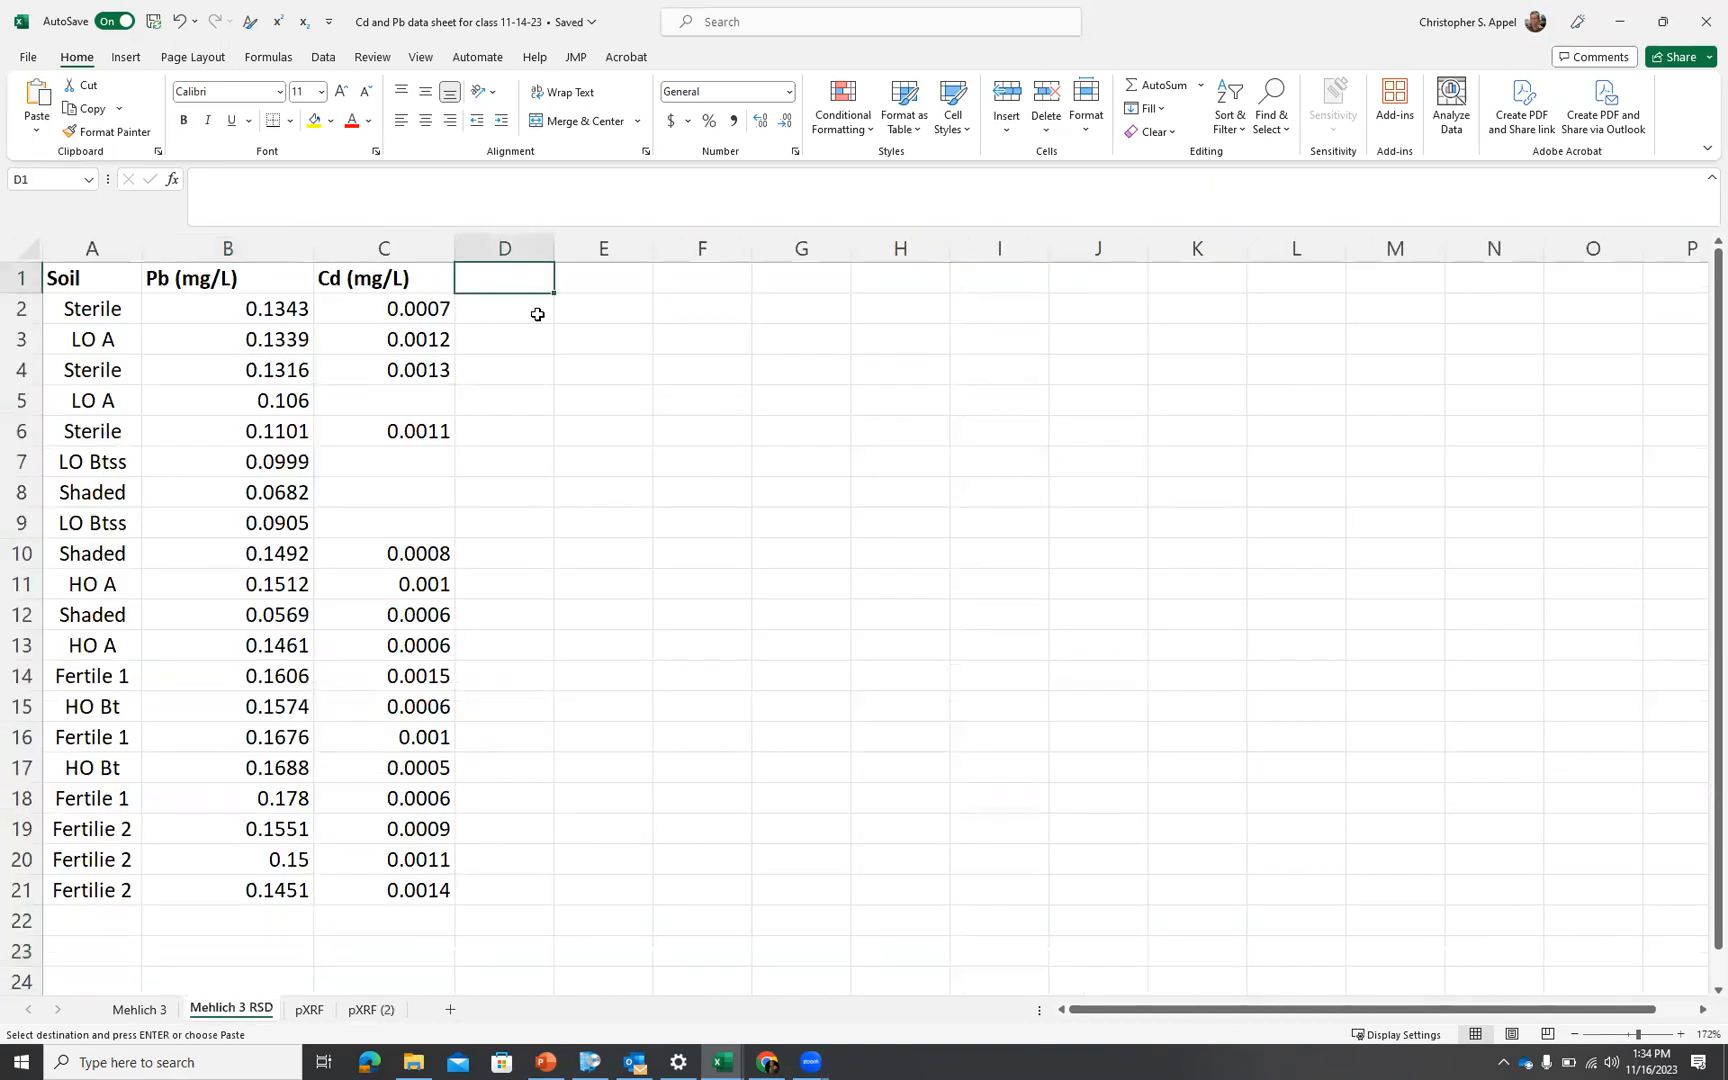
key("ctrl+v")
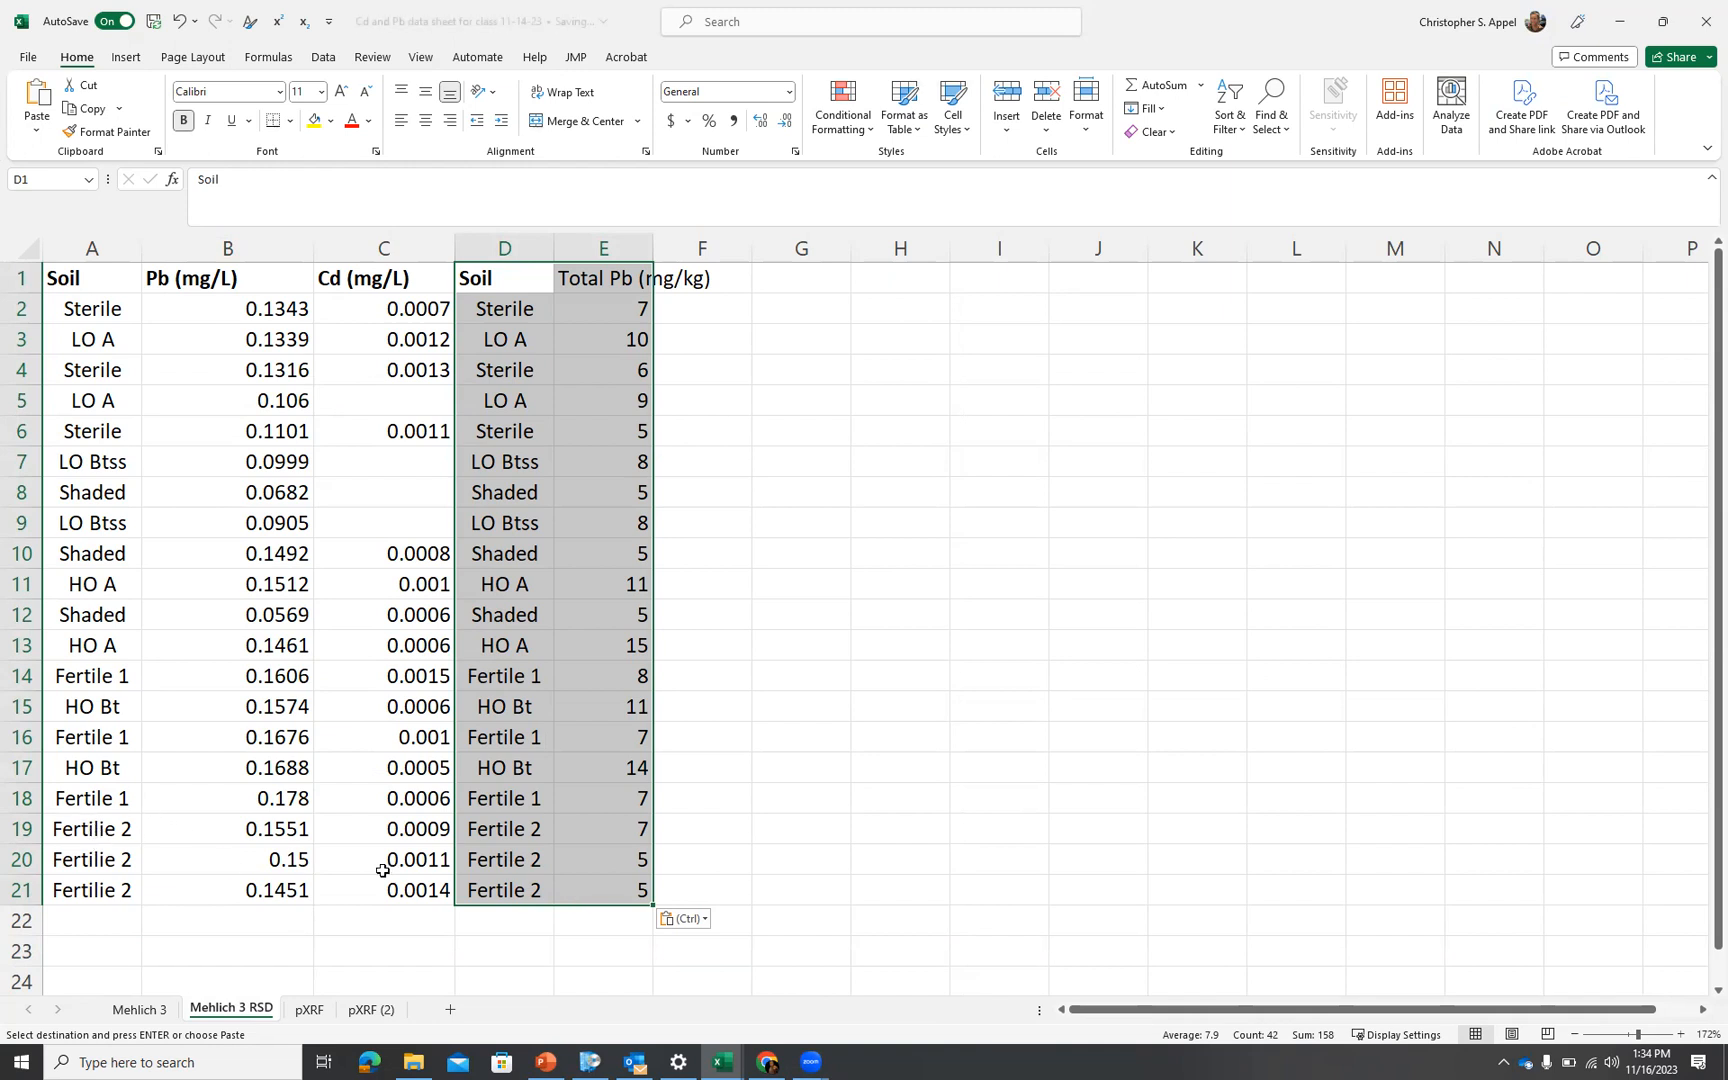
Copy the correctly spelled Fertile 2 labels from D19:D21 over the misspelled soil names in A19:A21
left_click_drag(495, 828, 483, 886)
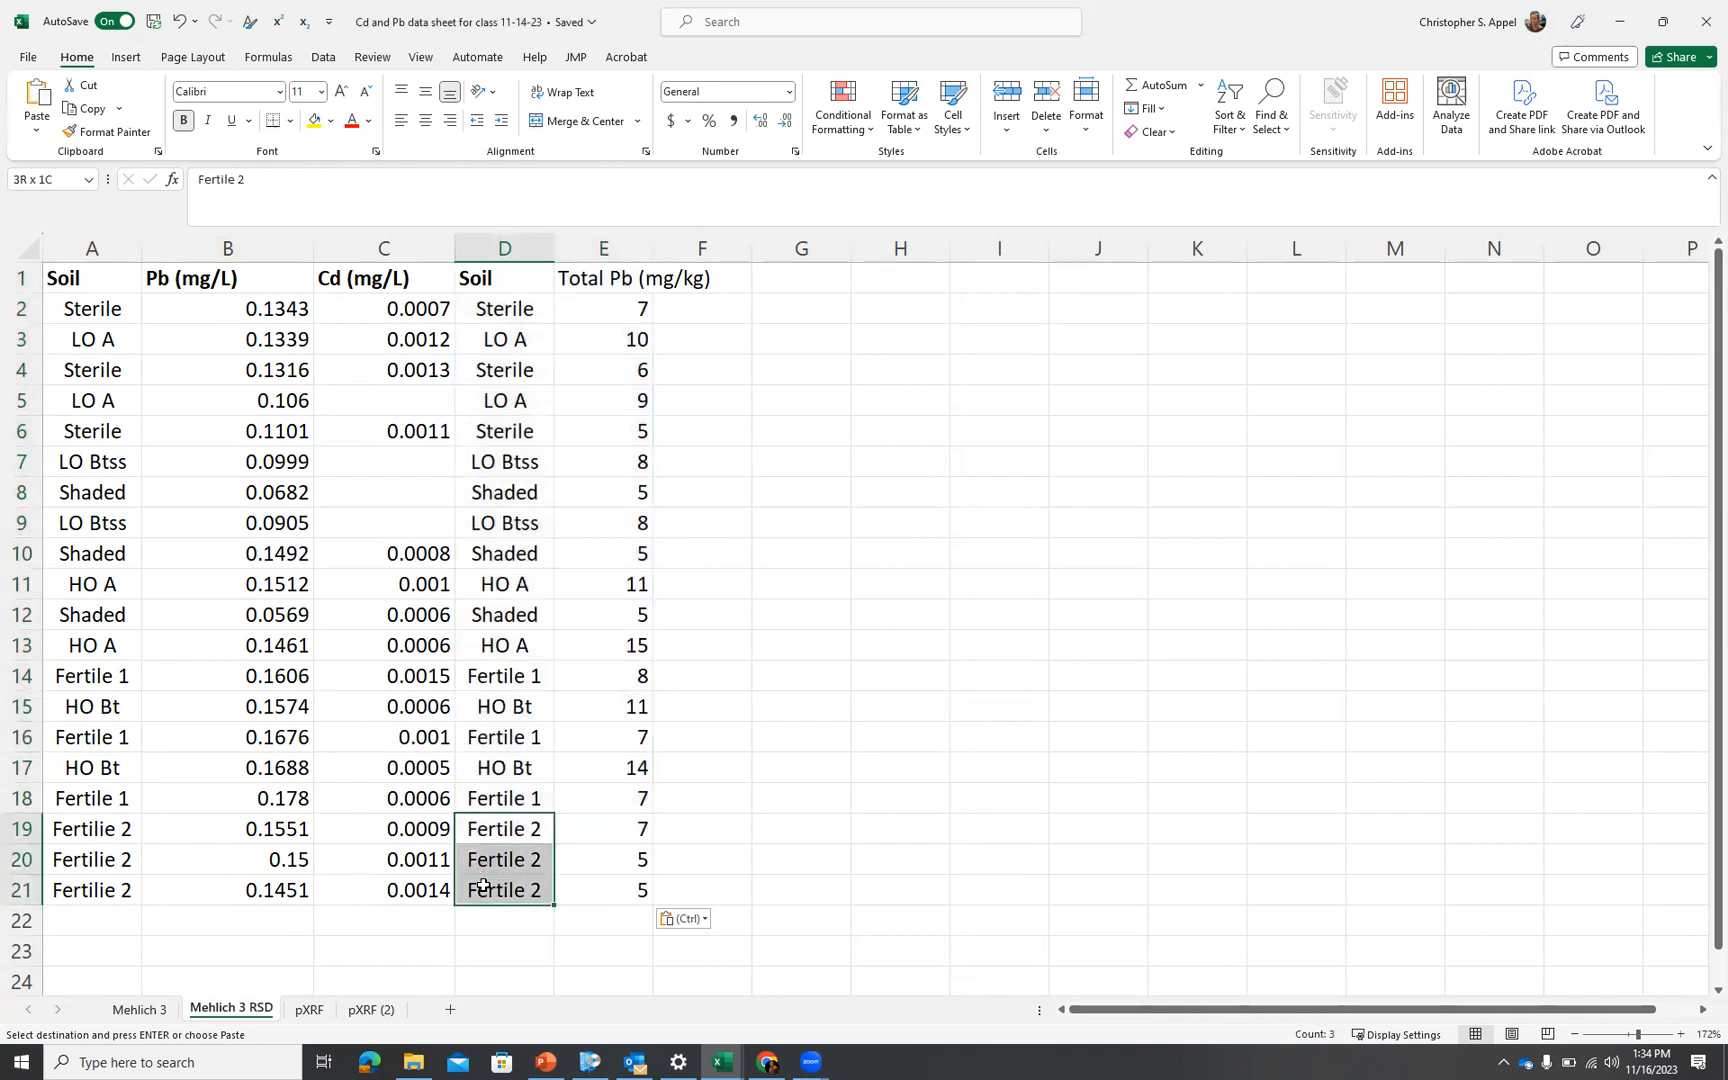
key("ctrl+c")
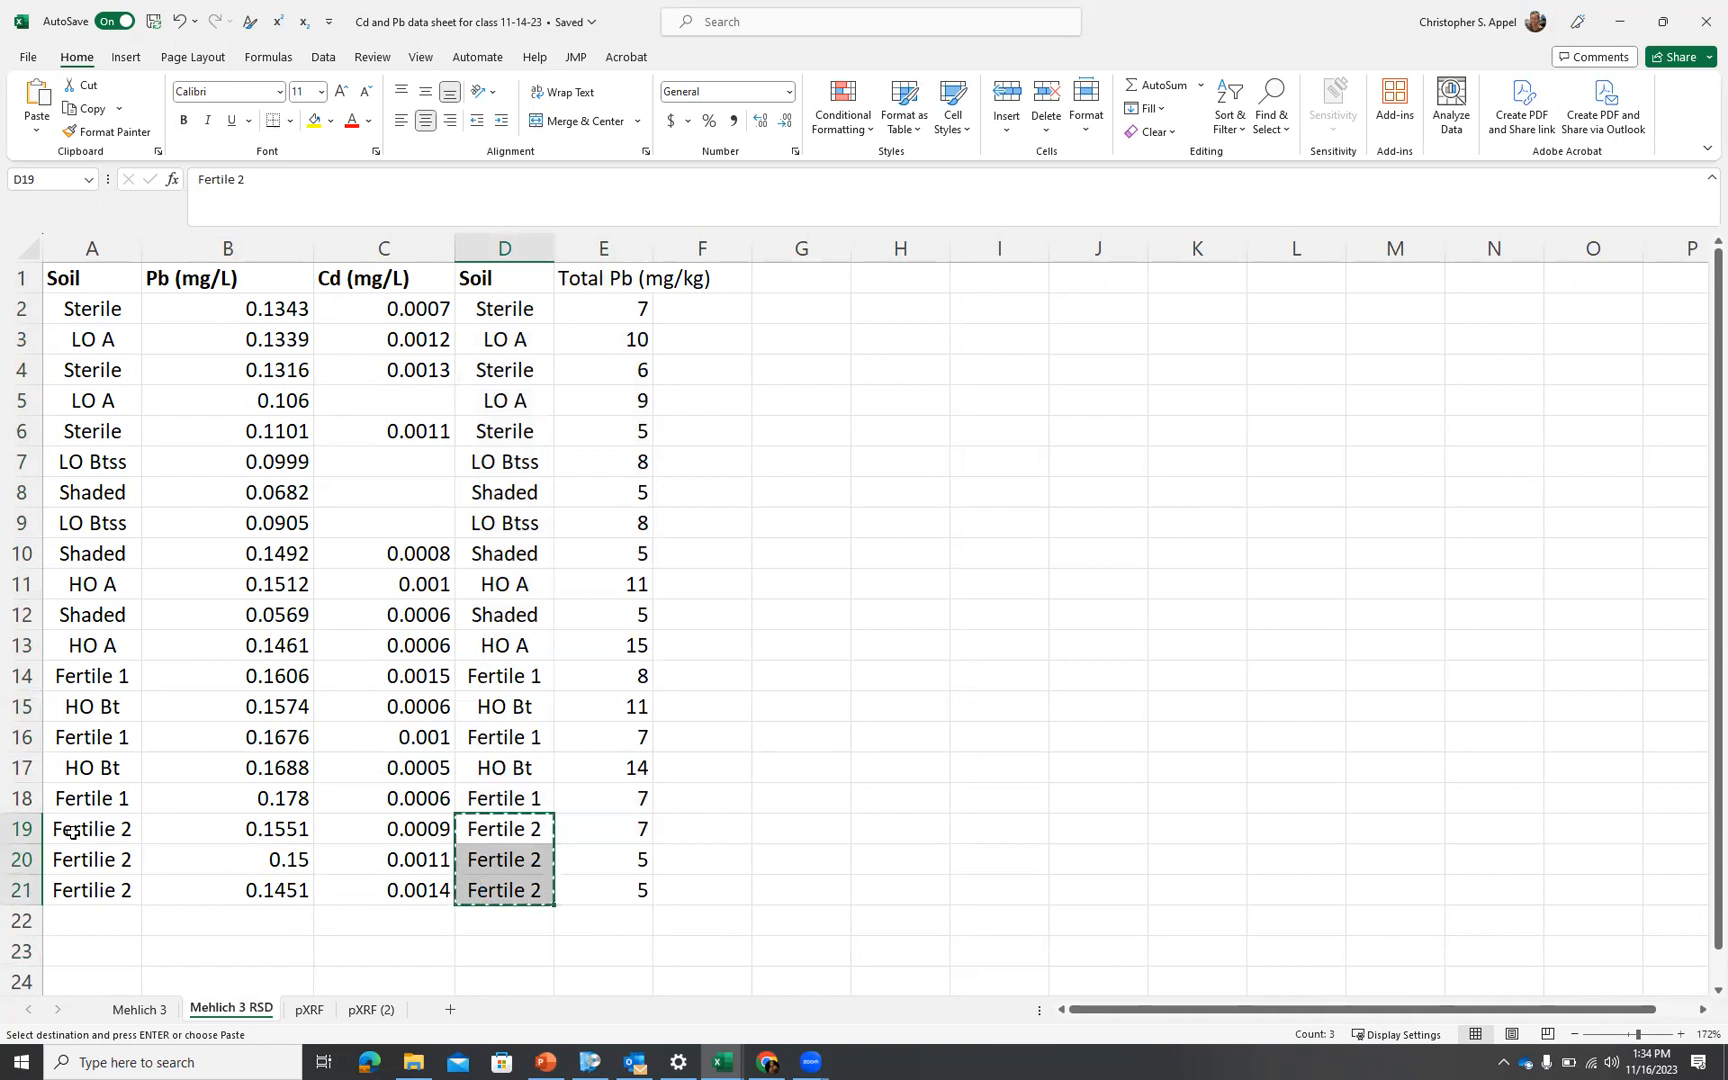
left_click_drag(72, 832, 92, 876)
key("ctrl+v")
left_click(229, 928)
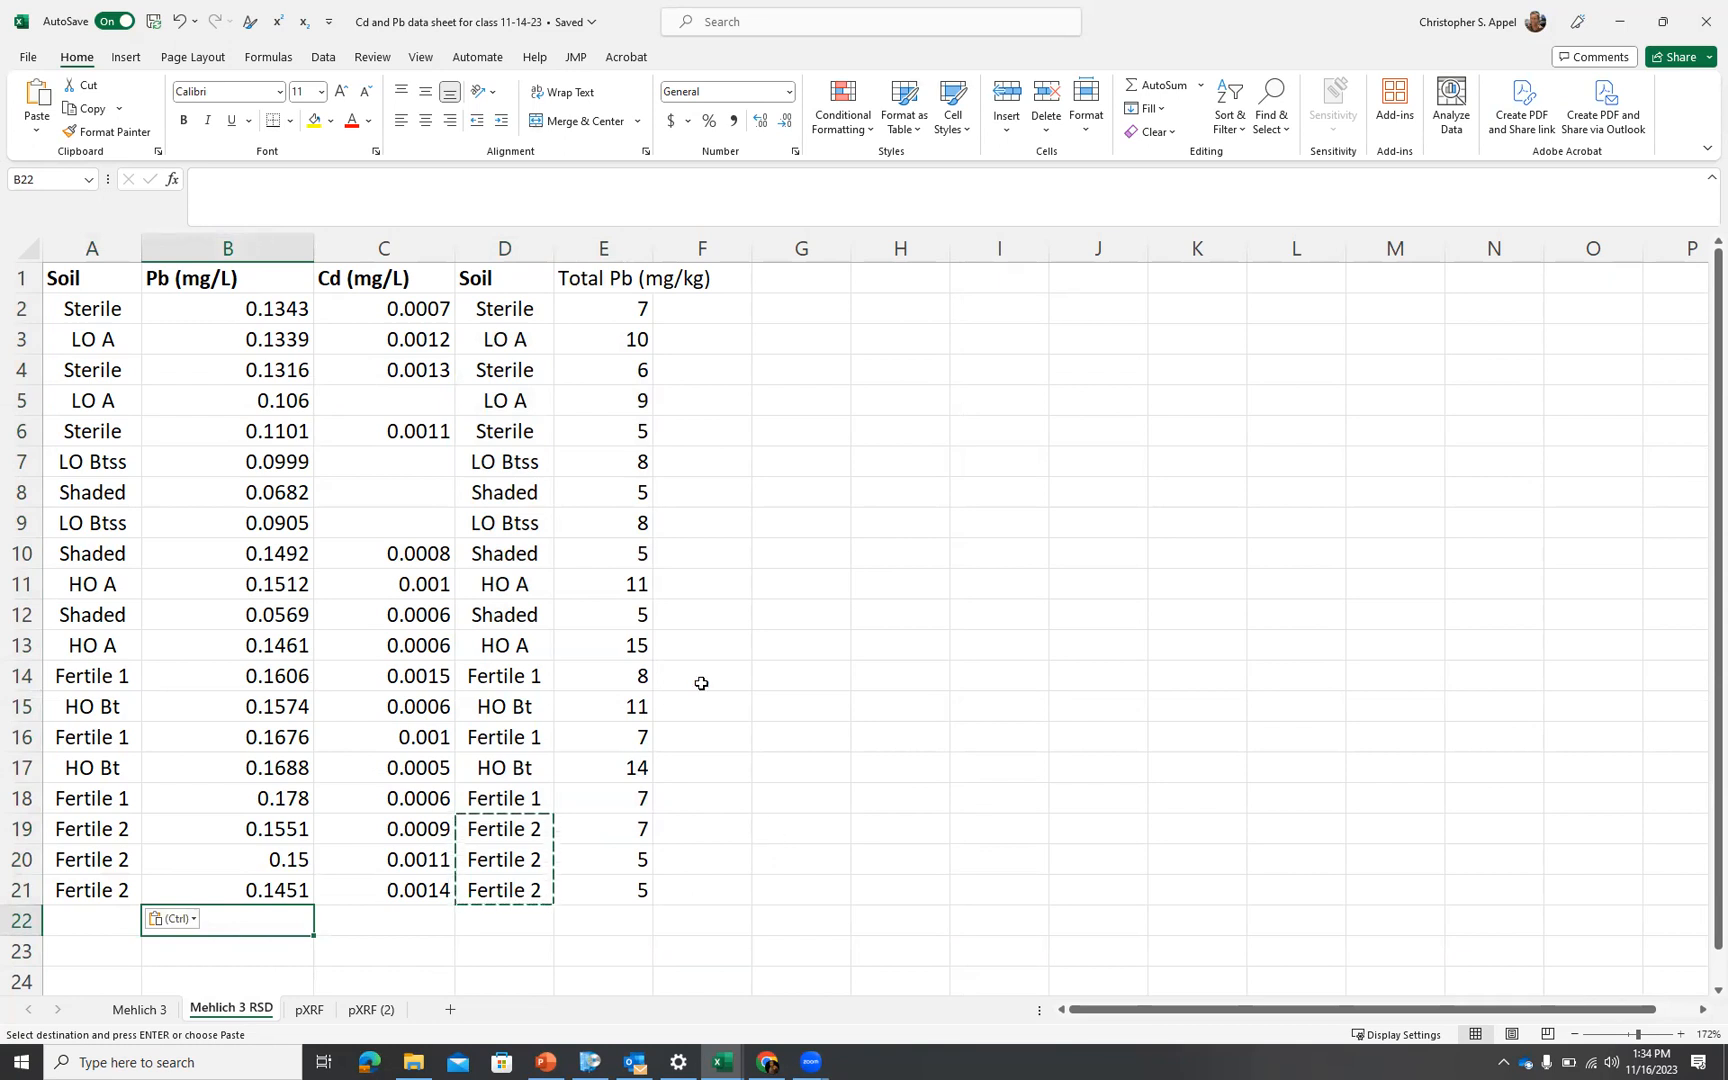
Delete the duplicate Soil column D from the Mehlich 3 RSD sheet
left_click(505, 248)
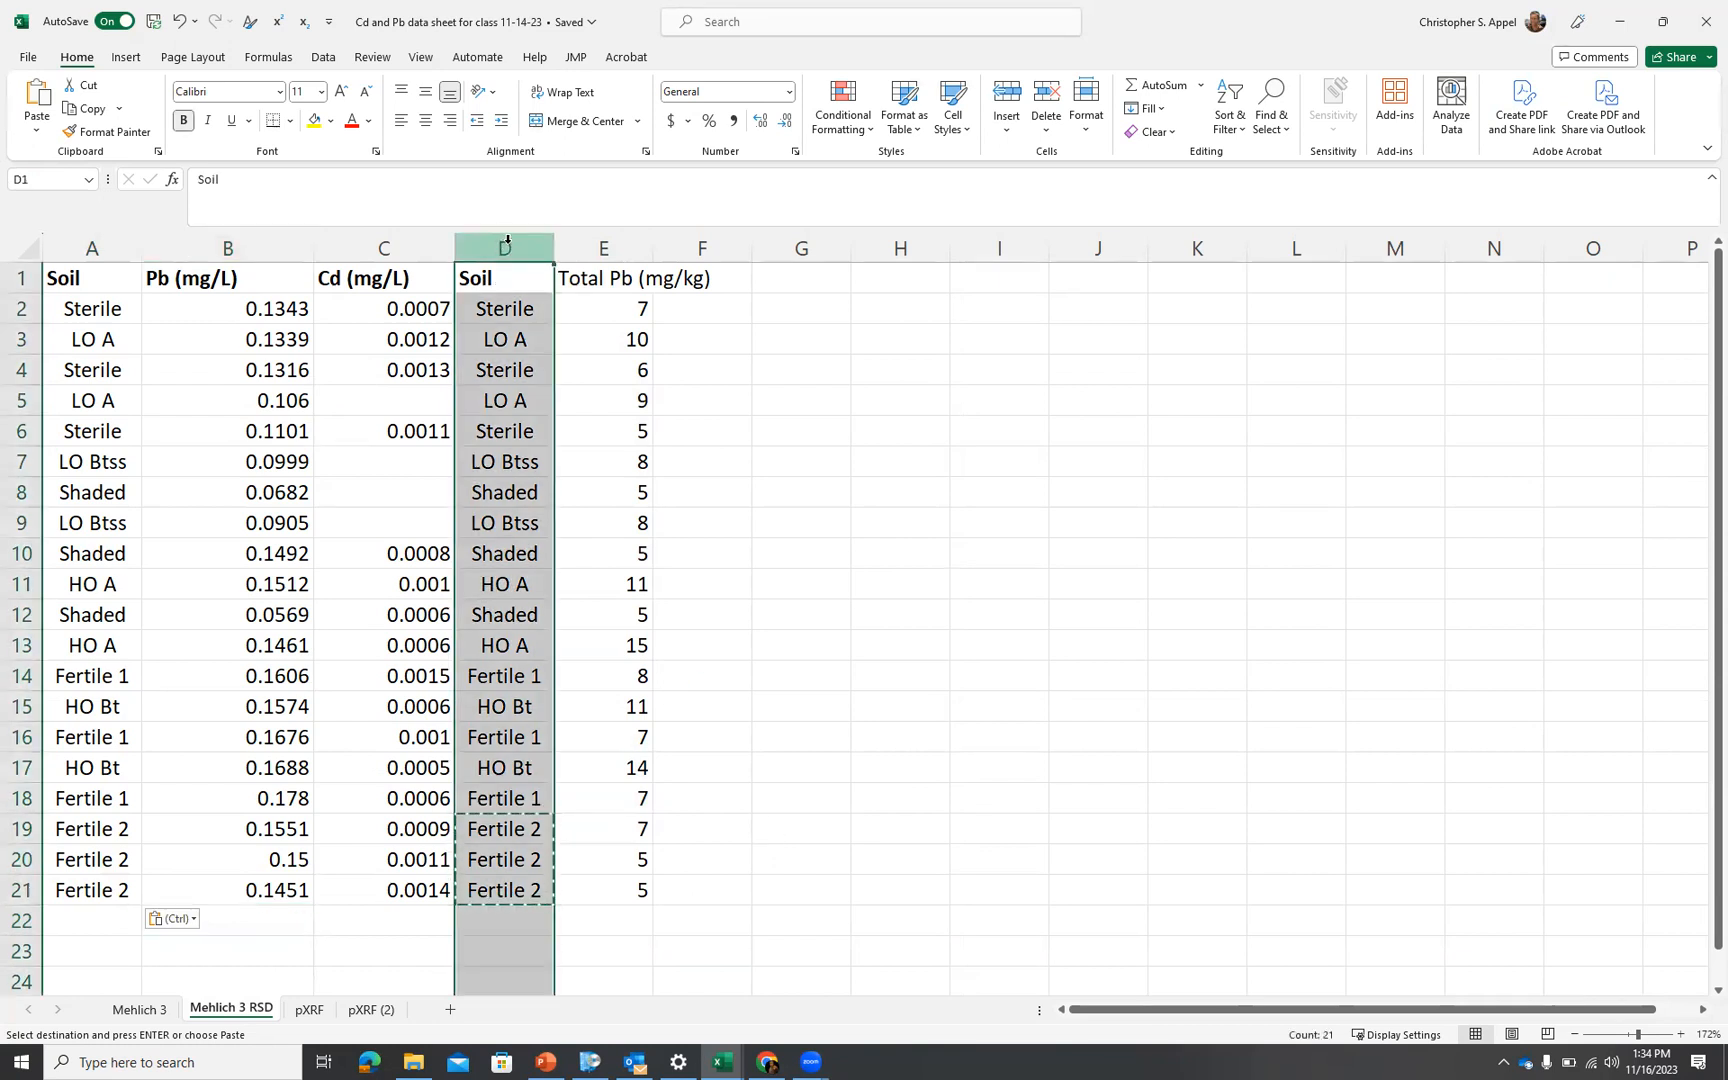
right_click(508, 240)
left_click(610, 446)
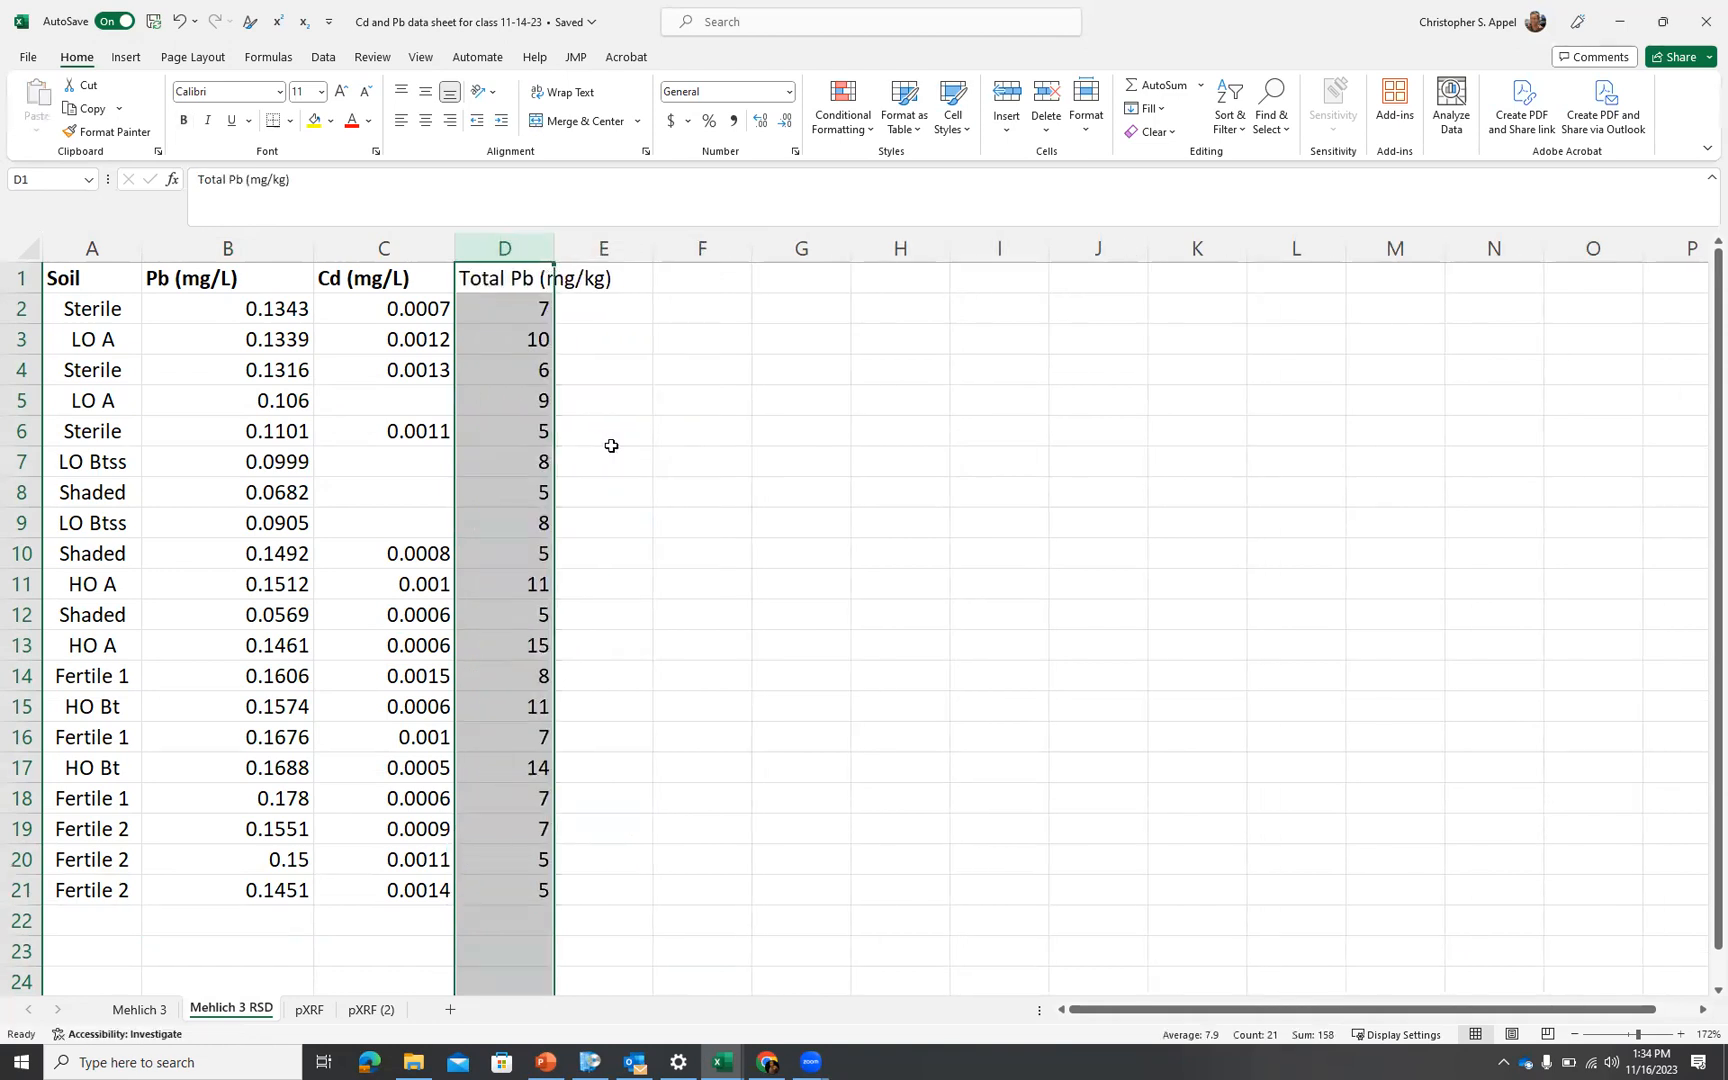
left_click(700, 492)
Widen column D to fit the Total Pb (mg/kg) header and make that header bold
left_click_drag(554, 247, 628, 248)
left_click(577, 277)
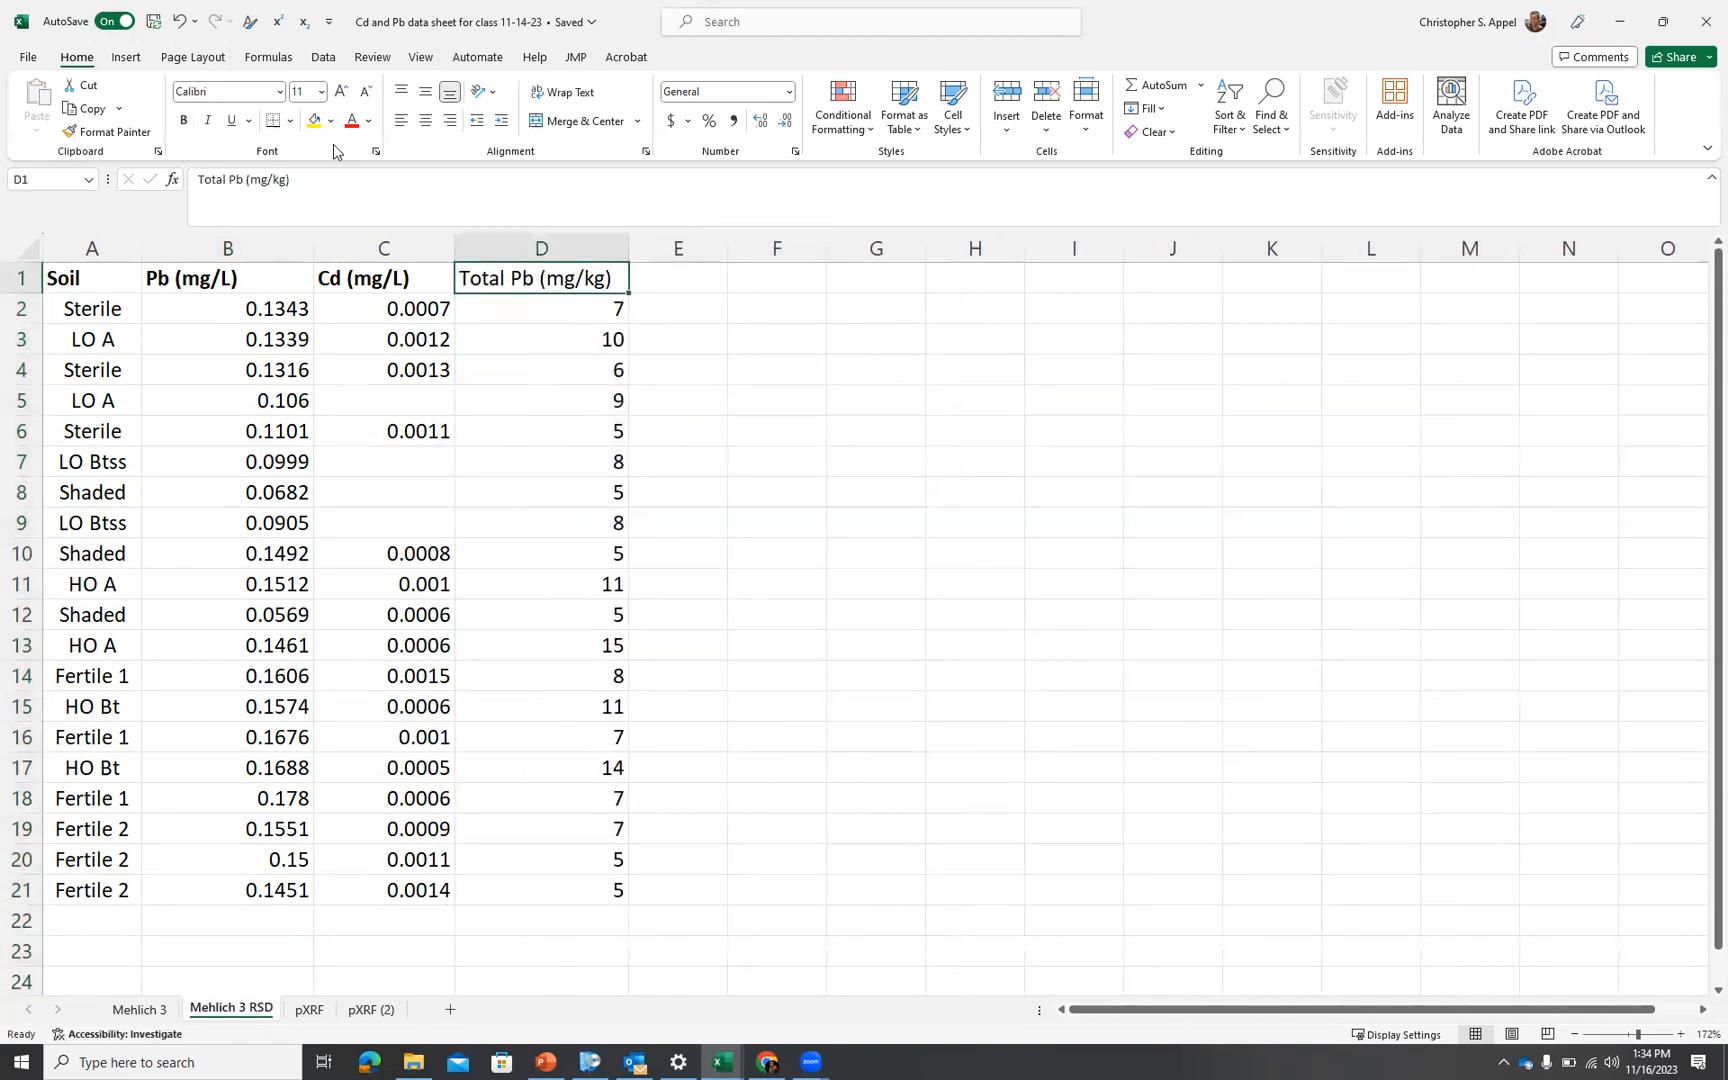
left_click(186, 117)
left_click(880, 516)
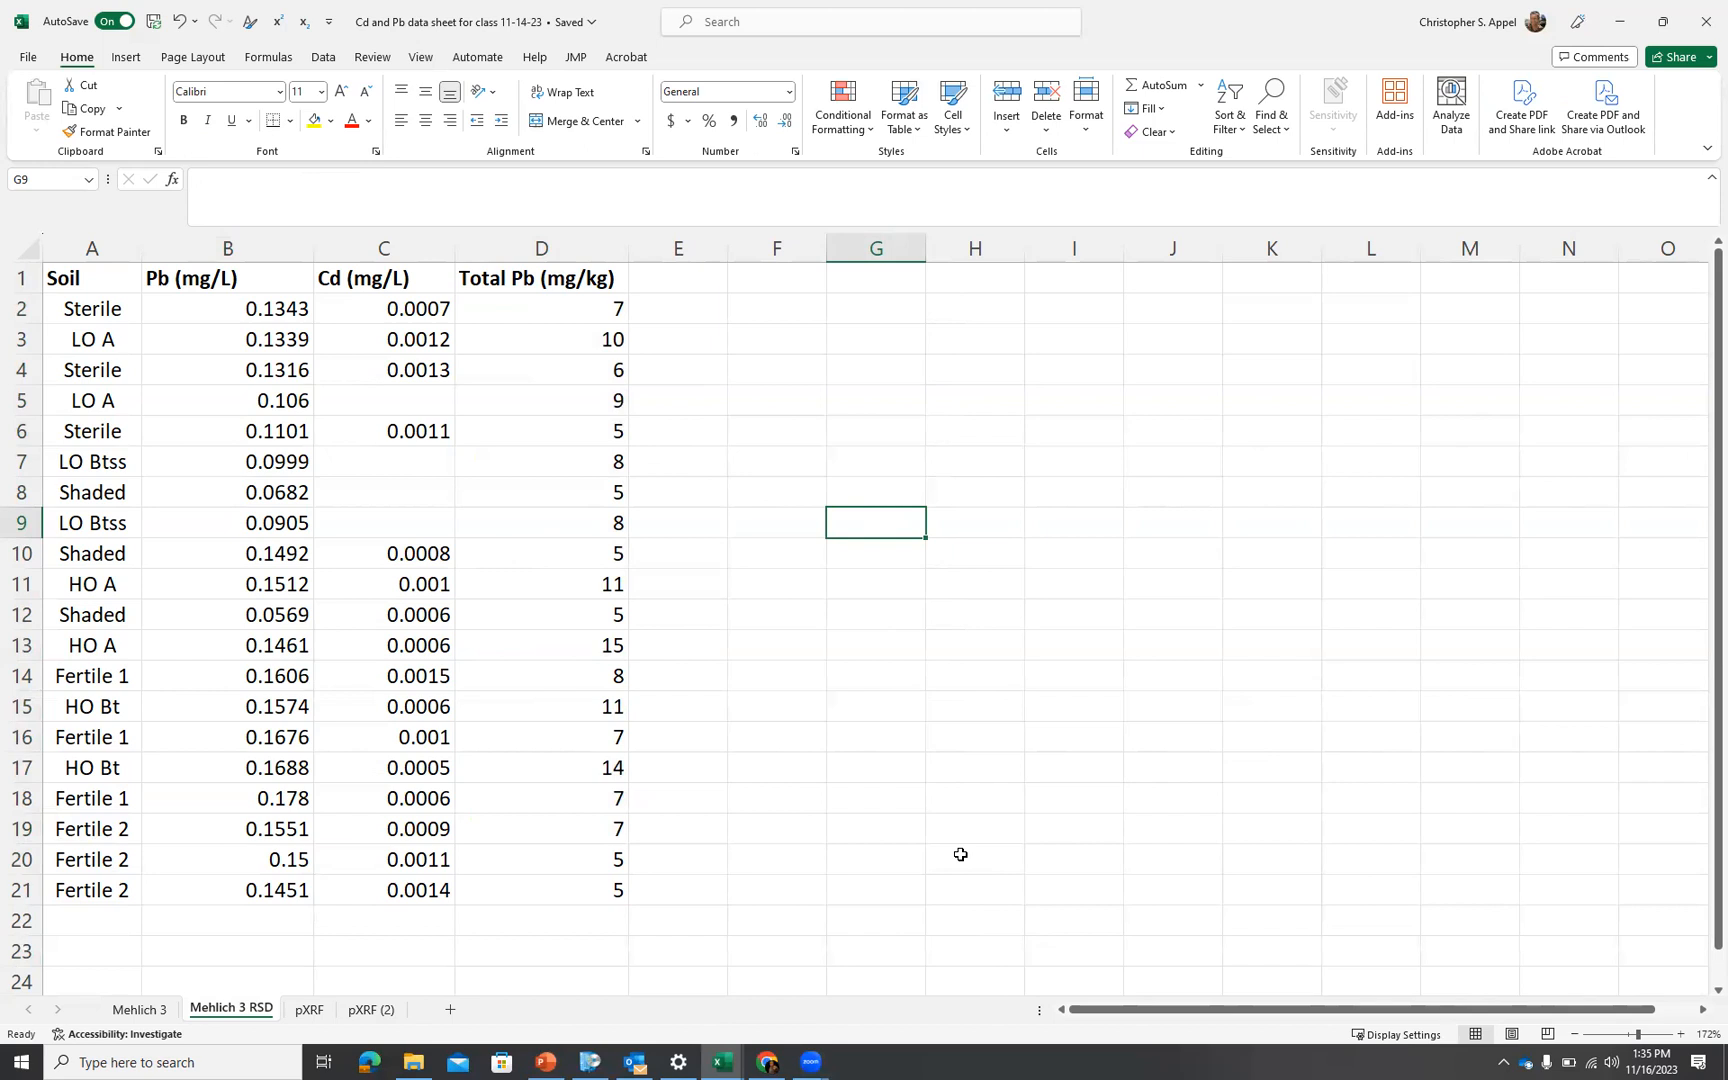
Copy the complete soil, Pb, Cd and Total Pb data with headers in A1:D21
left_click(88, 273)
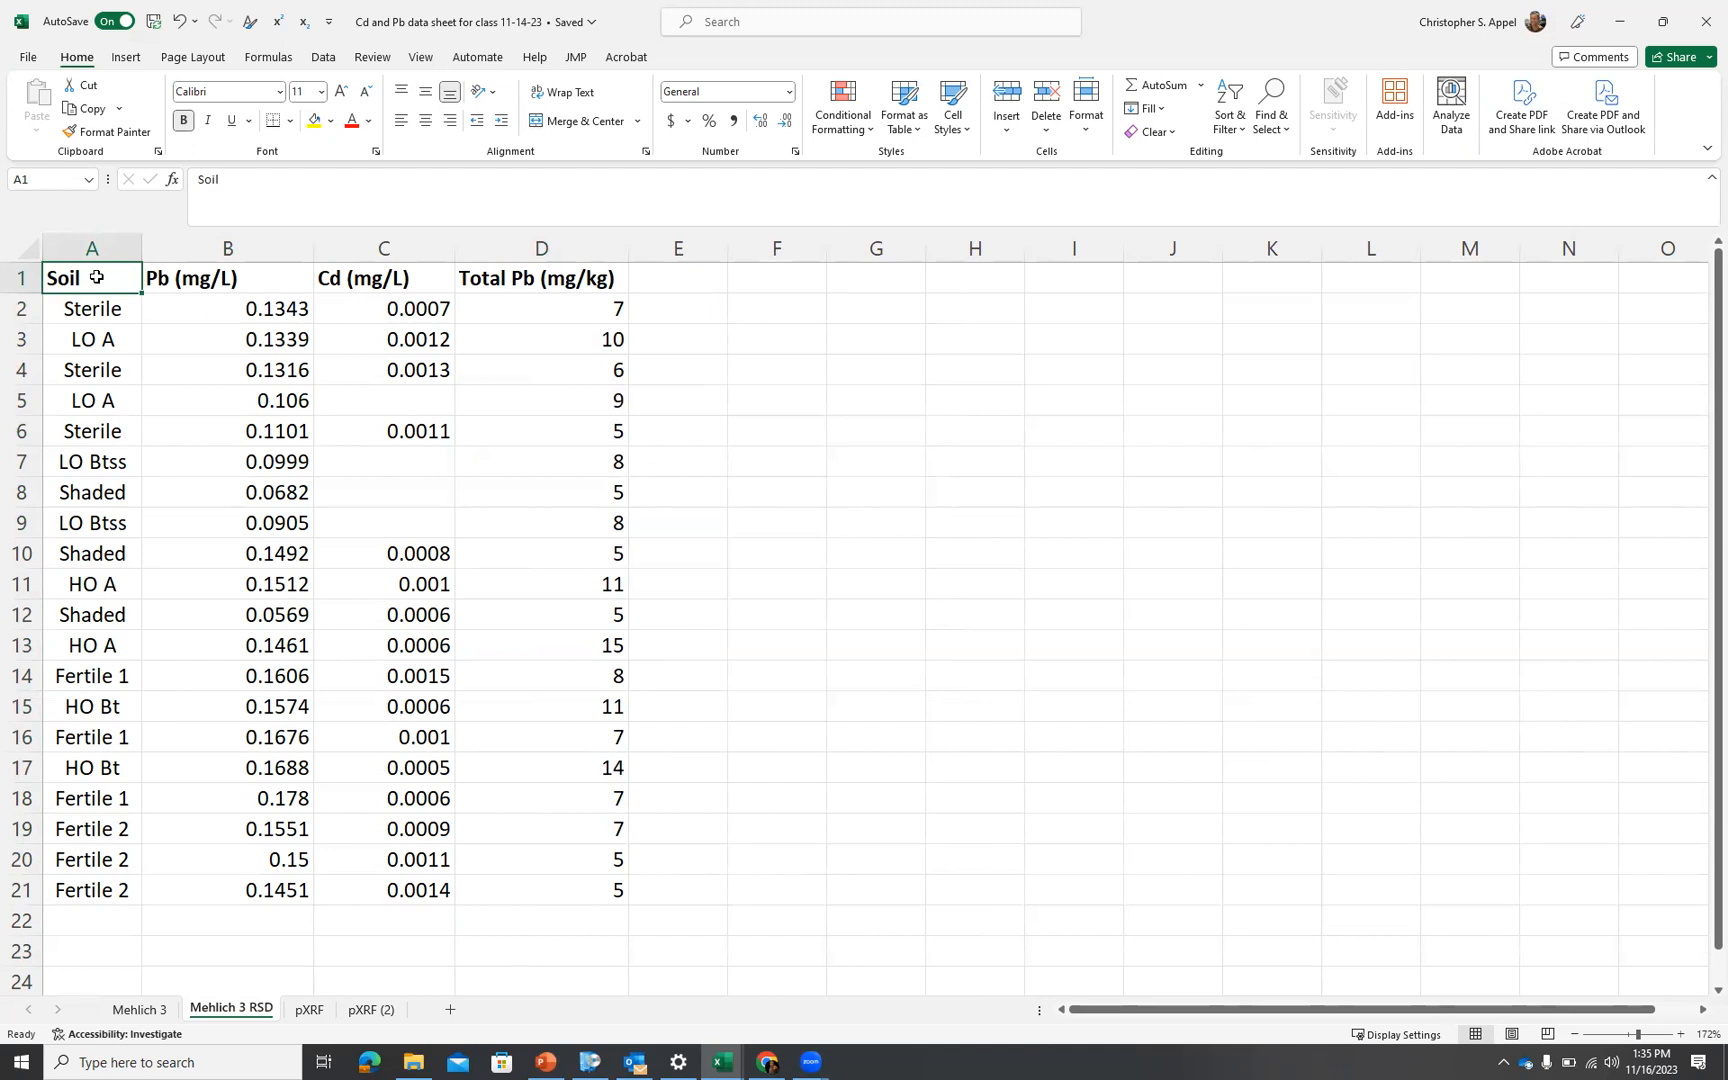
left_click(741, 337)
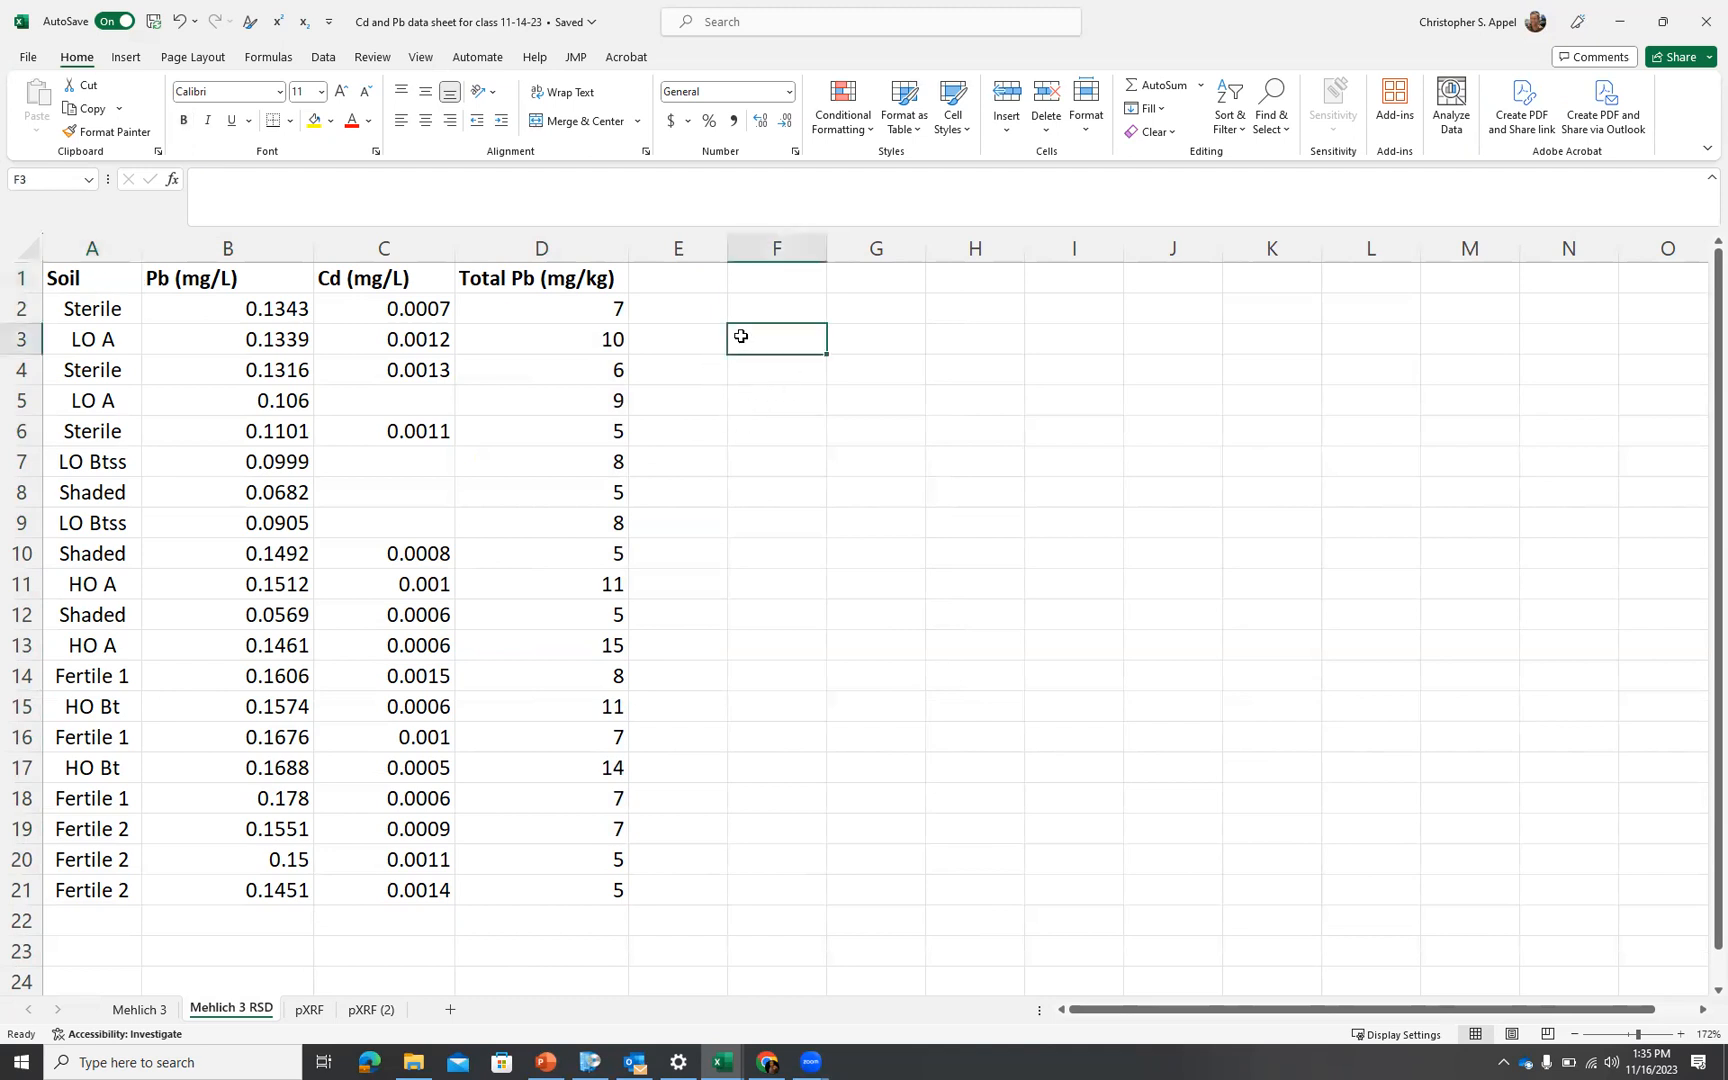
left_click_drag(120, 281, 603, 889)
key("ctrl+c")
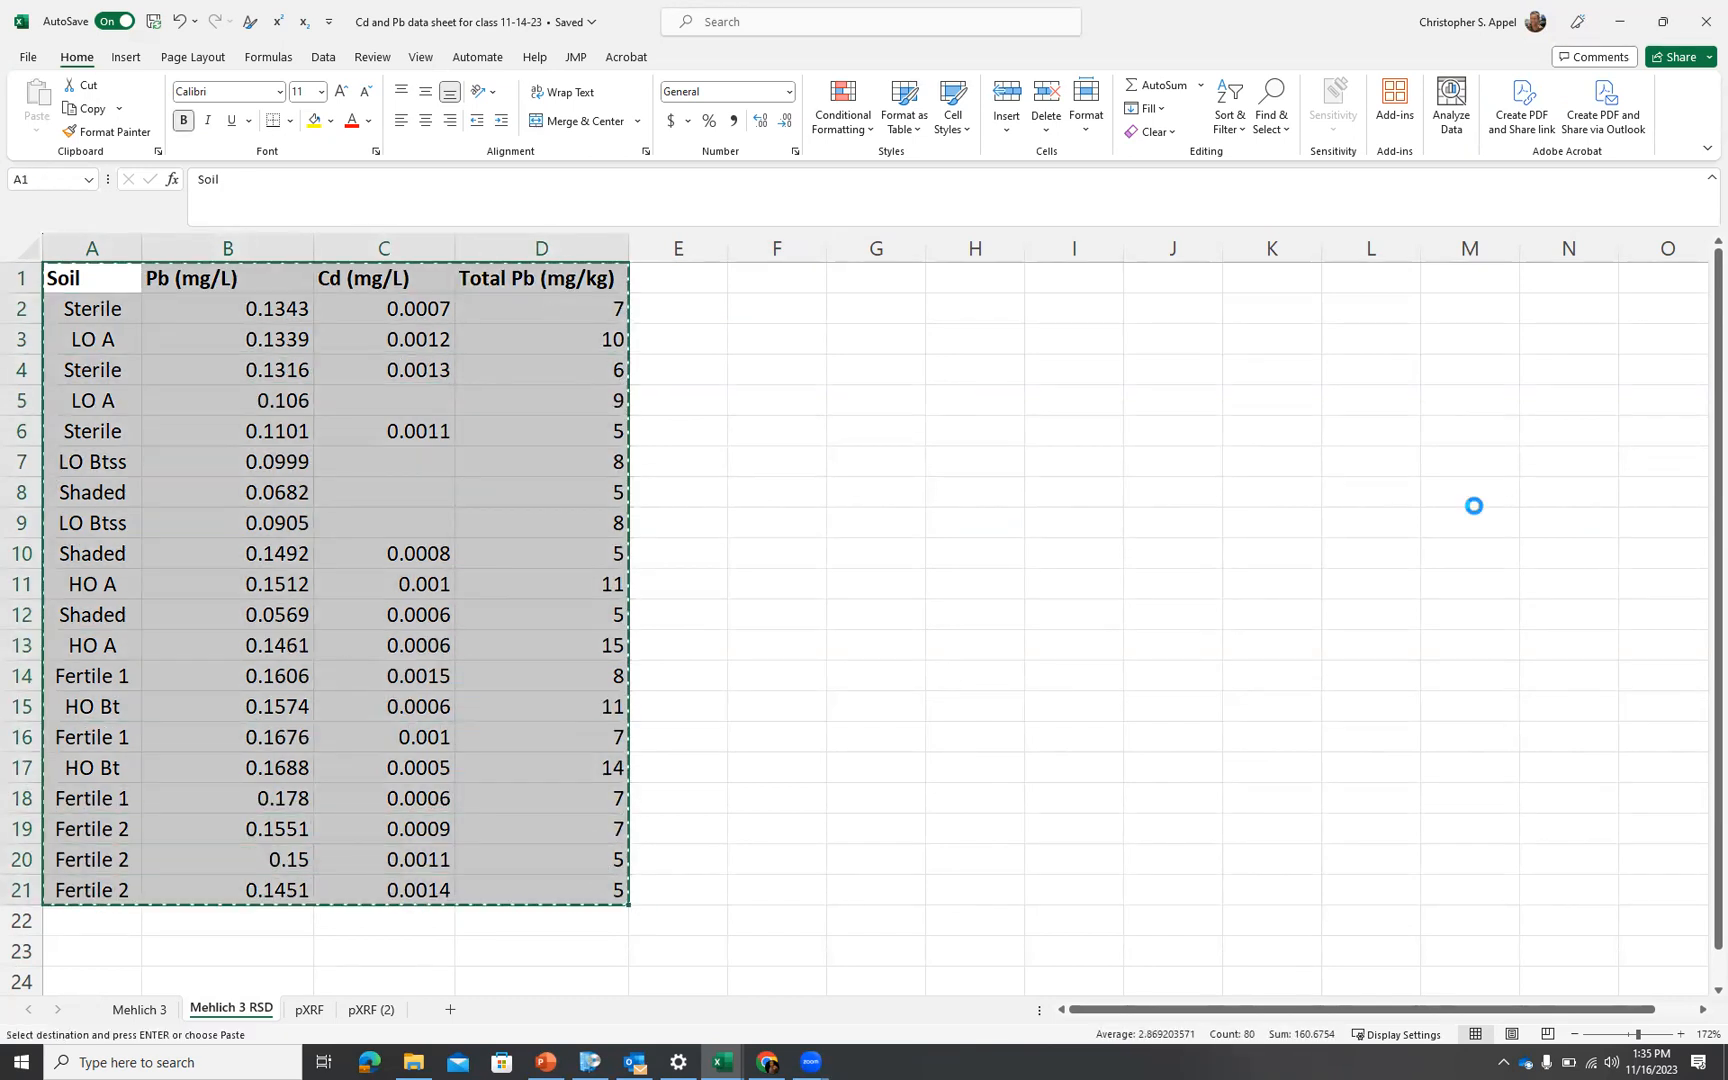
Search for and launch JMP Pro 17, and dismiss its Tip of the Day
left_click(236, 1059)
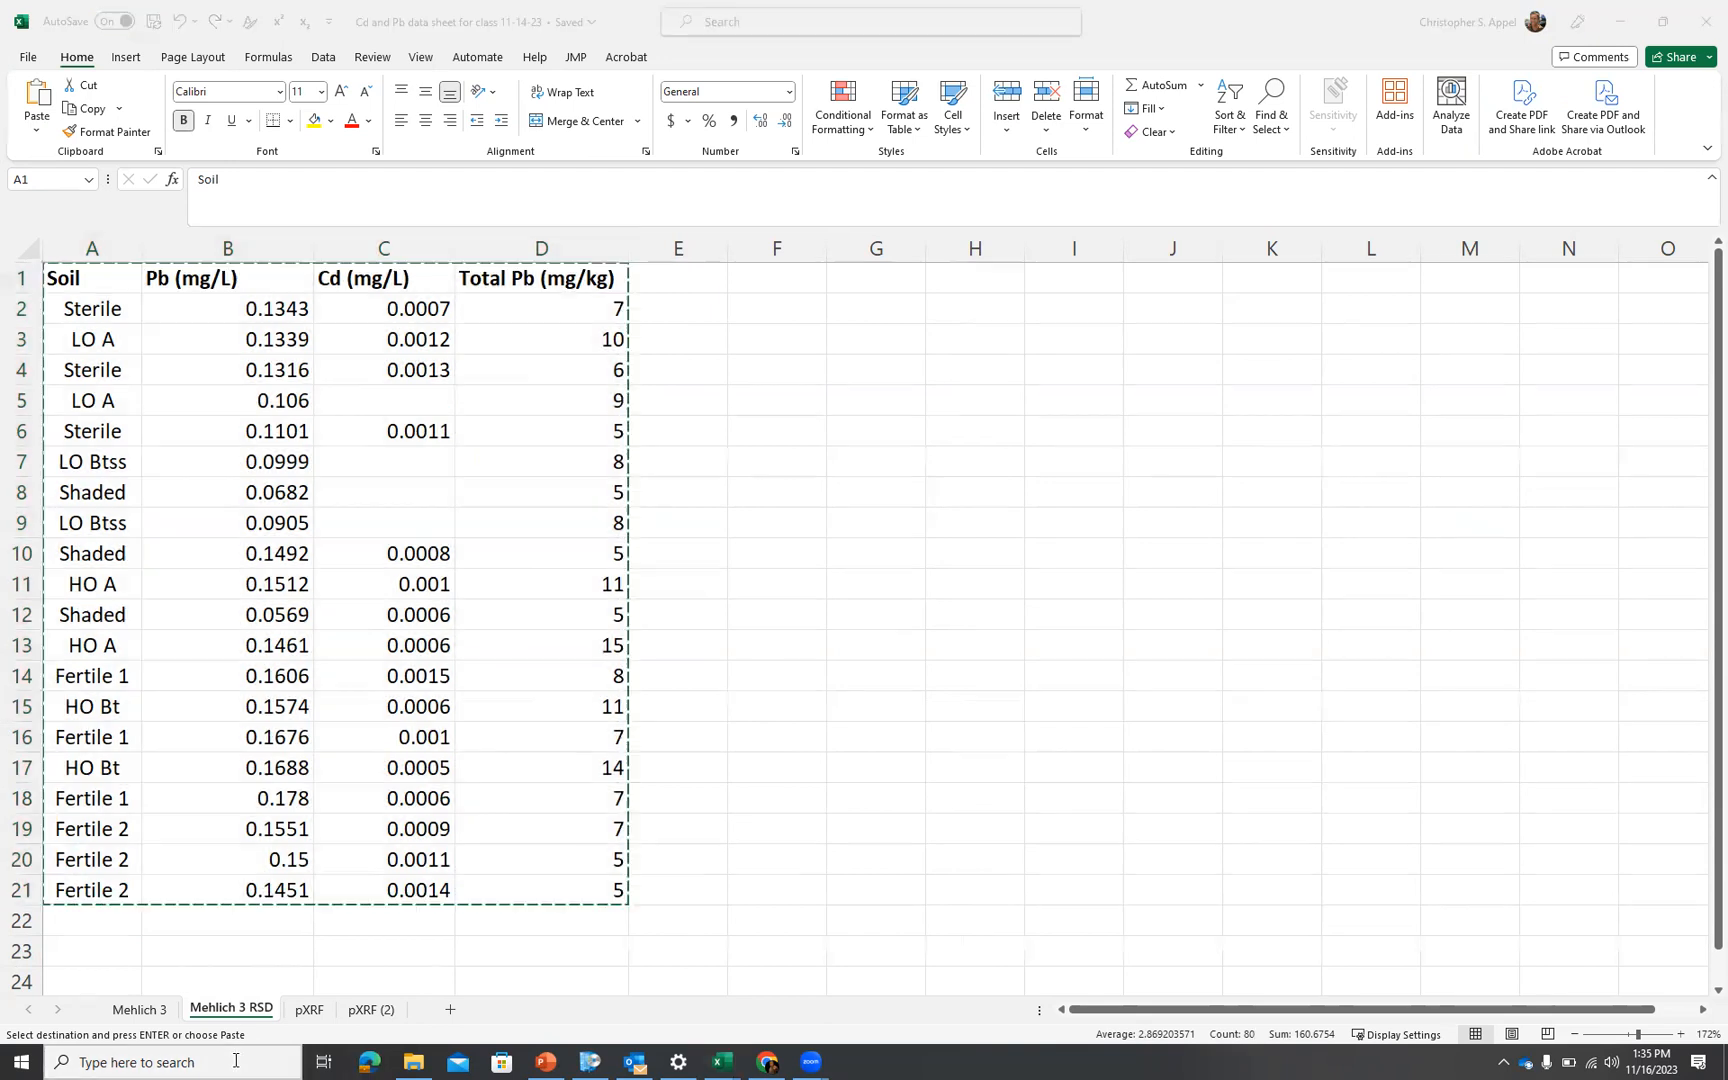
type("jmp")
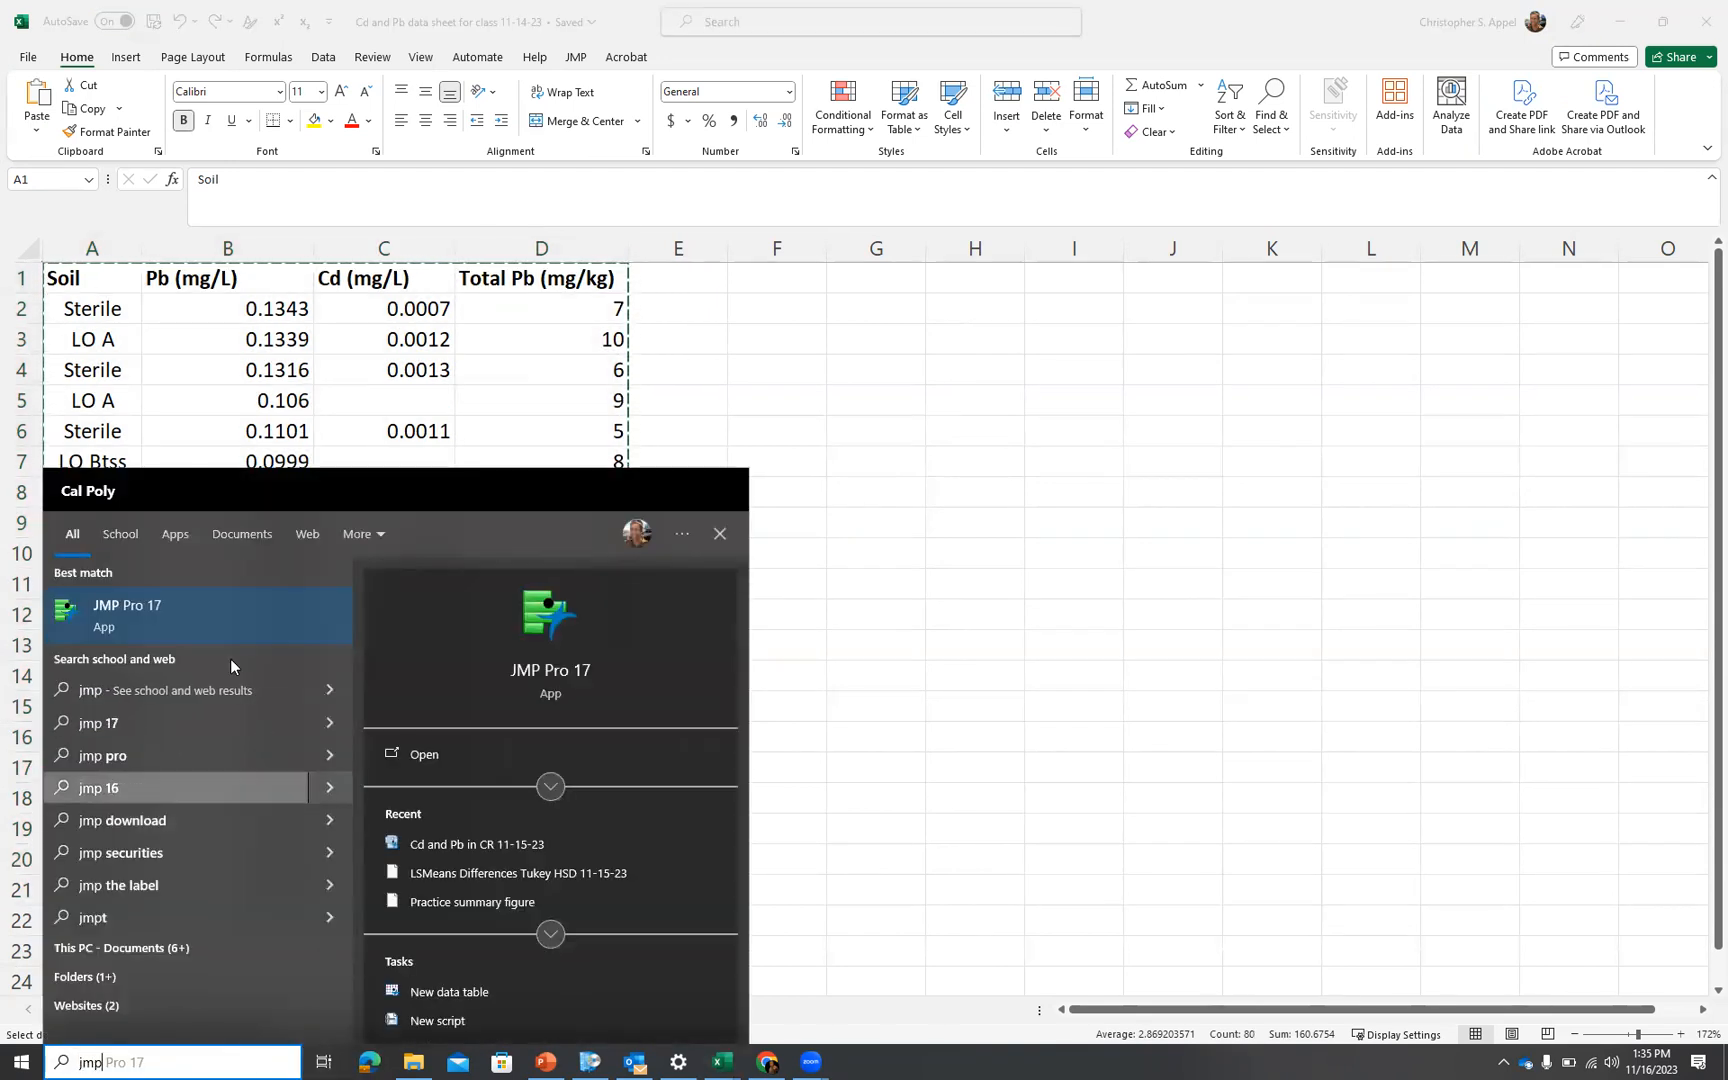
left_click(166, 608)
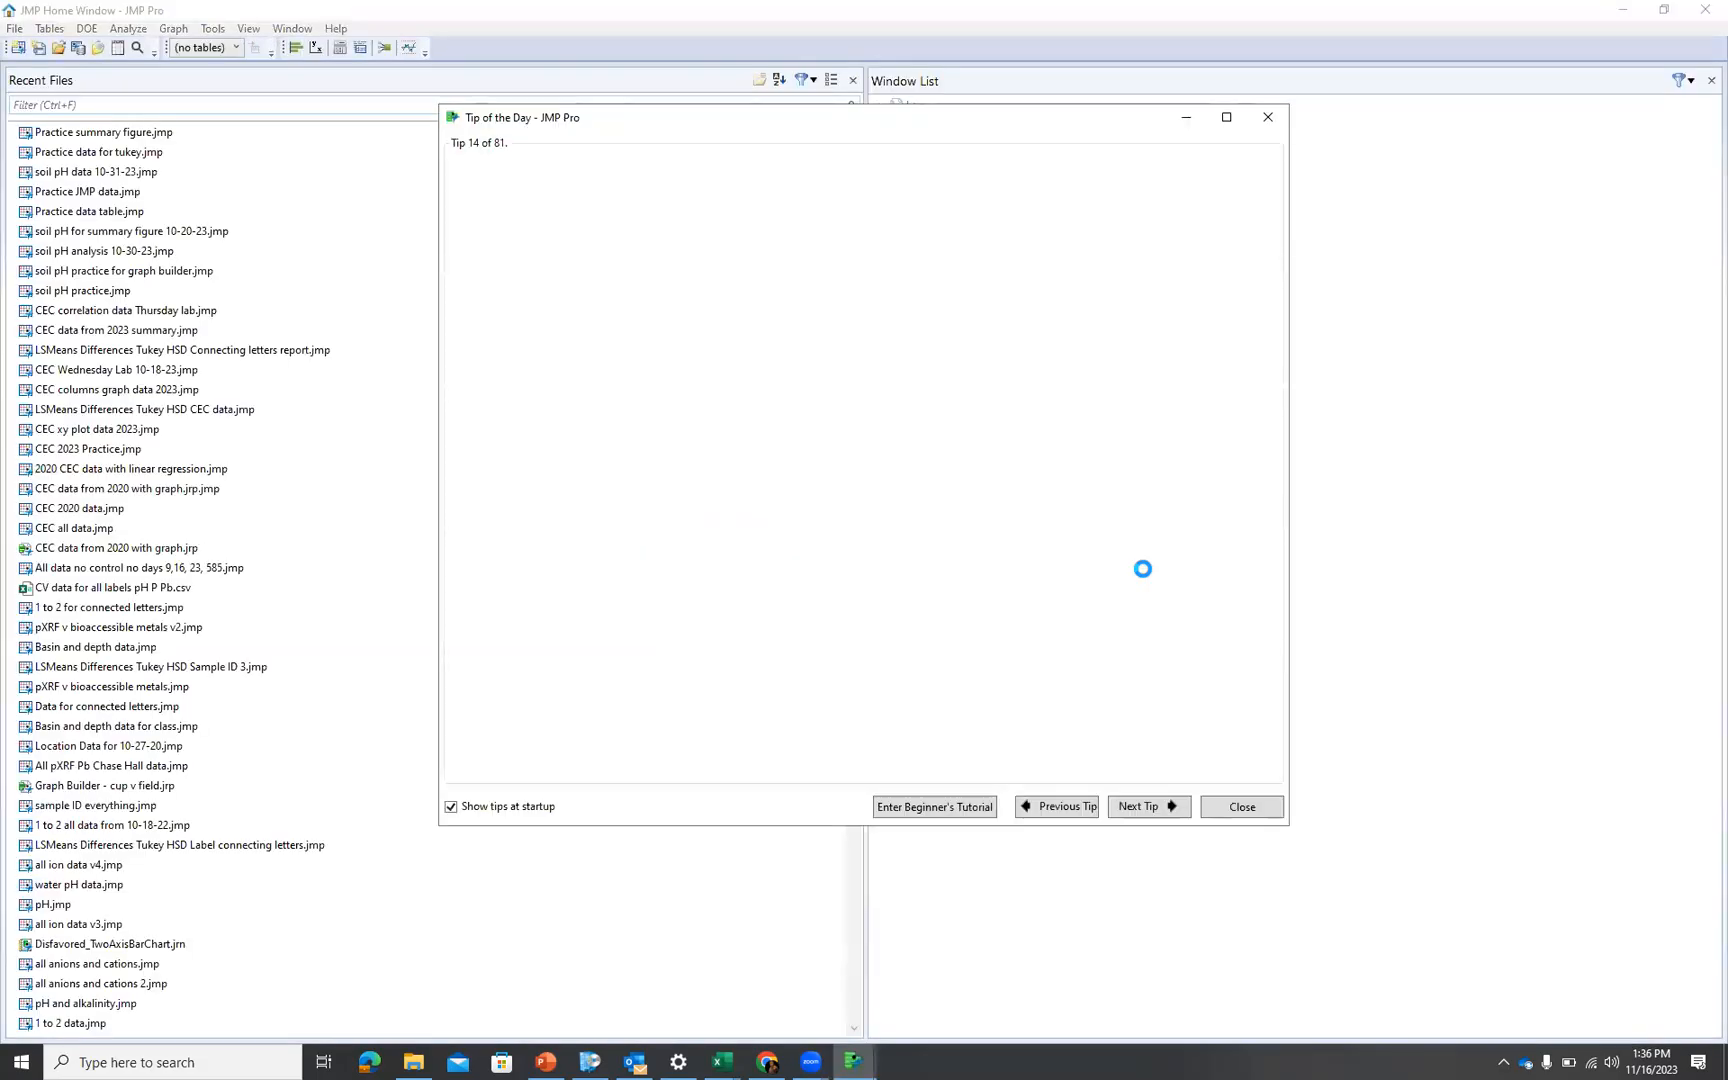
left_click(1268, 806)
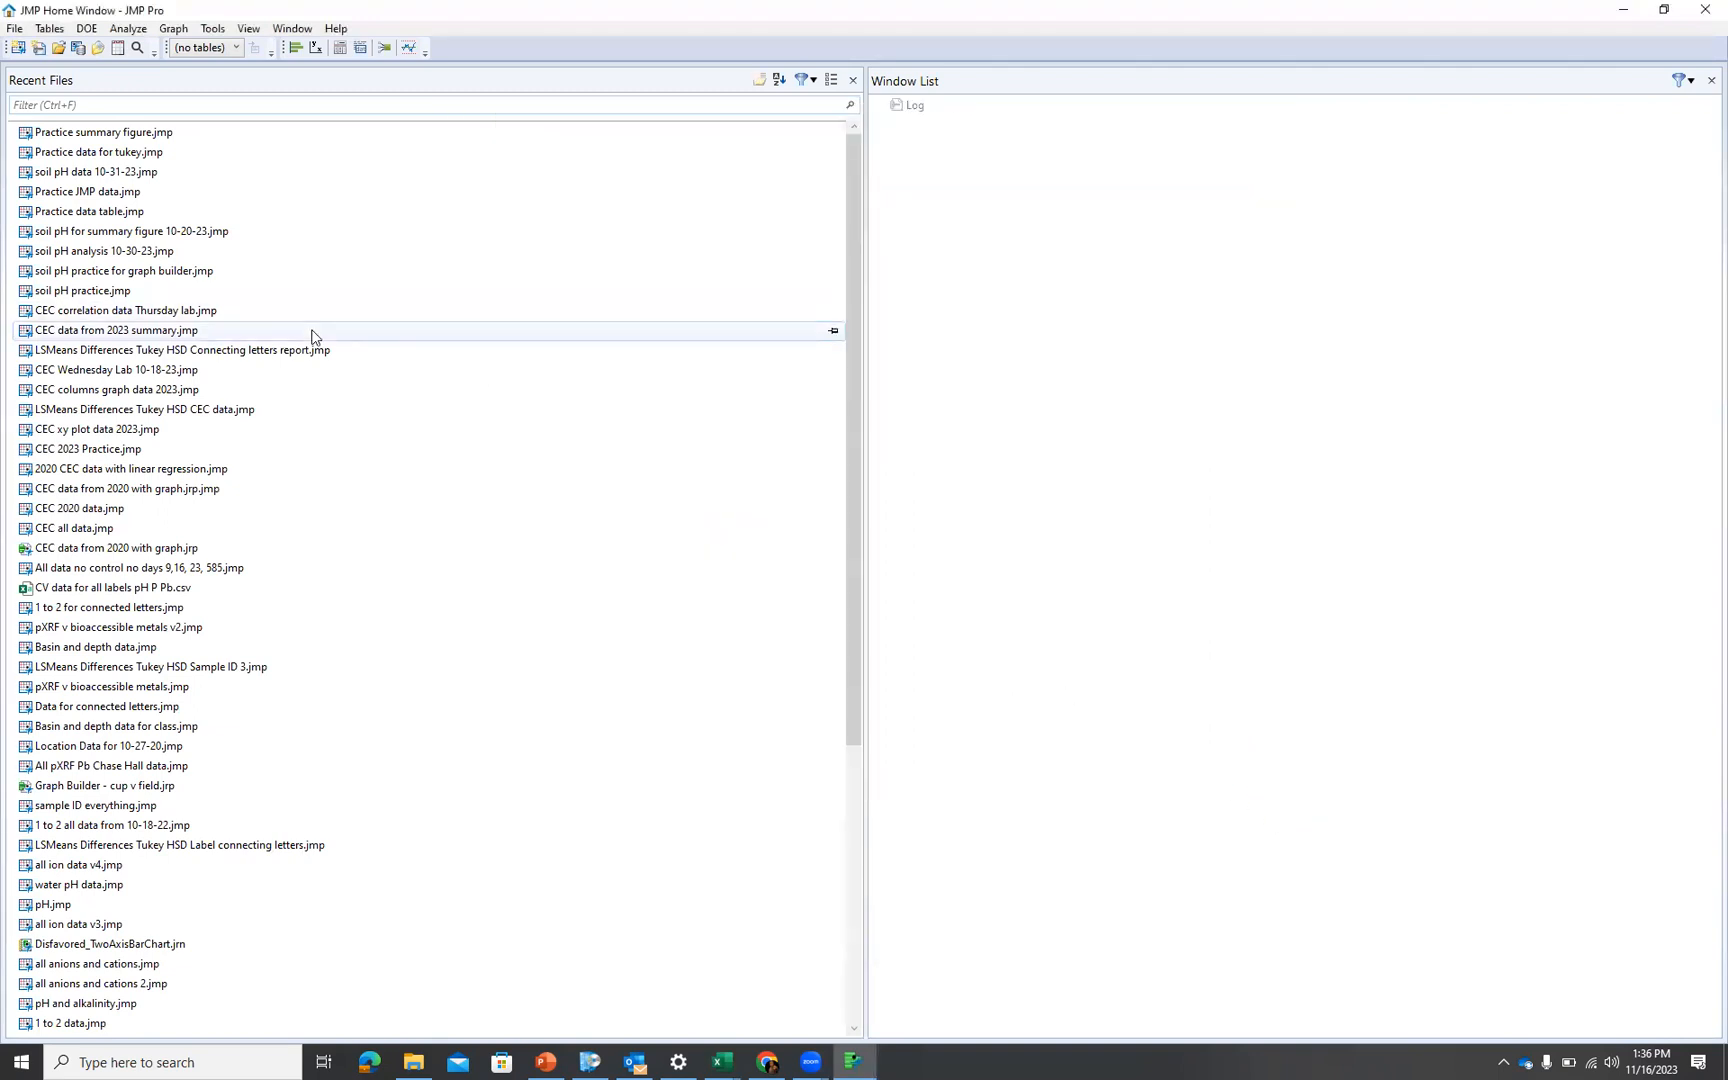
Create a new data table, maximize it, and paste the copied data with its column names
left_click(16, 29)
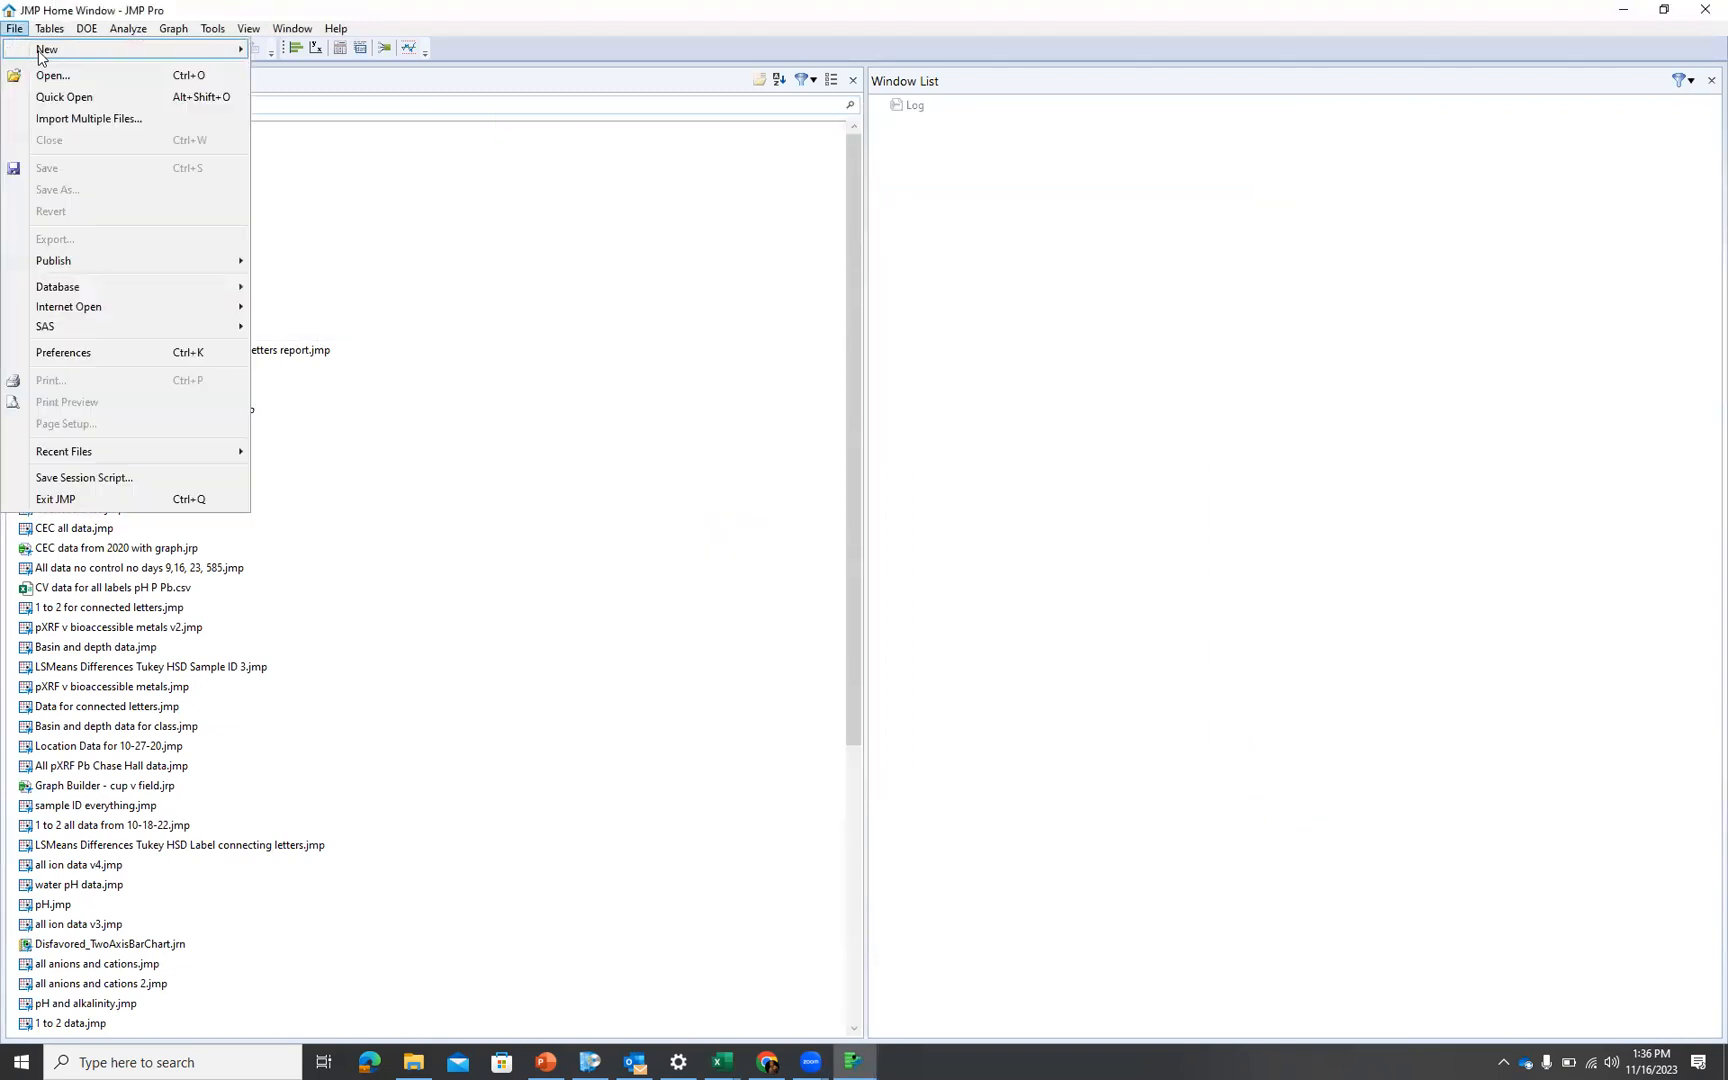
mouse_move(62, 52)
left_click(306, 49)
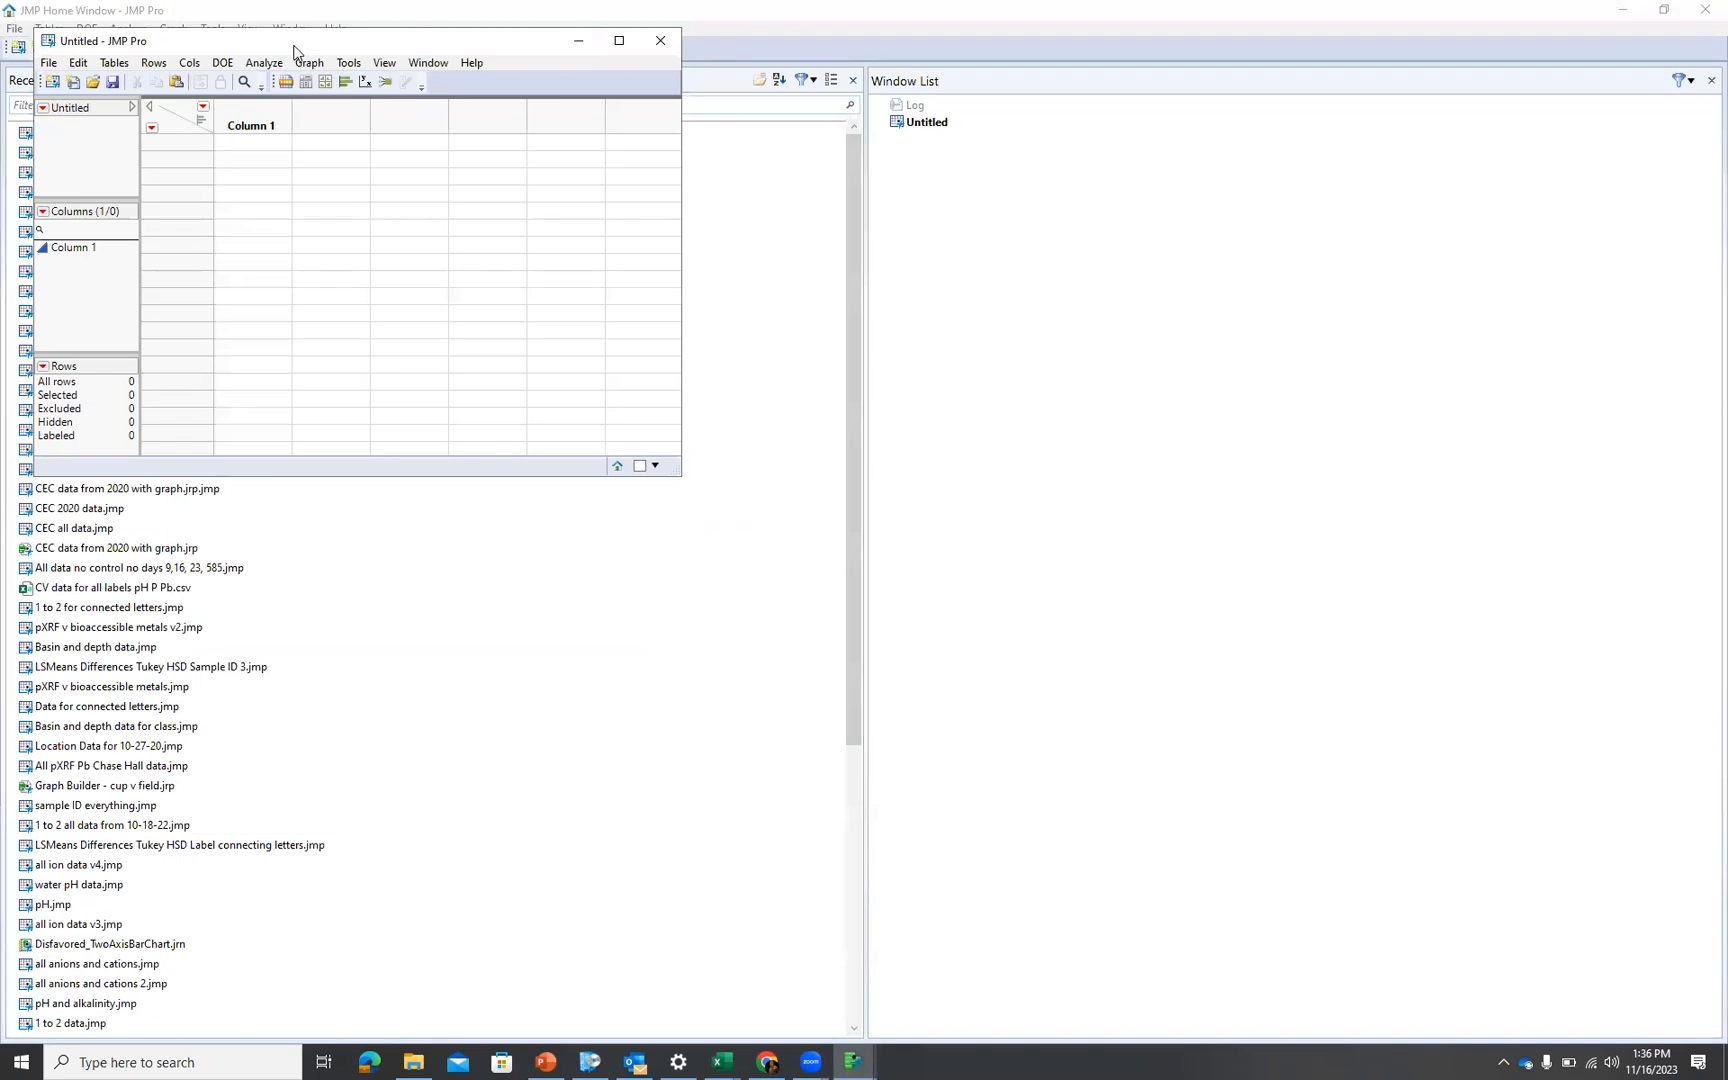
left_click(621, 41)
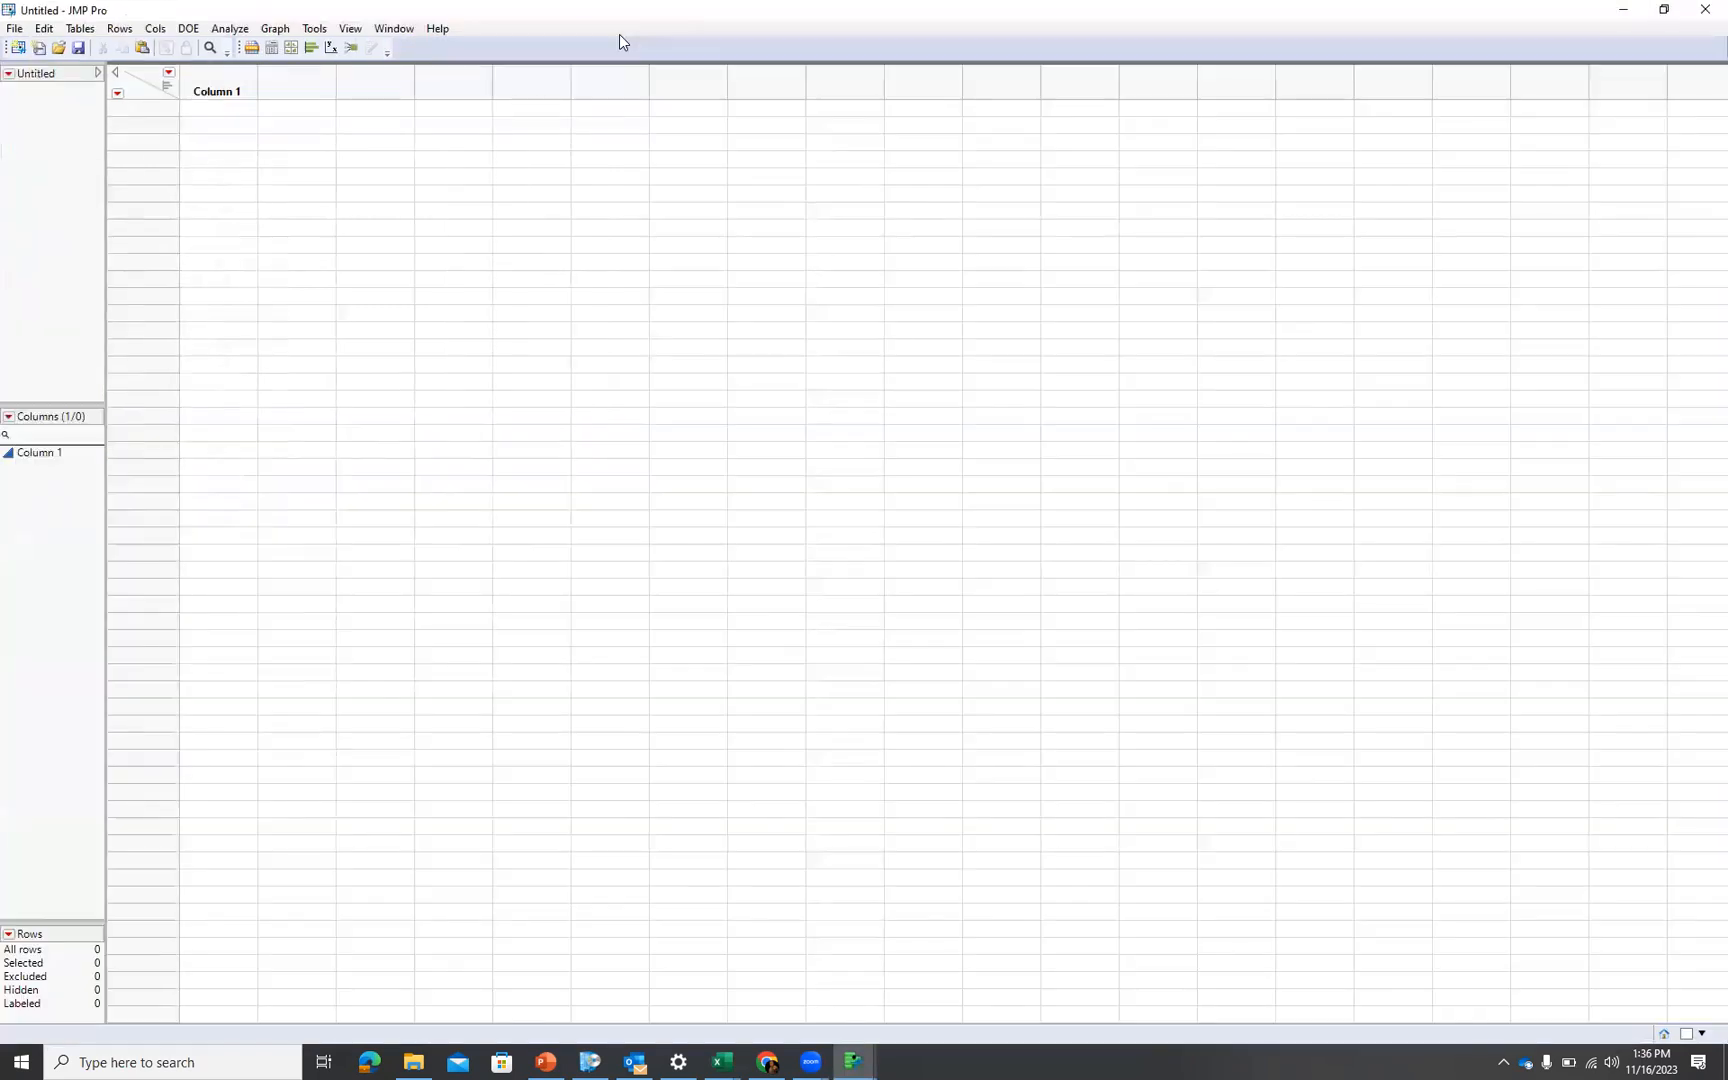
left_click(44, 28)
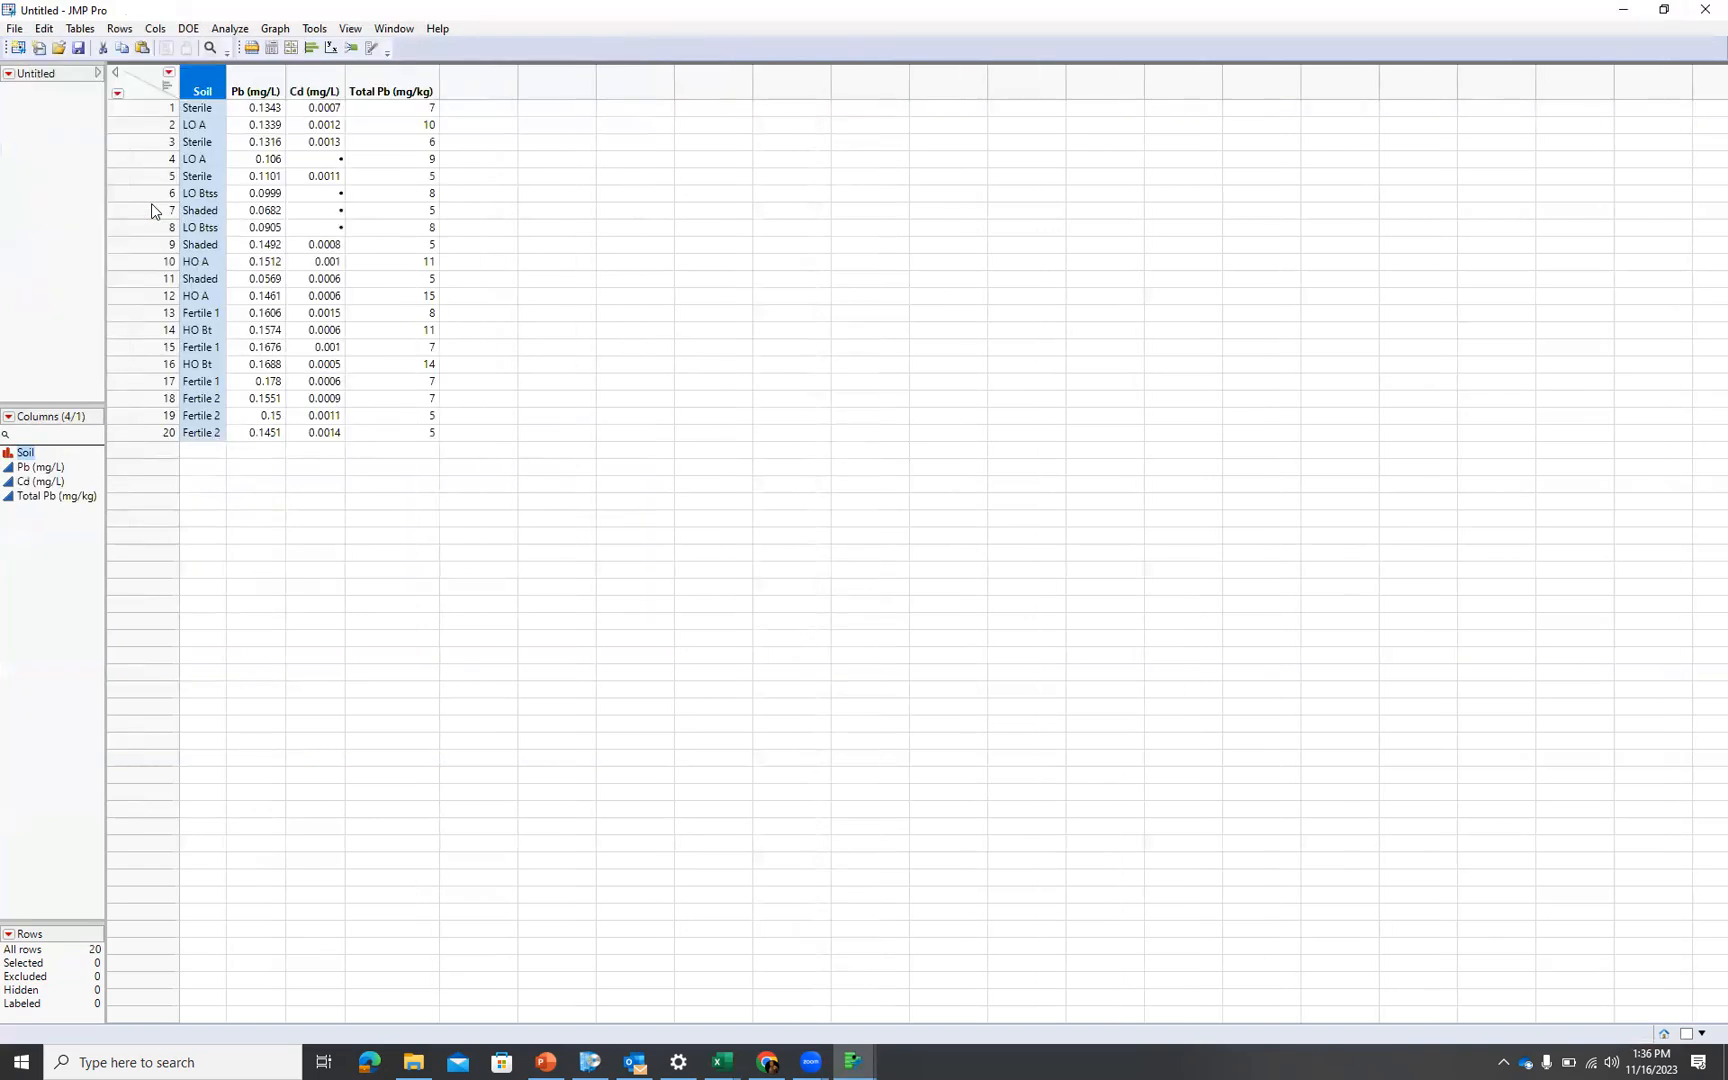
Save the data table in the JMP Data folder as Cd and Pb data for RSD calculations 11-16-23
left_click(14, 28)
left_click(88, 190)
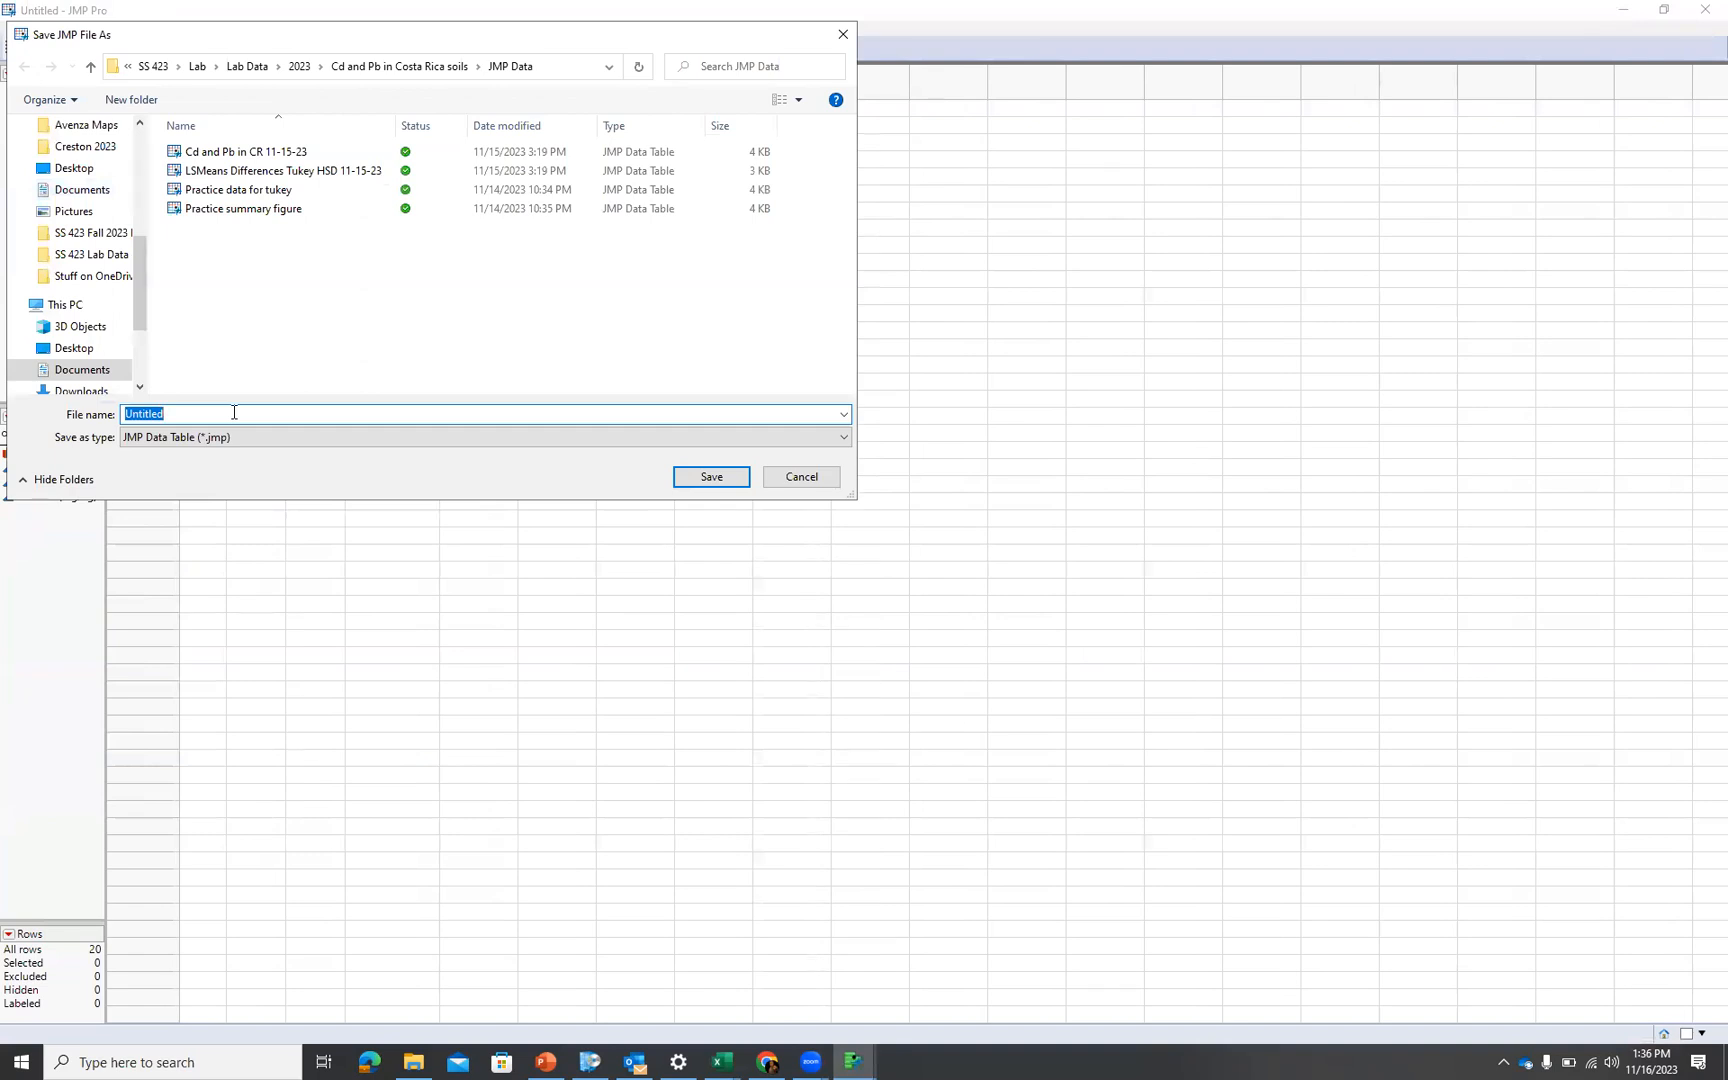
type("Cd and P")
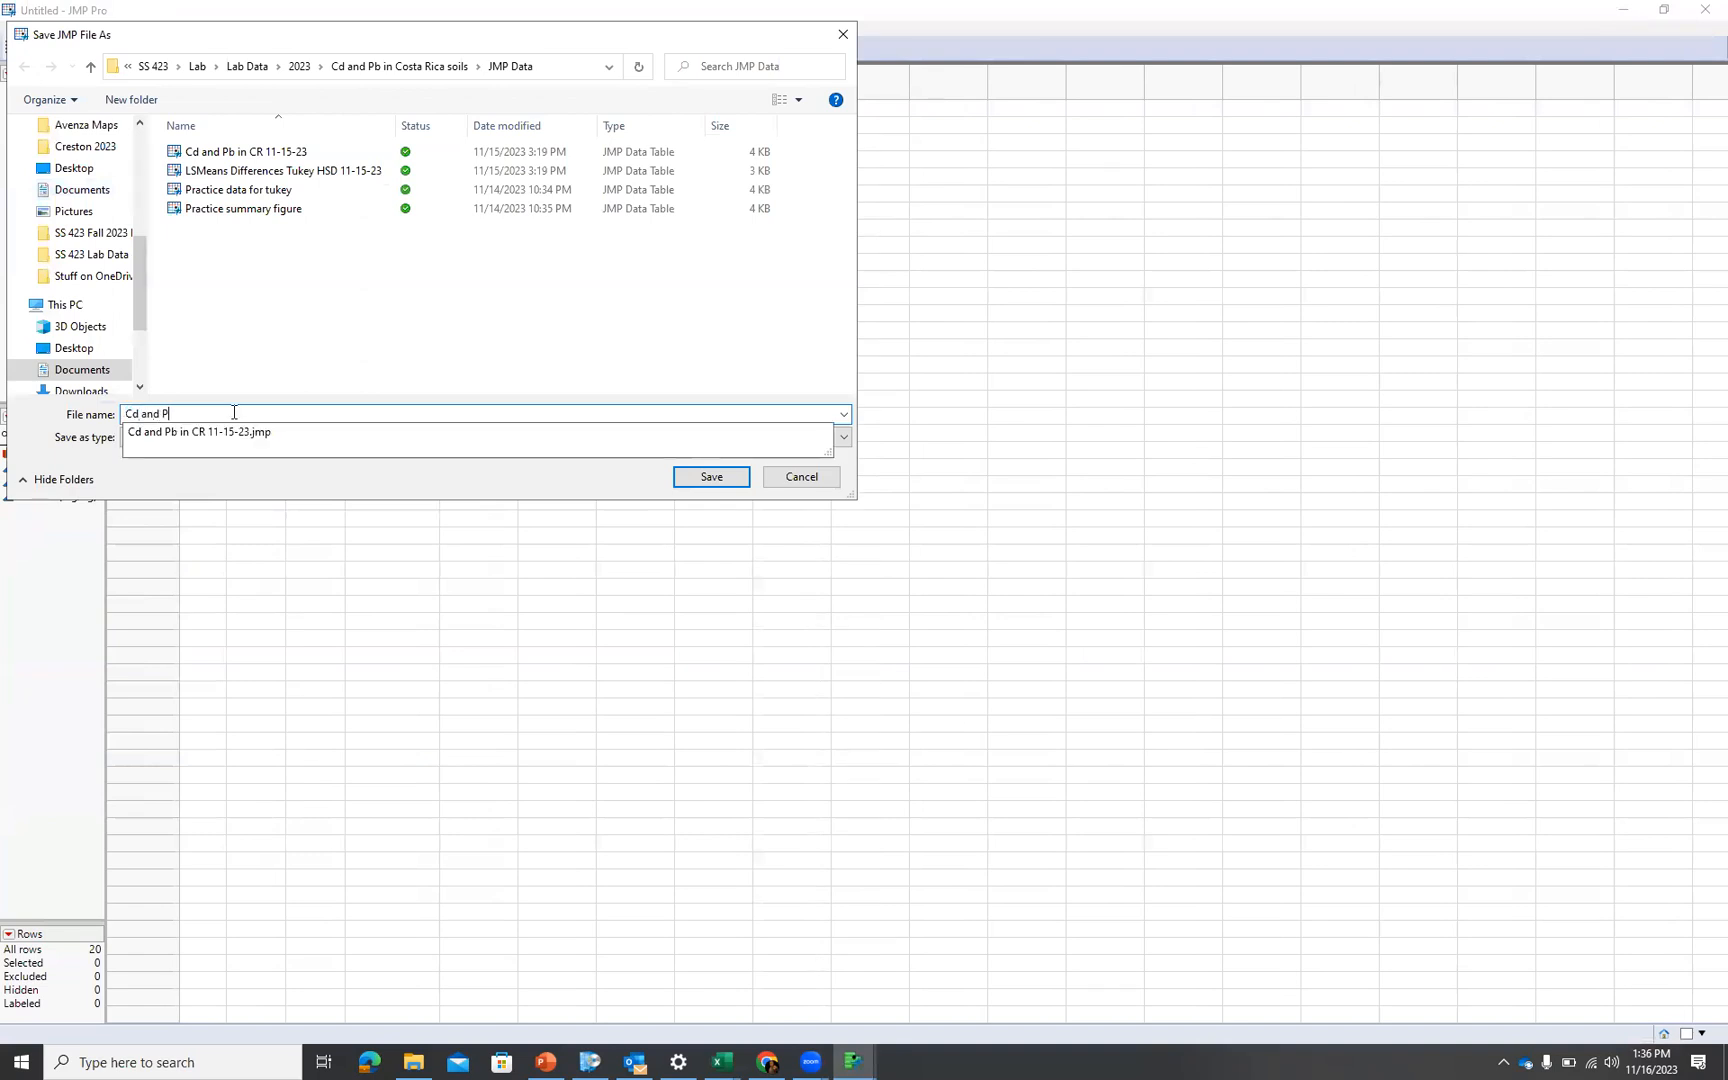
type("b data")
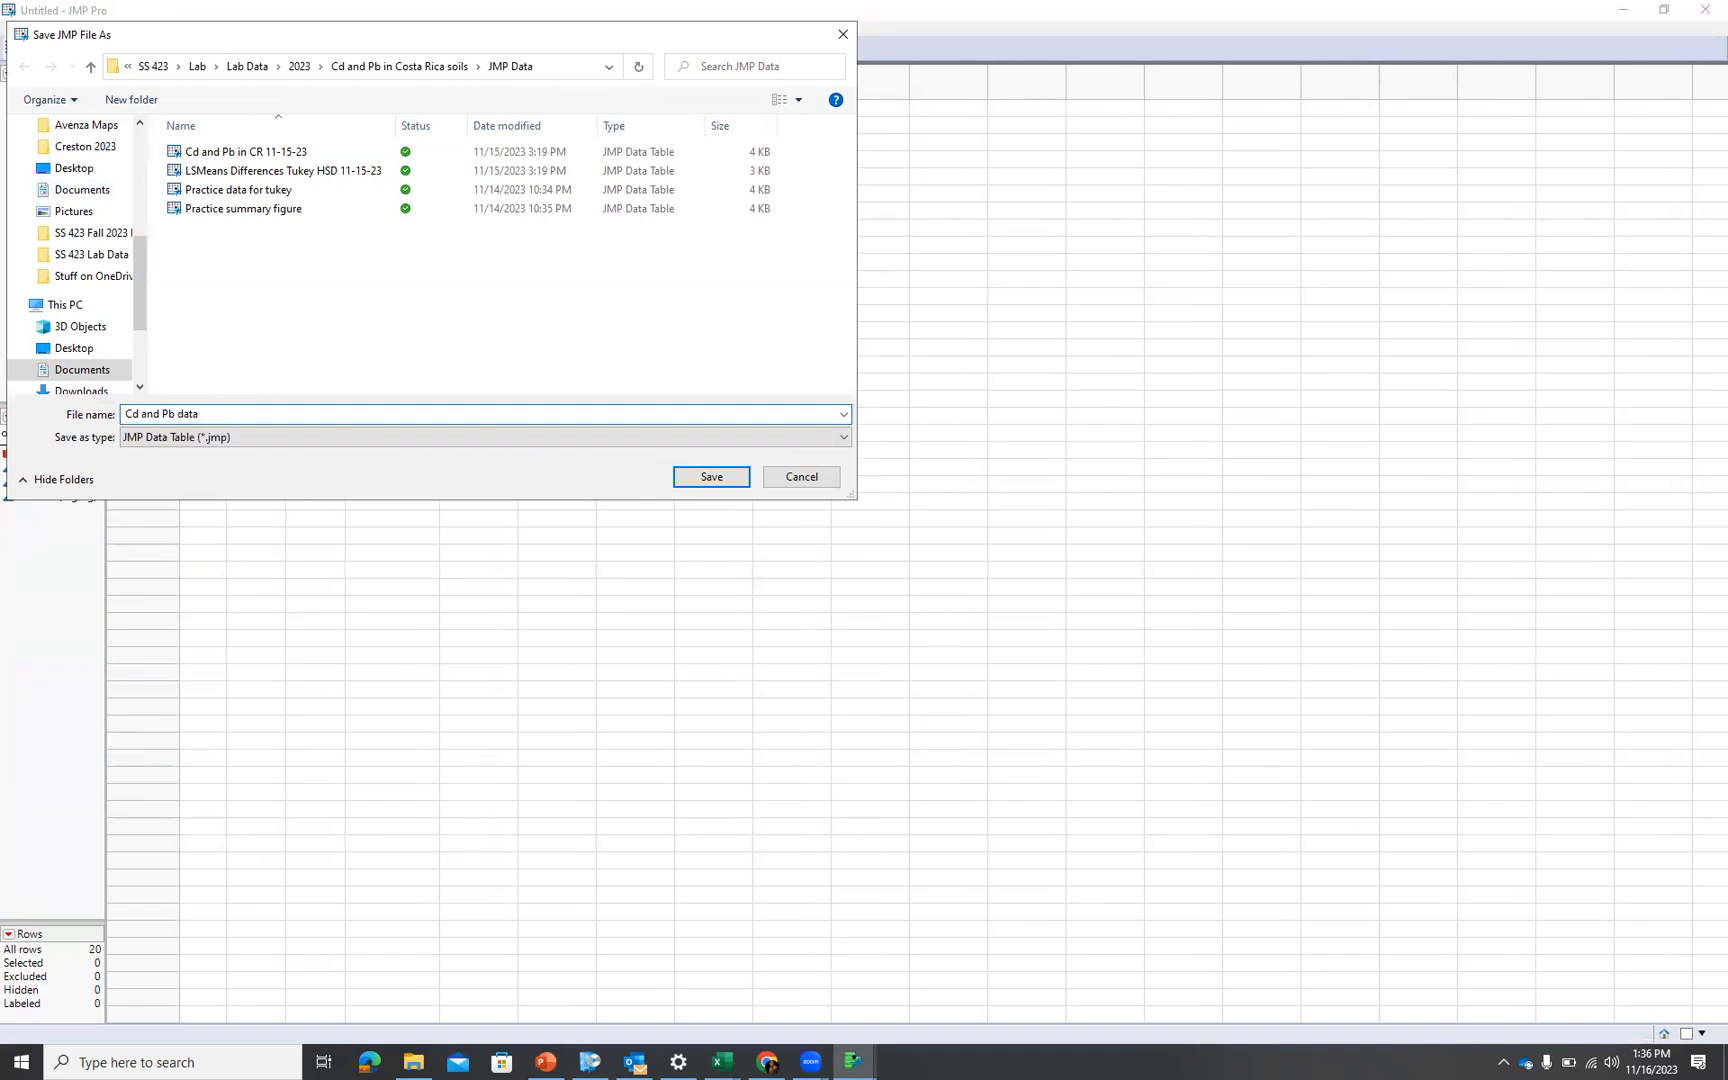
type(" for RSD calculations 11-16-23")
left_click(691, 477)
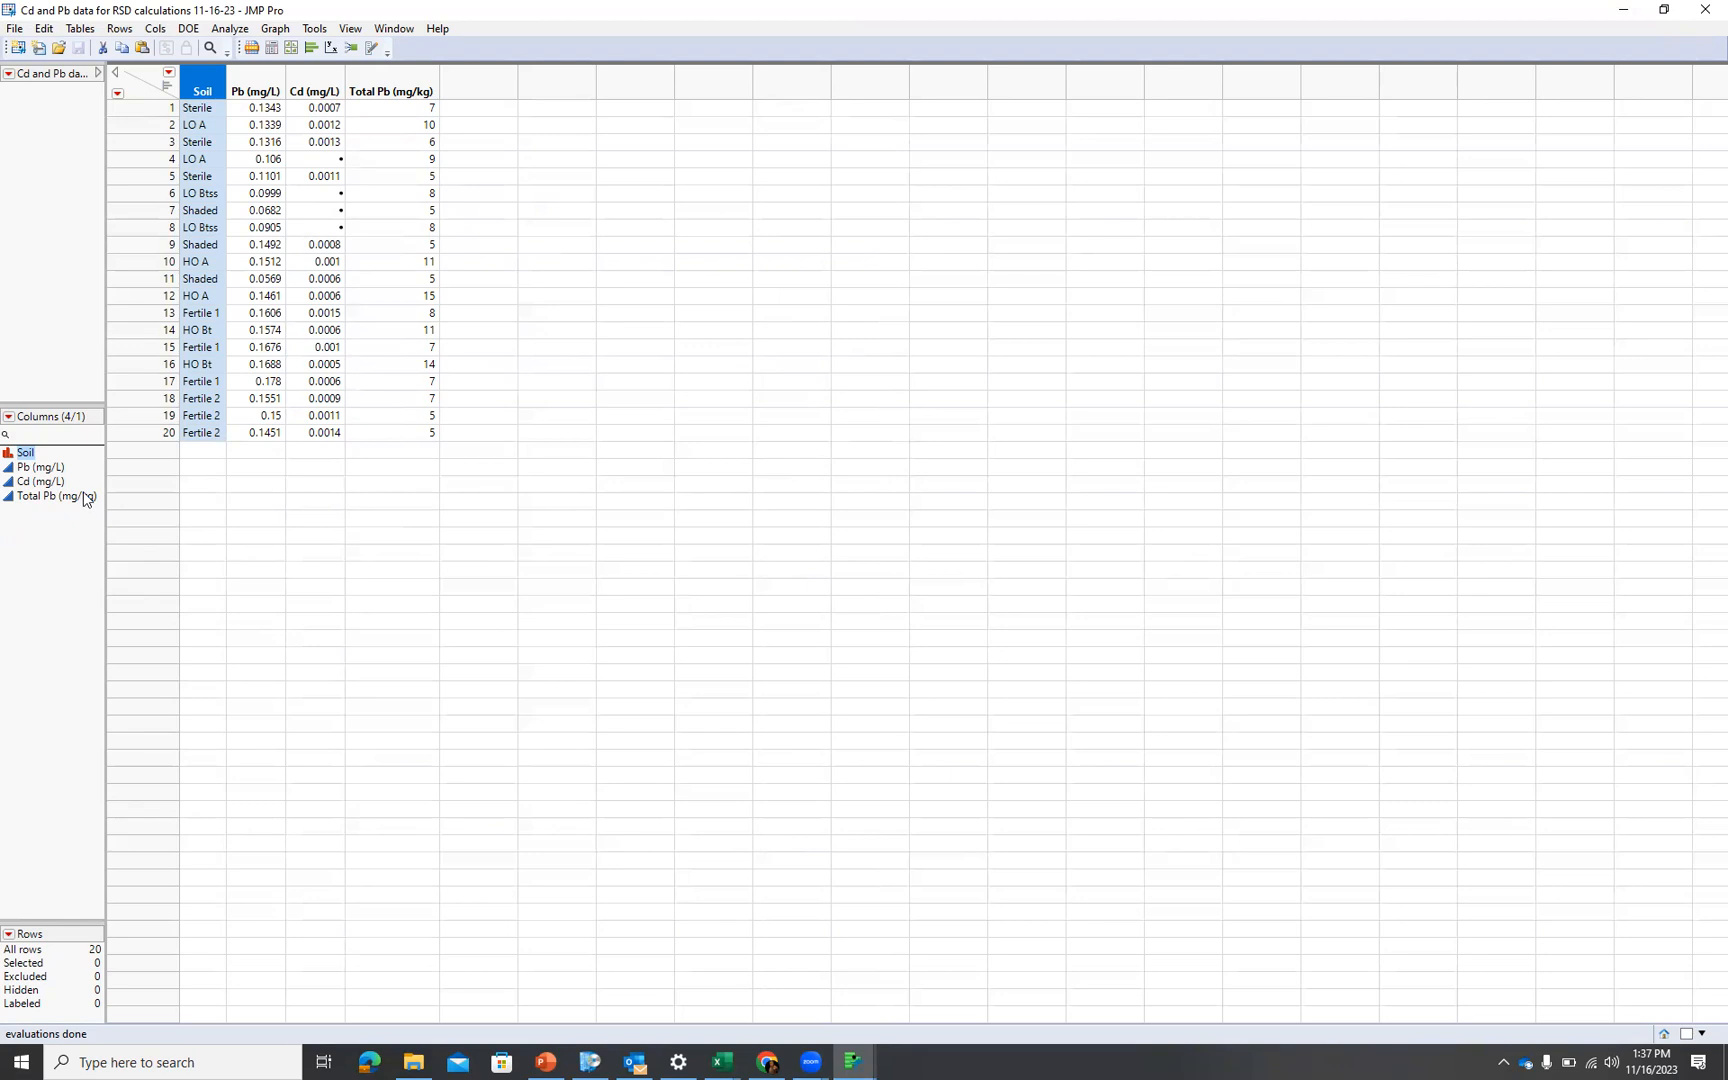
View the column settings of Pb (mg/L) and close them without making changes
double_click(263, 86)
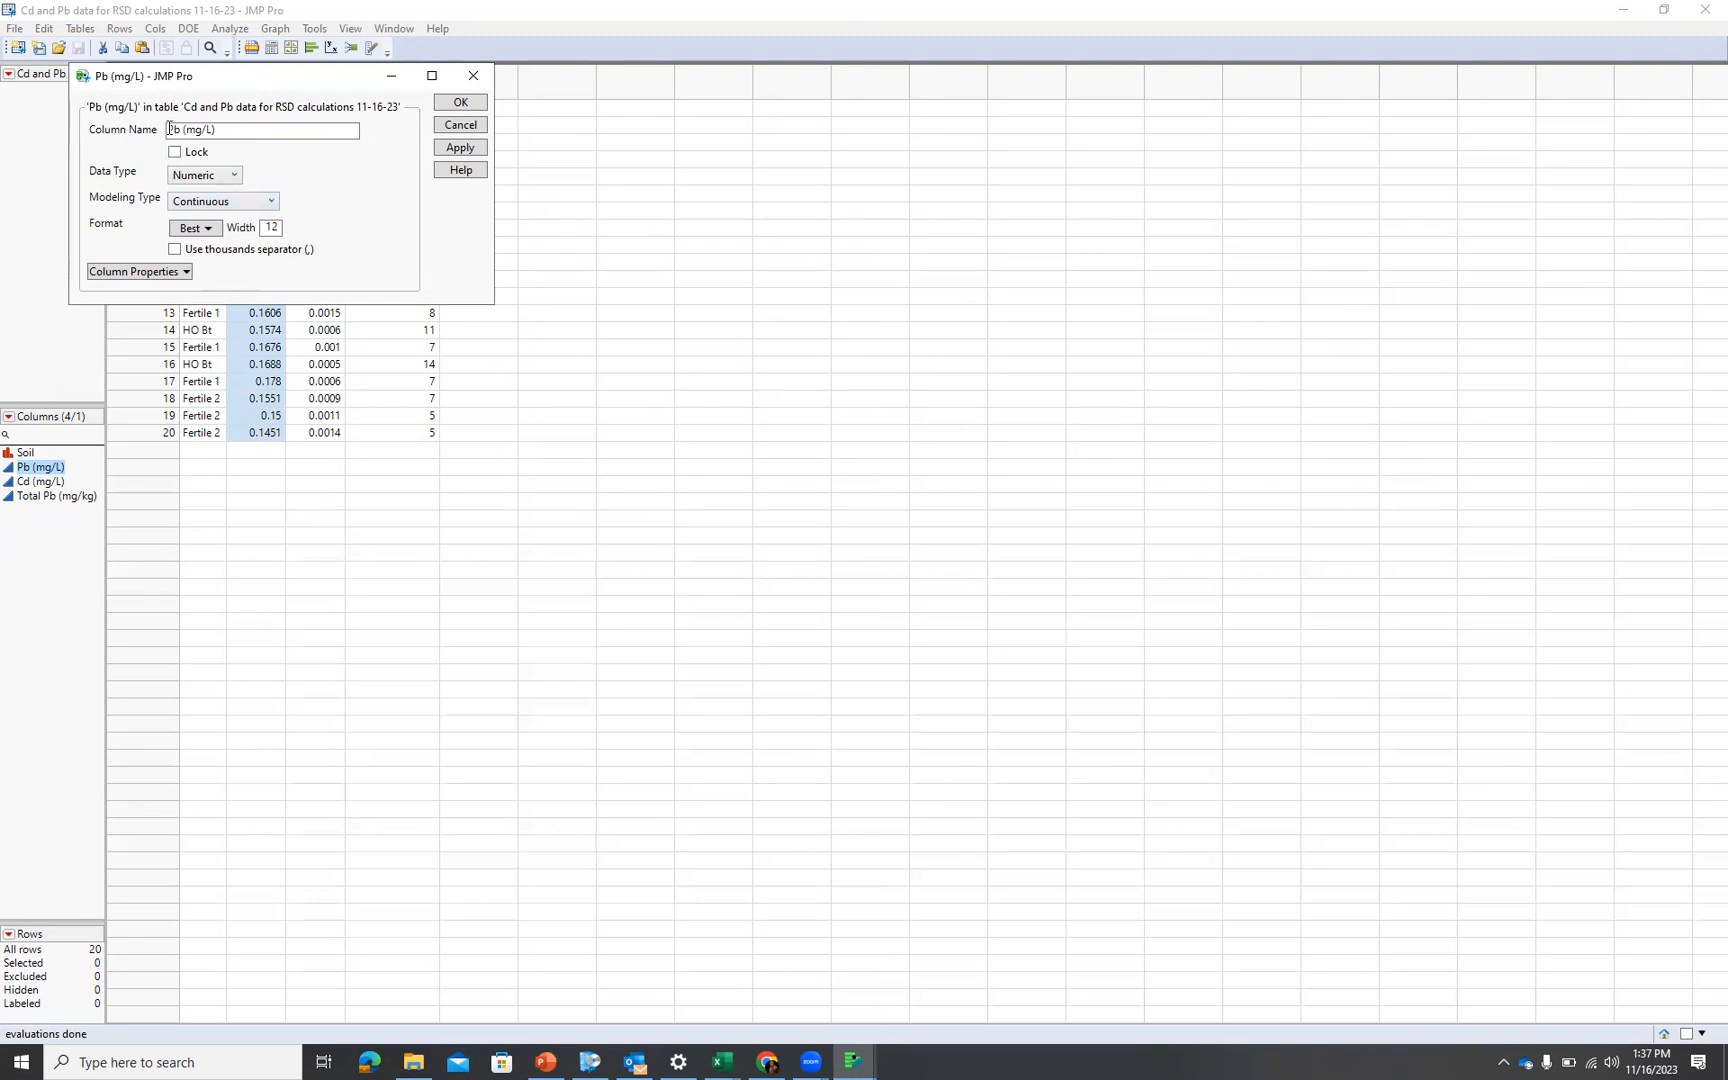
left_click(470, 127)
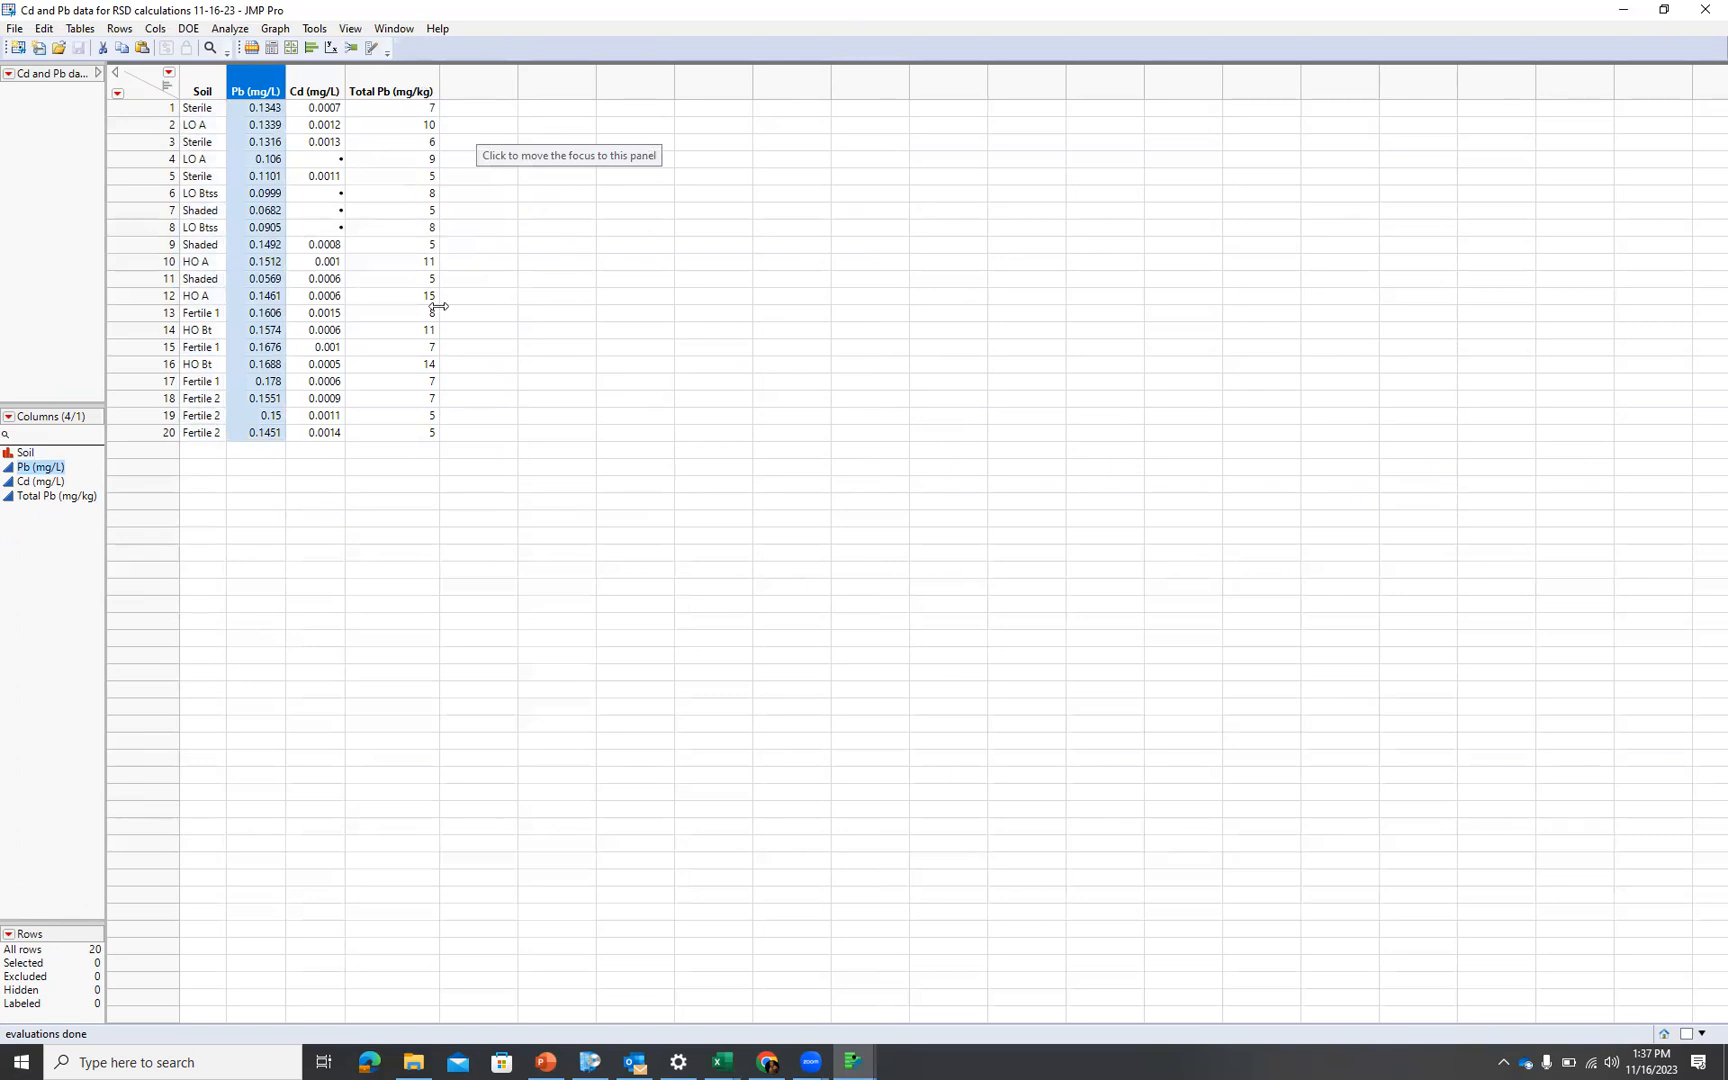
Switch to the Excel workbook and review the Soil and Total Pb (mg/kg) data on the pXRF (2) sheet
key("alt+Tab")
key("alt+Tab")
key("alt+Tab")
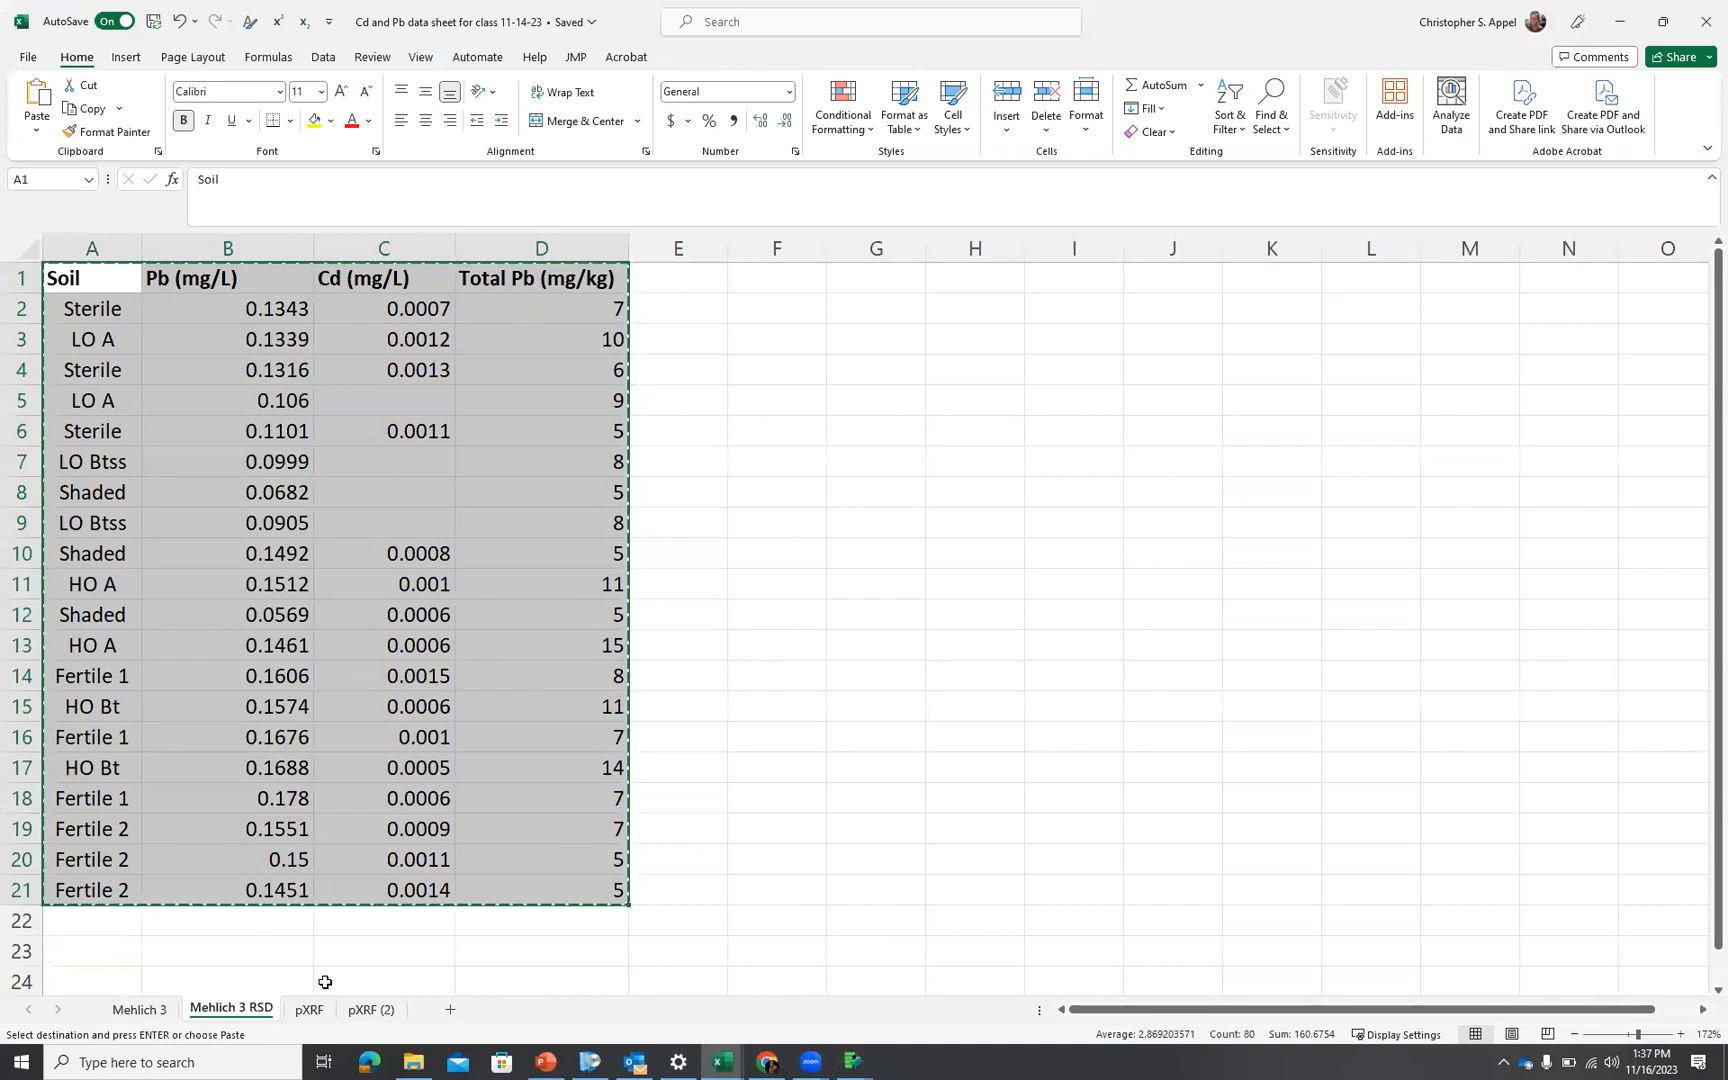
left_click(372, 1010)
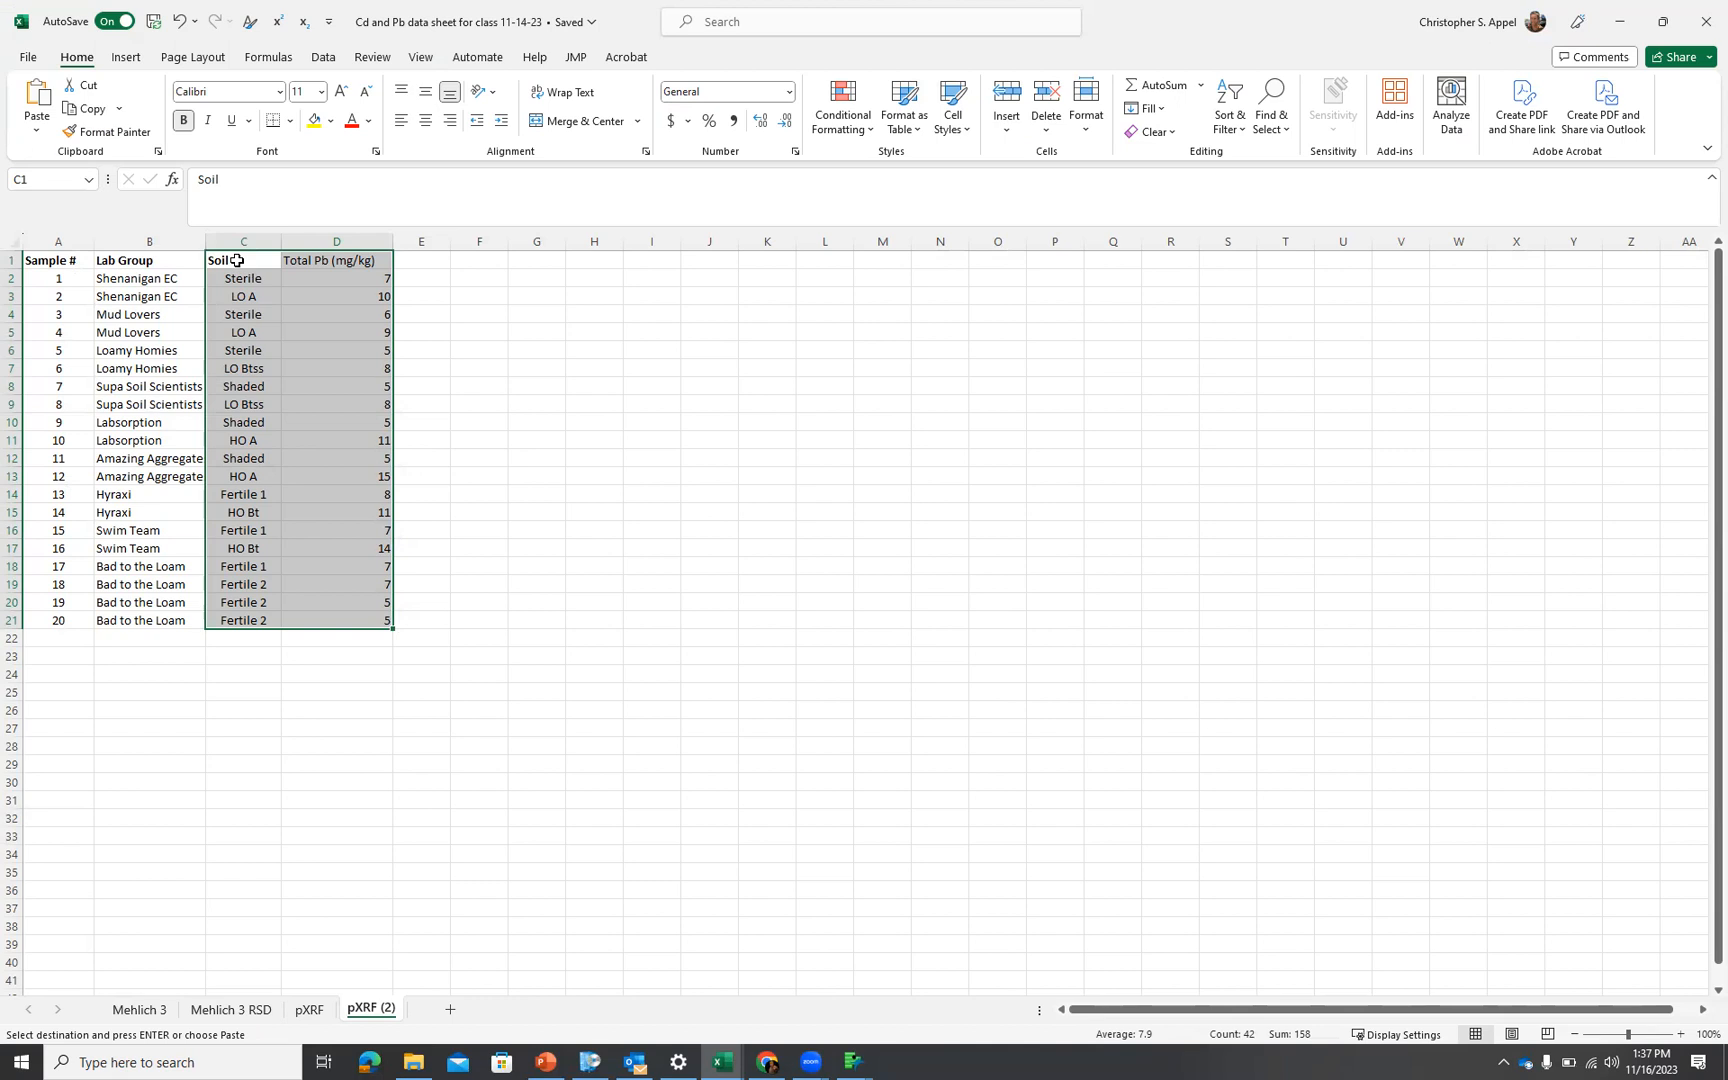
double_click(237, 260)
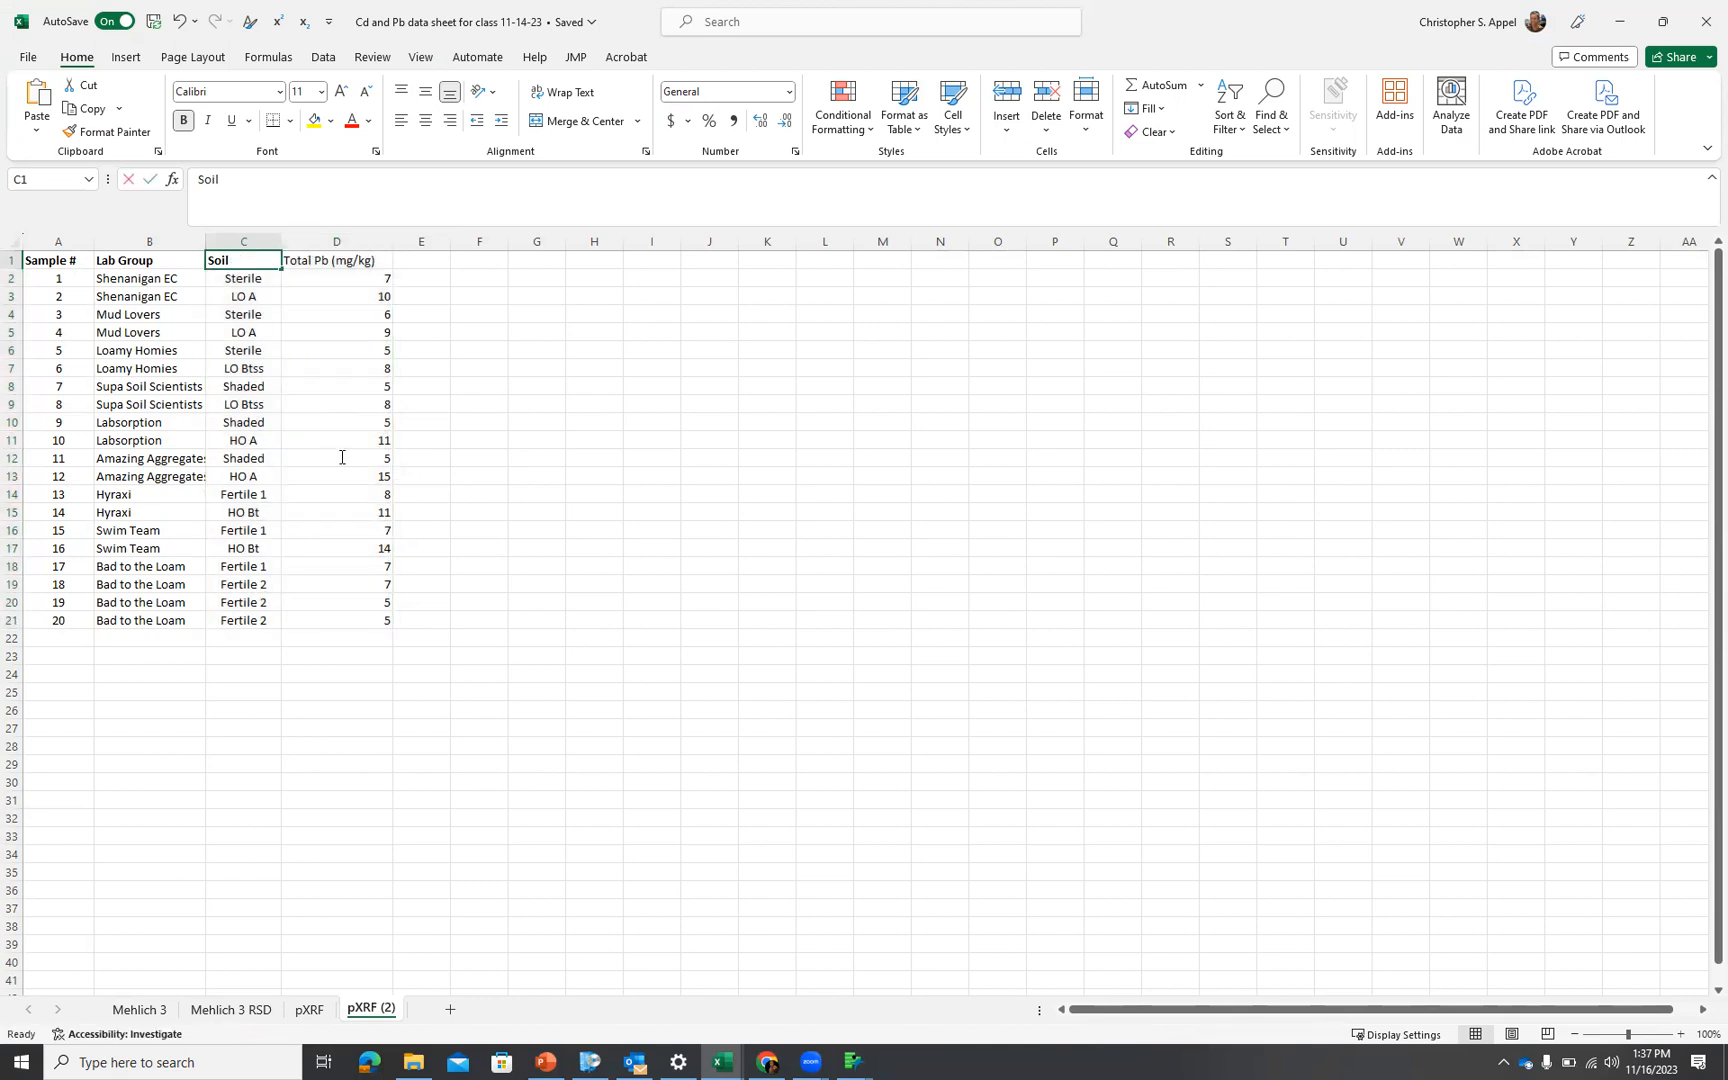
left_click(325, 357)
left_click_drag(243, 260, 375, 621)
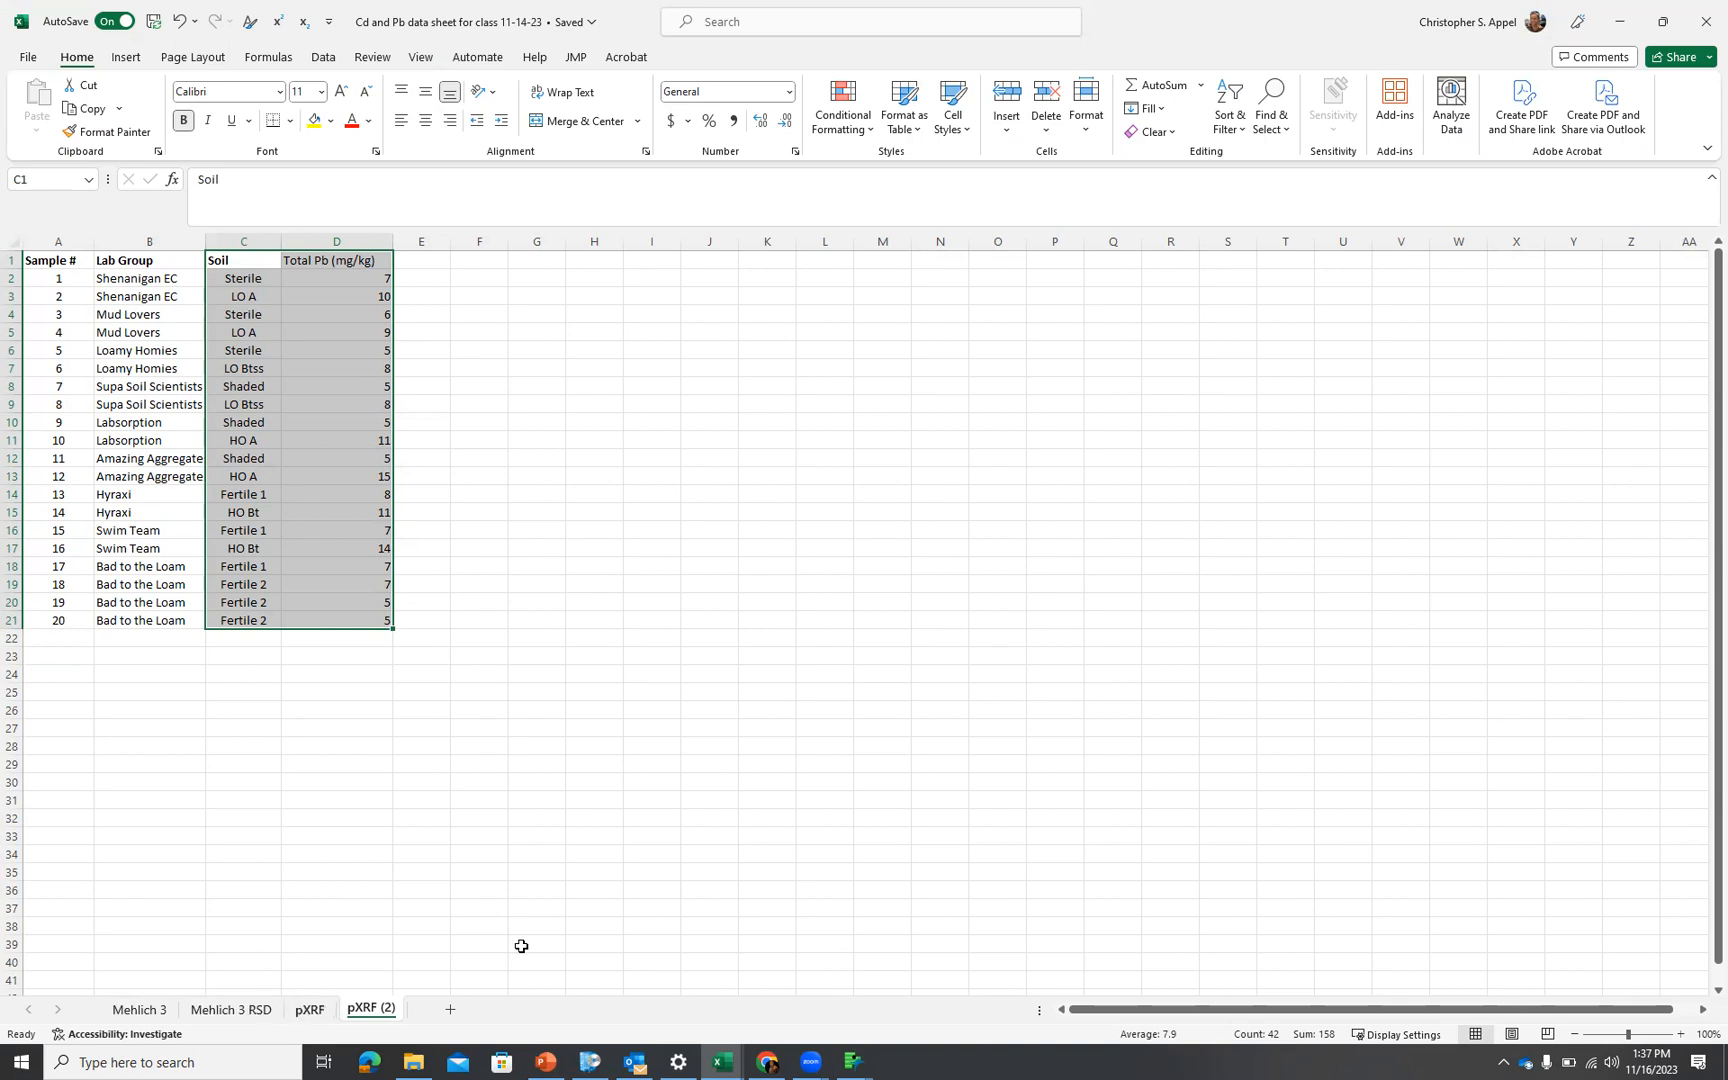
Switch back to the JMP Pro data table and rename the Pb (mg/L) column as Bioaccessible Pb (mg/L)
key("alt+Tab")
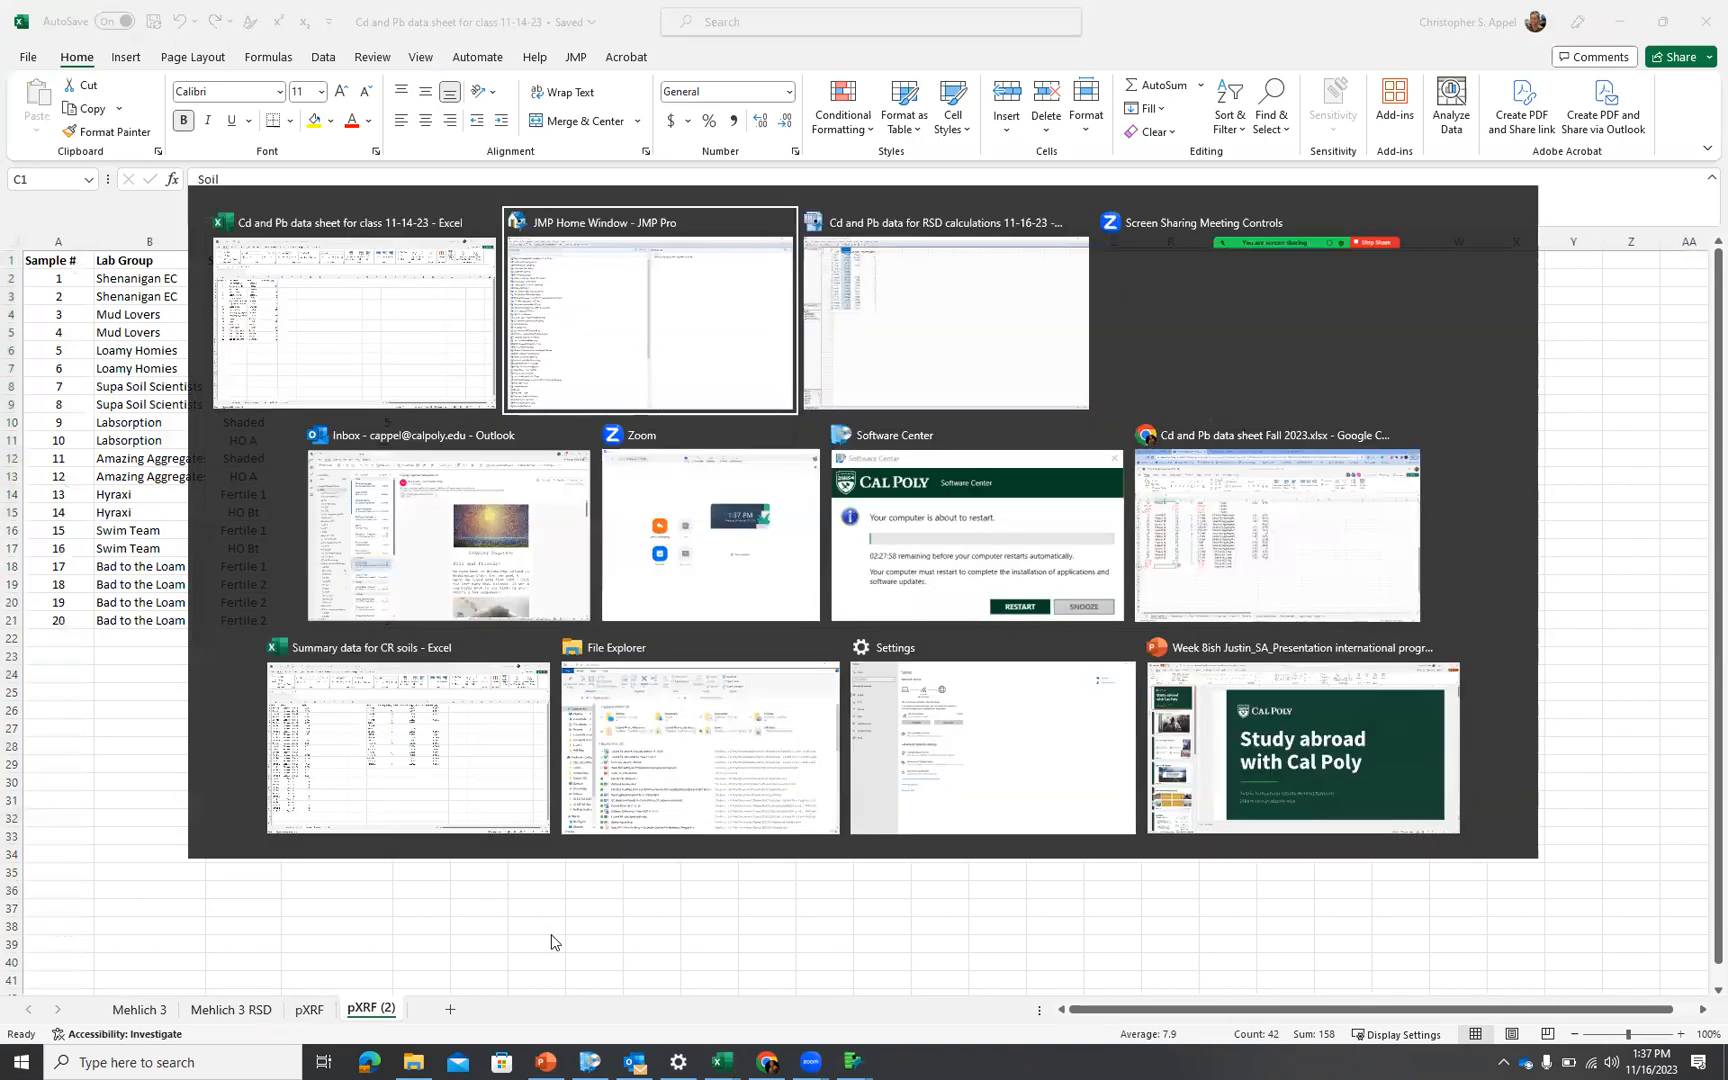
key("alt+Tab")
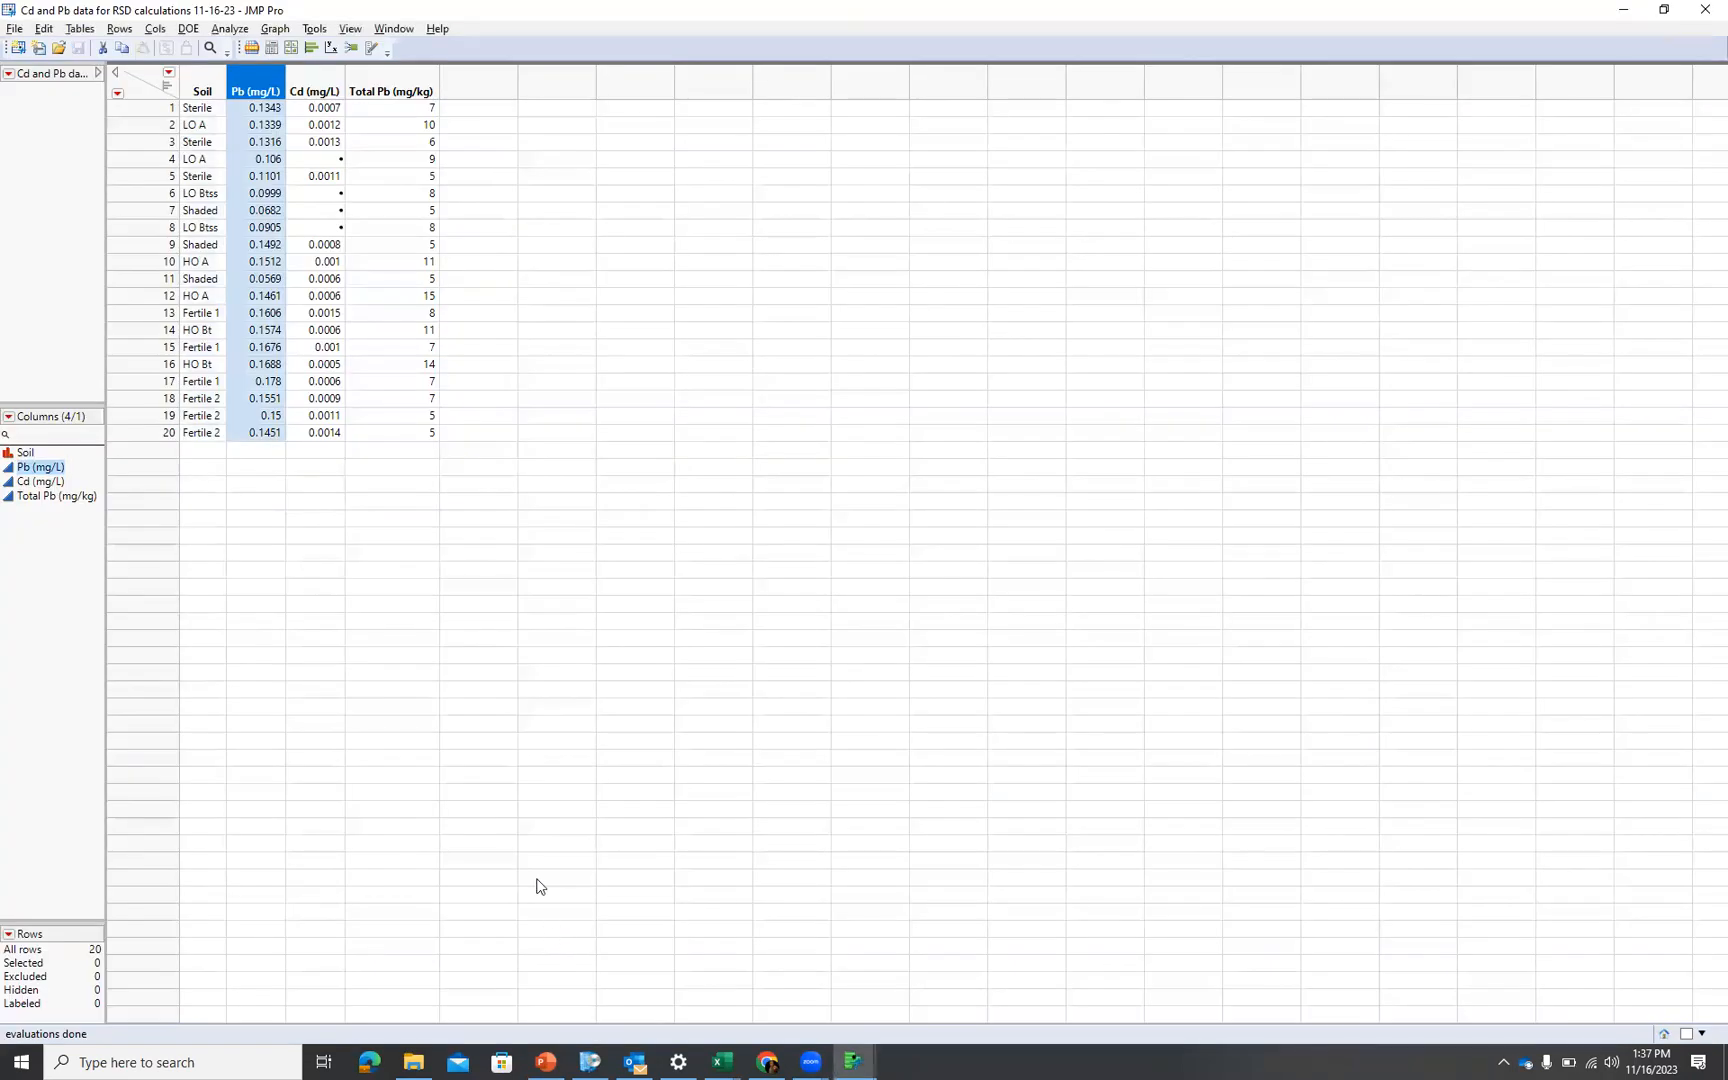
double_click(252, 84)
left_click_drag(168, 126, 303, 114)
left_click(169, 126)
type("Bioaccessib")
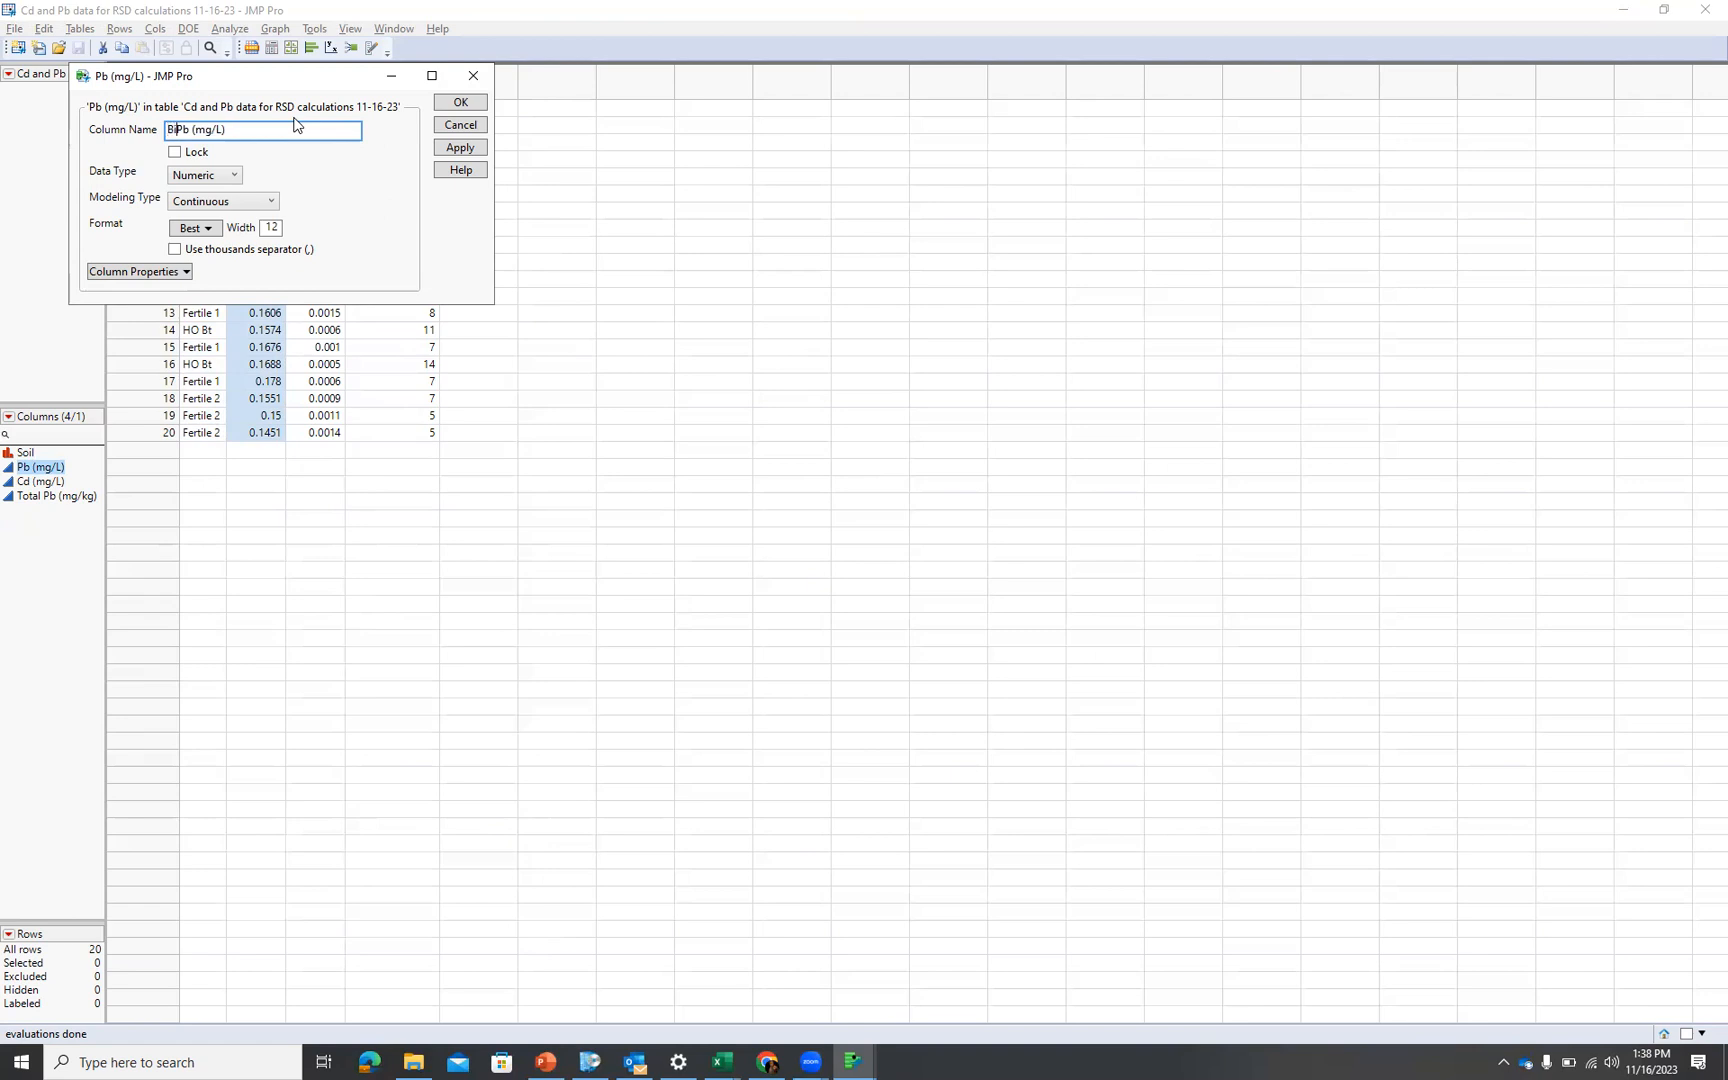
type("le")
left_click(474, 148)
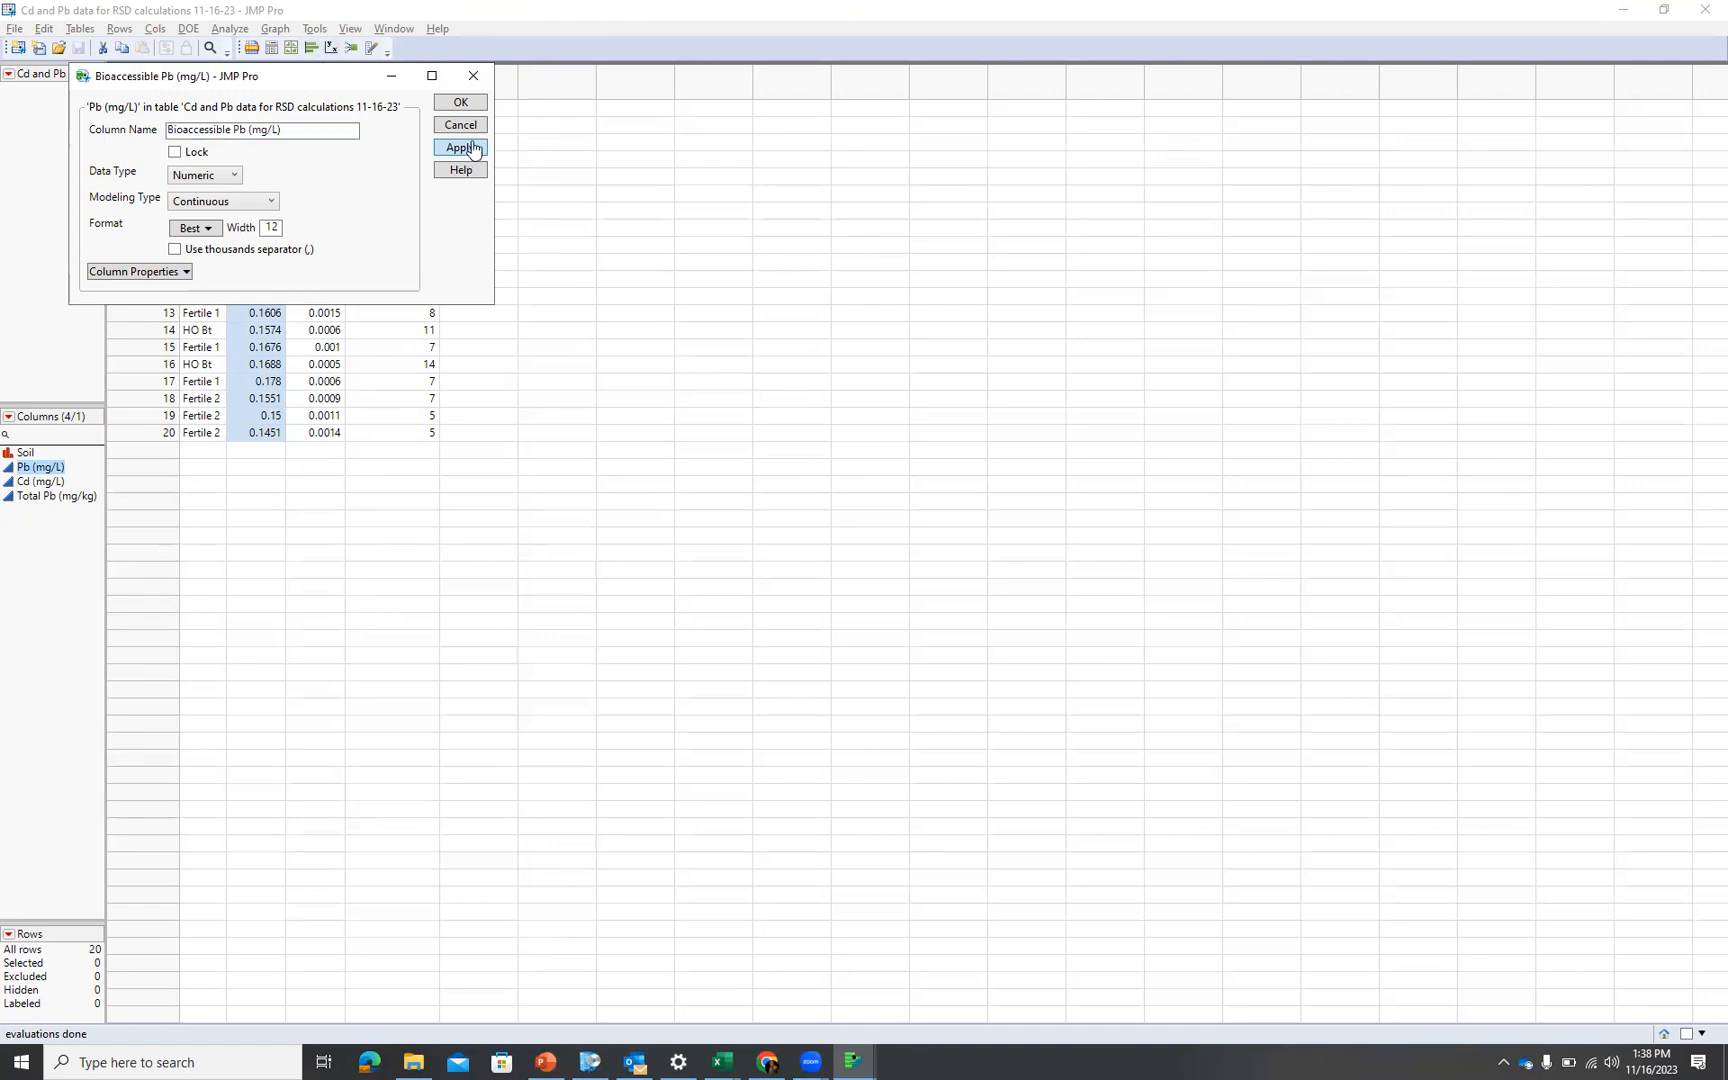
left_click(471, 104)
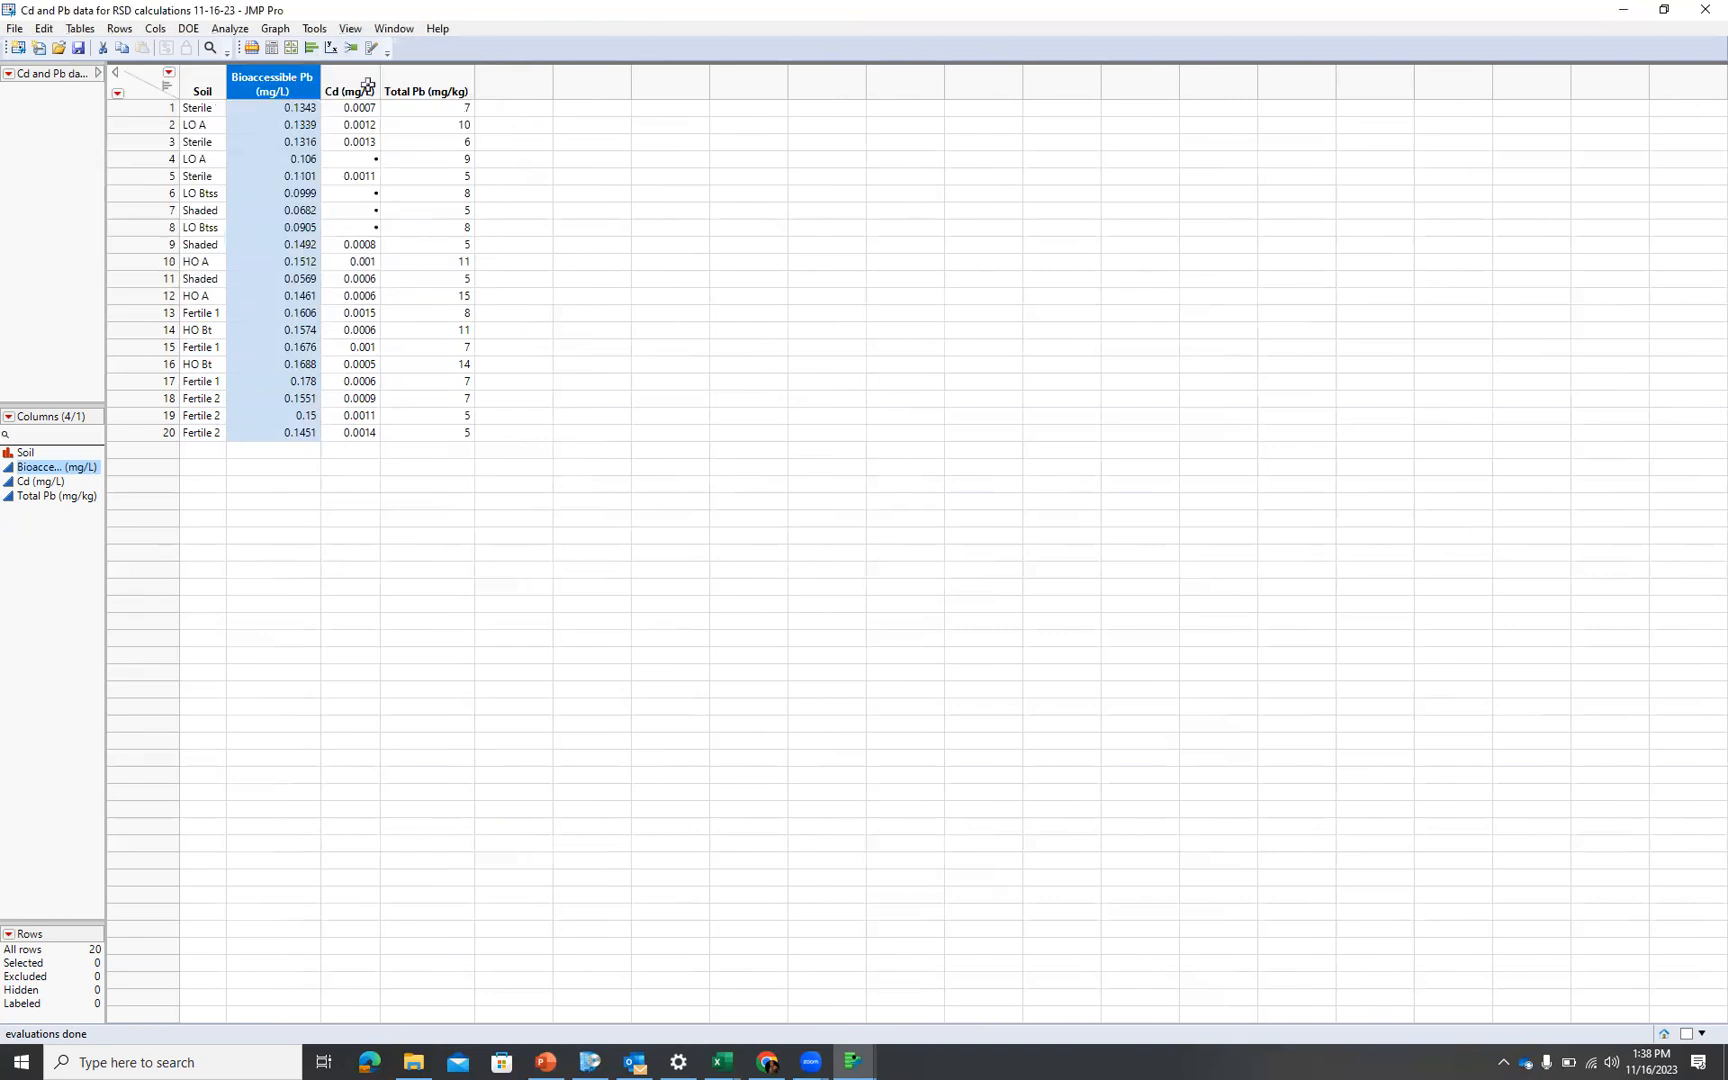
Rename the Cd (mg/L) column as Bioacccessible Cd (mg/L)
left_click(366, 89)
double_click(366, 89)
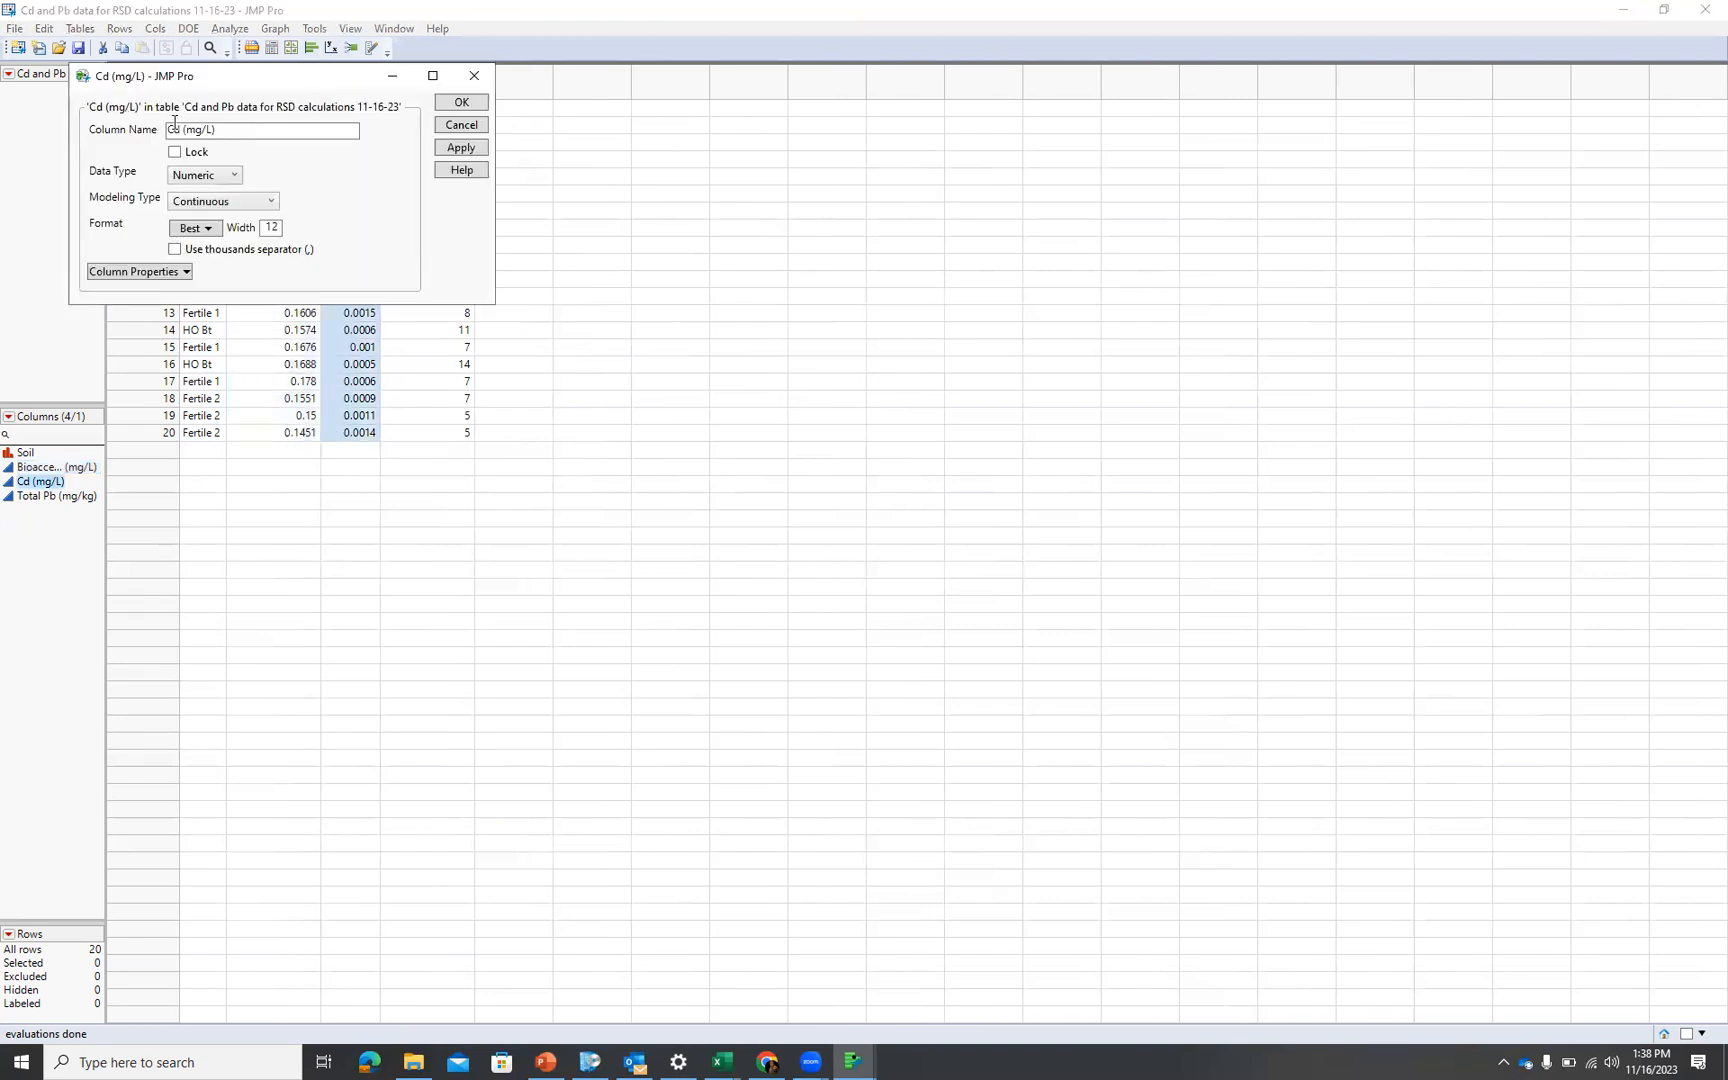
left_click(172, 128)
left_click(169, 129)
type("Bioaccces")
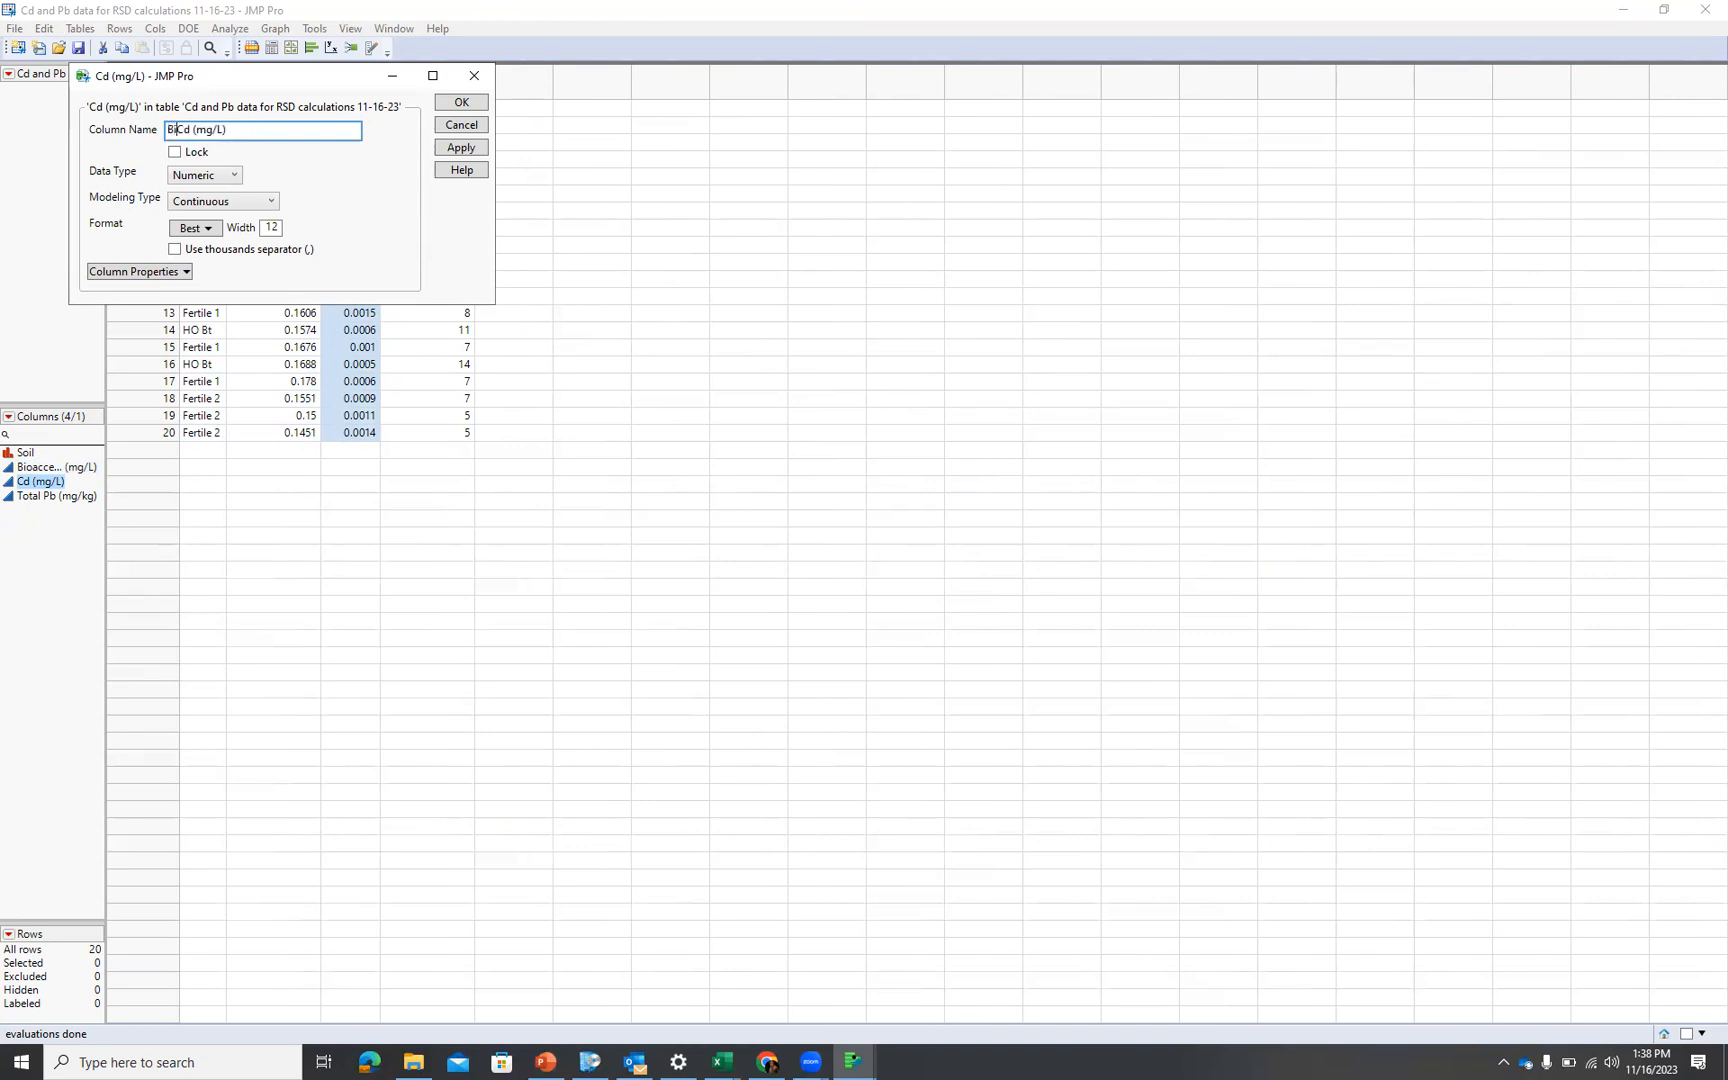
type("sible")
left_click(462, 103)
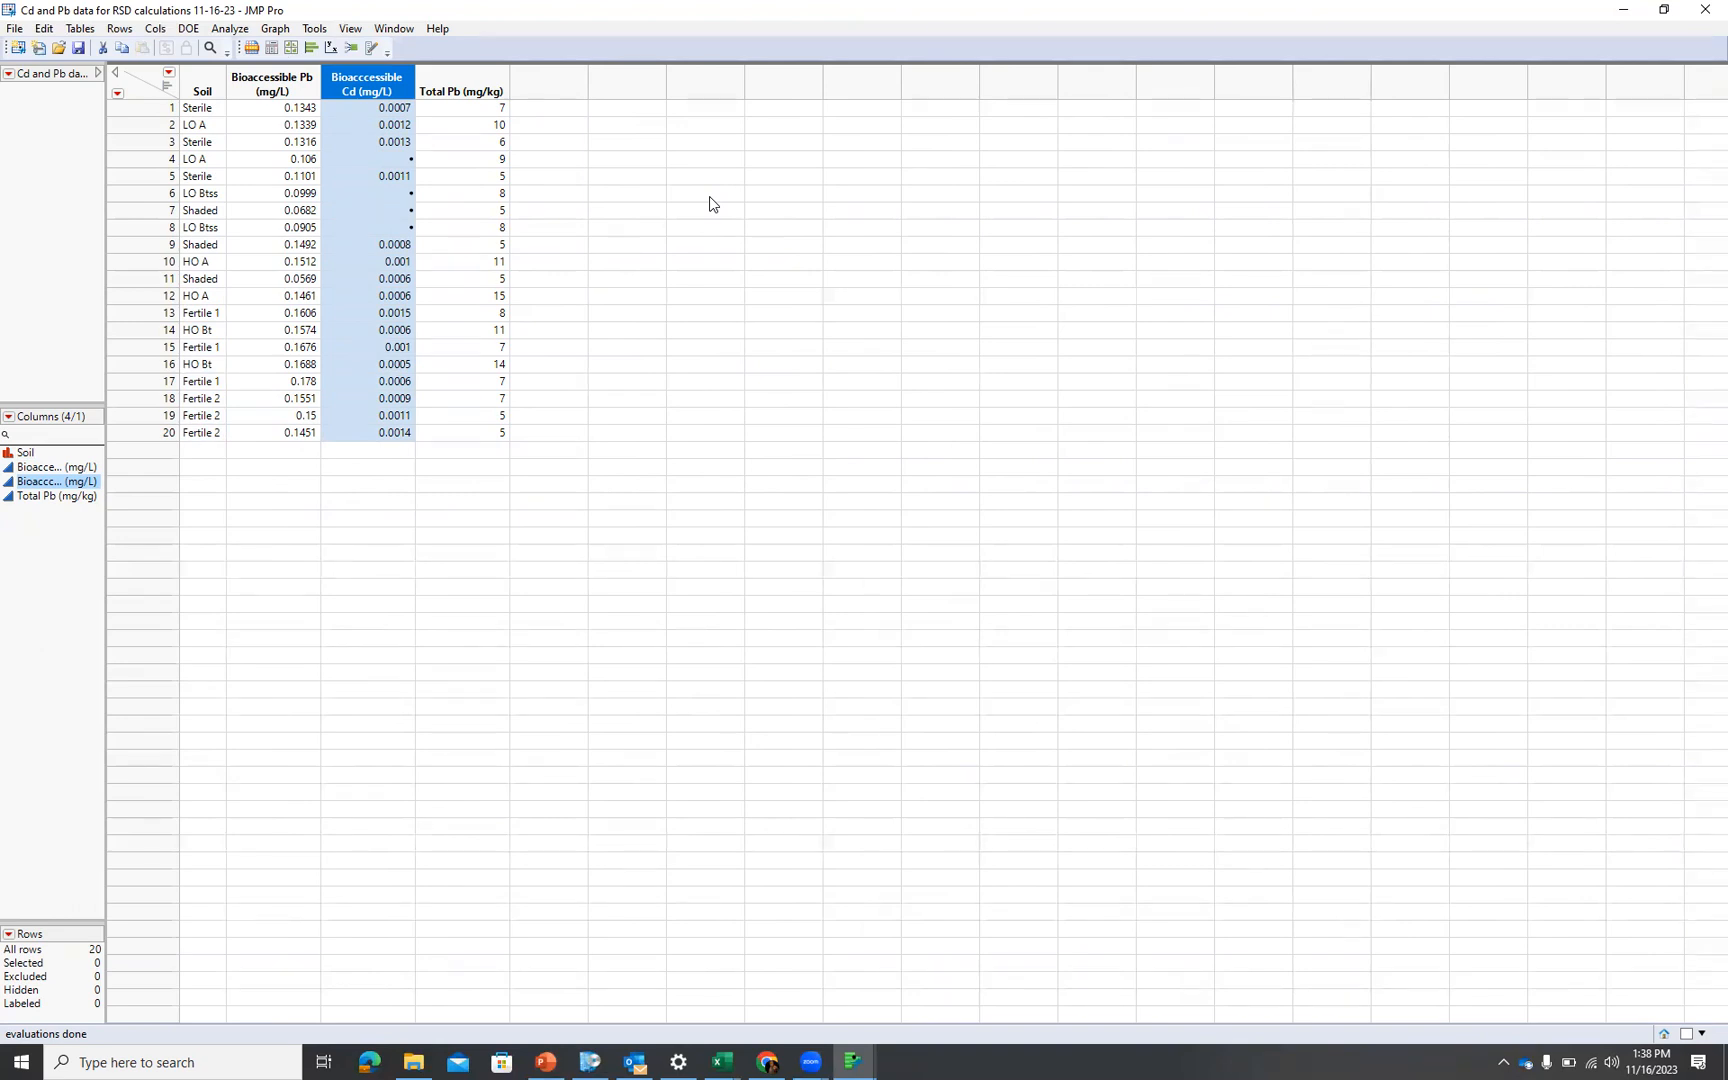
Start a Tabulate report on the data table with Soil as the row grouping
left_click(244, 32)
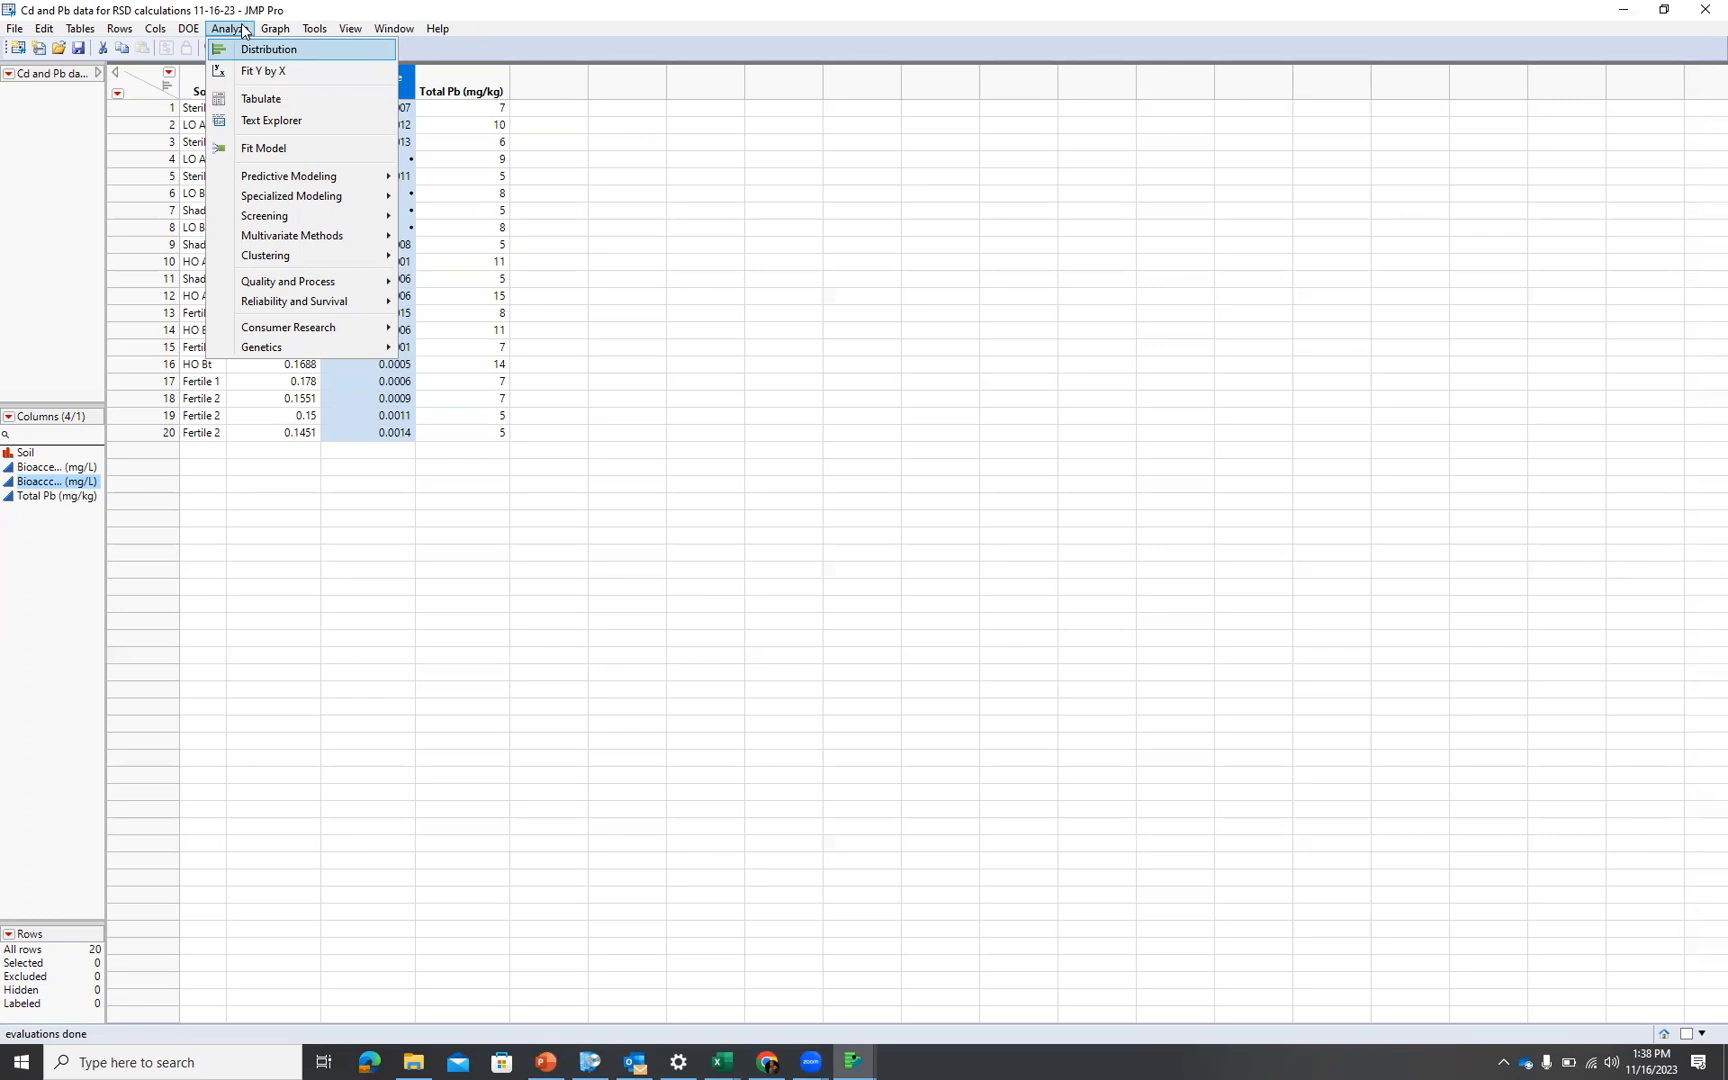
left_click(256, 100)
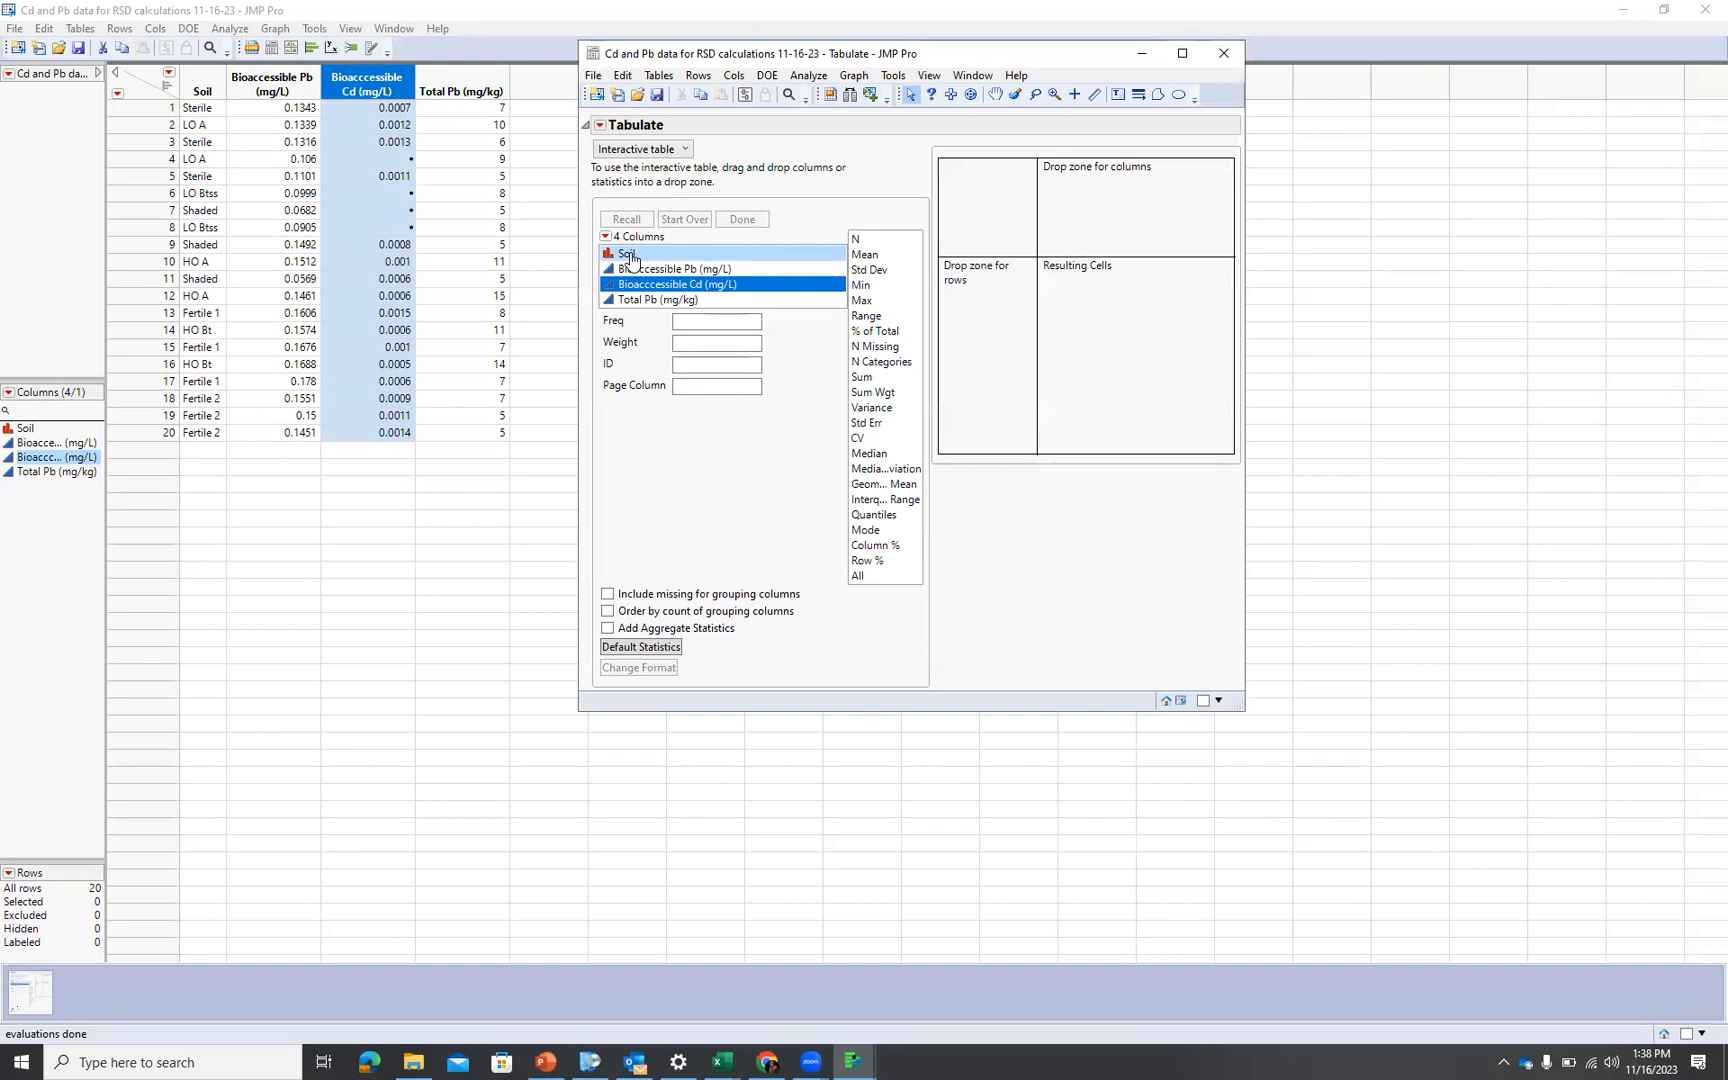
left_click_drag(631, 260, 980, 312)
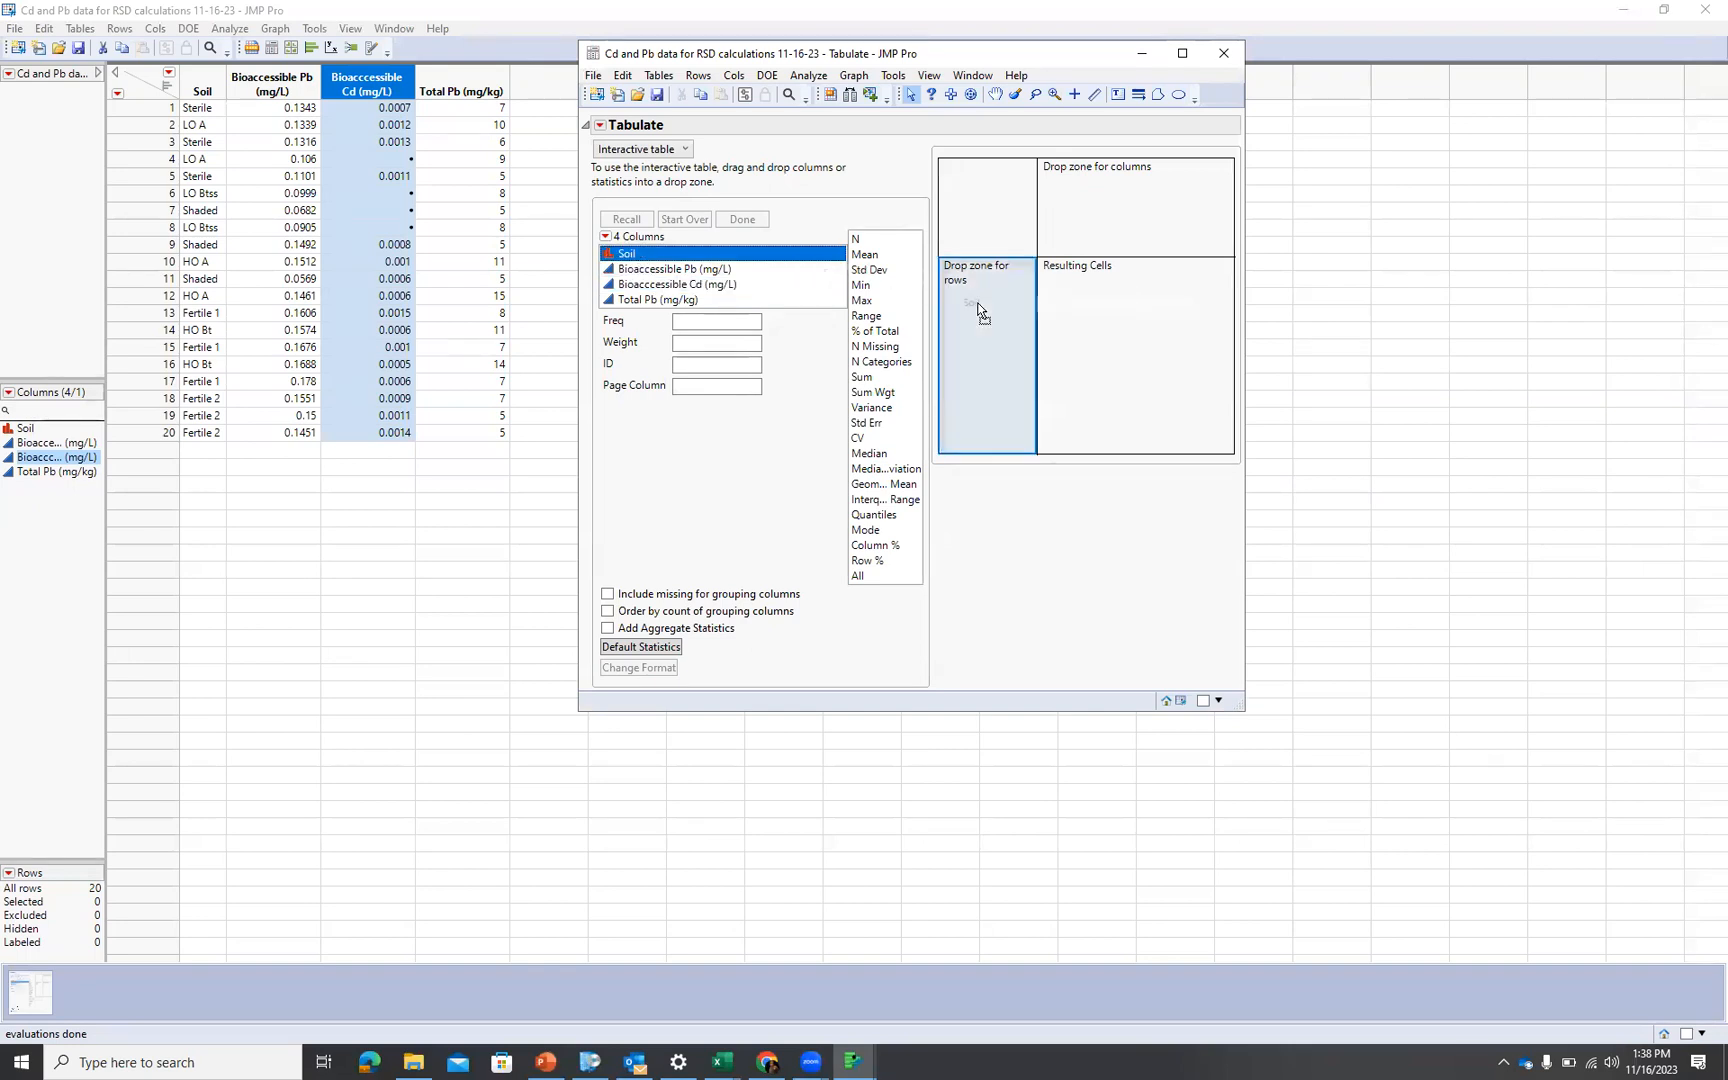
left_click_drag(977, 302, 979, 302)
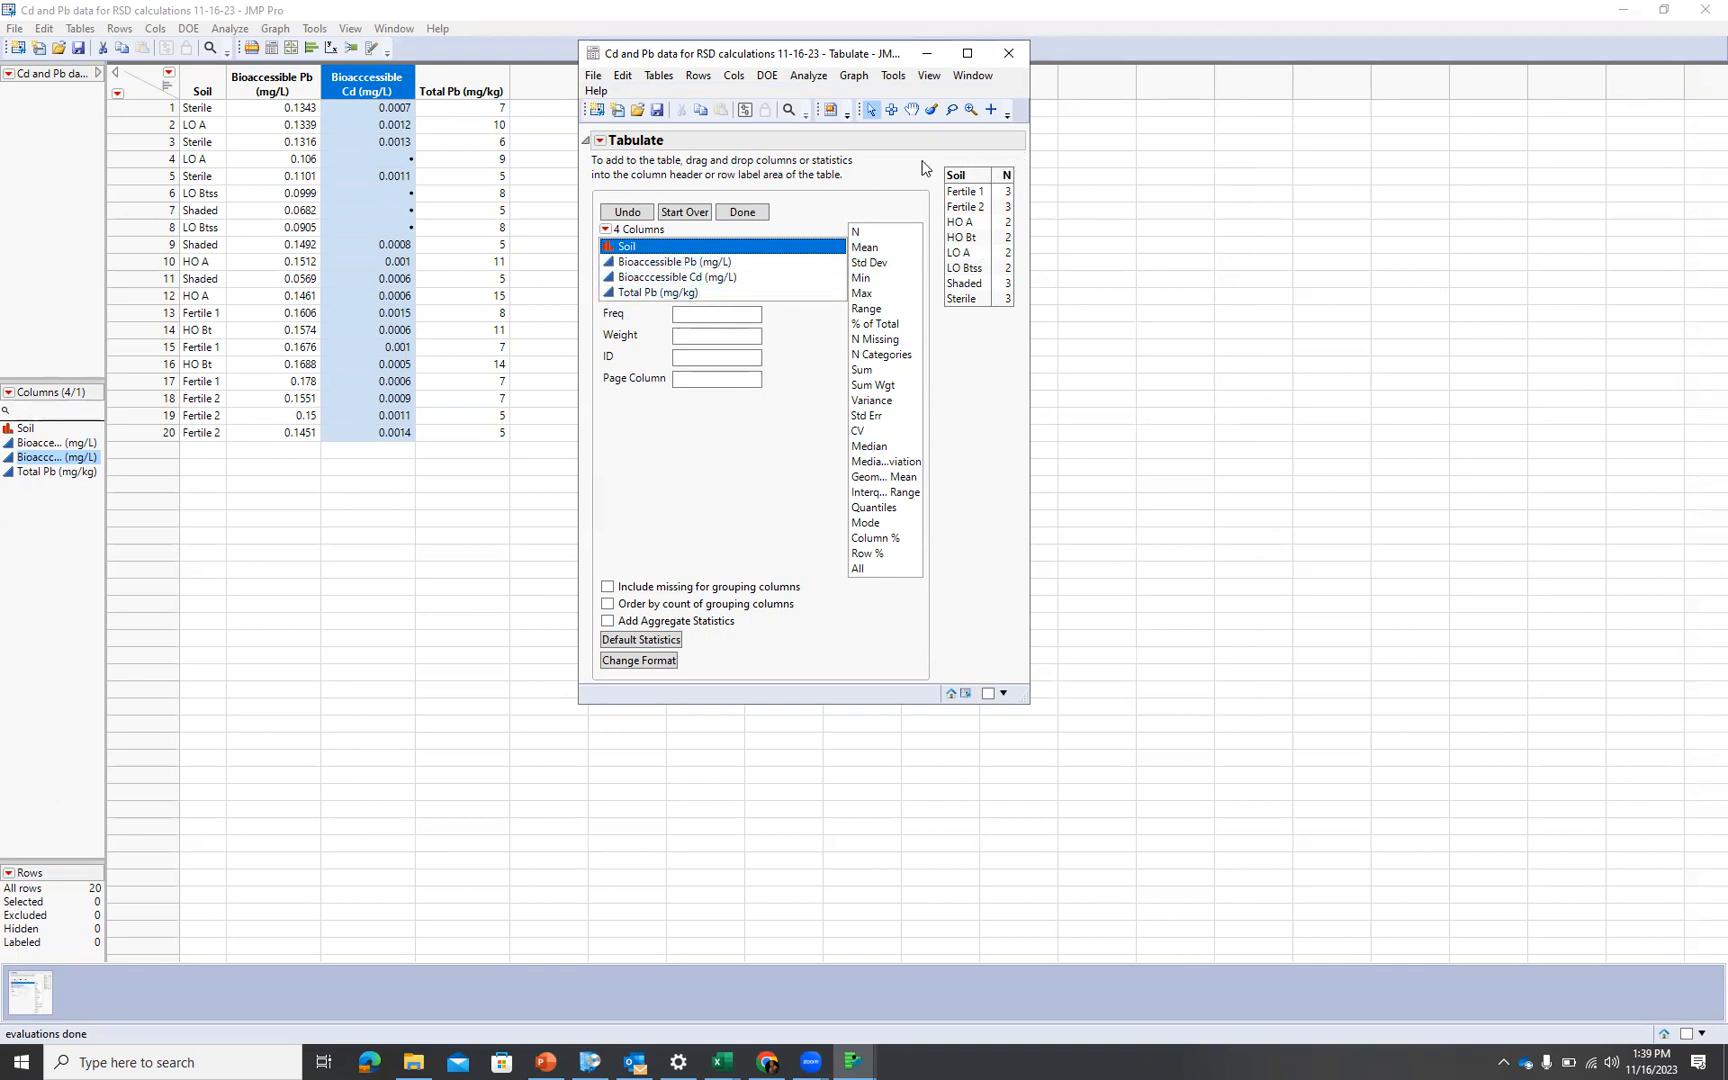
Add bioaccessible Pb, bioaccessible Cd and Total Pb as columns of the tabulation, each summarized by Mean and CV
left_click_drag(675, 268, 1006, 176)
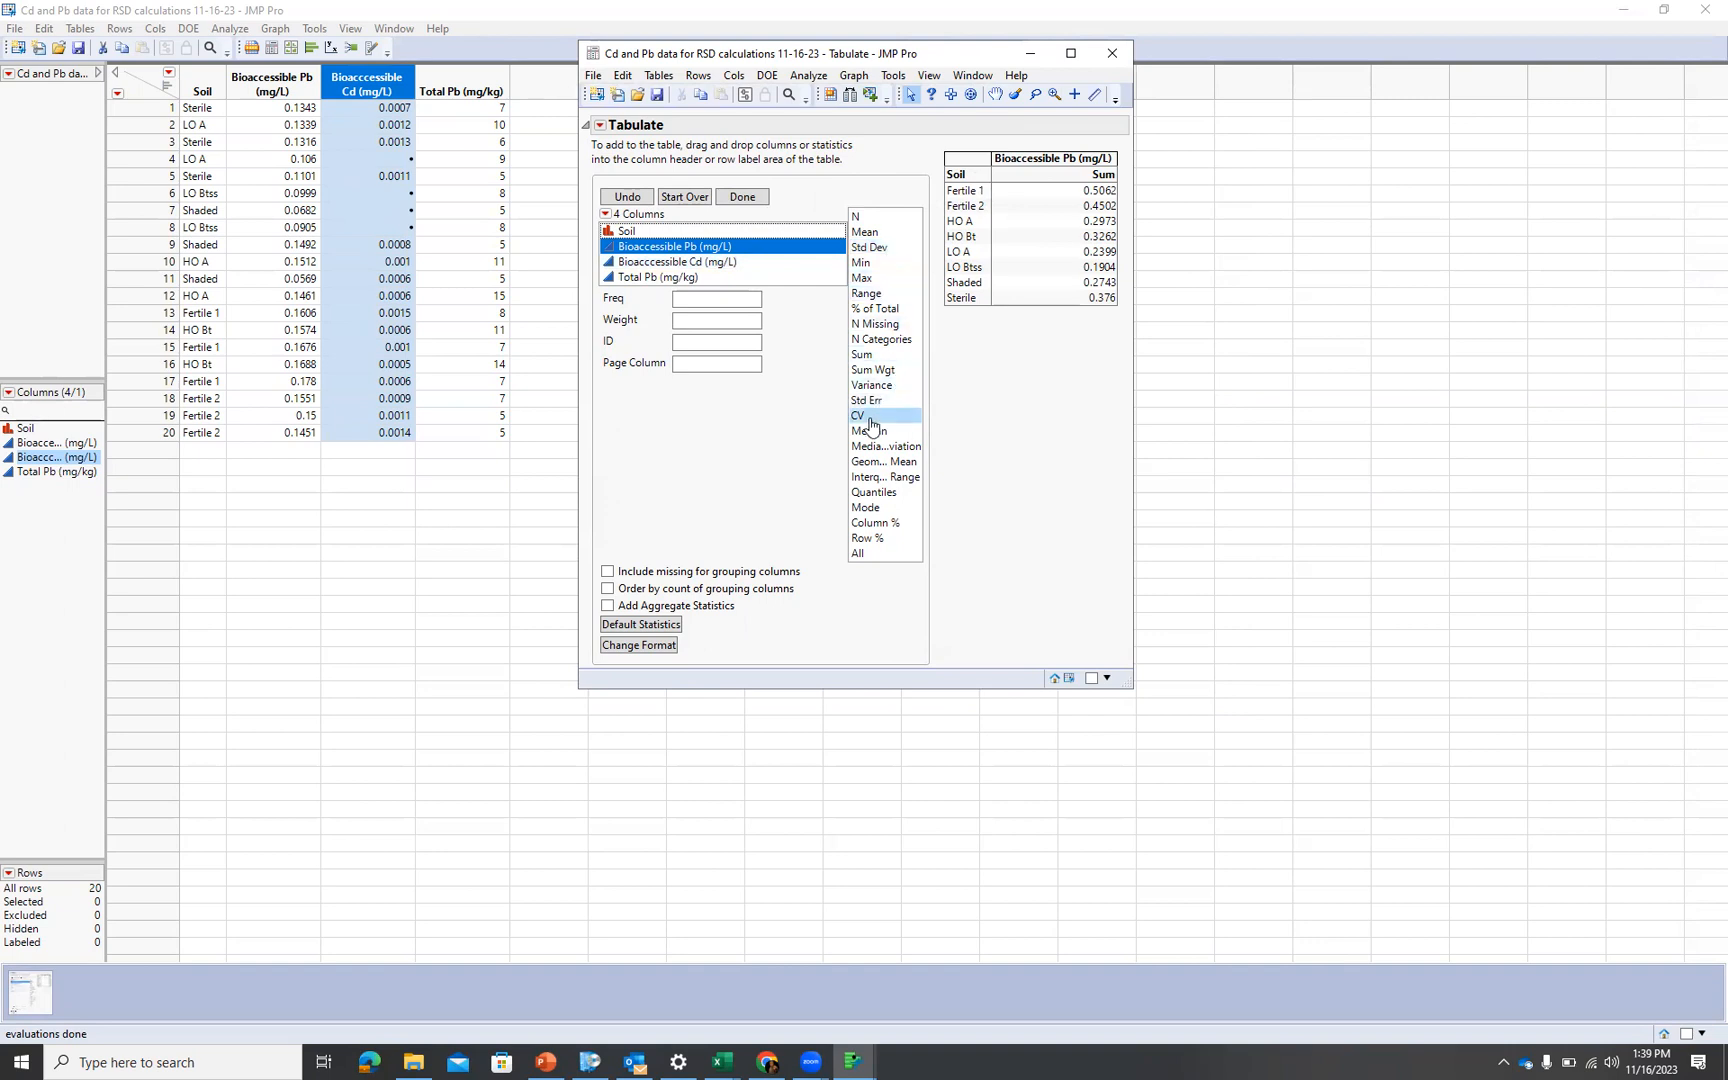
left_click_drag(870, 422, 1076, 177)
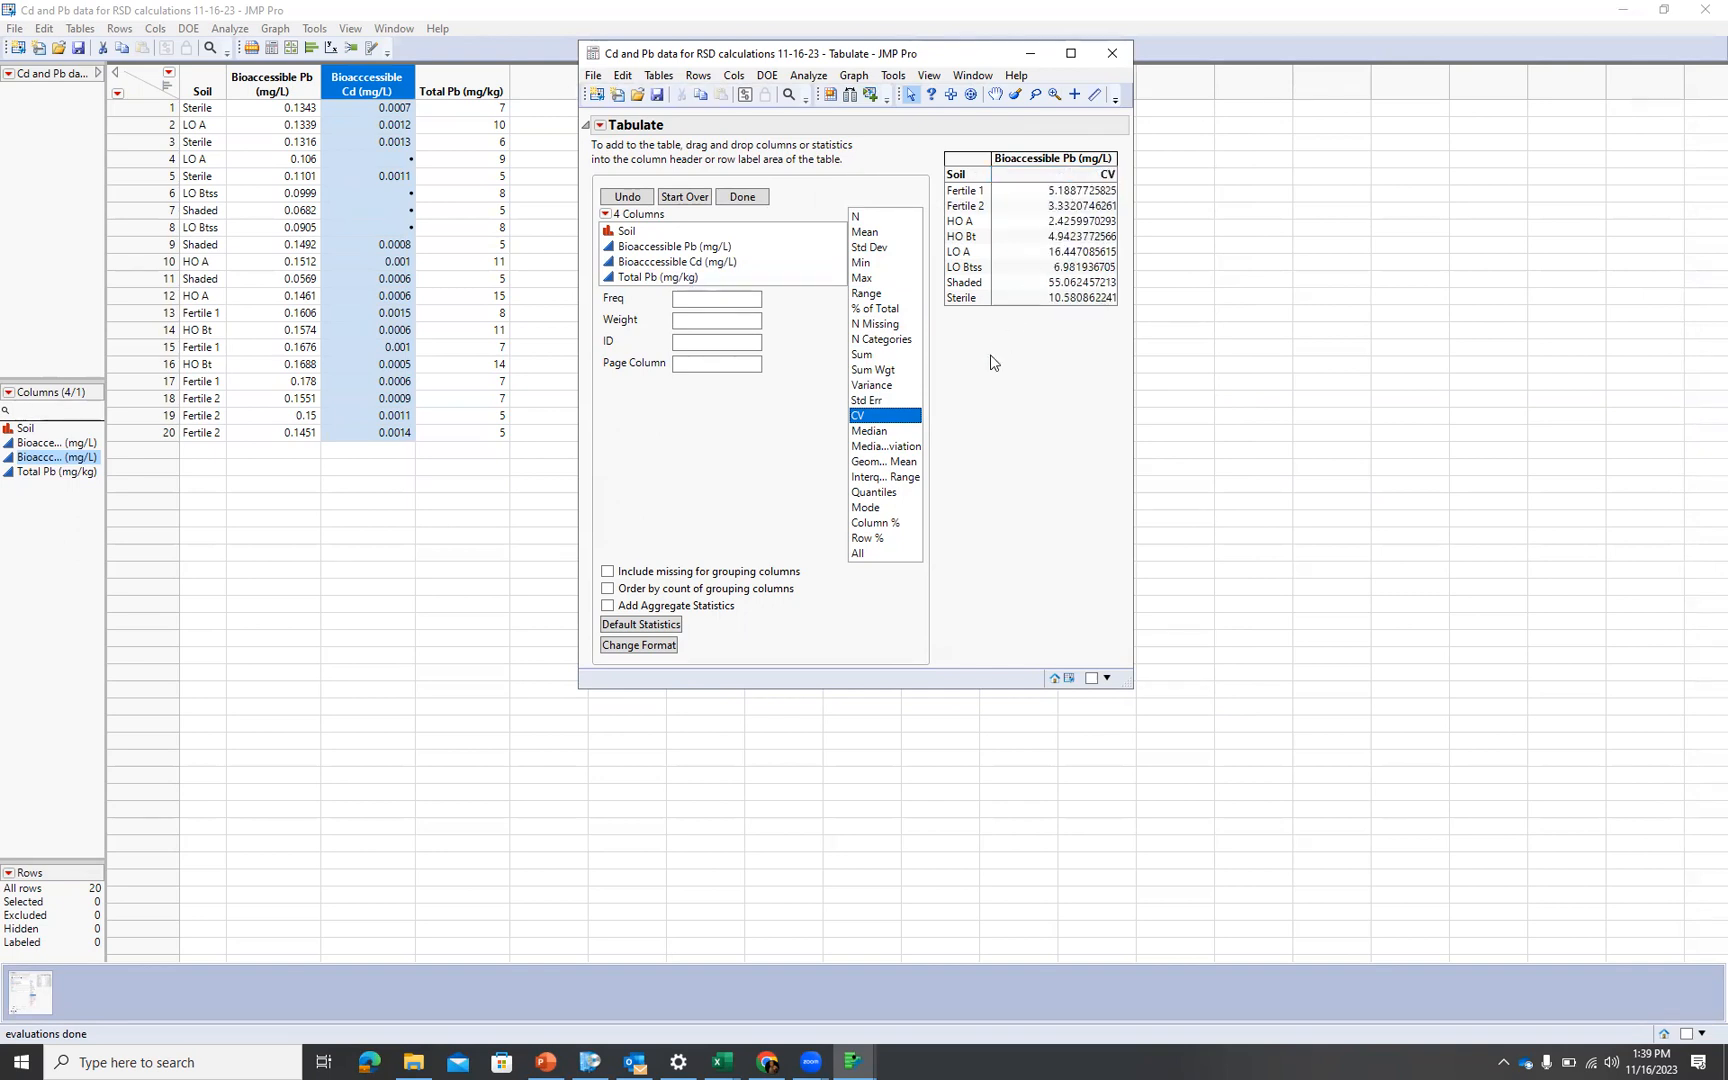
left_click(665, 264)
left_click_drag(1032, 219, 1140, 172)
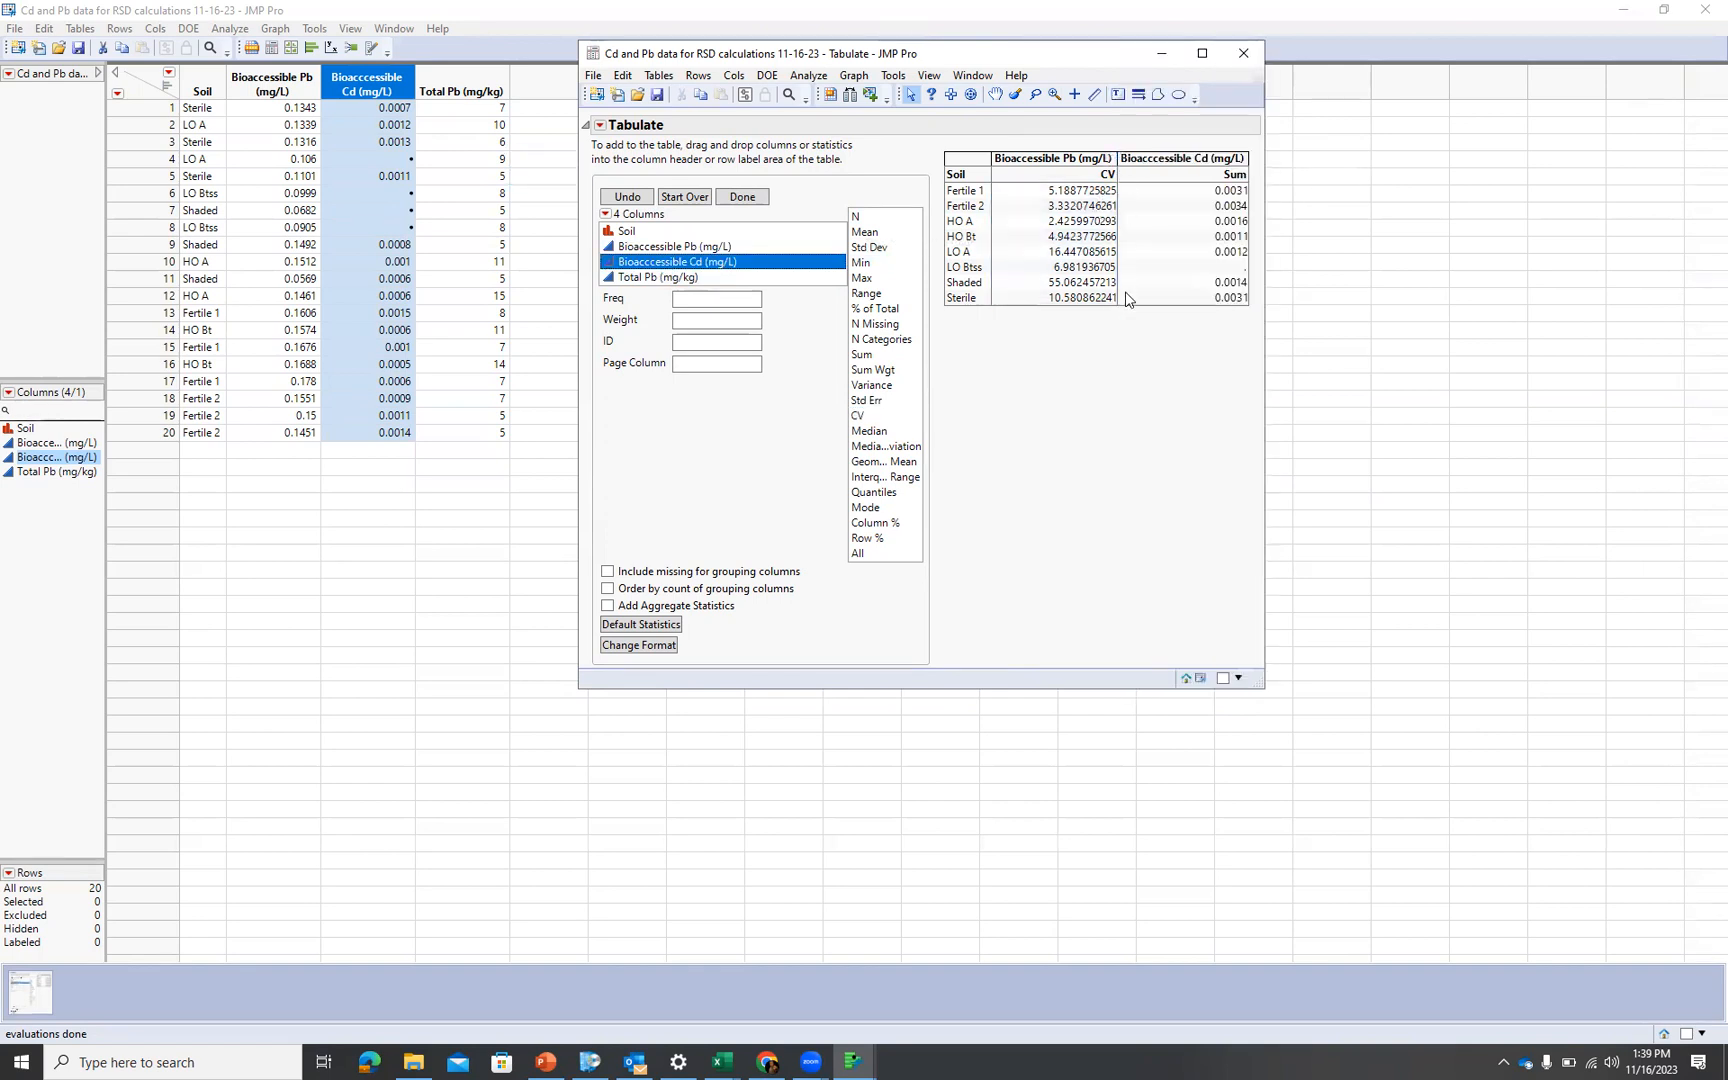
left_click(660, 279)
left_click_drag(658, 288, 1250, 165)
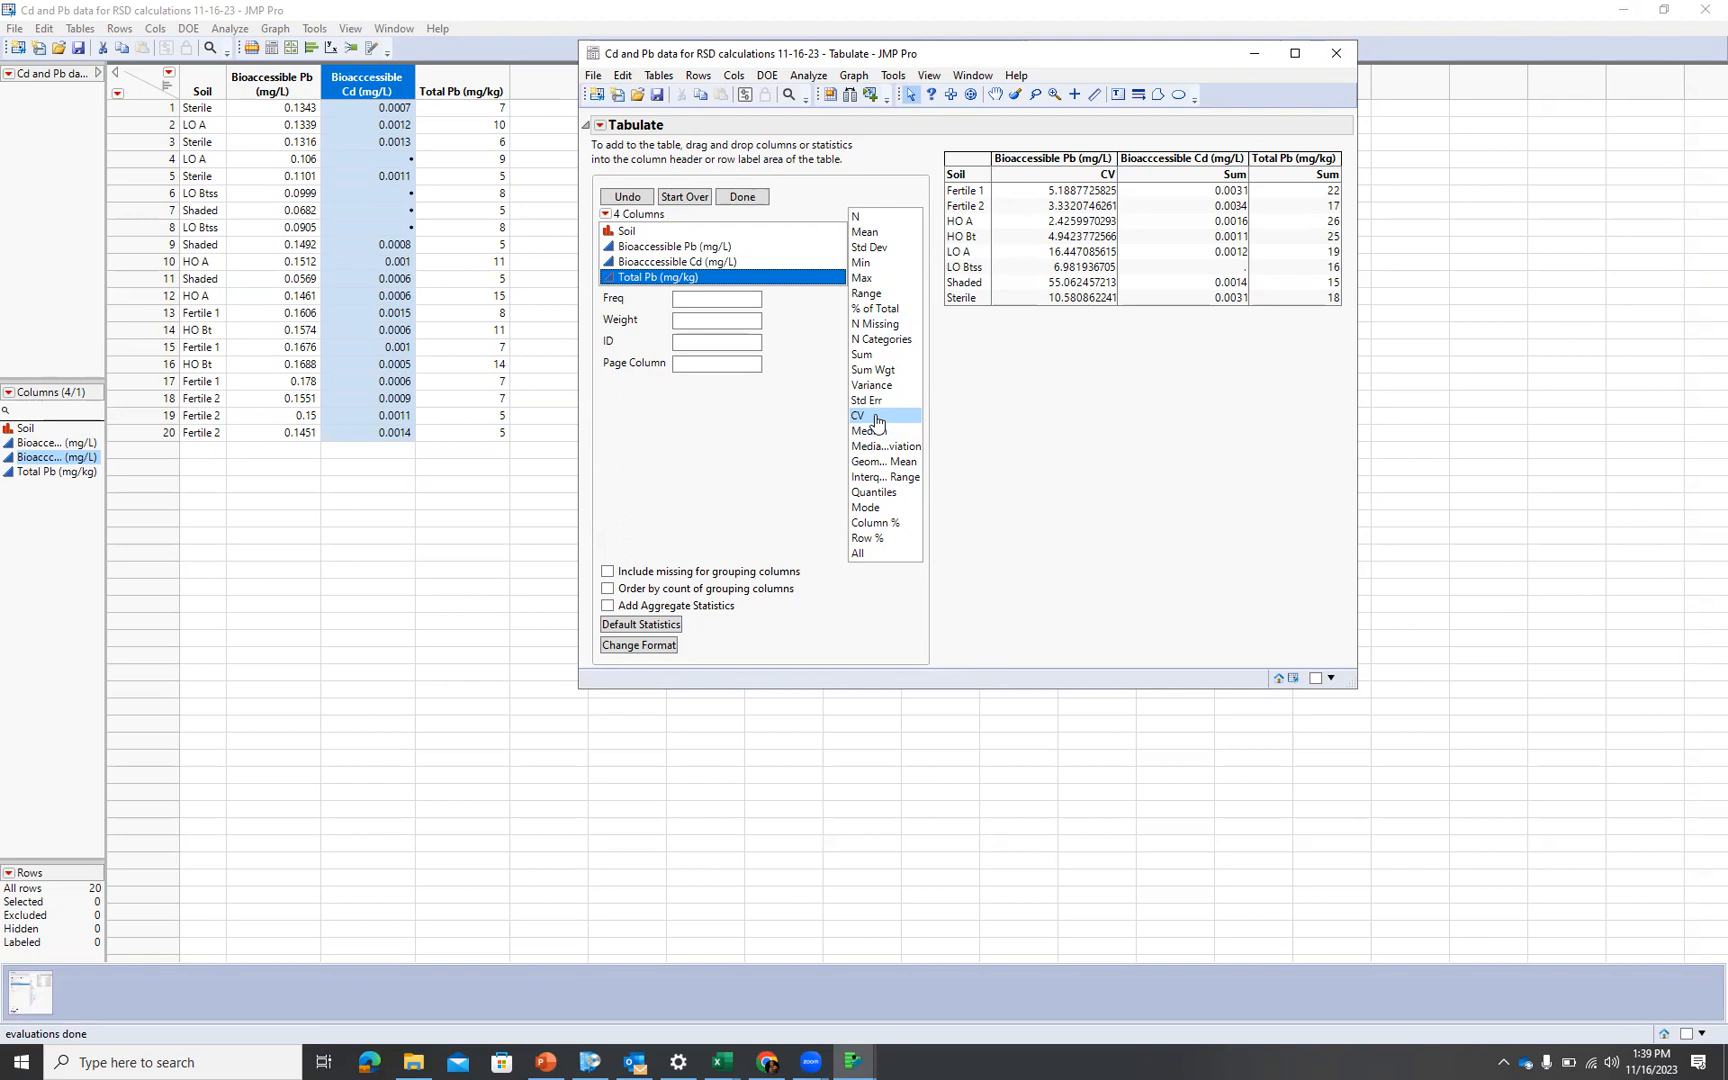
left_click_drag(877, 420, 1206, 181)
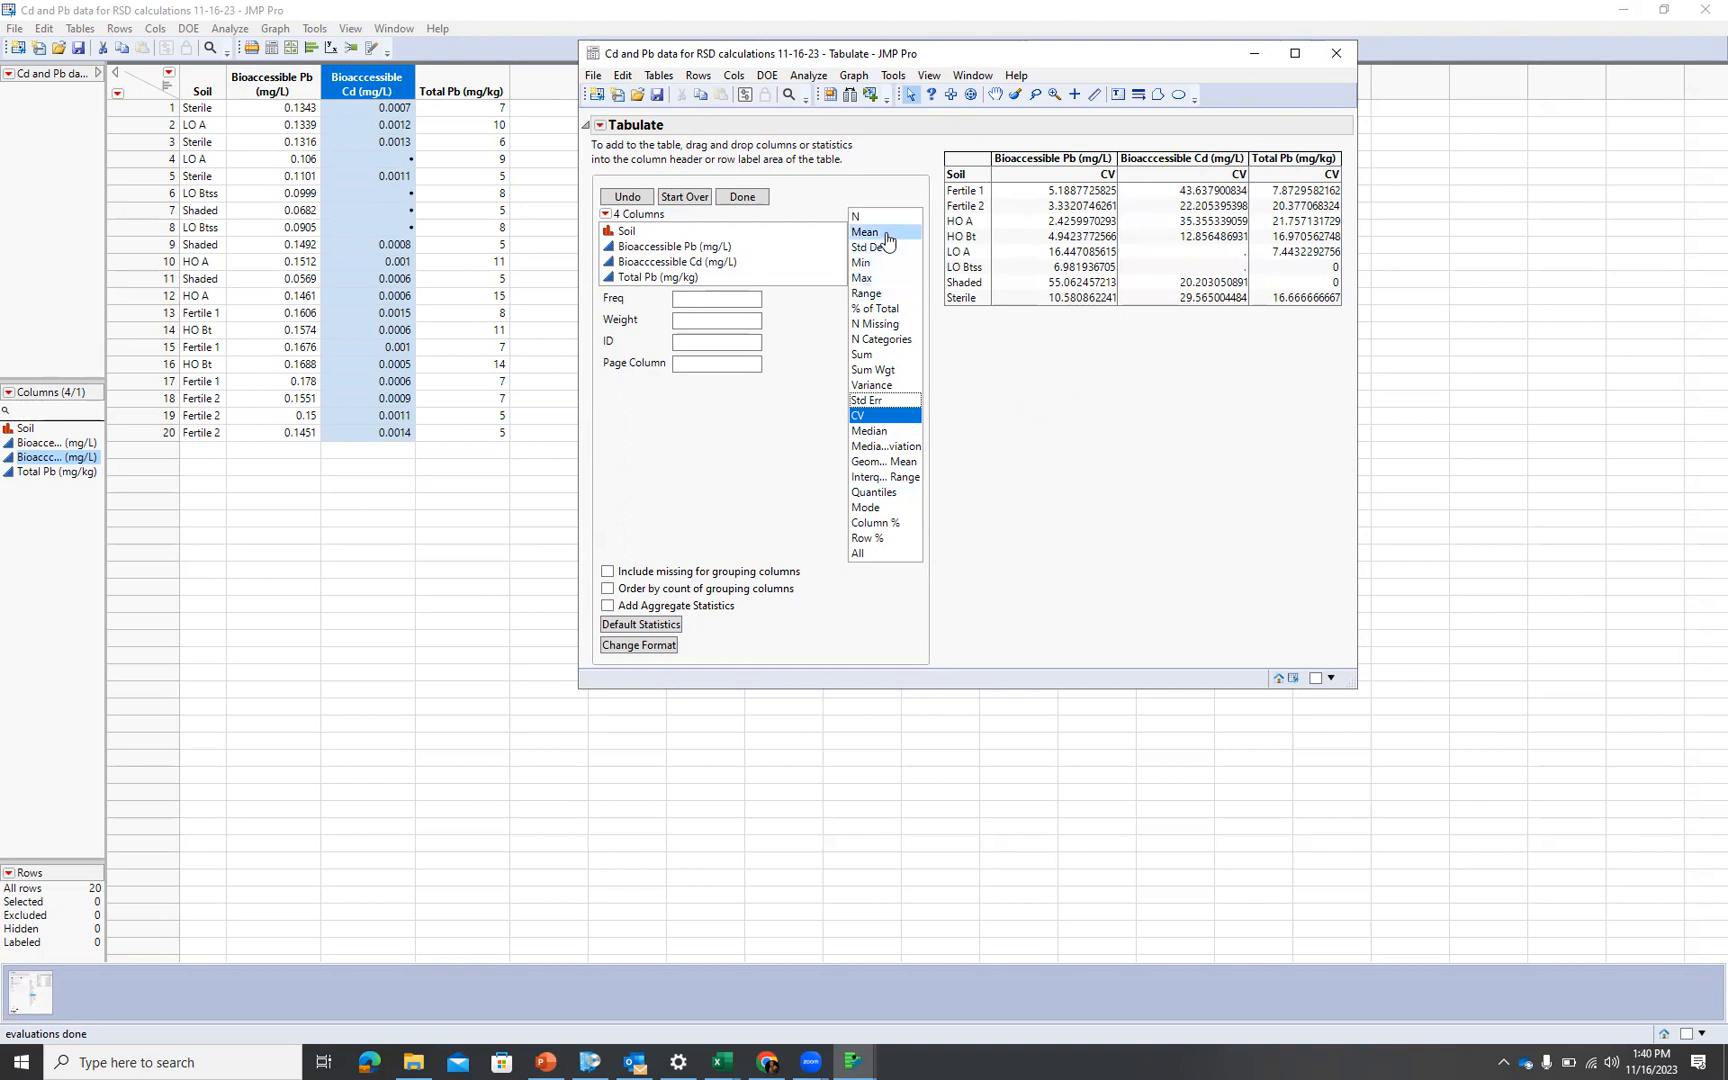
left_click_drag(879, 241, 1122, 179)
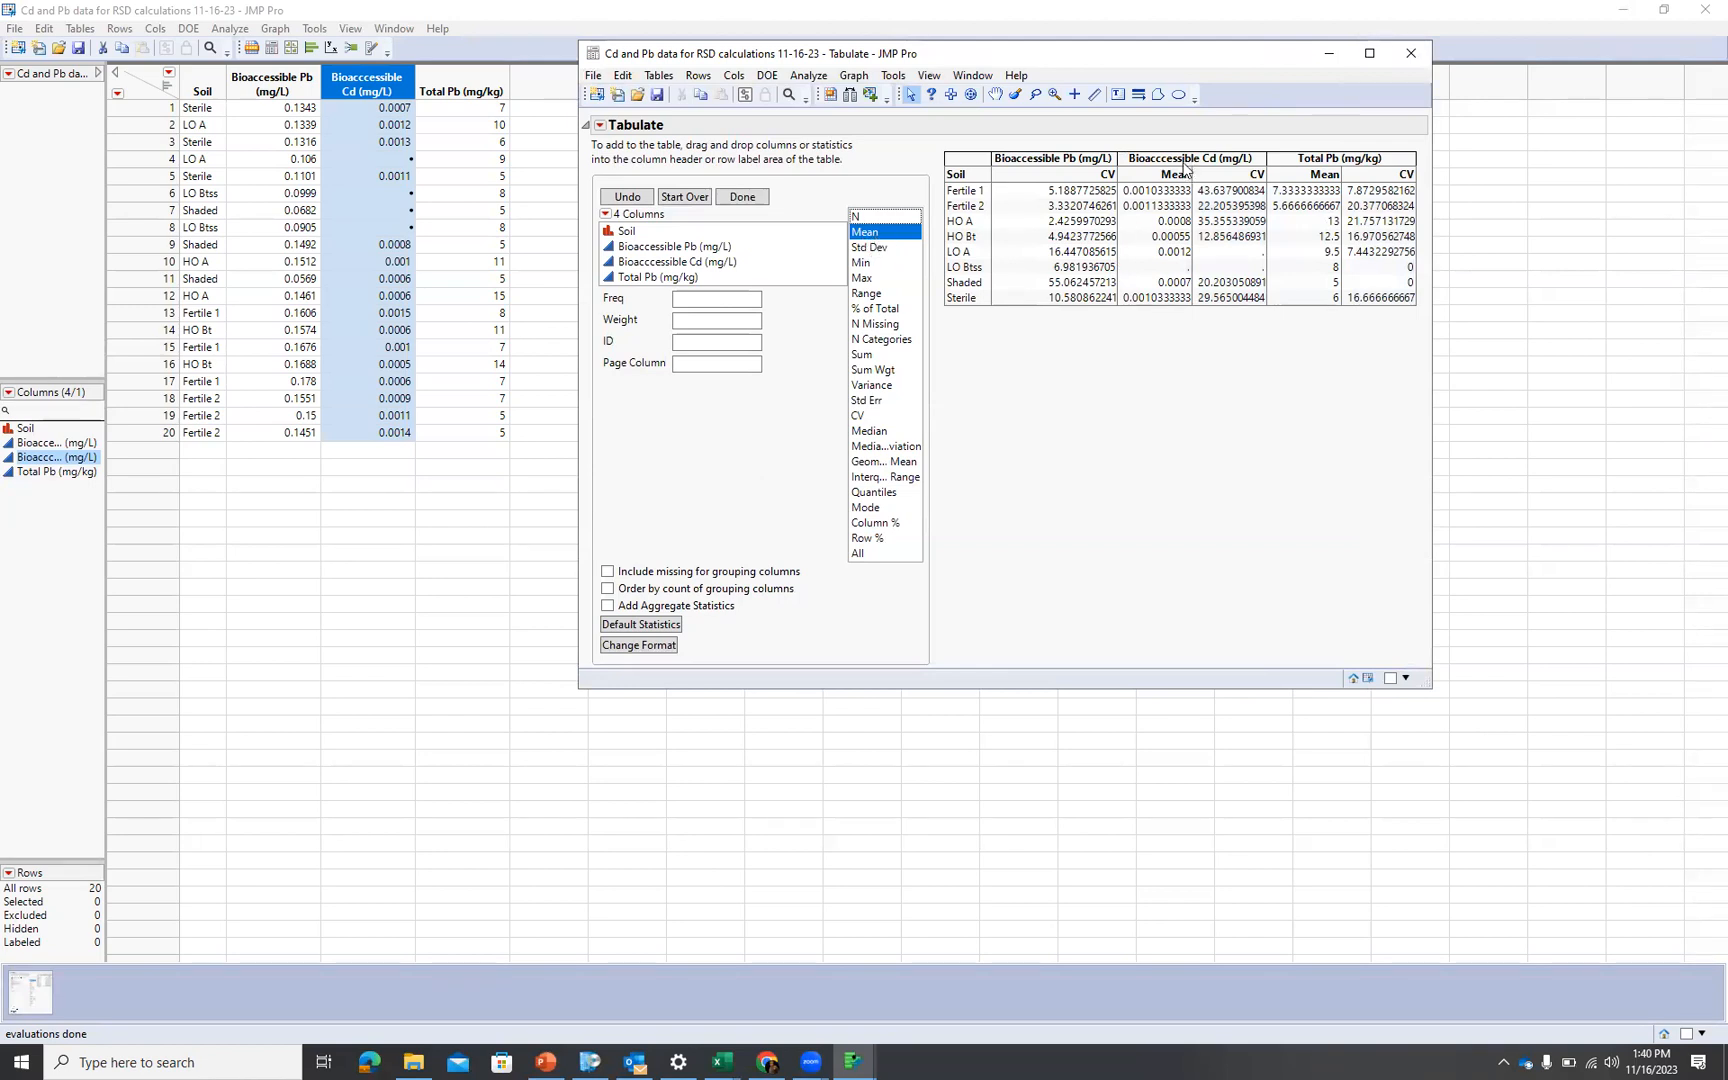
left_click_drag(881, 249, 998, 184)
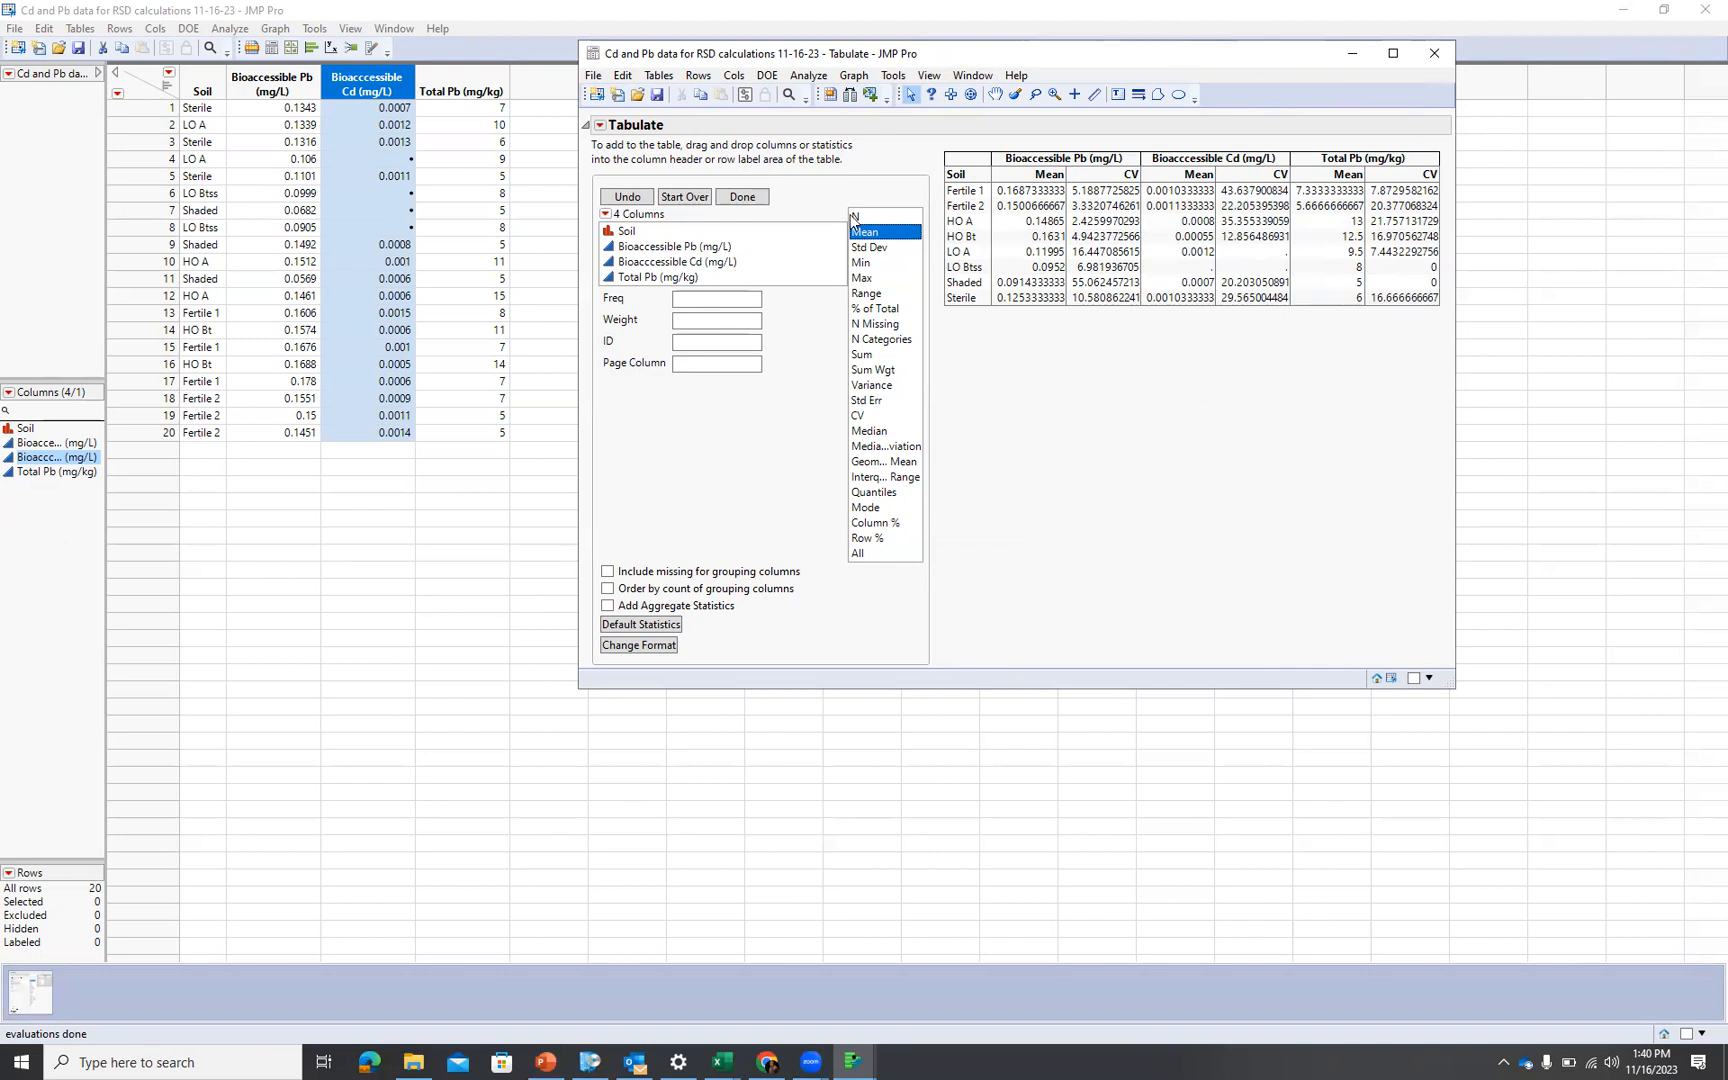
Save the tabulation's script to the data table under the name Tabulate
left_click(600, 126)
mouse_move(679, 392)
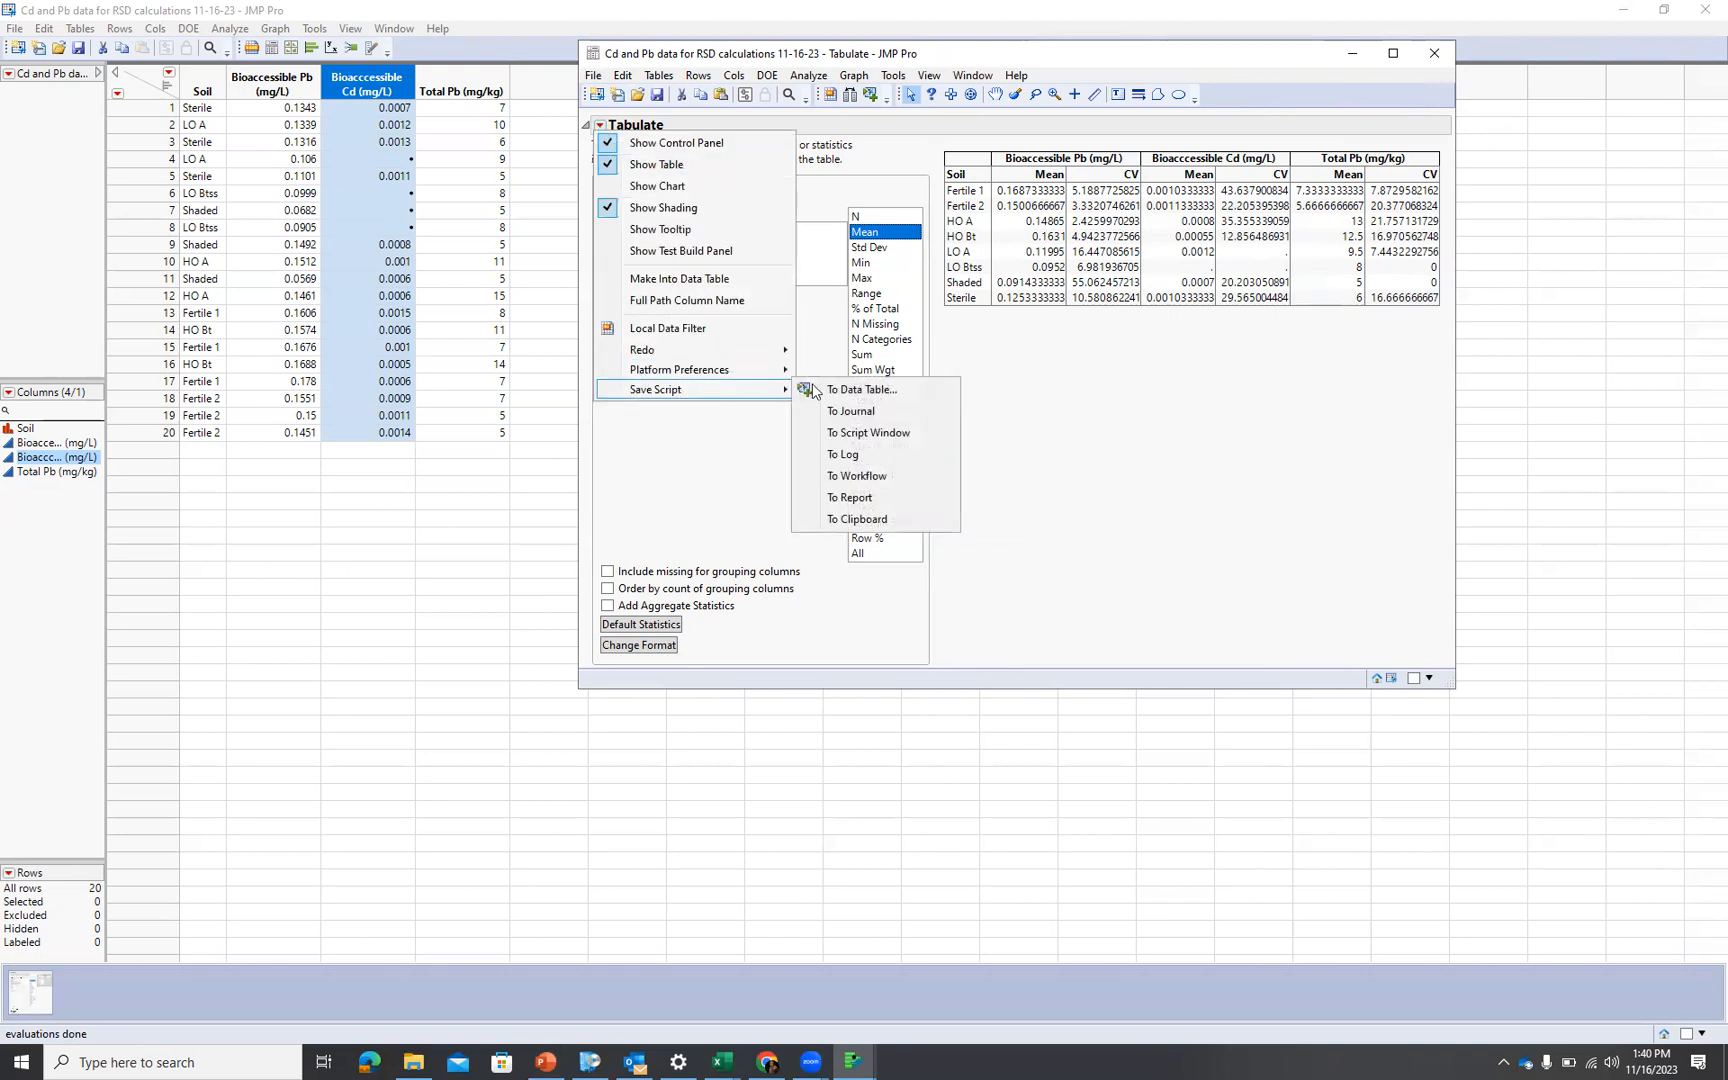
left_click(880, 396)
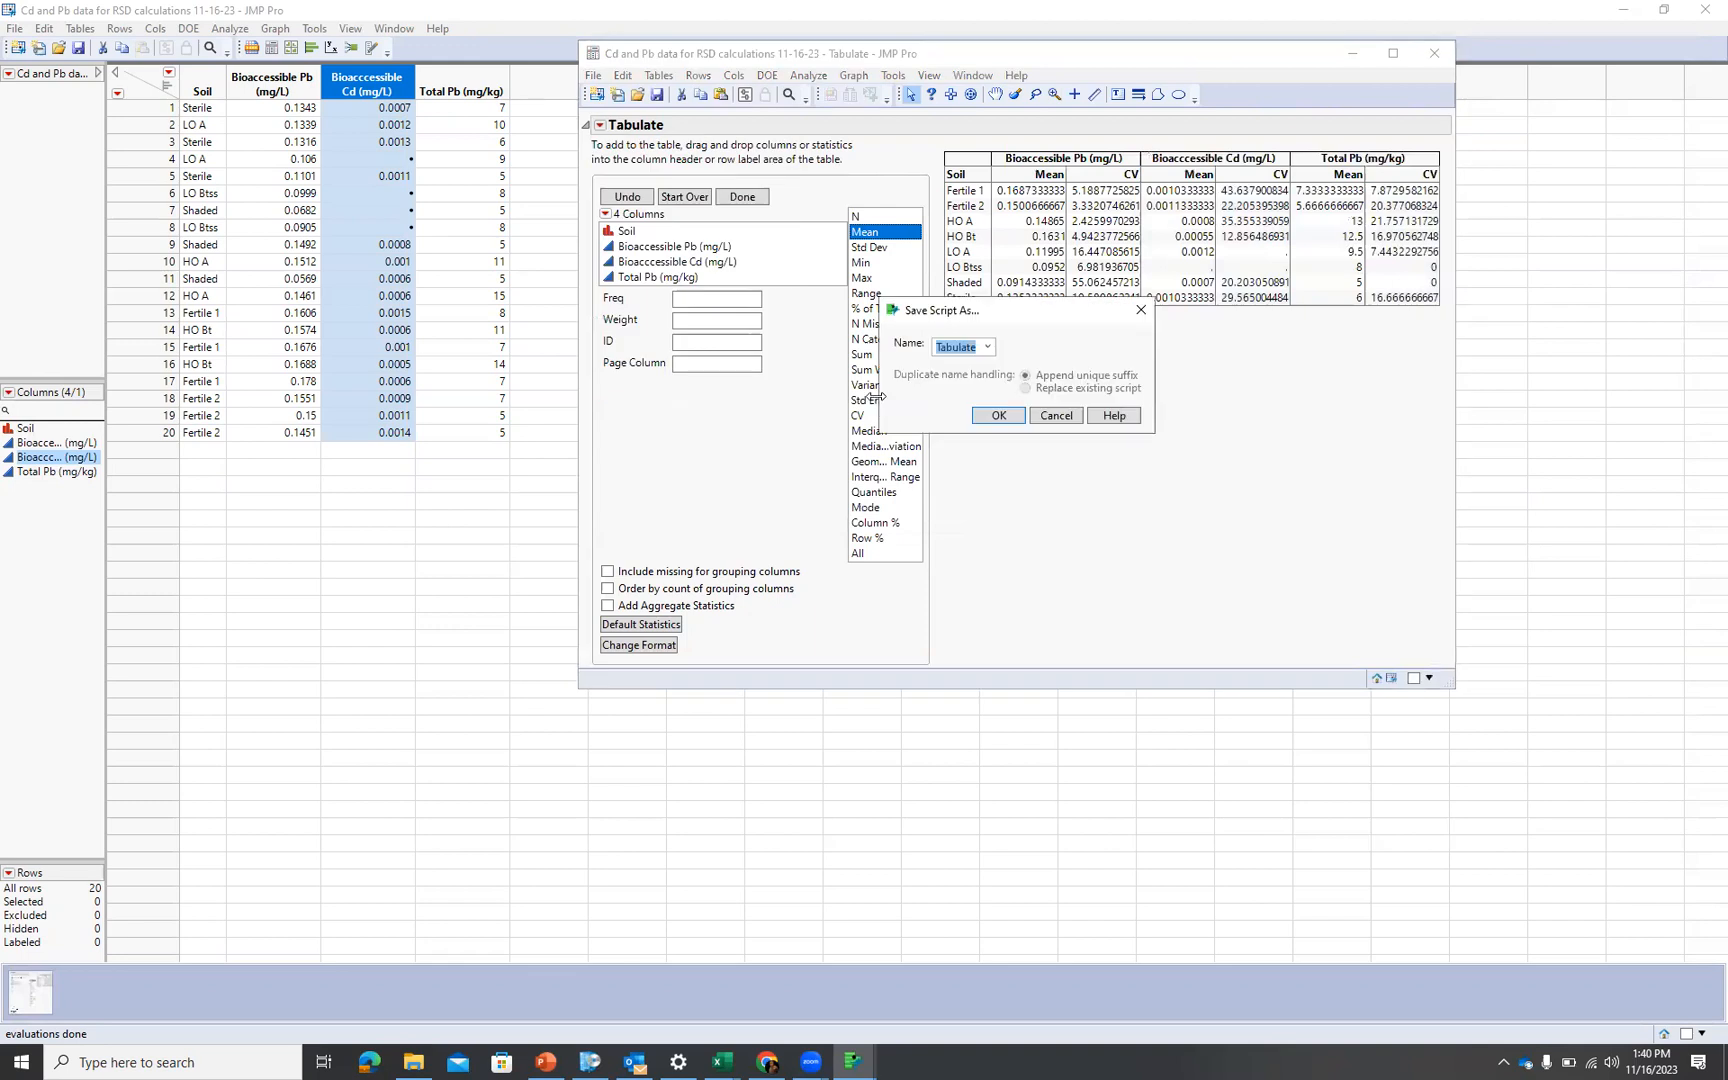
left_click(994, 416)
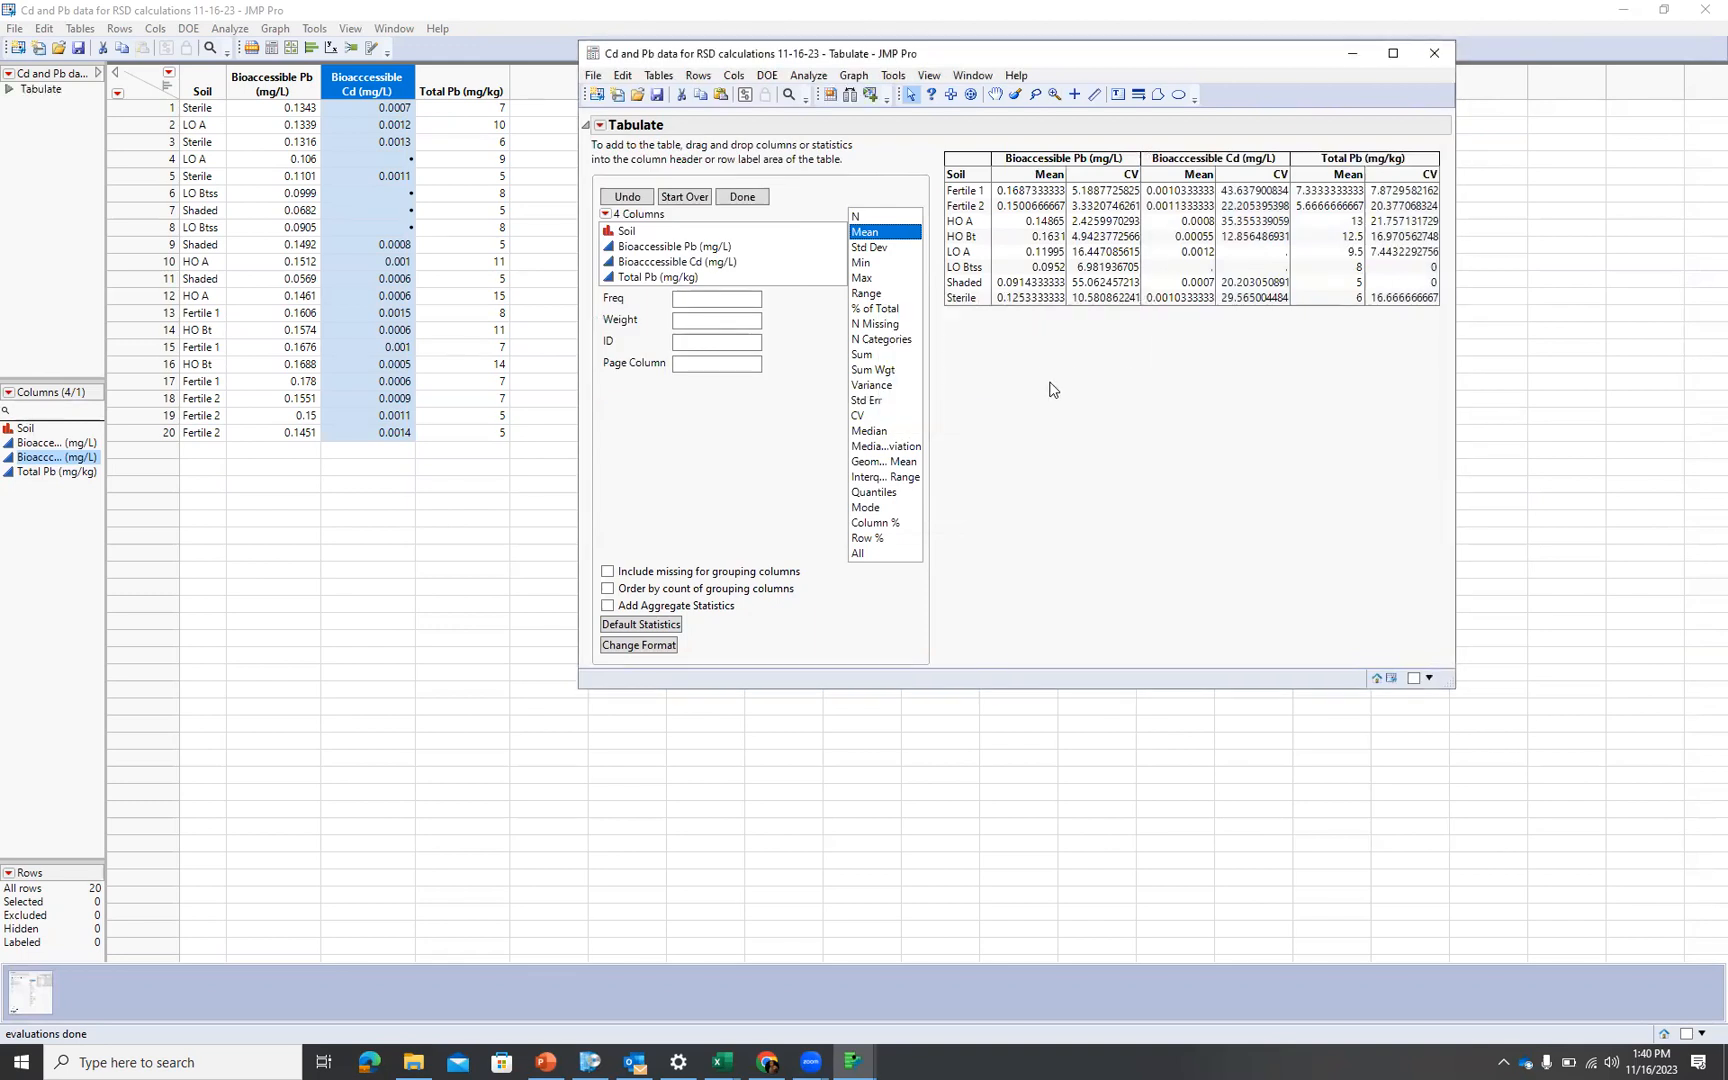
Make the tabulation into a new data table and reposition its window over the report
left_click(600, 128)
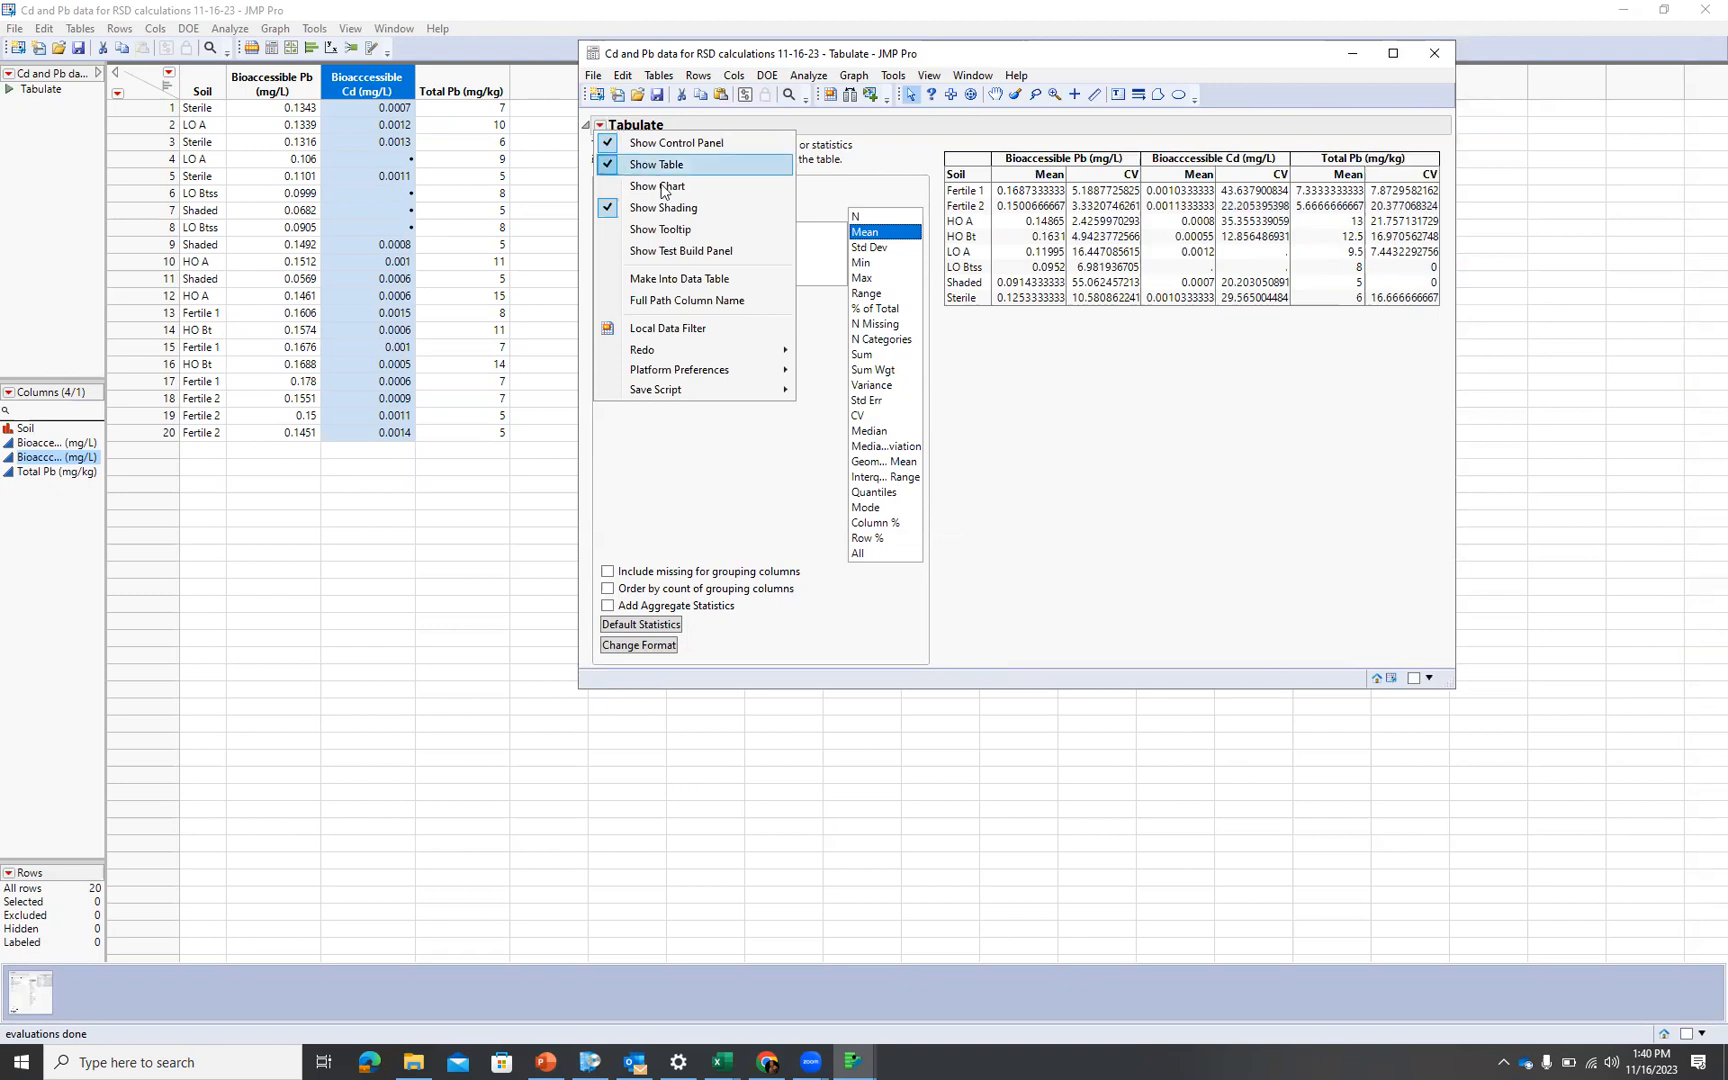
left_click(685, 289)
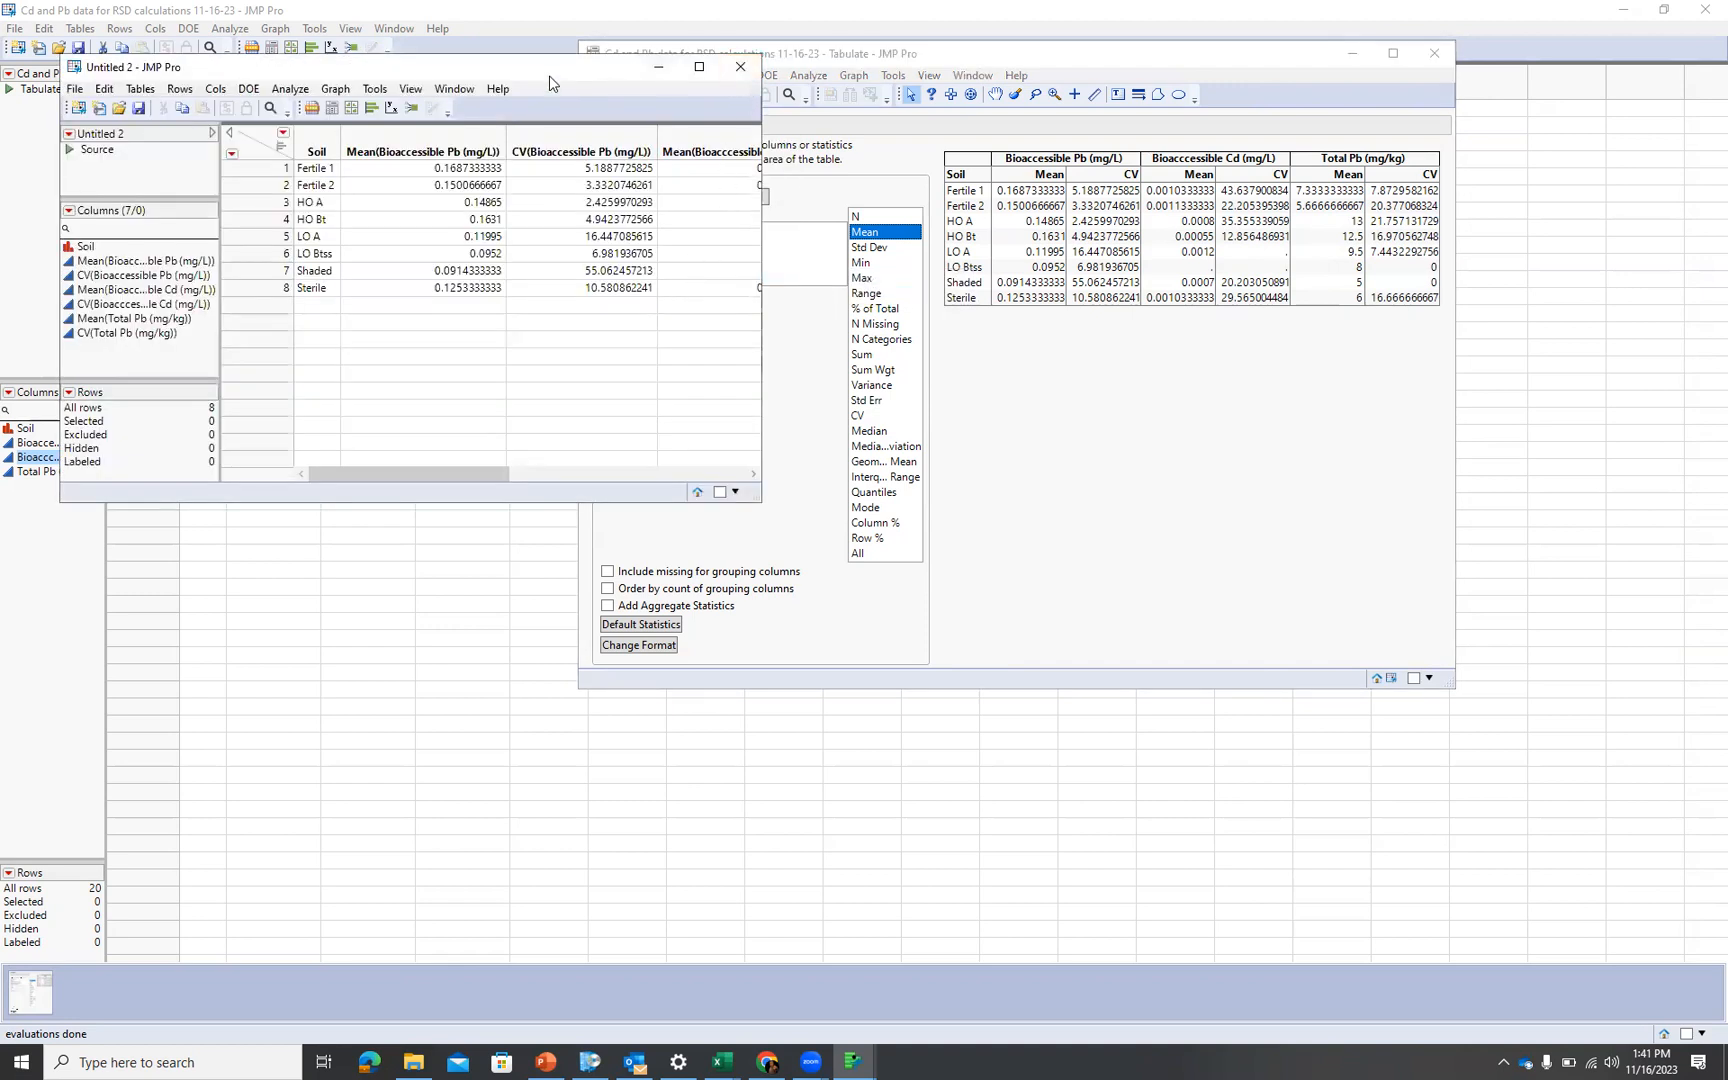
left_click_drag(583, 68, 1057, 127)
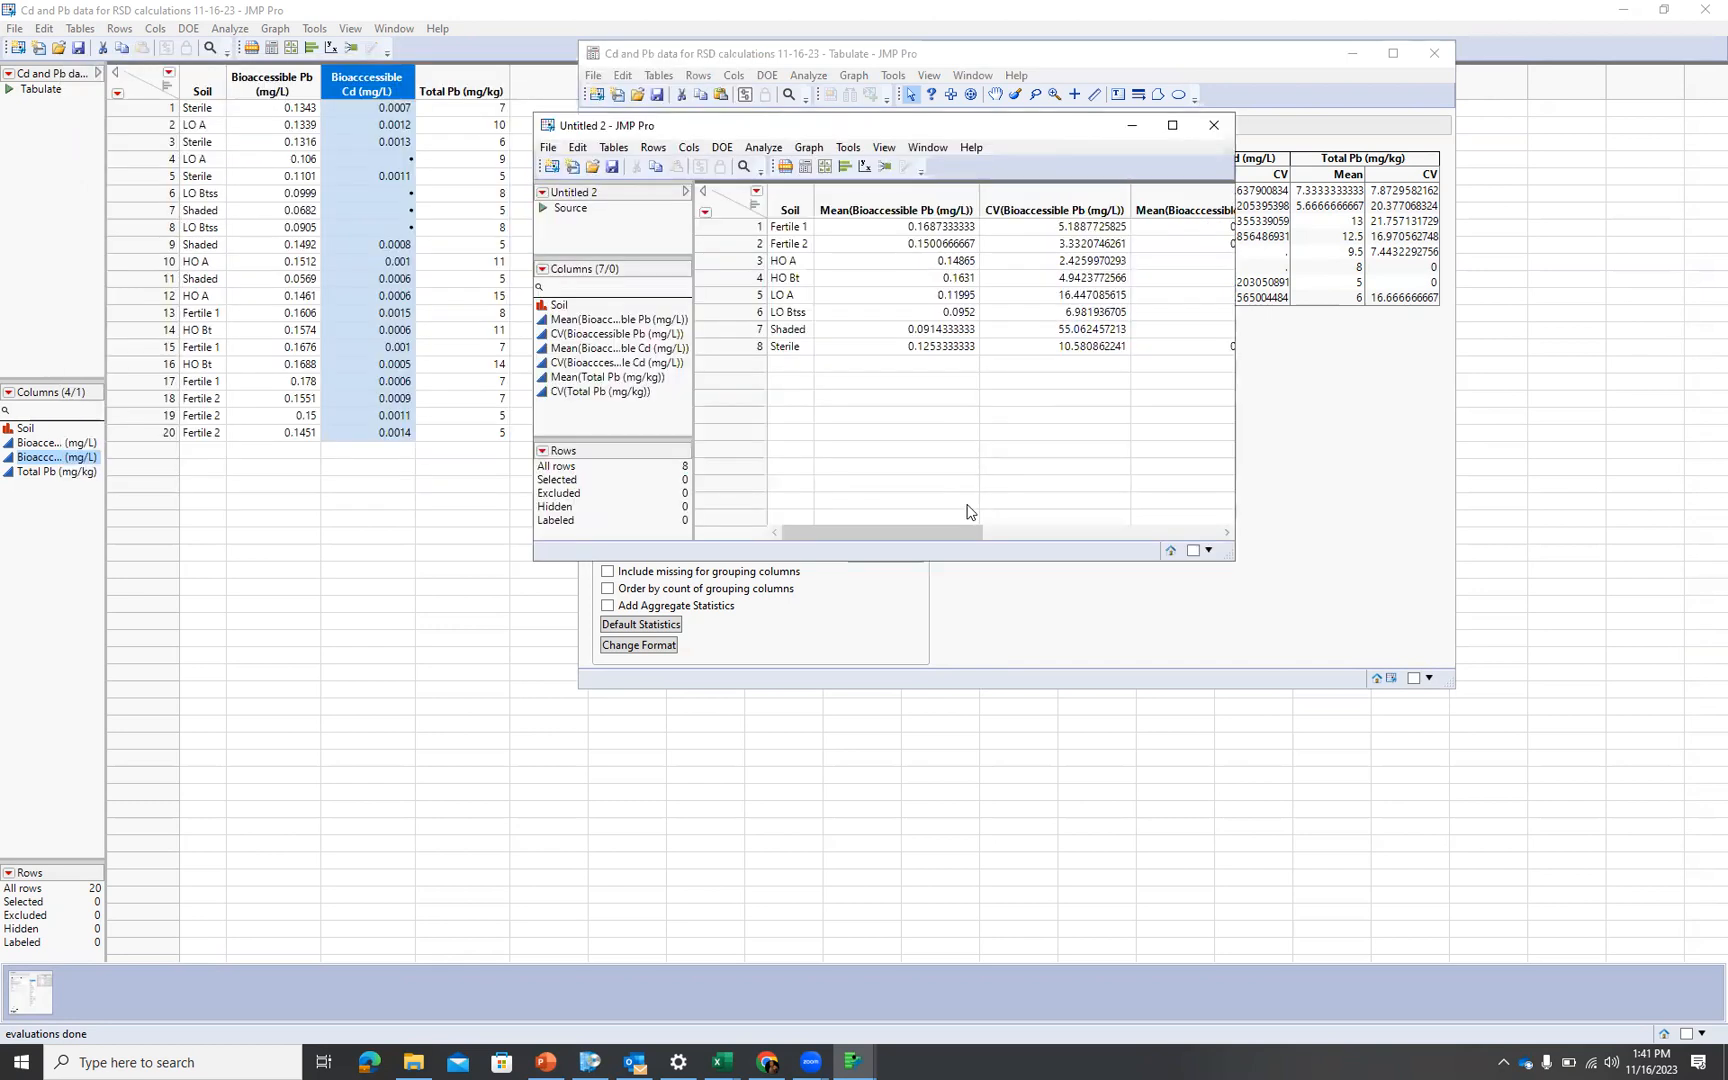
left_click_drag(958, 535, 913, 509)
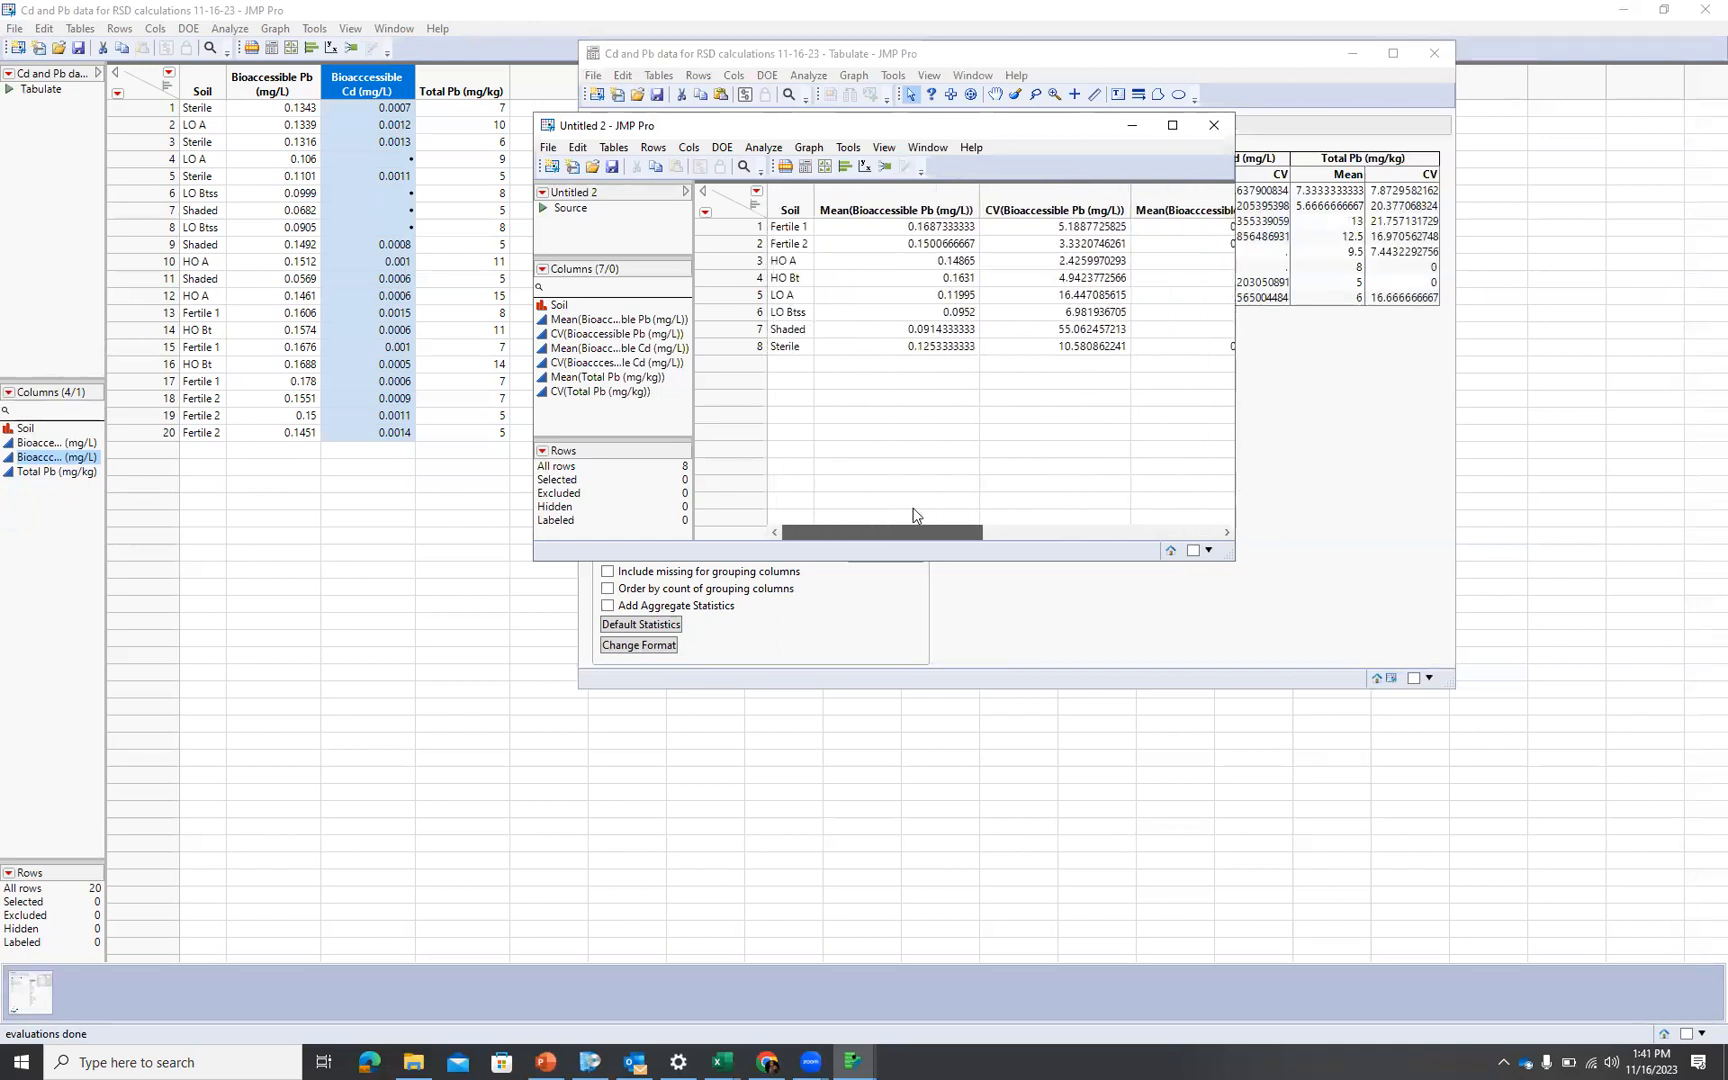
left_click_drag(913, 515, 956, 514)
left_click_drag(954, 514, 954, 514)
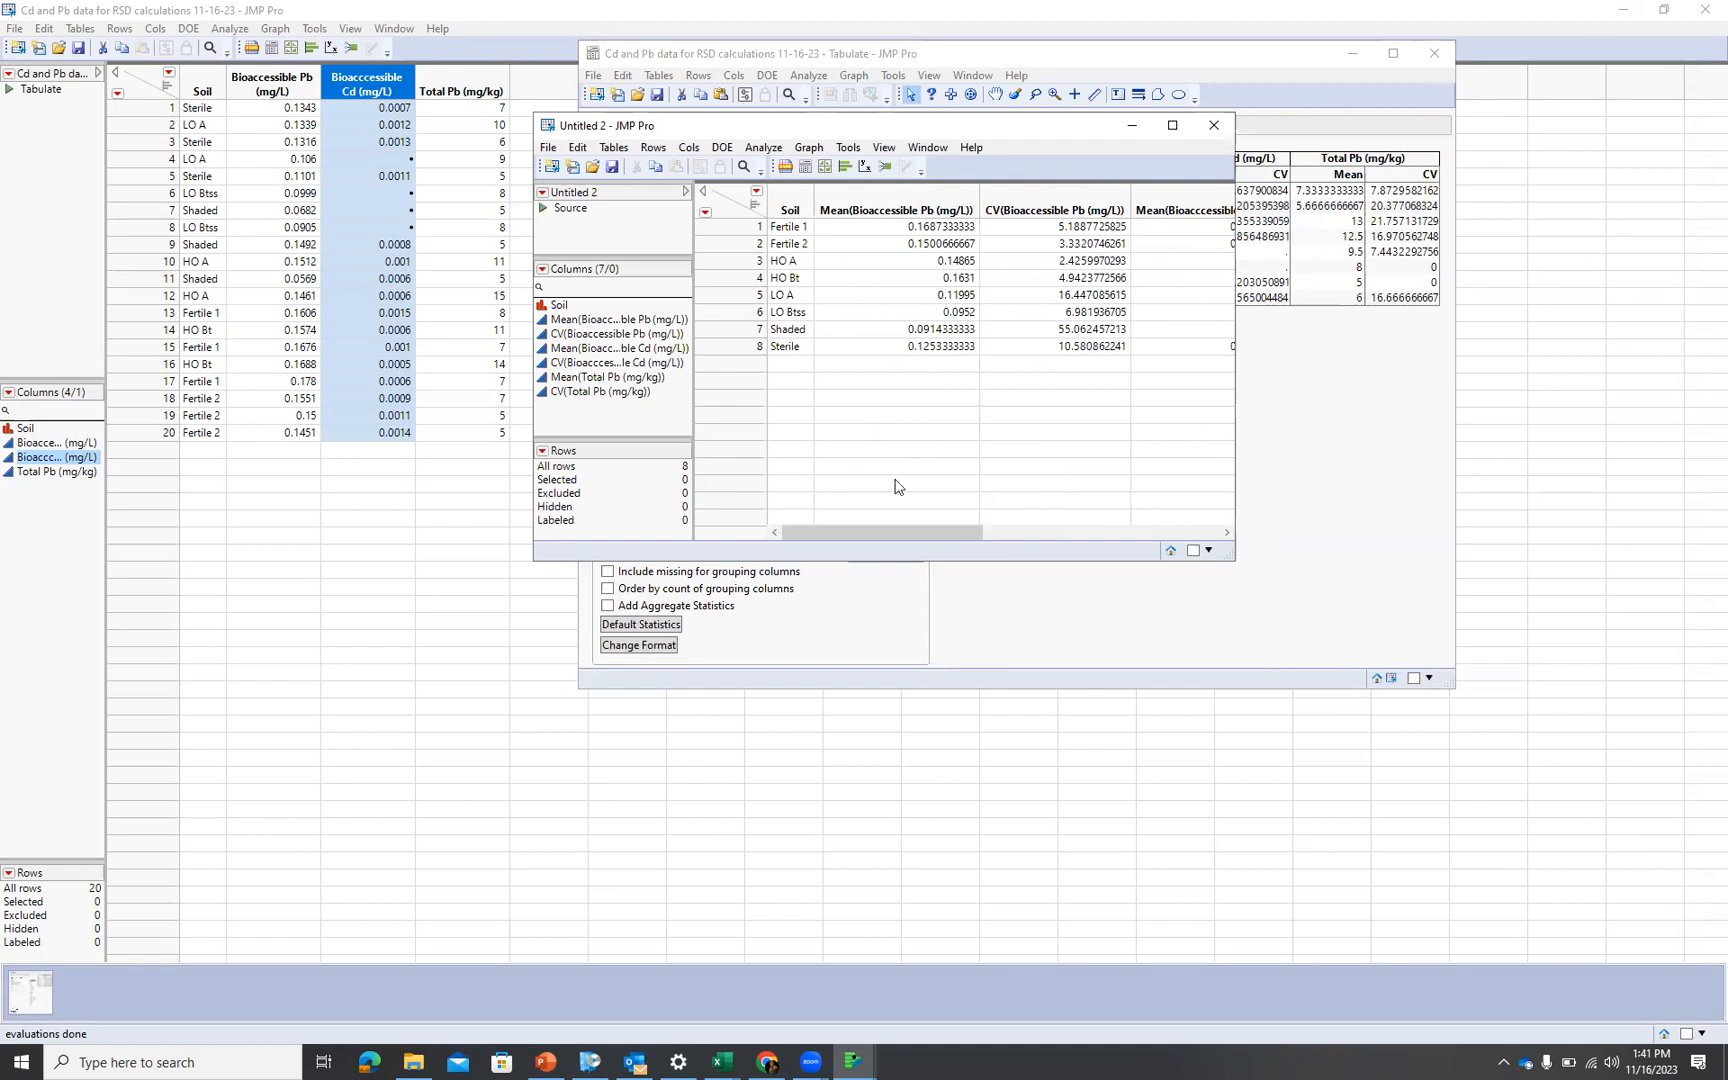
Save the new summary table in the JMP Data folder as RSD tabulated data 11=16=23
left_click(548, 150)
left_click(595, 305)
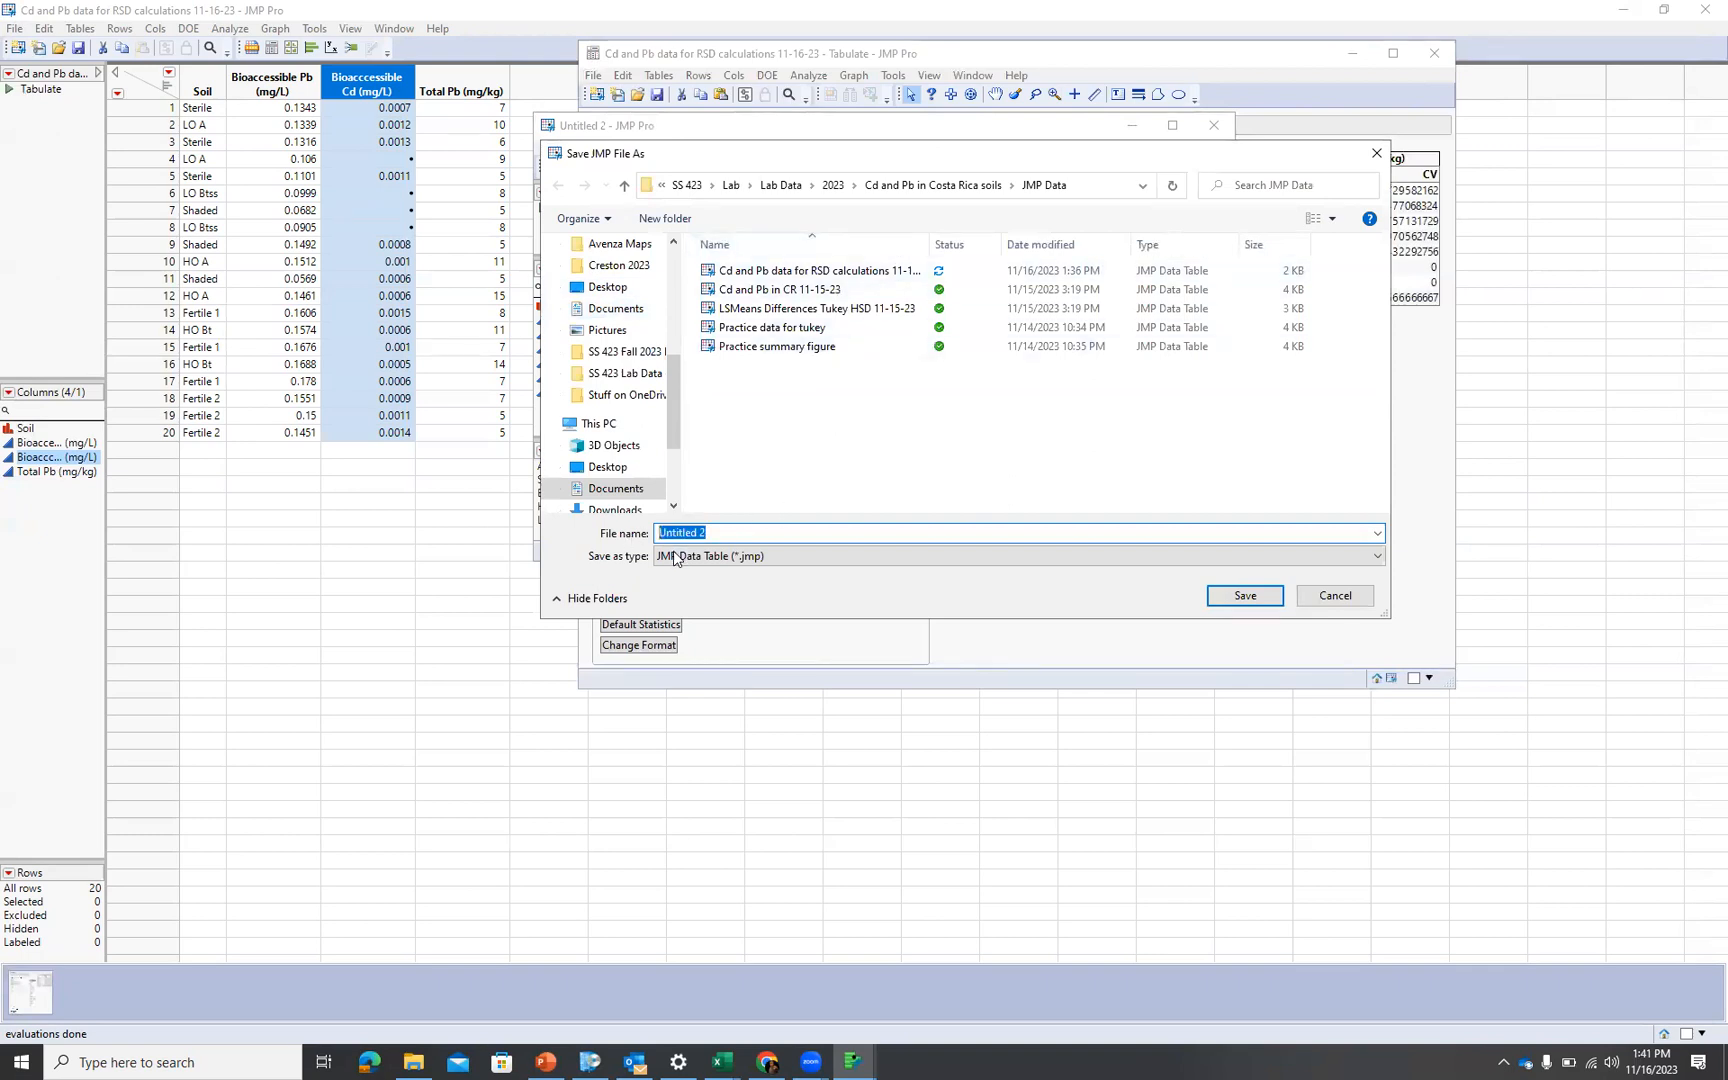
type("RSD")
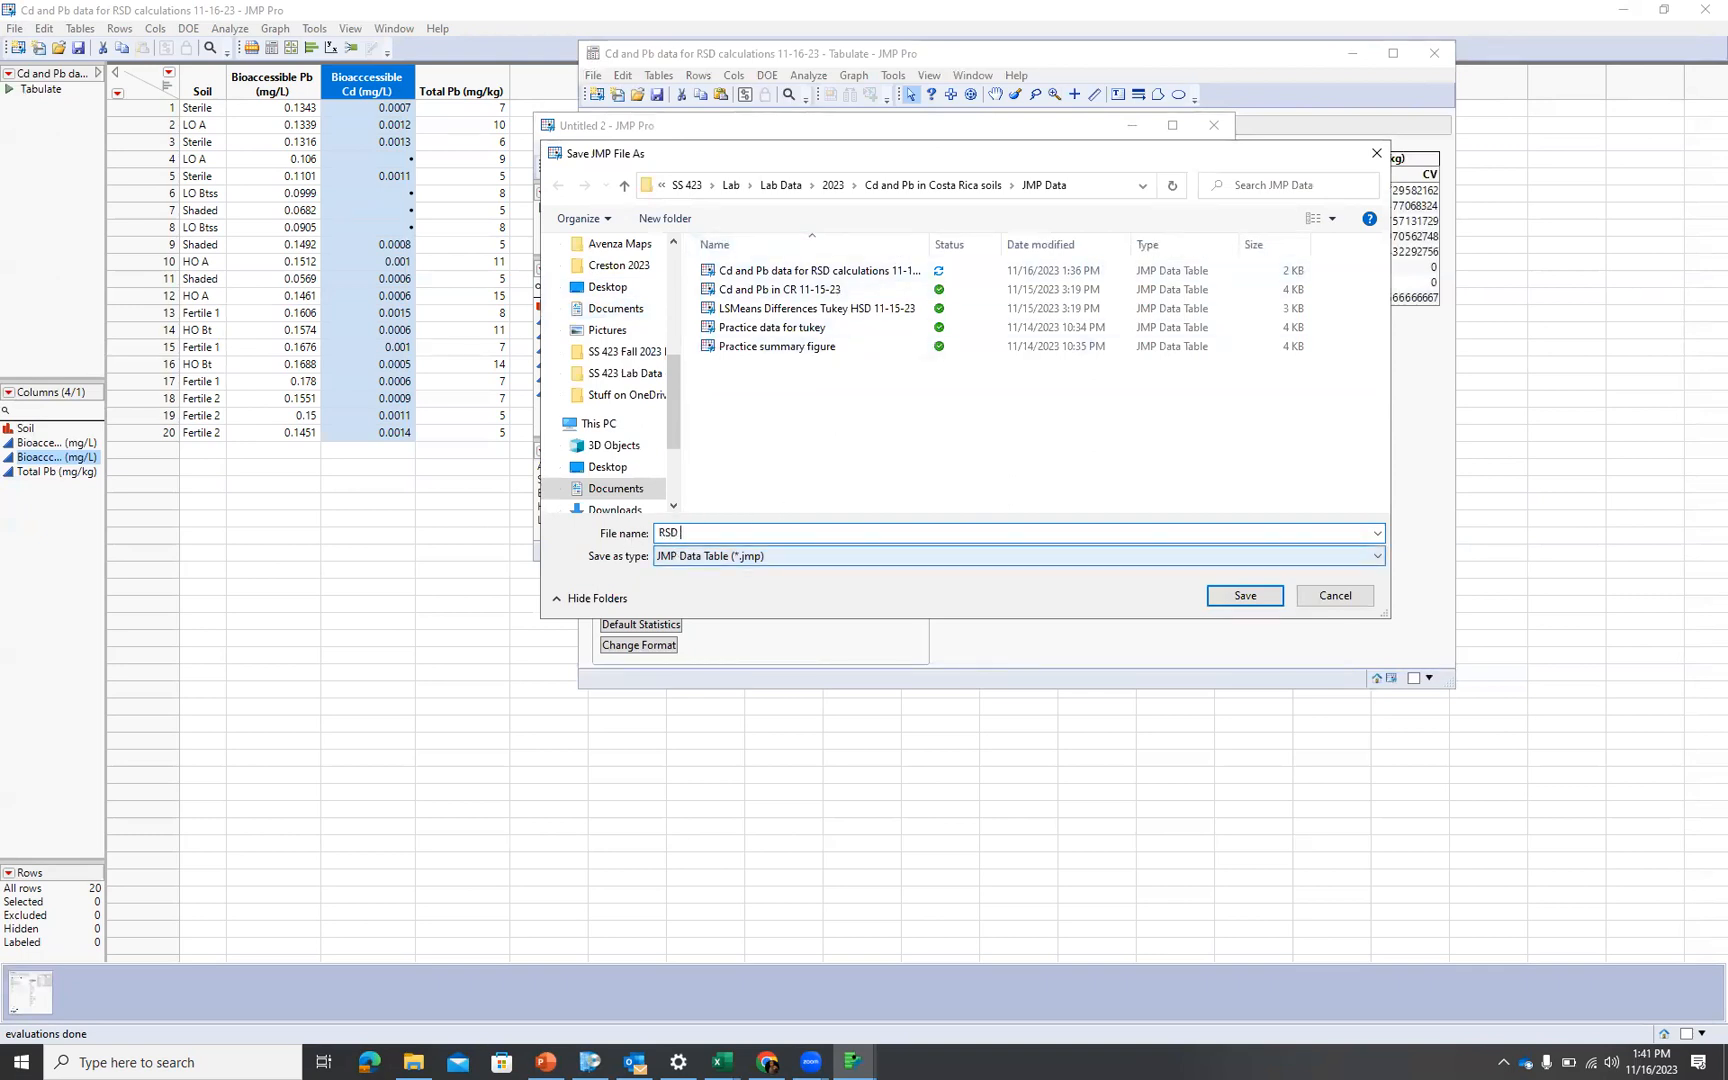
type(" tabulated data 11=16=23")
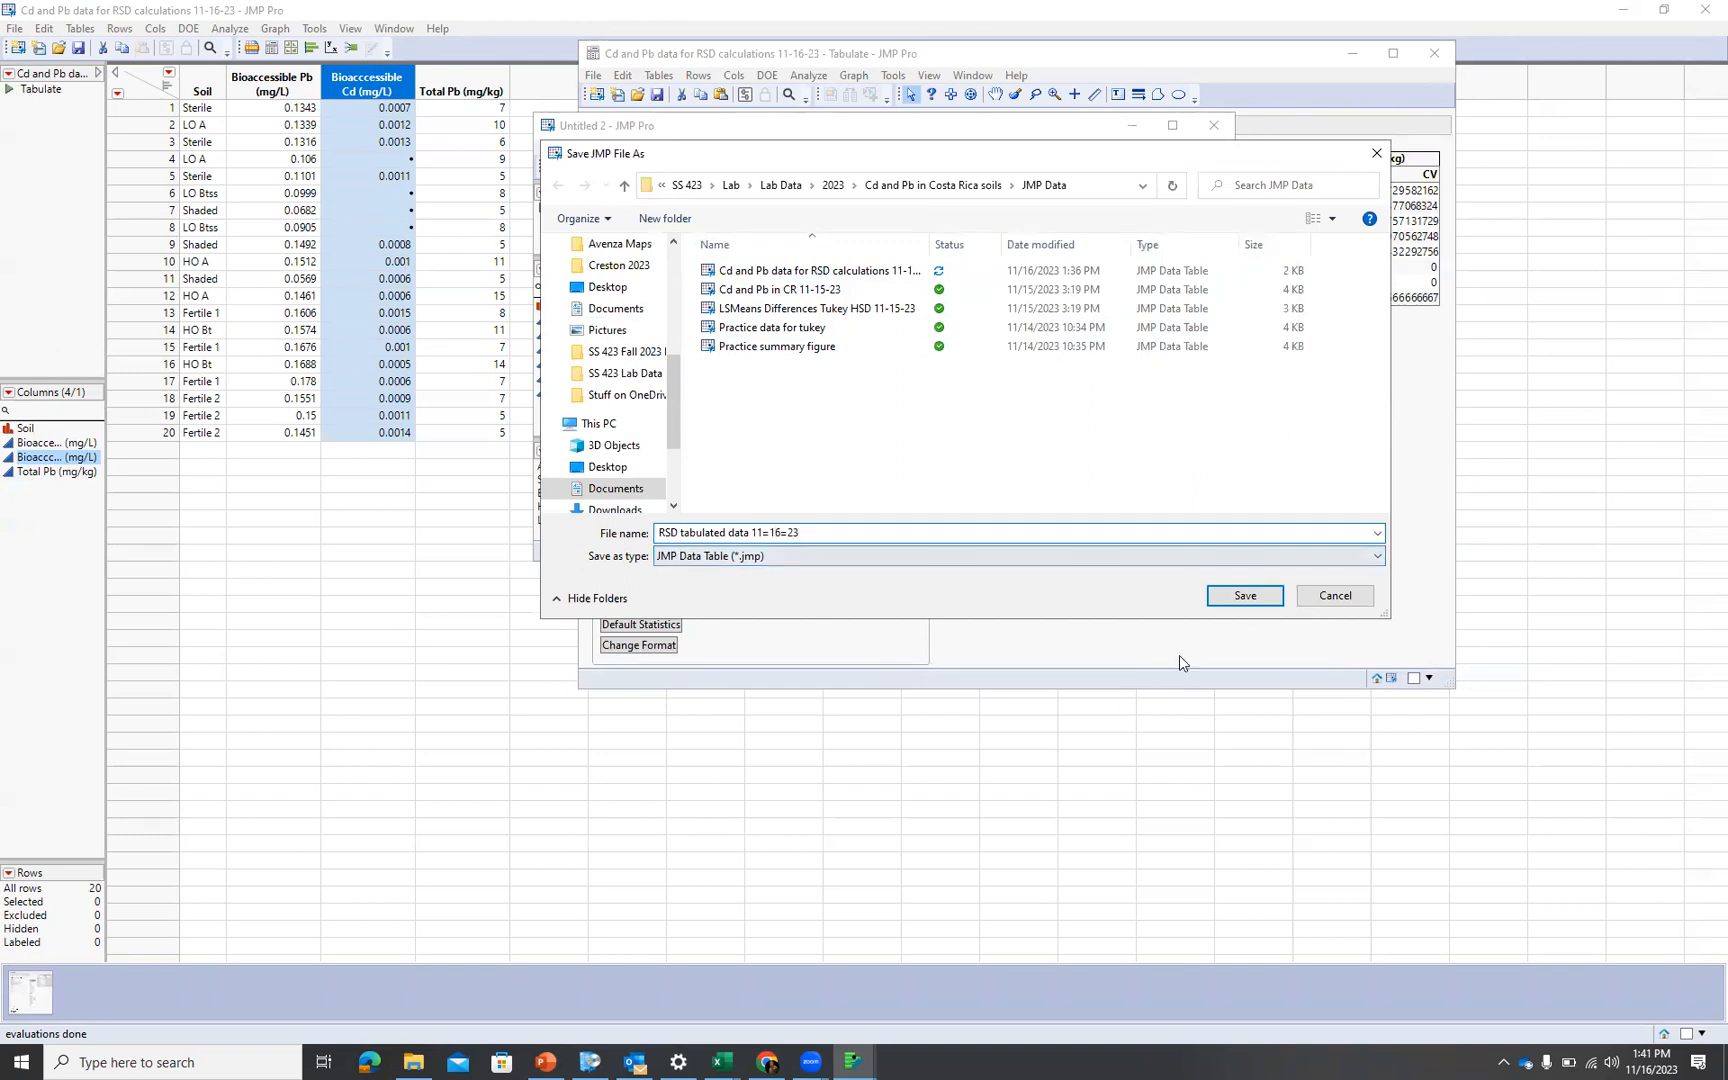
left_click(1260, 593)
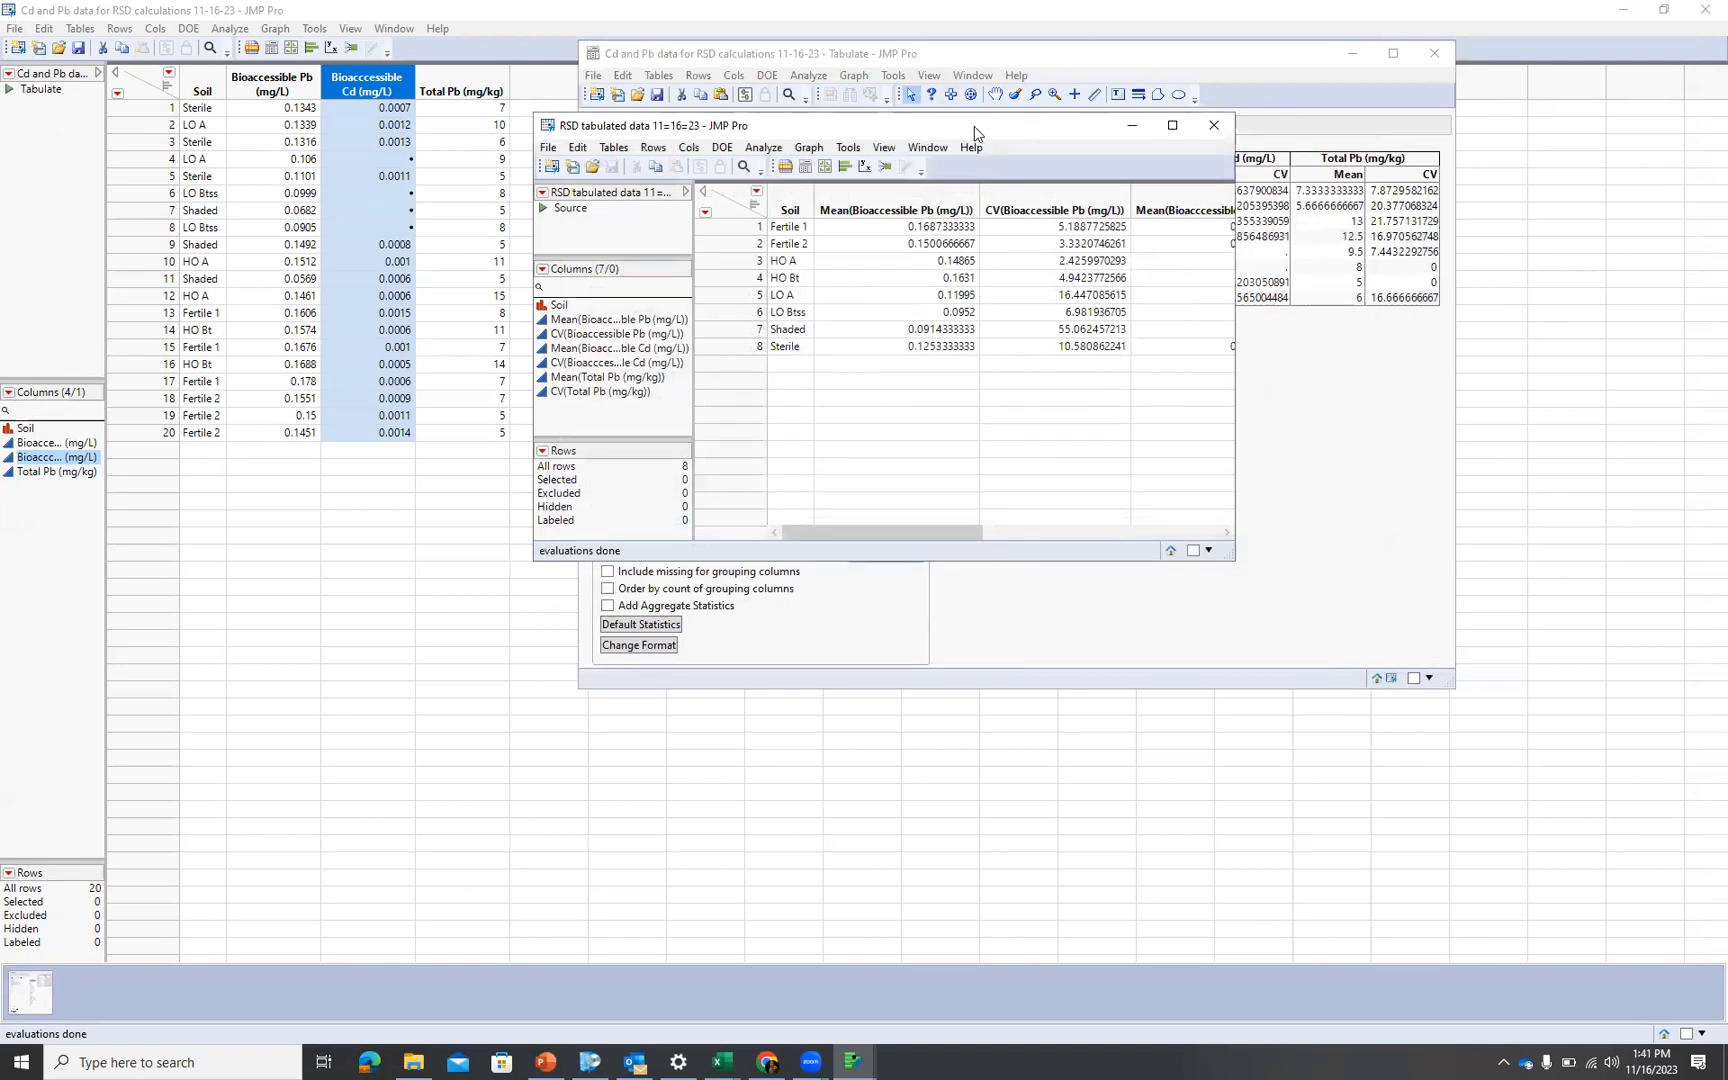
Move the RSD summary table window aside so the Tabulate report's controls are uncovered, and check the table's remaining columns
left_click_drag(975, 133, 1373, 189)
scroll(1314, 589, "right", 2)
left_click_drag(1330, 580, 1258, 590)
Switch to the Excel workbook Cd and Pb data sheet for class 11-14-23 and open the Mehlich 3 RSD sheet
left_click(383, 820)
key("alt+Tab")
key("alt+Tab")
key("alt+Tab")
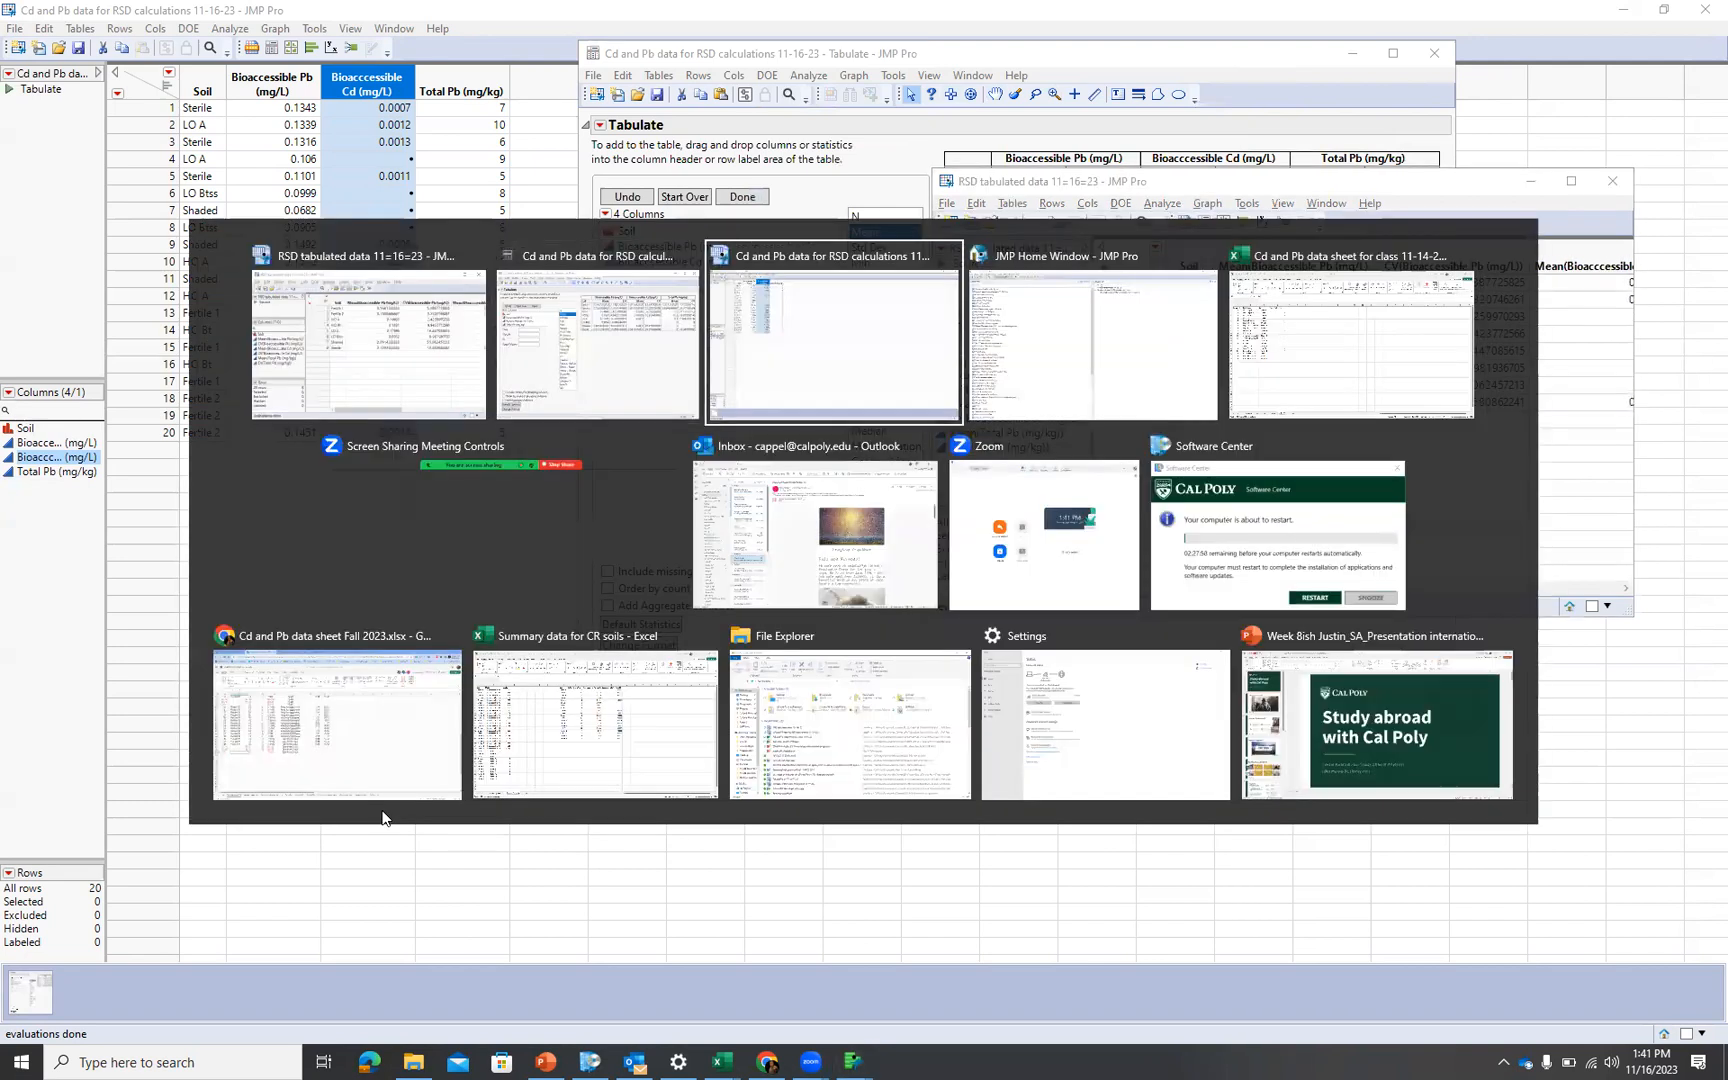
key("alt+Tab")
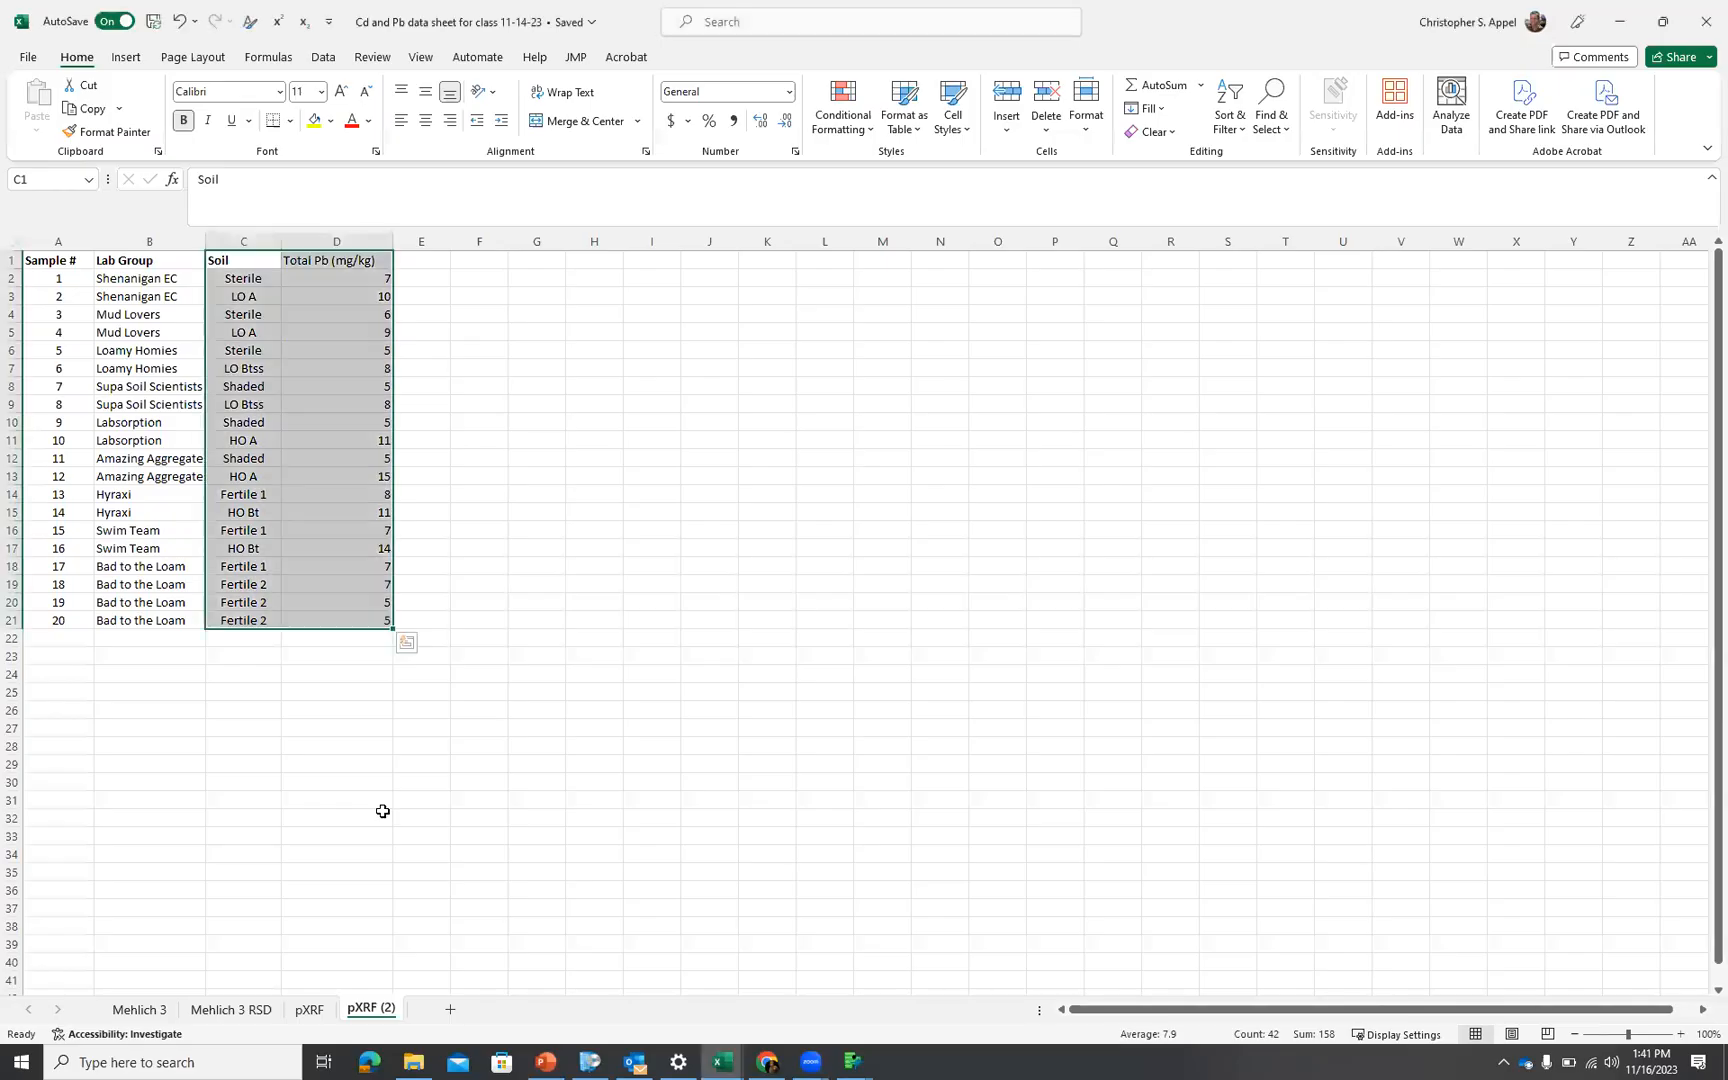
left_click(246, 1013)
scroll(571, 733, "down", 3)
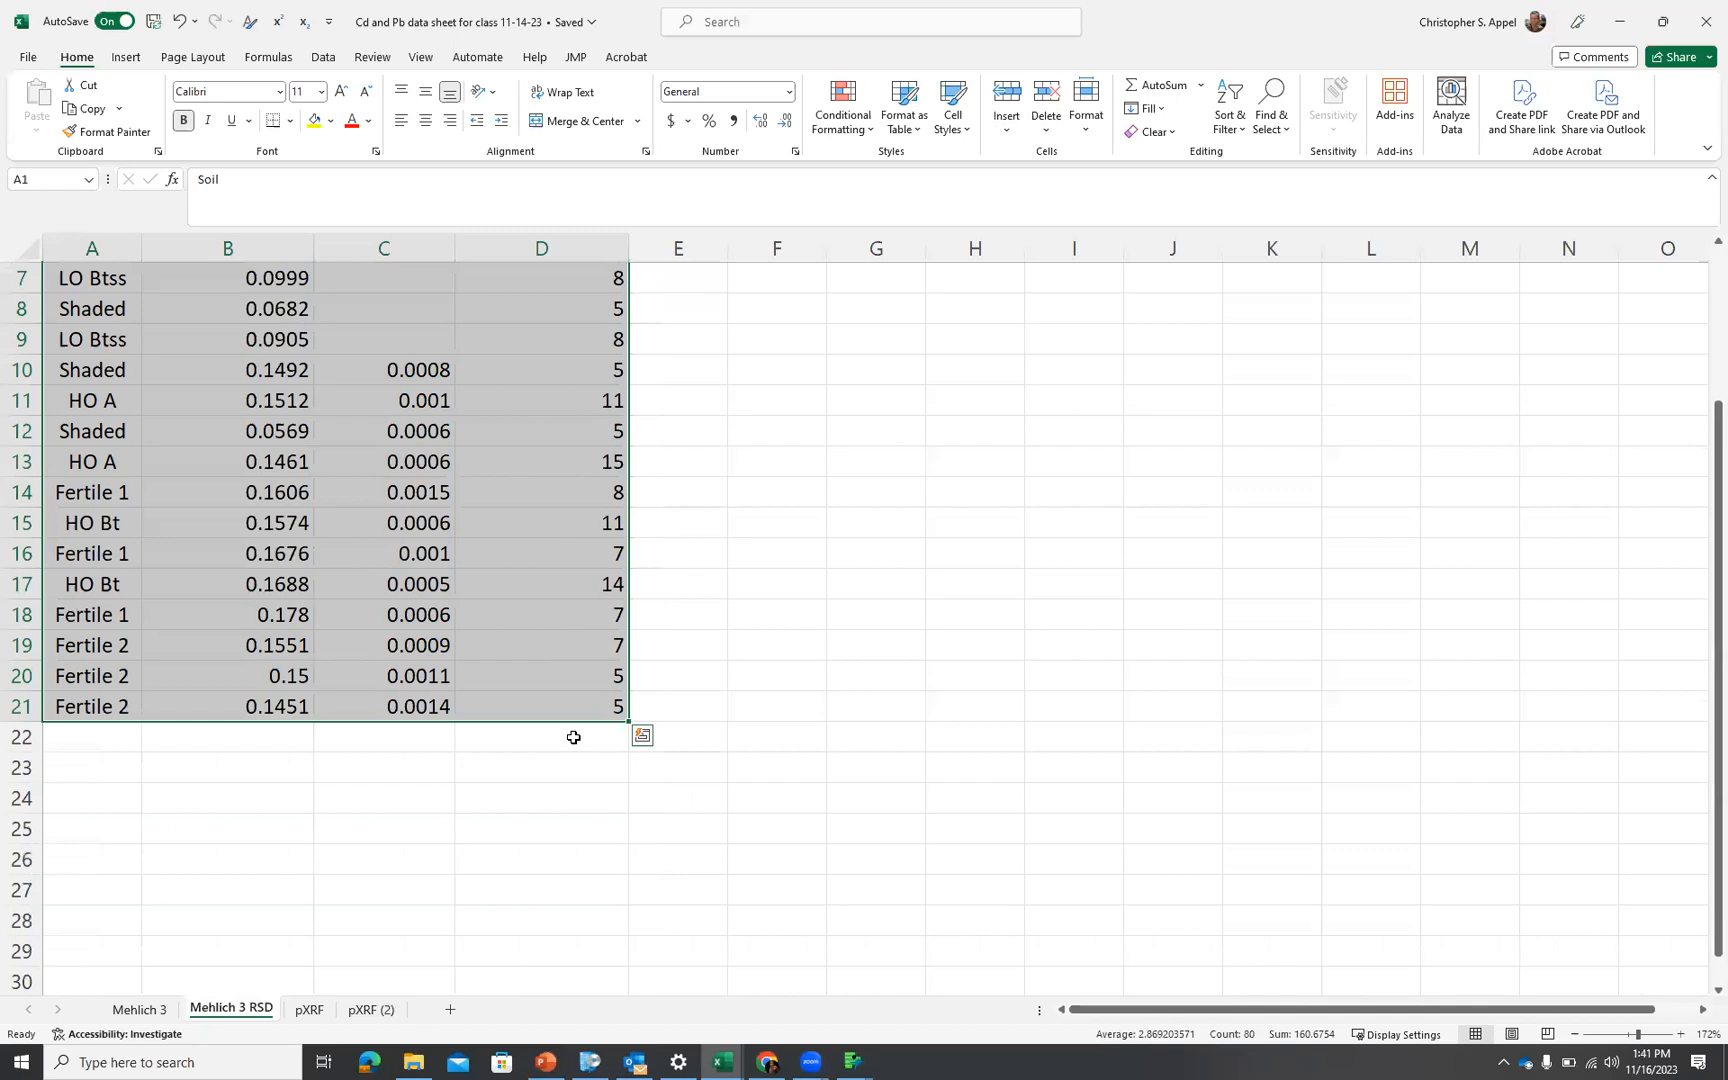
Label cell A23 min rsd and cell A24 max rsd below the soil data
left_click(96, 673)
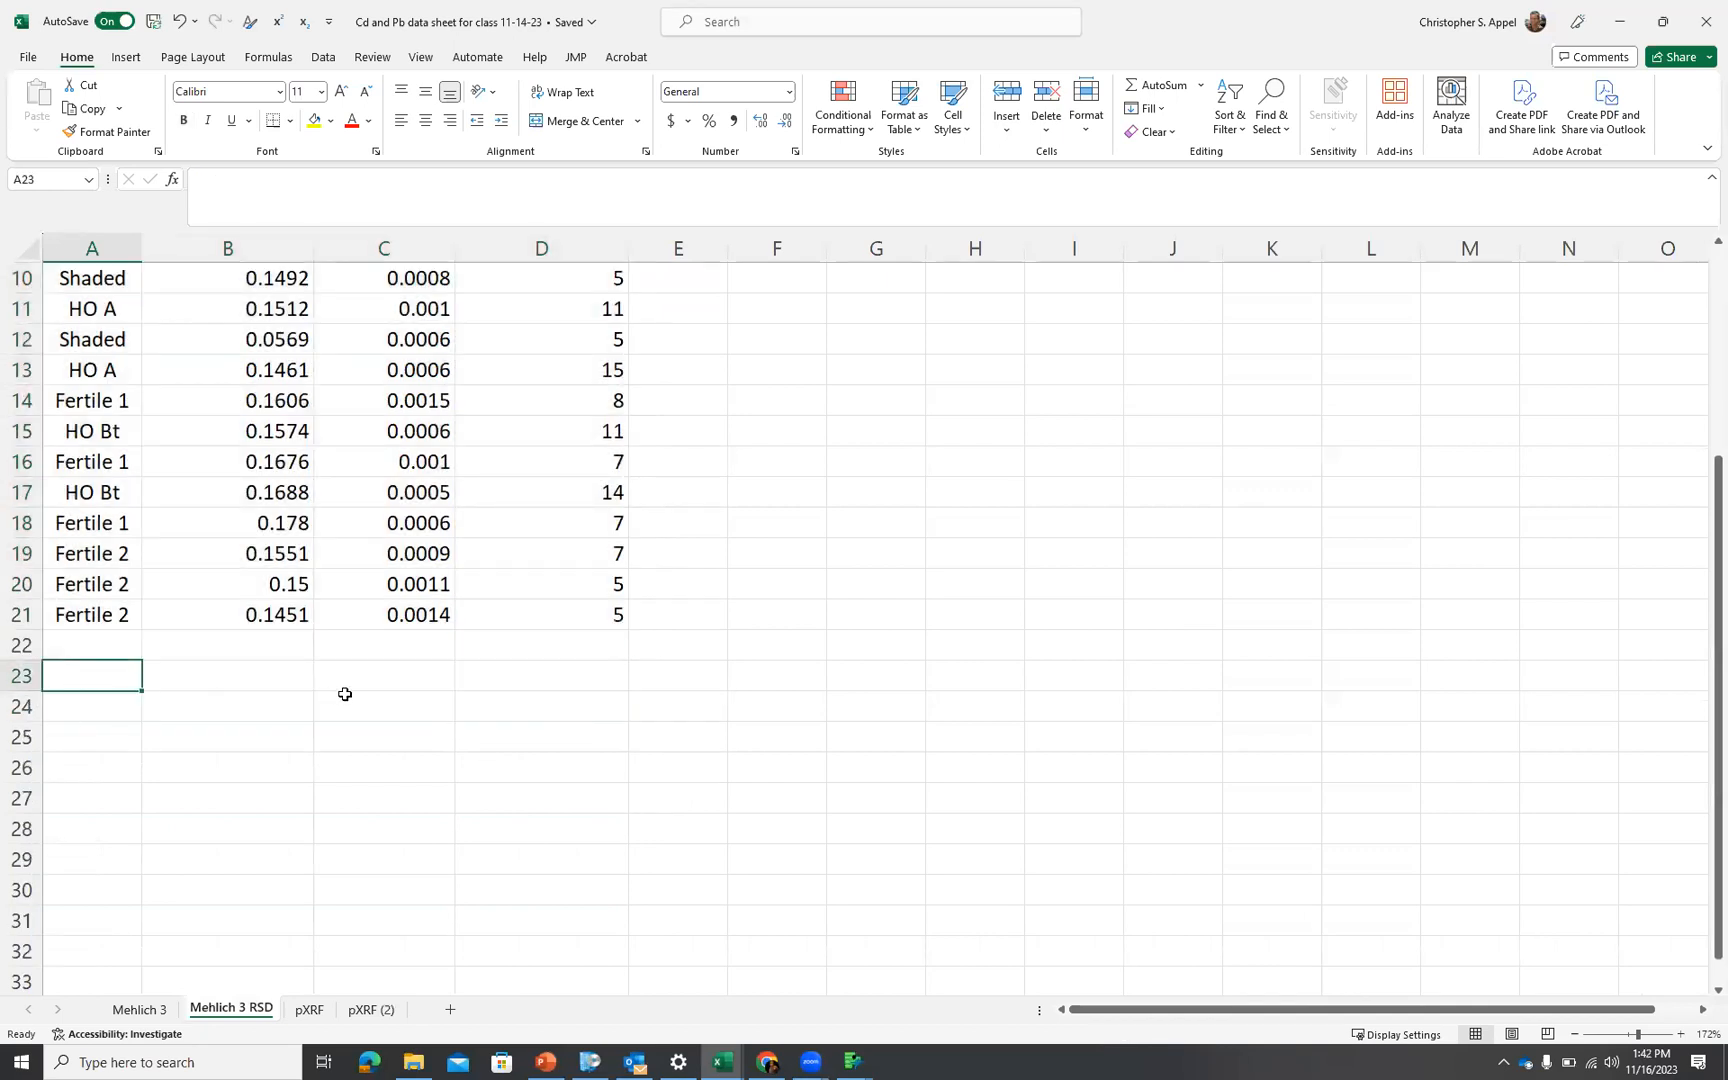
type("min rsd")
key("ctrl+Return")
key("Return")
type("max rs")
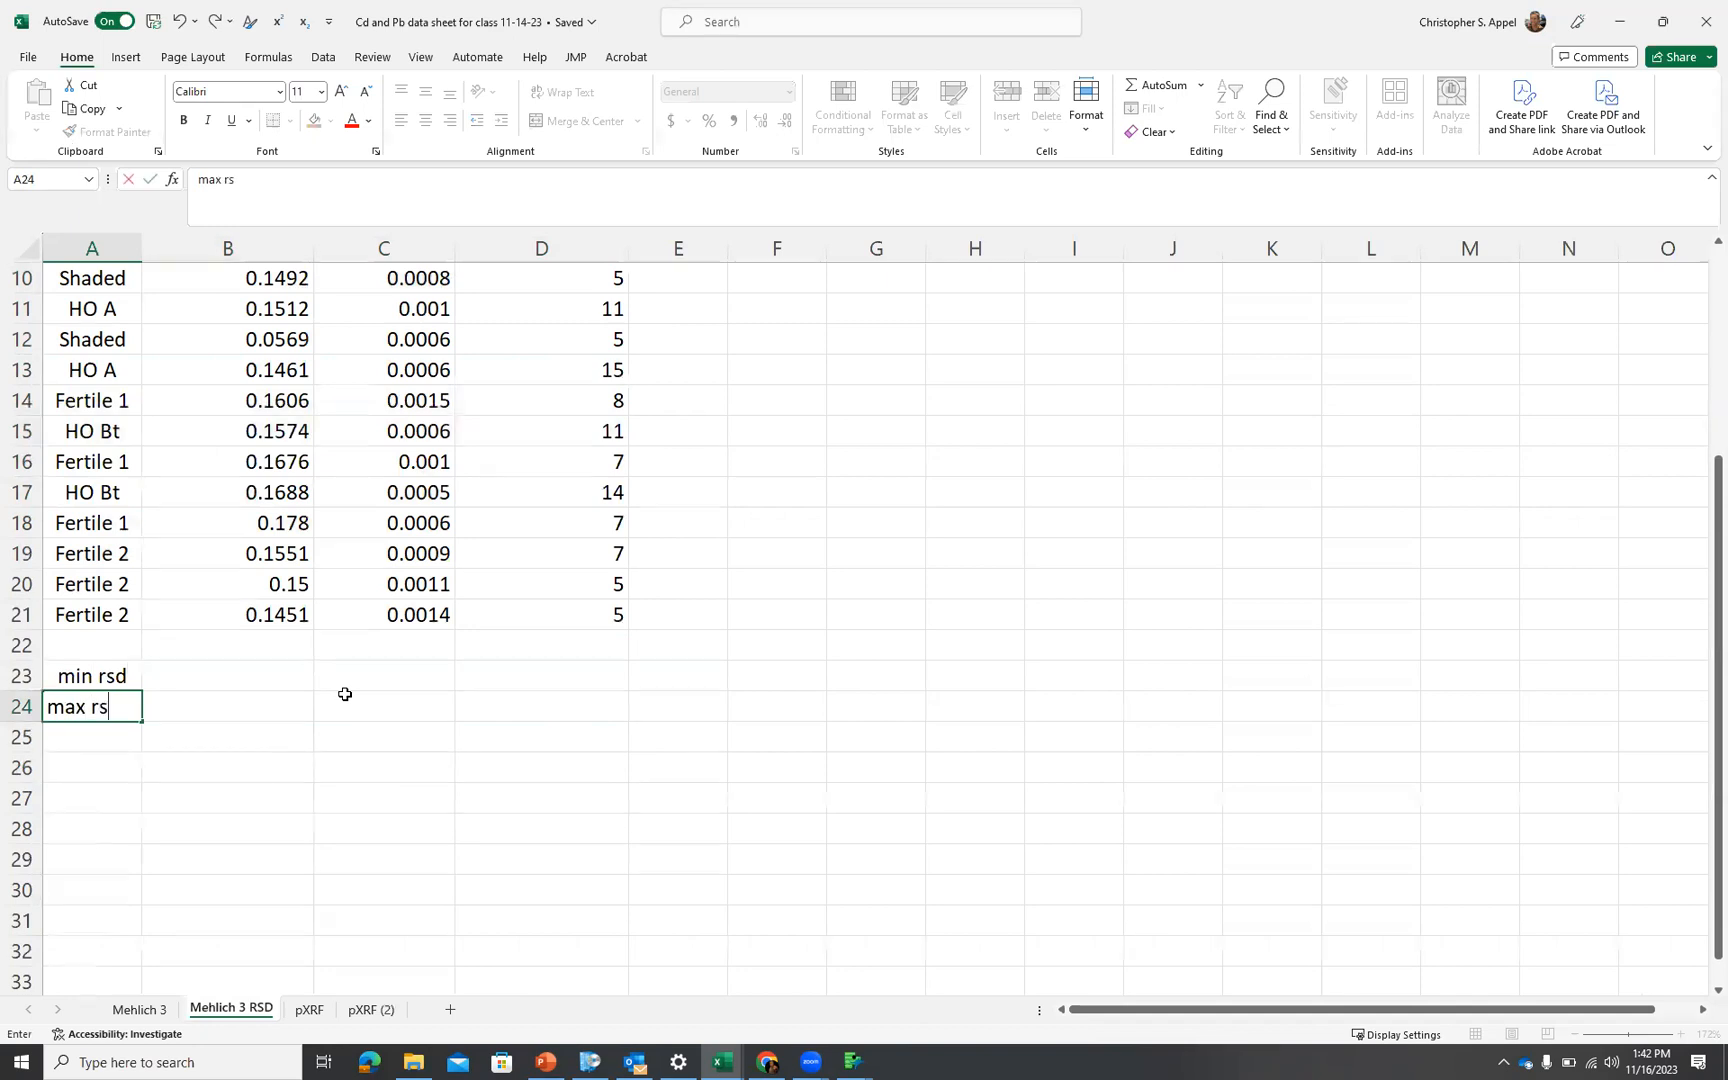
type("d")
key("Return")
key("Up")
key("Up")
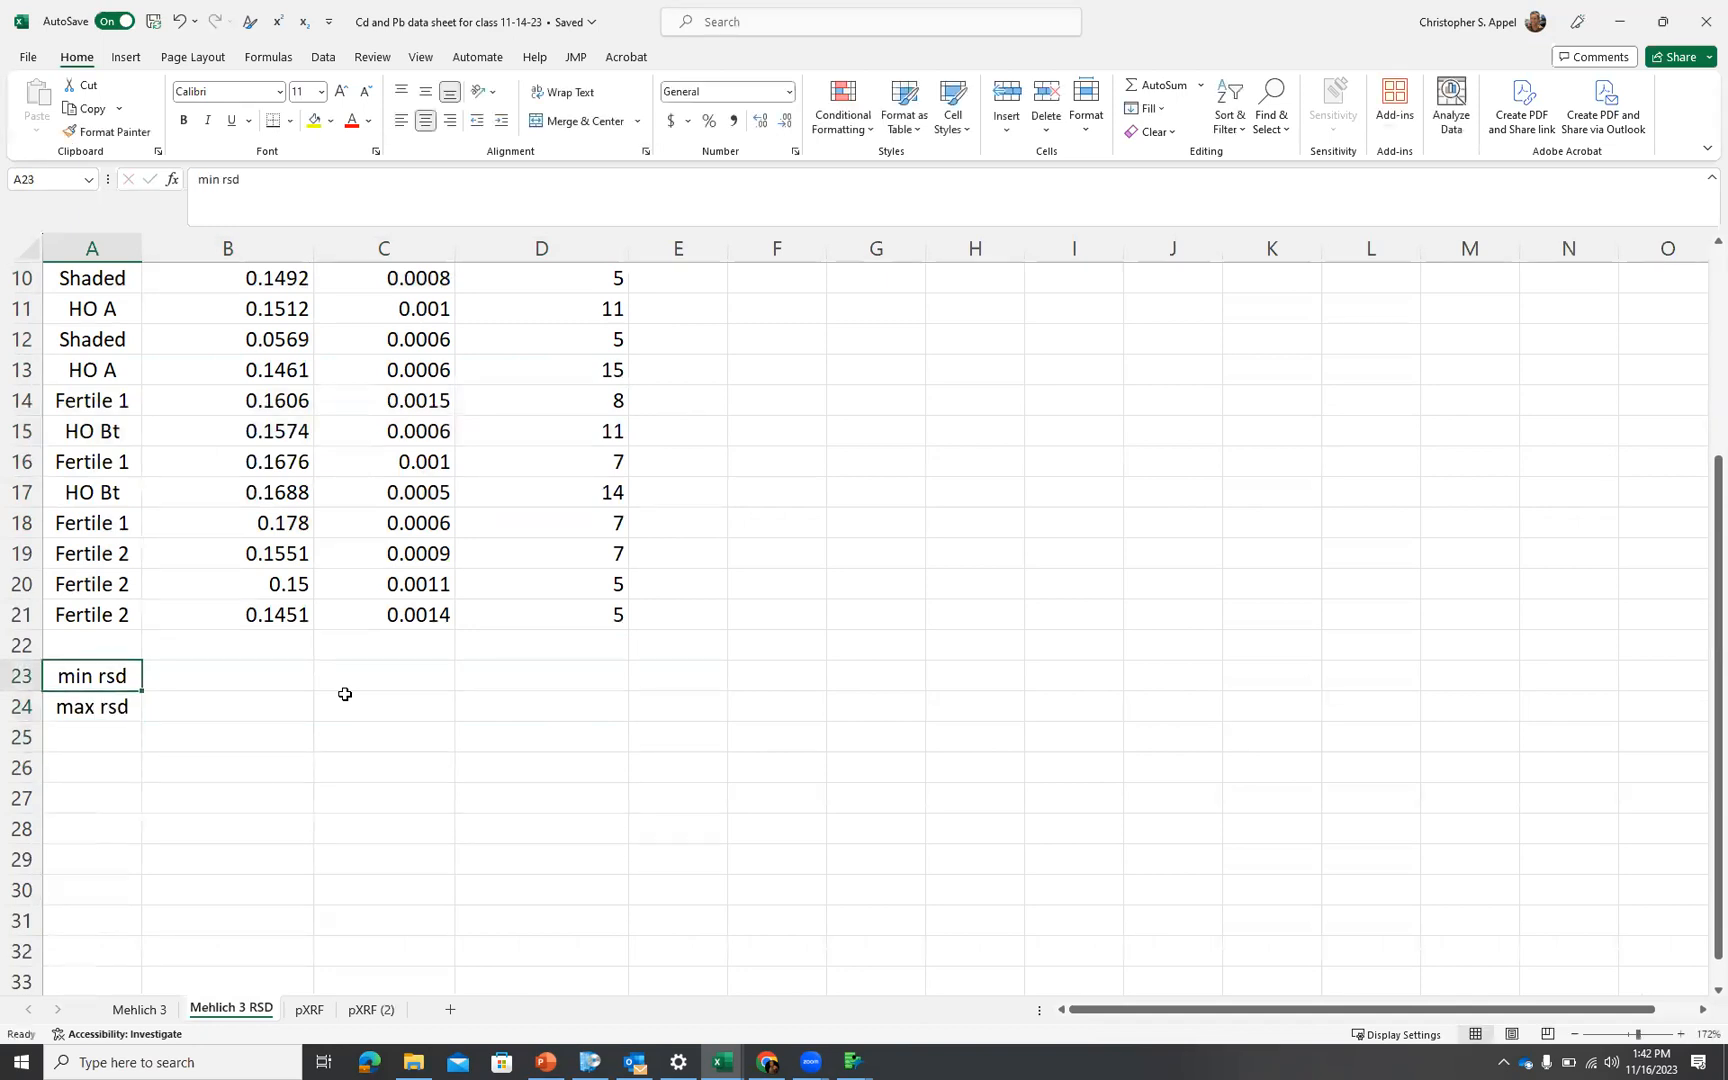
Bring the JMP Tabulate report in front of the worksheet and reposition it to read the bioaccessible Pb CV values
key("Right")
scroll(345, 694, "up", 3)
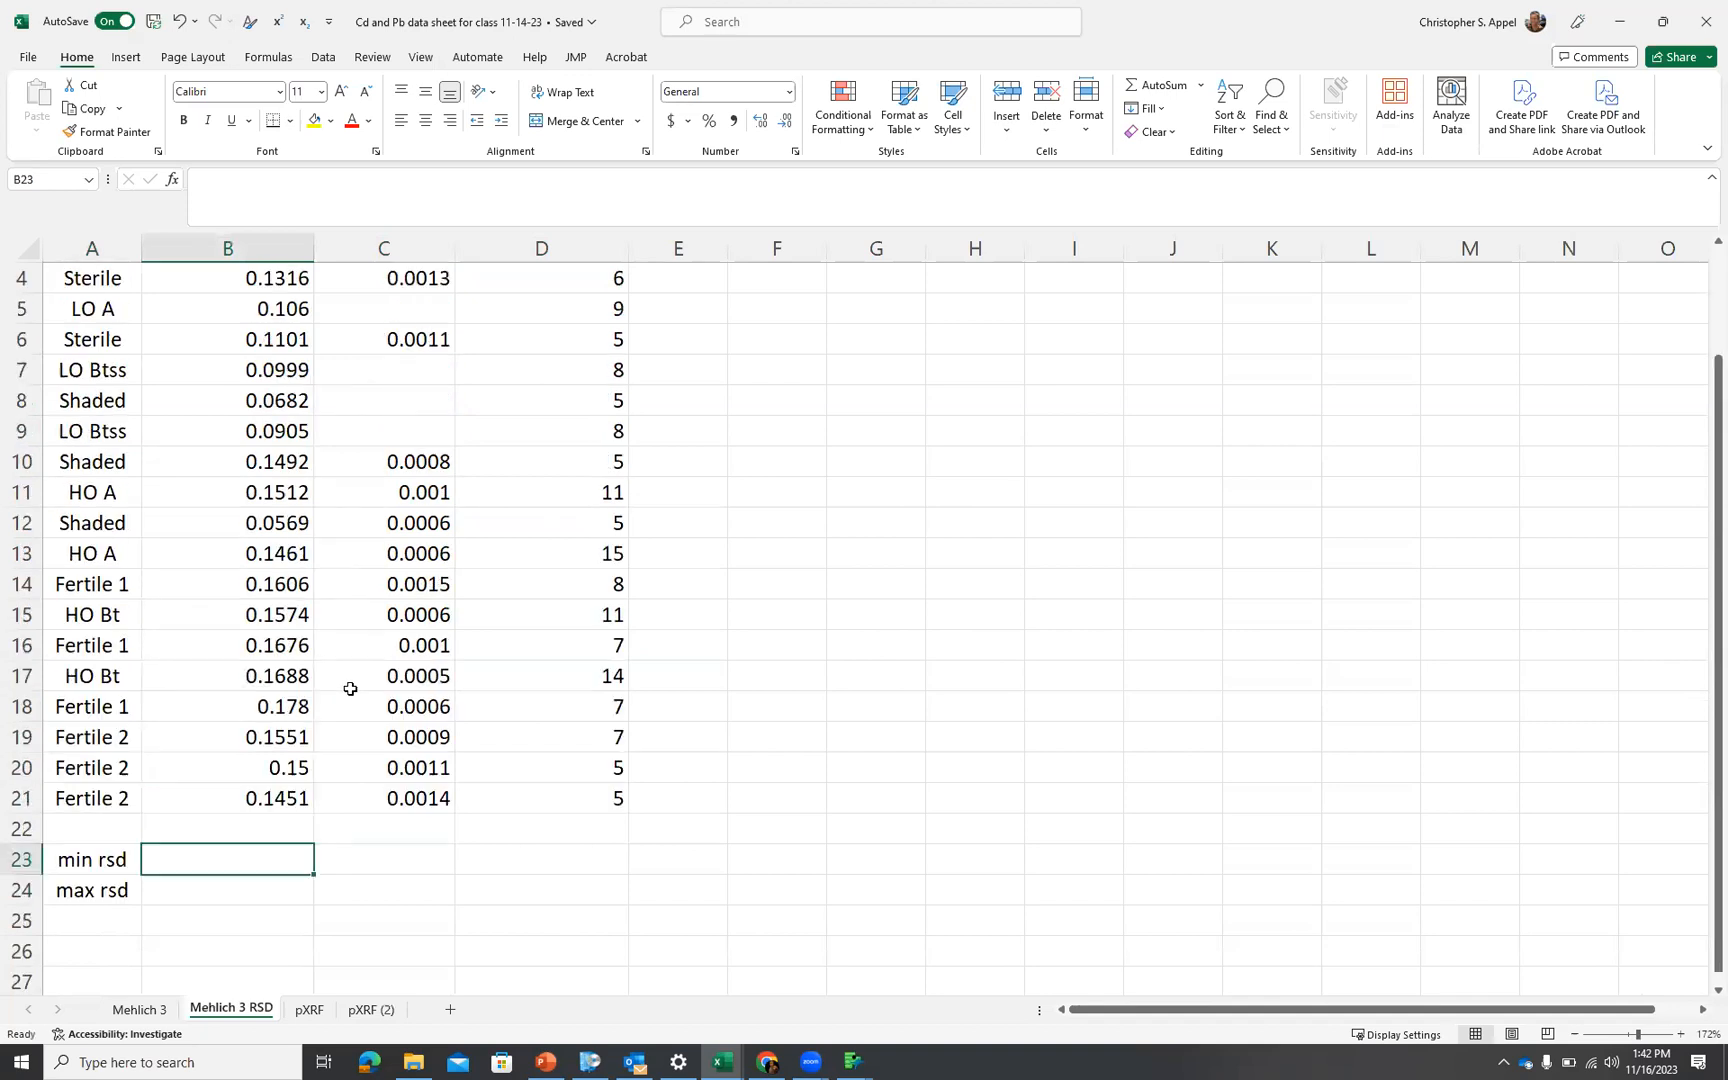
scroll(350, 692, "down", 3)
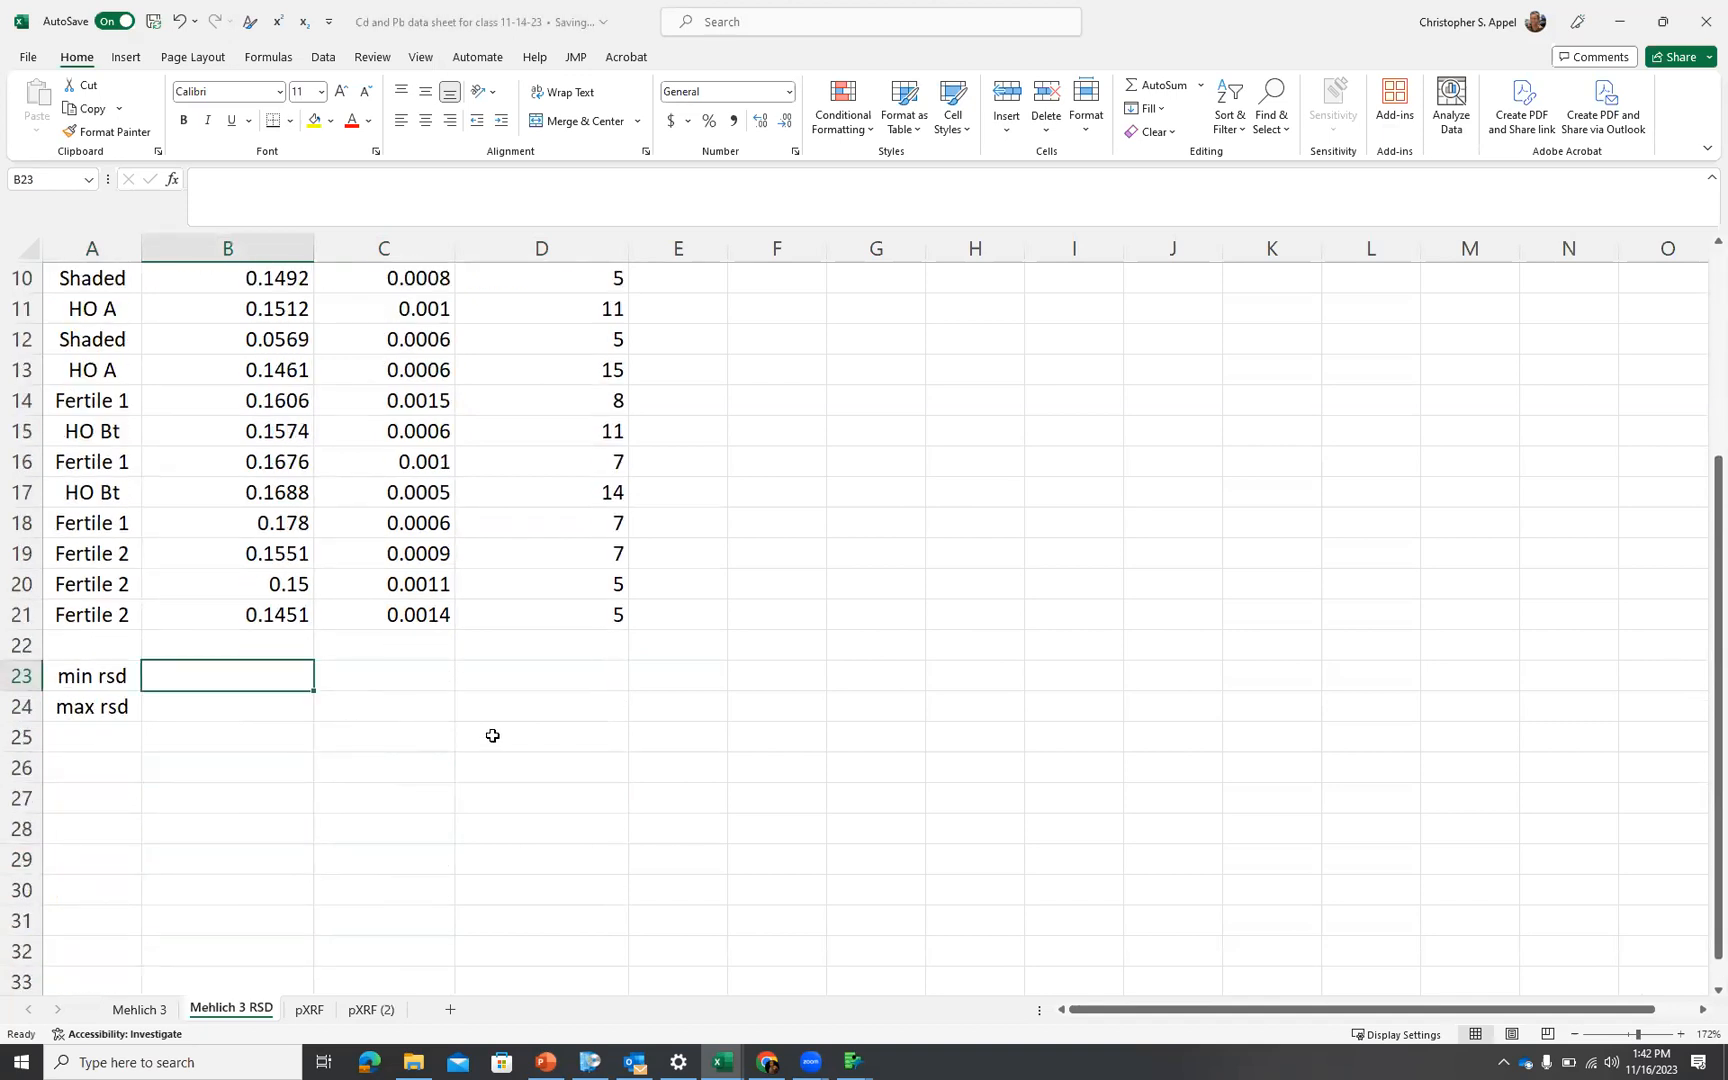
scroll(679, 671, "up", 3)
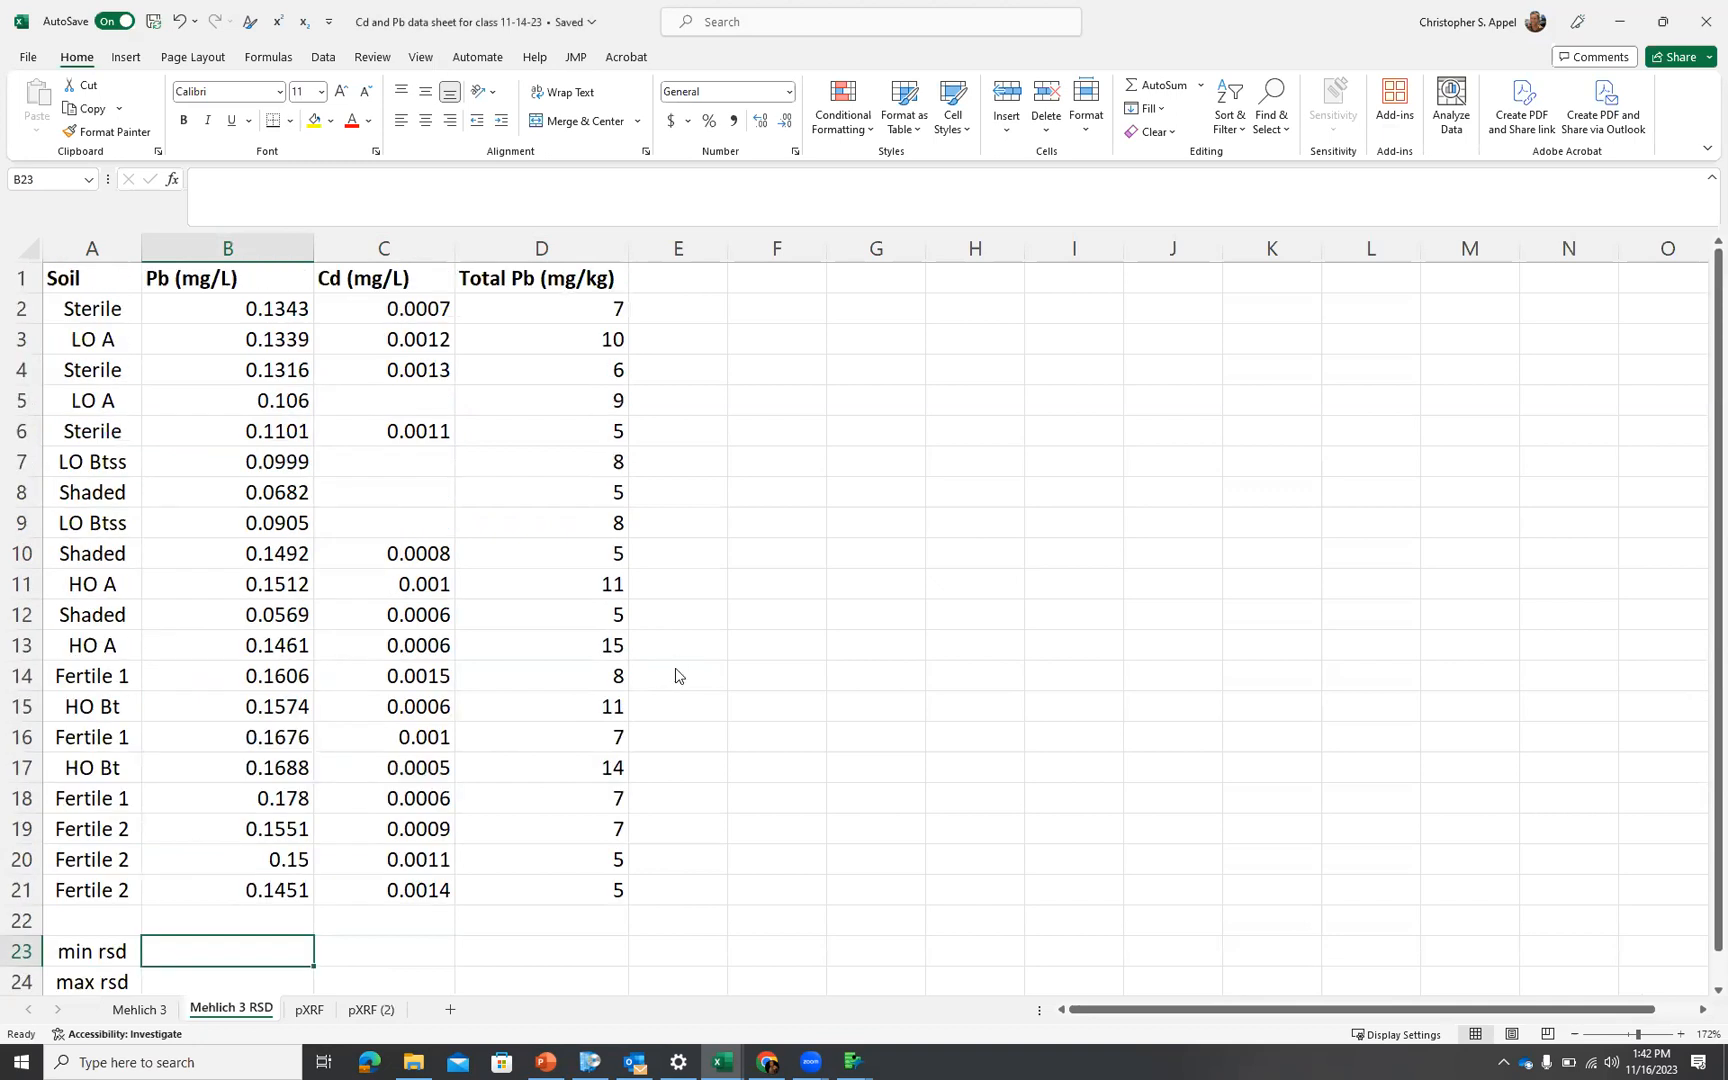
key("alt+Tab")
key("alt+Tab")
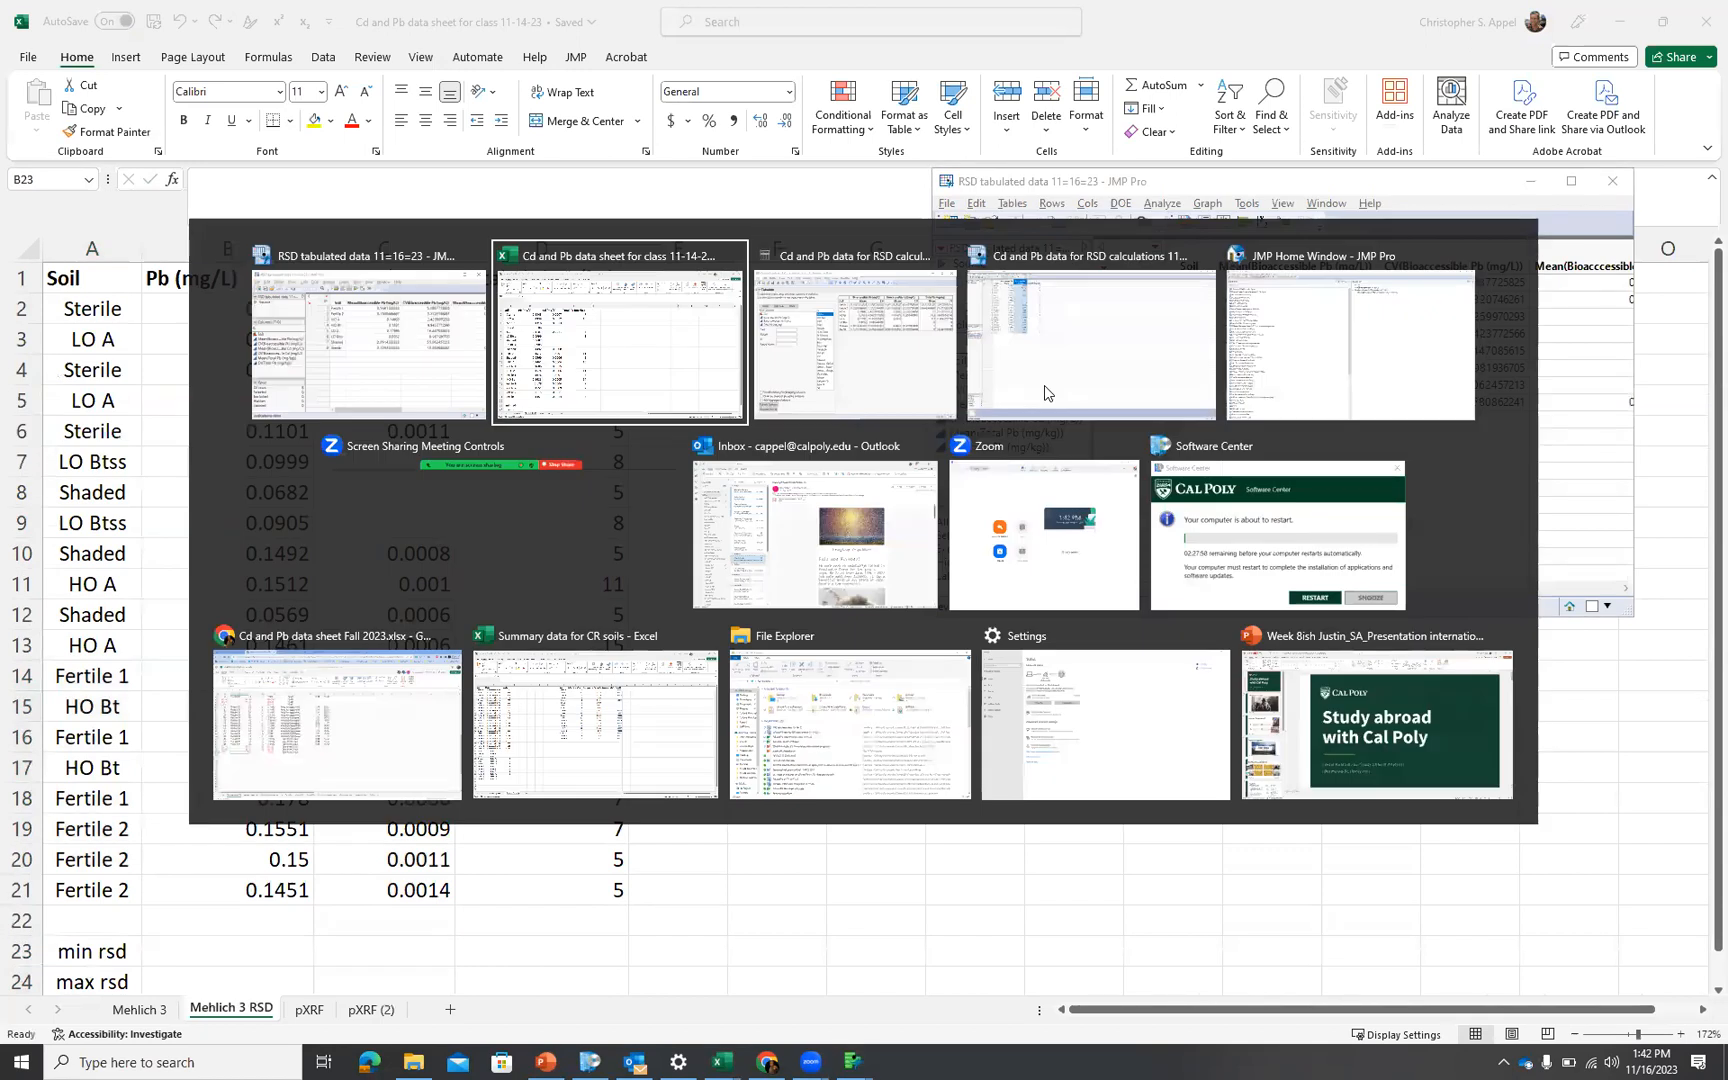
key("alt+Tab")
key("alt+Tab")
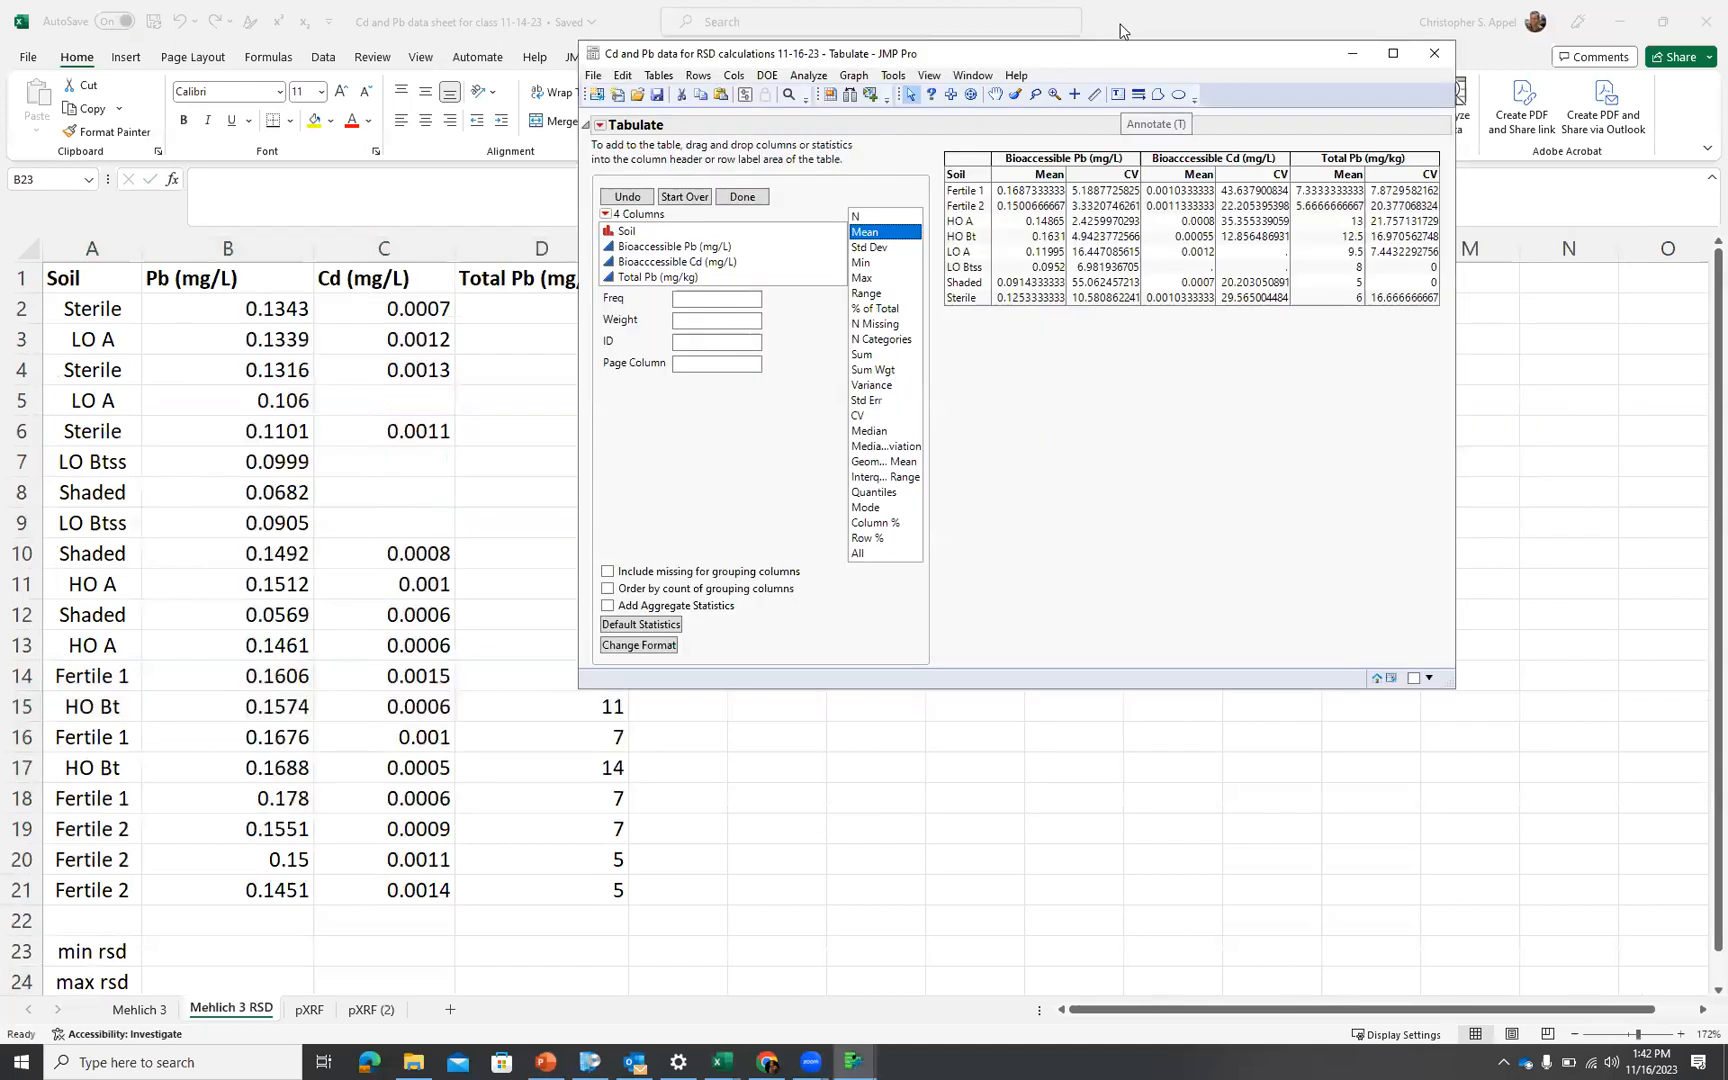
left_click_drag(1183, 62, 1300, 155)
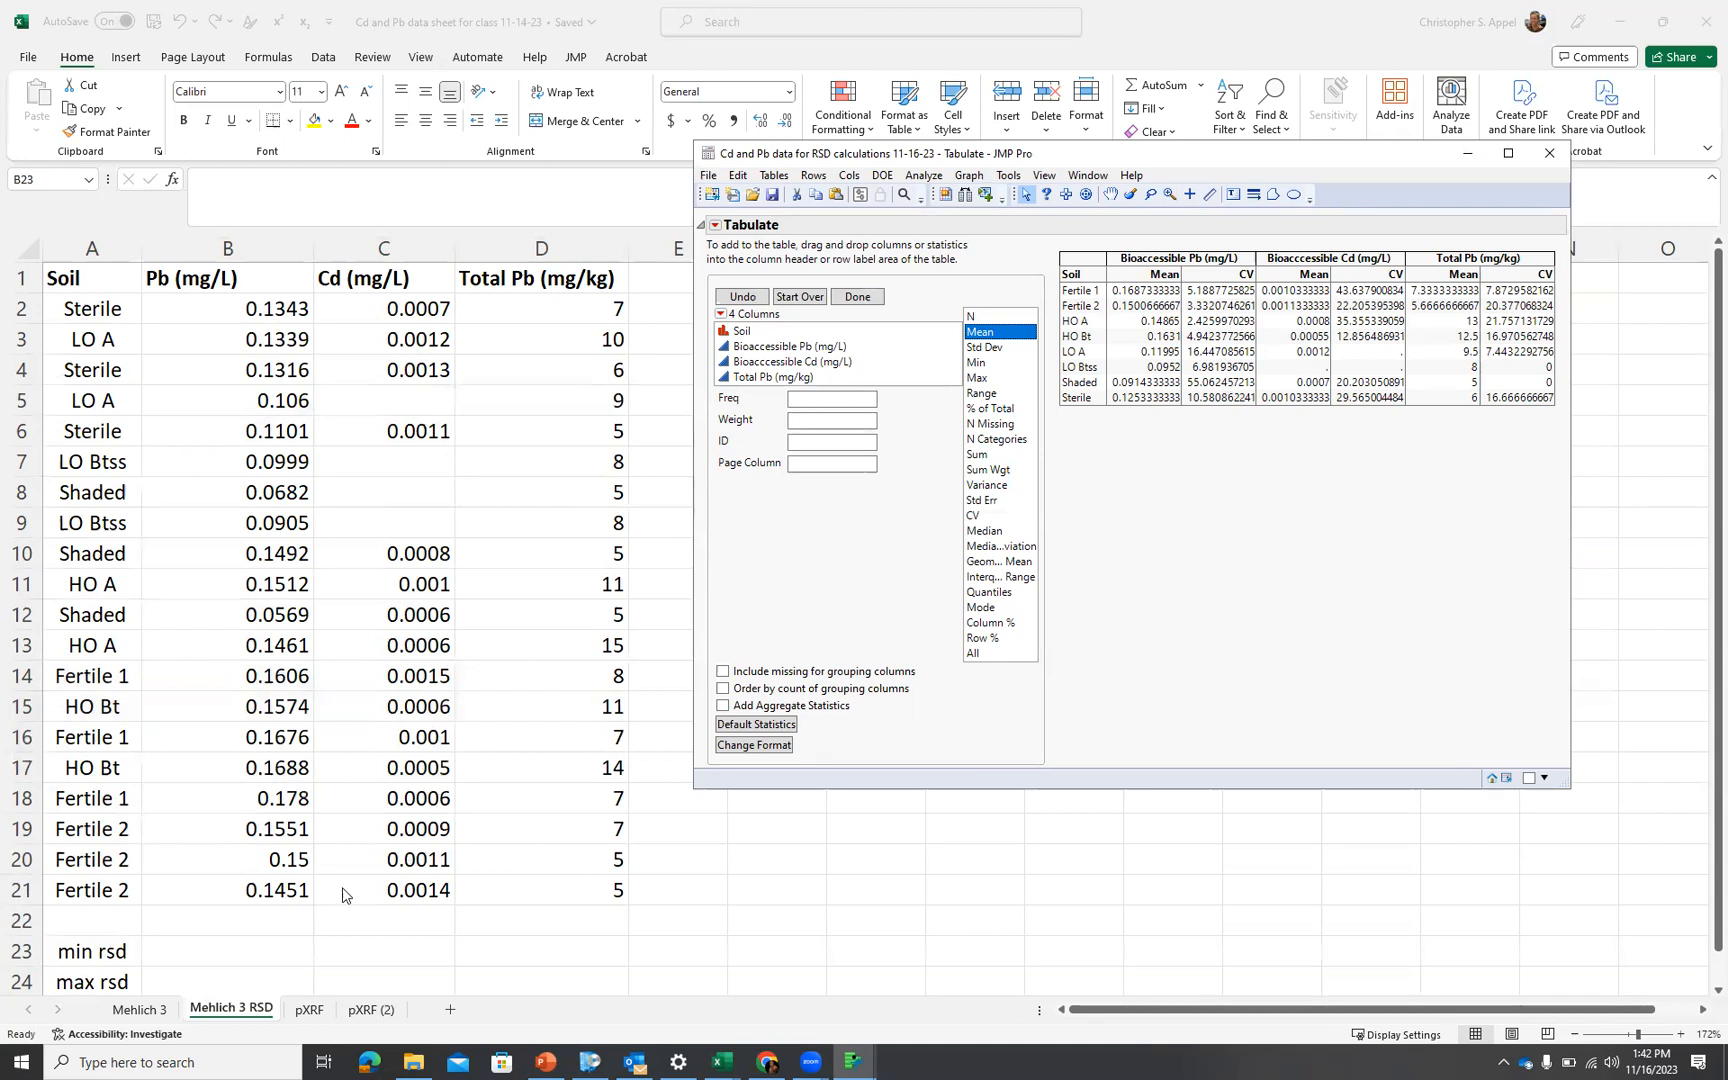
Enter 2 as the min rsd and 55 as the max rsd in the Pb (mg/L) column
left_click(237, 946)
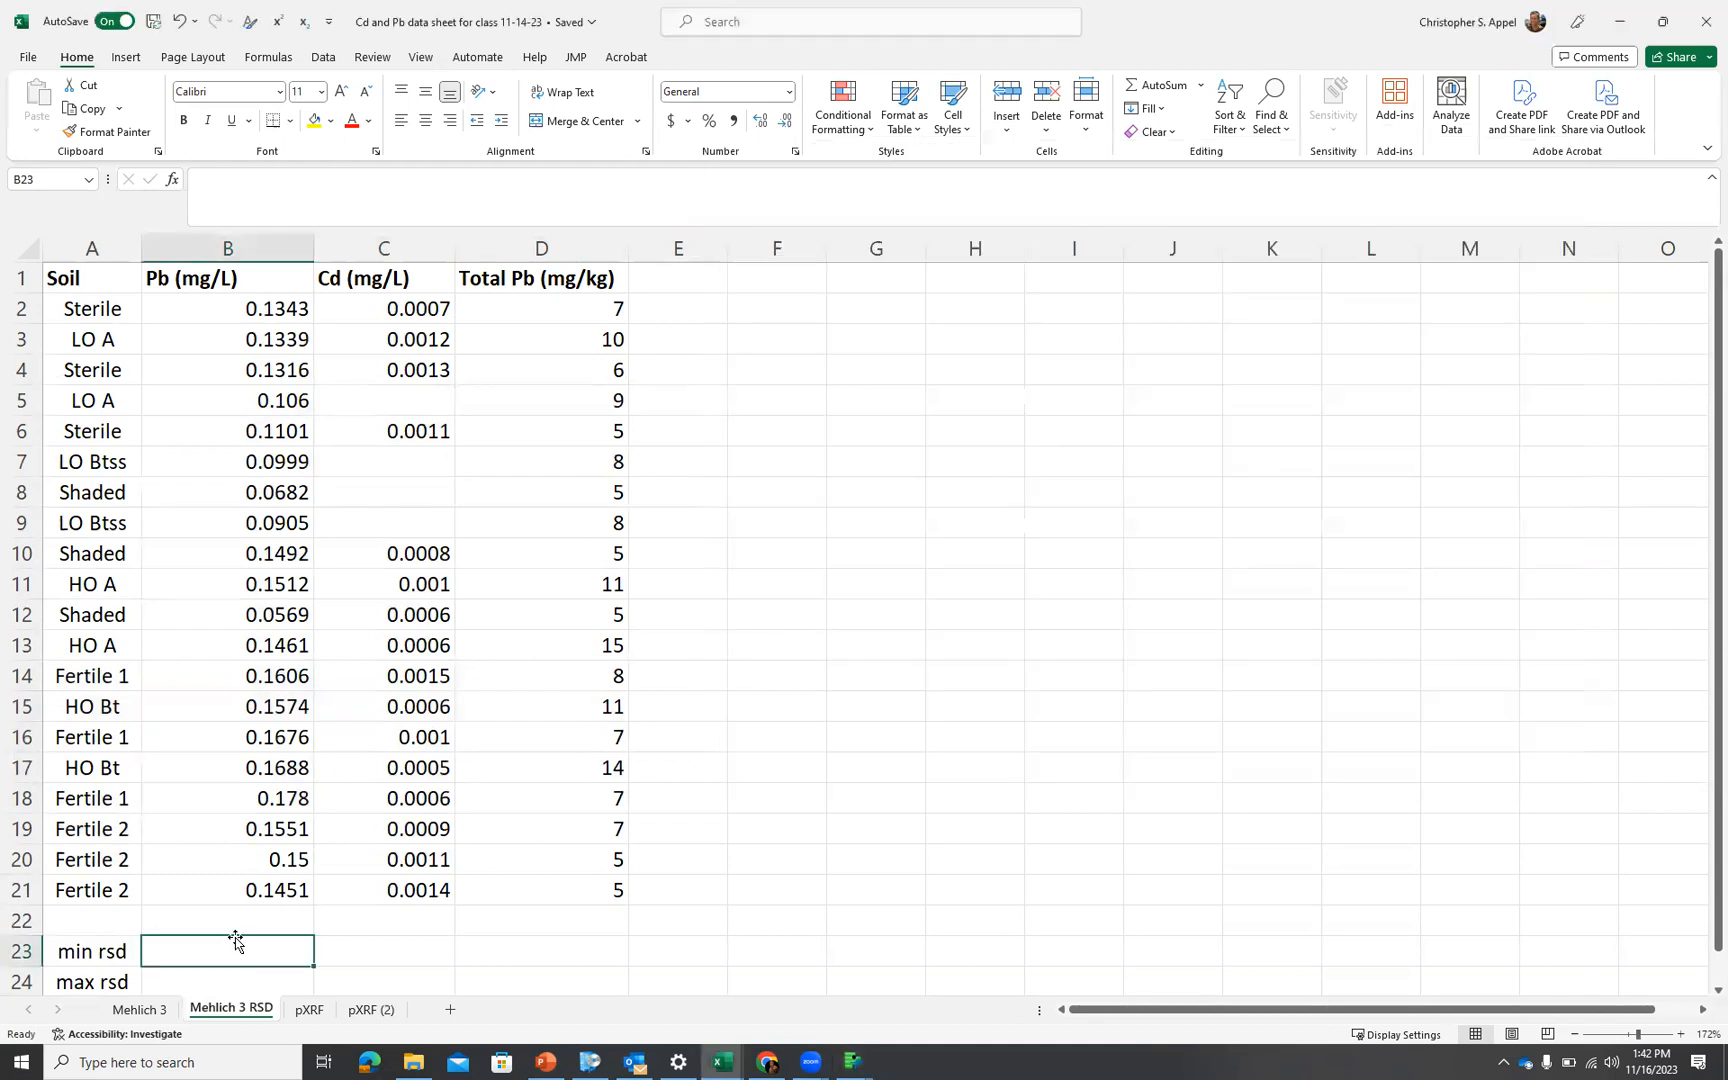
type("2")
key("Return")
type("55")
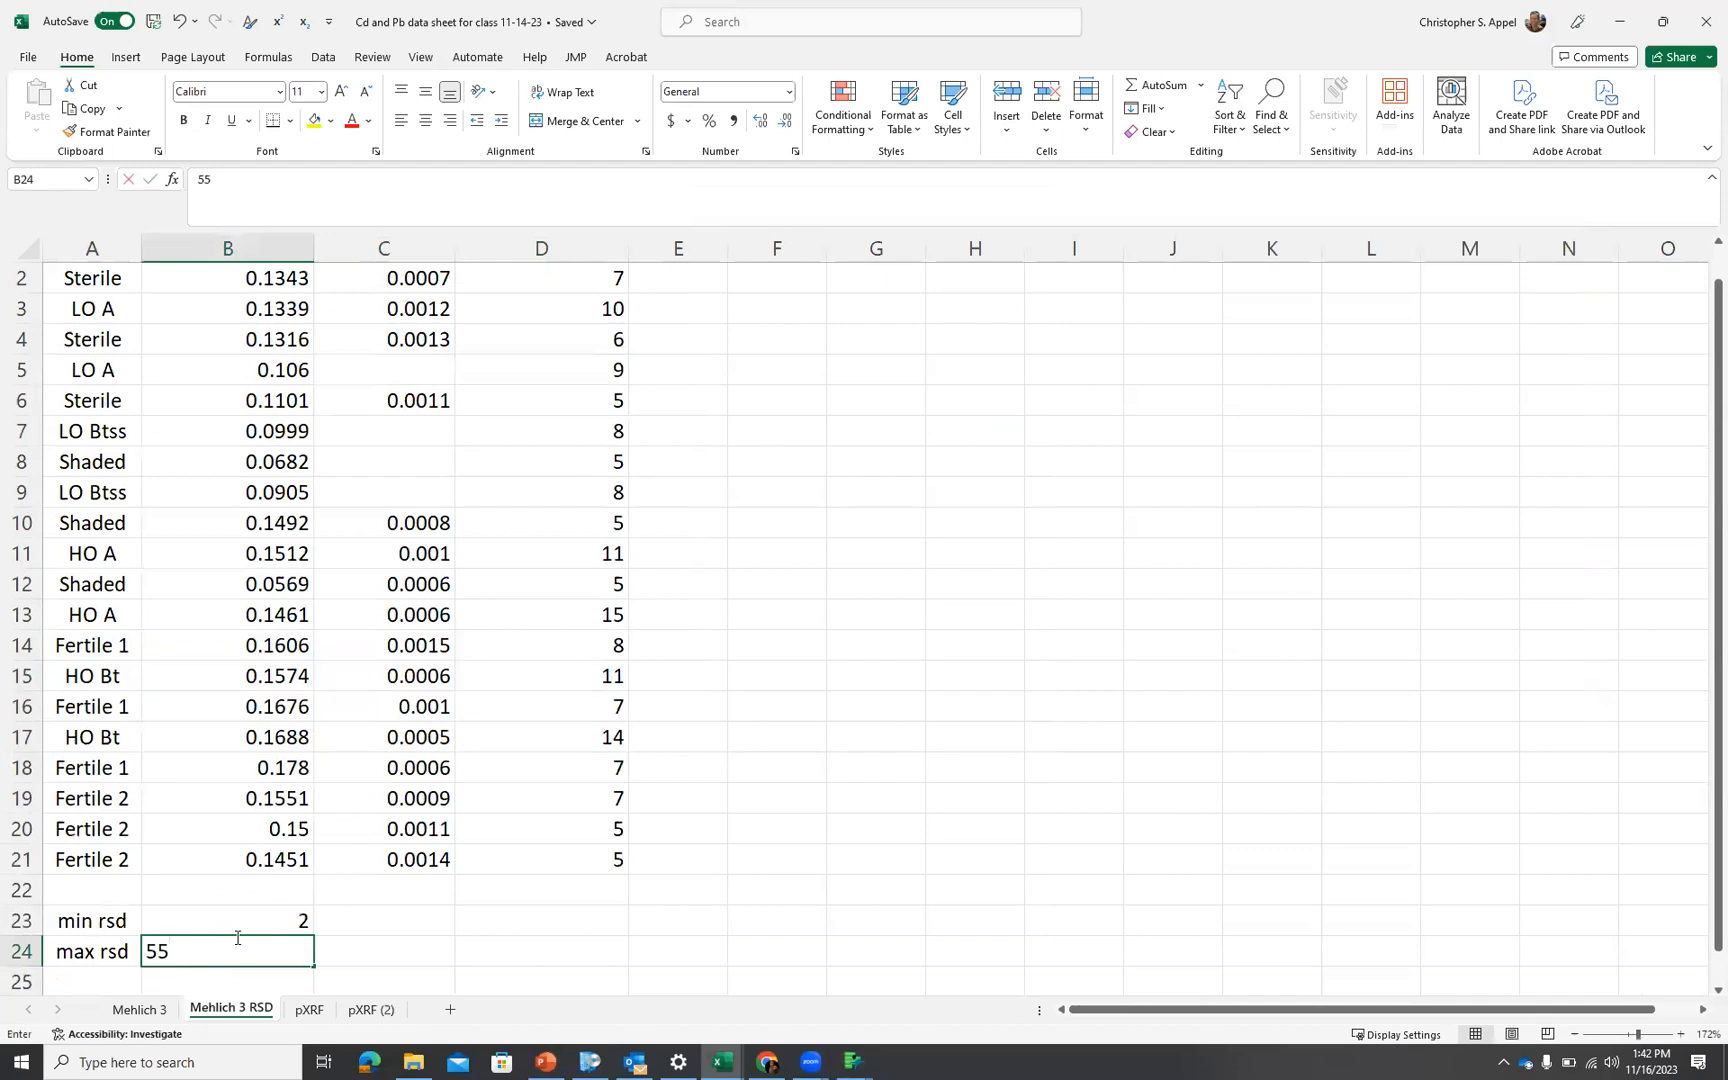
key("Tab")
key("Up")
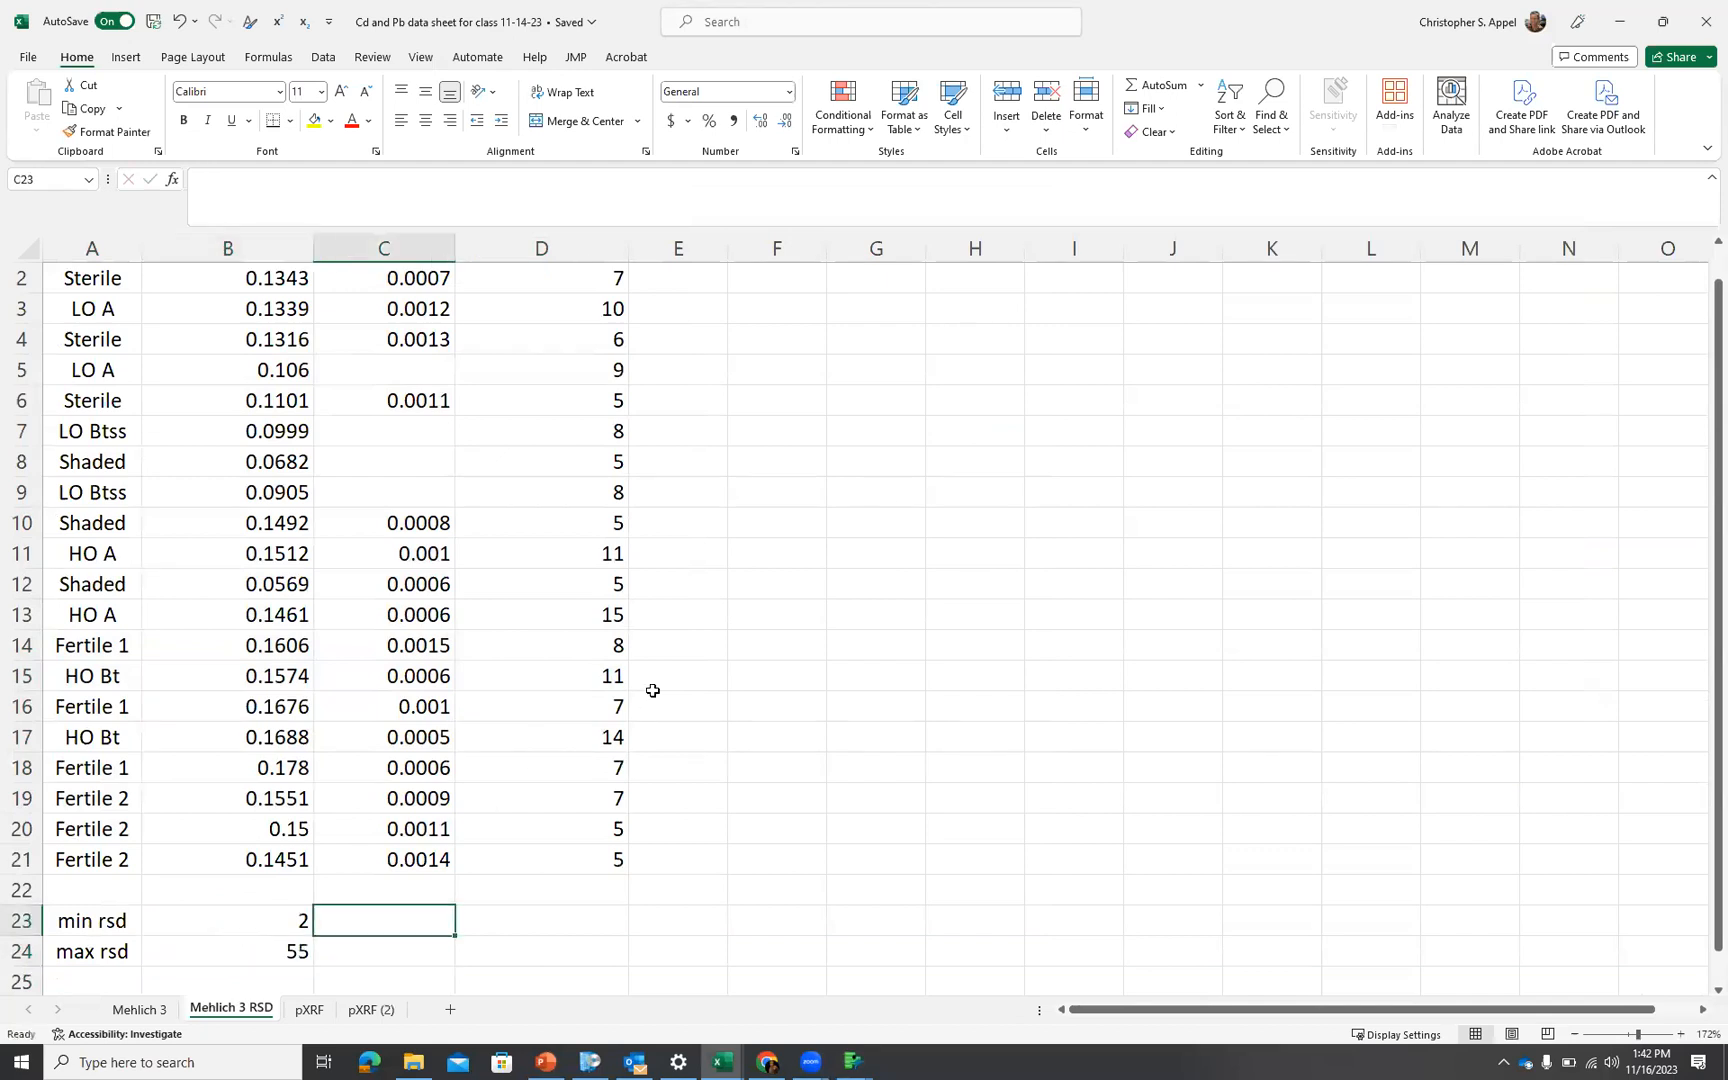
Consult the Cd CVs in the Tabulate report and enter 13 as min rsd and 44 as max rsd for Cd (mg/L)
scroll(613, 668, "up", 1)
key("alt+Tab")
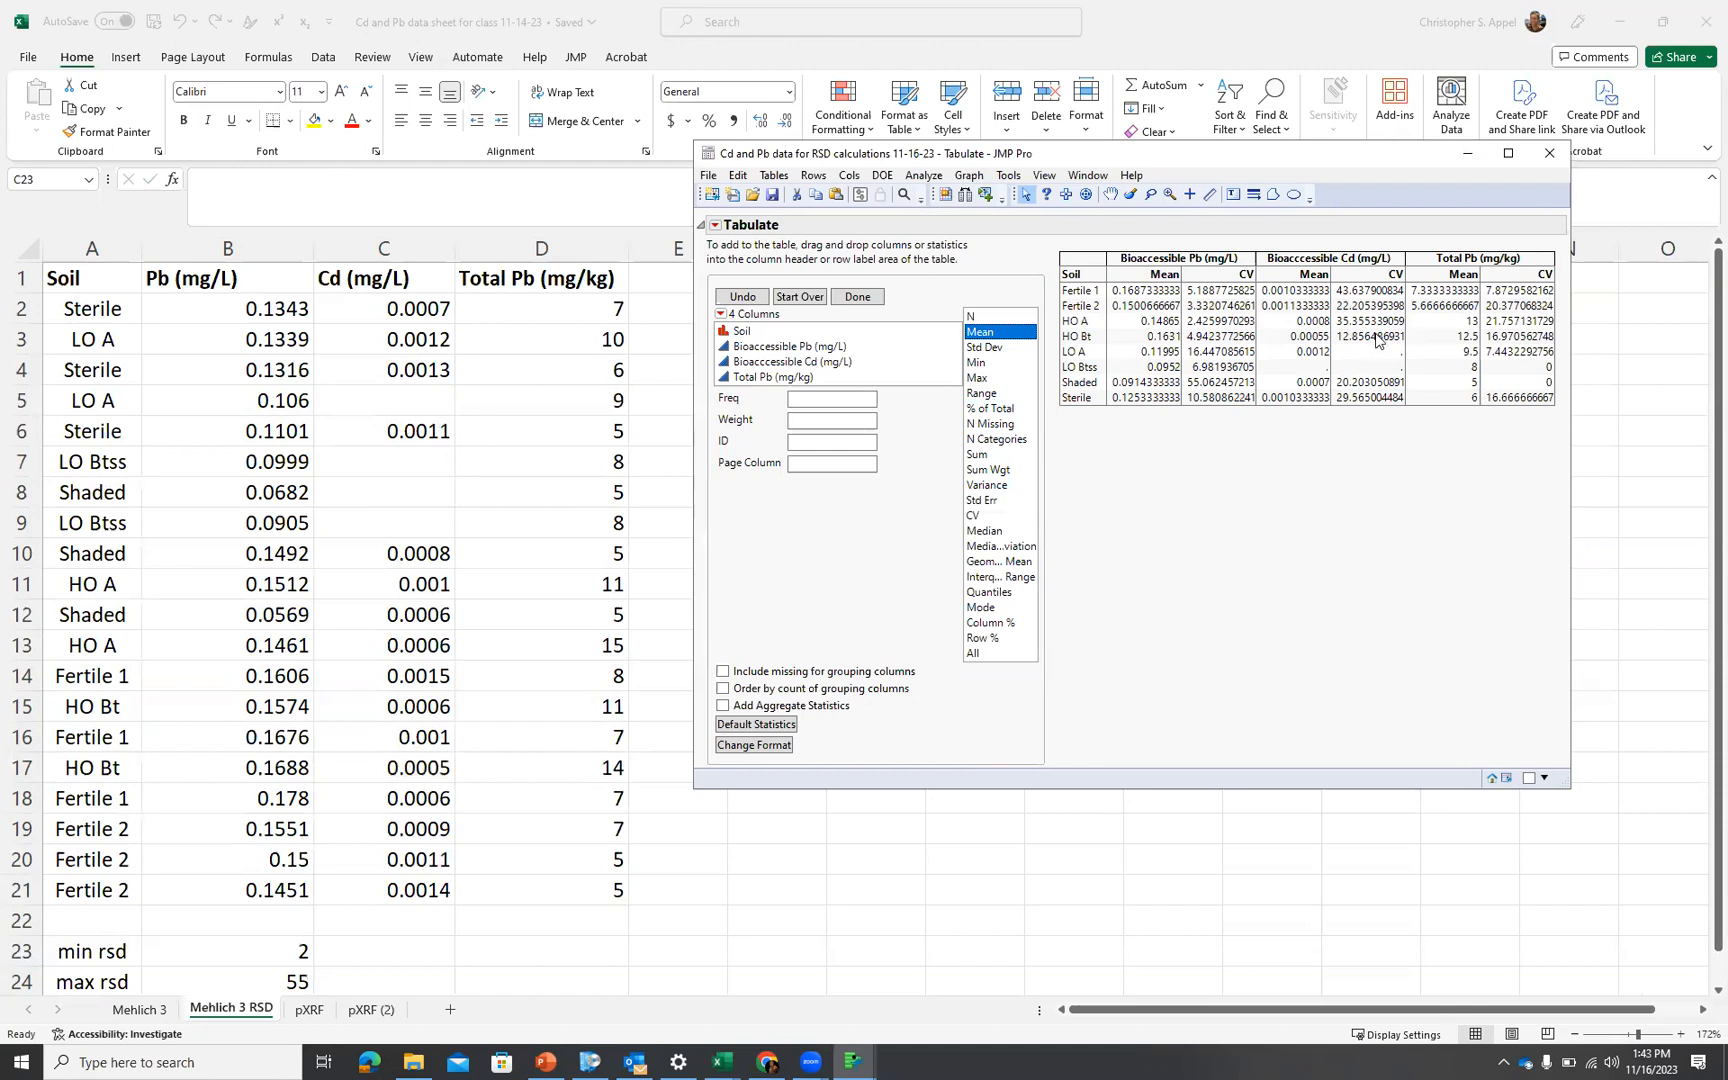
left_click(370, 962)
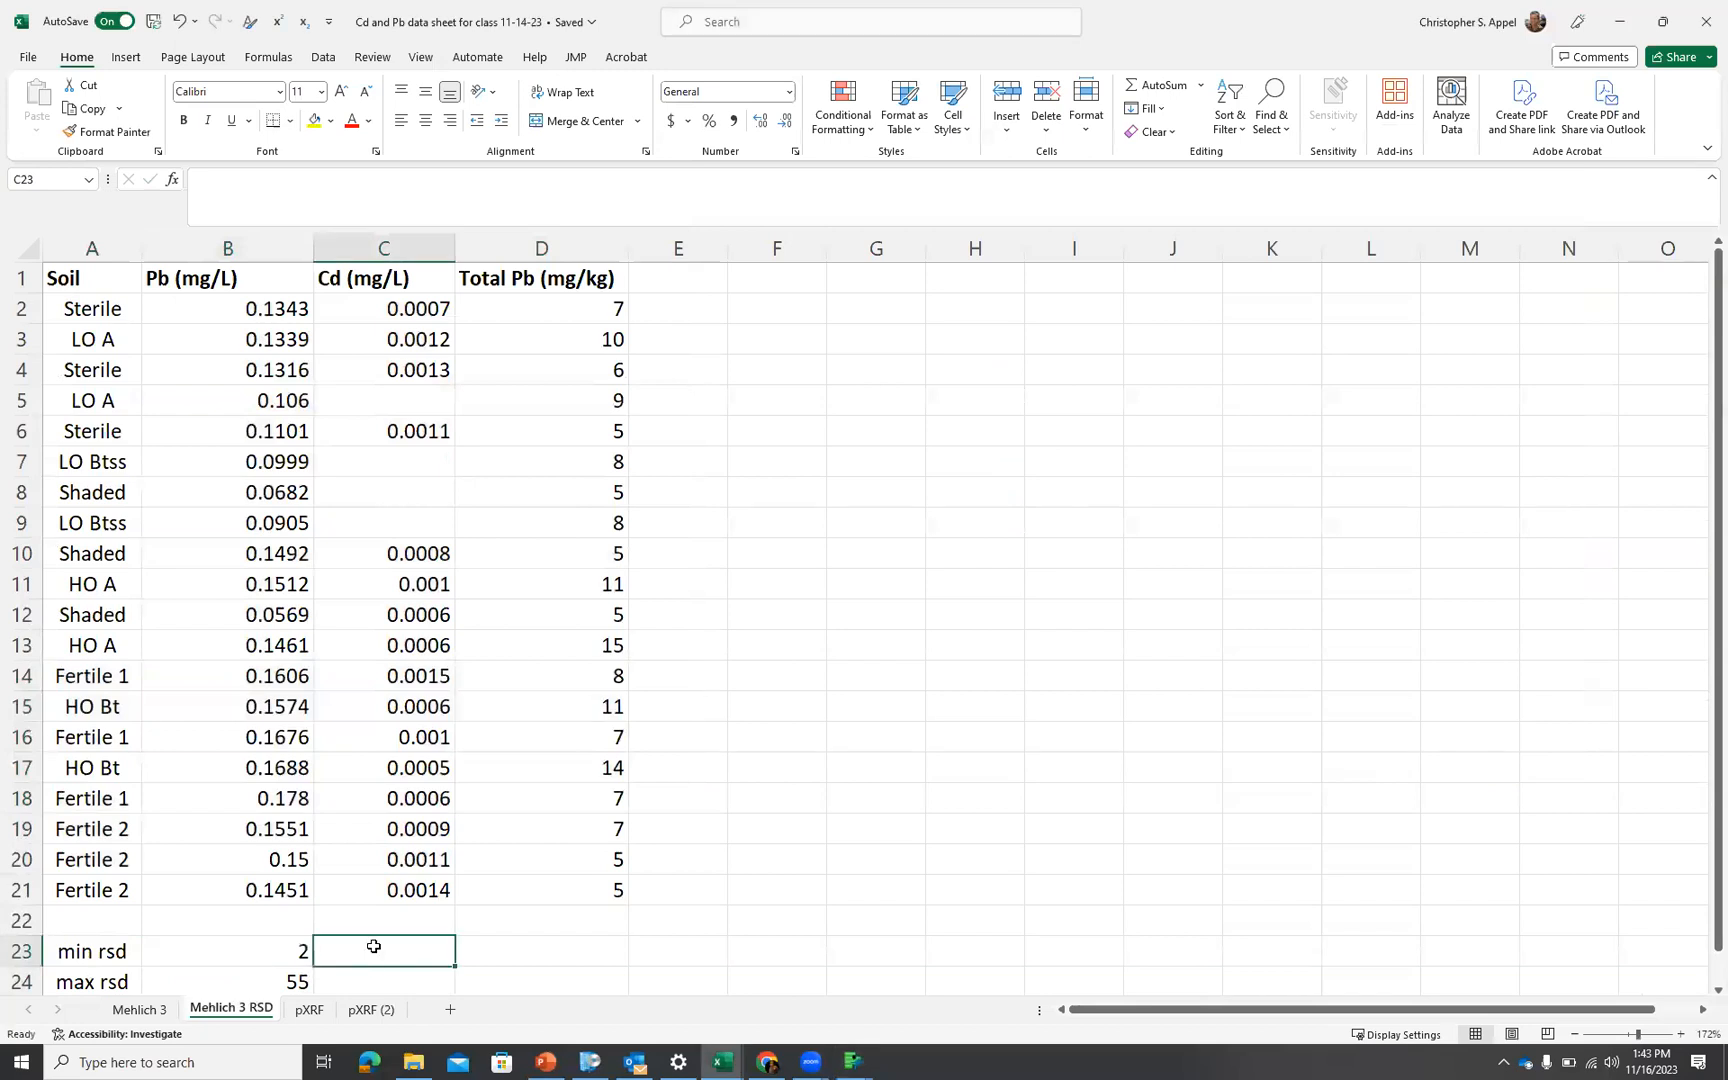
type("13")
key("Return")
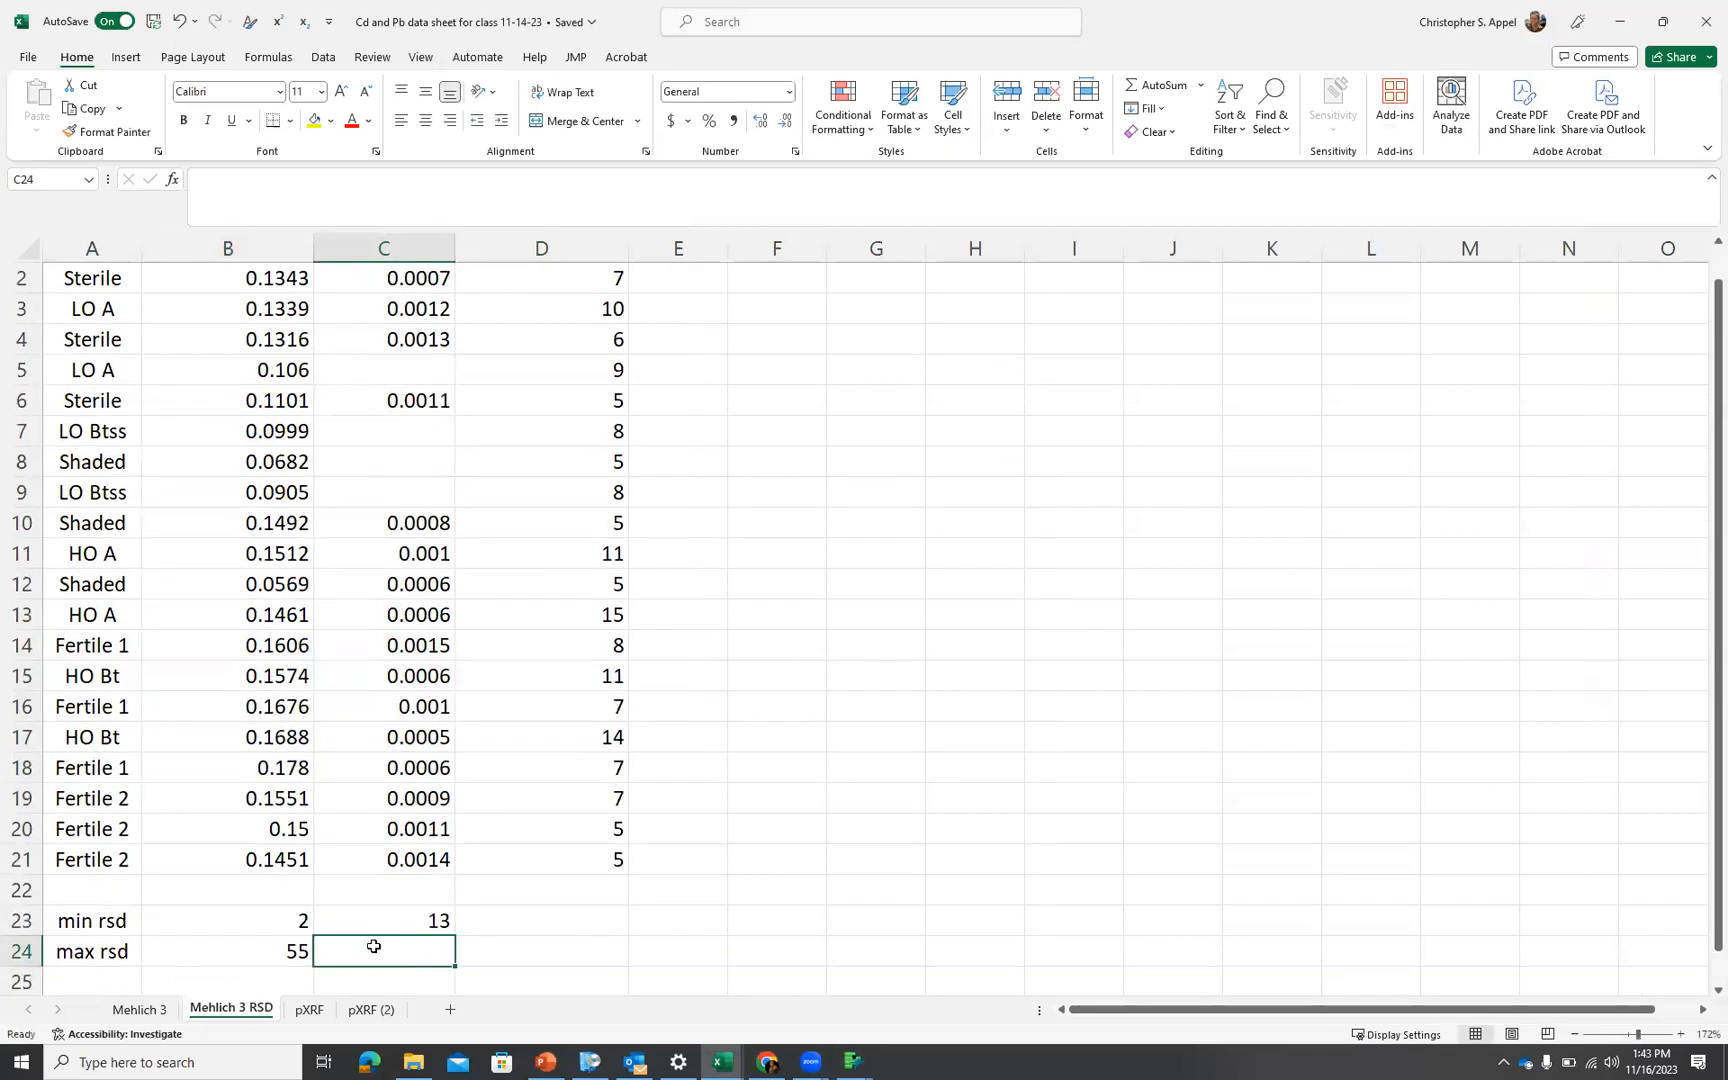
type("44")
key("Tab")
key("Up")
Consult the Total Pb CVs in the Tabulate report and enter 7 as min rsd and 22 as max rsd for Total Pb
key("alt+Tab")
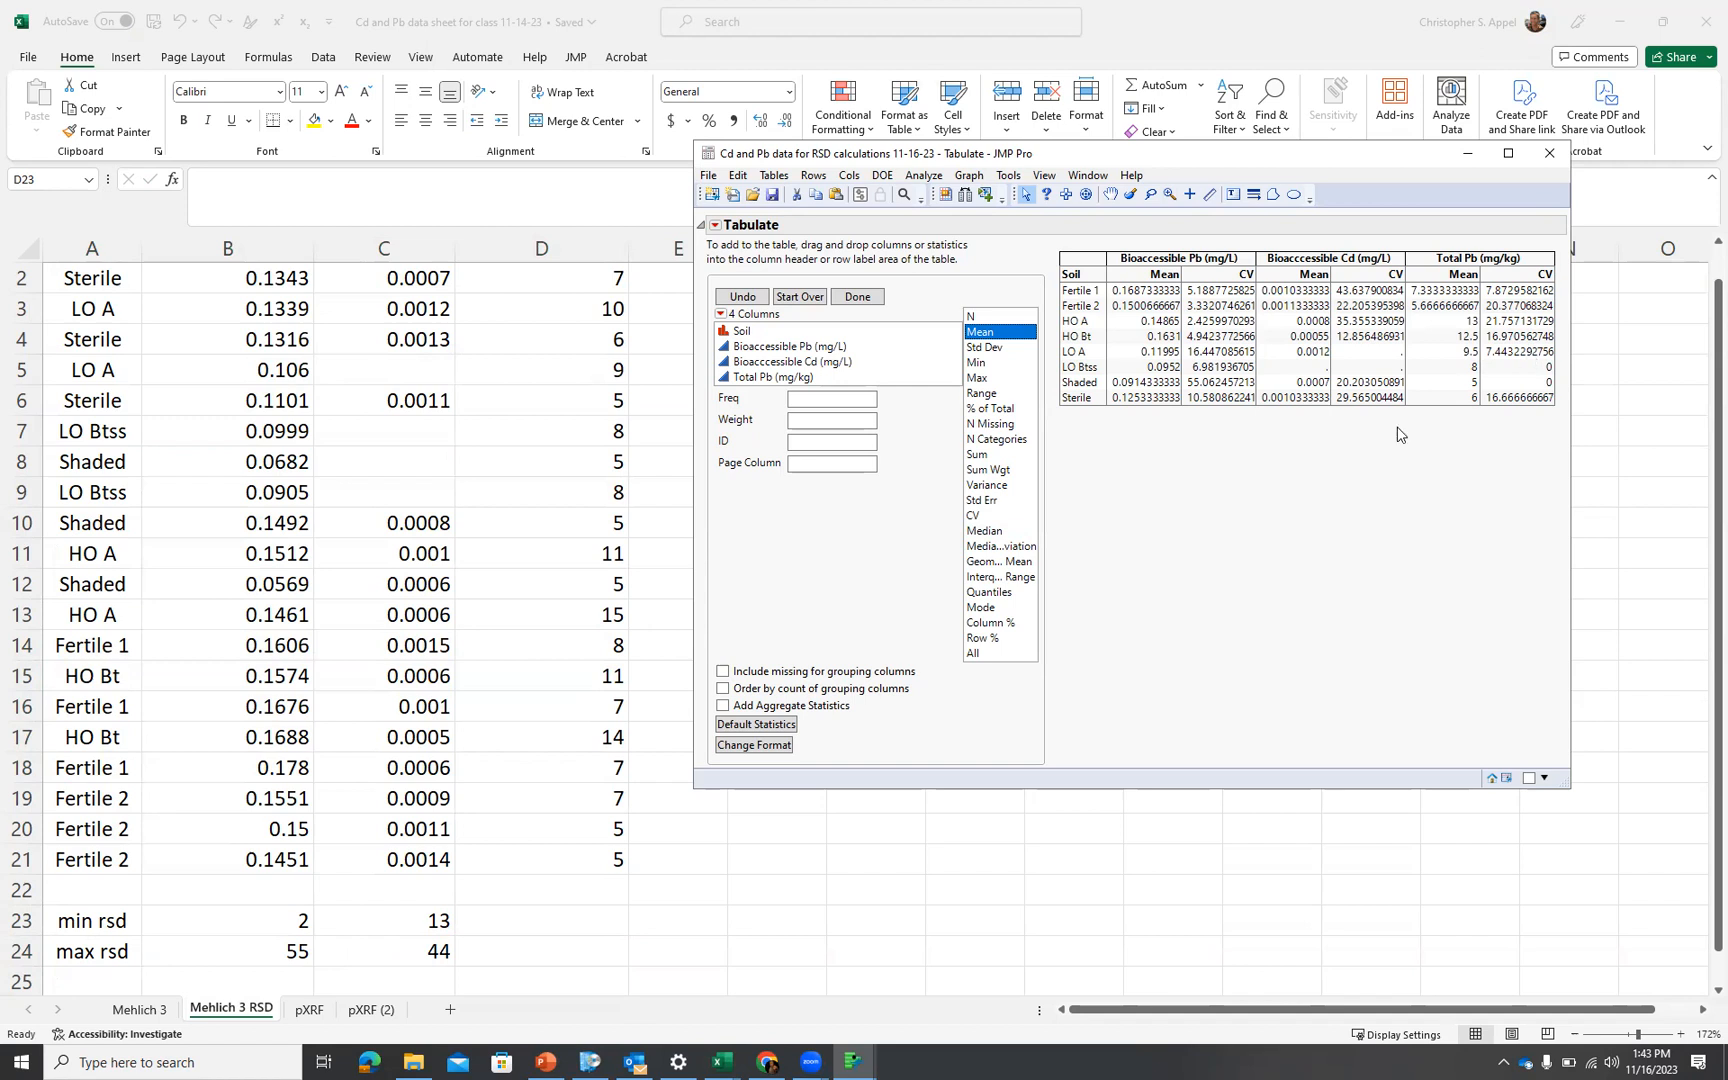
left_click(415, 1025)
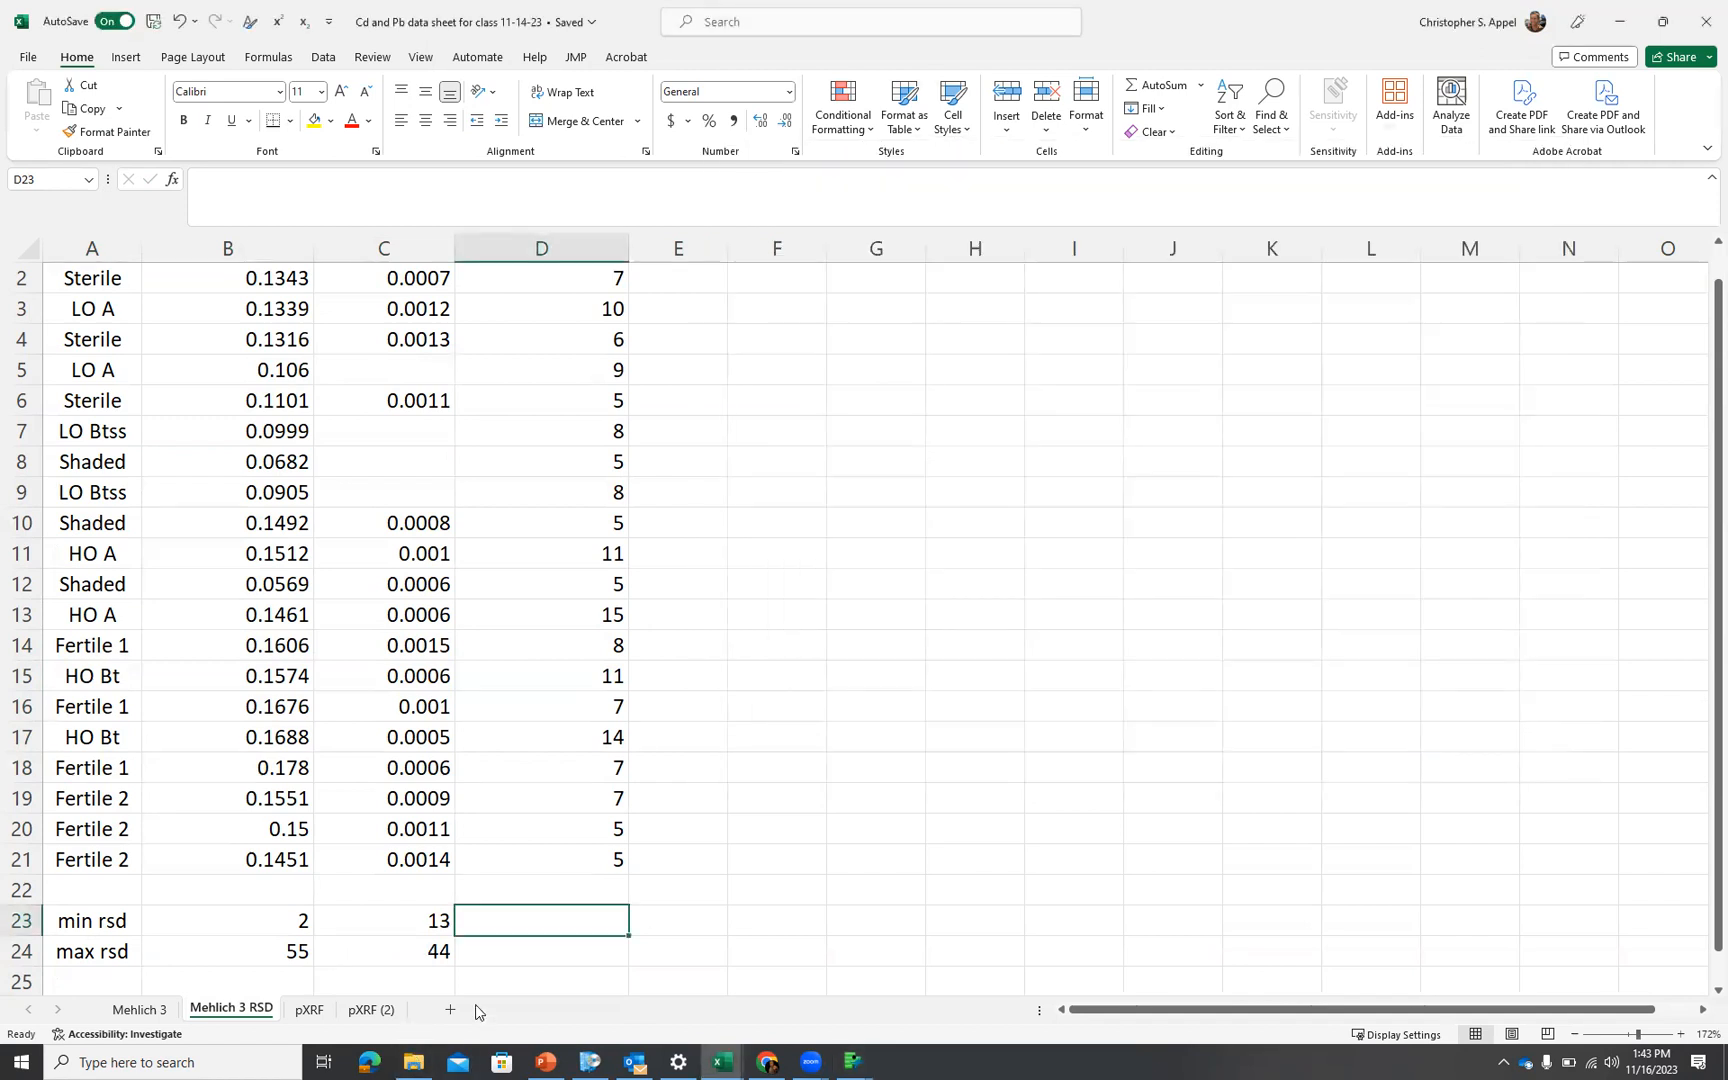
type("7")
key("Return")
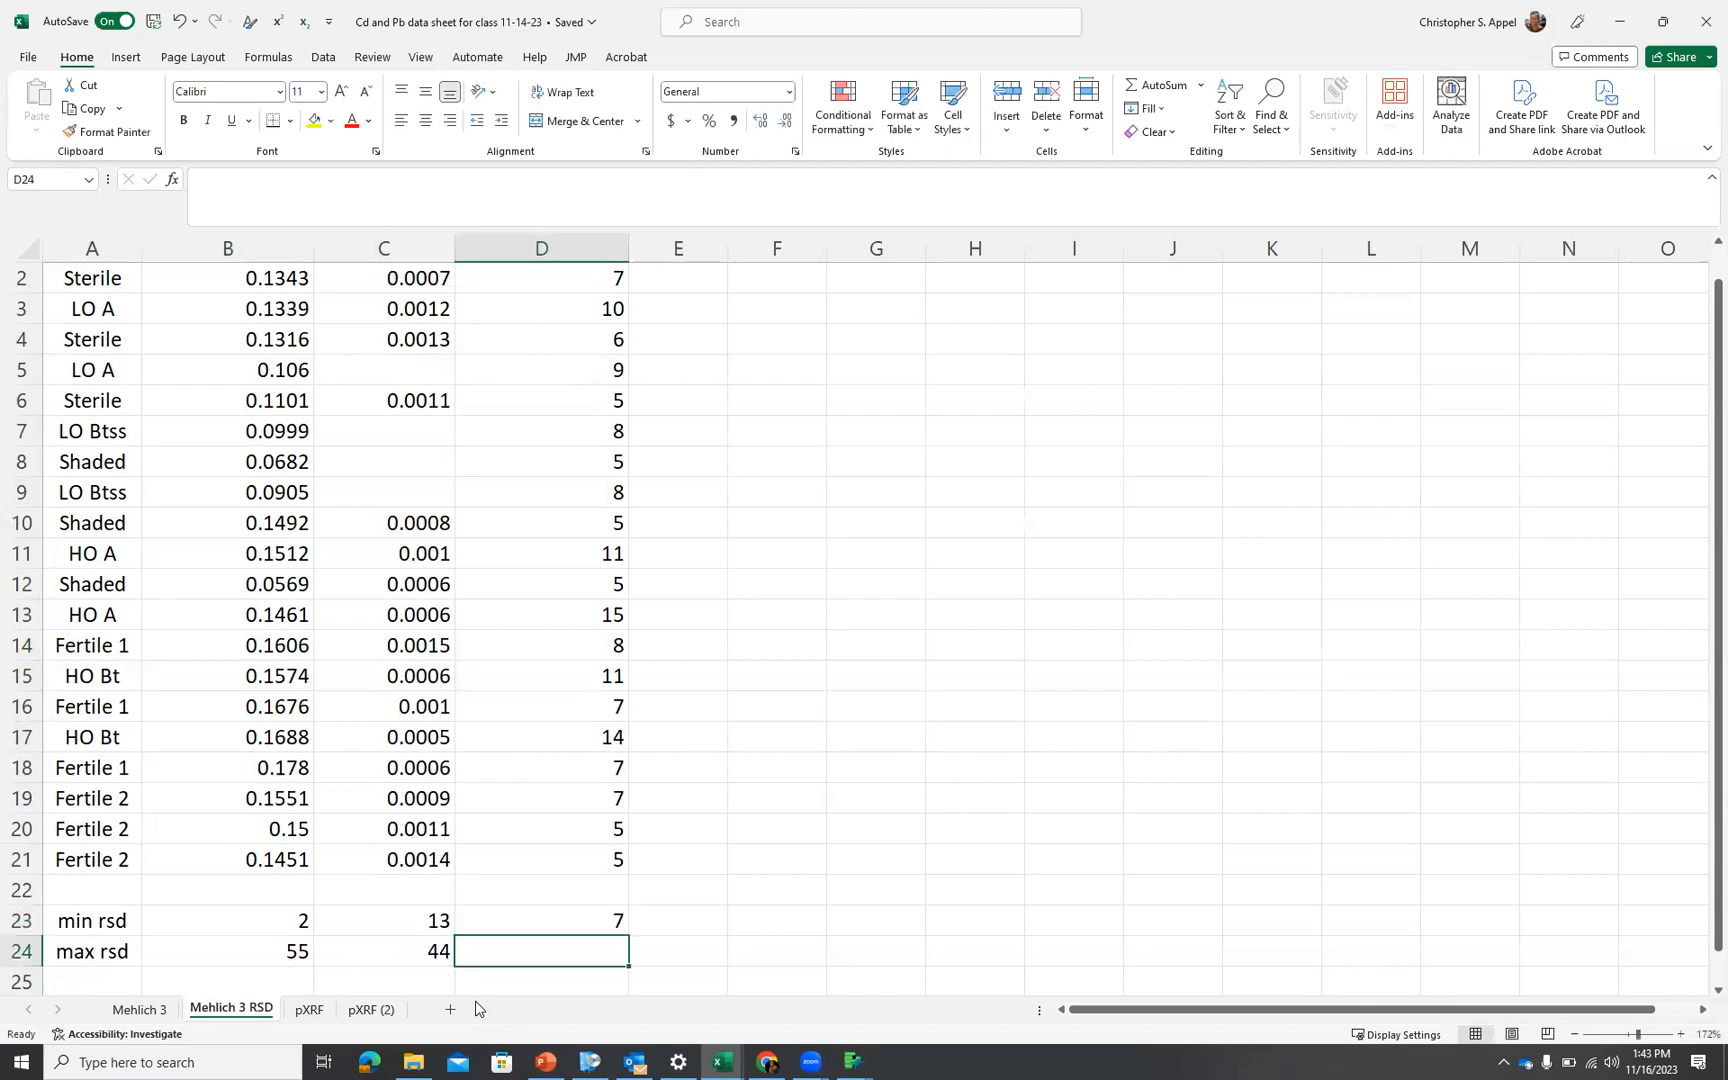
type("22")
key("Return")
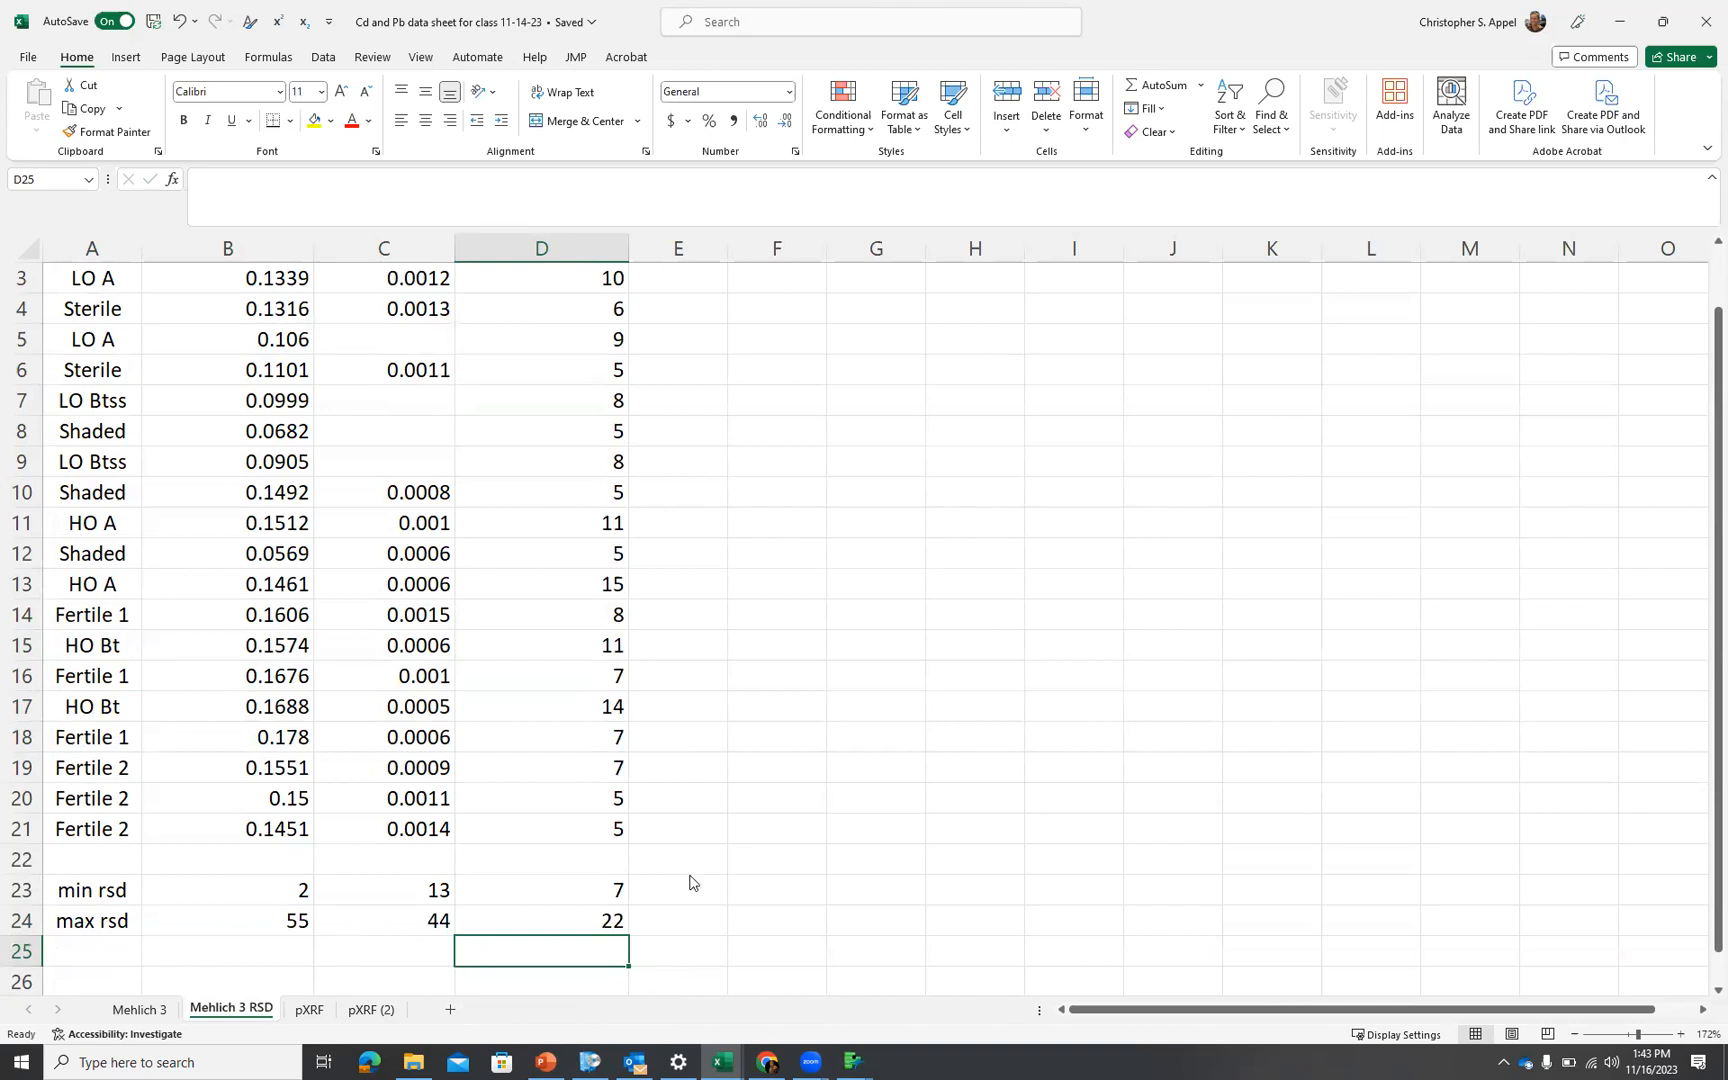
Recheck the Total Pb CVs in the Tabulate report and set the Total Pb min rsd in cell D23 to 0
key("alt+Tab")
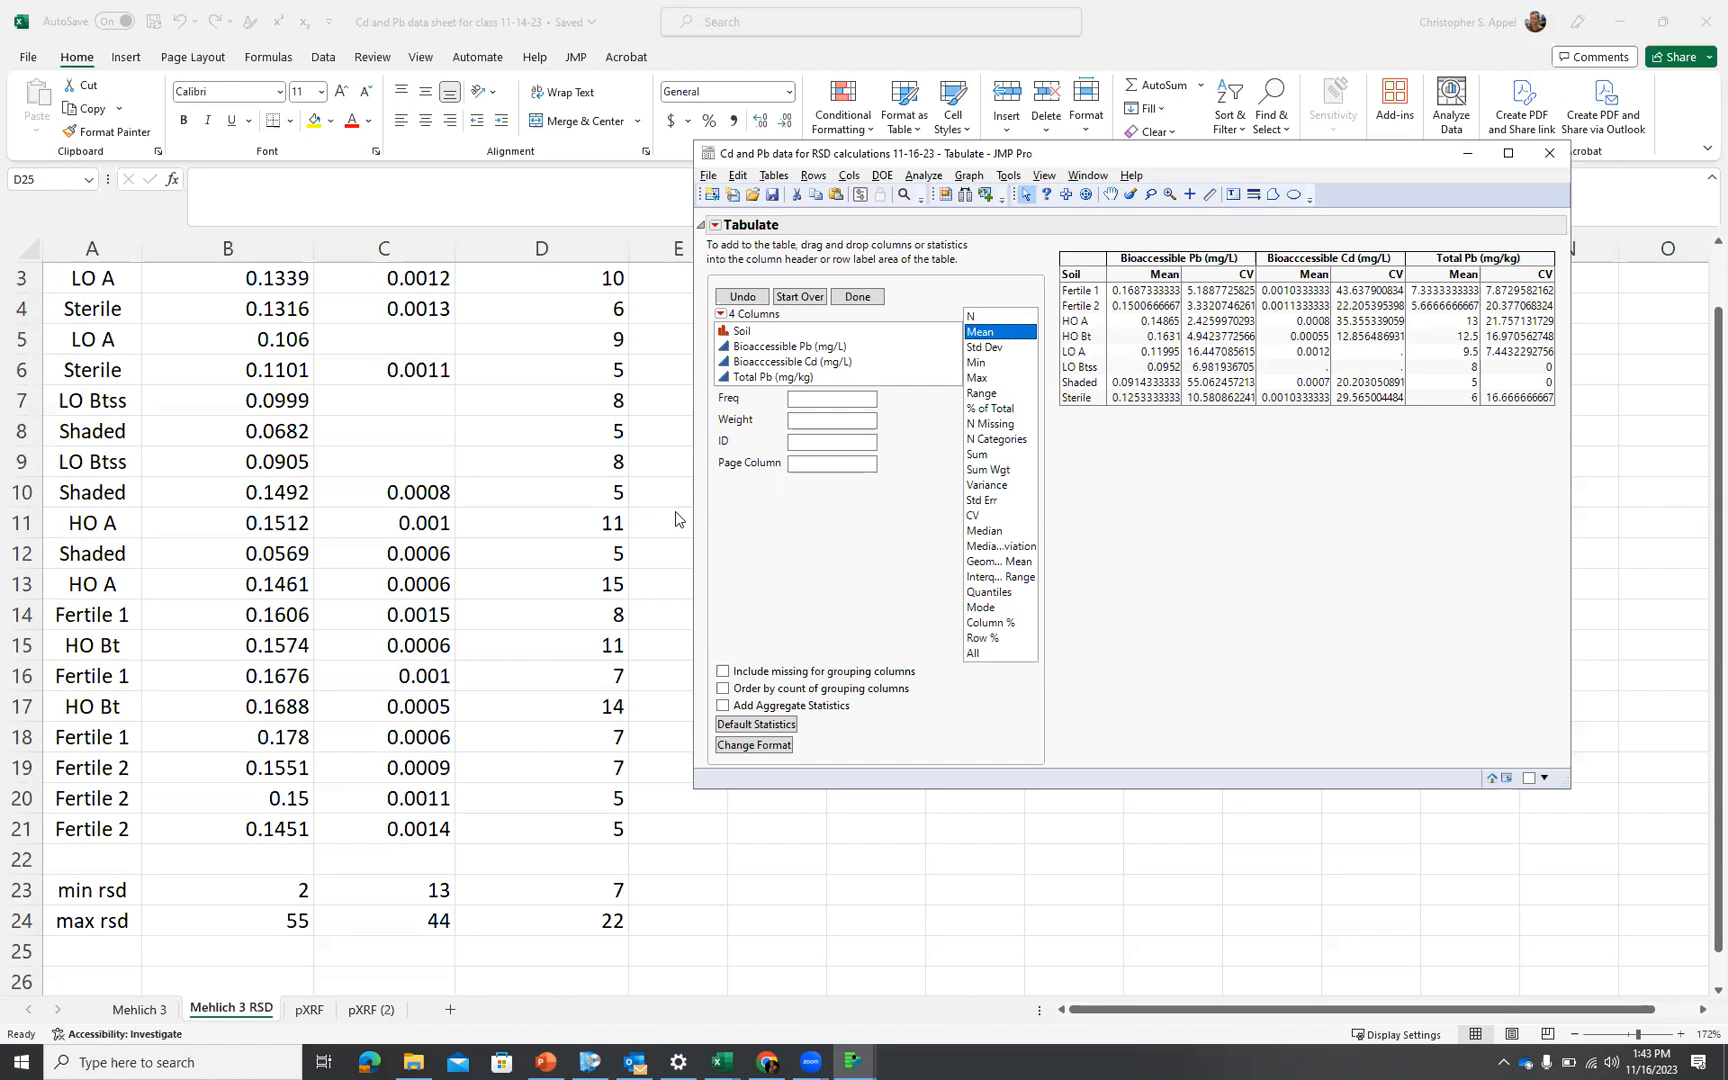
scroll(628, 524, "up", 1)
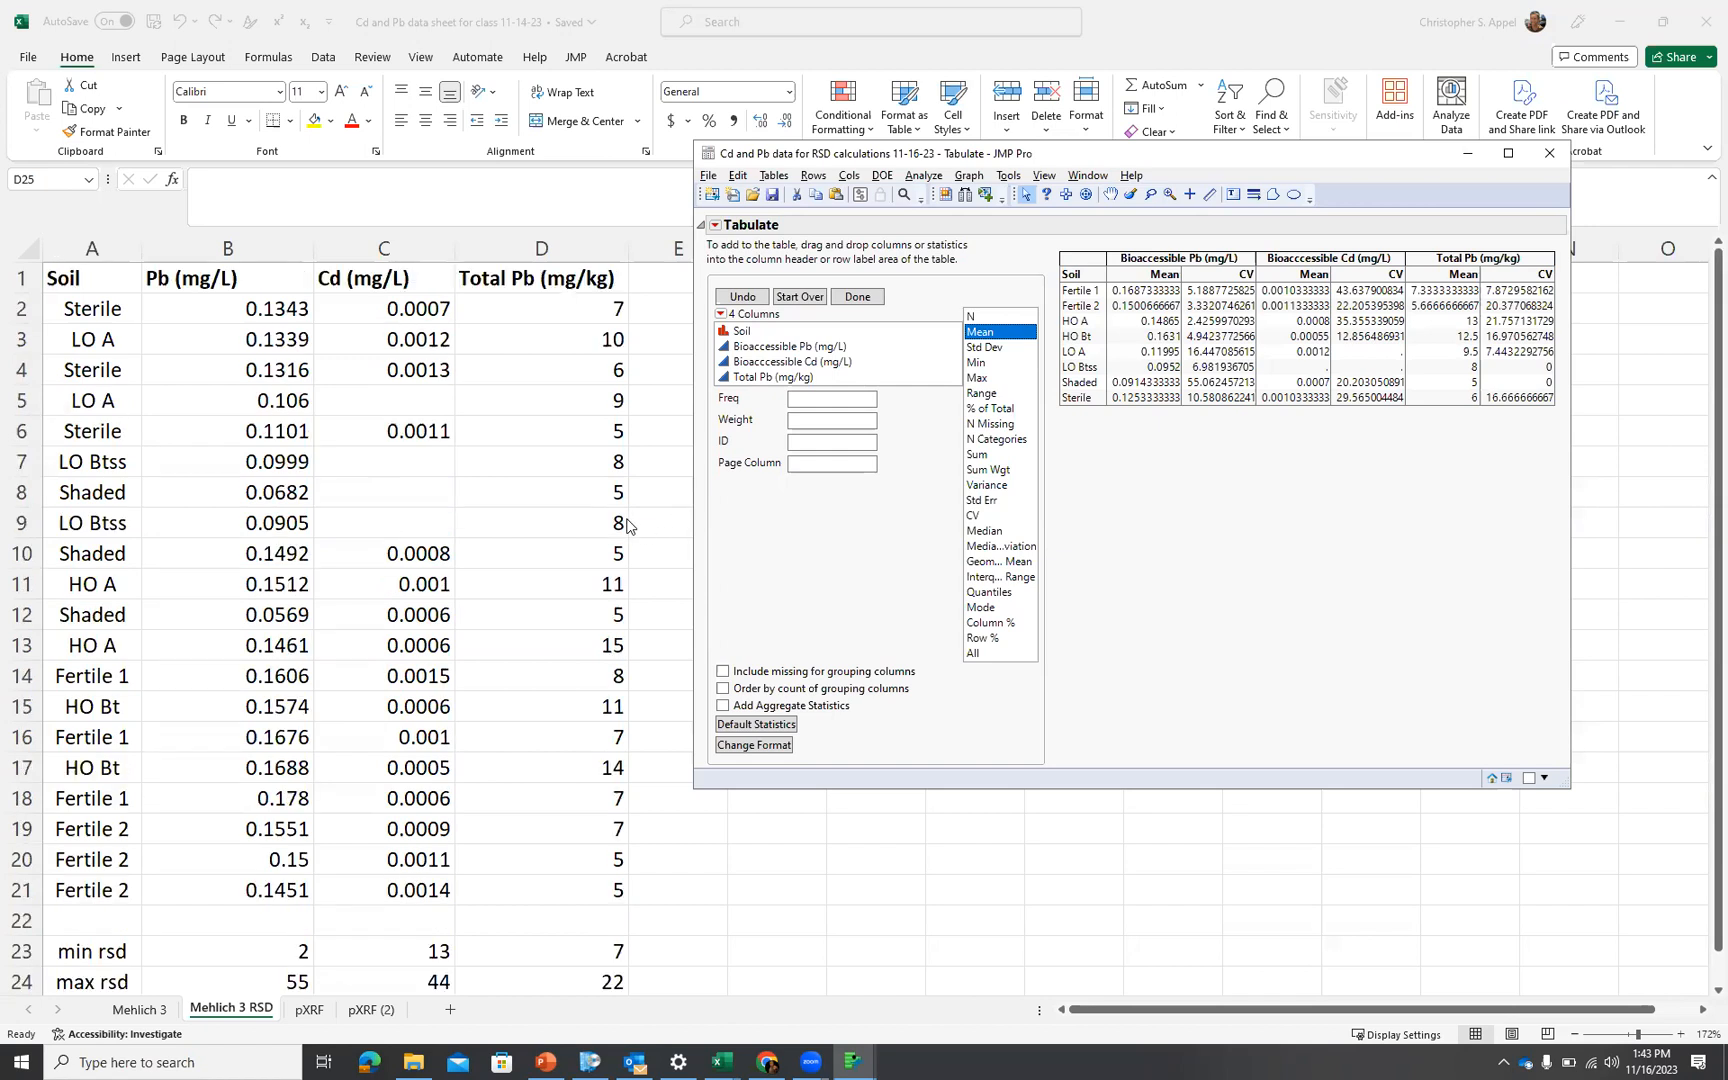
scroll(628, 524, "down", 4)
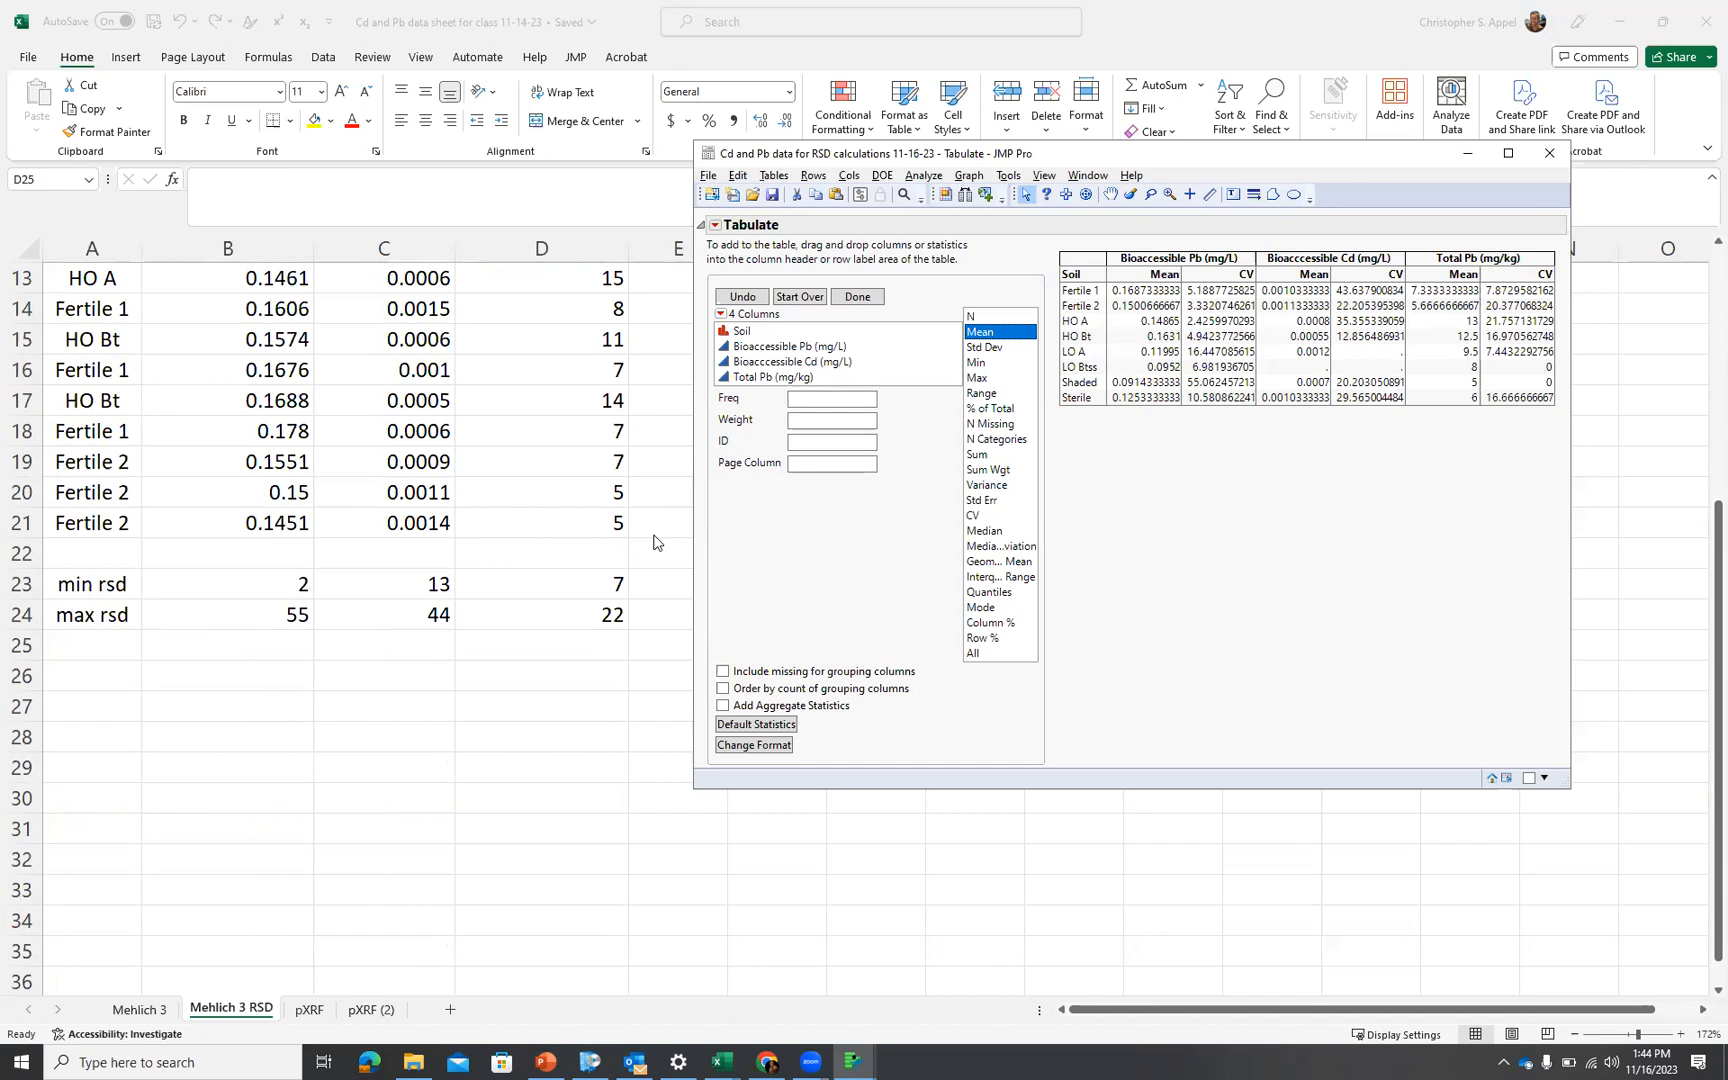
left_click(607, 592)
left_click(608, 588)
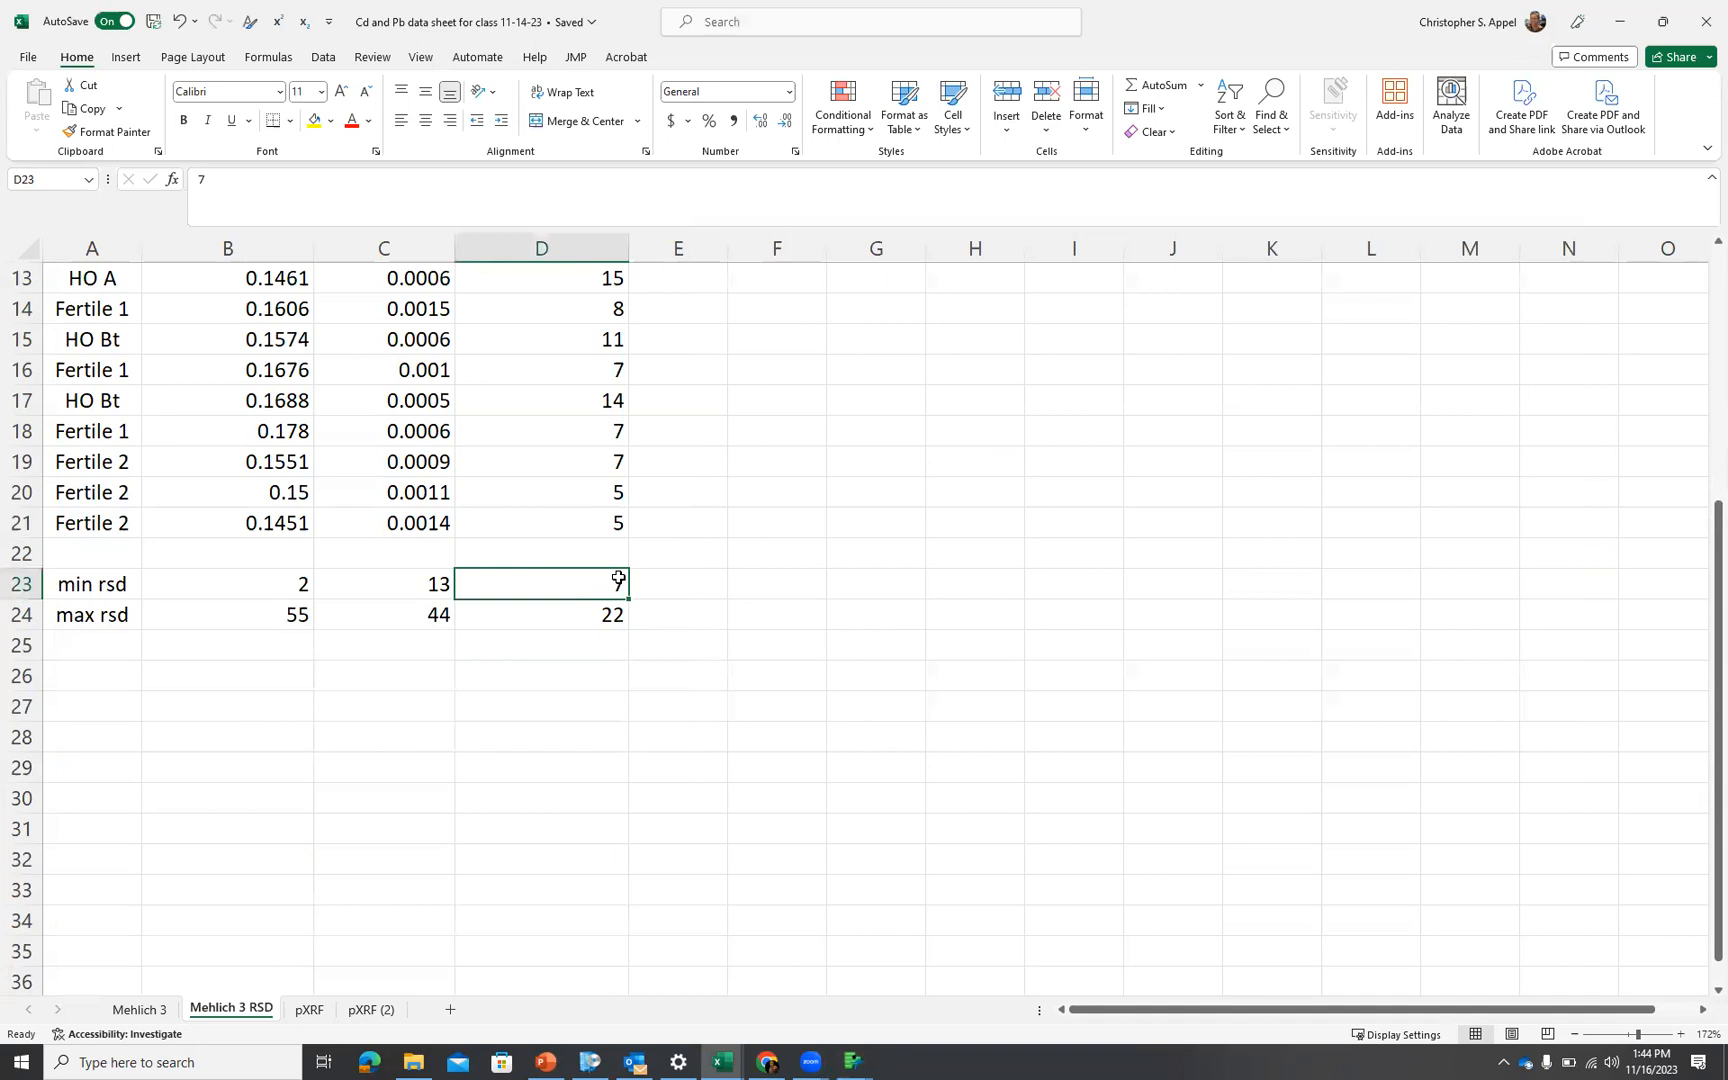
type("0")
left_click(797, 560)
scroll(1088, 648, "up", 4)
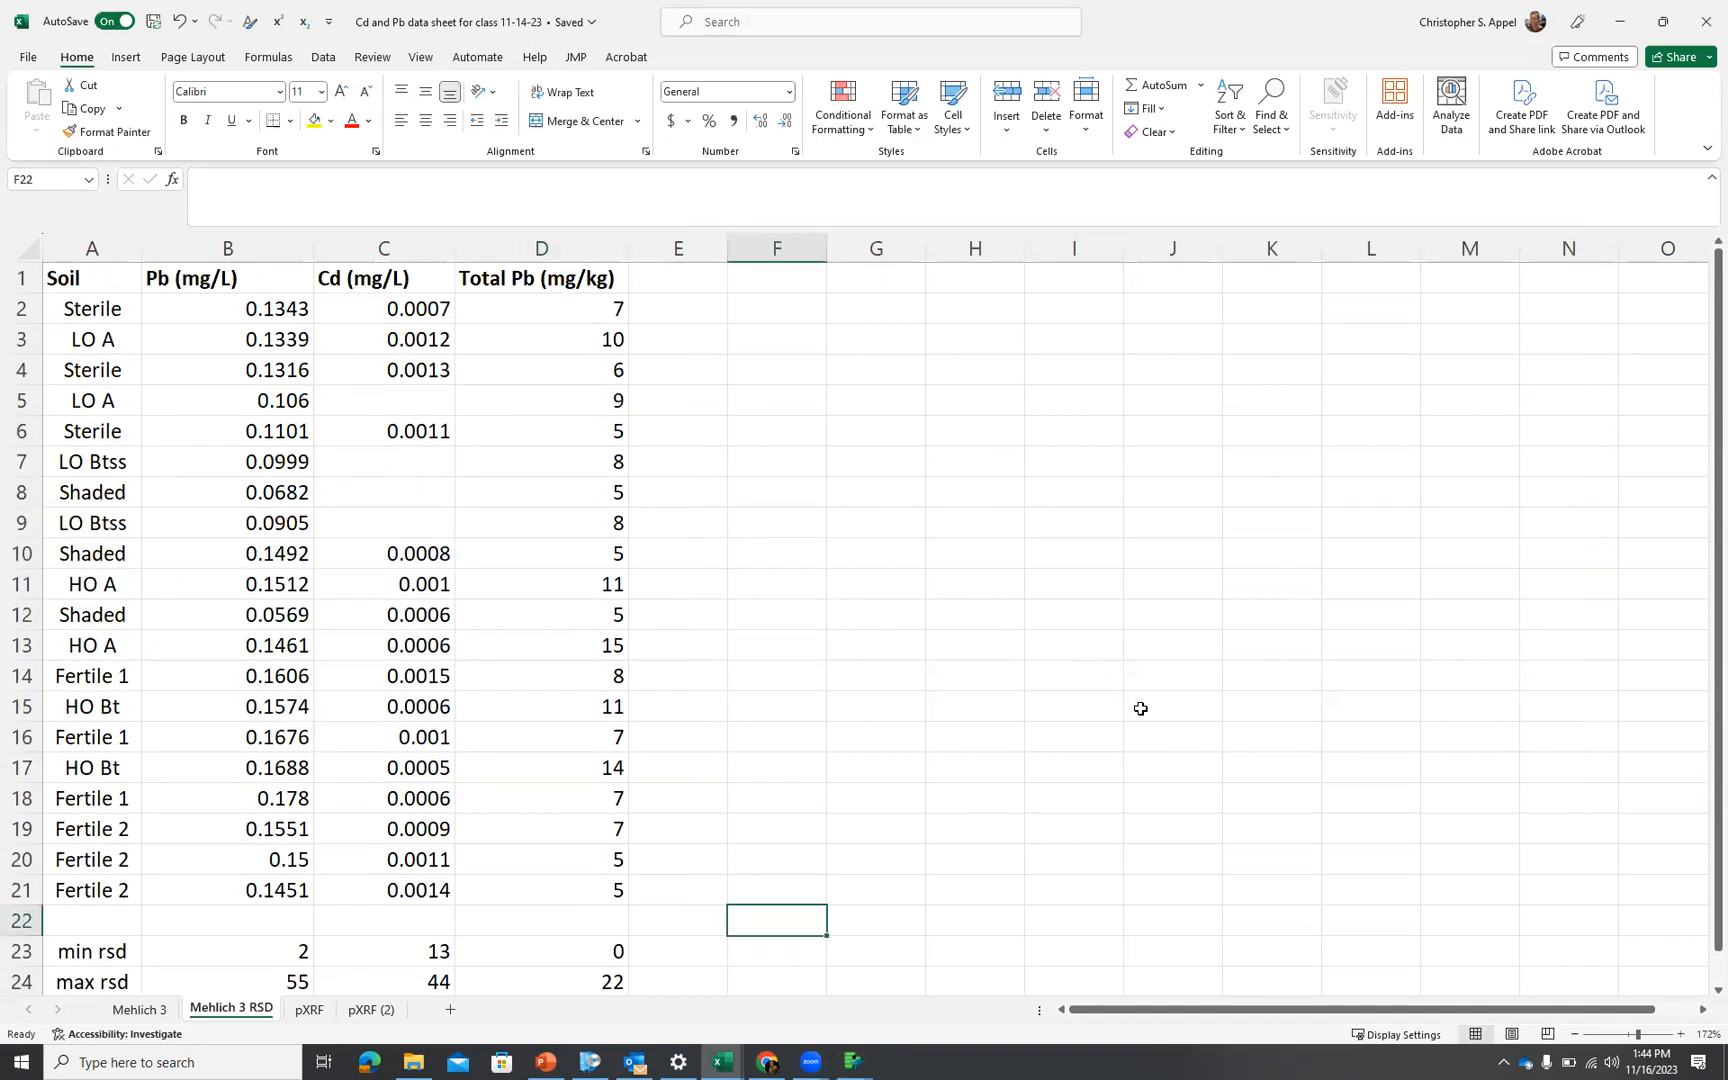
scroll(1126, 706, "down", 3)
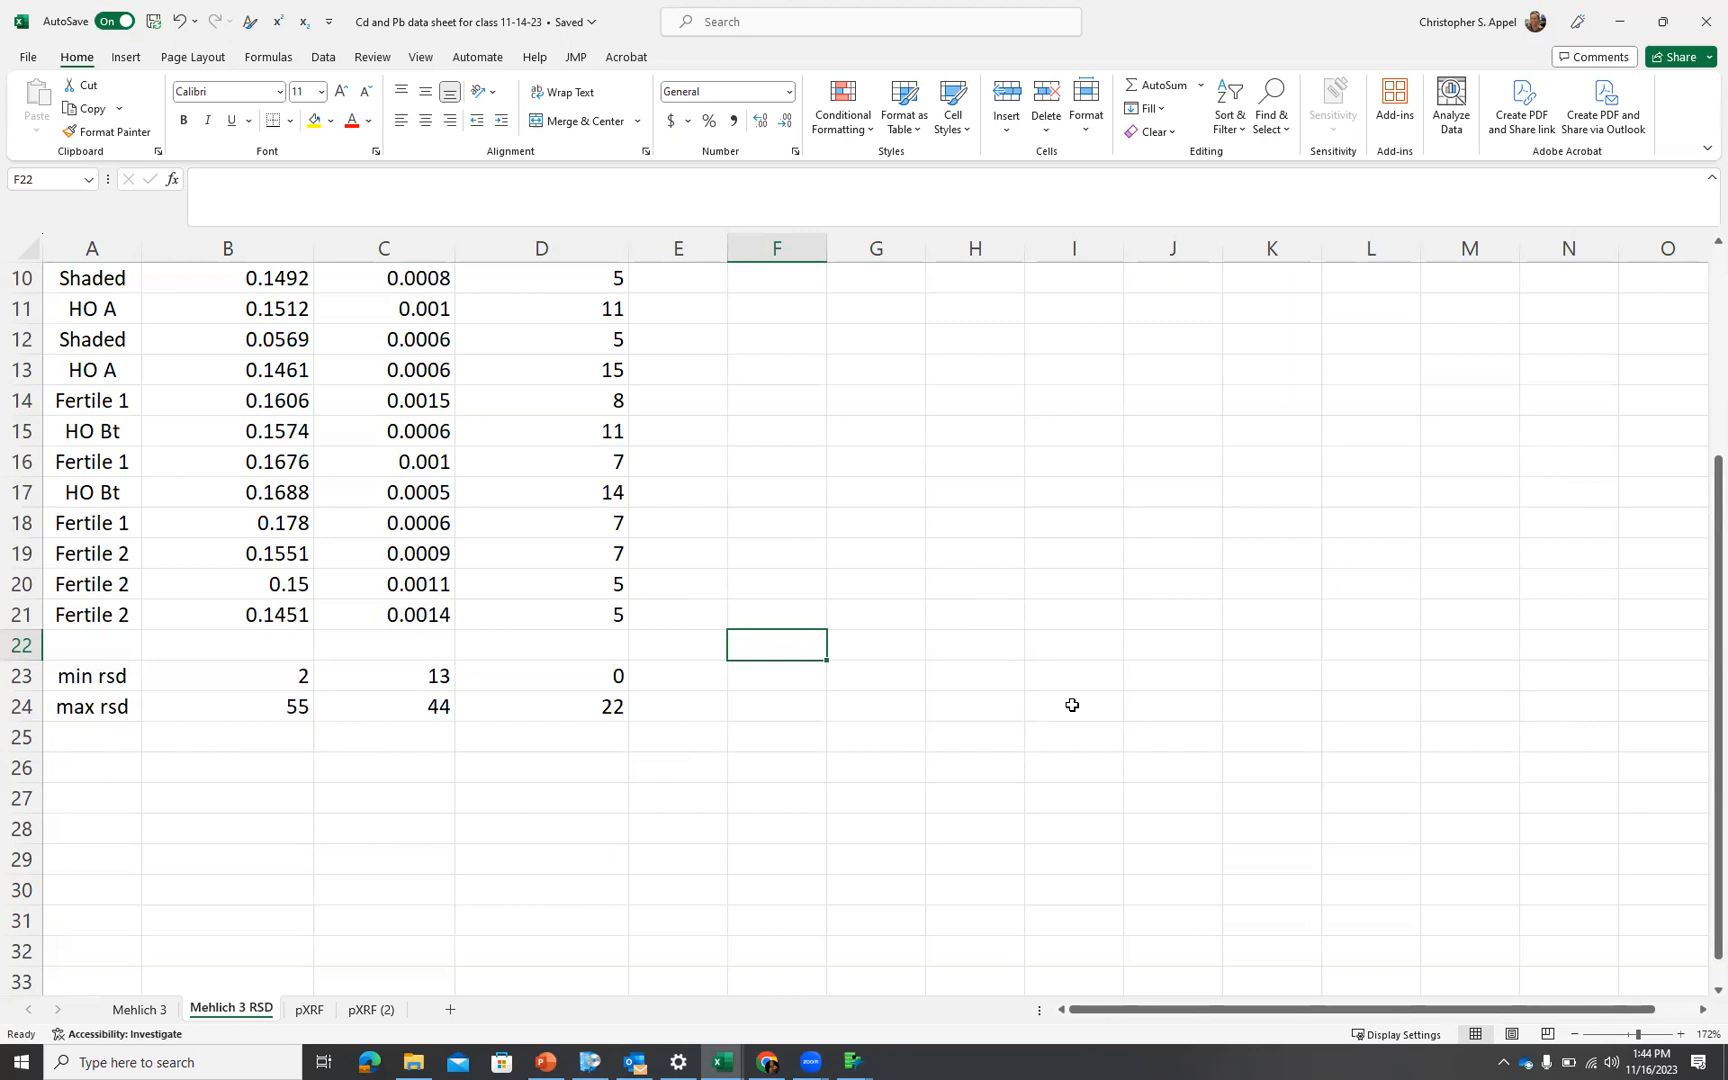
scroll(706, 721, "up", 3)
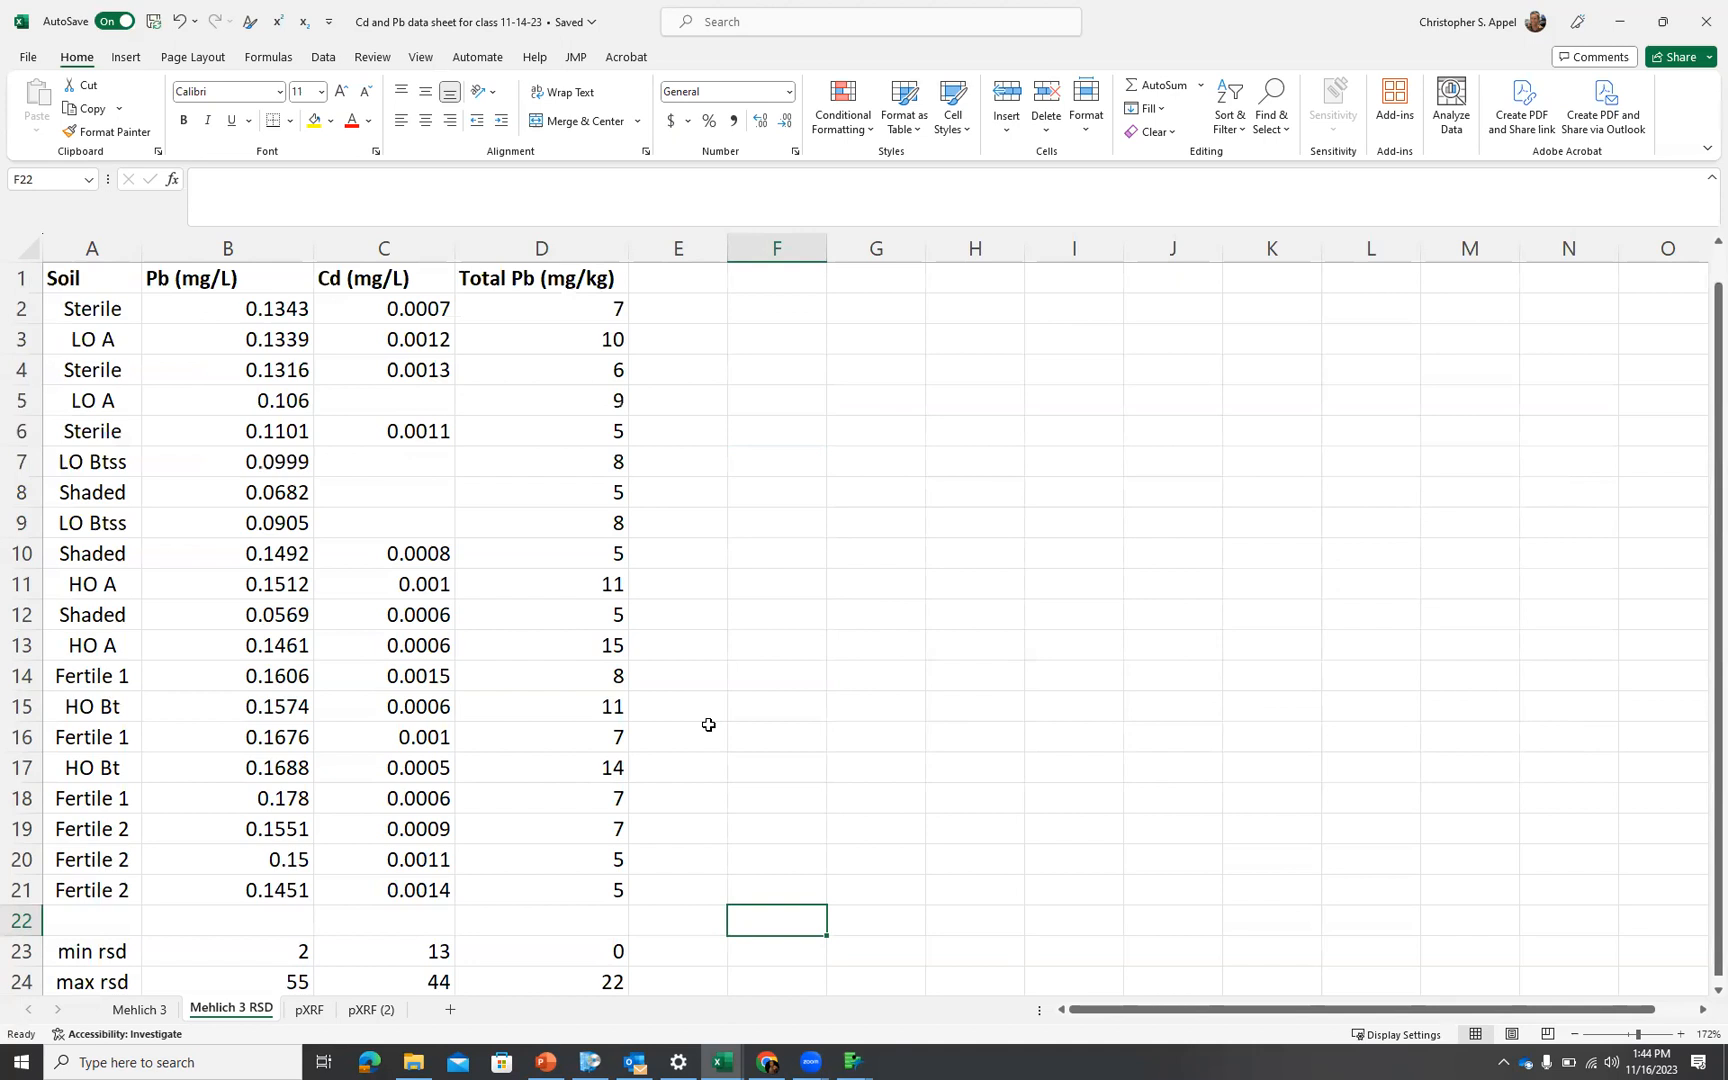
scroll(708, 724, "down", 3)
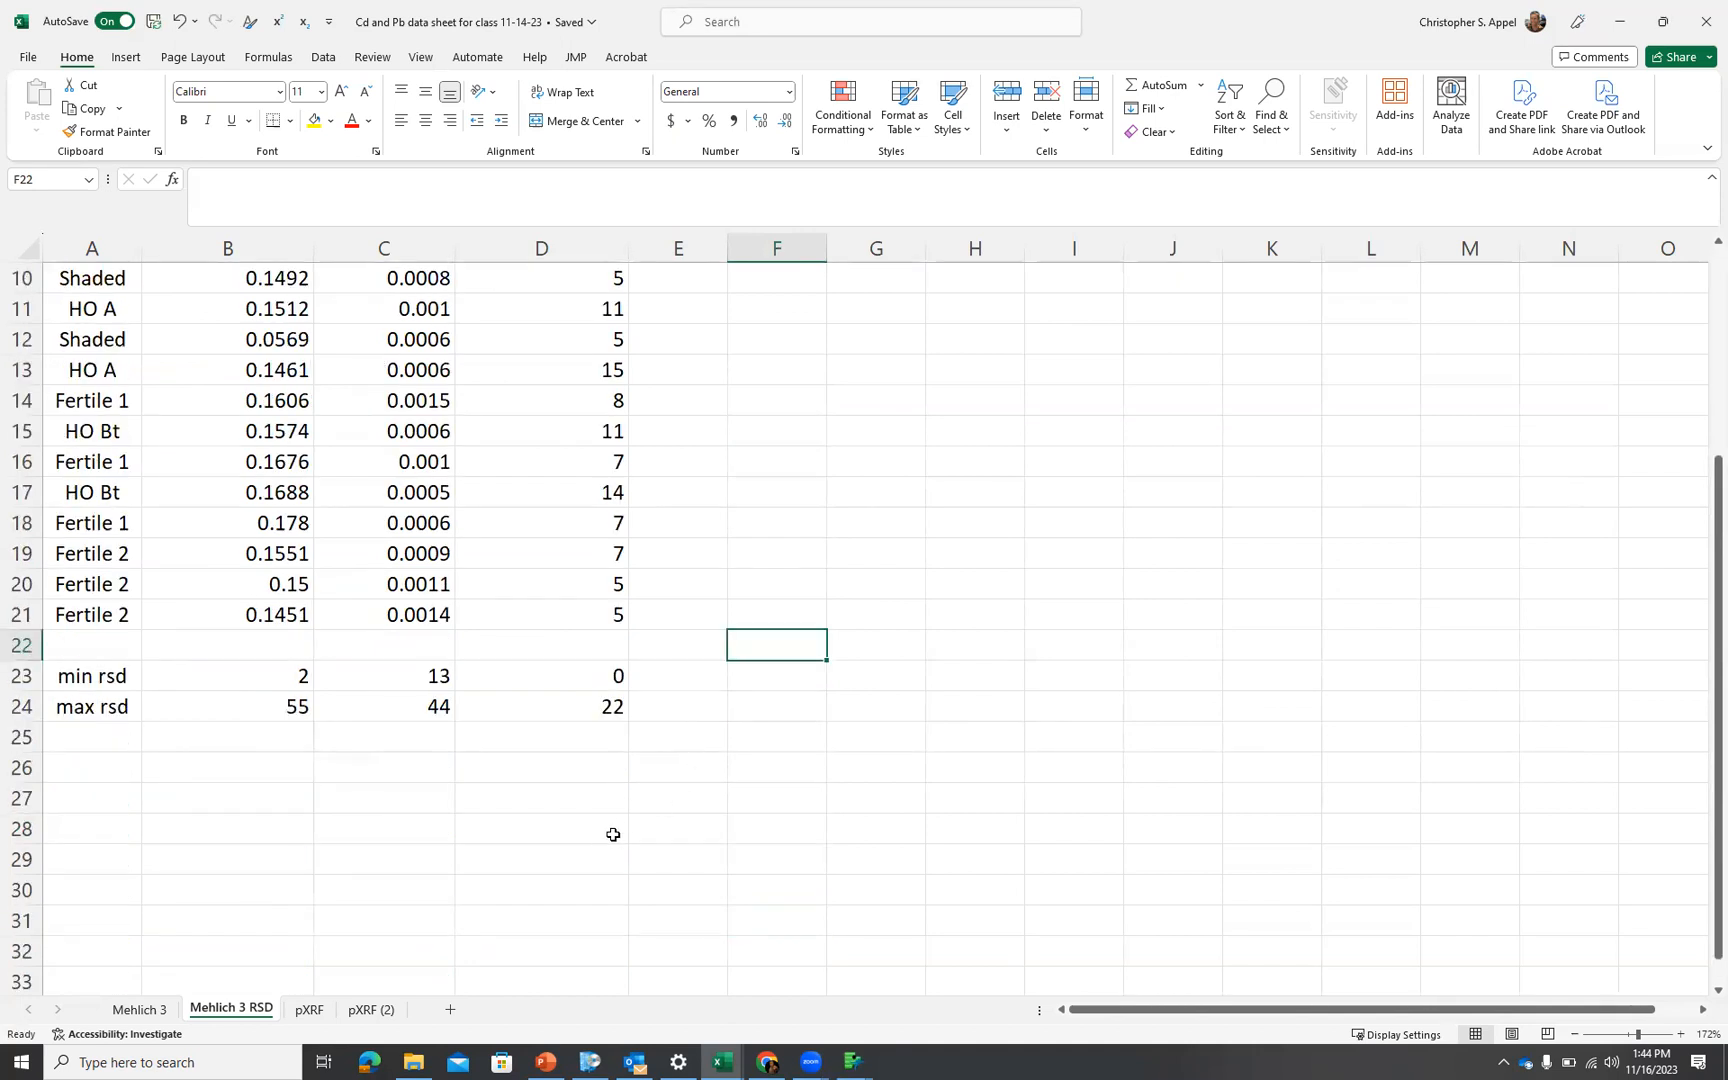
Open the pXRF sheet at 160% zoom and examine the calibration and SRM 2711a rows
left_click(310, 1010)
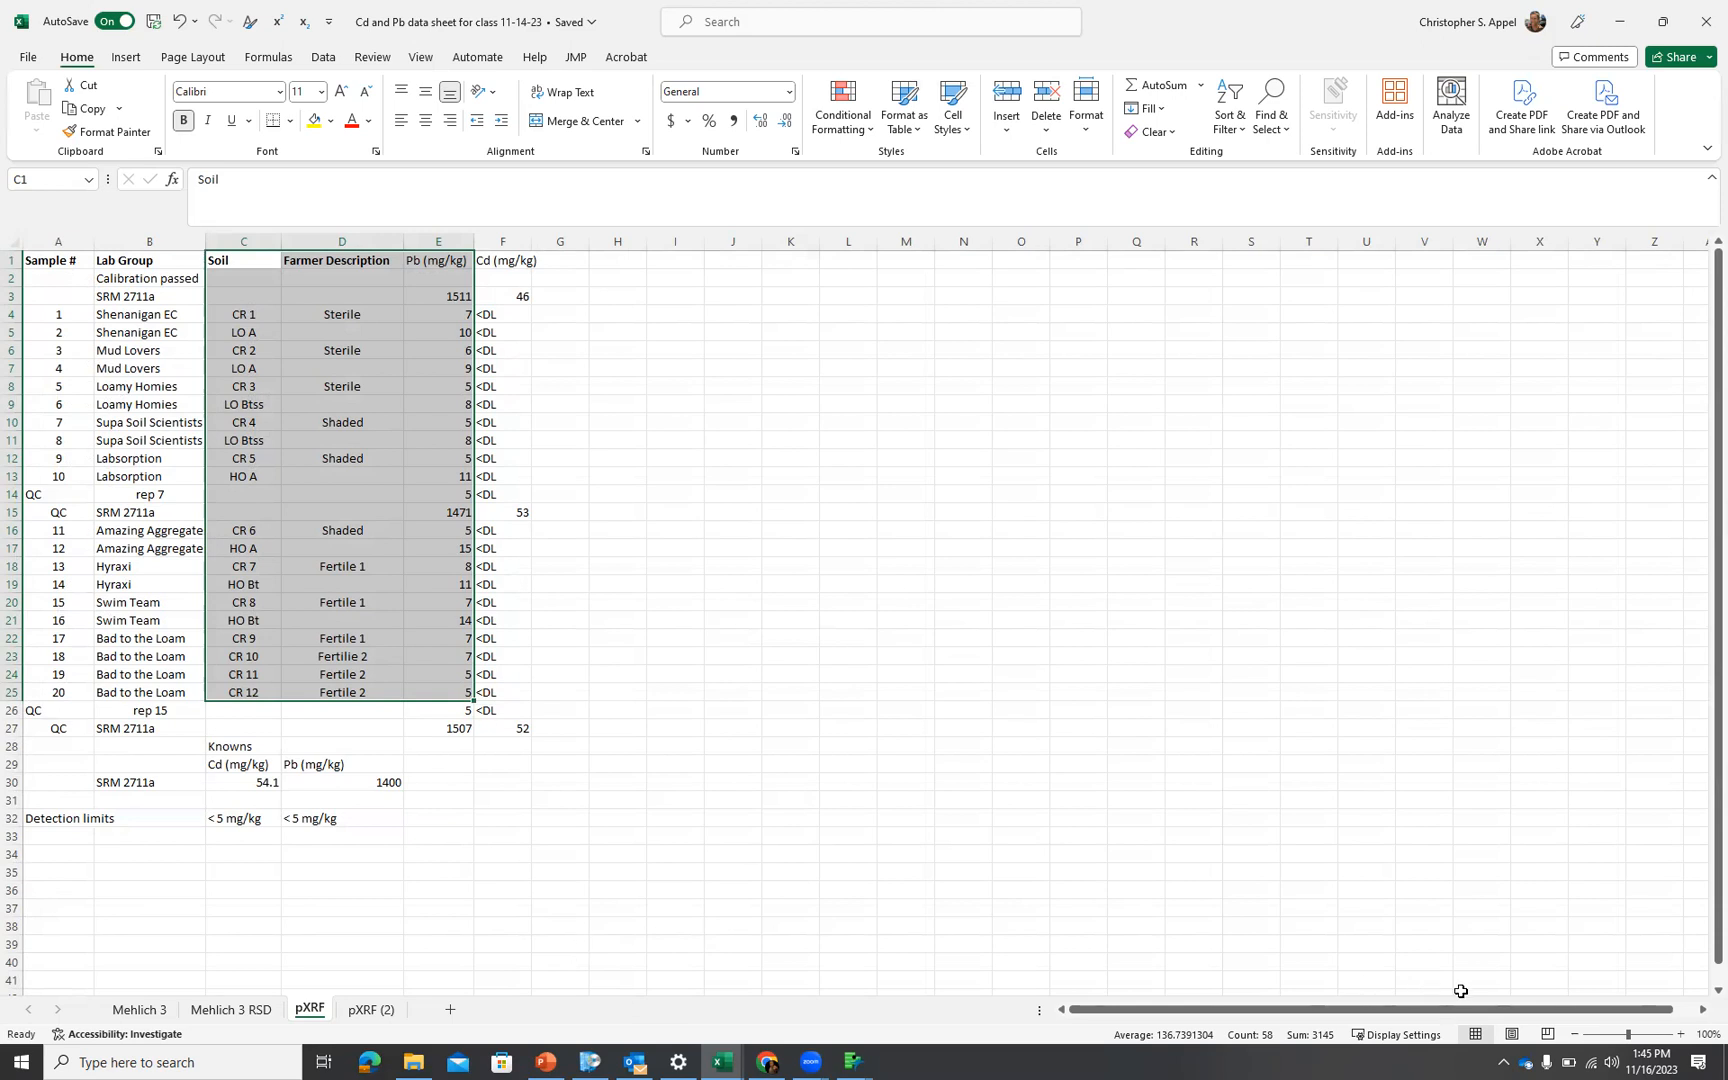
left_click(1635, 1032)
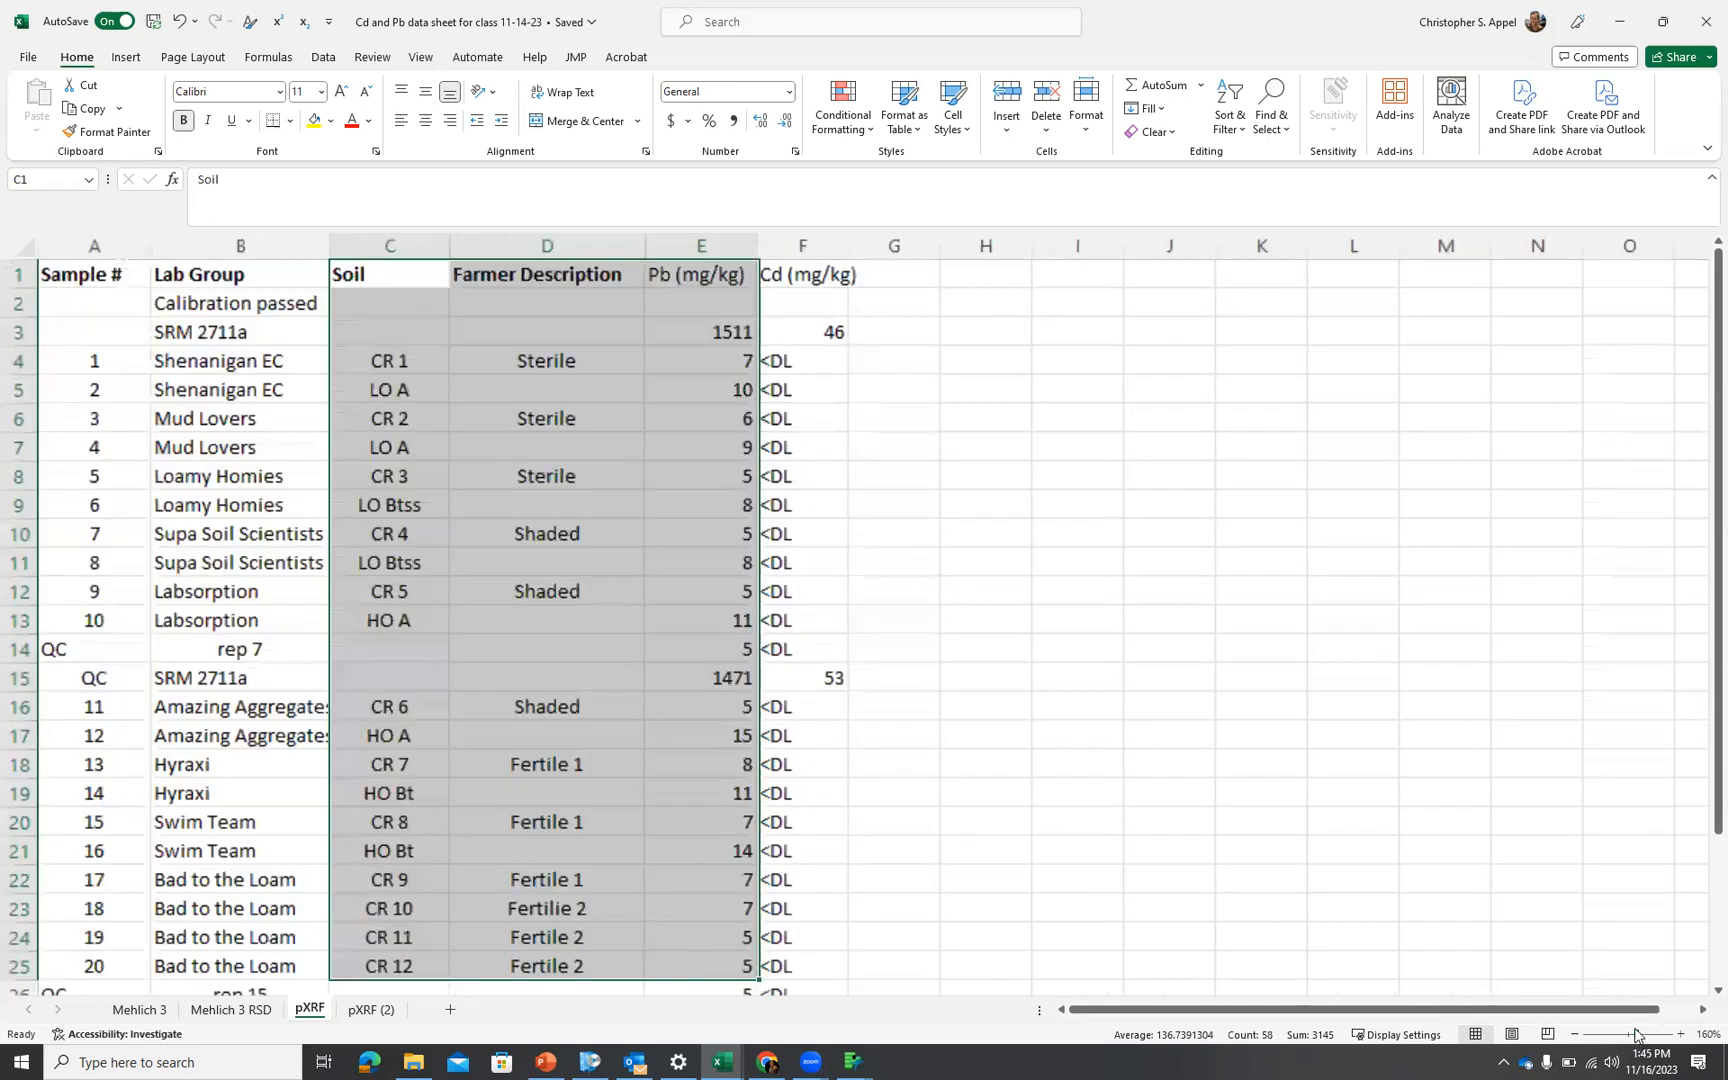
left_click(229, 301)
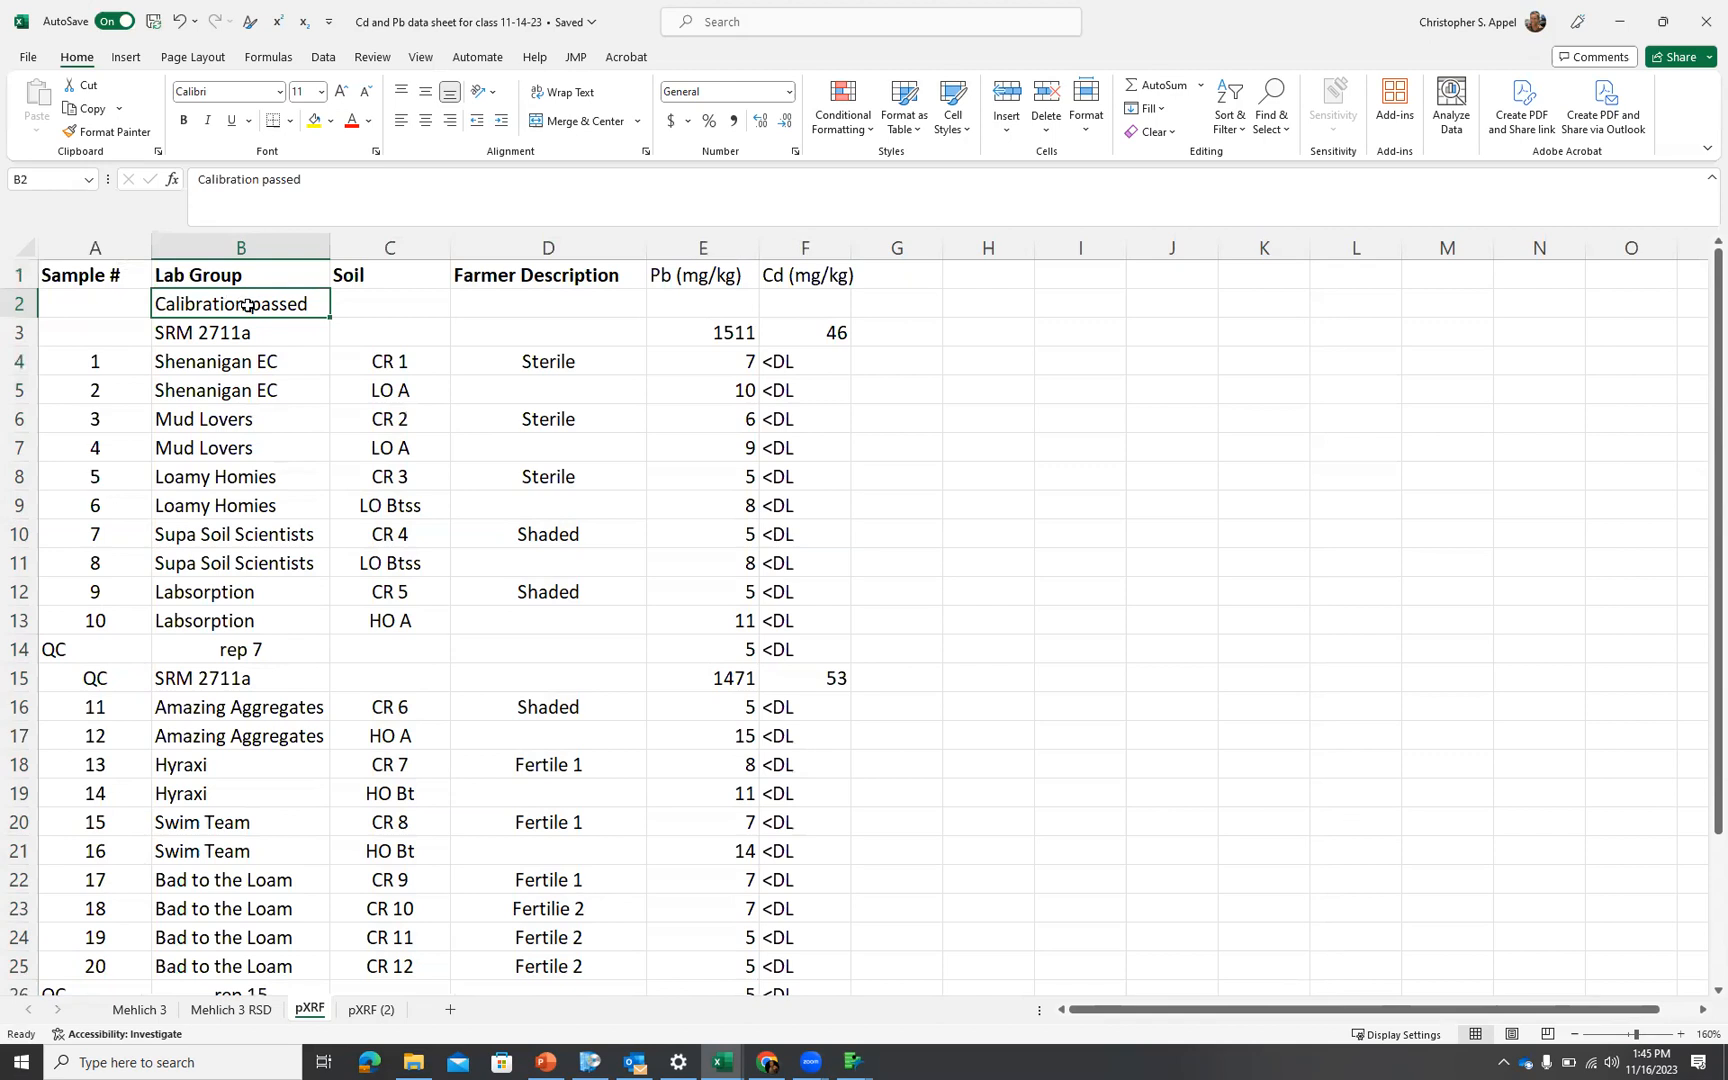
left_click(248, 333)
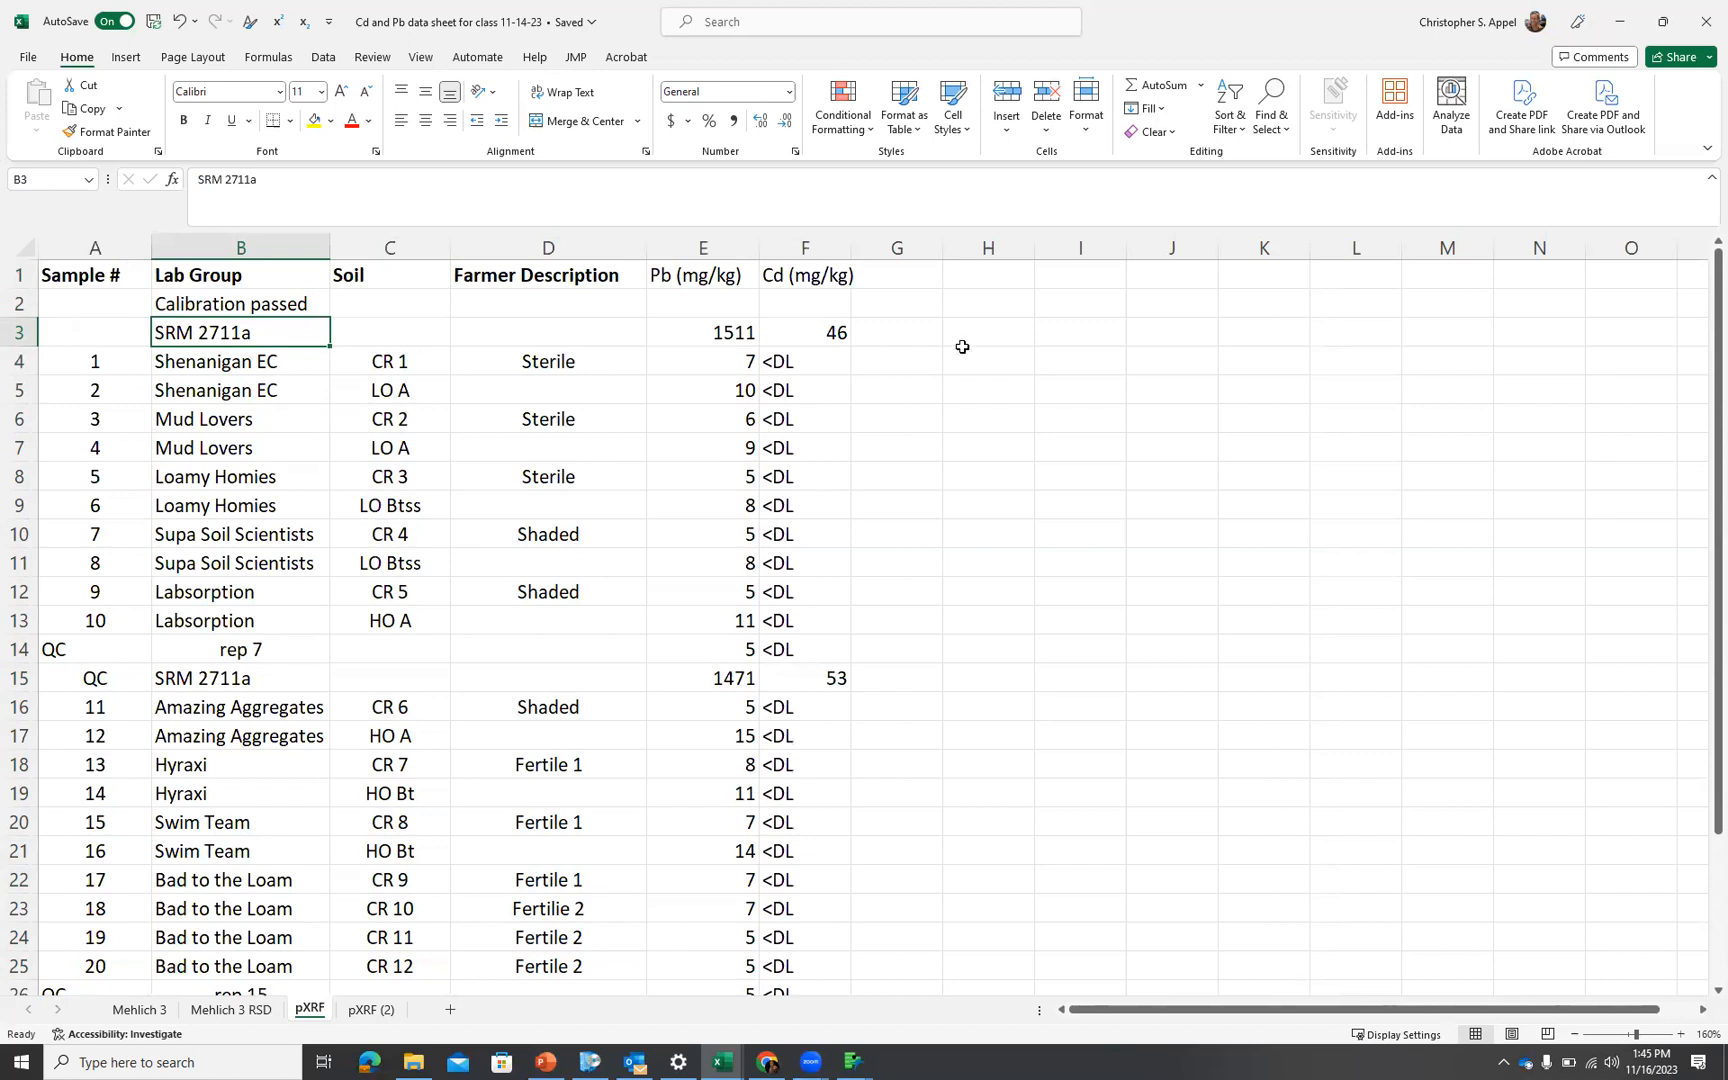
left_click(964, 302)
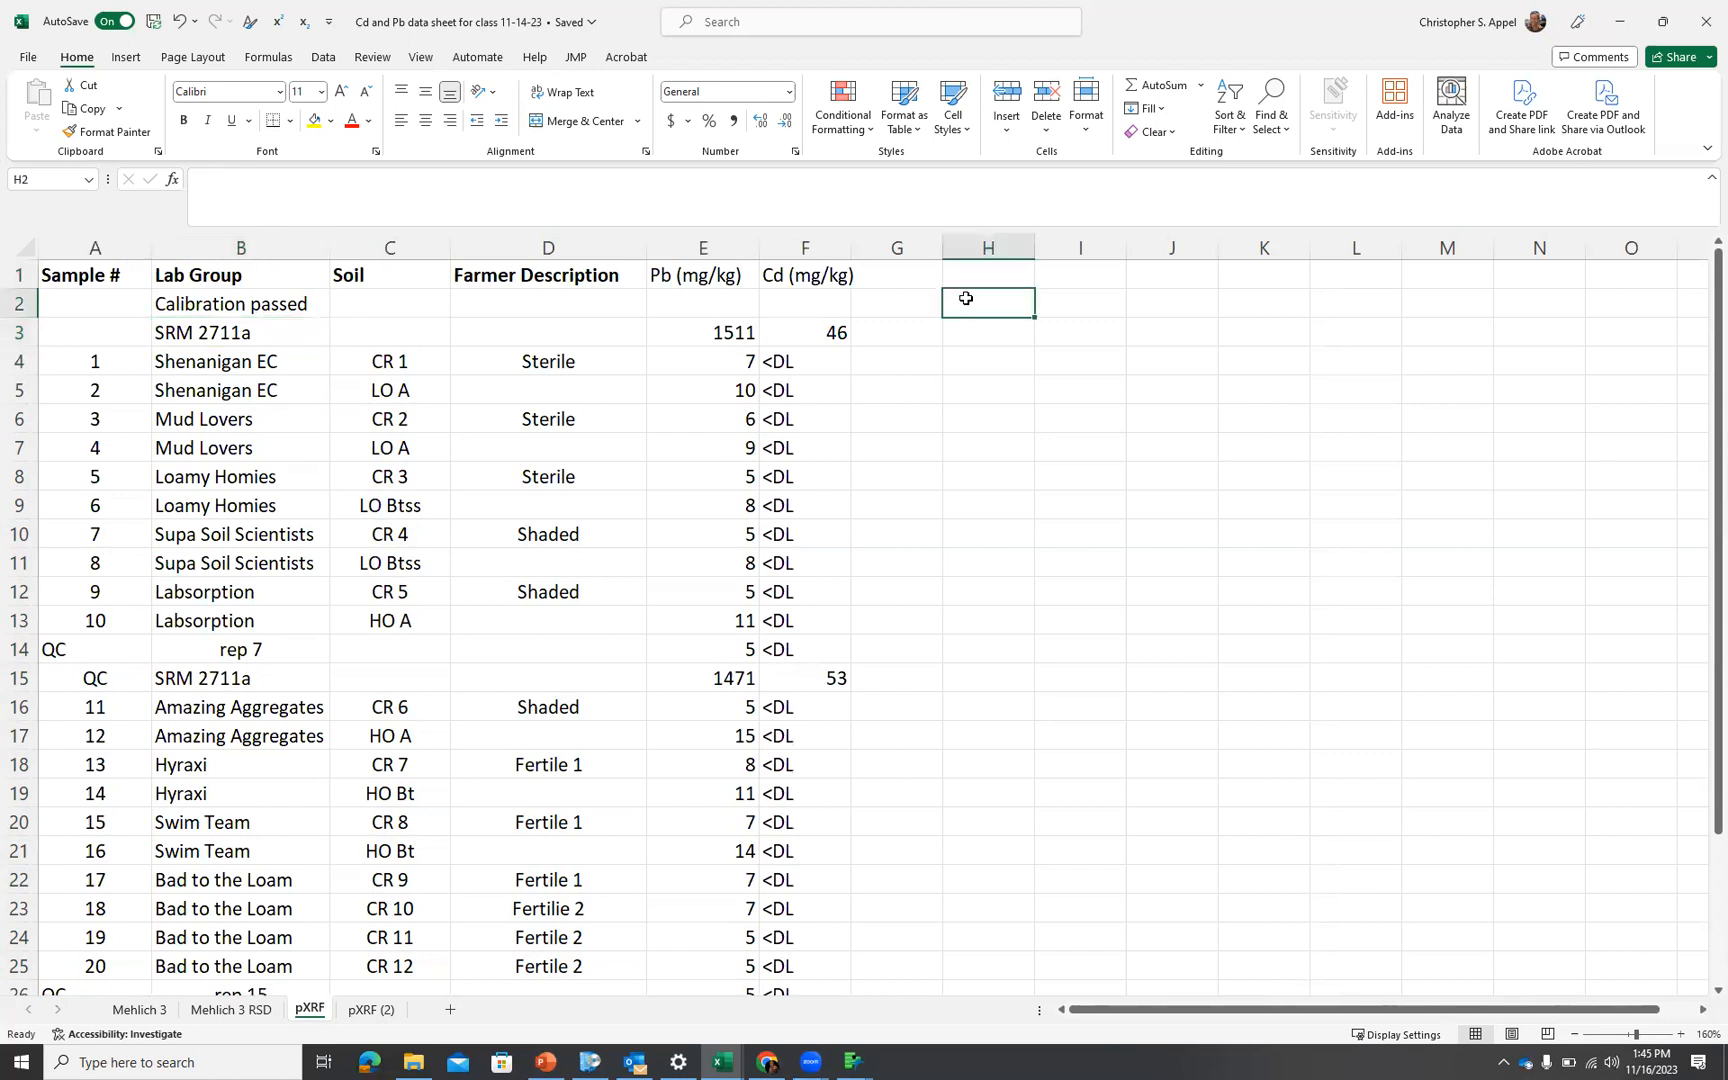
Enter the heading %R ICV in cell H2 of the pXRF sheet
type("%R")
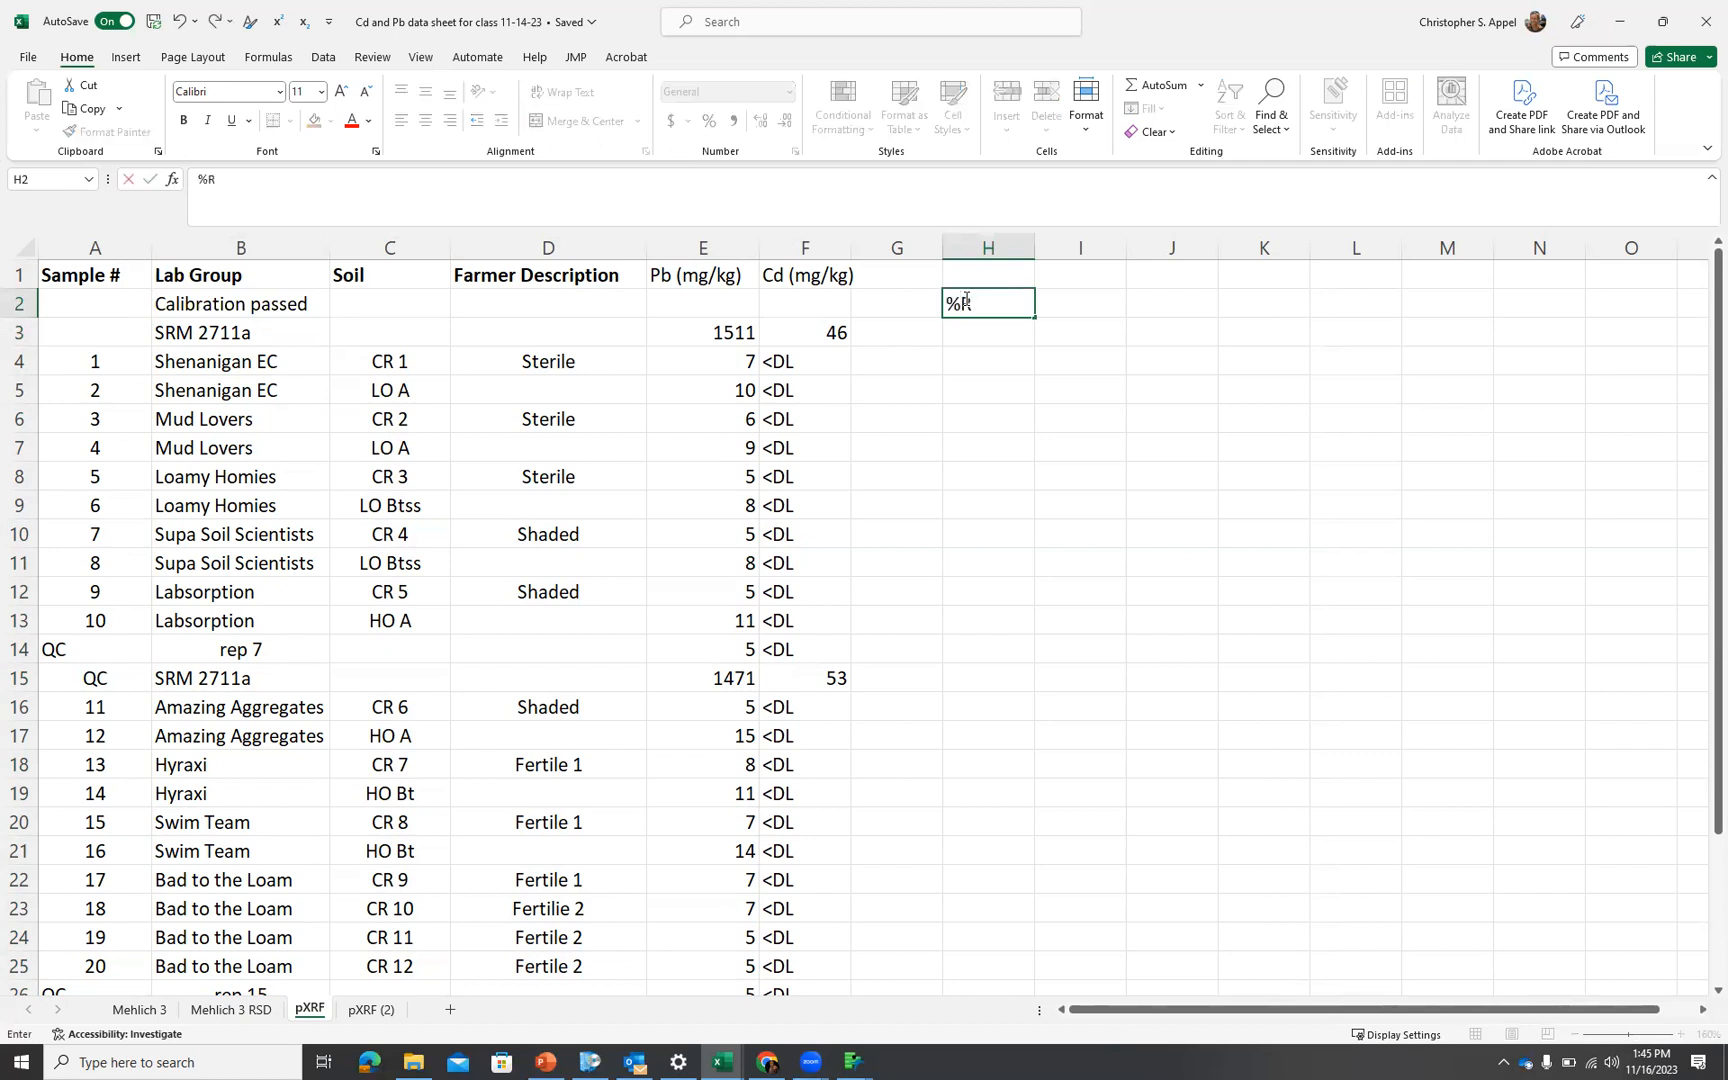
type(" ICV")
key("Return")
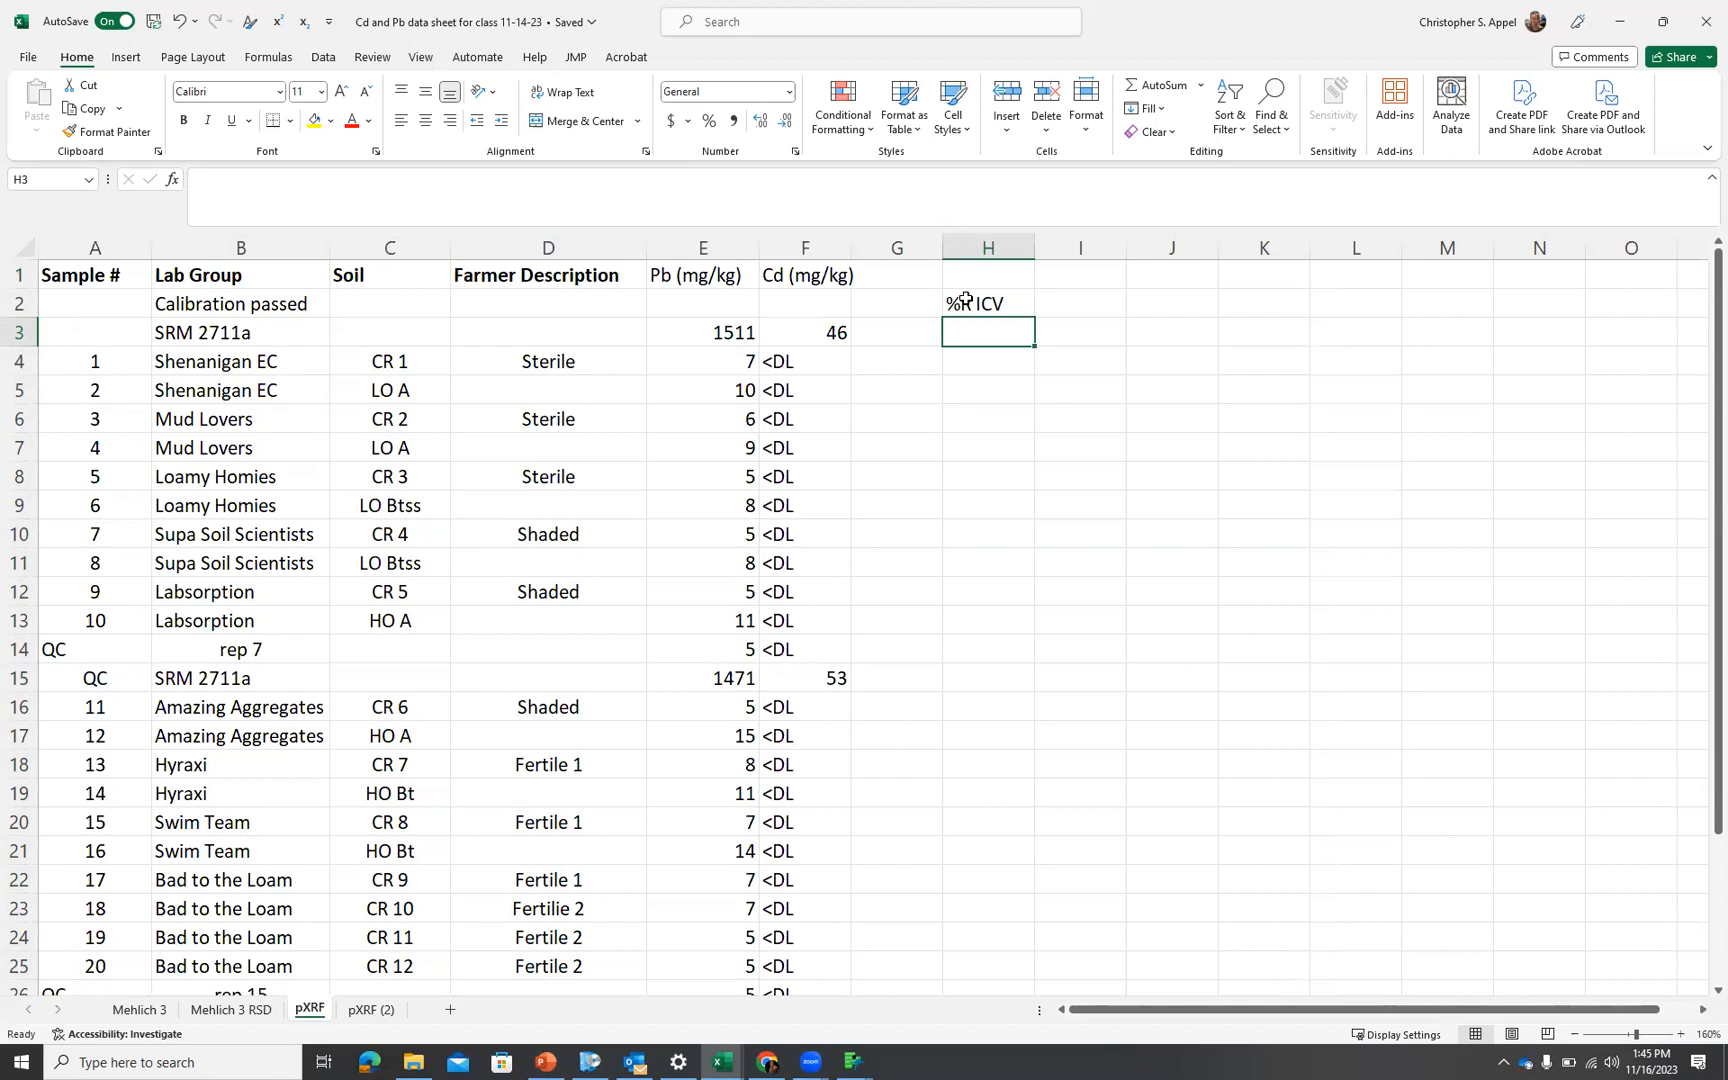
Calculate the Pb recovery of the first SRM 2711a reading in H3 with the formula =E3/D30
scroll(805, 505, "down", 5)
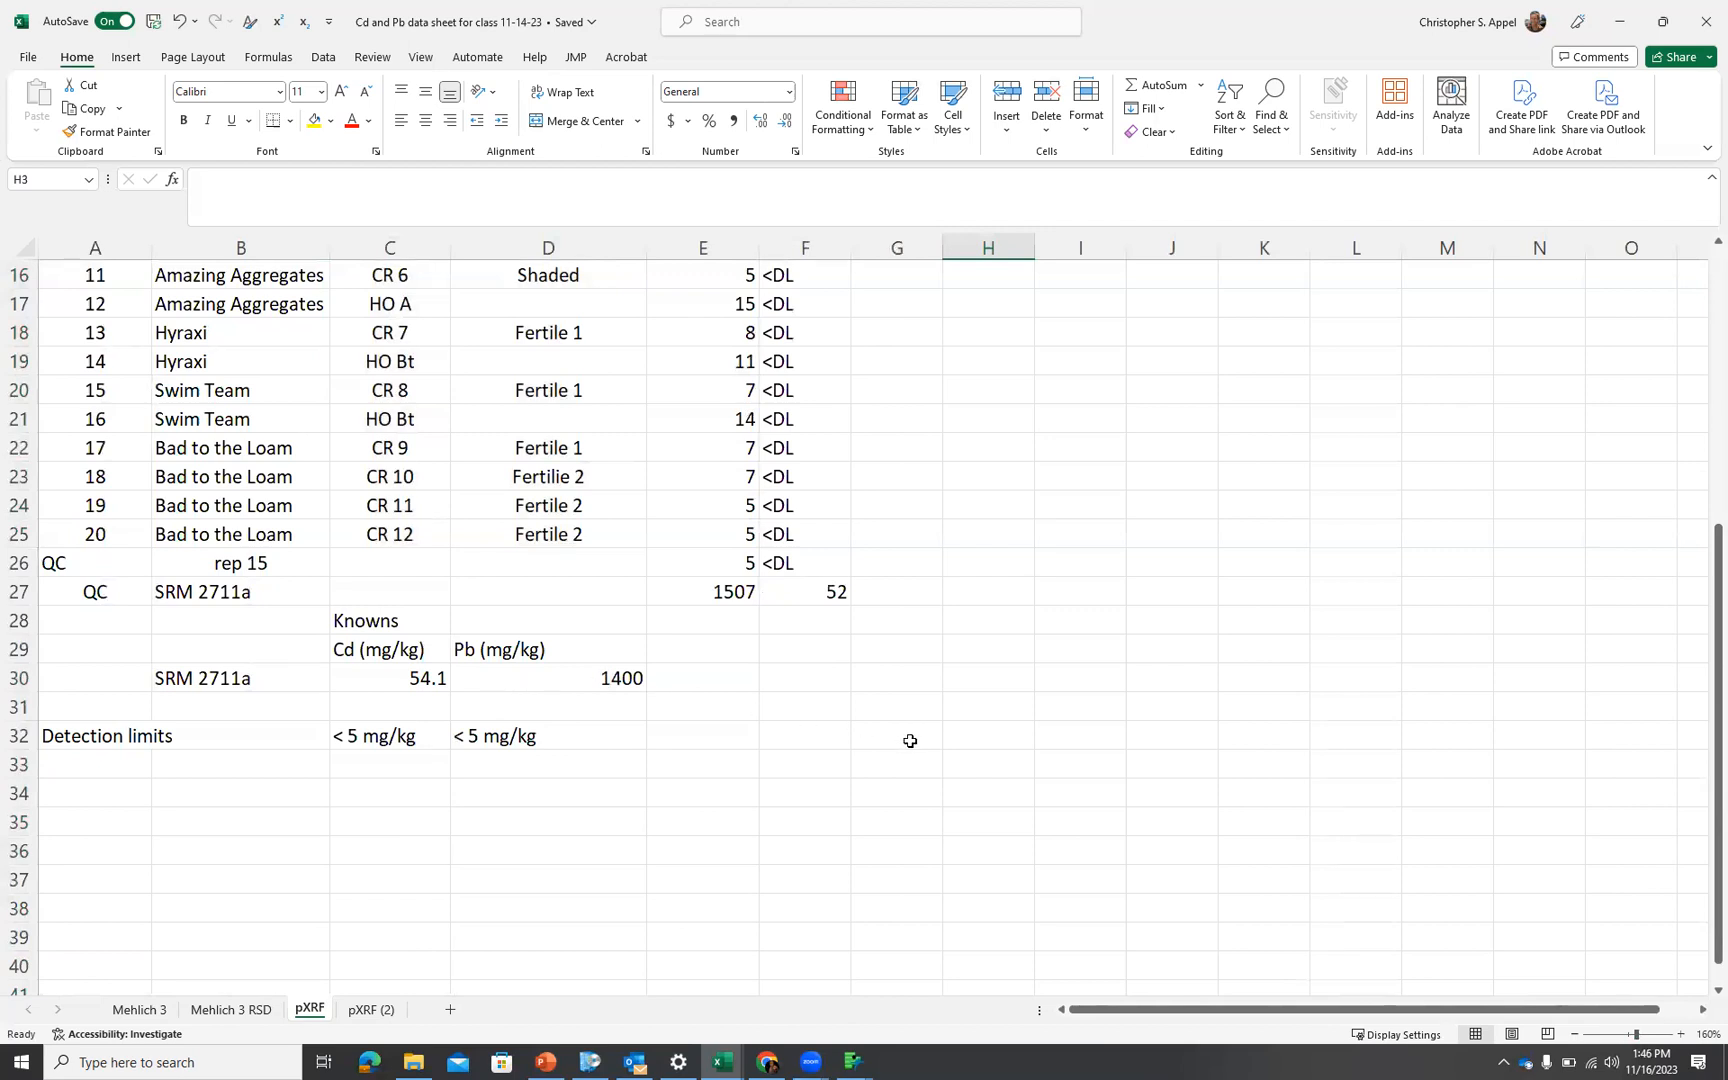
scroll(910, 740, "up", 5)
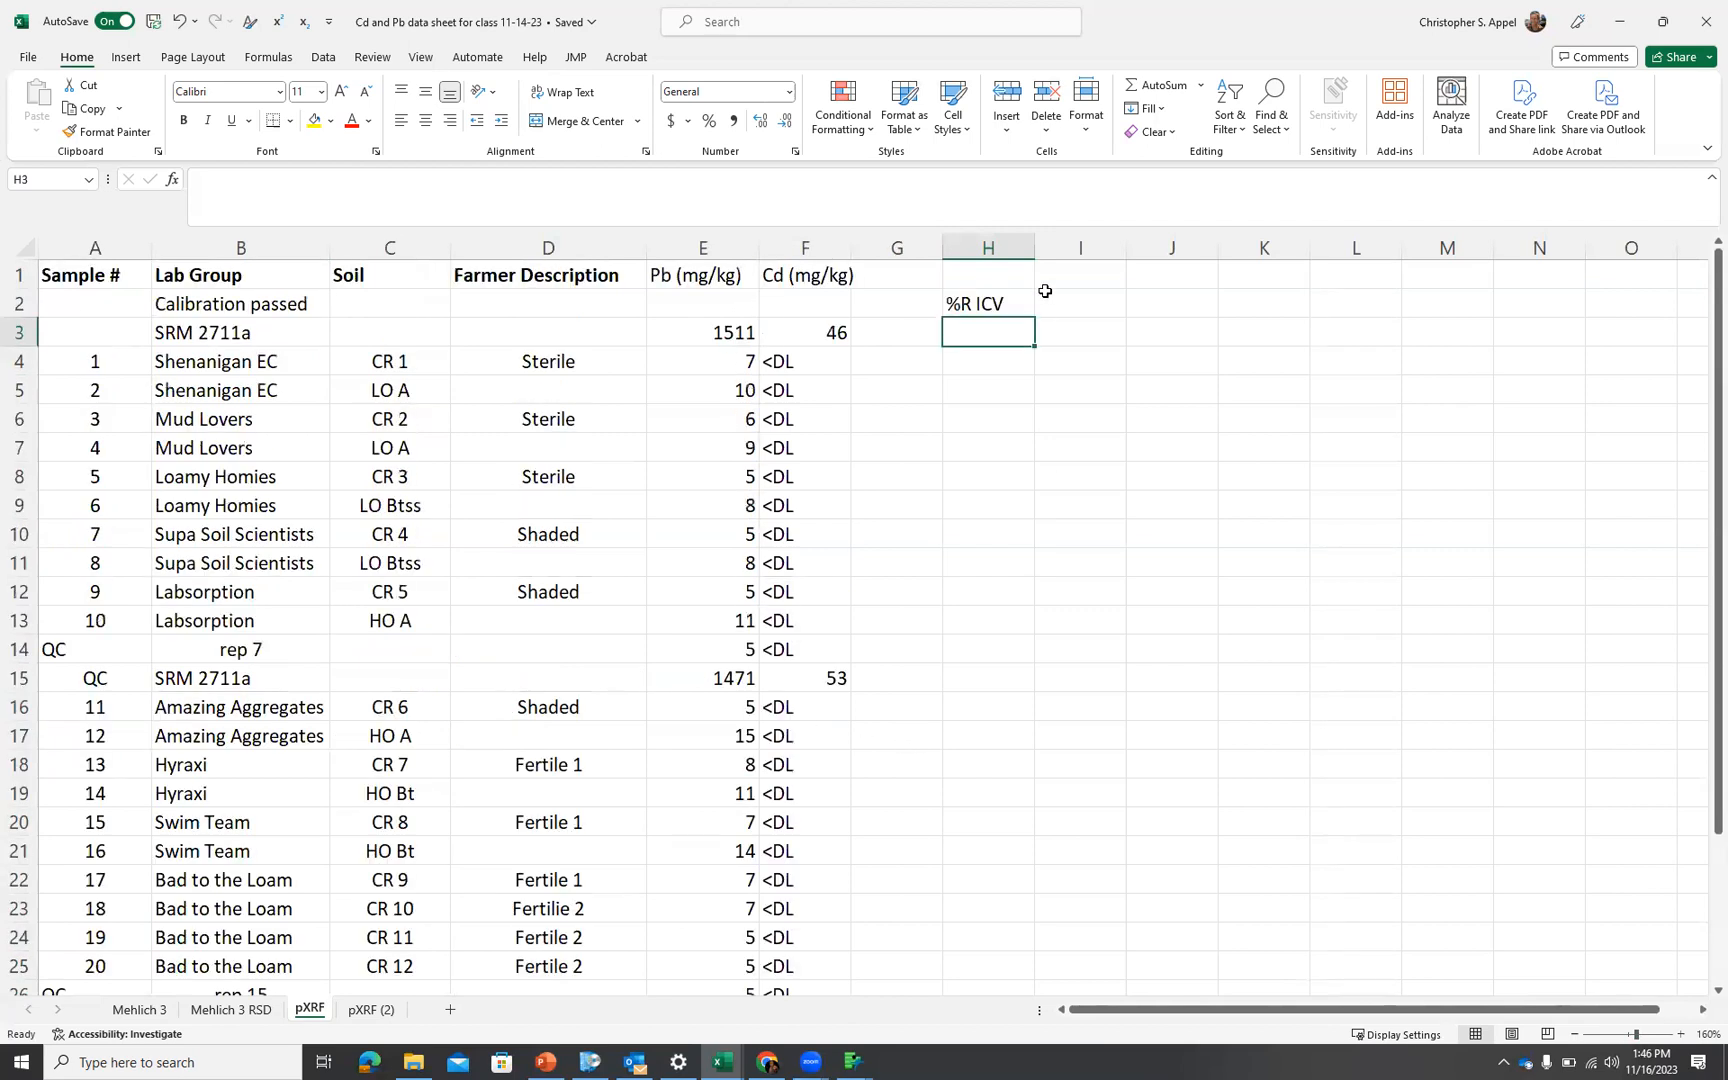
type("=")
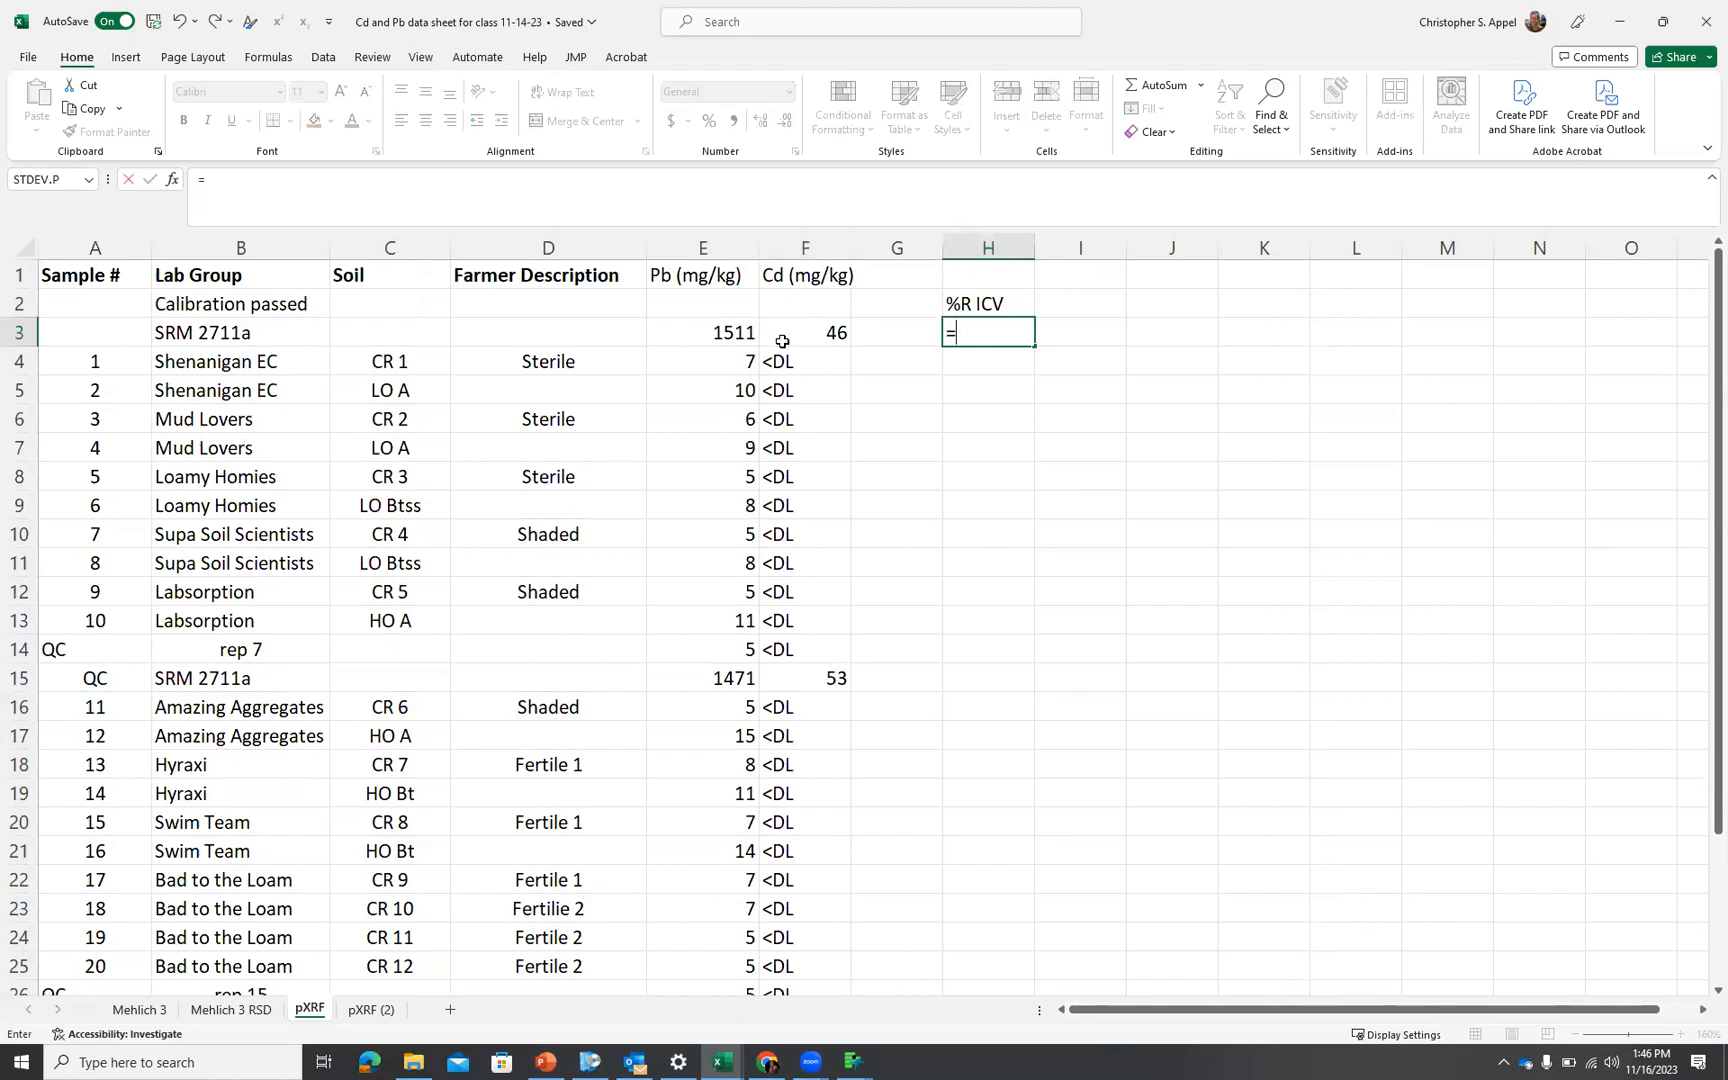
left_click(733, 329)
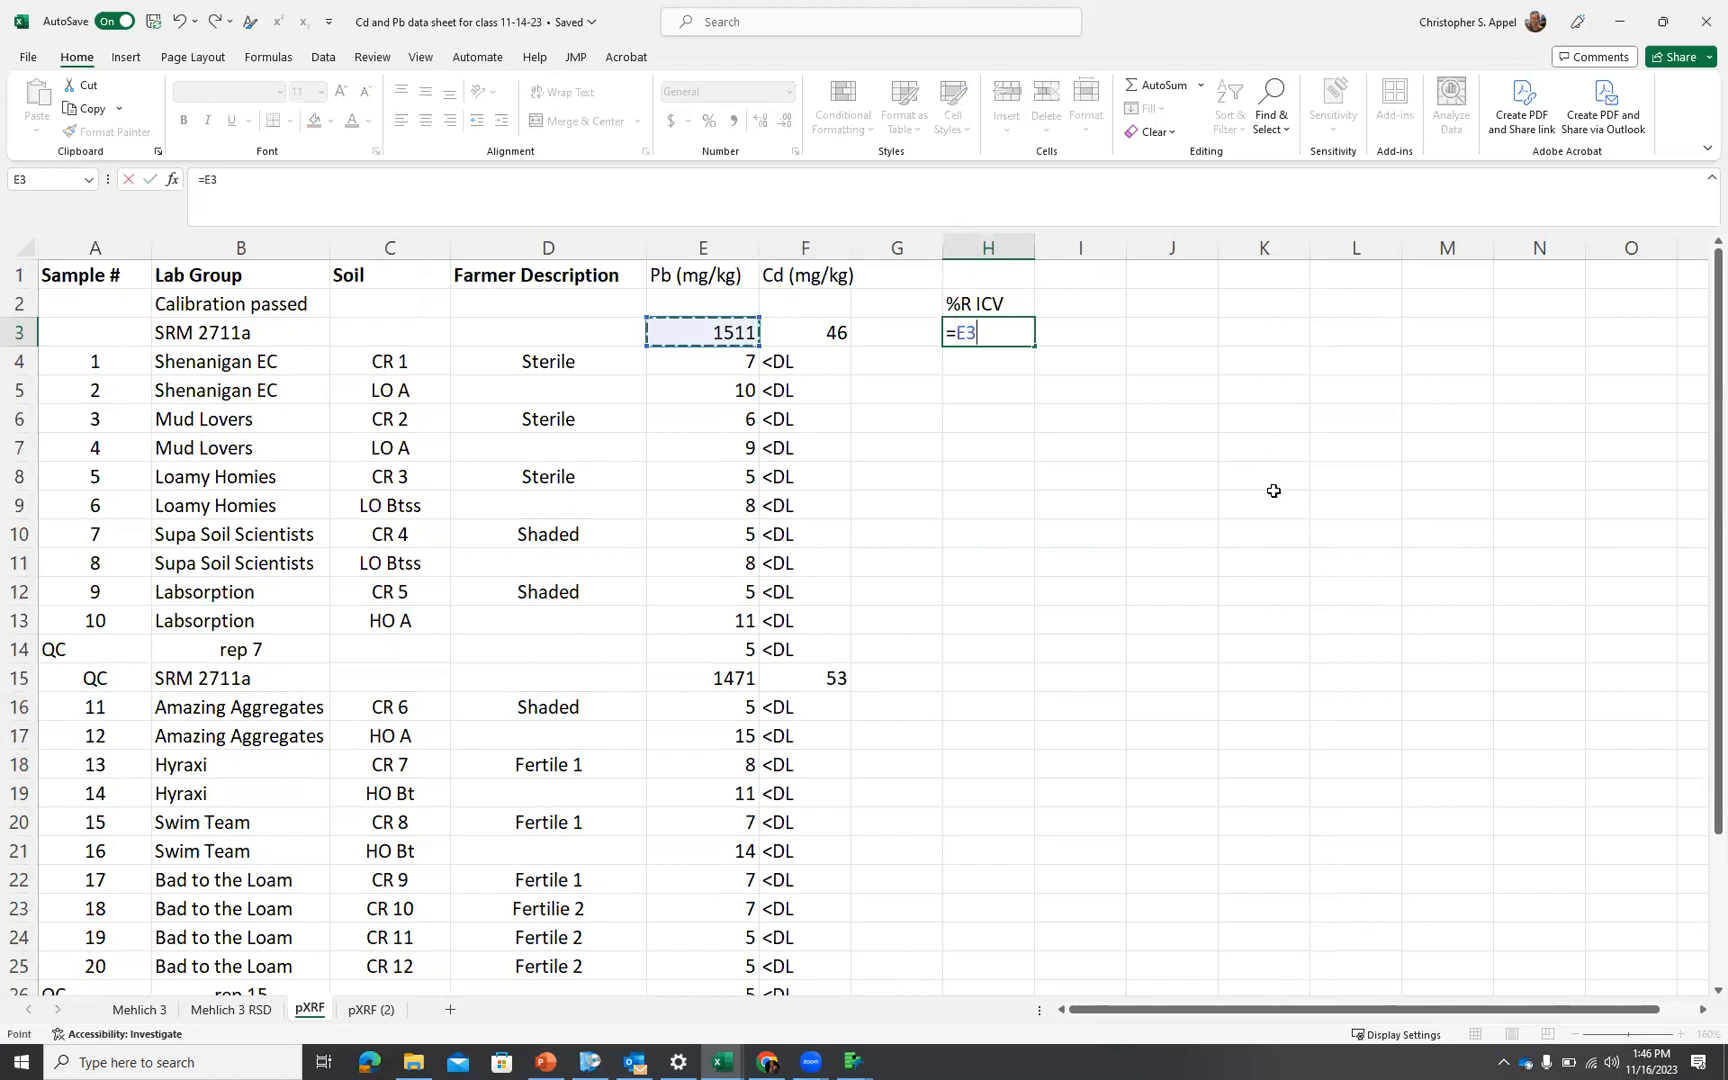
type("/")
scroll(604, 692, "down", 3)
scroll(561, 805, "up", 3)
scroll(570, 796, "down", 3)
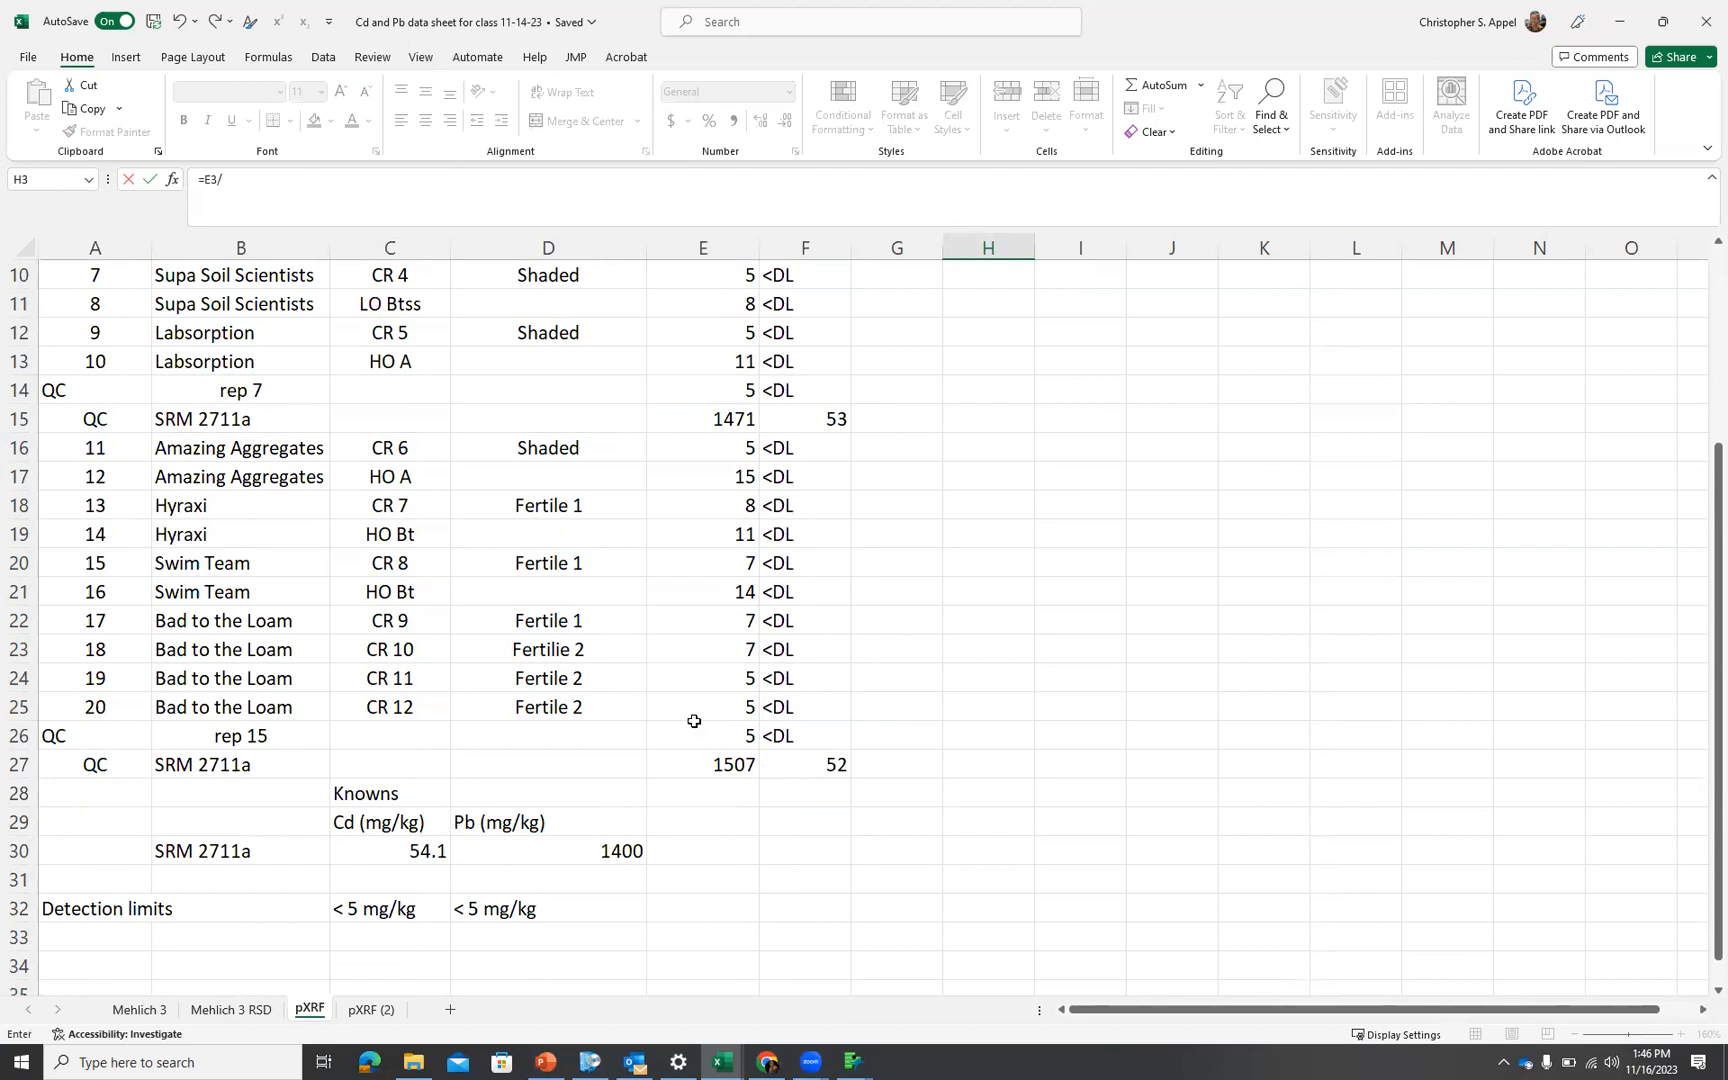
scroll(1005, 522, "up", 3)
scroll(719, 368, "down", 8)
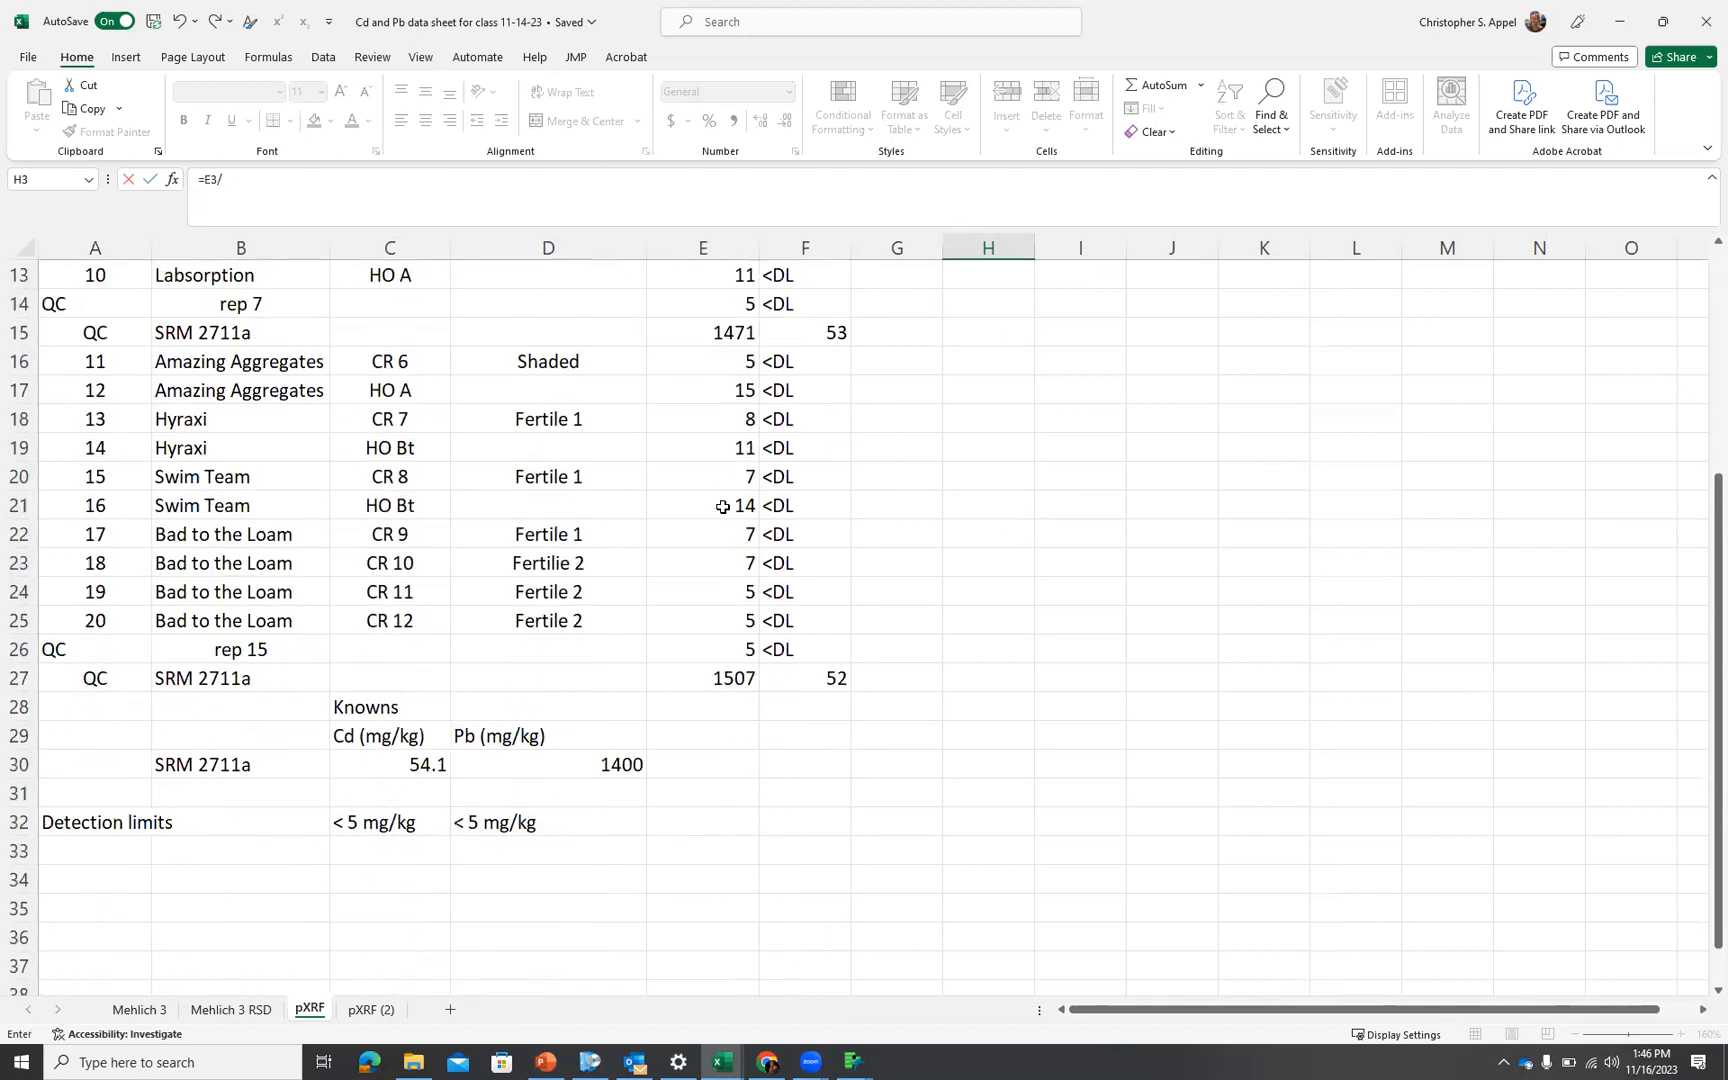
scroll(723, 509, "up", 2)
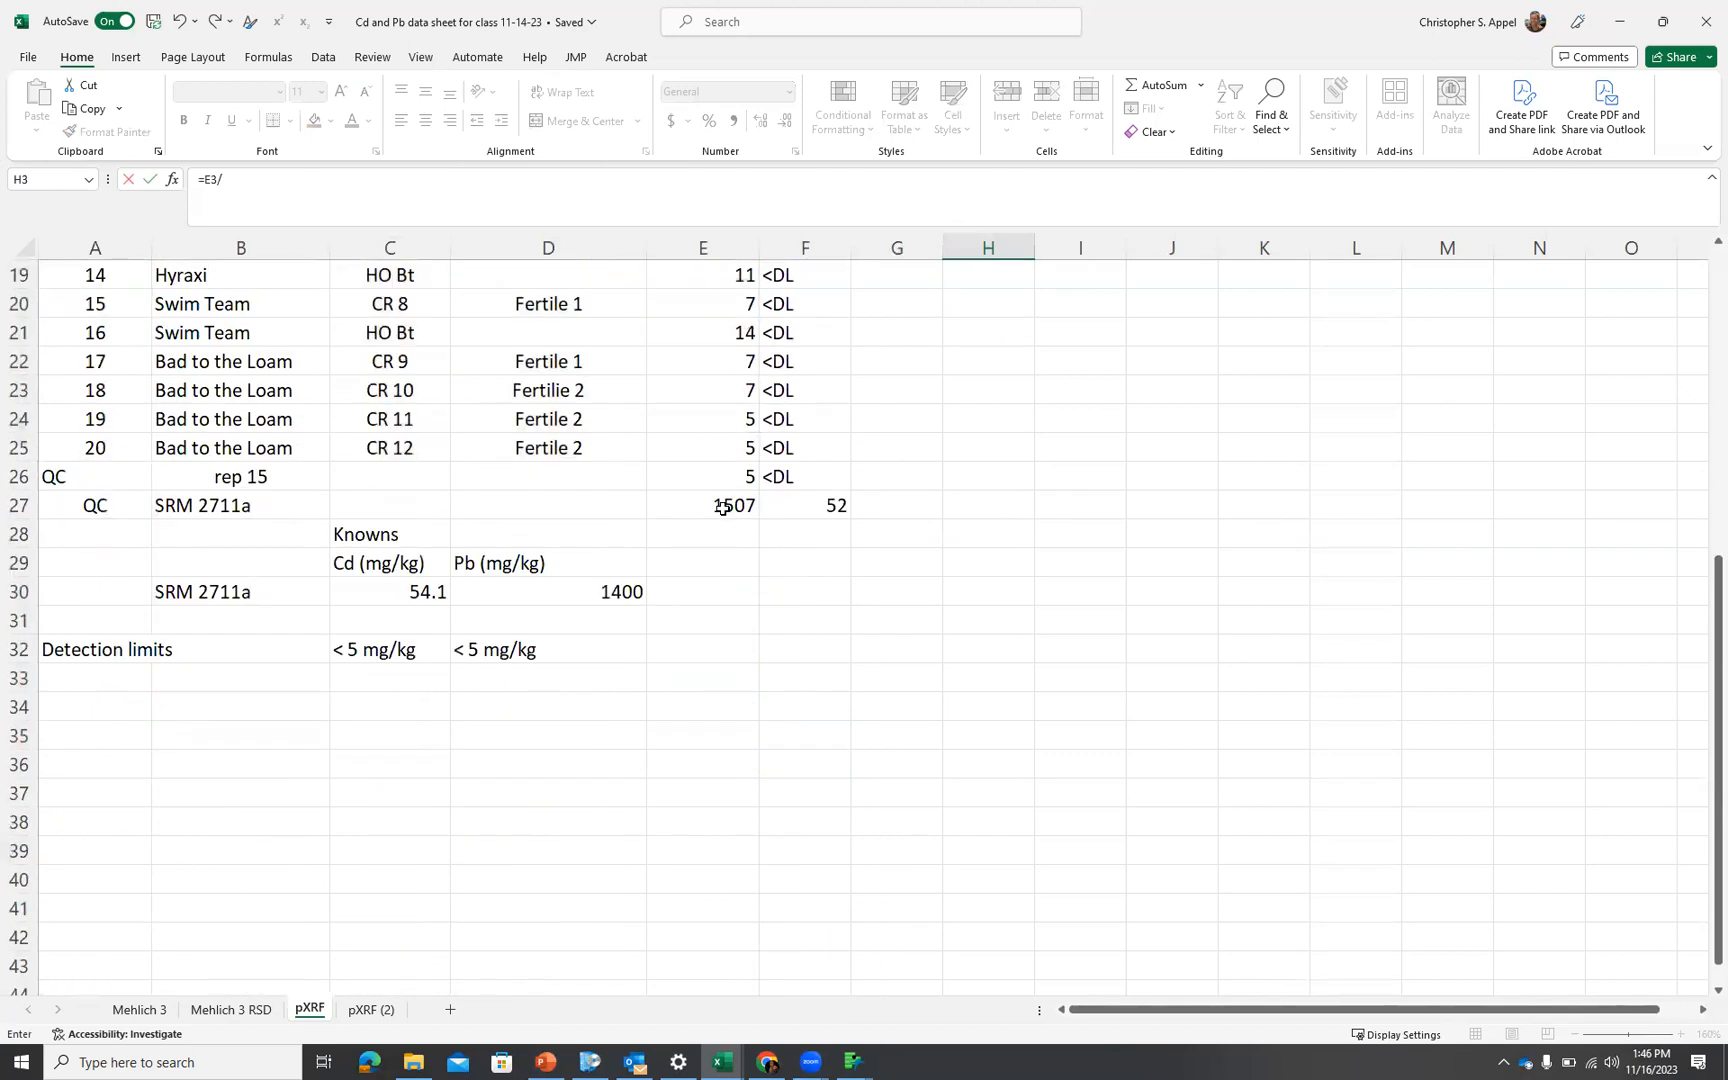
left_click(575, 600)
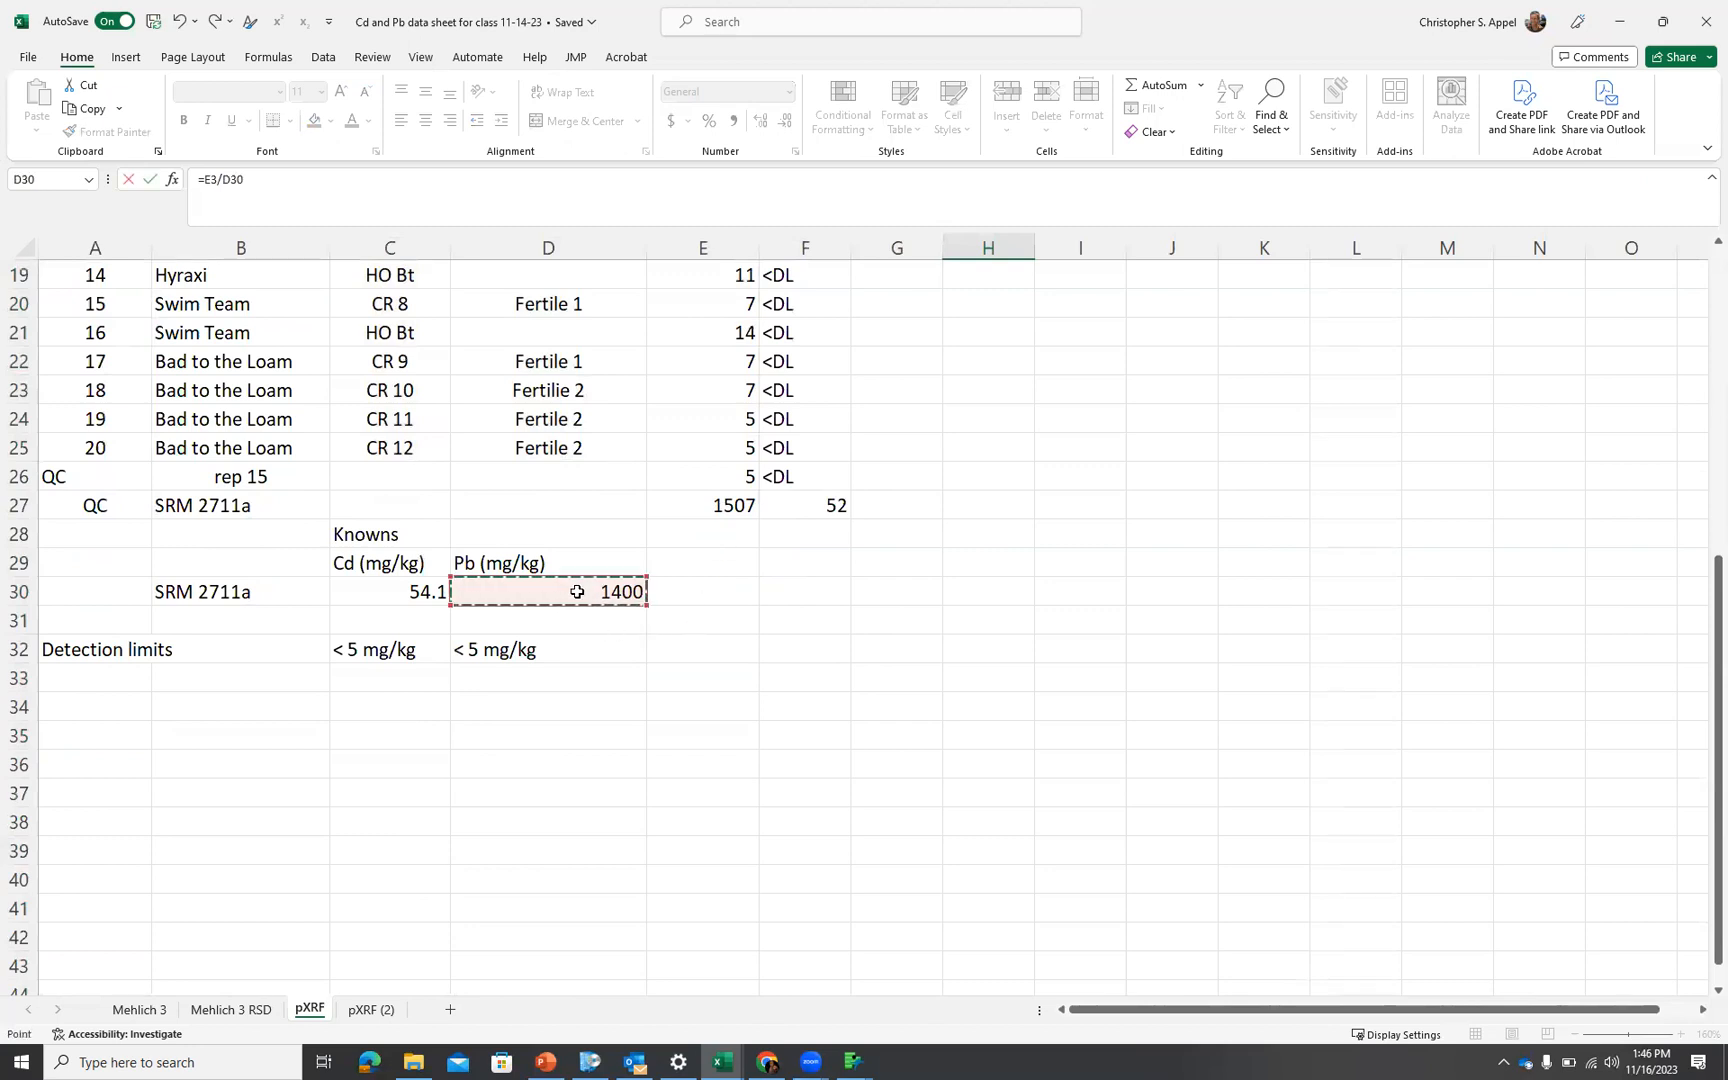
key("Return")
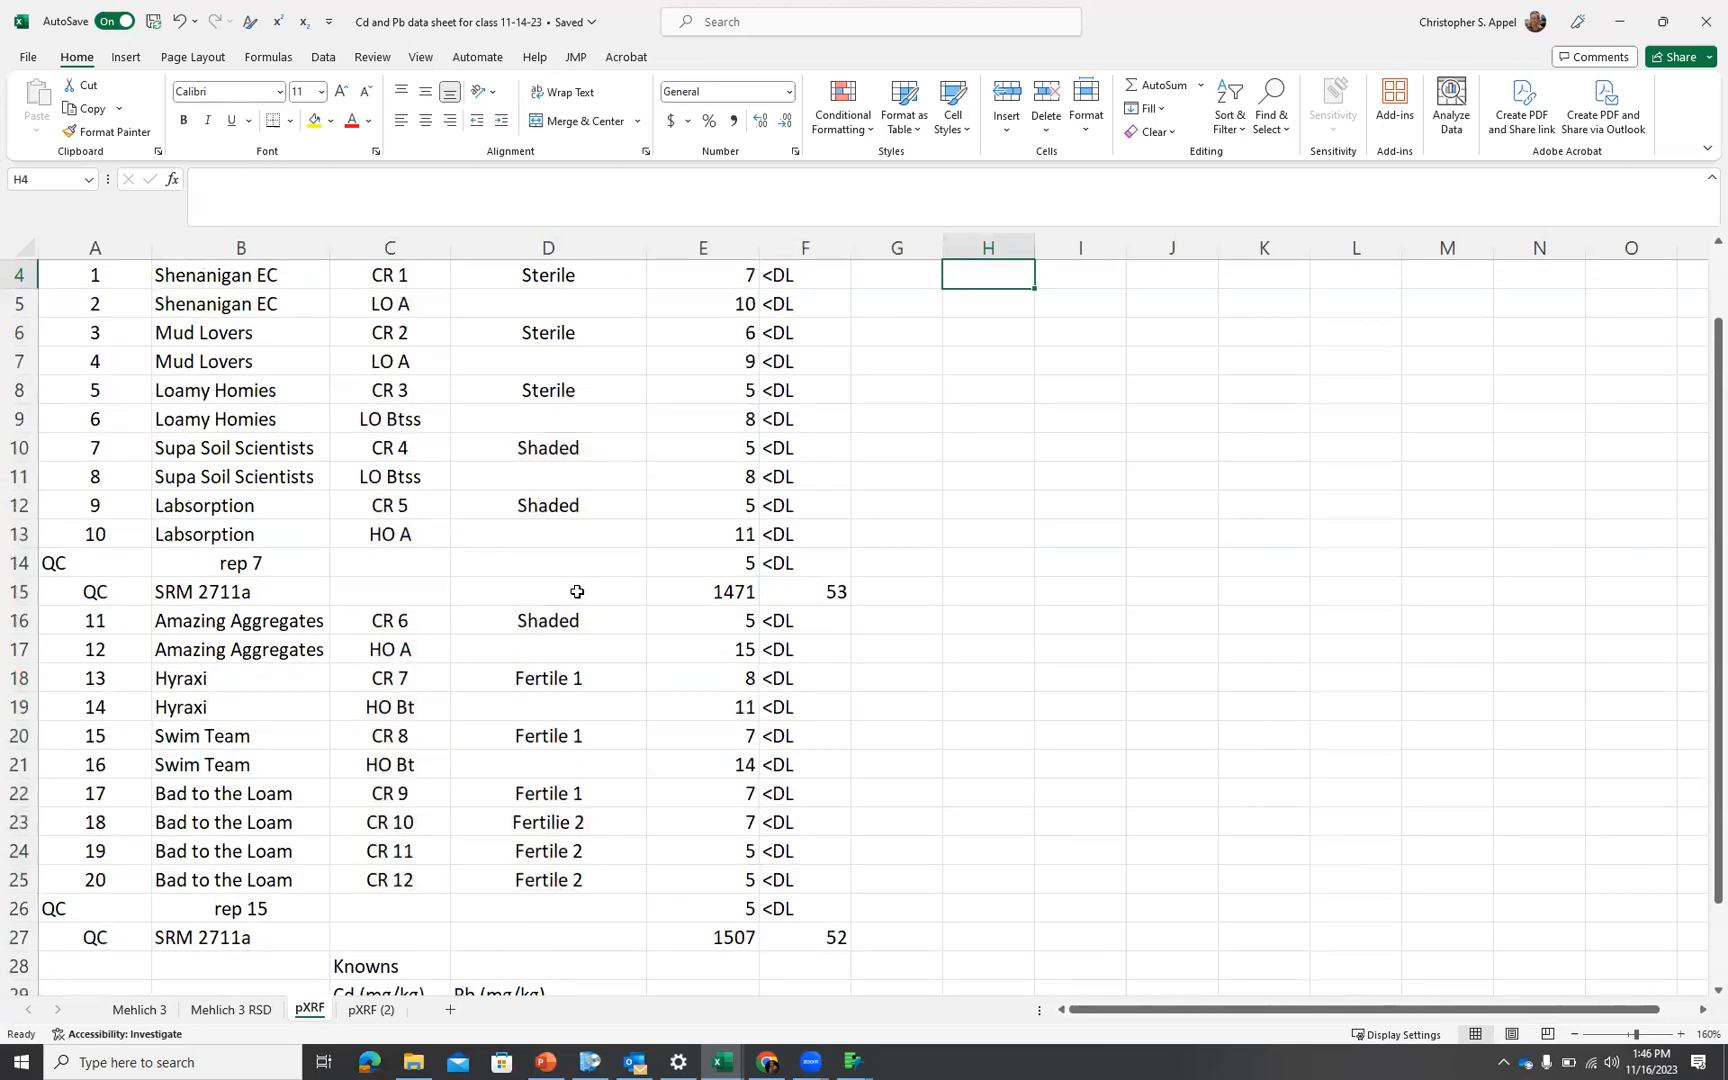
scroll(577, 591, "up", 1)
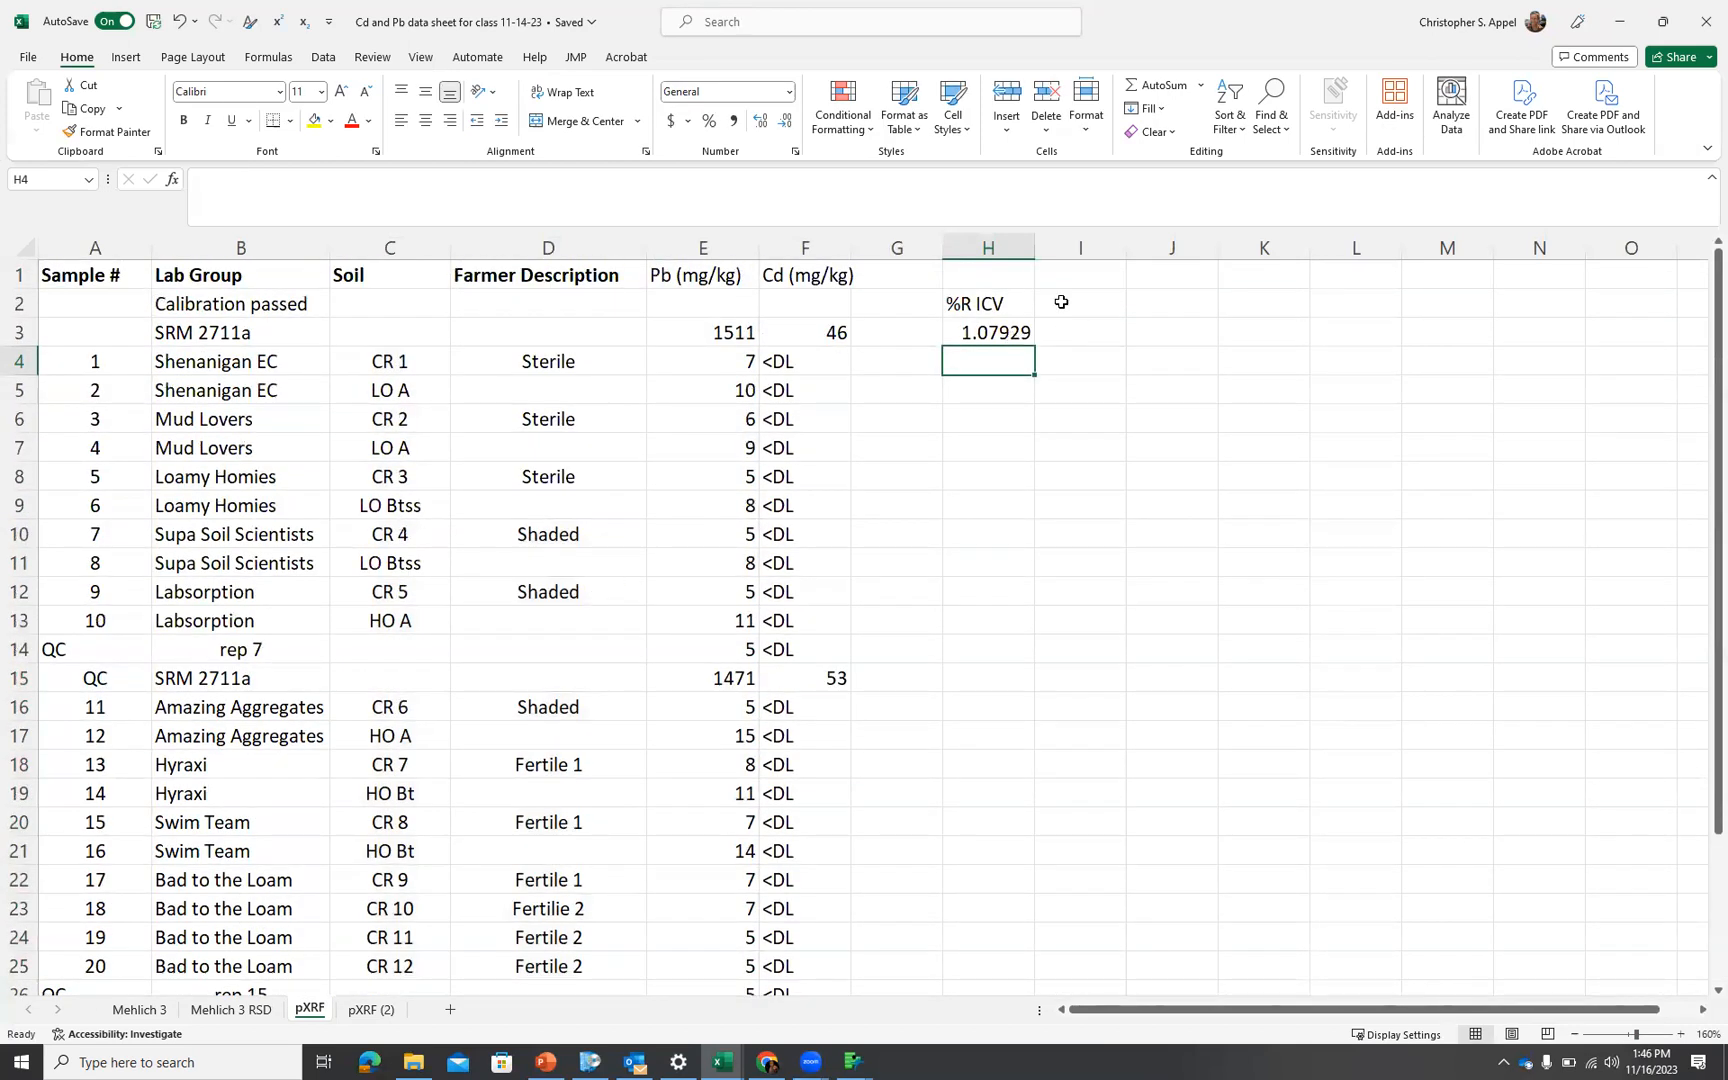
Label the recovery columns with Pb in H1 and Cd in I1
left_click(1064, 335)
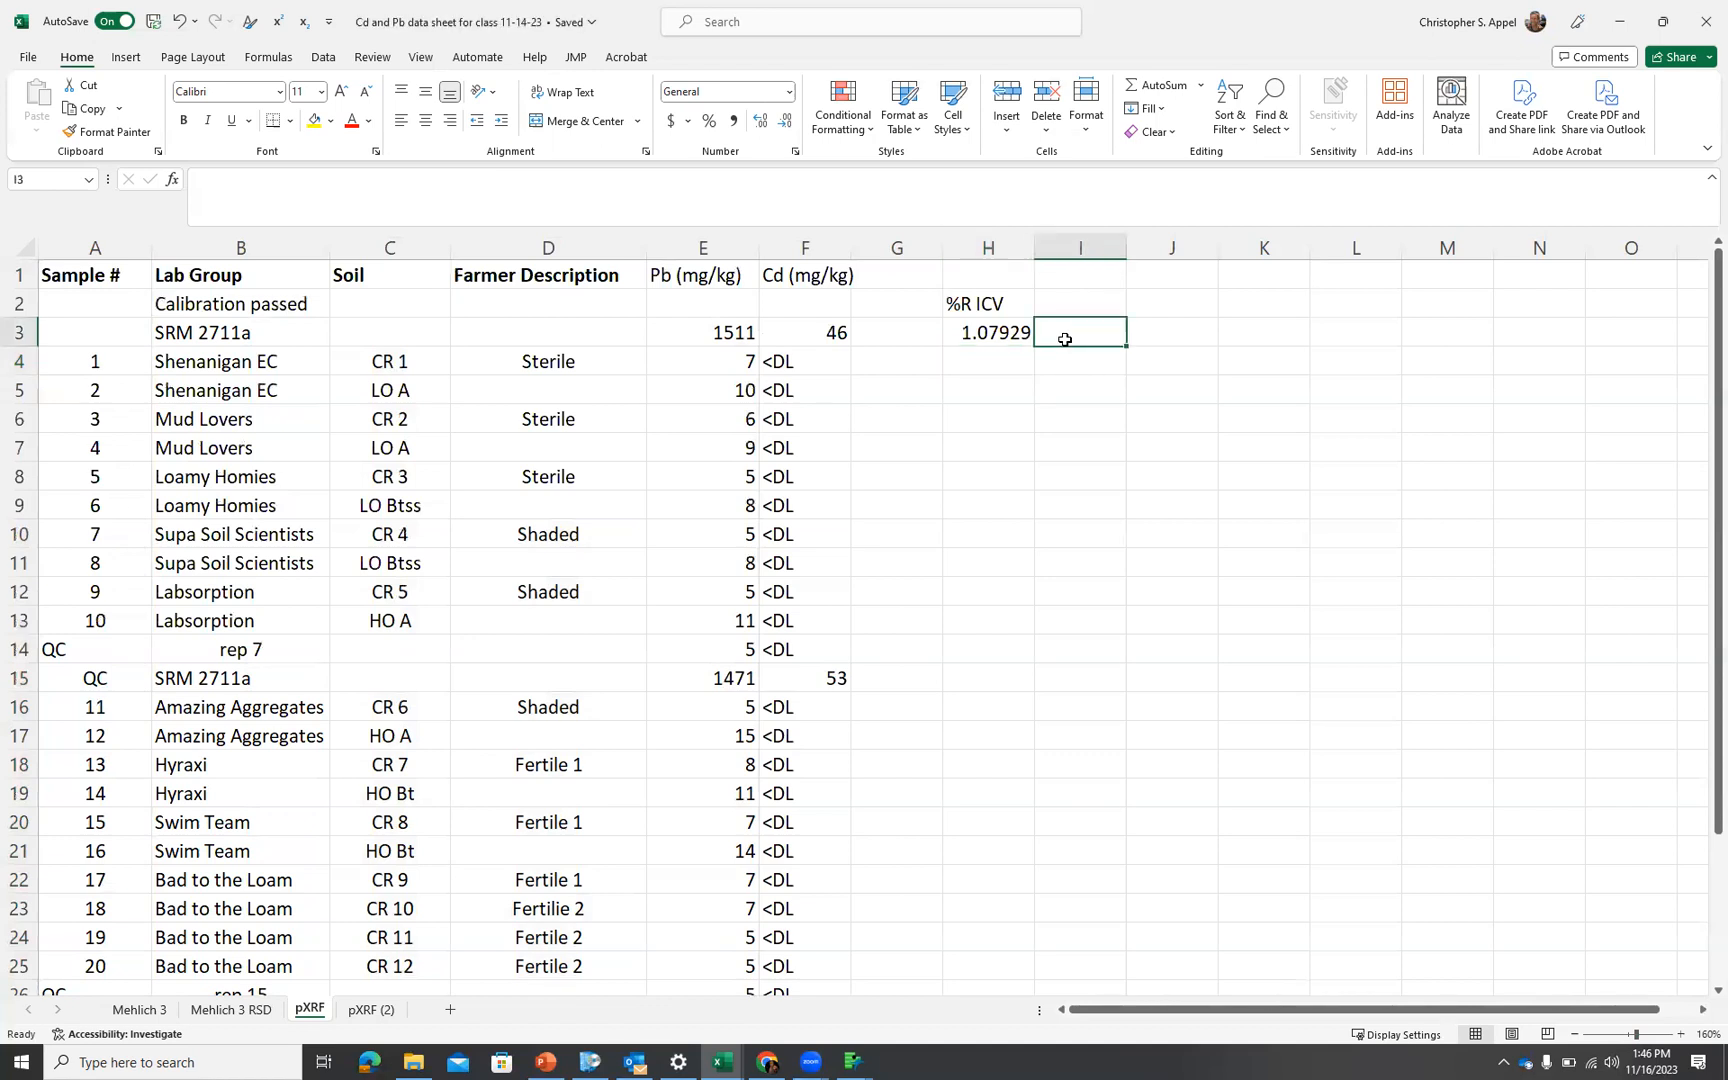
left_click(980, 277)
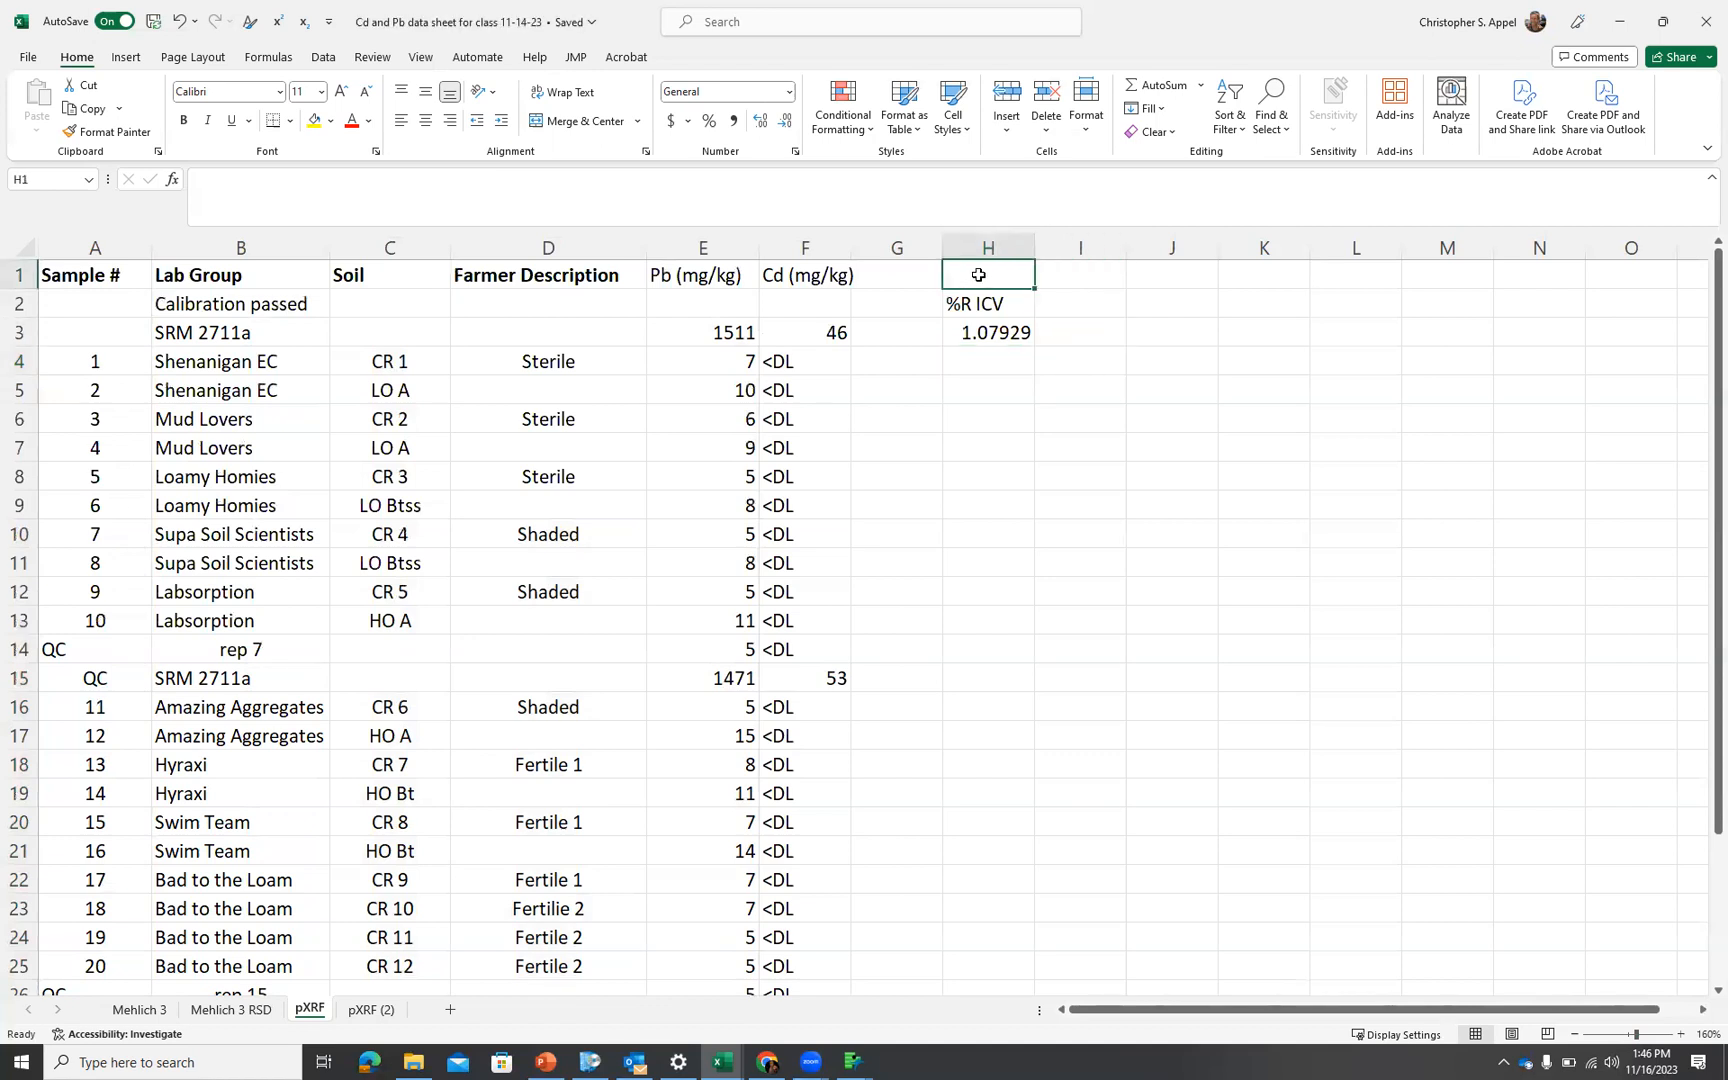
type("Pb")
key("Tab")
type("Cd")
key("Down")
Calculate the Cd recovery in I3 with the formula =F3/C30 and format H3:I3 as percentages
key("Down")
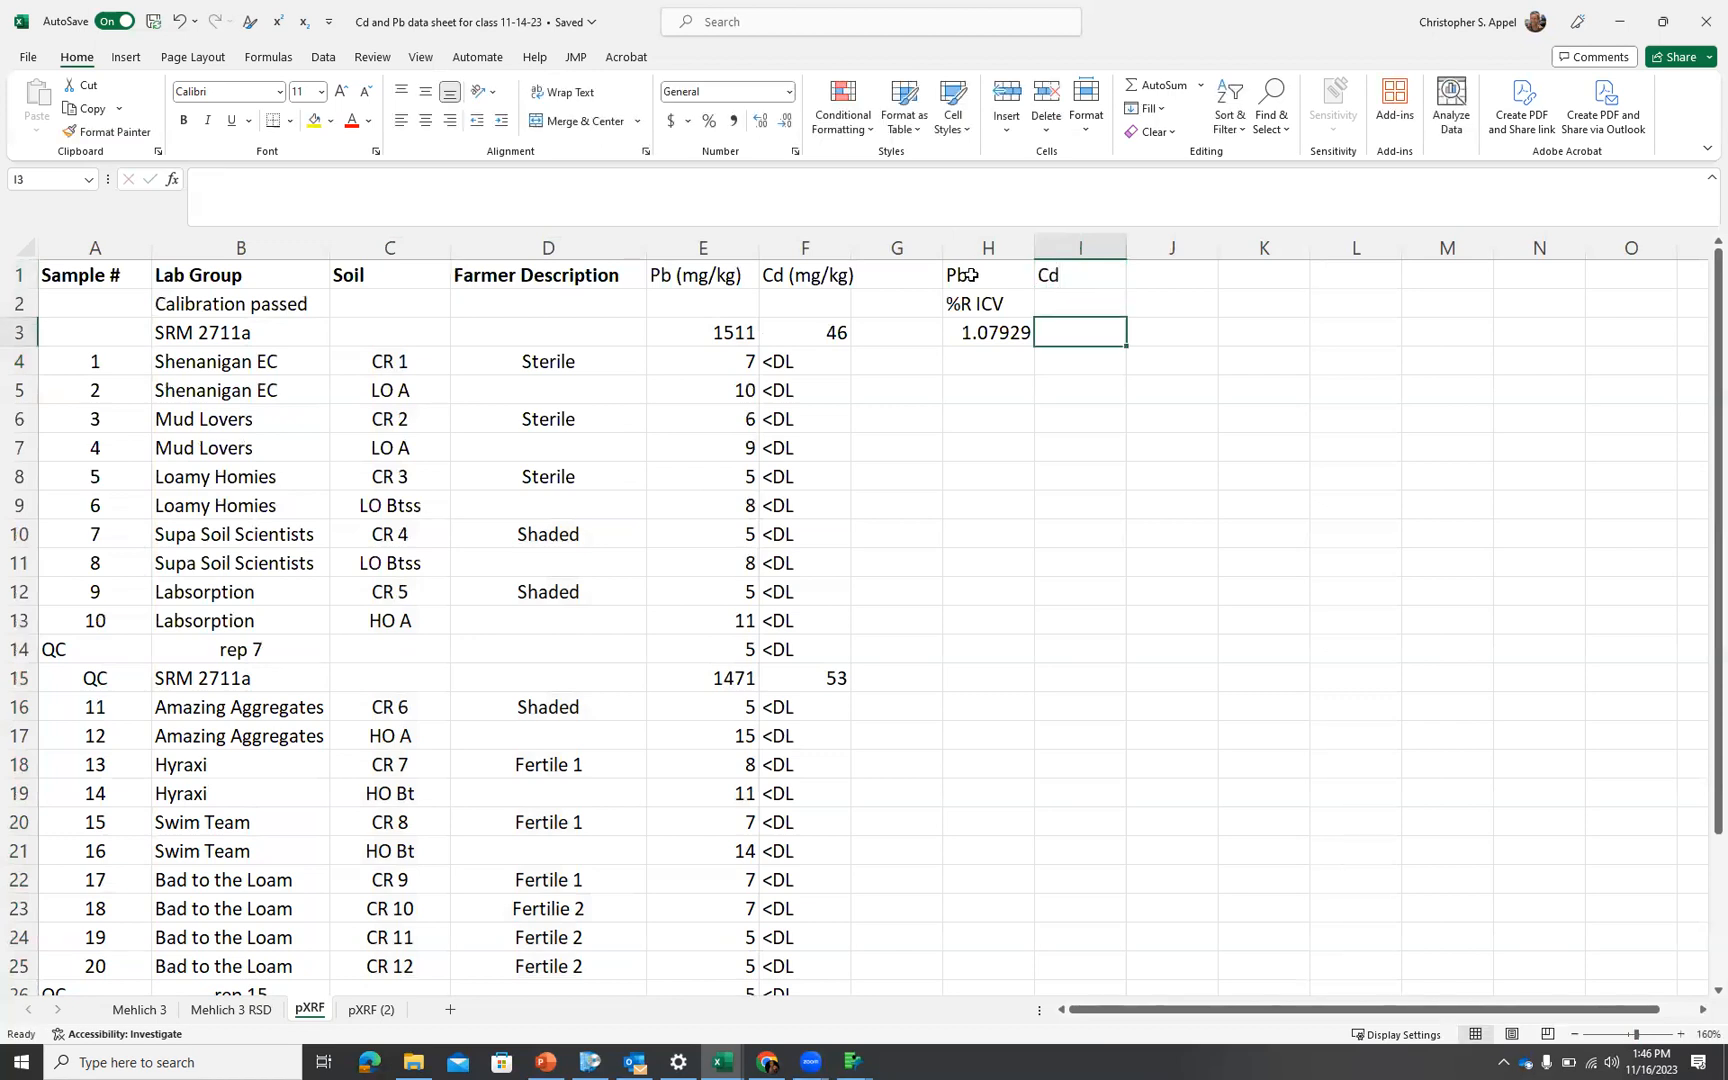
type("=")
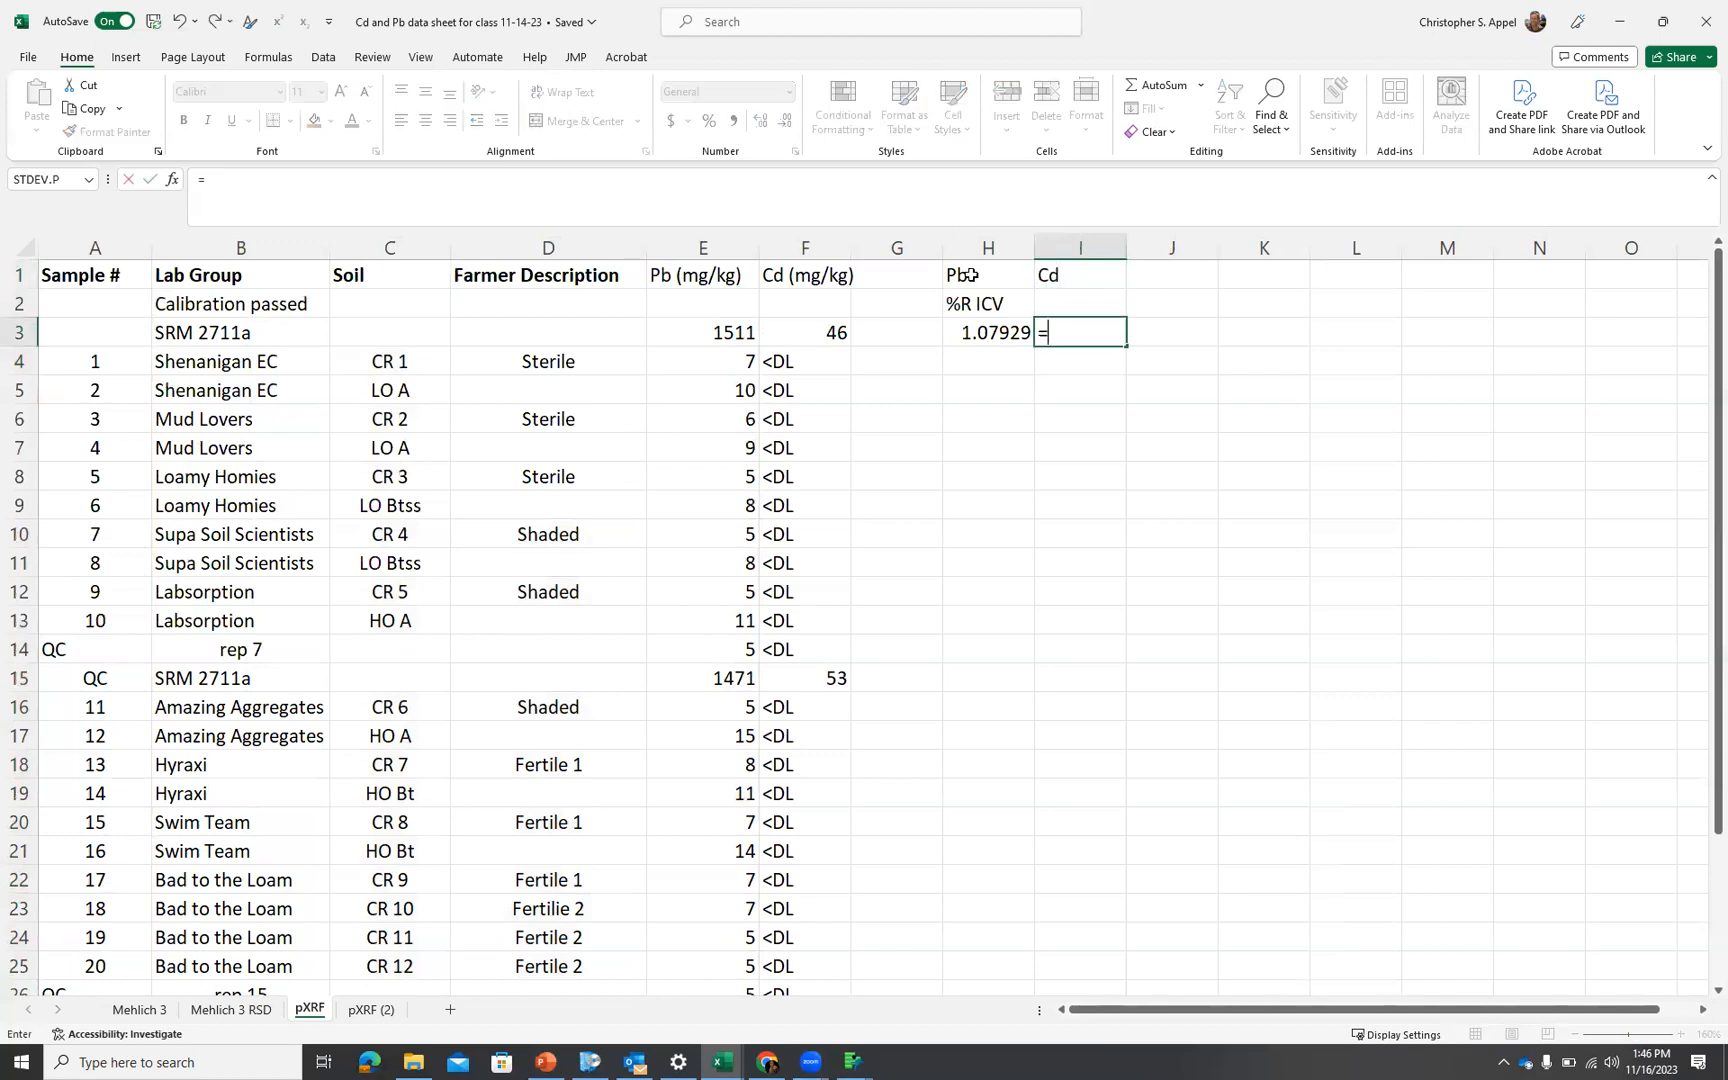
left_click(836, 330)
type("/")
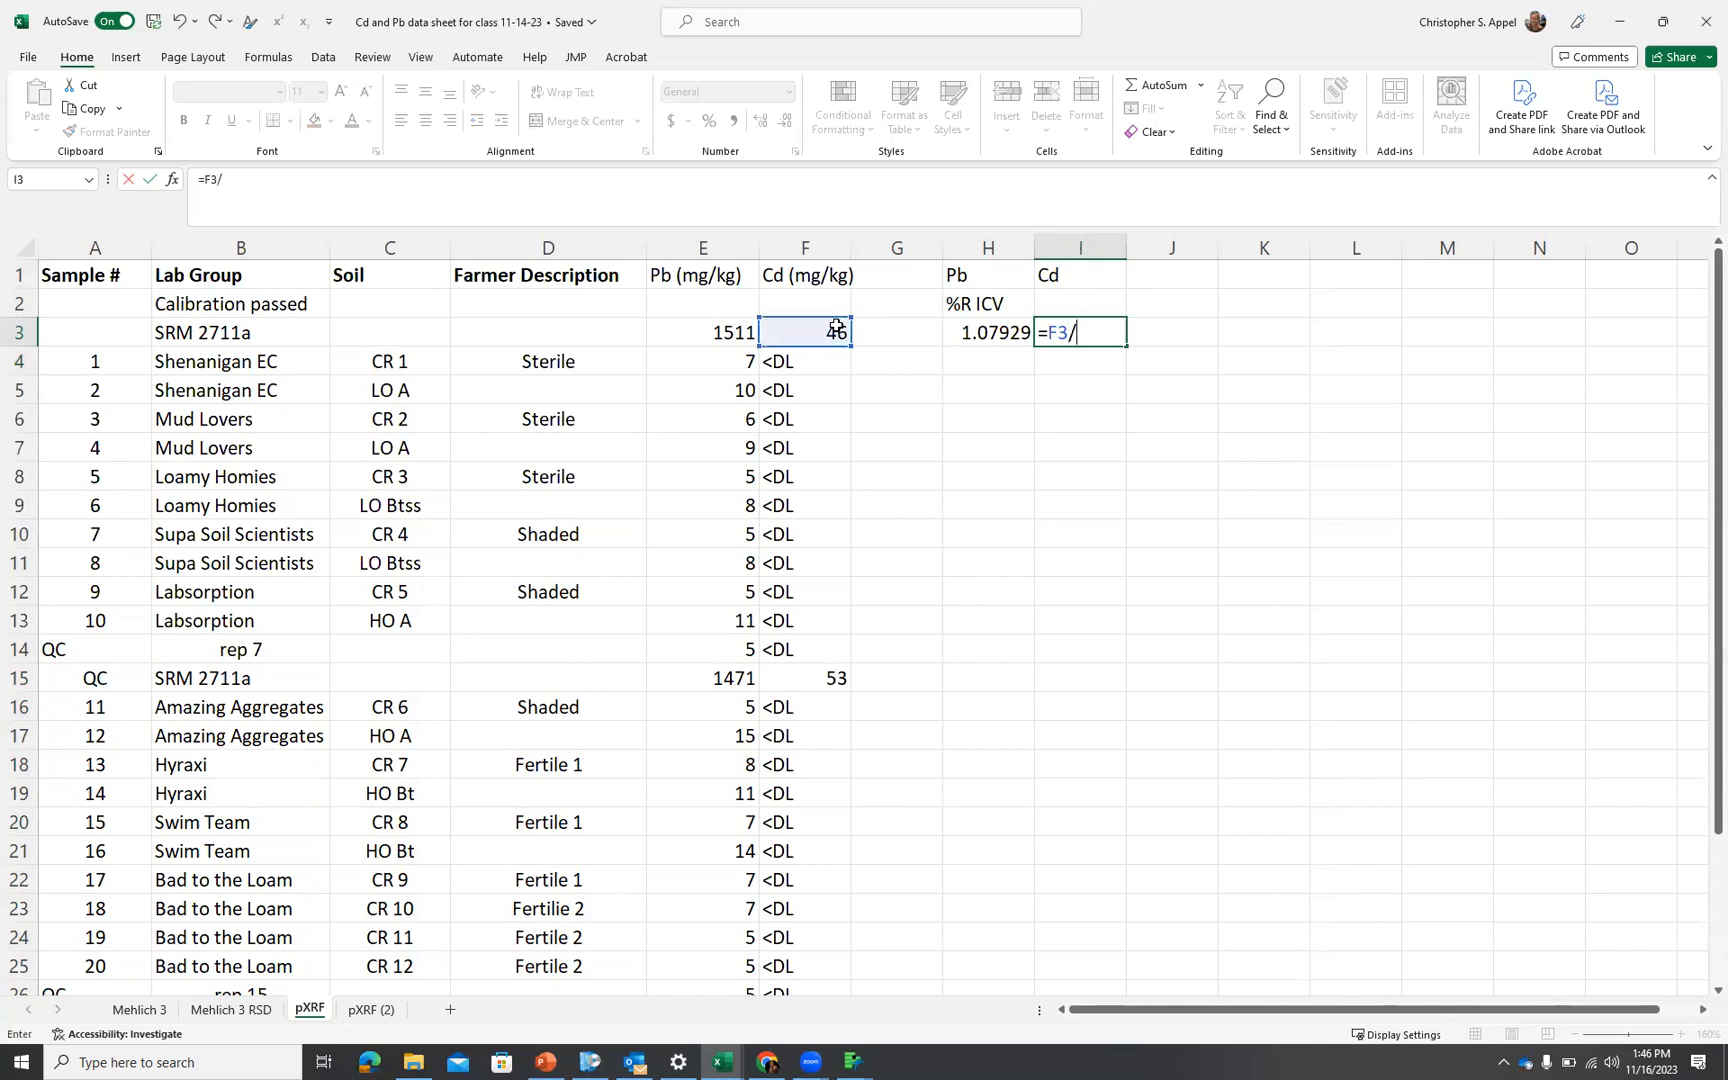
scroll(815, 381, "down", 3)
scroll(815, 381, "down", 3)
left_click(433, 593)
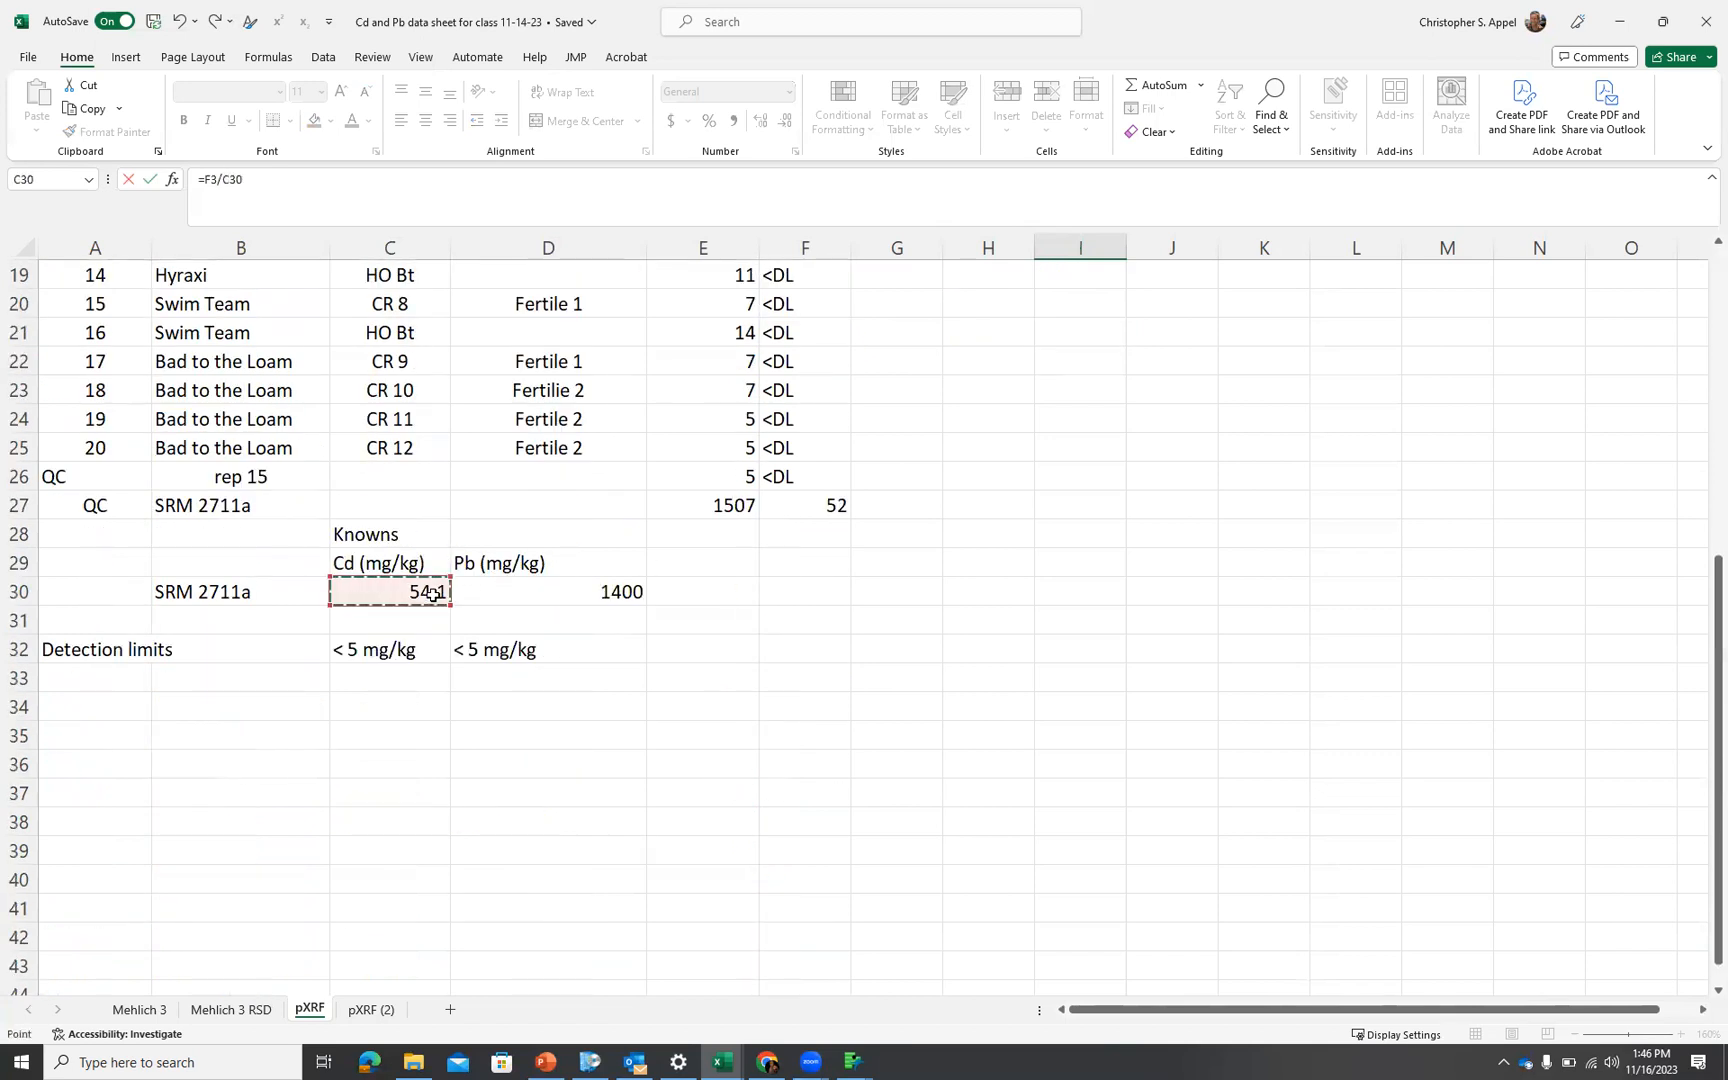
key("Return")
scroll(598, 540, "up", 1)
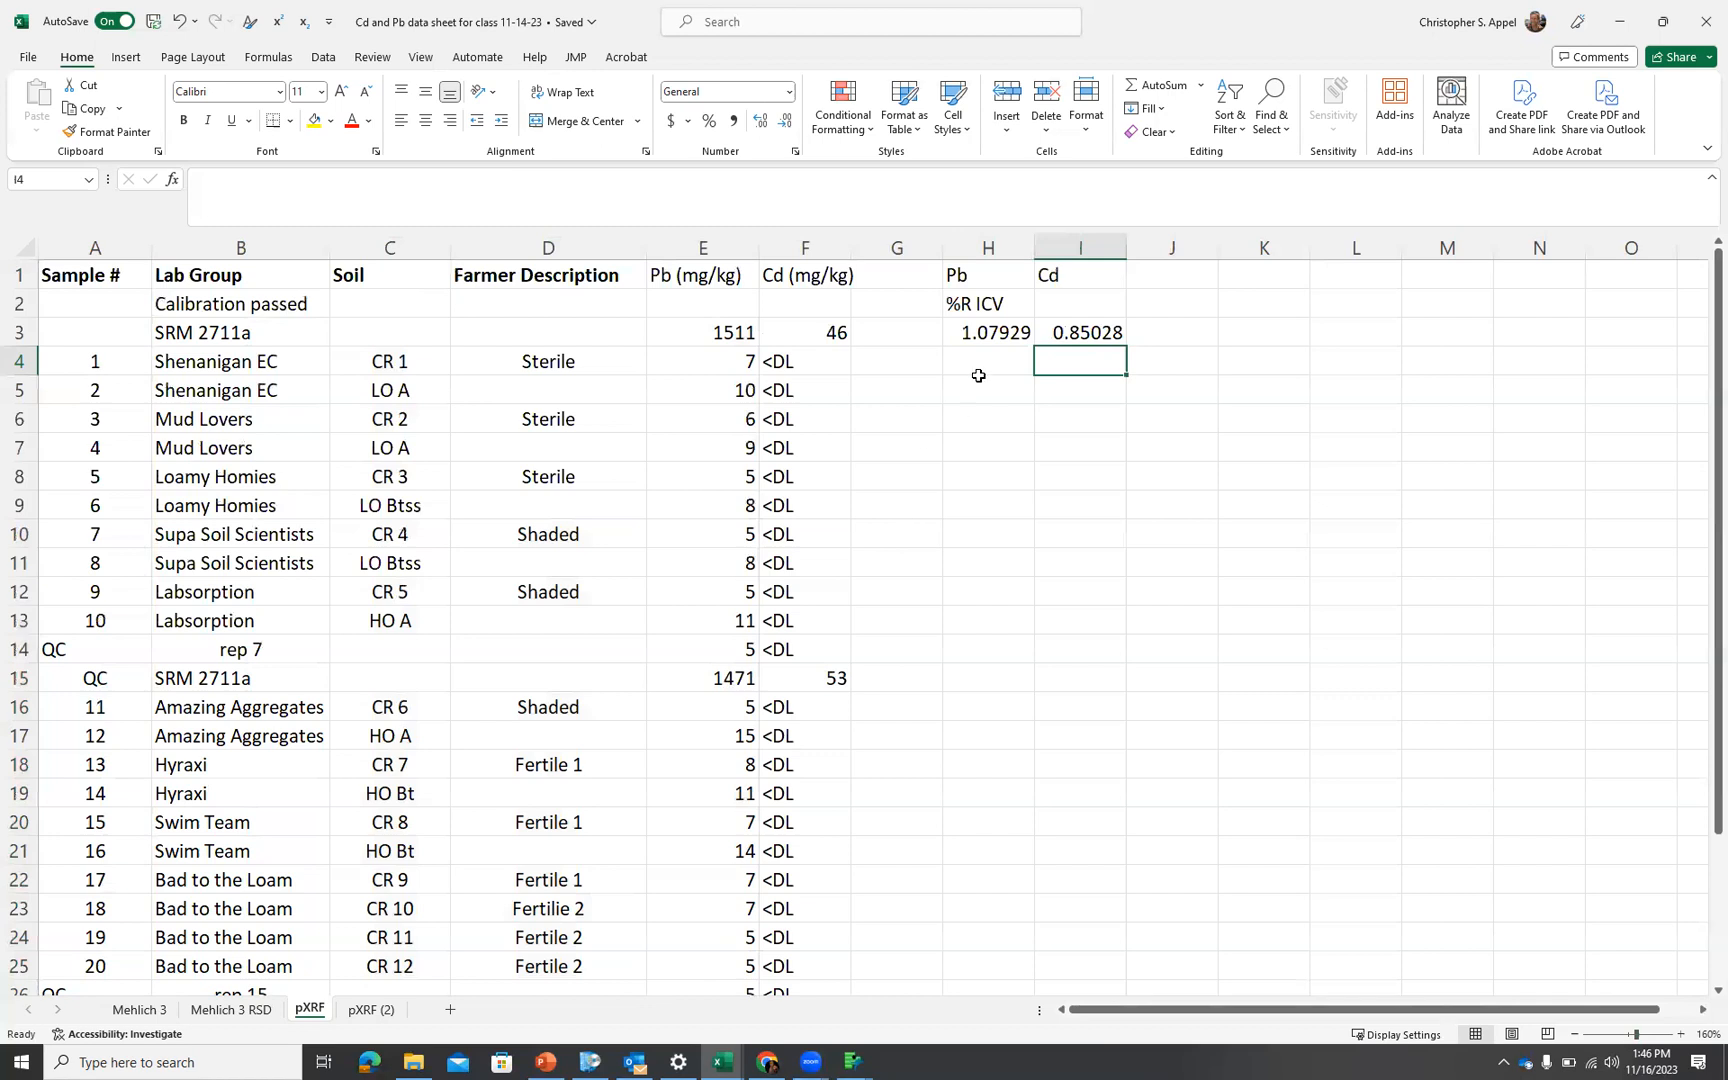
left_click_drag(978, 337, 1041, 336)
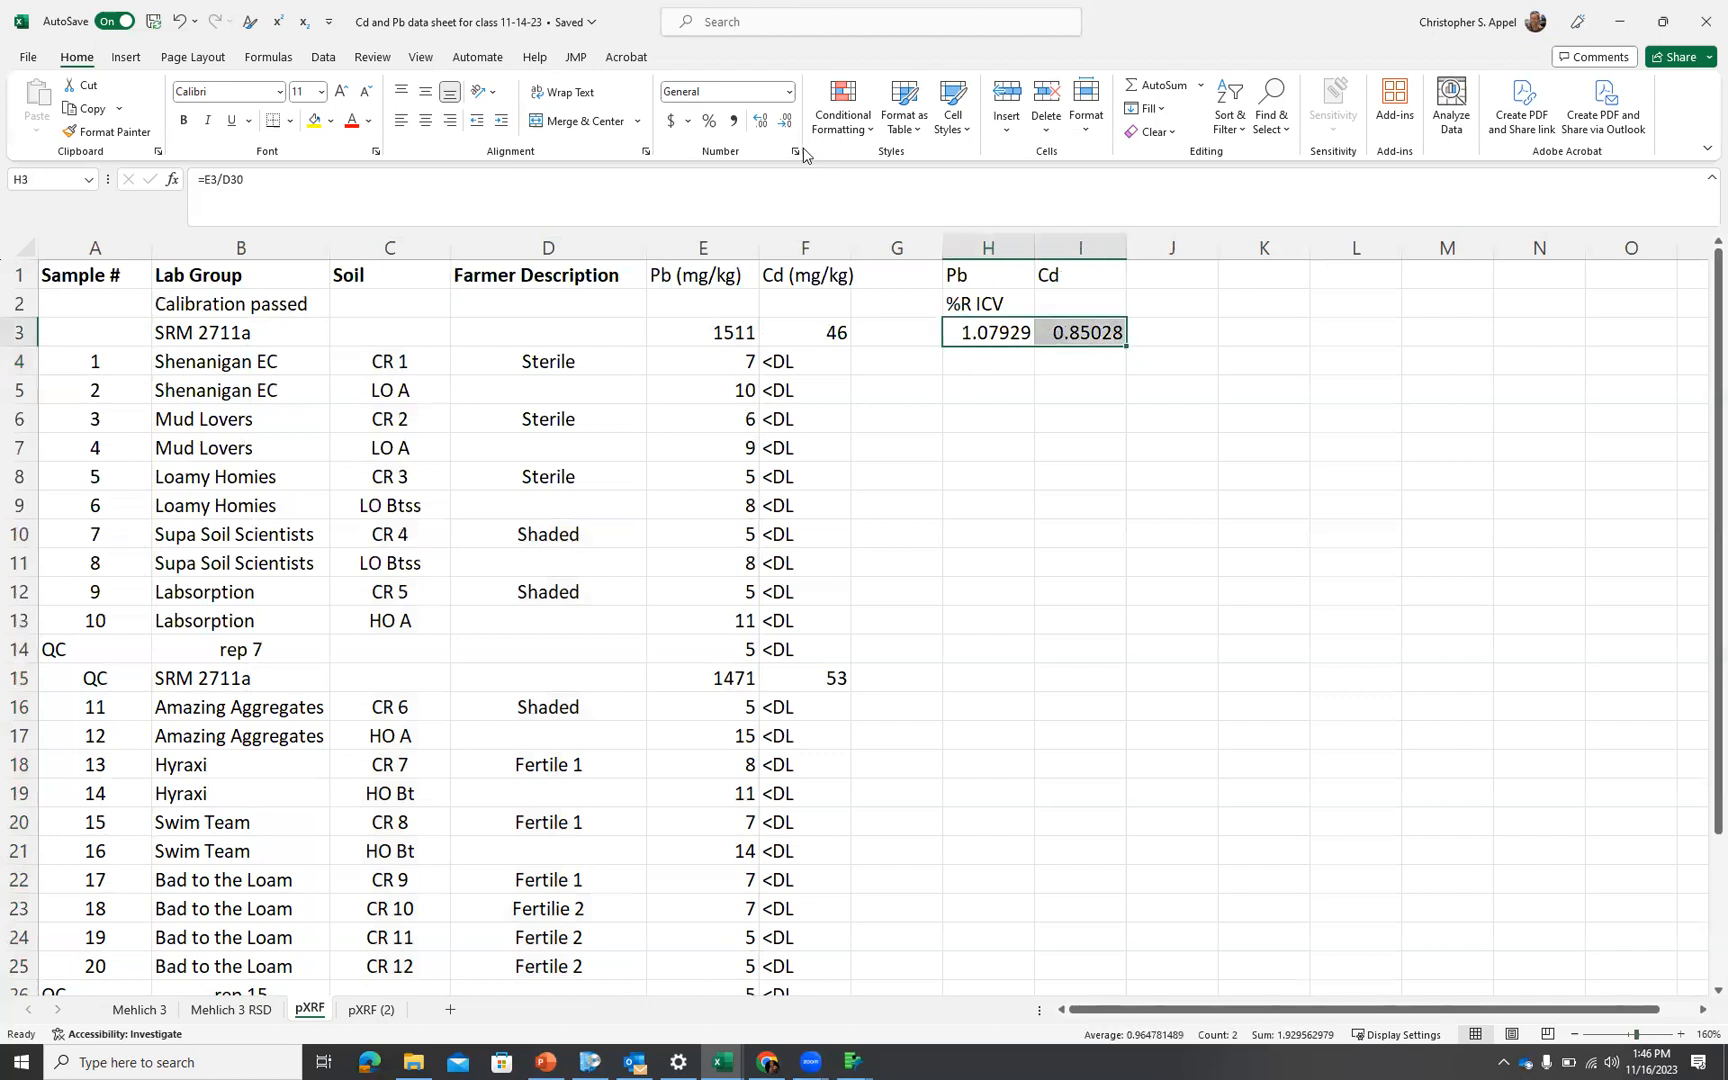
left_click(709, 121)
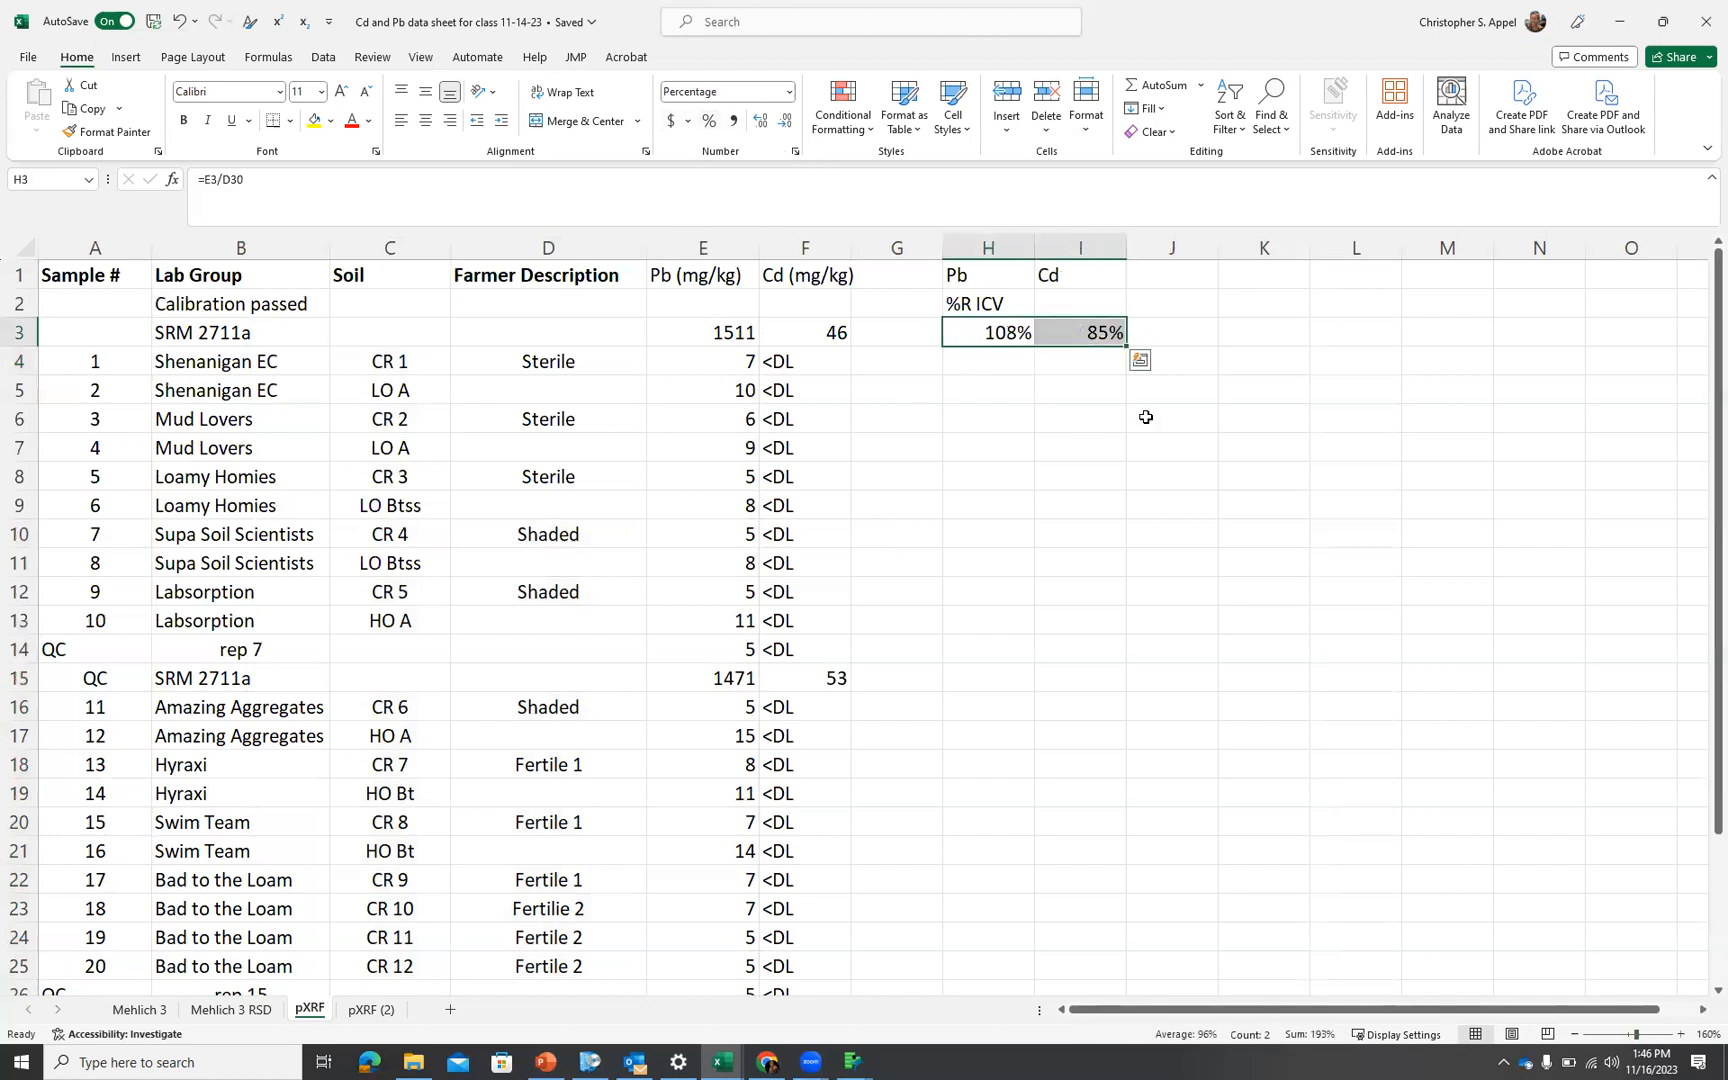
Make the known Pb reference absolute in the H3 formula, giving =E3/$D$30
left_click(1012, 332)
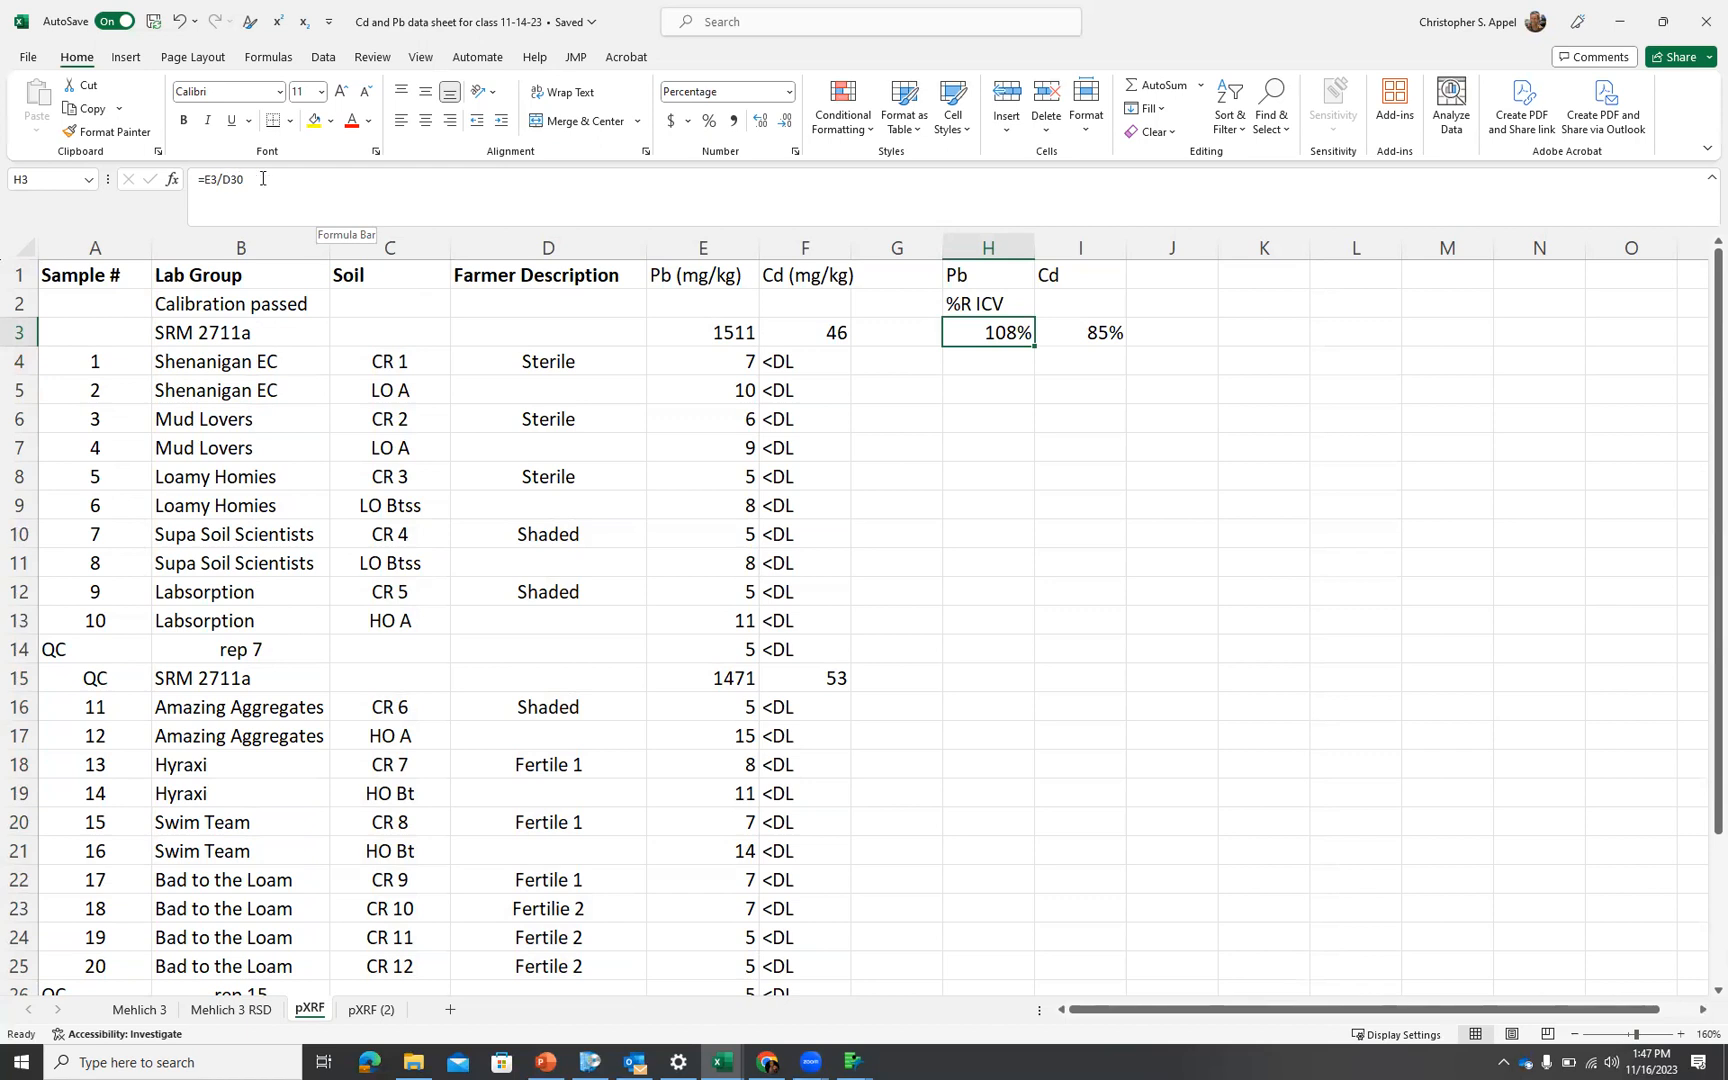
left_click(225, 178)
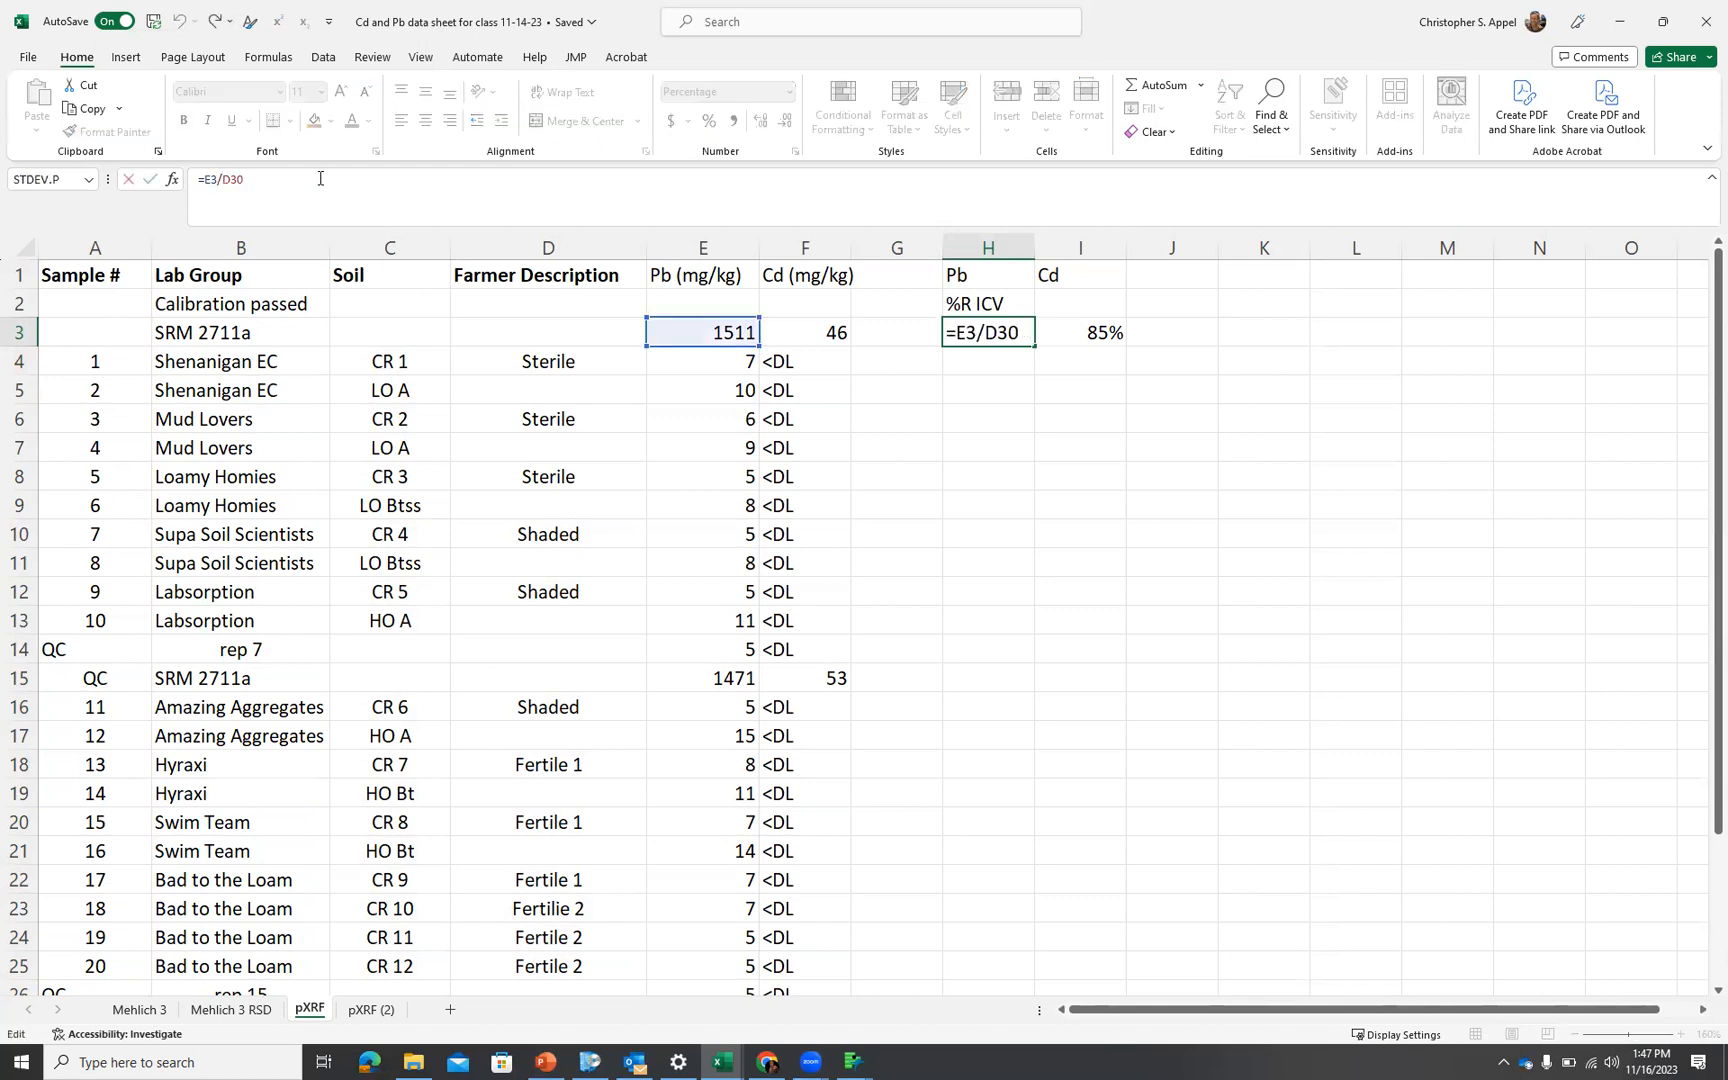
type("$")
key("Right")
type("$")
key("Return")
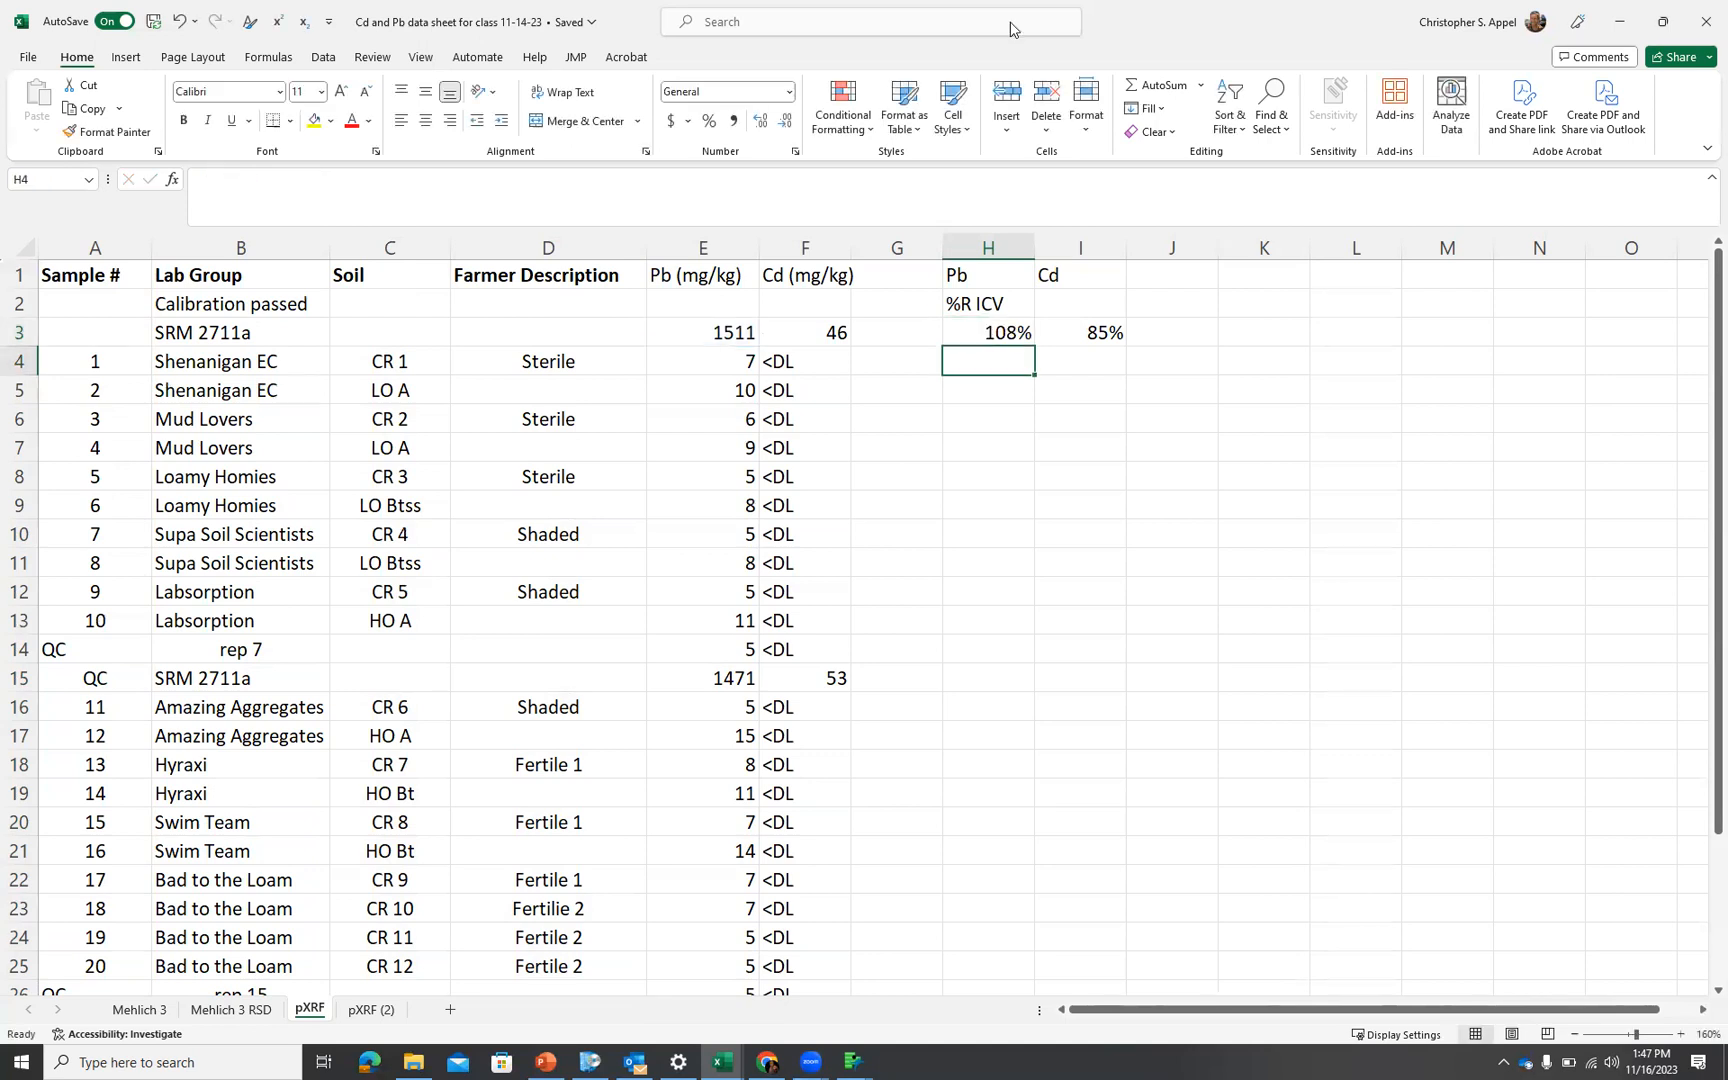
Make the known Cd reference absolute in the I3 formula, giving =F3/$C$30
left_click(1066, 329)
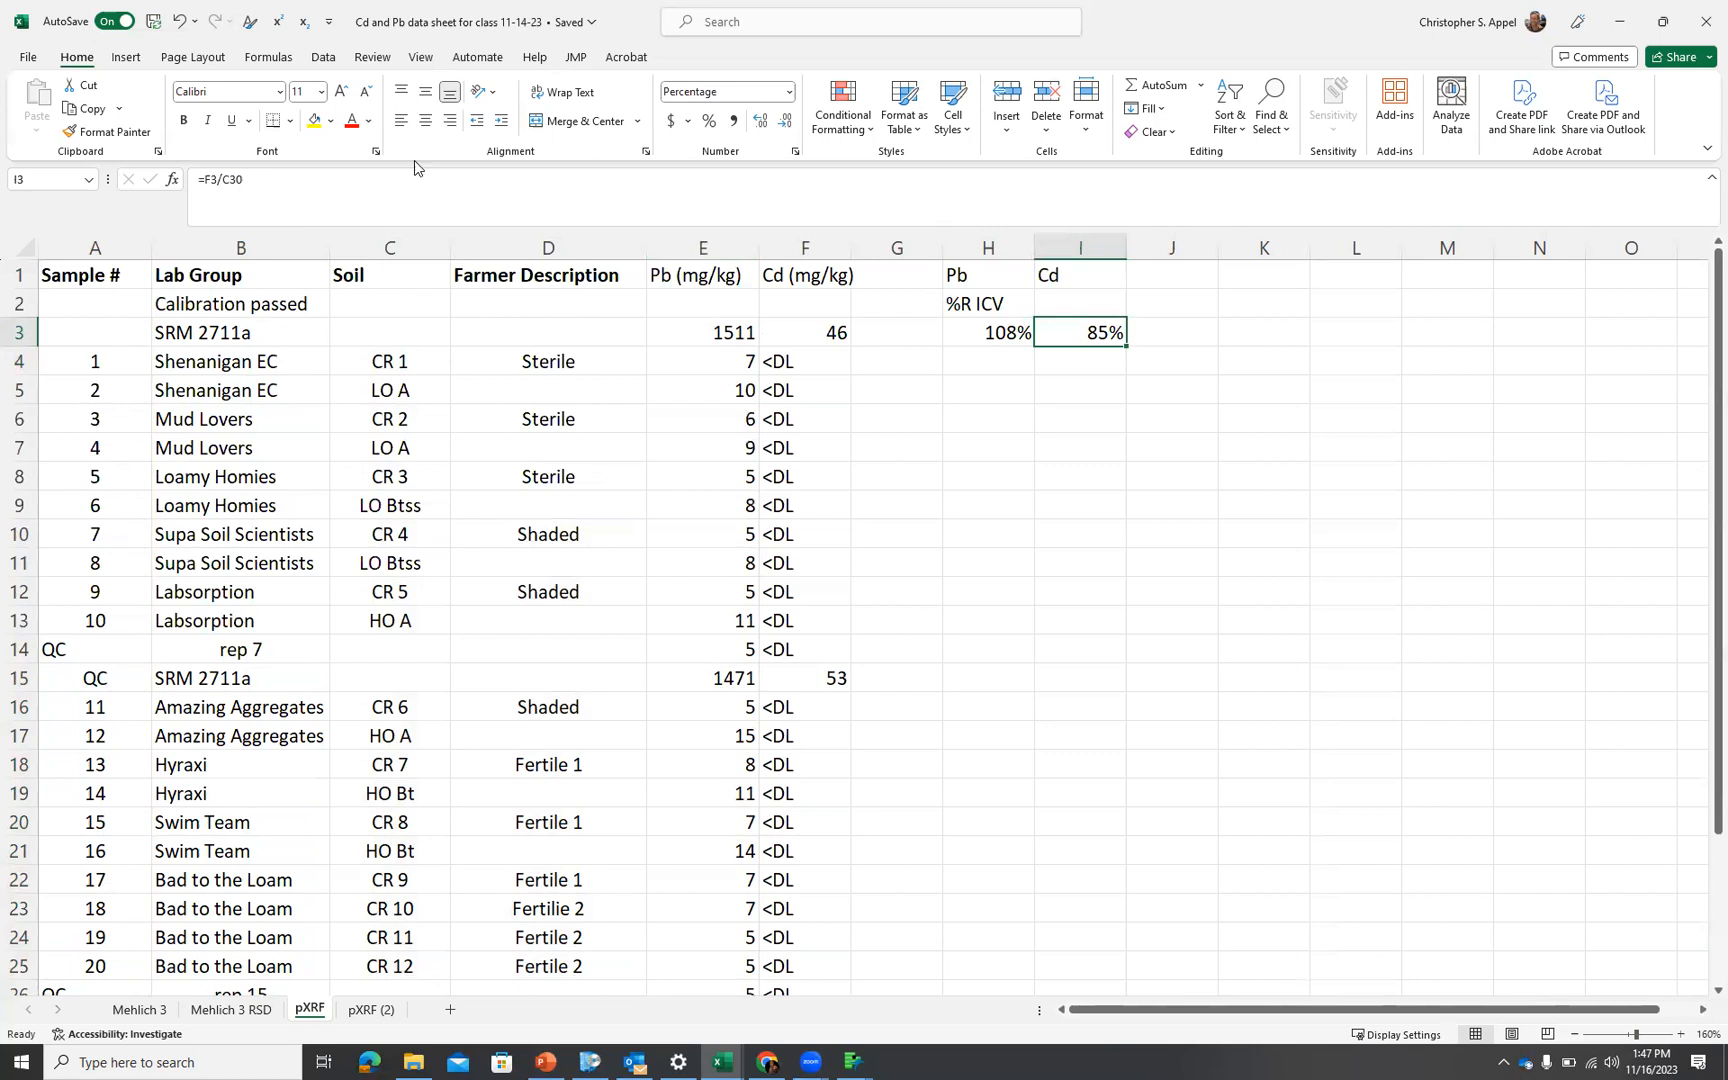
left_click(235, 178)
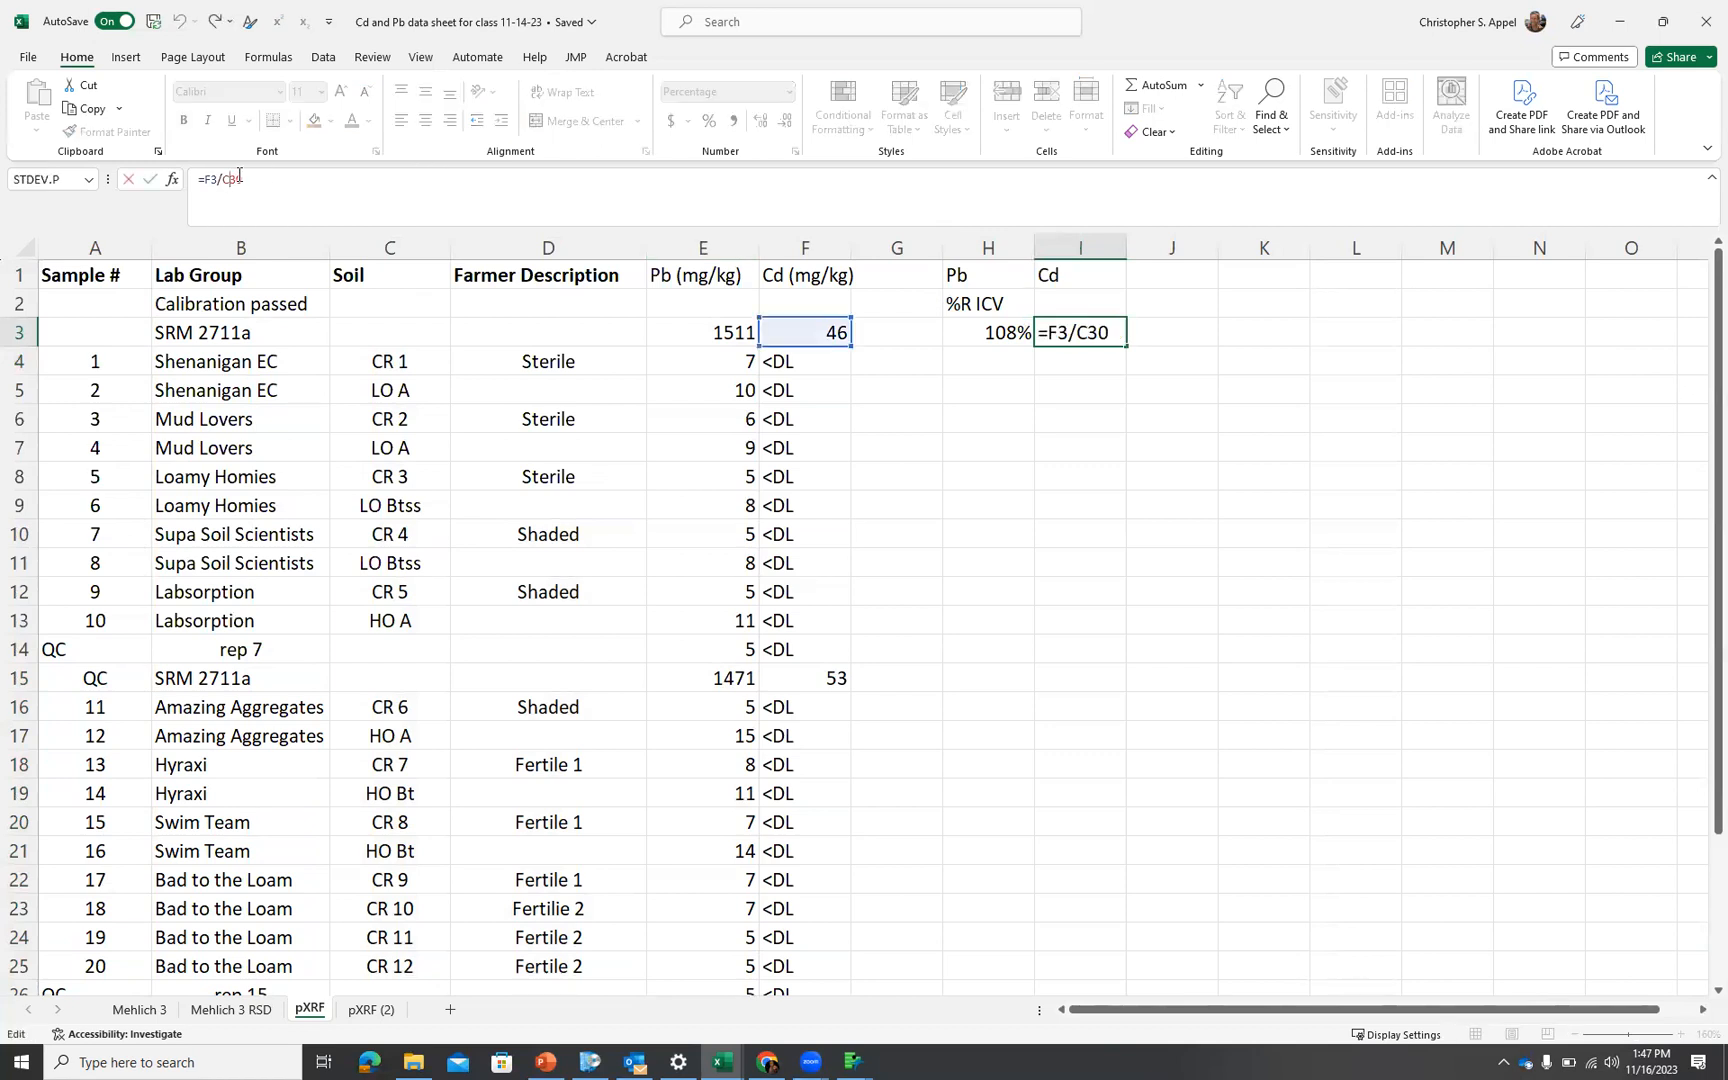
type("&")
type("$C$")
left_click(239, 181)
key("Delete")
key("Return")
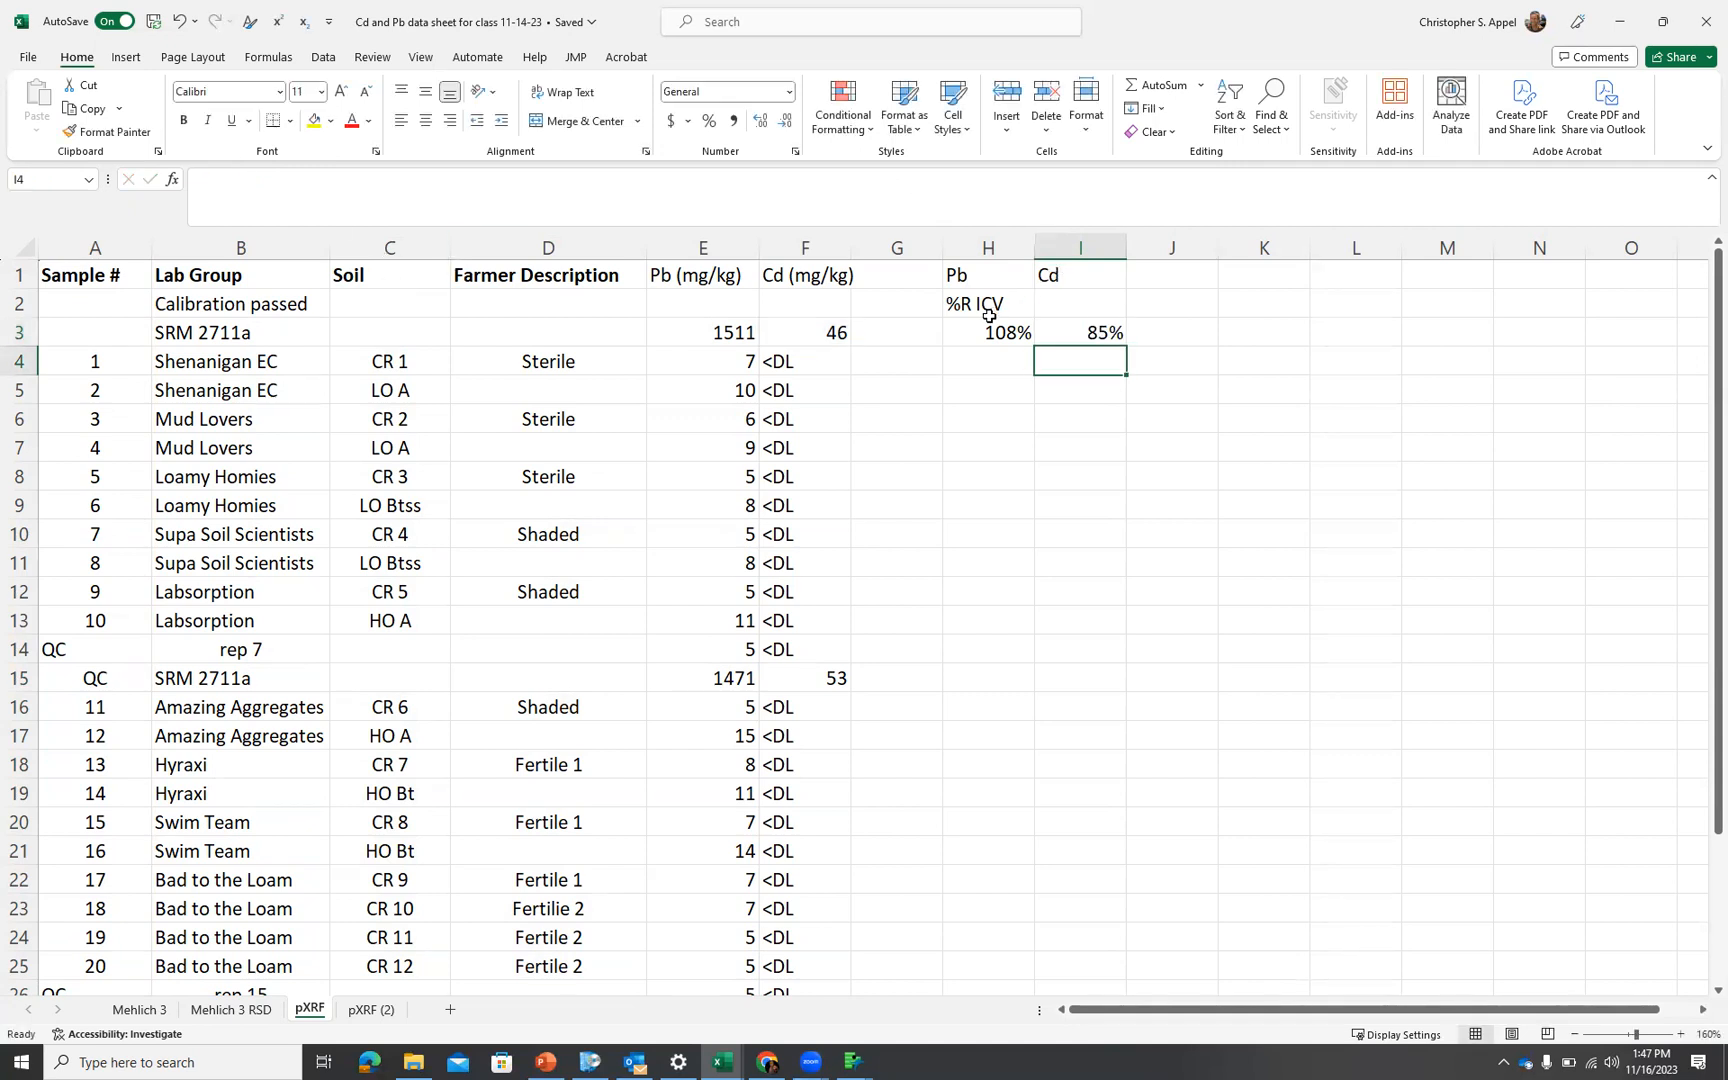
Copy the recovery formulas from H3:I3 to the two SRM 2711a QC rows, H15:I15 and H27:I27
left_click_drag(1013, 328, 1047, 333)
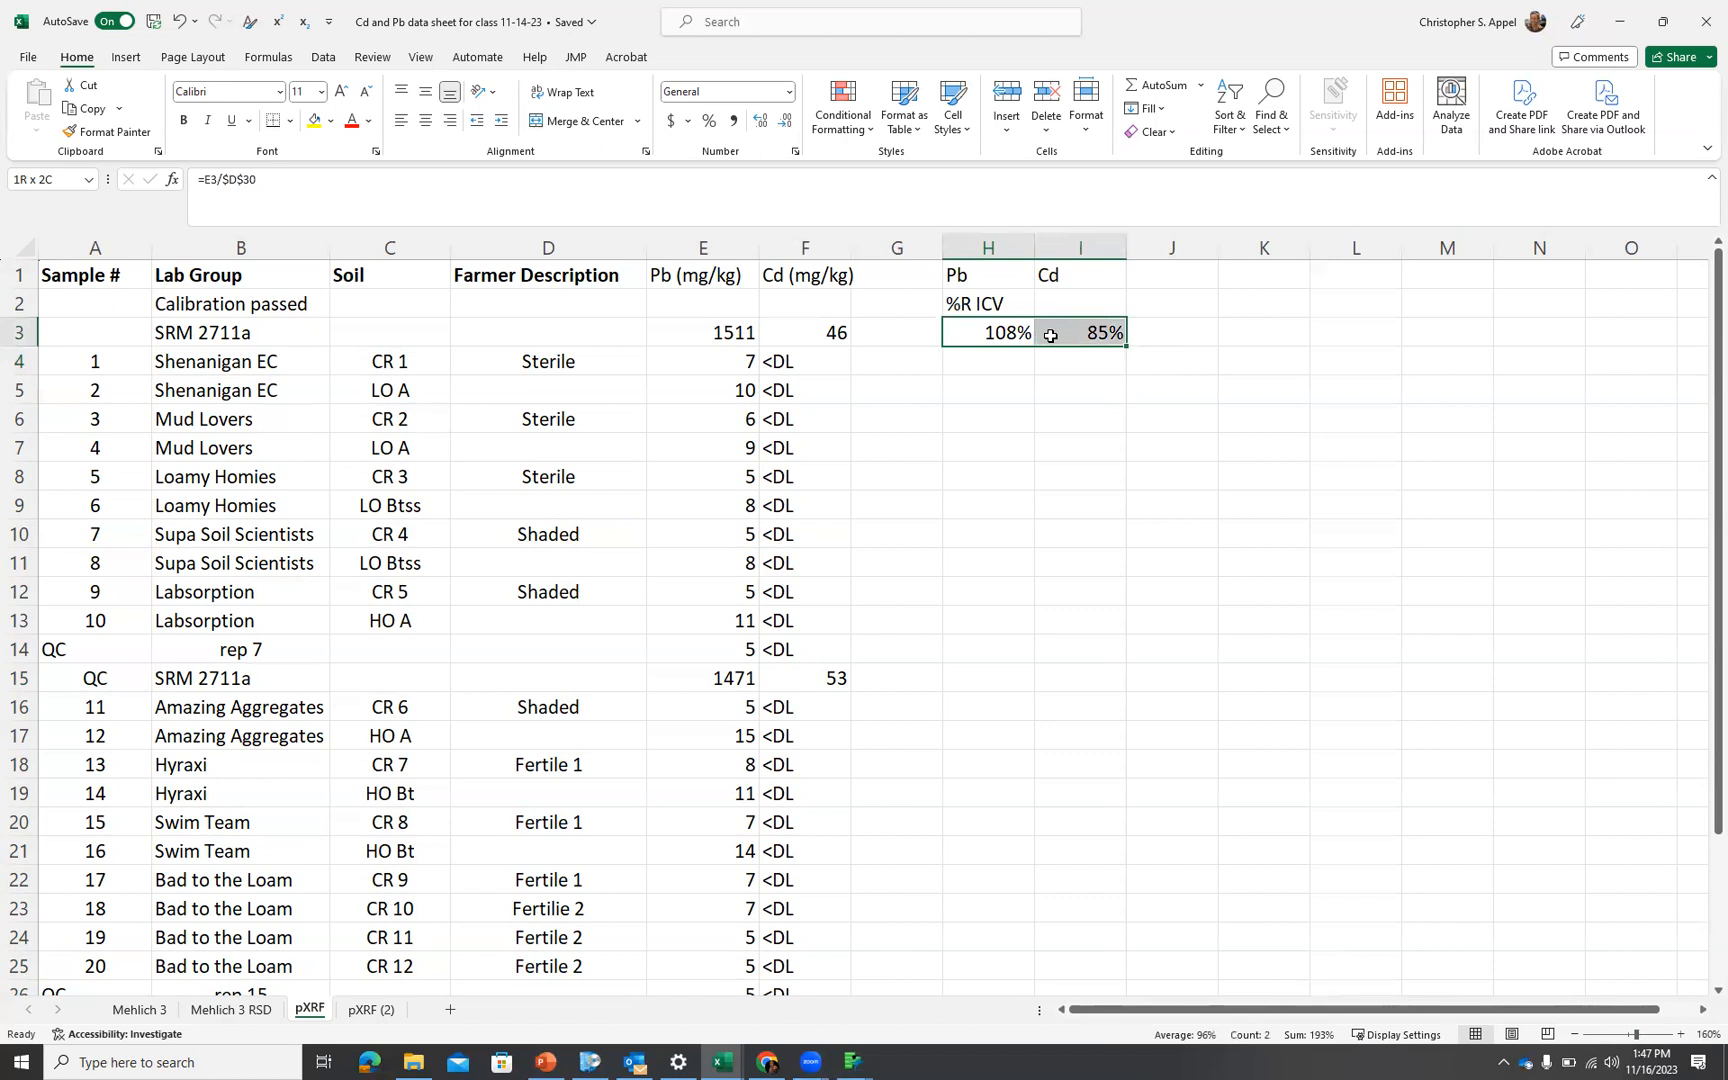
key("ctrl+c")
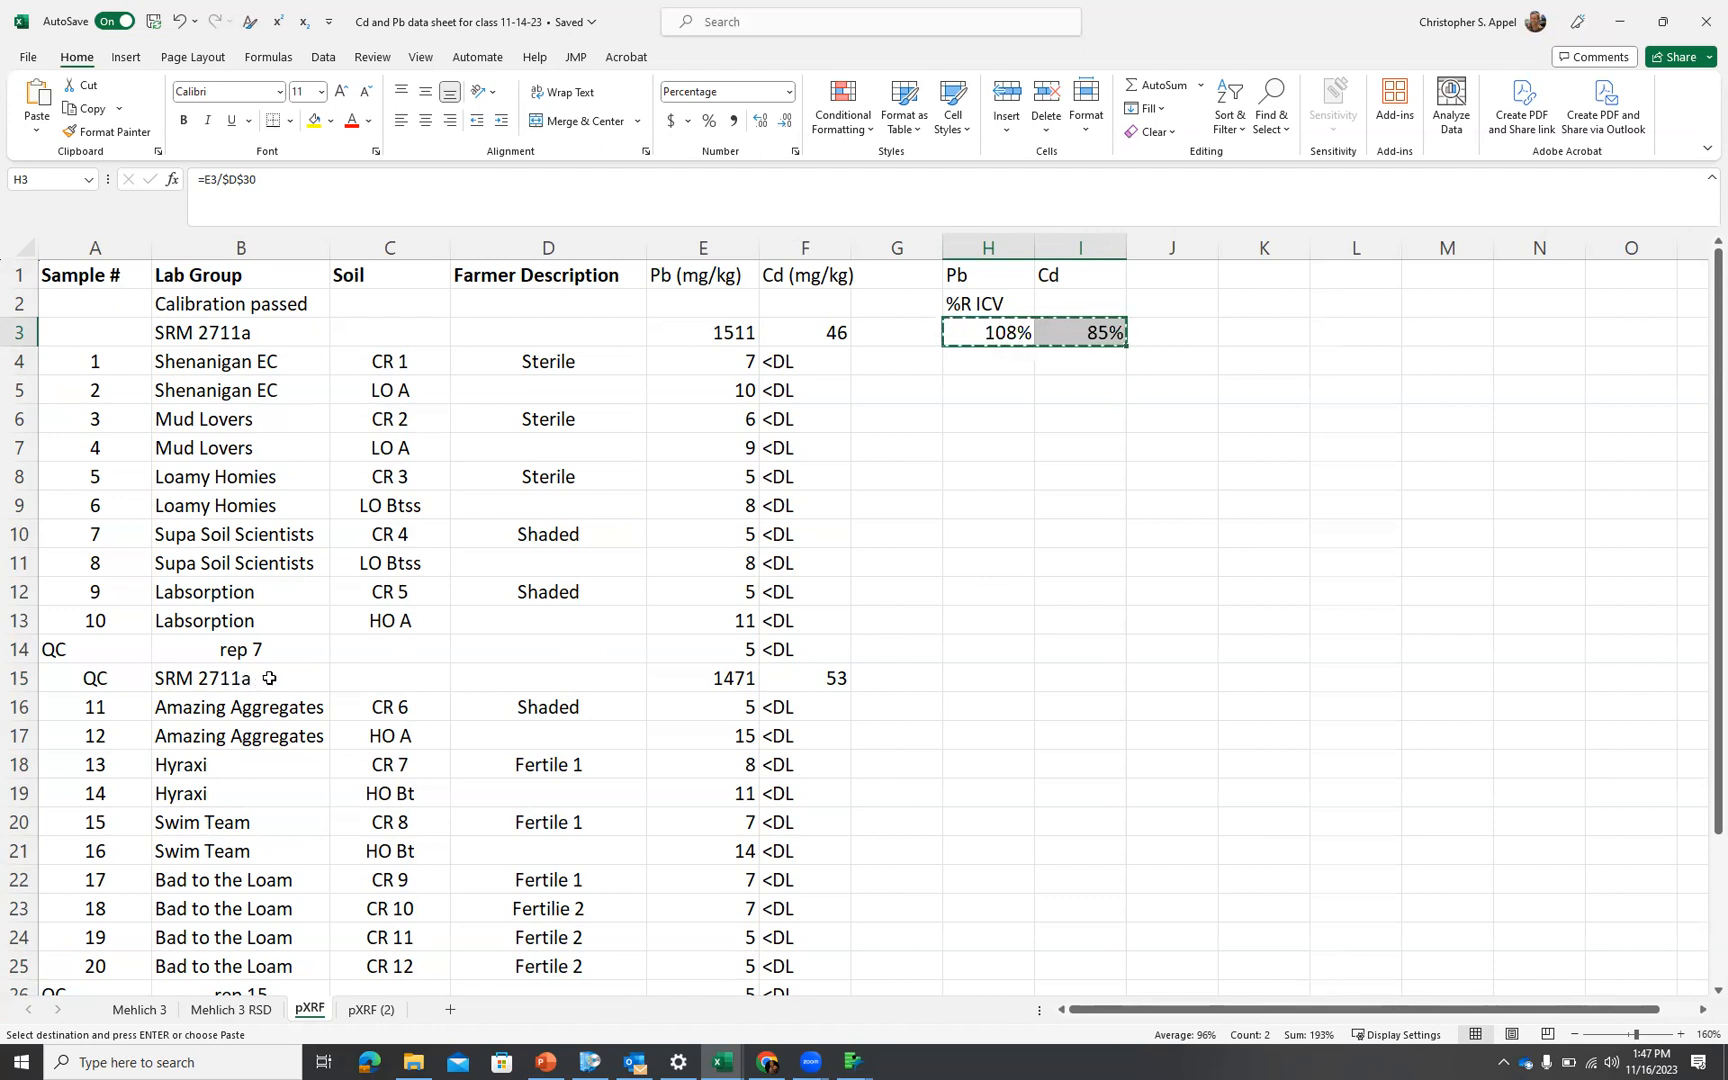
left_click(990, 677)
key("ctrl+v")
left_click(1036, 694)
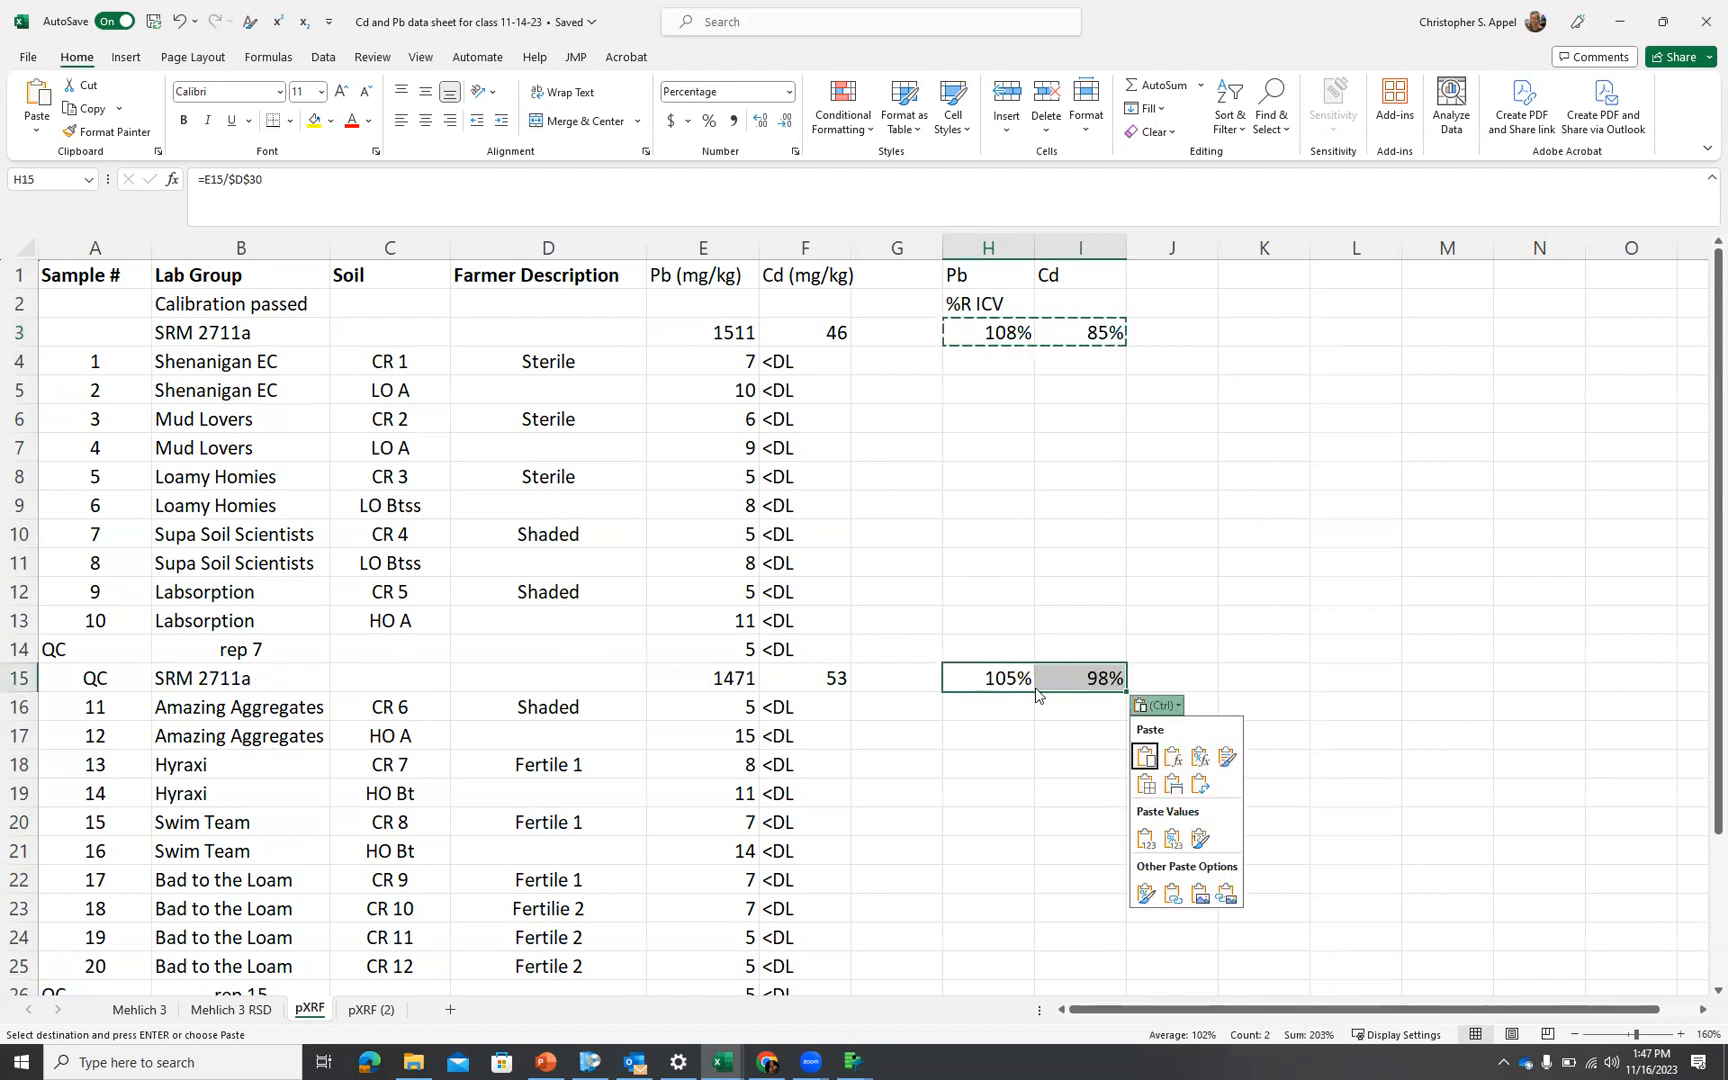
scroll(1025, 694, "down", 4)
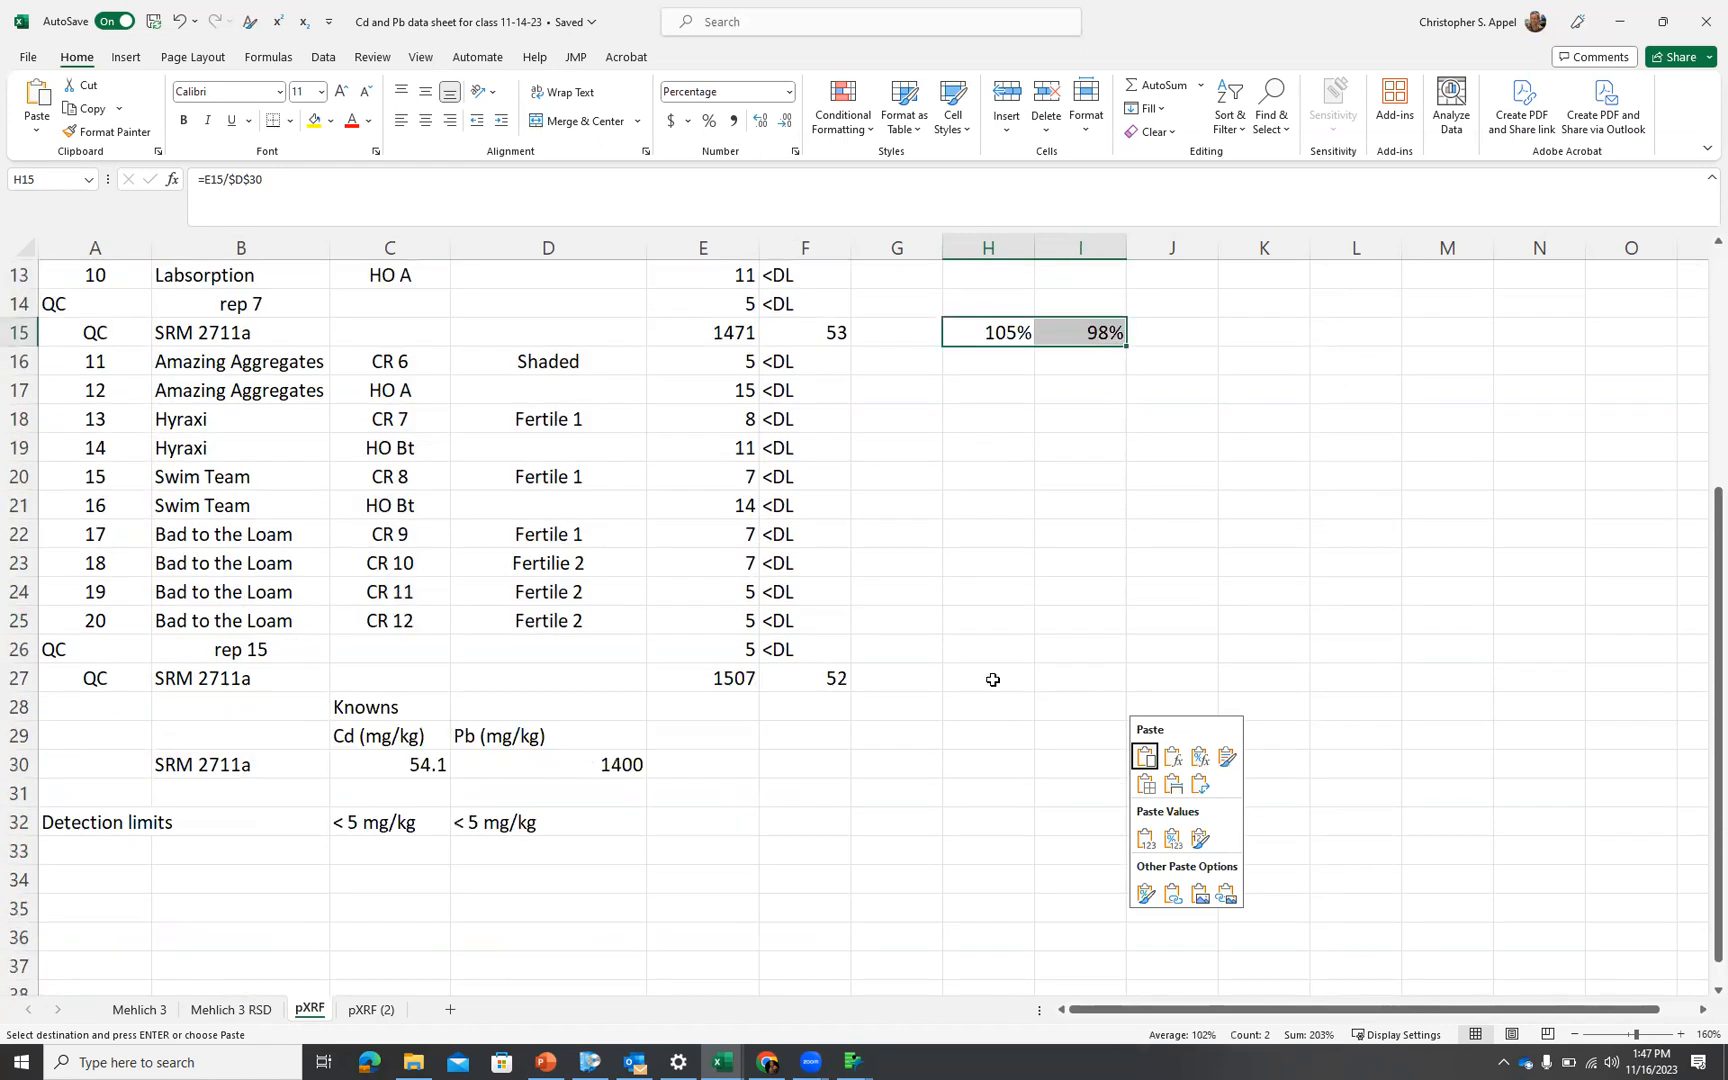
left_click(995, 679)
key("ctrl+v")
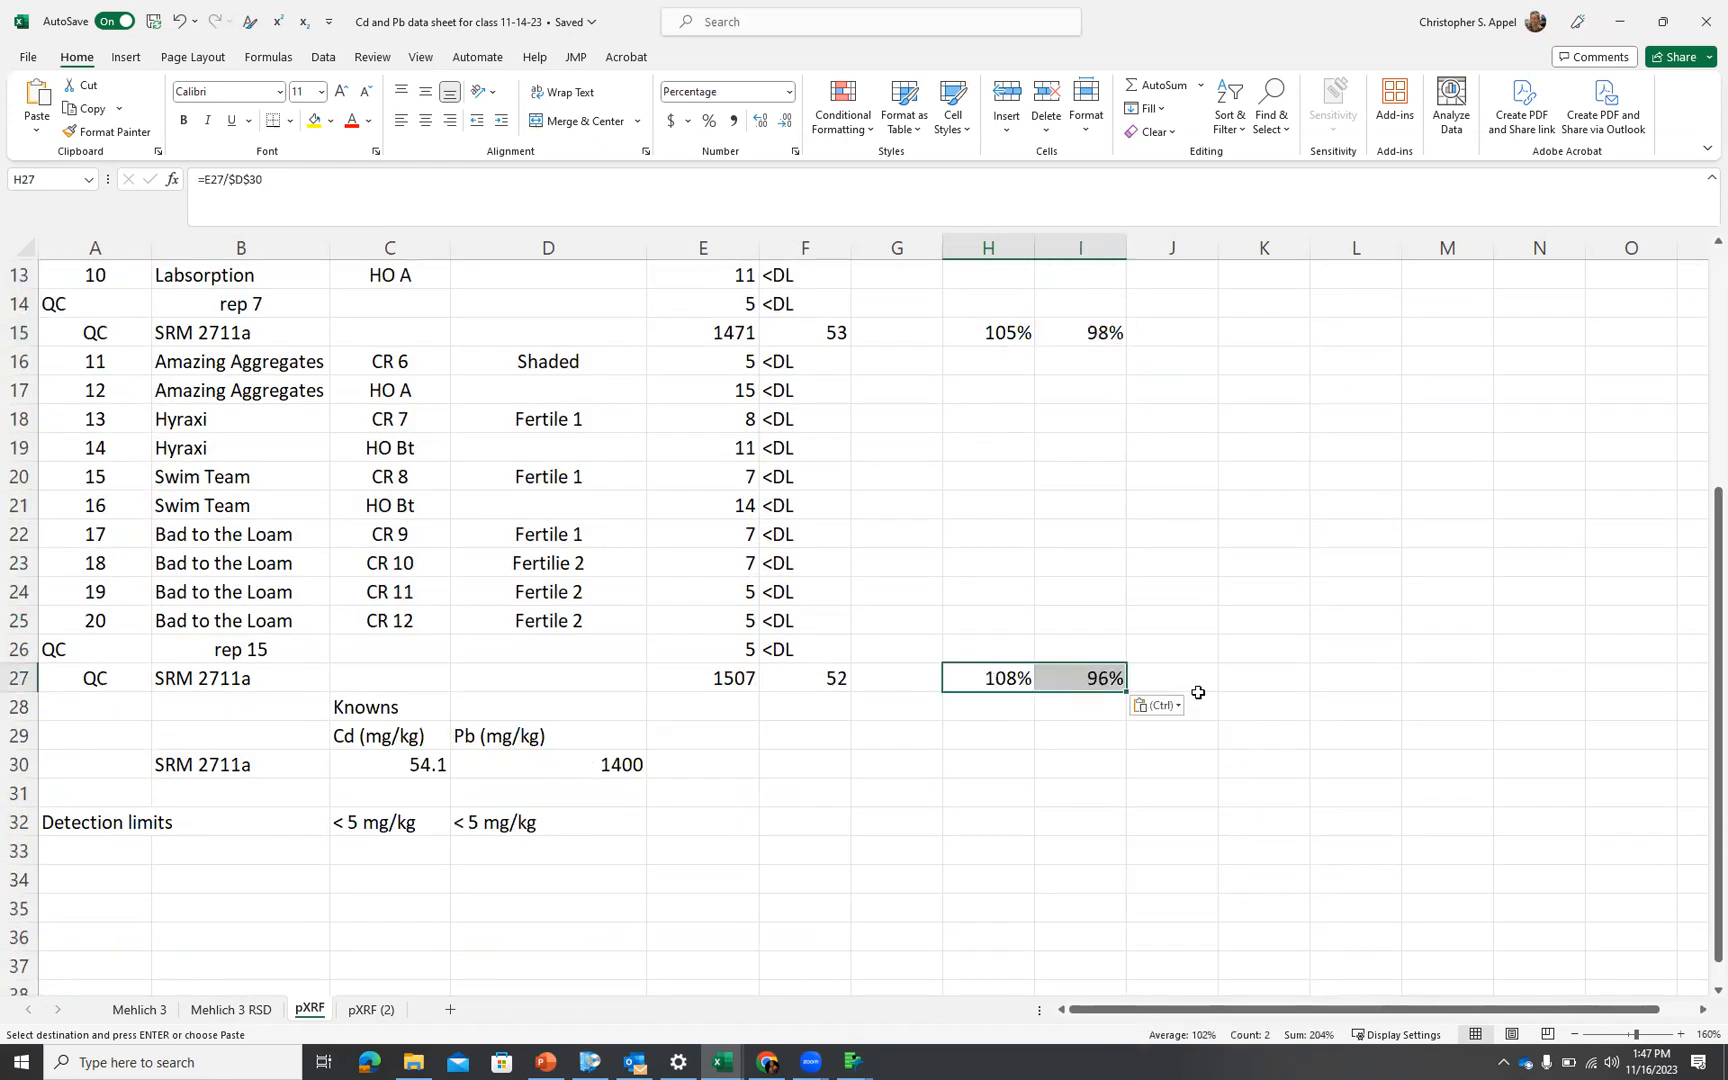
scroll(1196, 683, "up", 4)
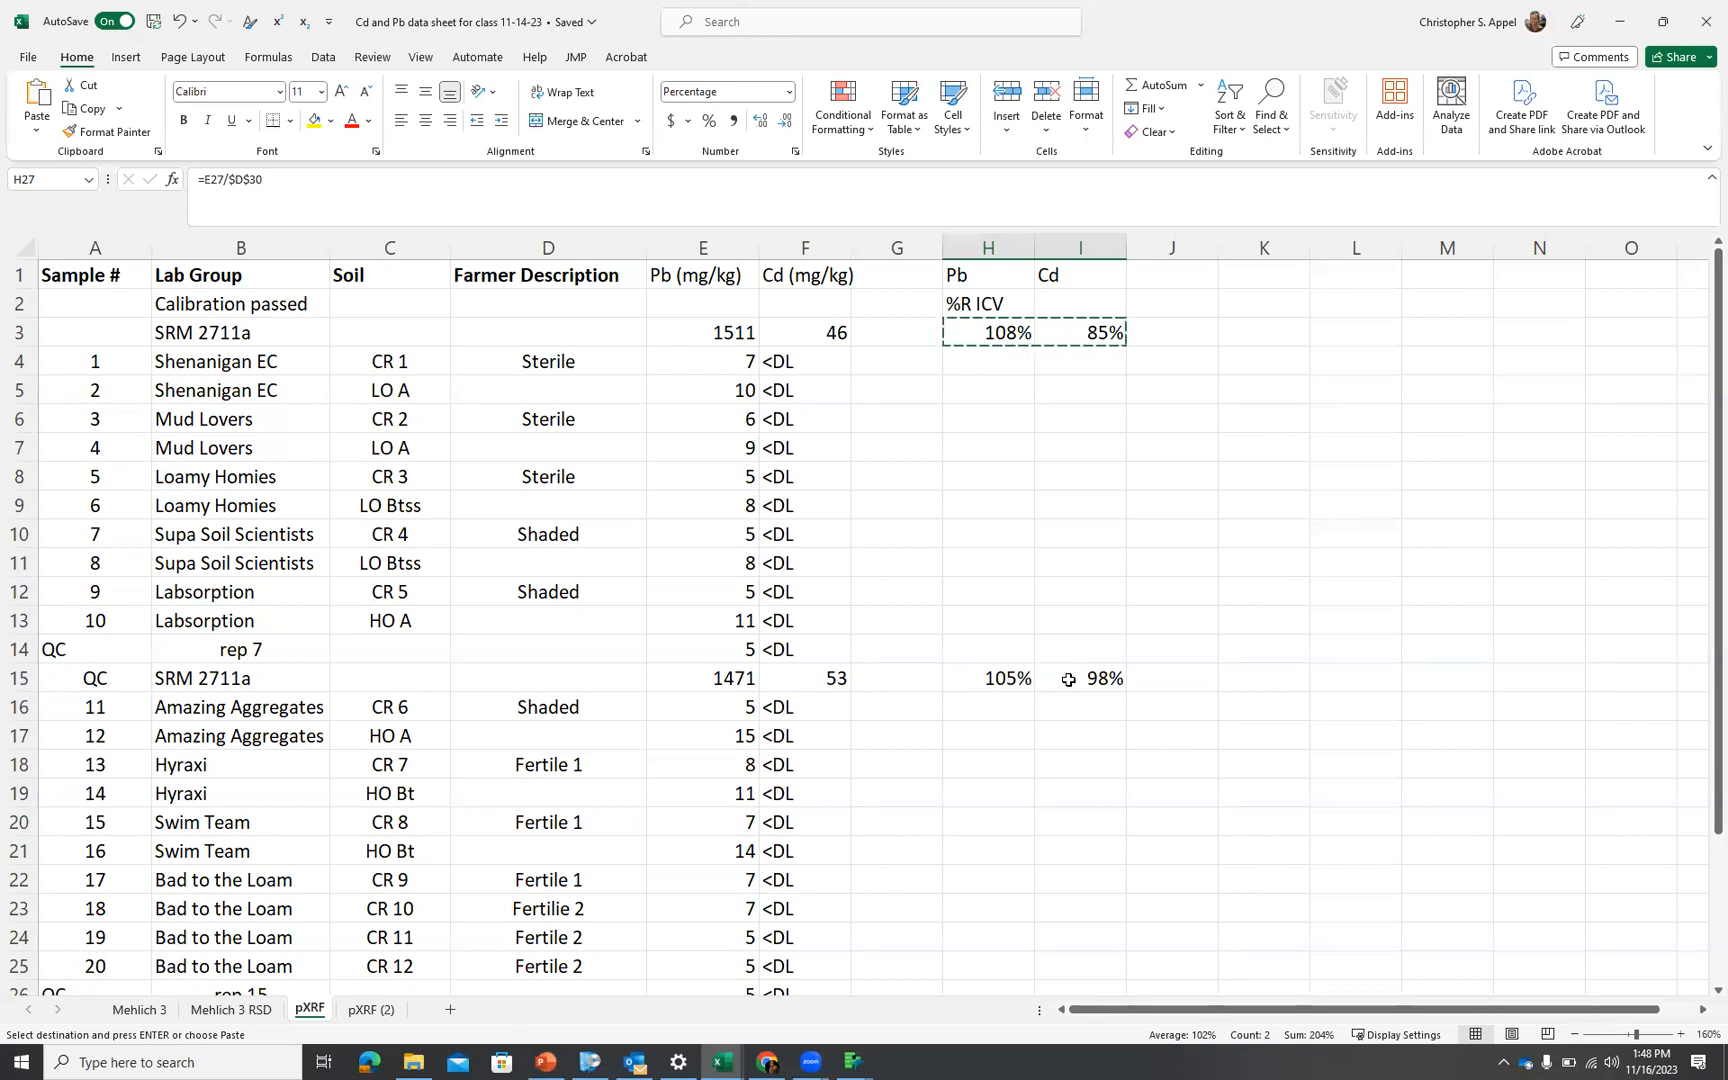
scroll(1073, 688, "down", 6)
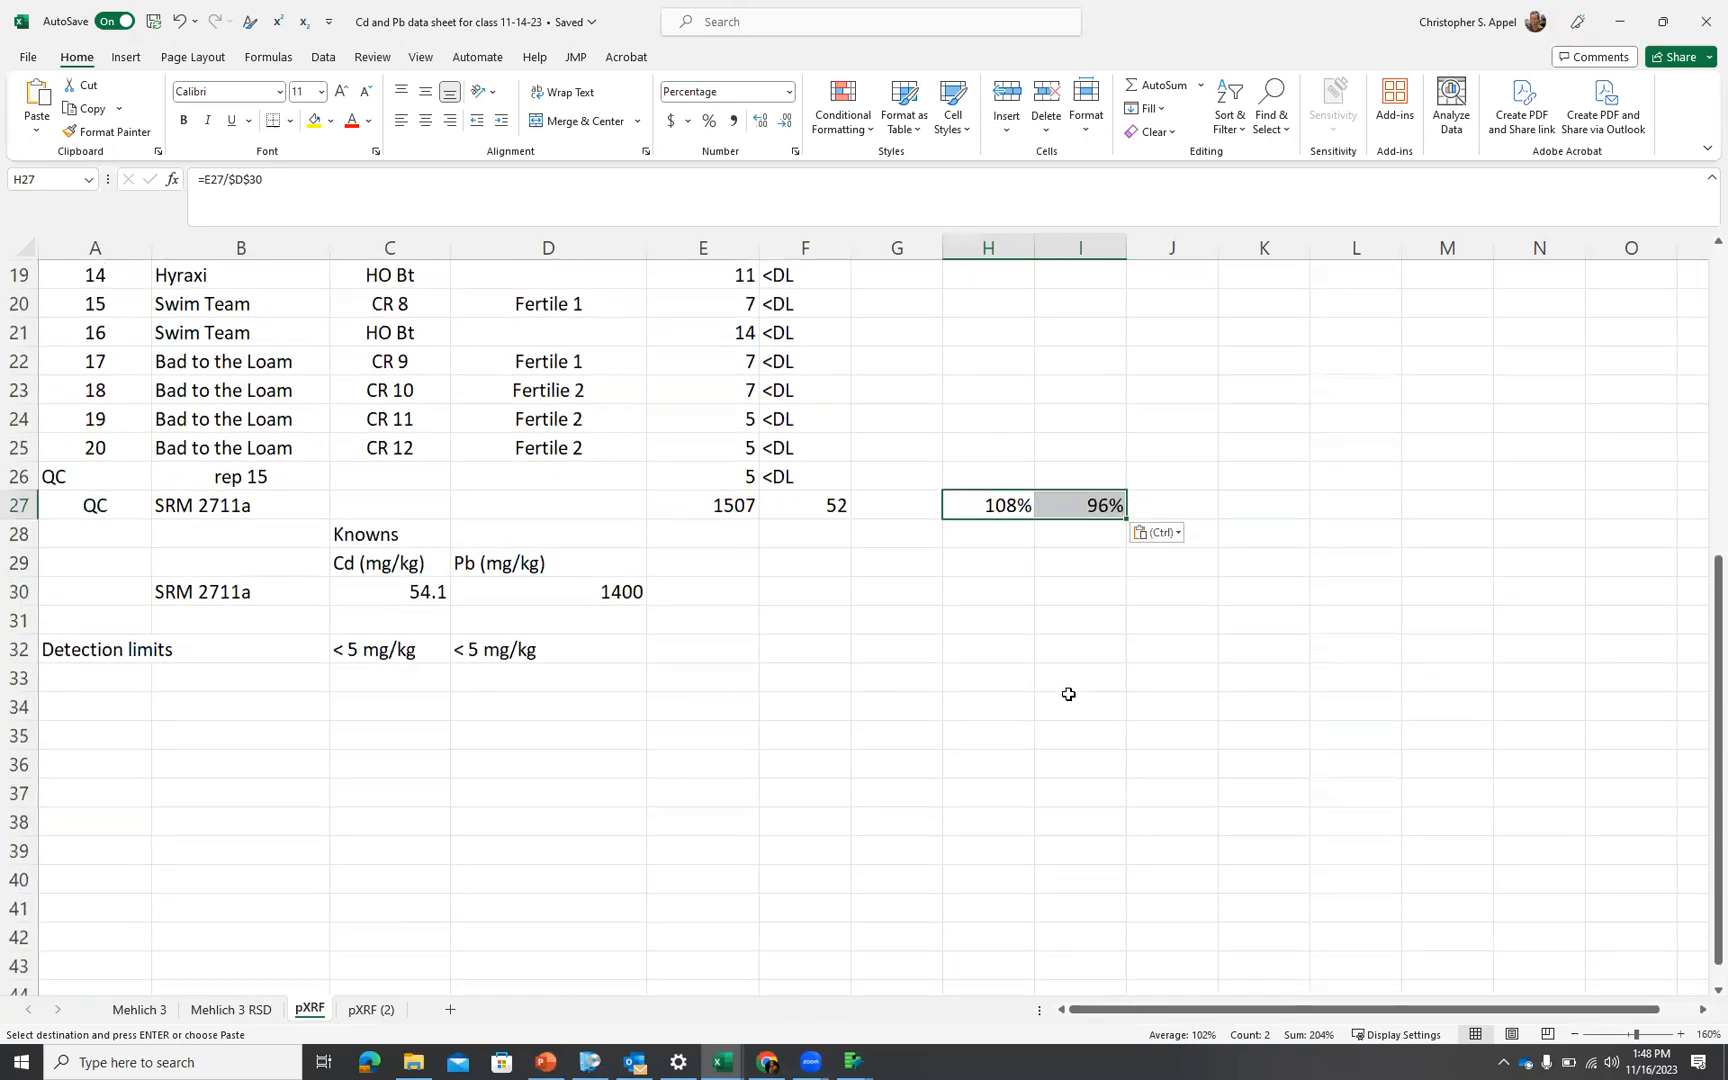
scroll(1065, 725, "up", 6)
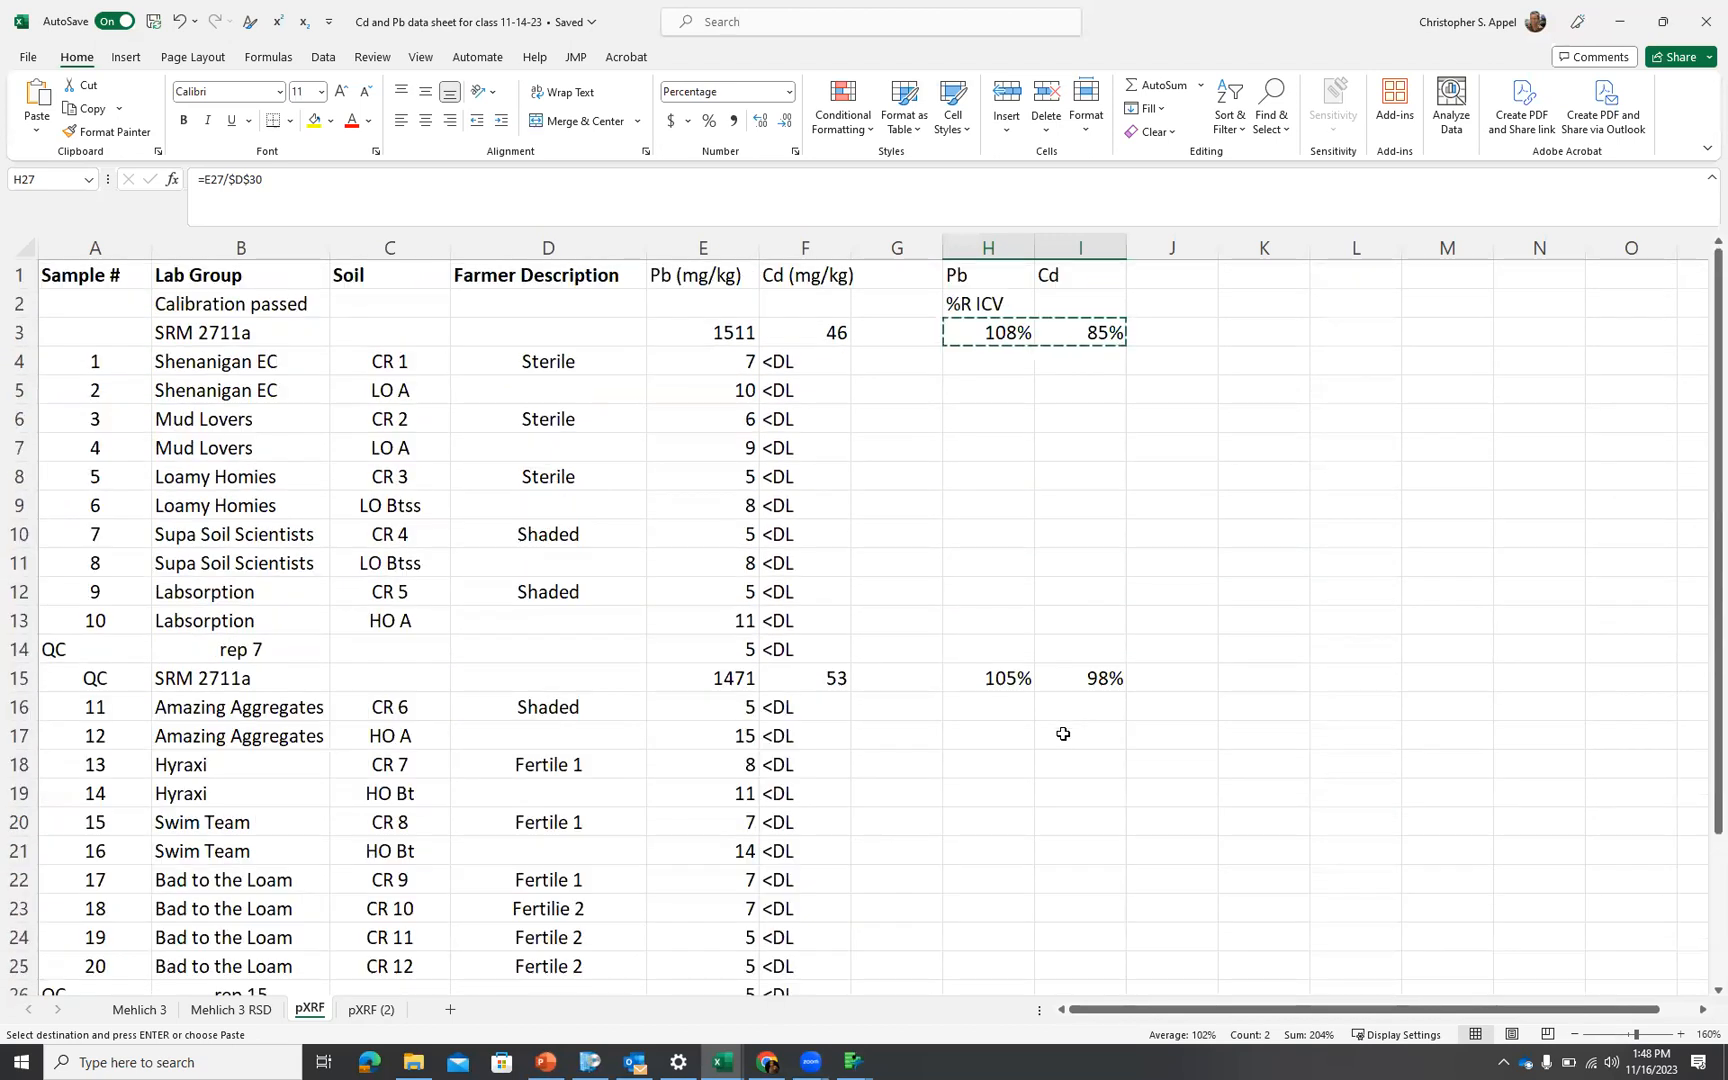
Review the SRM 2711a recoveries and known values on the pXRF sheet, and the calibration and QC data on the Mehlich 3 sheet
scroll(1063, 739, "down", 5)
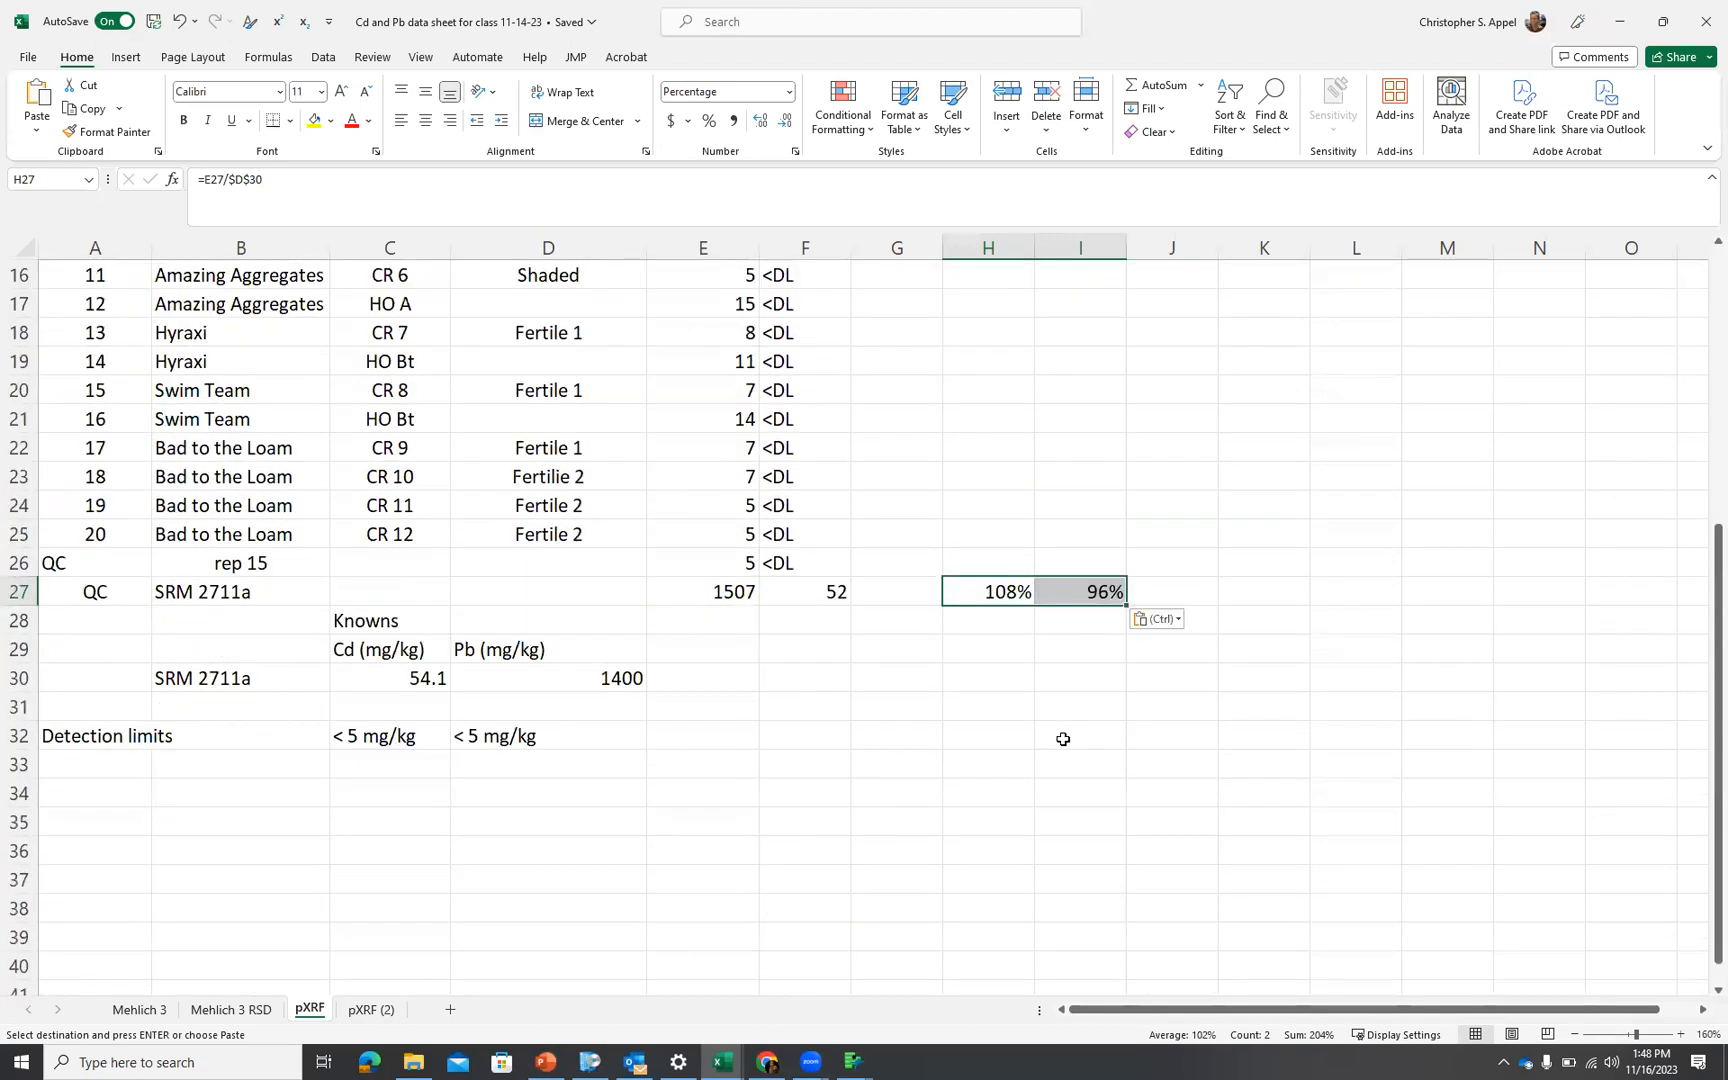
key("Escape")
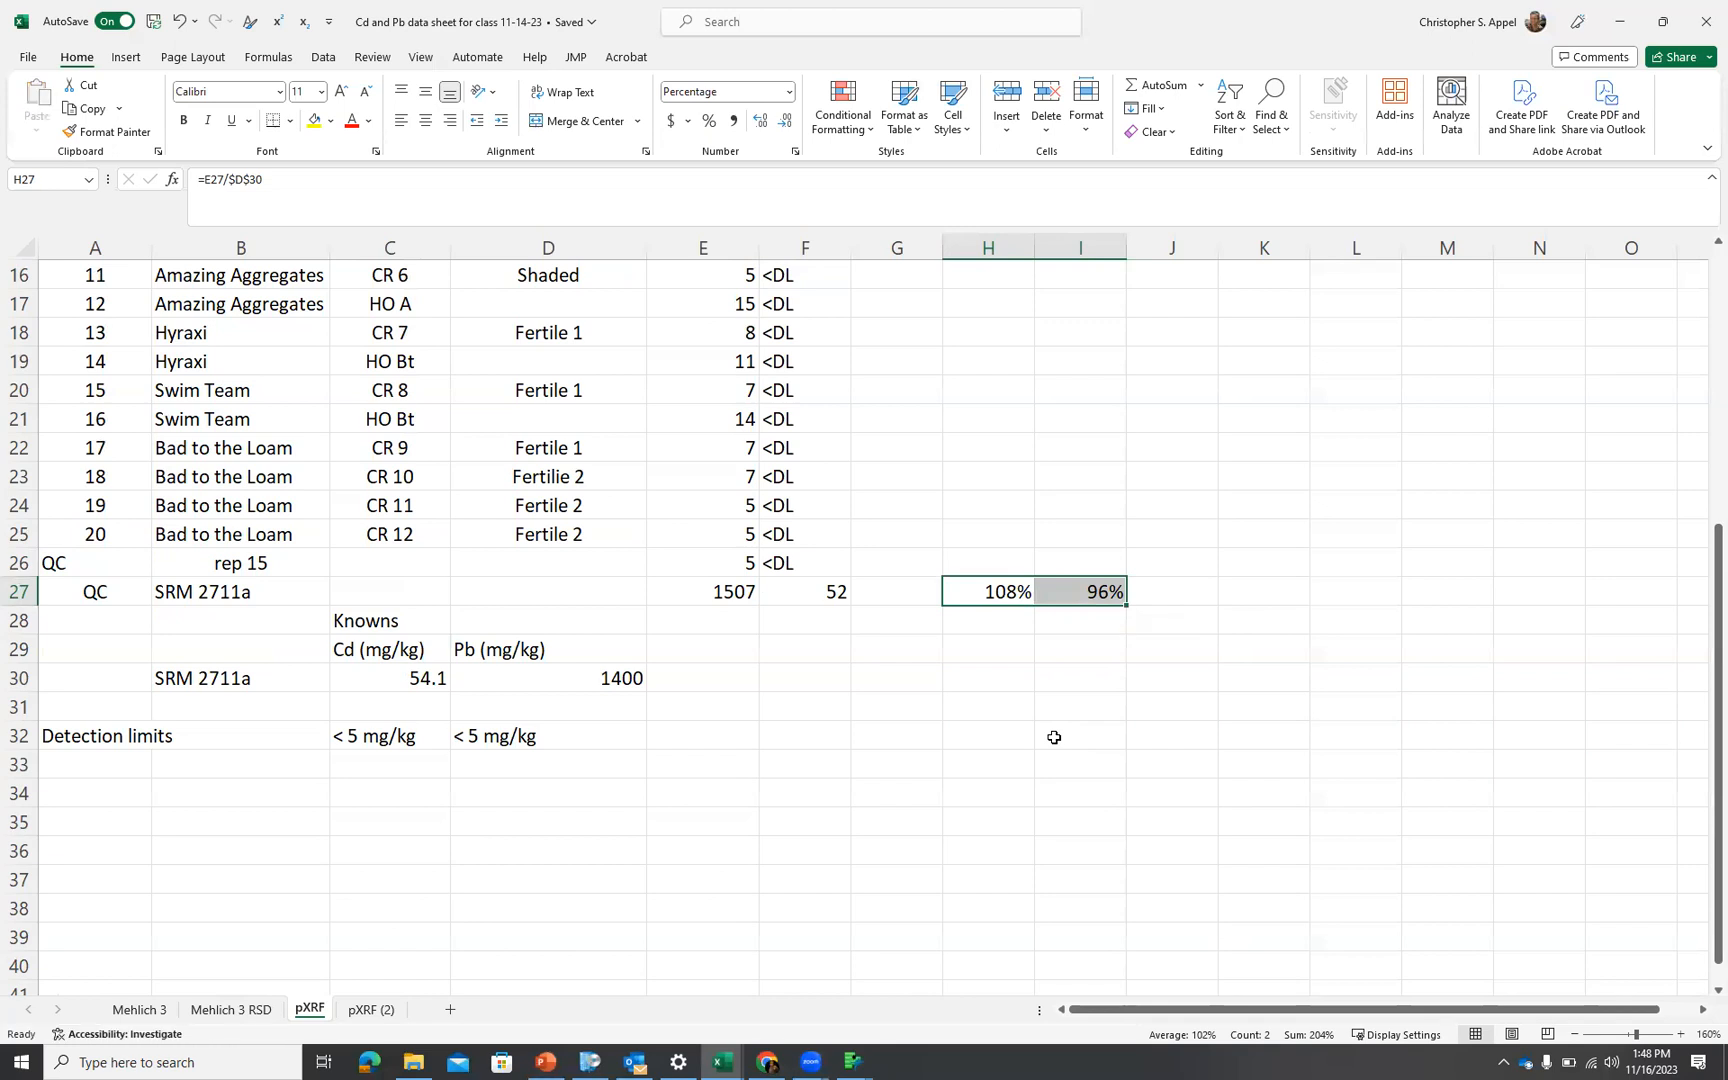
scroll(1057, 737, "up", 5)
scroll(1057, 737, "down", 6)
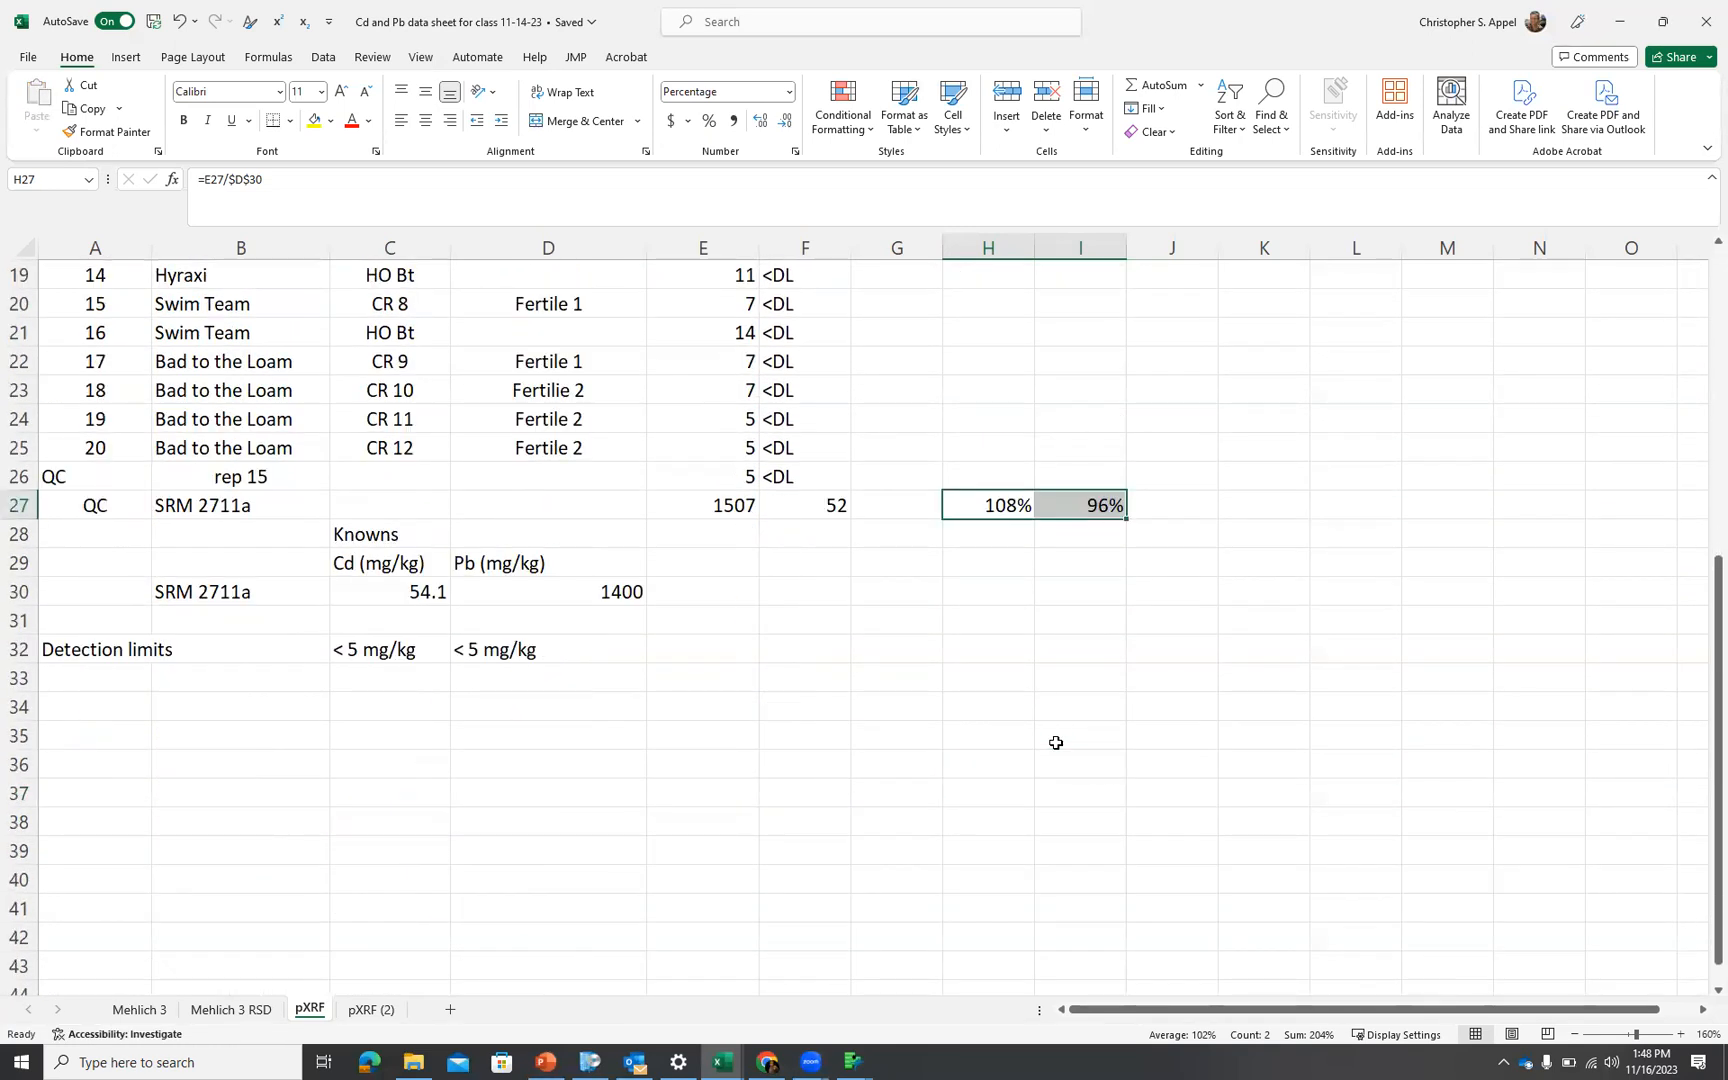
left_click(143, 1016)
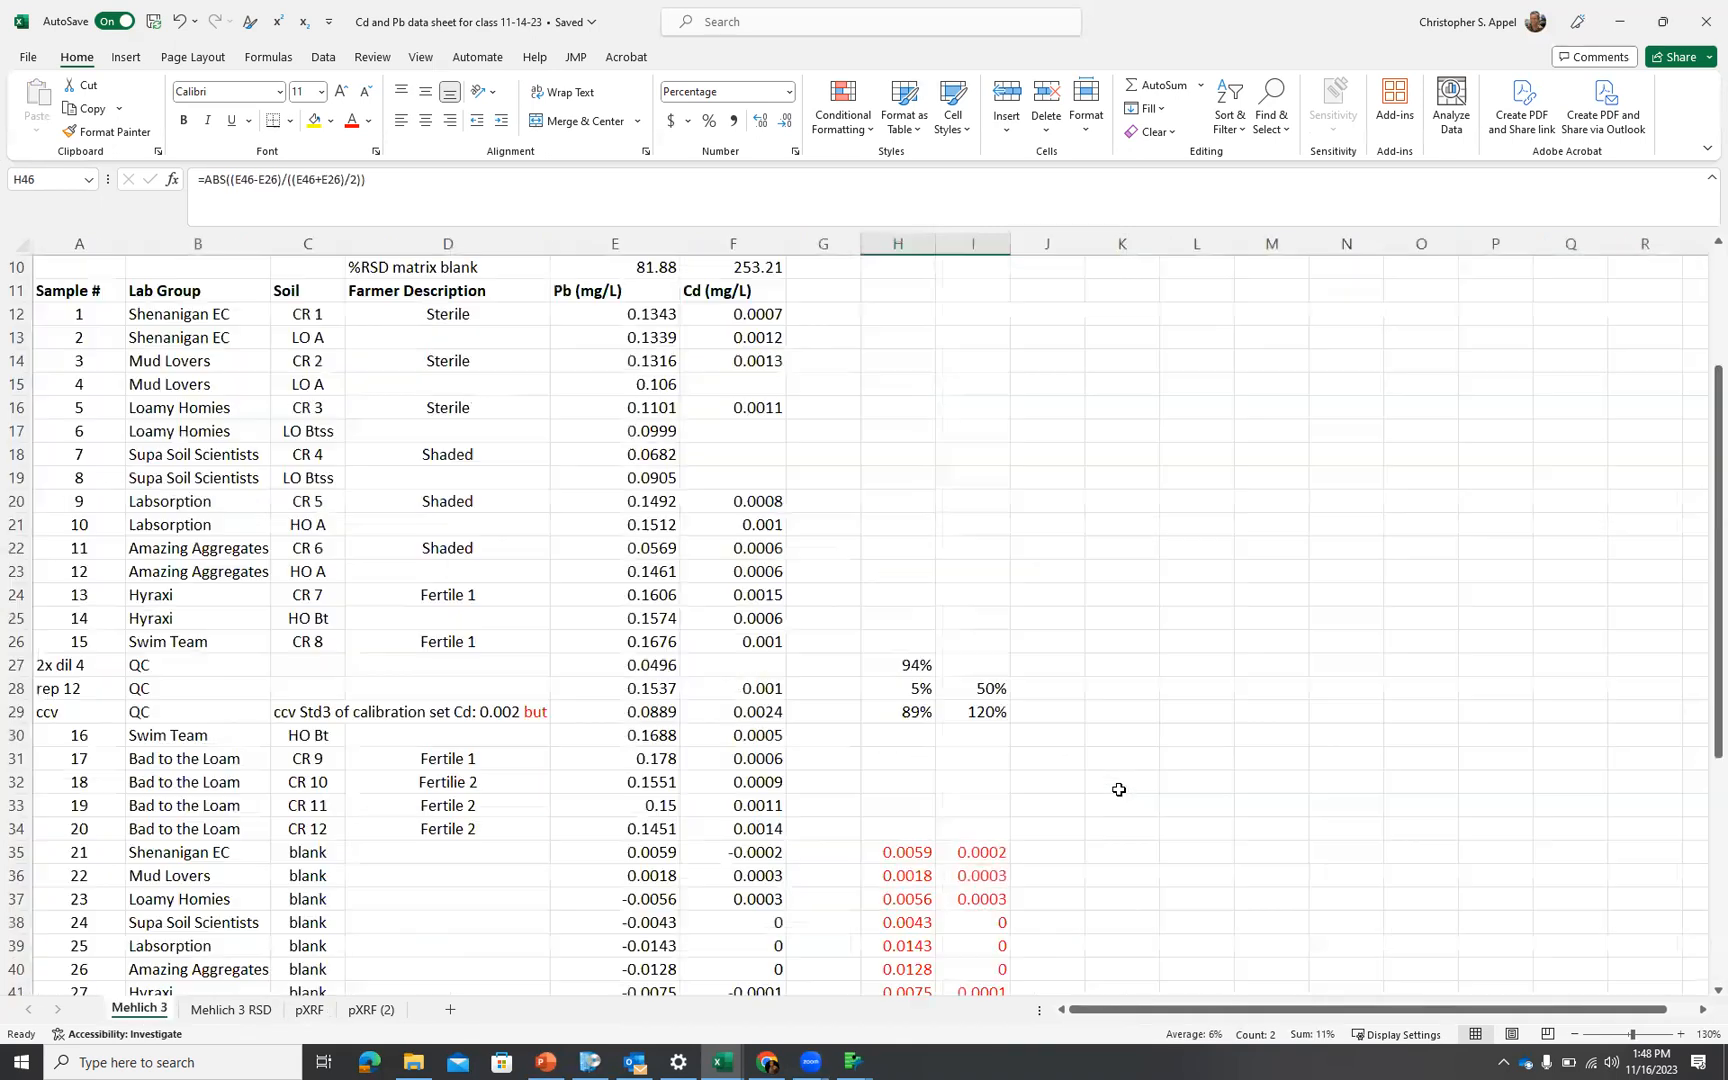
scroll(1119, 790, "up", 3)
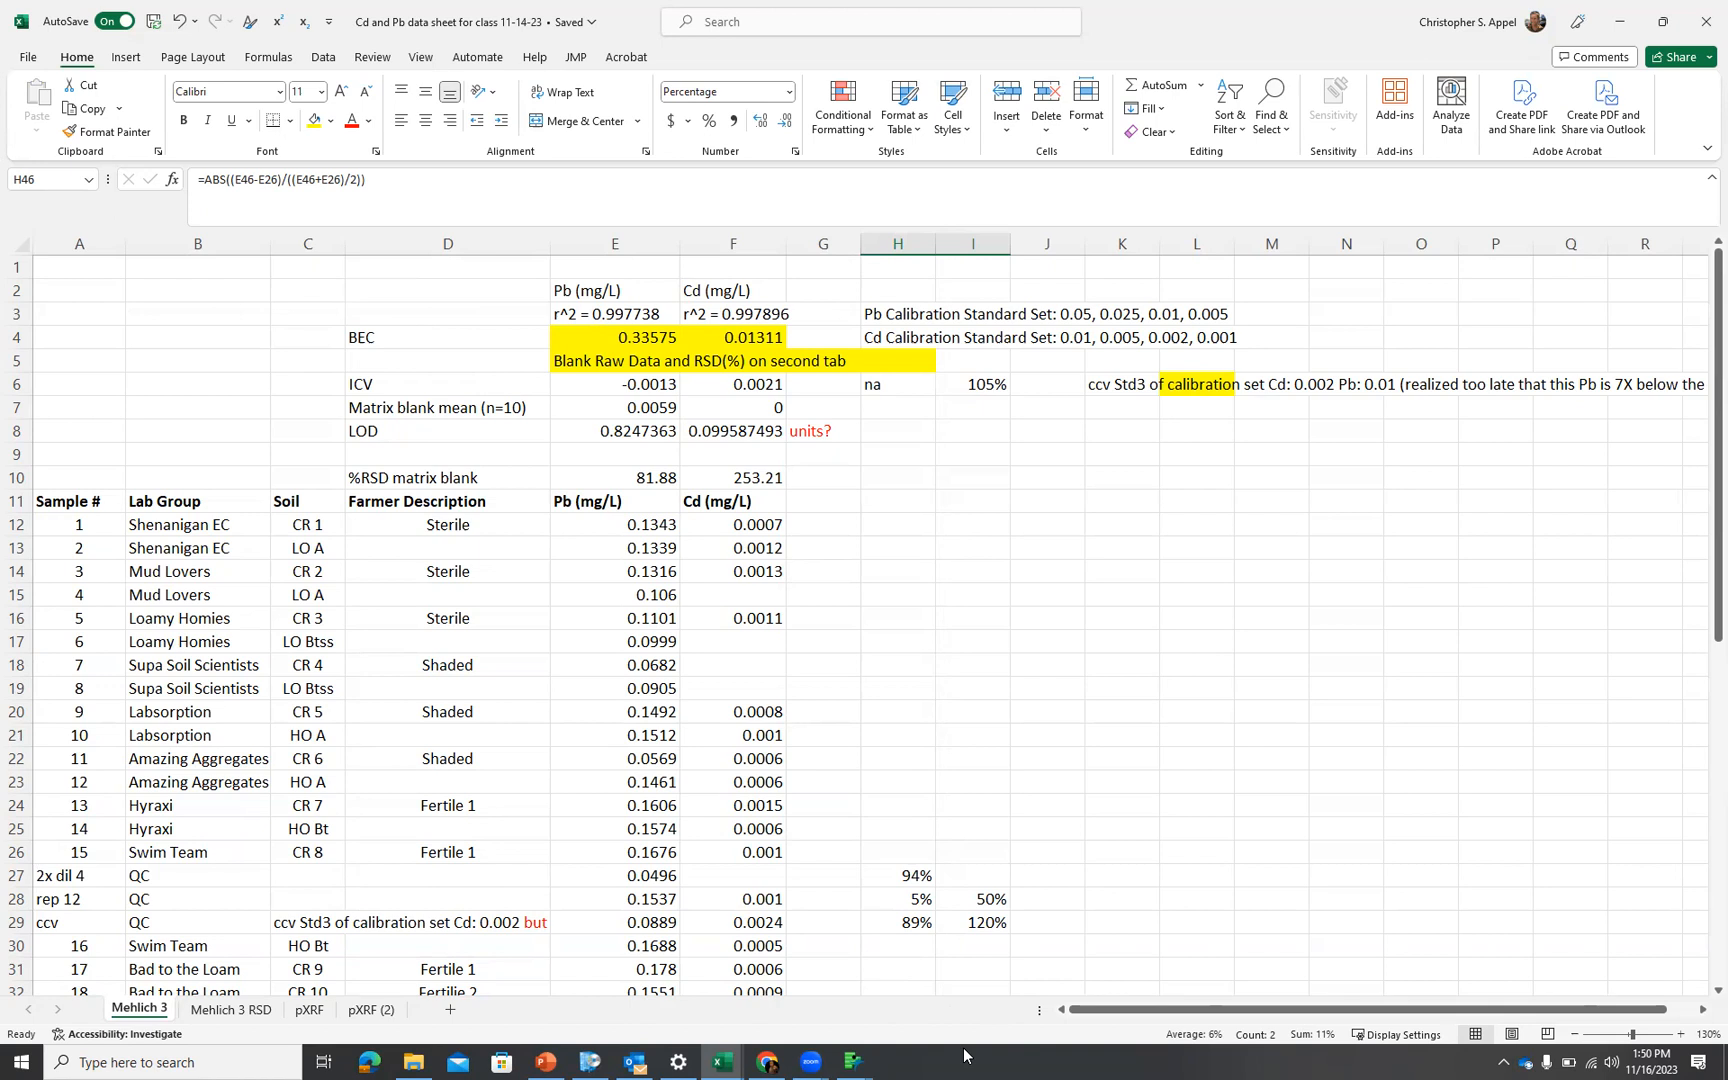
left_click(1278, 887)
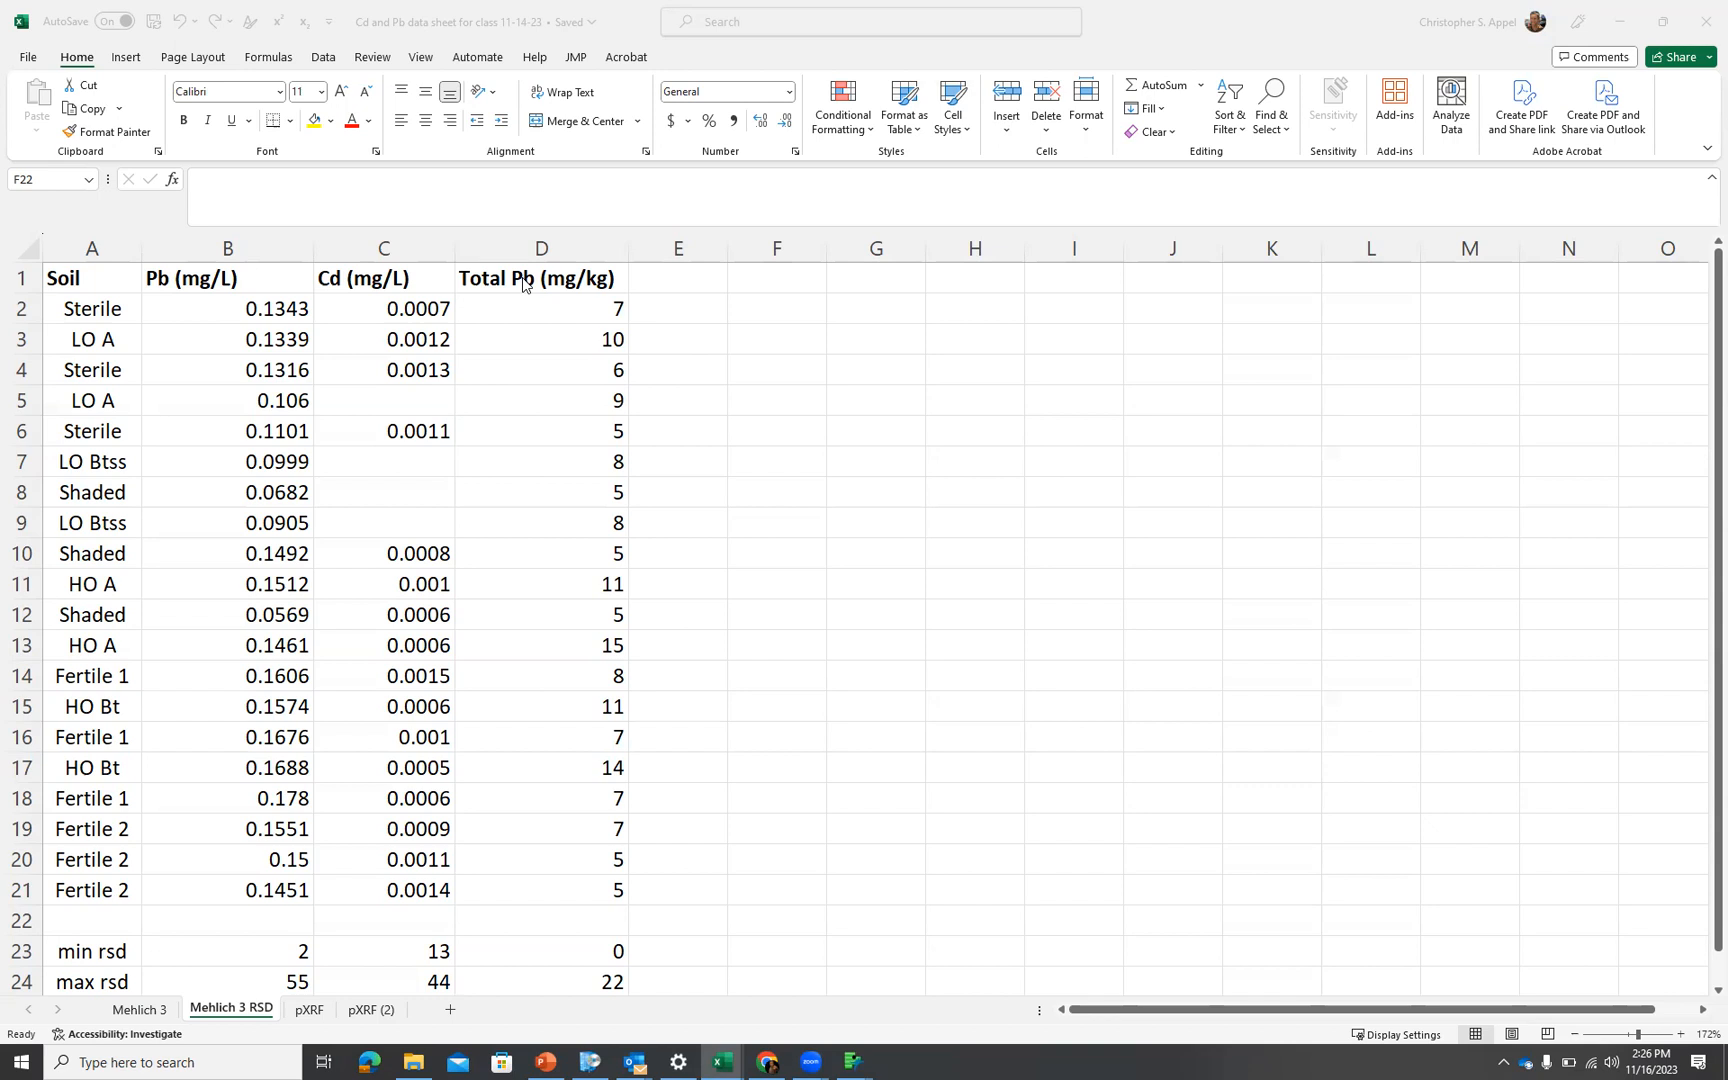
Copy the Pb (mg/L) and Cd (mg/L) headers from B1:C1 to E1:F1 on the Mehlich 3 RSD sheet
left_click(686, 276)
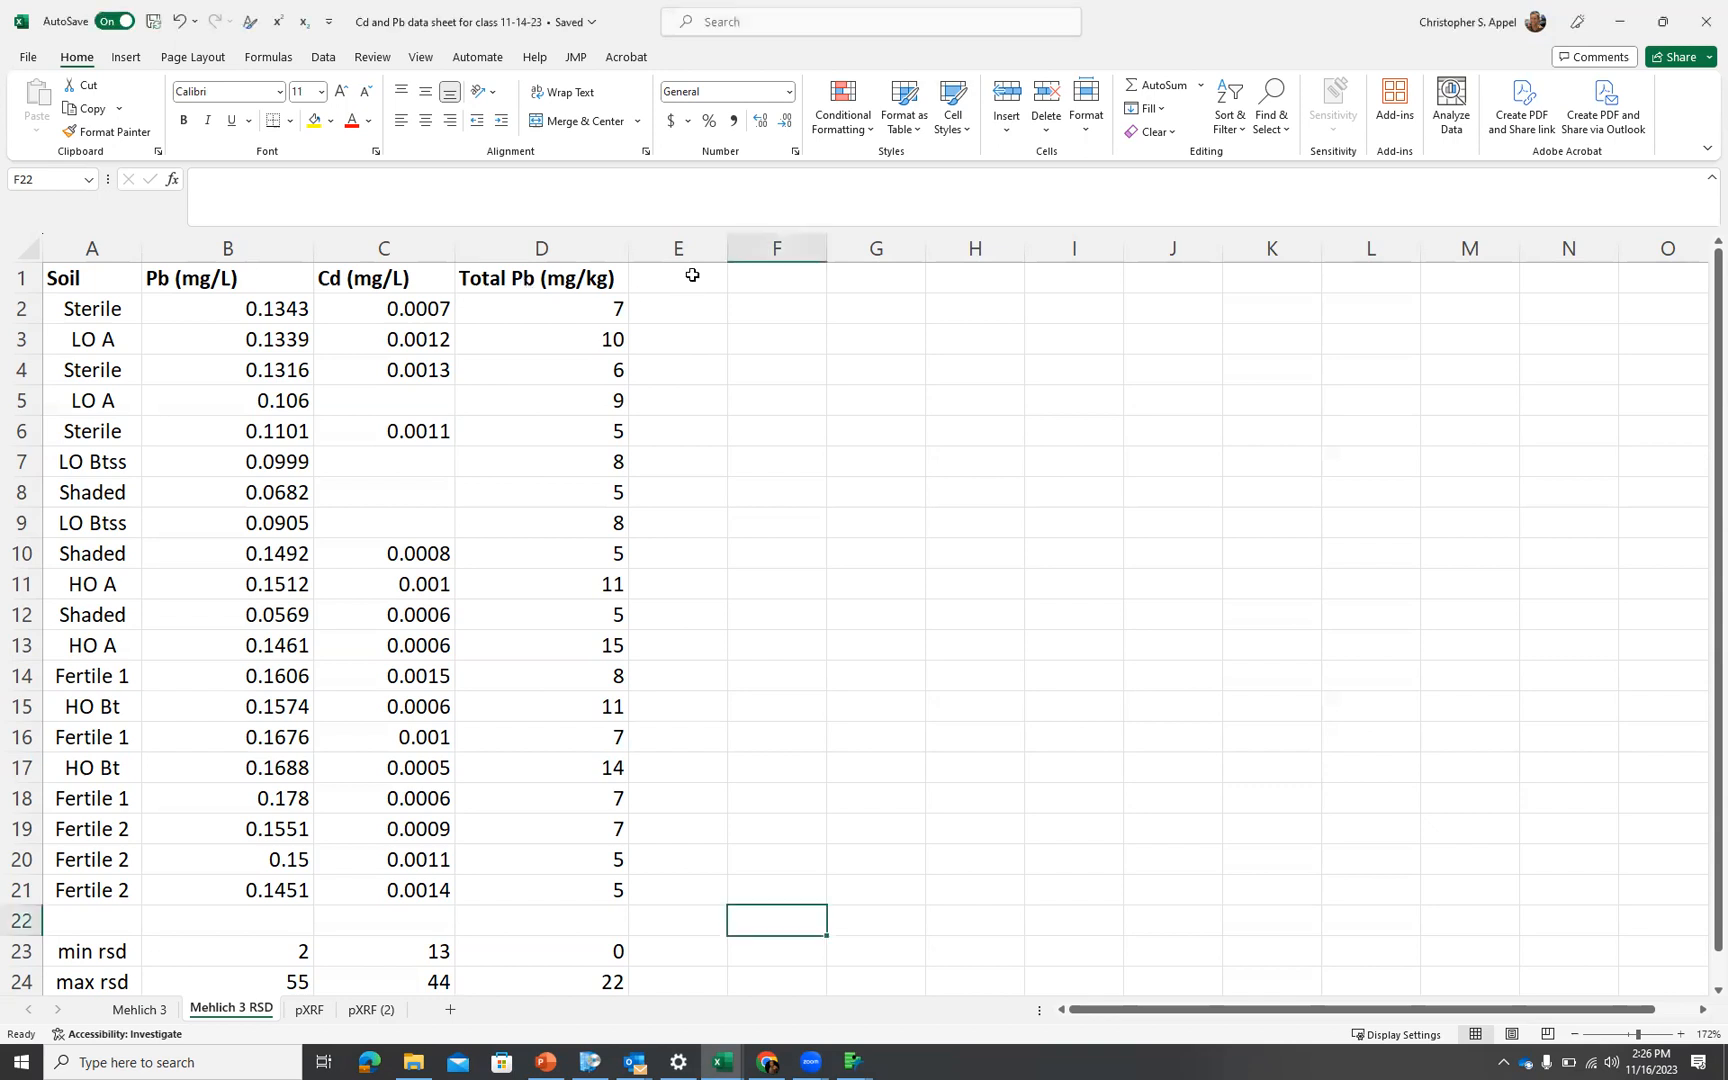
left_click(692, 275)
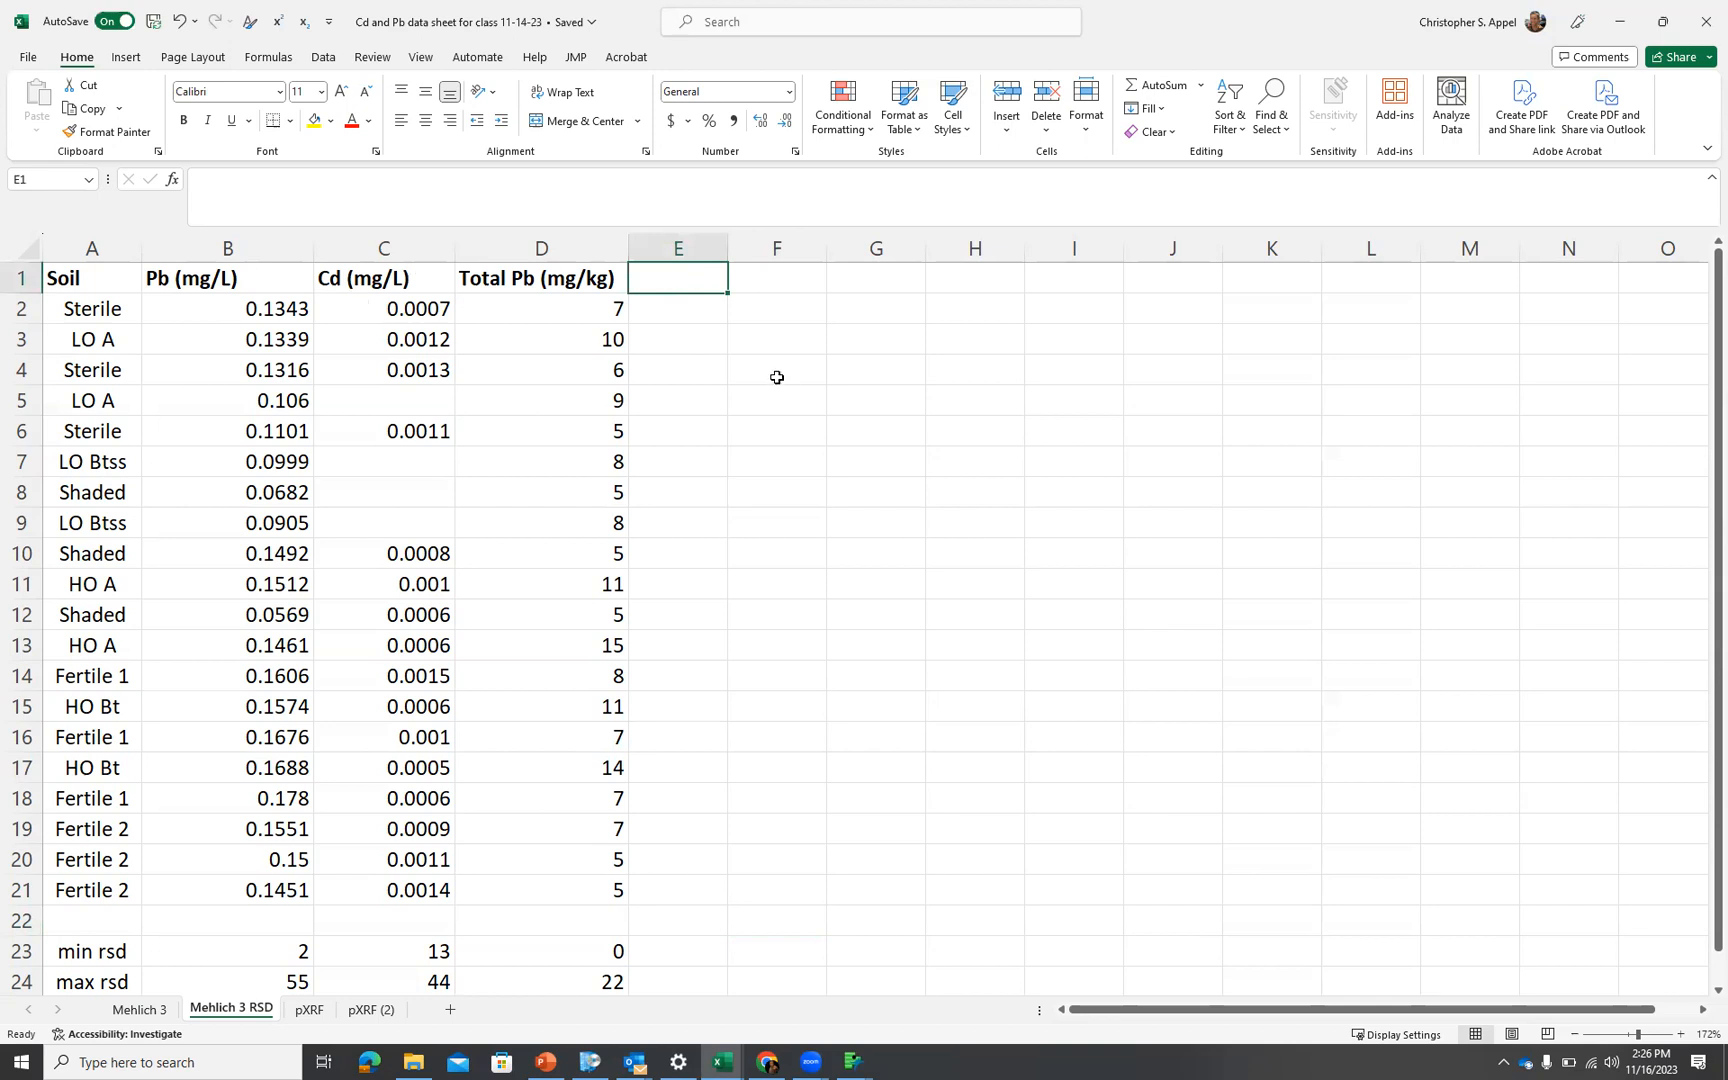
left_click_drag(229, 284, 331, 286)
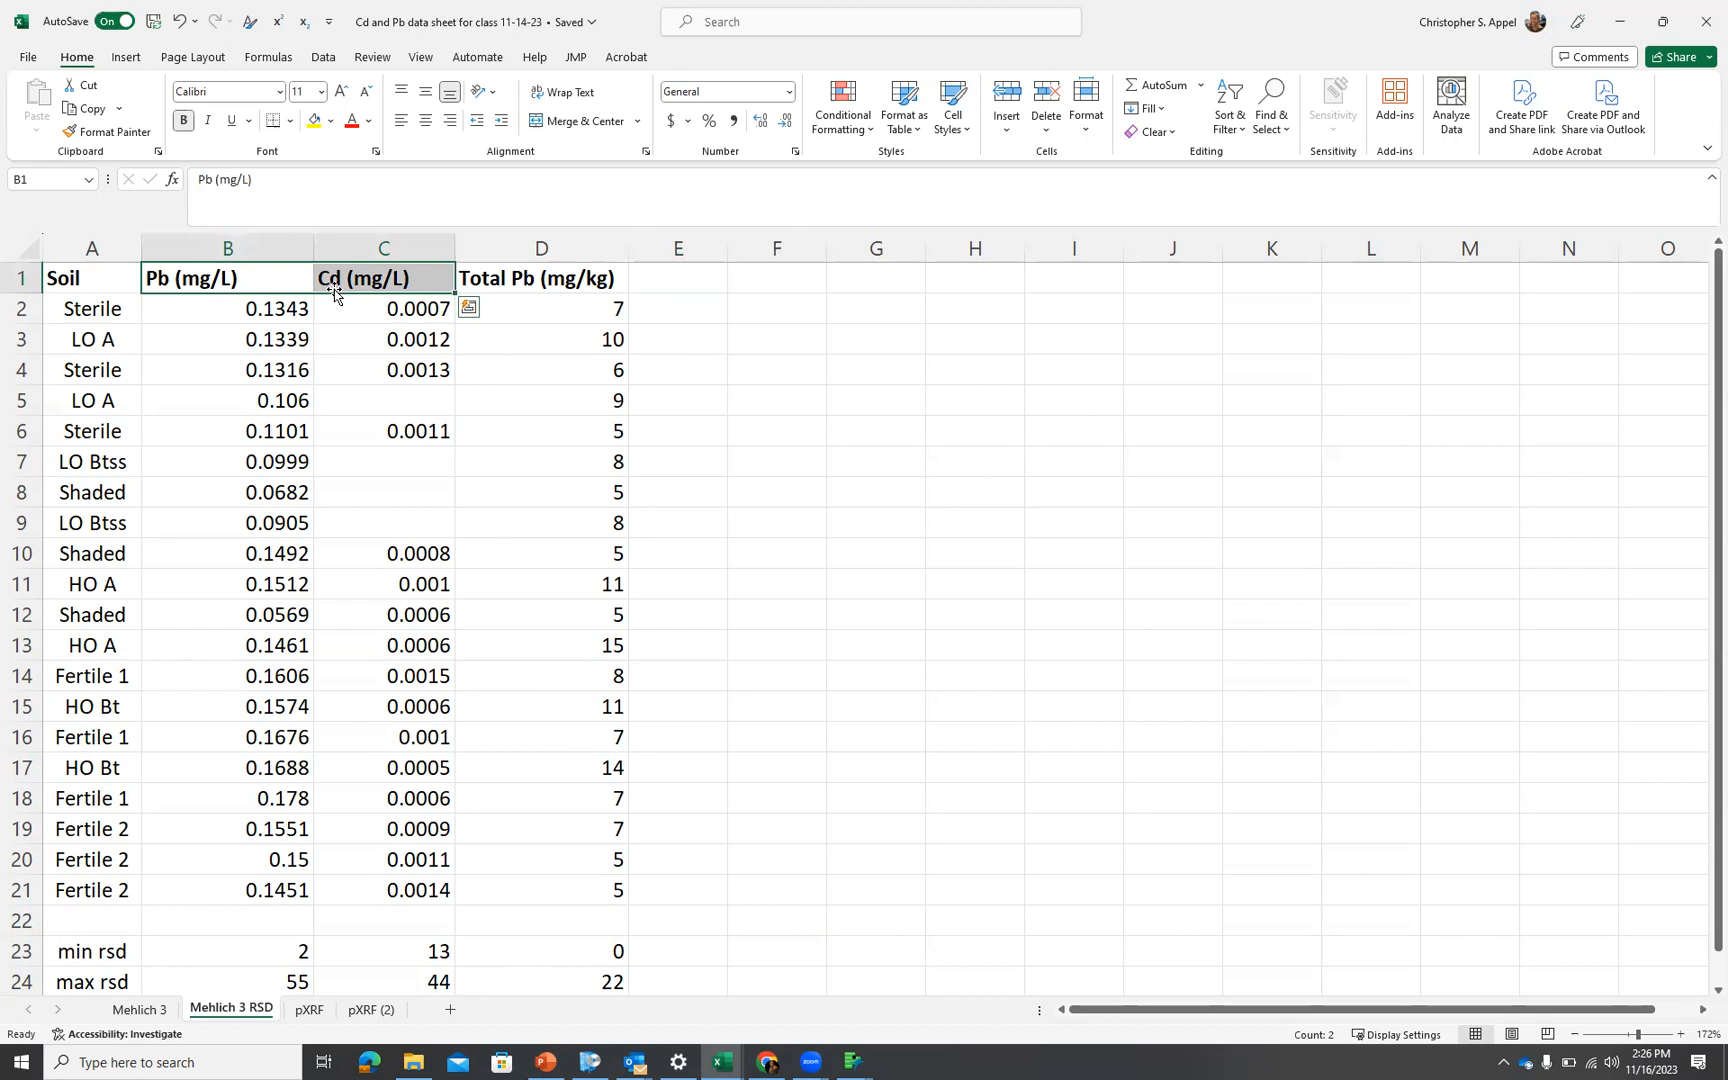
key("ctrl+c")
left_click(670, 280)
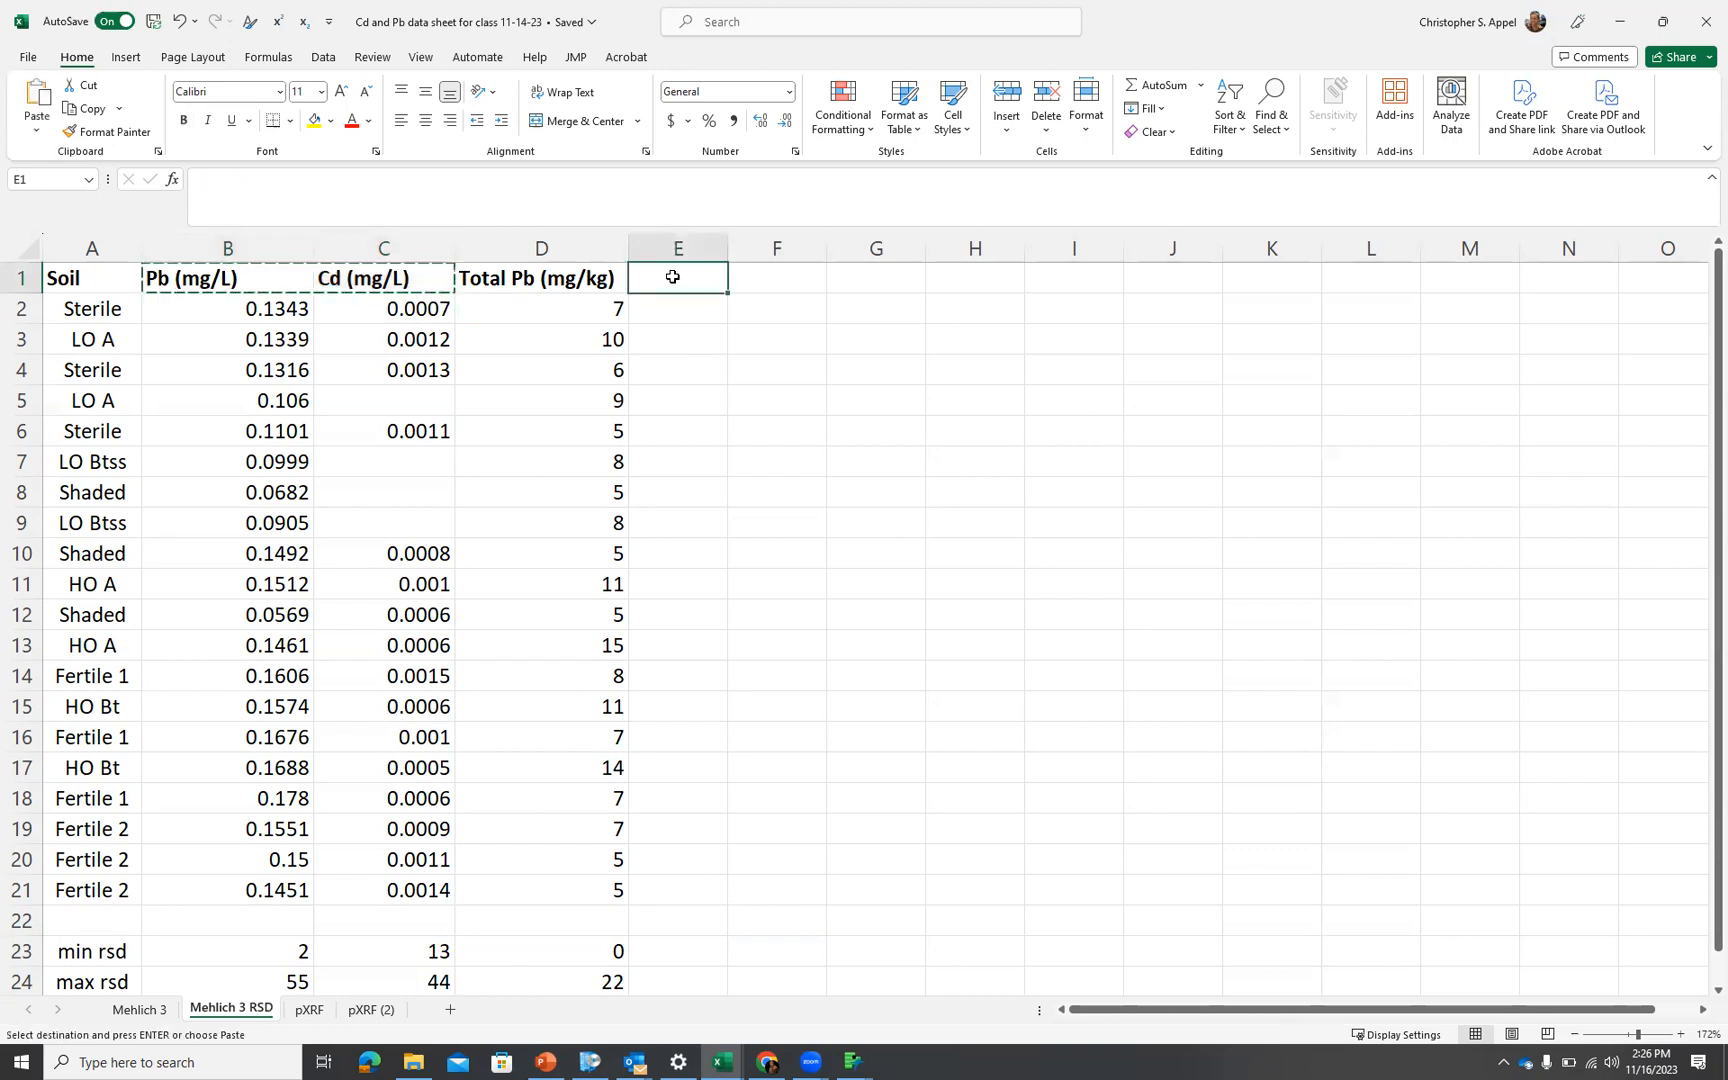
key("ctrl+v")
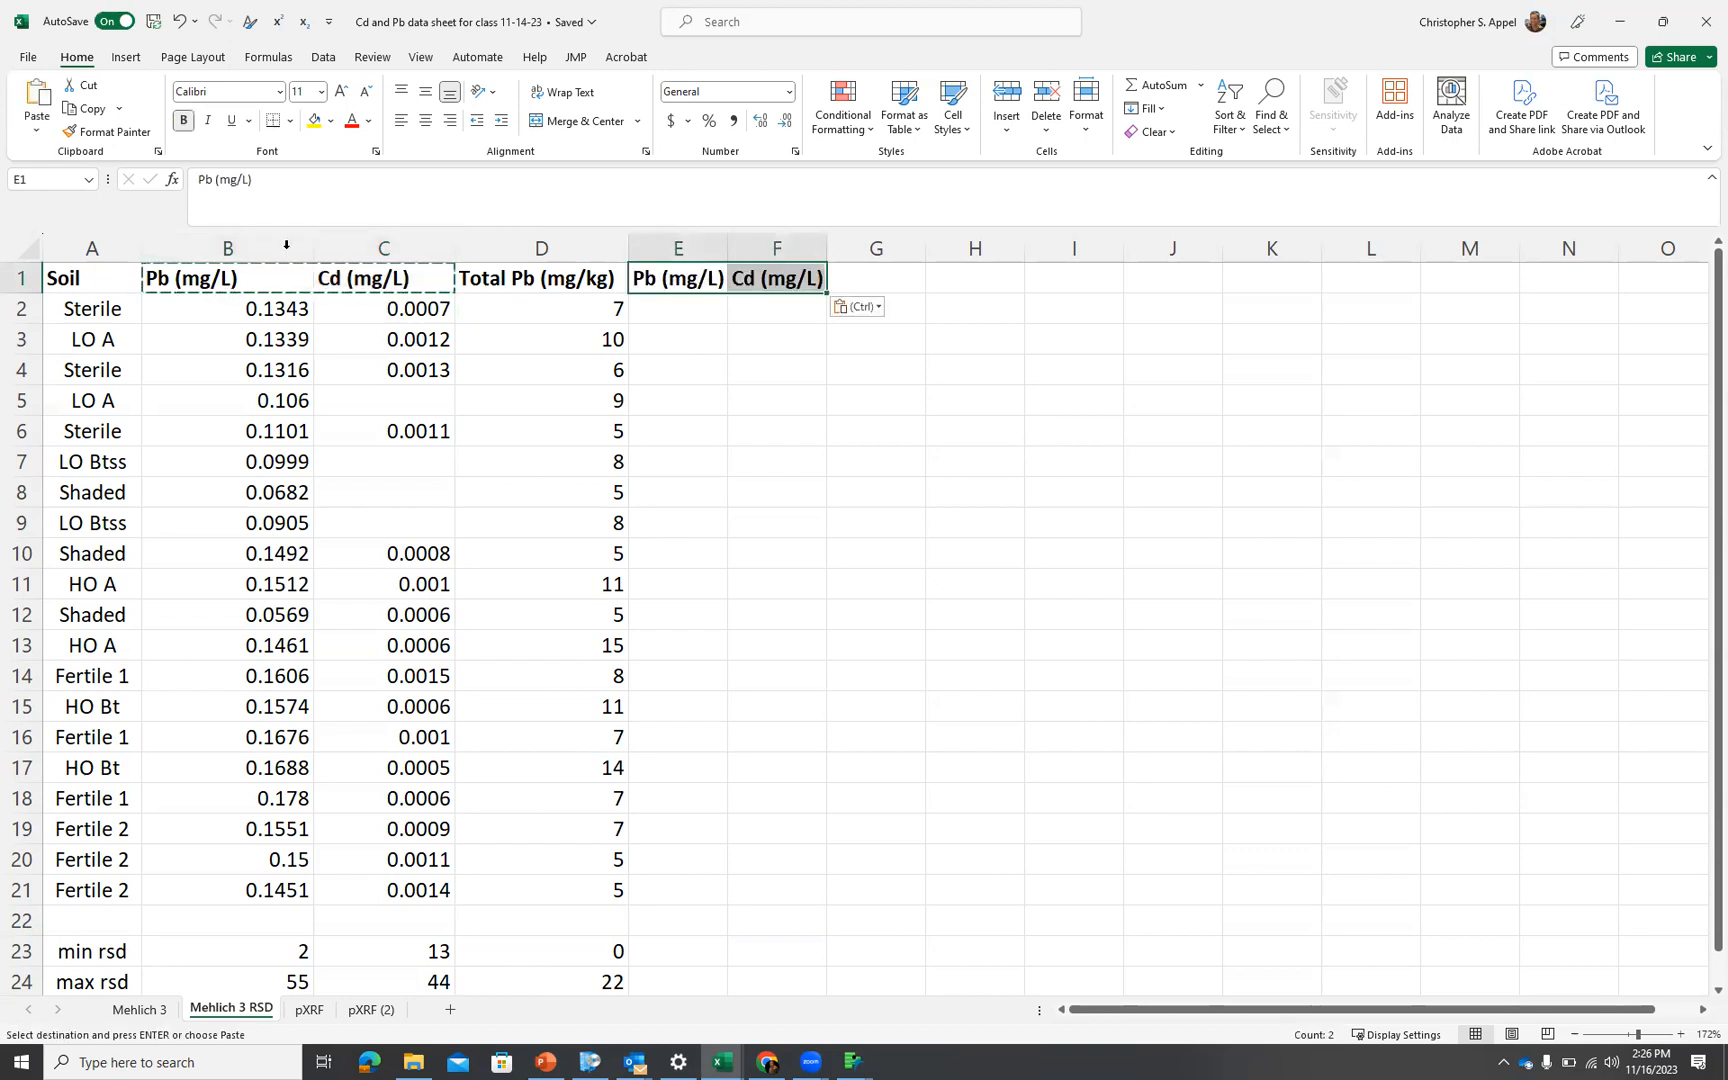
Change the E1 header to "Bioaccessible Pb (mg/kg)" and widen column E
left_click(290, 180)
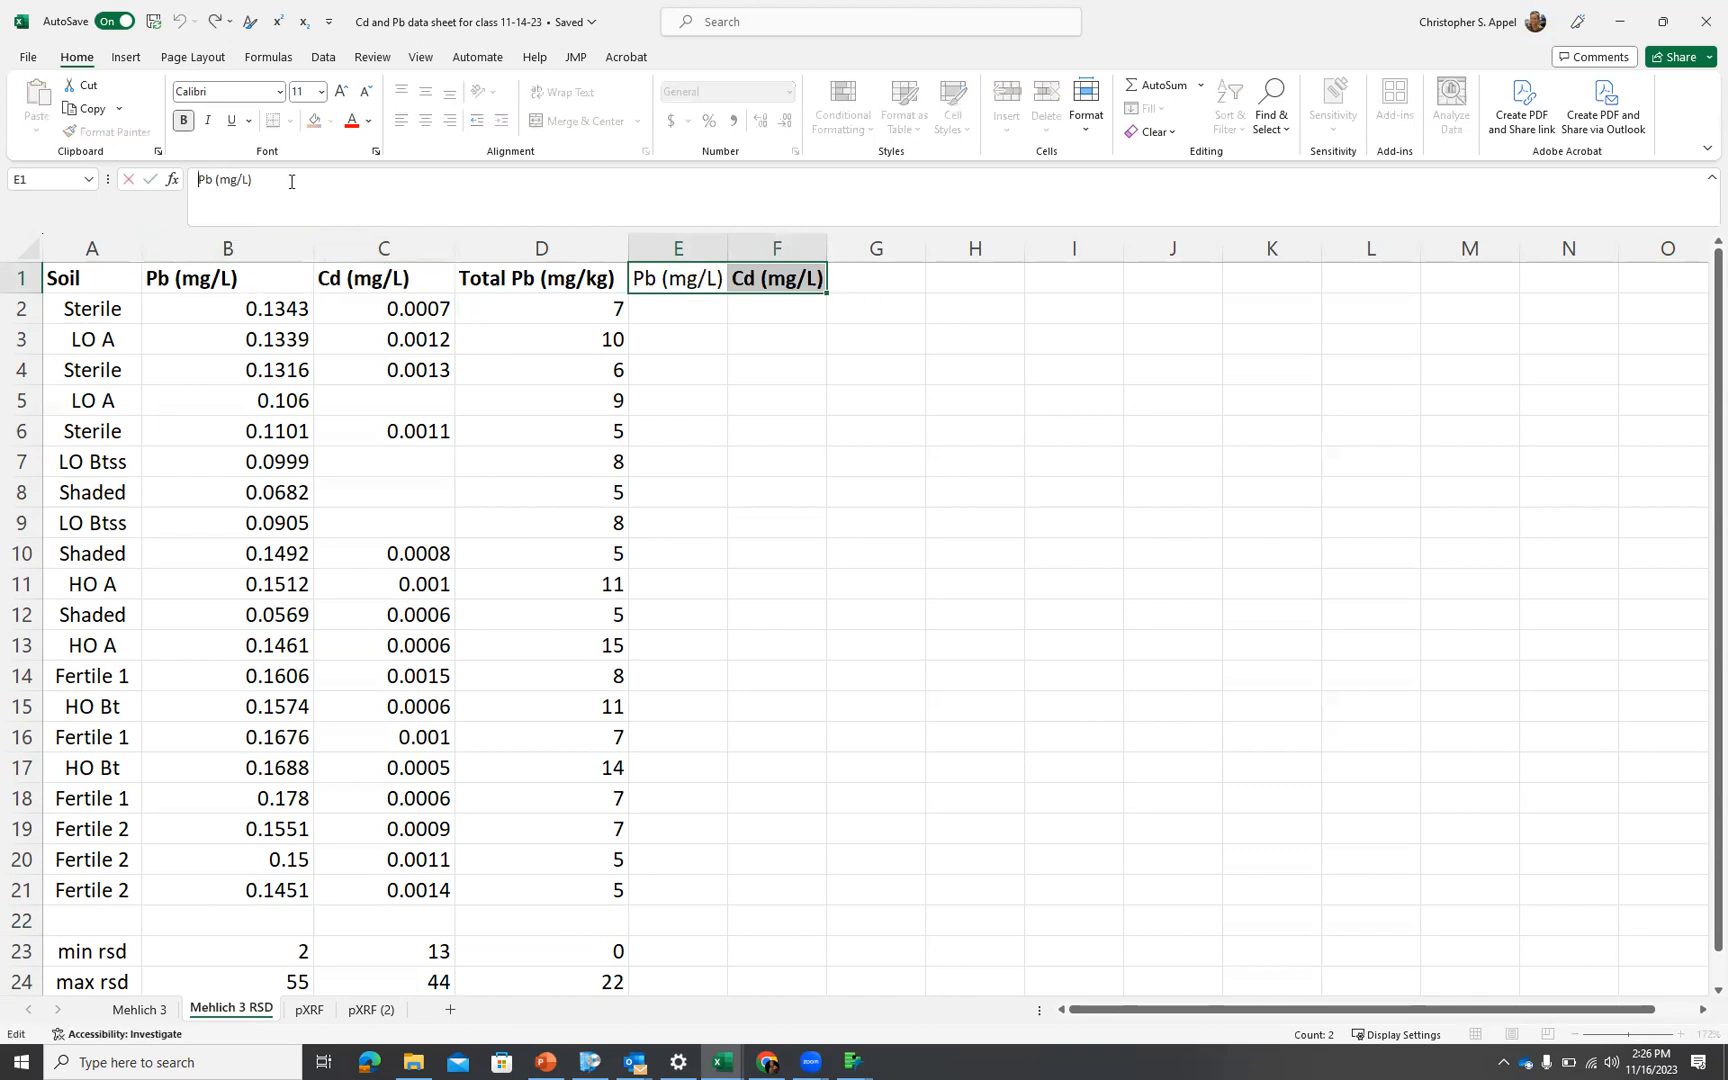
type("Bioaccess")
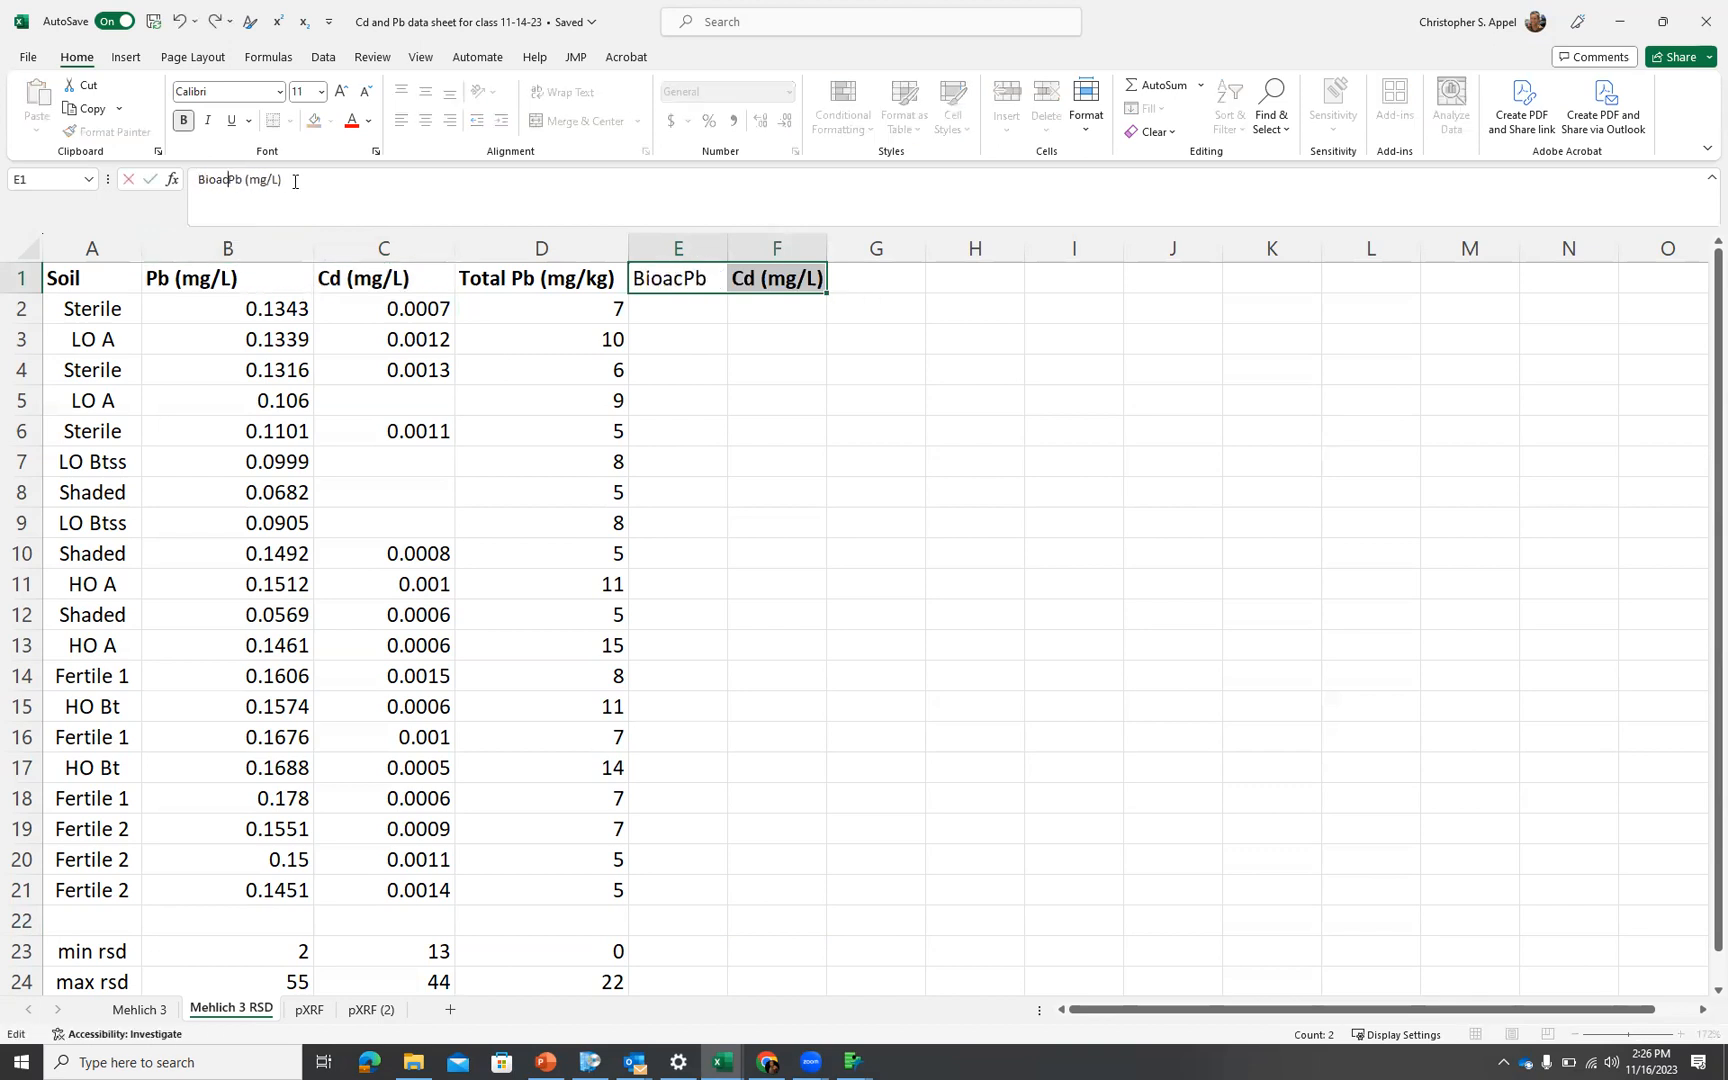
type("ible")
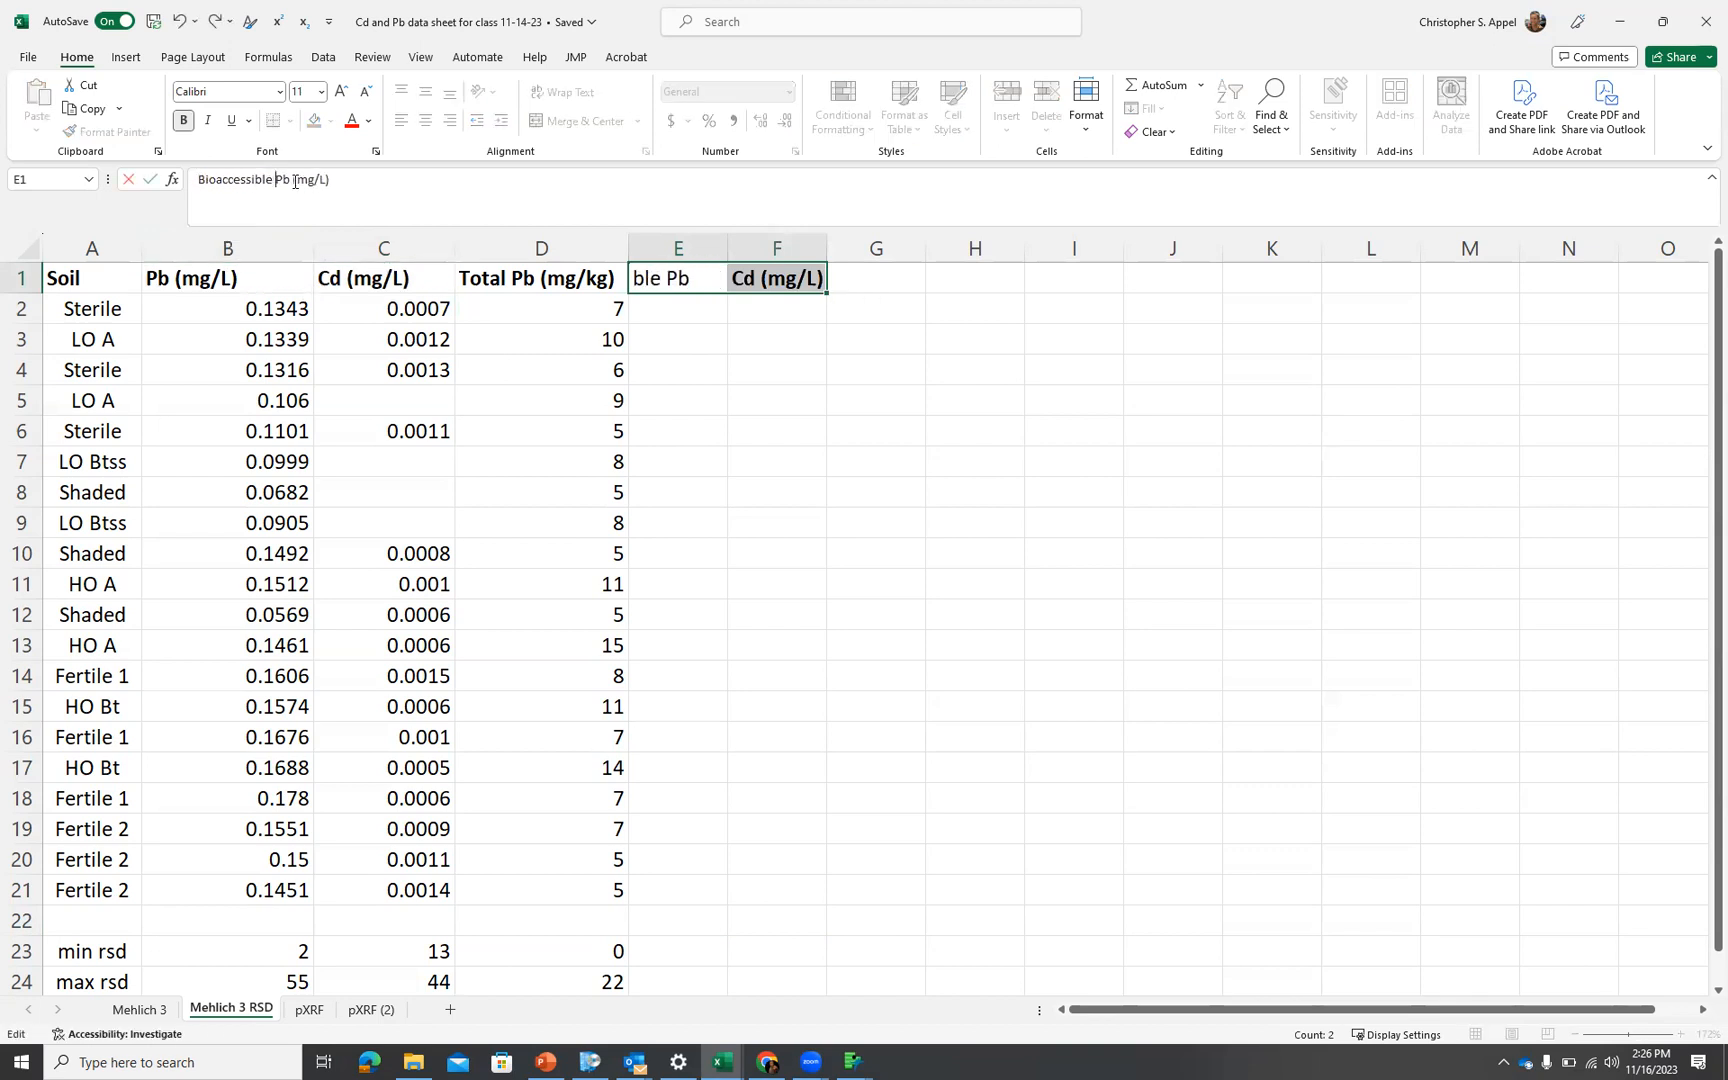
left_click(321, 180)
key("BackSpace")
type("kg")
key("Tab")
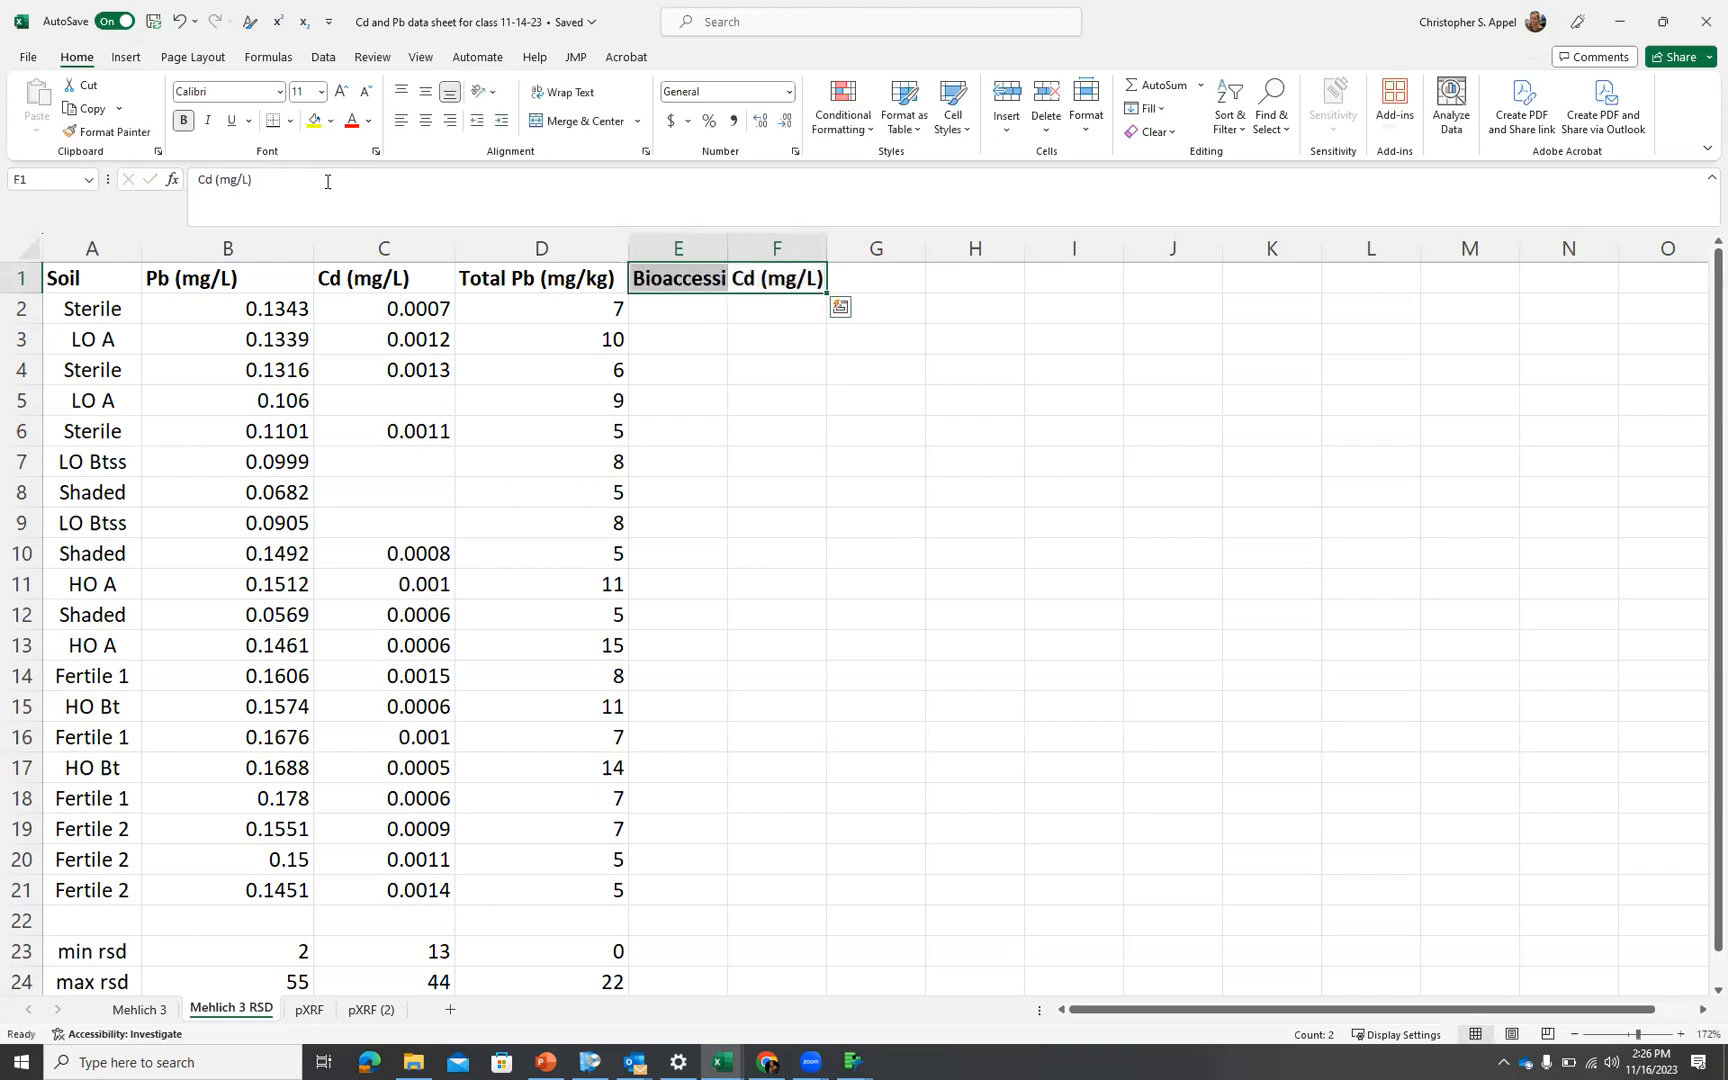
left_click_drag(728, 243, 837, 240)
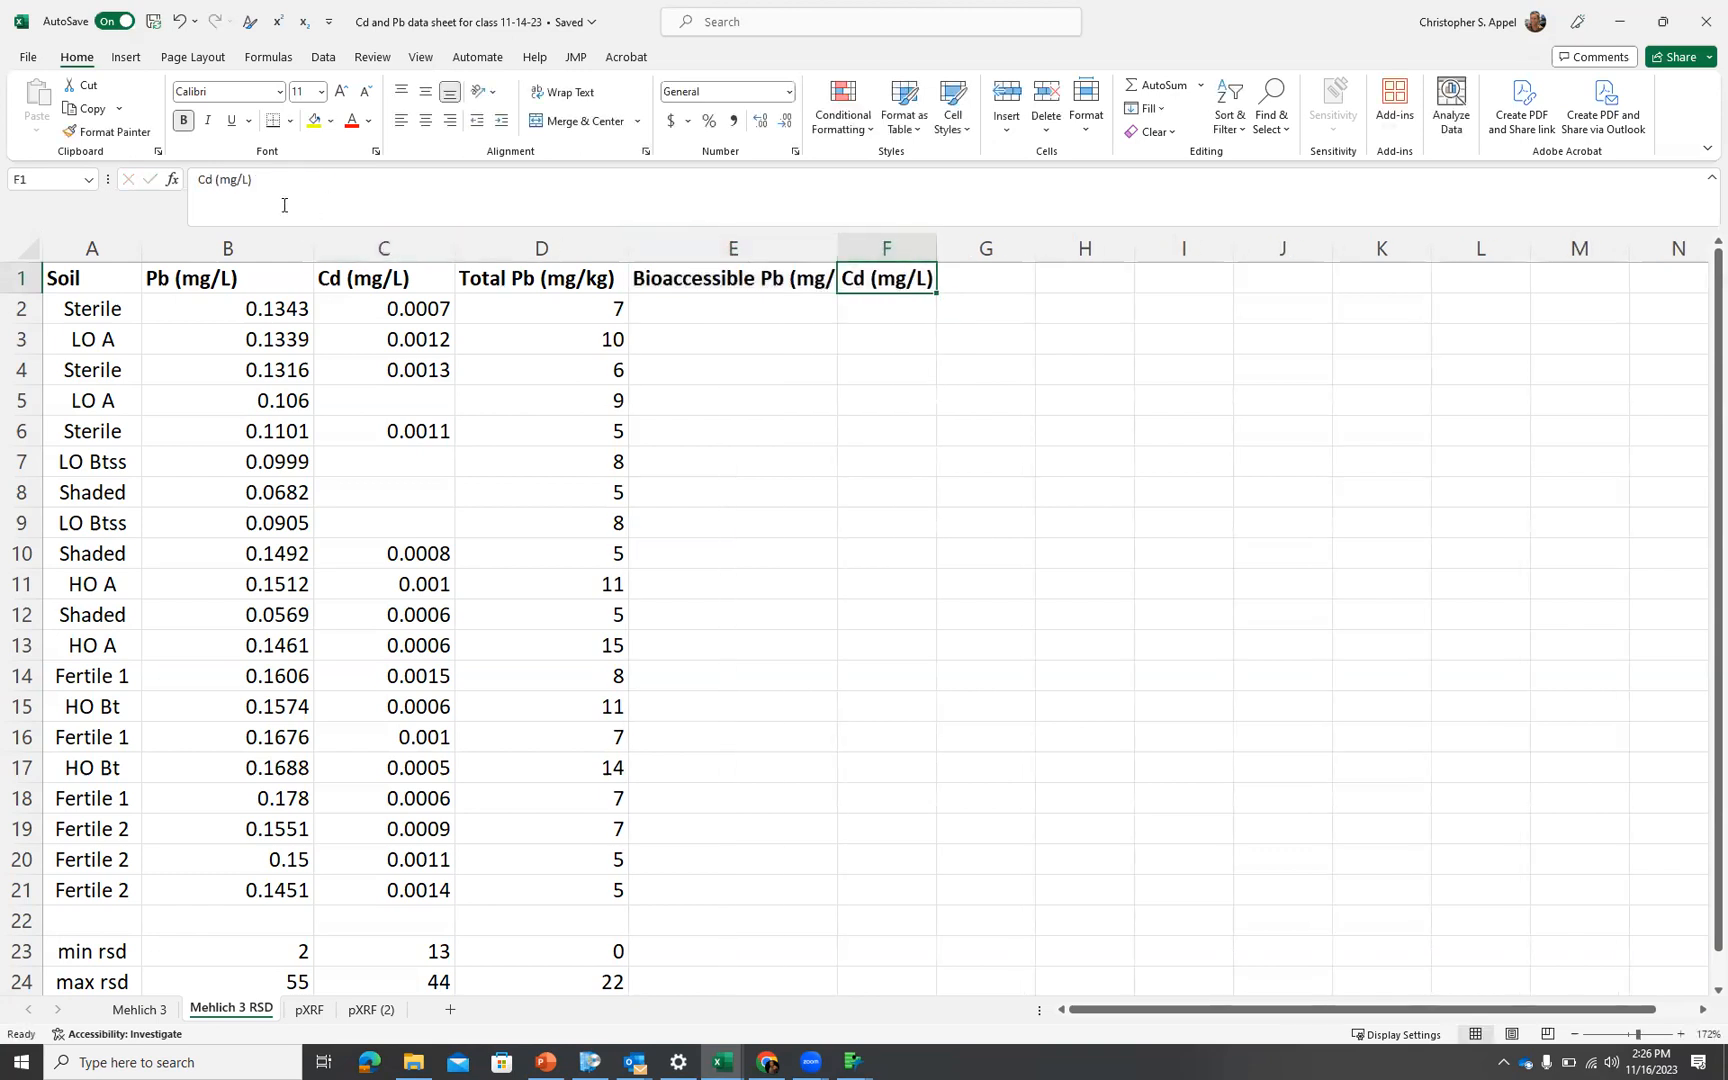
Change the F1 header to "Bioaccessible Cd (mg/kg)"
left_click(197, 179)
type("Bioaccessible")
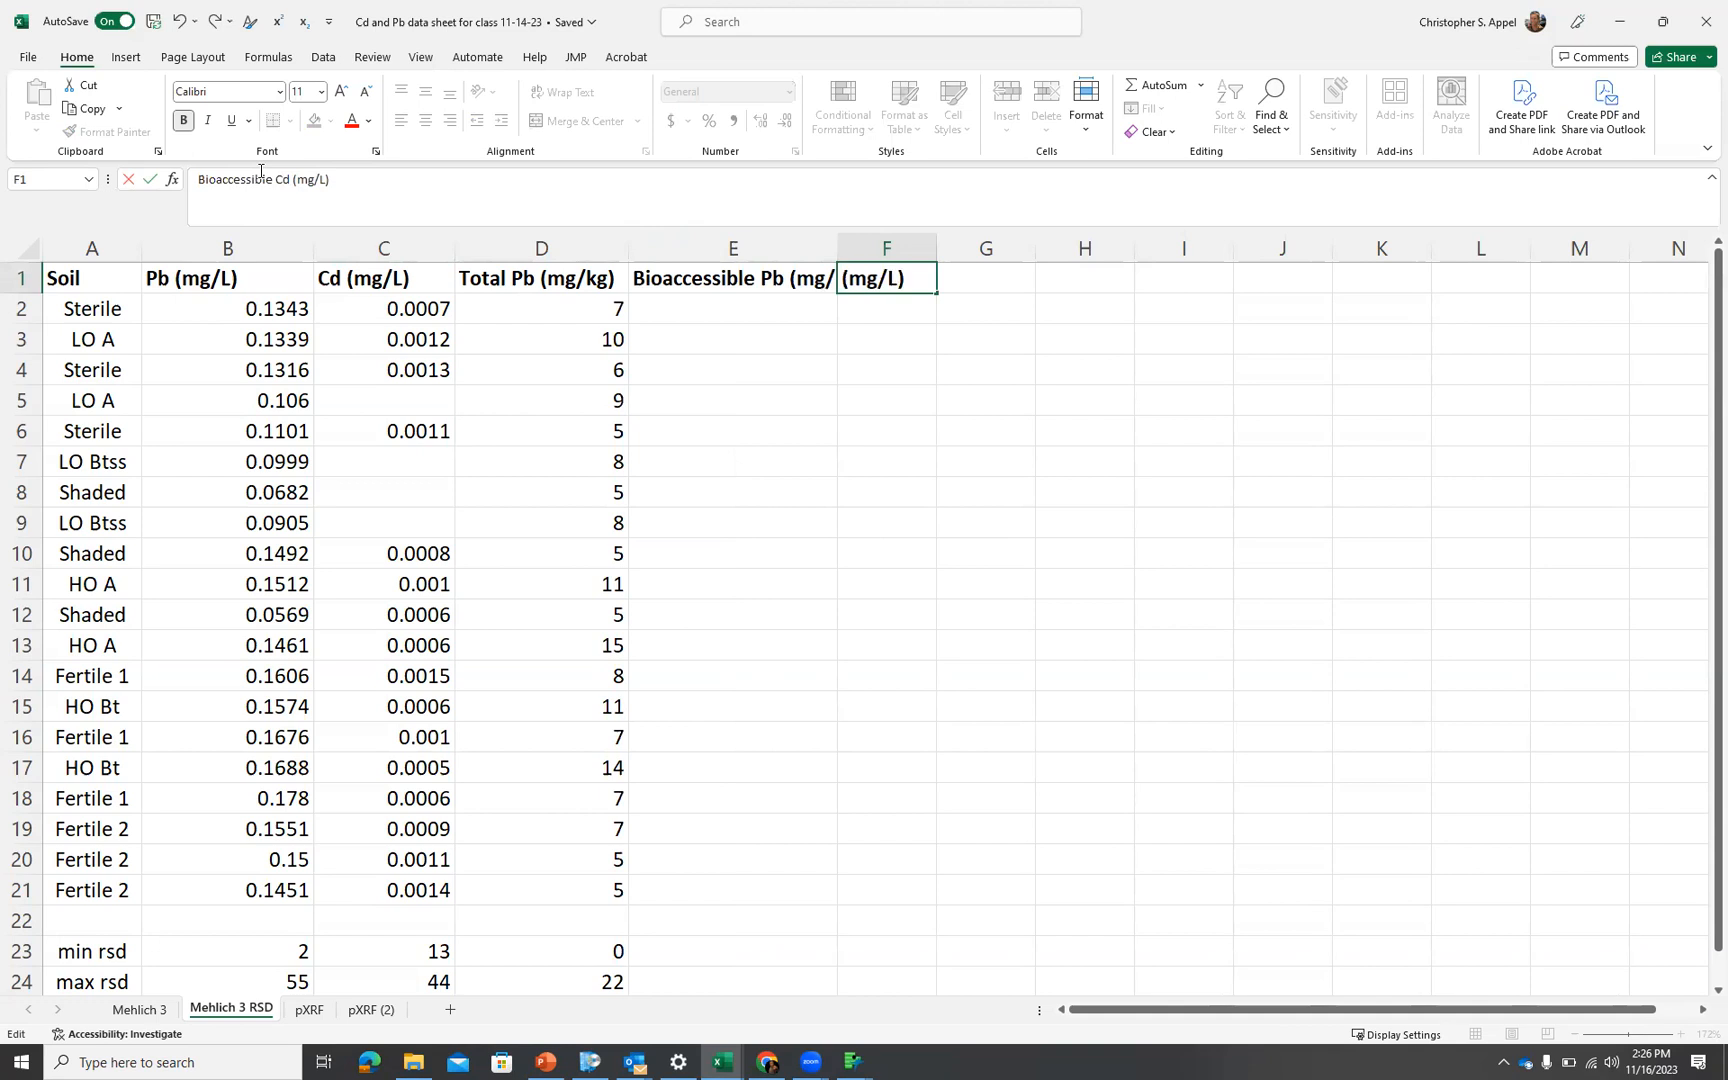
key("BackSpace")
type("kg")
key("Return")
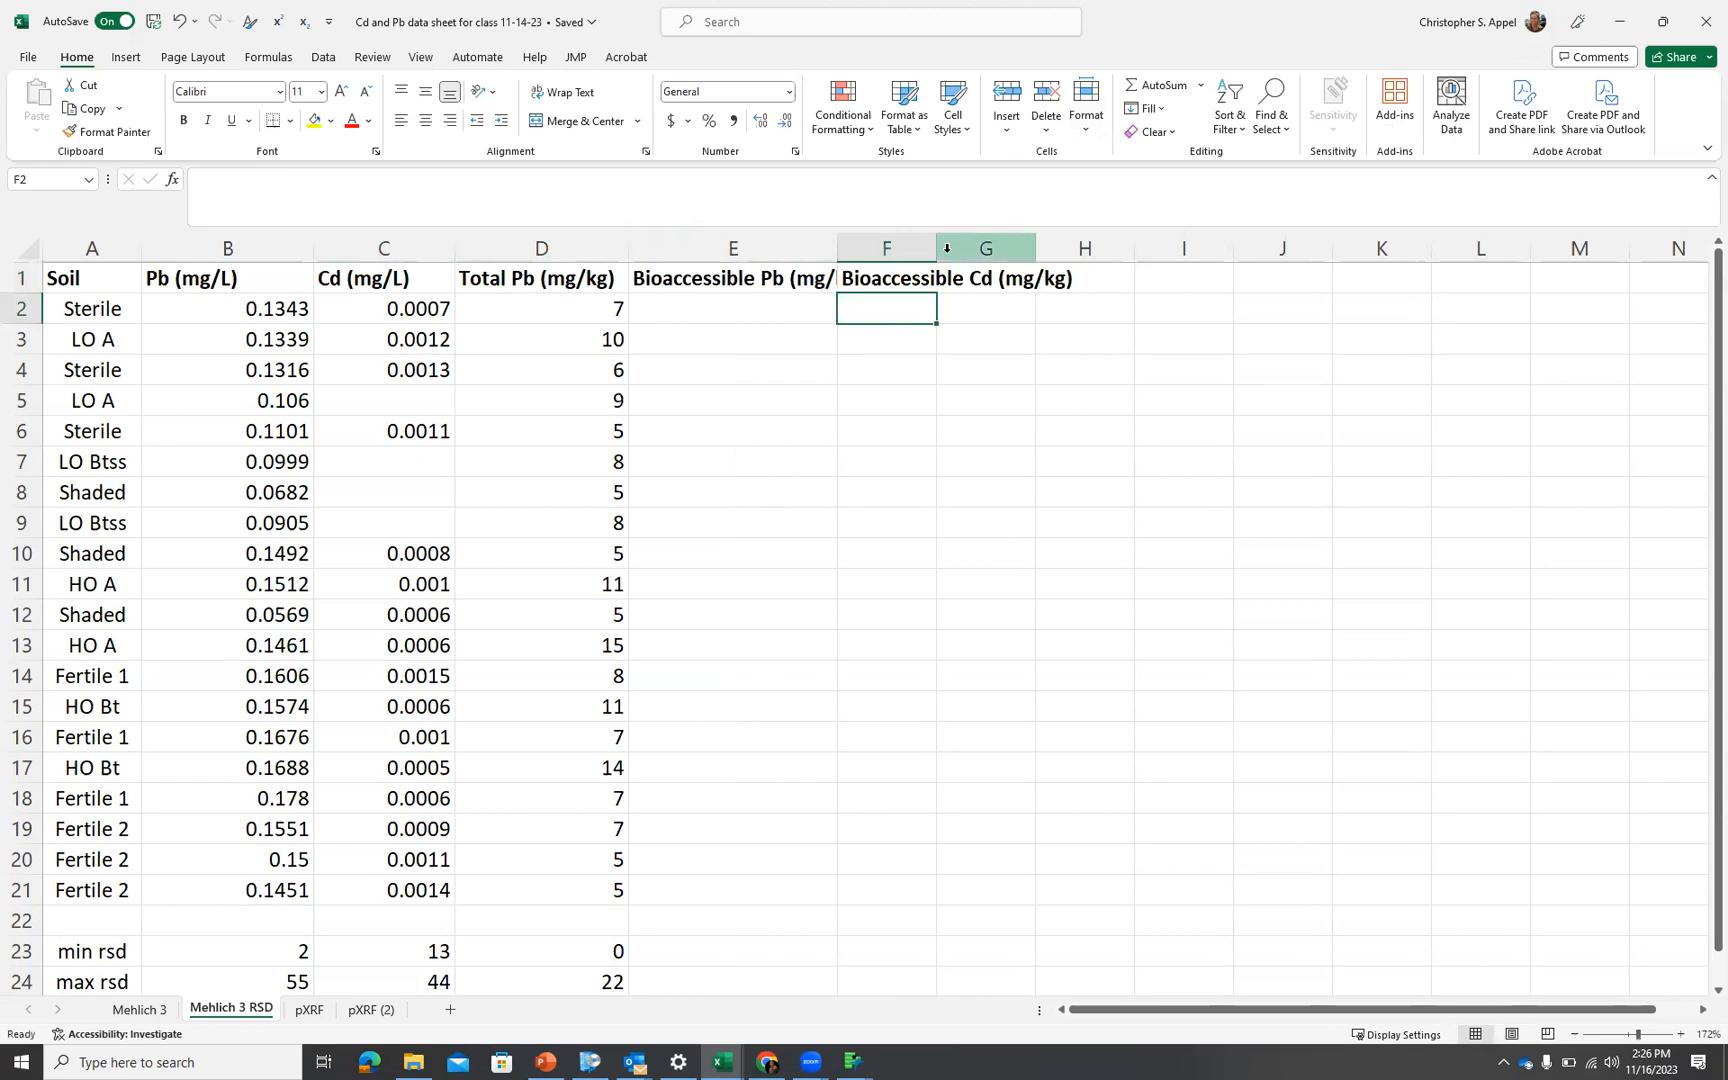
Adjust the widths of columns E and F to fit their full bioaccessible Pb and Cd headers
left_click_drag(937, 248, 1110, 256)
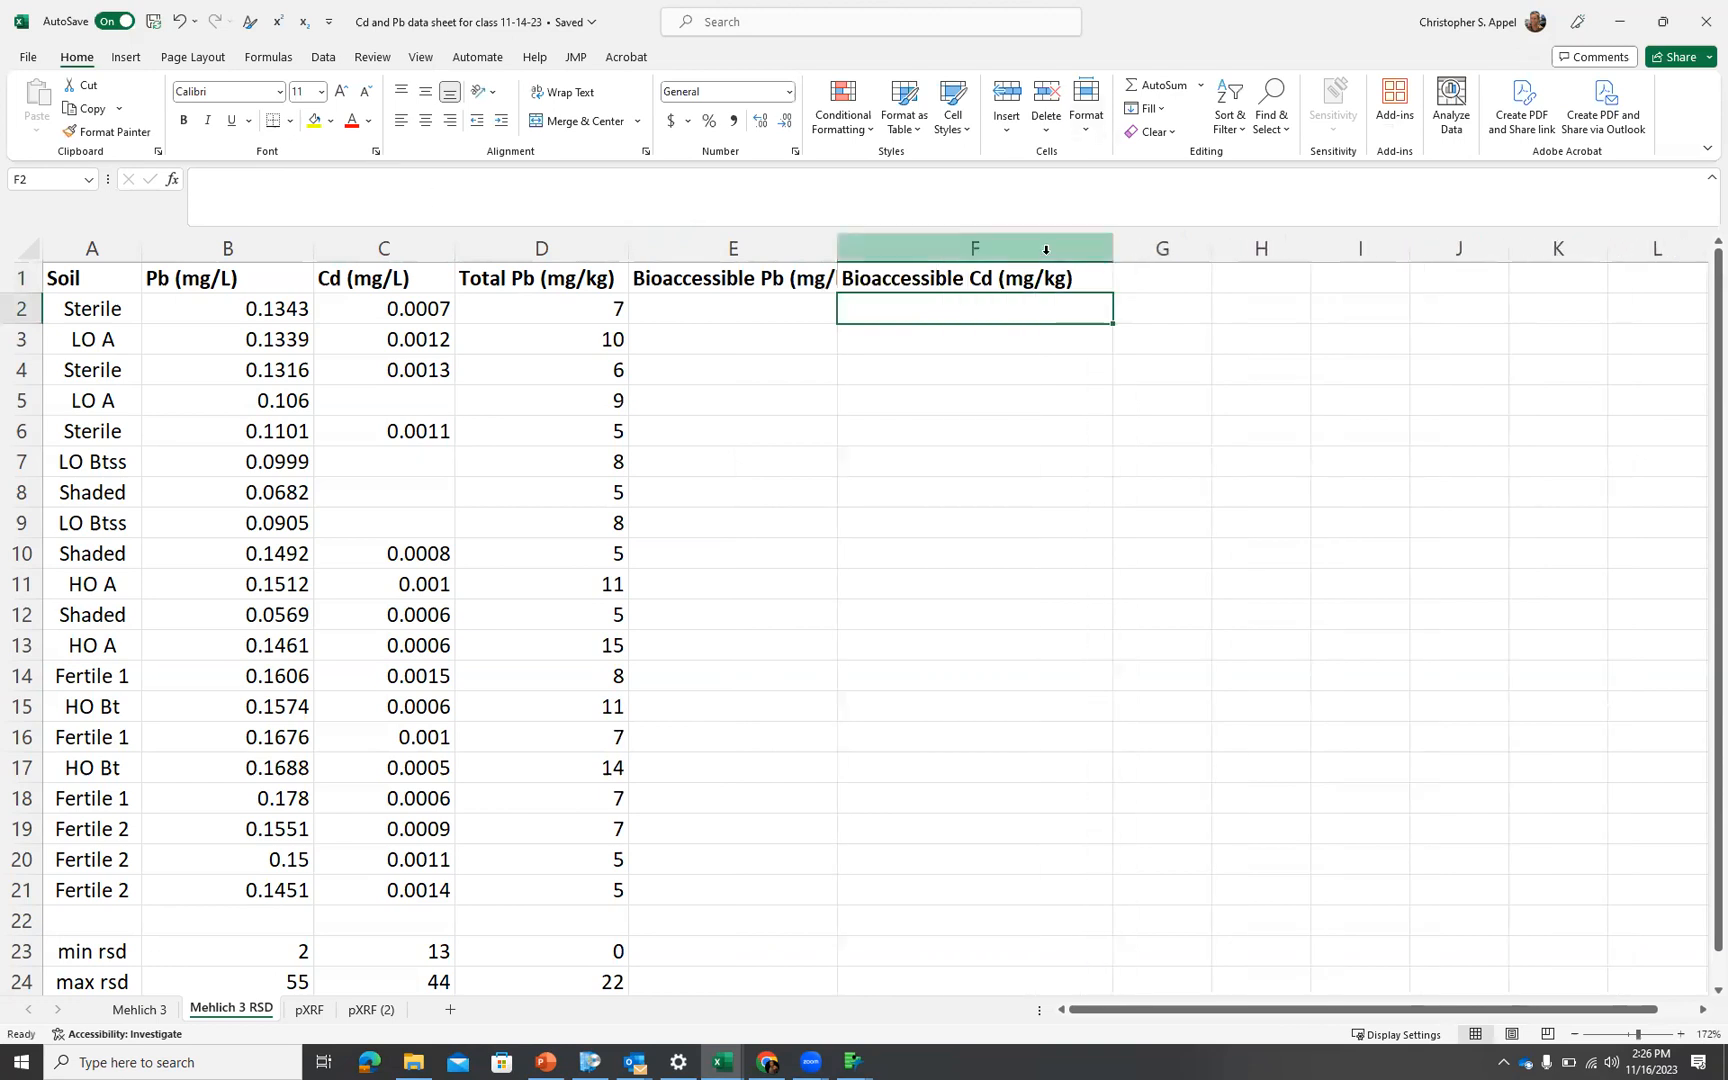
left_click_drag(836, 250, 877, 255)
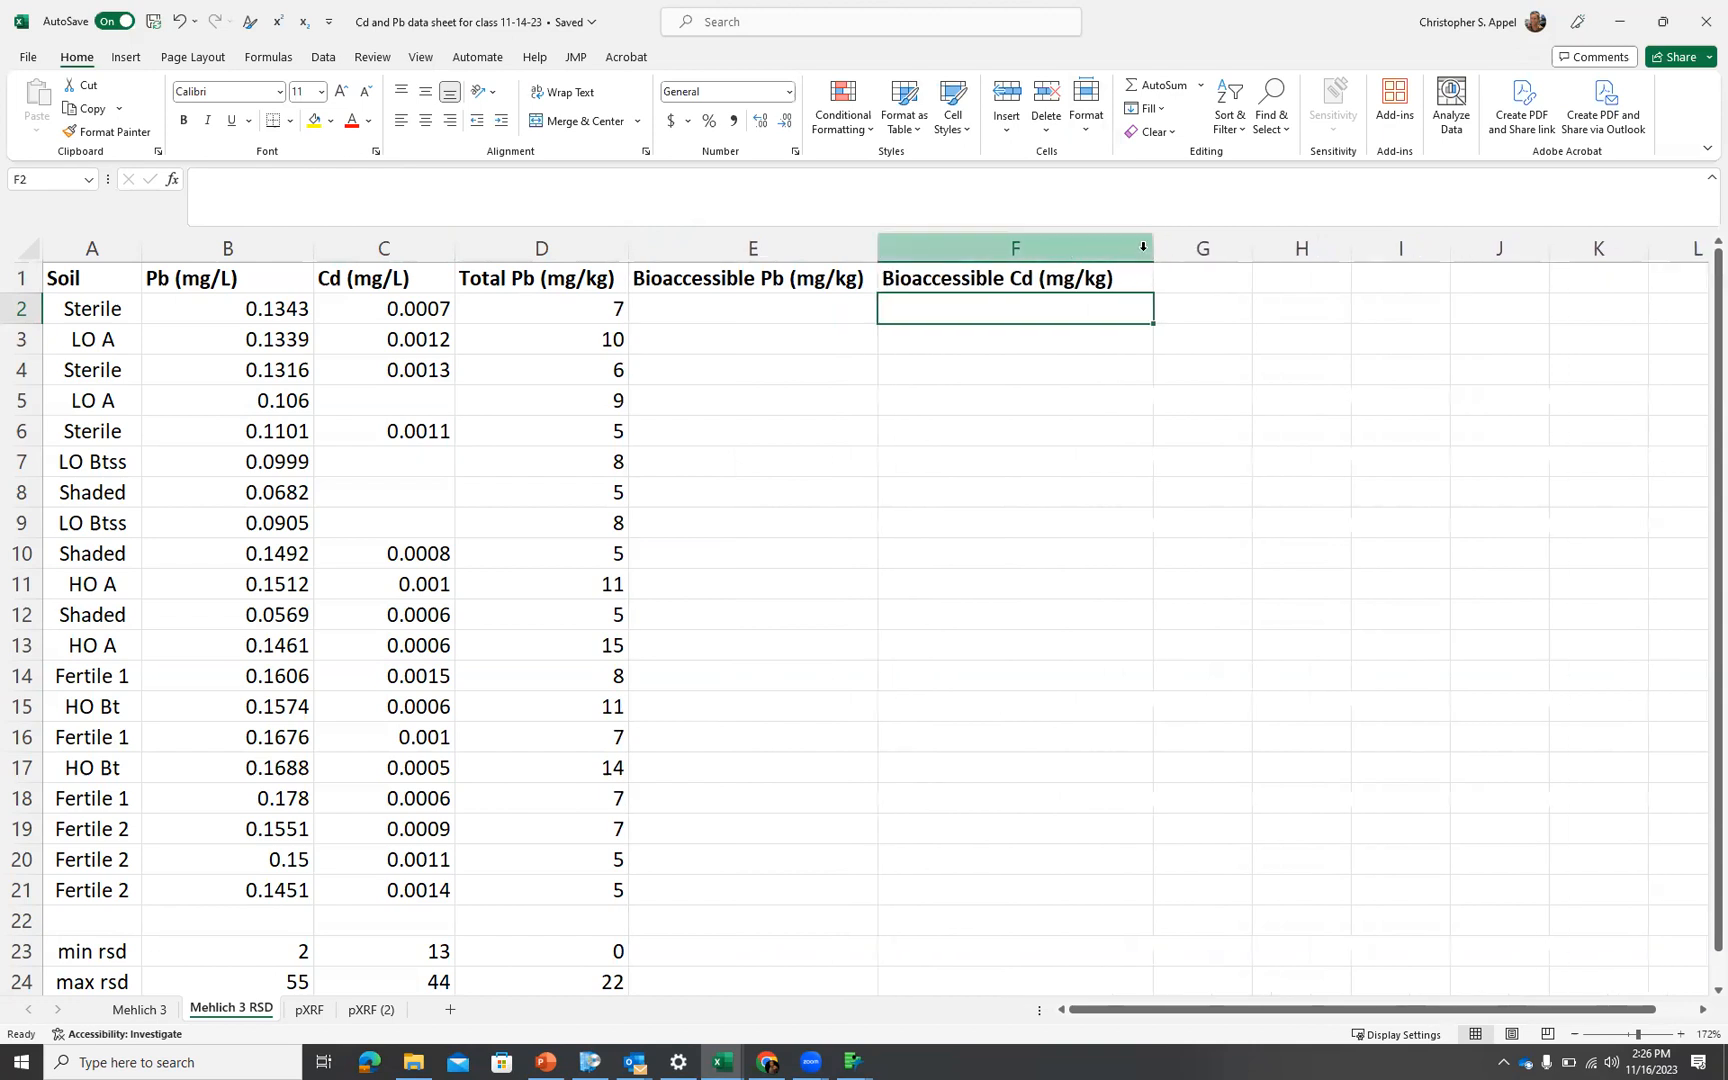
left_click_drag(1153, 248, 1127, 250)
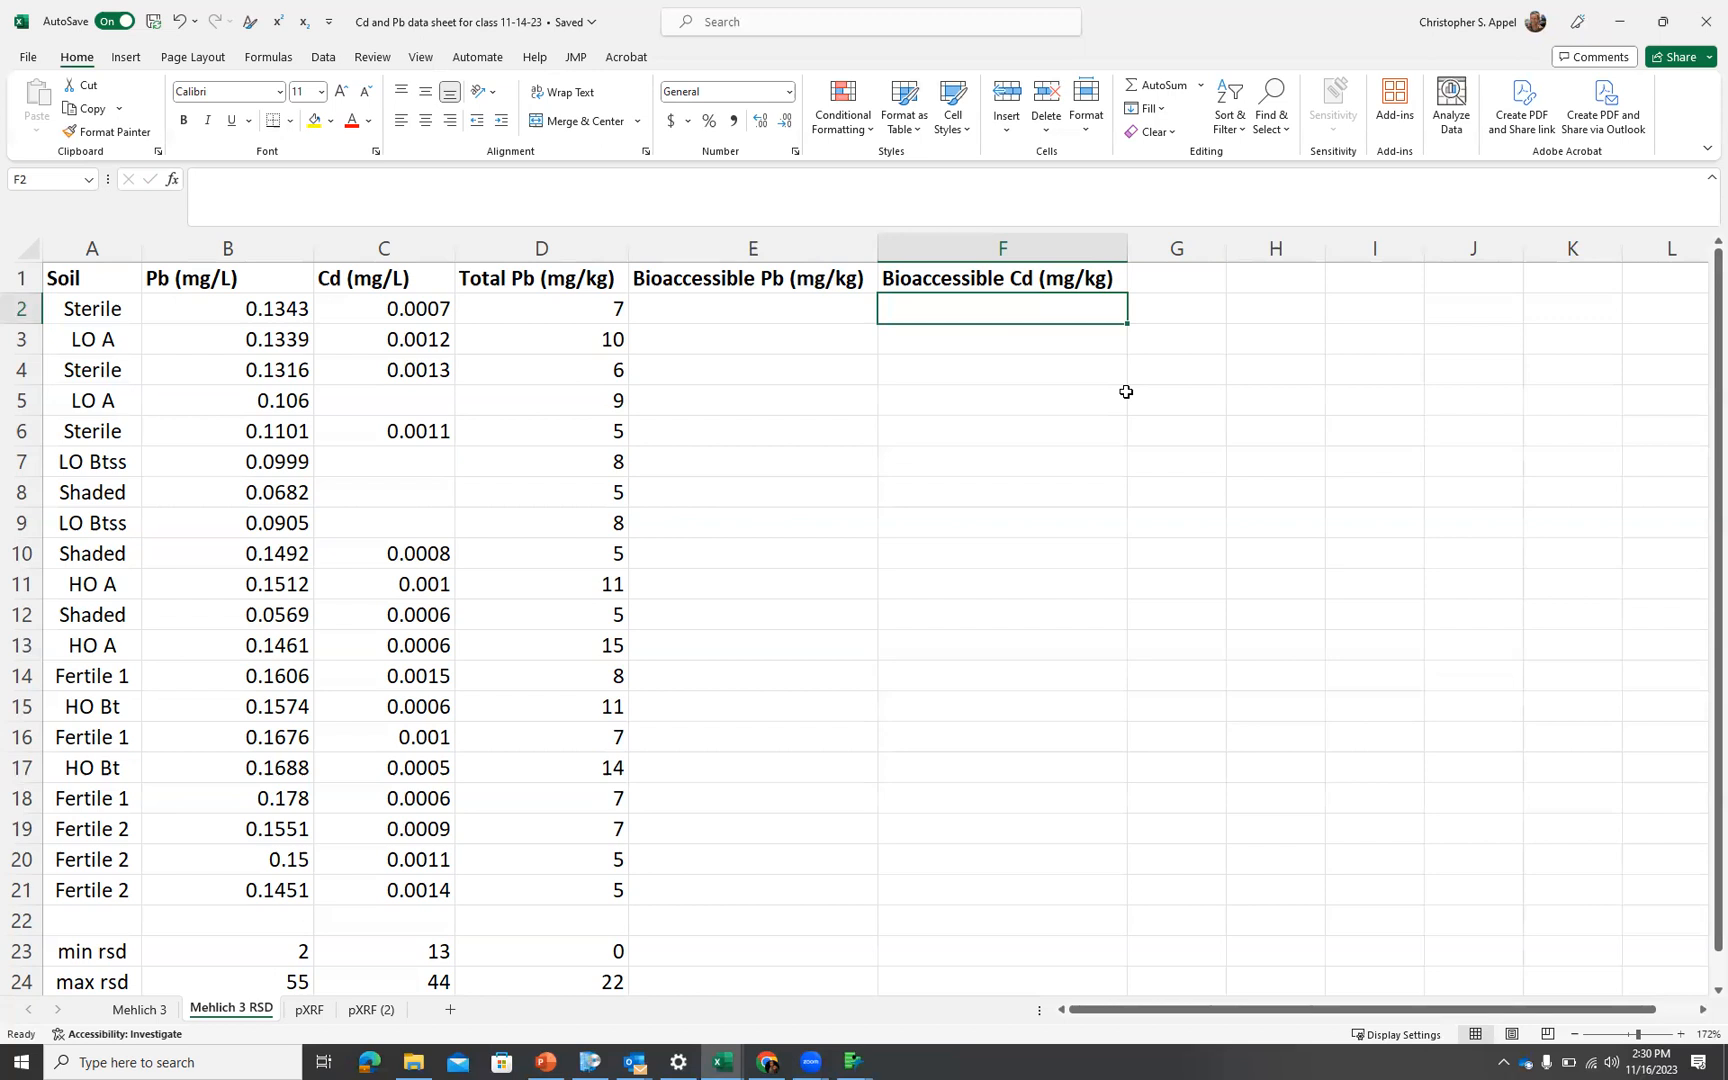
Calculate the first bioaccessible Pb concentration in E2 with the formula =B2*10
left_click(751, 308)
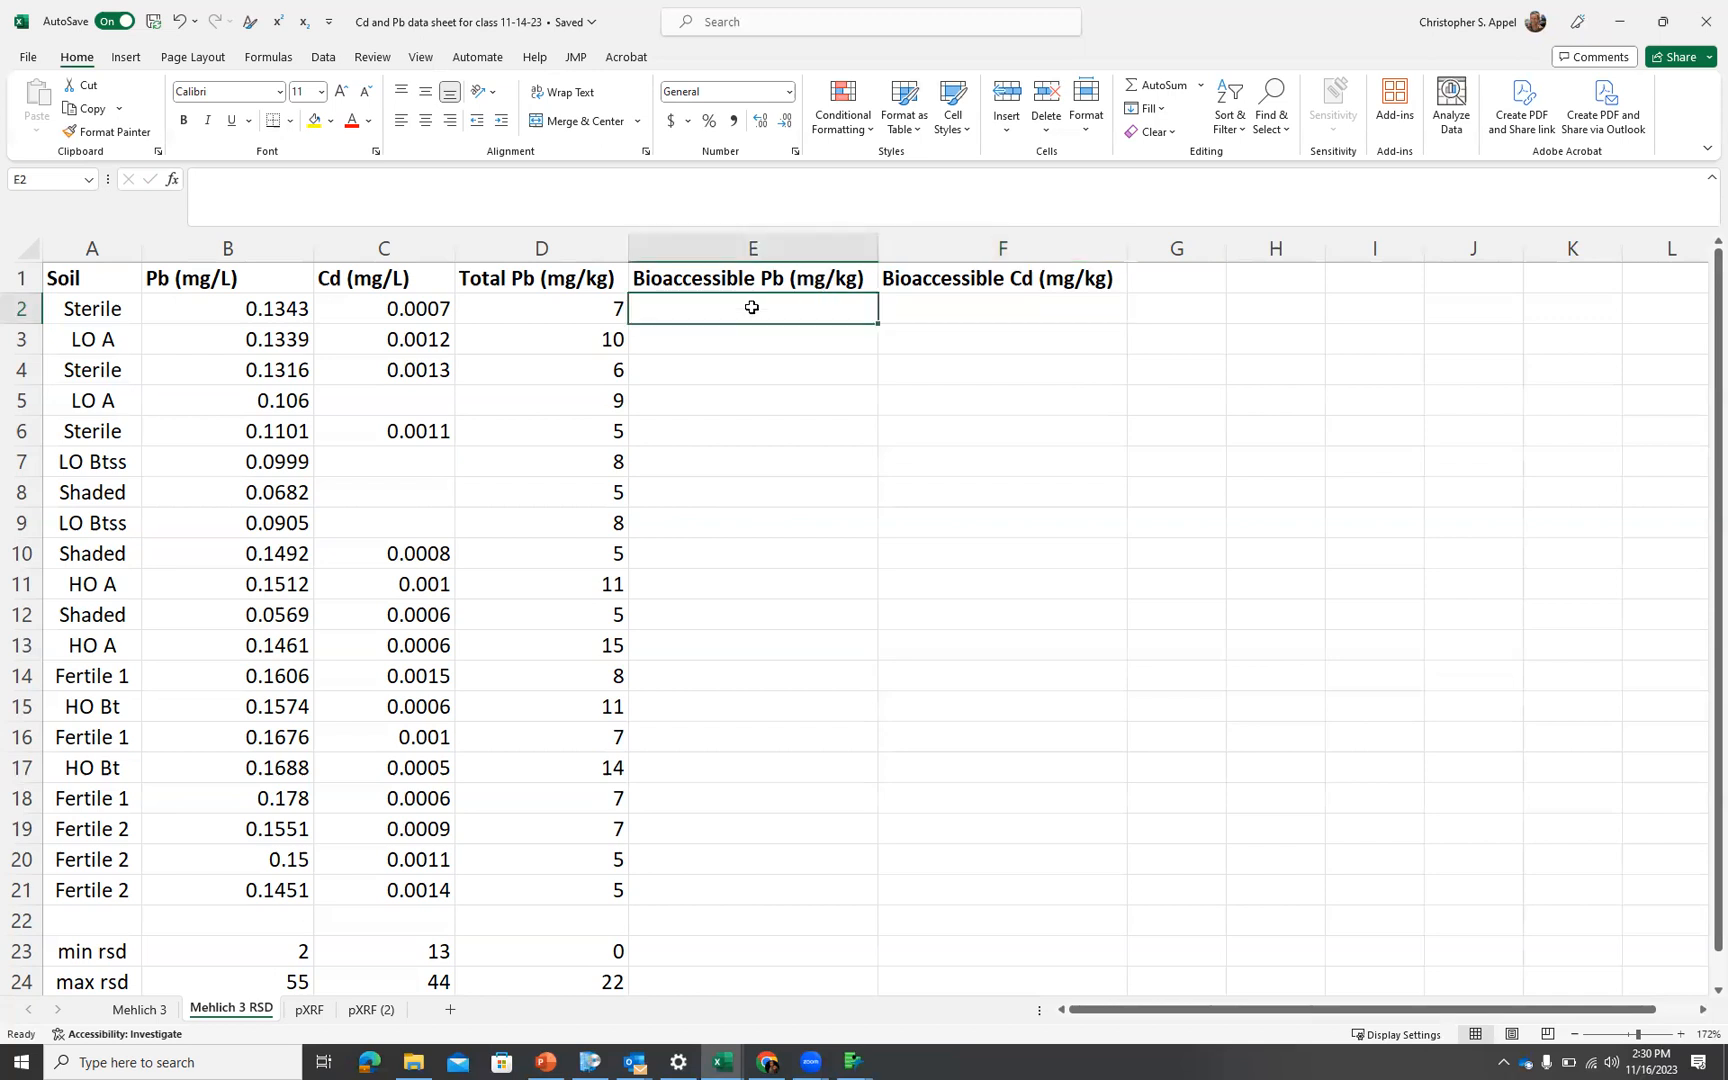
type("=")
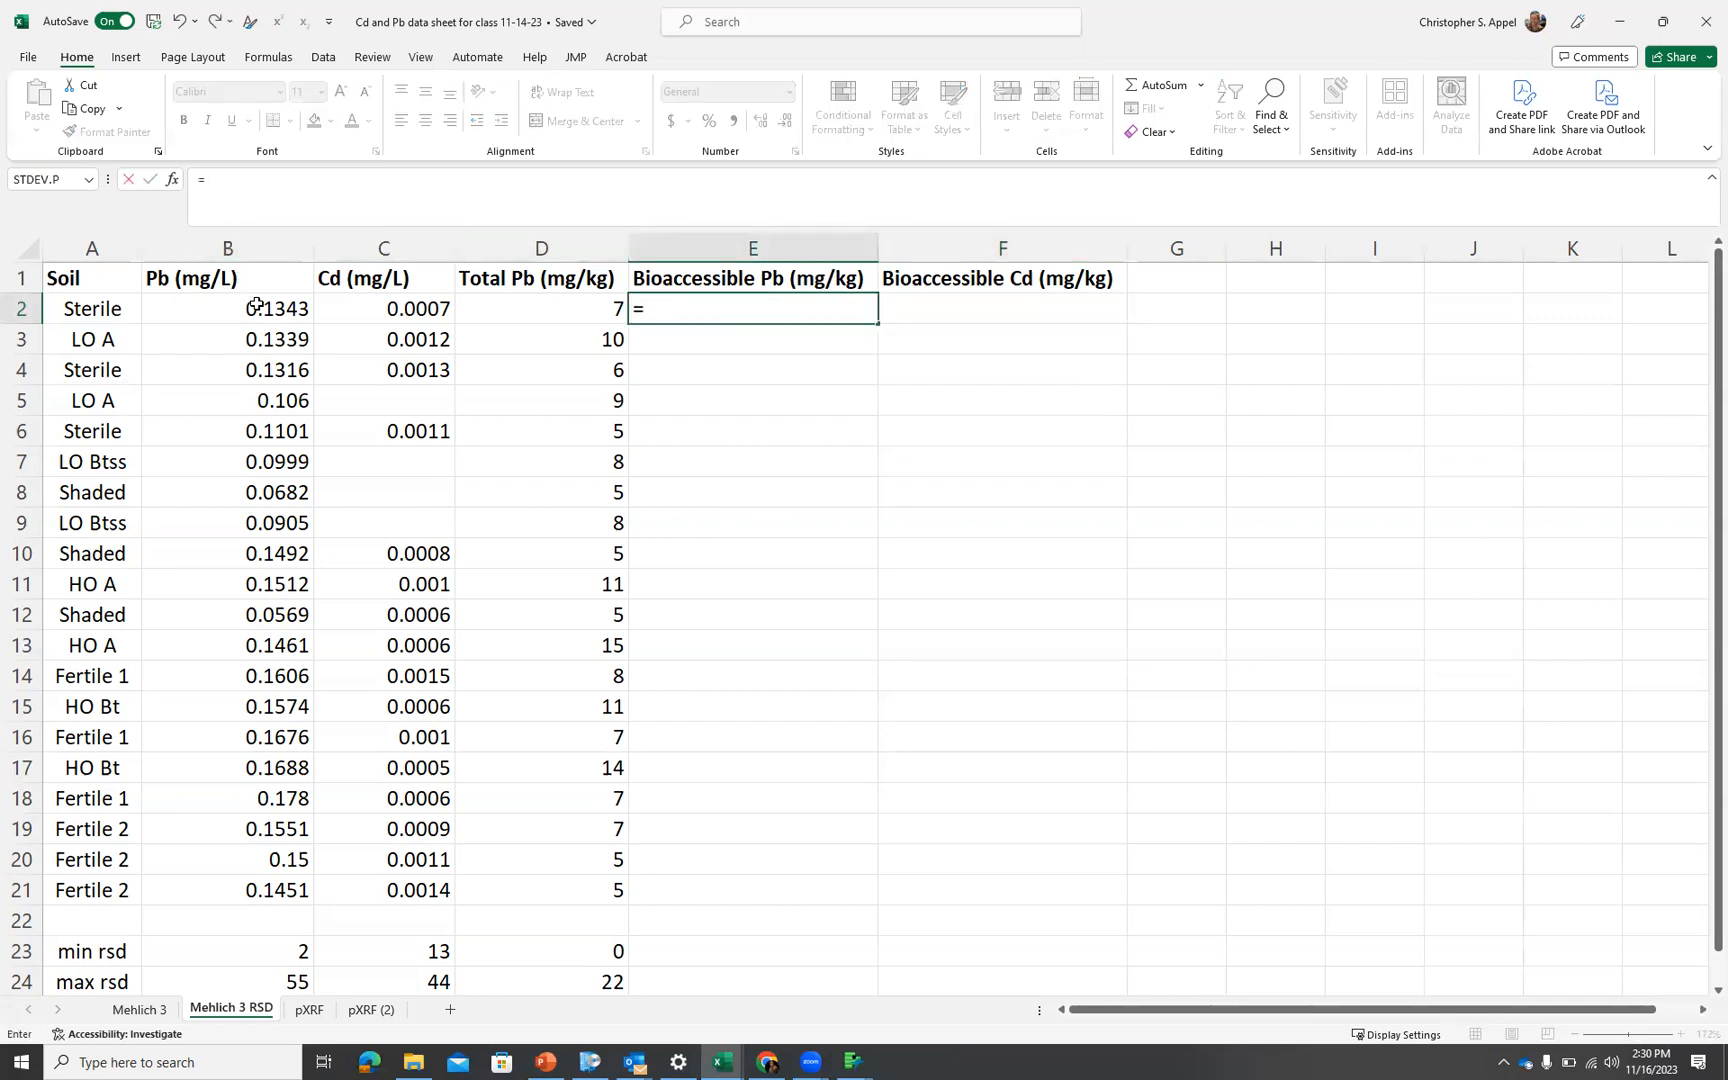
left_click(257, 307)
type("*10")
key("Return")
Fill the E2 formula across to the Cd column and down to row 21, covering E2:F21
left_click(757, 310)
left_click_drag(884, 326, 1036, 725)
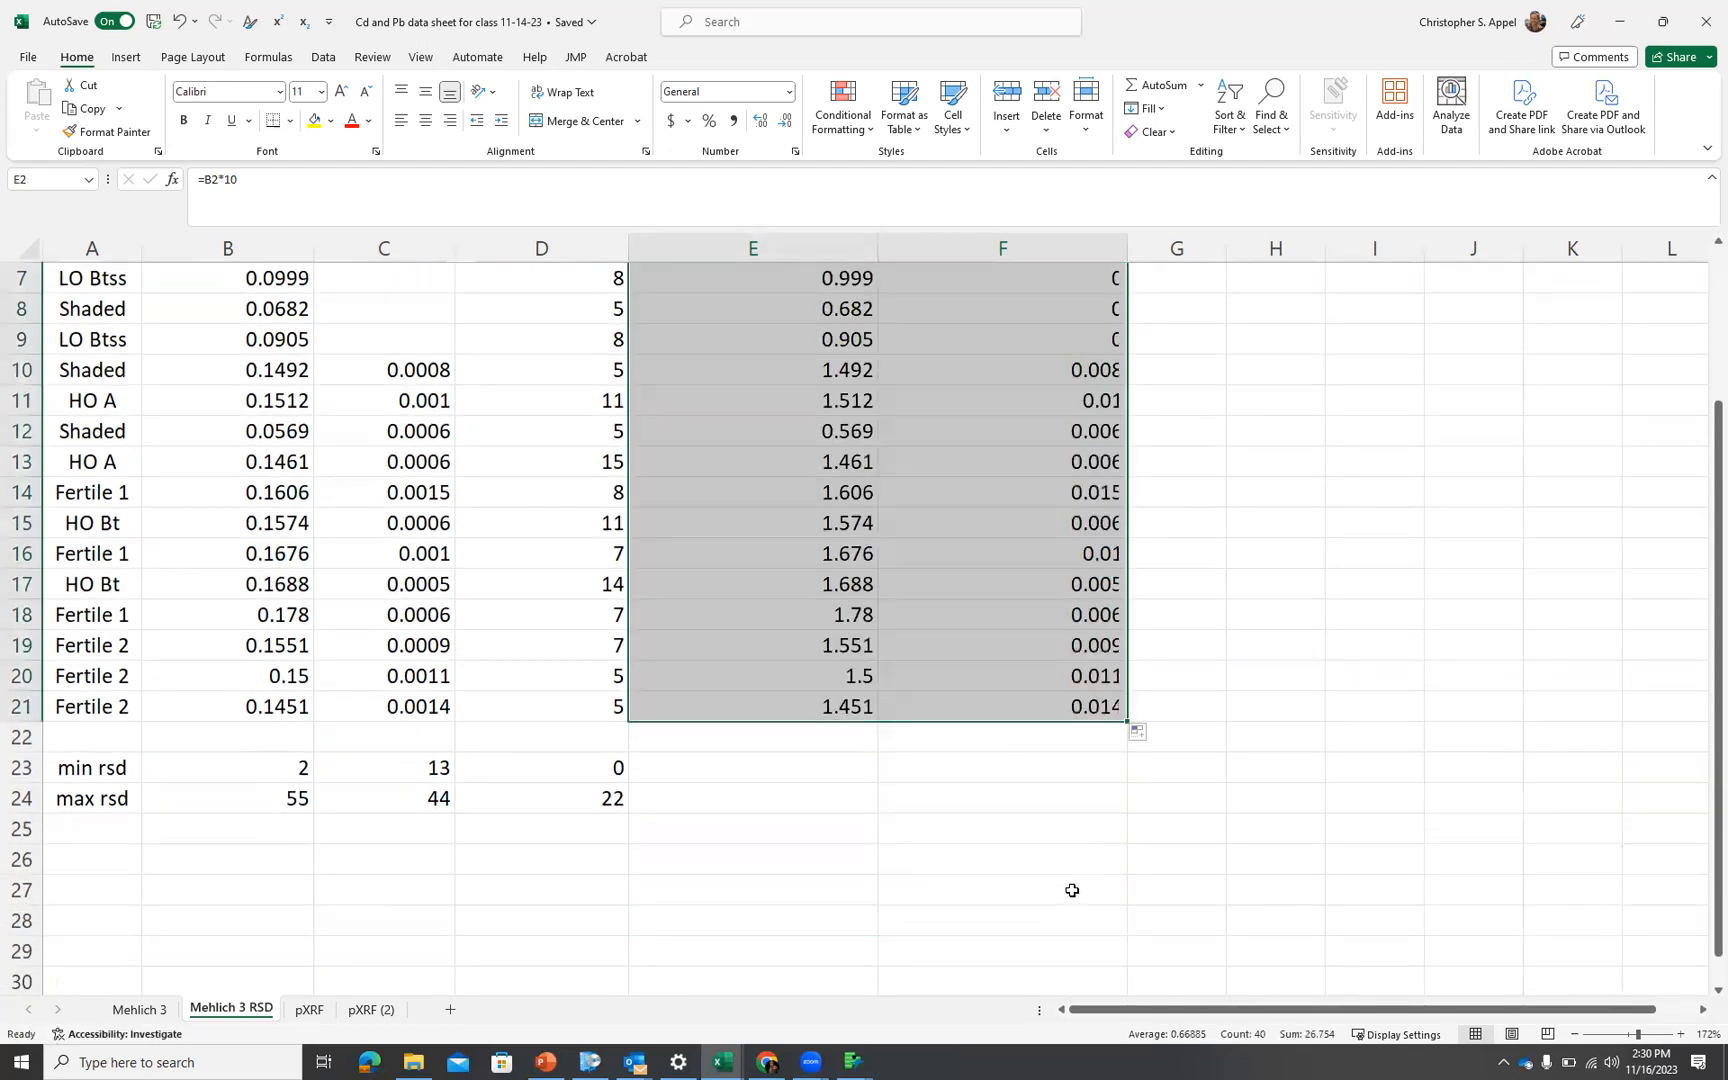
scroll(1072, 890, "up", 2)
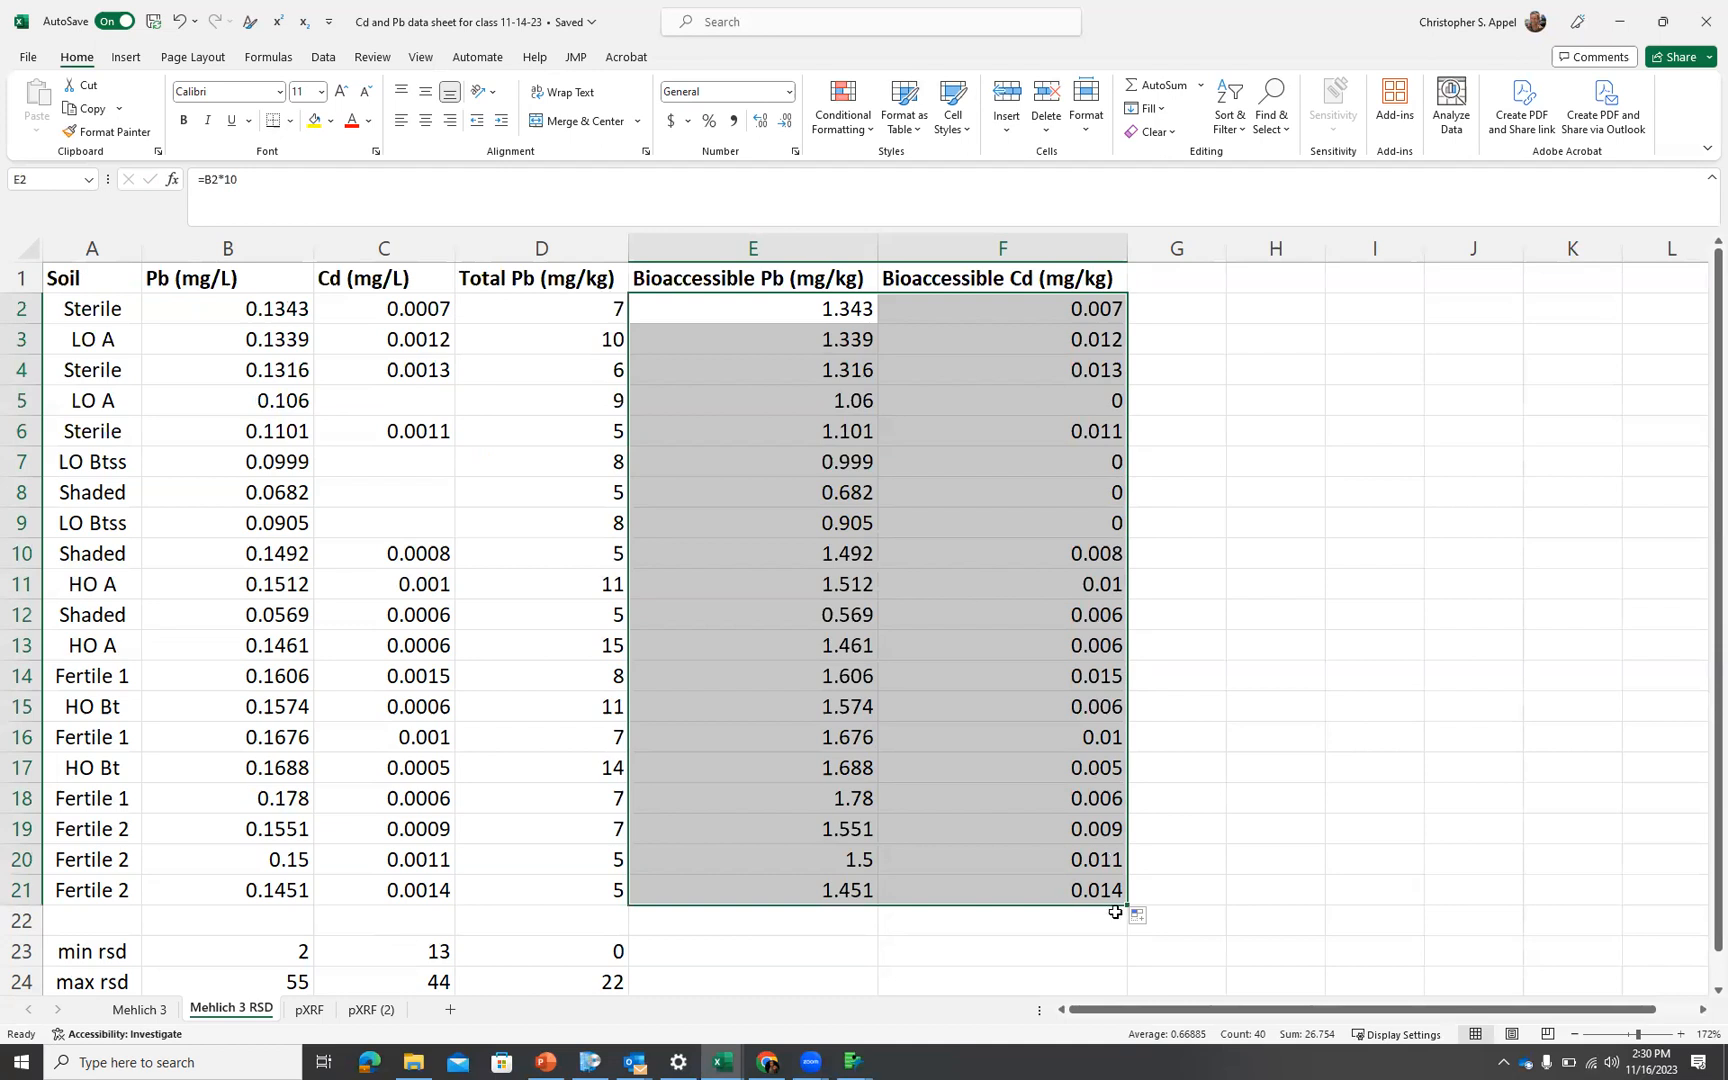
Create a copy of the Mehlich 3 RSD sheet placed before the pXRF sheet
right_click(252, 1012)
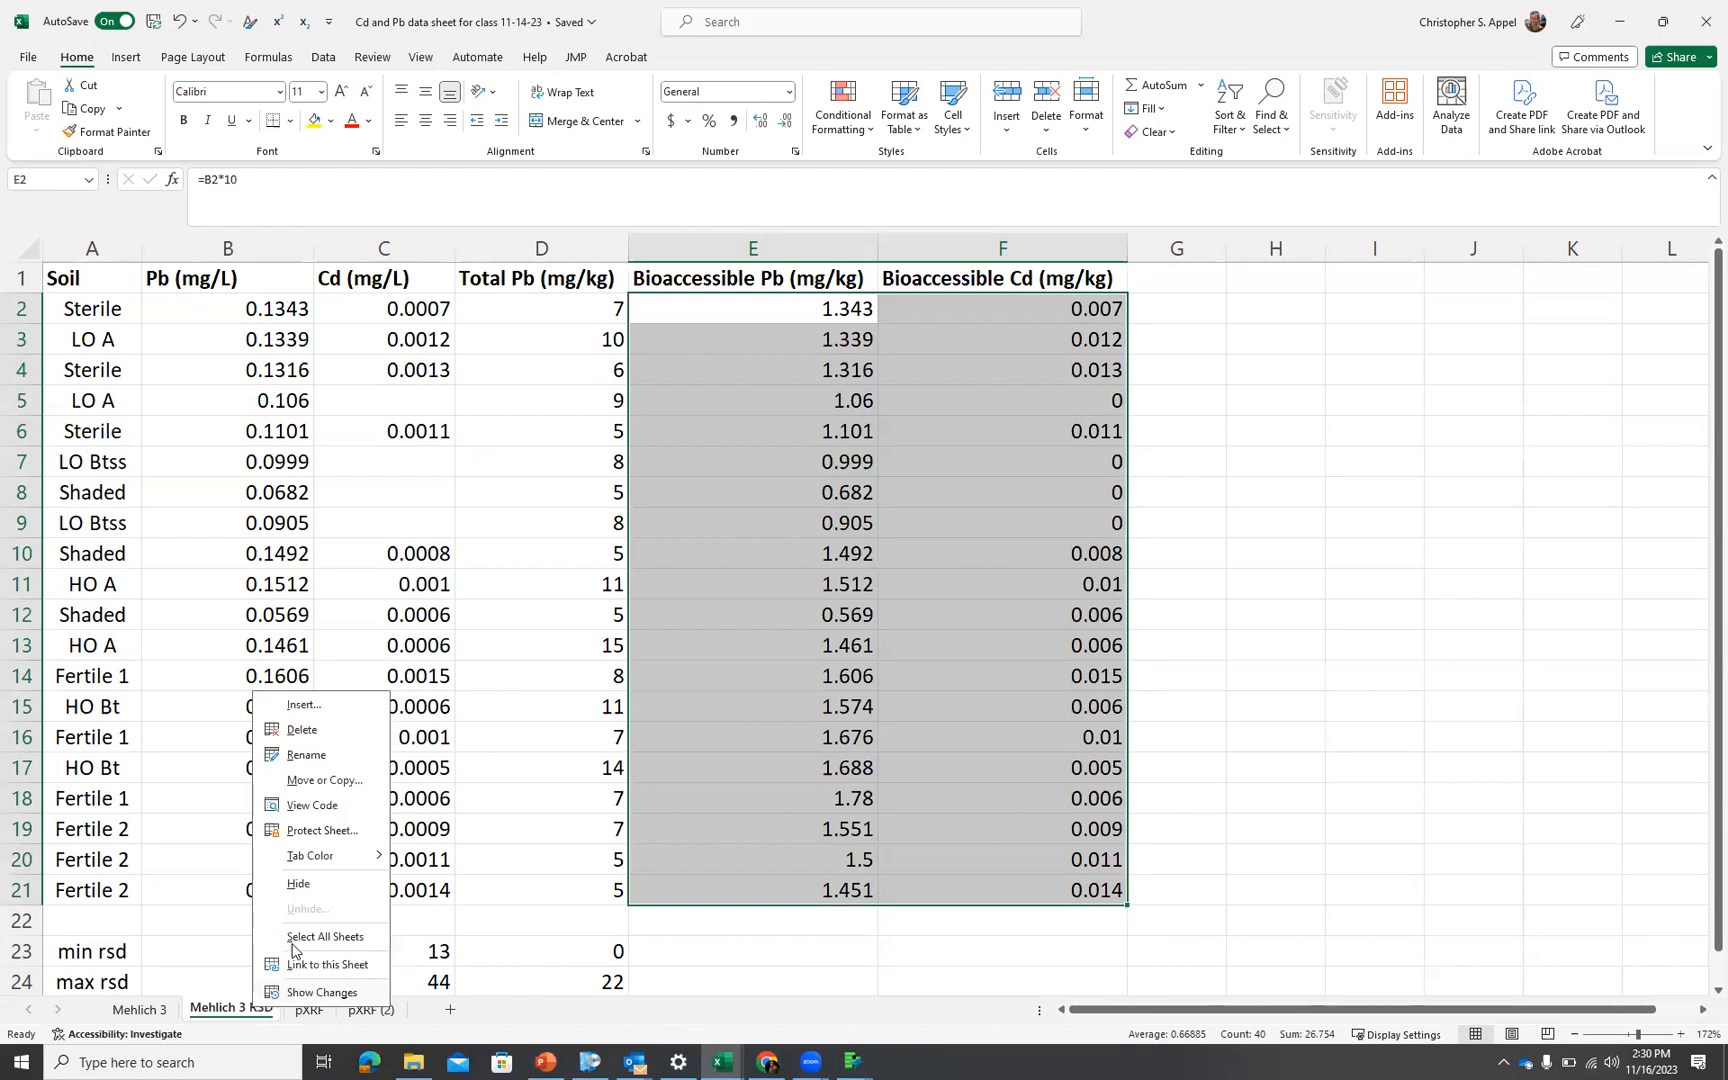
left_click(338, 782)
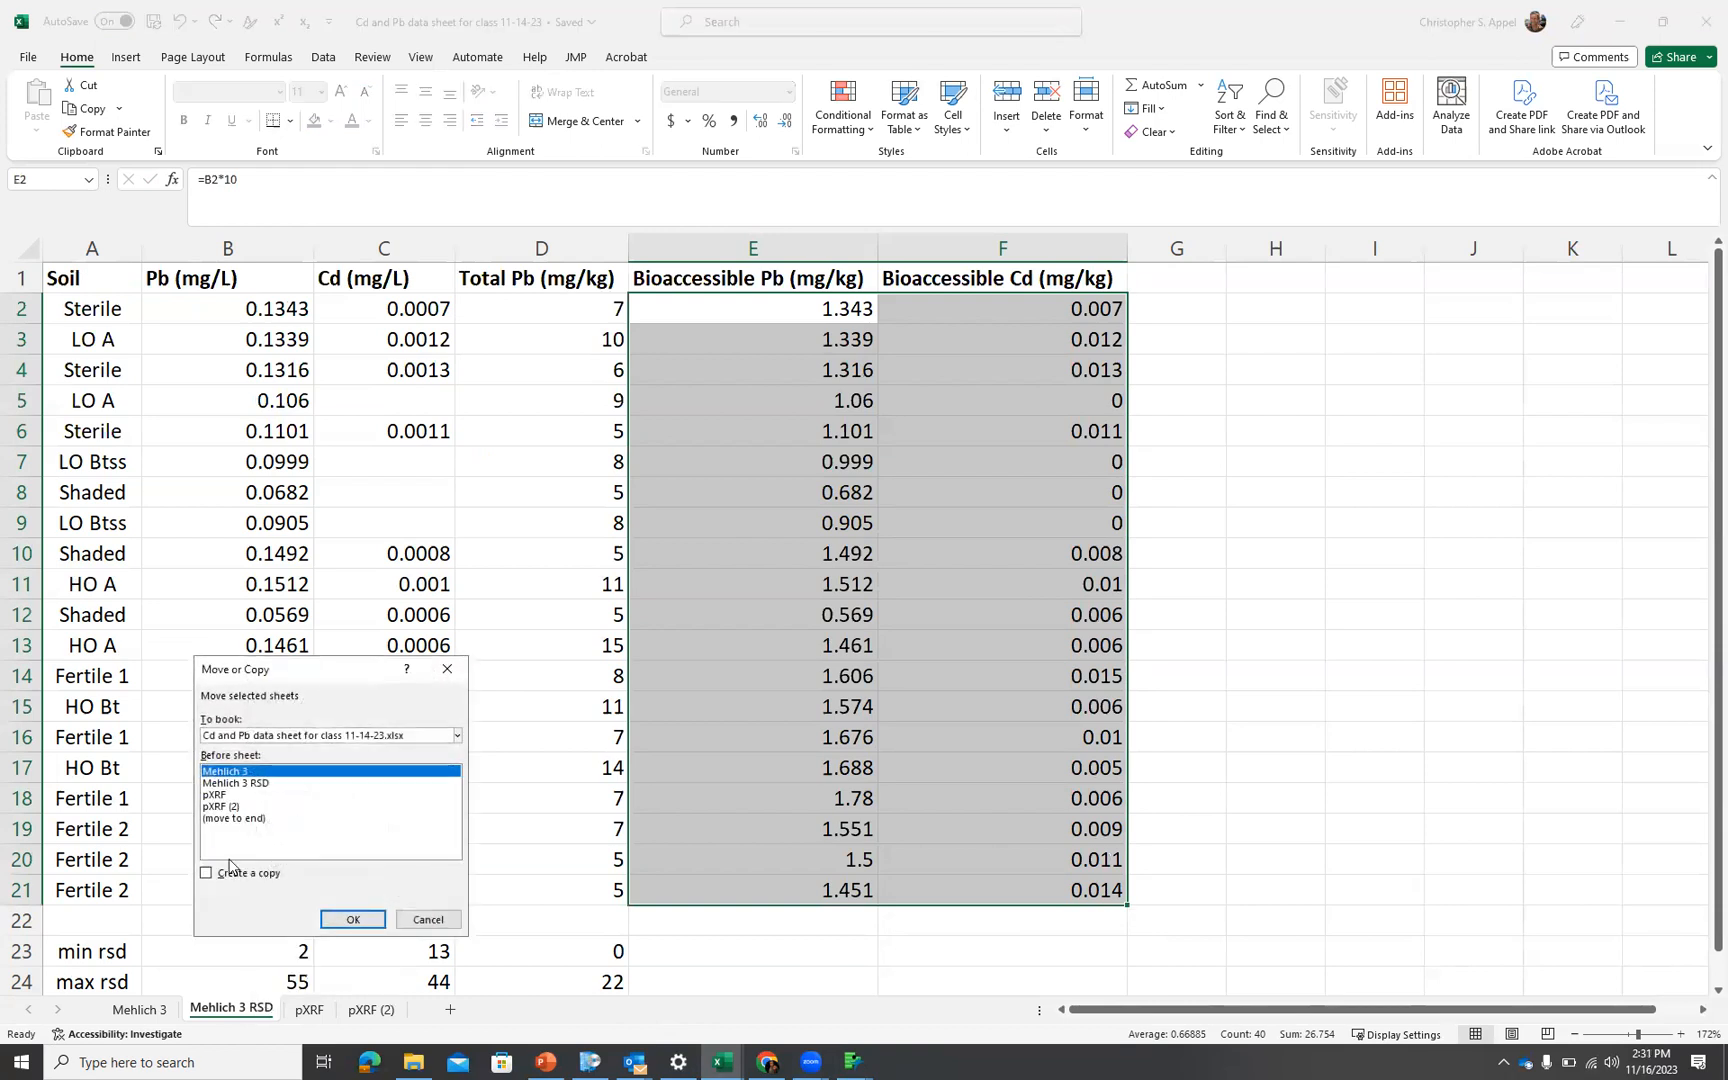
left_click(207, 875)
left_click(228, 806)
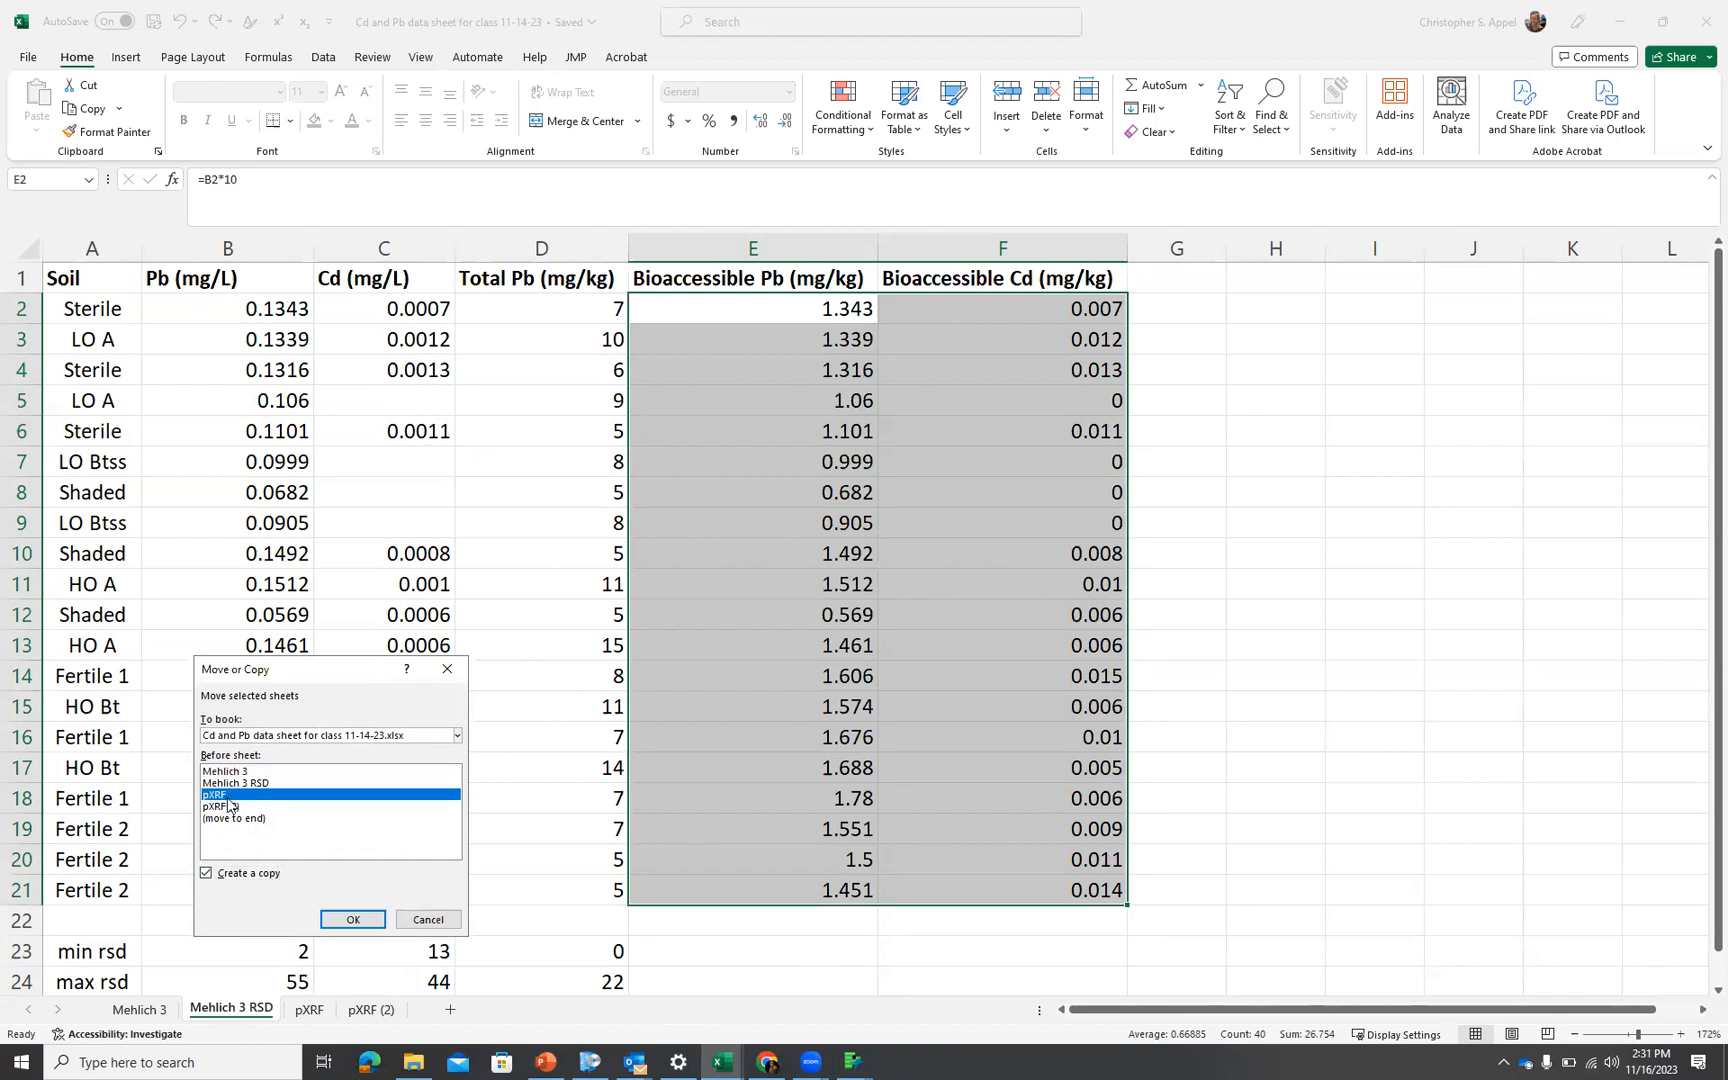
left_click(350, 920)
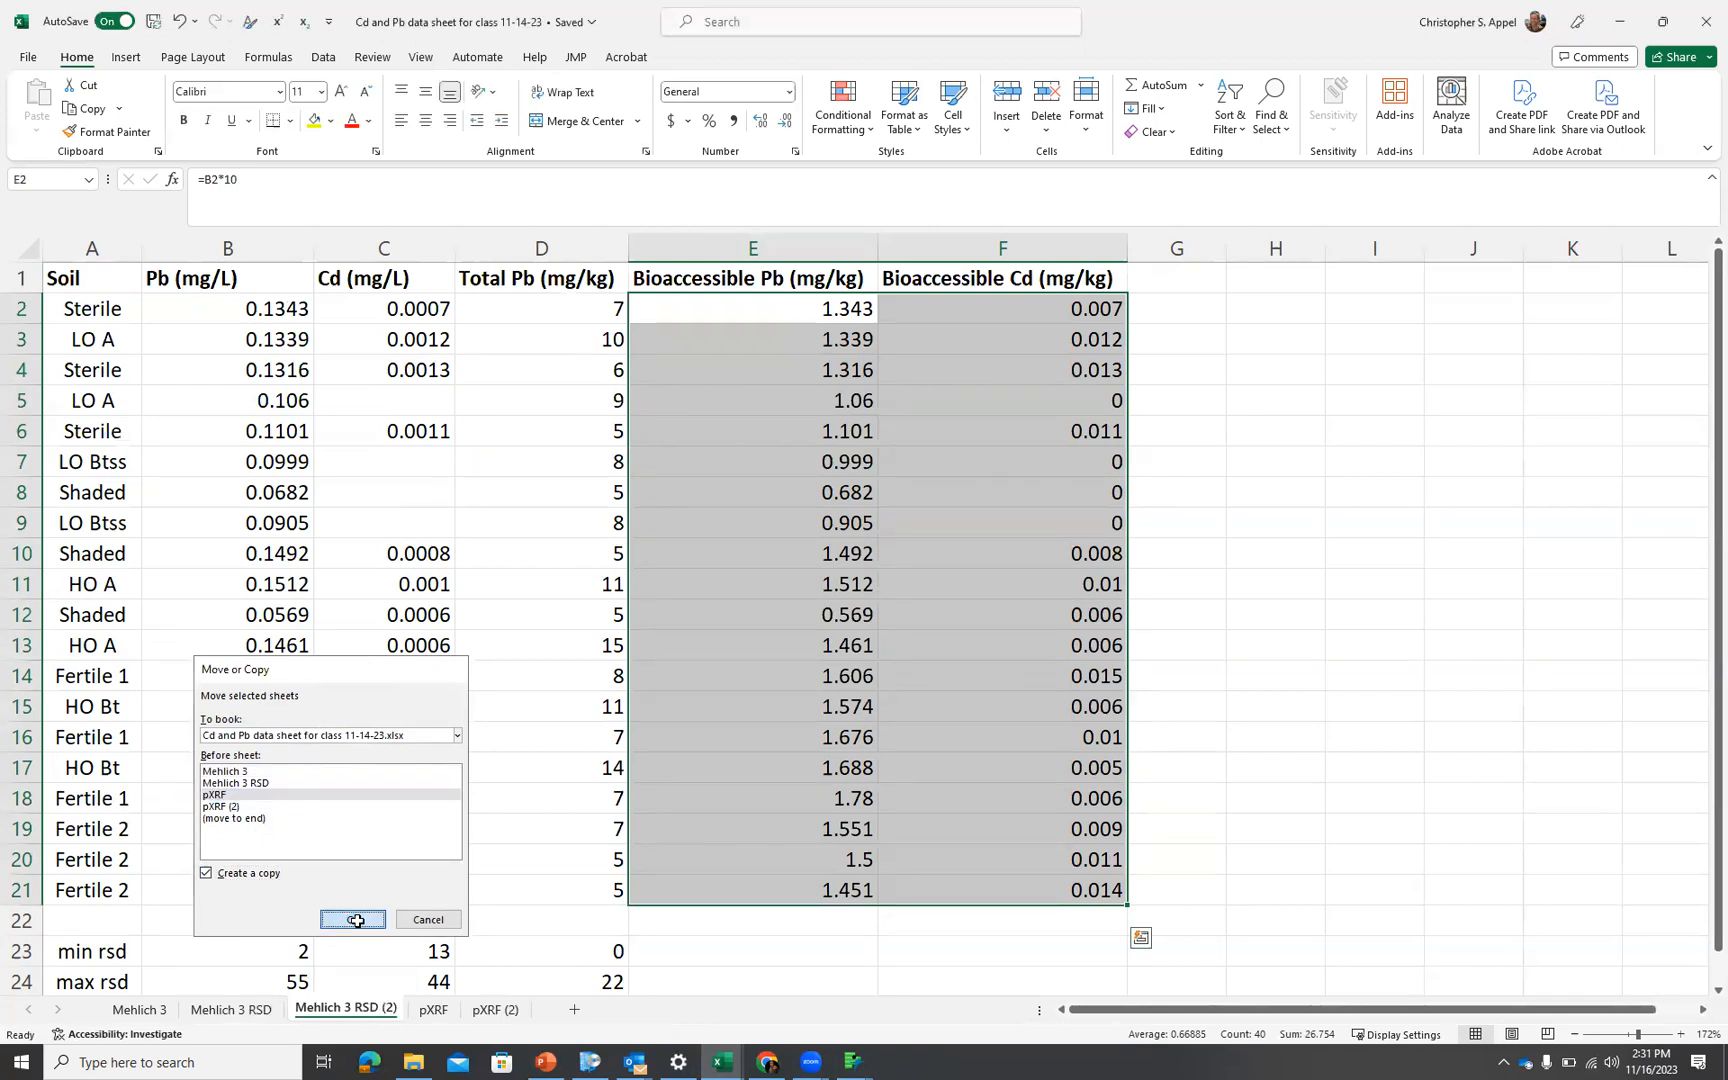
Rename the copied sheet "summary data"
double_click(362, 1007)
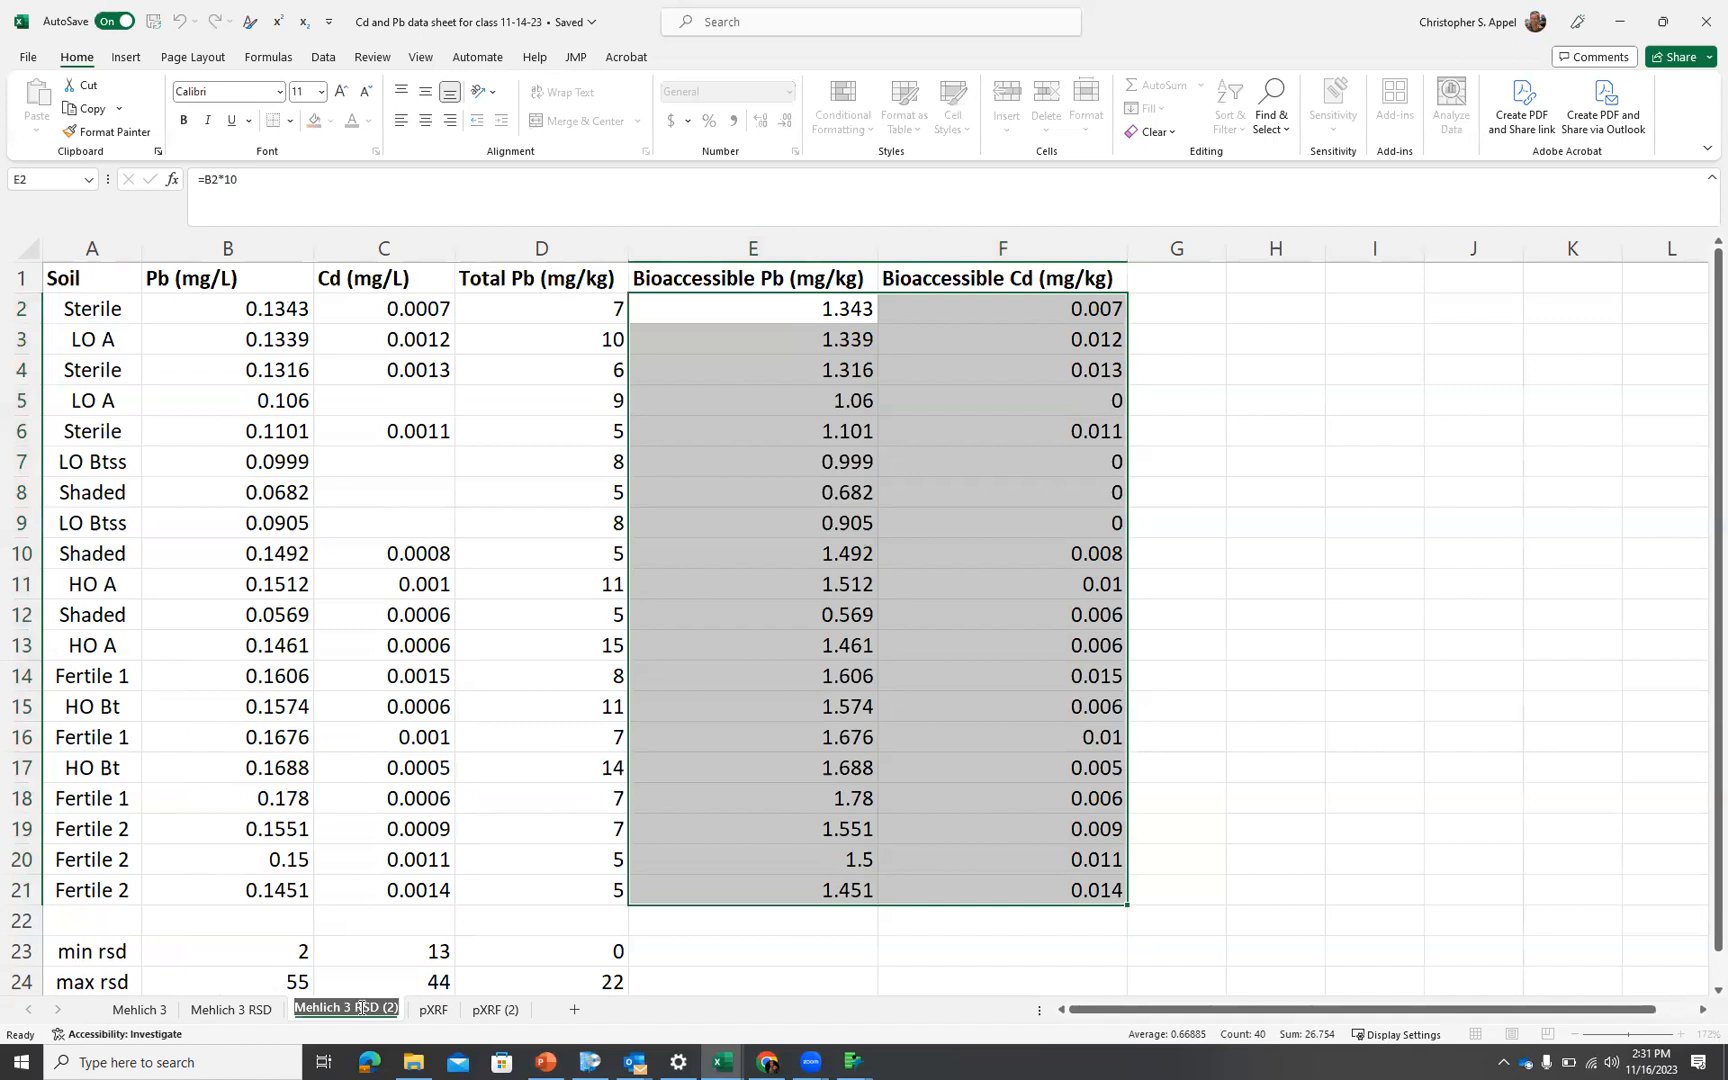
type("aummary")
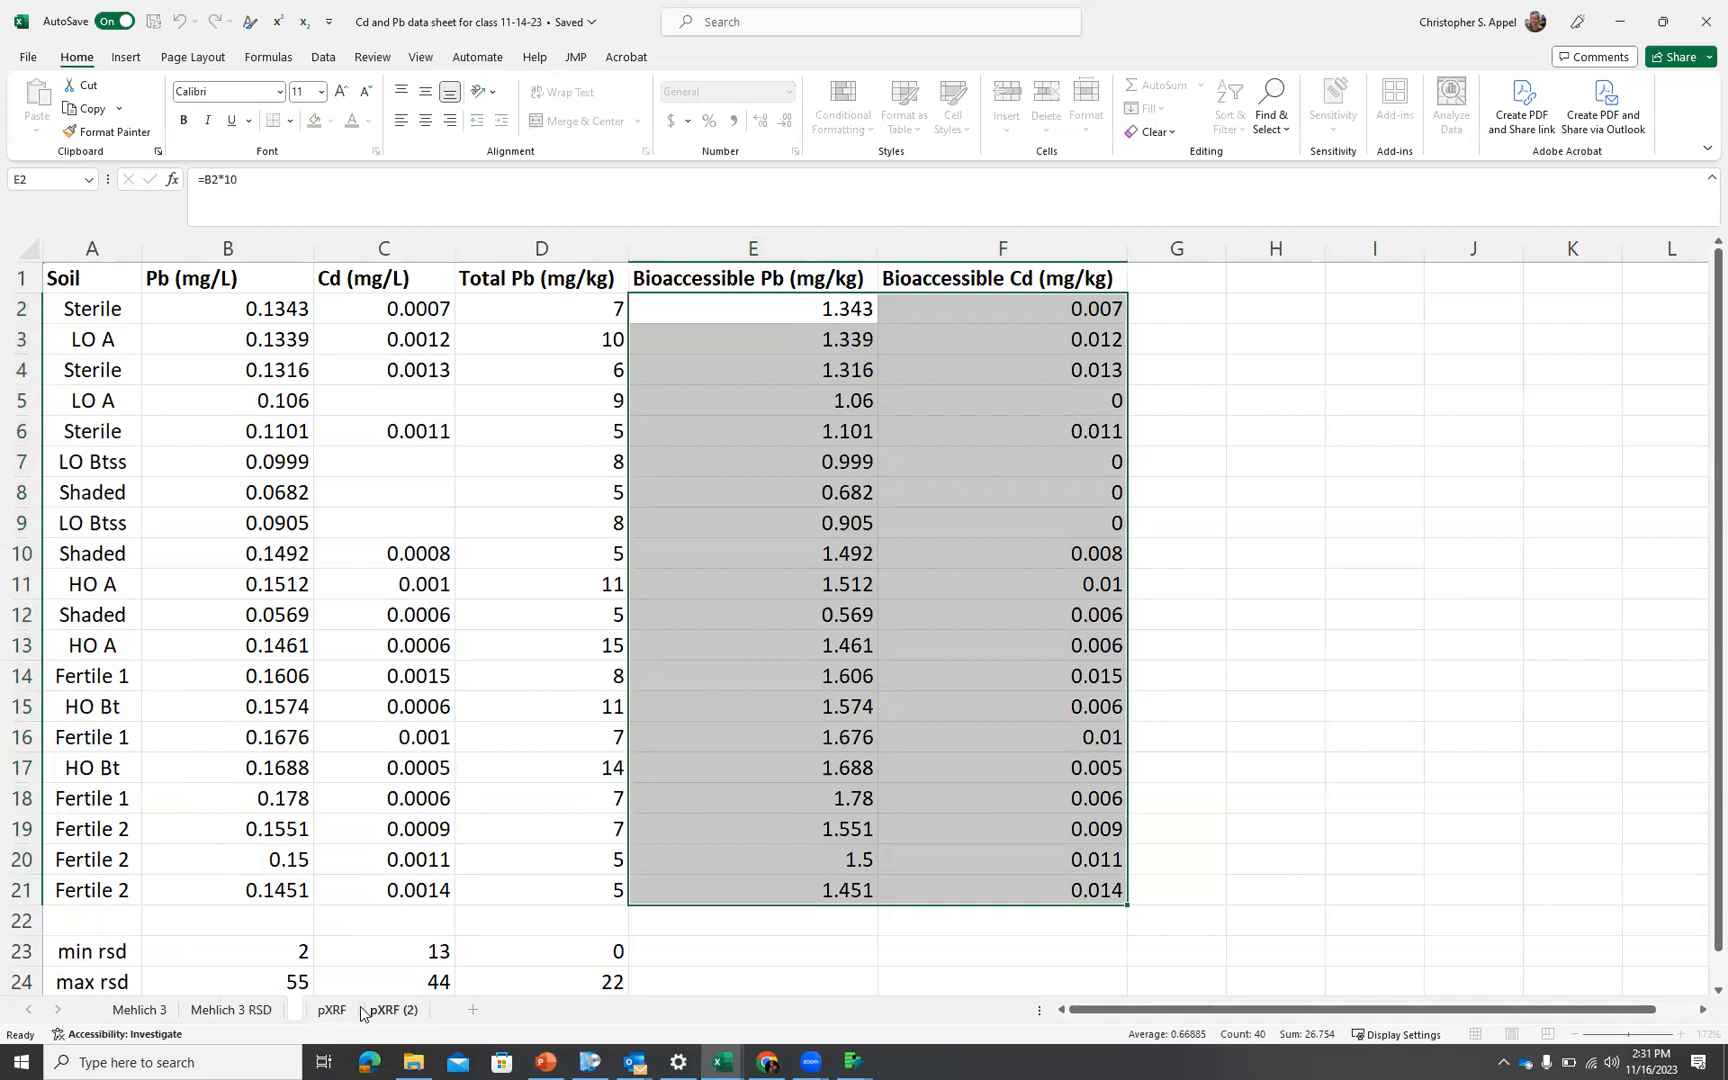
type(" data")
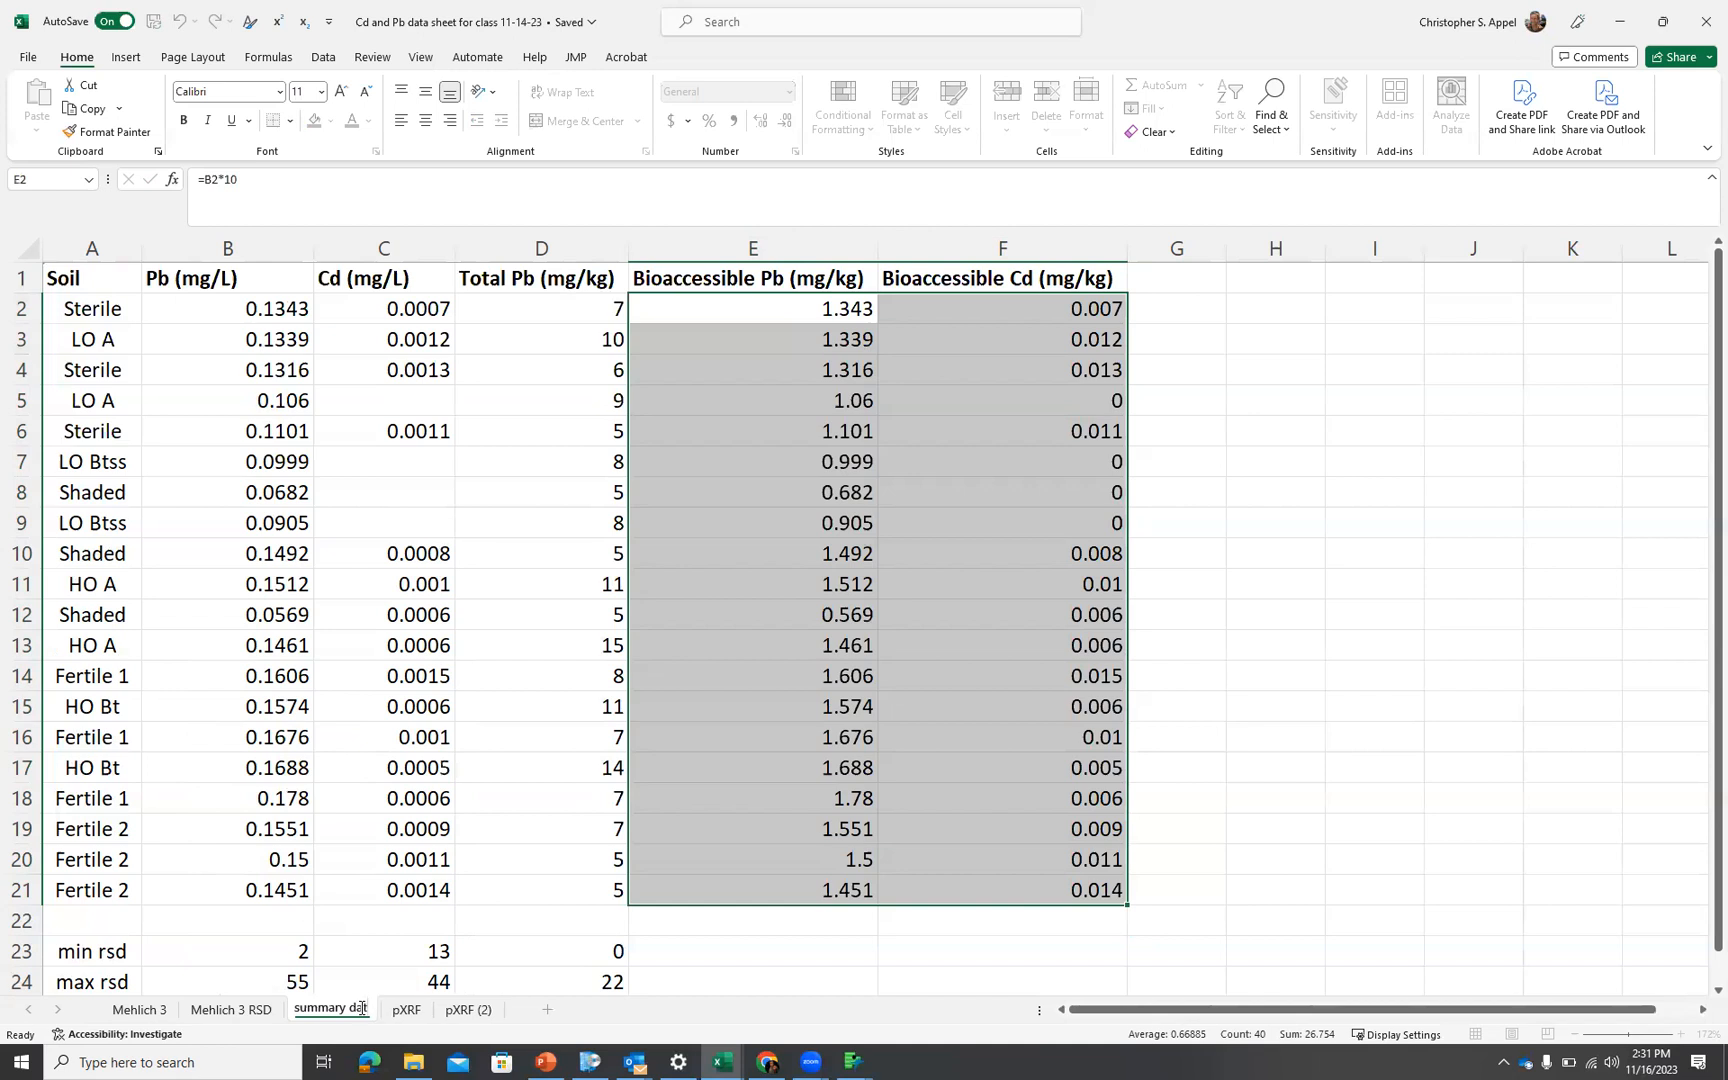
key("Return")
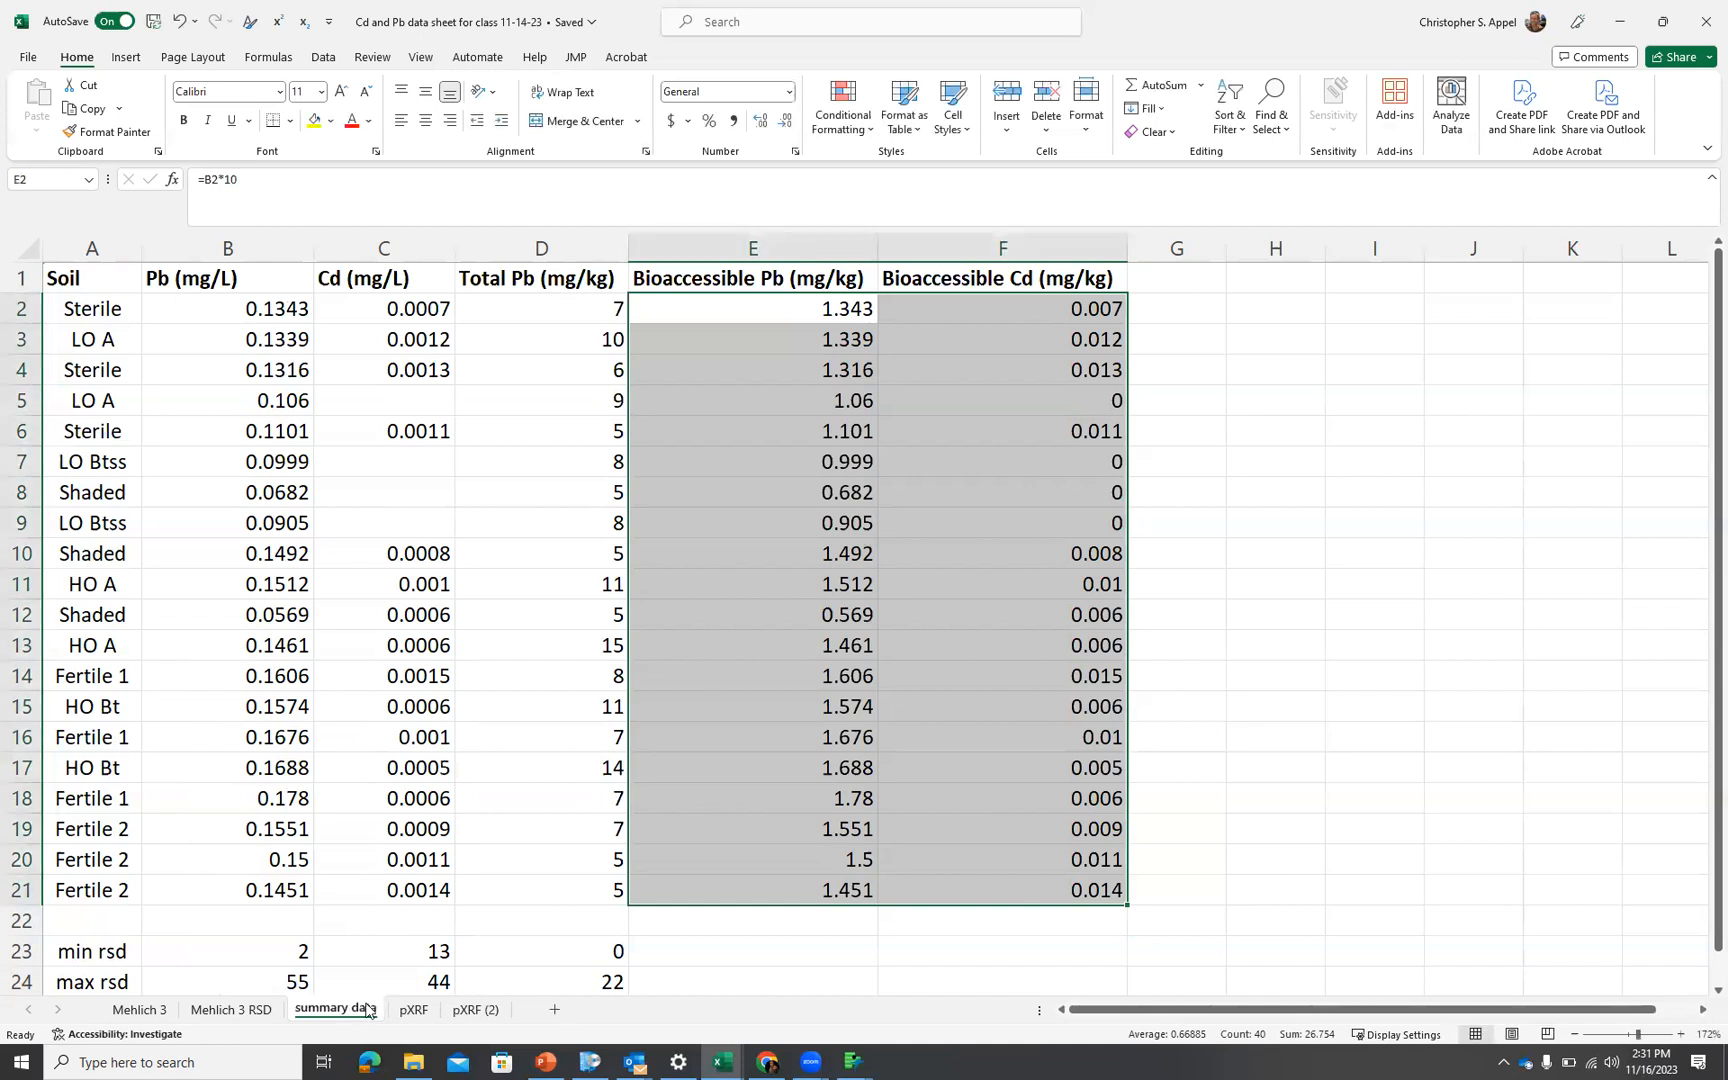
Paste the bioaccessible Pb and Cd data from E1:F21 as values only starting at G1, and widen columns G and H to show their headers
scroll(906, 791, "down", 4)
scroll(410, 690, "up", 3)
scroll(532, 710, "up", 1)
left_click_drag(755, 300, 960, 306)
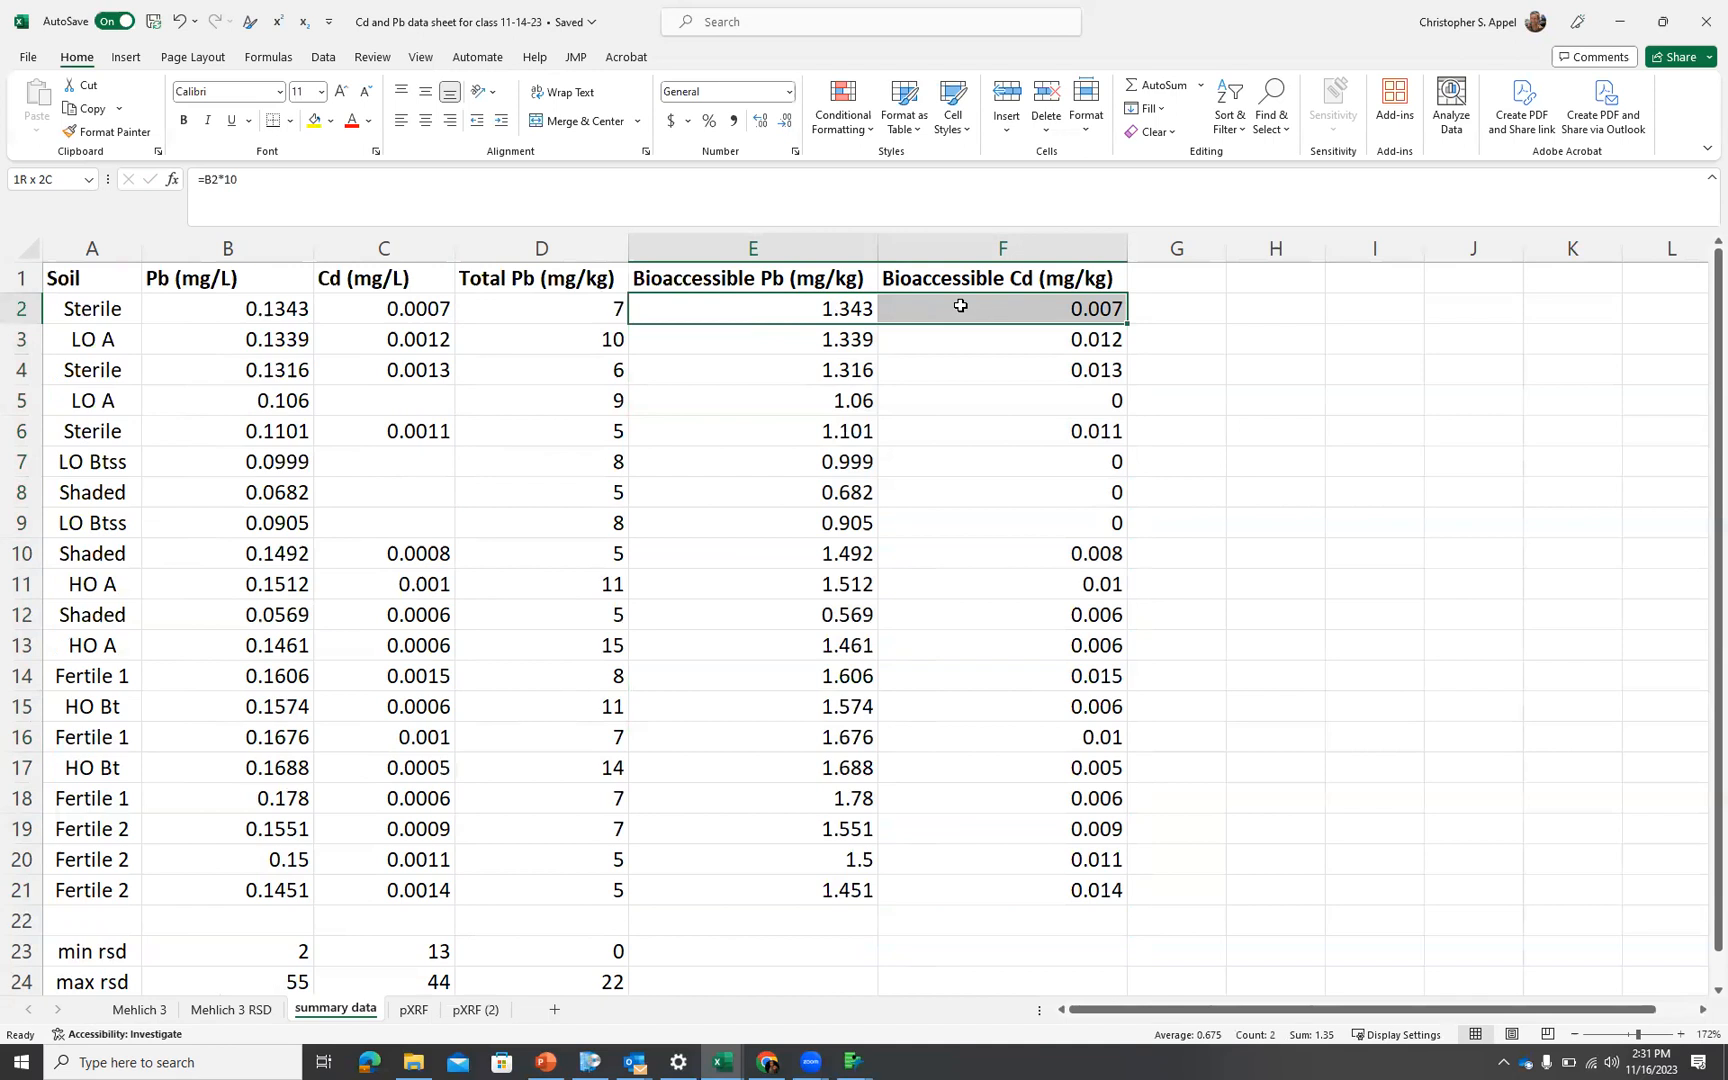
left_click_drag(795, 278, 987, 885)
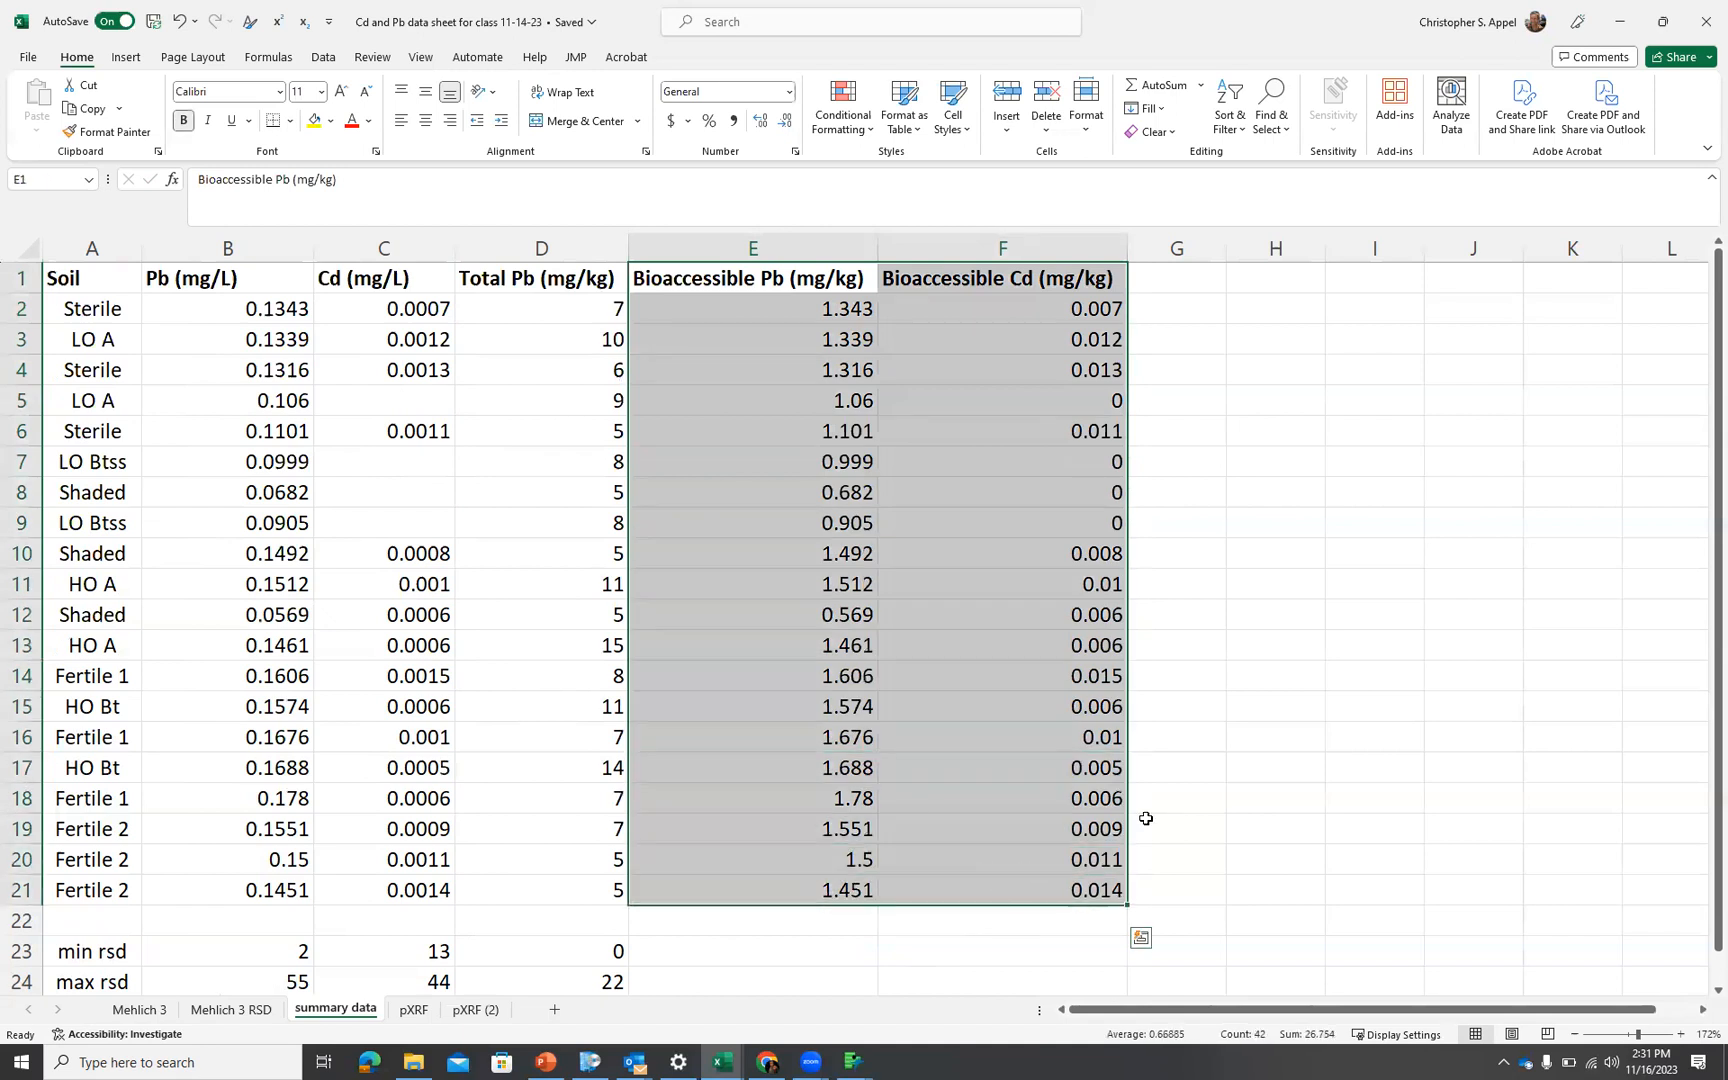
key("ctrl+c")
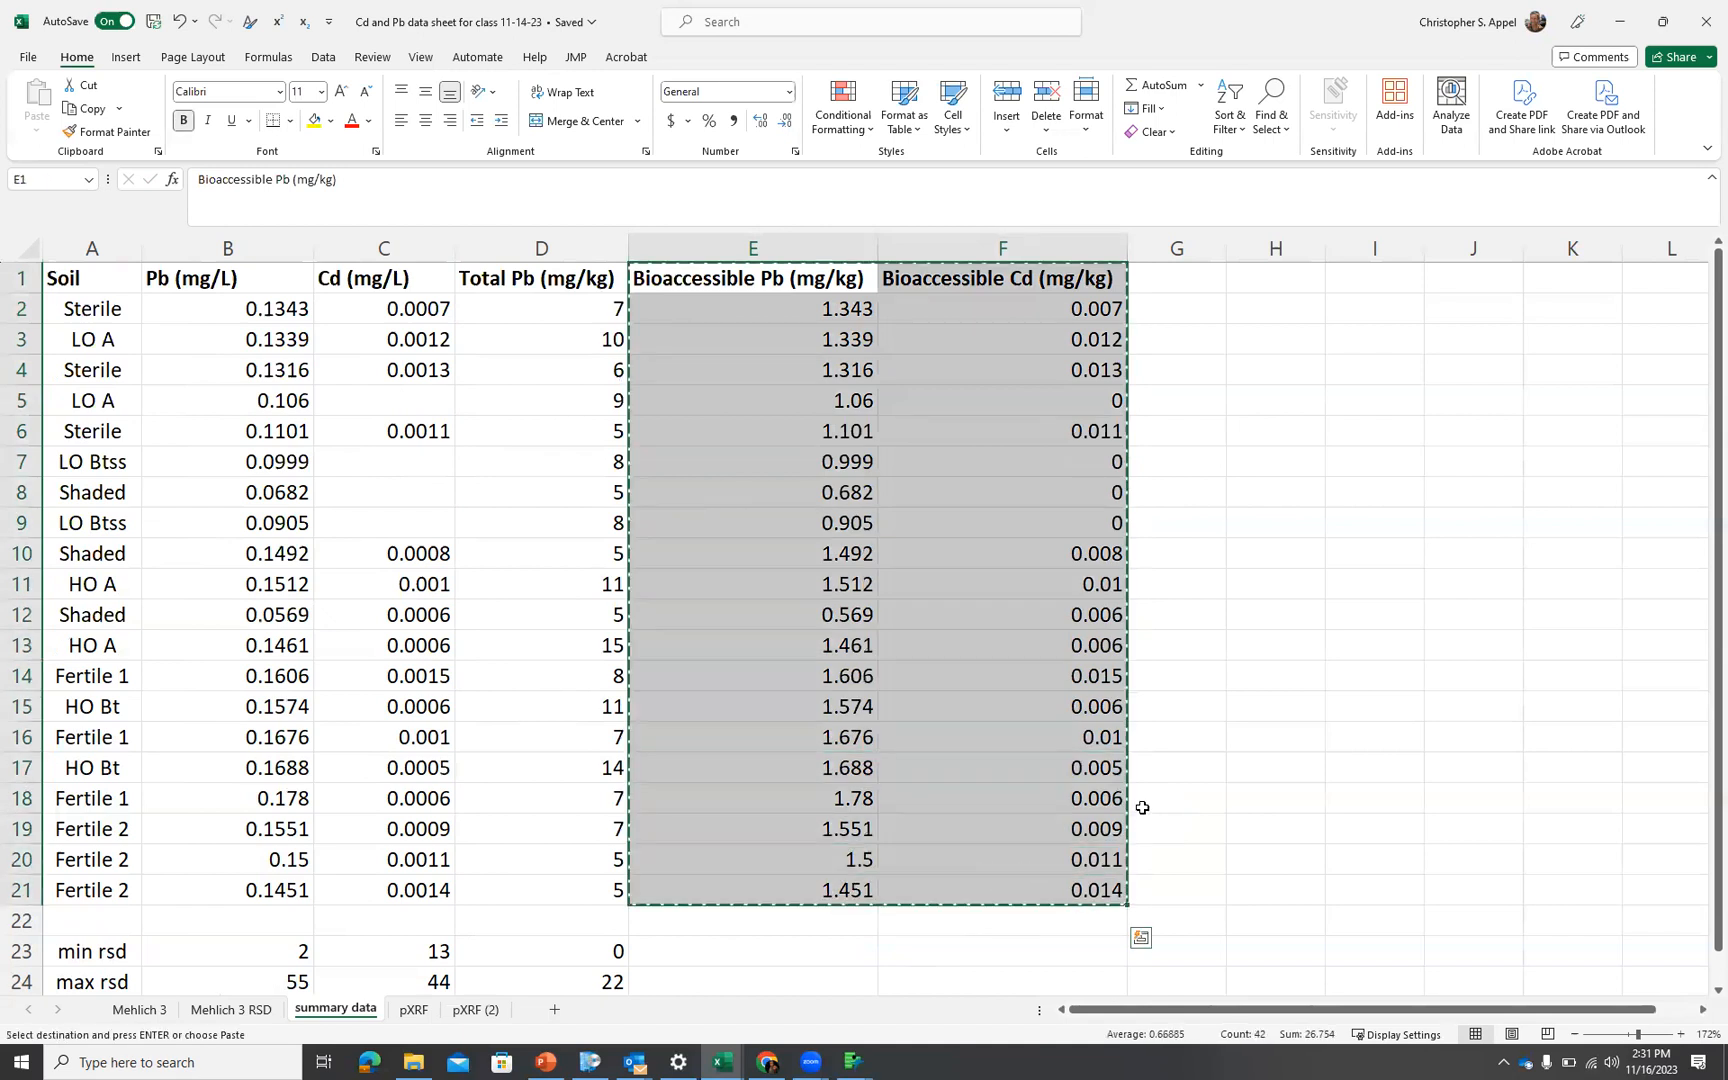
left_click(1200, 286)
right_click(1203, 290)
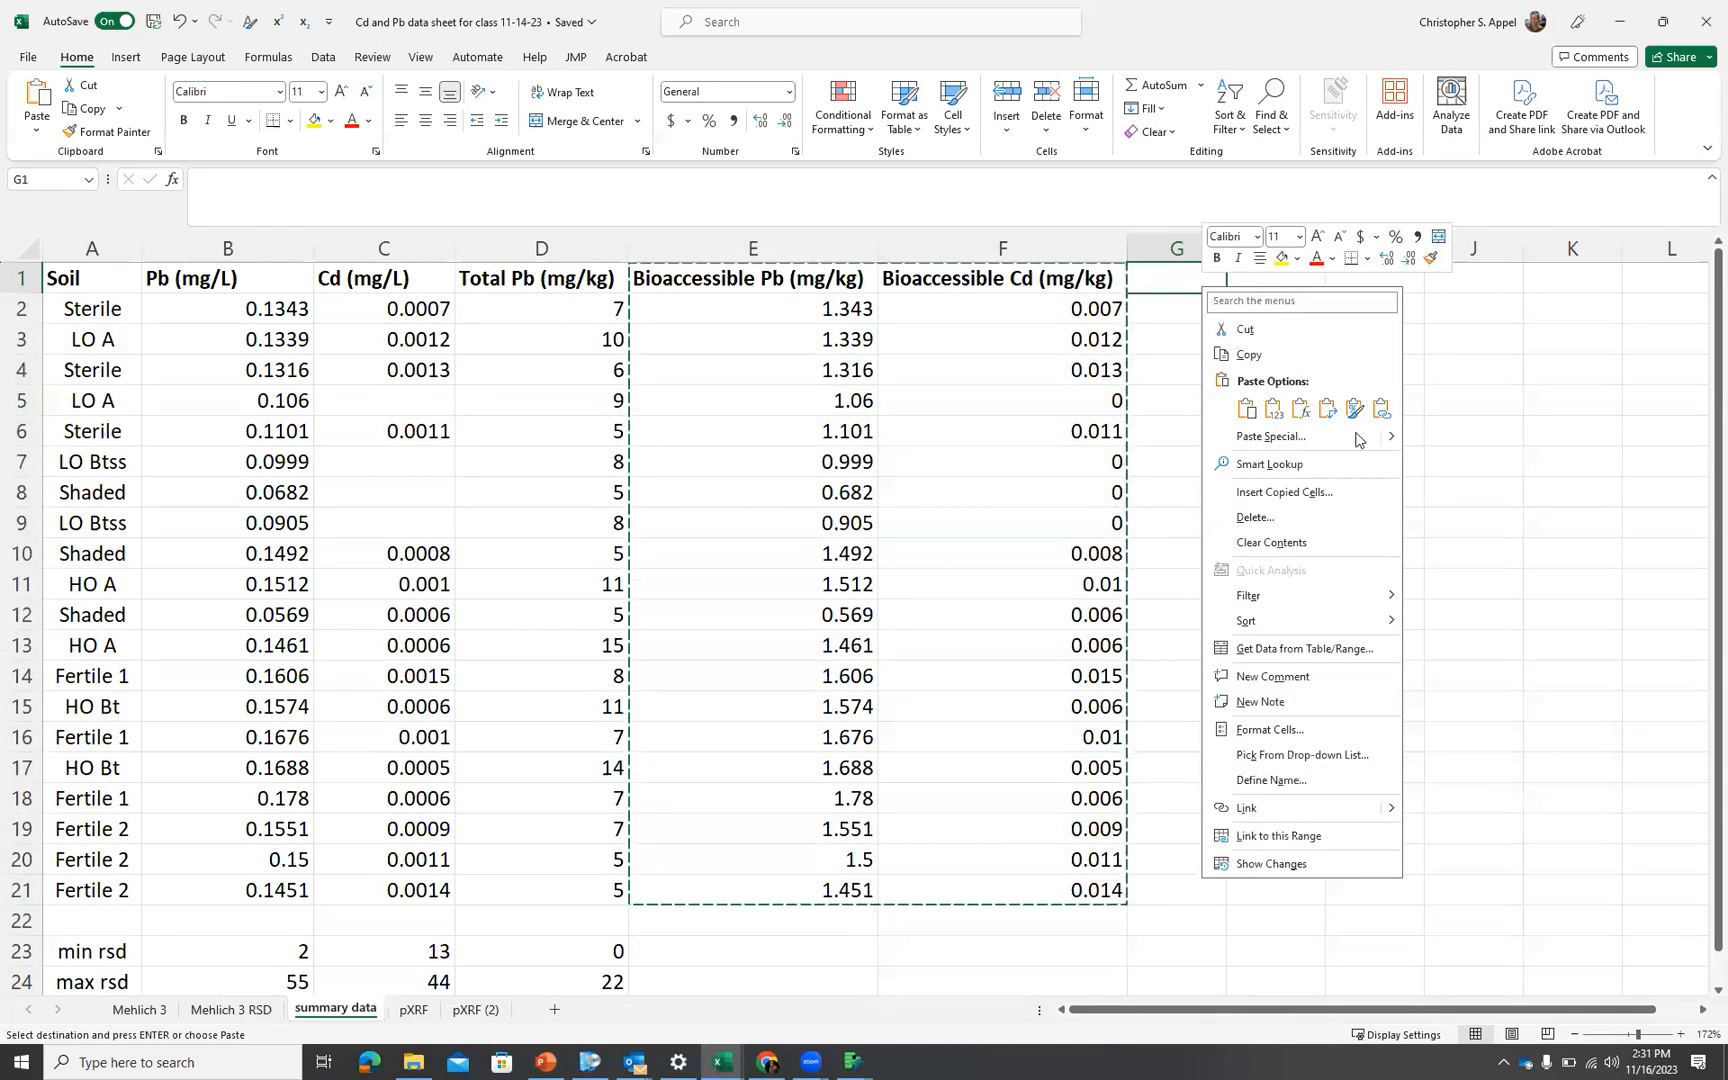
left_click(1274, 410)
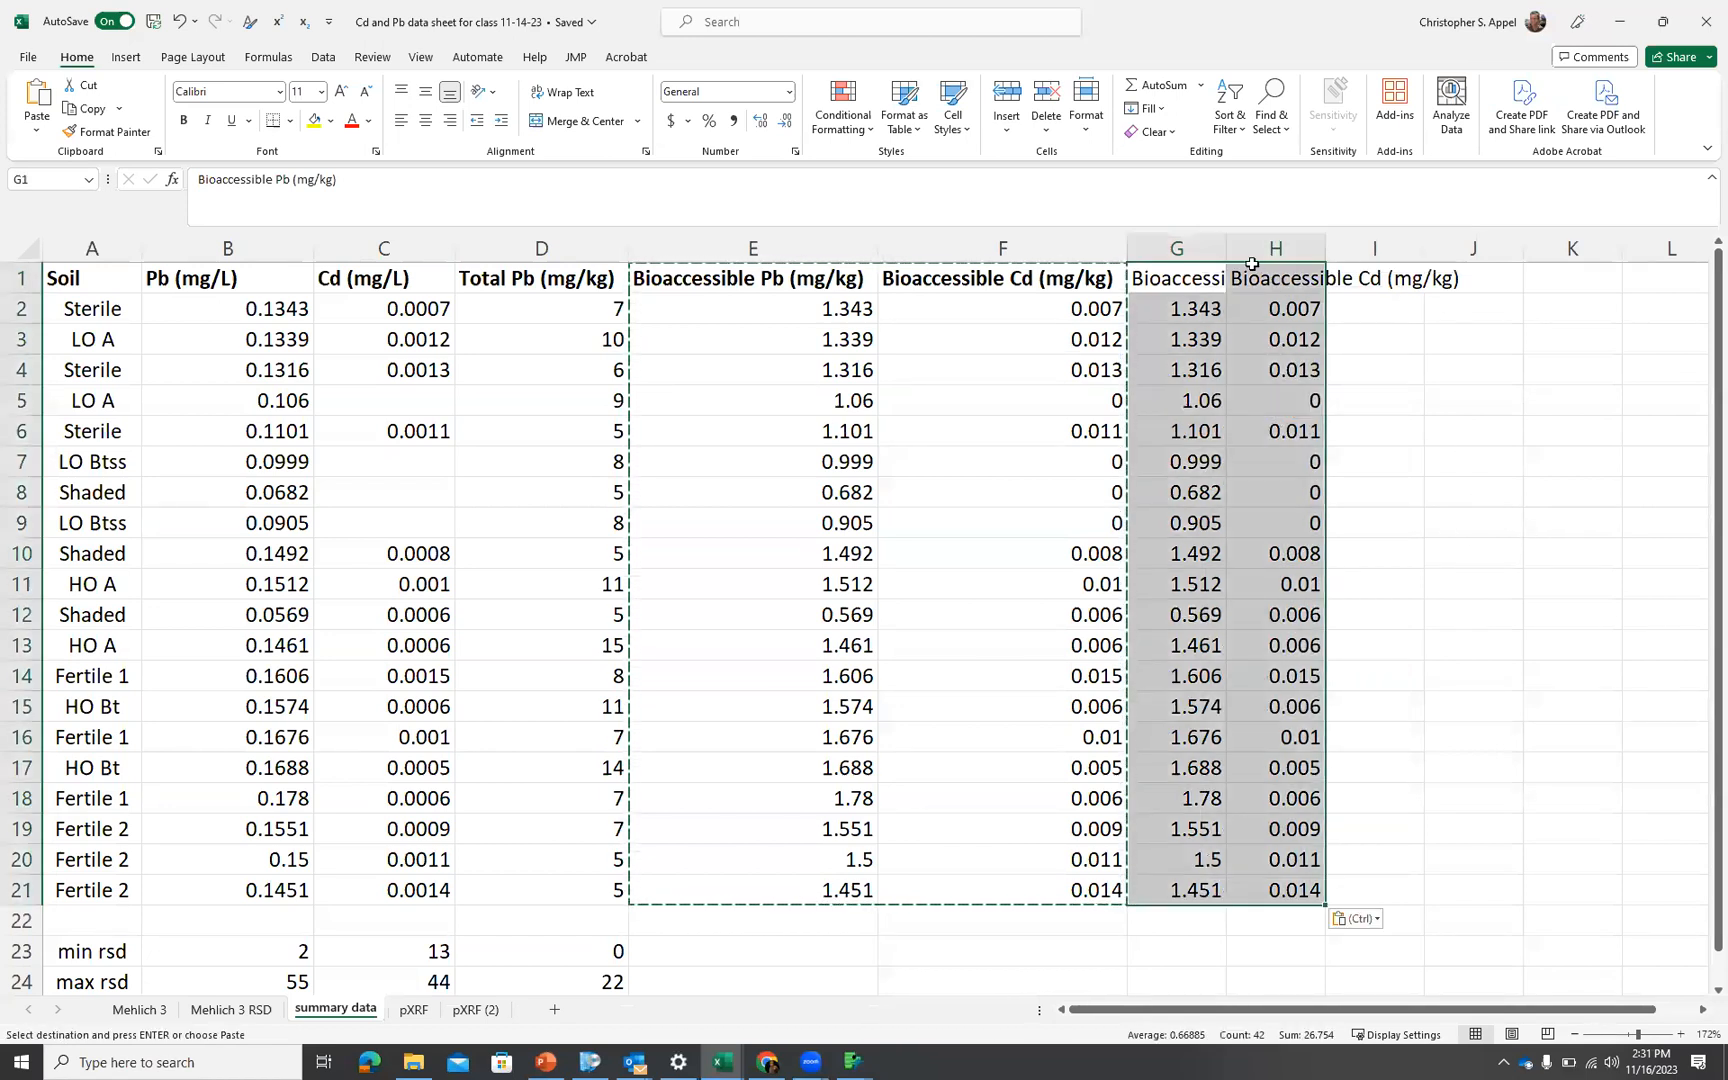
left_click_drag(1228, 242, 1561, 254)
left_click_drag(1318, 250, 1379, 251)
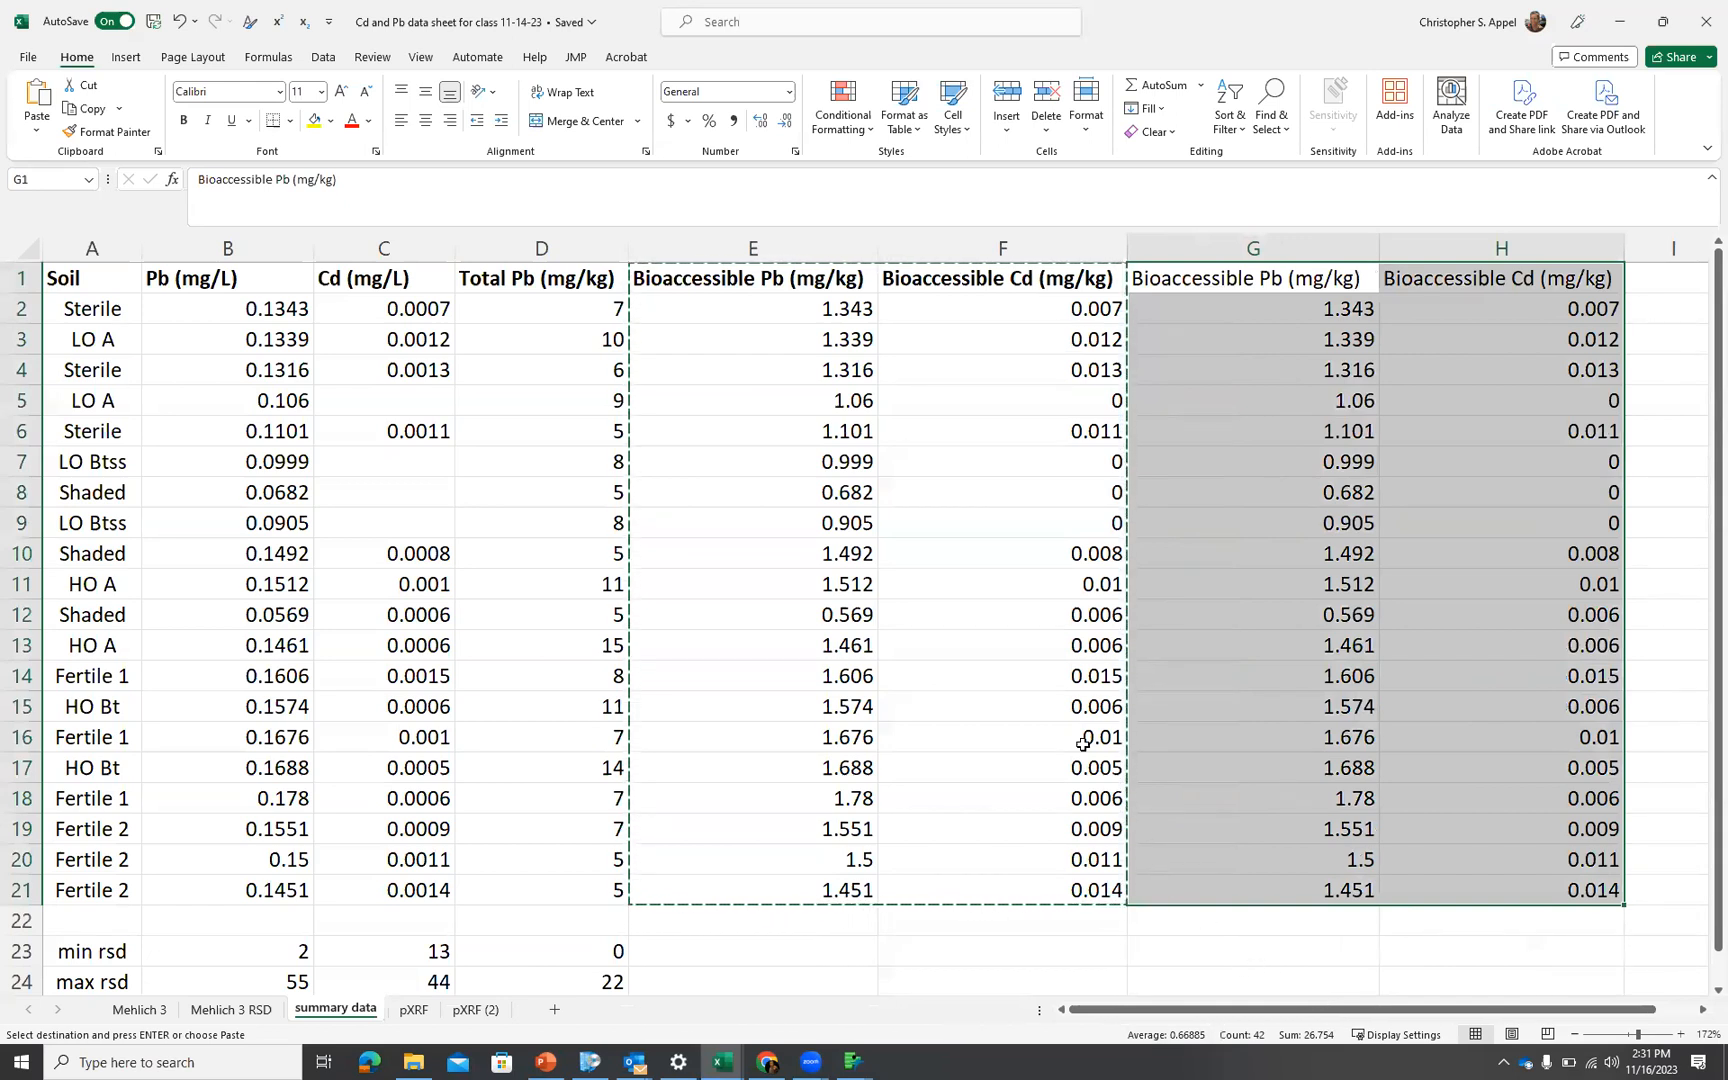
Delete the original formula-based bioaccessible Pb and Cd columns, E and F
left_click(707, 232)
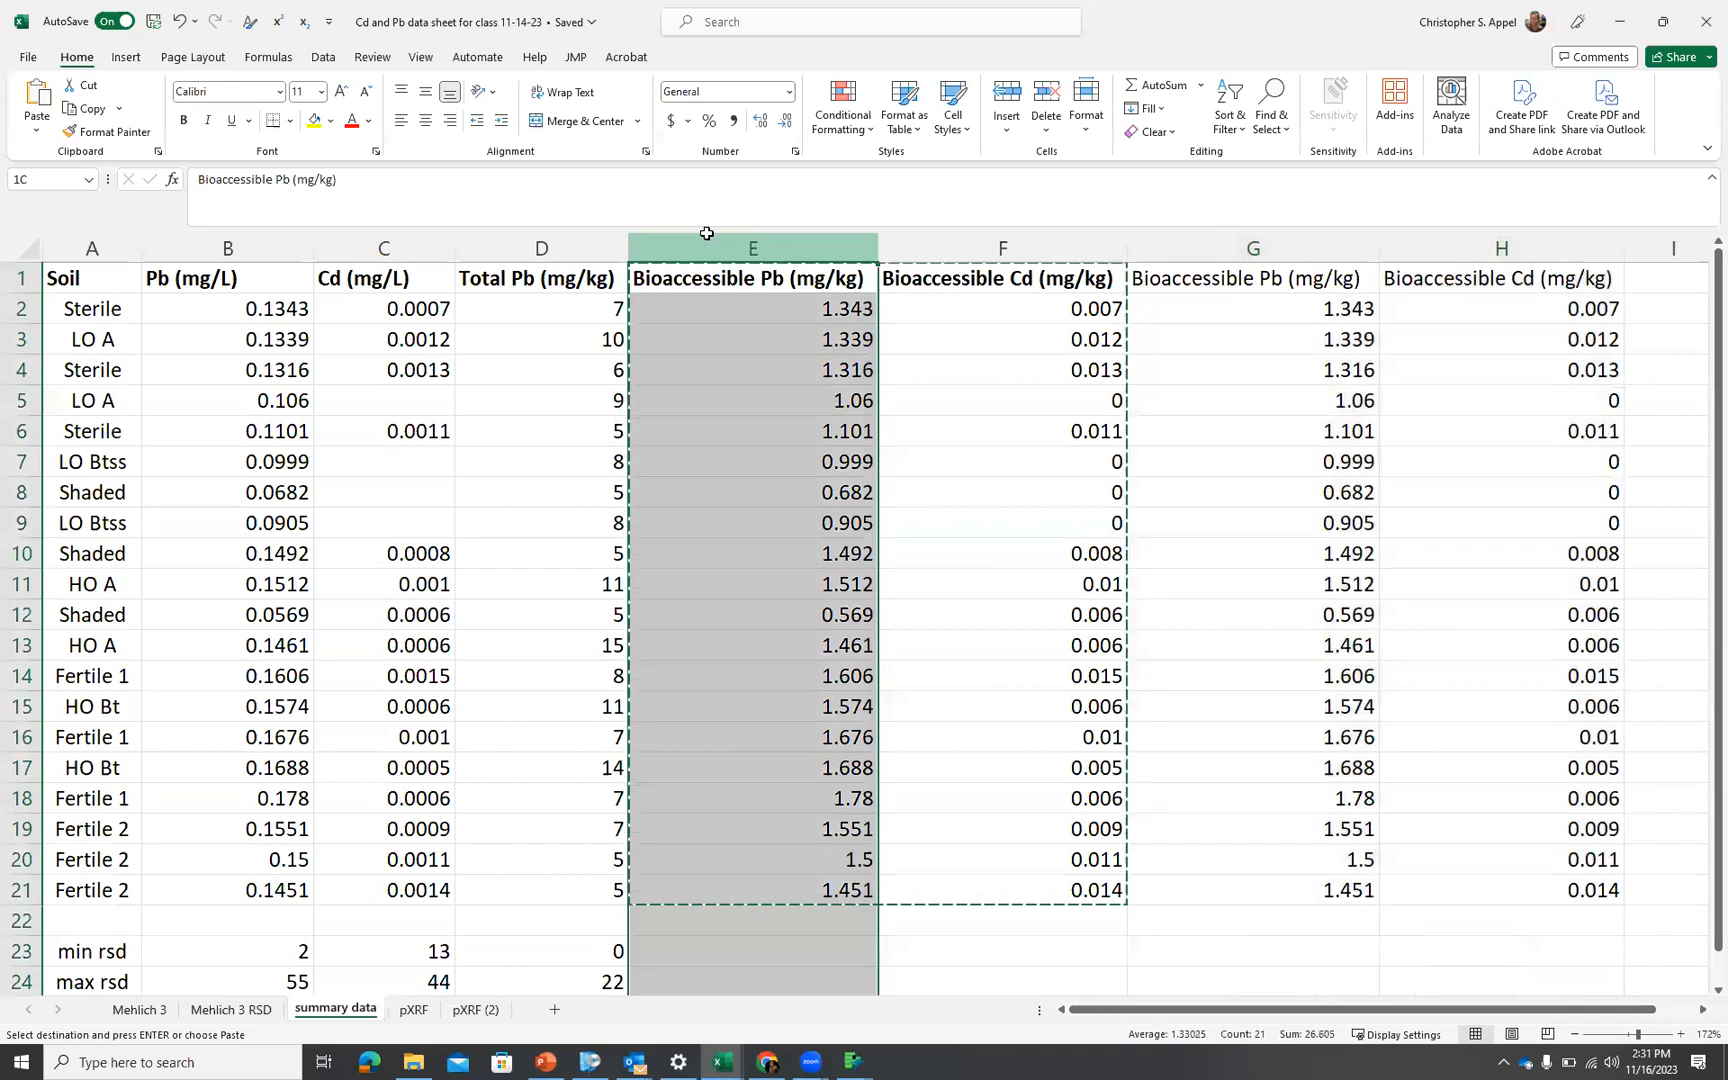
left_click_drag(894, 235, 997, 241)
right_click(997, 241)
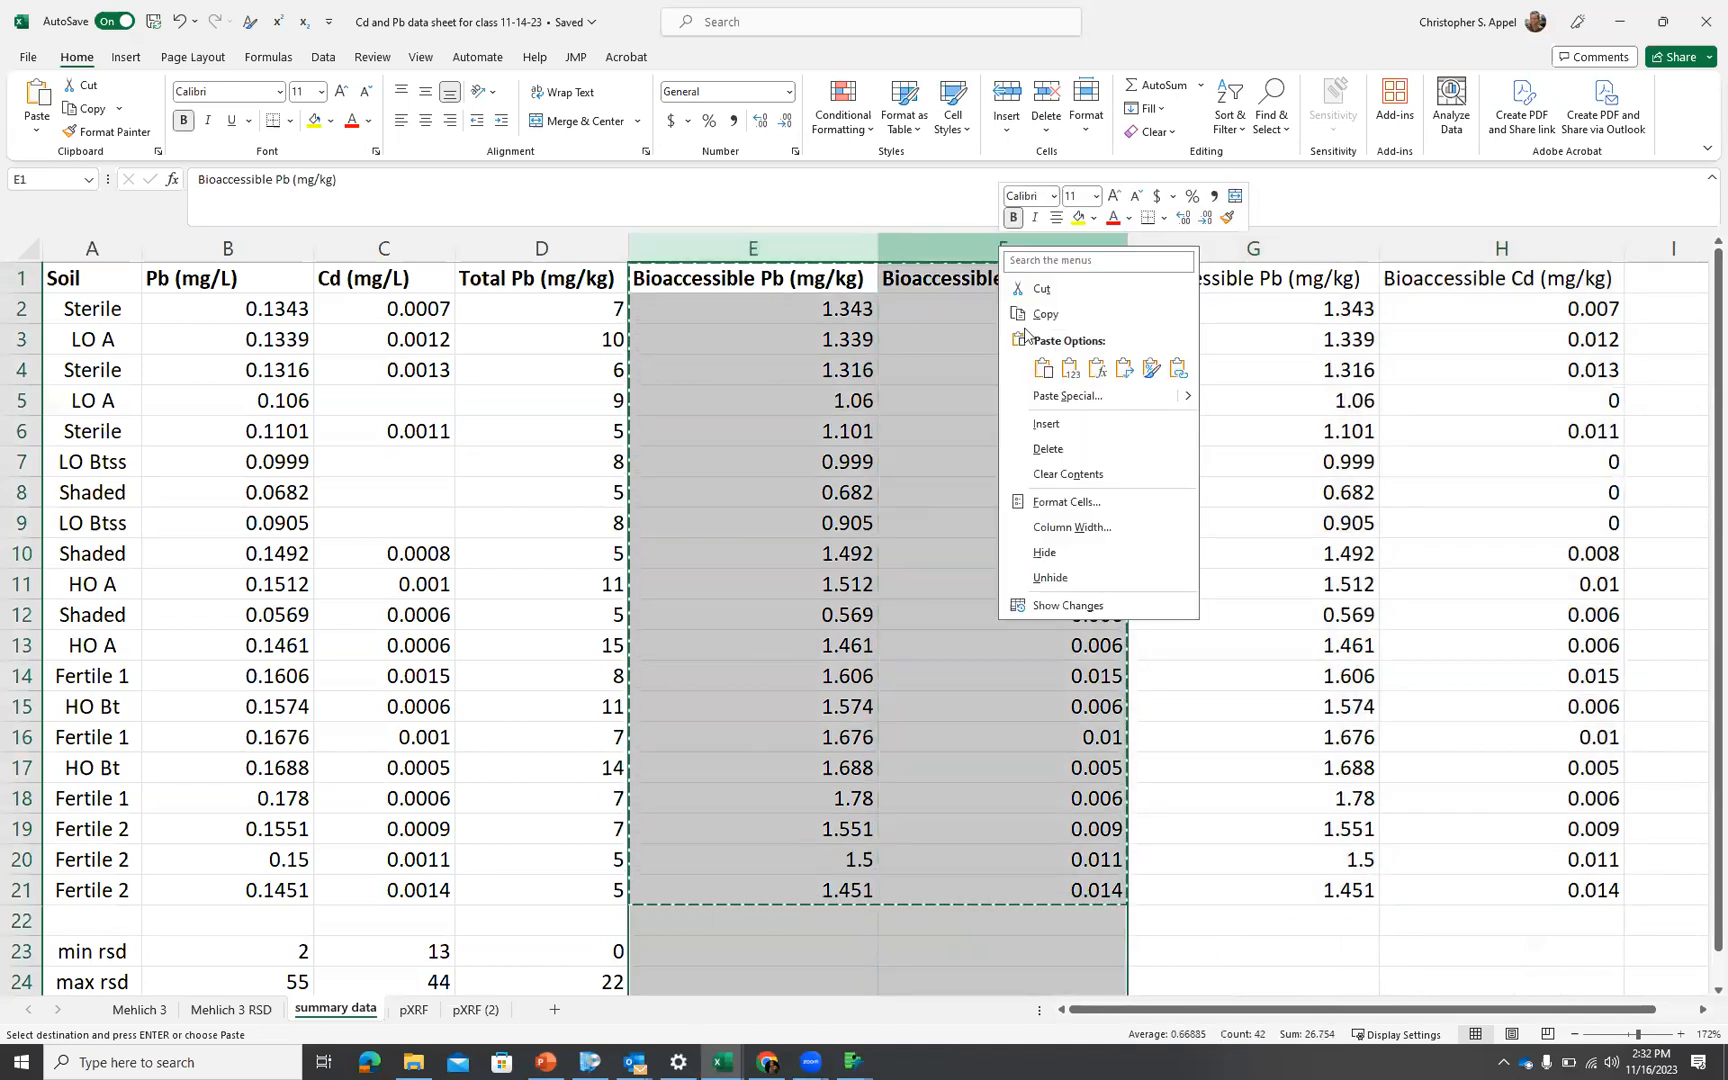
left_click(1048, 449)
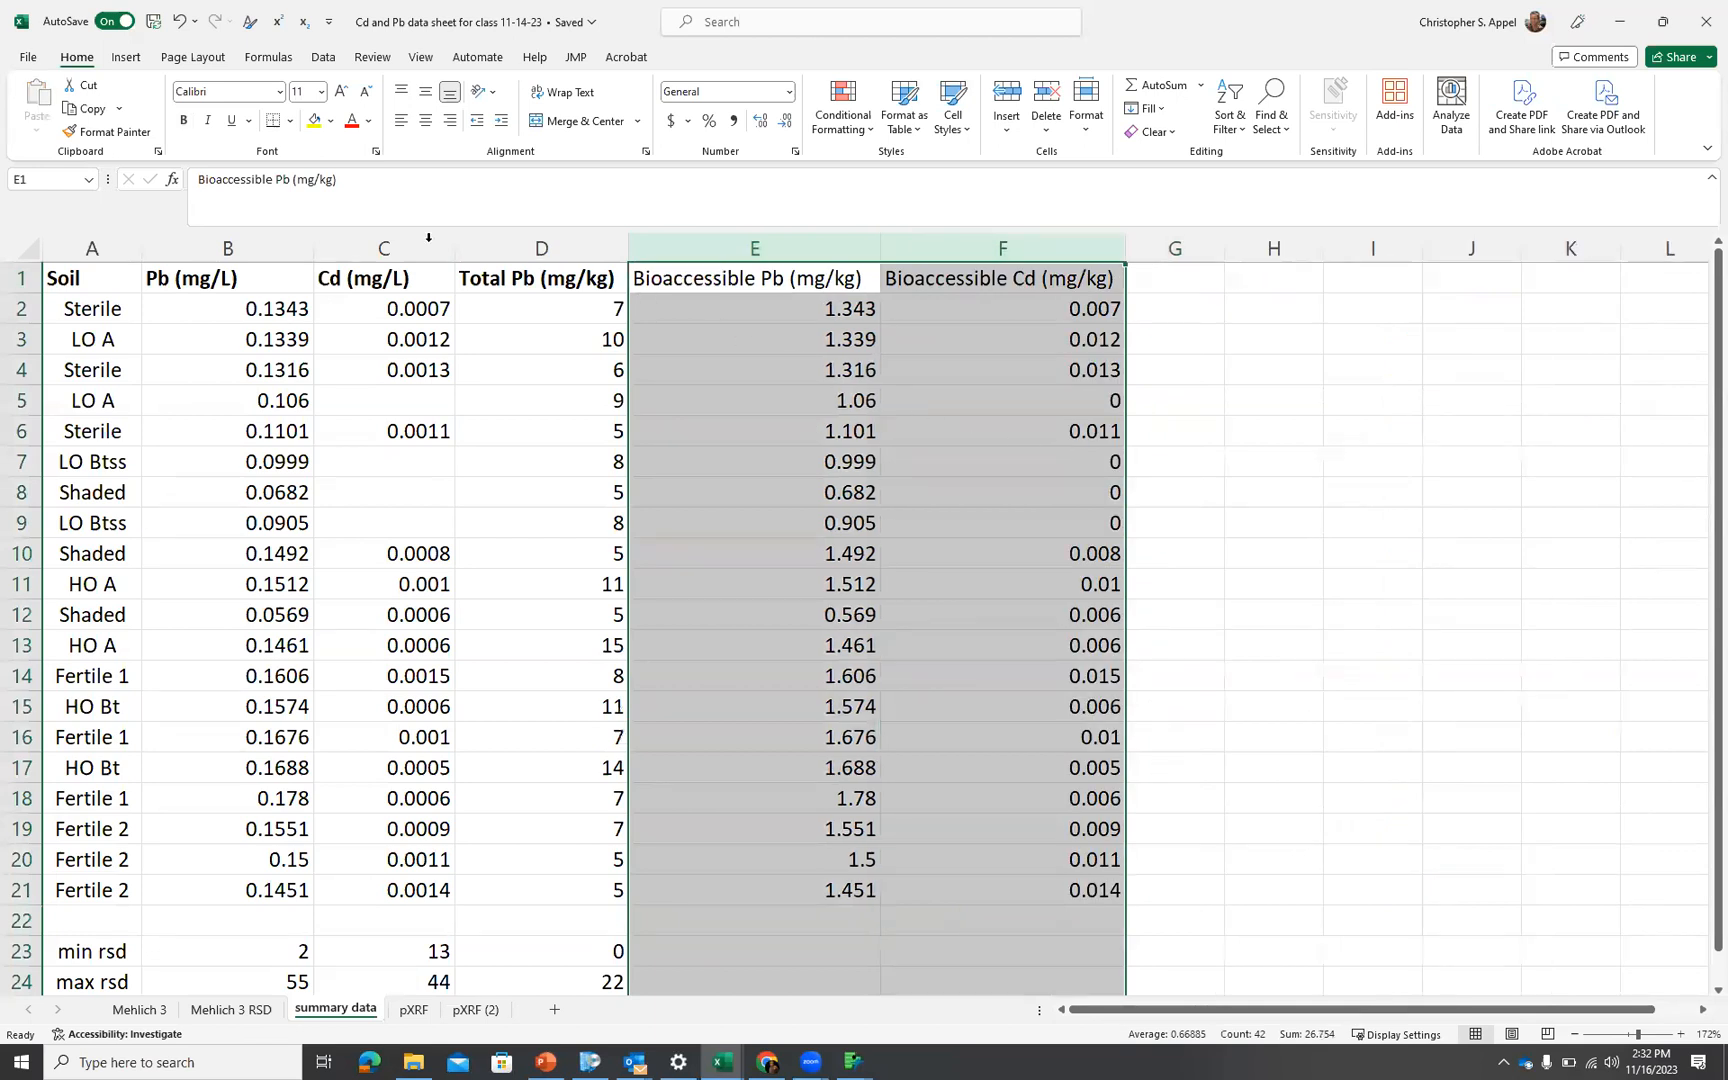
Delete the Pb (mg/L) and Cd (mg/L) columns, B and C, from the summary data sheet
left_click_drag(303, 248, 383, 248)
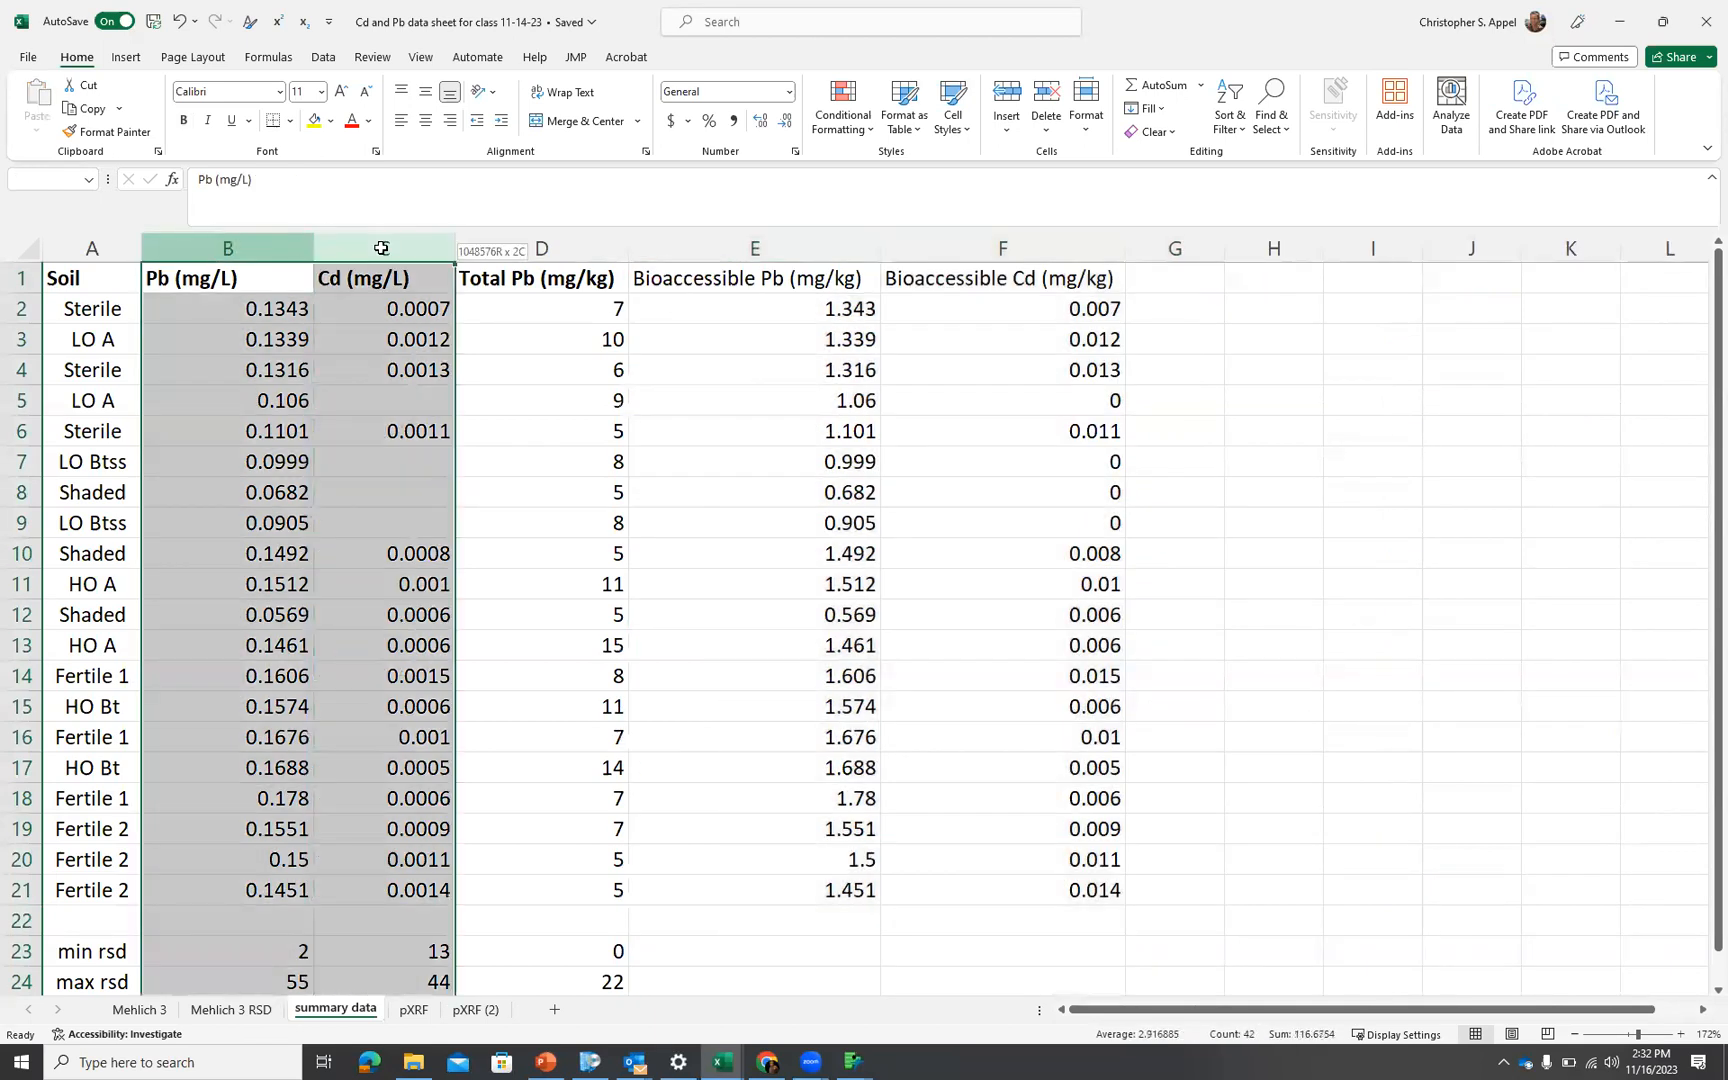
right_click(384, 248)
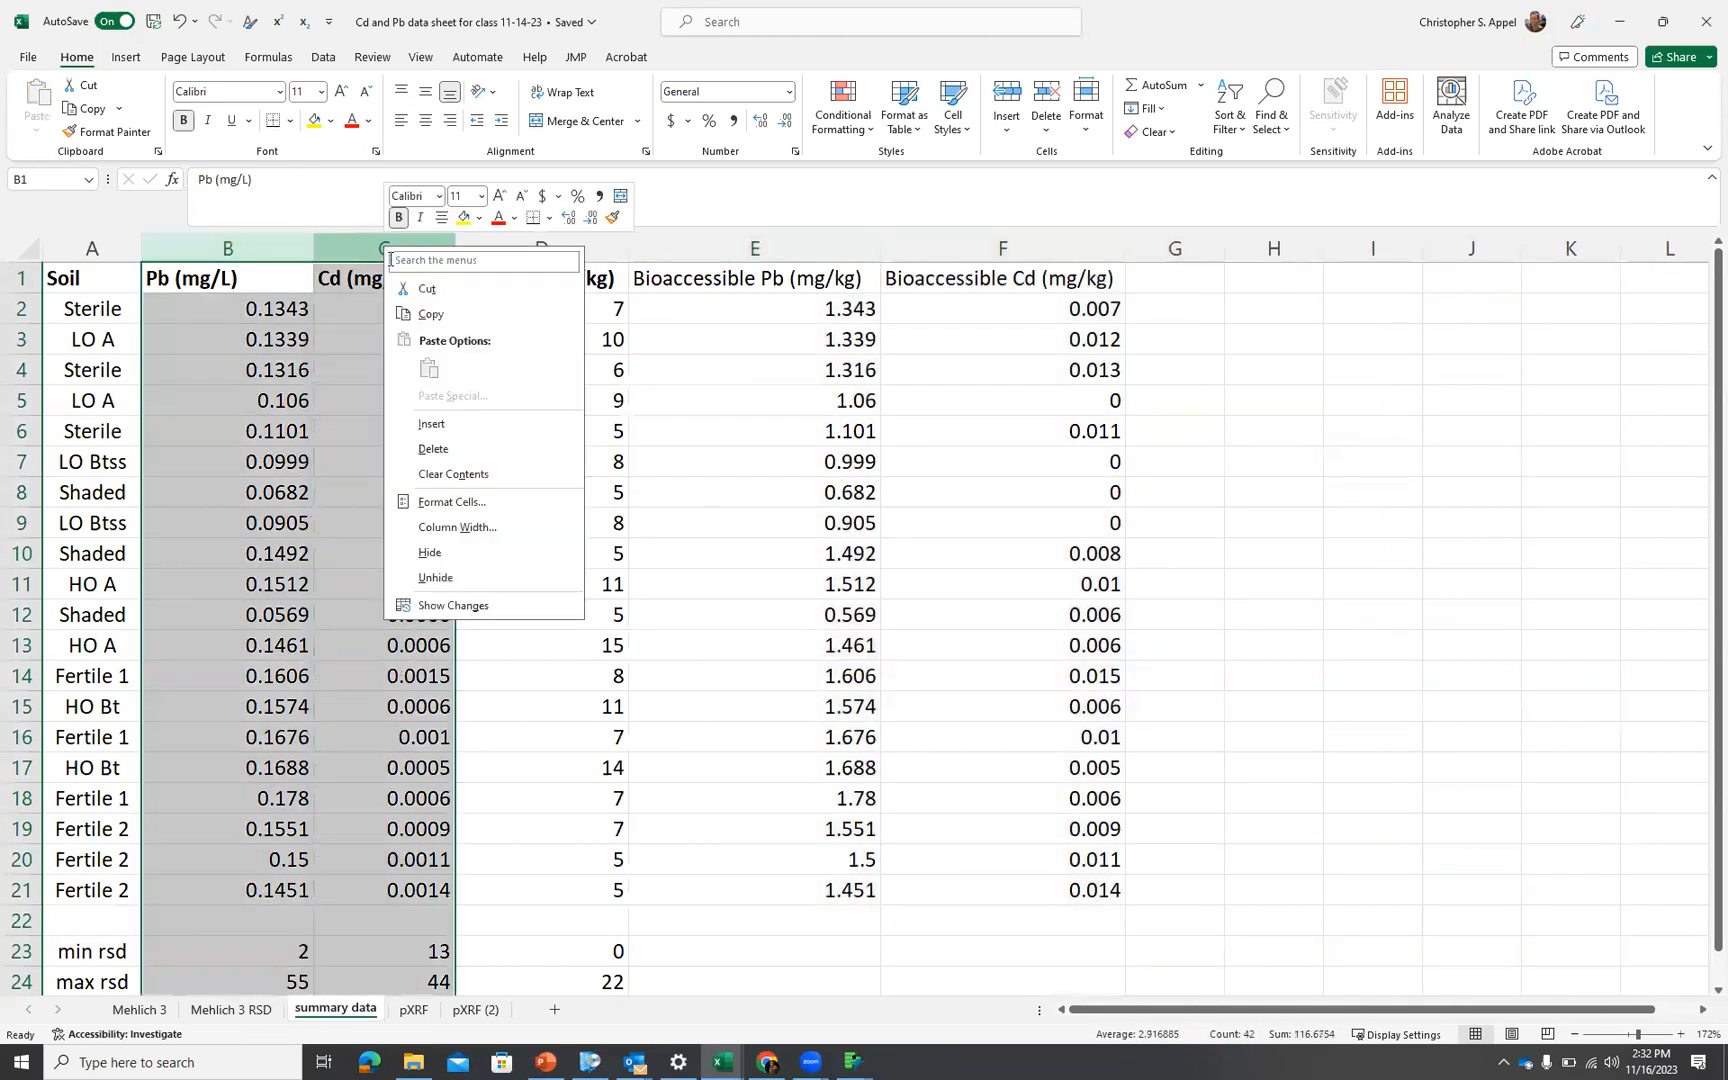
left_click(446, 448)
left_click(1040, 469)
Delete rows 22 to 24 containing the min rsd and max rsd entries below the soil data
scroll(1000, 510, "down", 4)
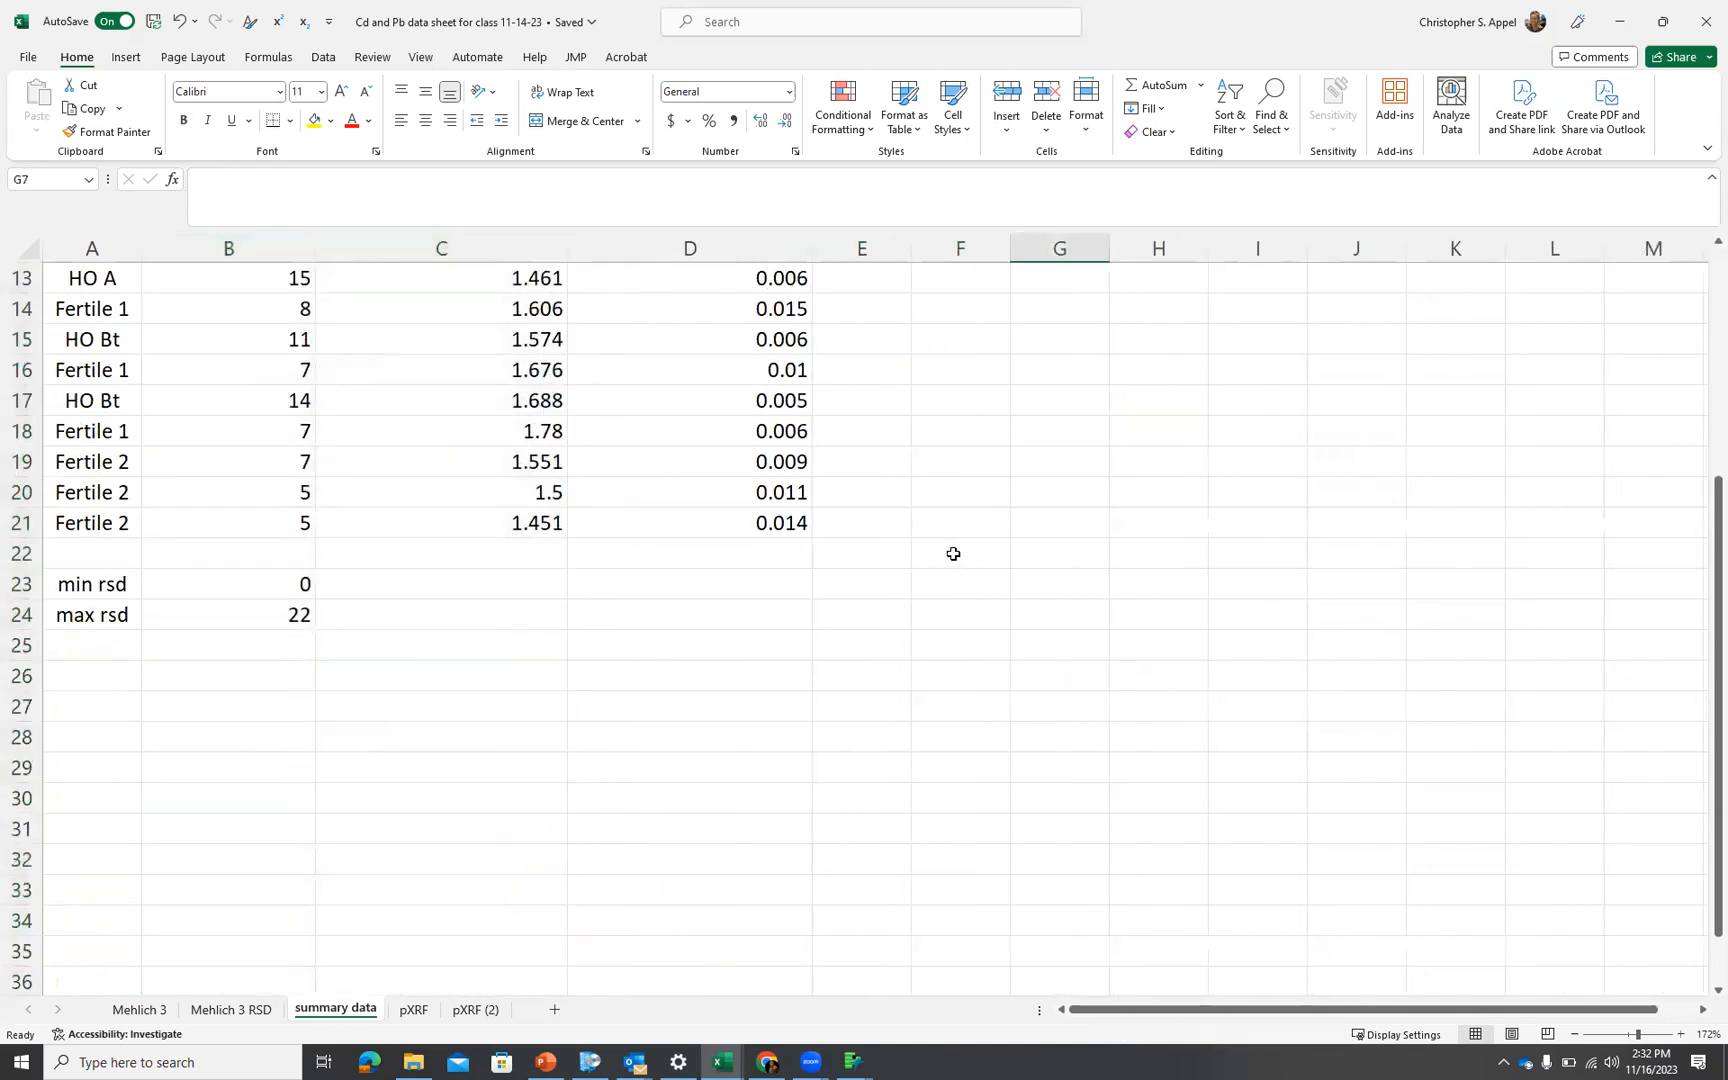
left_click_drag(20, 553, 18, 615)
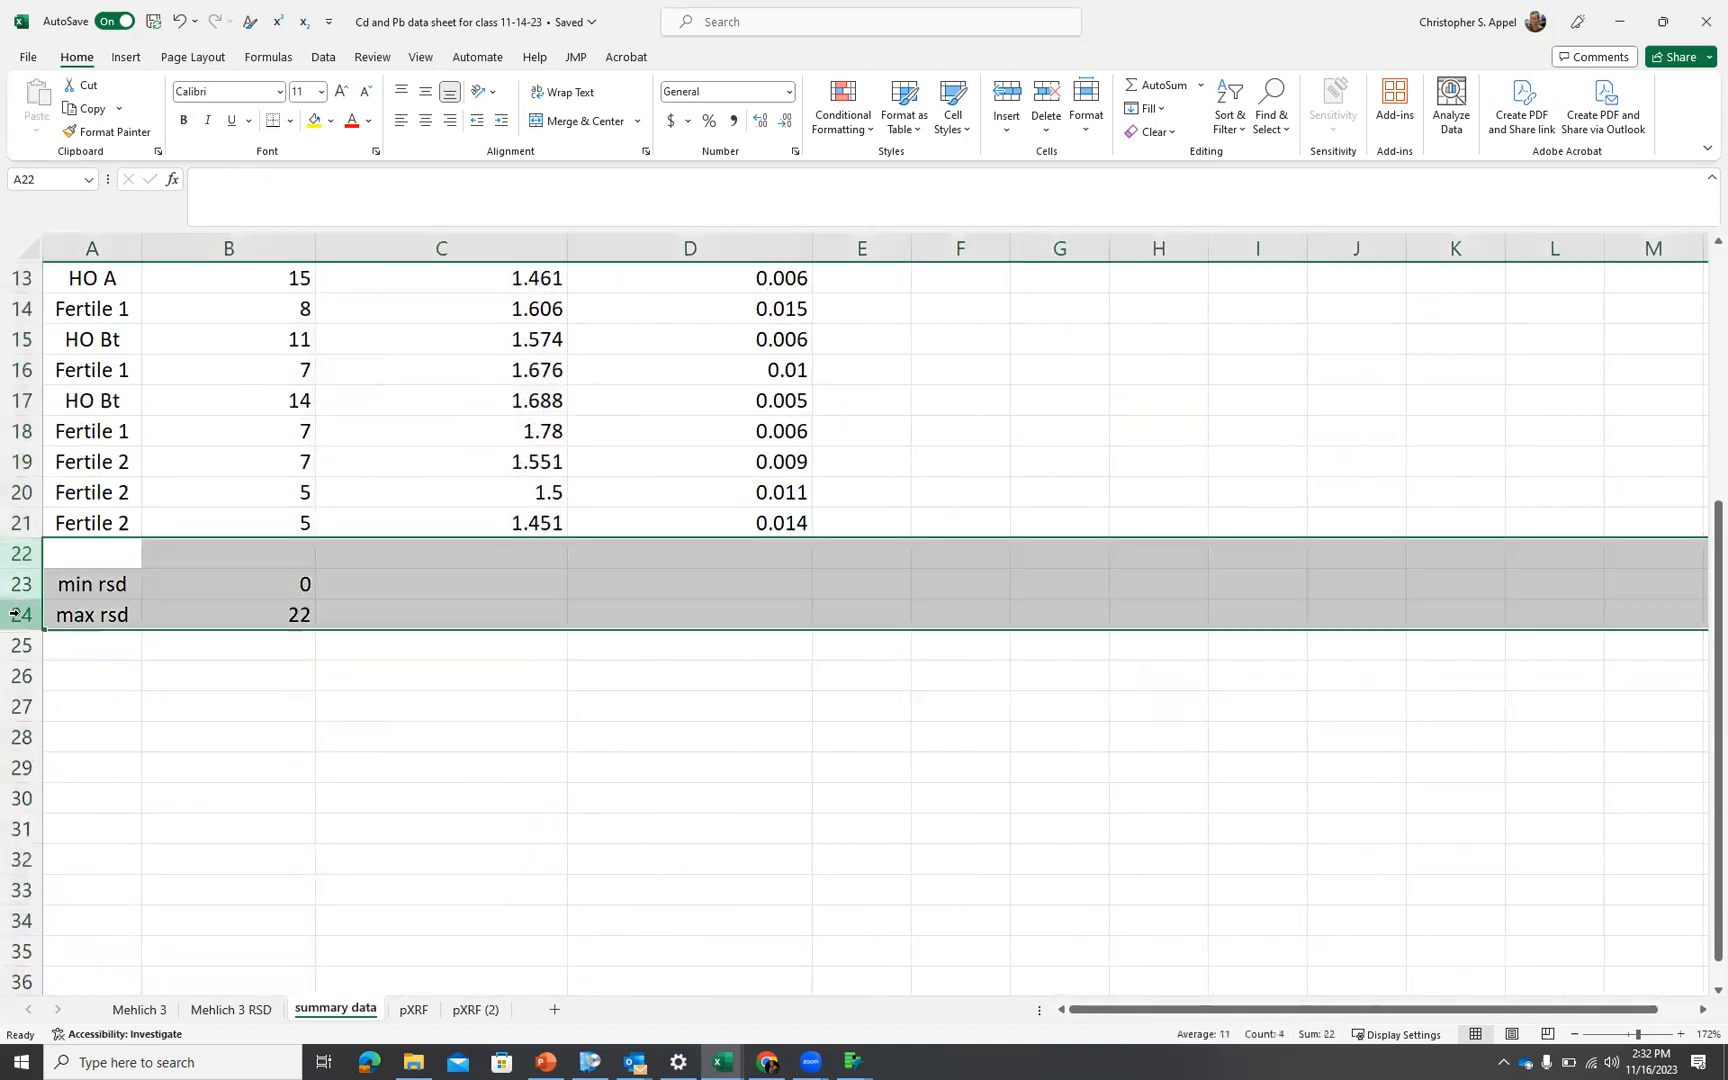
right_click(20, 615)
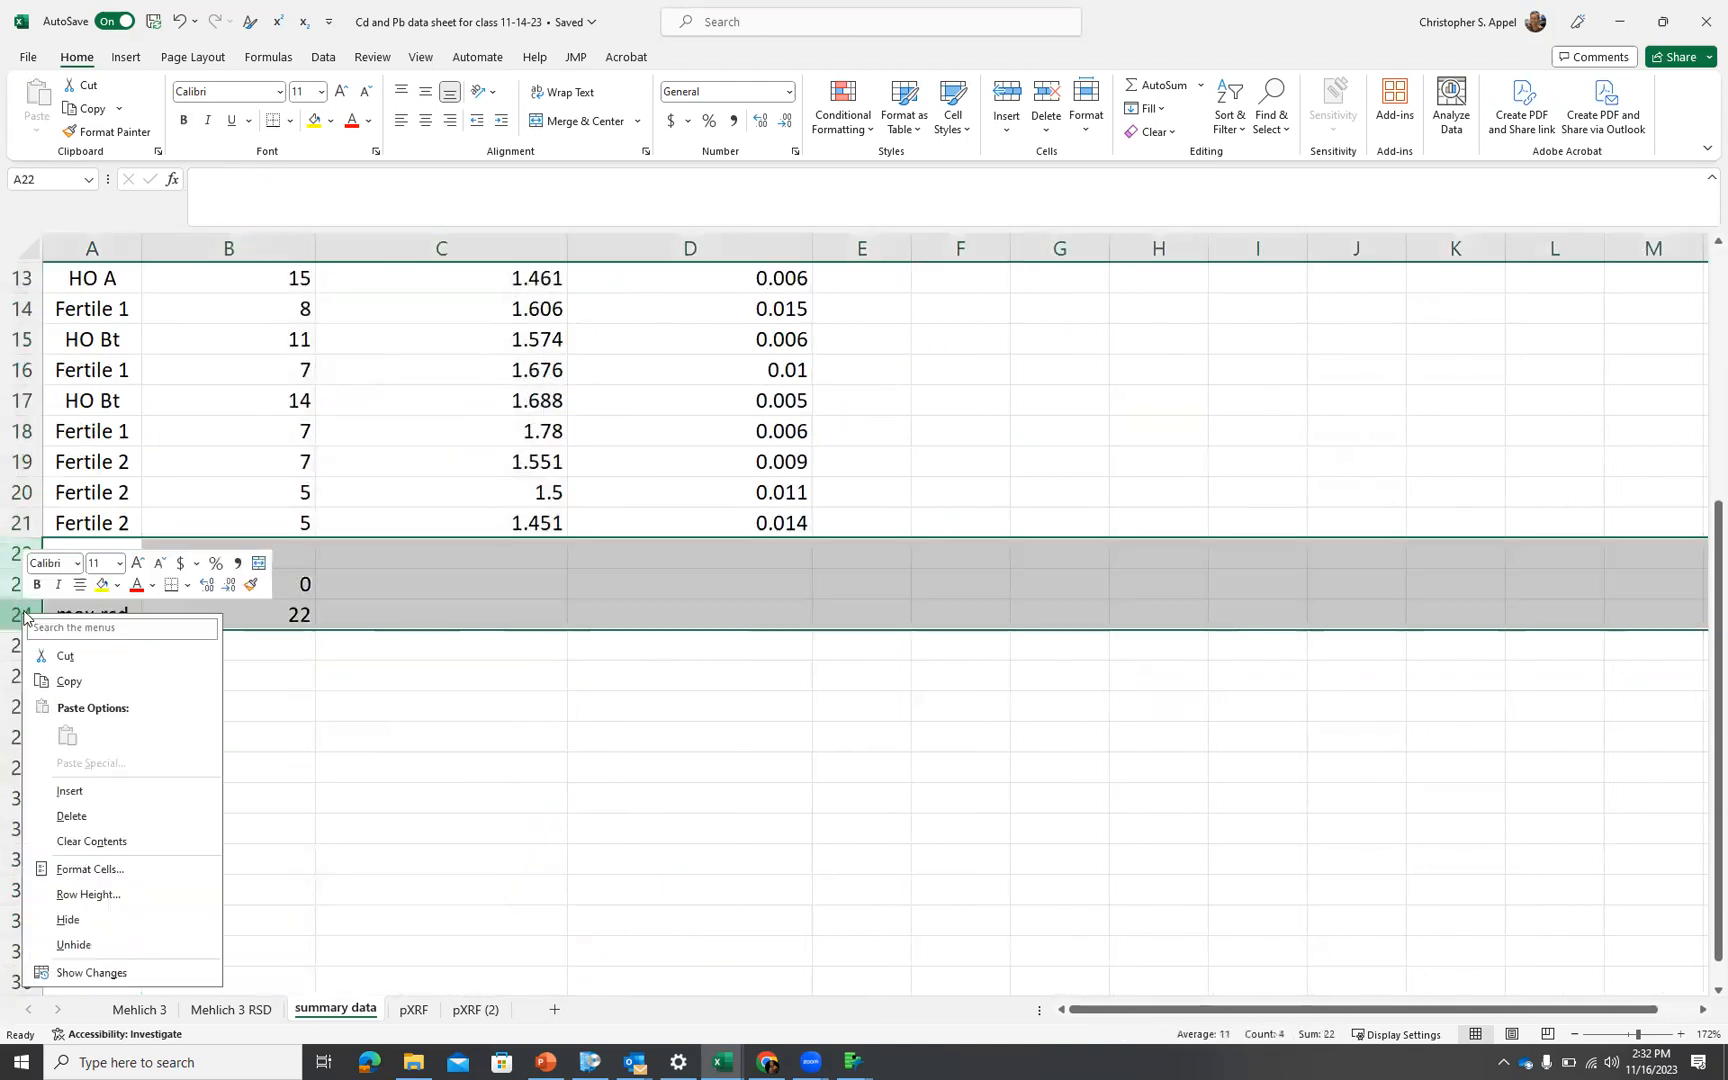
left_click(158, 806)
scroll(471, 768, "up", 4)
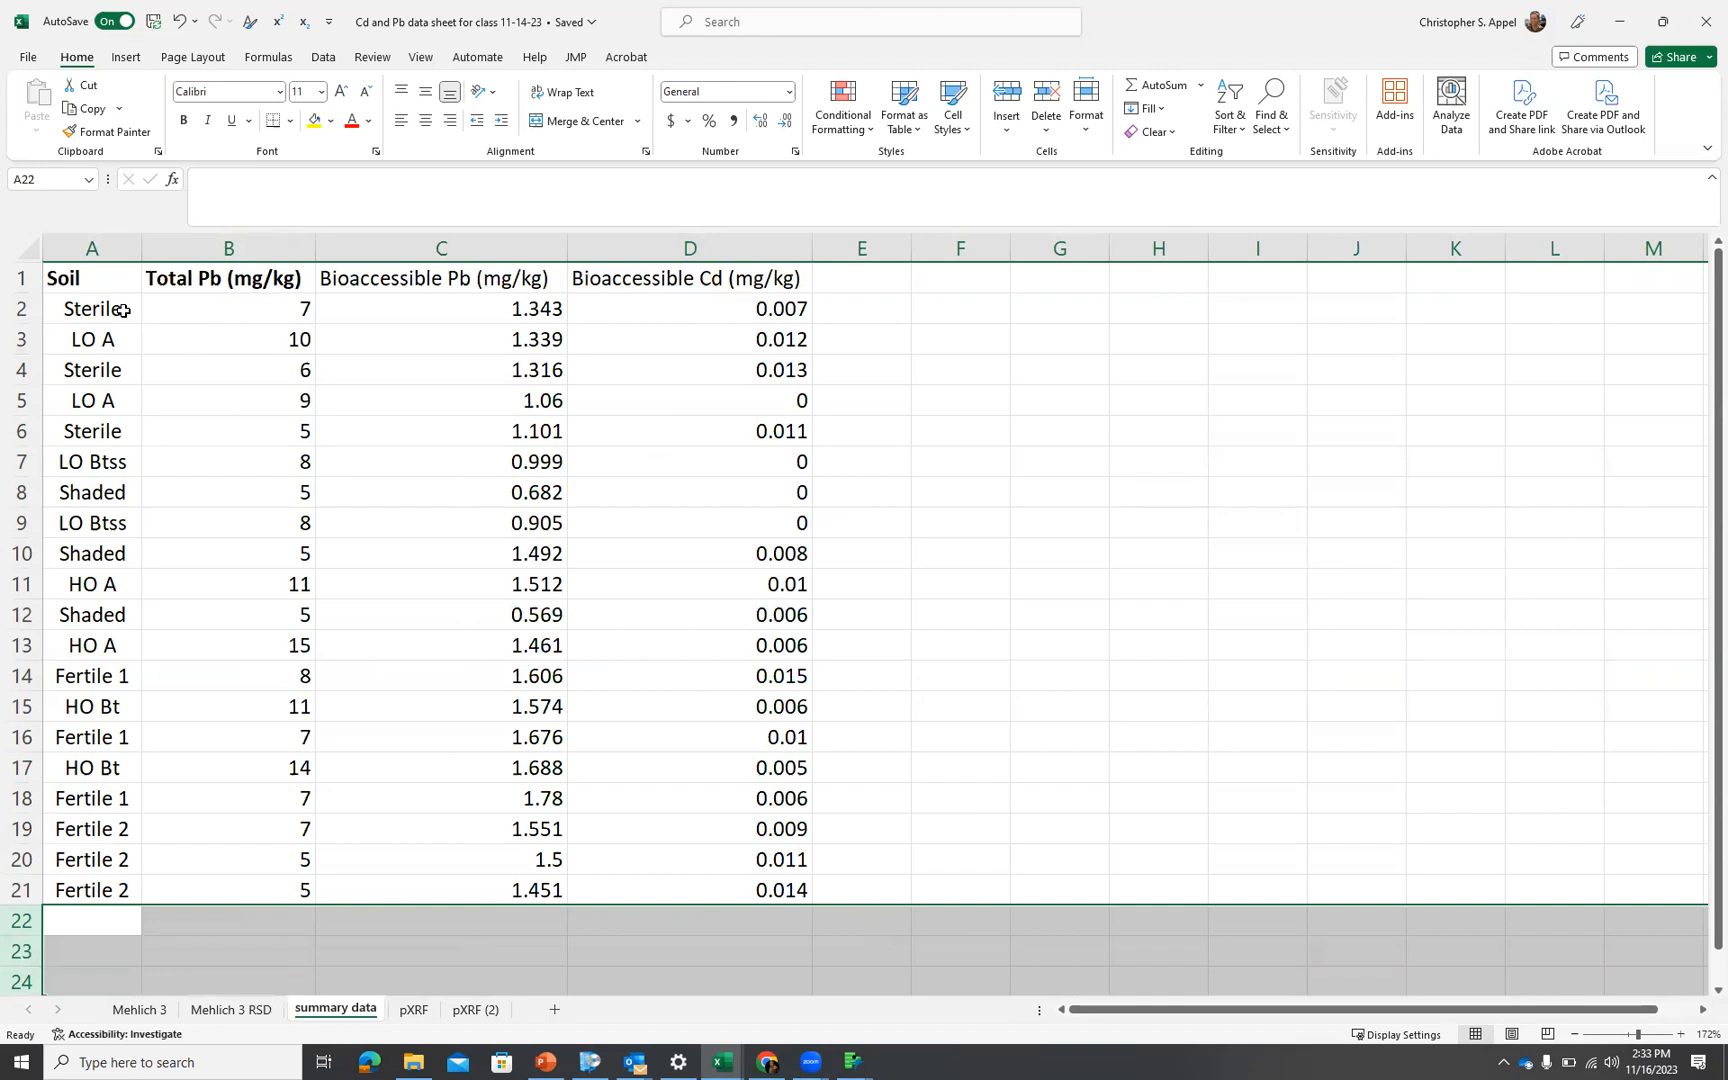
left_click(115, 277)
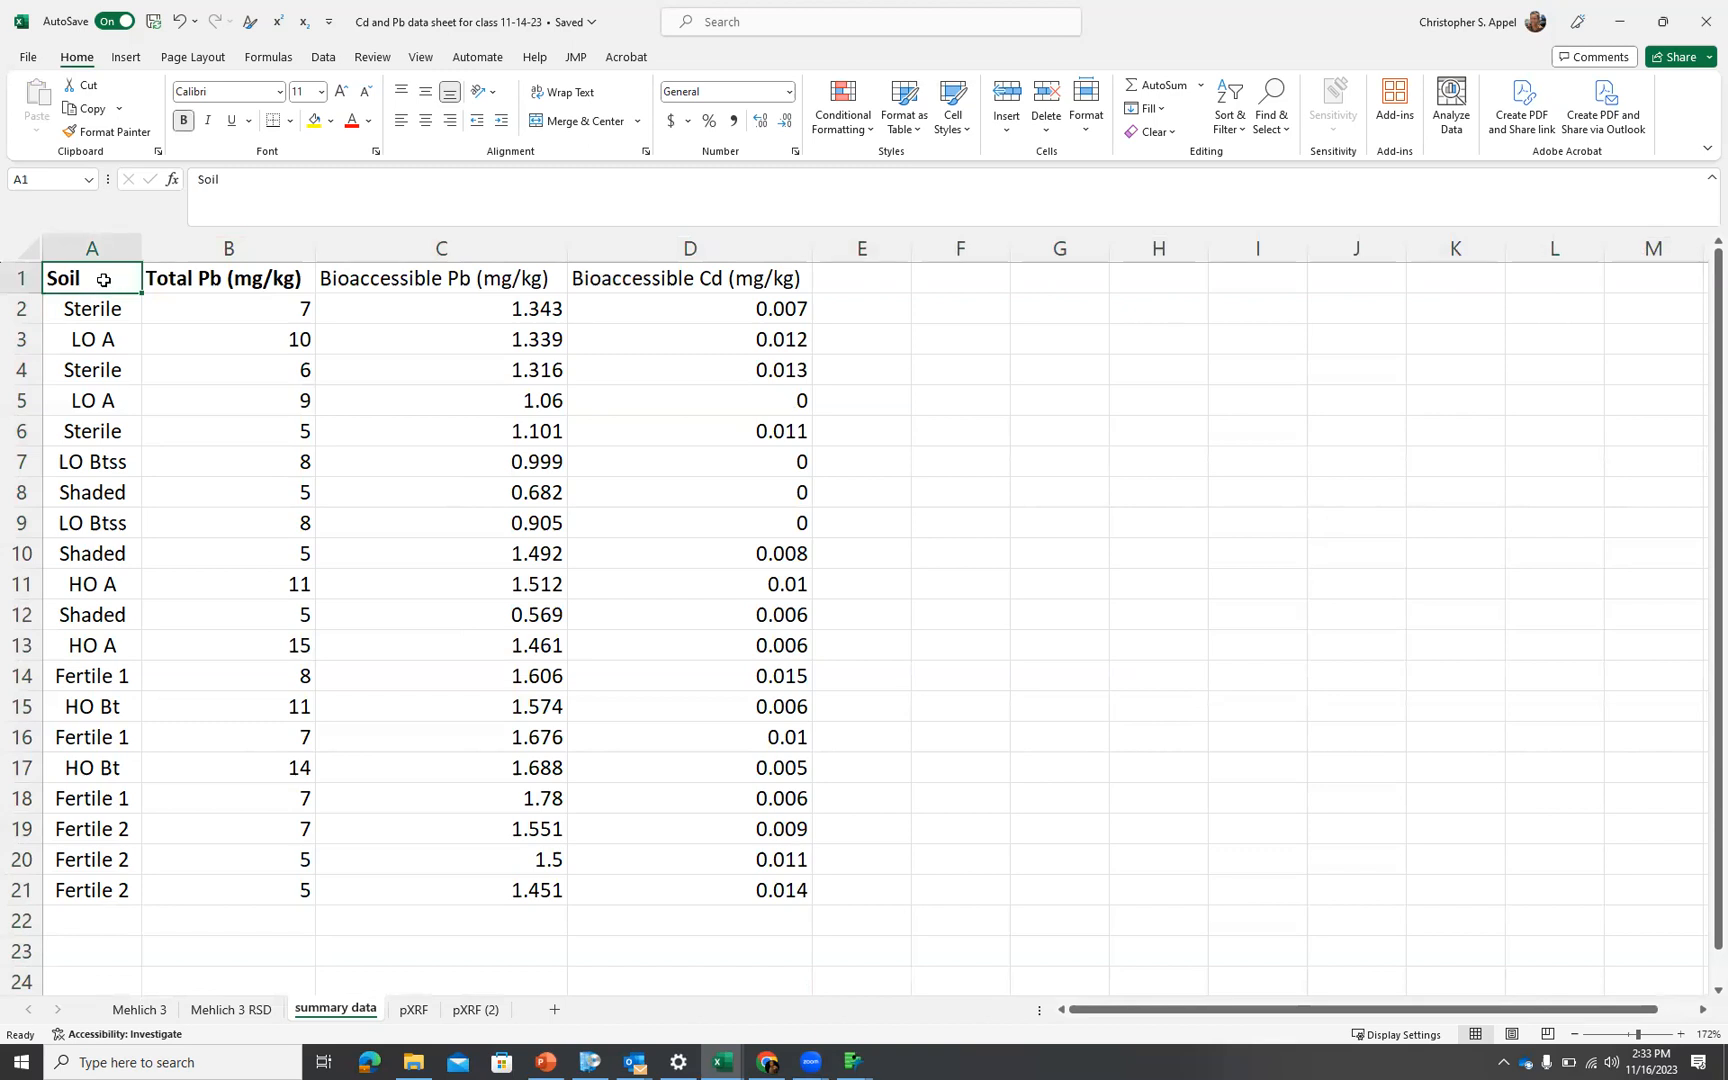
Sort the table by soil from Z to A and copy the LO and HO rows, columns A to D, to H2
left_click(1233, 133)
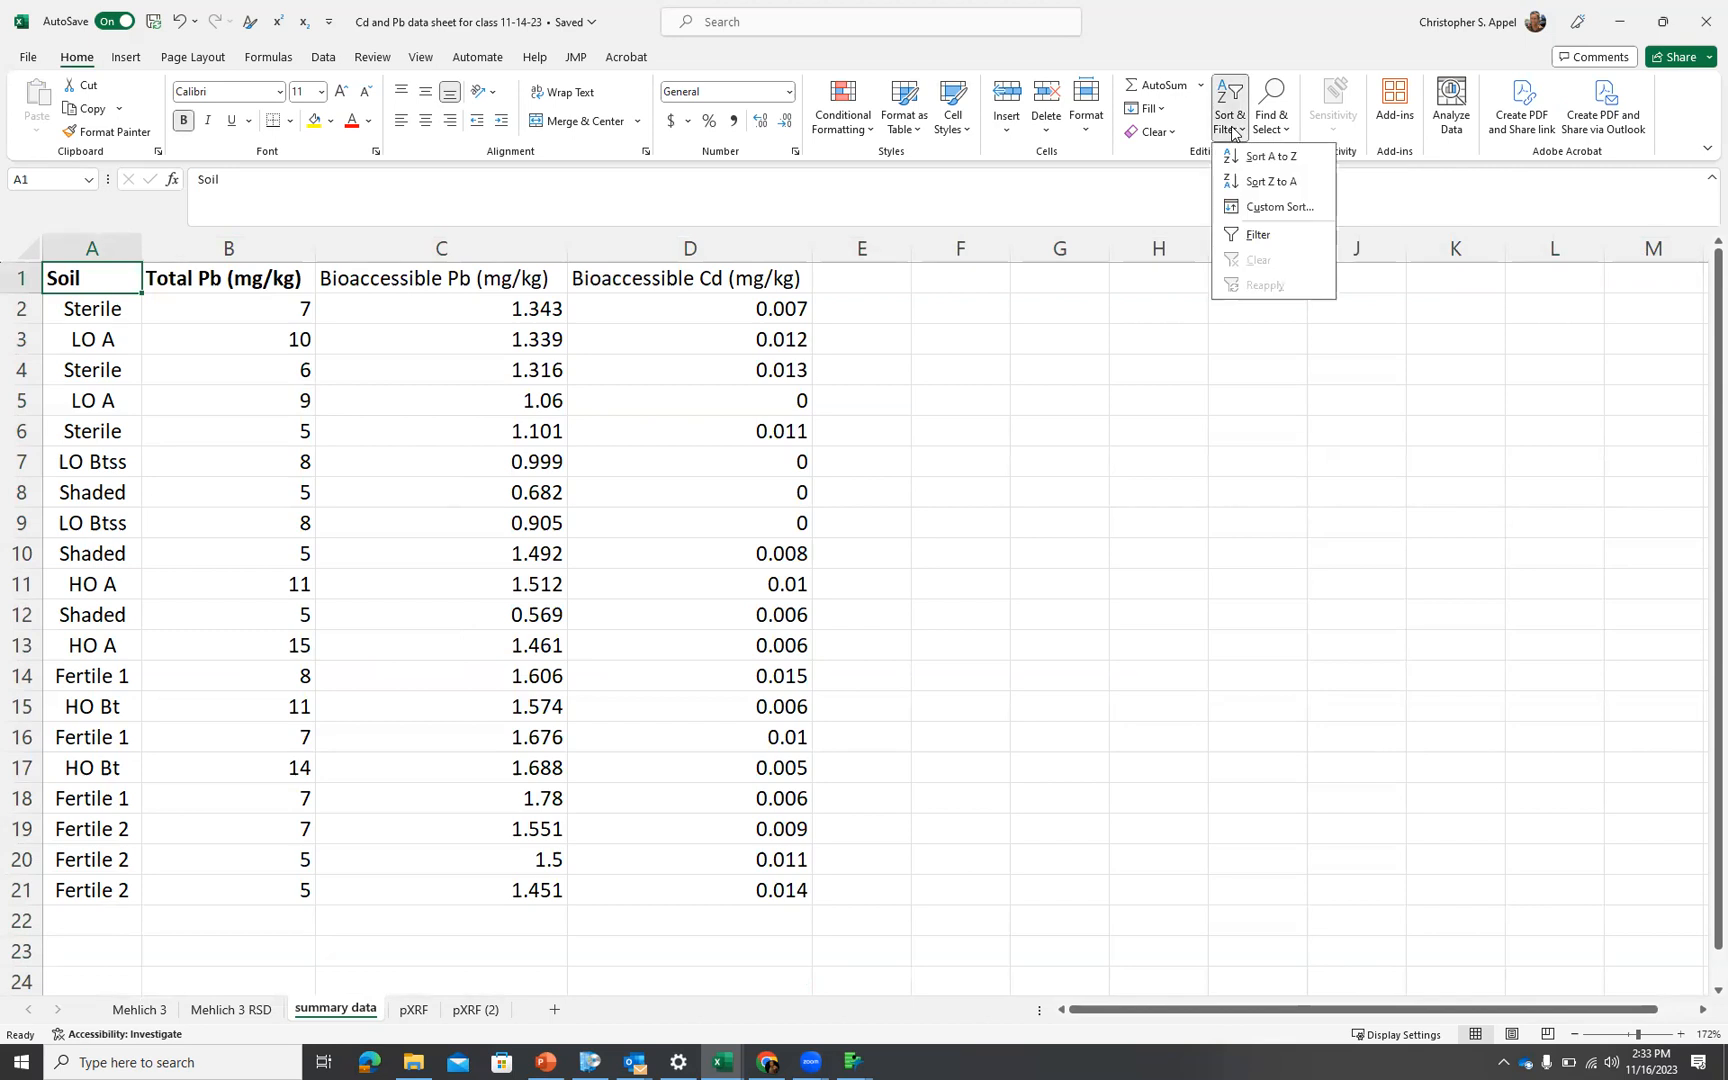
left_click(1269, 182)
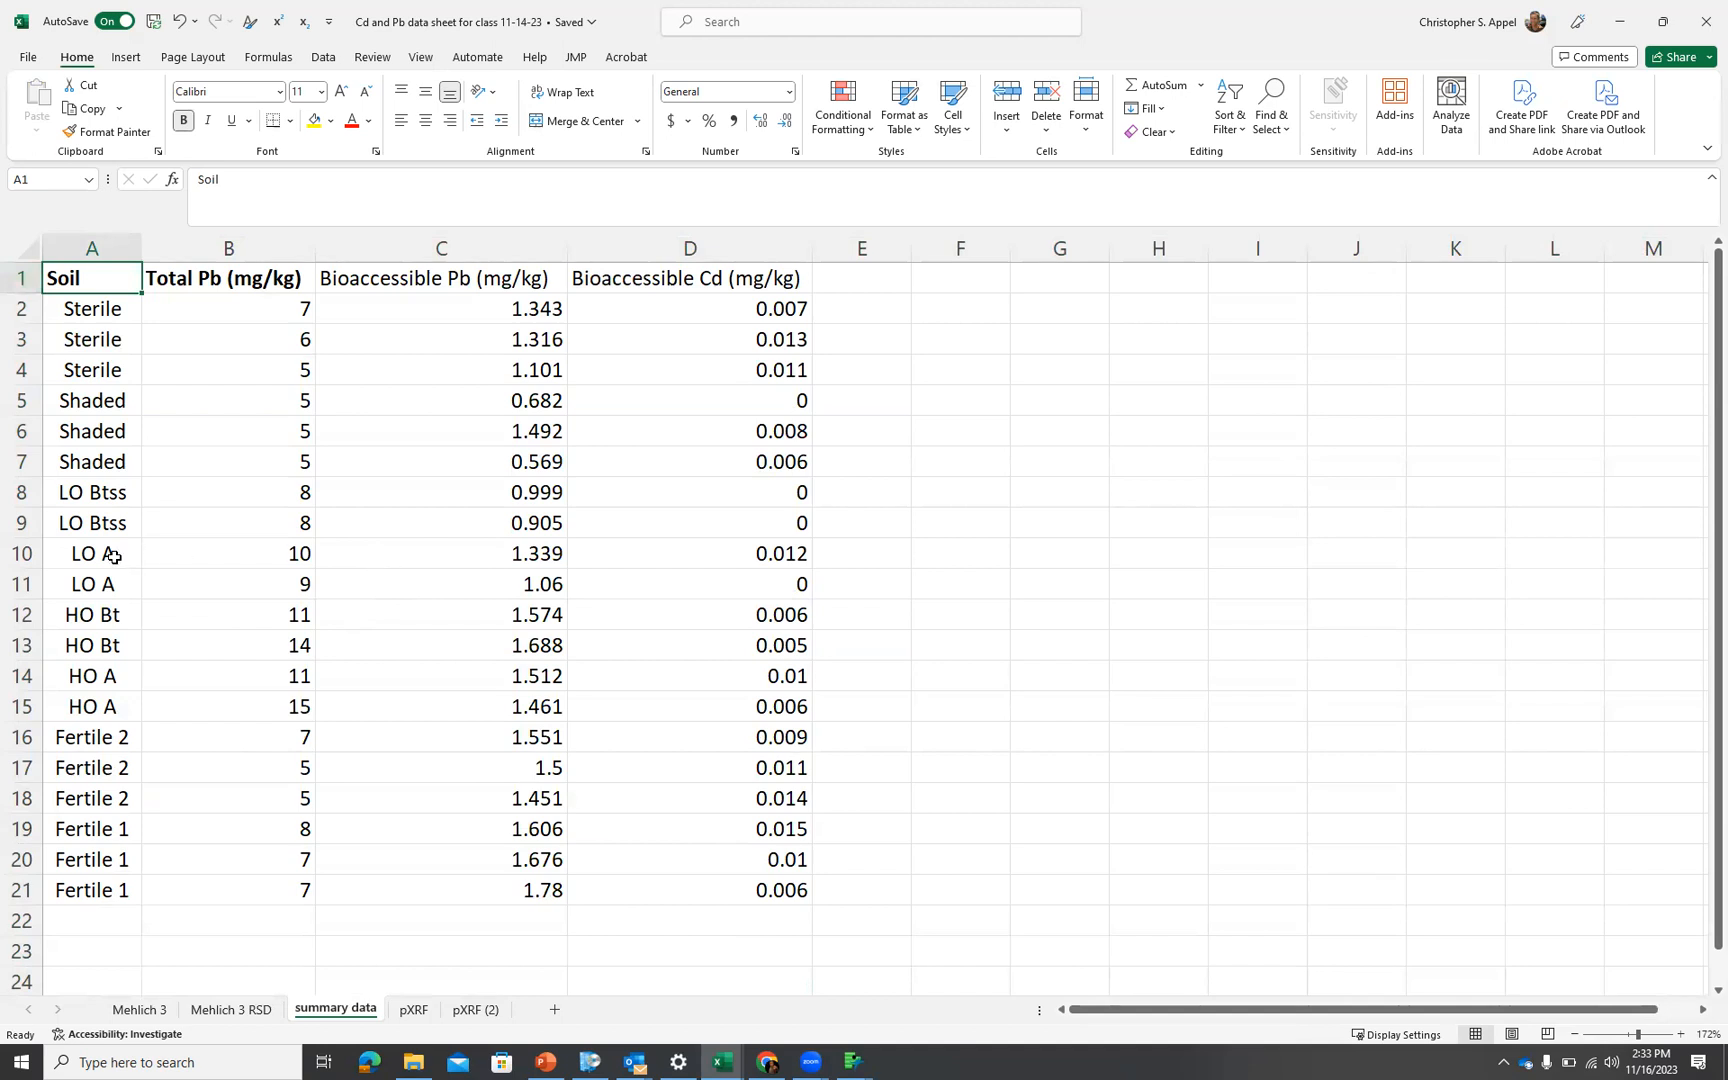
left_click_drag(69, 490, 680, 705)
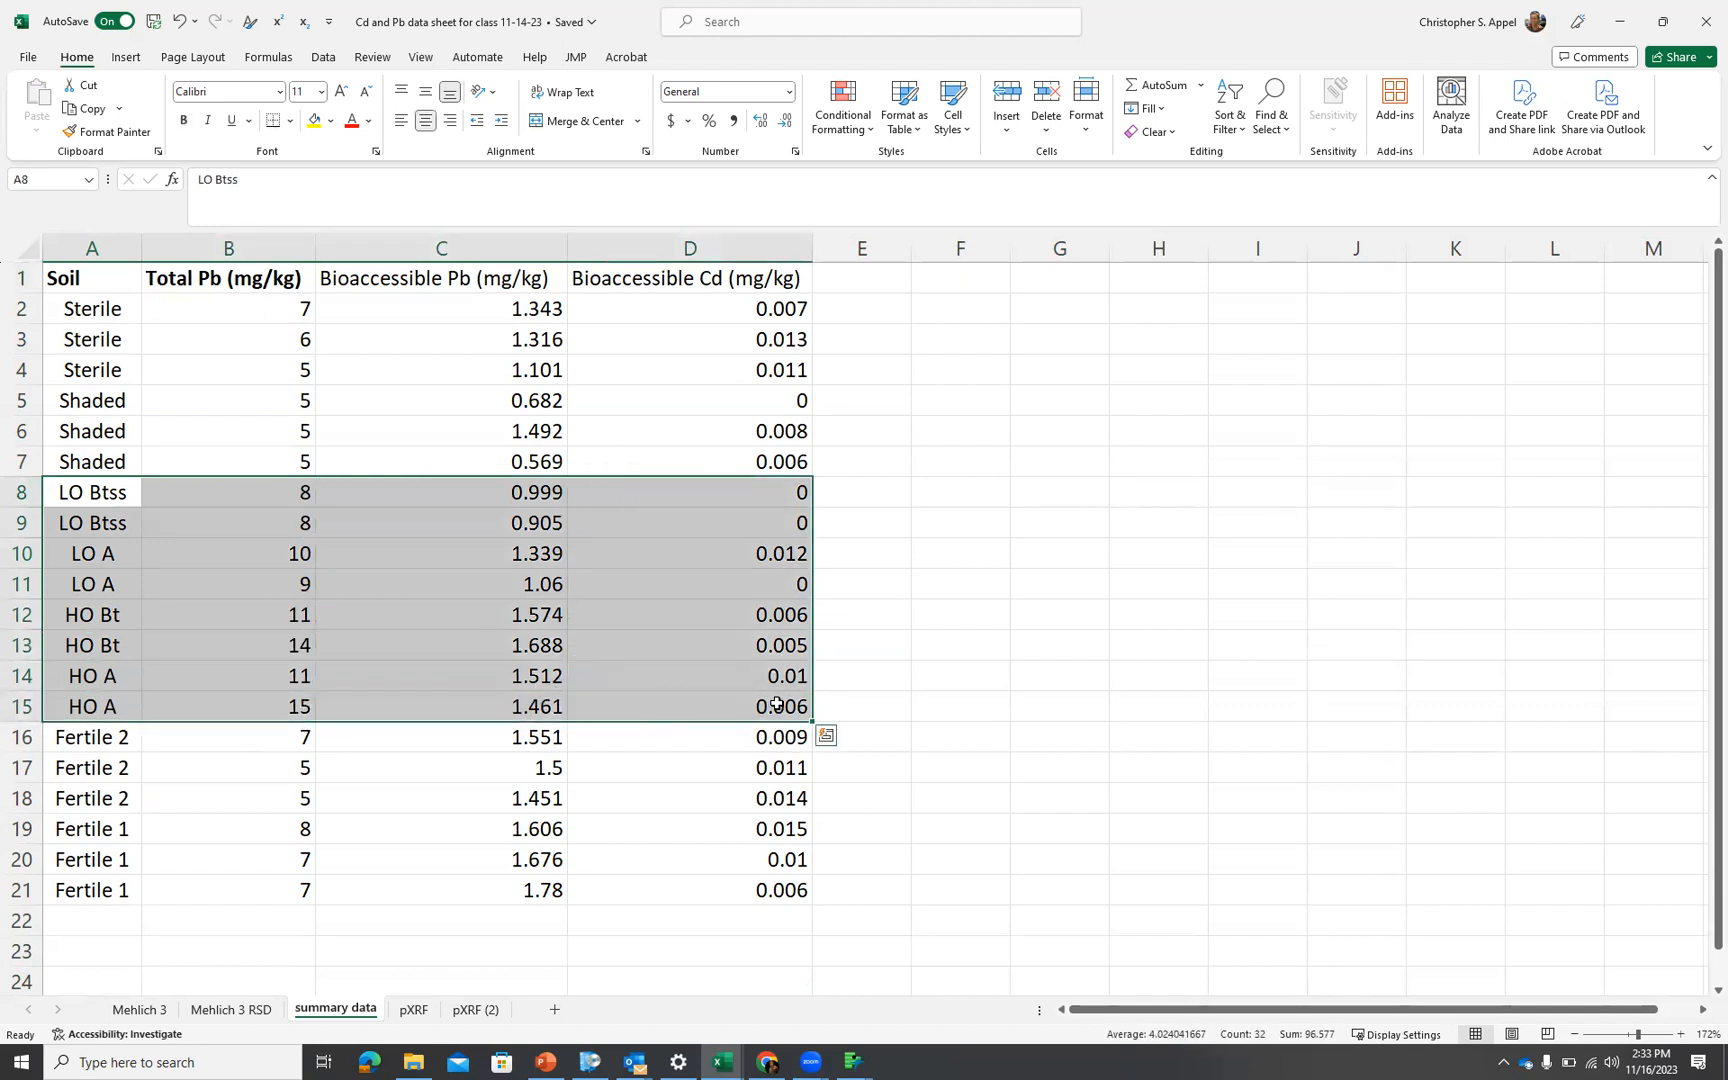
key("ctrl+c")
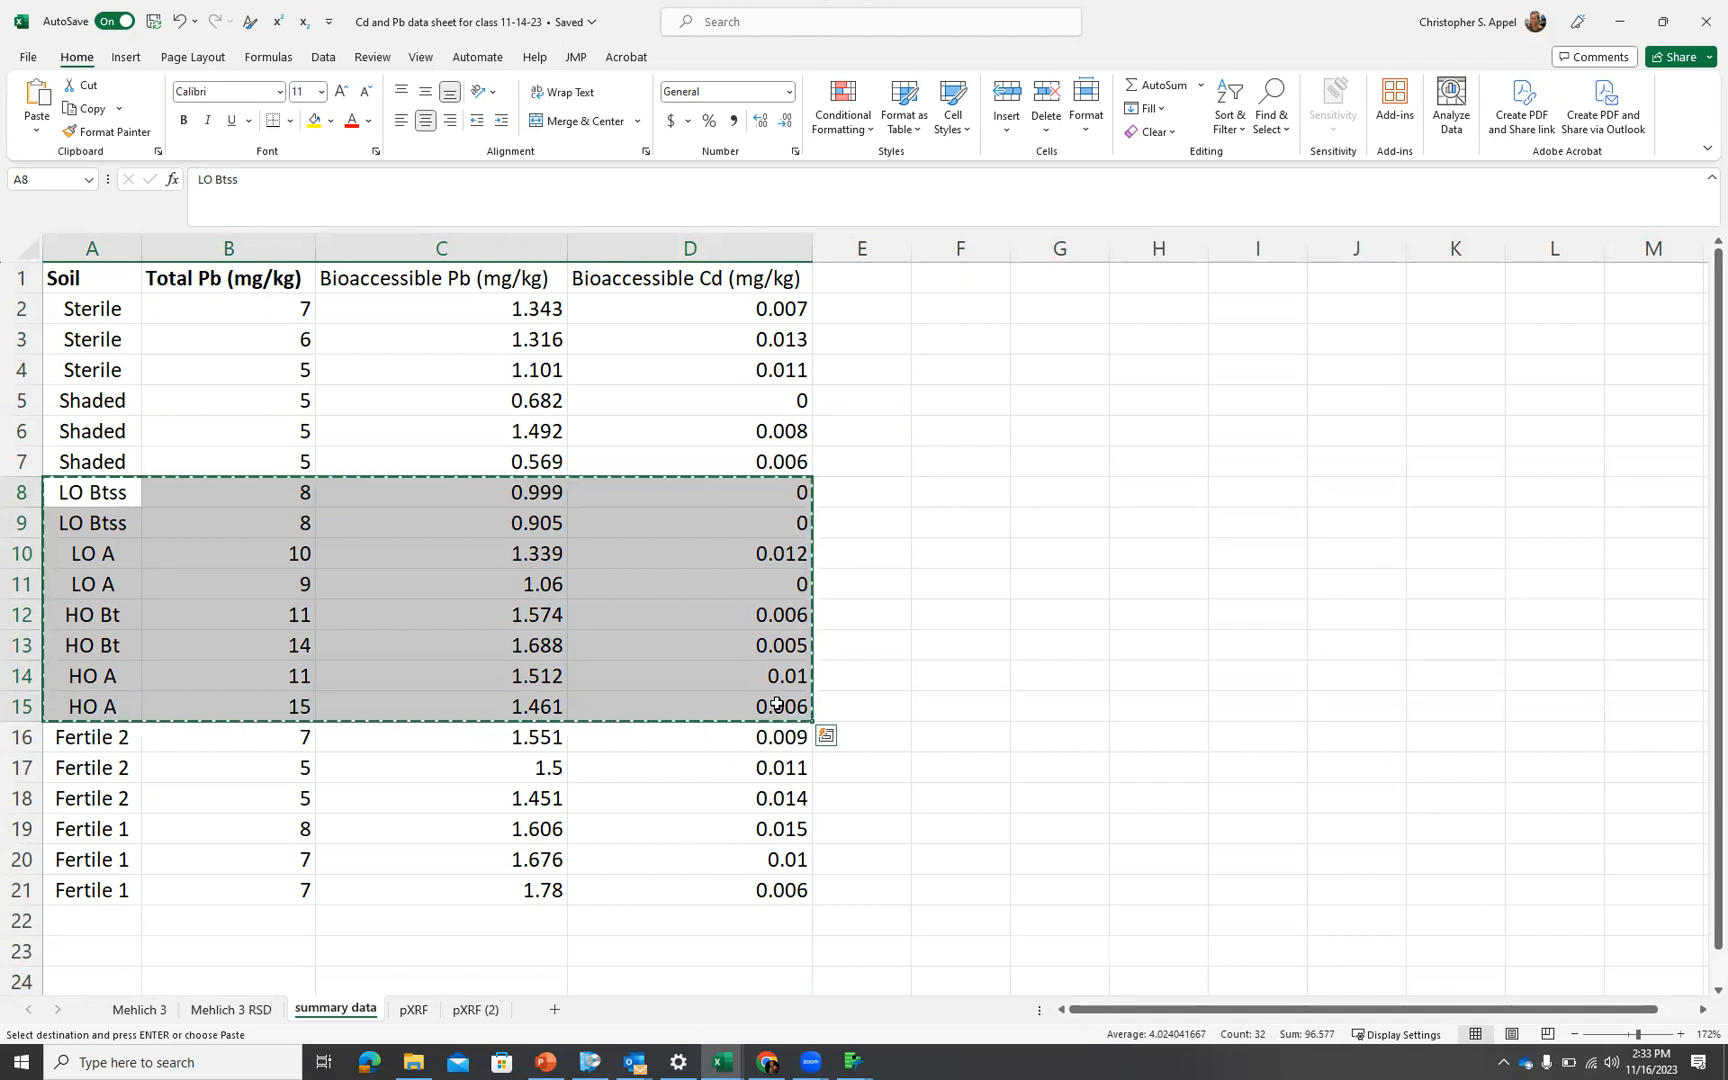
left_click(826, 735)
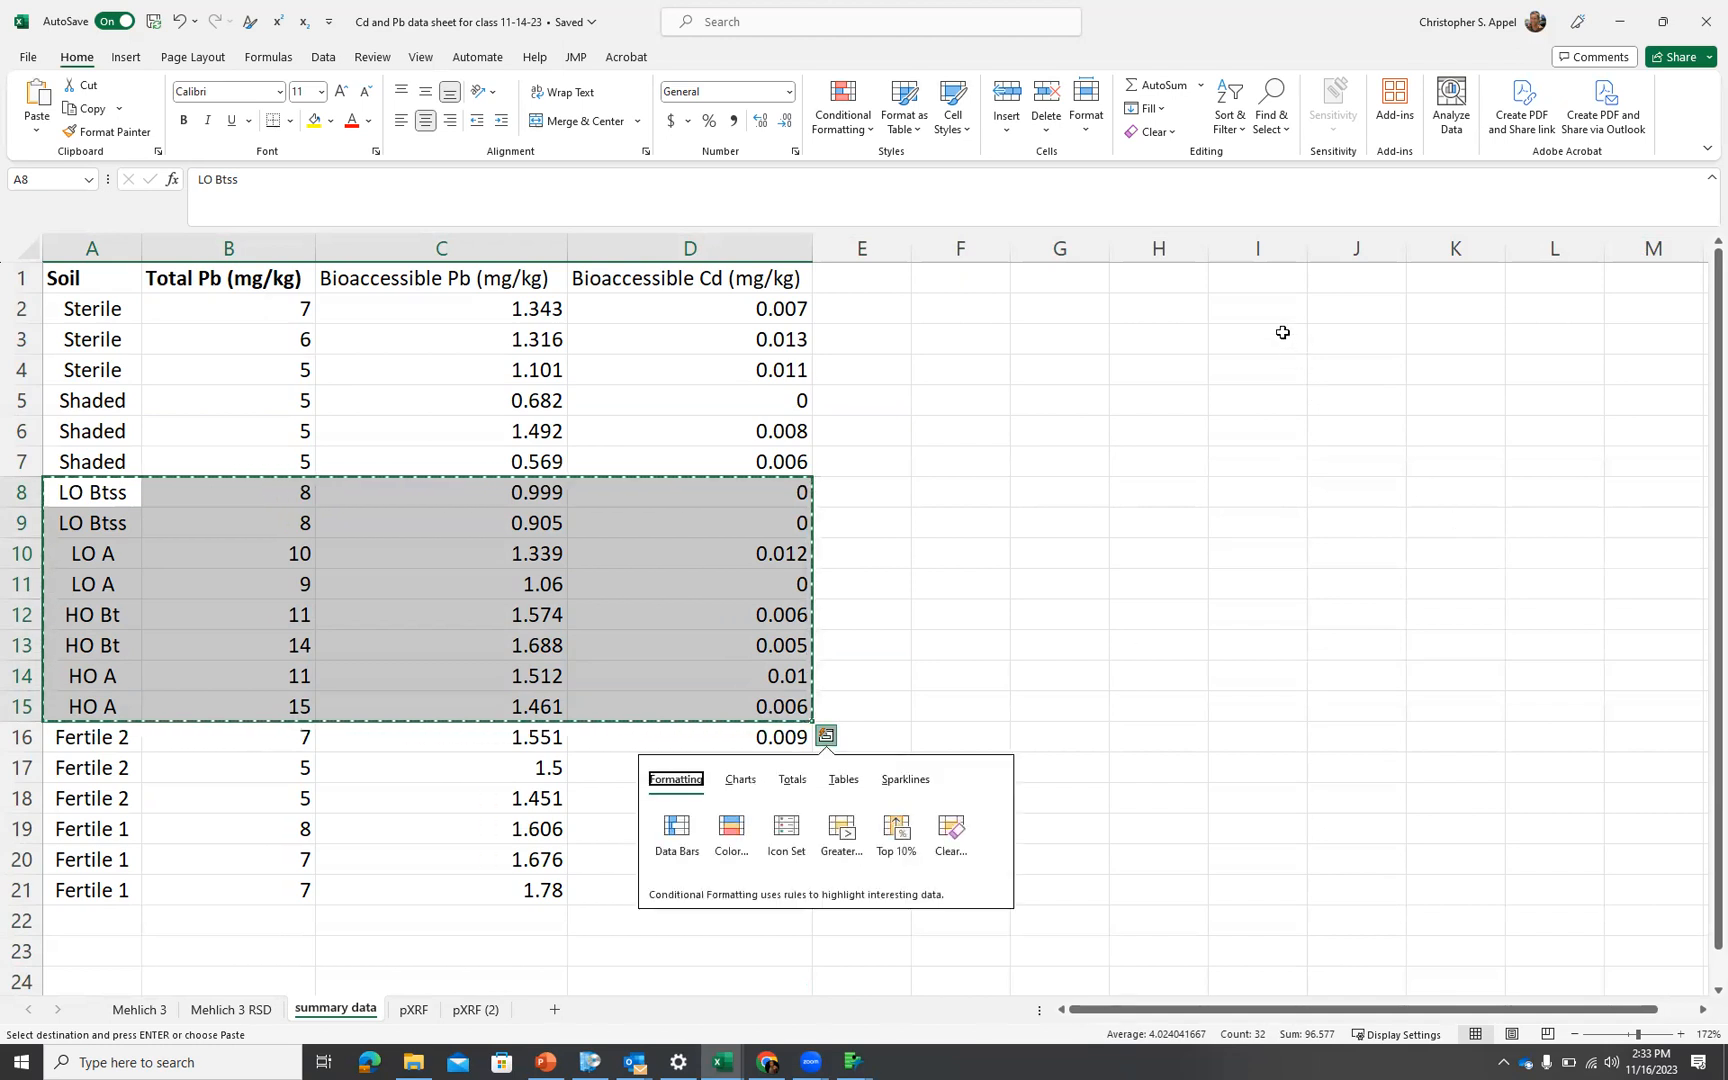
left_click(1157, 313)
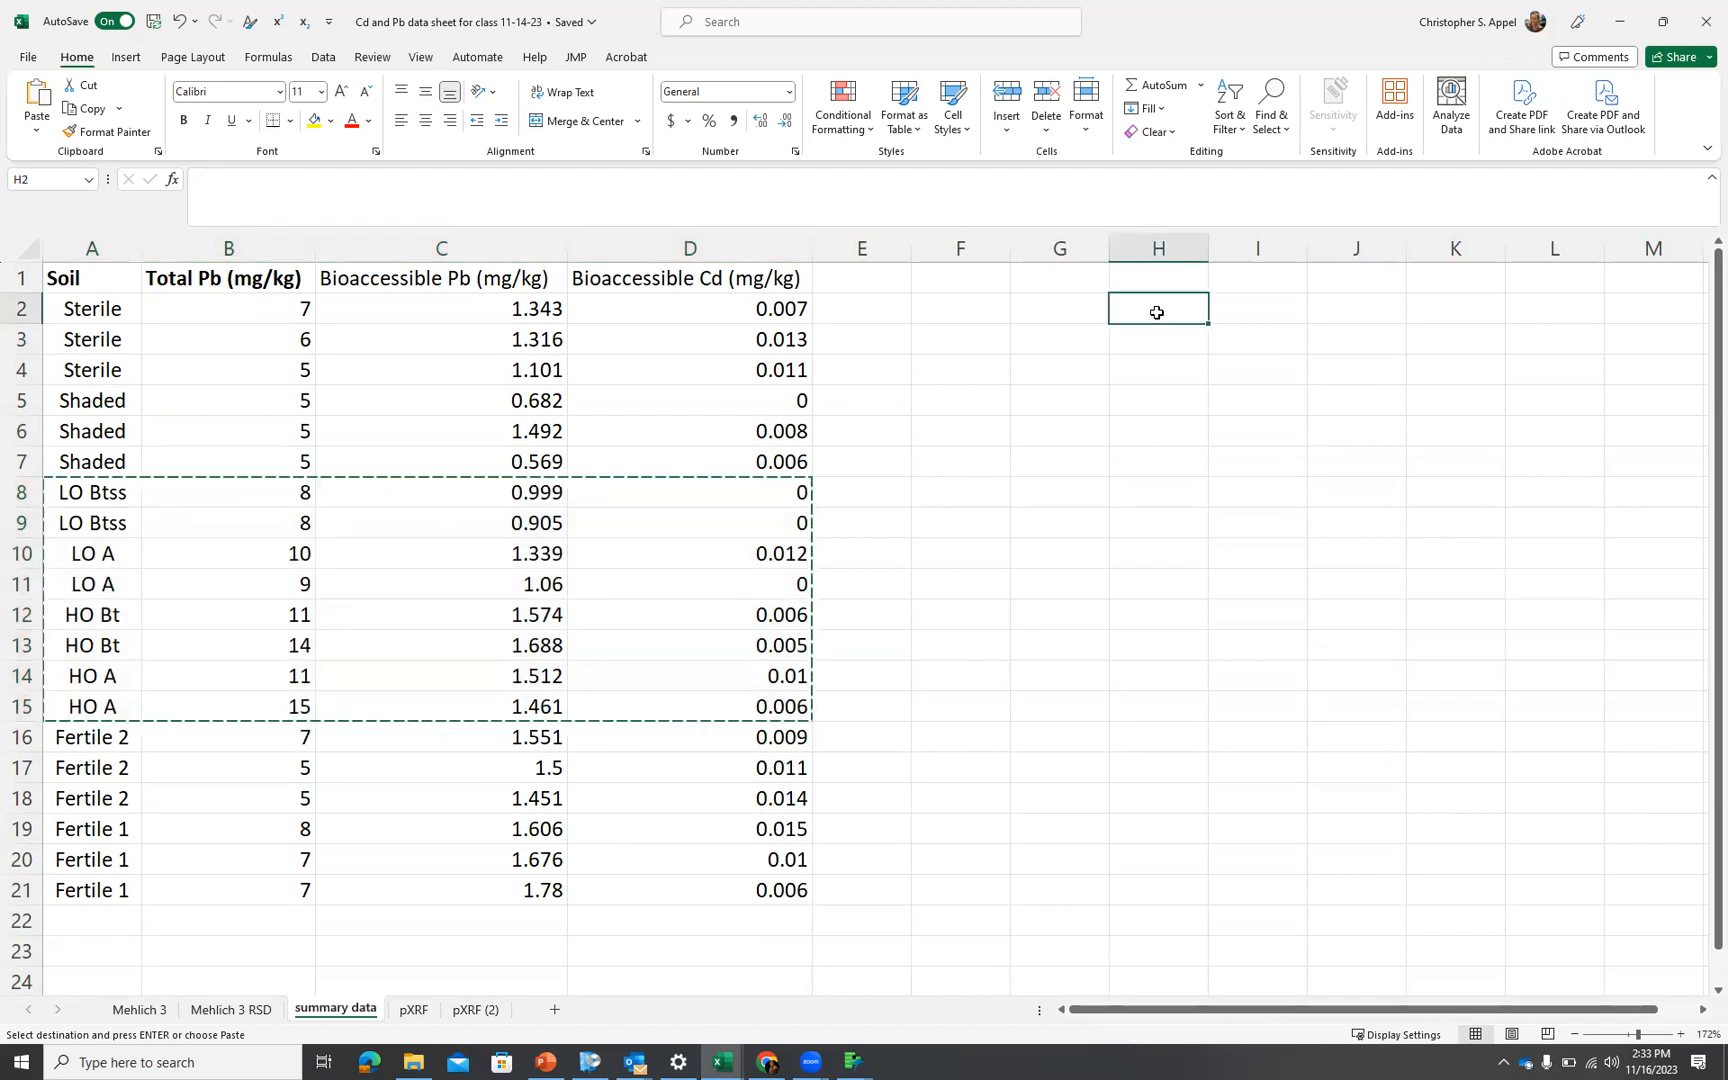
key("ctrl+v")
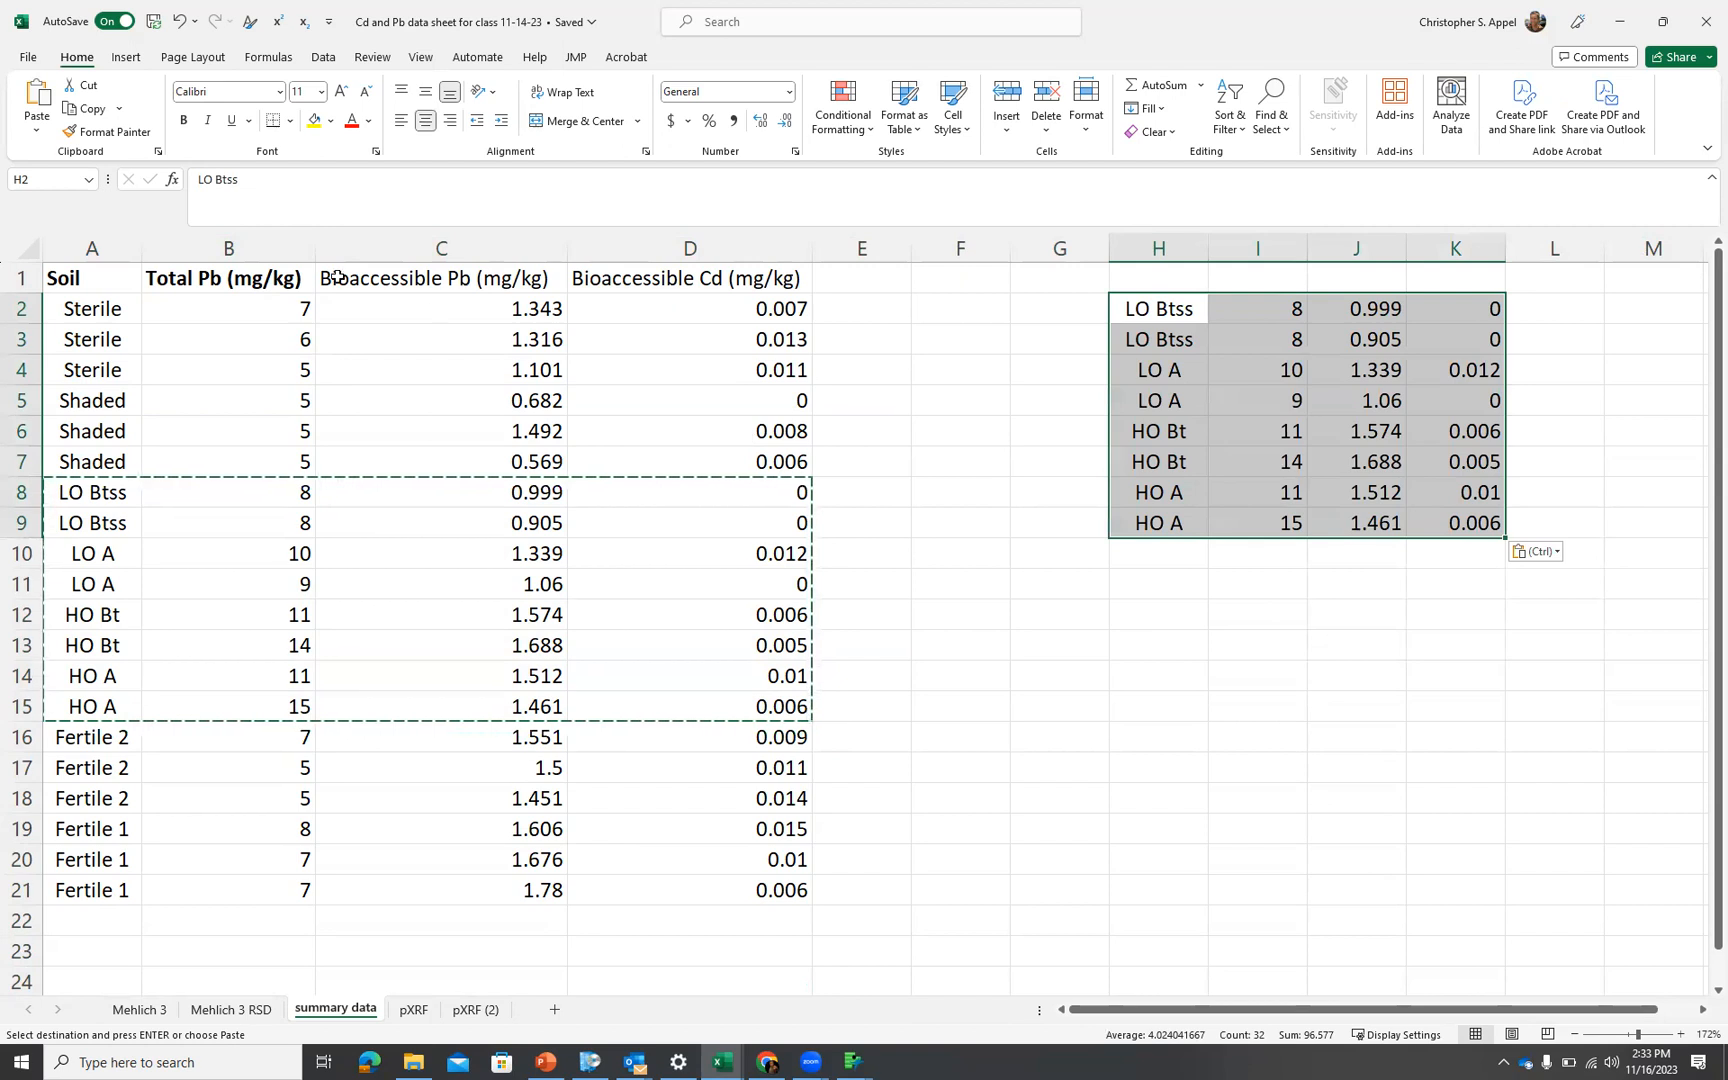
Copy the four column headers from A1:D1 to H1, above the copied LO and HO rows
left_click_drag(214, 278, 641, 278)
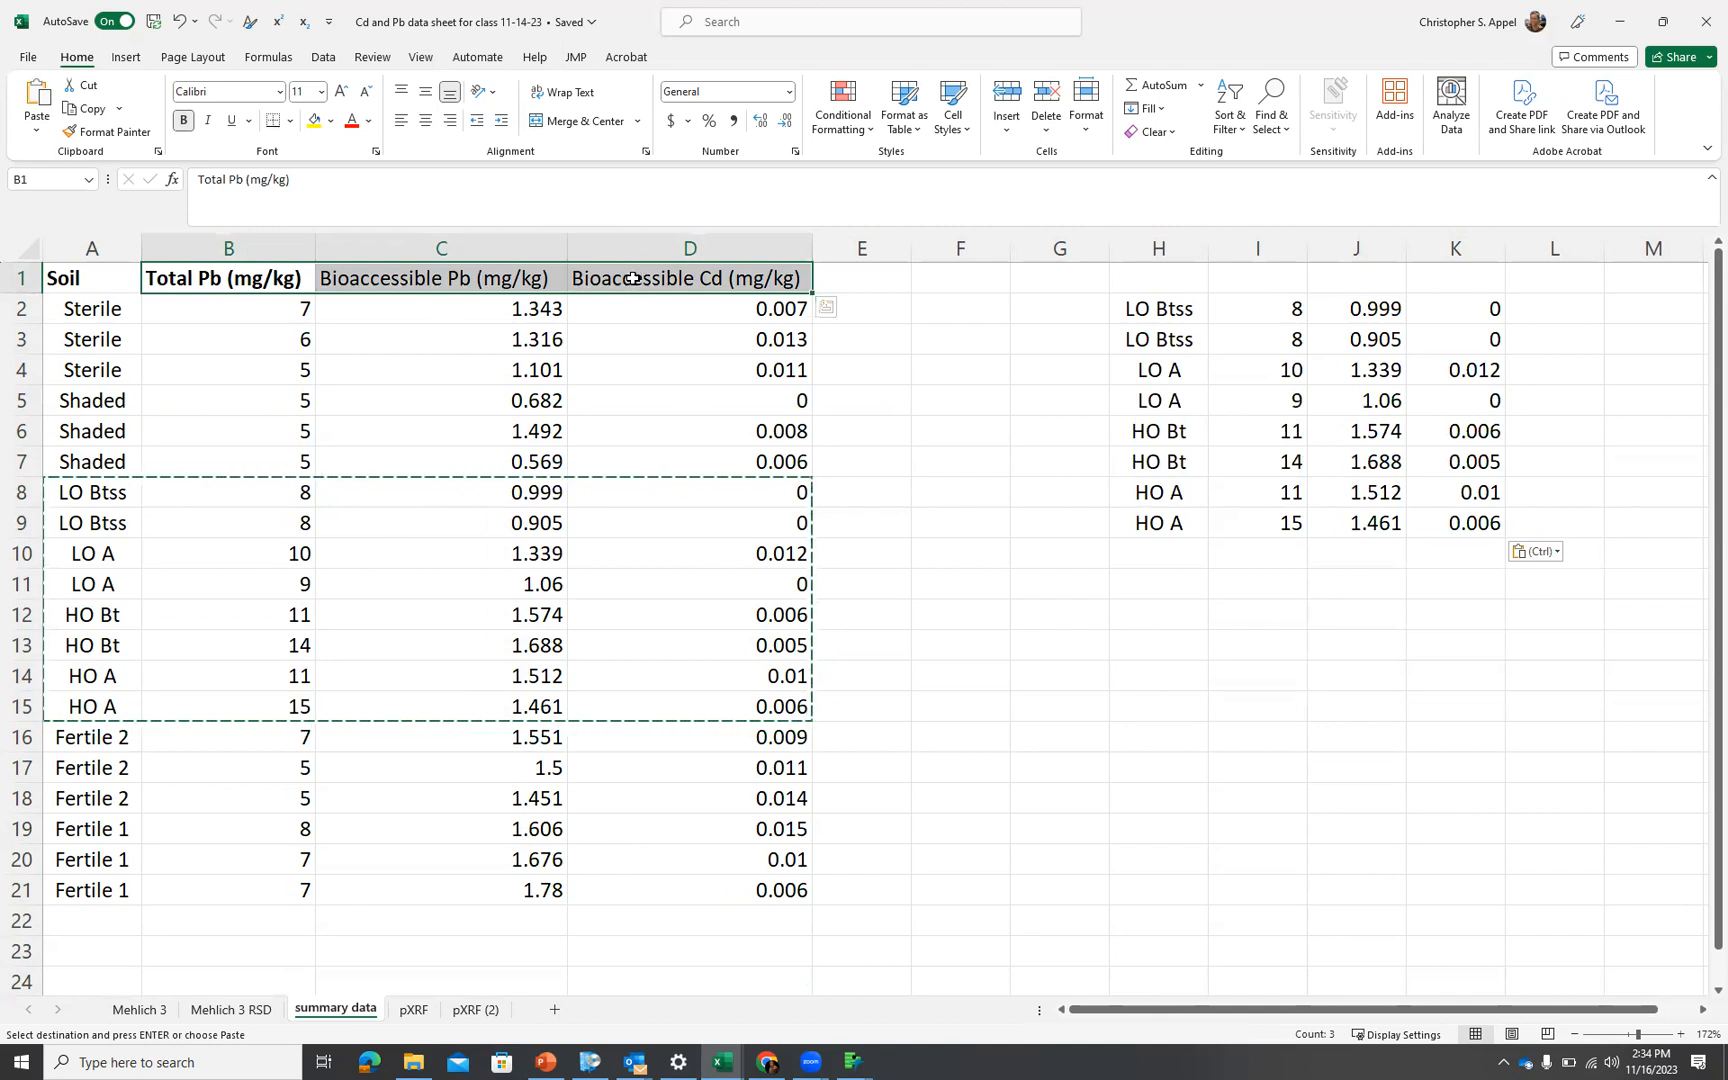
key("ctrl+c")
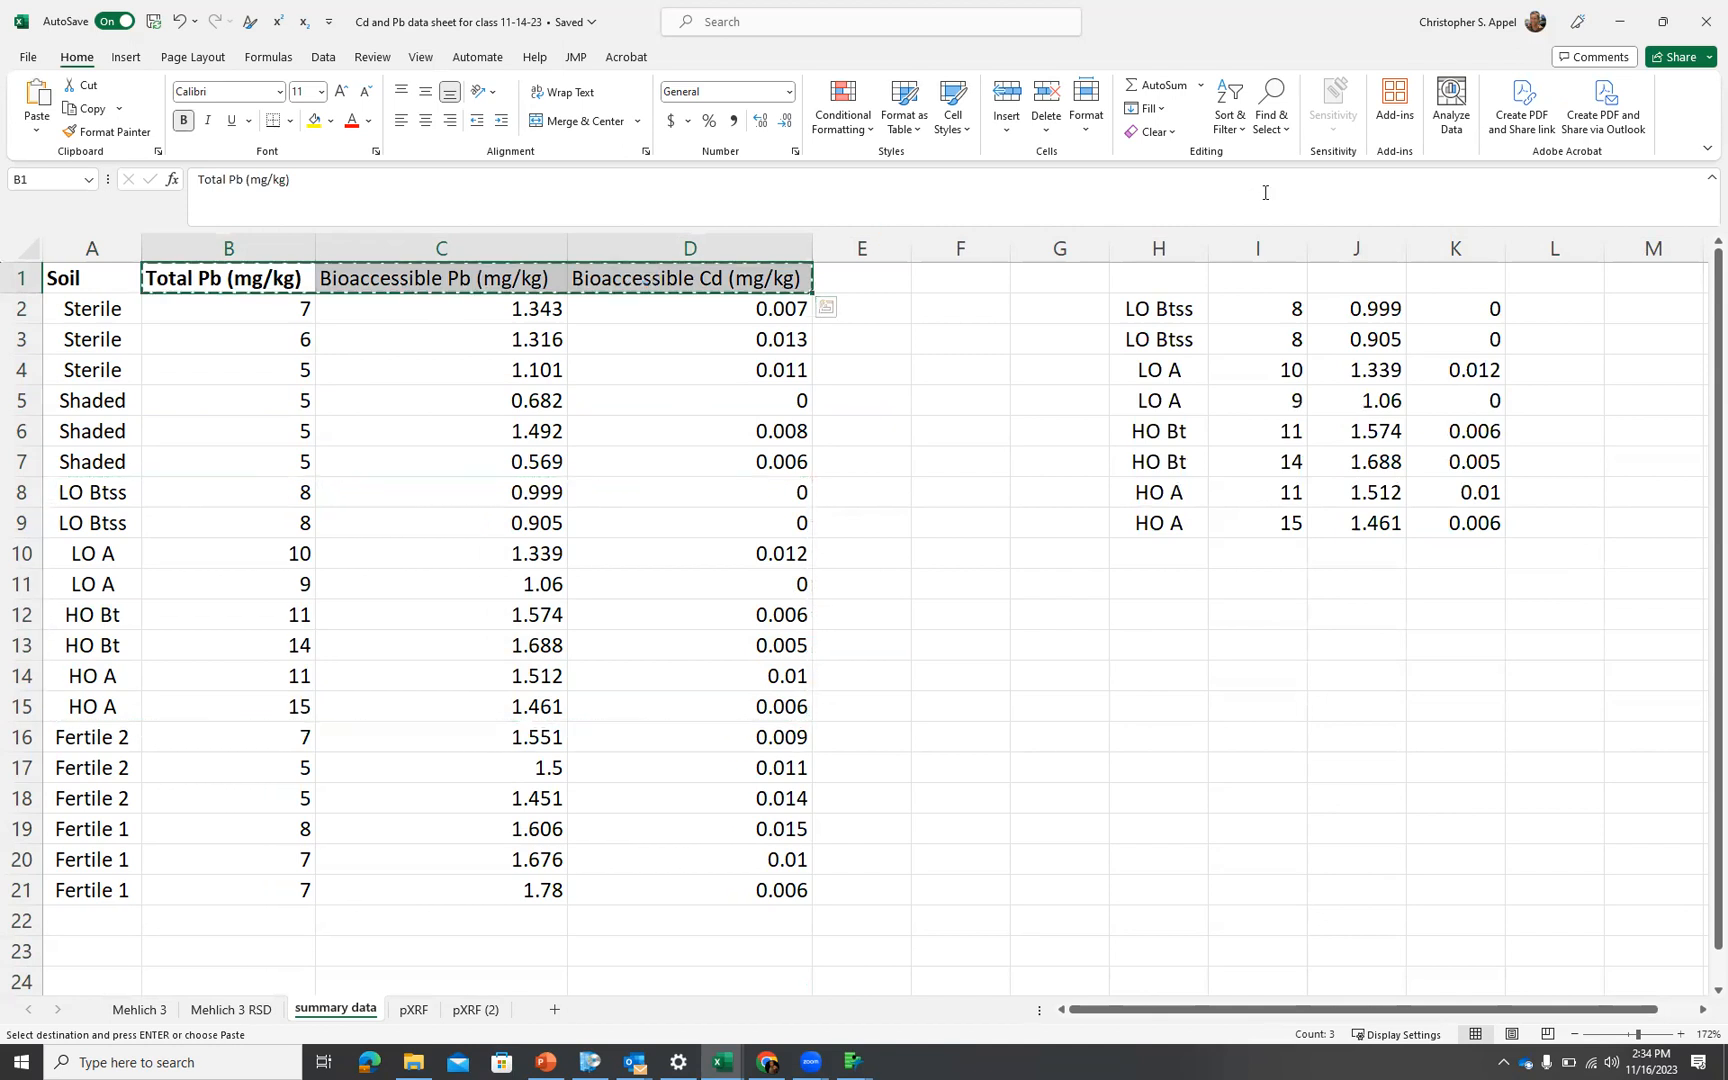
left_click(1167, 281)
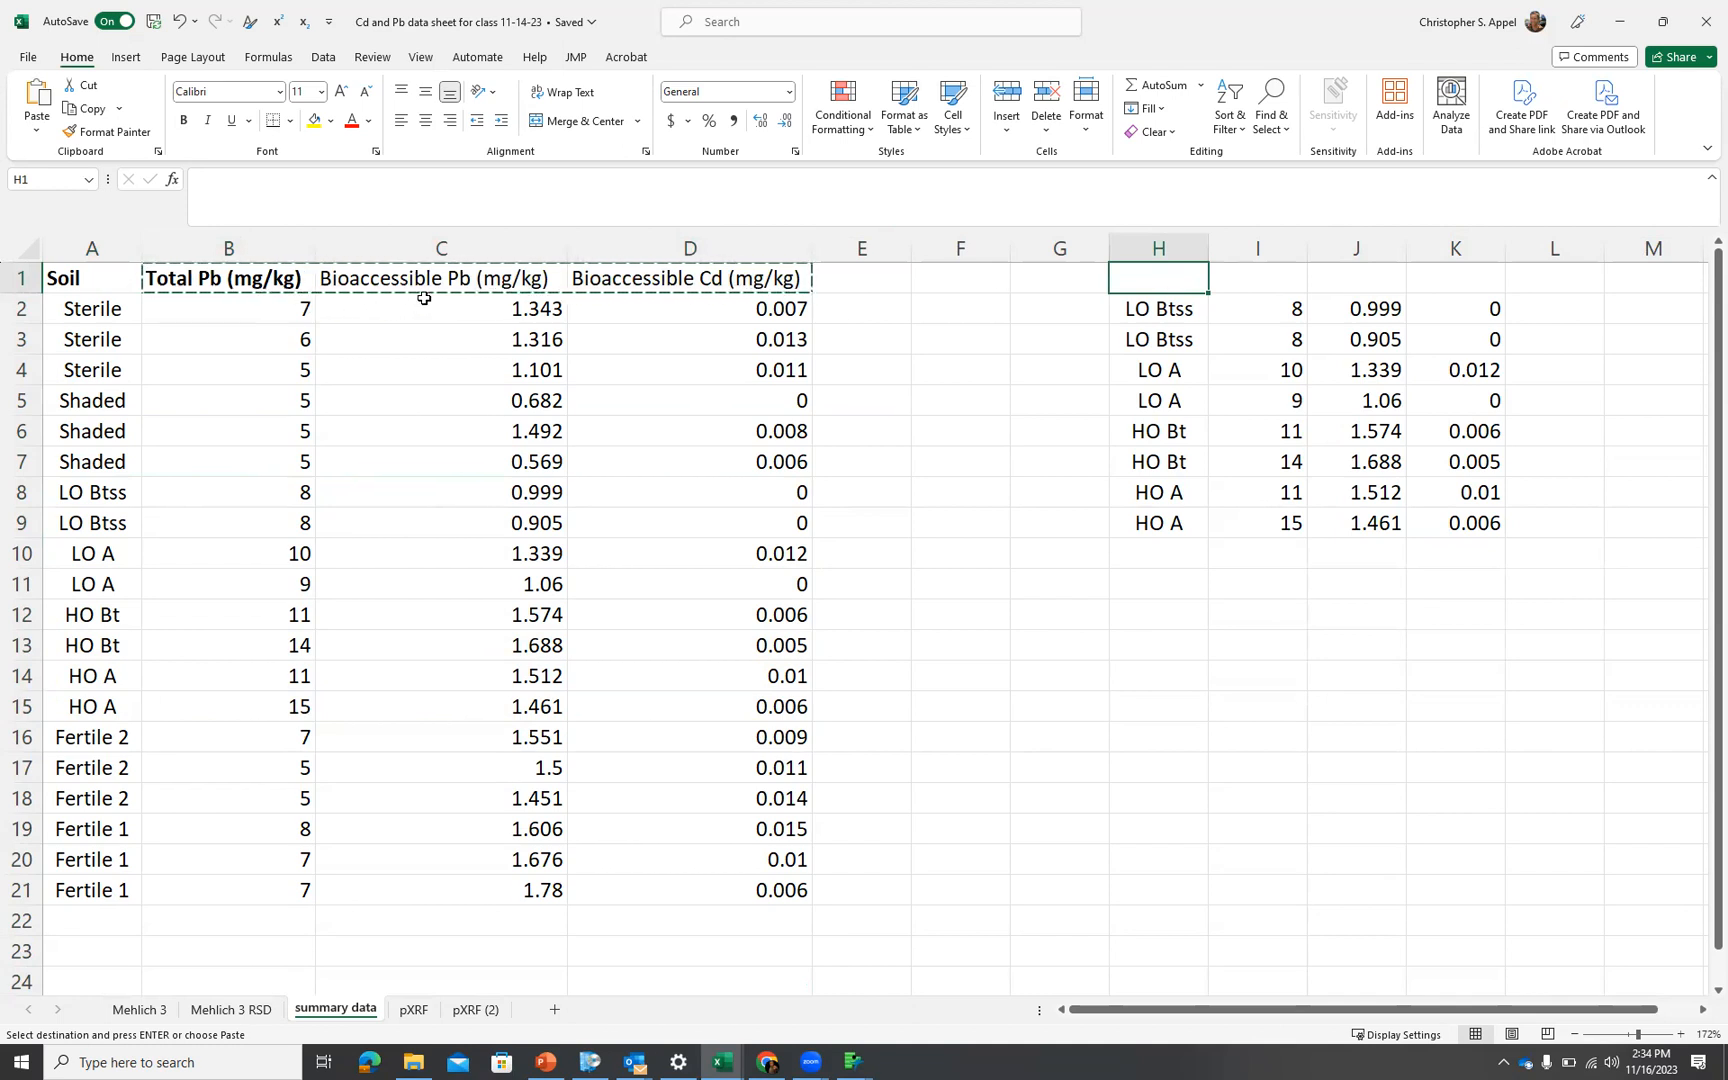
left_click_drag(101, 273, 533, 278)
left_click_drag(768, 280, 768, 280)
key("ctrl+c")
left_click(1168, 277)
key("ctrl+v")
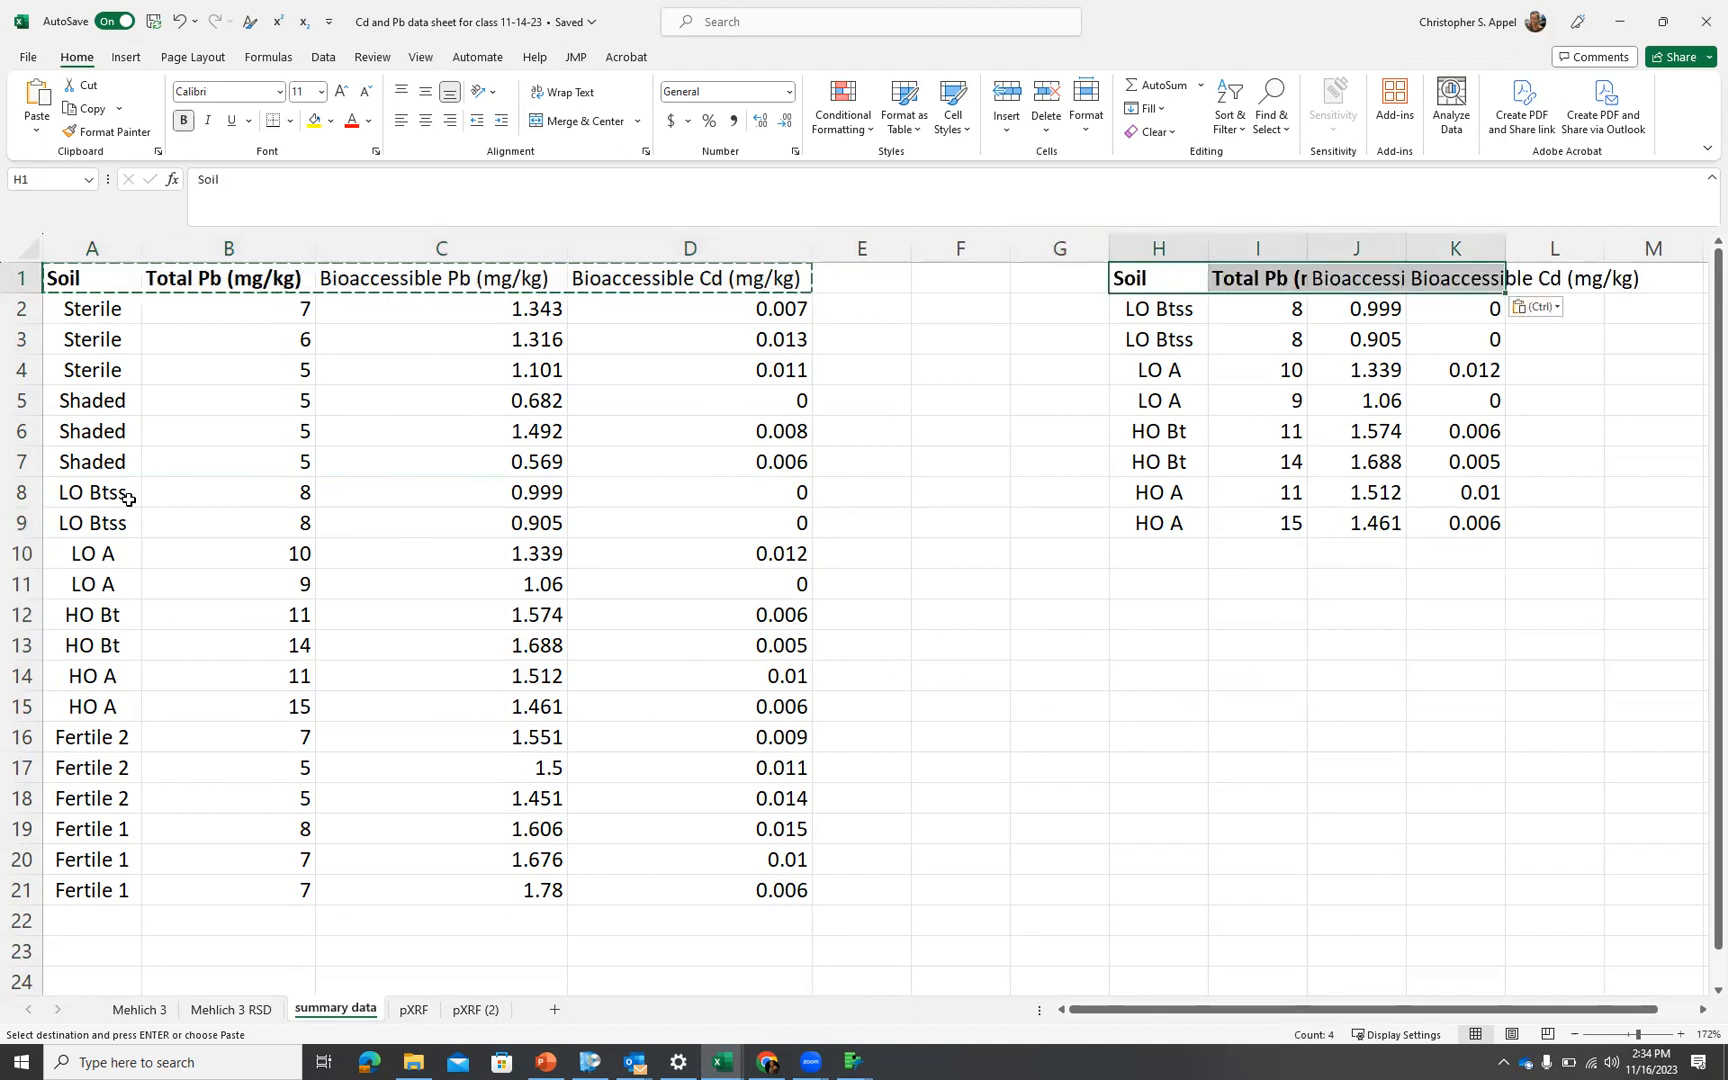
Move the LO and HO block with its headers from H1:K9 to G23, below the main table's rows
left_click(14, 490)
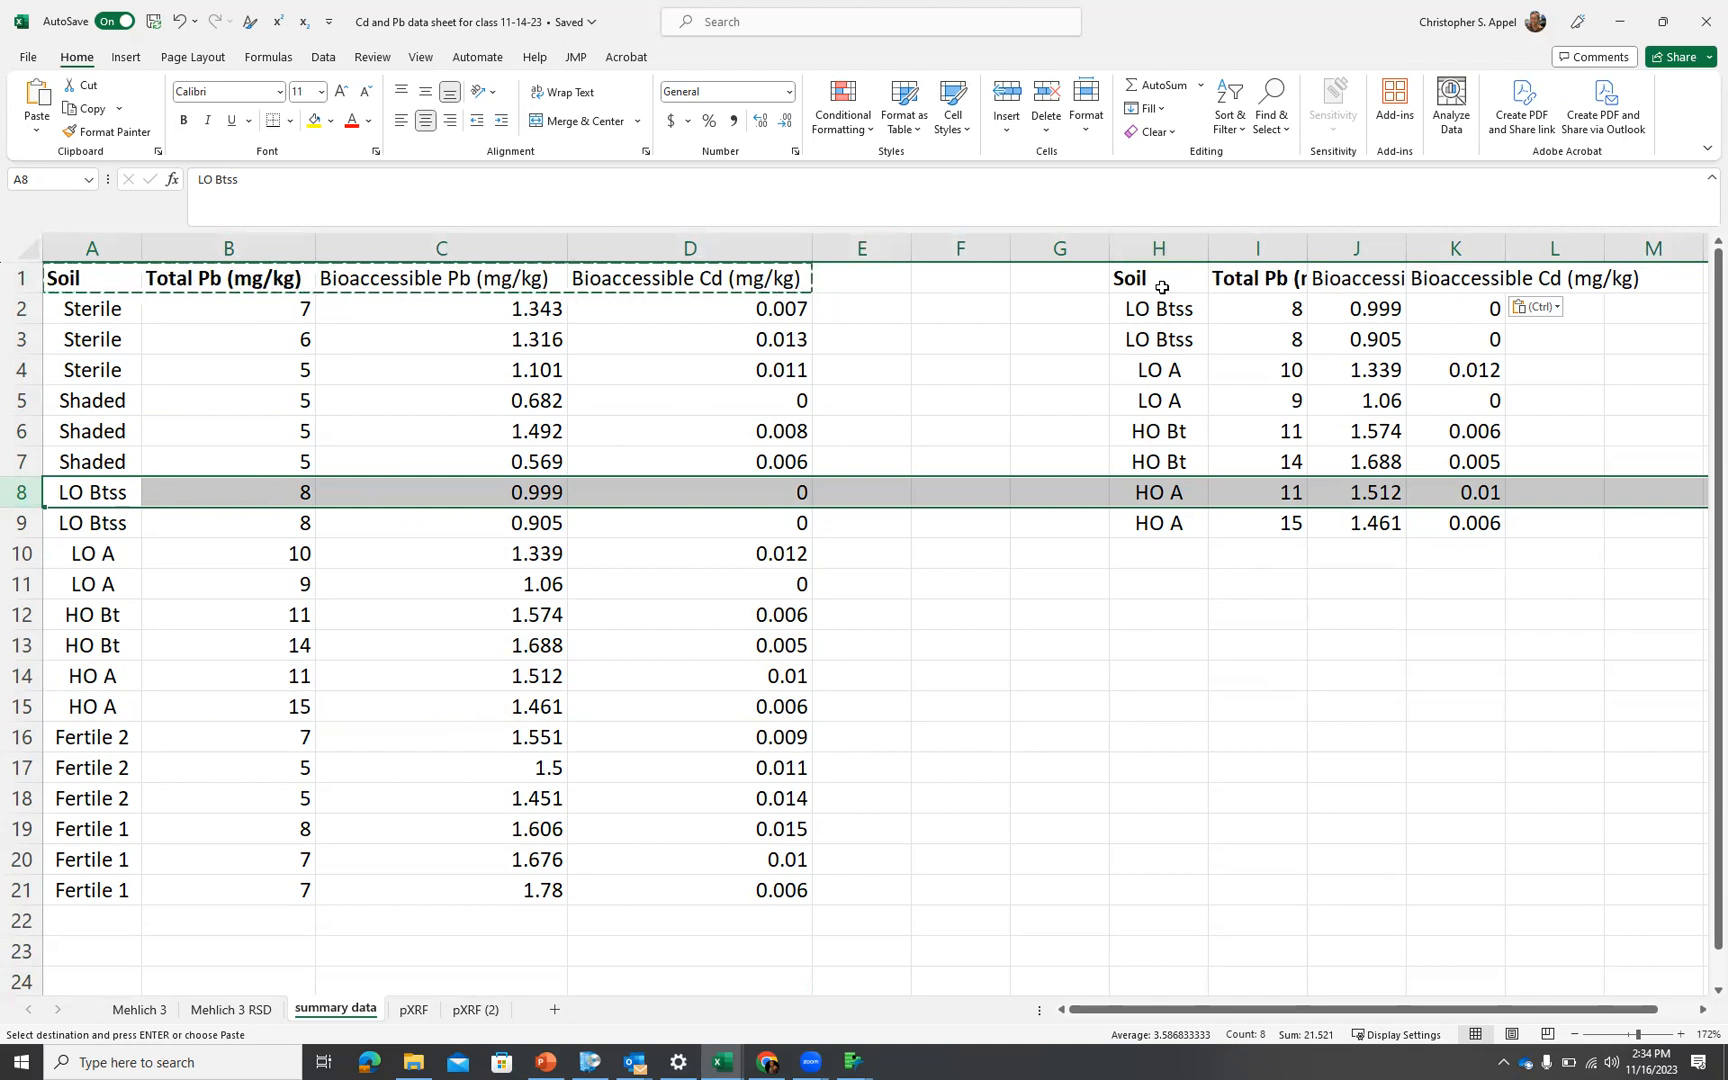
left_click_drag(1162, 288, 1460, 514)
key("ctrl+c")
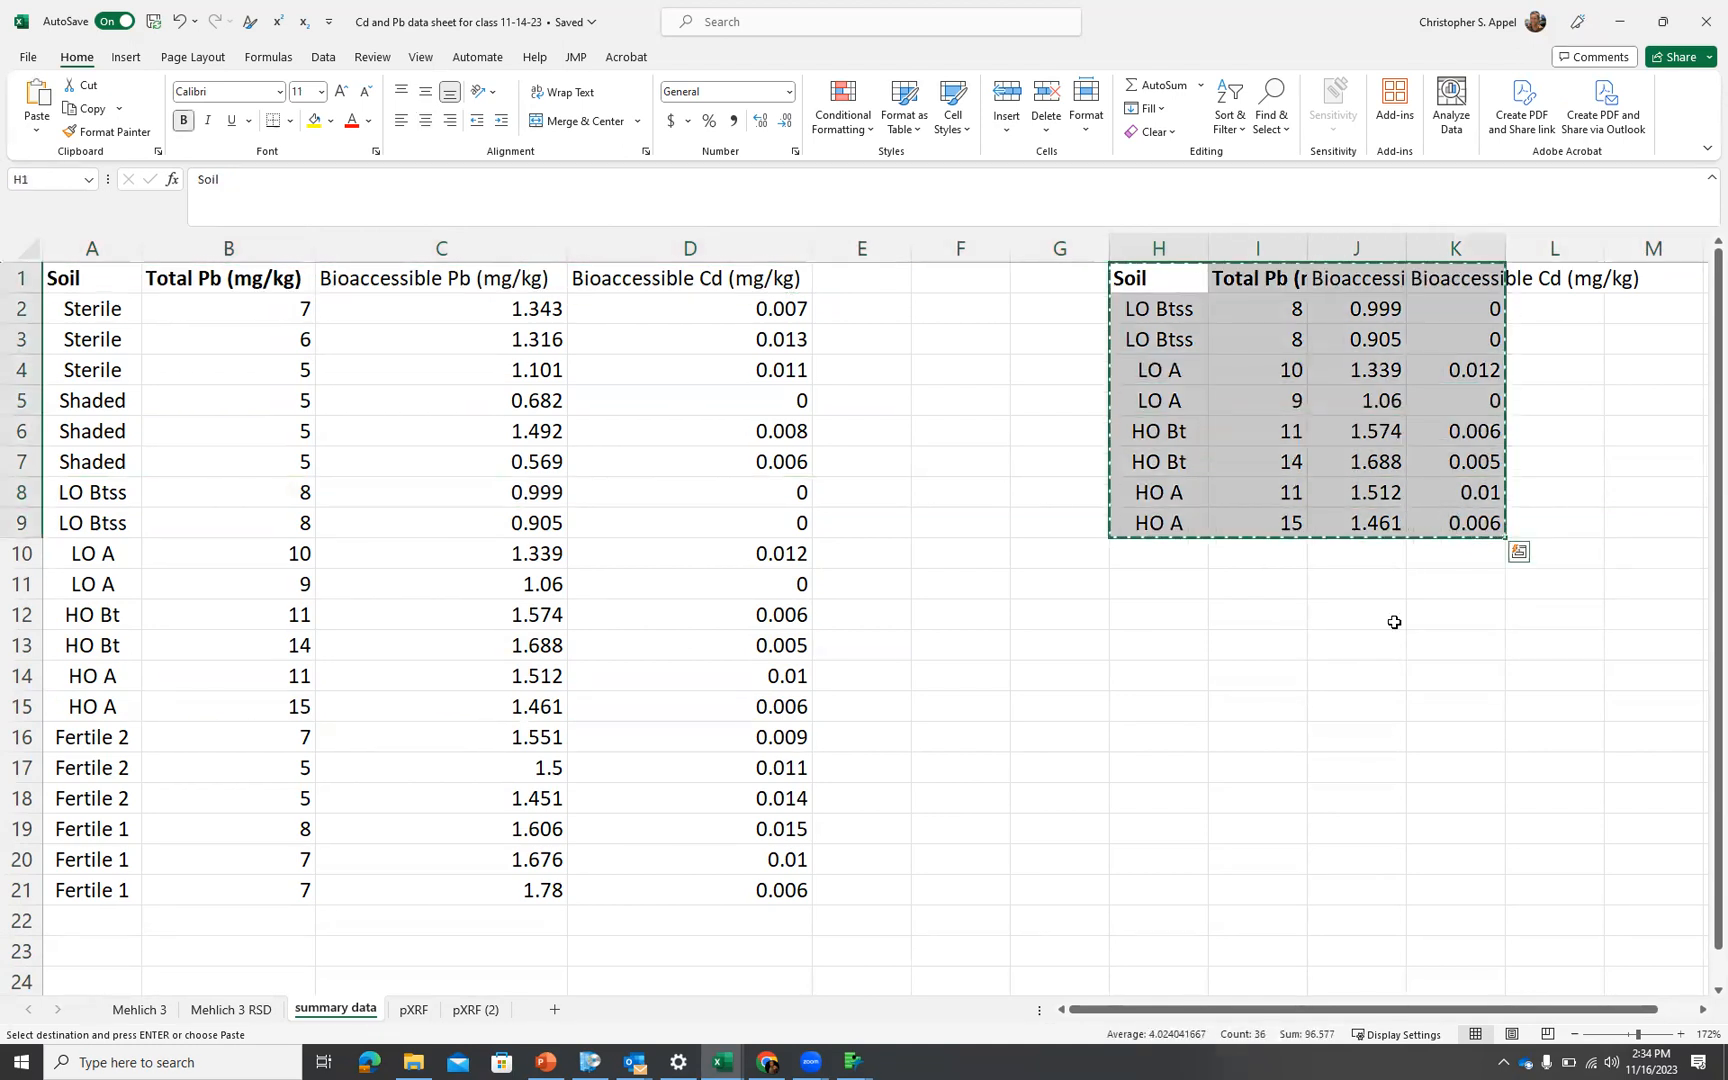
scroll(1346, 590, "down", 3)
scroll(1347, 591, "up", 3)
scroll(1300, 656, "down", 3)
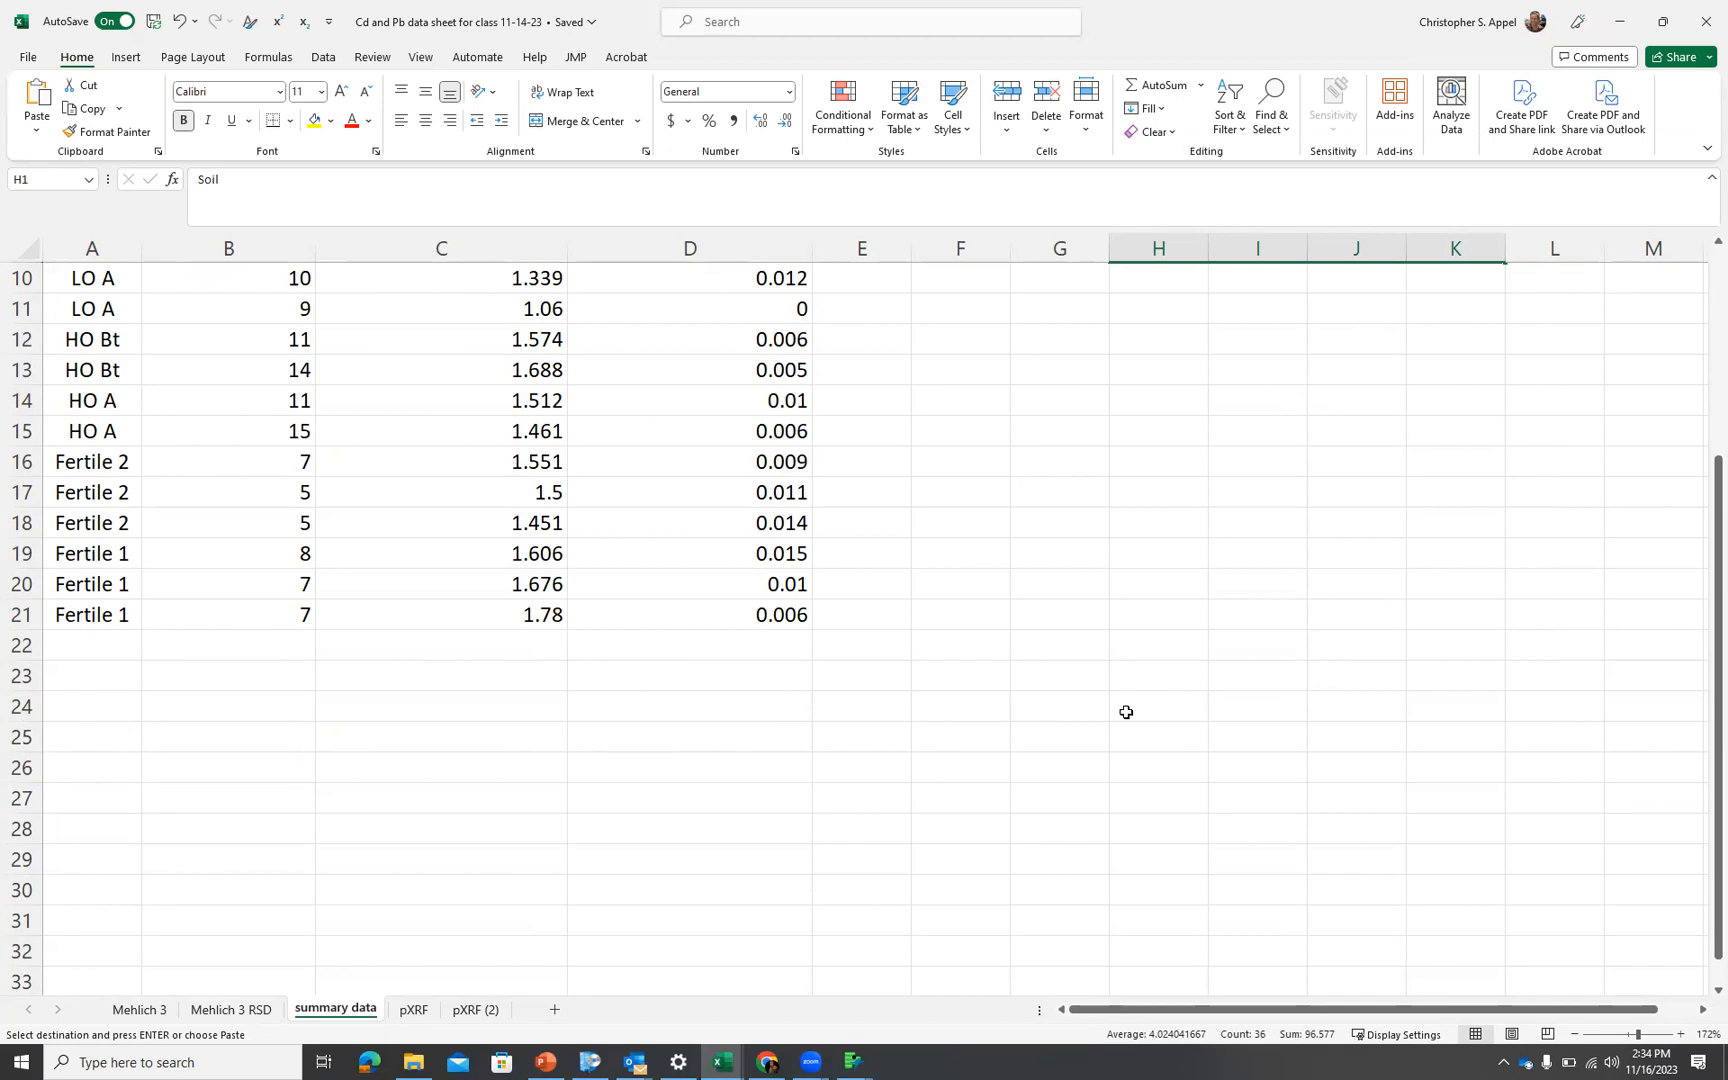
left_click(1086, 676)
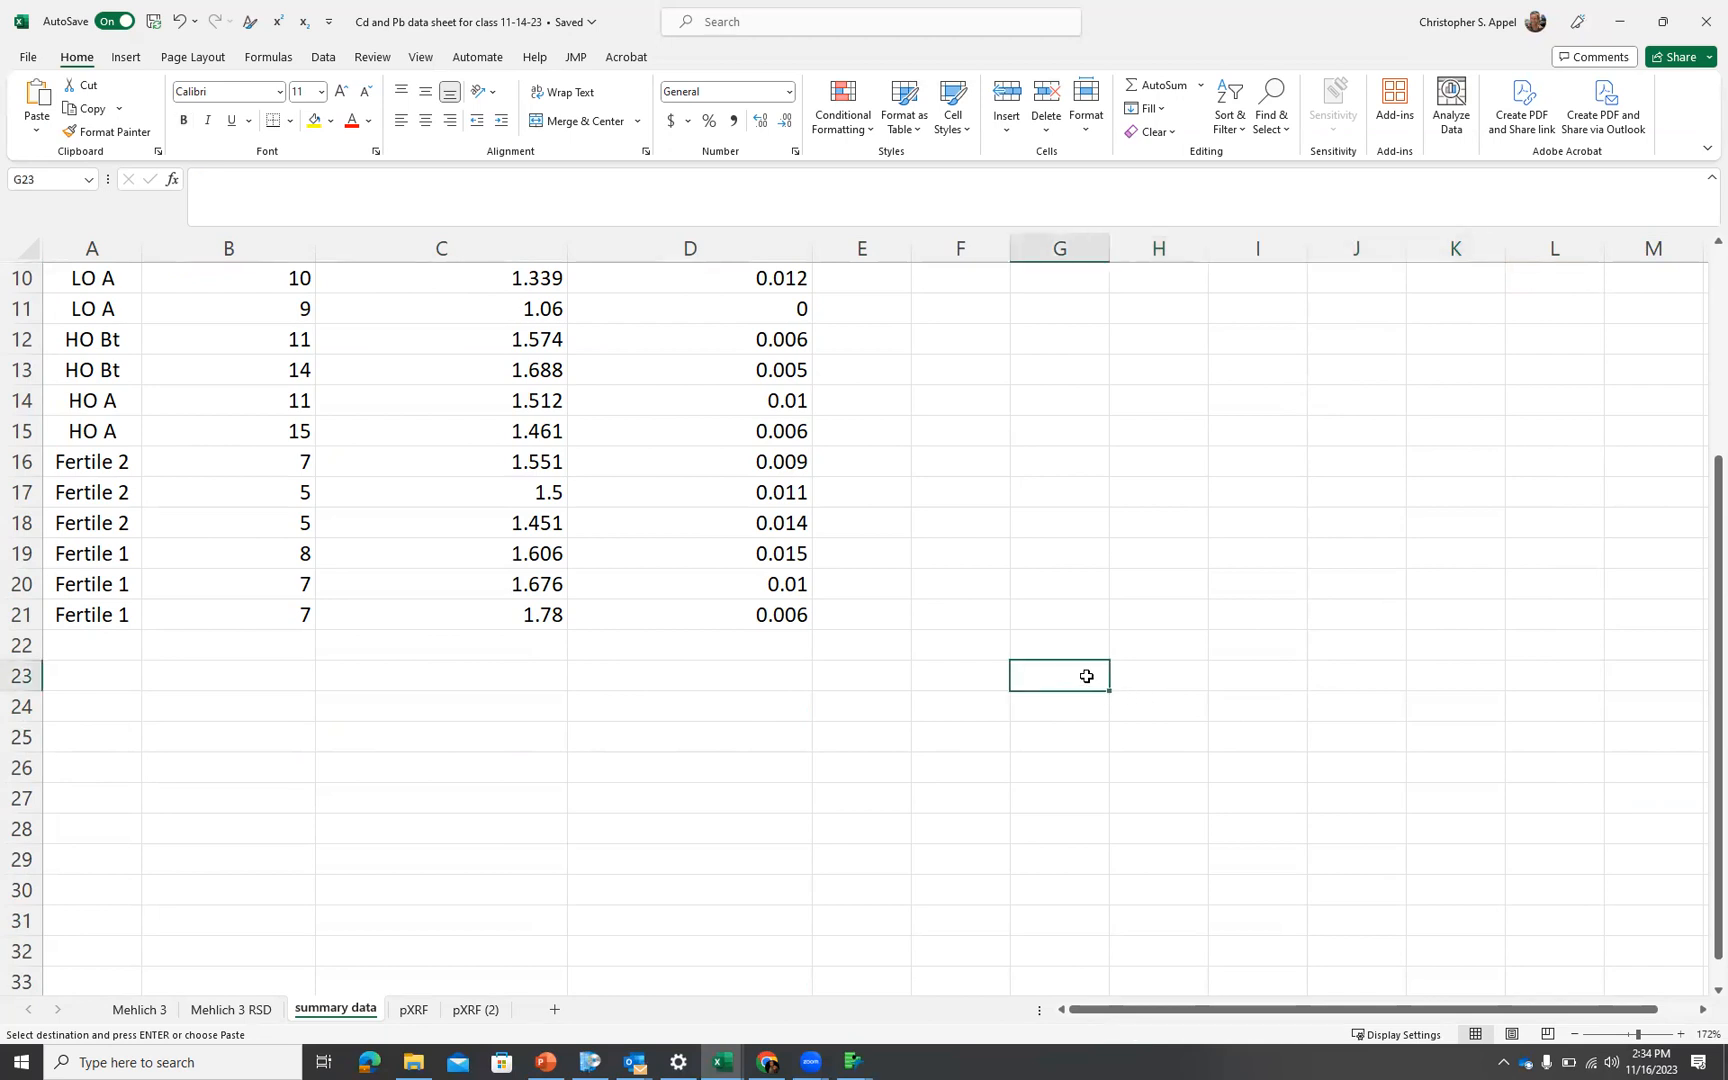
key("Return")
Delete the LO and HO rows 8 to 15 from the main table
scroll(1257, 679, "up", 3)
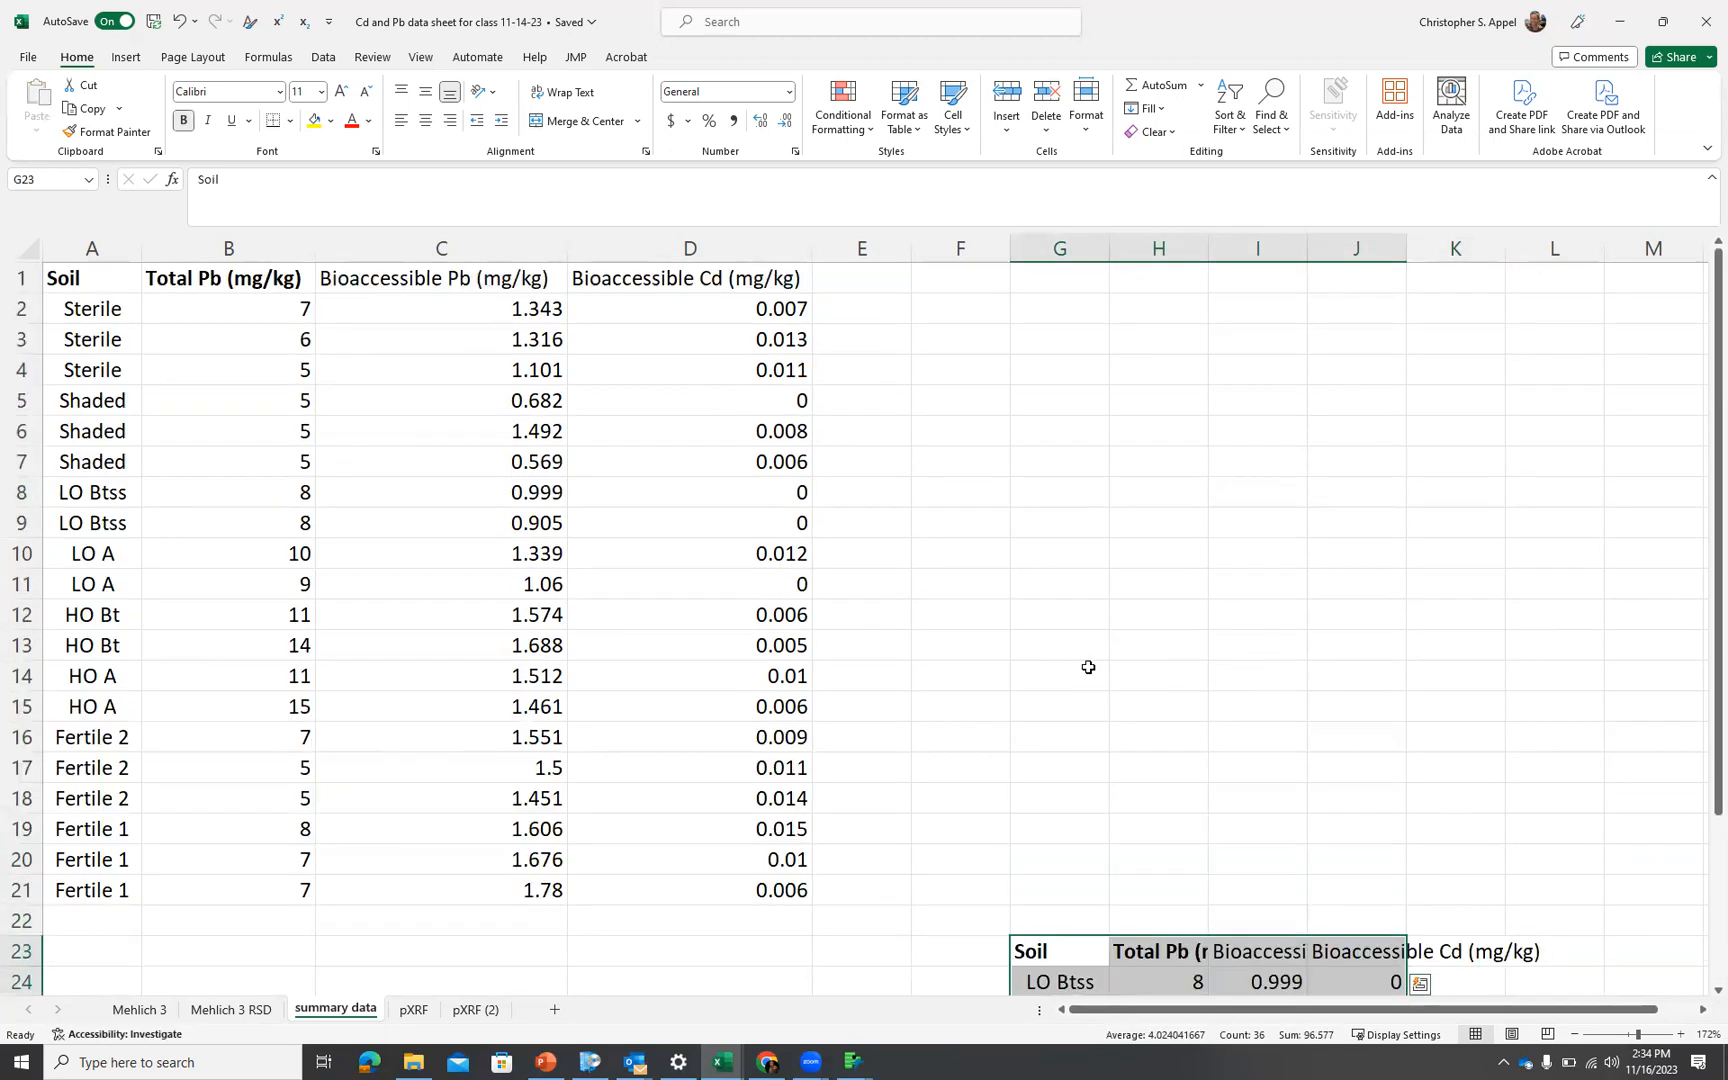
left_click_drag(17, 492, 13, 705)
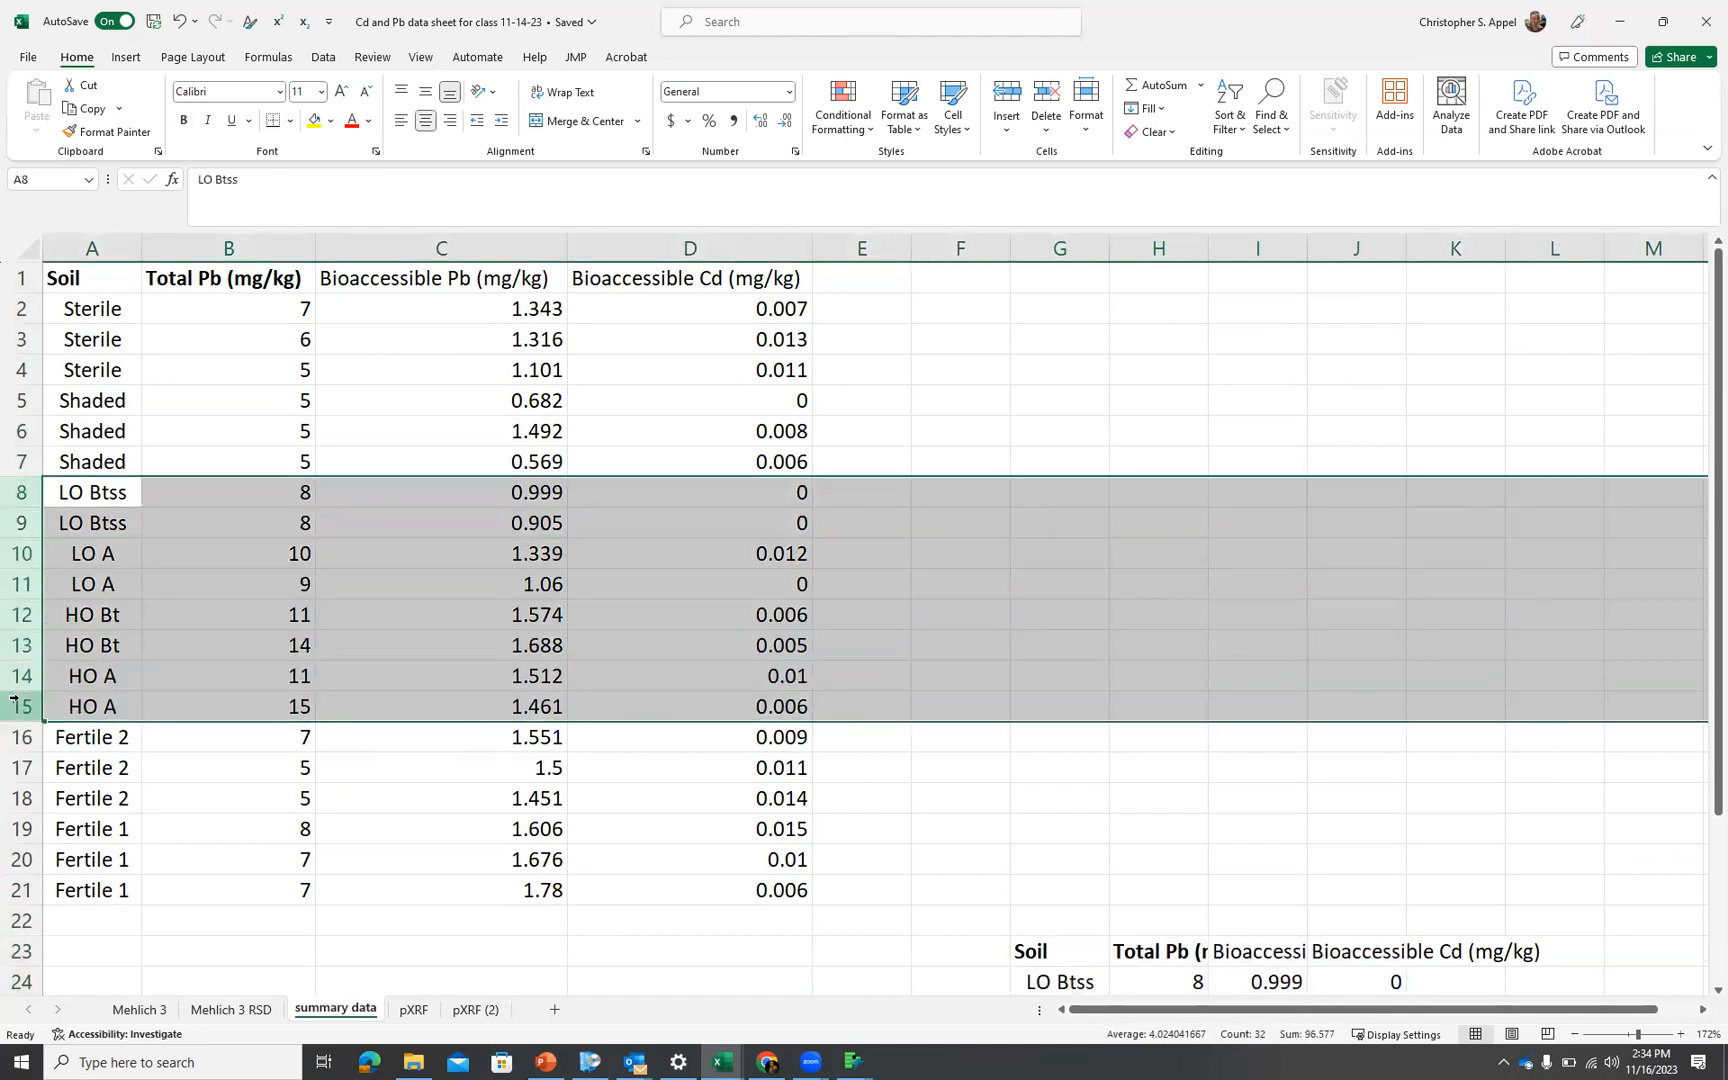
right_click(13, 705)
left_click(71, 529)
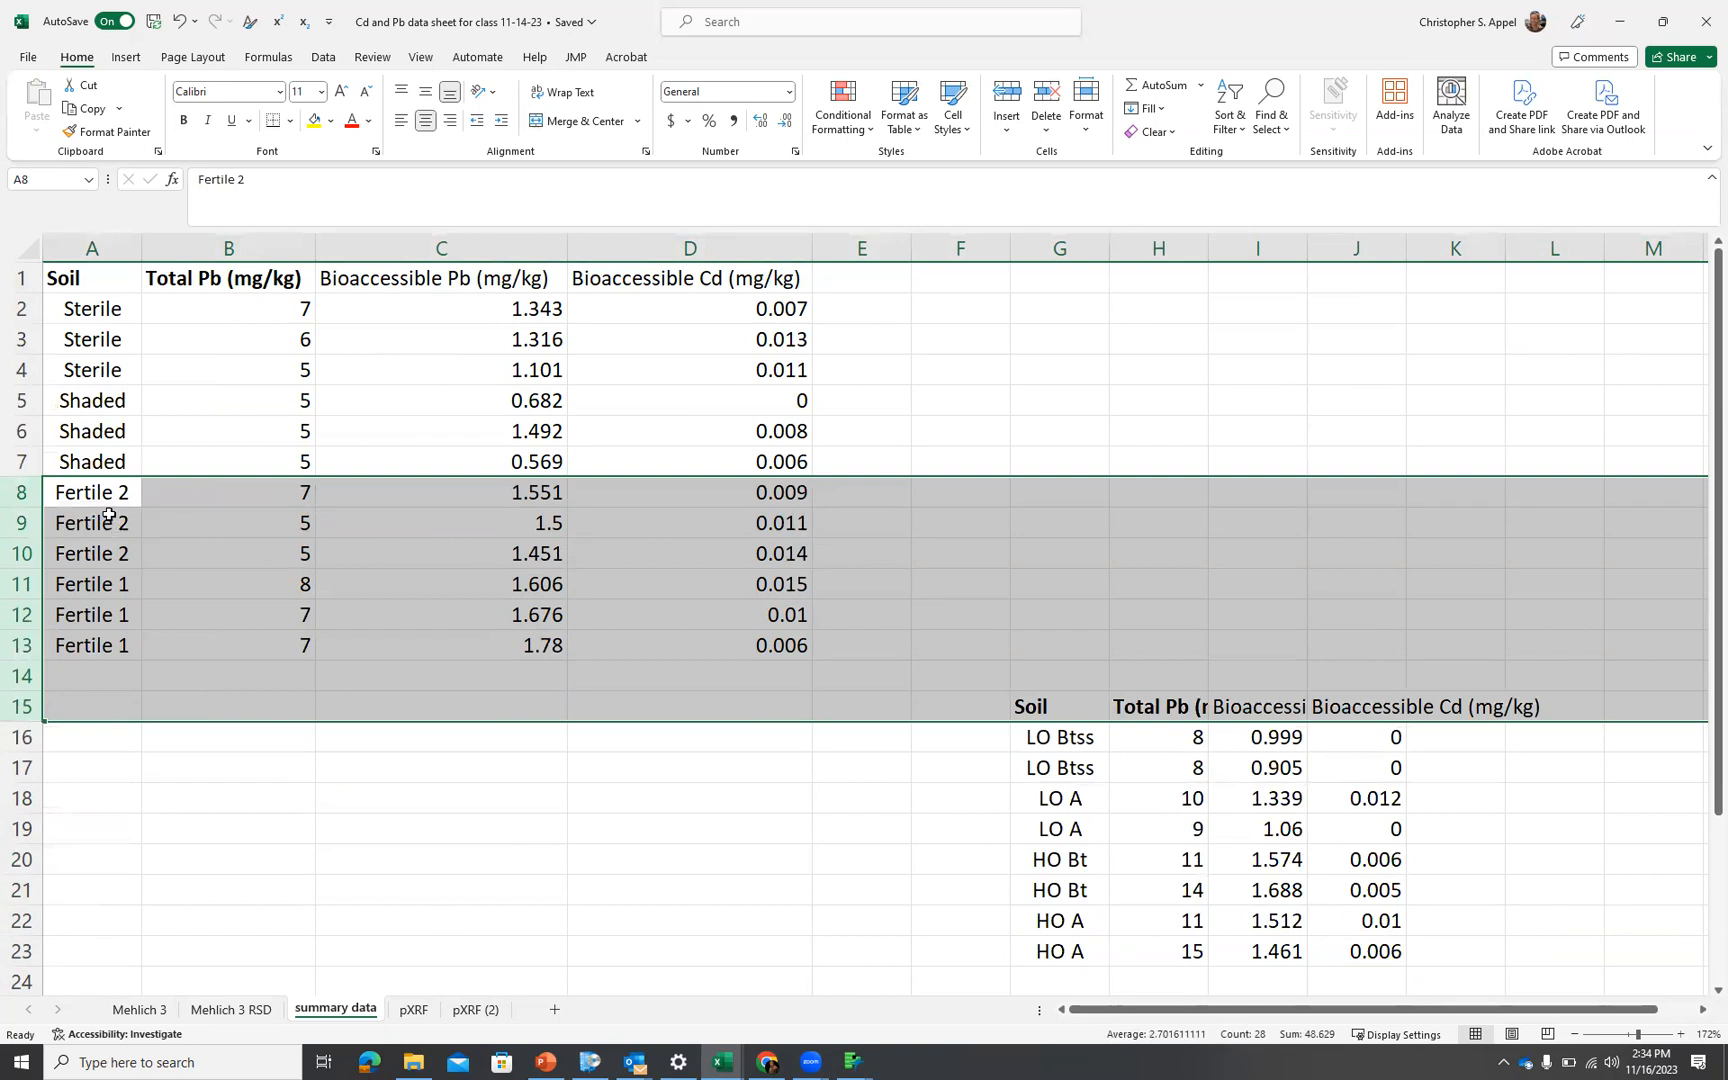
Move the Fertile 2 records below the Fertile 1 records and delete the emptied rows 8 to 10
left_click_drag(86, 492, 664, 553)
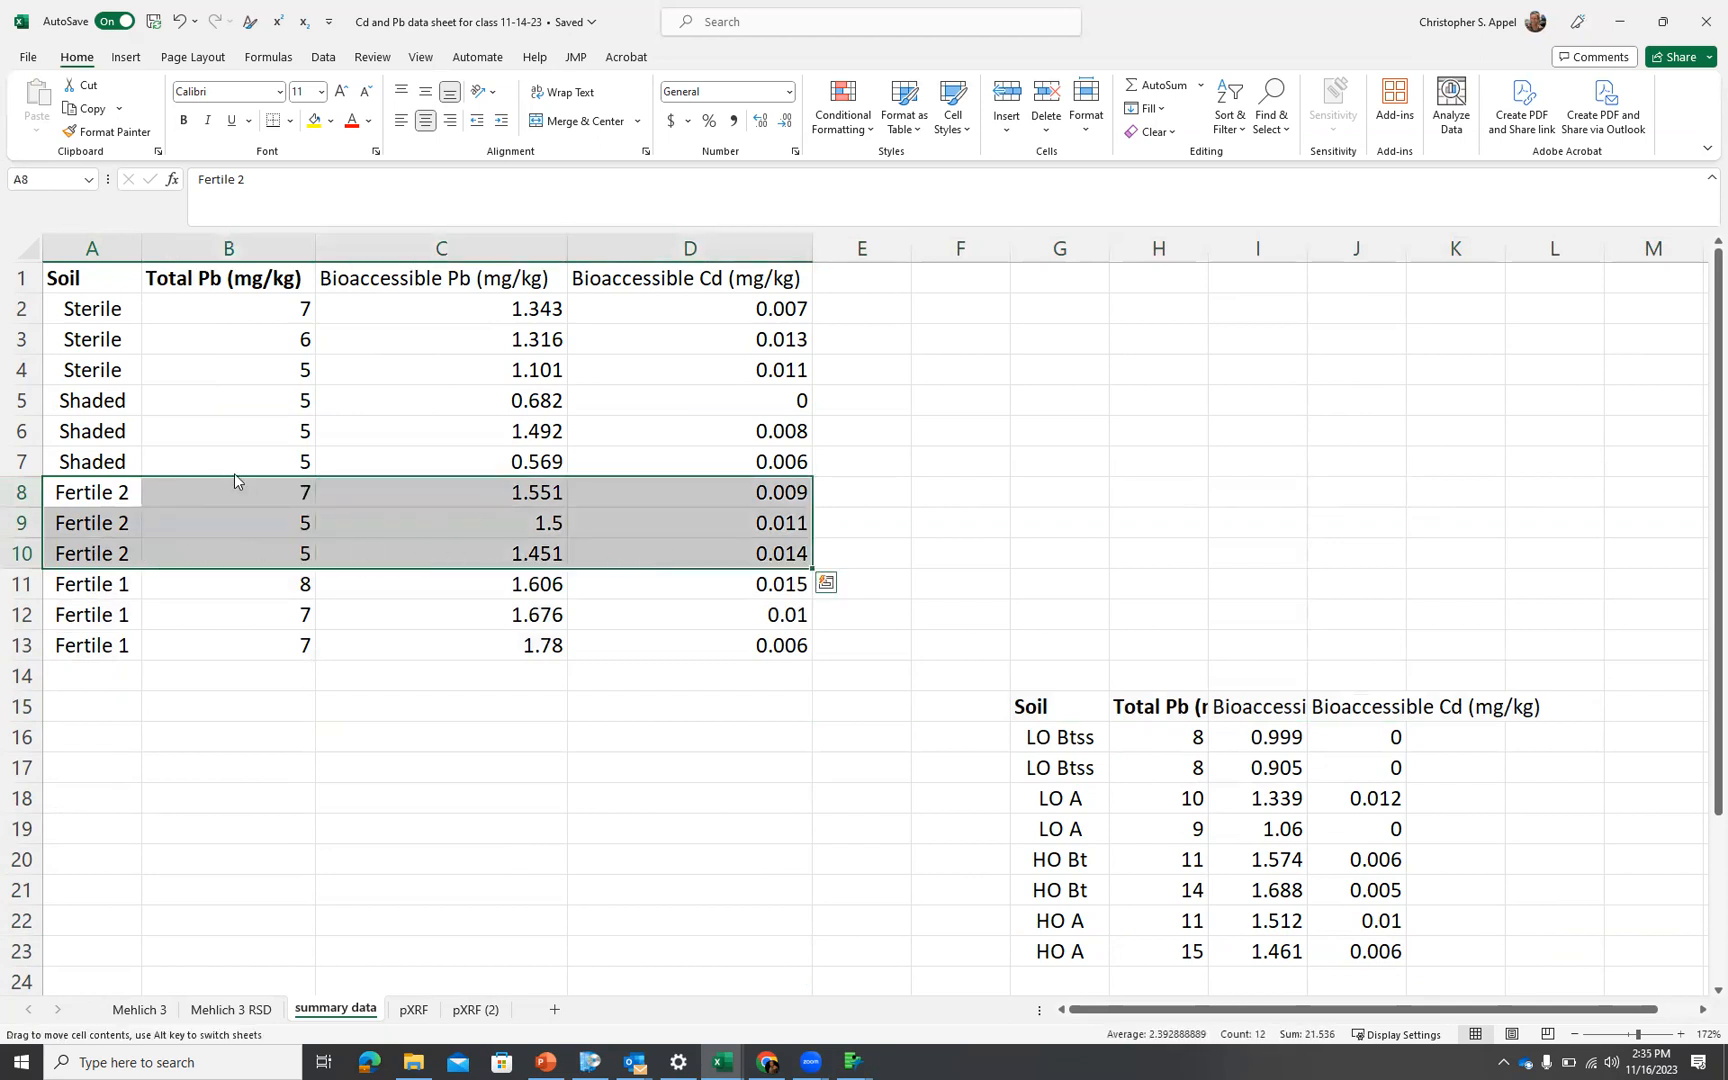
left_click_drag(234, 476, 220, 684)
left_click_drag(14, 487, 20, 551)
right_click(29, 543)
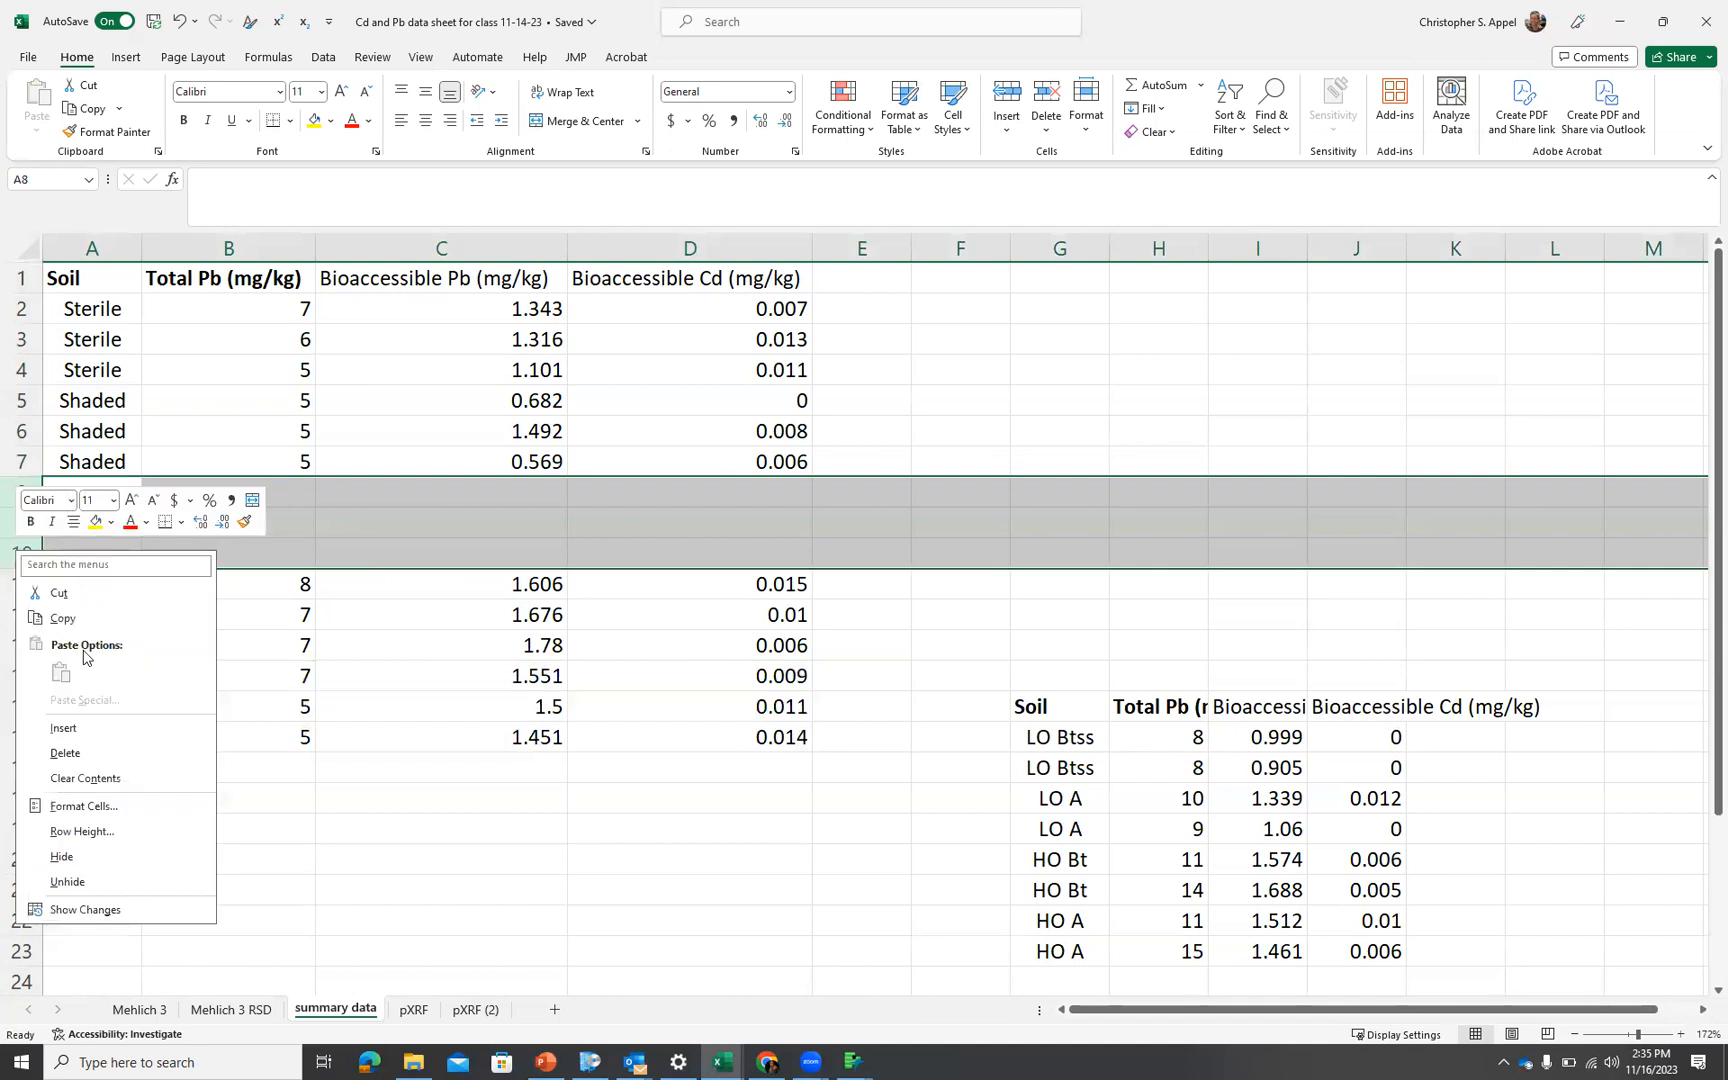
left_click(86, 752)
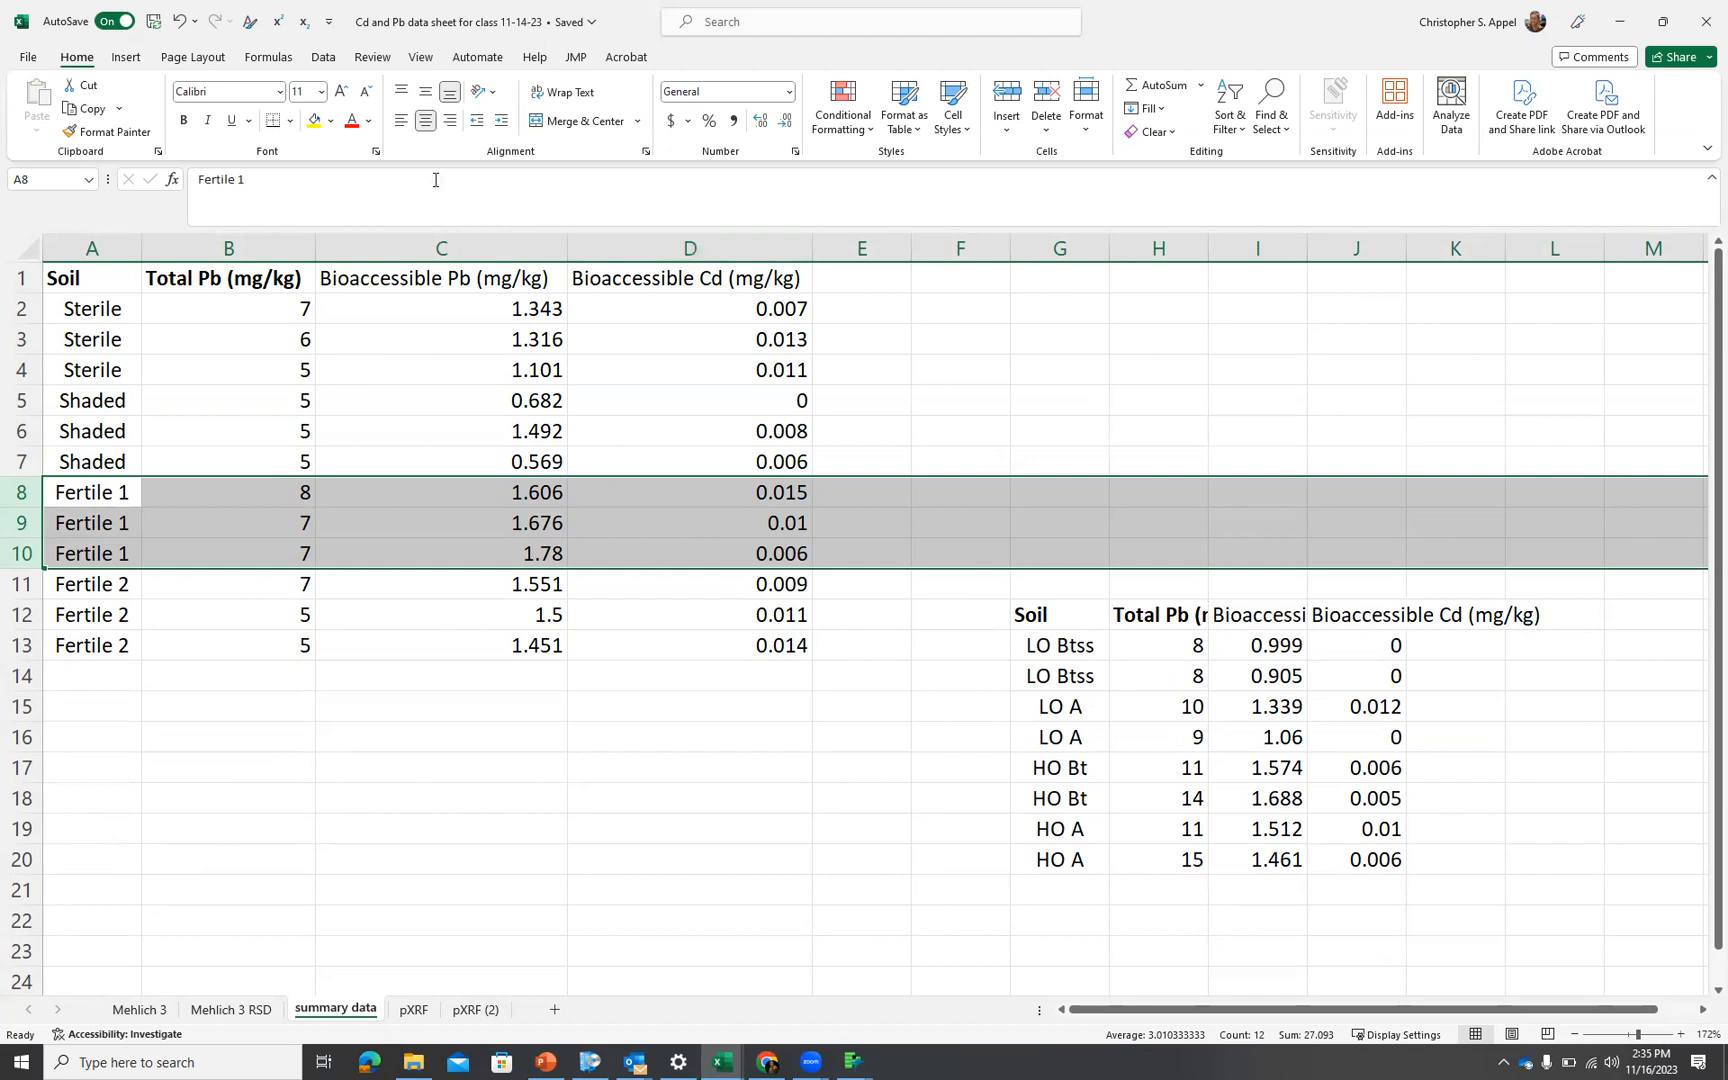
Insert a new column before Total Pb (mg/kg) and give it the header "Method"
left_click(230, 245)
right_click(230, 246)
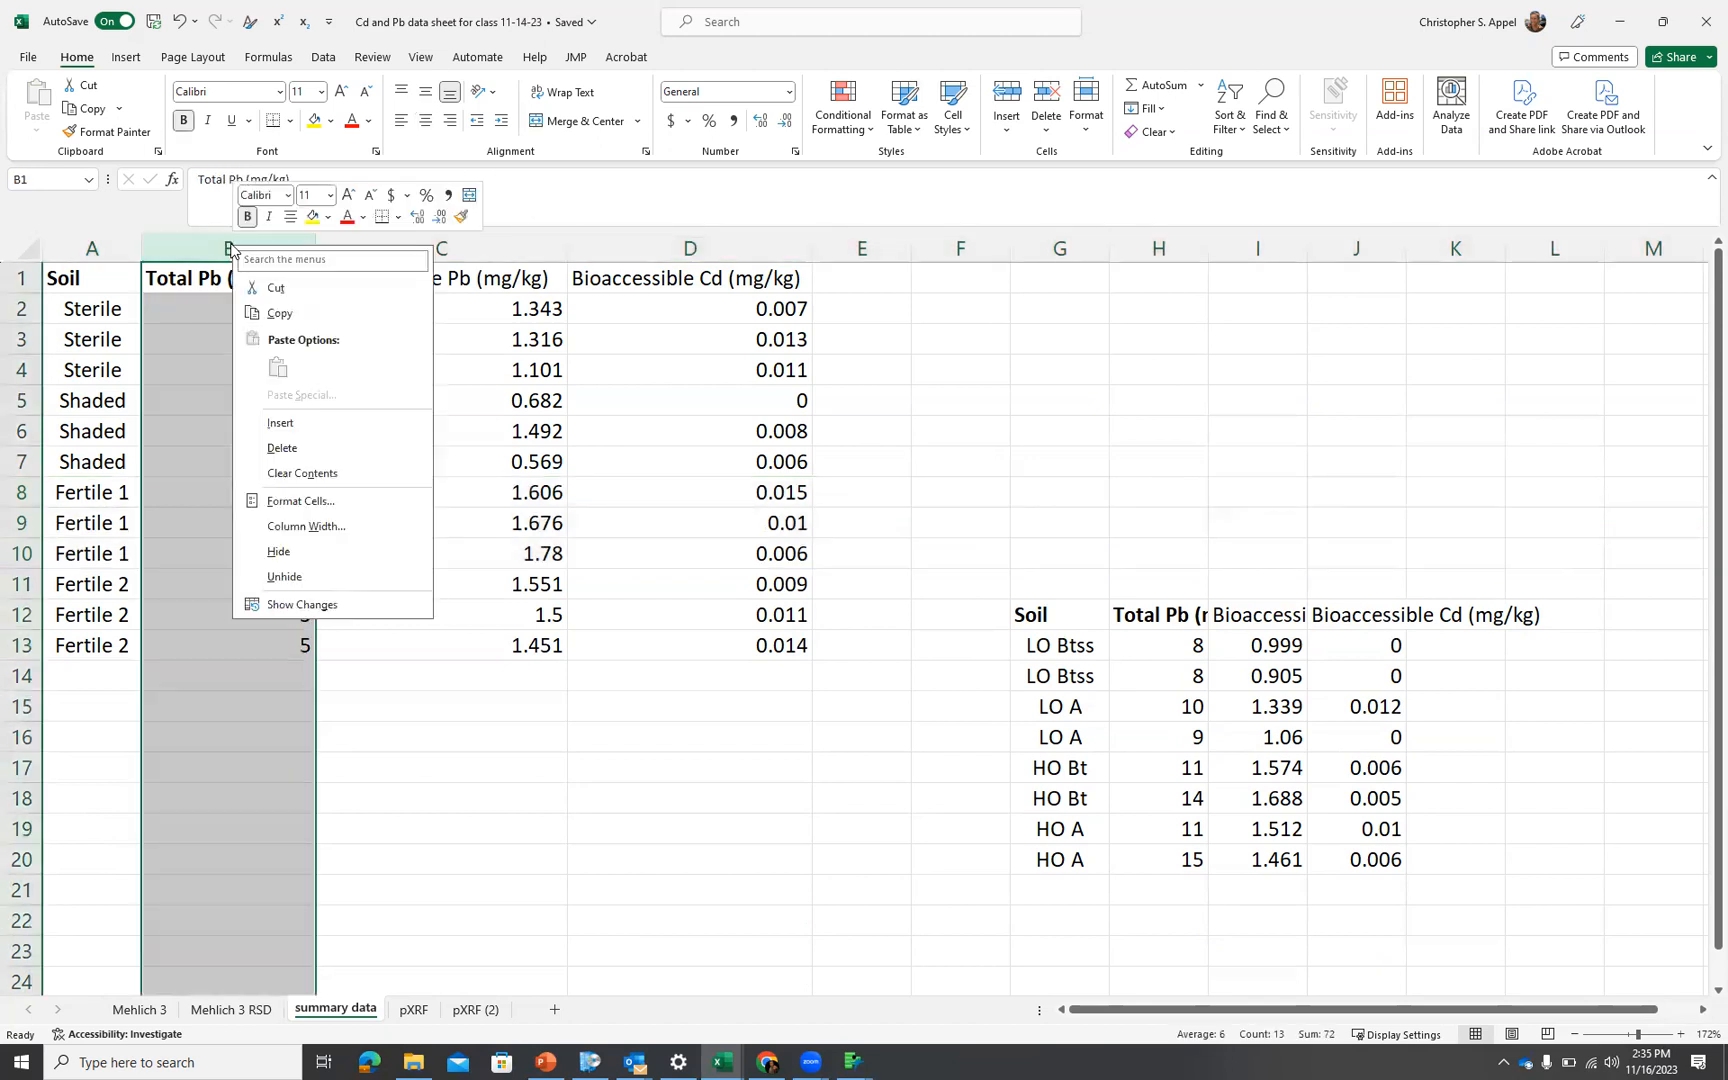
left_click(354, 420)
left_click(201, 278)
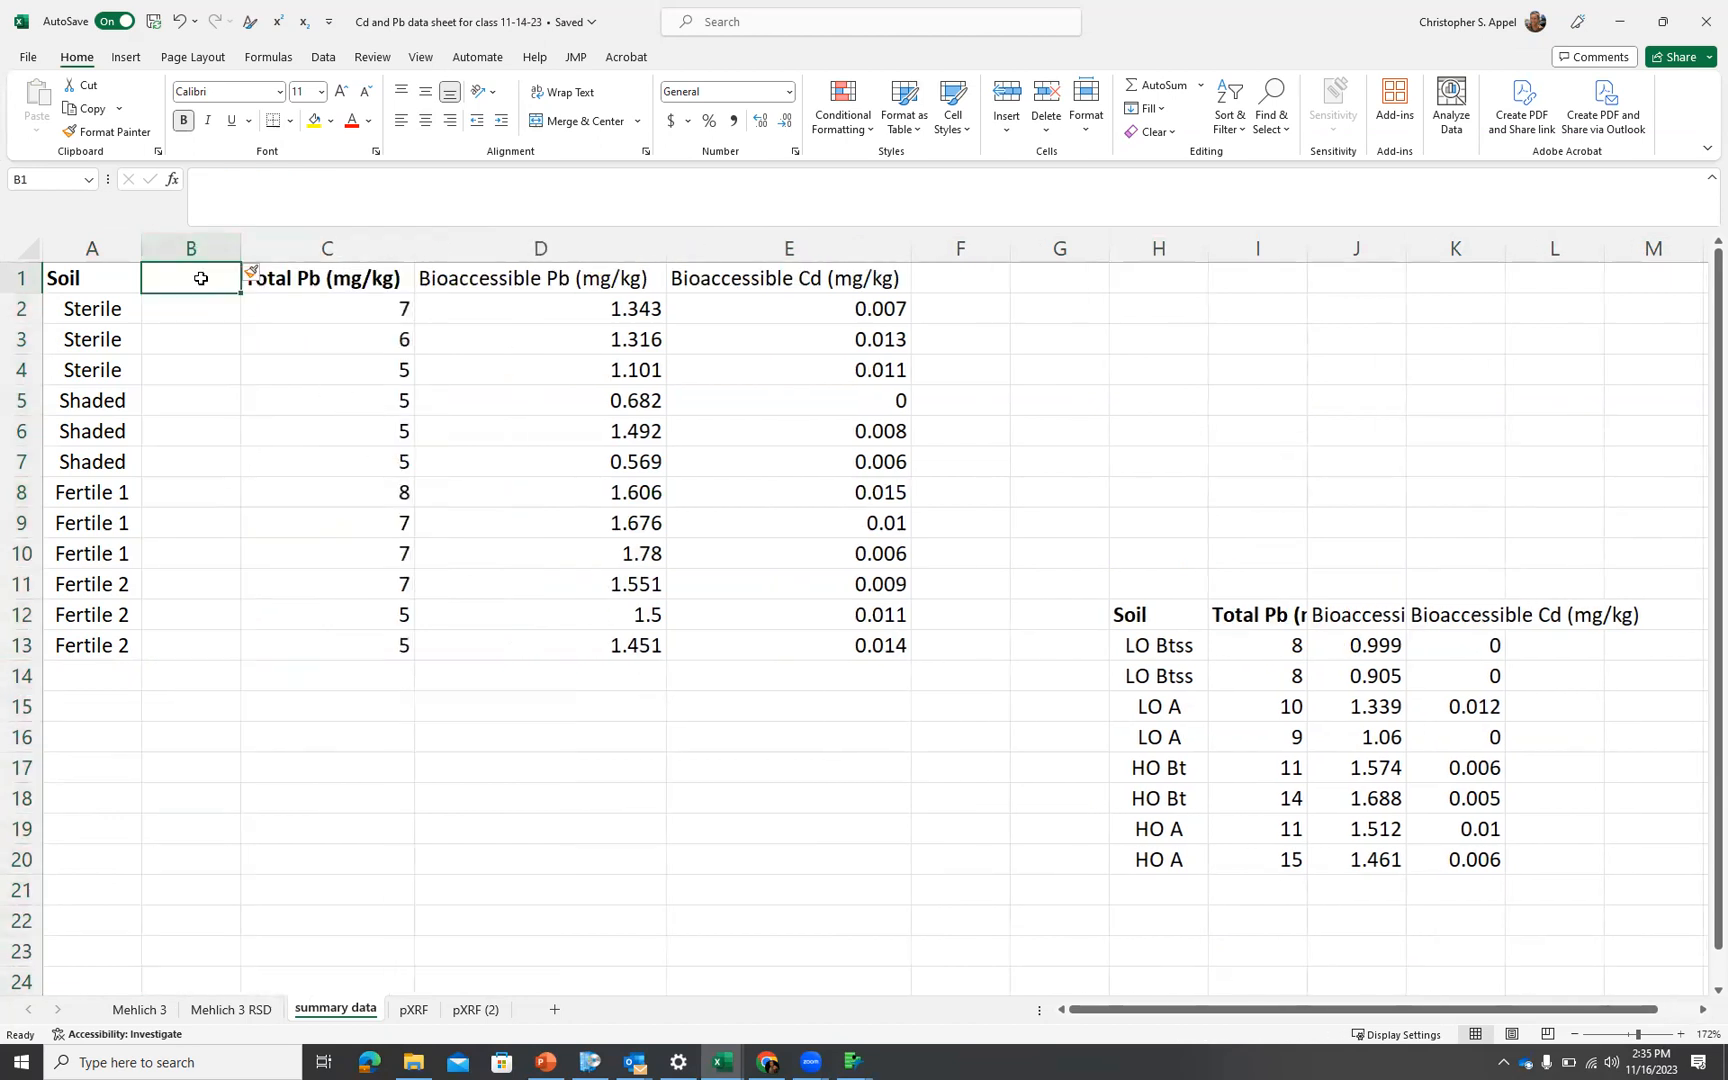
type("Method")
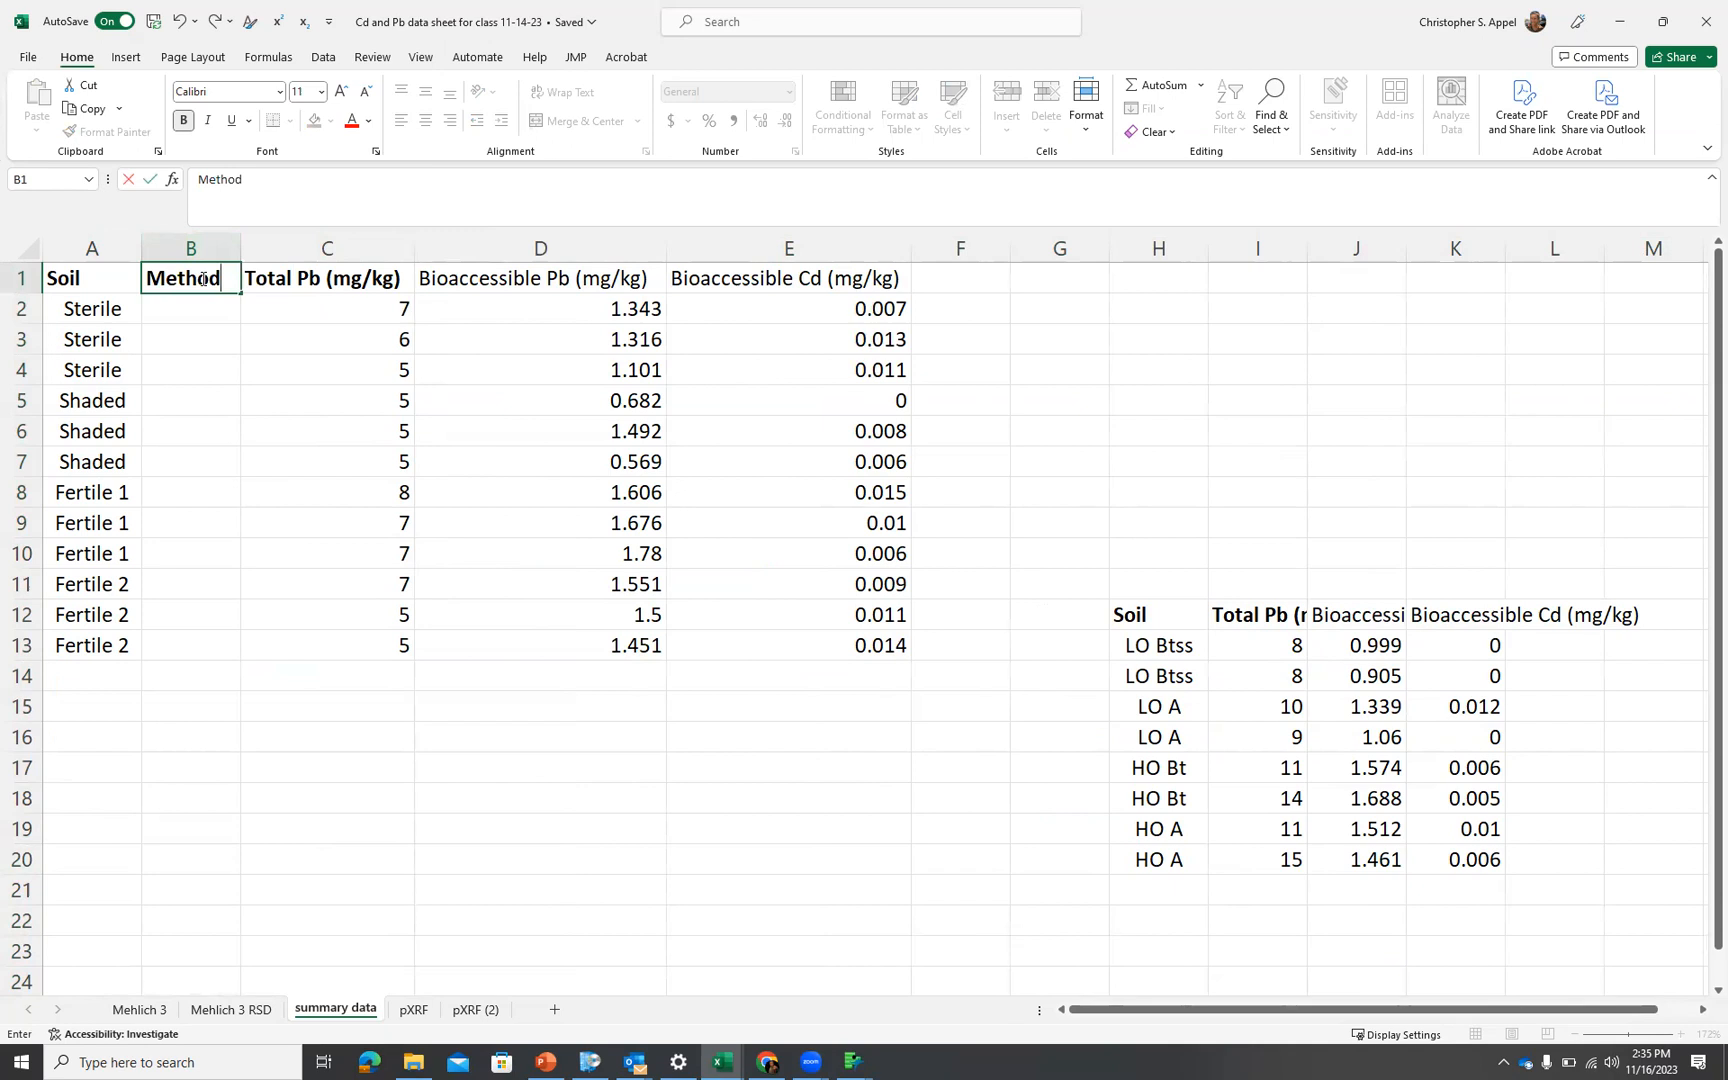
left_click(318, 318)
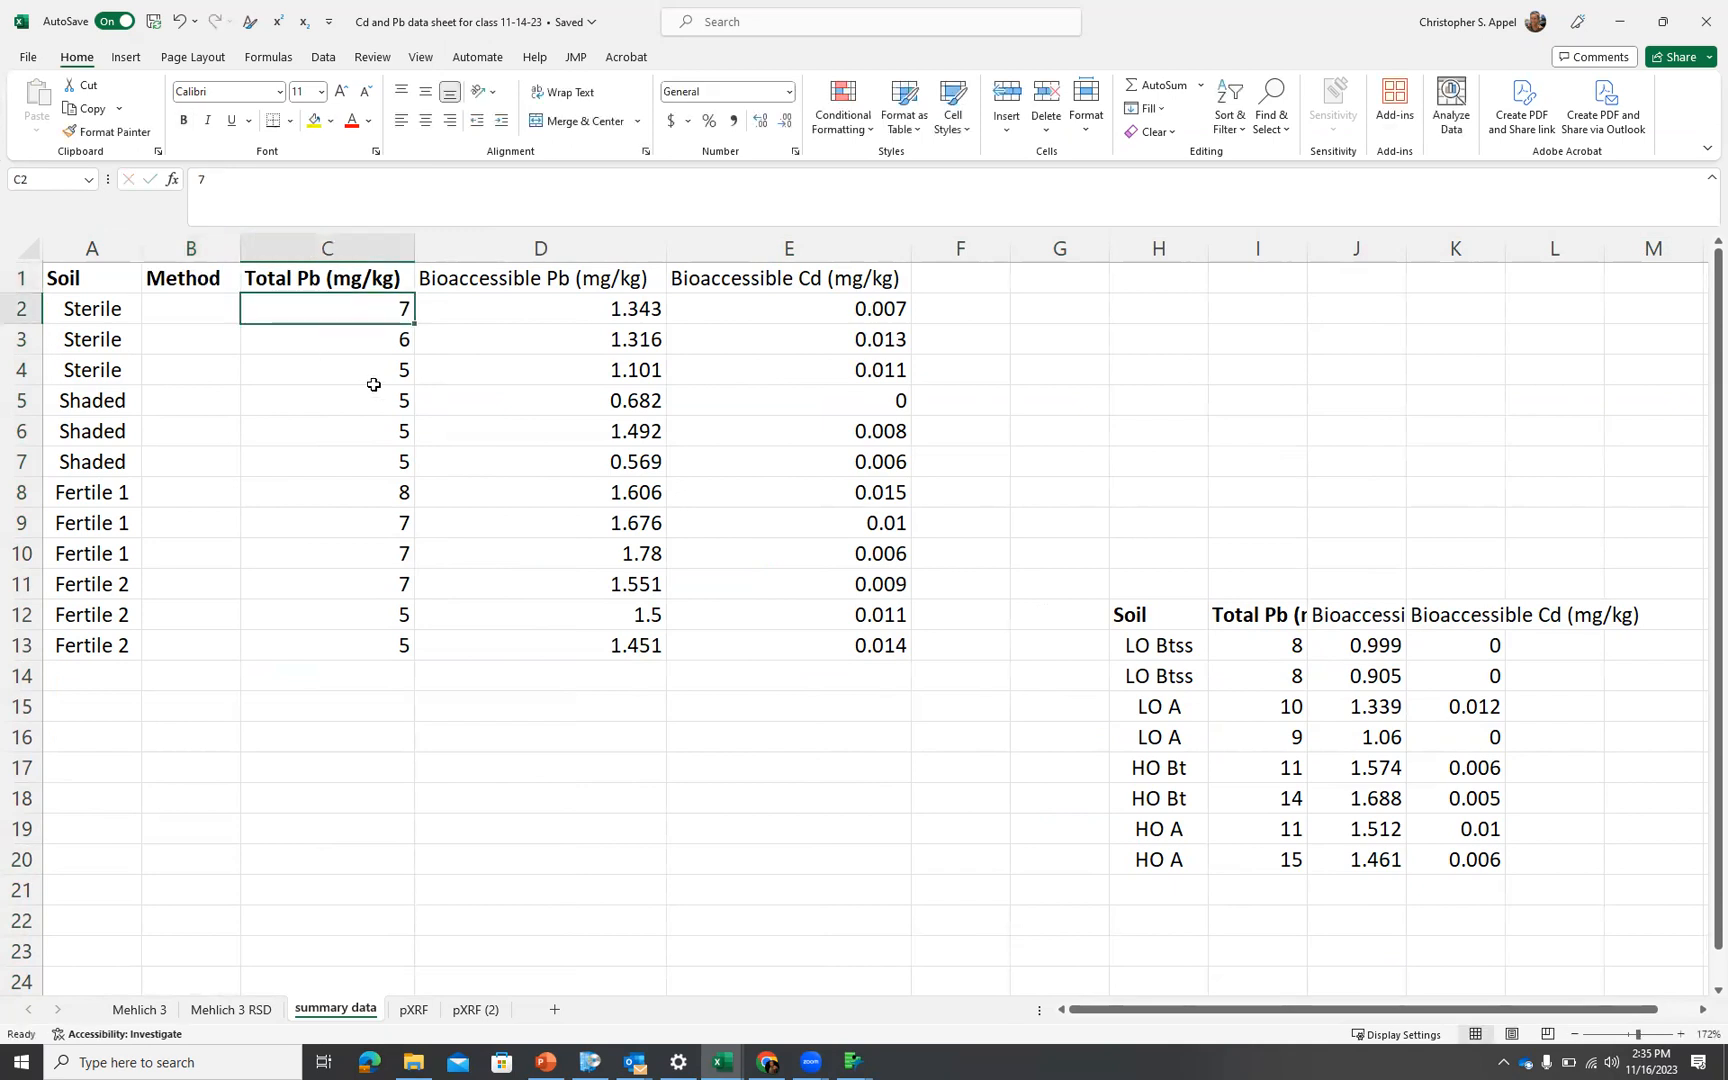
Fill B2:B13 with the Total Pb (mg/kg) label copied from C1 and widen the Method column to fit it
left_click(355, 279)
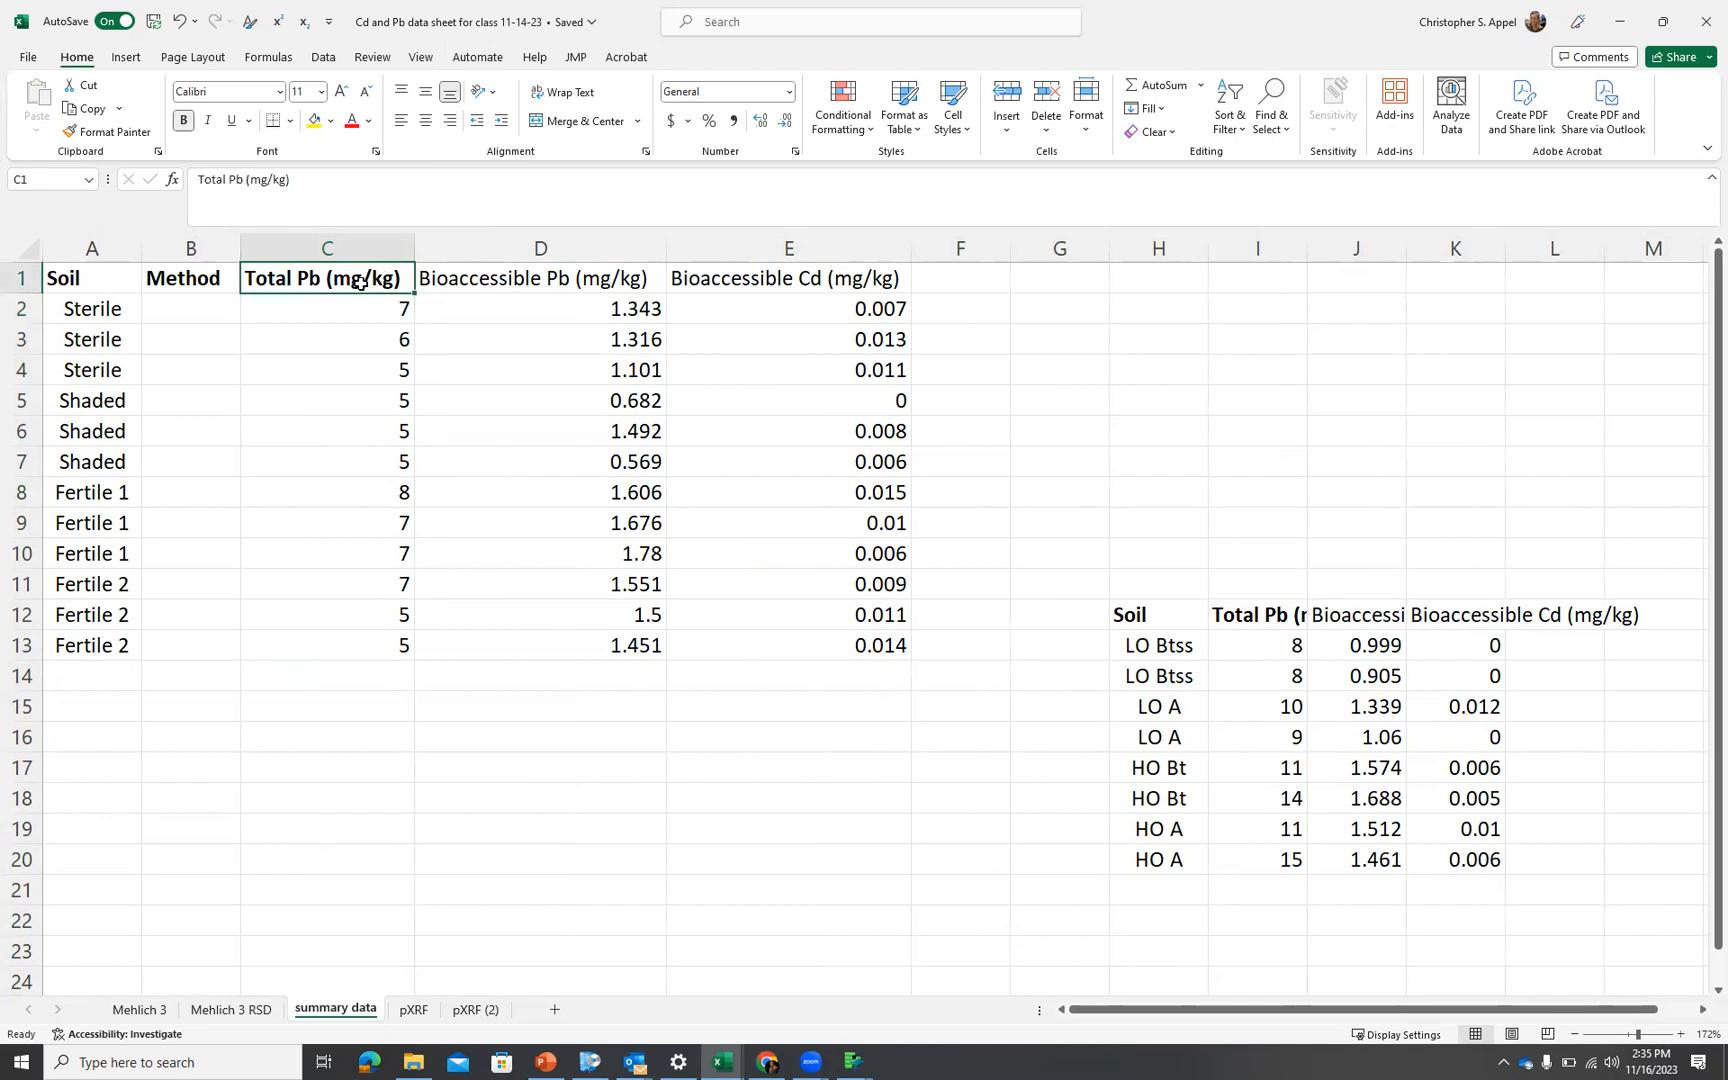
key("ctrl+c")
left_click(217, 308)
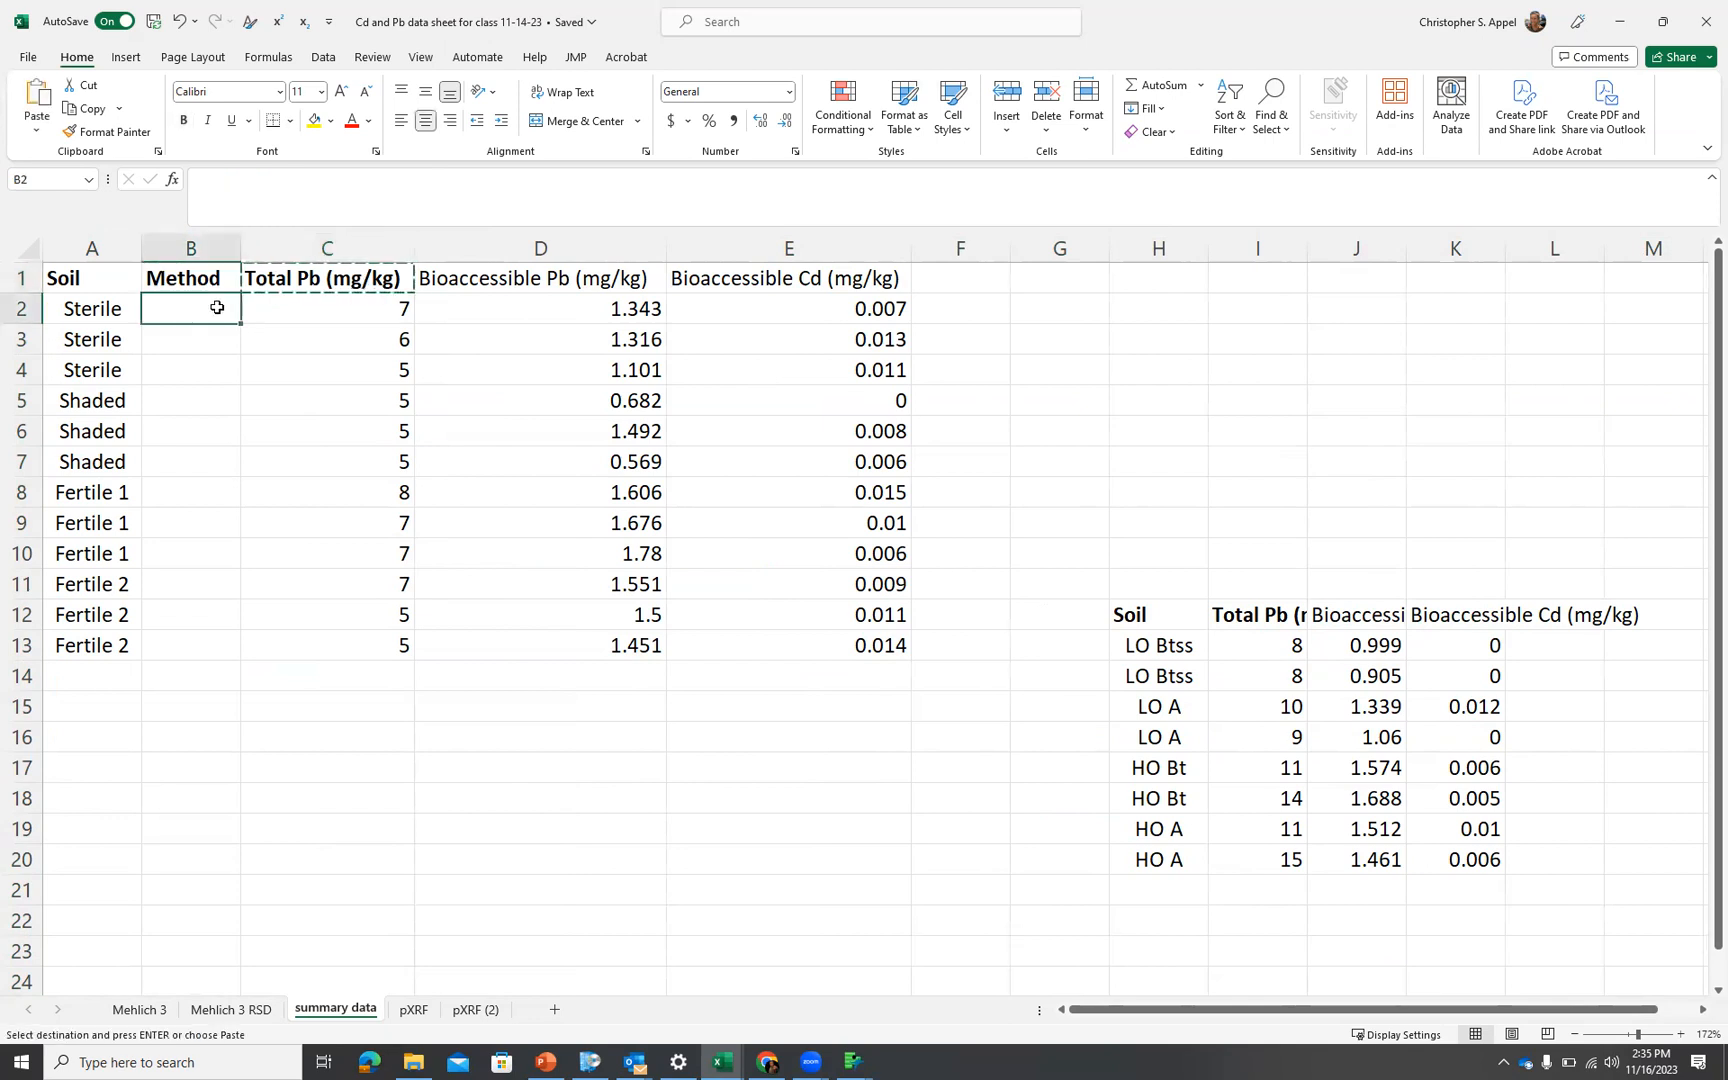
key("ctrl+v")
left_click(265, 337)
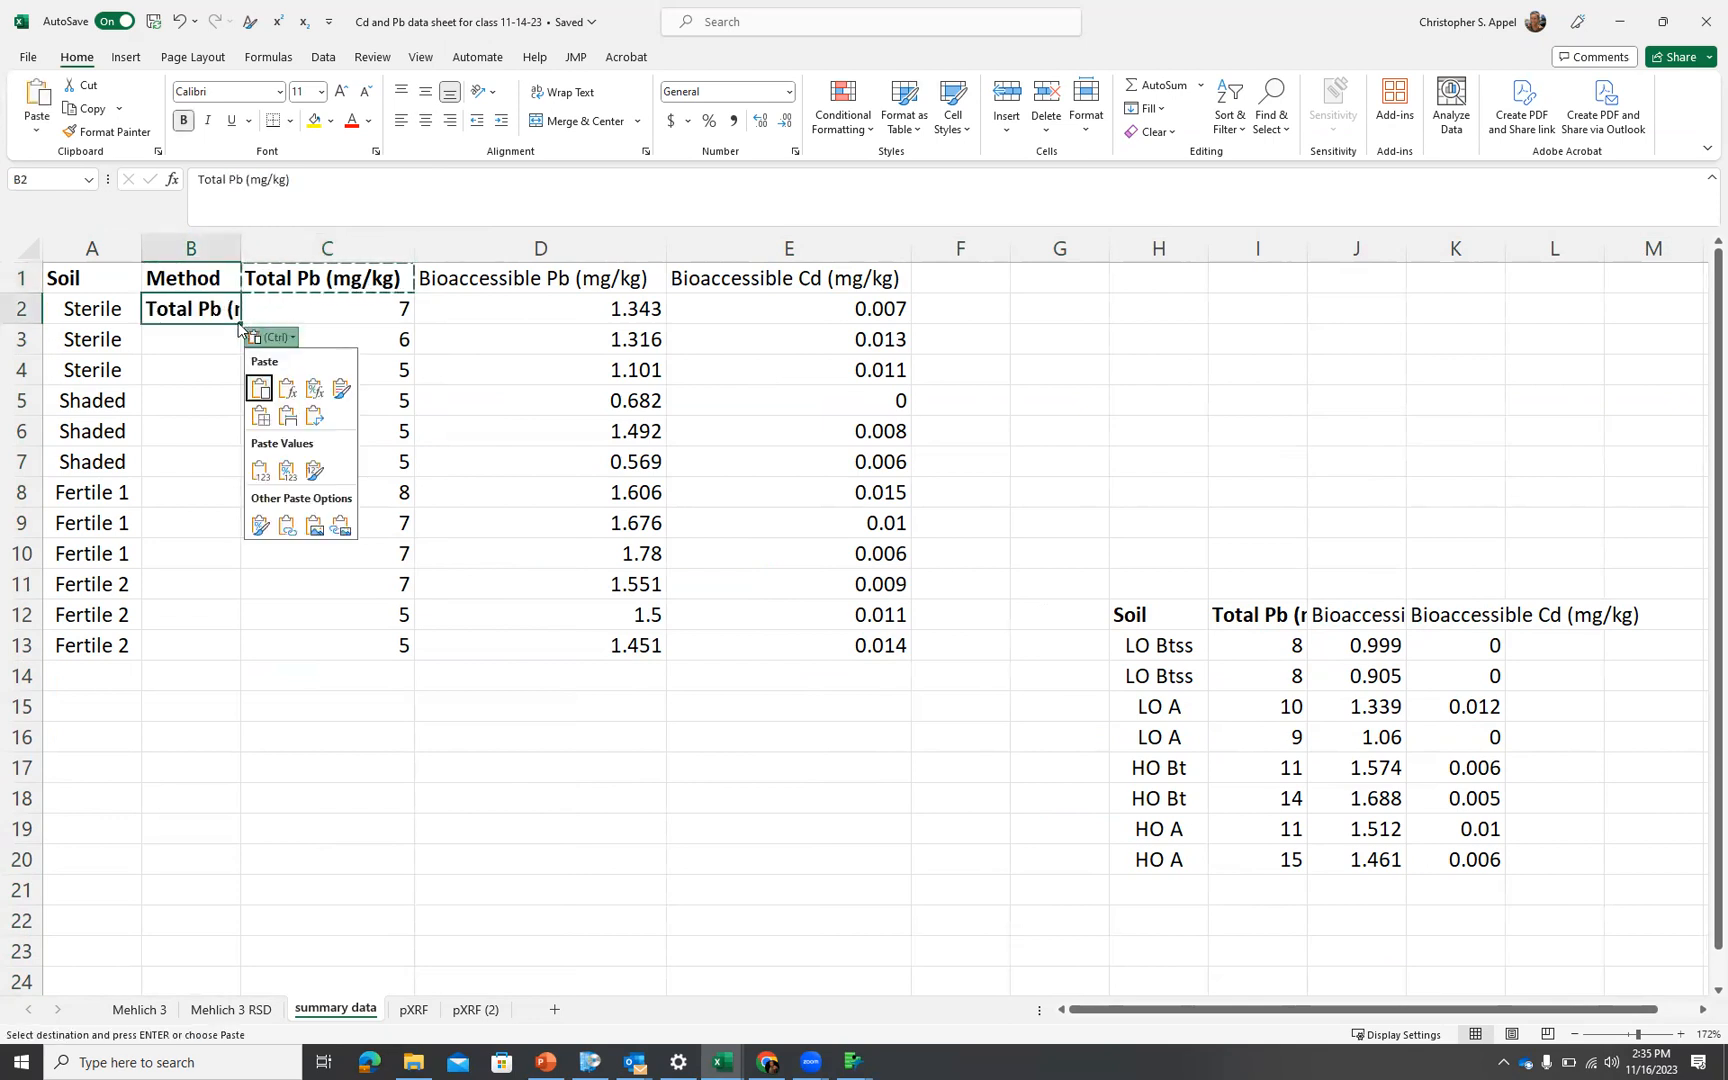
left_click(236, 385)
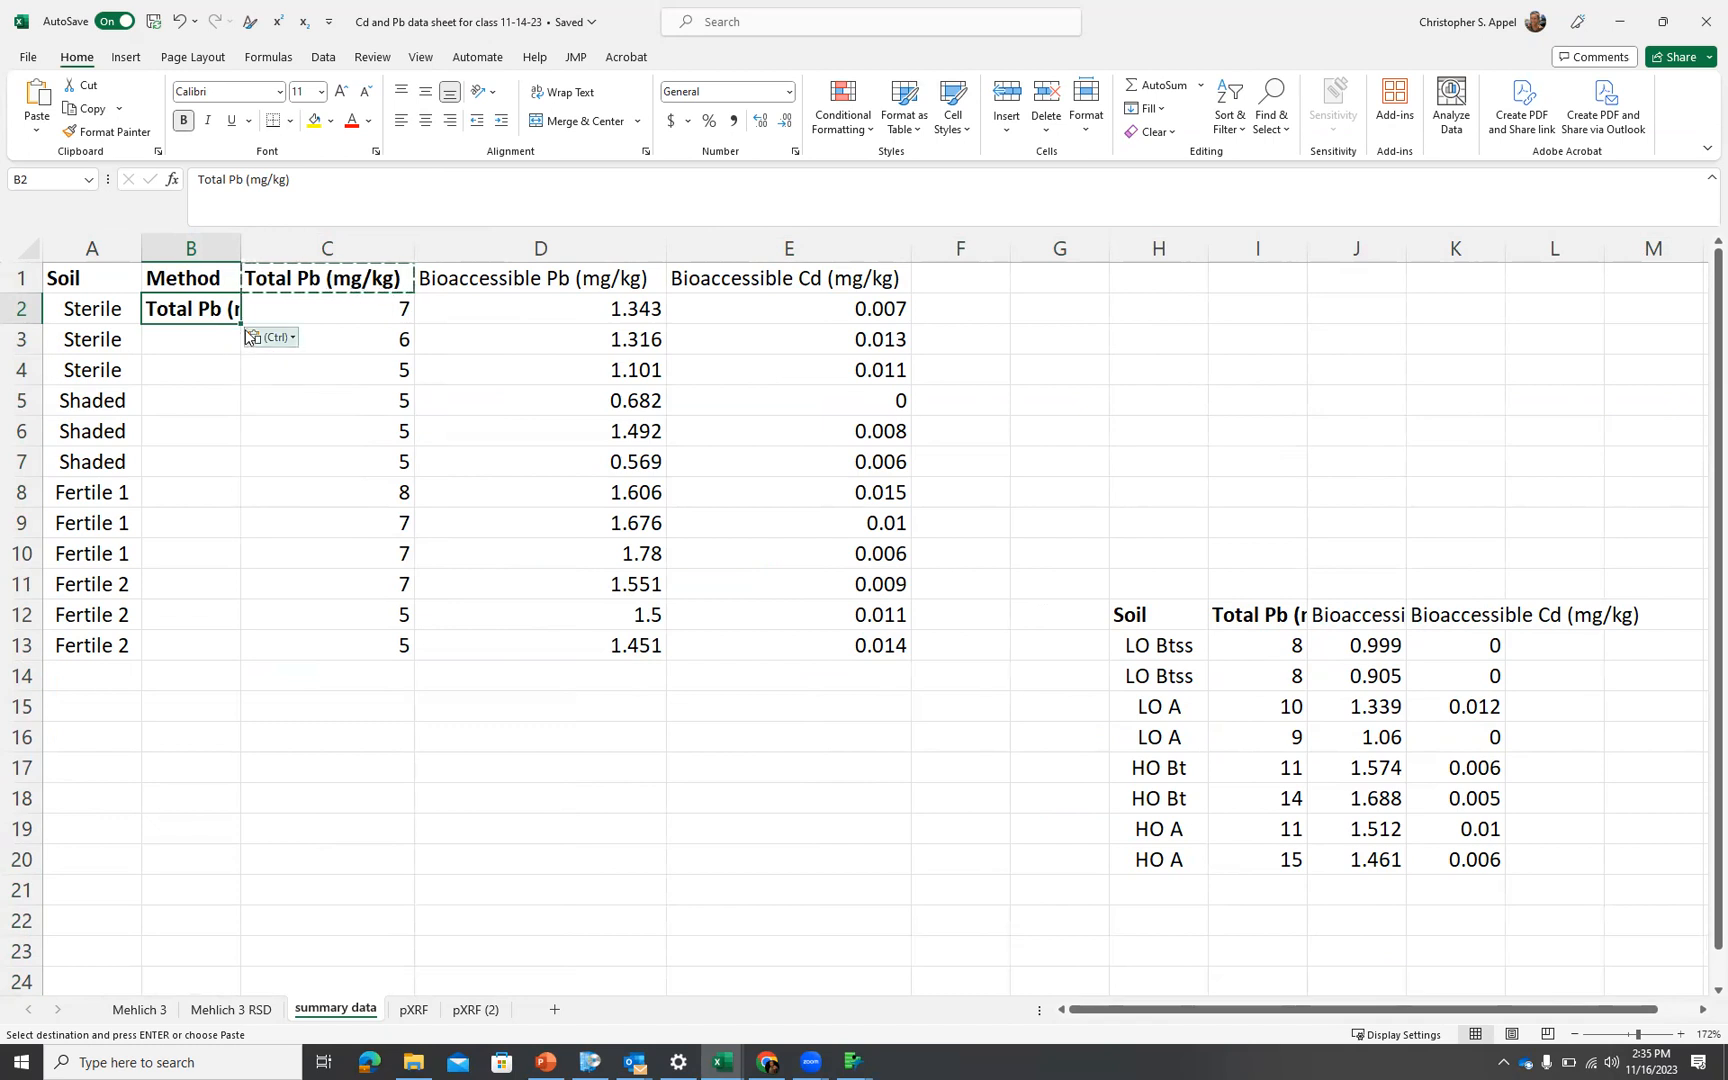
left_click_drag(239, 320, 224, 676)
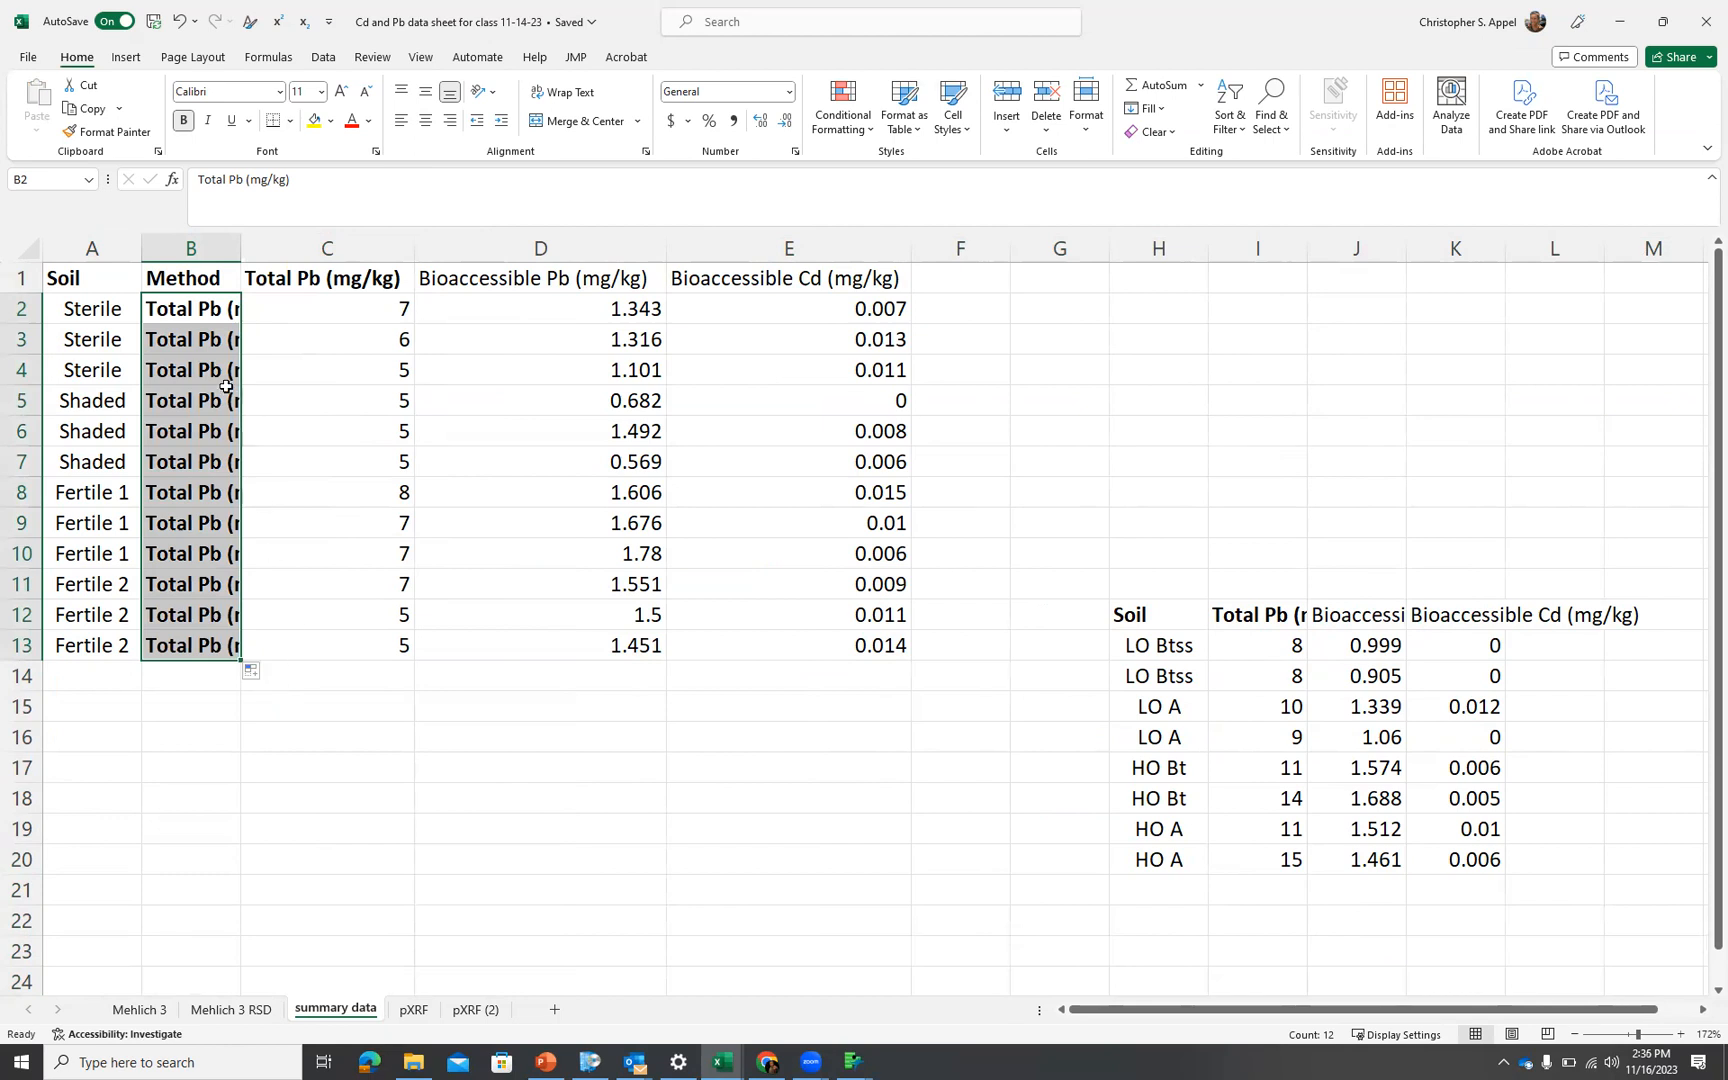
left_click_drag(241, 256, 320, 256)
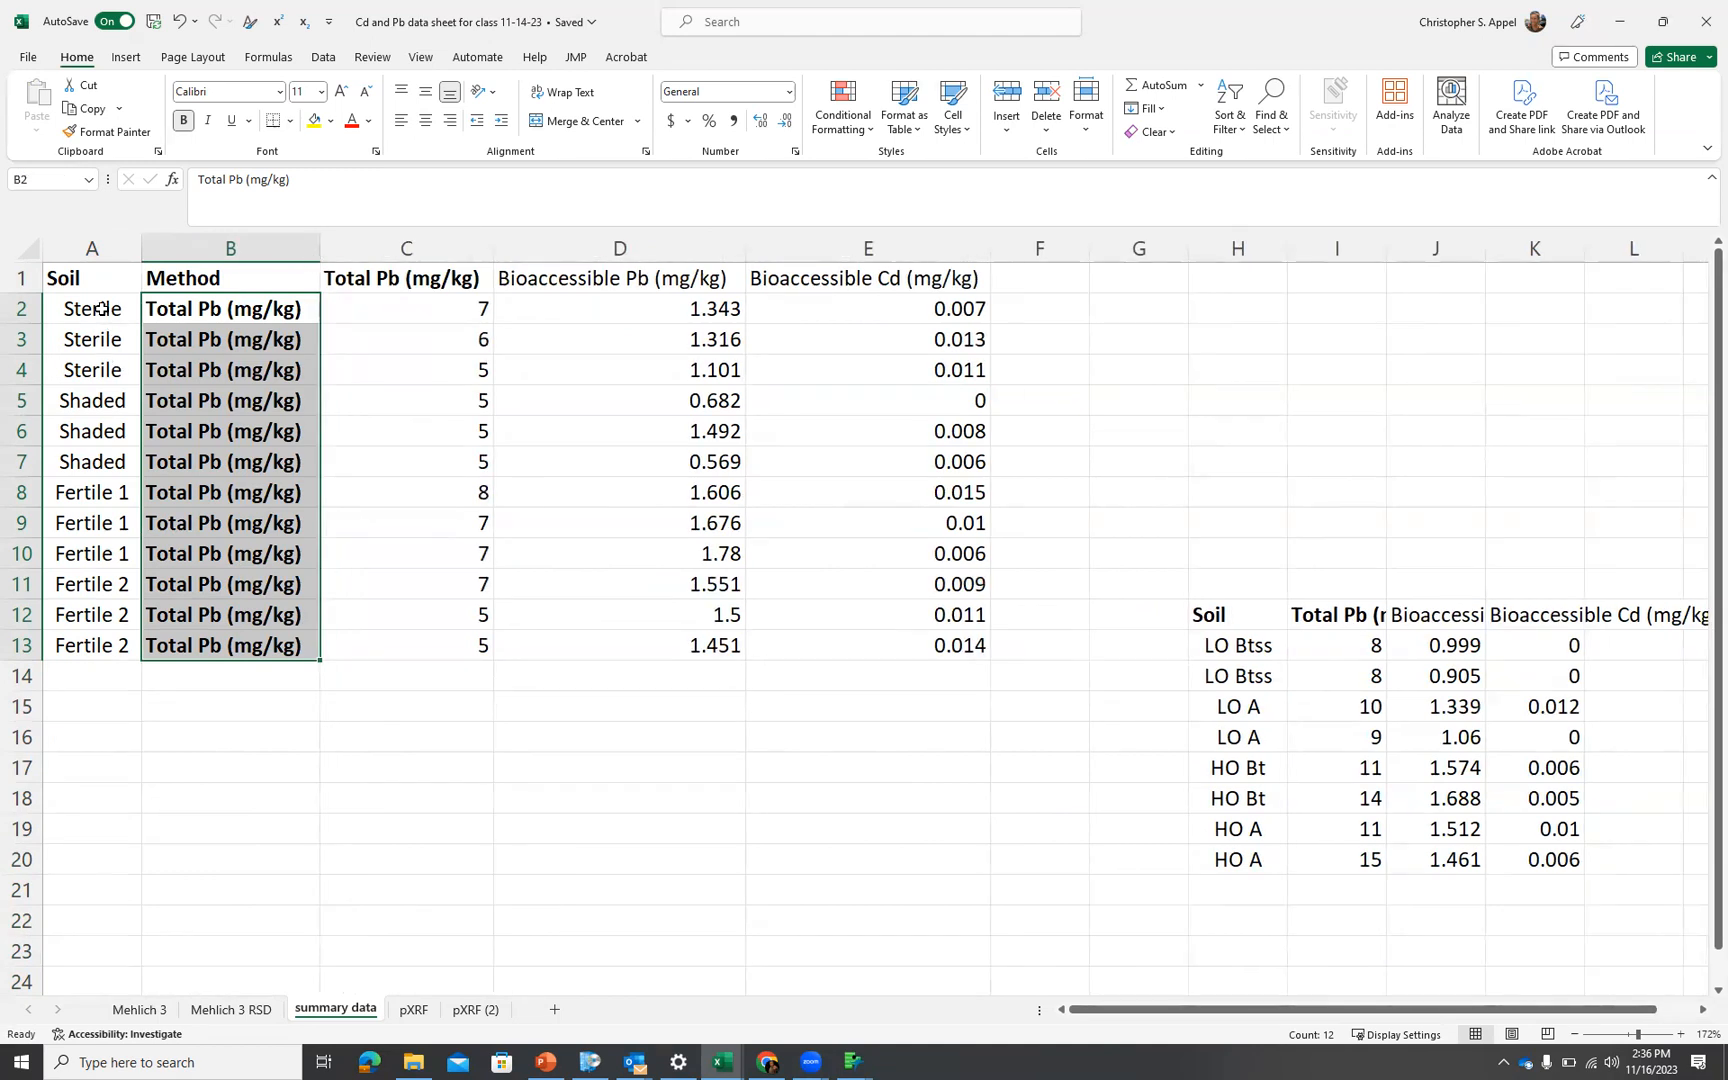
Copy the soil names from A2:A13 and paste them directly below, starting at A14
left_click(101, 309)
left_click_drag(101, 309, 78, 645)
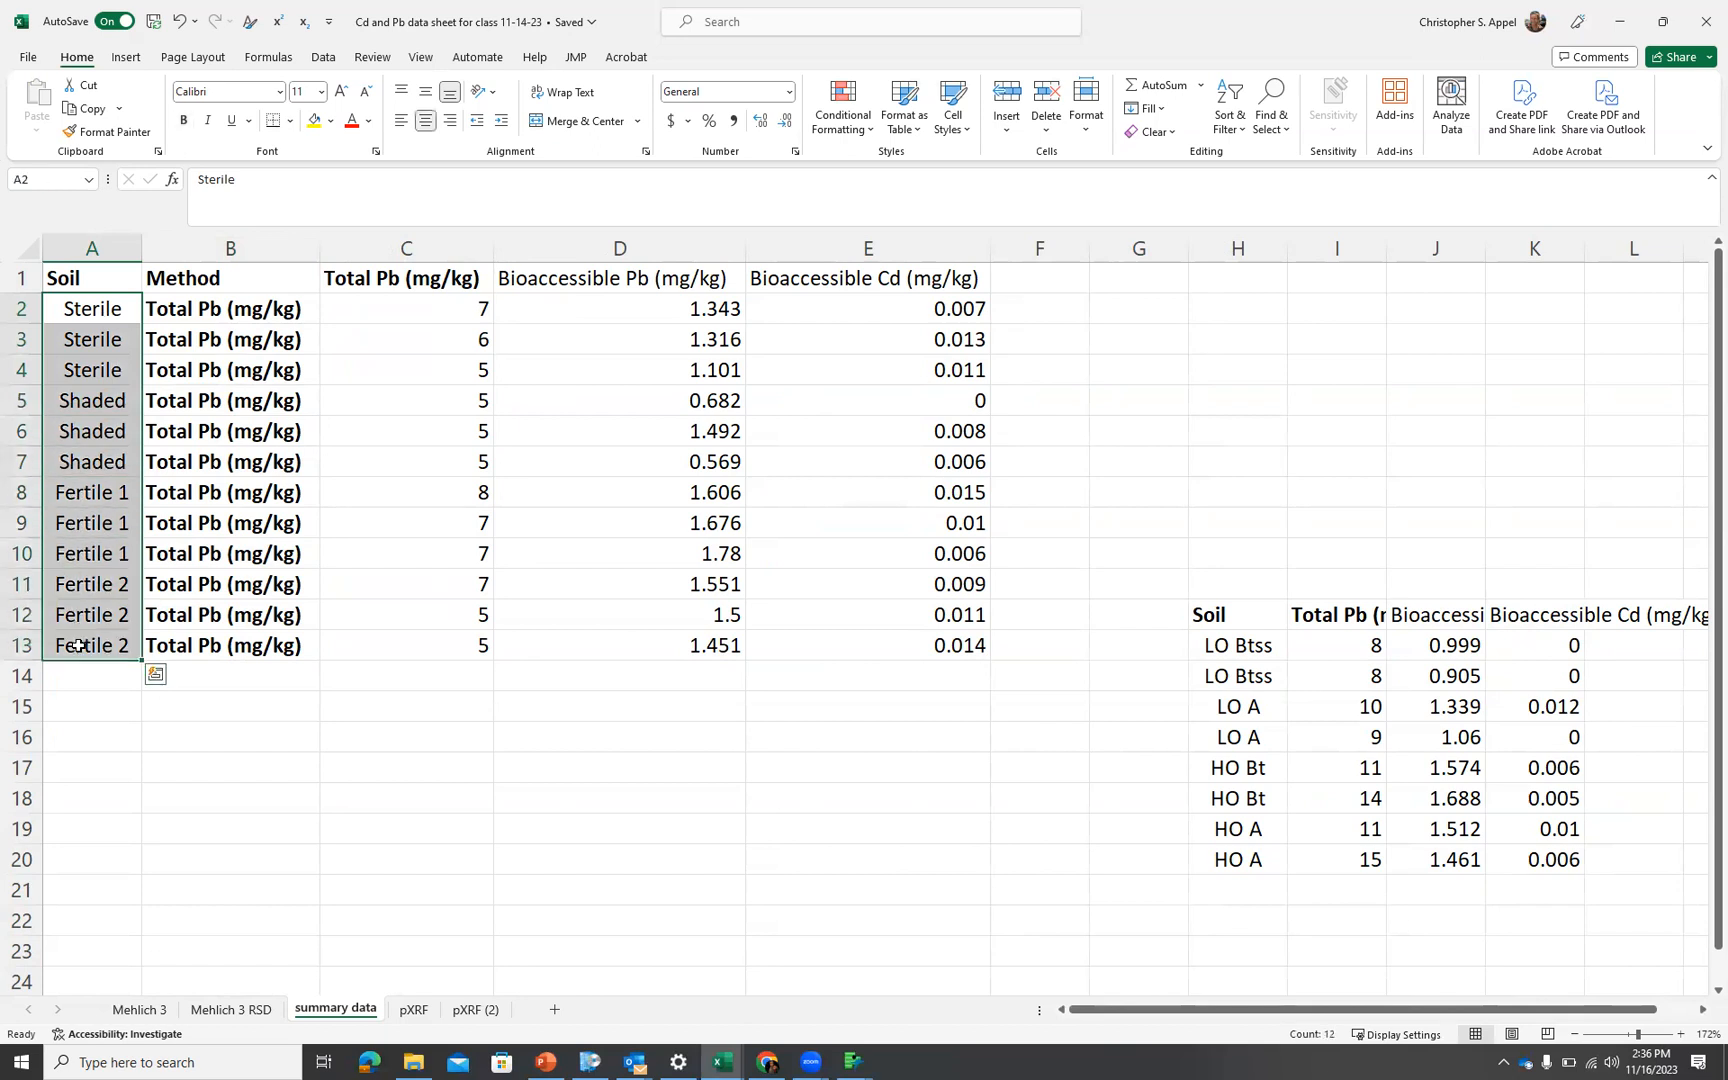
key("ctrl+c")
left_click(97, 672)
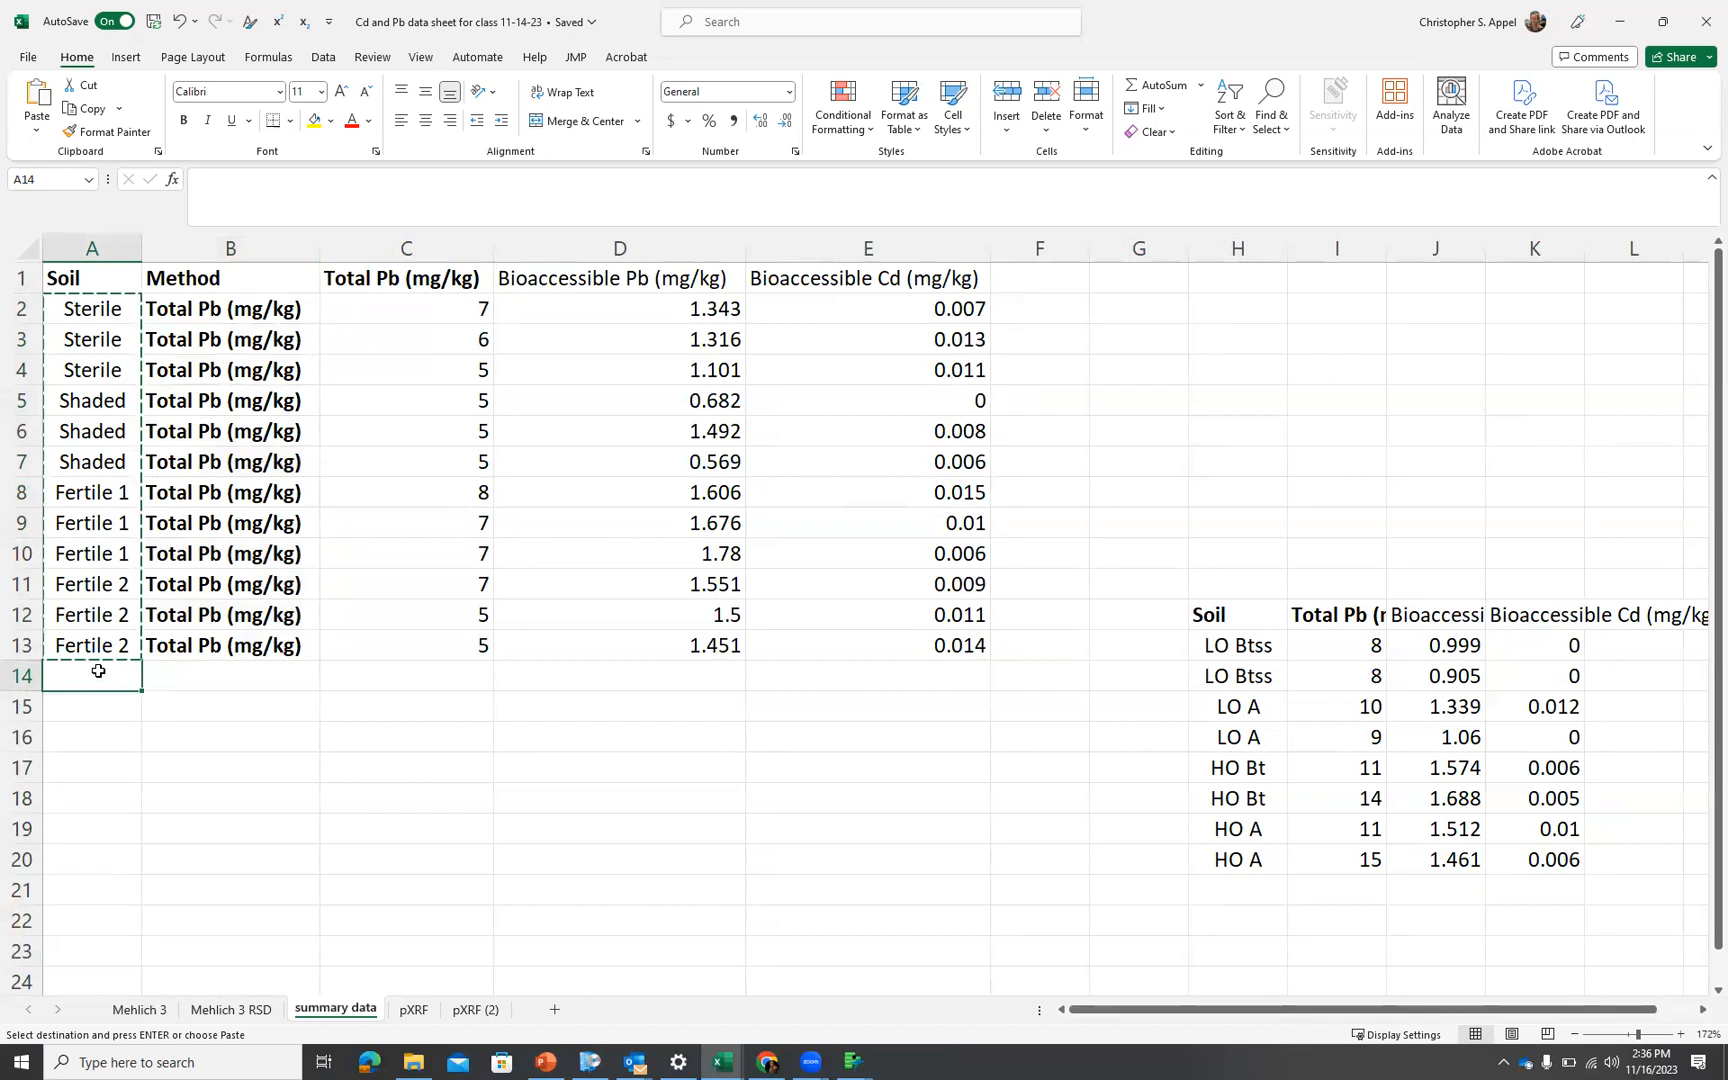
key("ctrl+v")
scroll(392, 722, "down", 1)
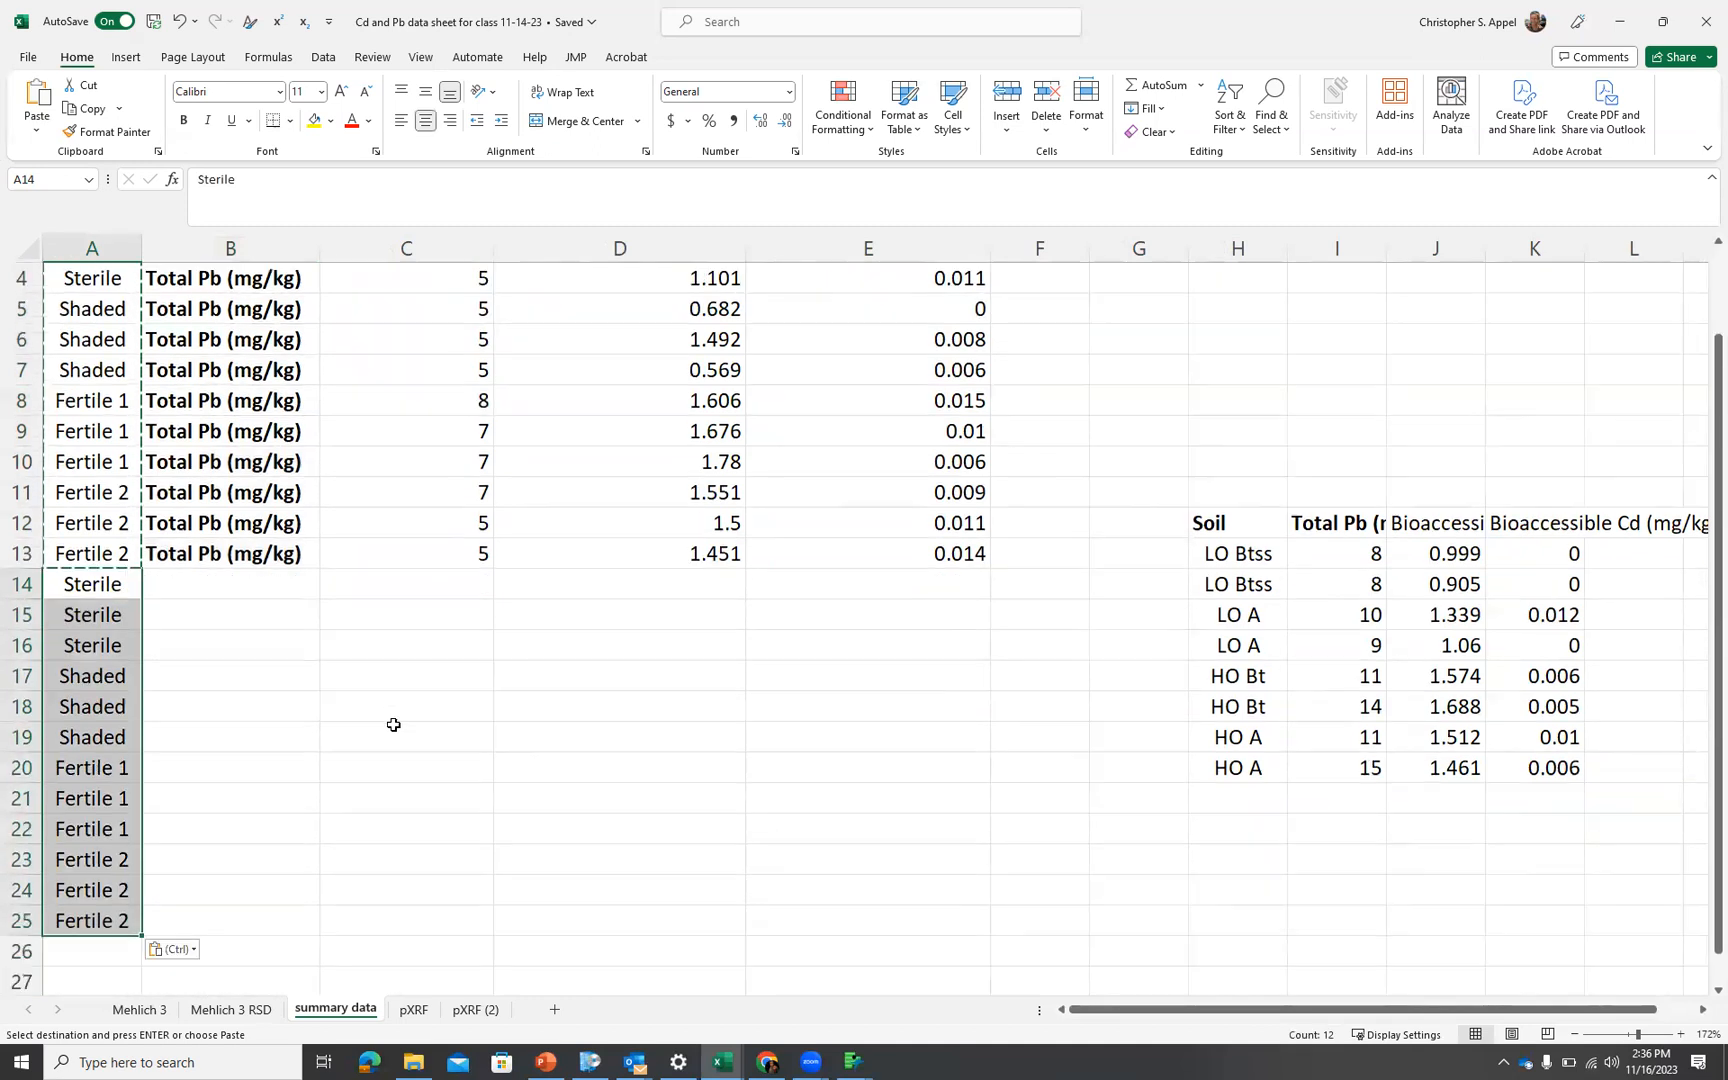
scroll(393, 724, "up", 1)
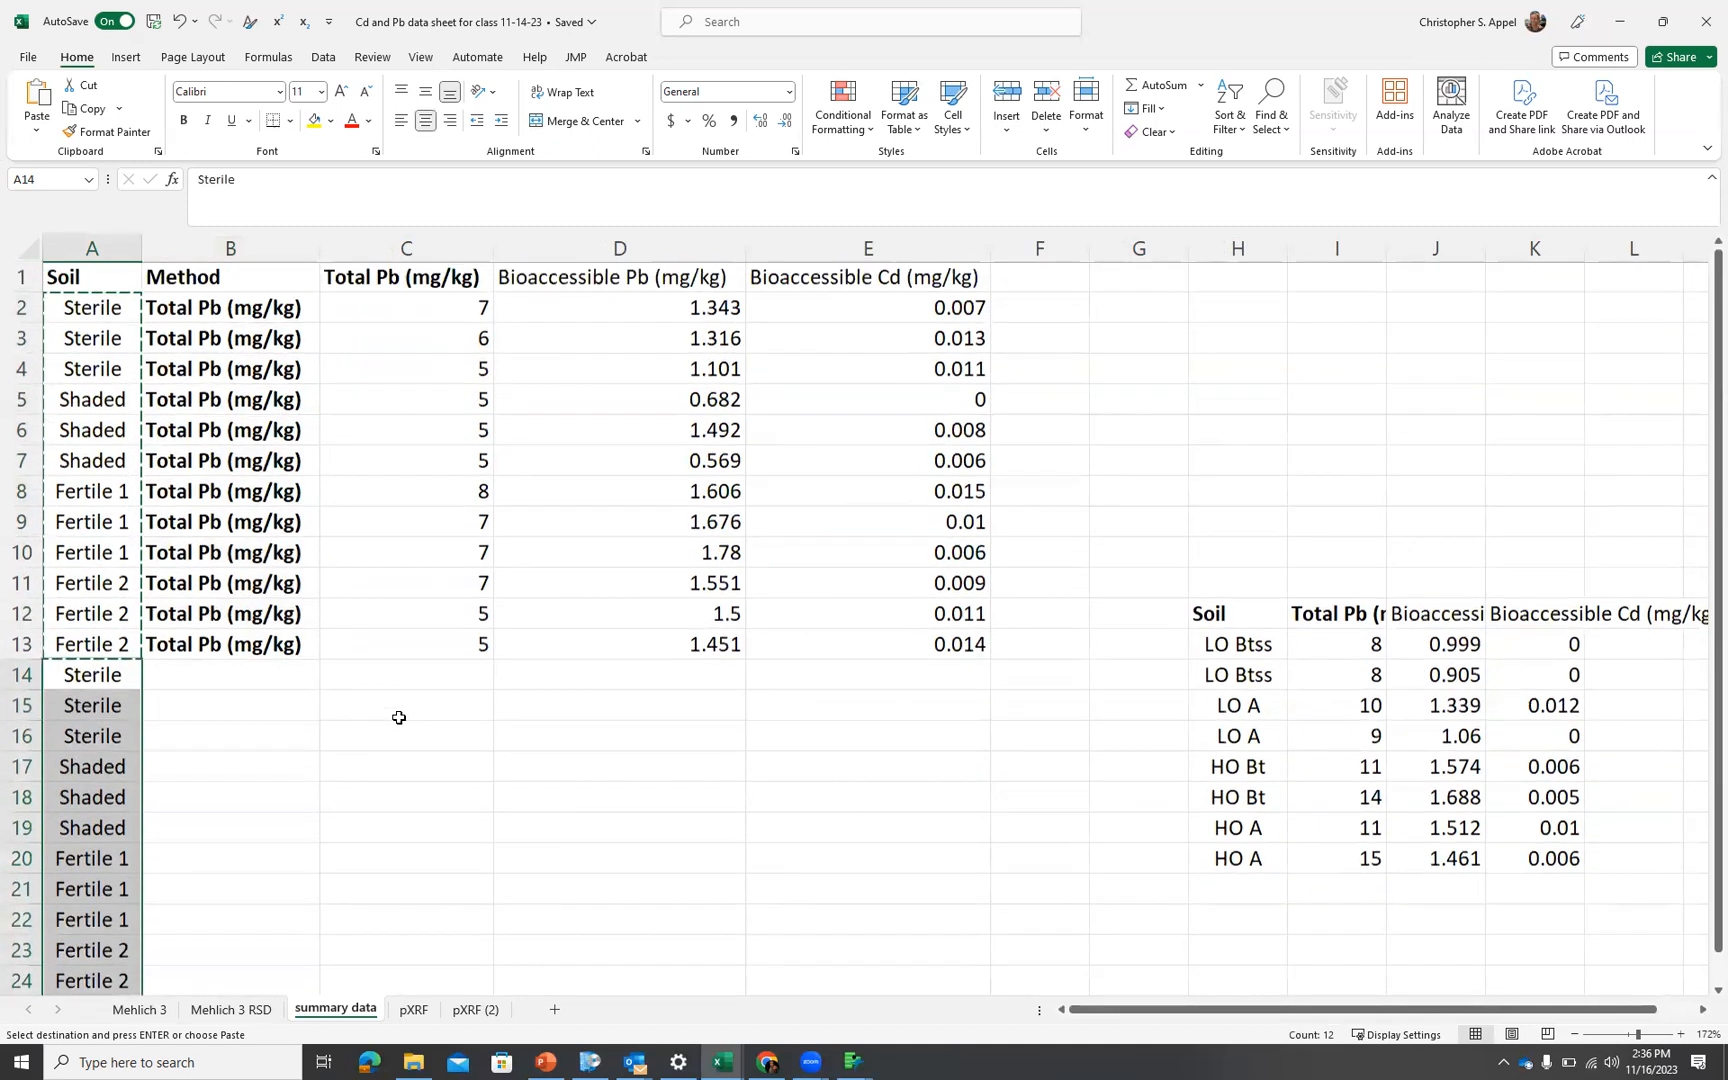
Fill B14:B25 with the Bioaccessible Pb (mg/kg) label copied from D1 and widen the Method column to fit it
left_click(617, 281)
key("ctrl+c")
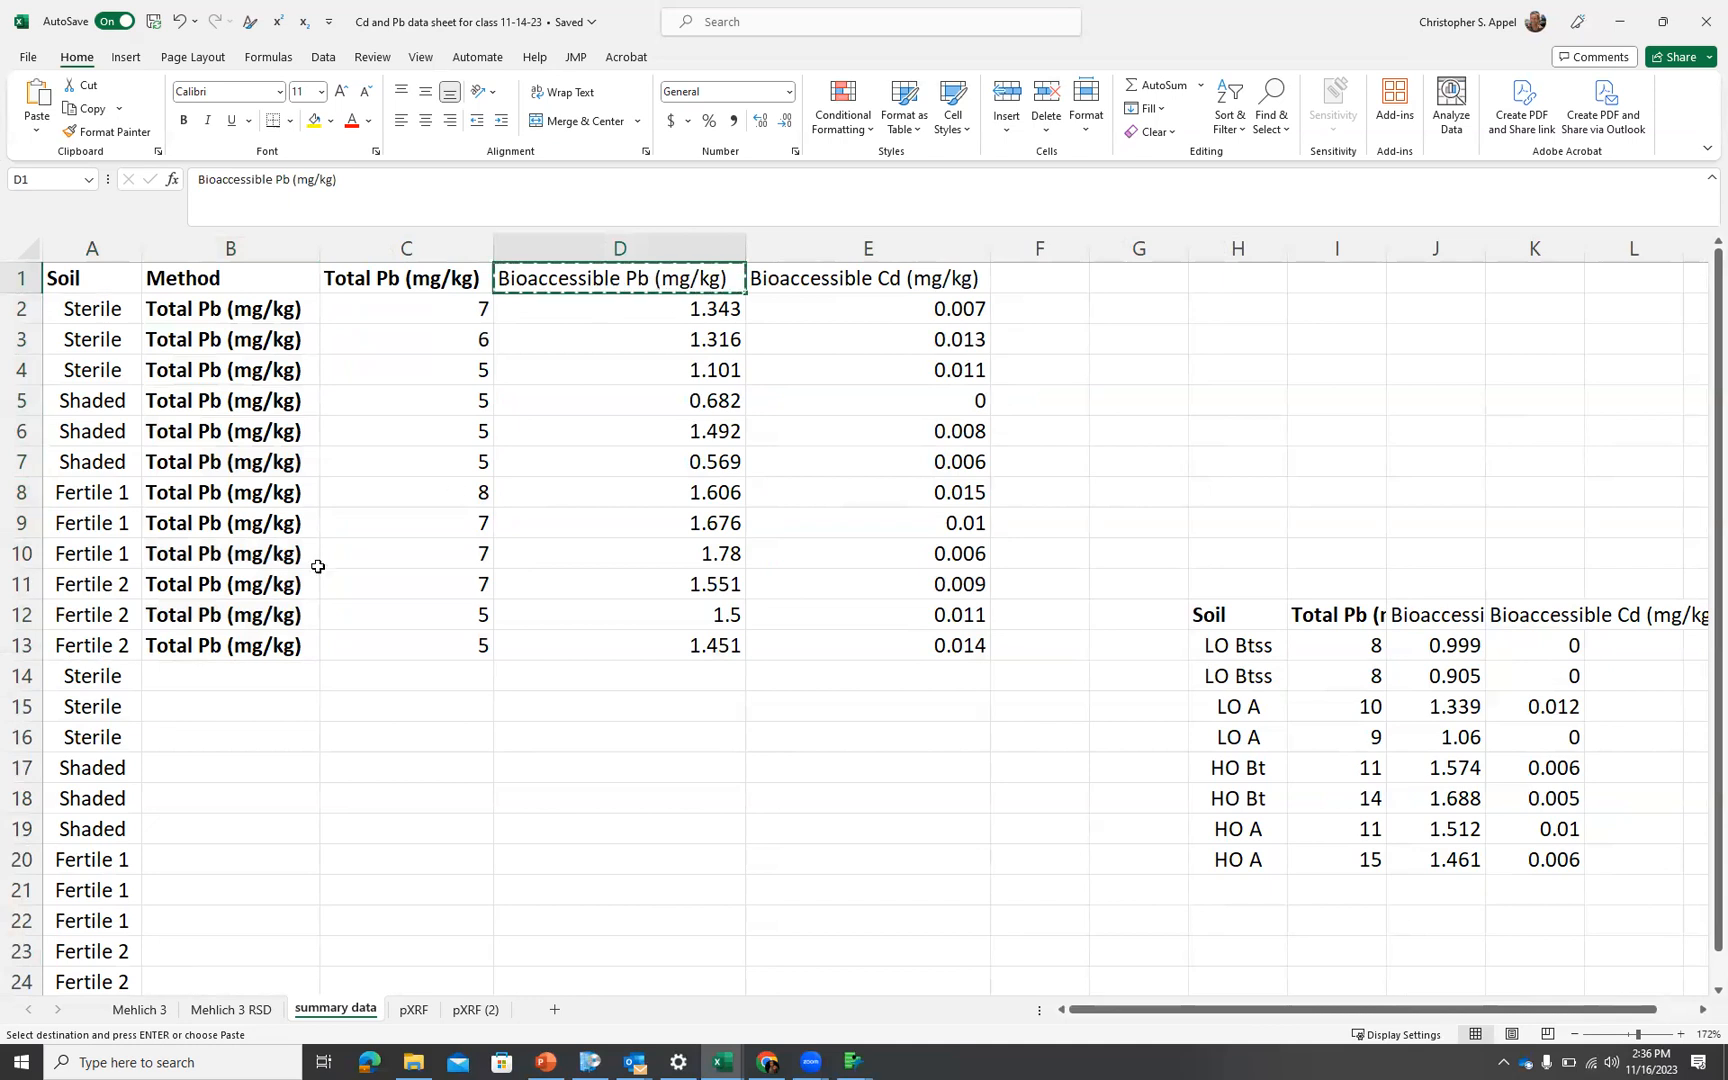
left_click(213, 673)
key("ctrl+v")
scroll(339, 687, "down", 1)
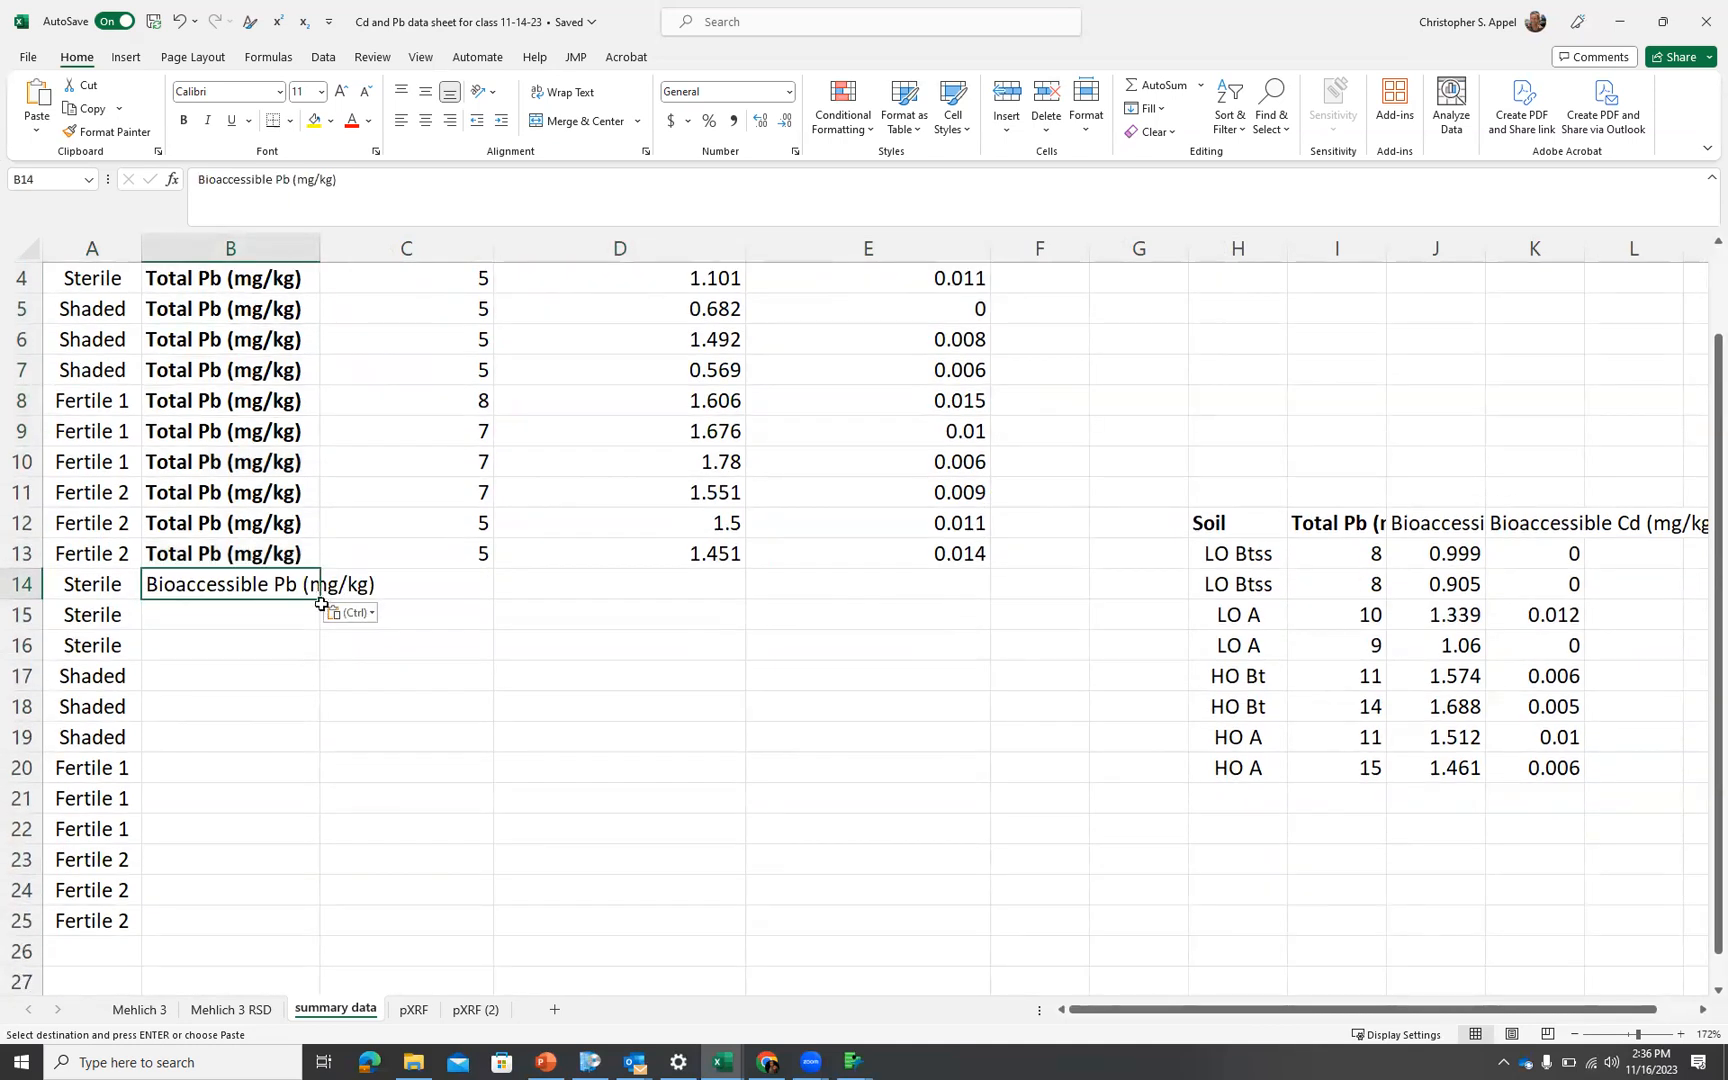
left_click_drag(320, 598, 272, 925)
scroll(432, 340, "up", 1)
left_click_drag(319, 240, 399, 240)
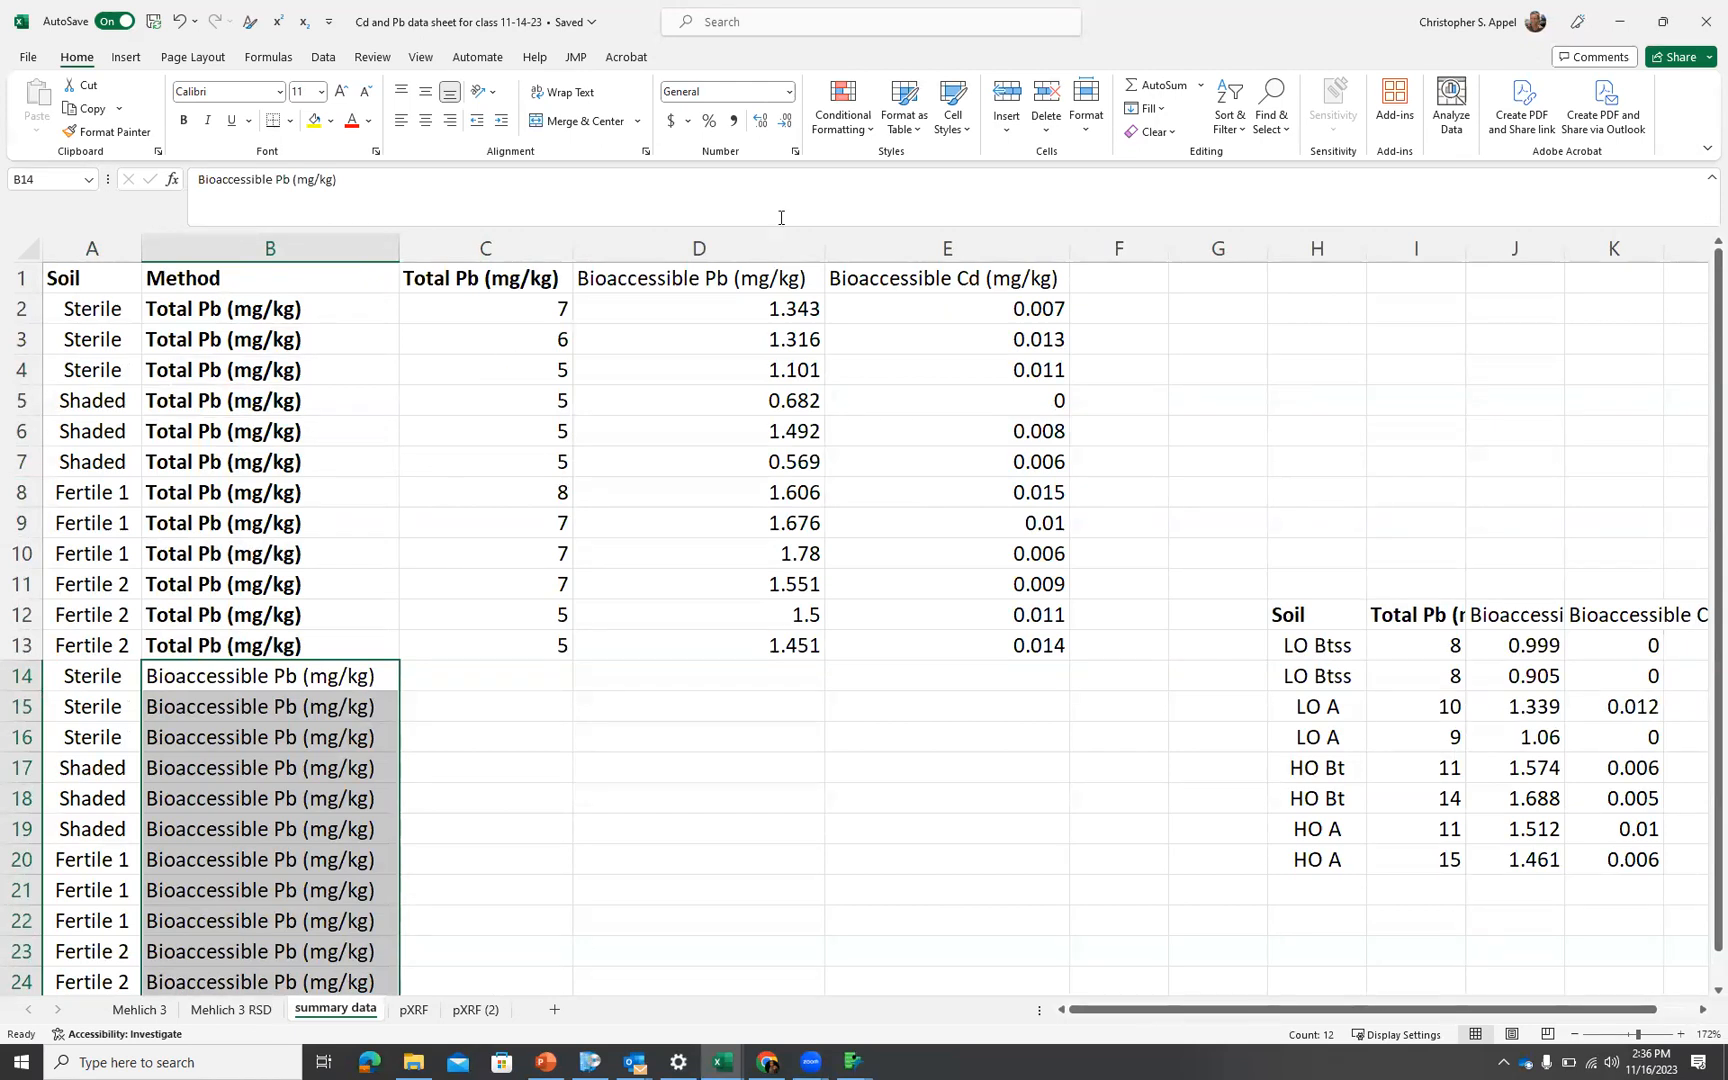
Copy the soil names from A14:A25 and paste them directly below, starting at A26
scroll(690, 350, "down", 4)
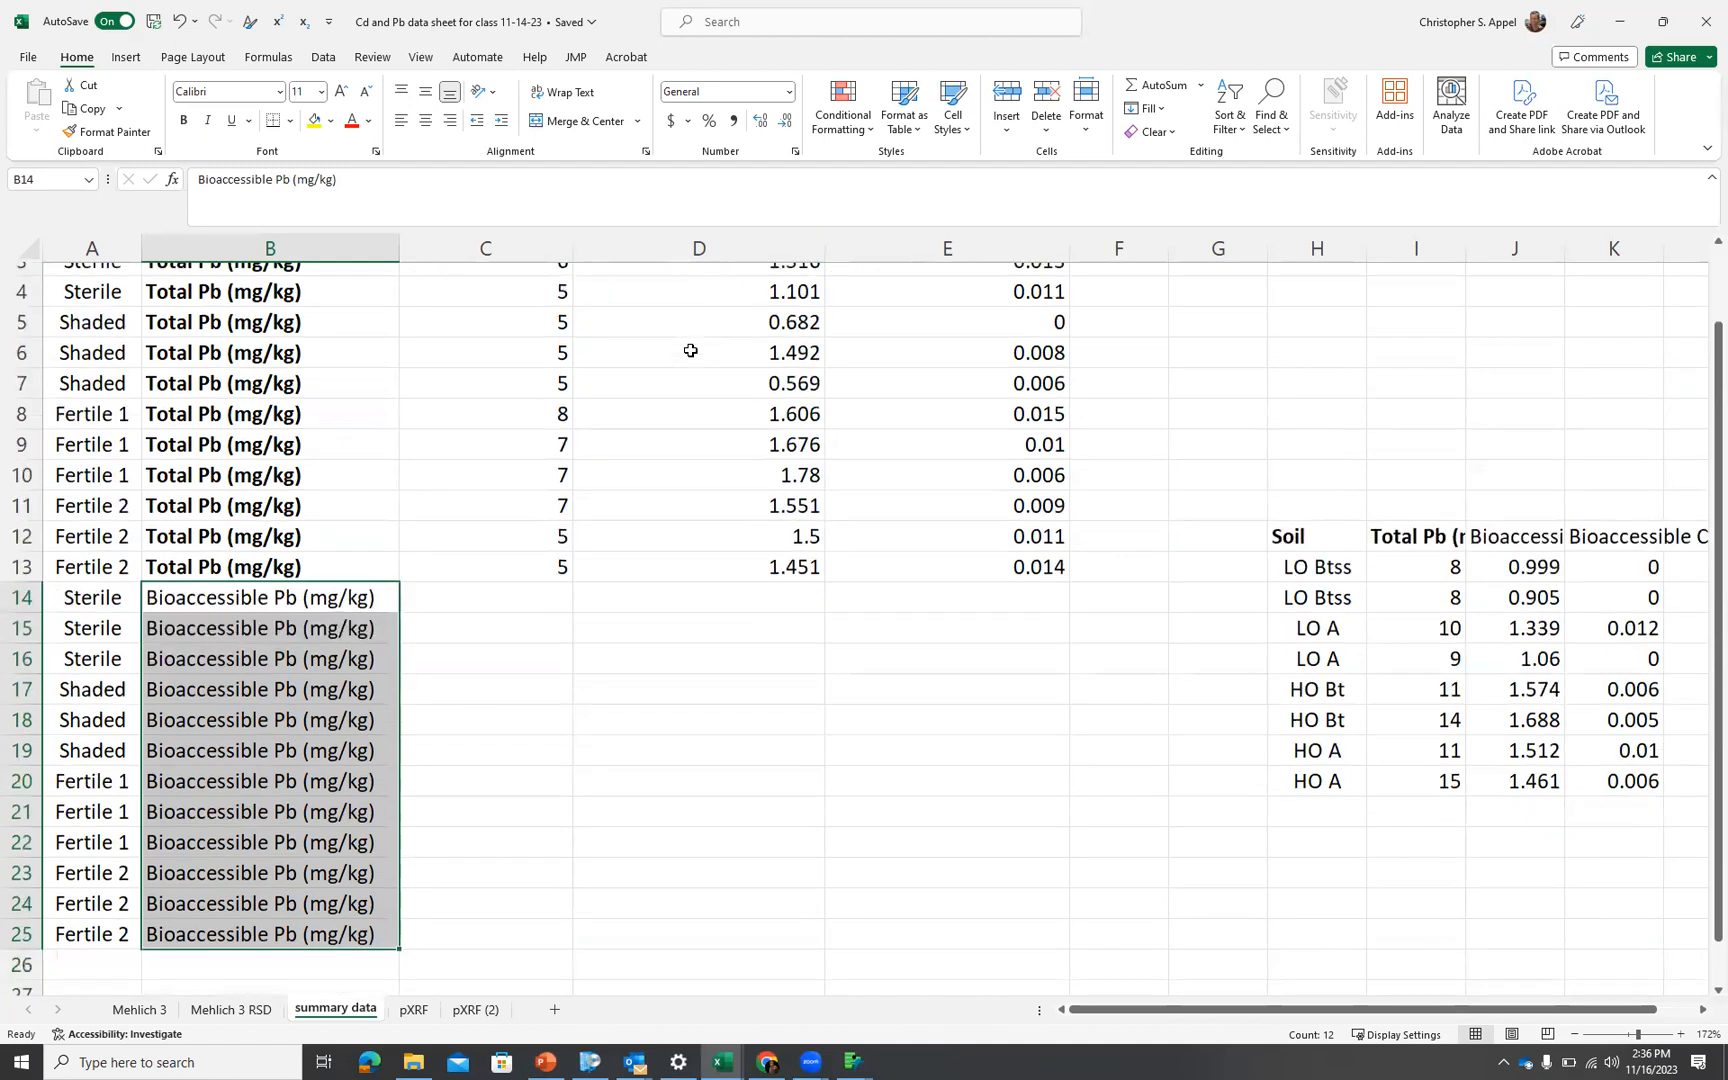
left_click_drag(105, 316, 82, 646)
key("ctrl+c")
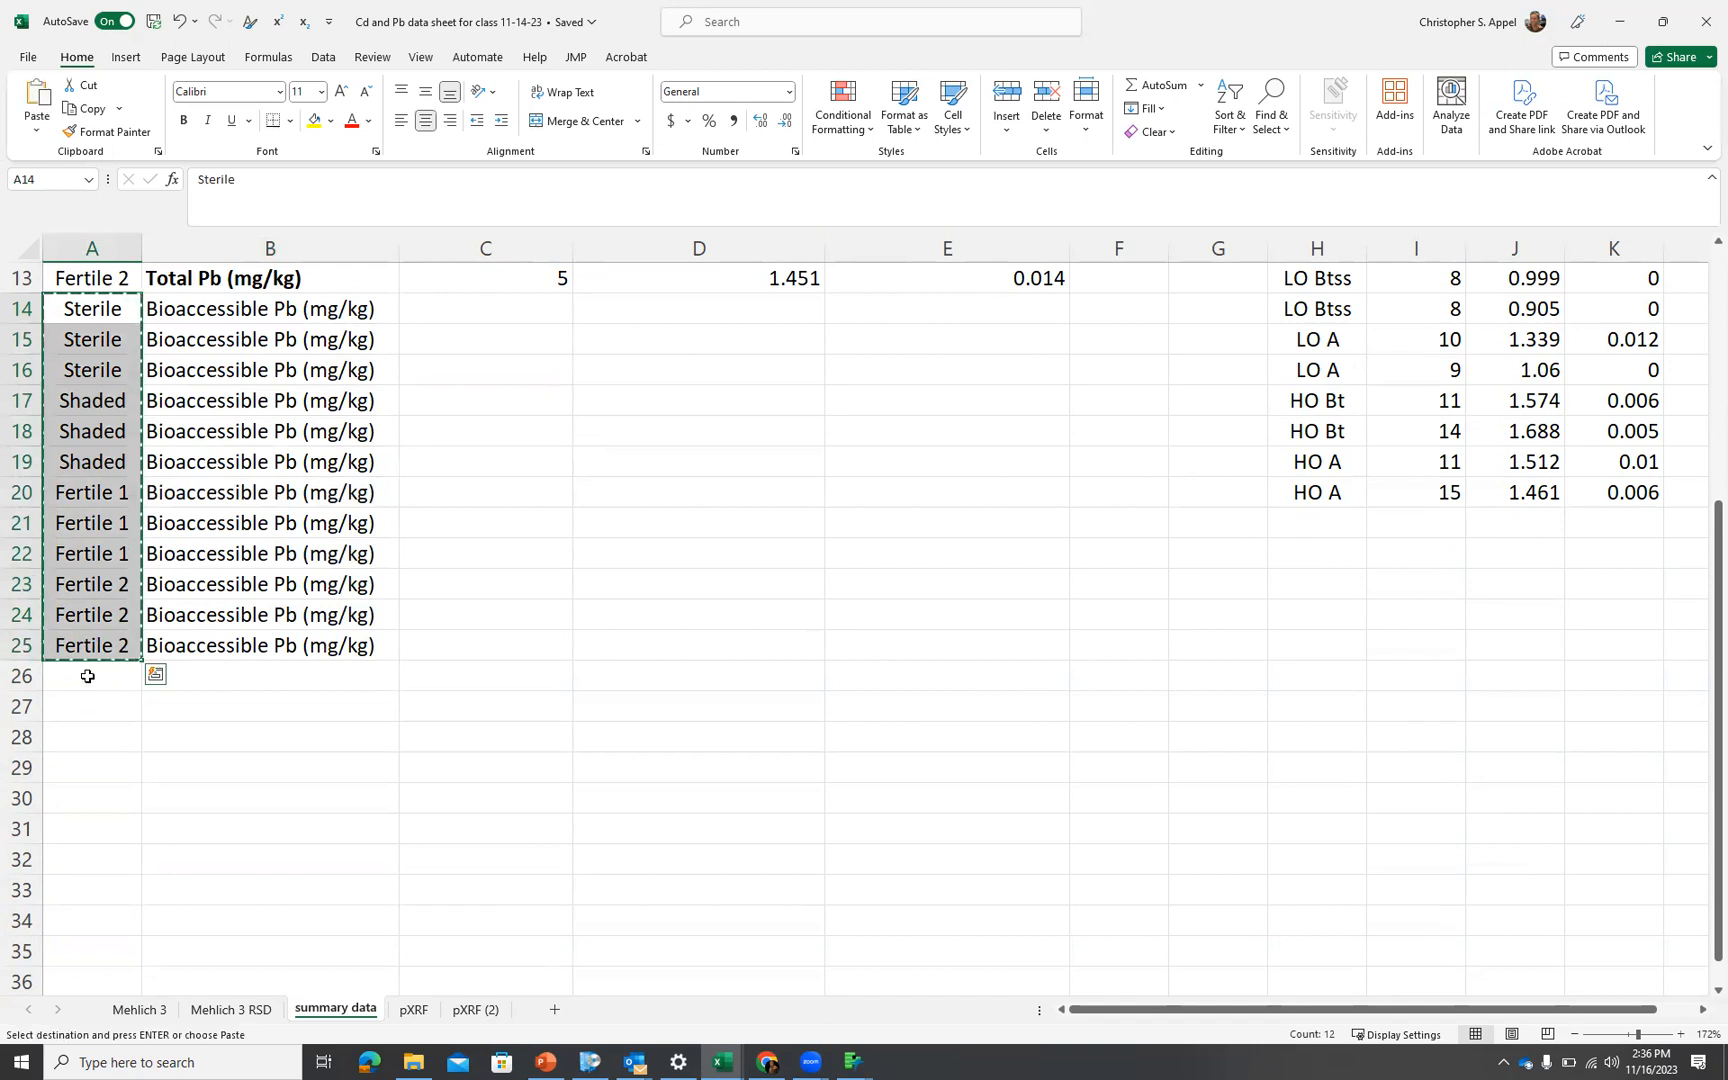
left_click(85, 675)
key("ctrl+v")
scroll(527, 667, "up", 4)
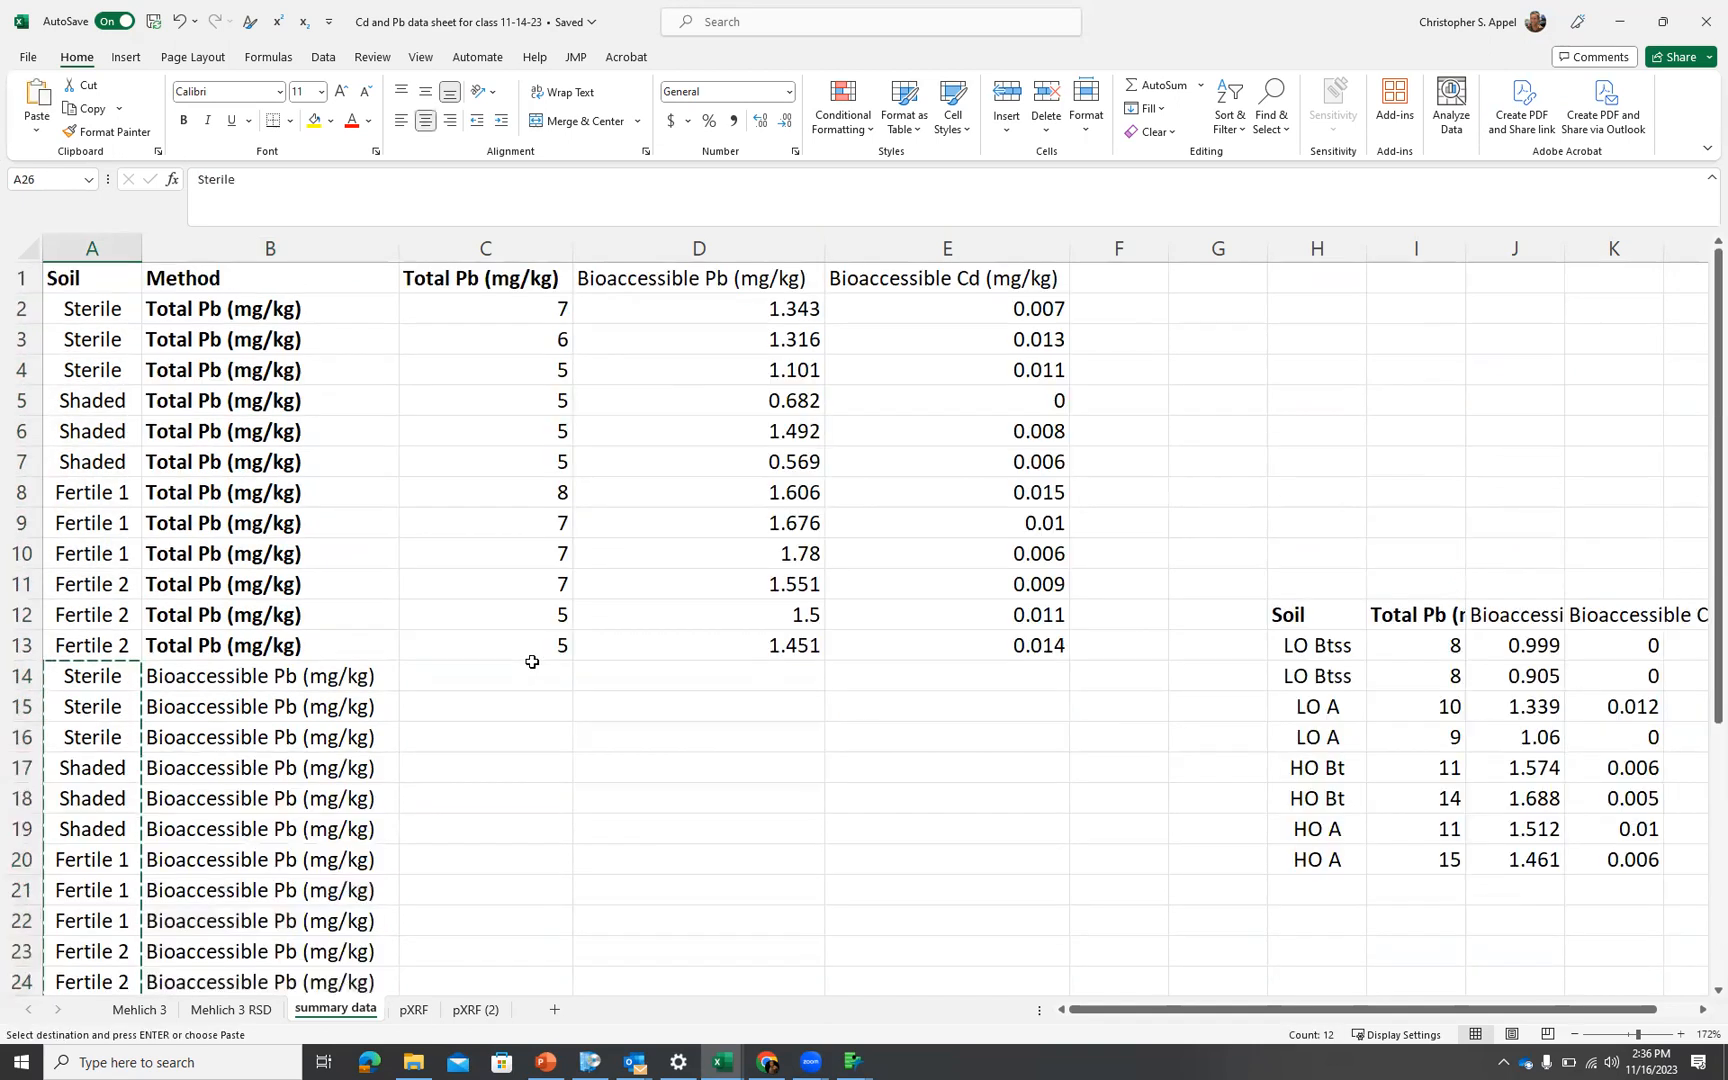
Fill B26:B37 with the Bioaccessible Cd (mg/kg) label copied from E1
left_click(922, 279)
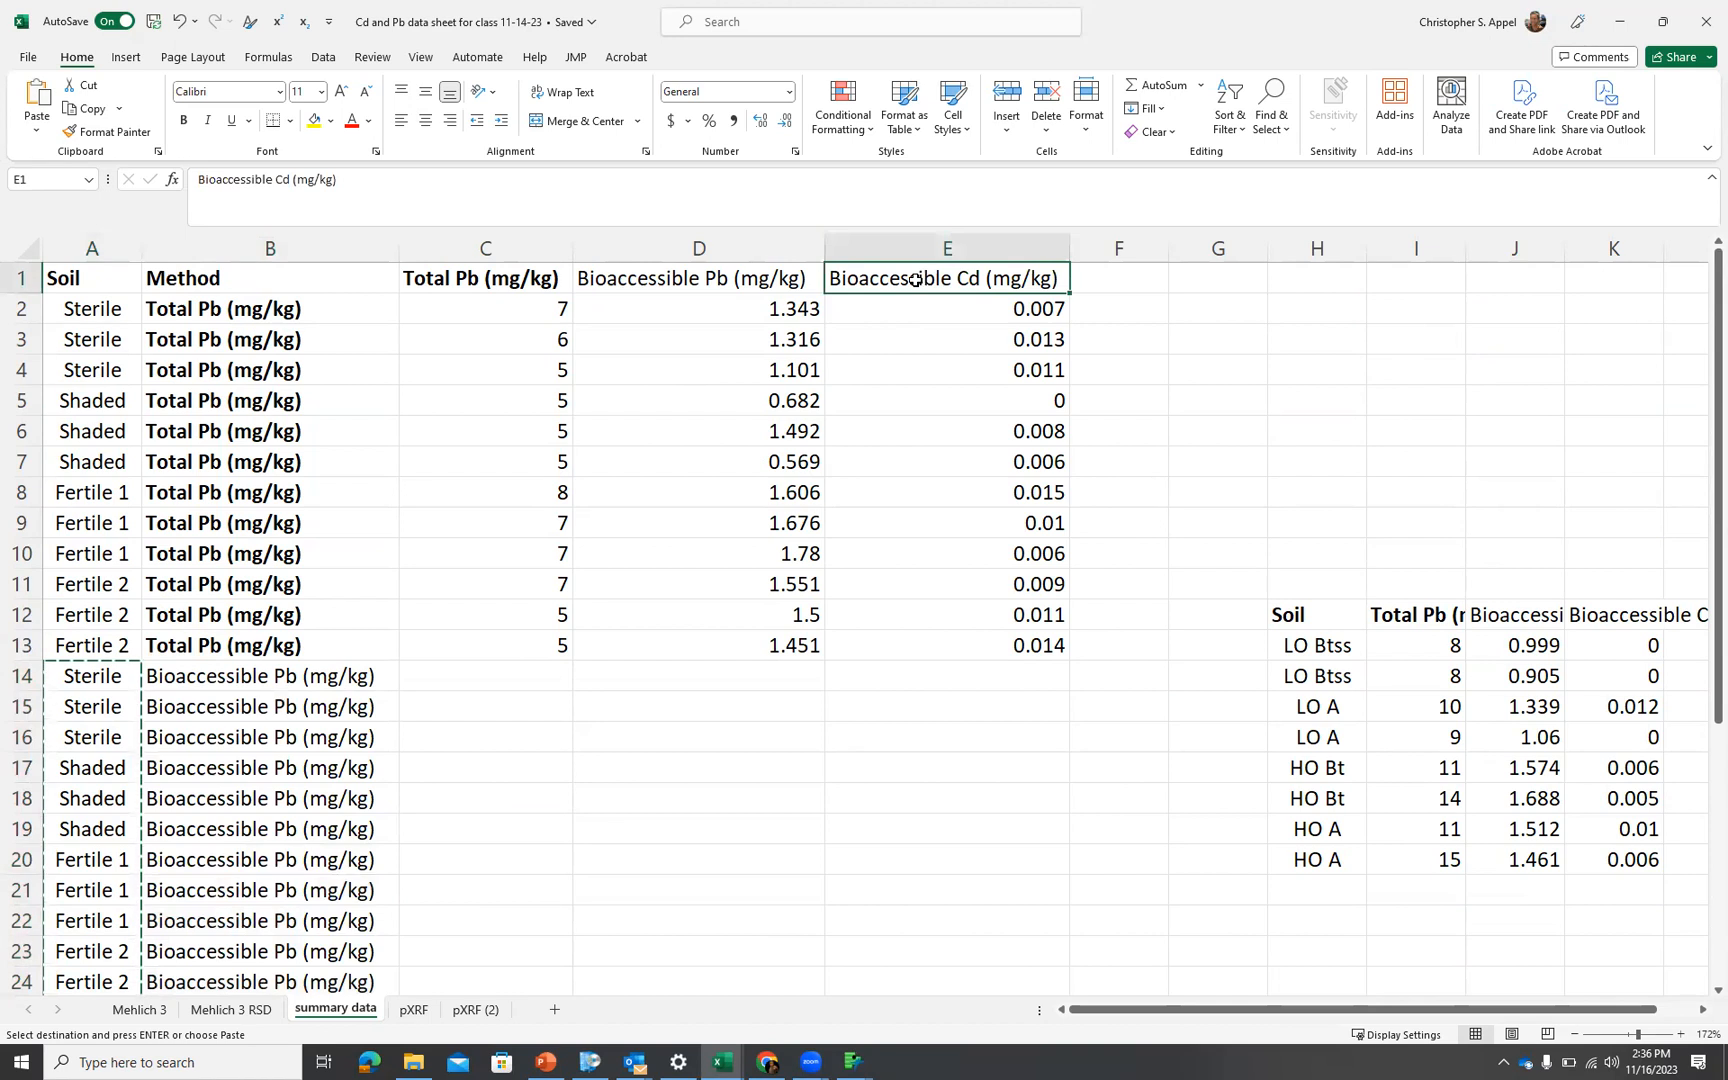
scroll(895, 312, "down", 6)
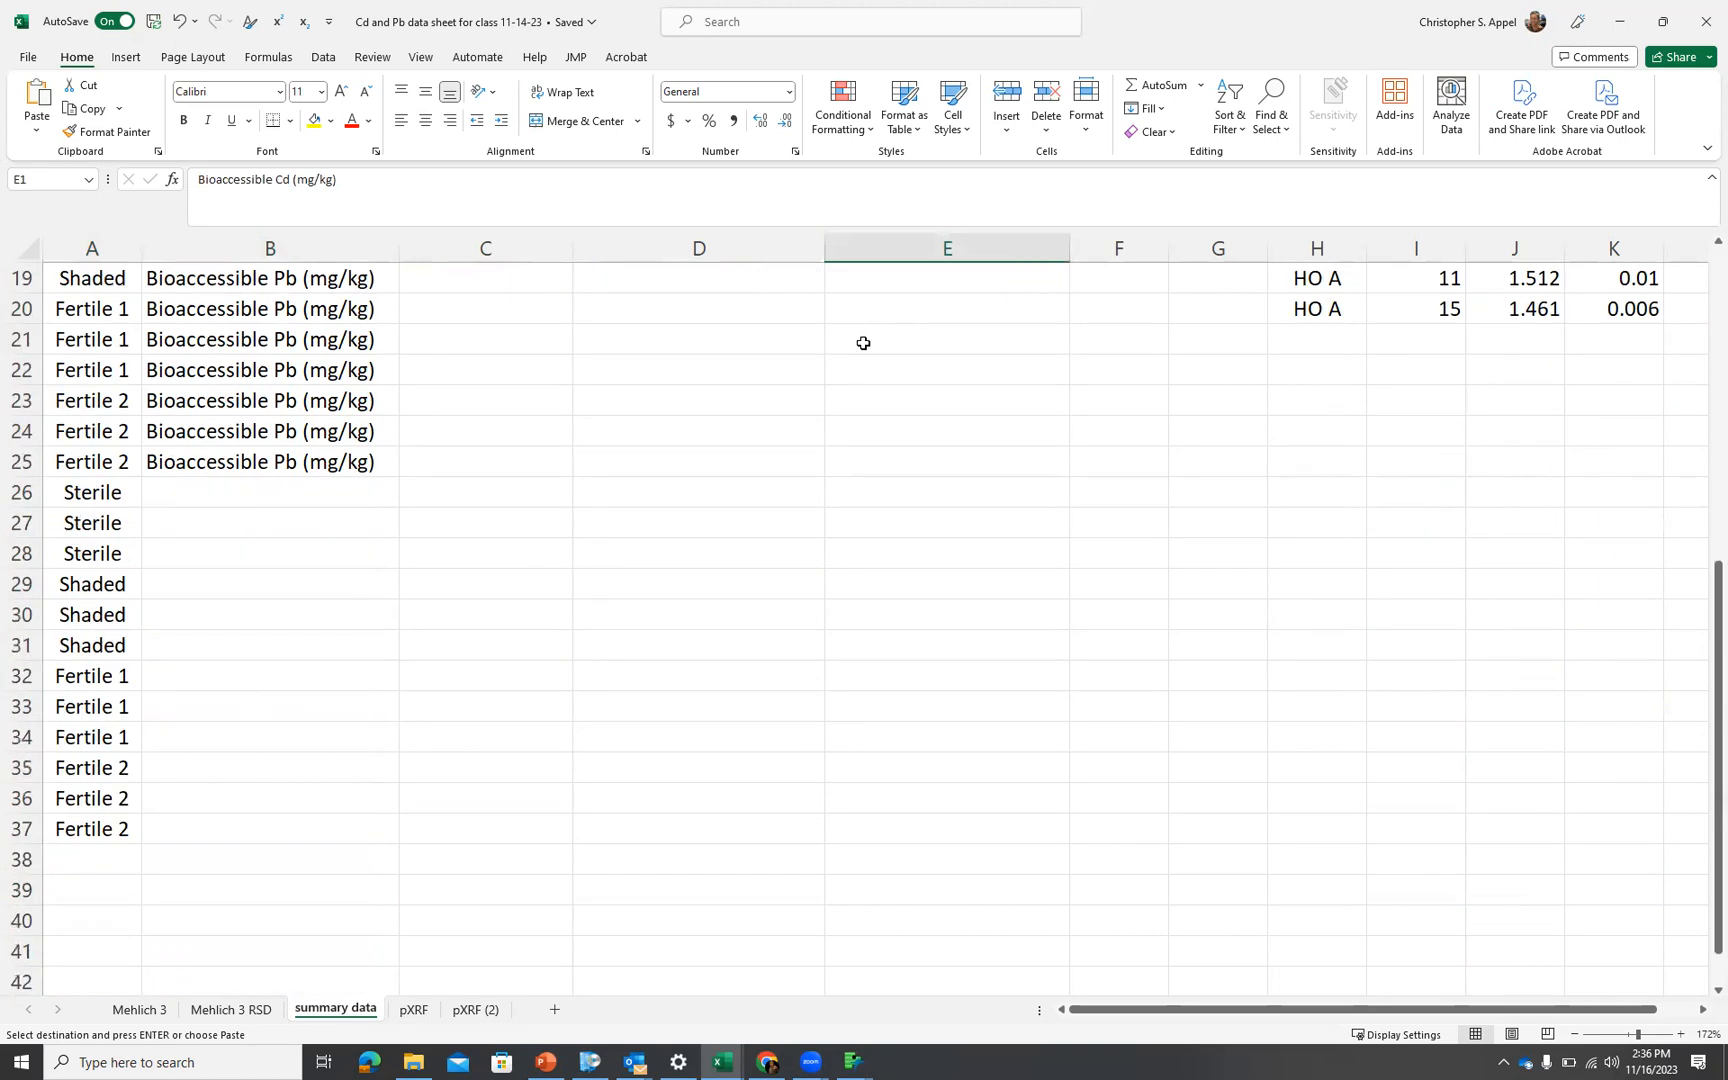
left_click(221, 491)
key("ctrl+v")
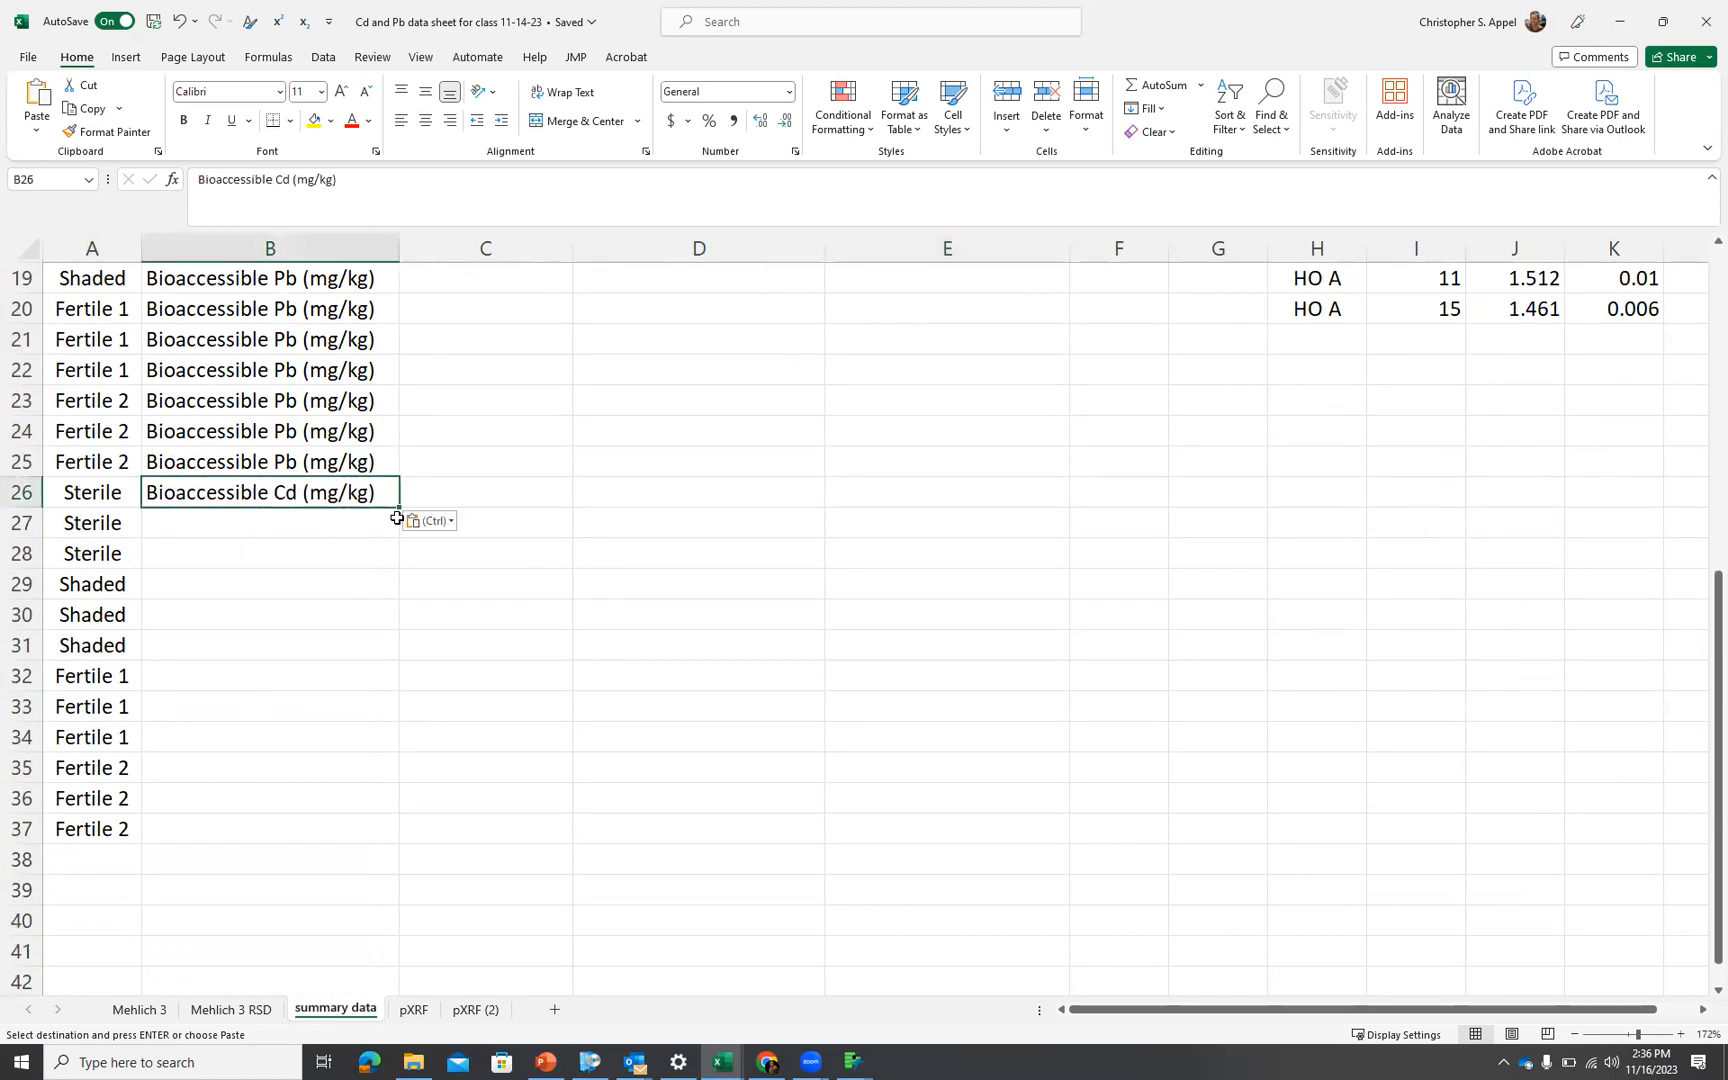
left_click_drag(399, 507, 721, 721)
scroll(725, 721, "up", 6)
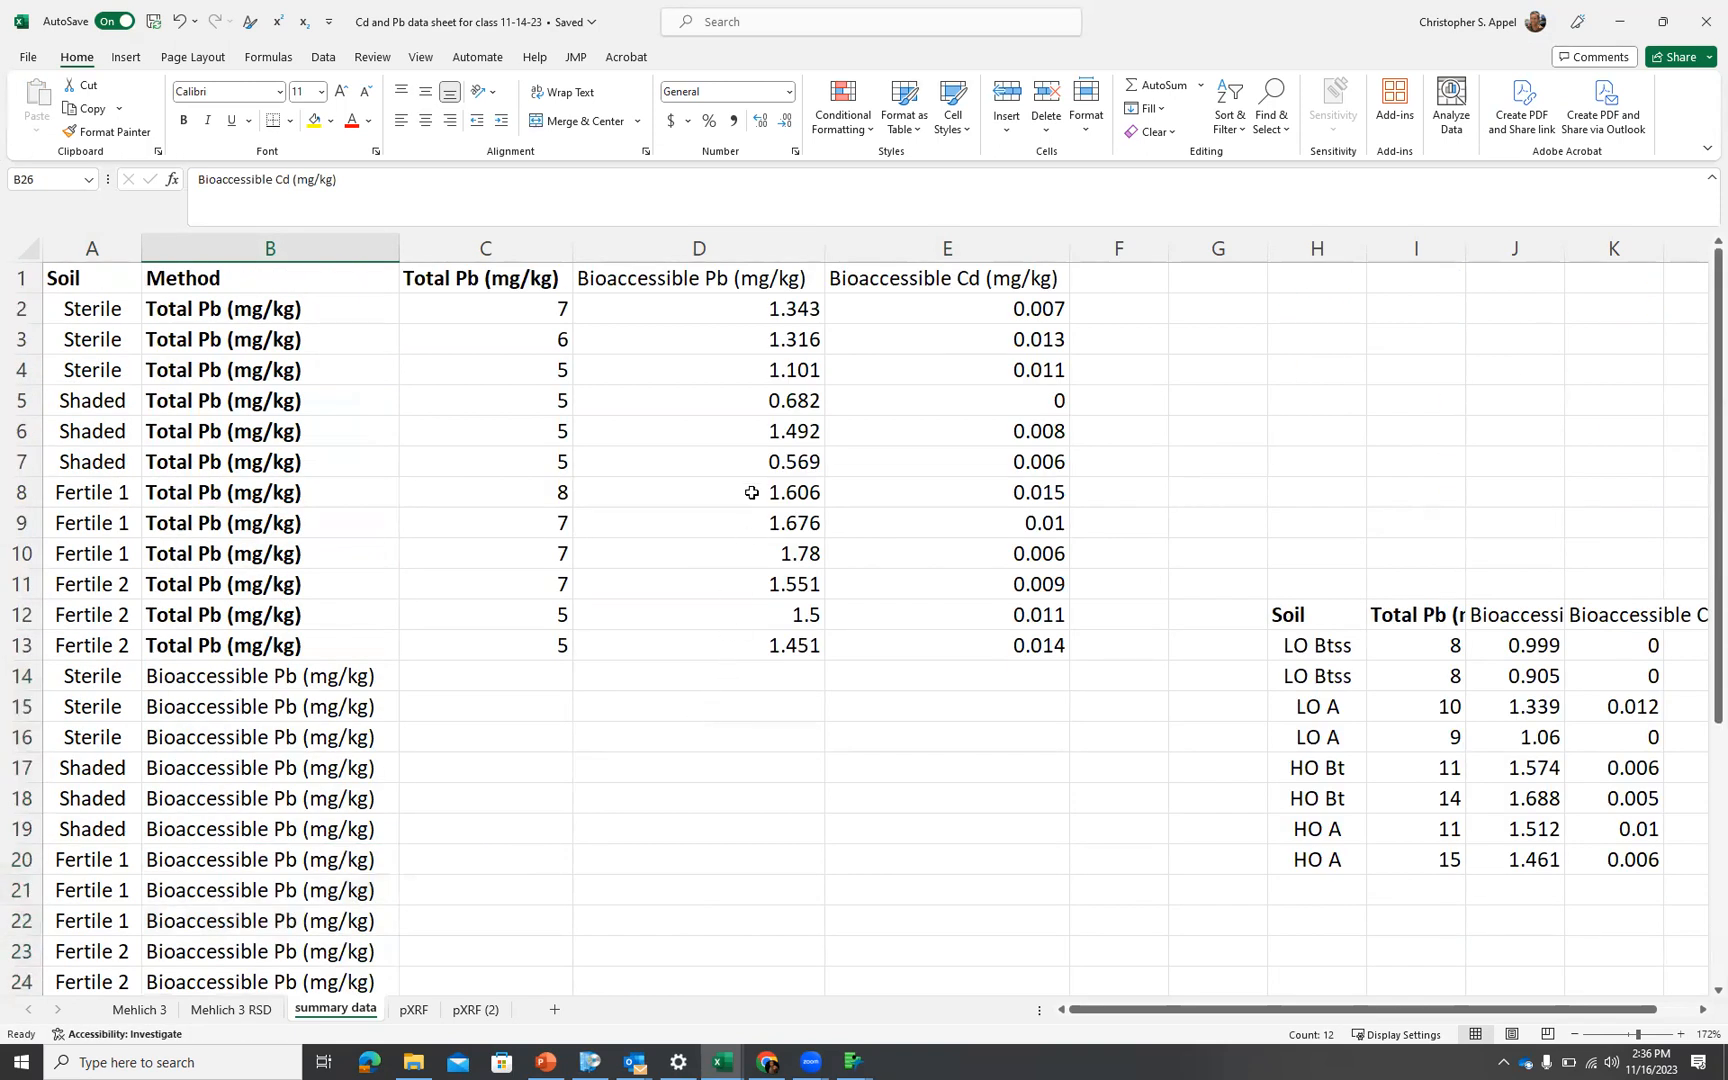
Copy the Bioaccessible Pb values from D2:D13 and paste them into the value column starting at C14
left_click_drag(744, 314, 719, 631)
key("ctrl+c")
scroll(706, 620, "down", 2)
left_click(527, 494)
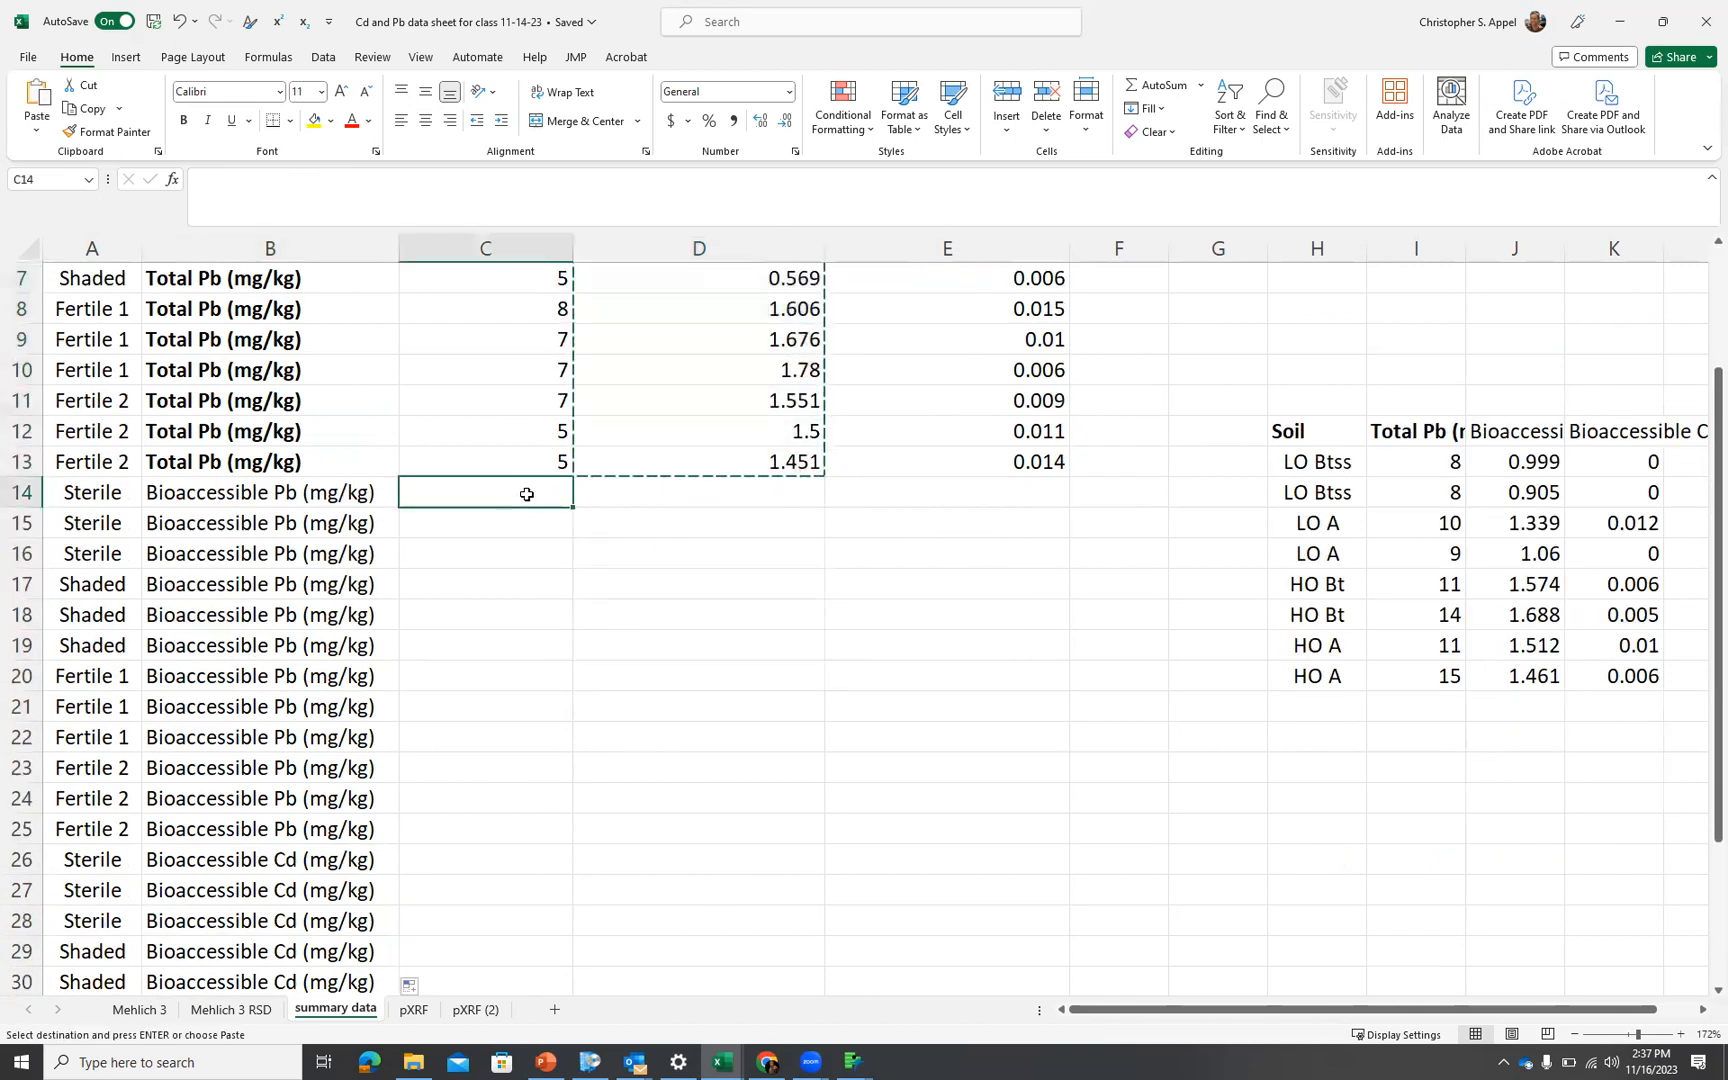
key("ctrl+v")
scroll(933, 636, "up", 2)
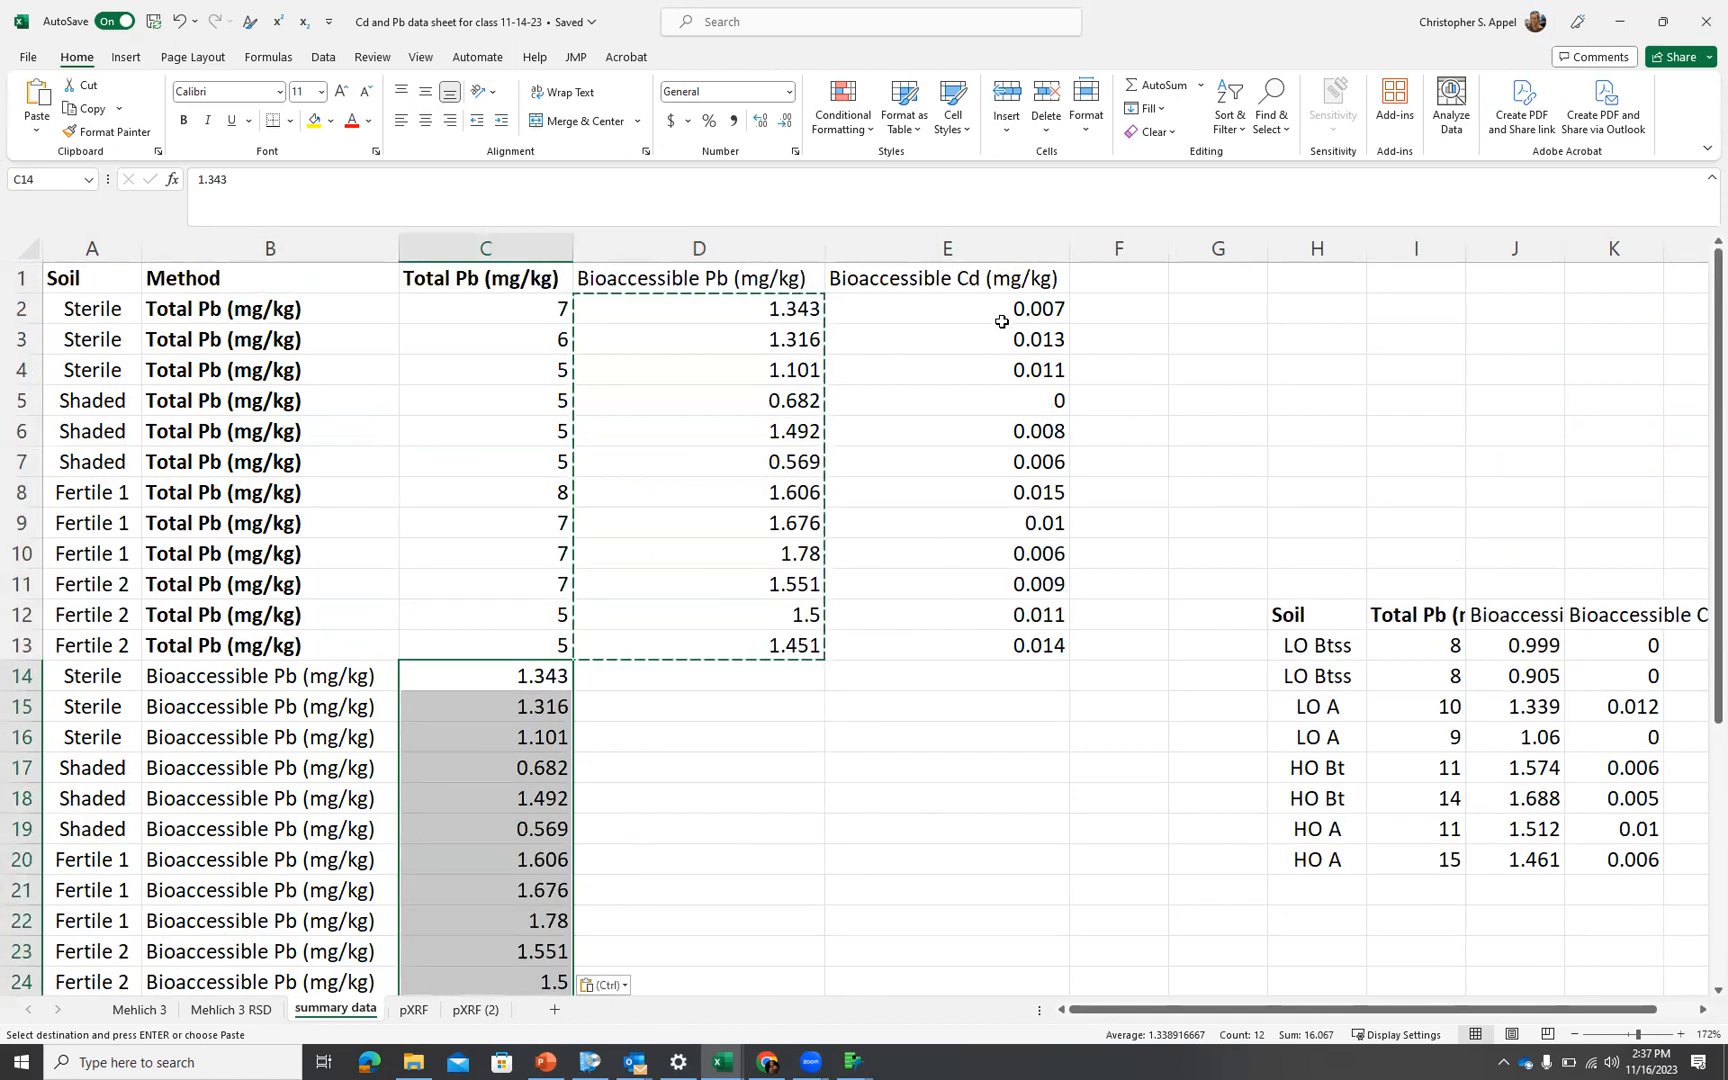
Copy the Bioaccessible Cd values from E2:E13 and paste them into the value column starting at C26
left_click_drag(1001, 315, 977, 641)
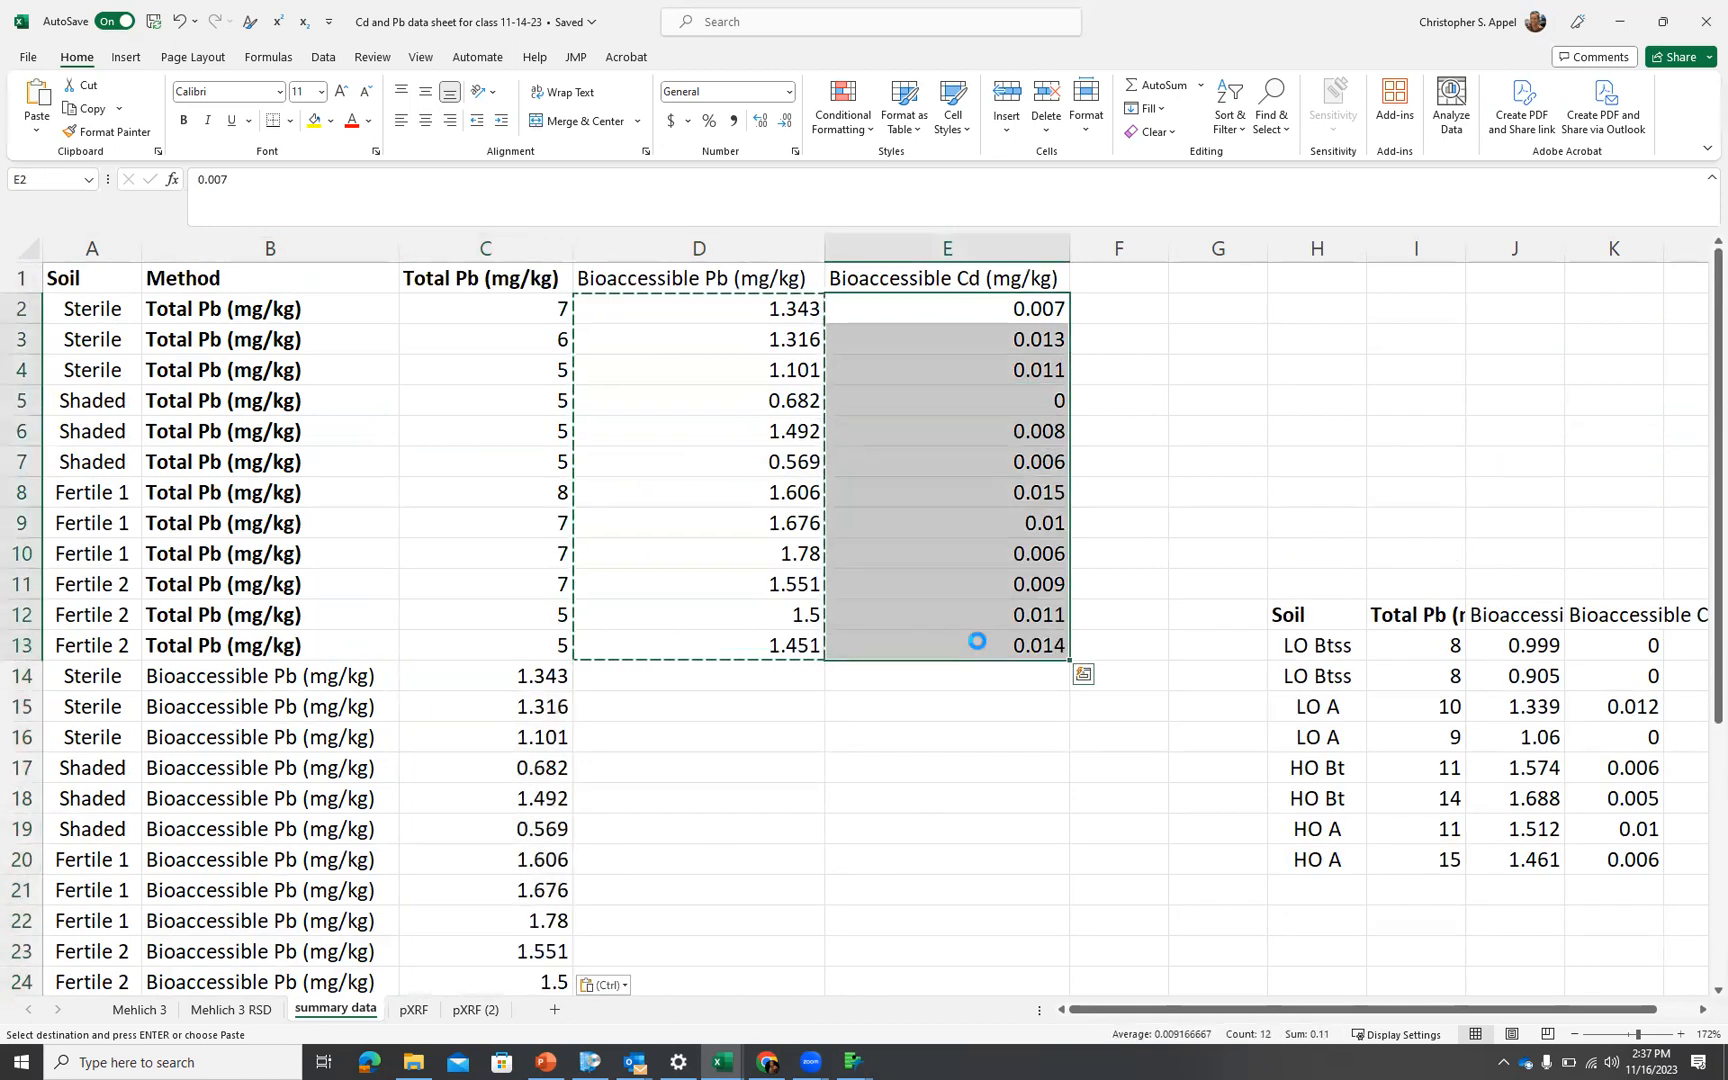
key("ctrl+c")
scroll(617, 748, "down", 5)
left_click(527, 586)
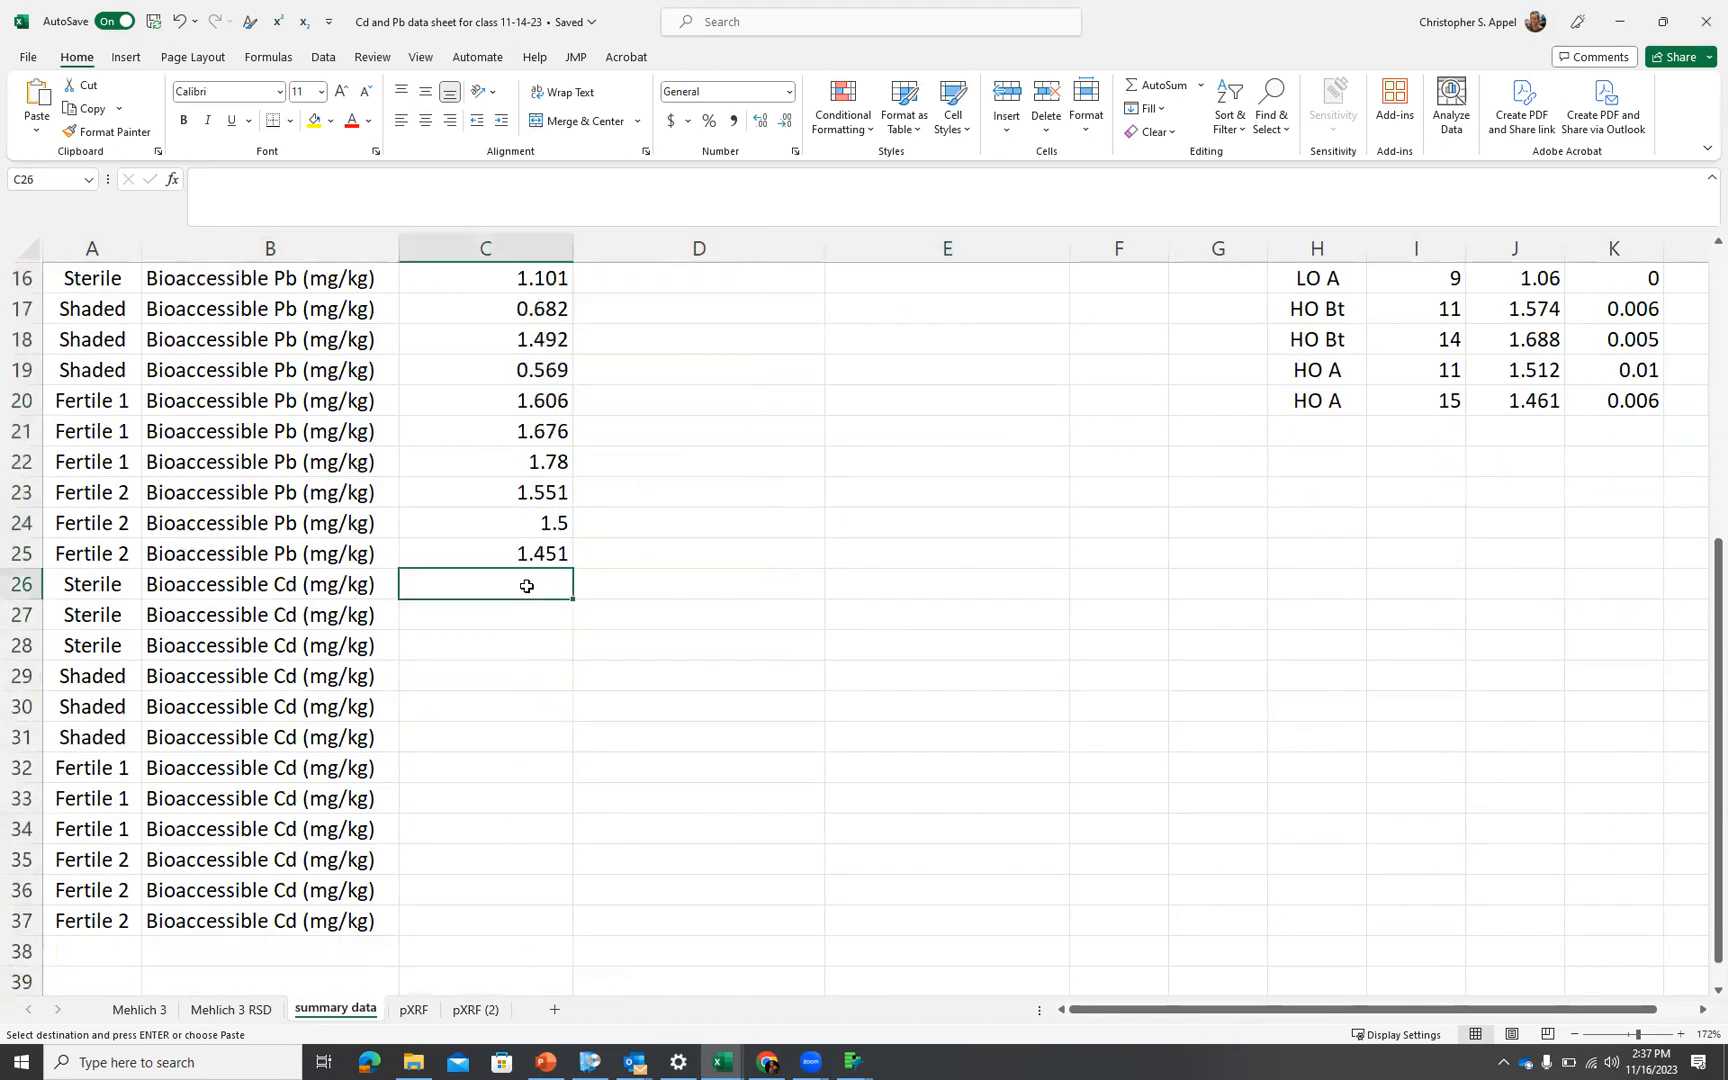
key("ctrl+v")
scroll(744, 640, "up", 5)
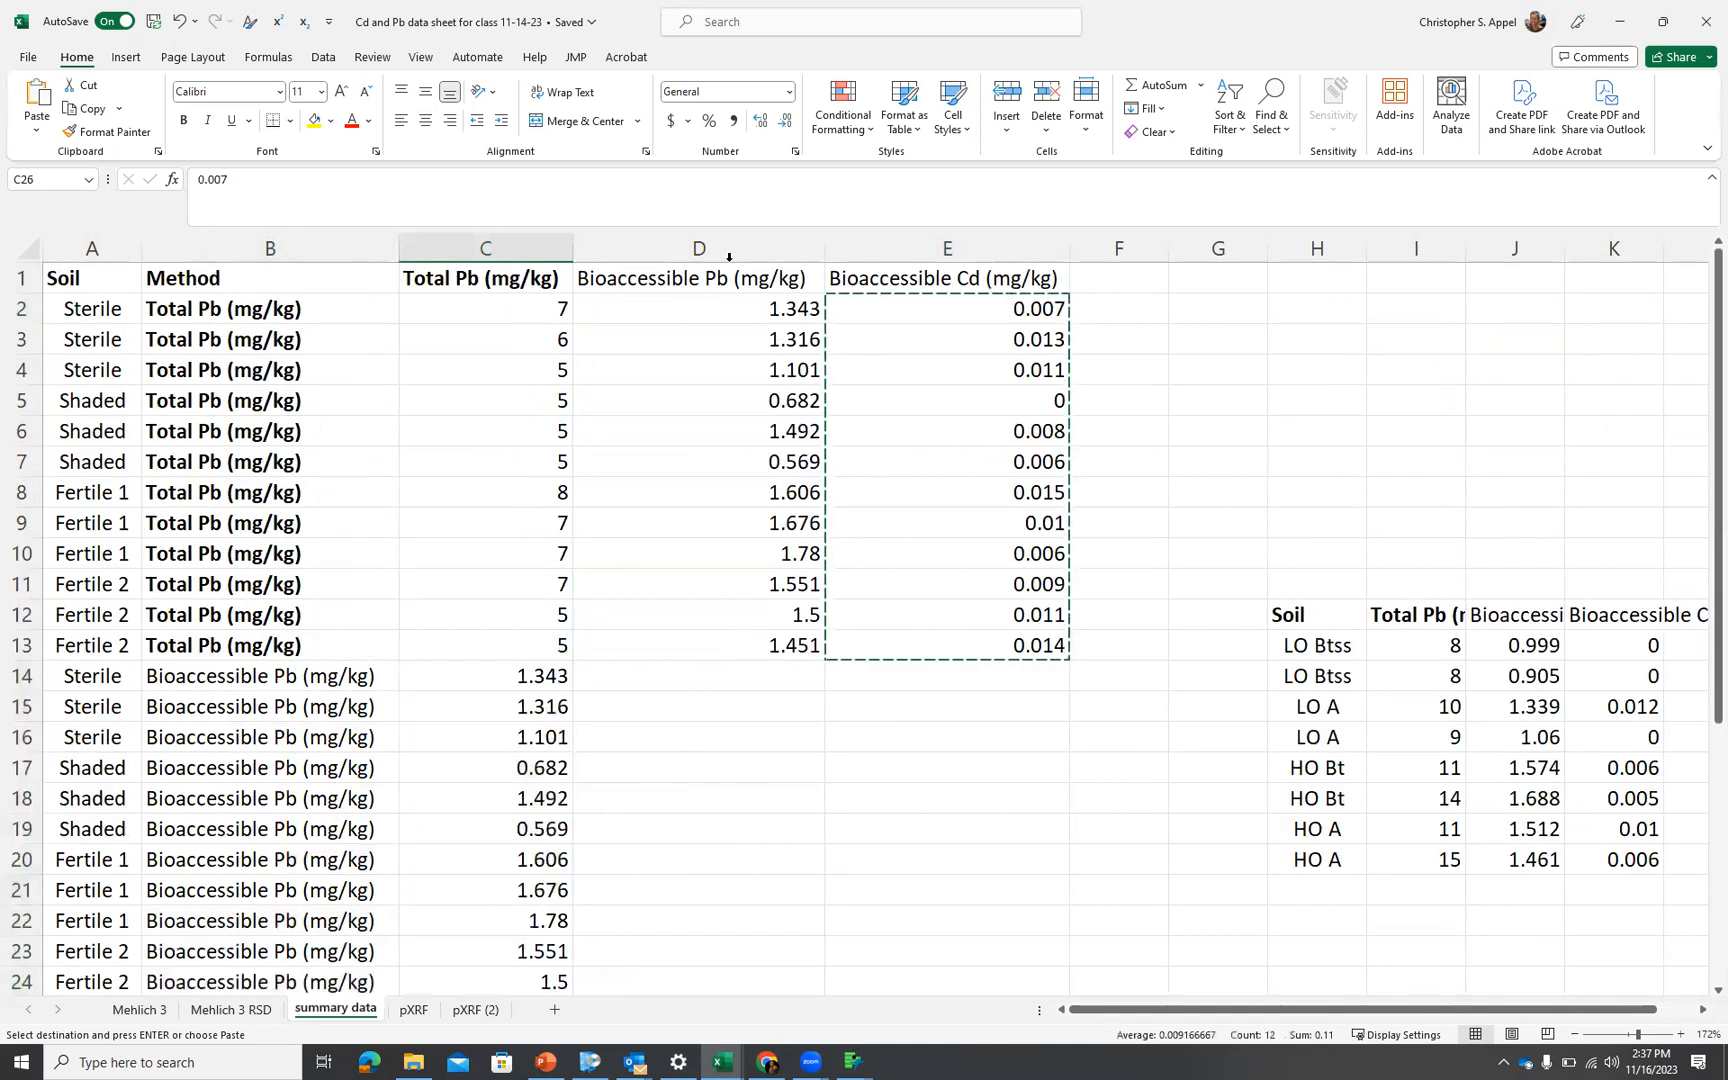
Delete the redundant Bioaccessible Pb and Bioaccessible Cd columns D and E, and check the stacked table
left_click_drag(728, 258, 879, 243)
right_click(914, 250)
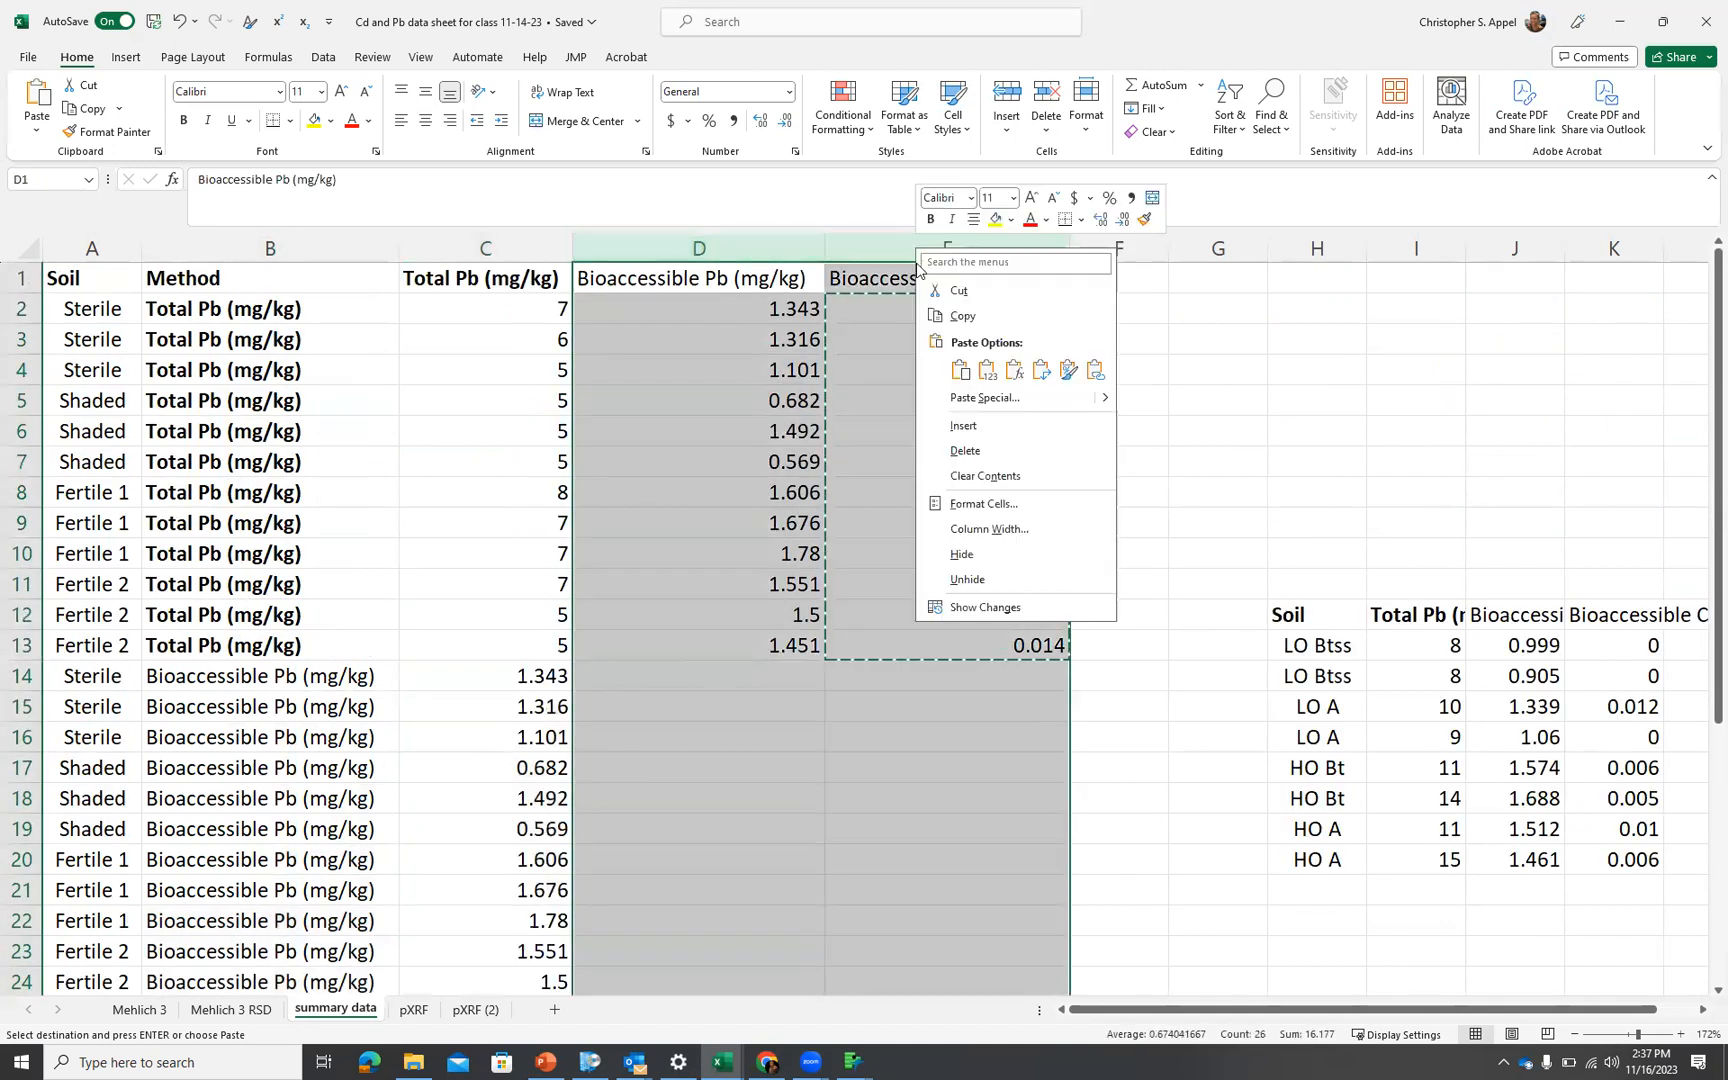
left_click(1000, 451)
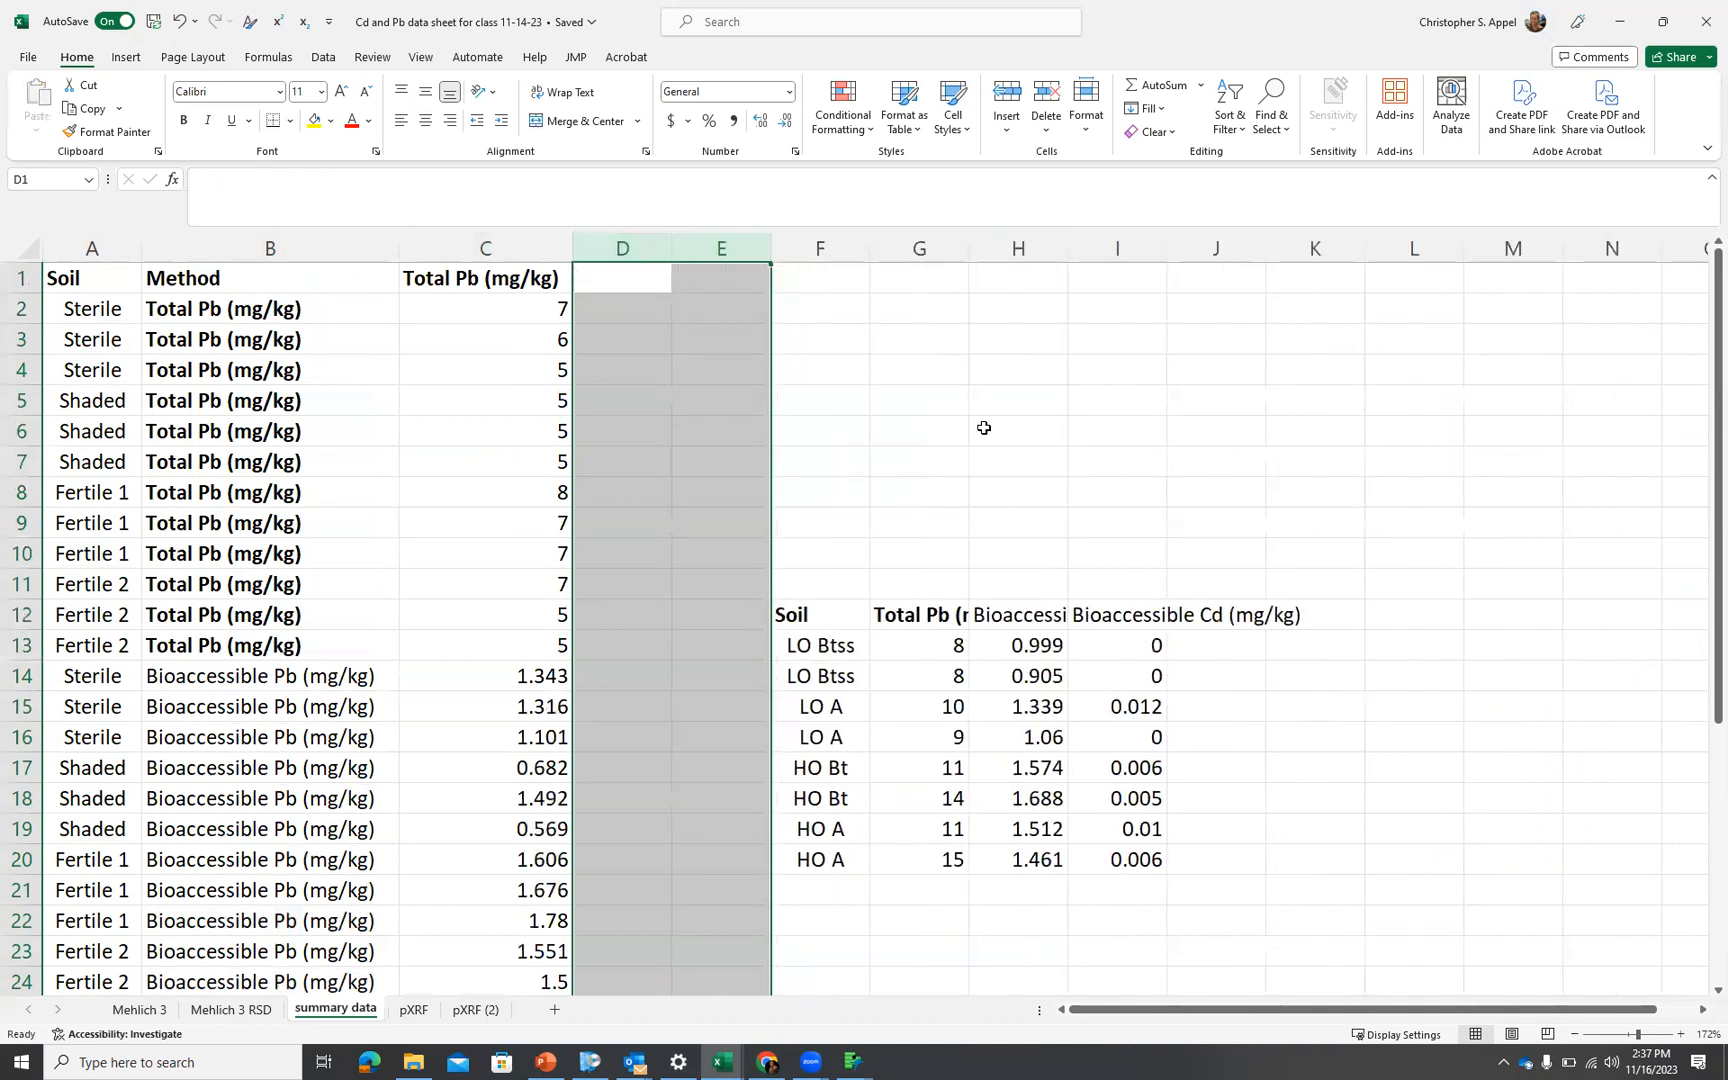
left_click(984, 428)
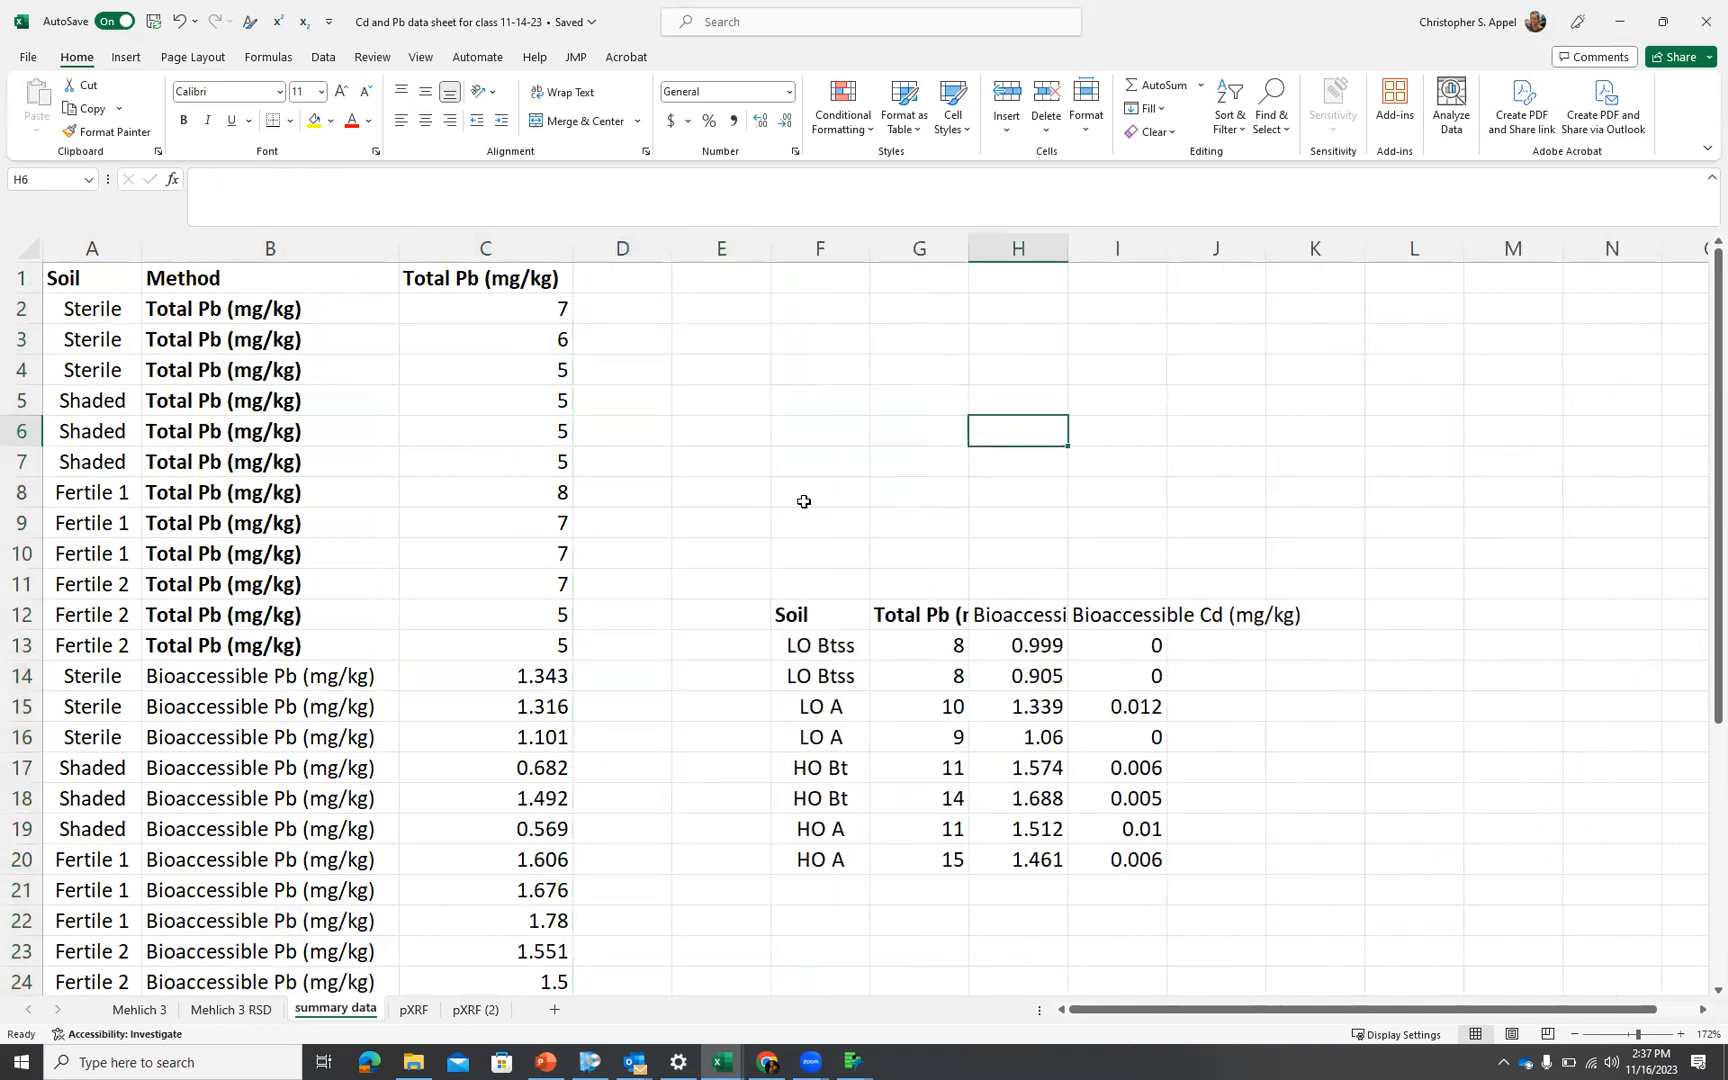
scroll(690, 480, "down", 4)
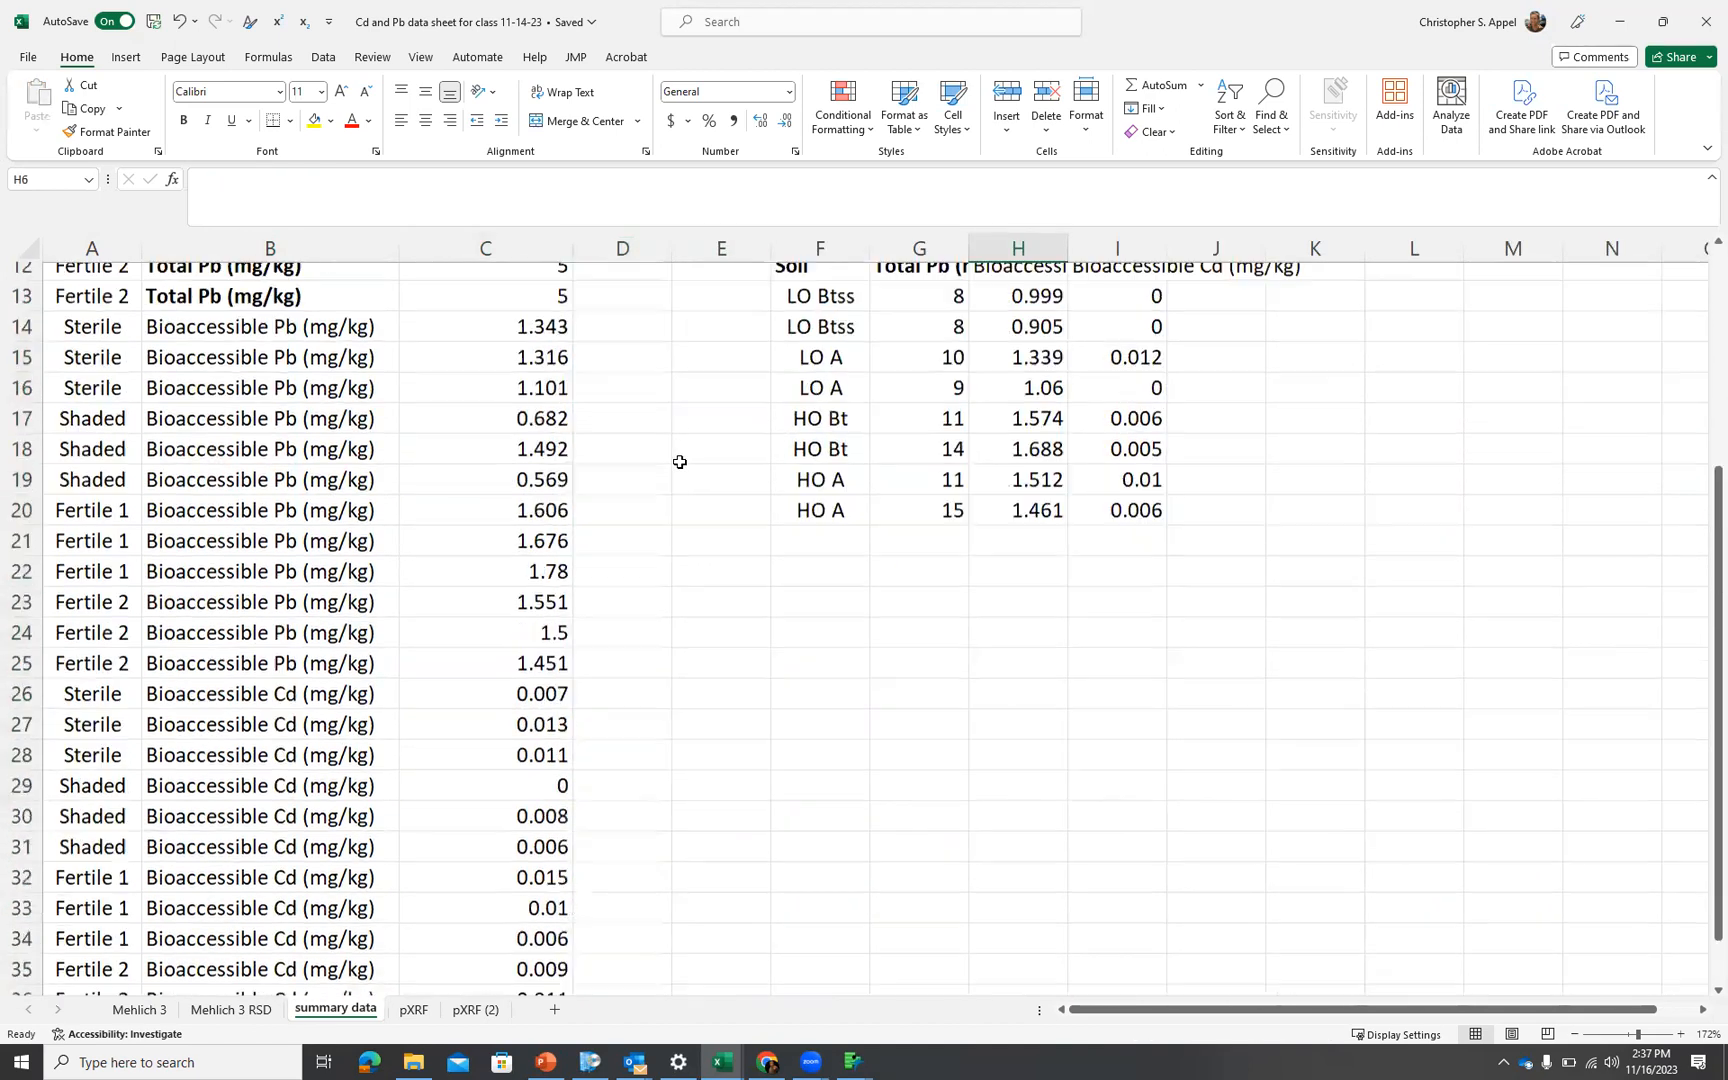
scroll(679, 462, "up", 4)
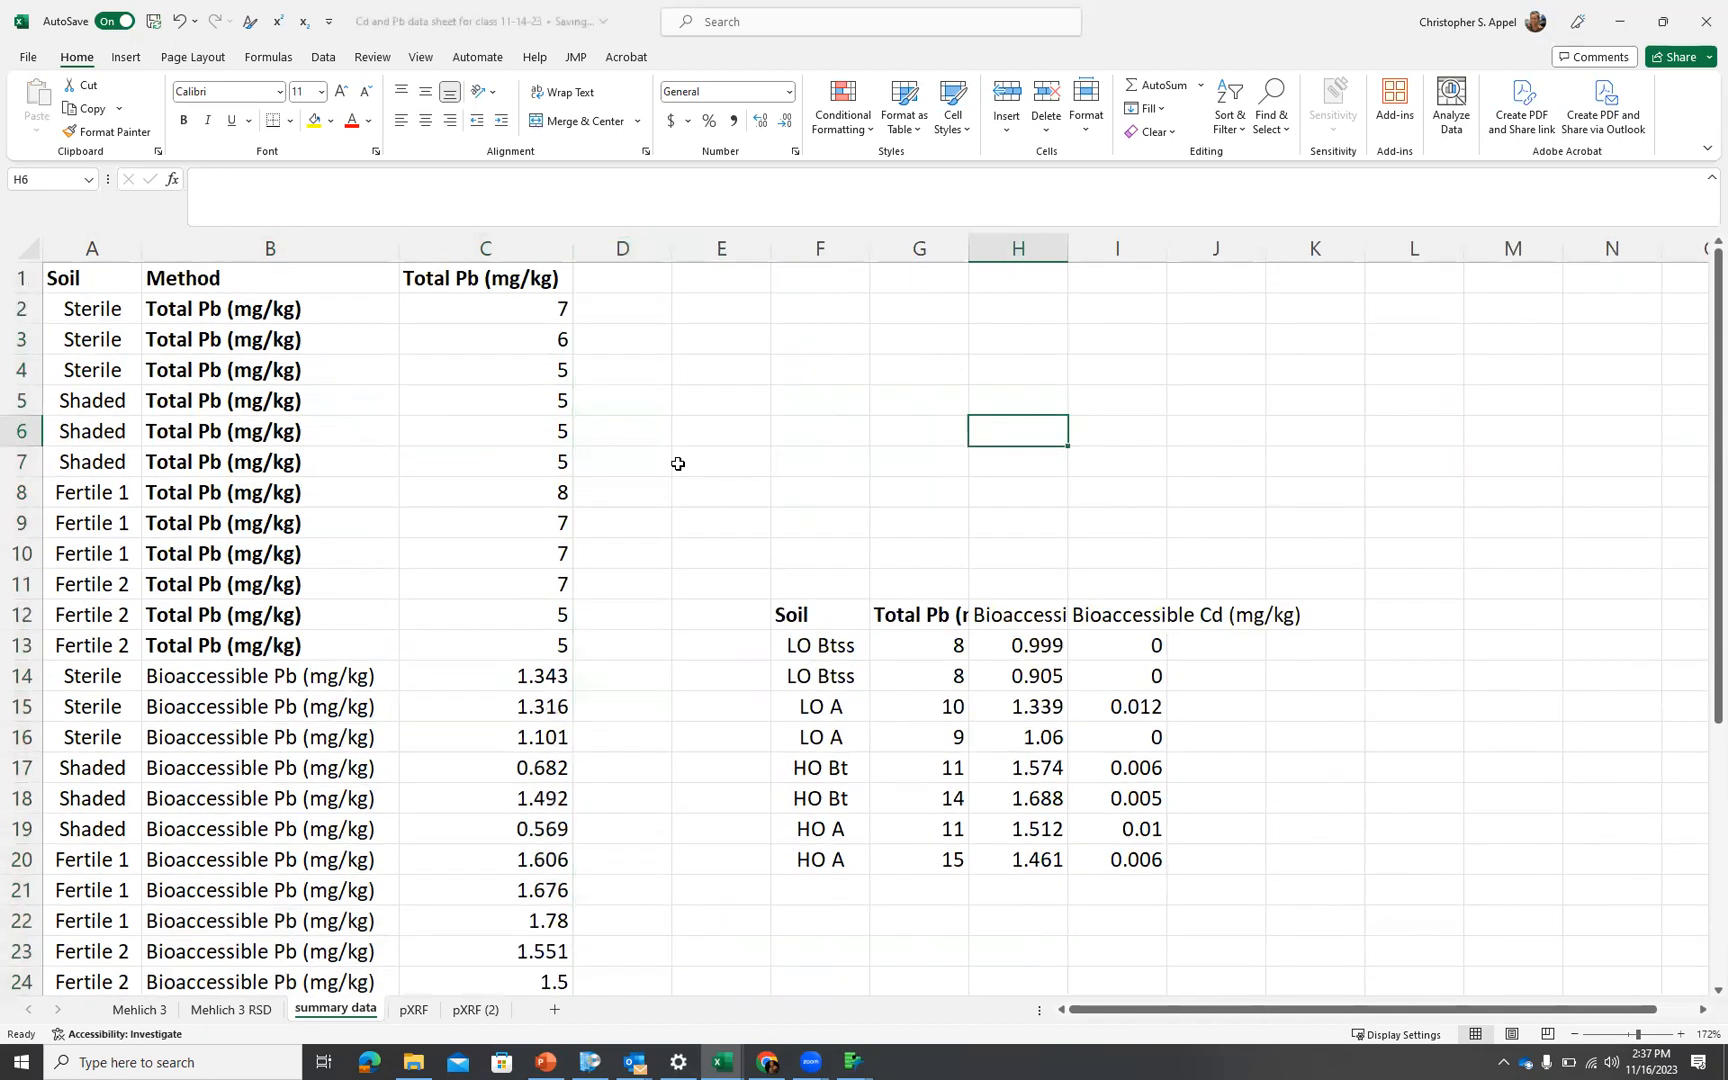
scroll(678, 463, "down", 4)
scroll(678, 465, "down", 1)
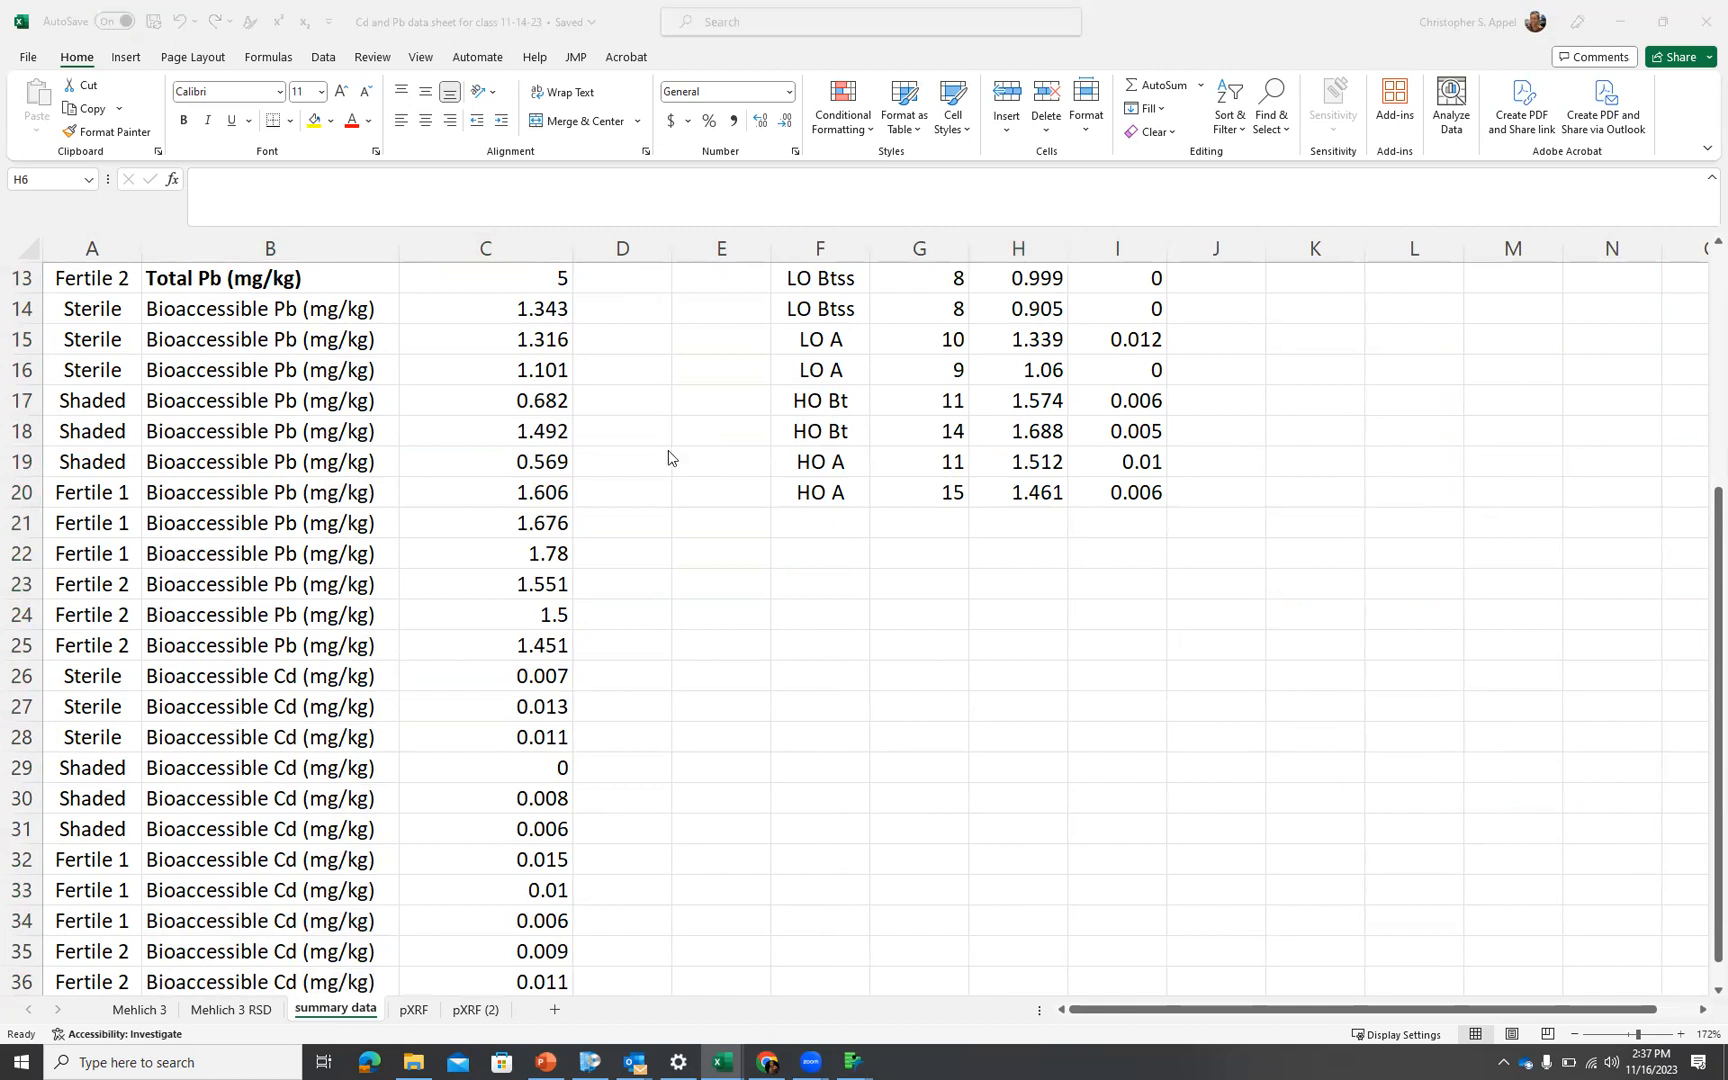
Switch to the Outlook draft "summary CR data" with the attached Summary data for CR soils.xlsx and send it
key("alt+Tab")
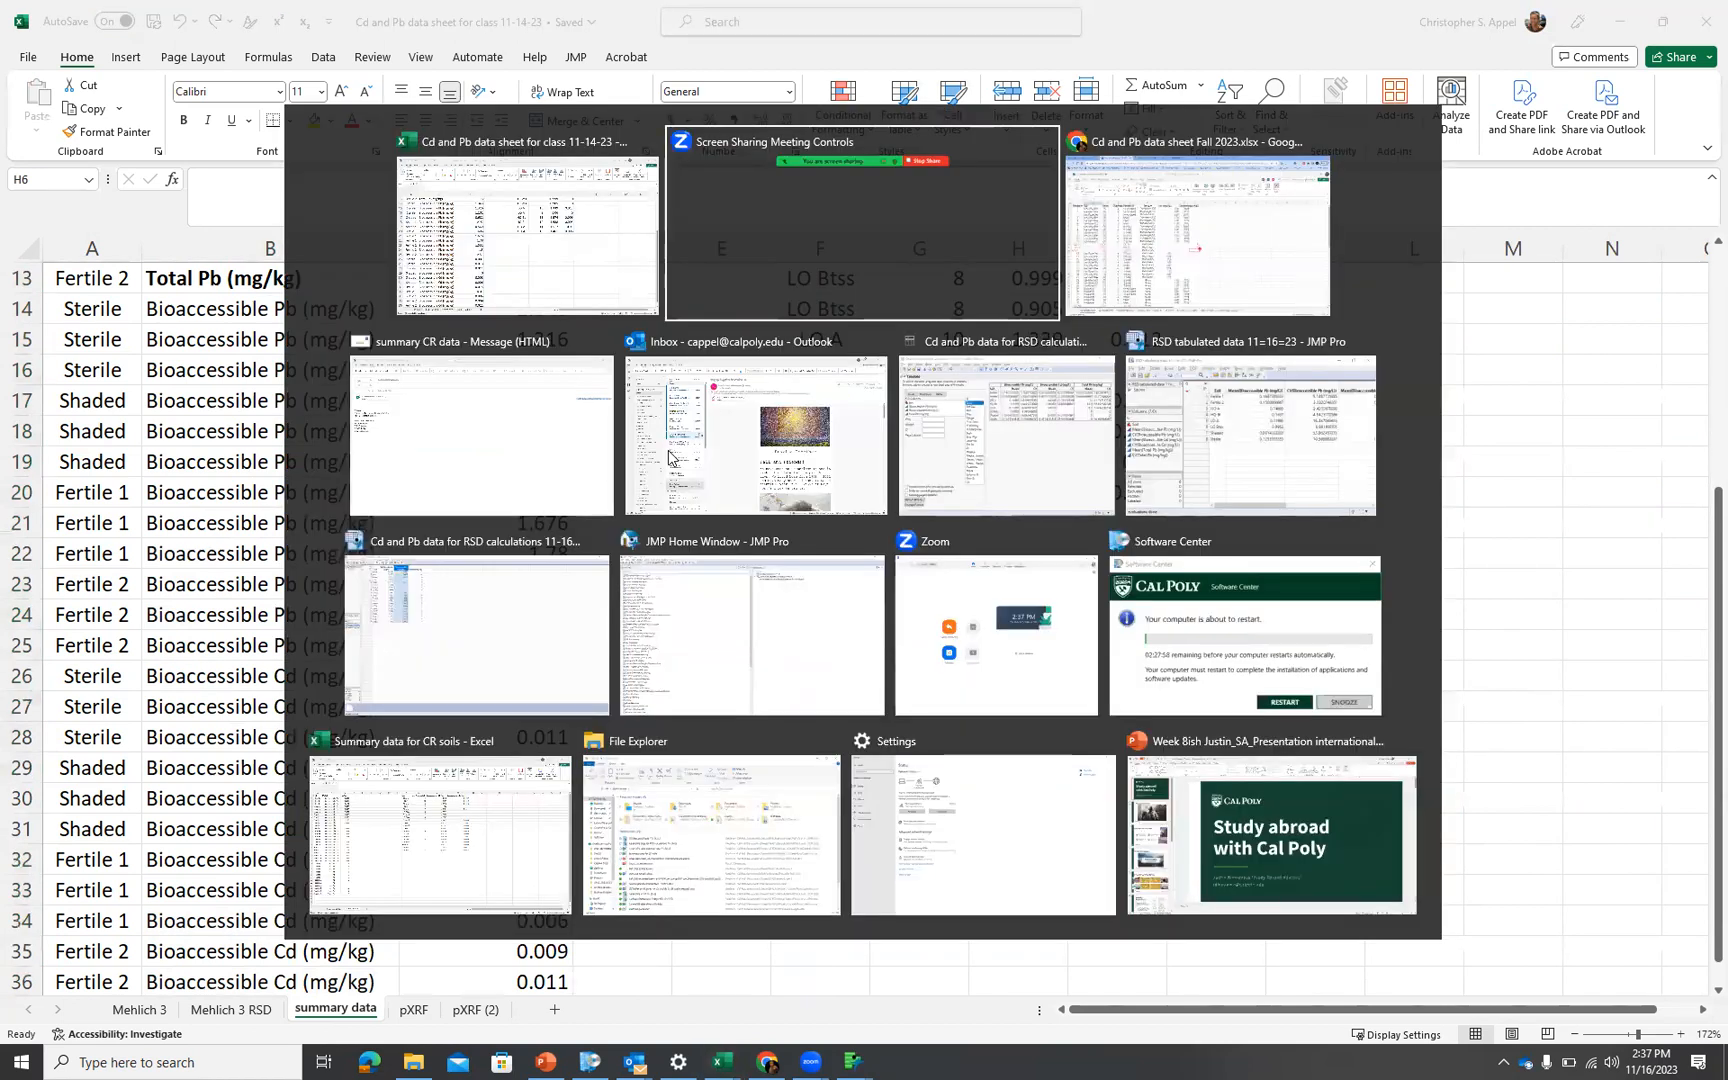
key("alt+Tab")
key("alt+Tab")
key("alt+Tab")
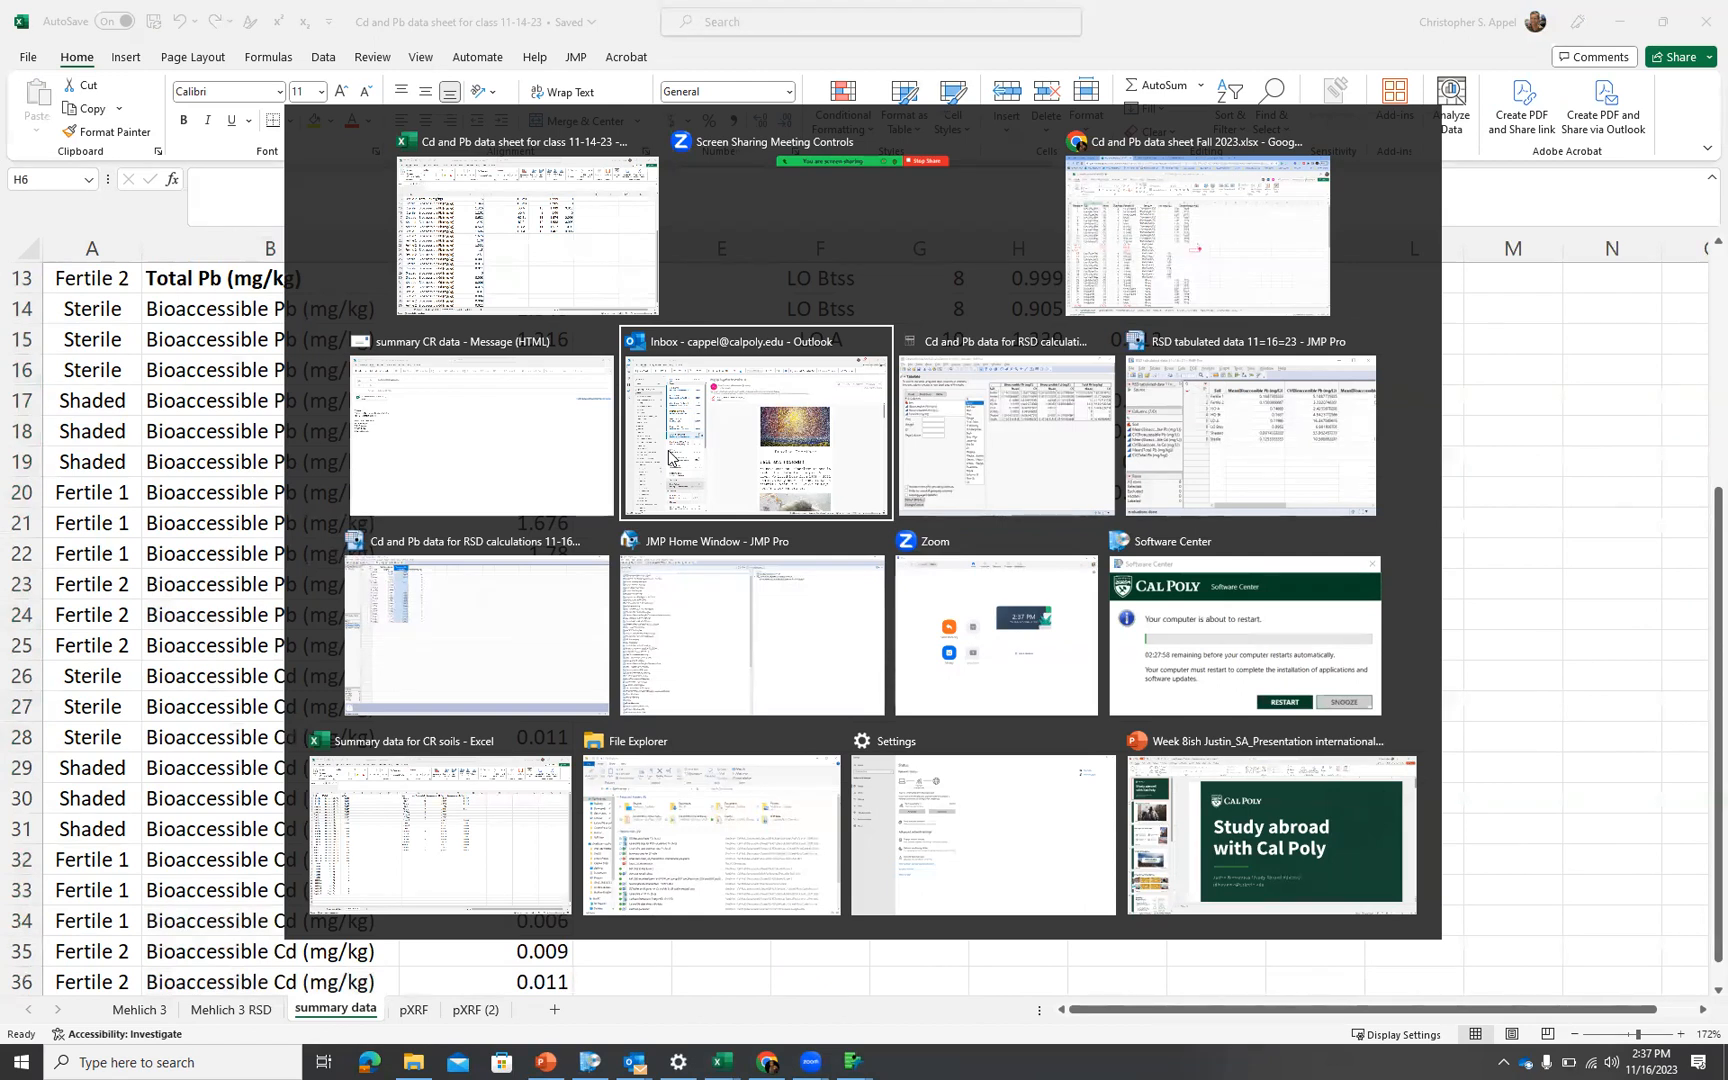
left_click(669, 457)
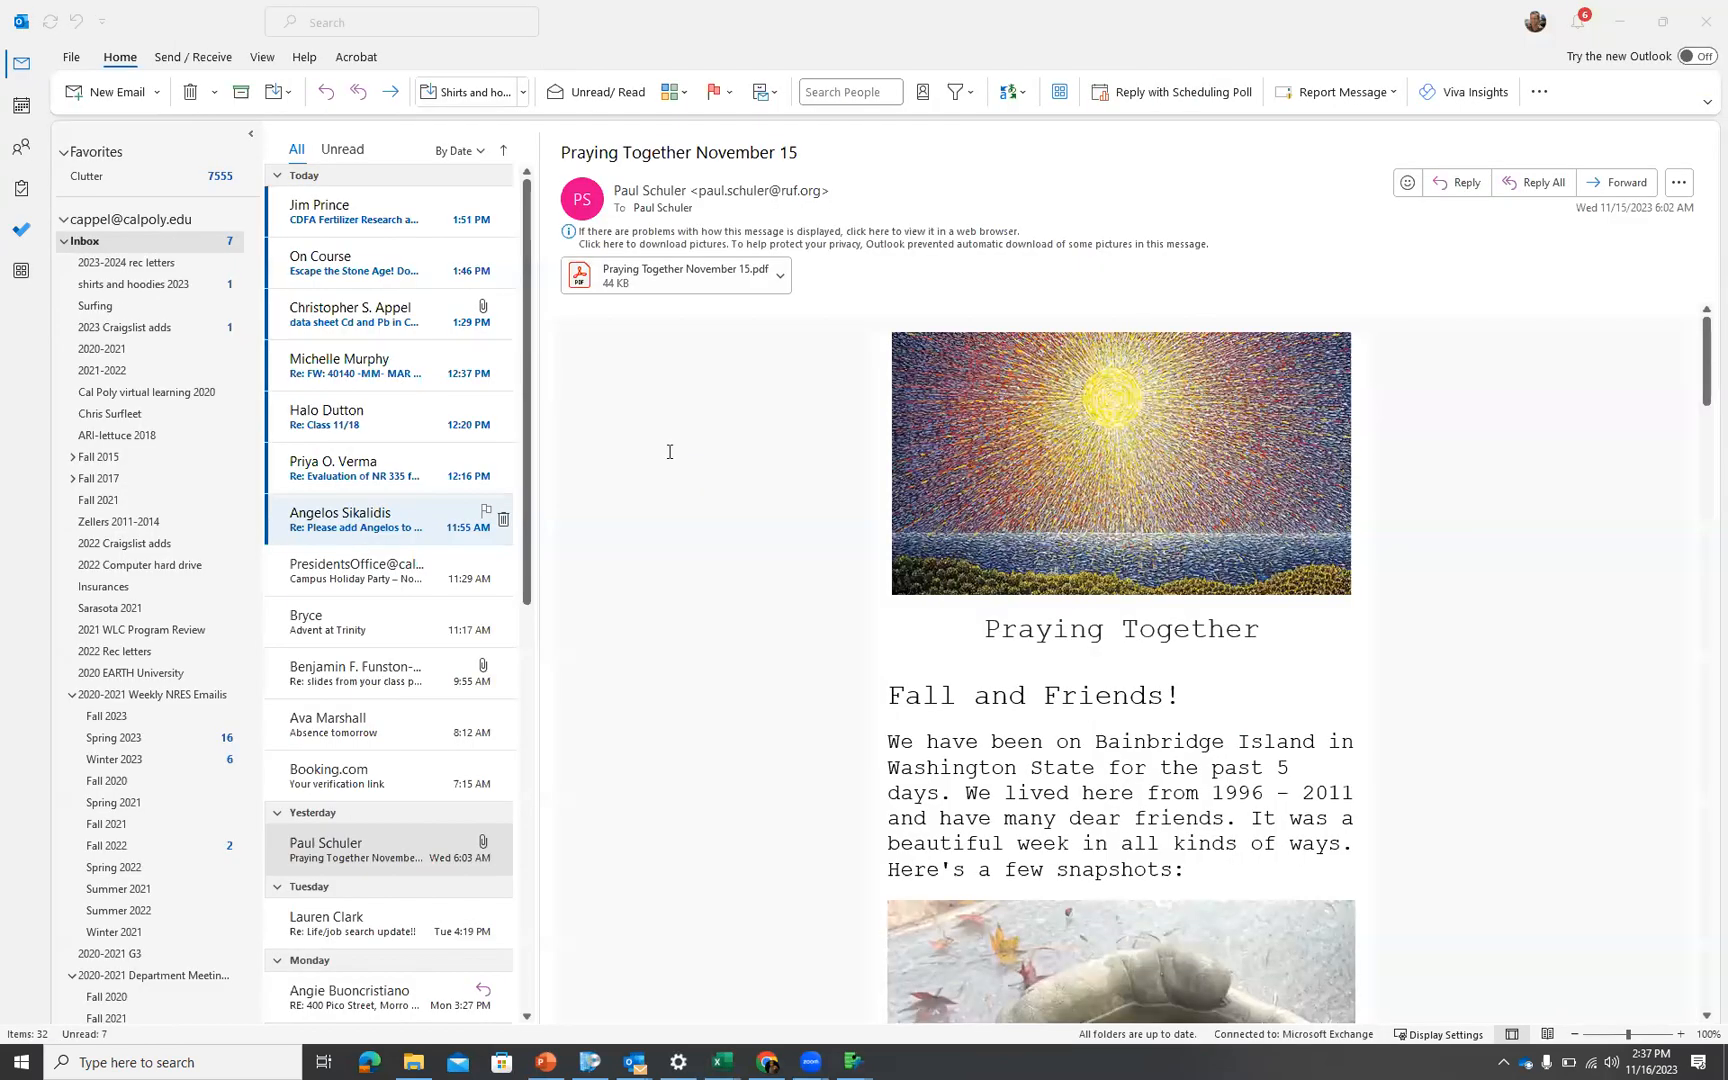
key("alt+Tab")
key("alt+Tab")
key("alt+Tab")
key("alt+Tab")
key("alt+Tab")
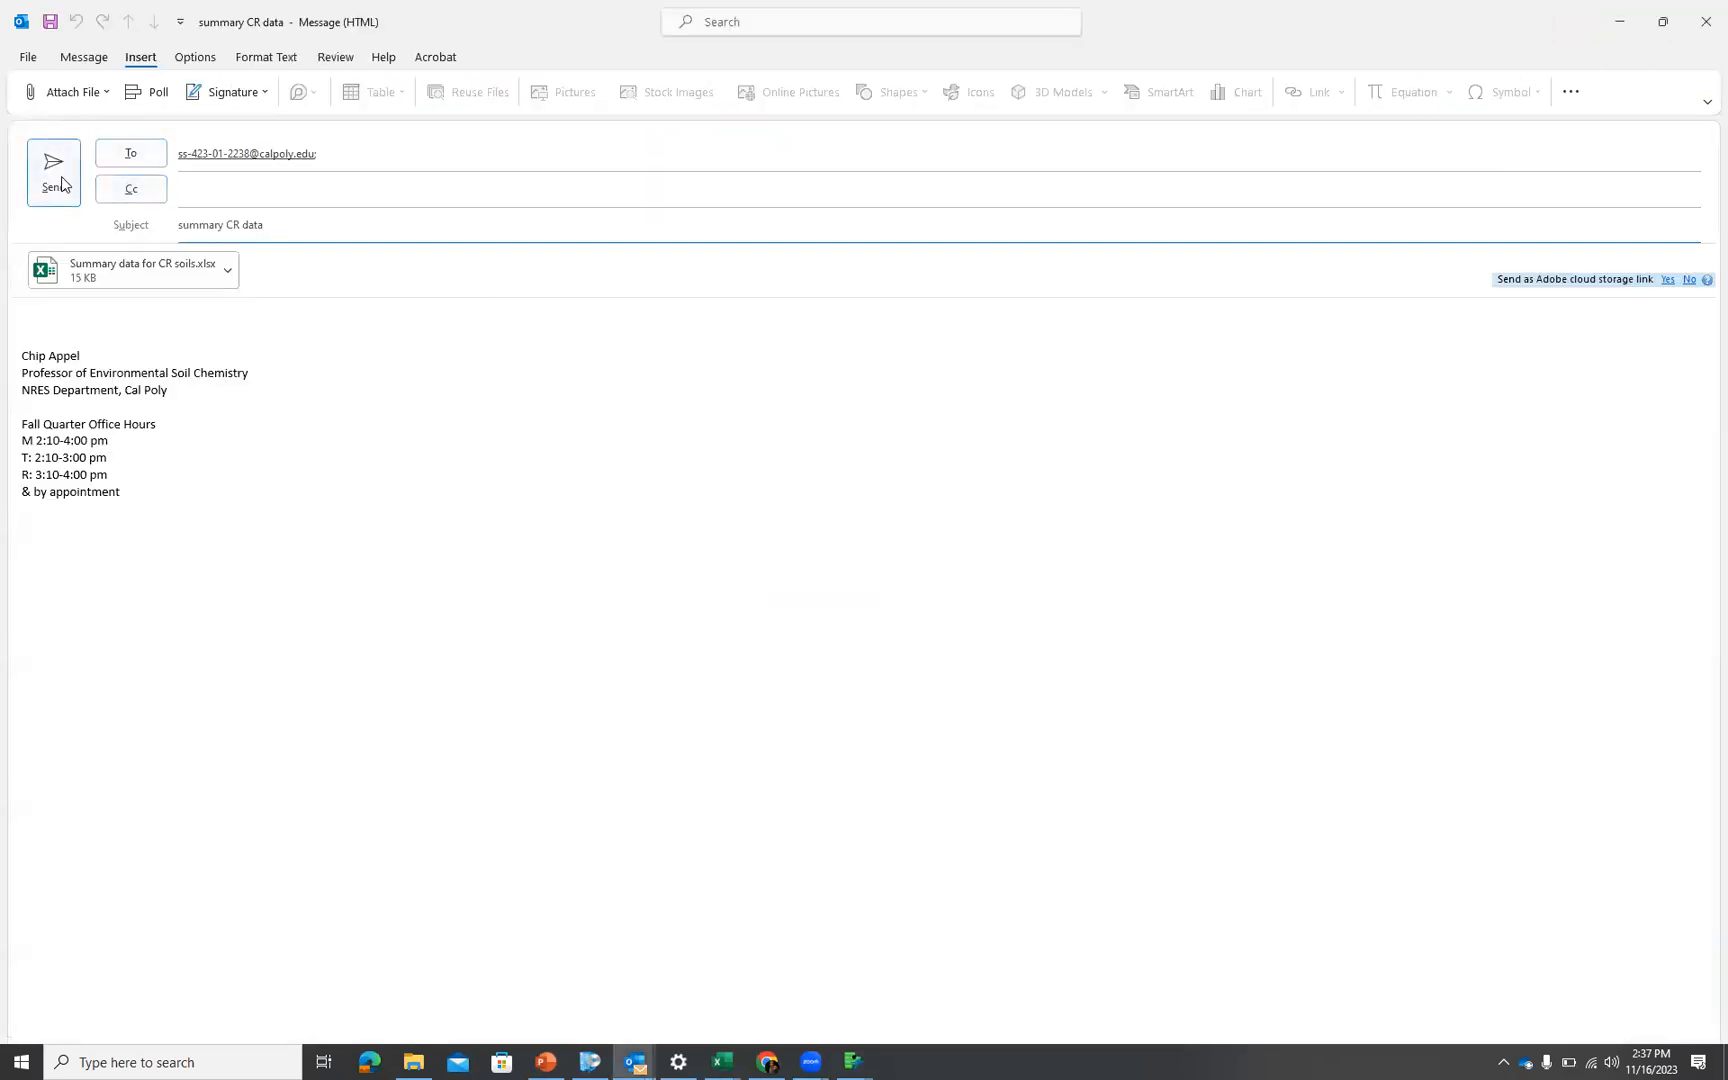
left_click(54, 174)
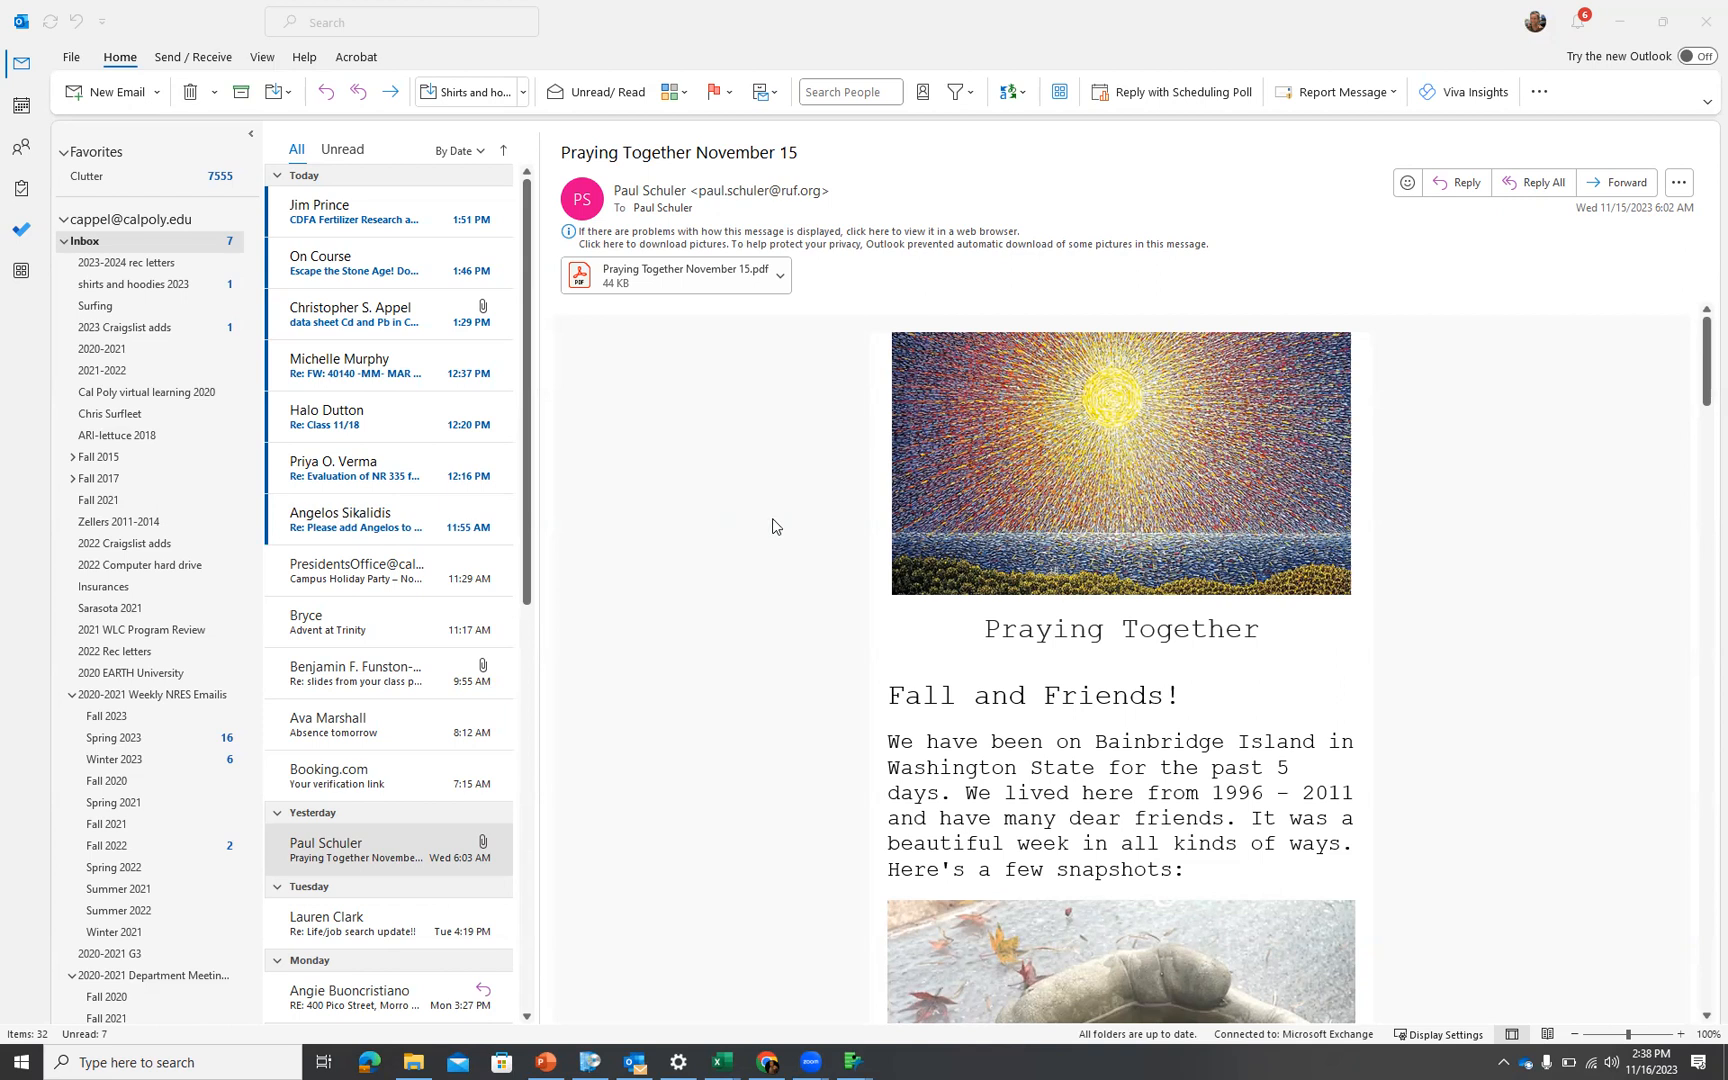
Switch to the Excel workbook "Summary data for CR soils" and view its Summary all data sheet
scroll(787, 535, "down", 2)
scroll(787, 535, "up", 2)
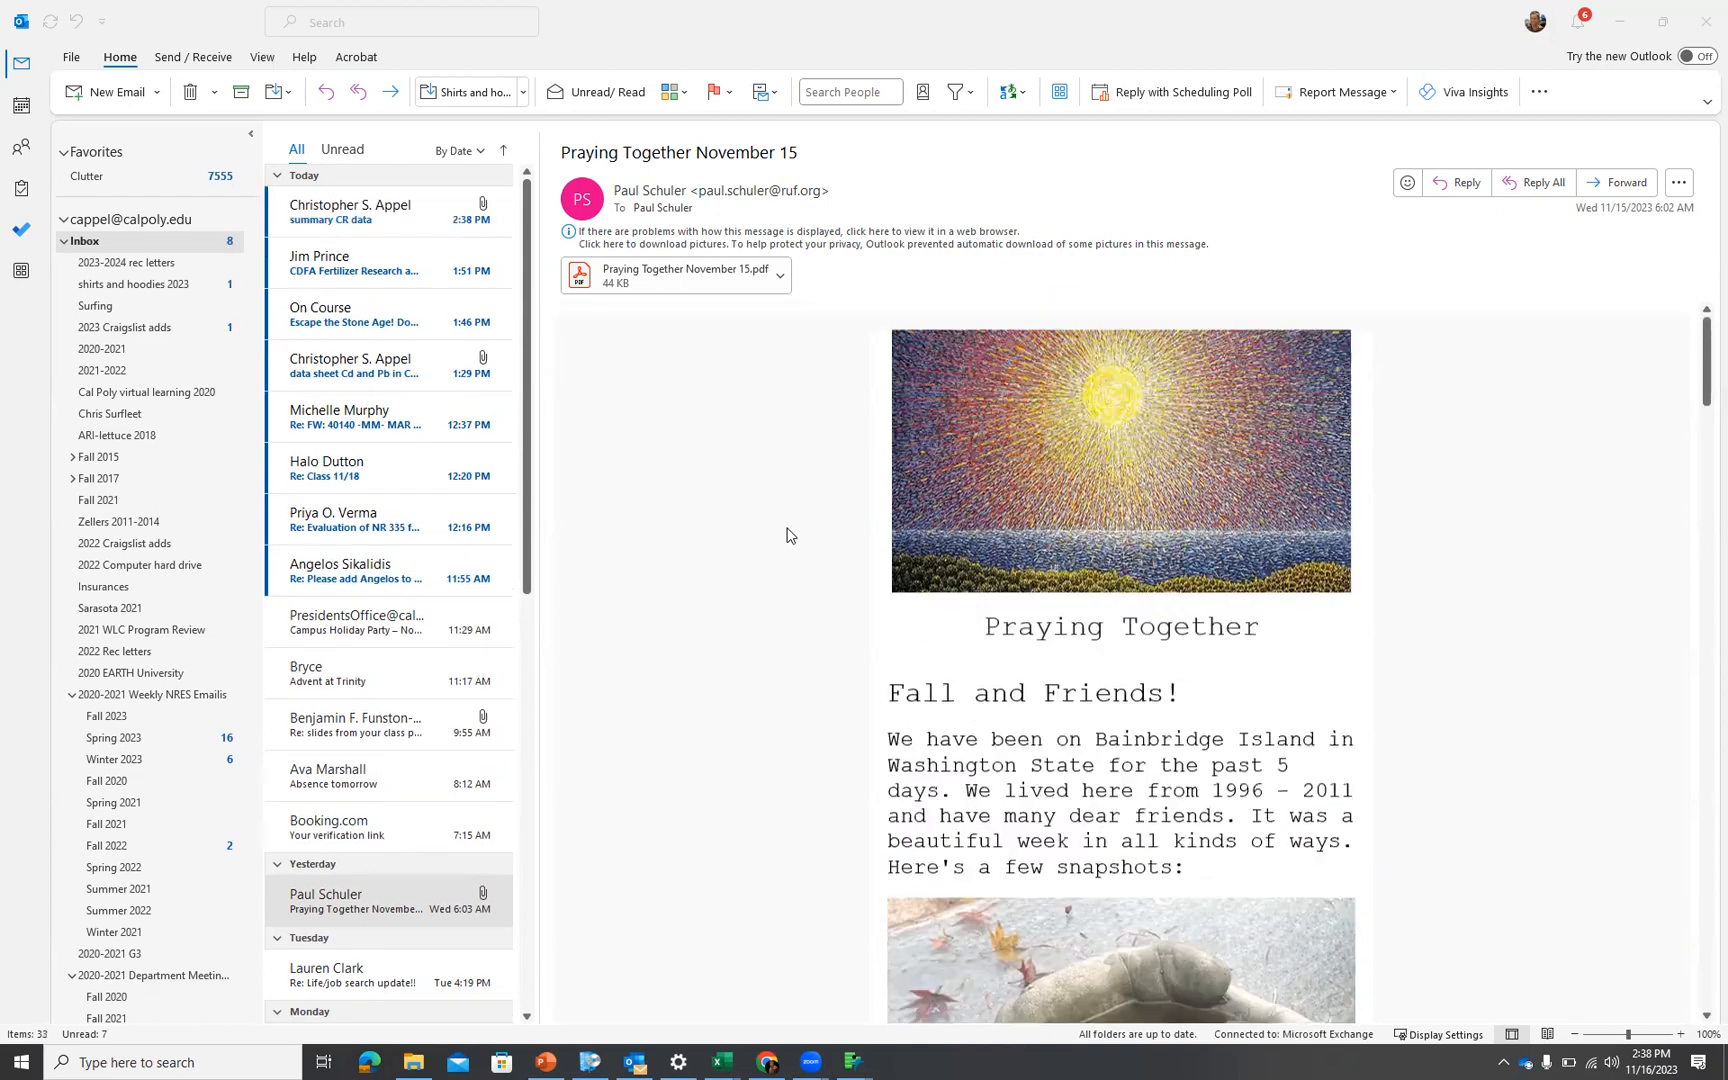
key("alt+Tab")
key("Tab")
key("Tab")
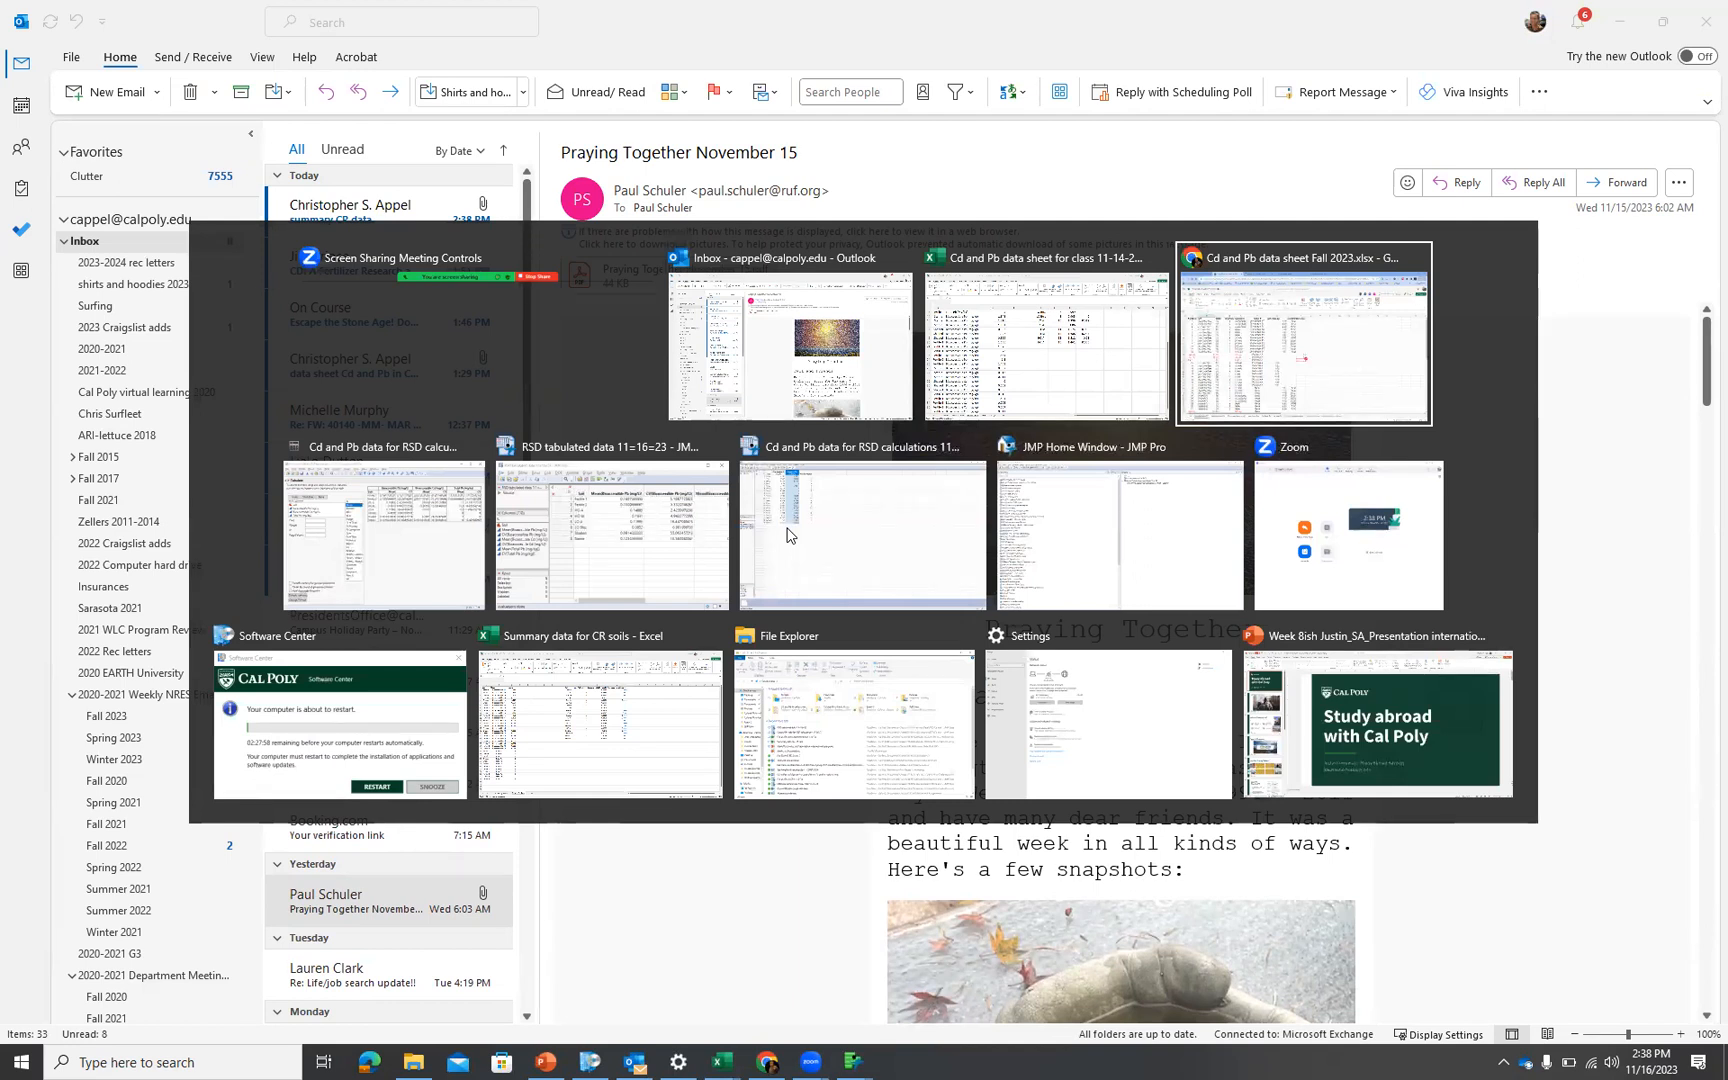
key("Tab")
key("Tab")
key("Tab")
key("Tab")
key("Tab")
key("Tab")
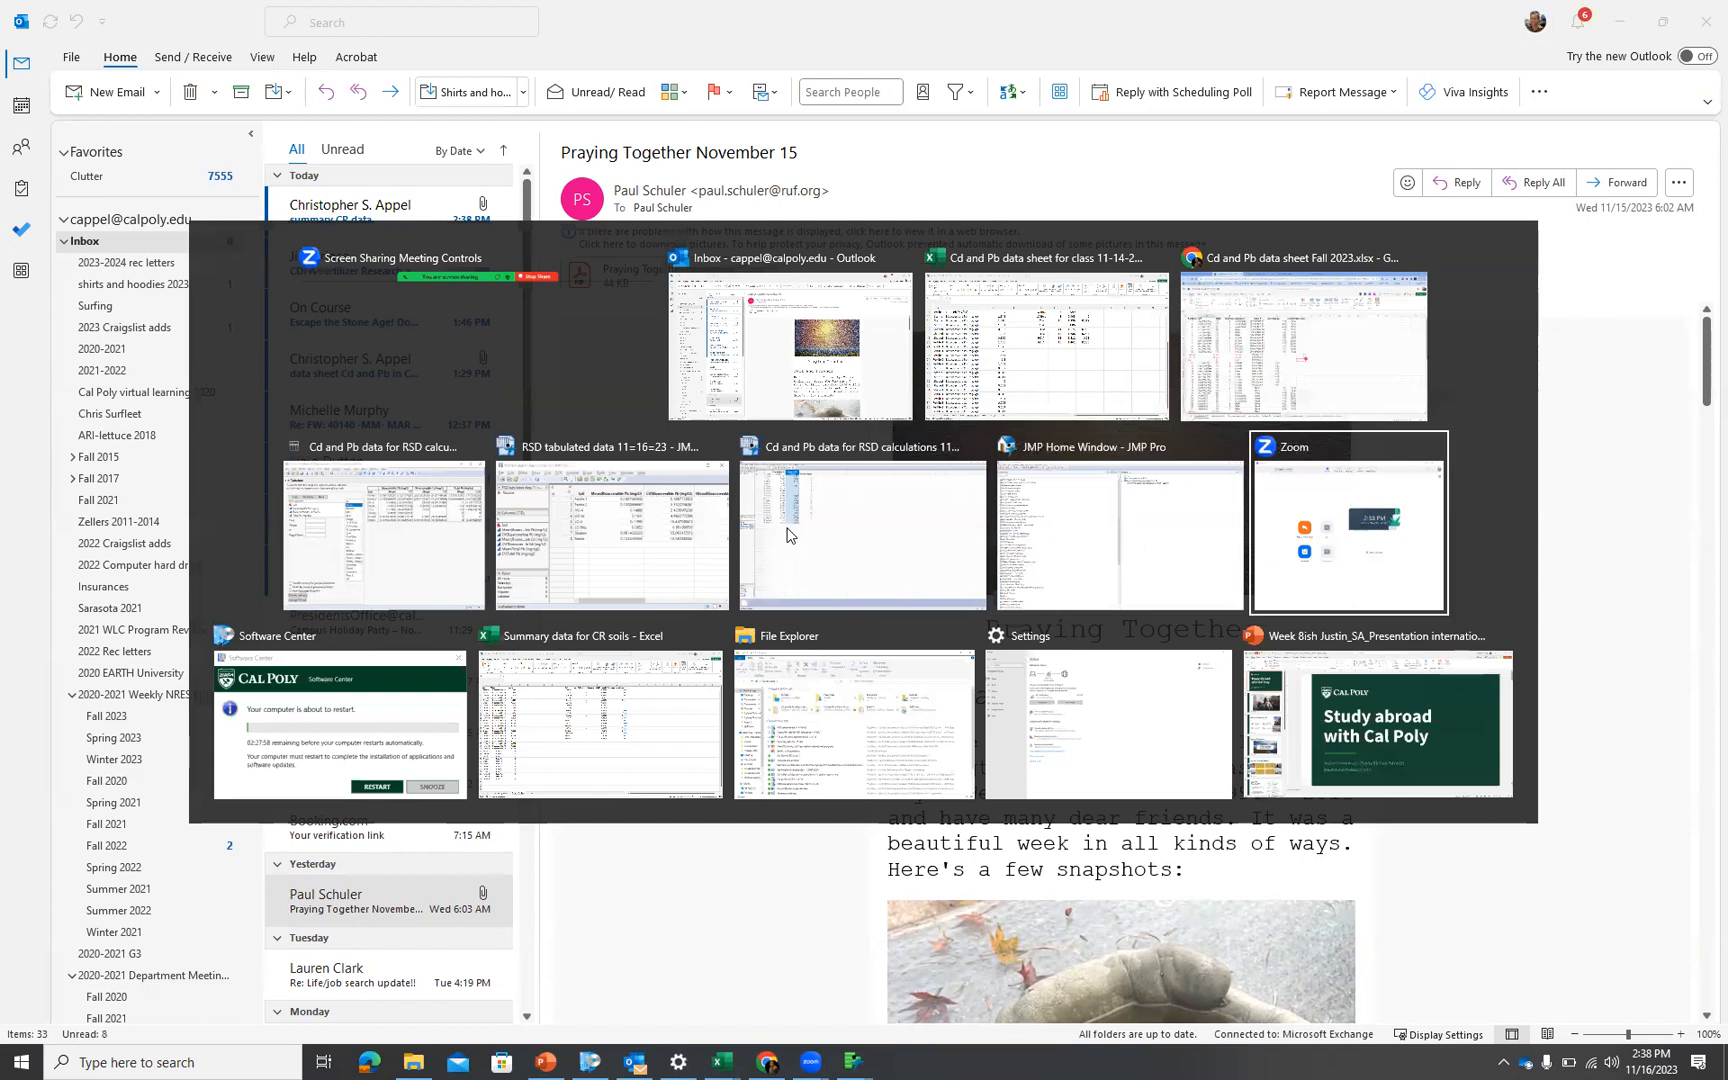
key("Tab")
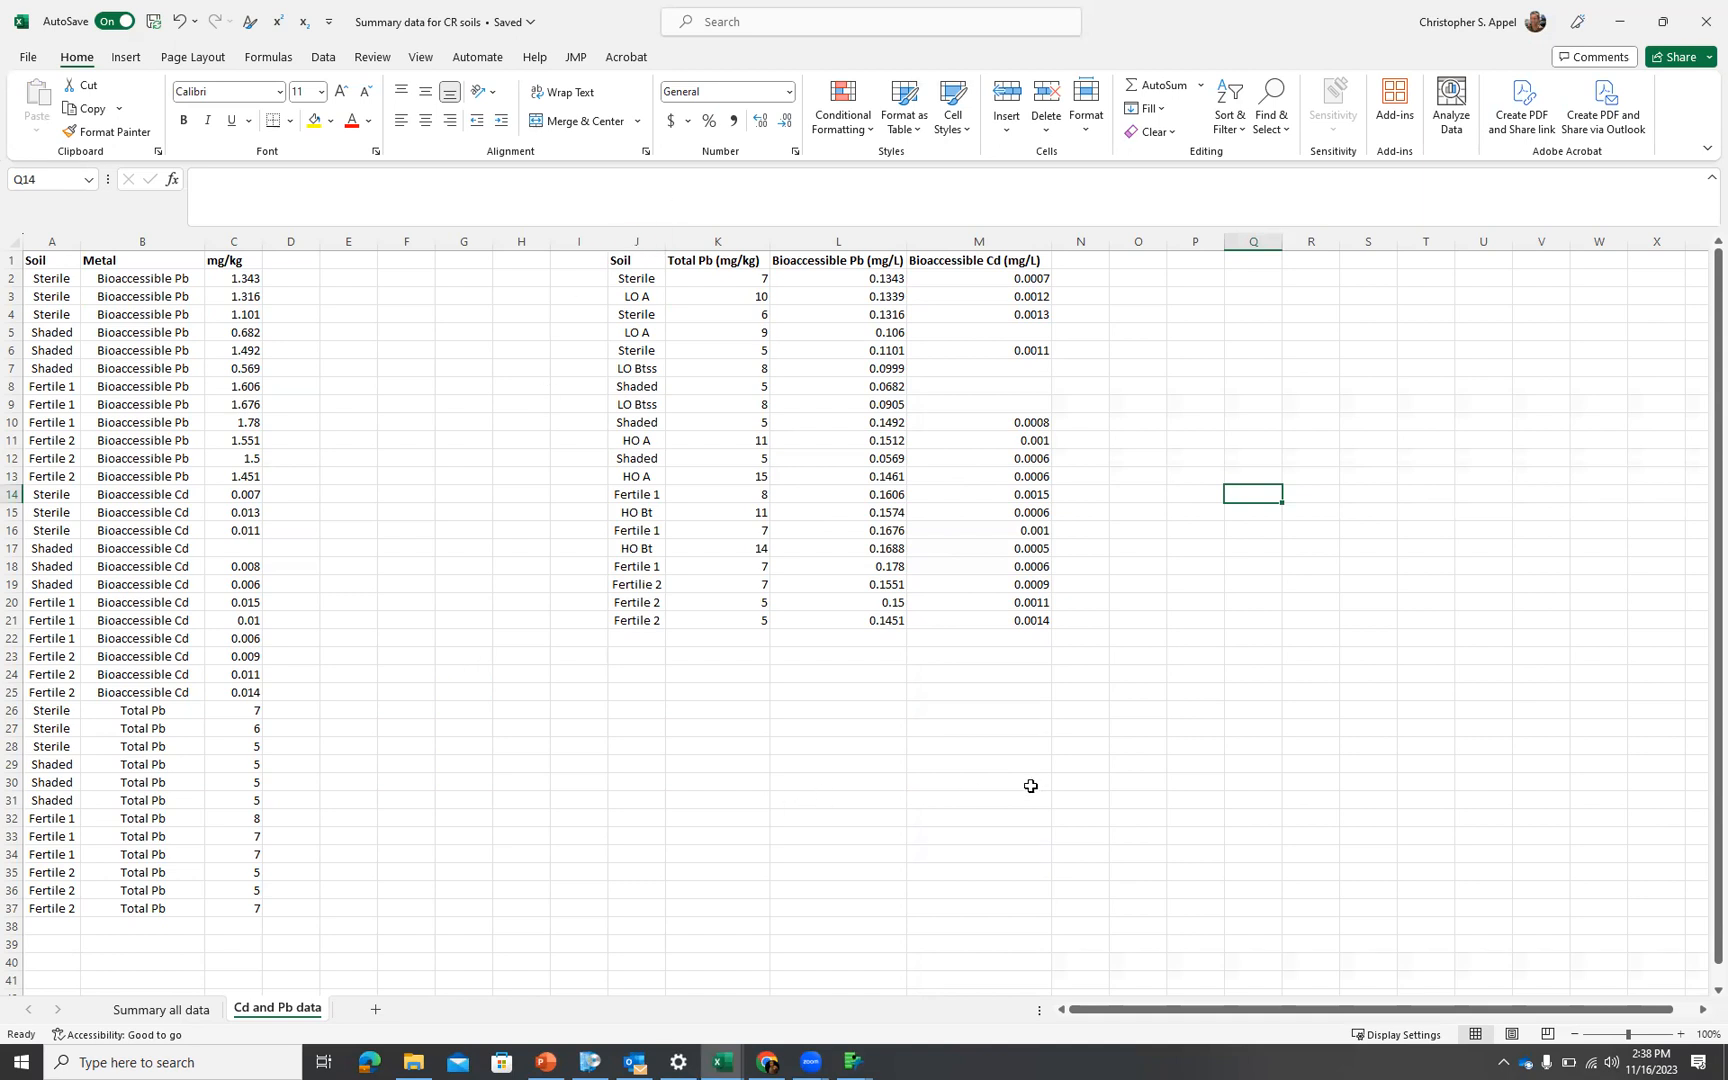
left_click(178, 1012)
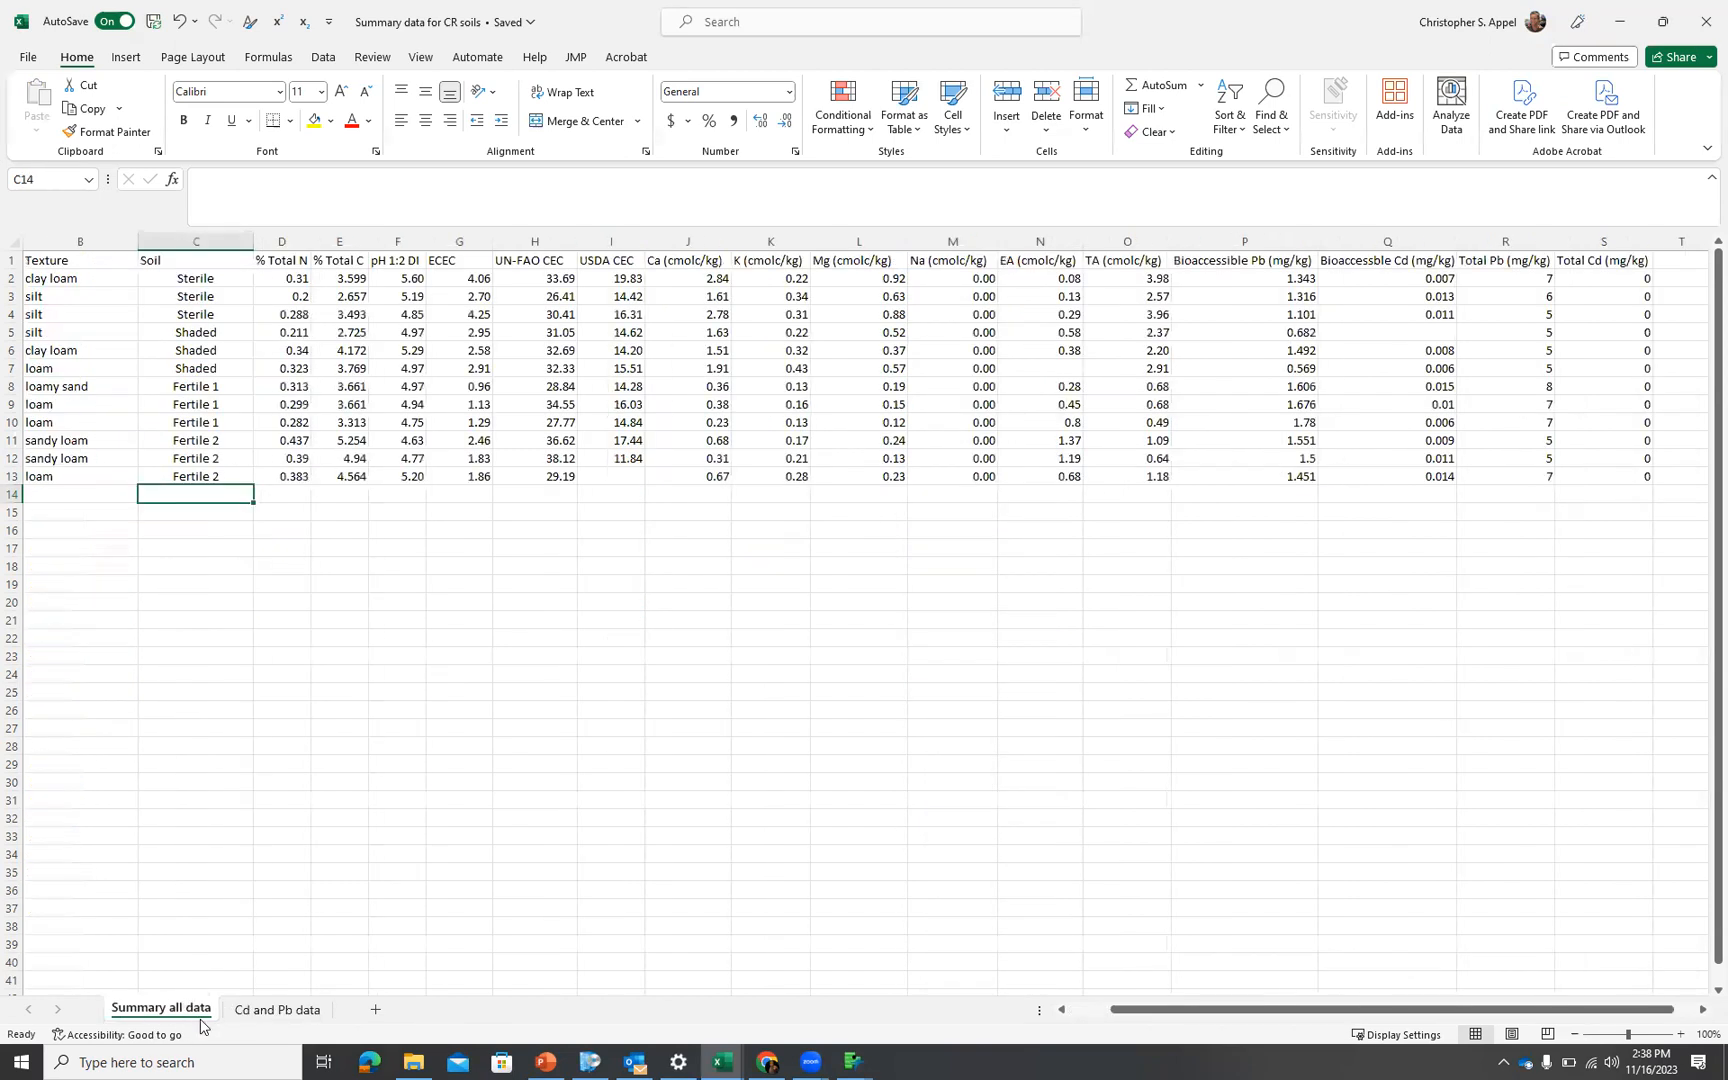
Open the Cd and Pb data sheet and rename the Metal header in B1 to Method
left_click(291, 1009)
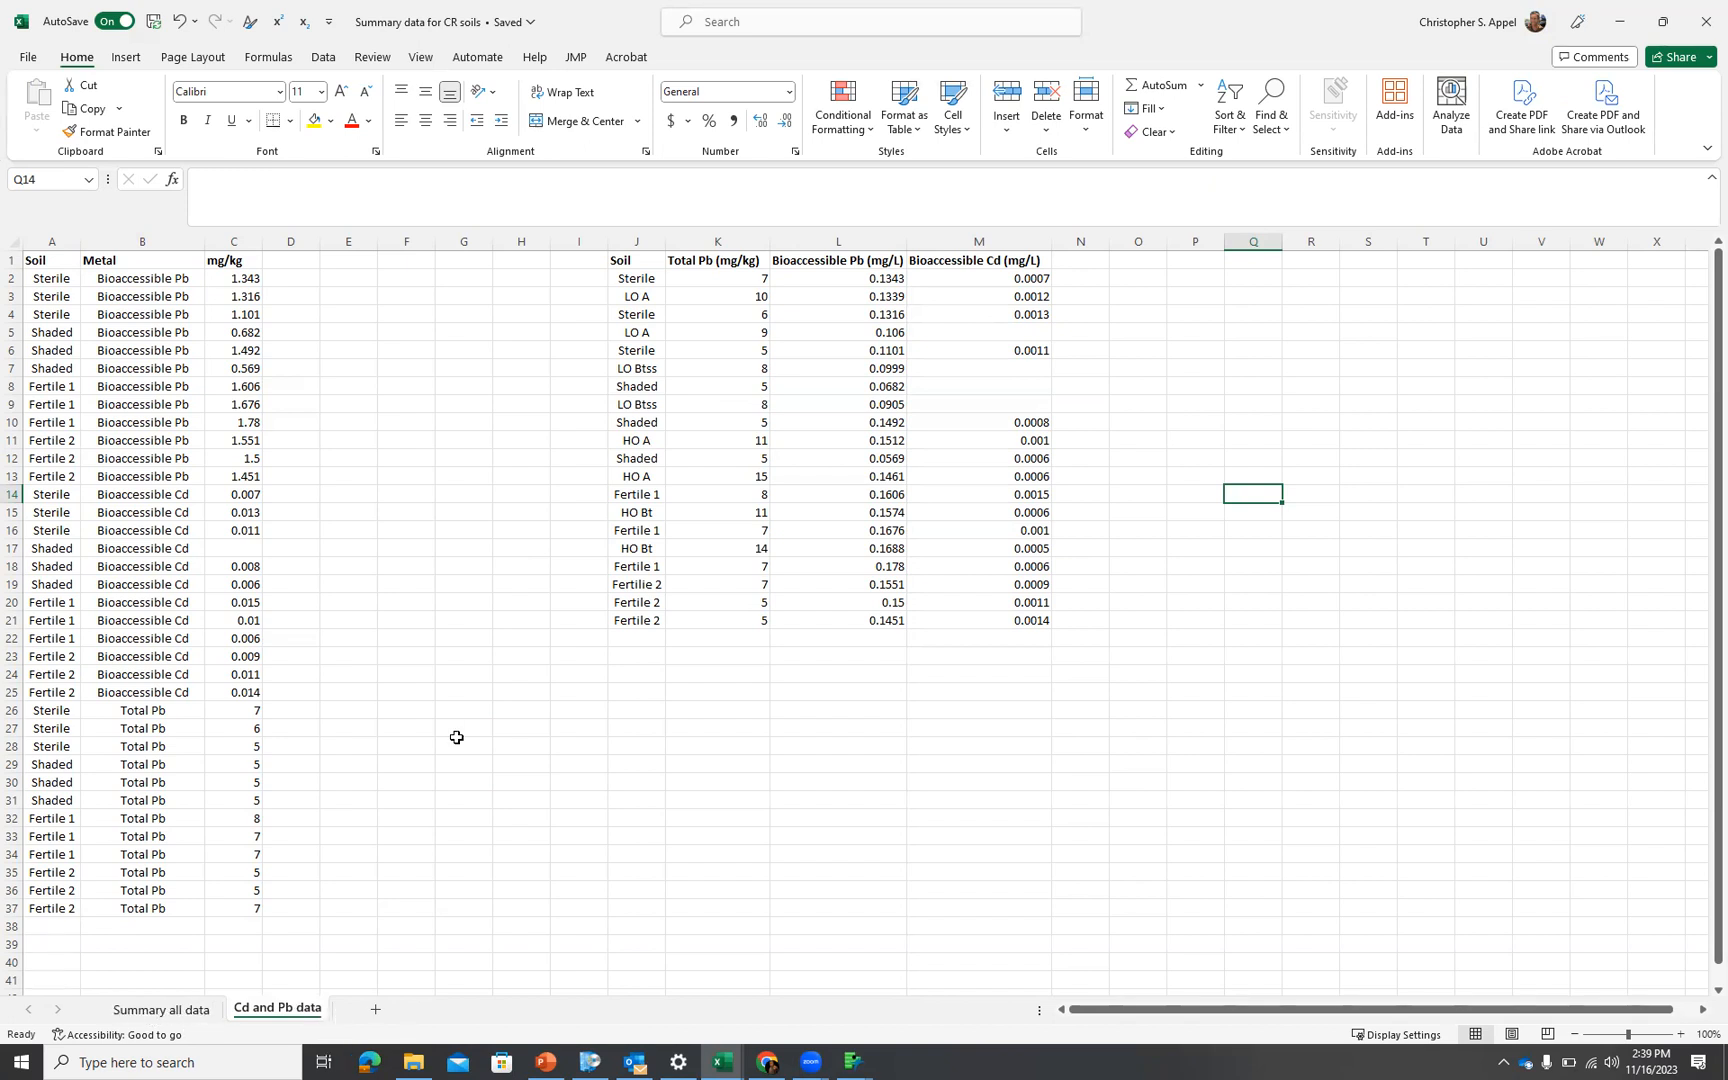
left_click_drag(33, 259, 215, 786)
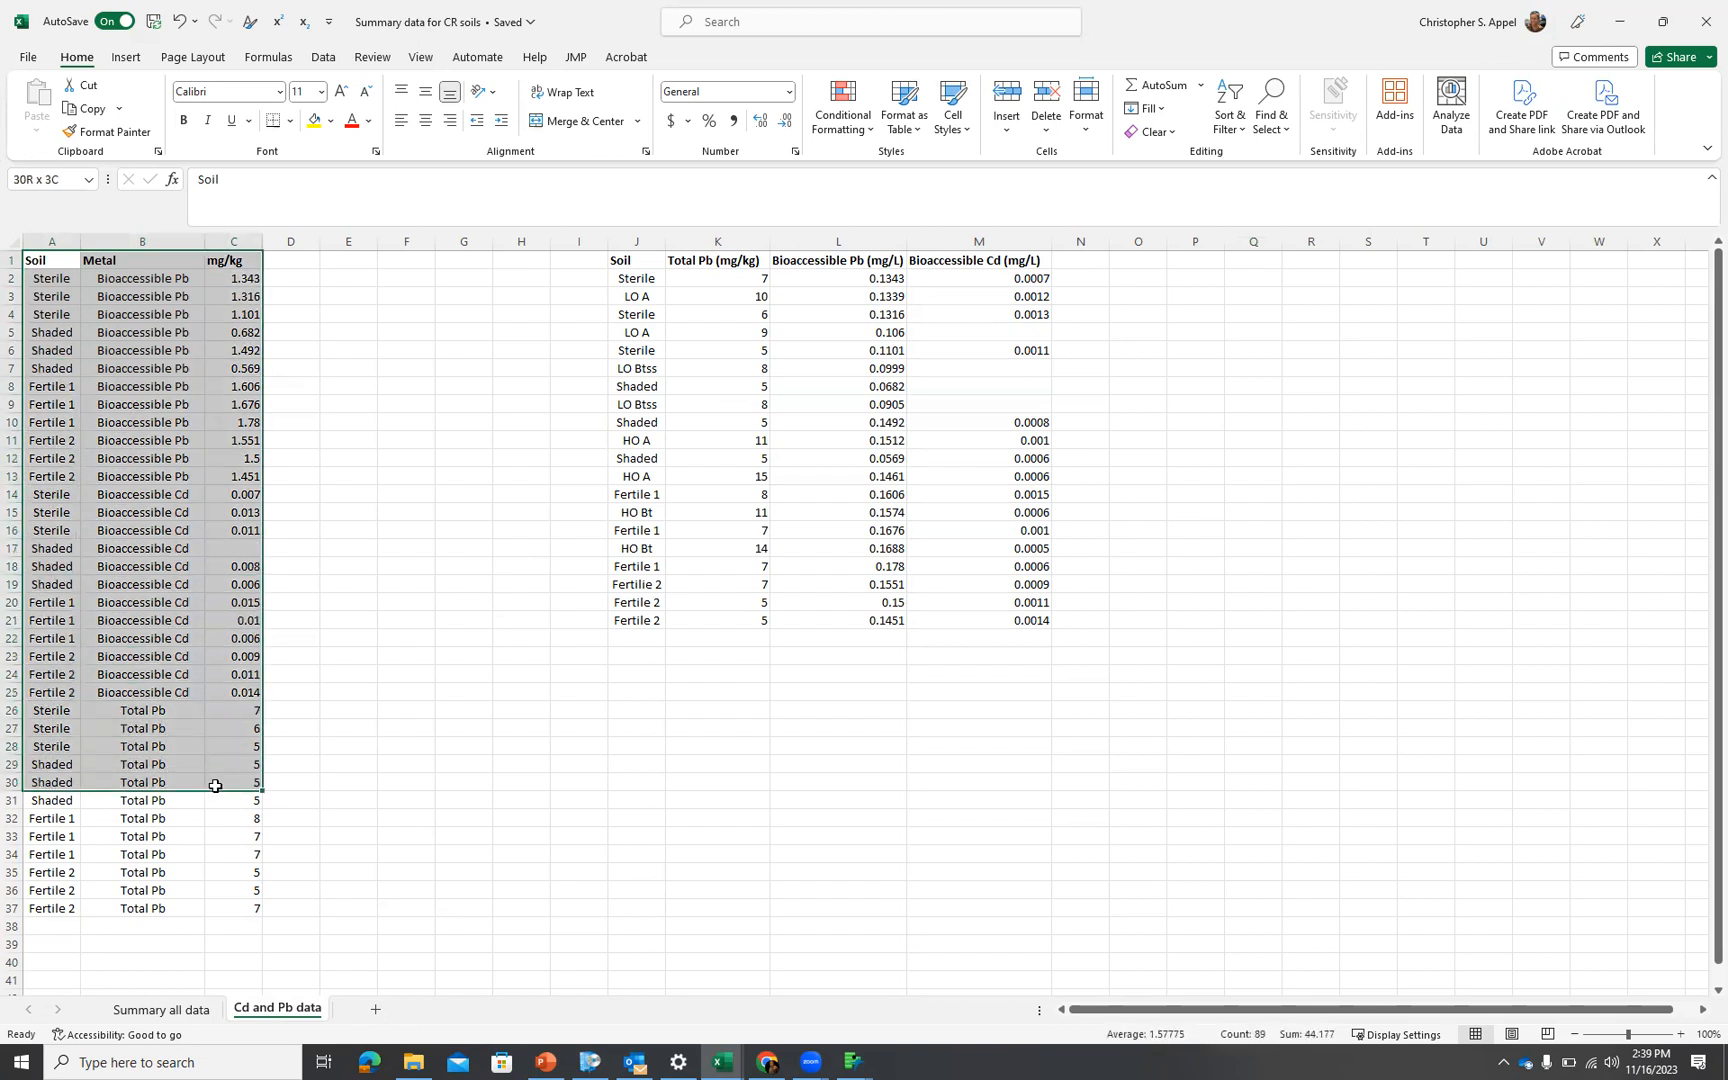
left_click(120, 262)
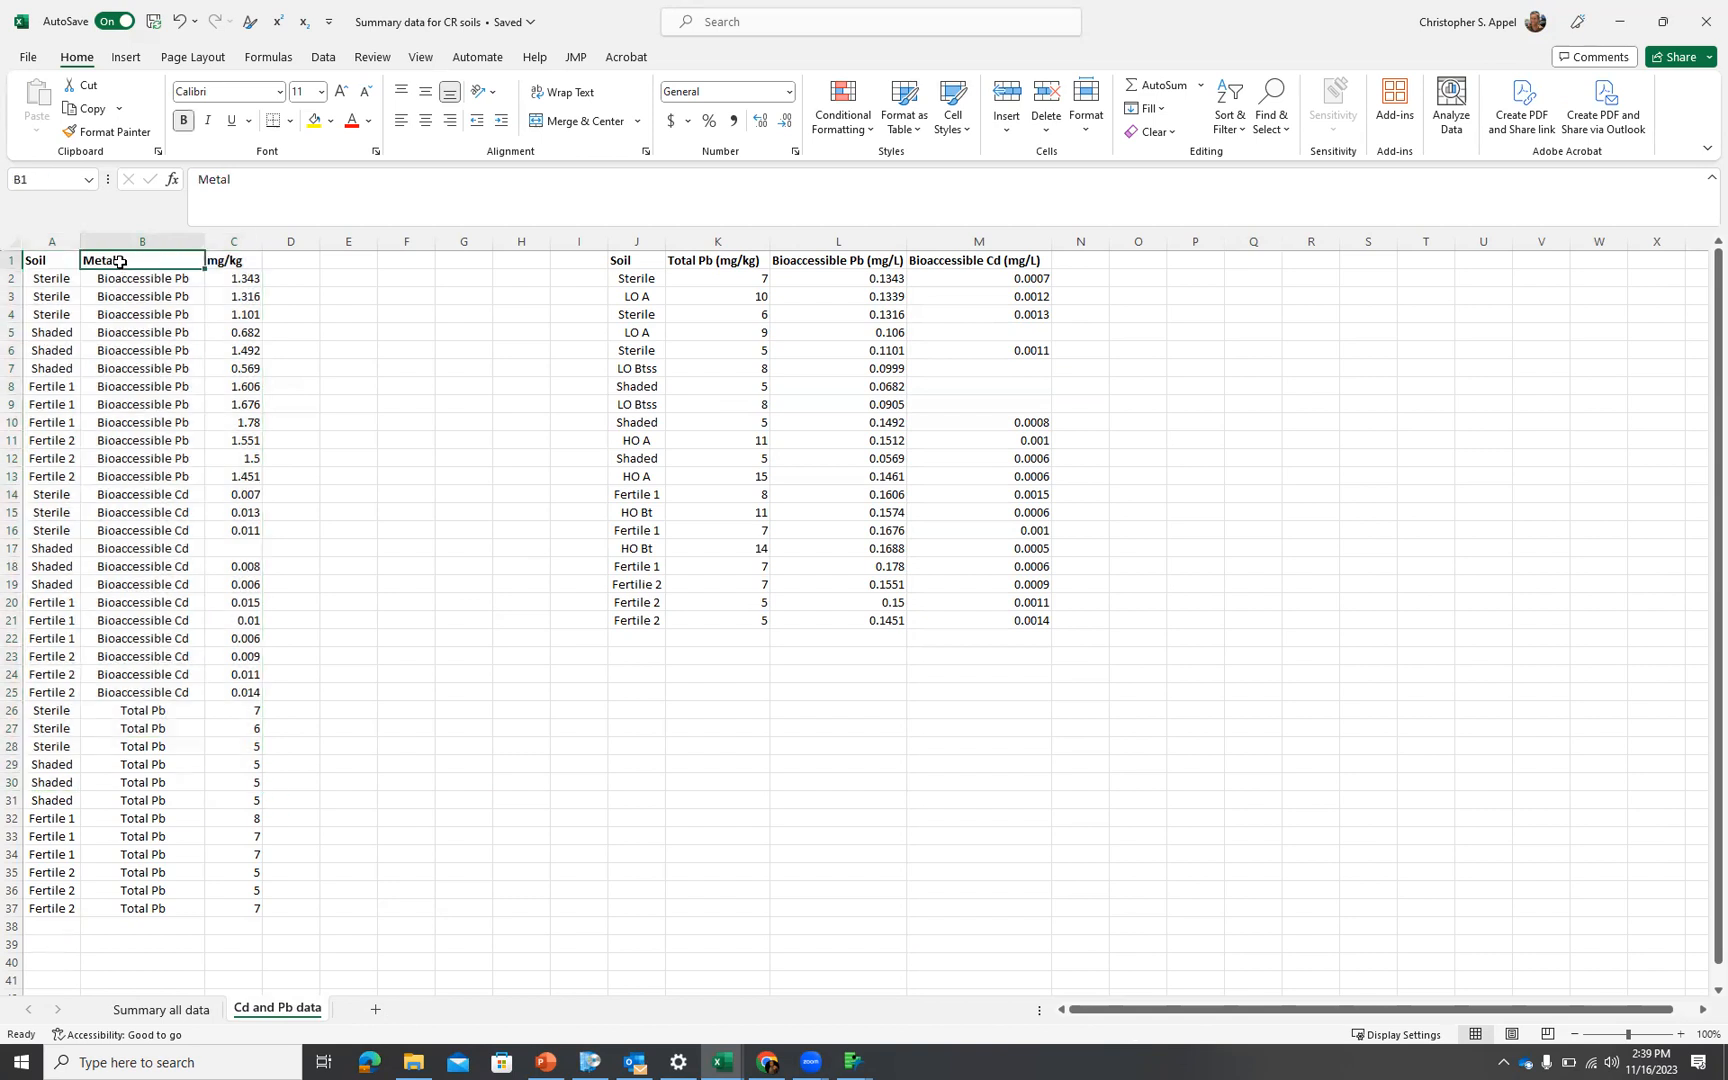
type("Method")
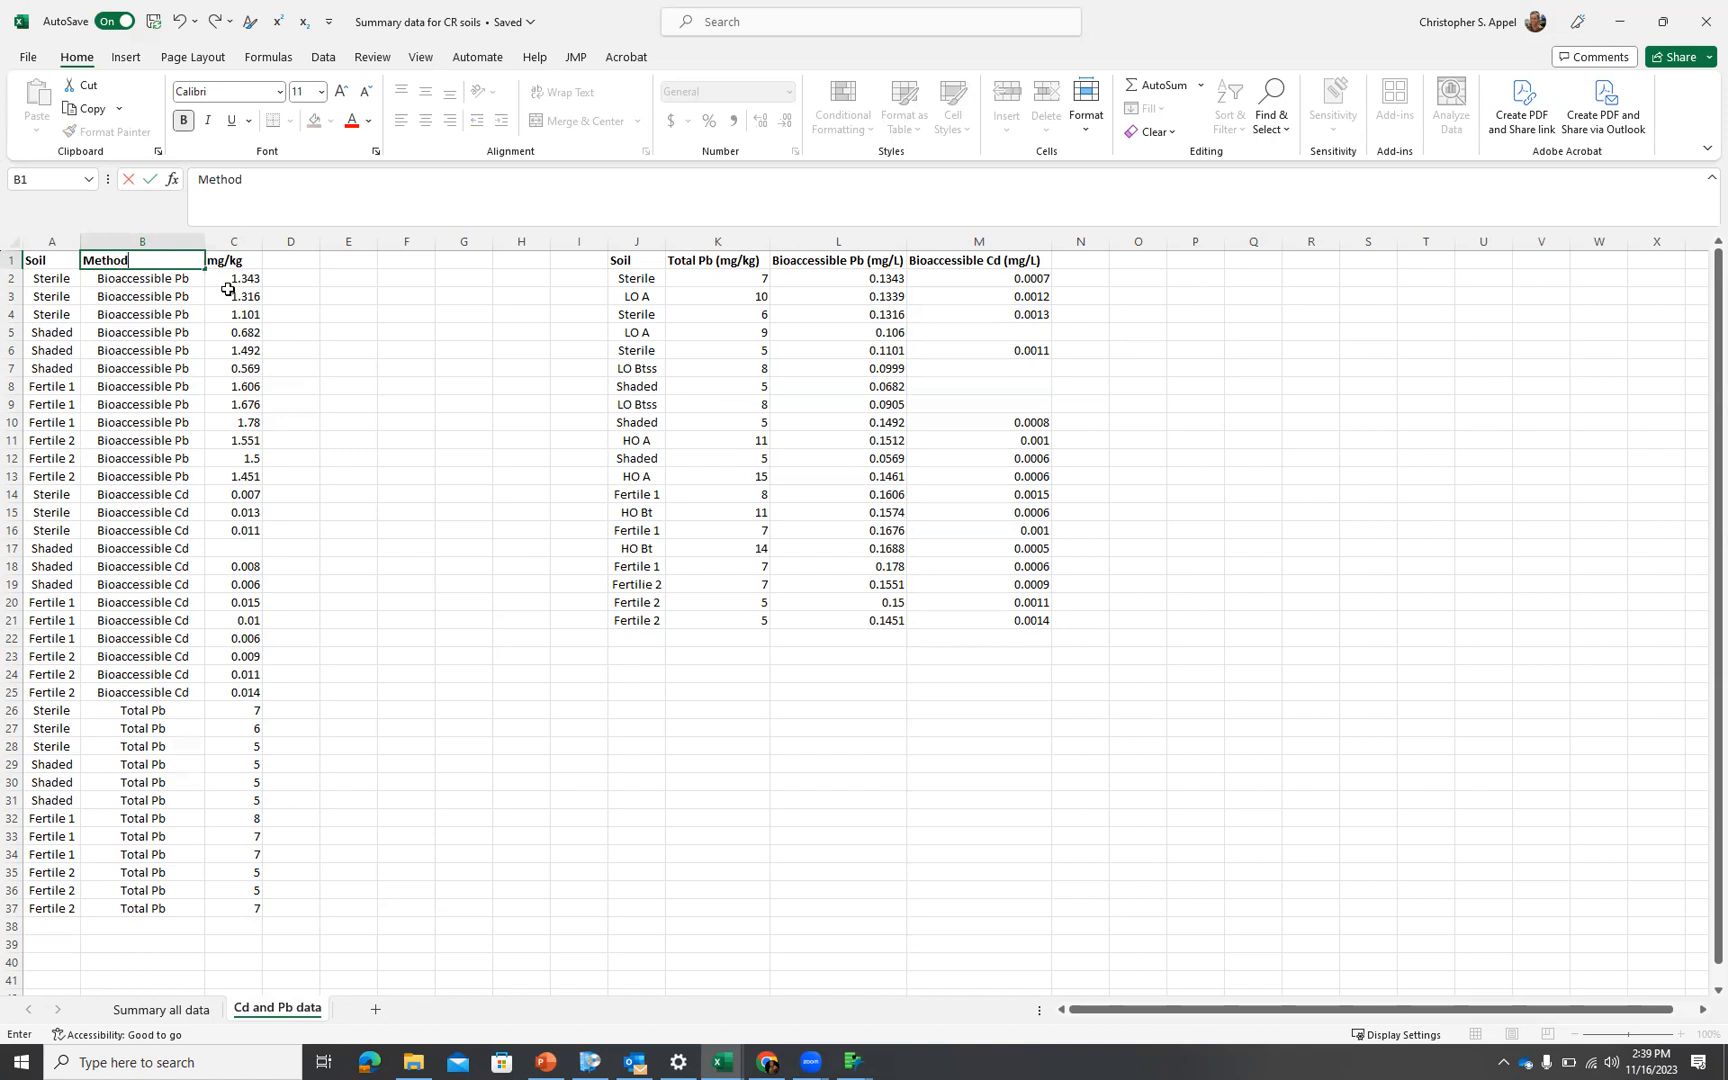
left_click(285, 332)
Copy the stacked Soil, Method and mg/kg table in A1:C37 and switch to the JMP Home Window
left_click_drag(57, 262, 241, 912)
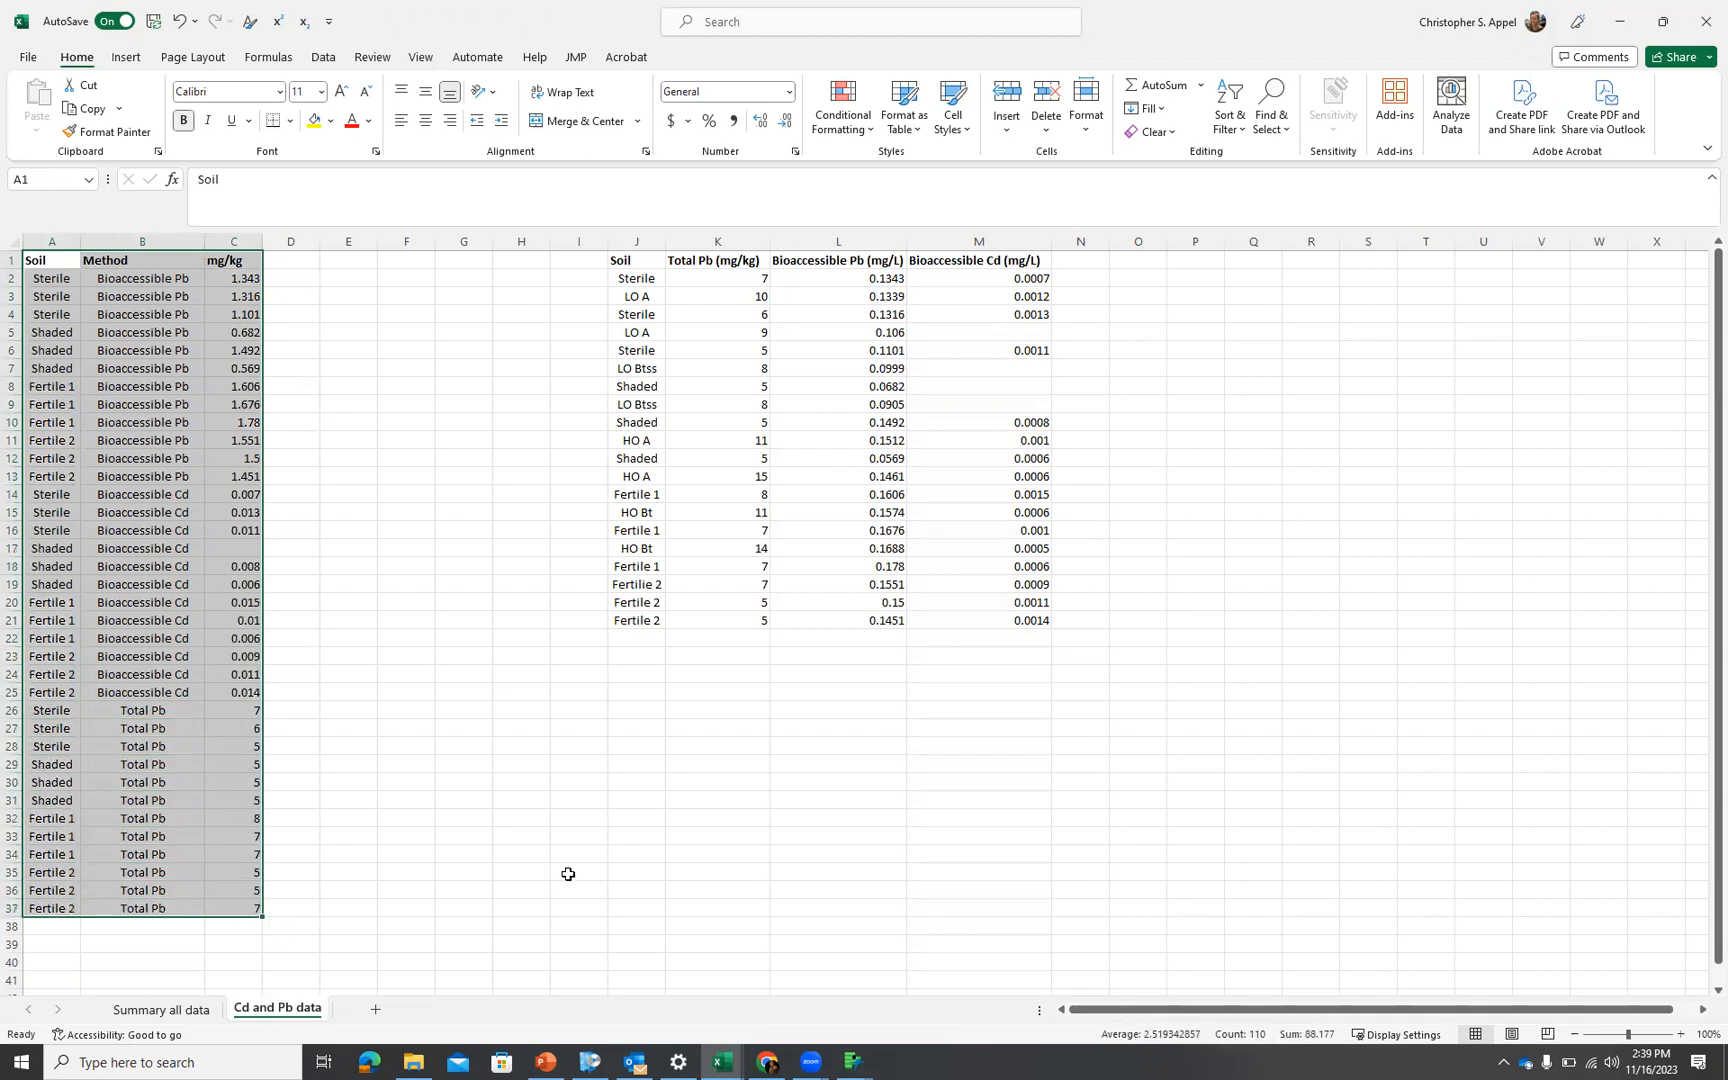
key("ctrl+c")
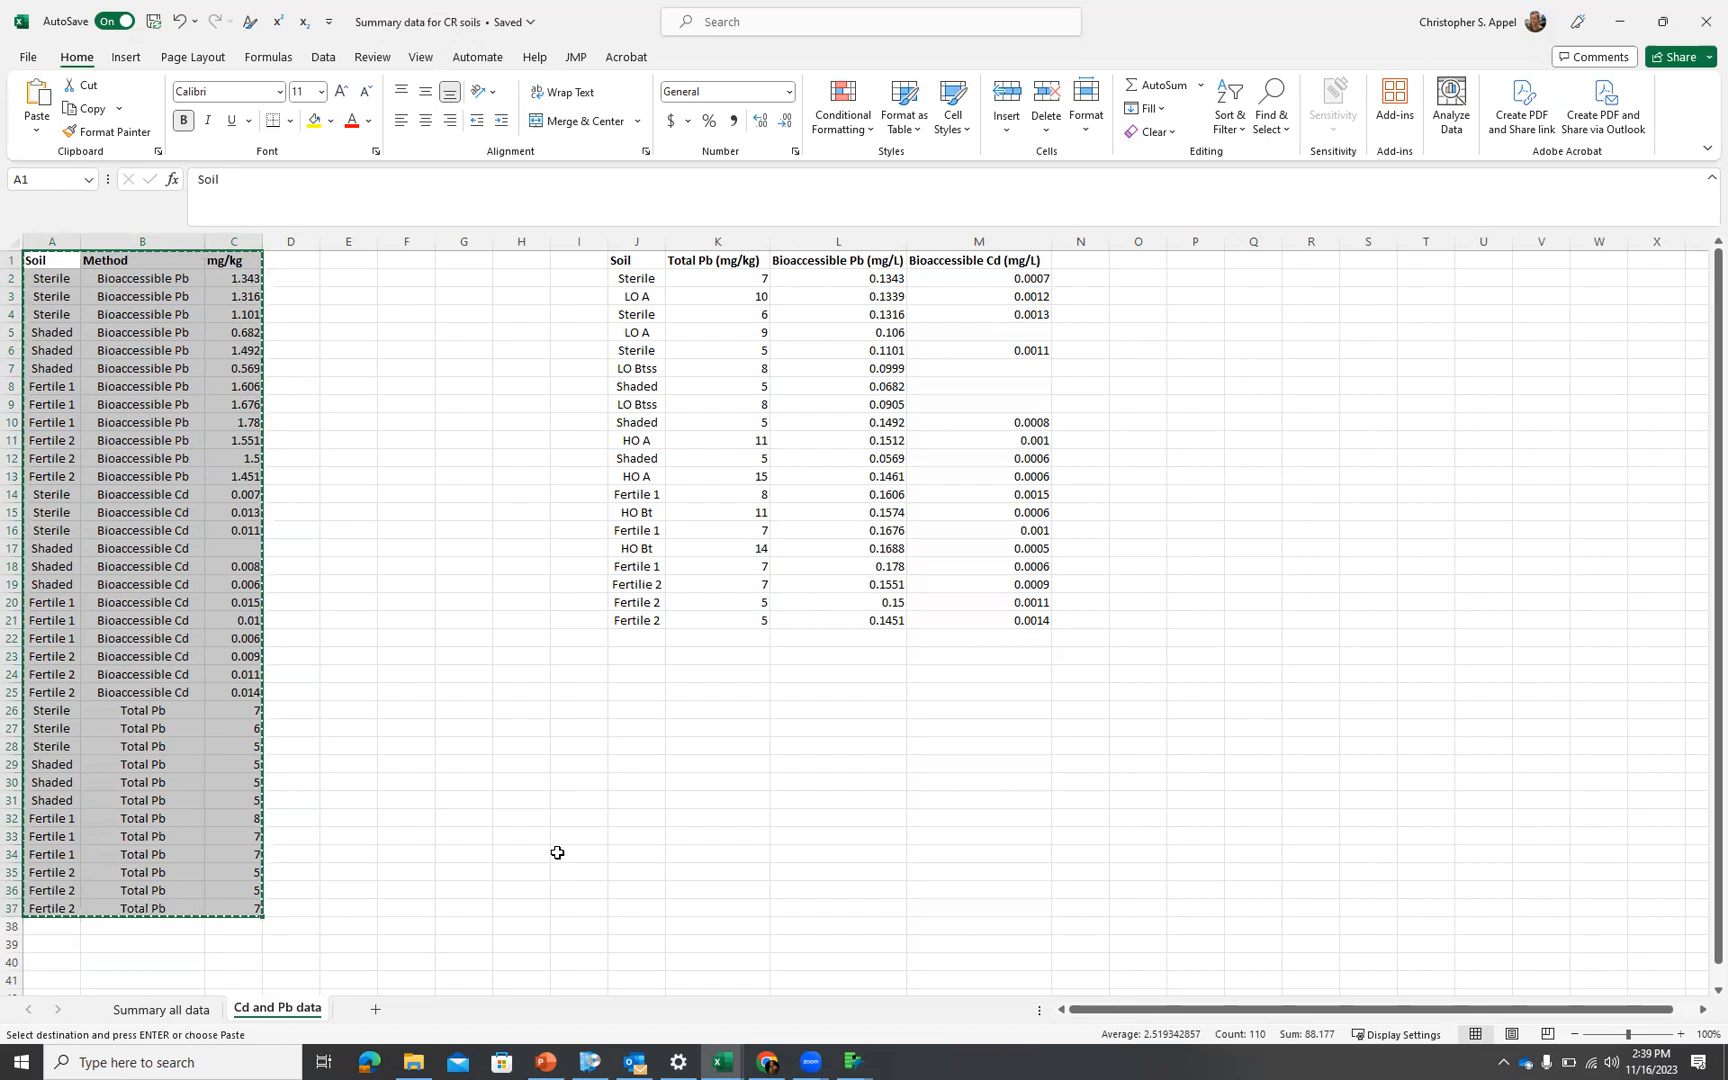
key("alt+Tab")
key("alt+Tab")
key("alt+Tab")
key("alt+Tab")
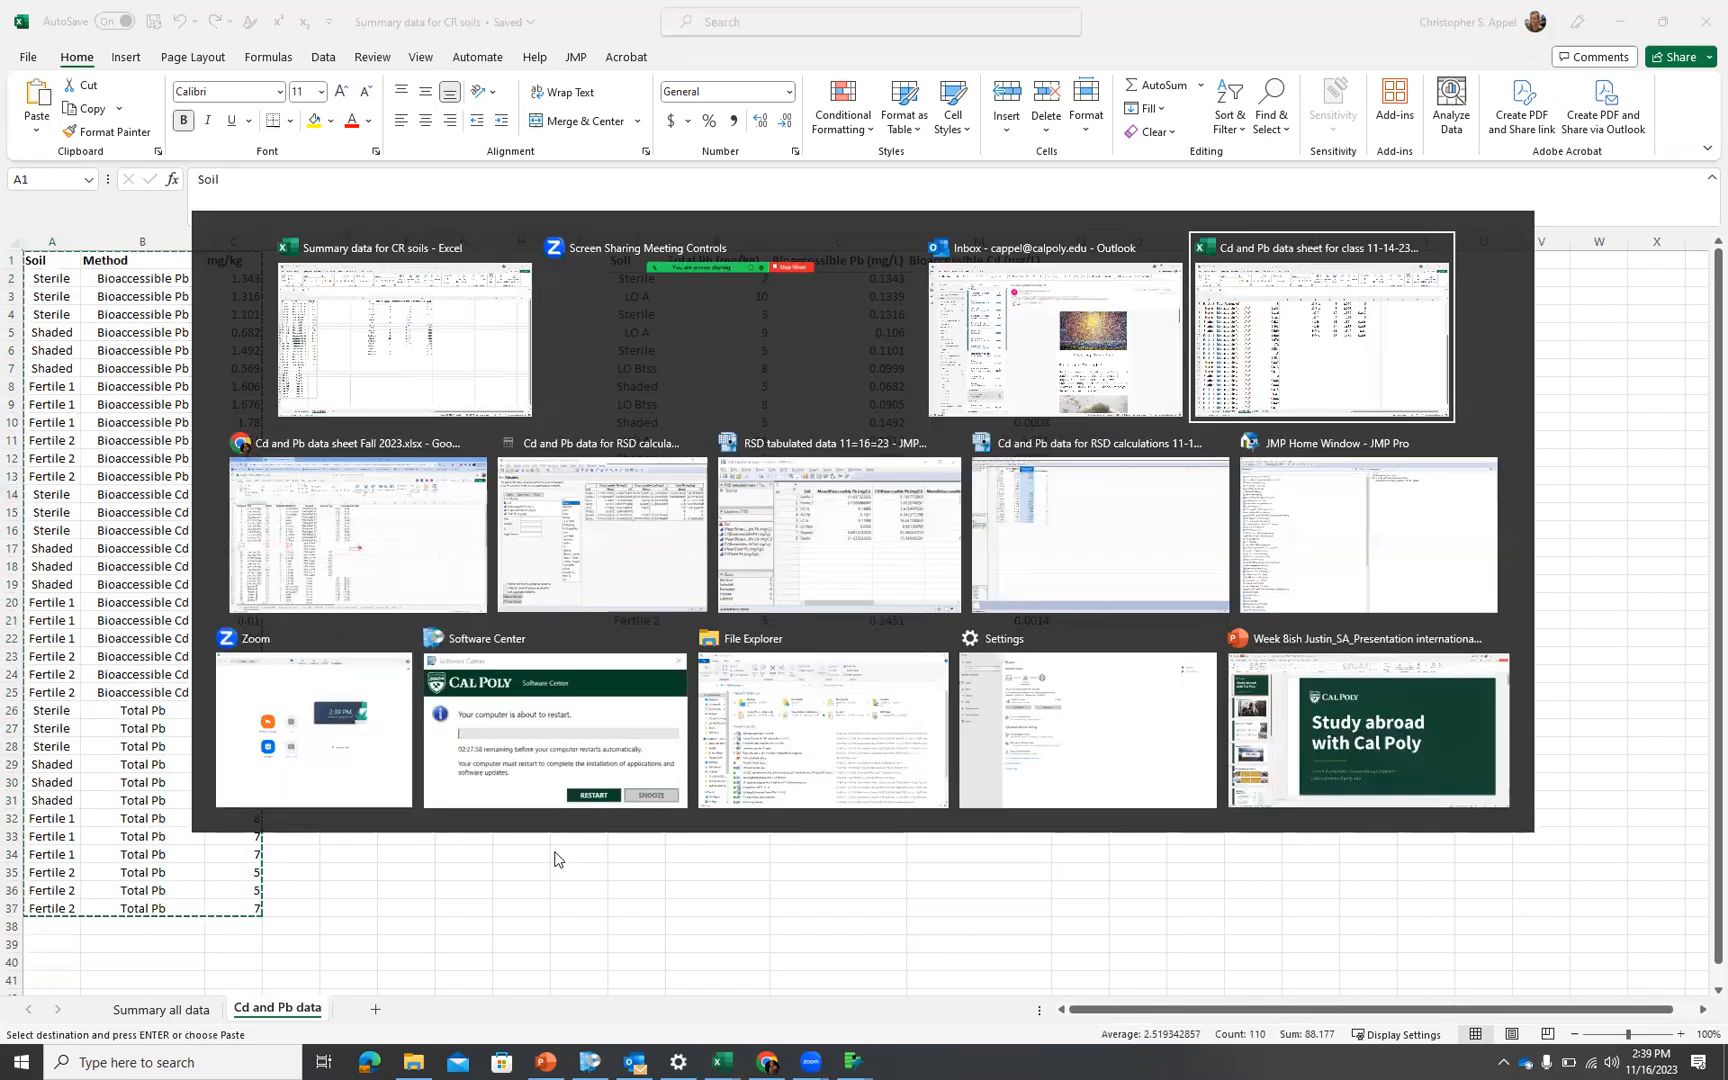
key("alt+Tab")
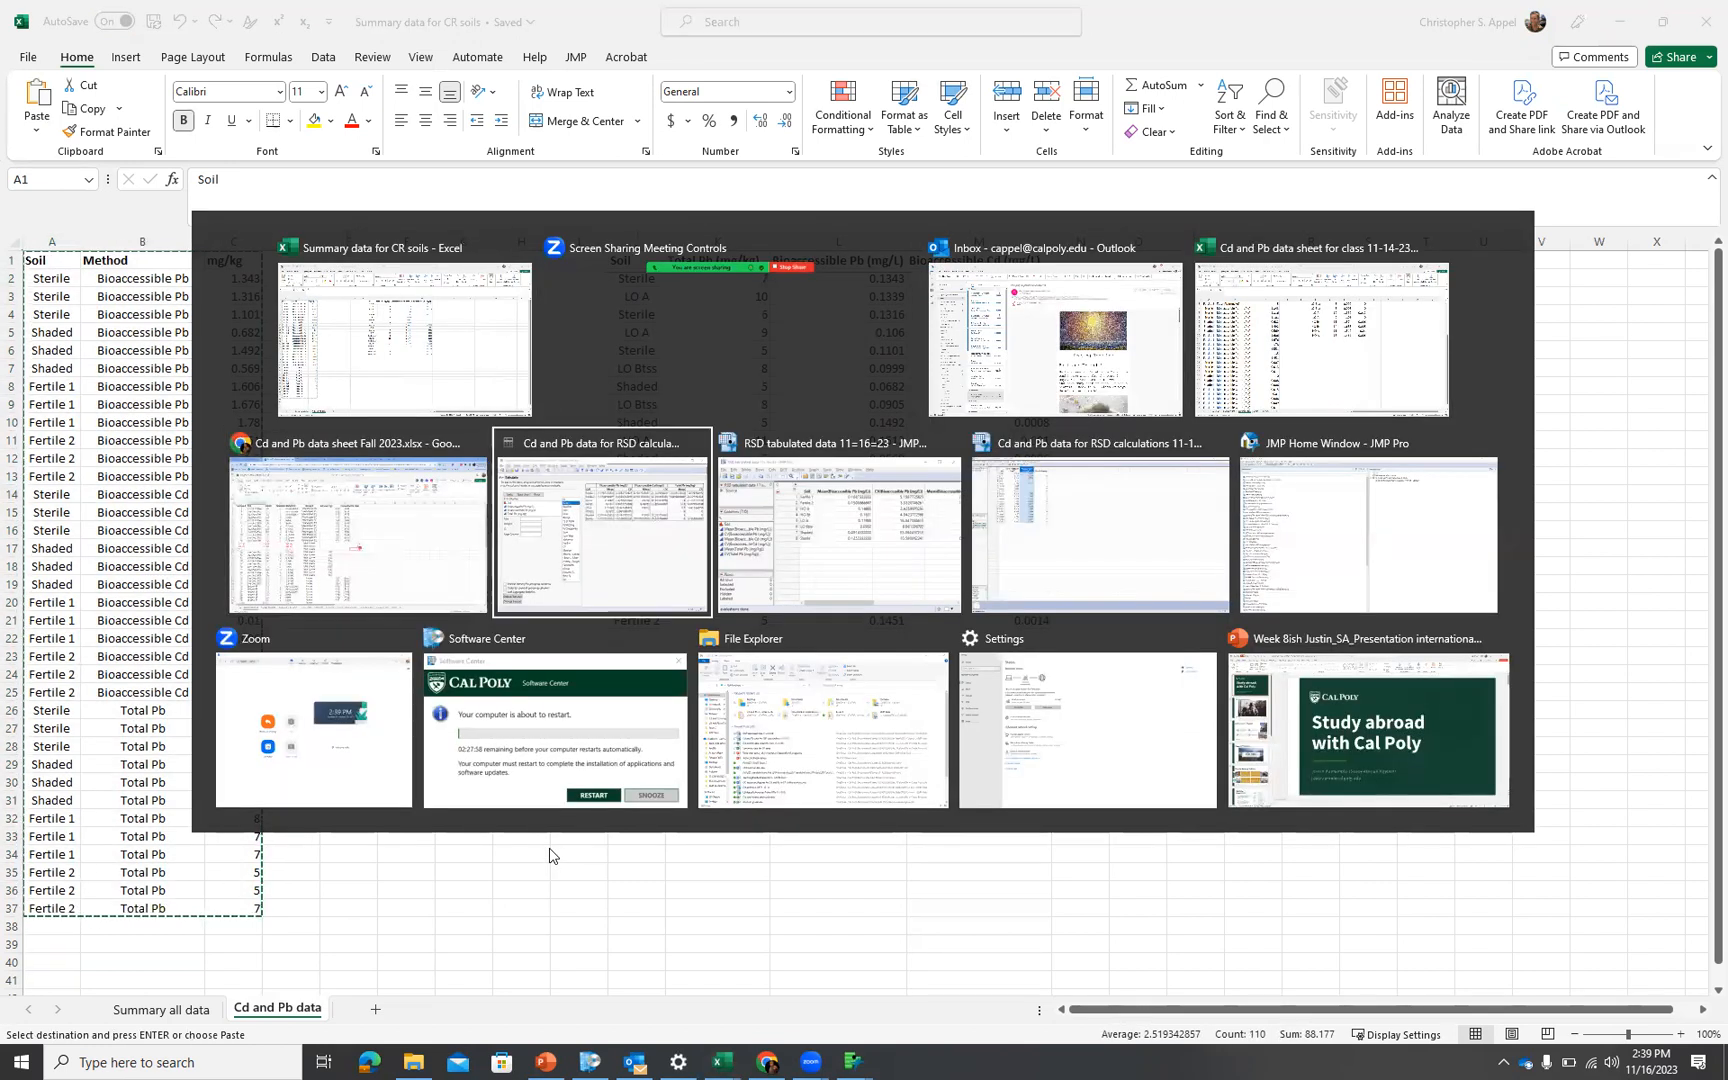
key("alt+Tab")
key("alt+Tab")
key("alt+Tab")
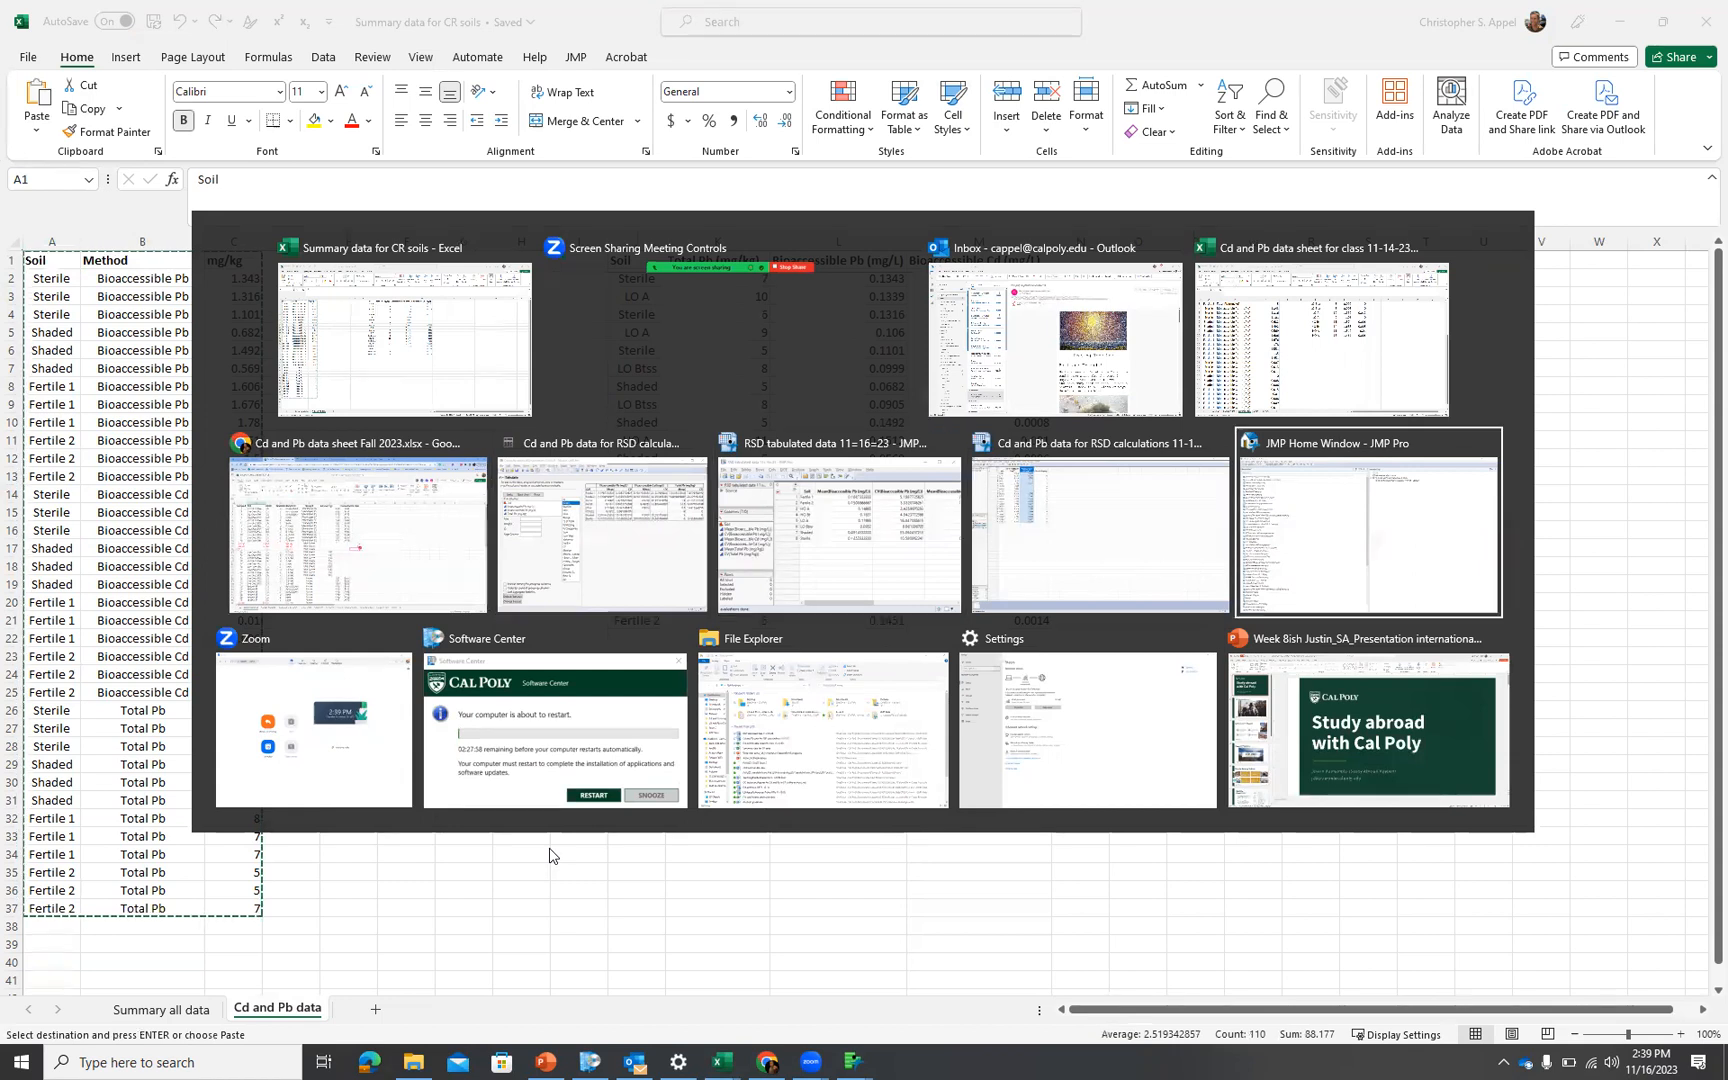
Create a new JMP data table and paste the copied data into it with its column names
left_click(14, 28)
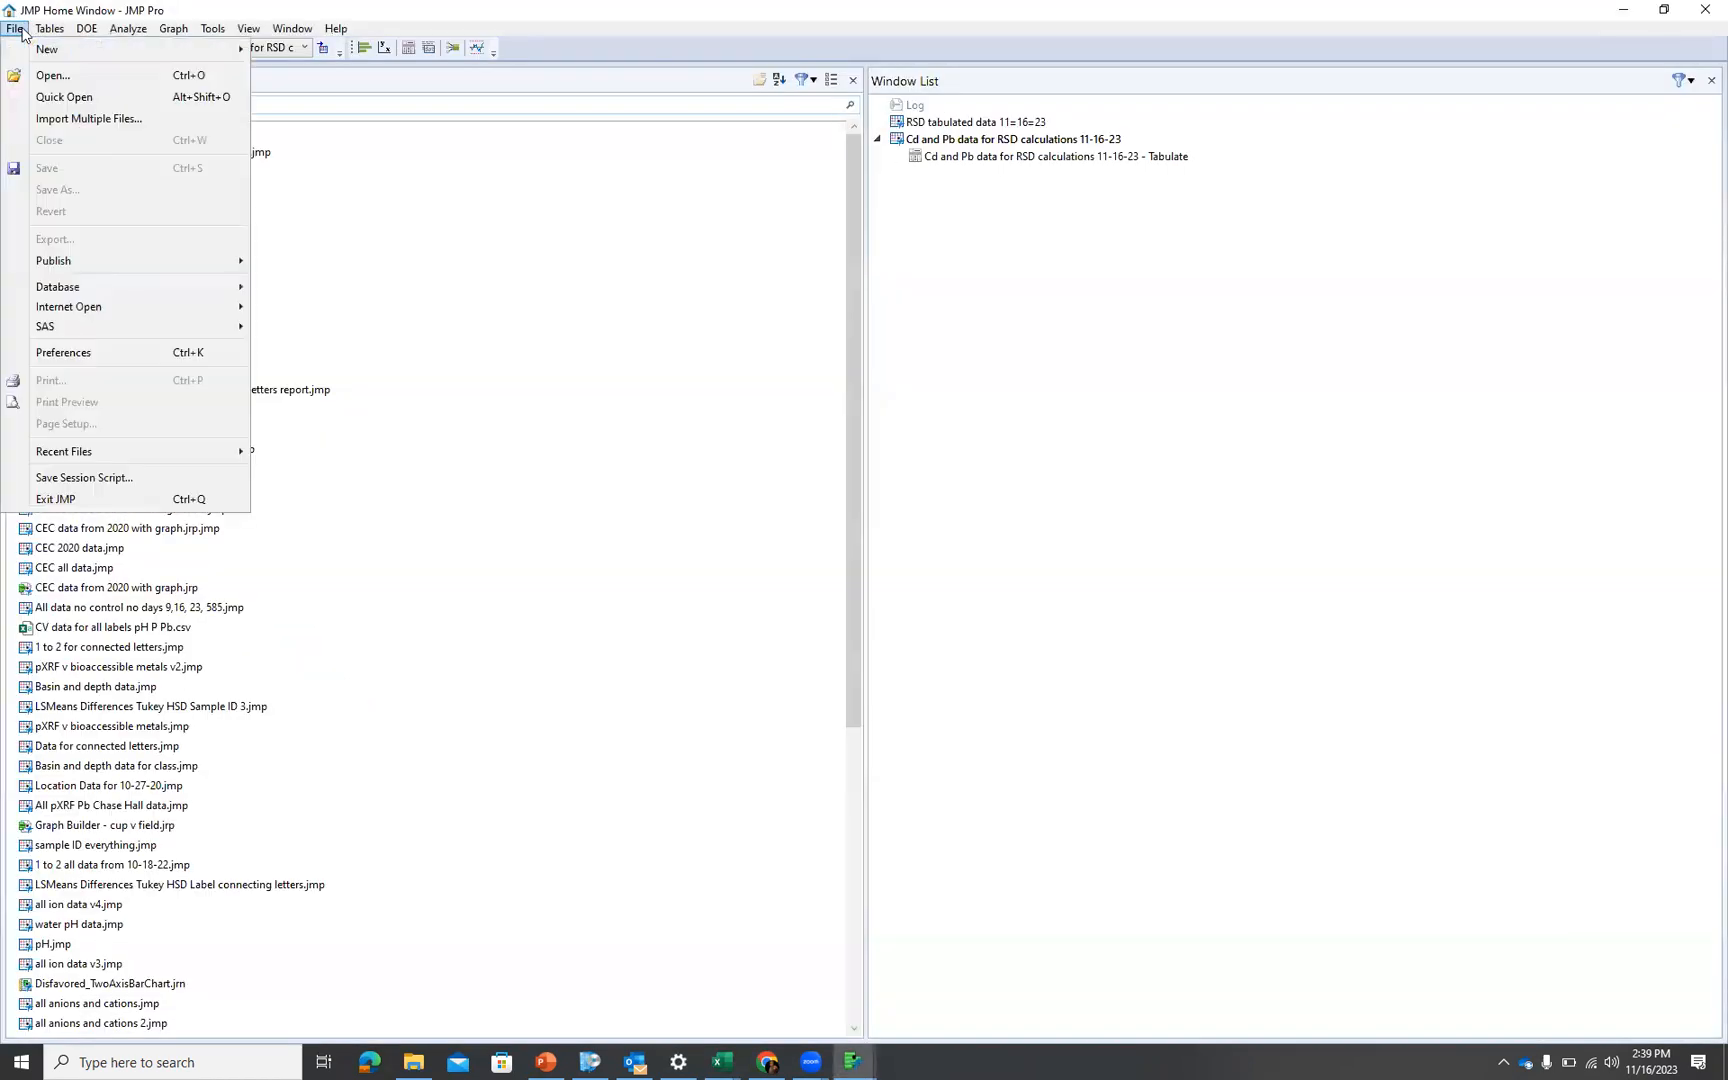
mouse_move(69, 52)
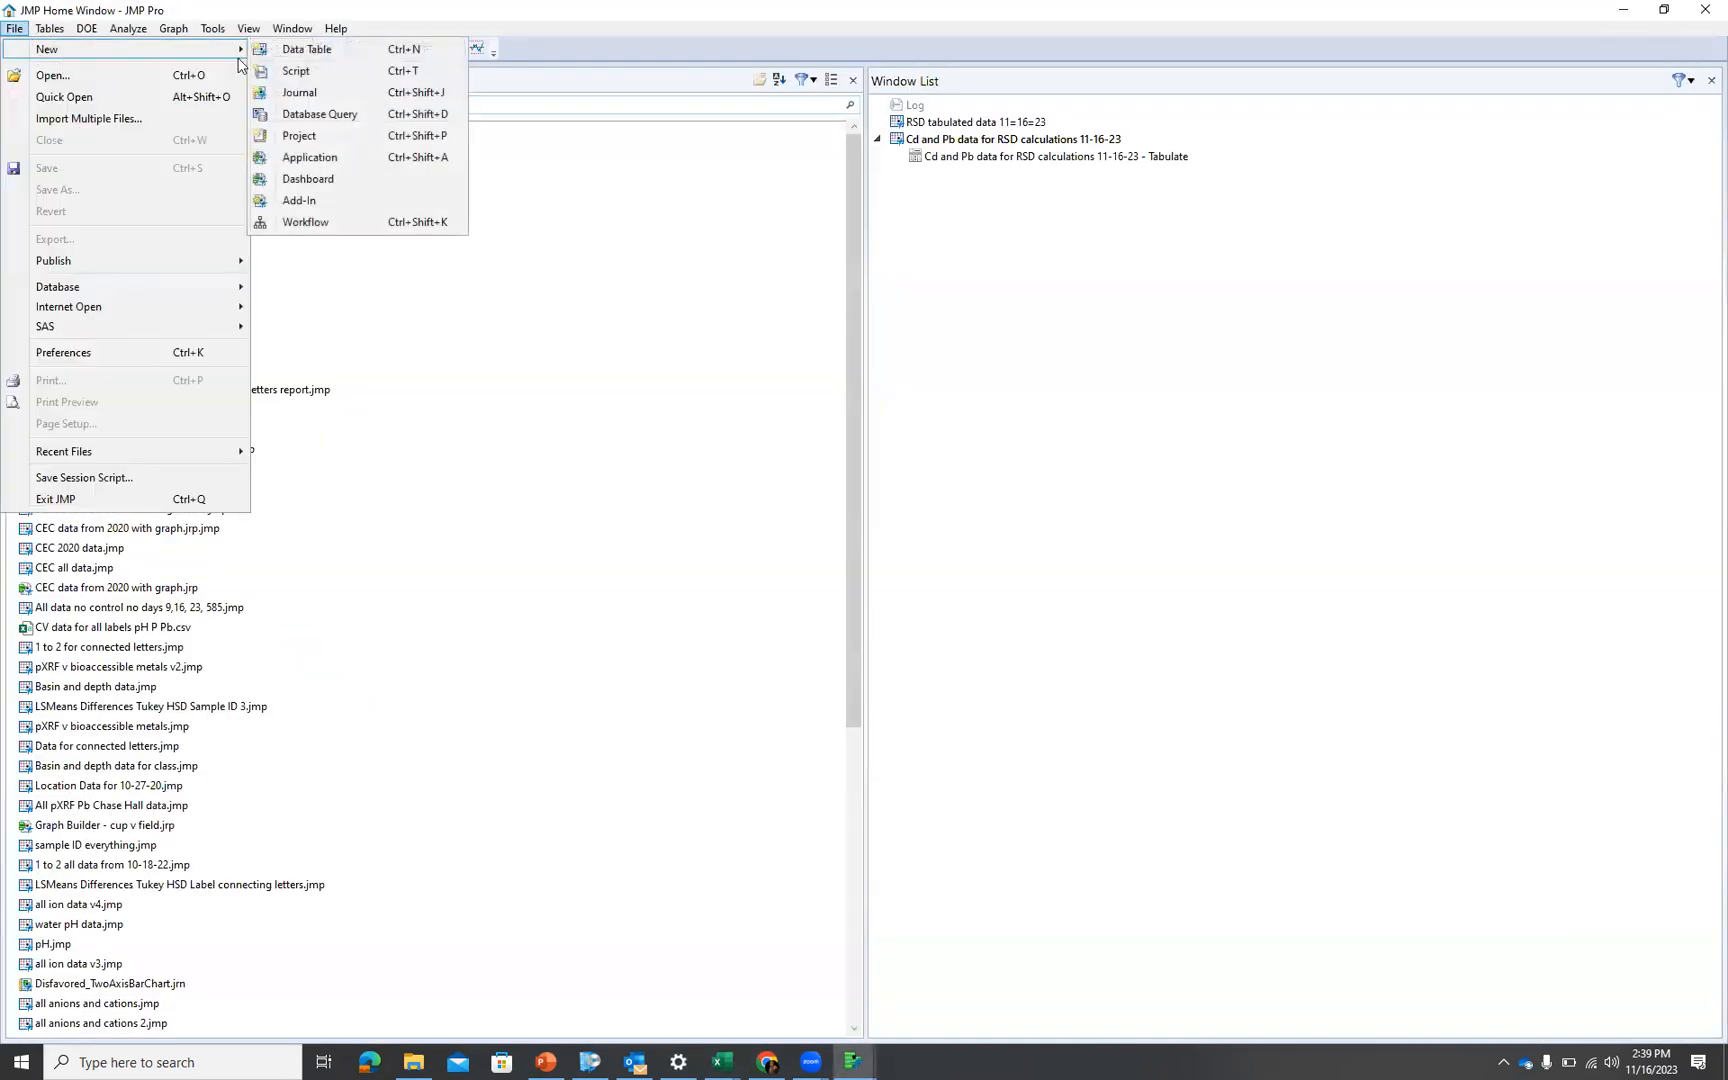
left_click(290, 50)
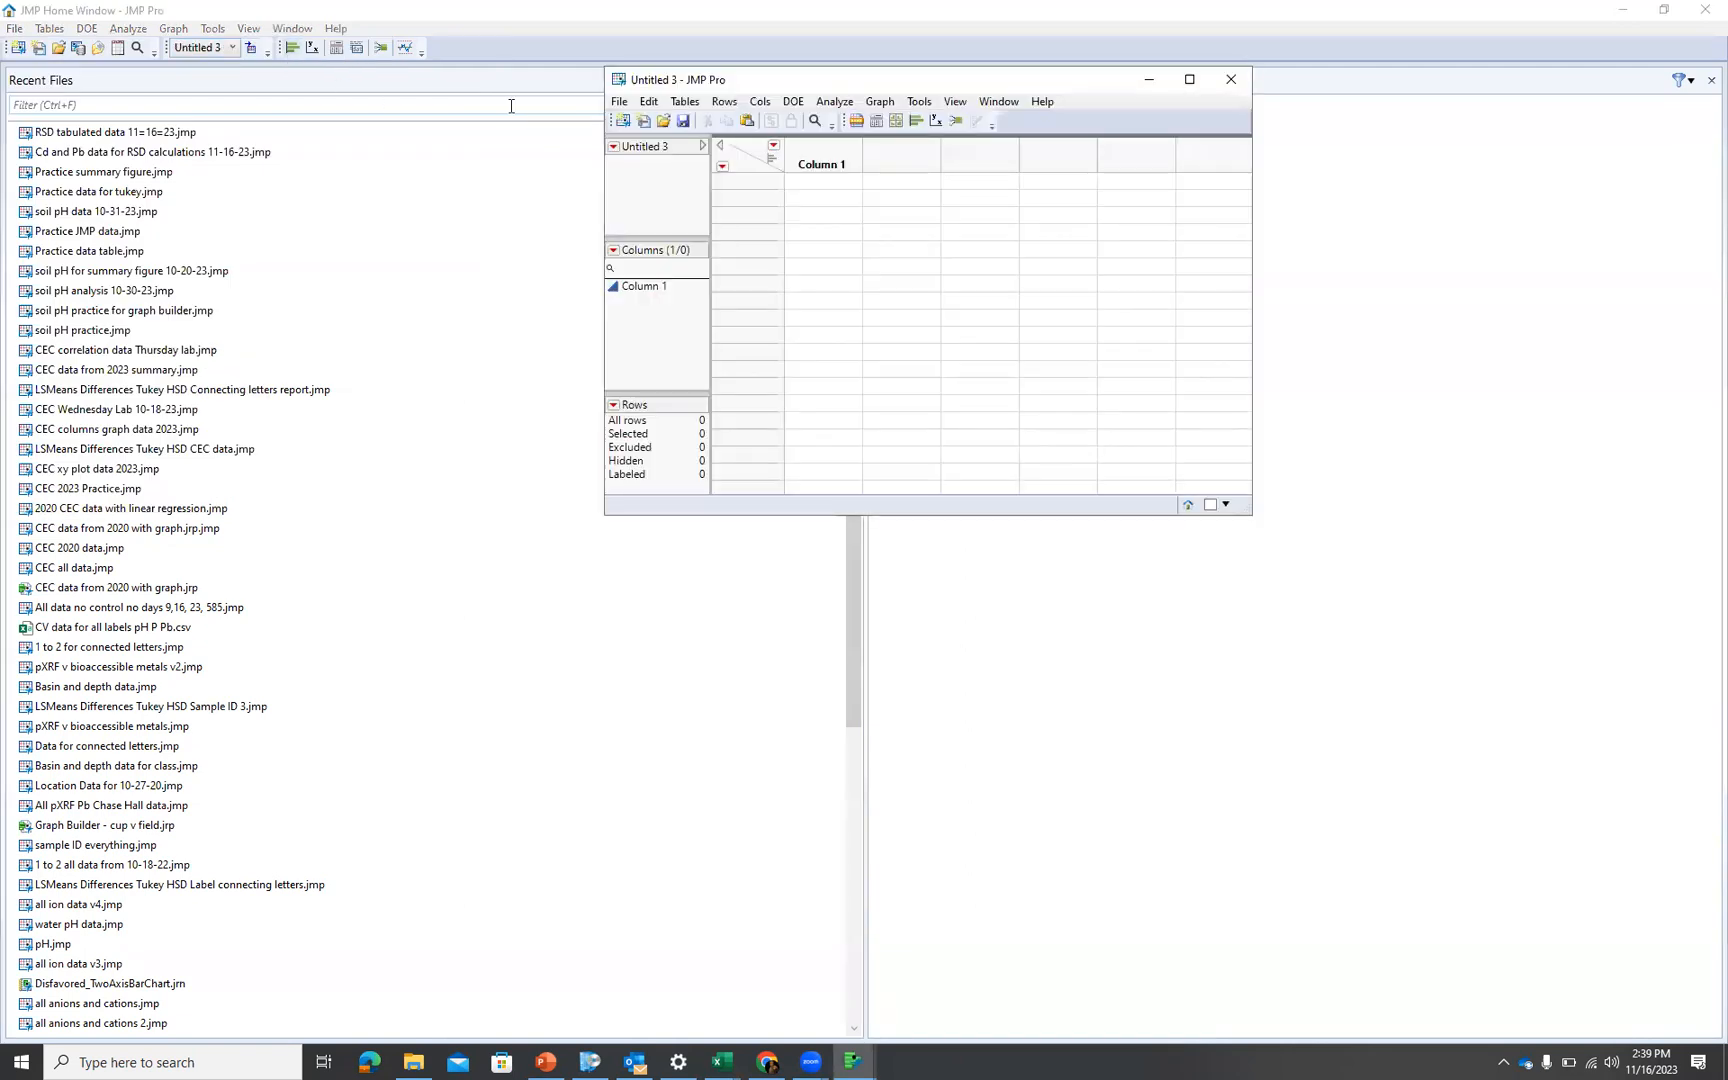
left_click(651, 102)
left_click(720, 279)
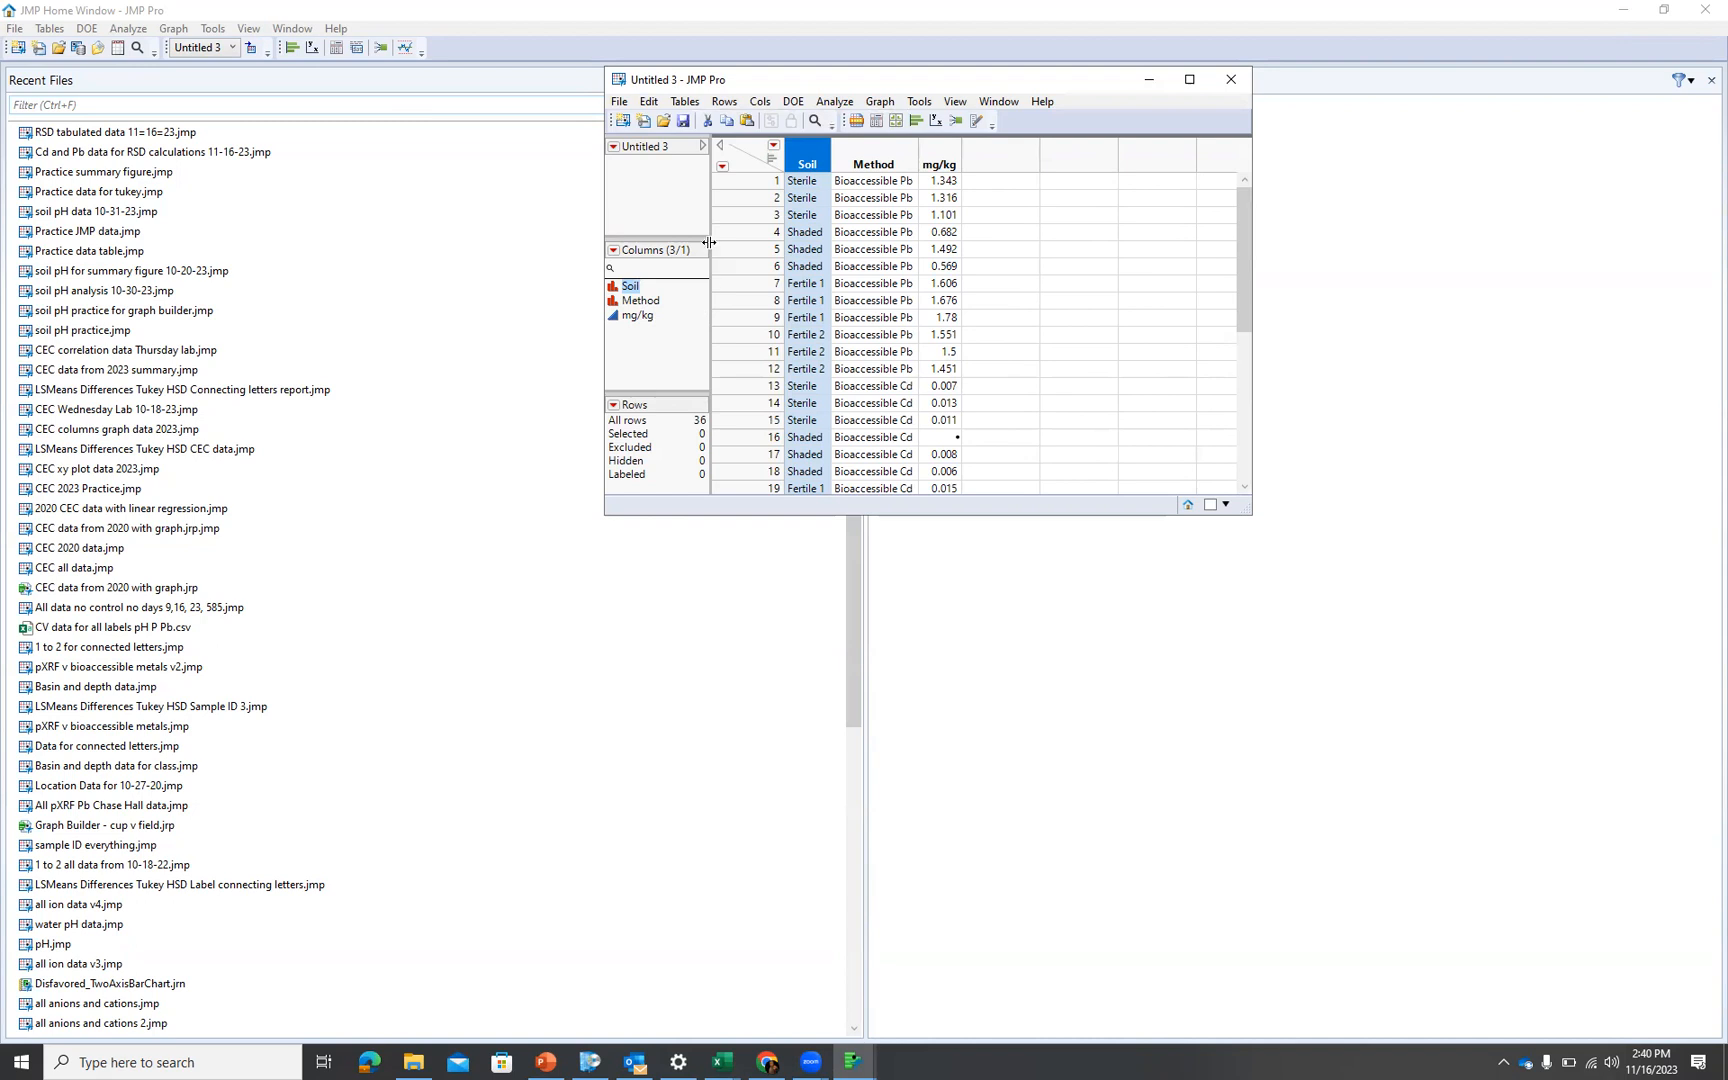
Save the data table as "Summary Cd and Pb 11-16-23" and maximize its window
left_click(620, 102)
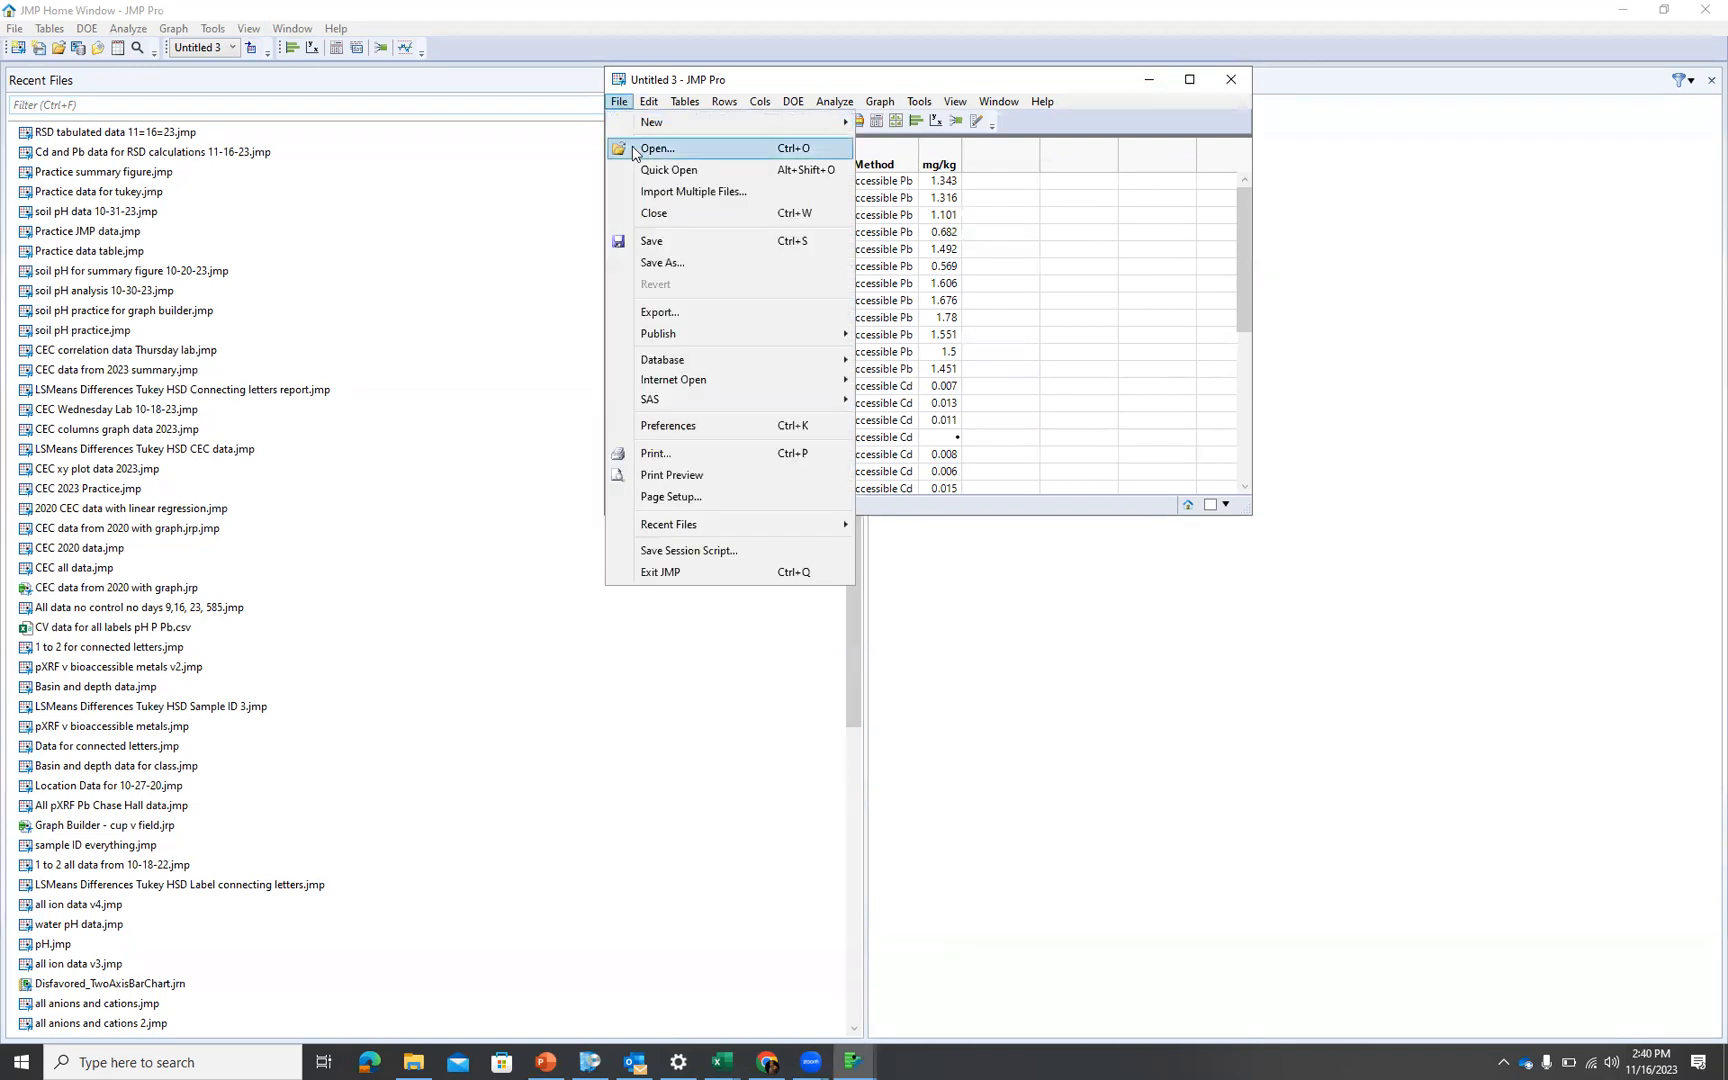
left_click(668, 264)
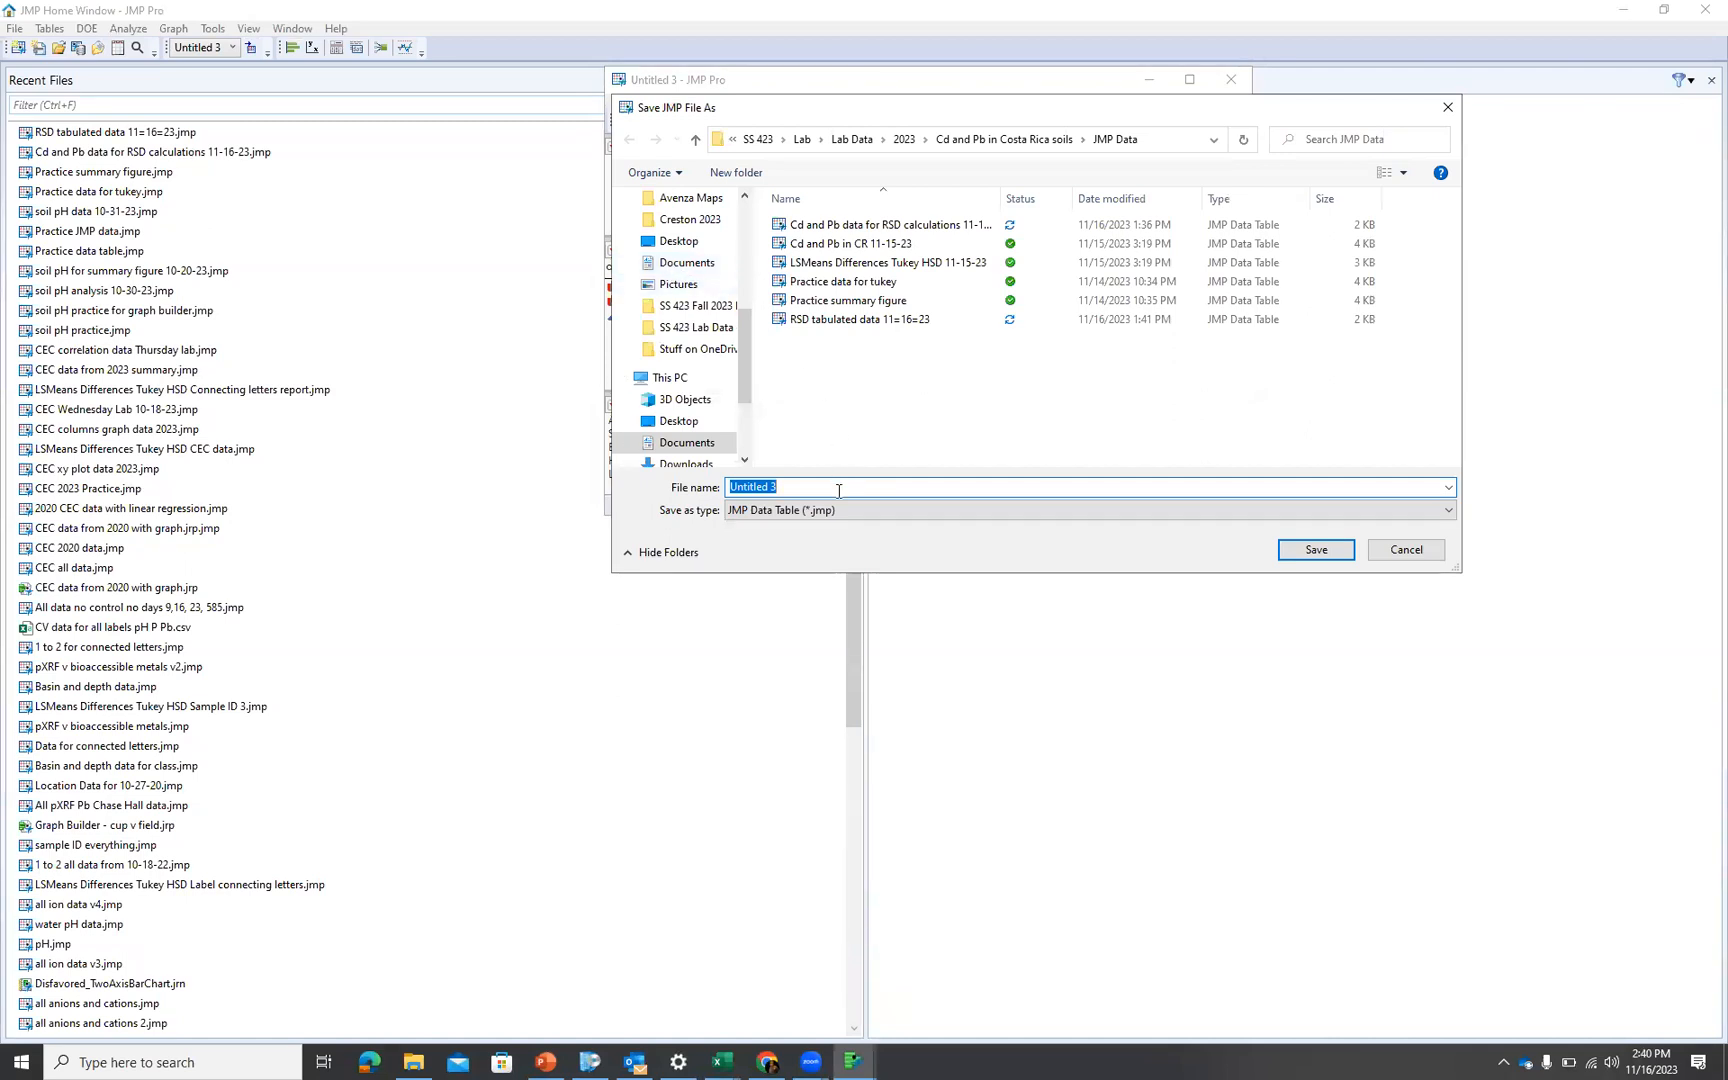
type("Summary Cd and Pb 11-16-23")
left_click(1320, 553)
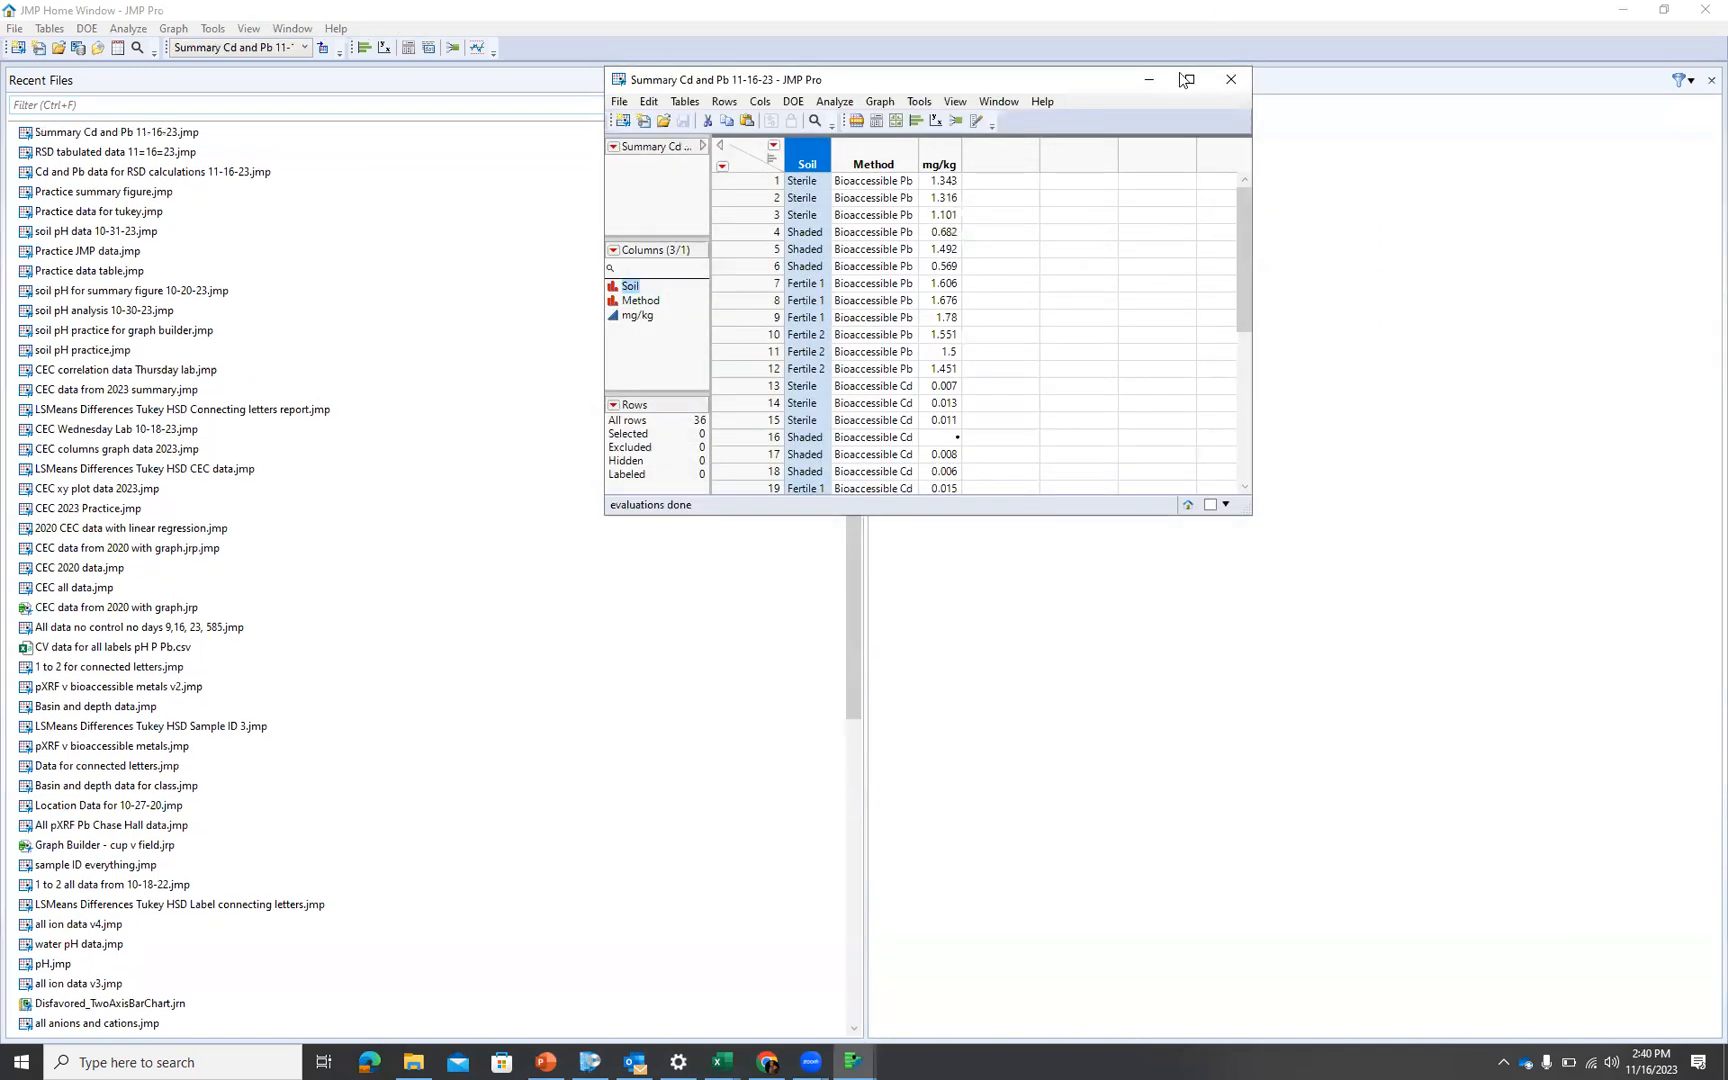
left_click(1189, 79)
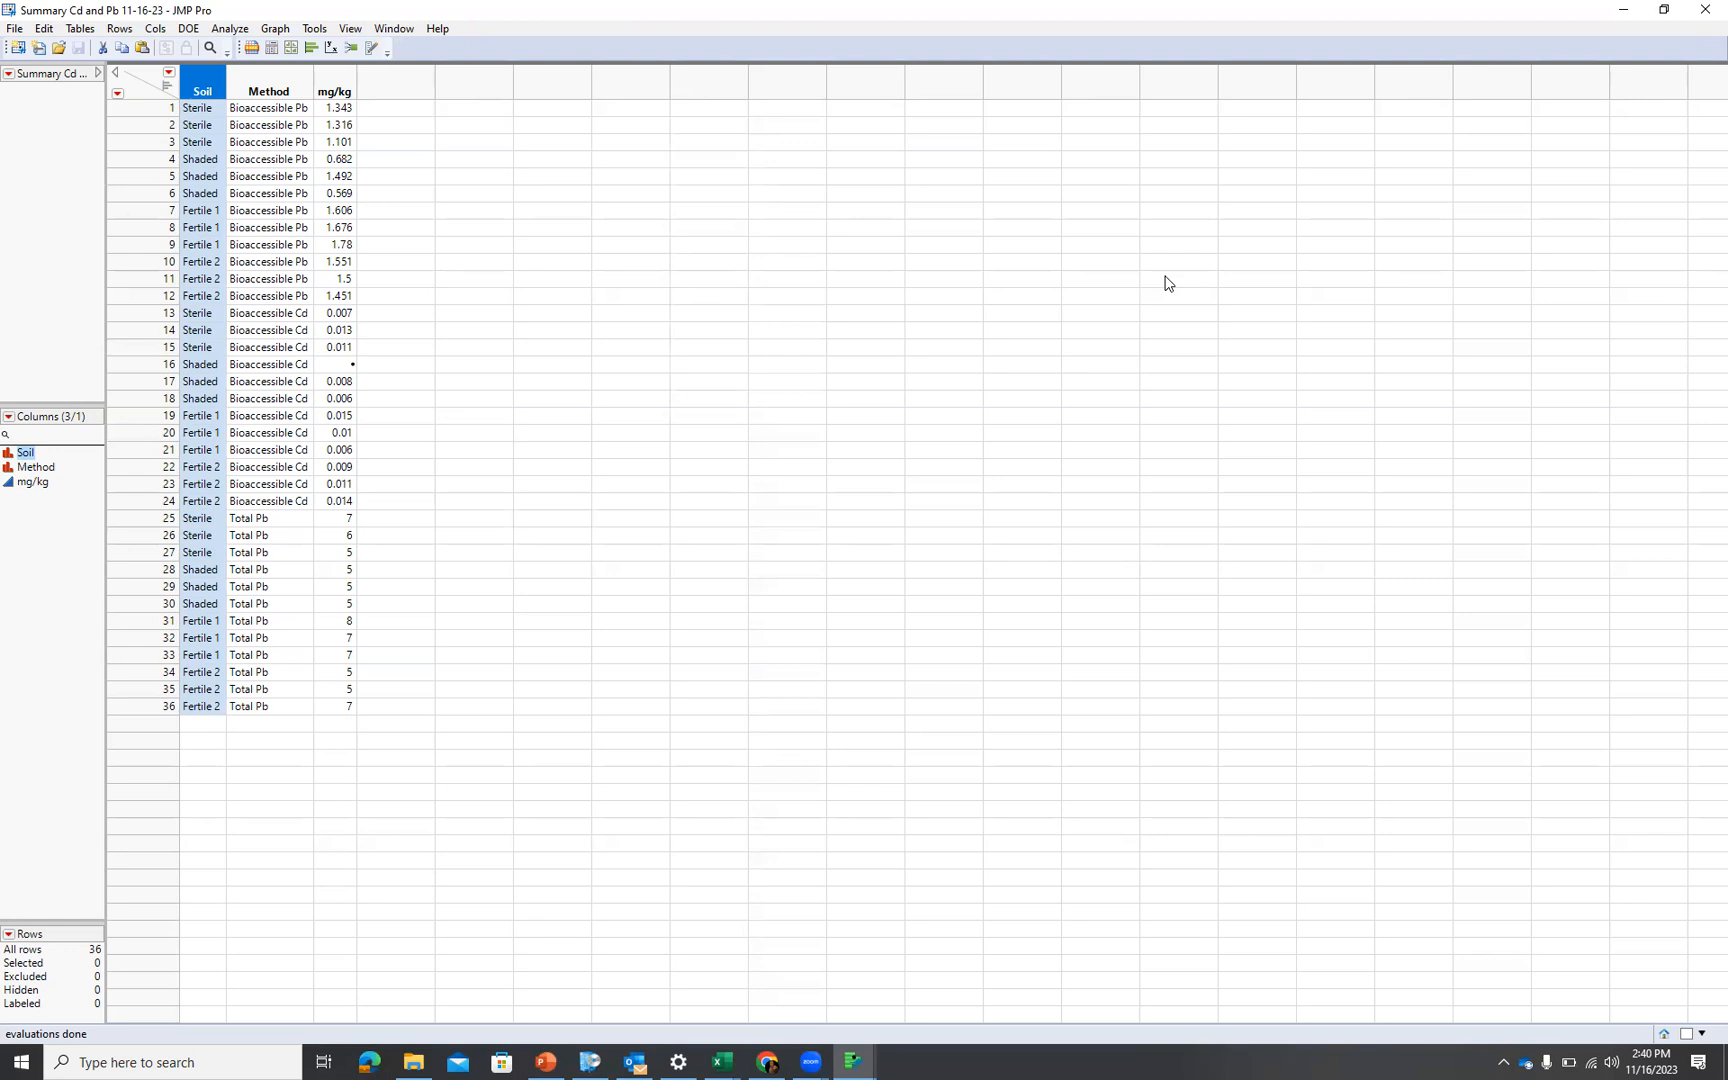
Build a Graph Builder bar chart with Soil on X, mg/kg on Y and Method as the overlay, in a maximized window
left_click(280, 33)
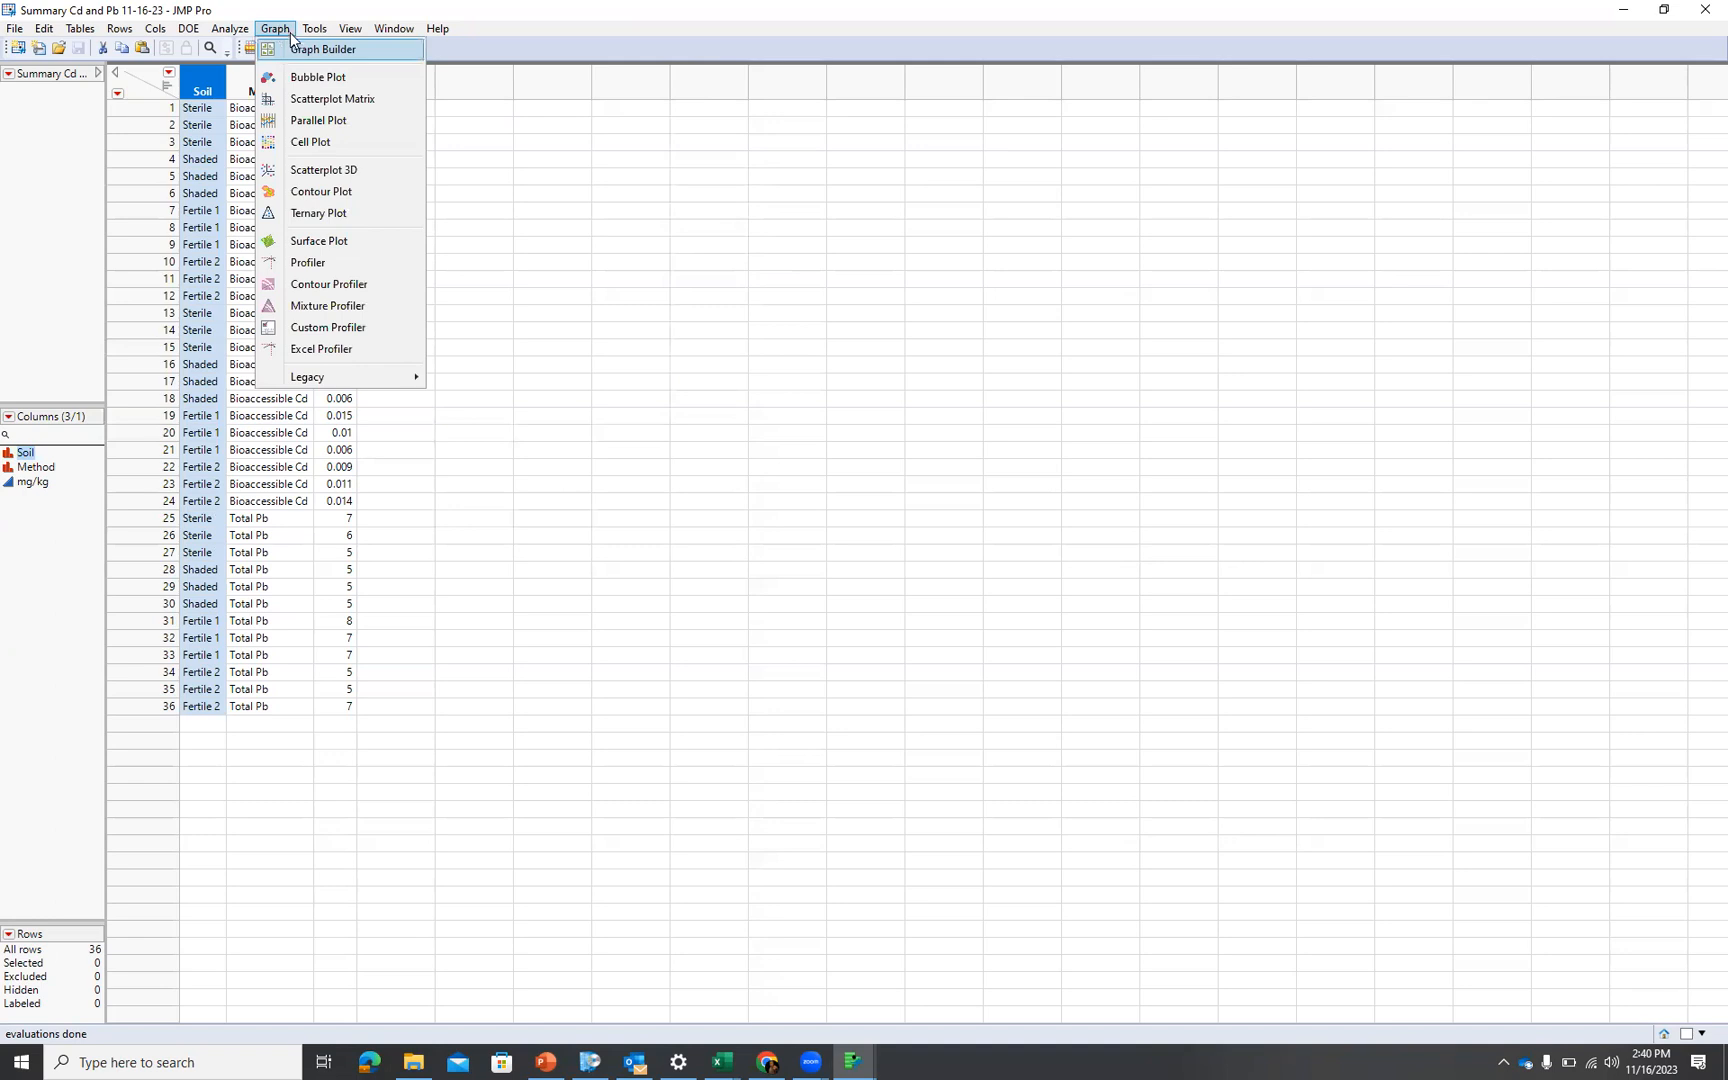
left_click(313, 57)
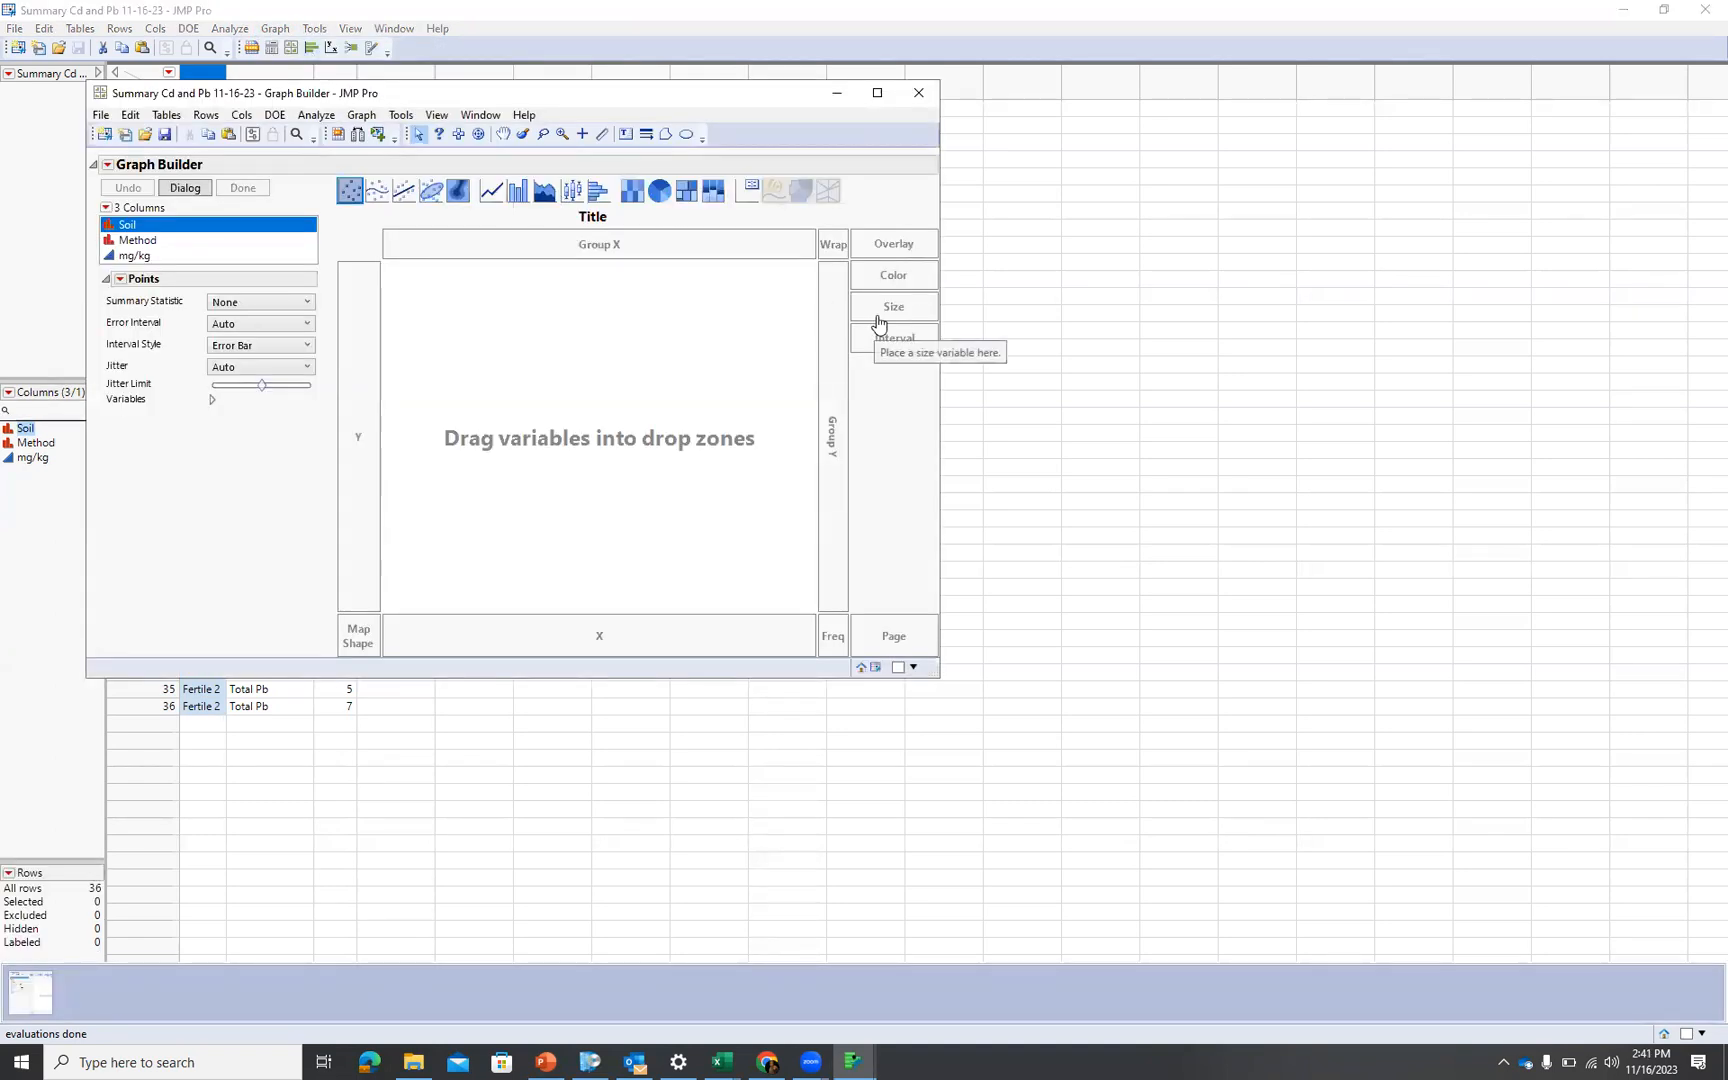
left_click_drag(147, 230, 610, 641)
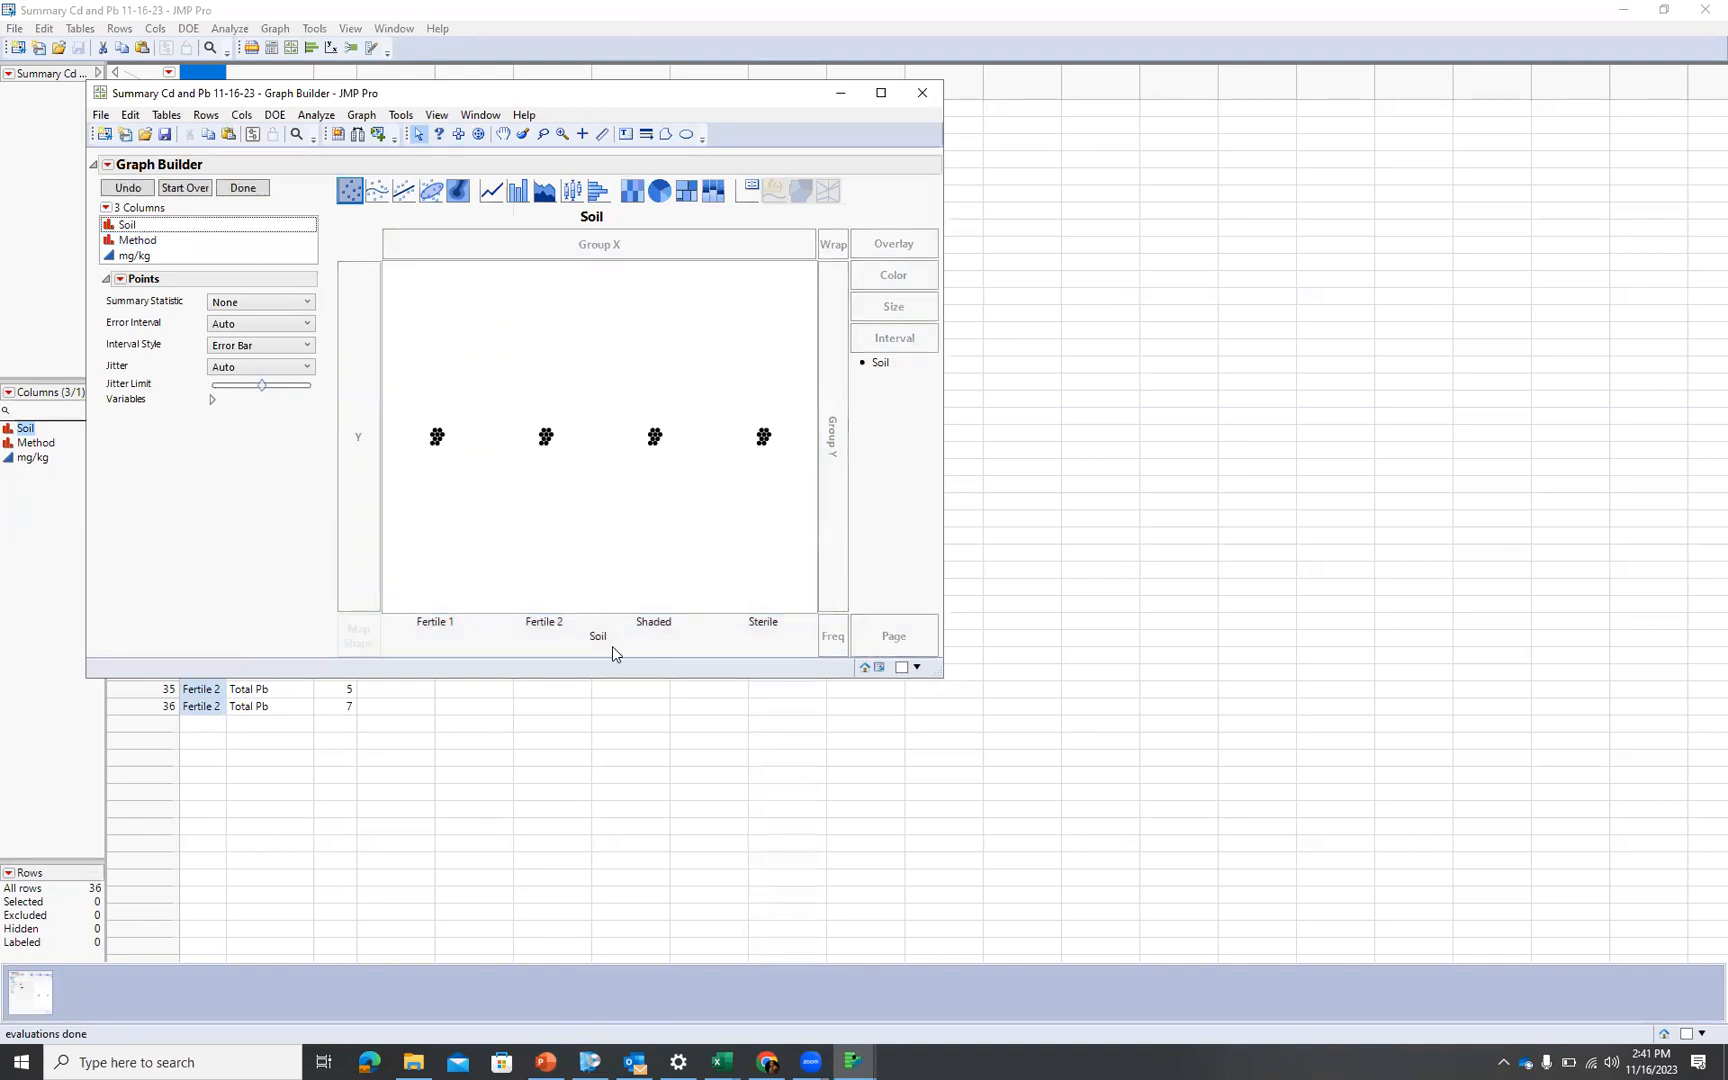
left_click(133, 257)
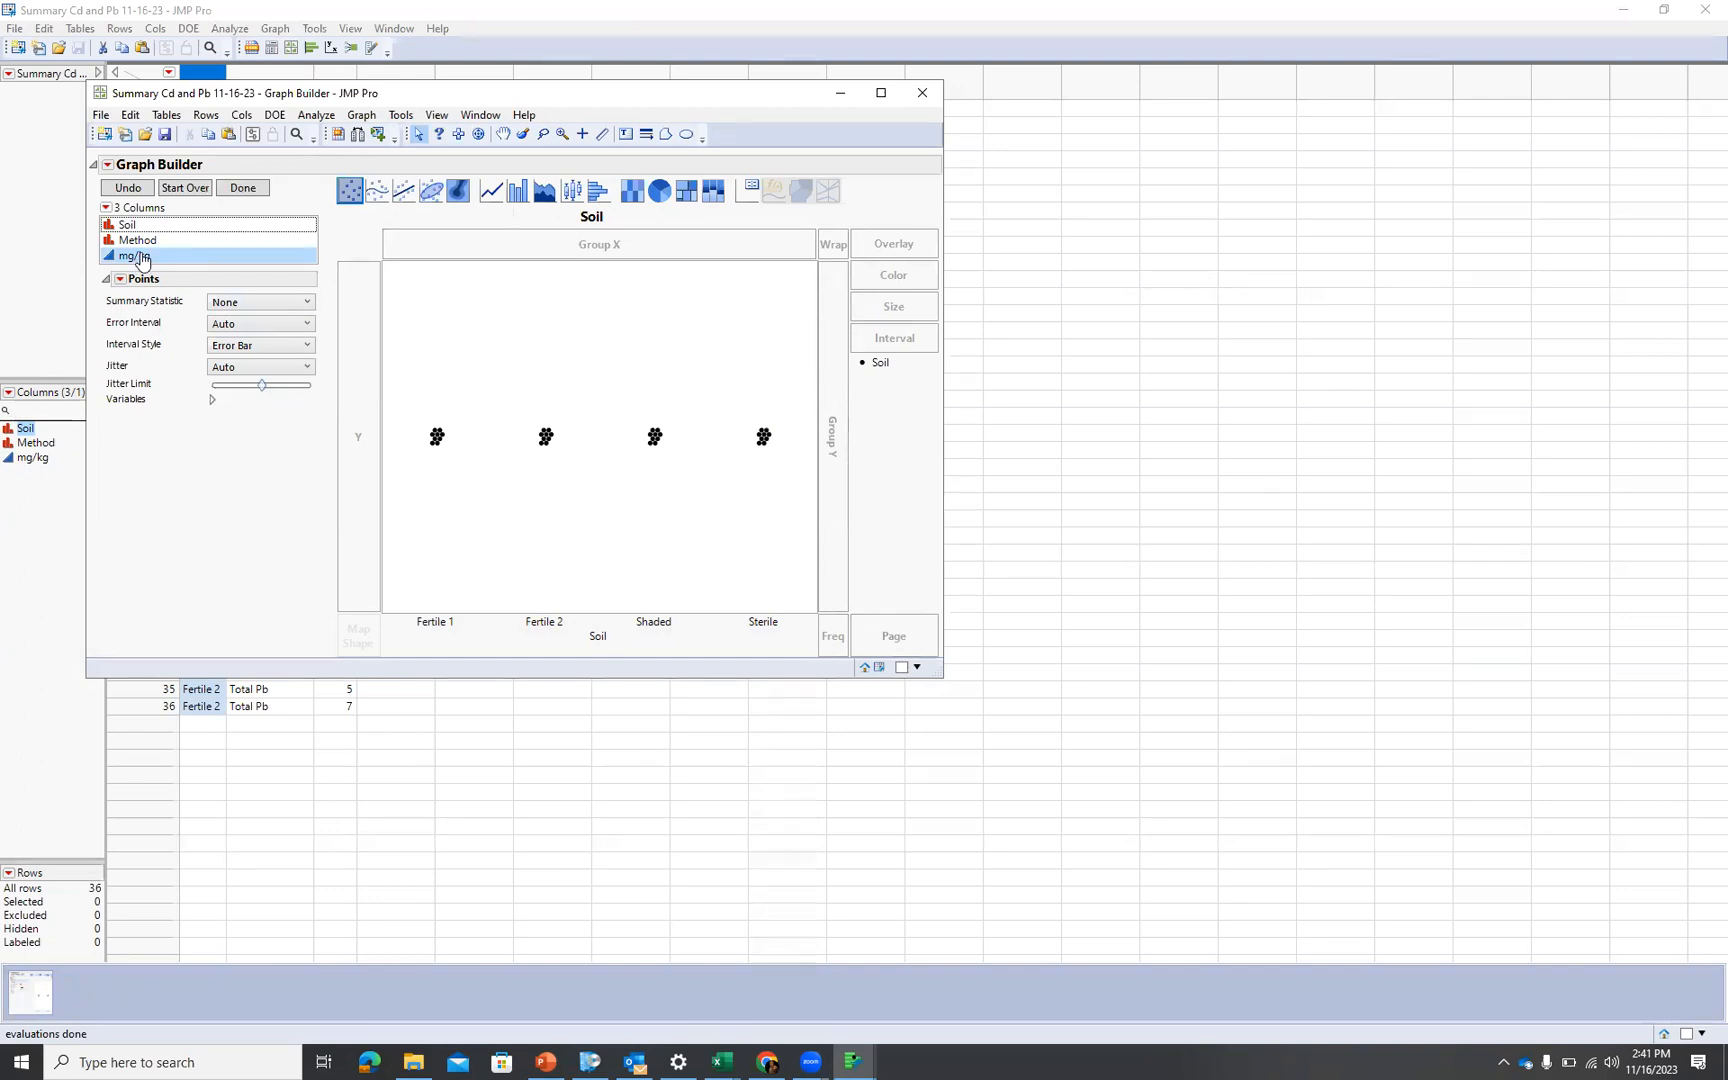
left_click_drag(141, 261, 360, 430)
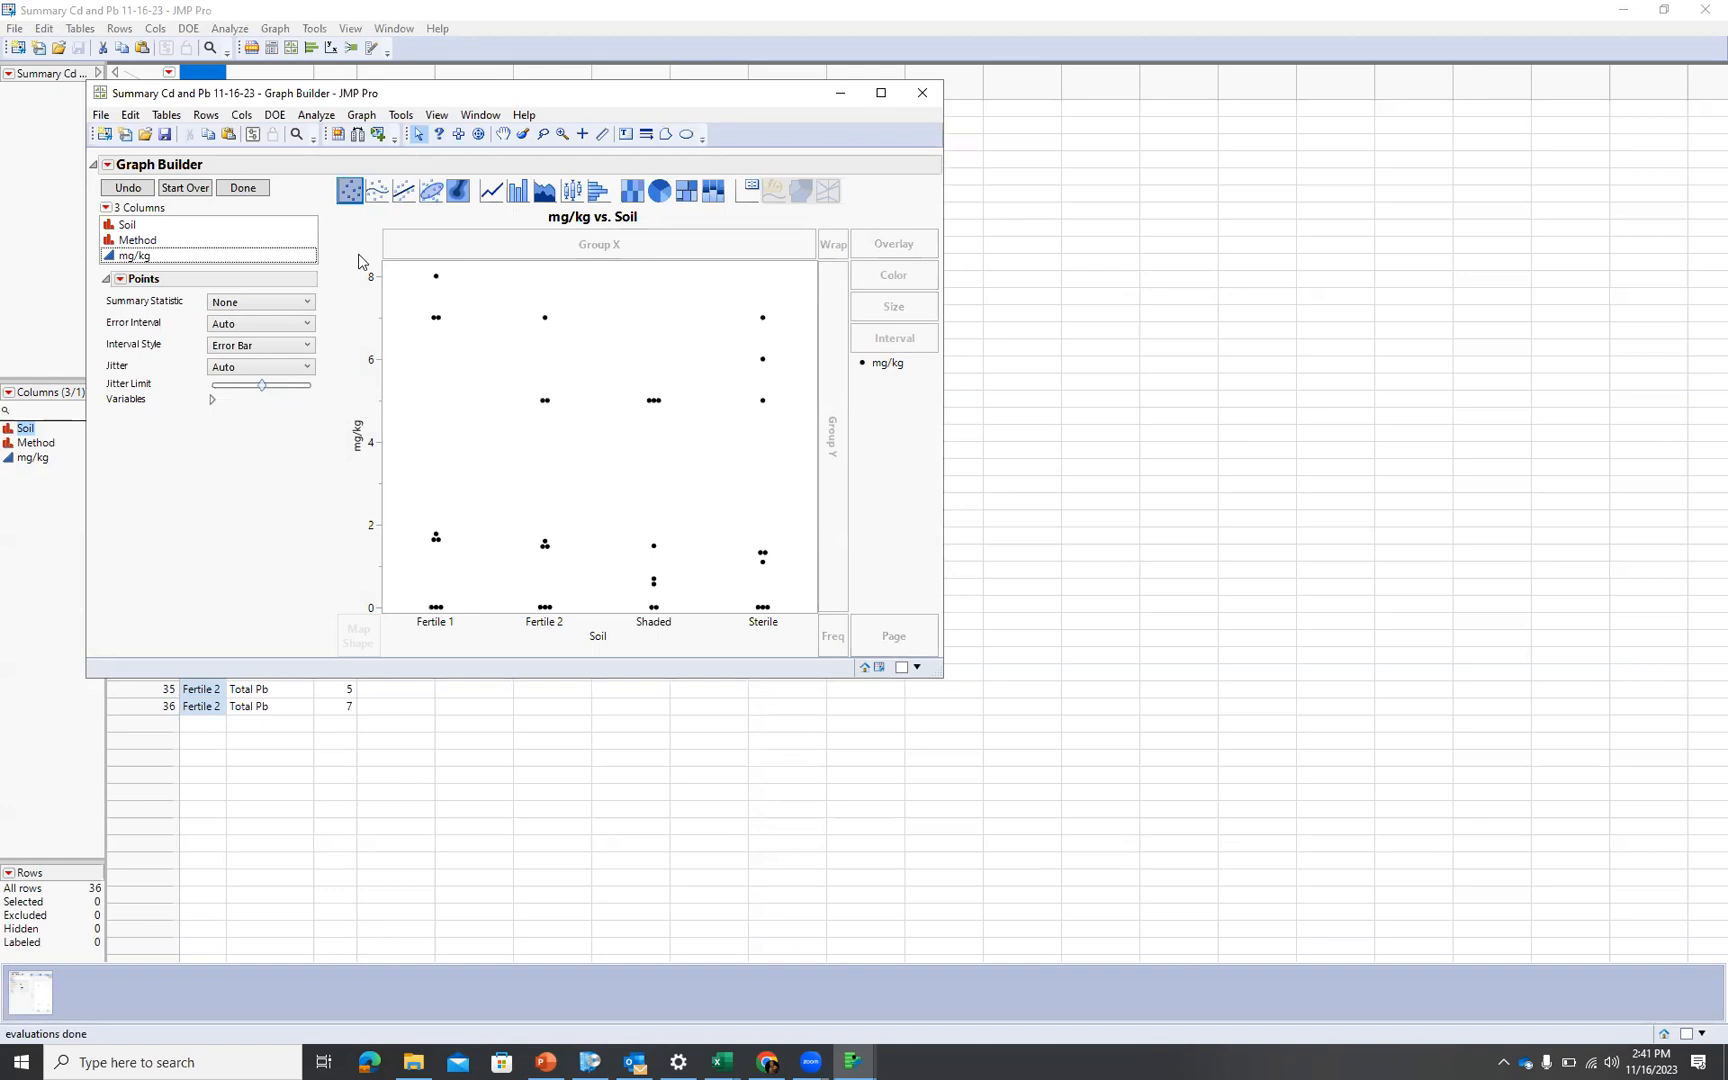
left_click_drag(140, 241, 897, 372)
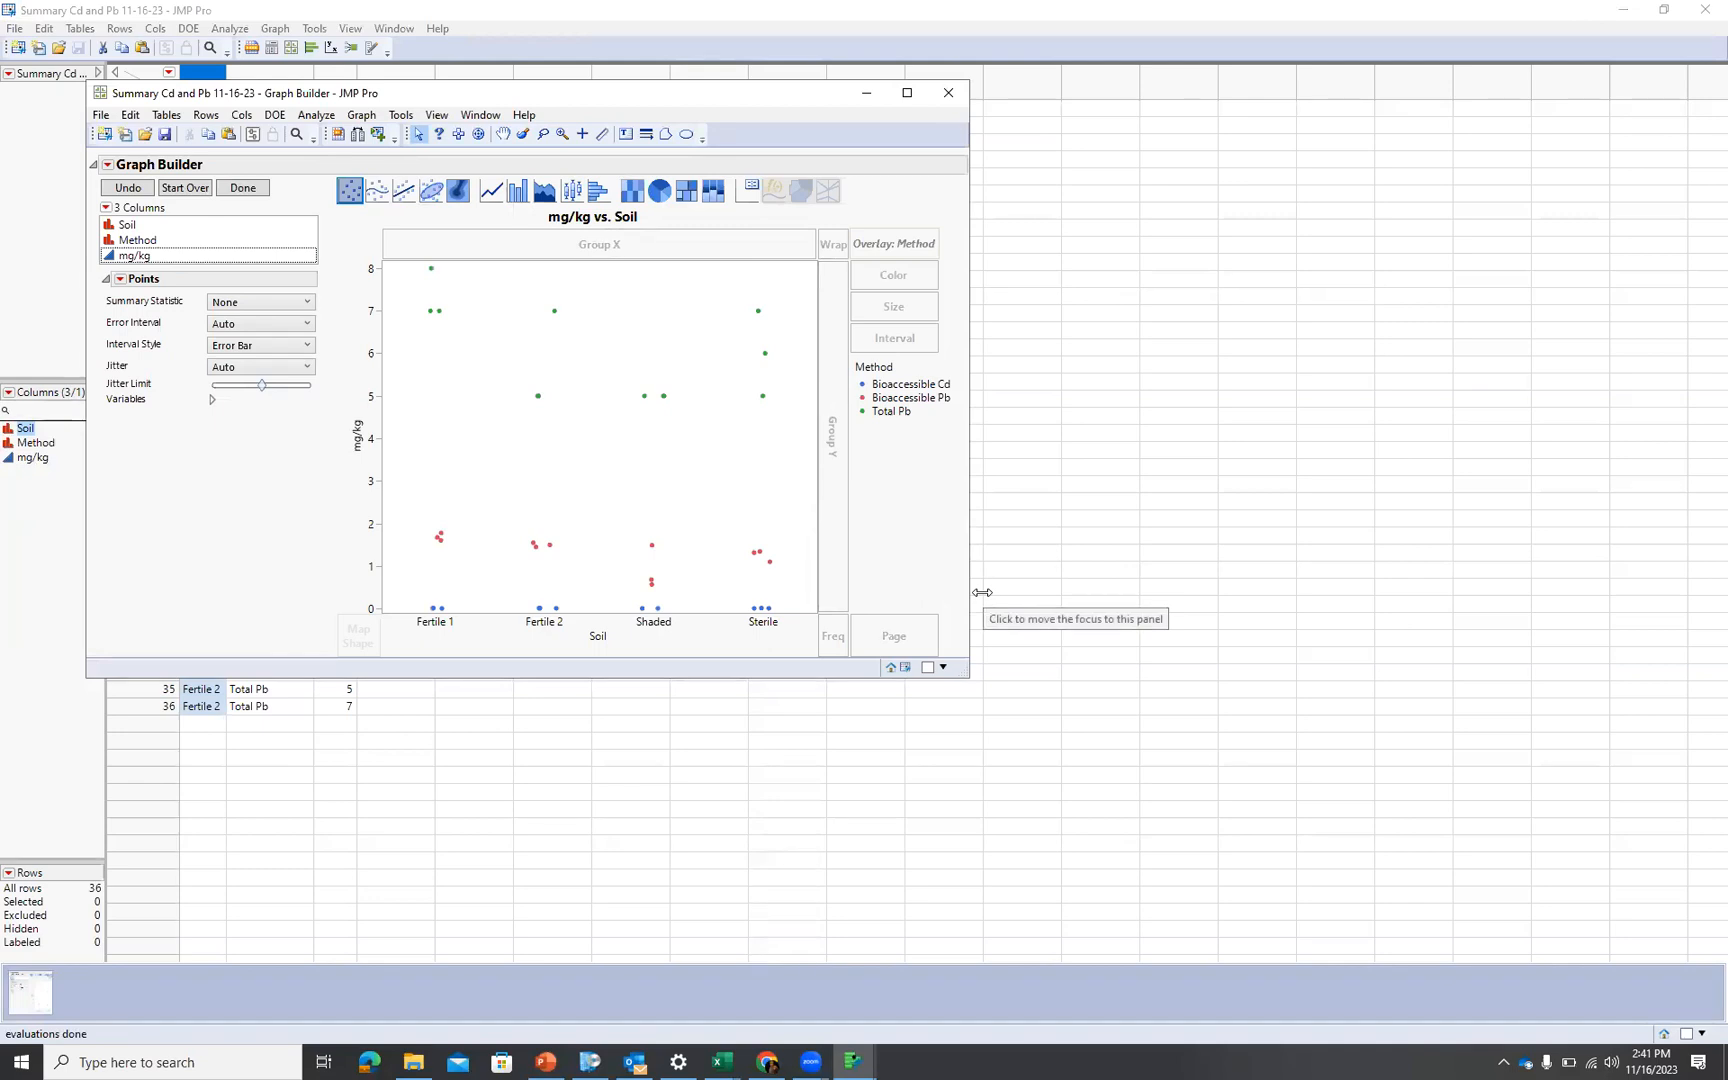
left_click(907, 92)
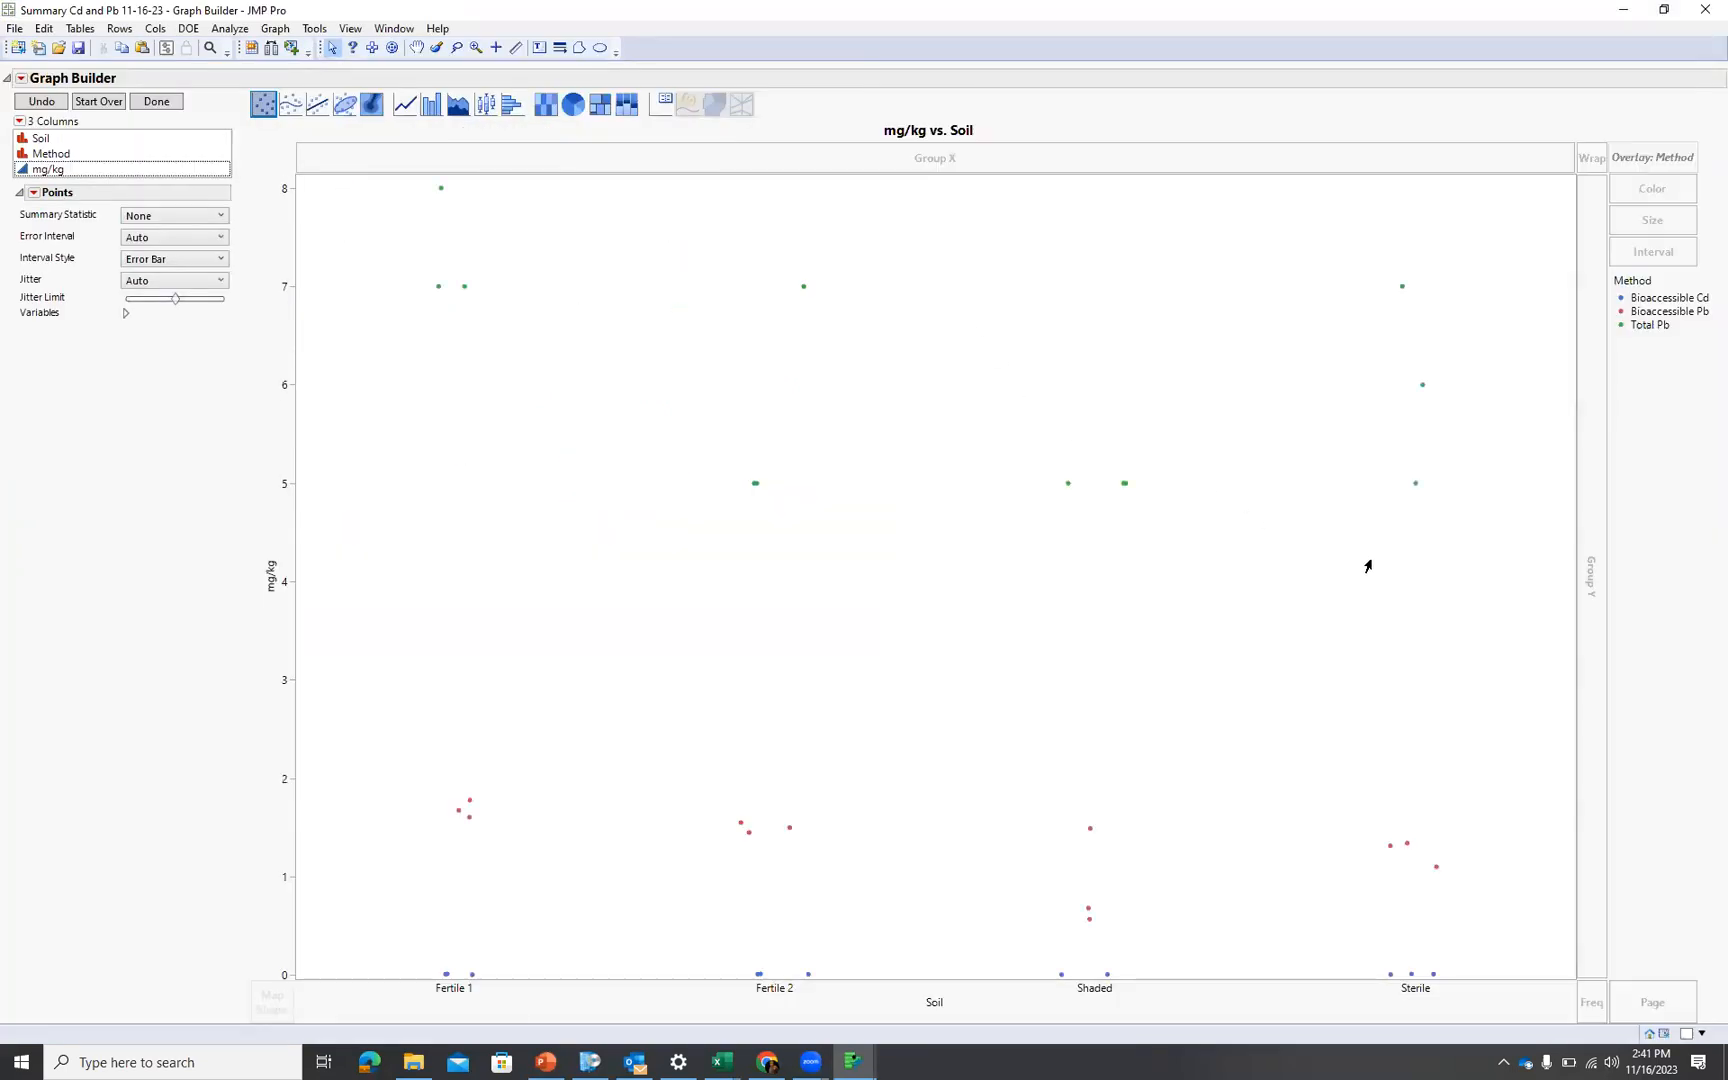
left_click(431, 105)
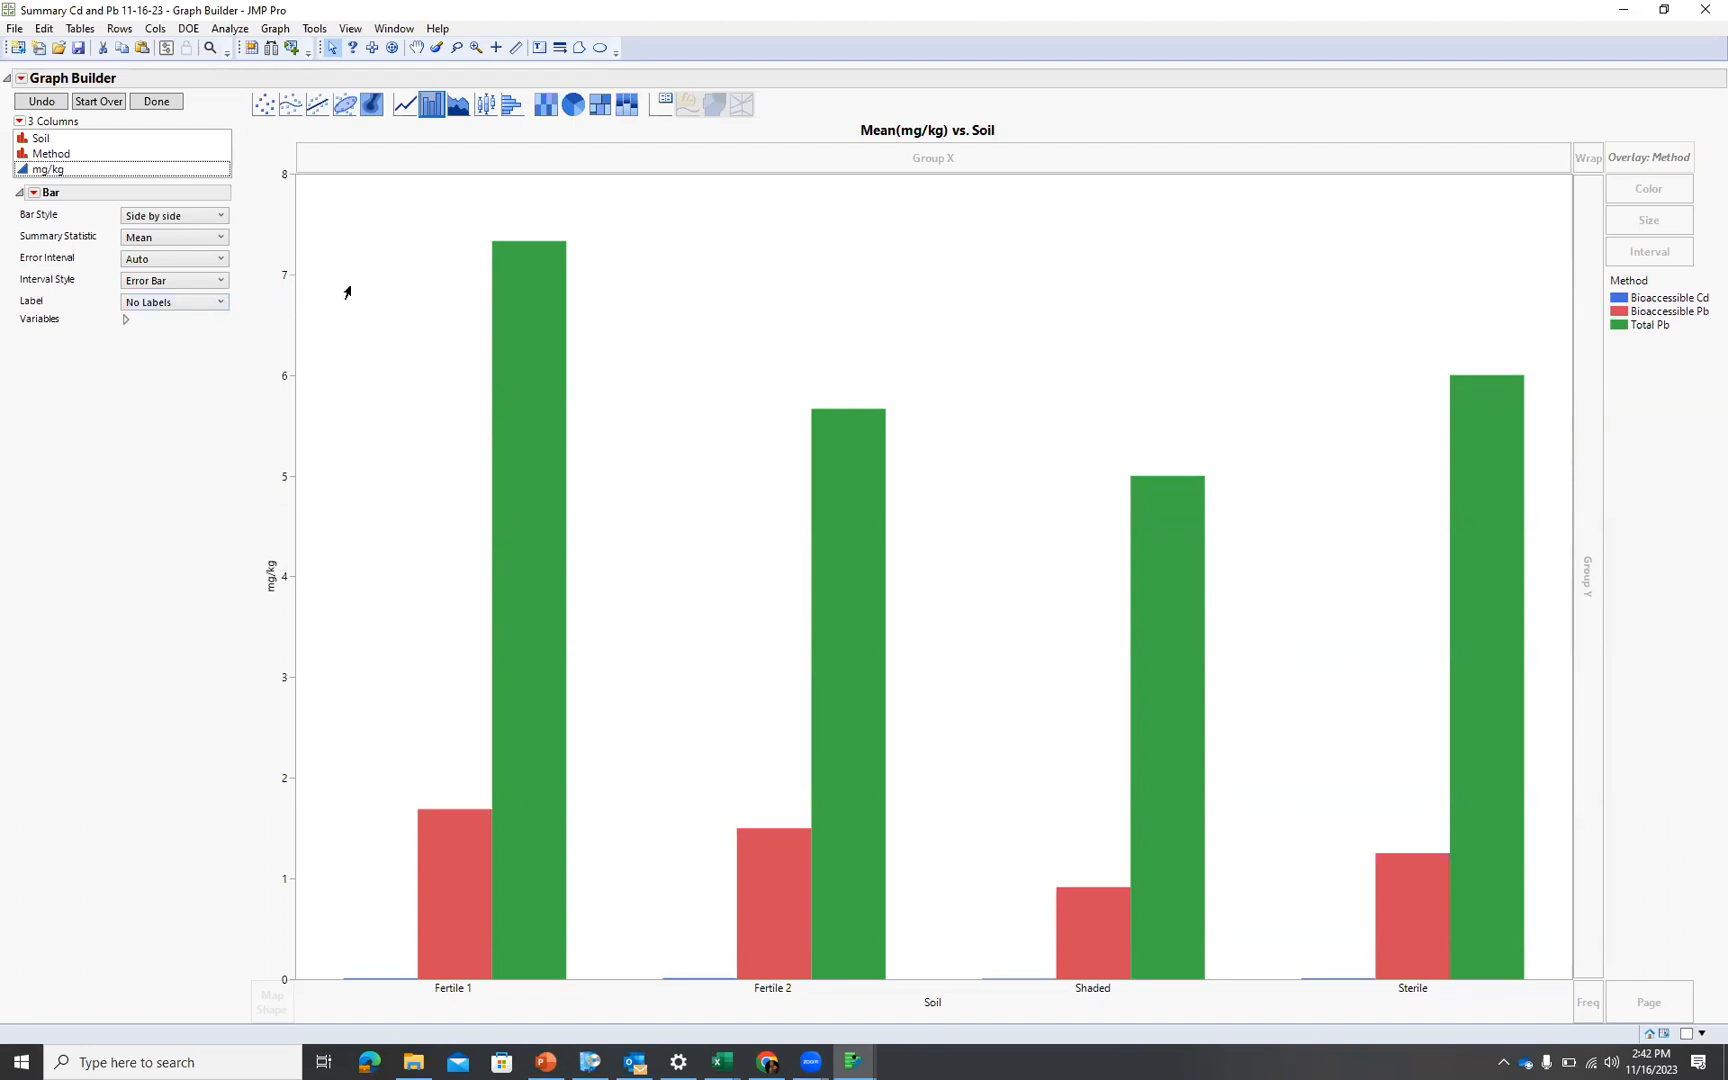
Change the scale type of the mg/kg Y axis to Log in its axis settings
right_click(285, 332)
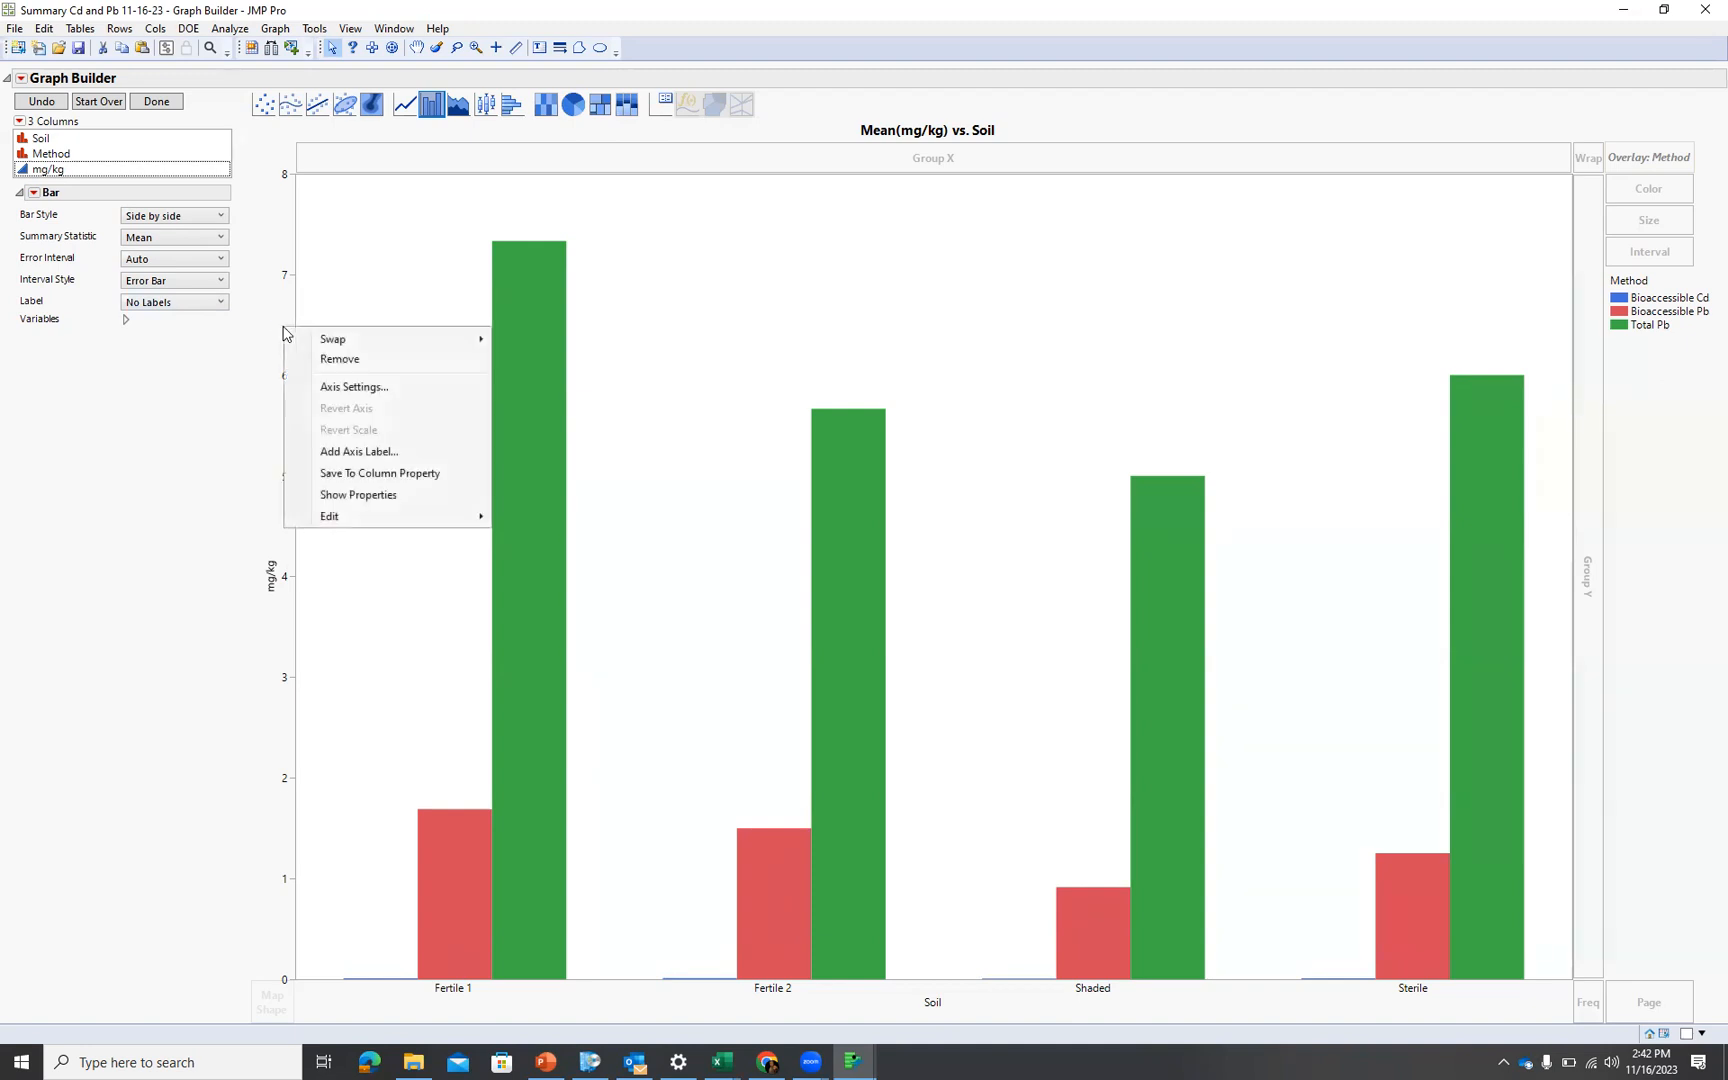
left_click(350, 387)
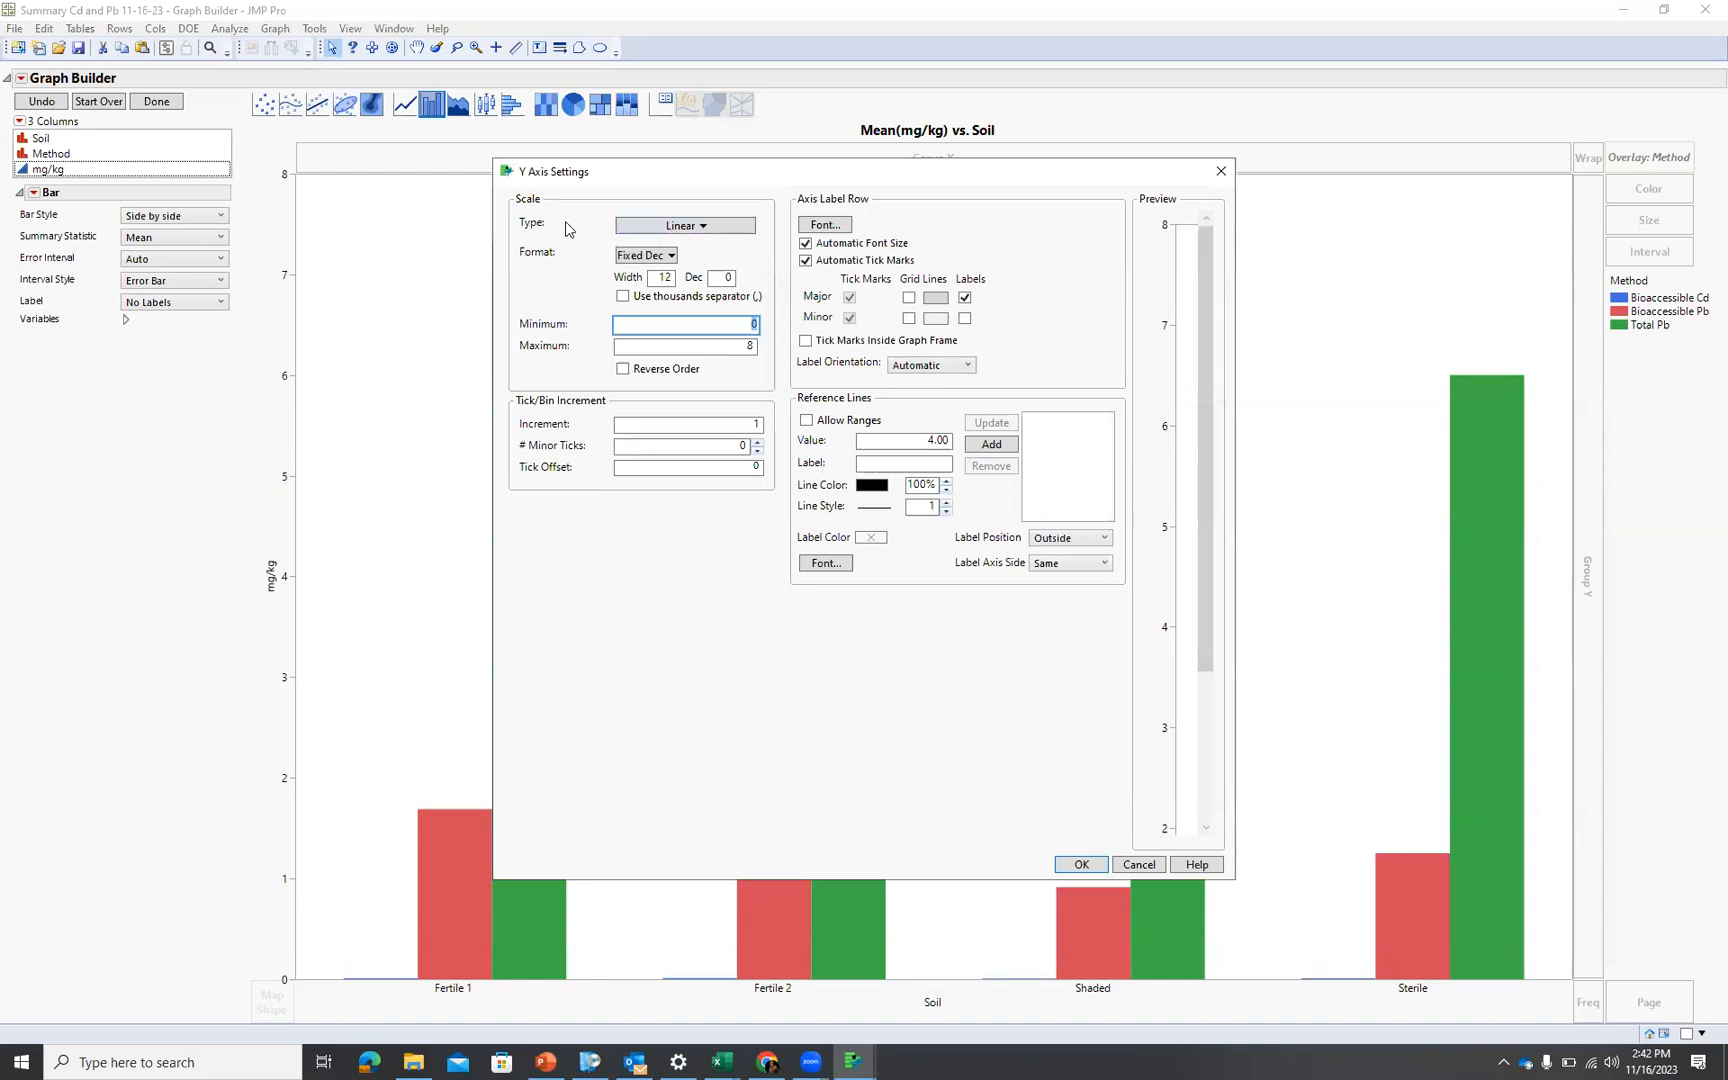
left_click(705, 228)
left_click(662, 269)
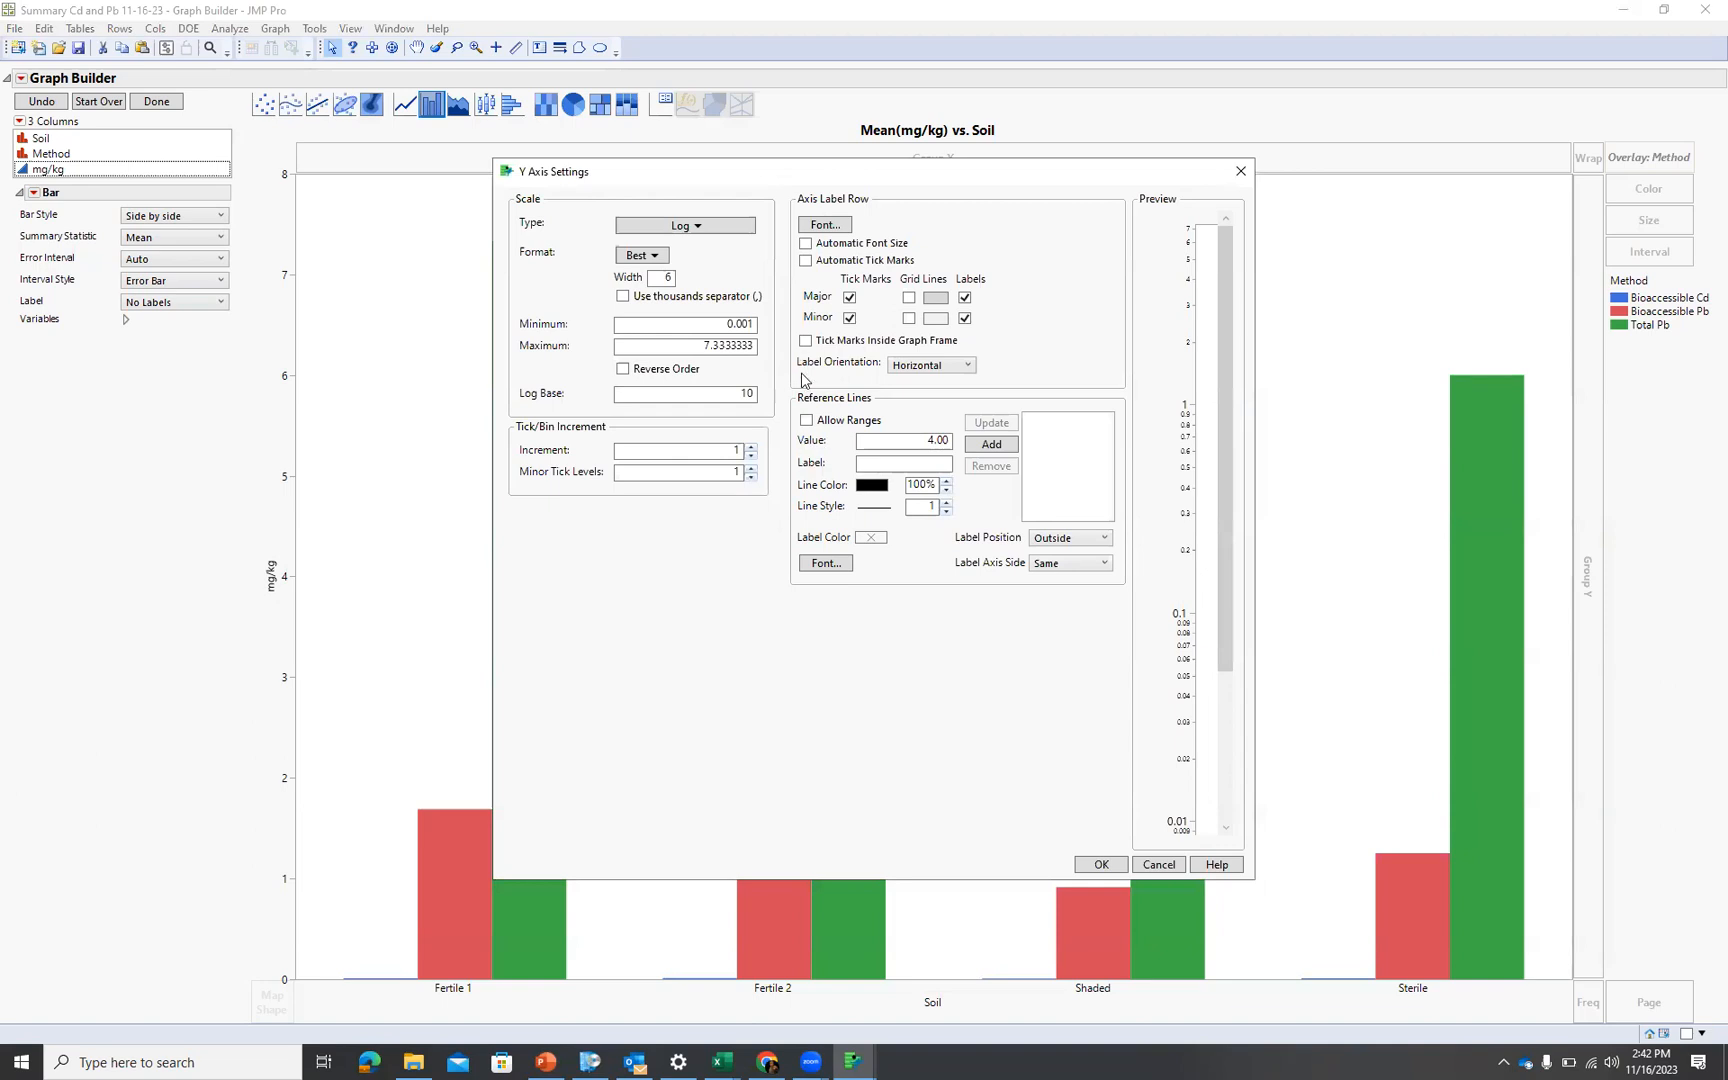
Set the Y axis label font to bold, size 12, and apply the axis settings
left_click(819, 226)
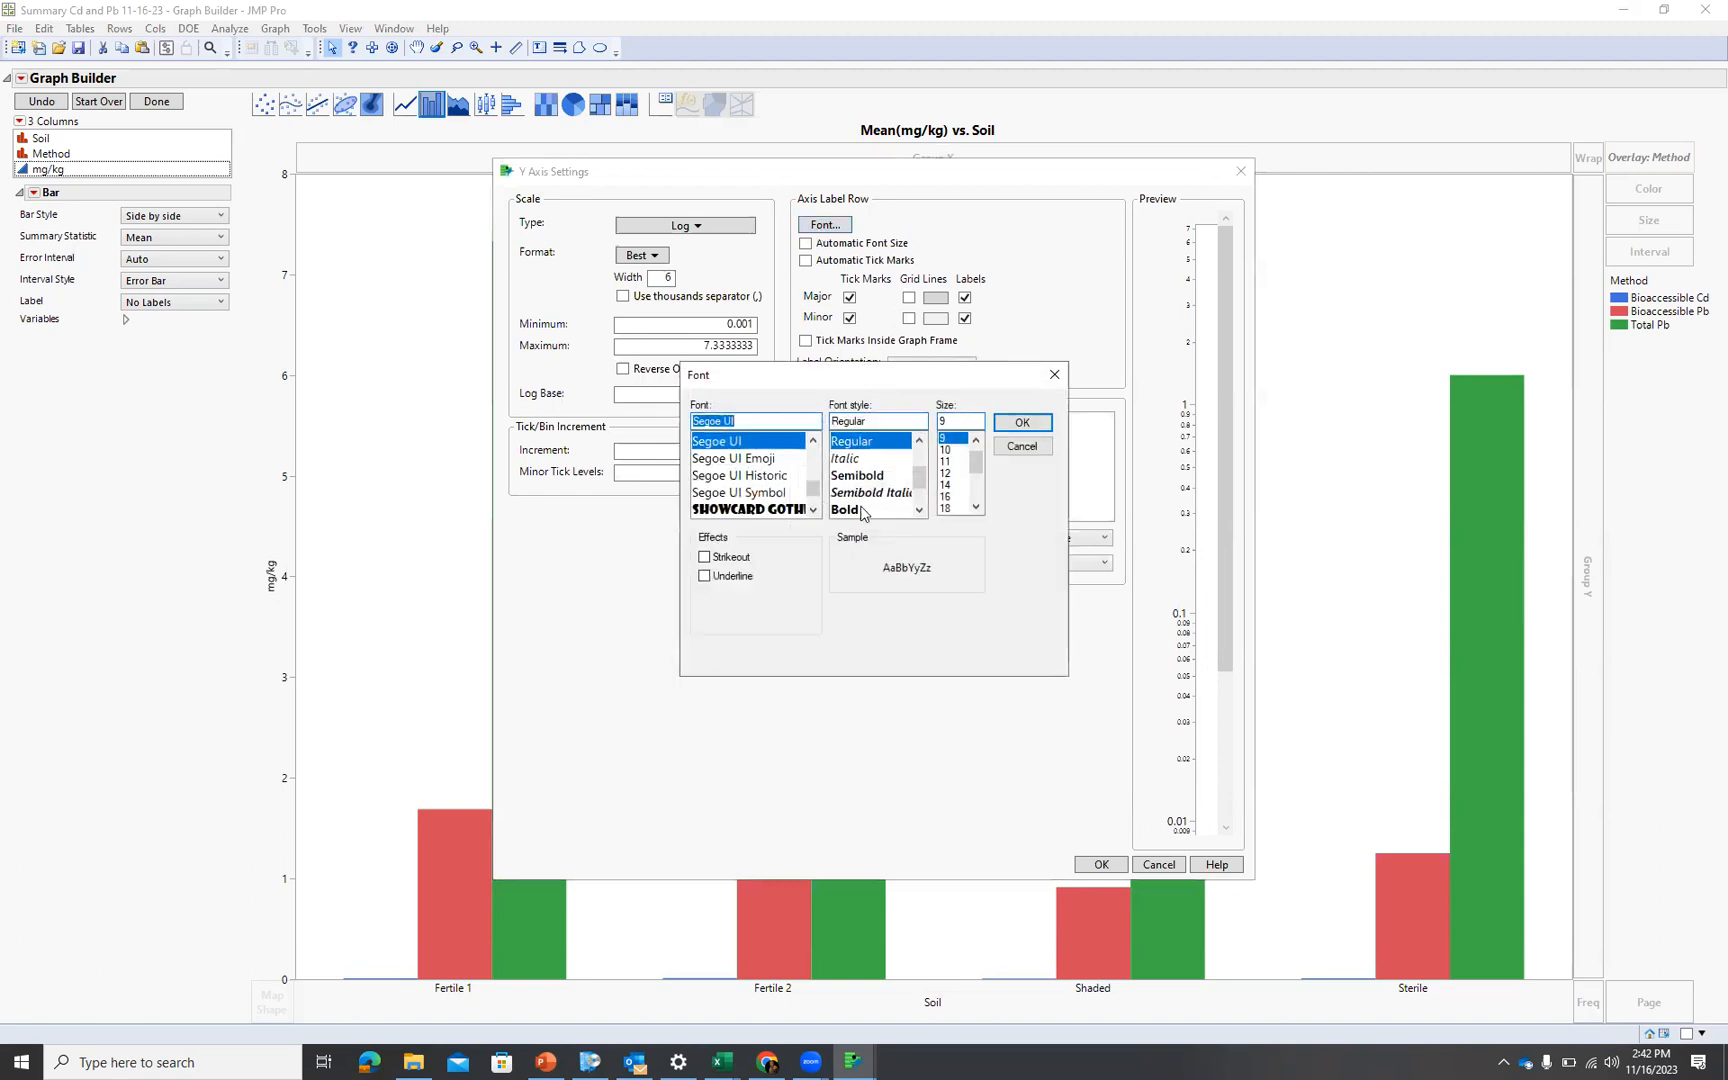
left_click(862, 510)
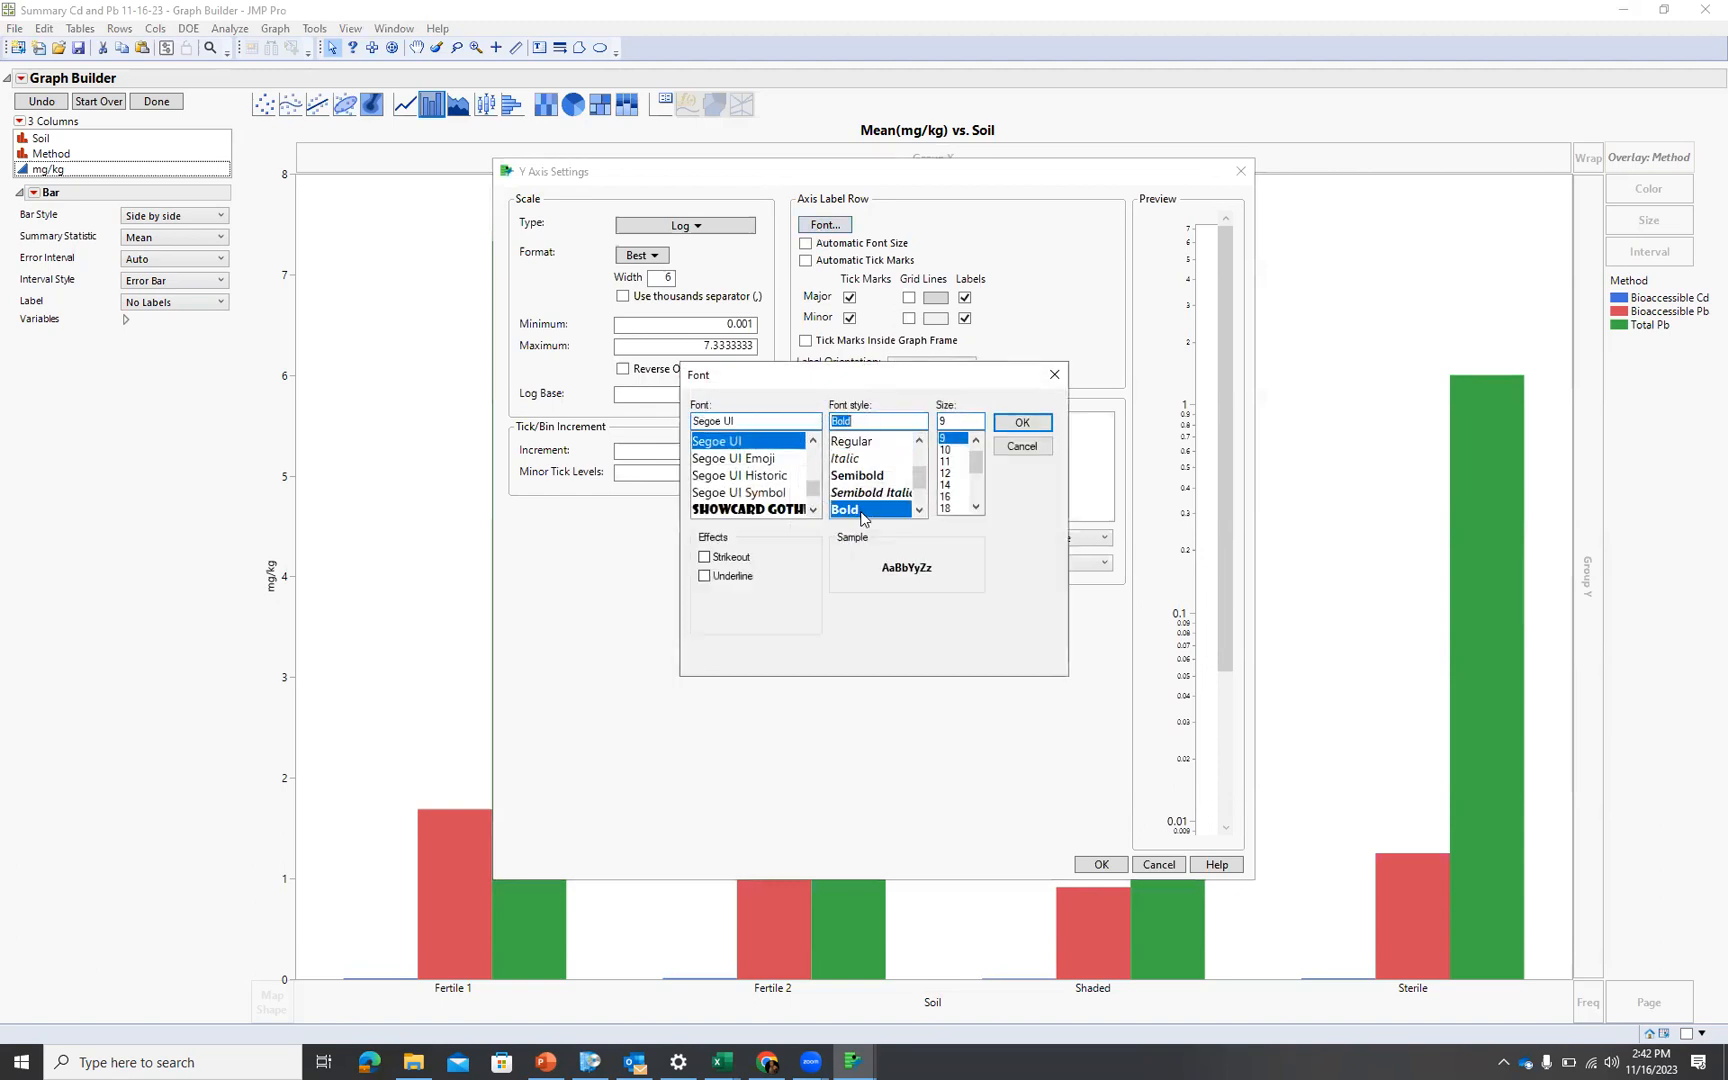
left_click(952, 474)
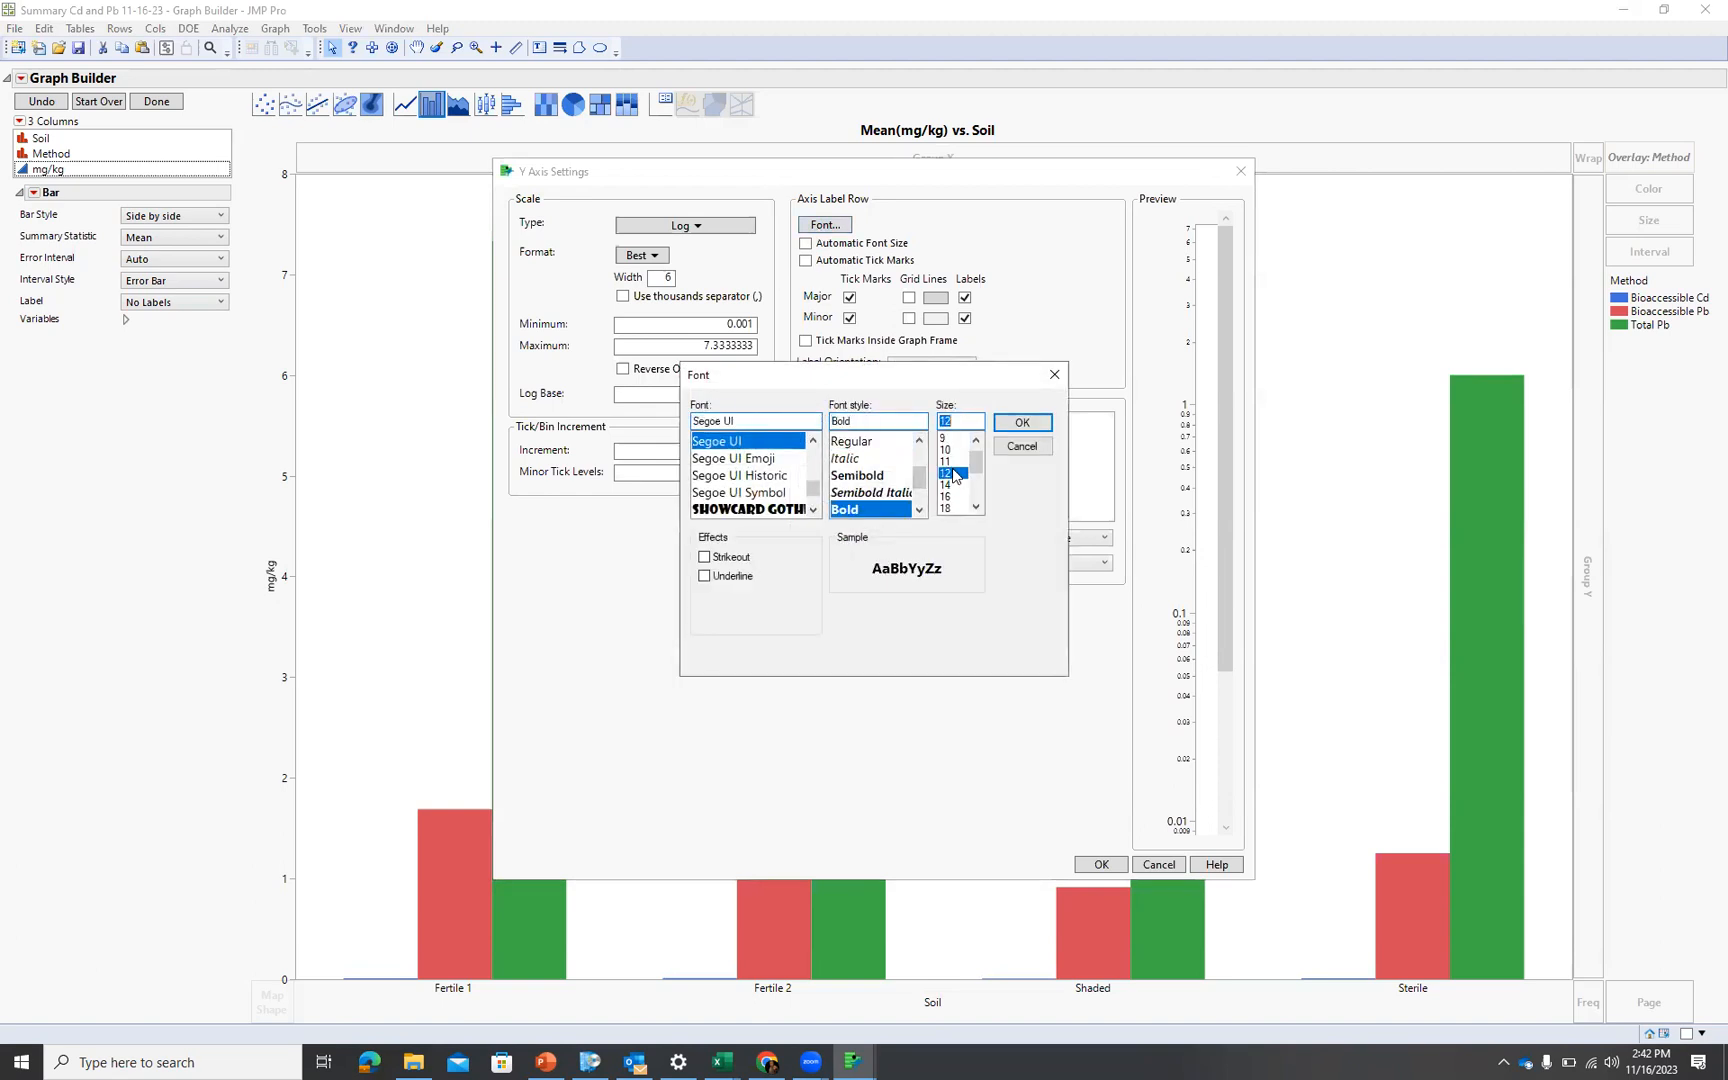
left_click(1018, 424)
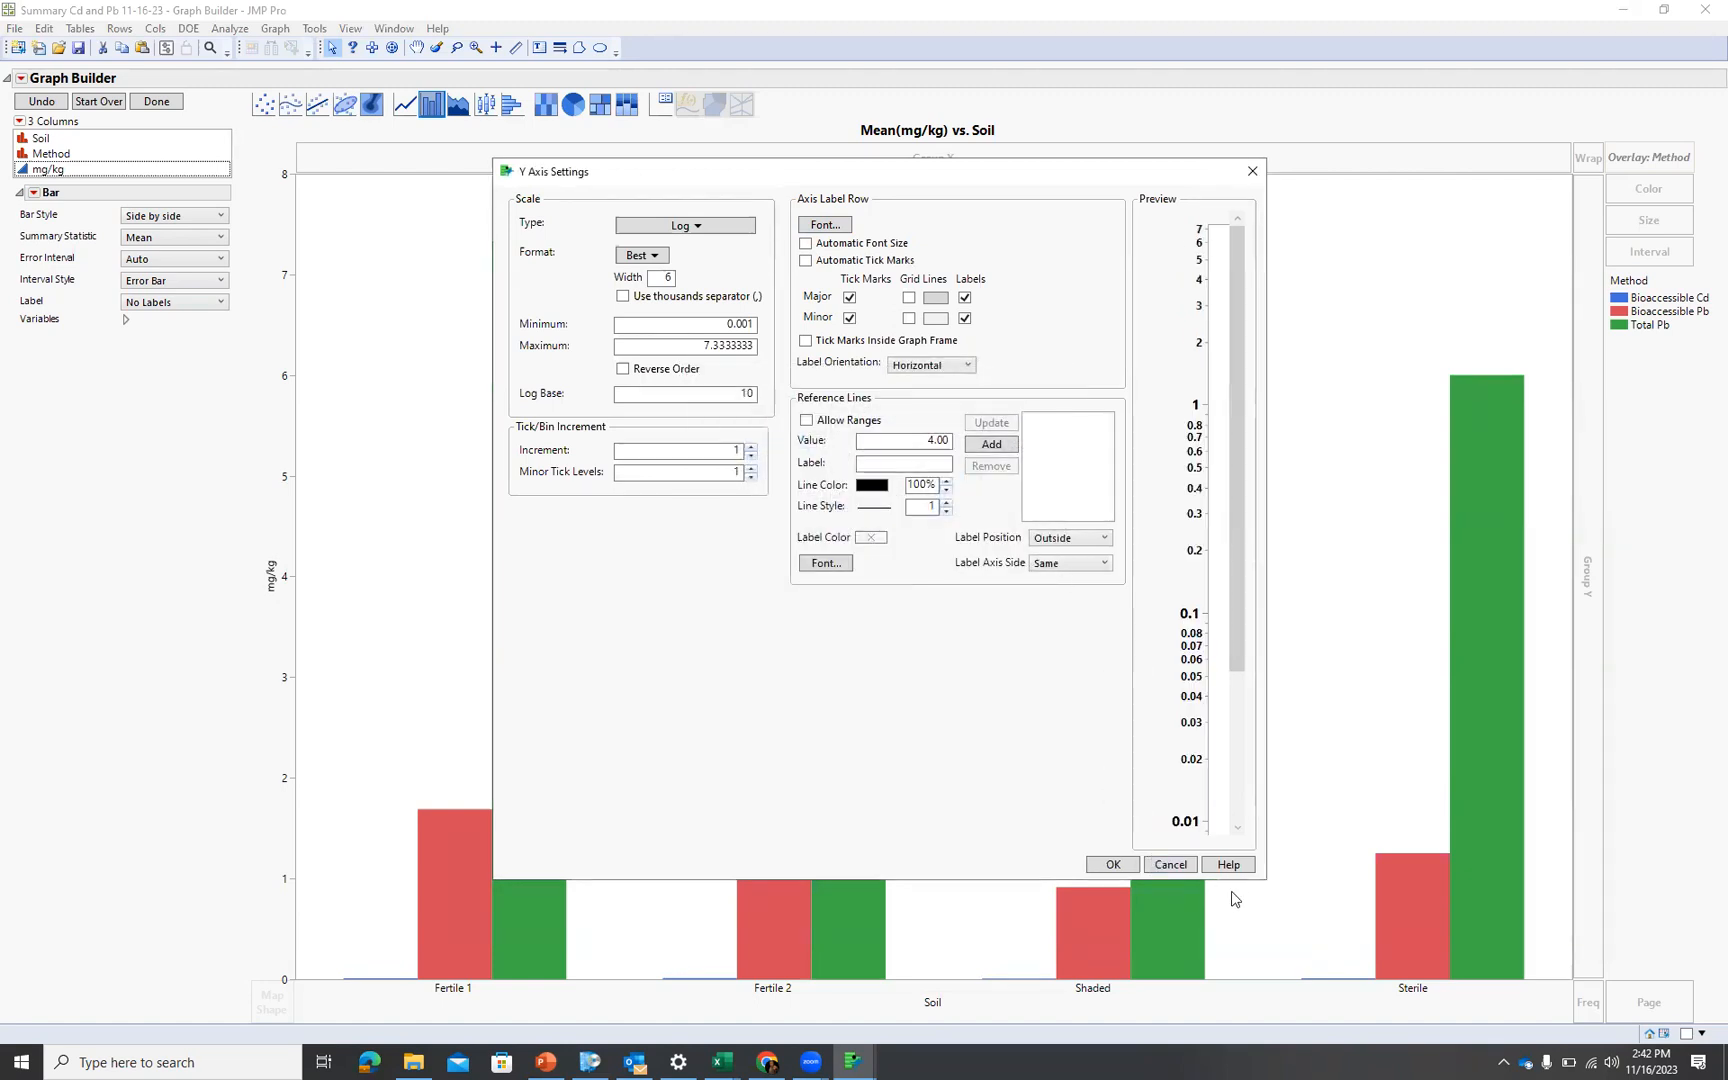
left_click(1101, 866)
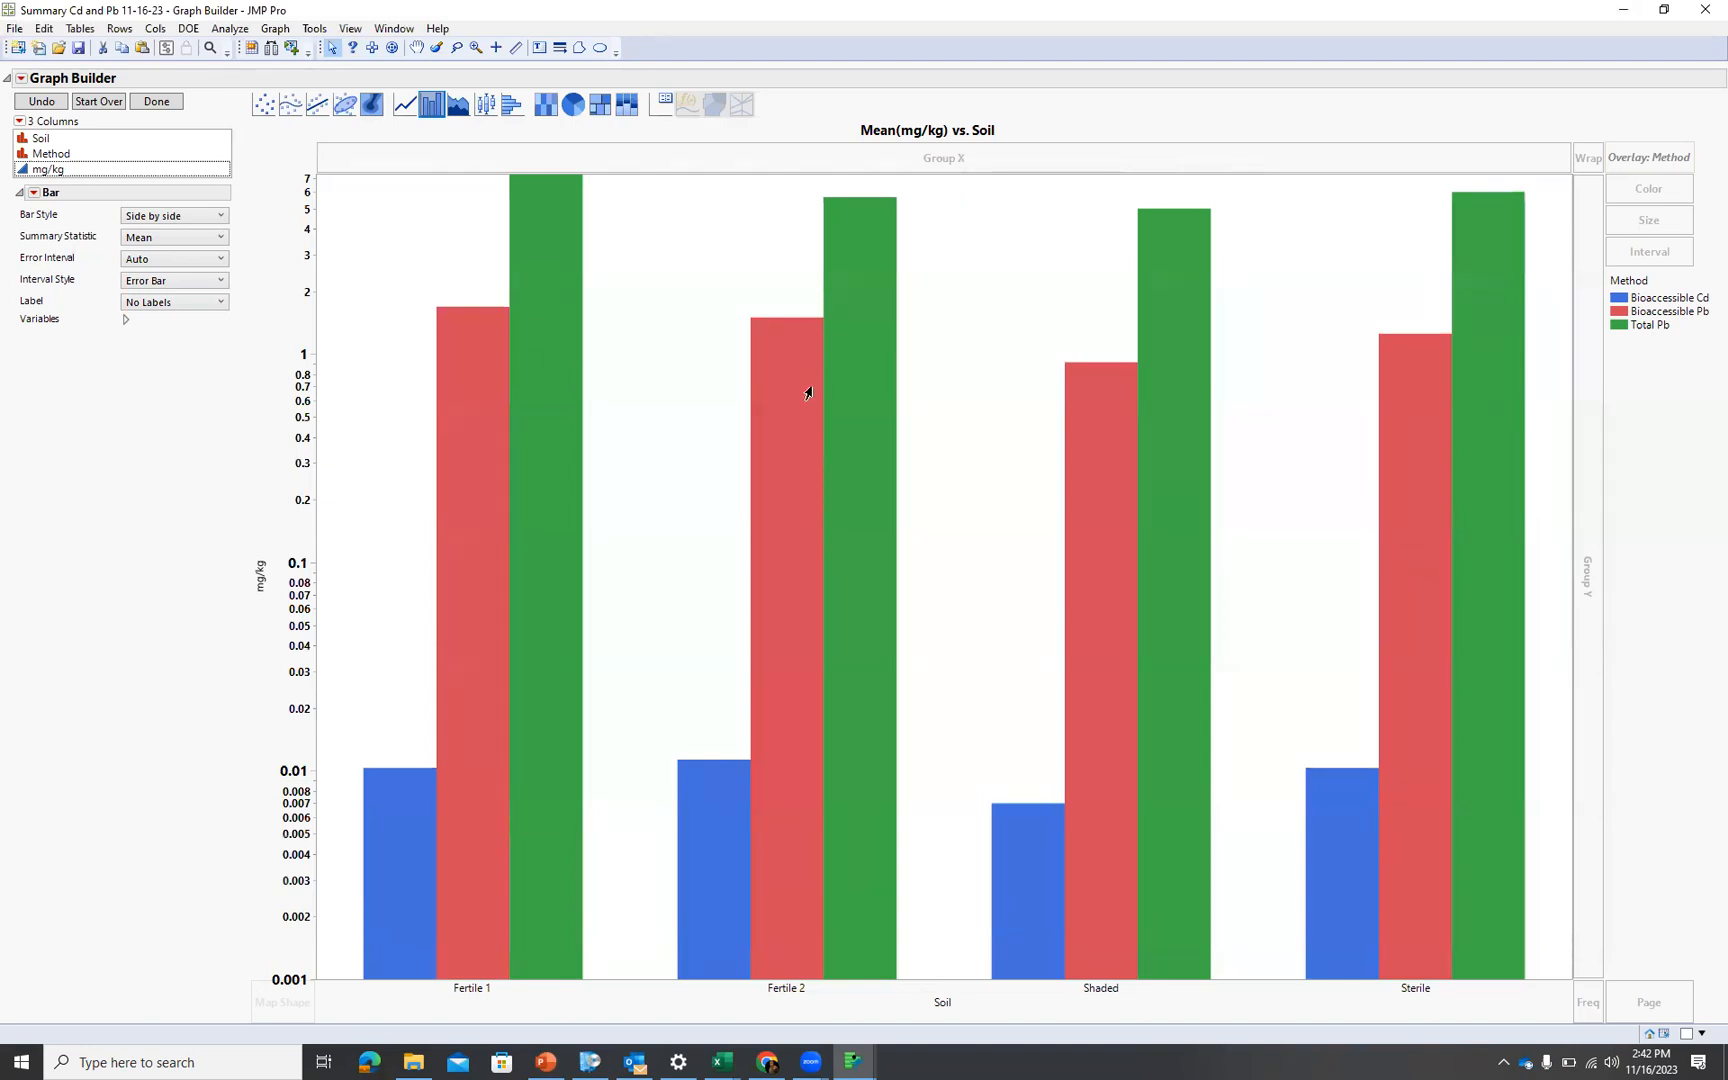
Set the maximum of the log-scaled mg/kg Y axis to 10 and apply the axis settings
mouse_move(798, 396)
right_click(304, 253)
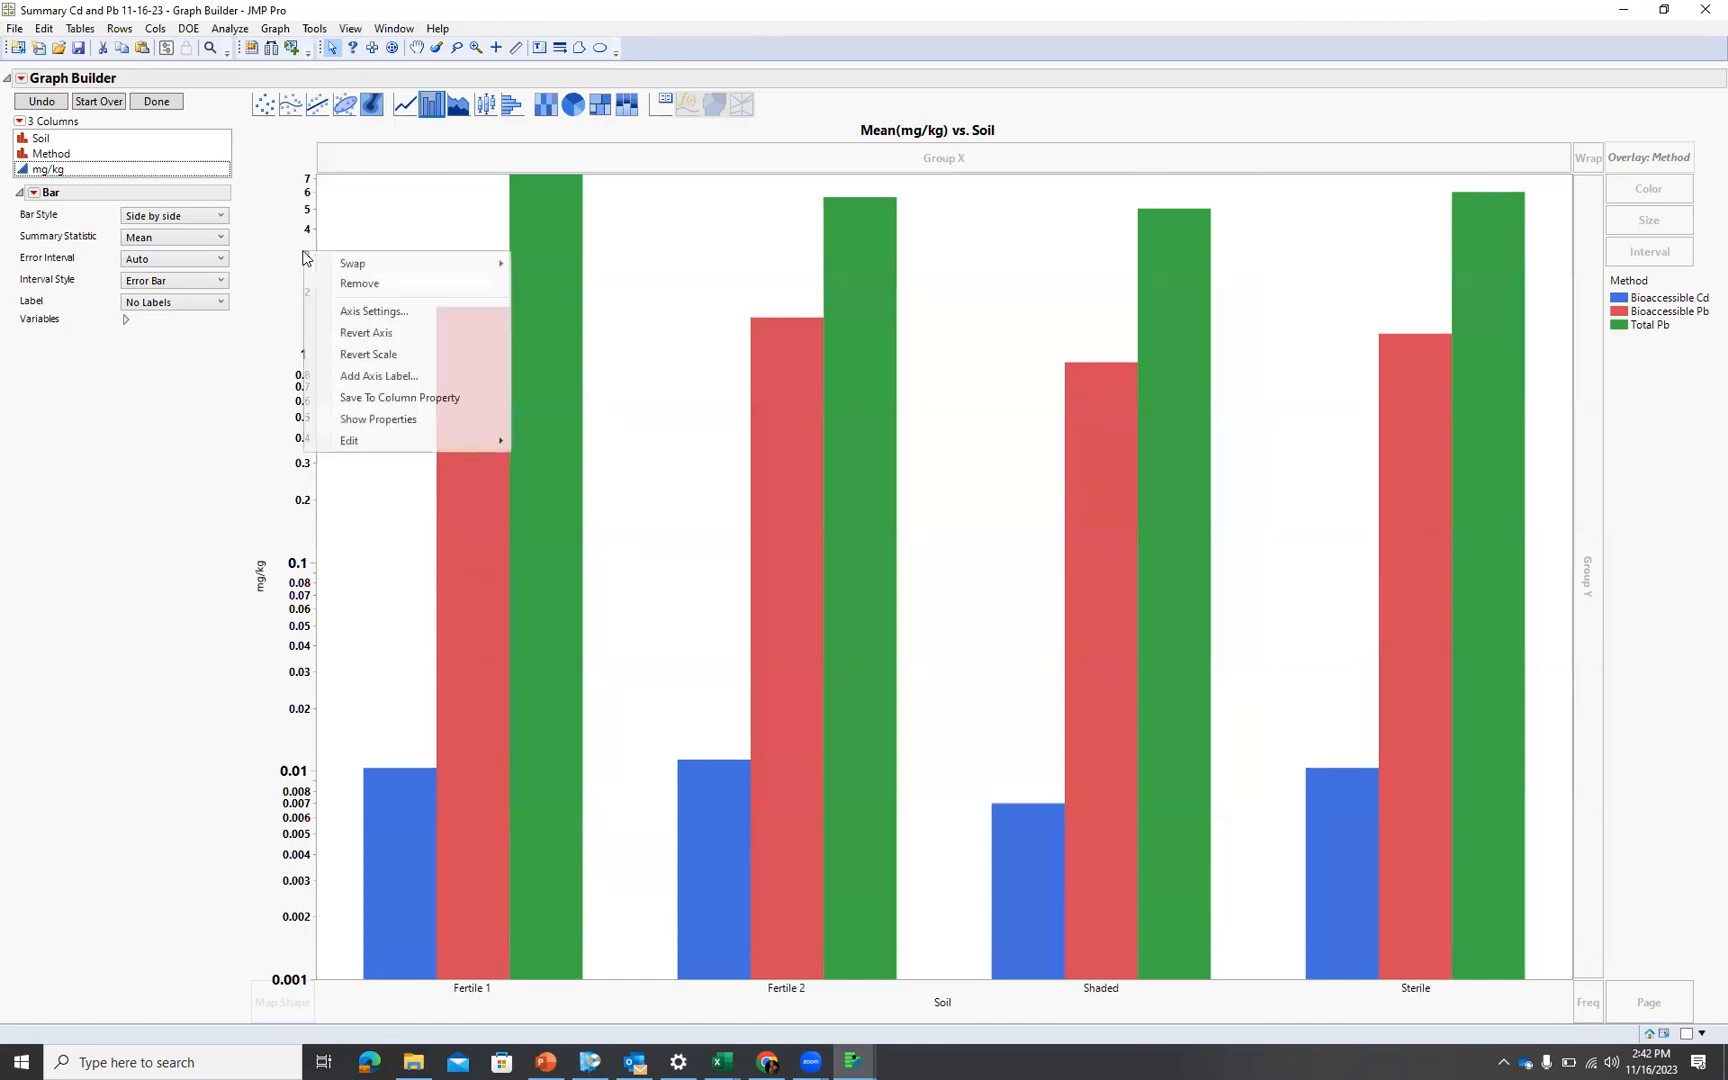
left_click(394, 310)
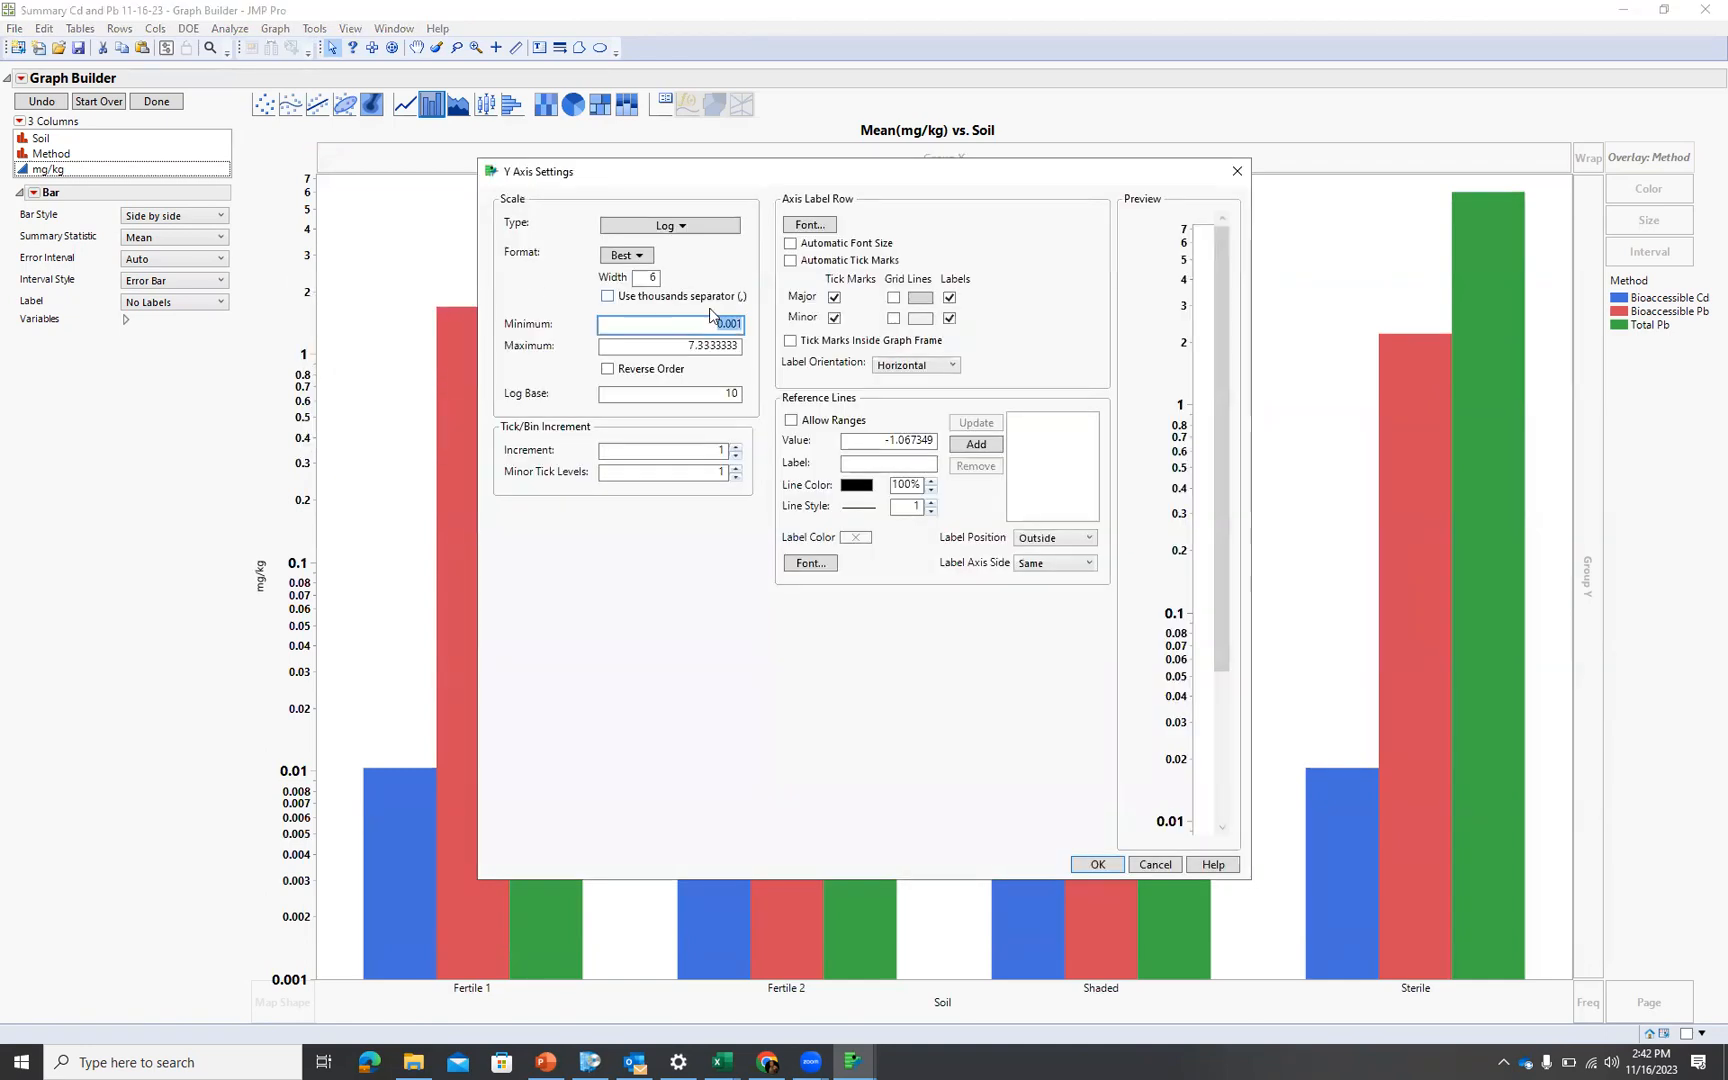
left_click_drag(688, 344, 739, 350)
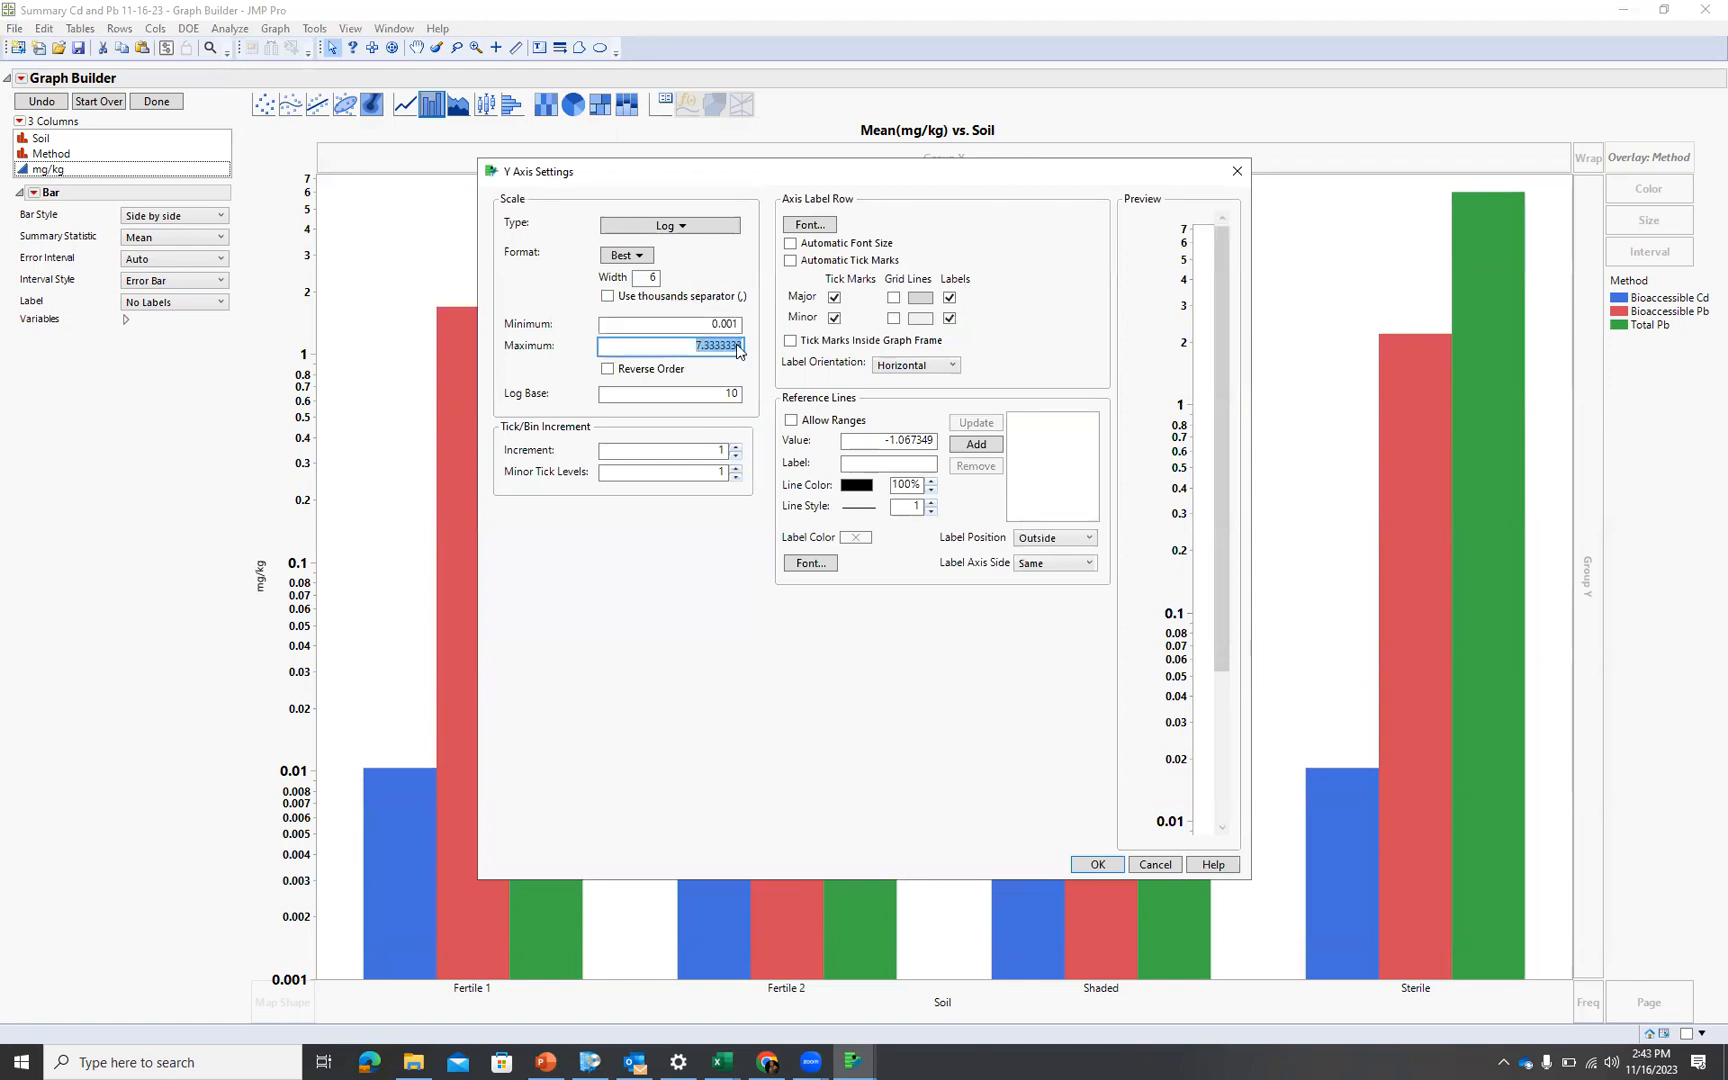
type("10")
left_click(1108, 866)
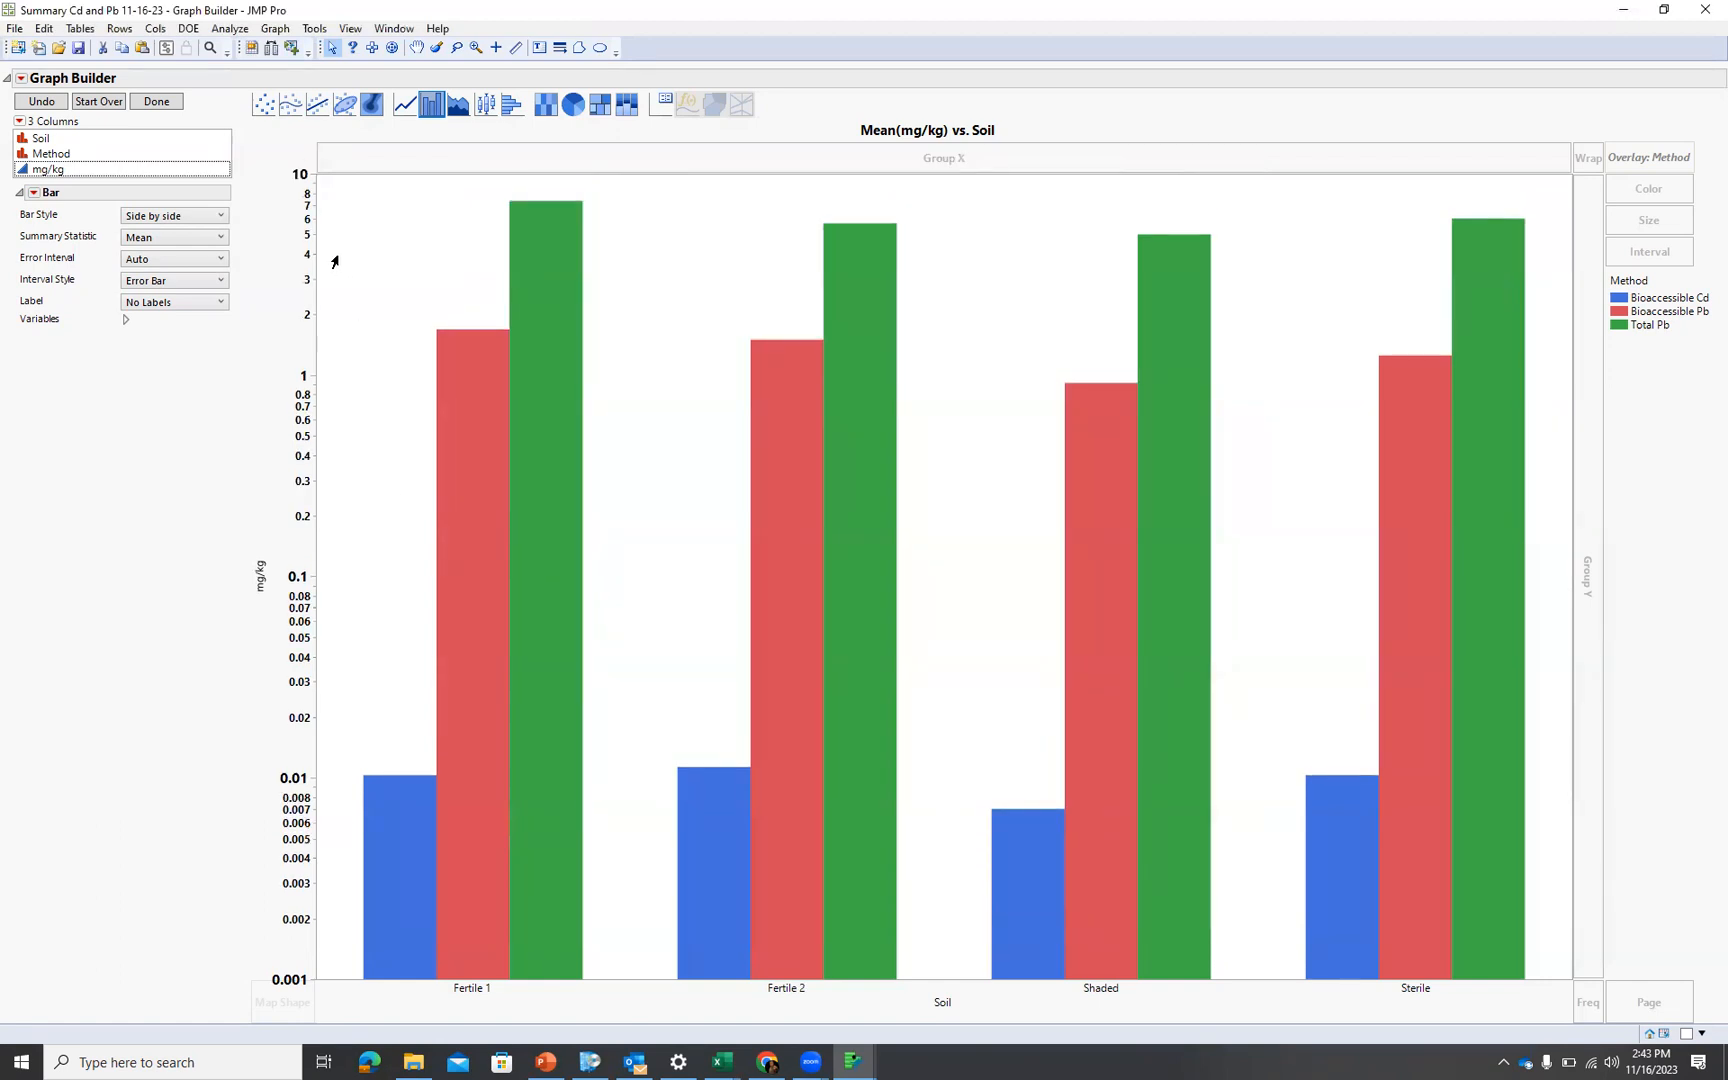
Set the maximum of the mg/kg Y axis to 12 and apply the axis settings
right_click(304, 281)
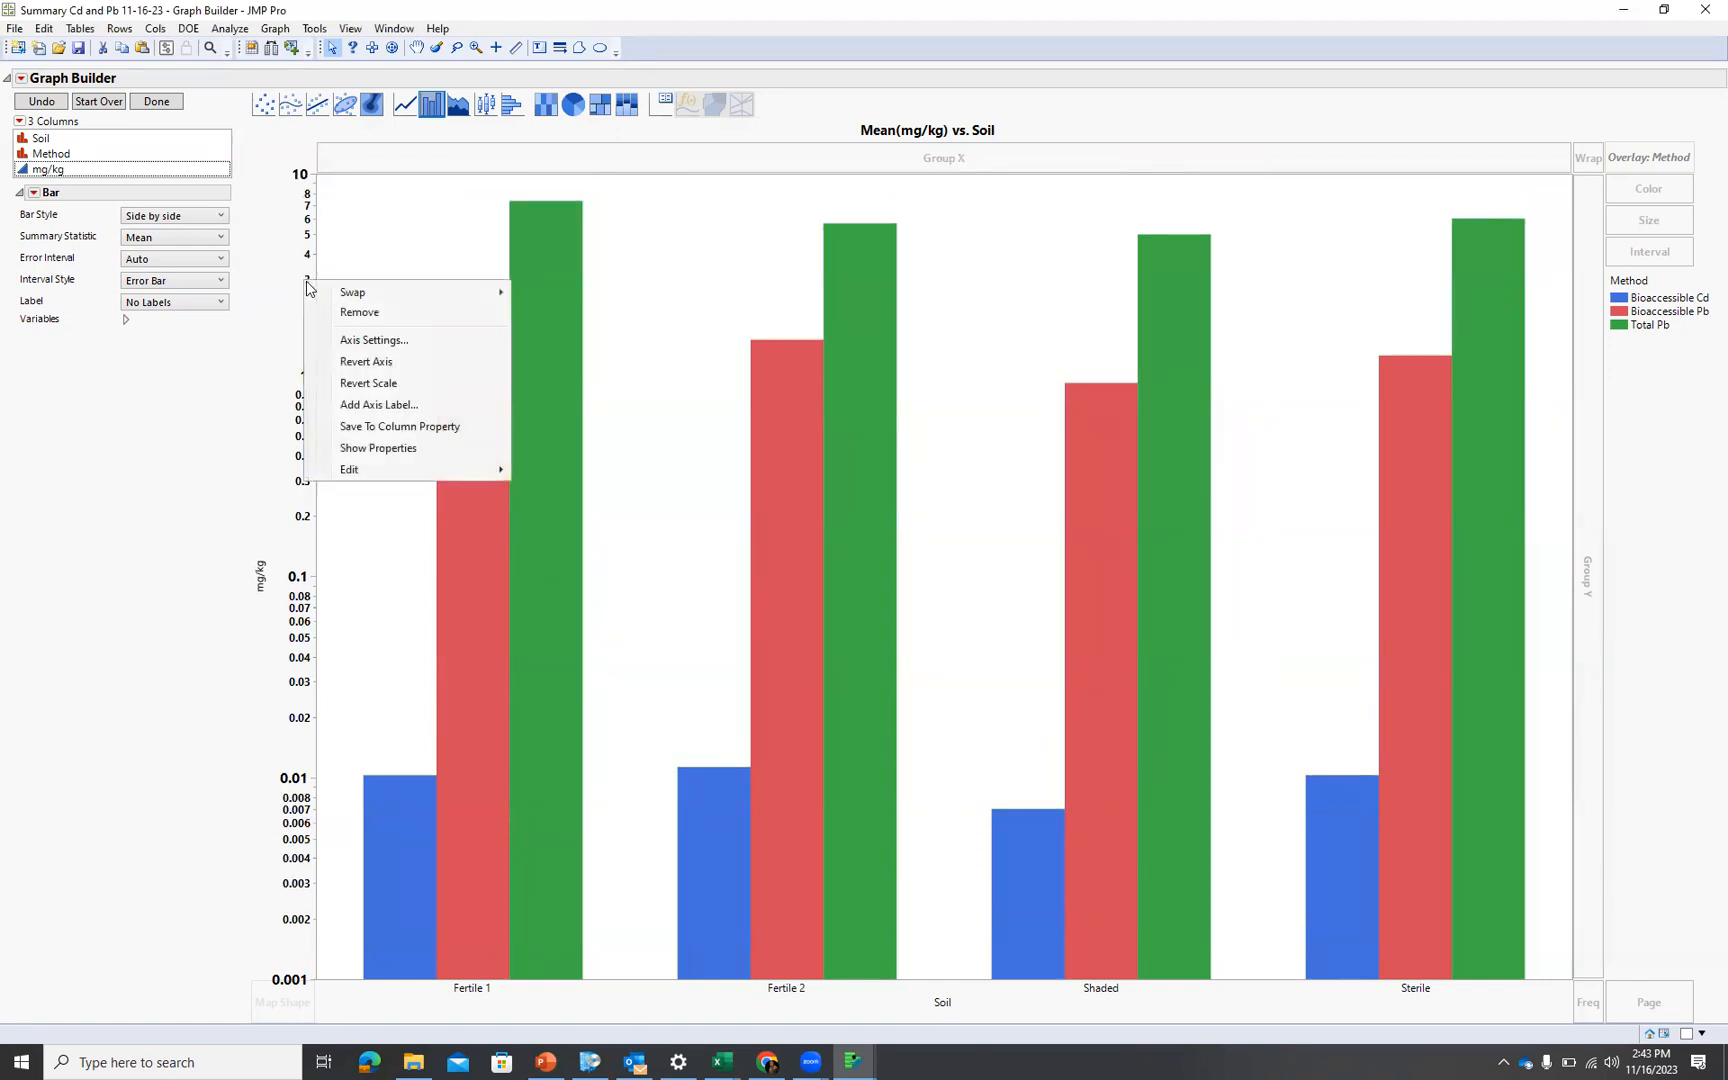
left_click(376, 340)
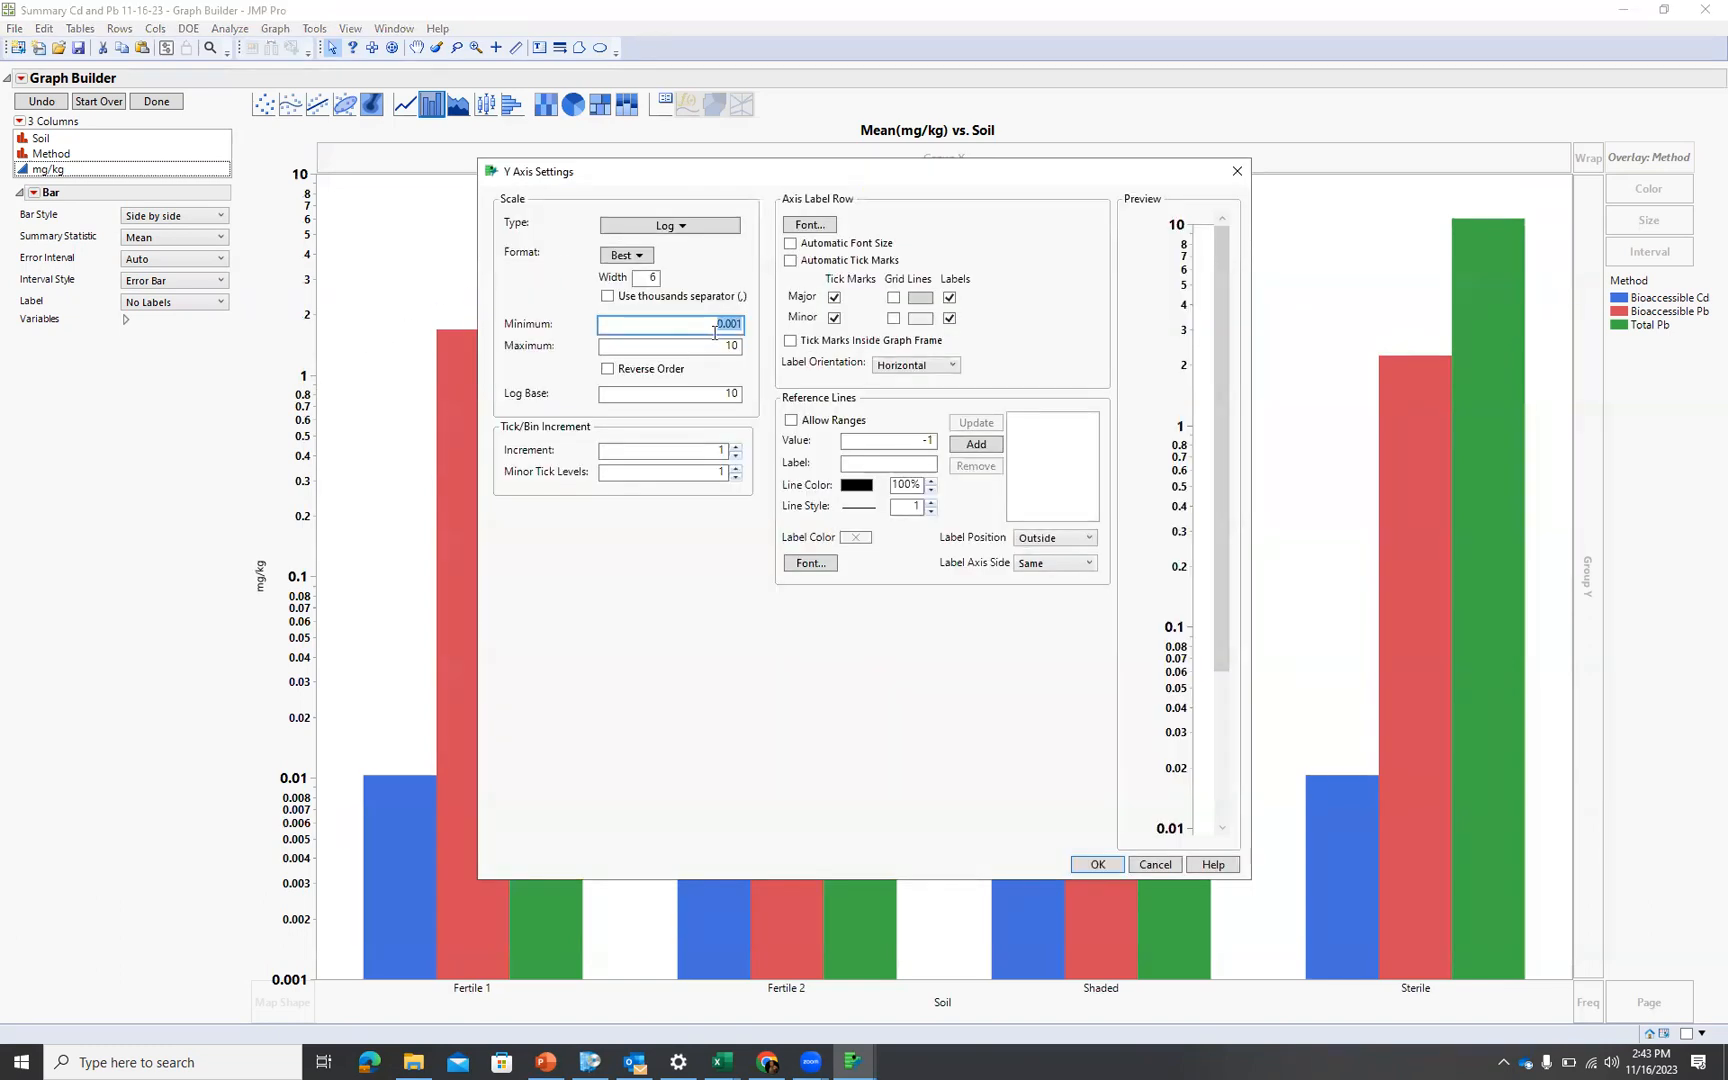
left_click_drag(728, 347, 744, 352)
type("12")
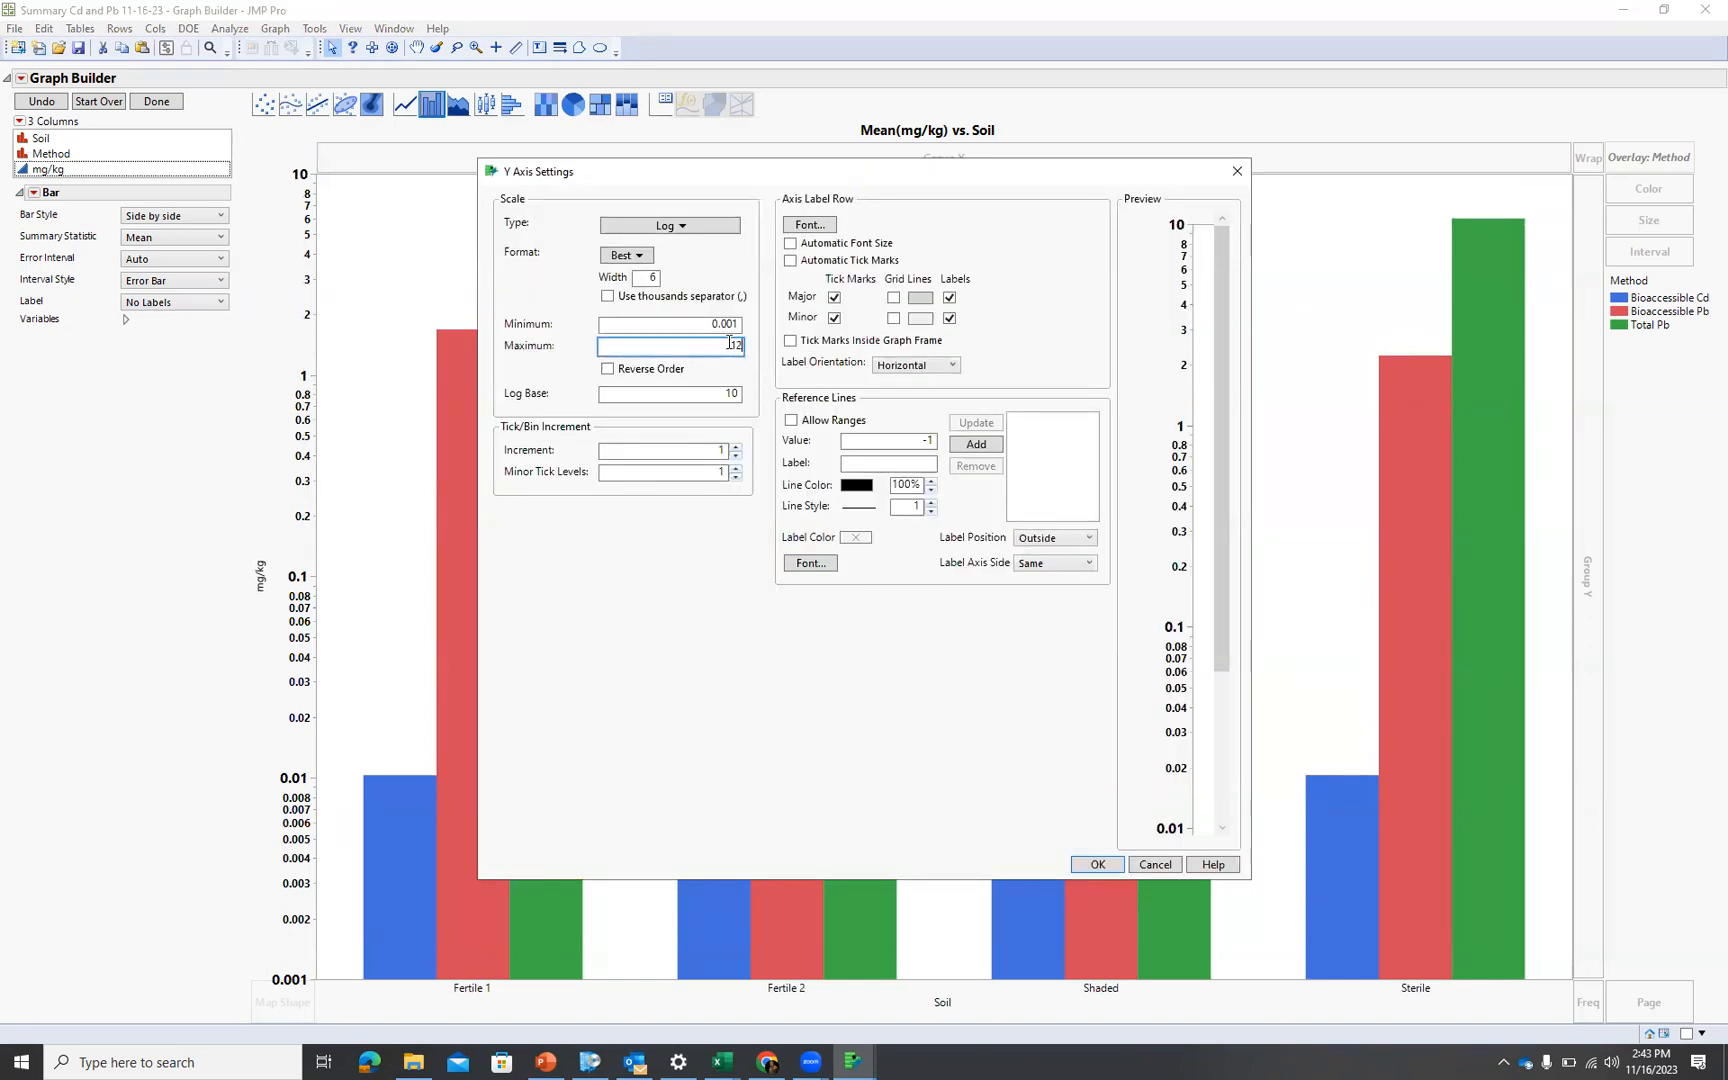
left_click(1095, 866)
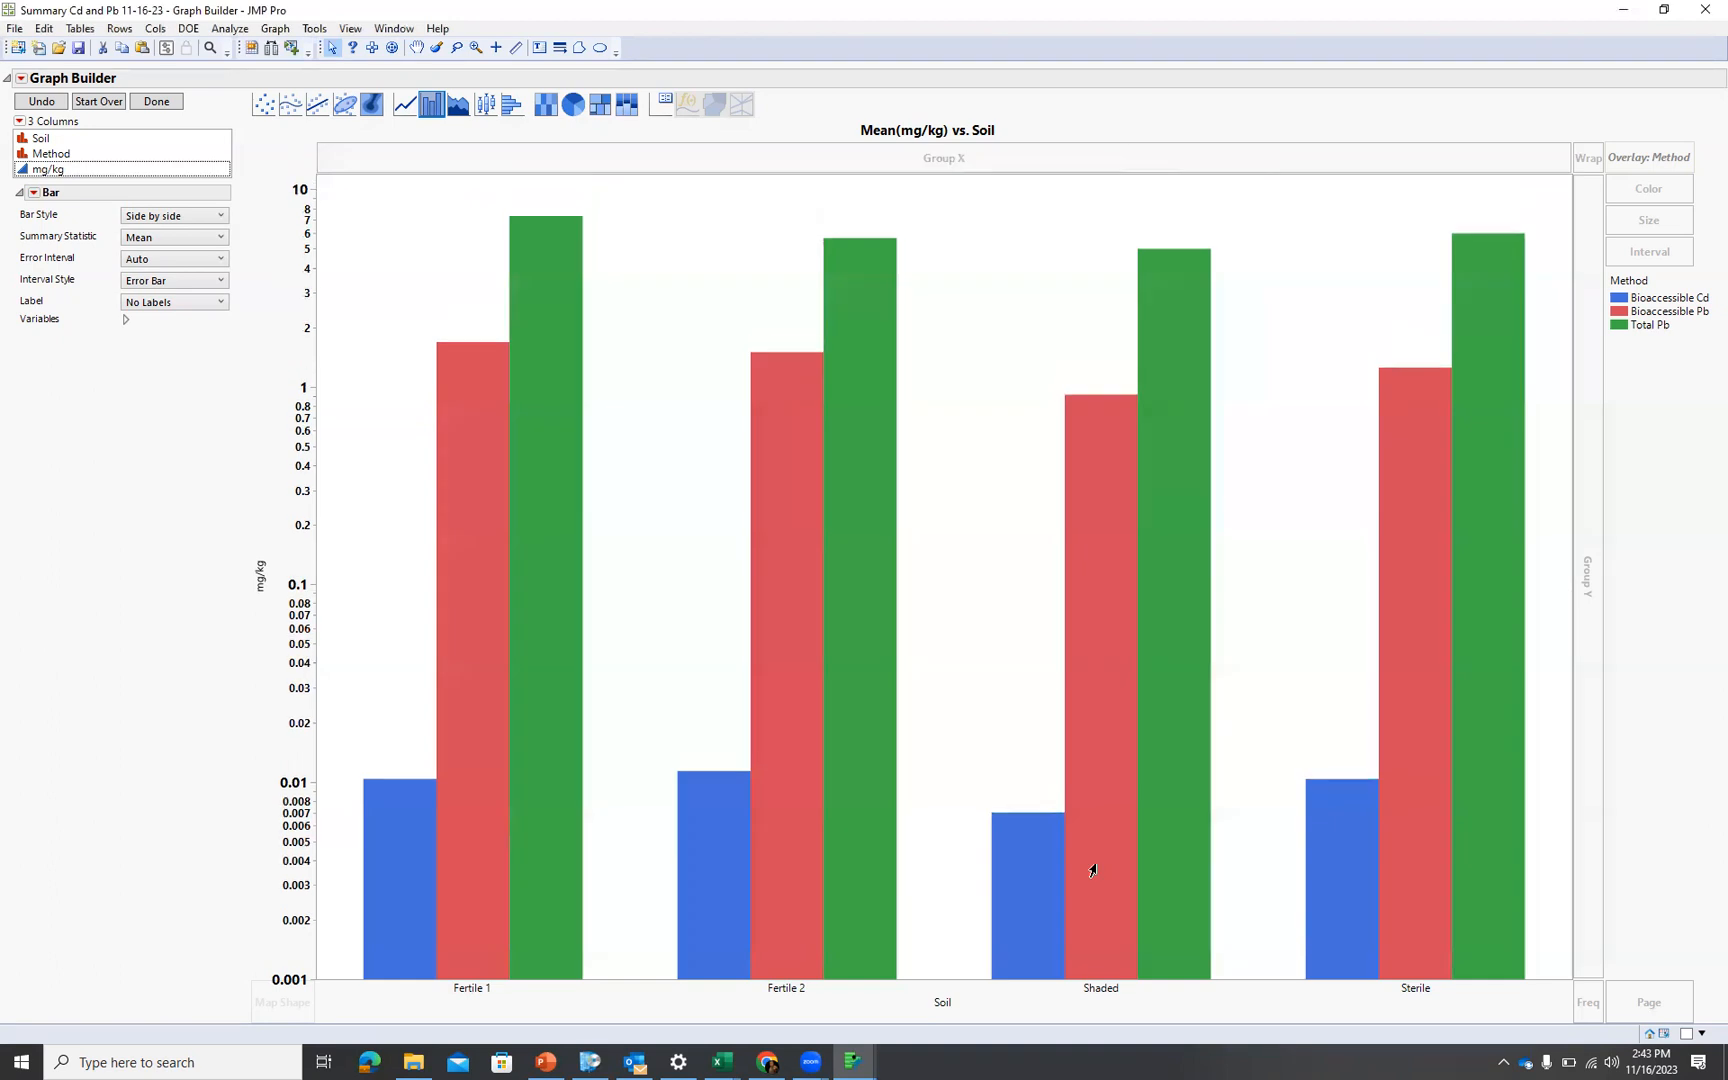
Add error bars to the chart by setting the bars' error interval to Standard Deviation
mouse_move(1074, 838)
mouse_move(405, 856)
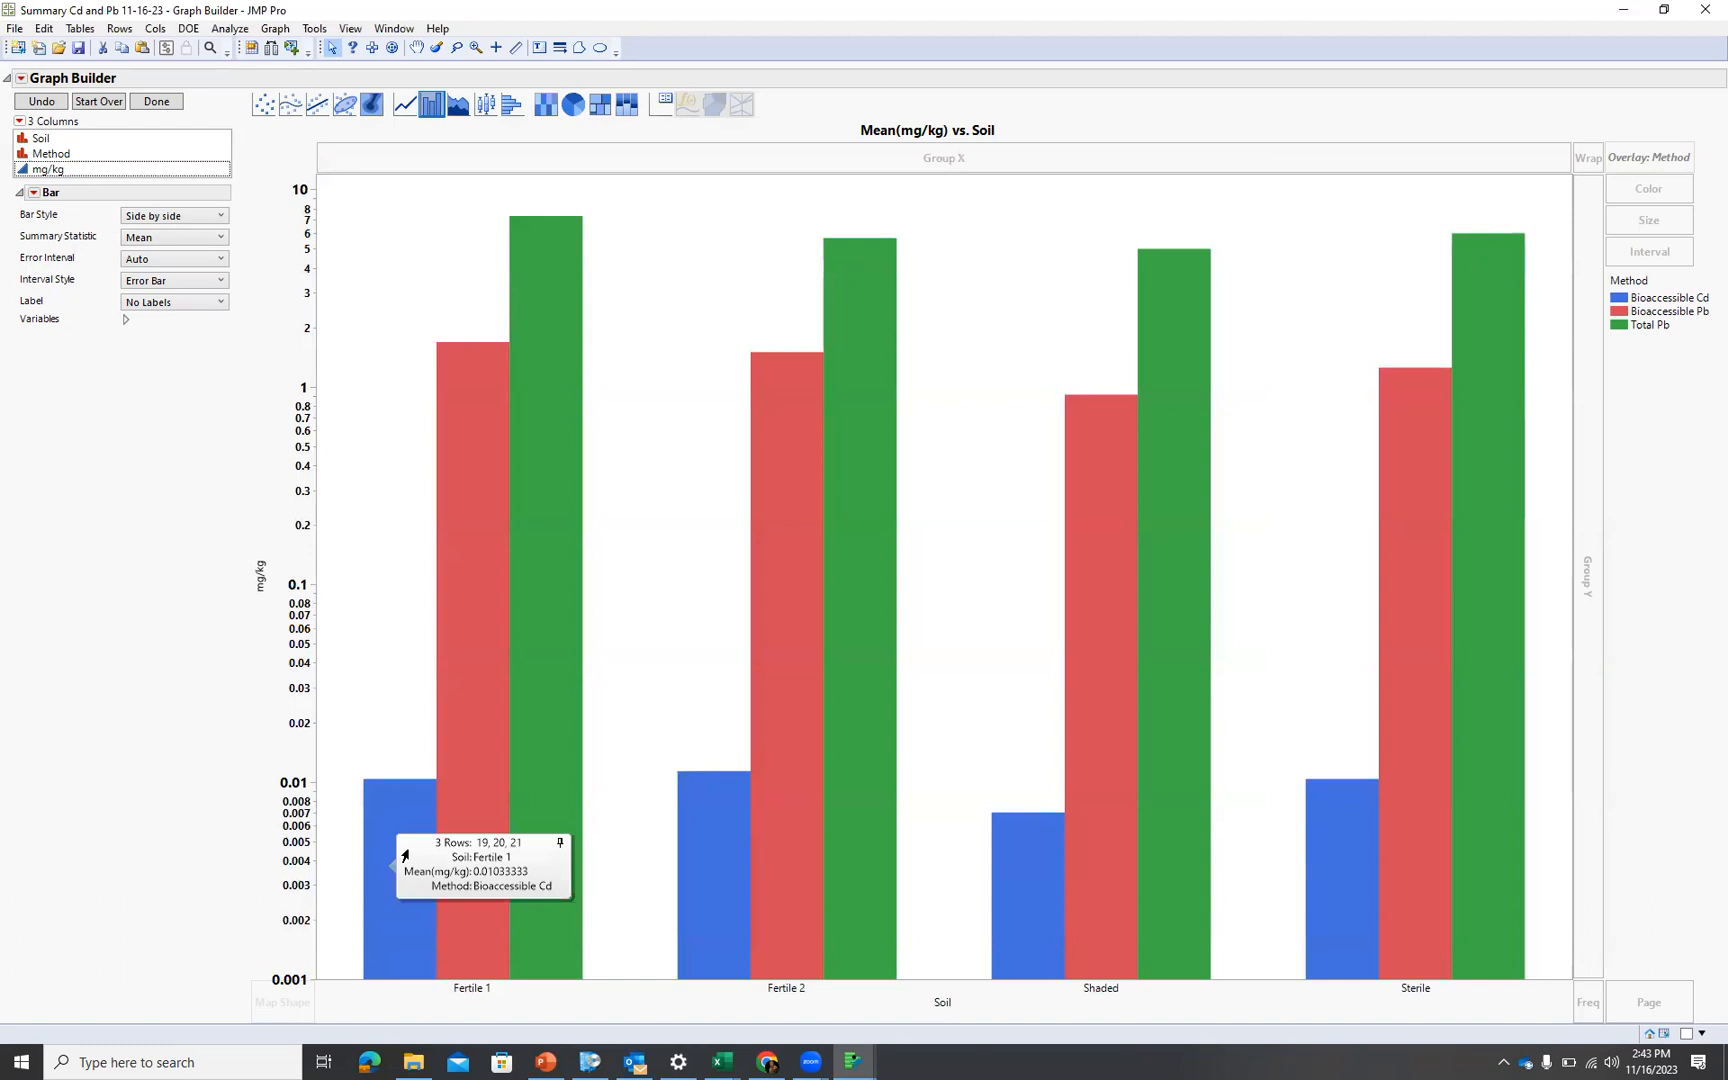
mouse_move(474, 761)
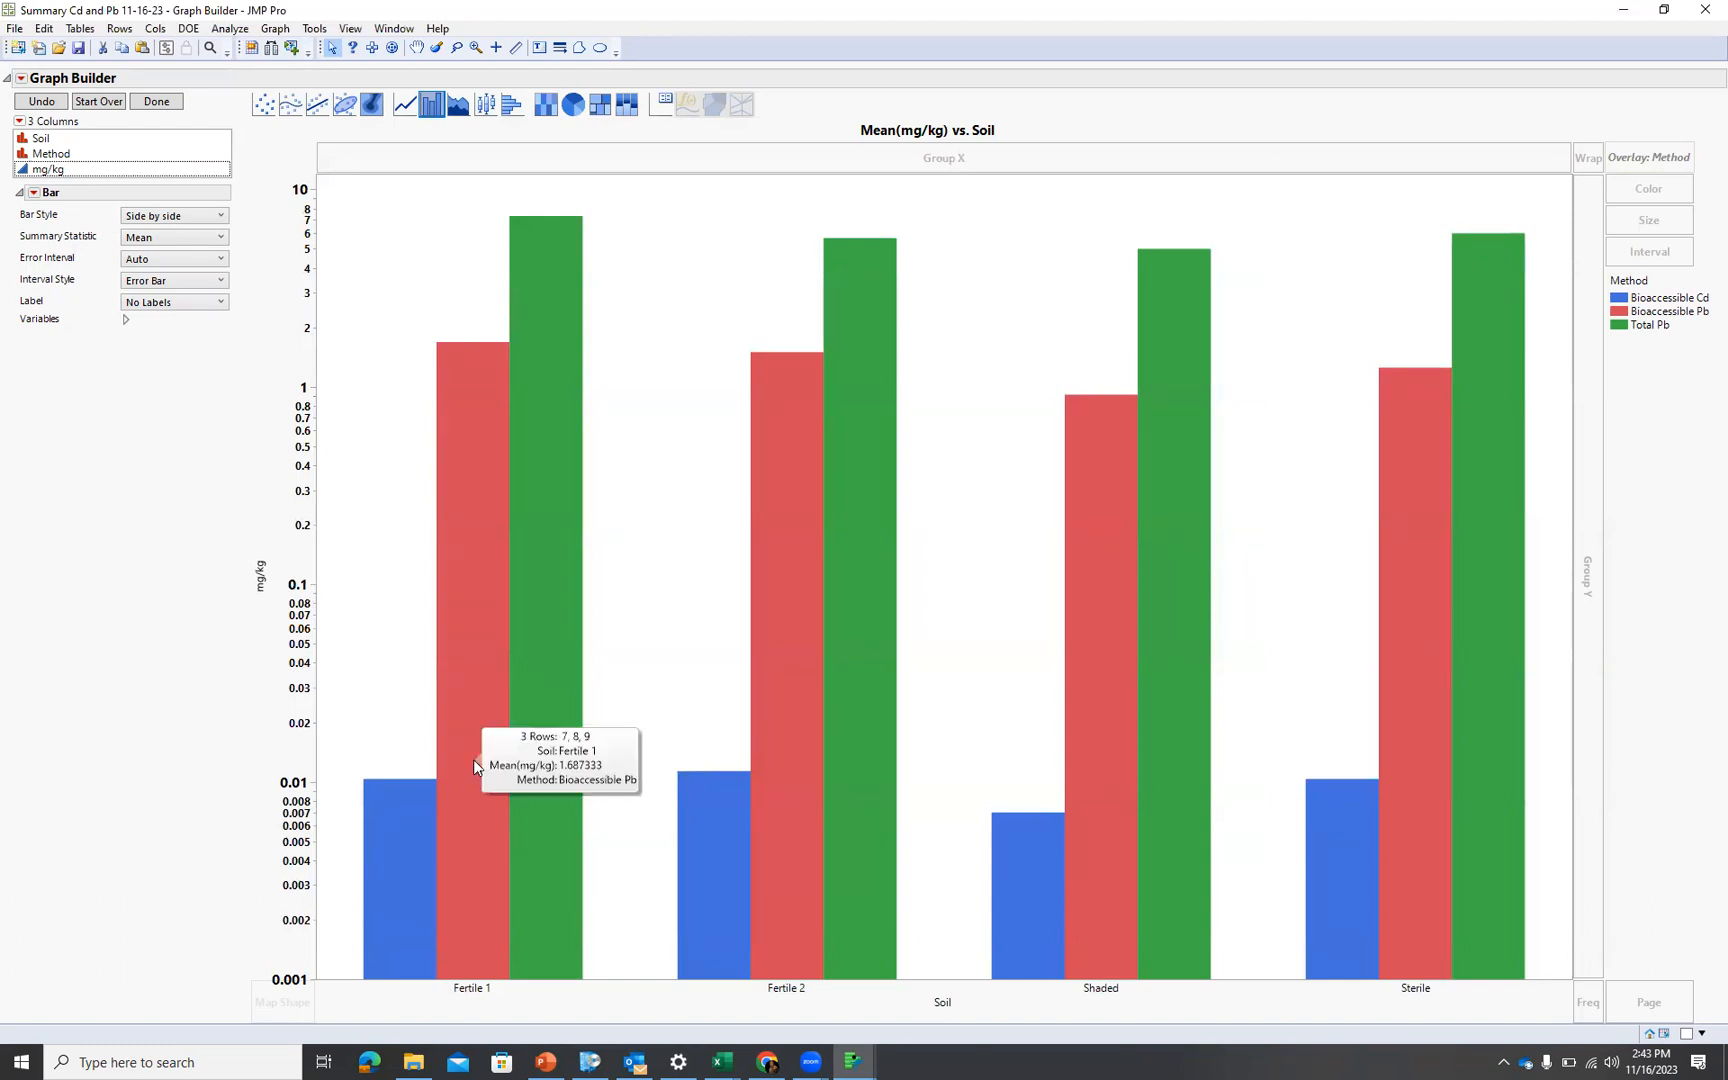
mouse_move(533, 655)
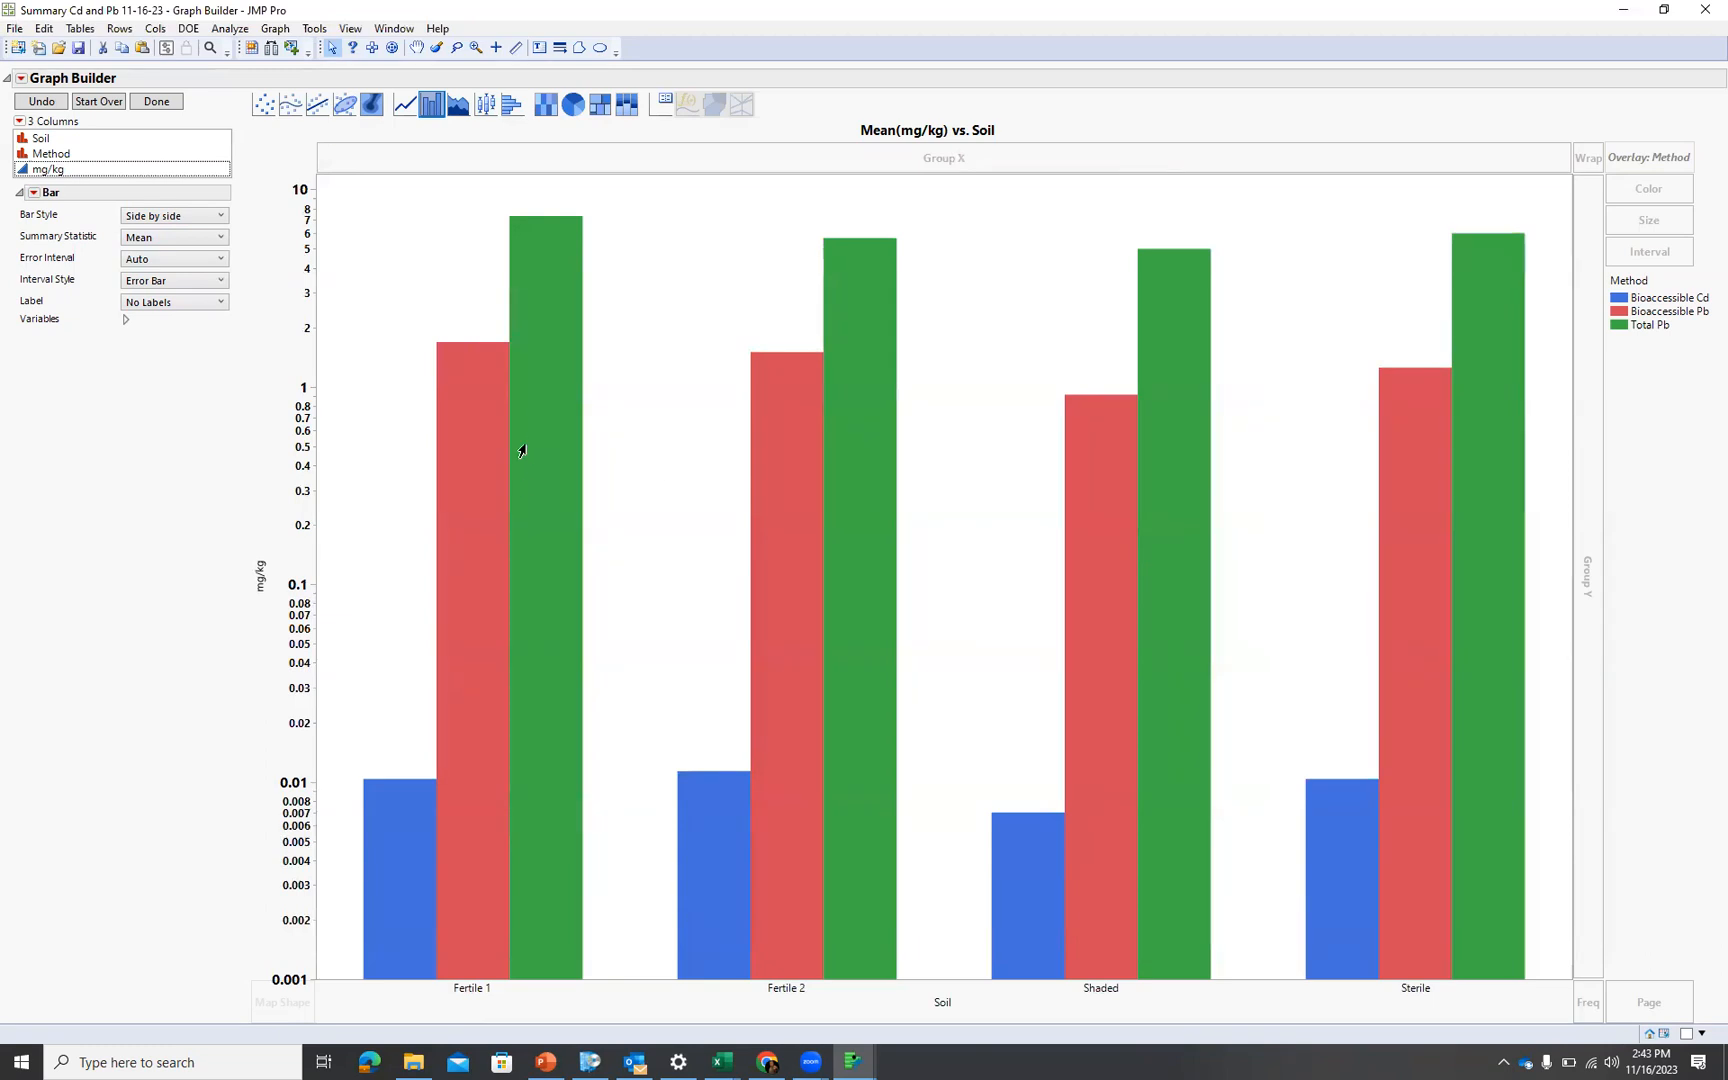
mouse_move(521, 451)
mouse_move(1098, 667)
left_click(220, 260)
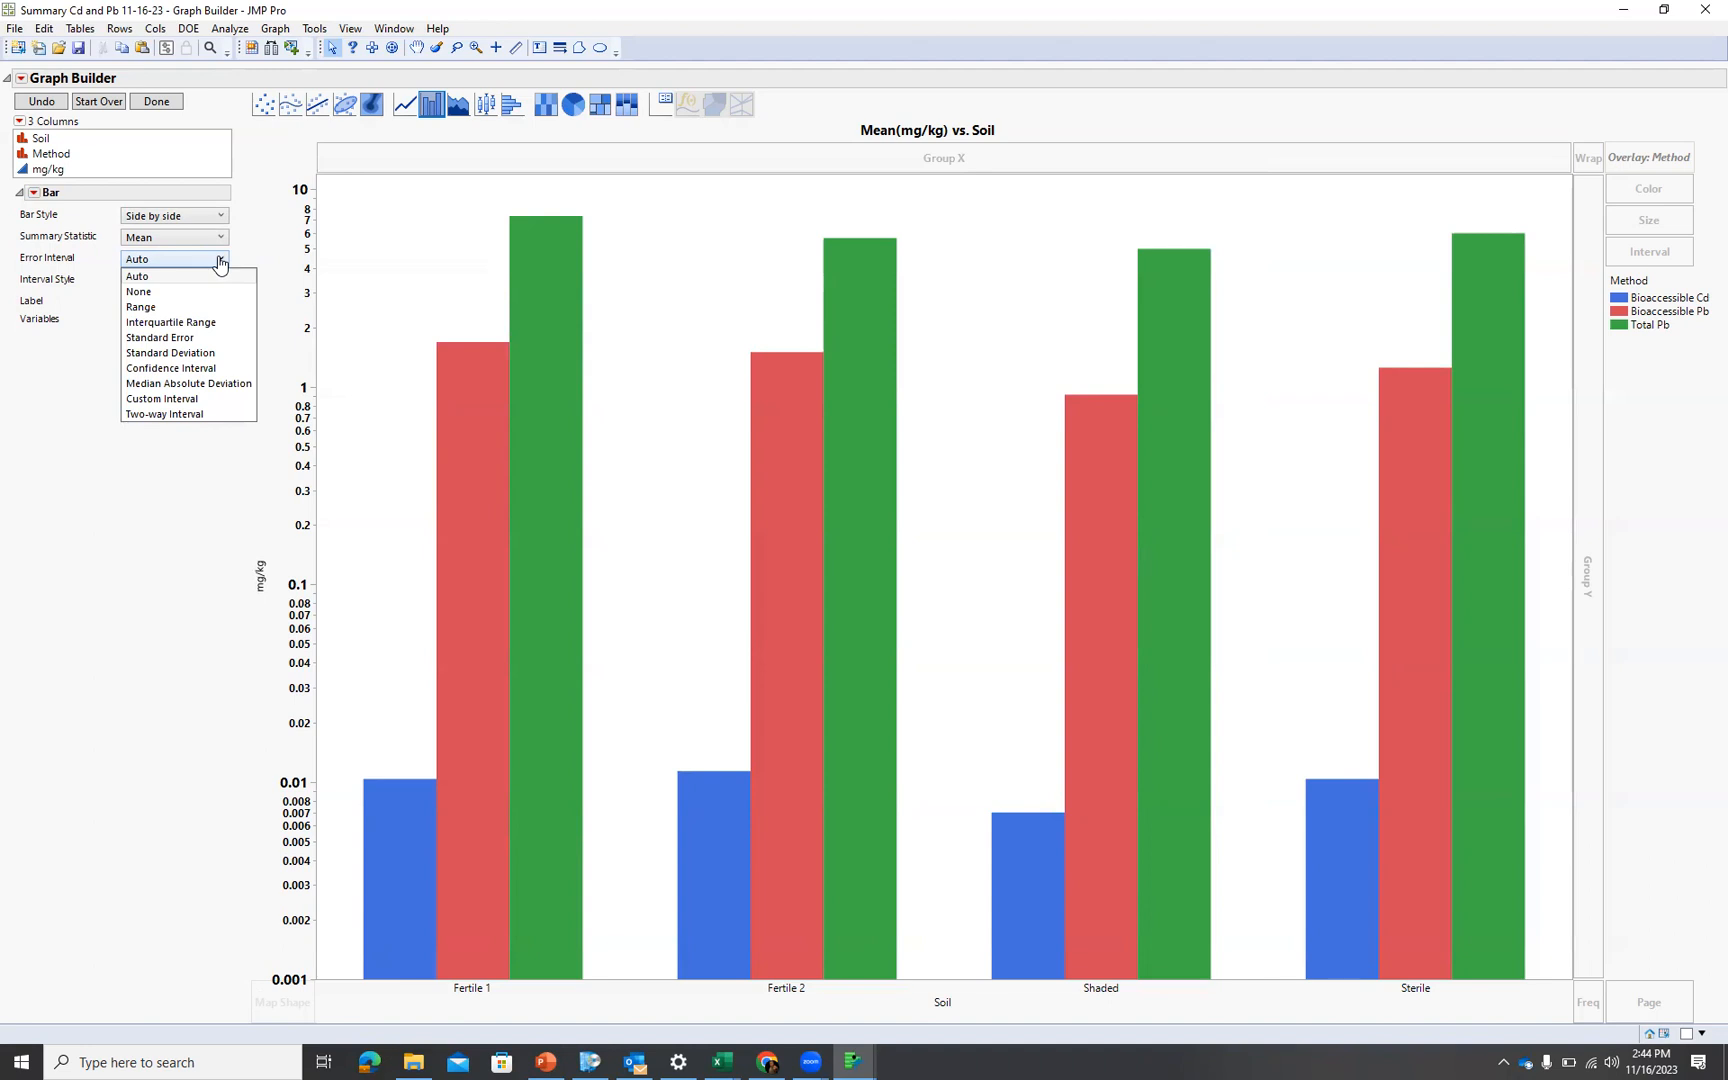
left_click(210, 354)
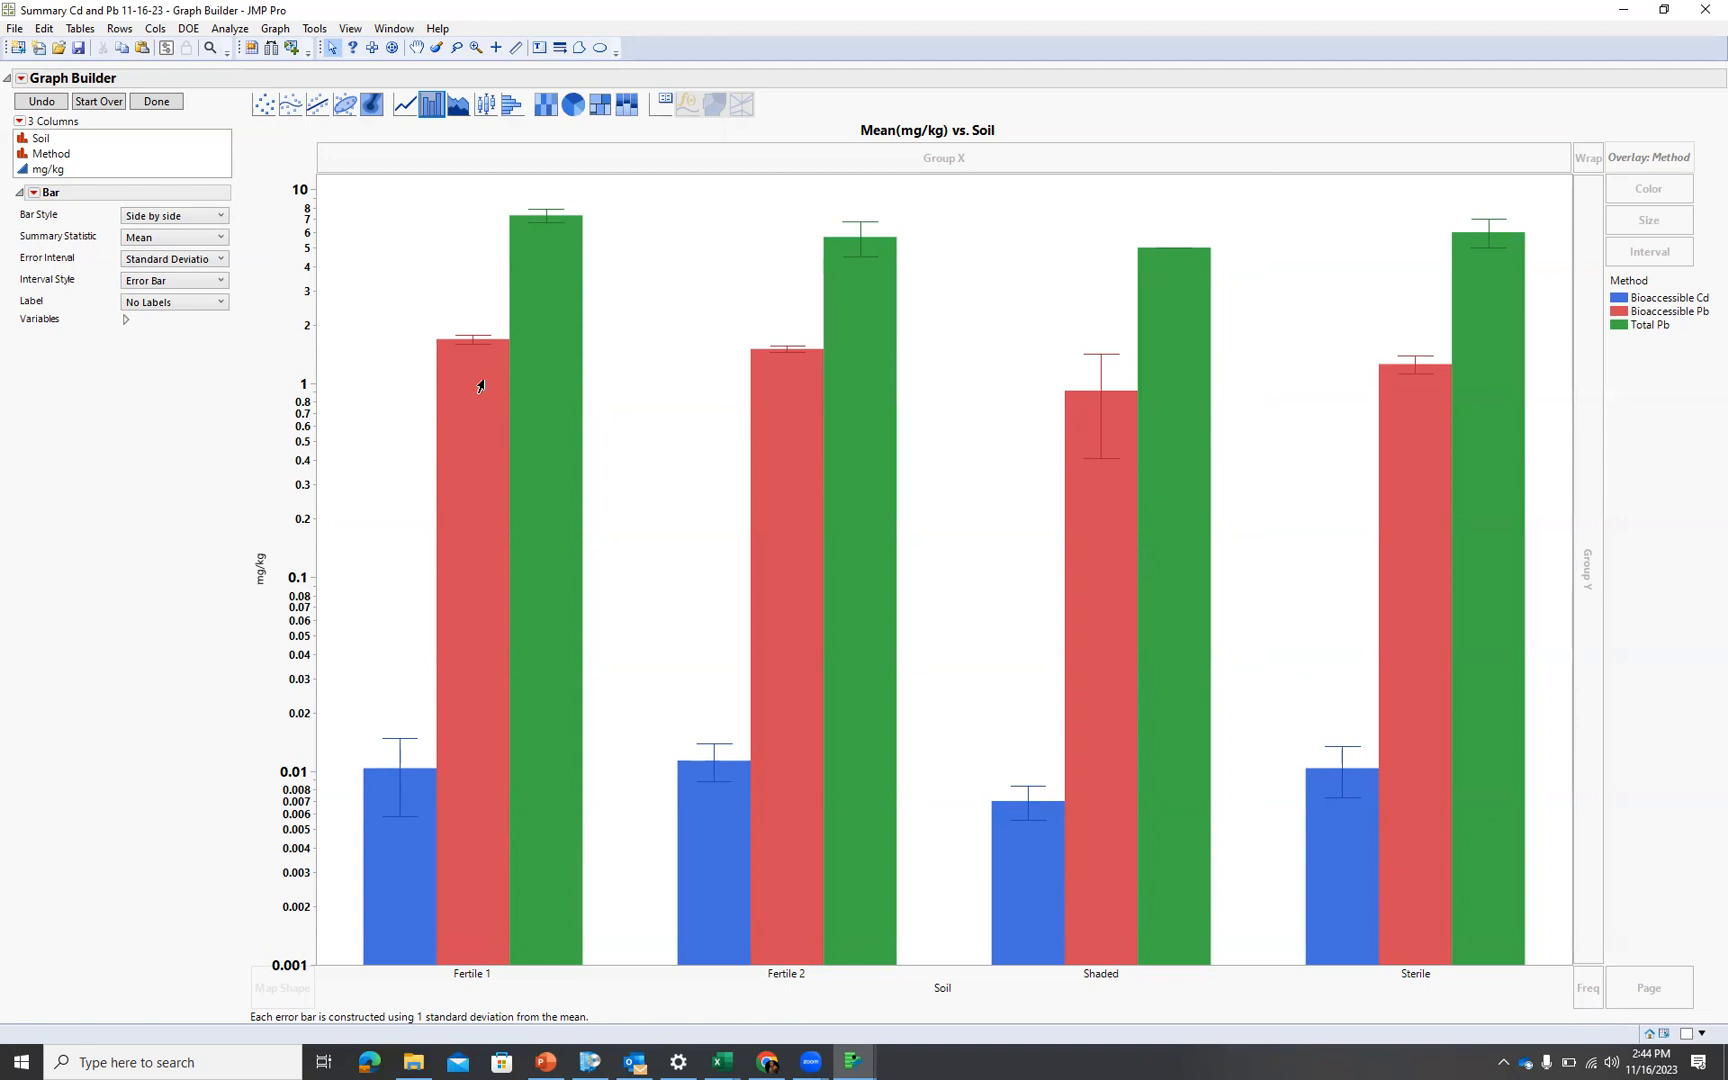
Set the font of the mg/kg Y axis title to bold, size 14
mouse_move(473, 368)
right_click(260, 571)
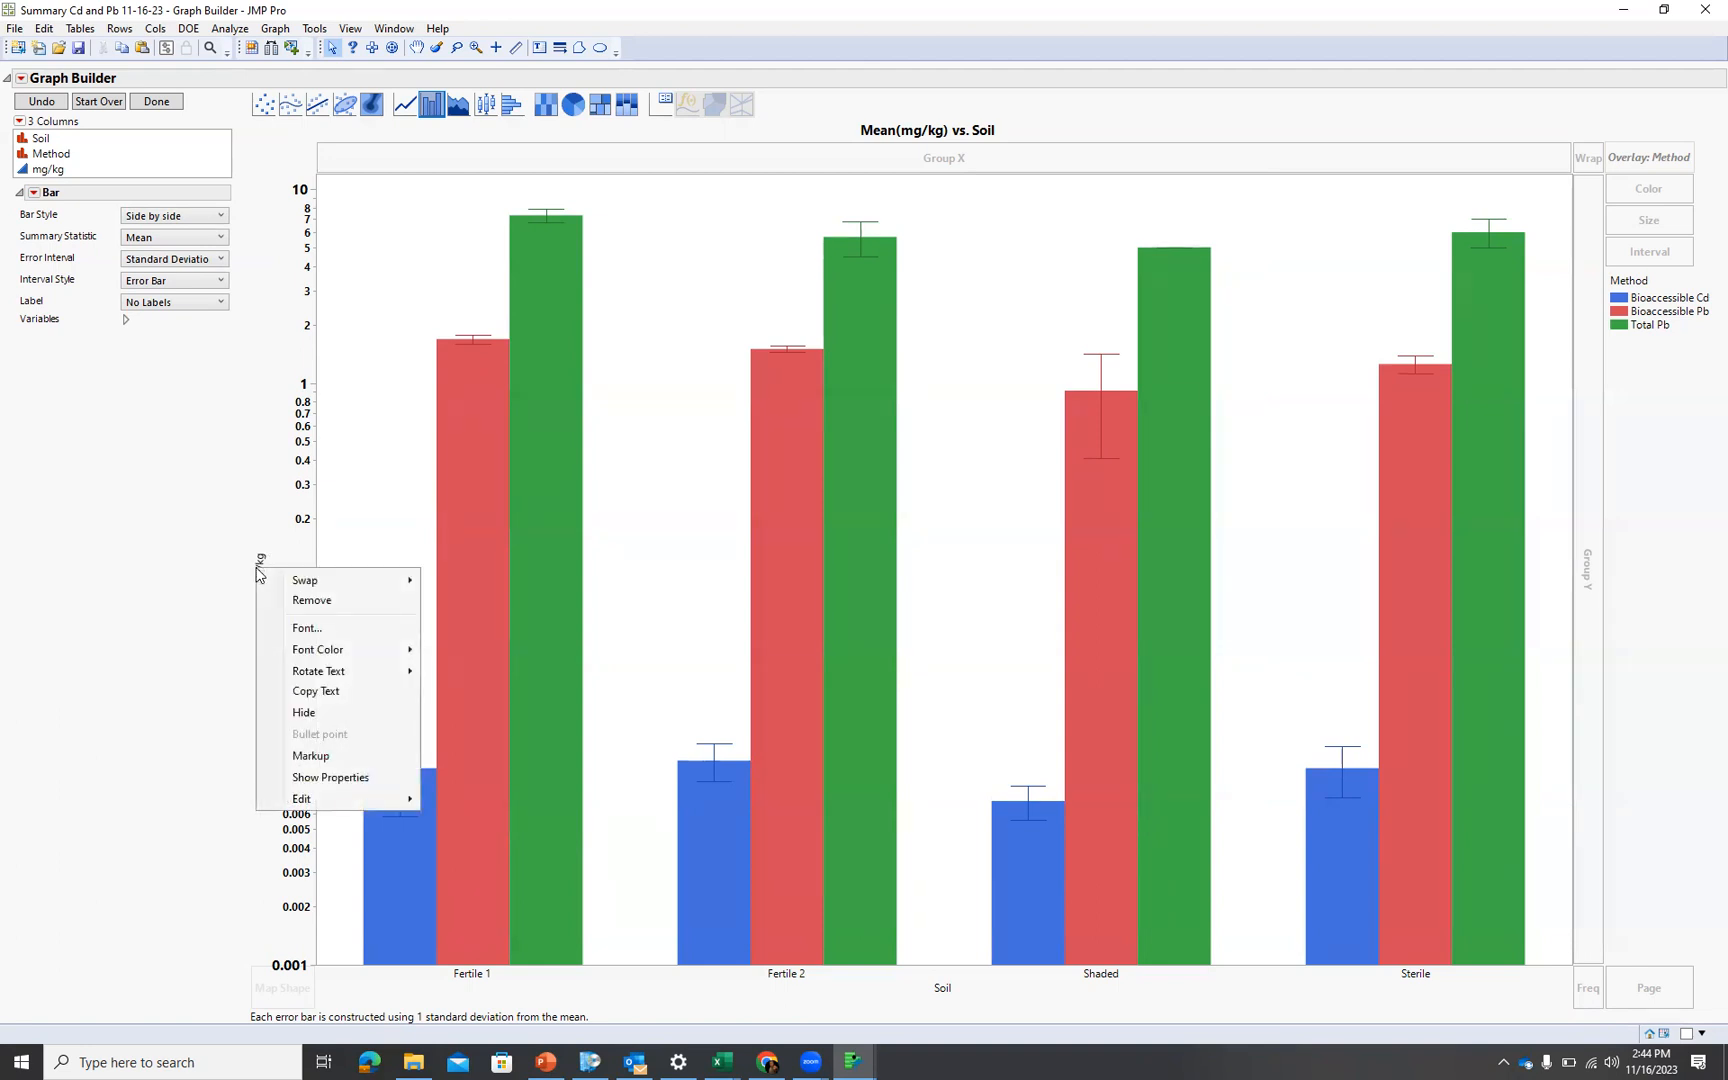
left_click(334, 629)
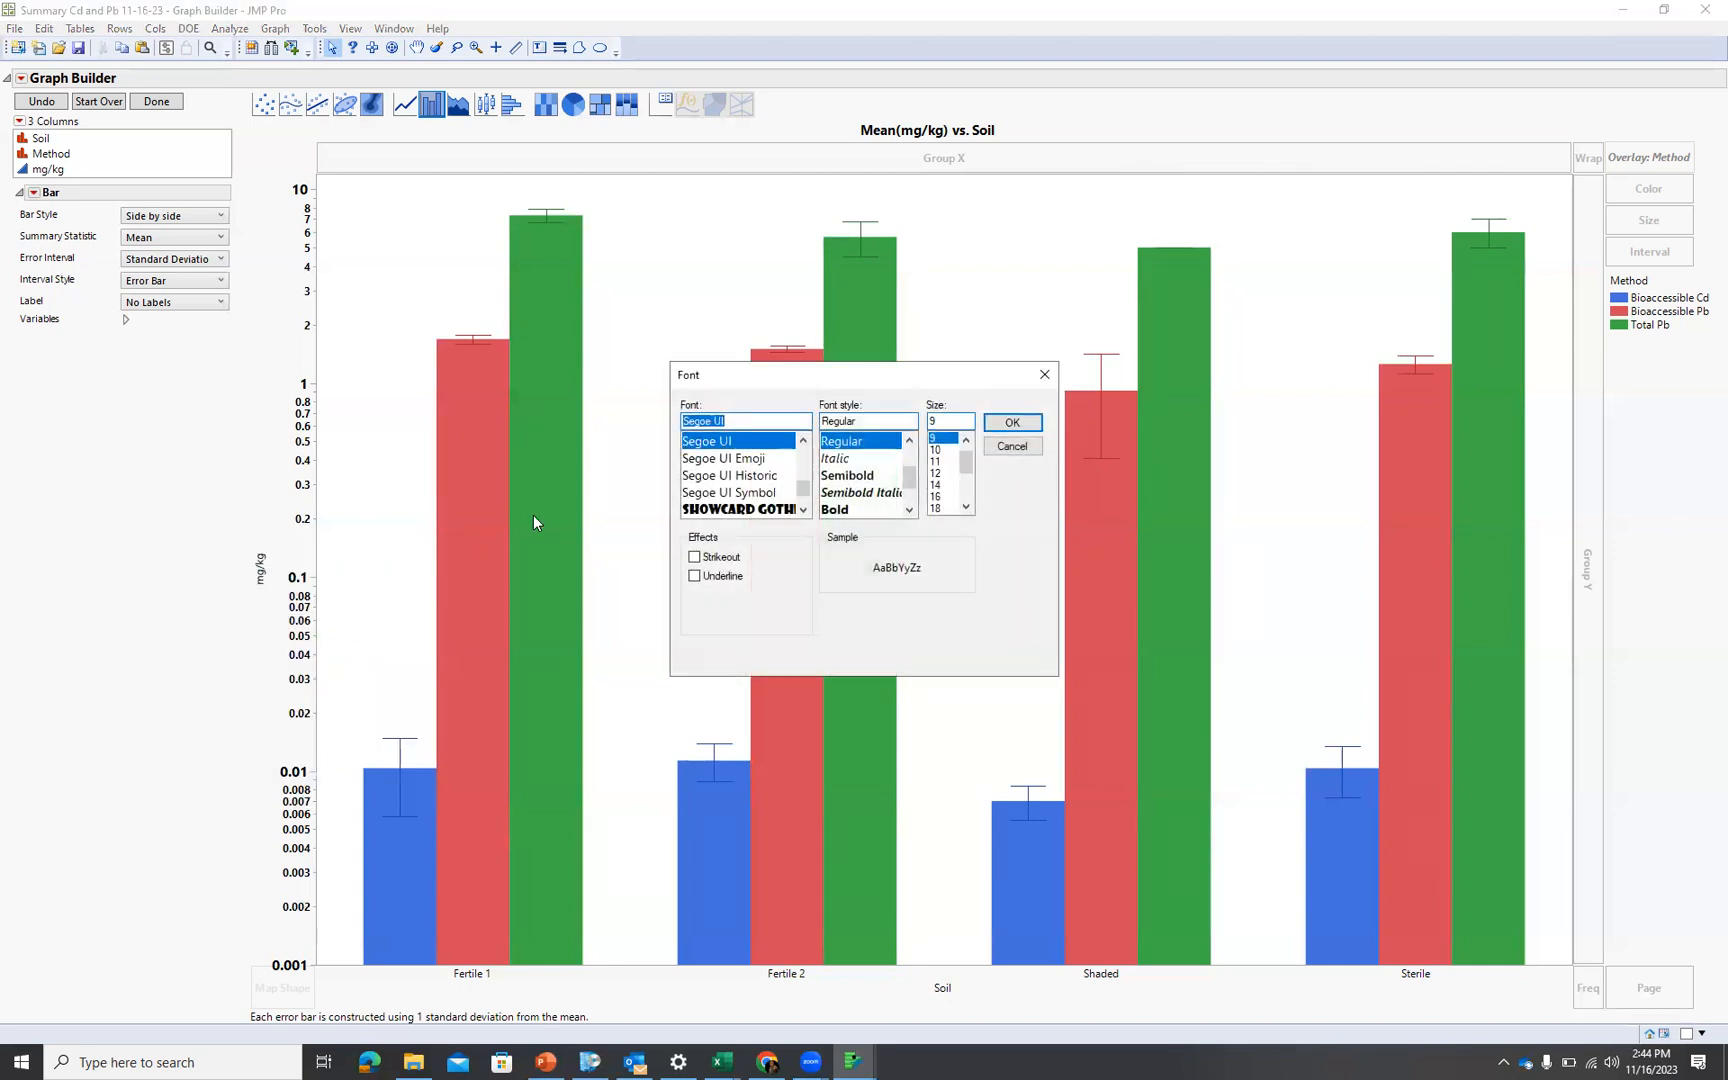
left_click(859, 512)
left_click(940, 485)
left_click(1008, 422)
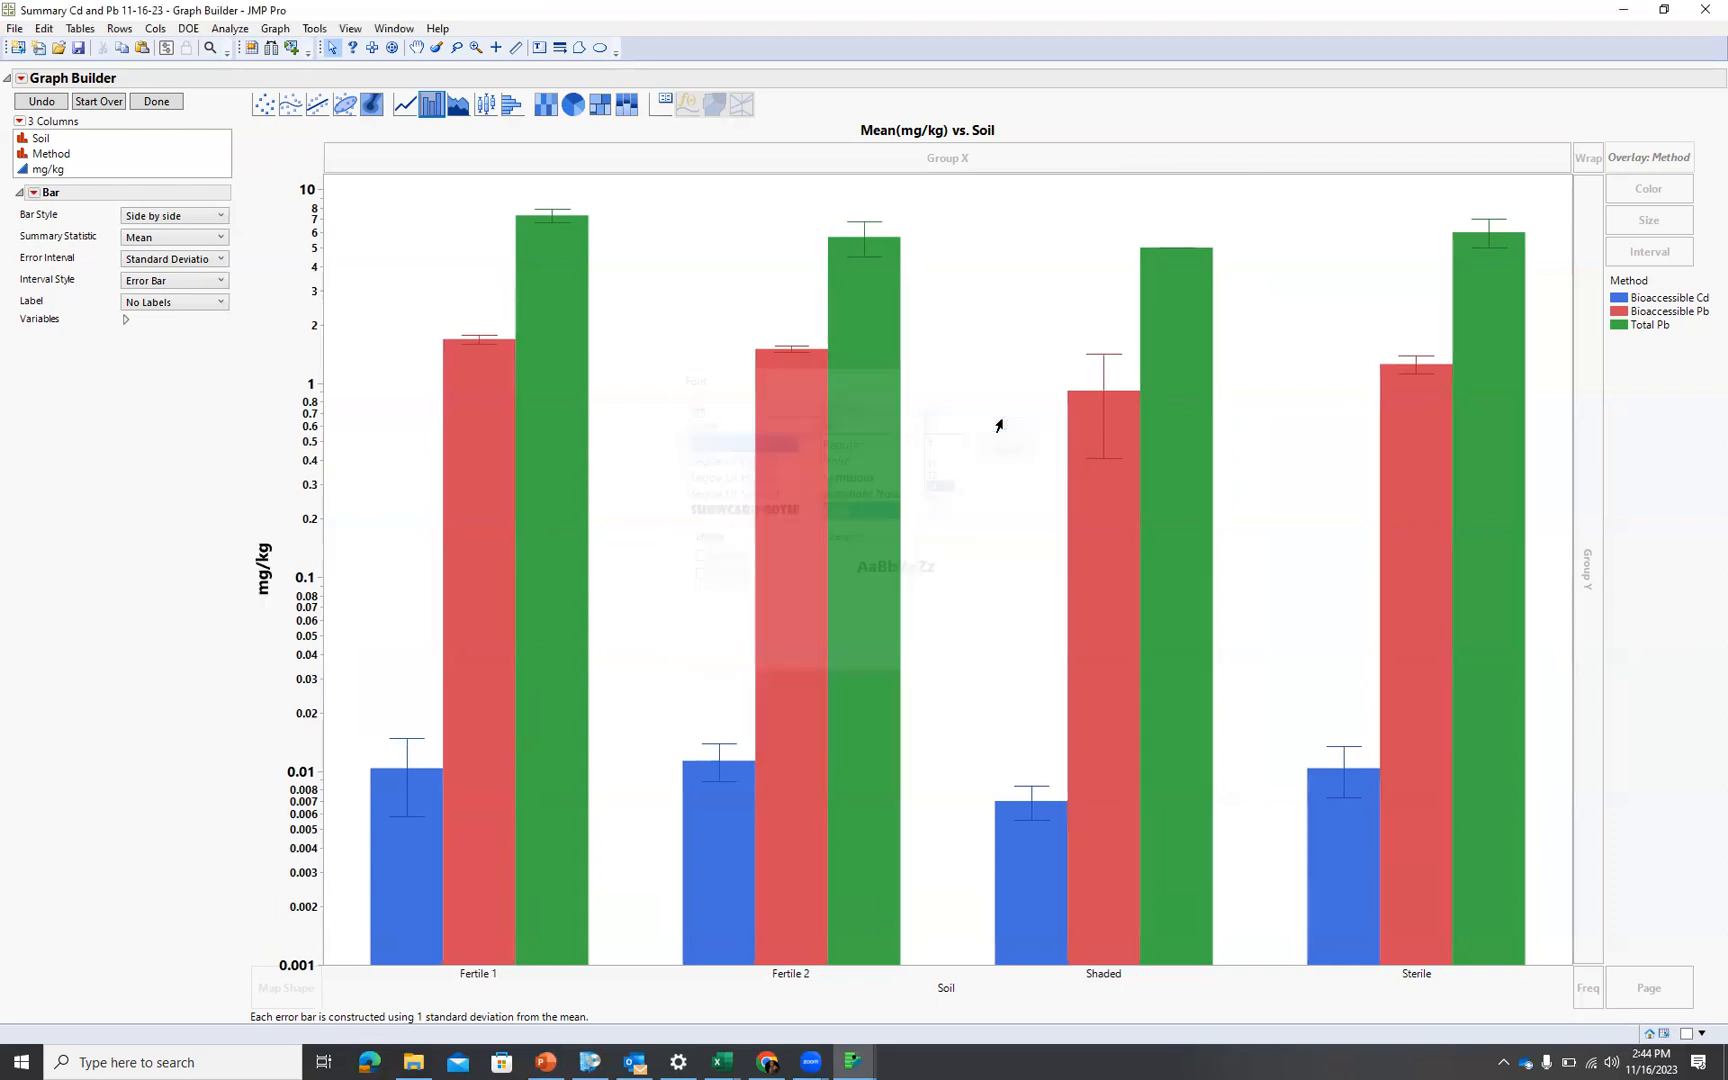
Change the Y axis title to "Concentration (mg/kg)" and move the Method legend inside the plot's upper-left corner
left_click(260, 552)
left_click(267, 546)
type("Concentration ")
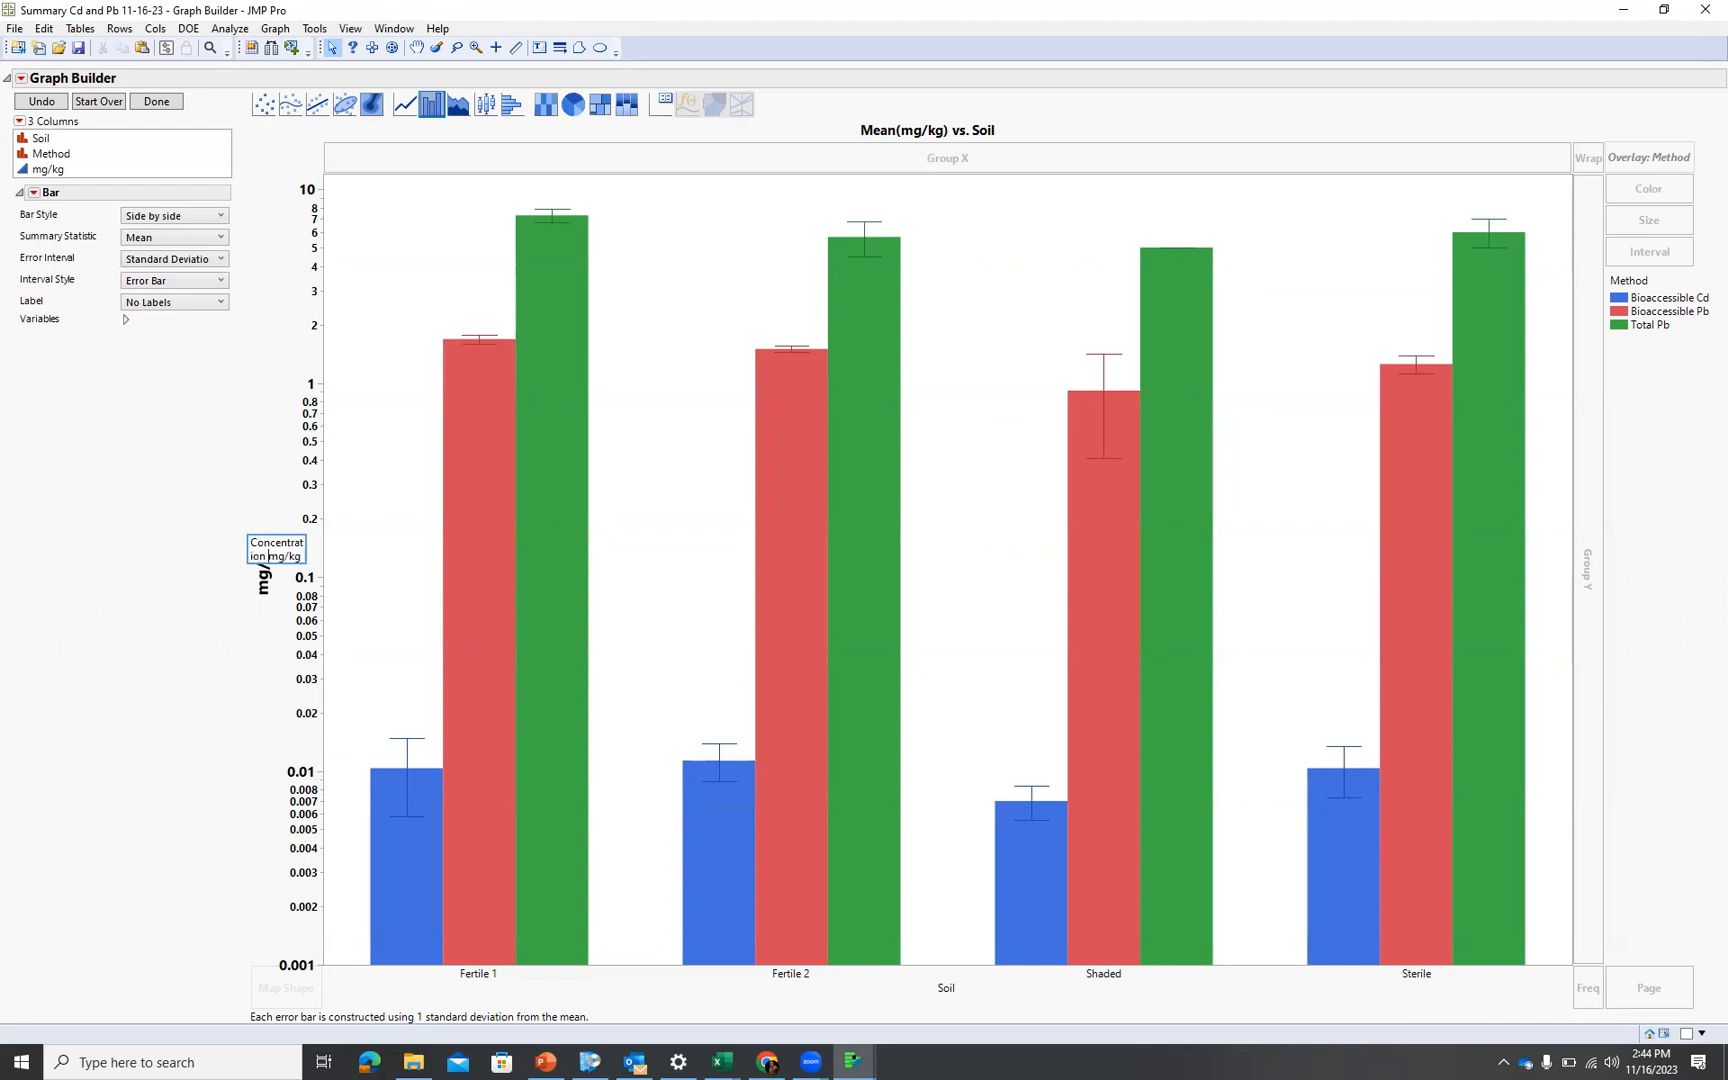
type("(")
key("Right")
key("Right")
key("Right")
key("Right")
type(")")
key("Return")
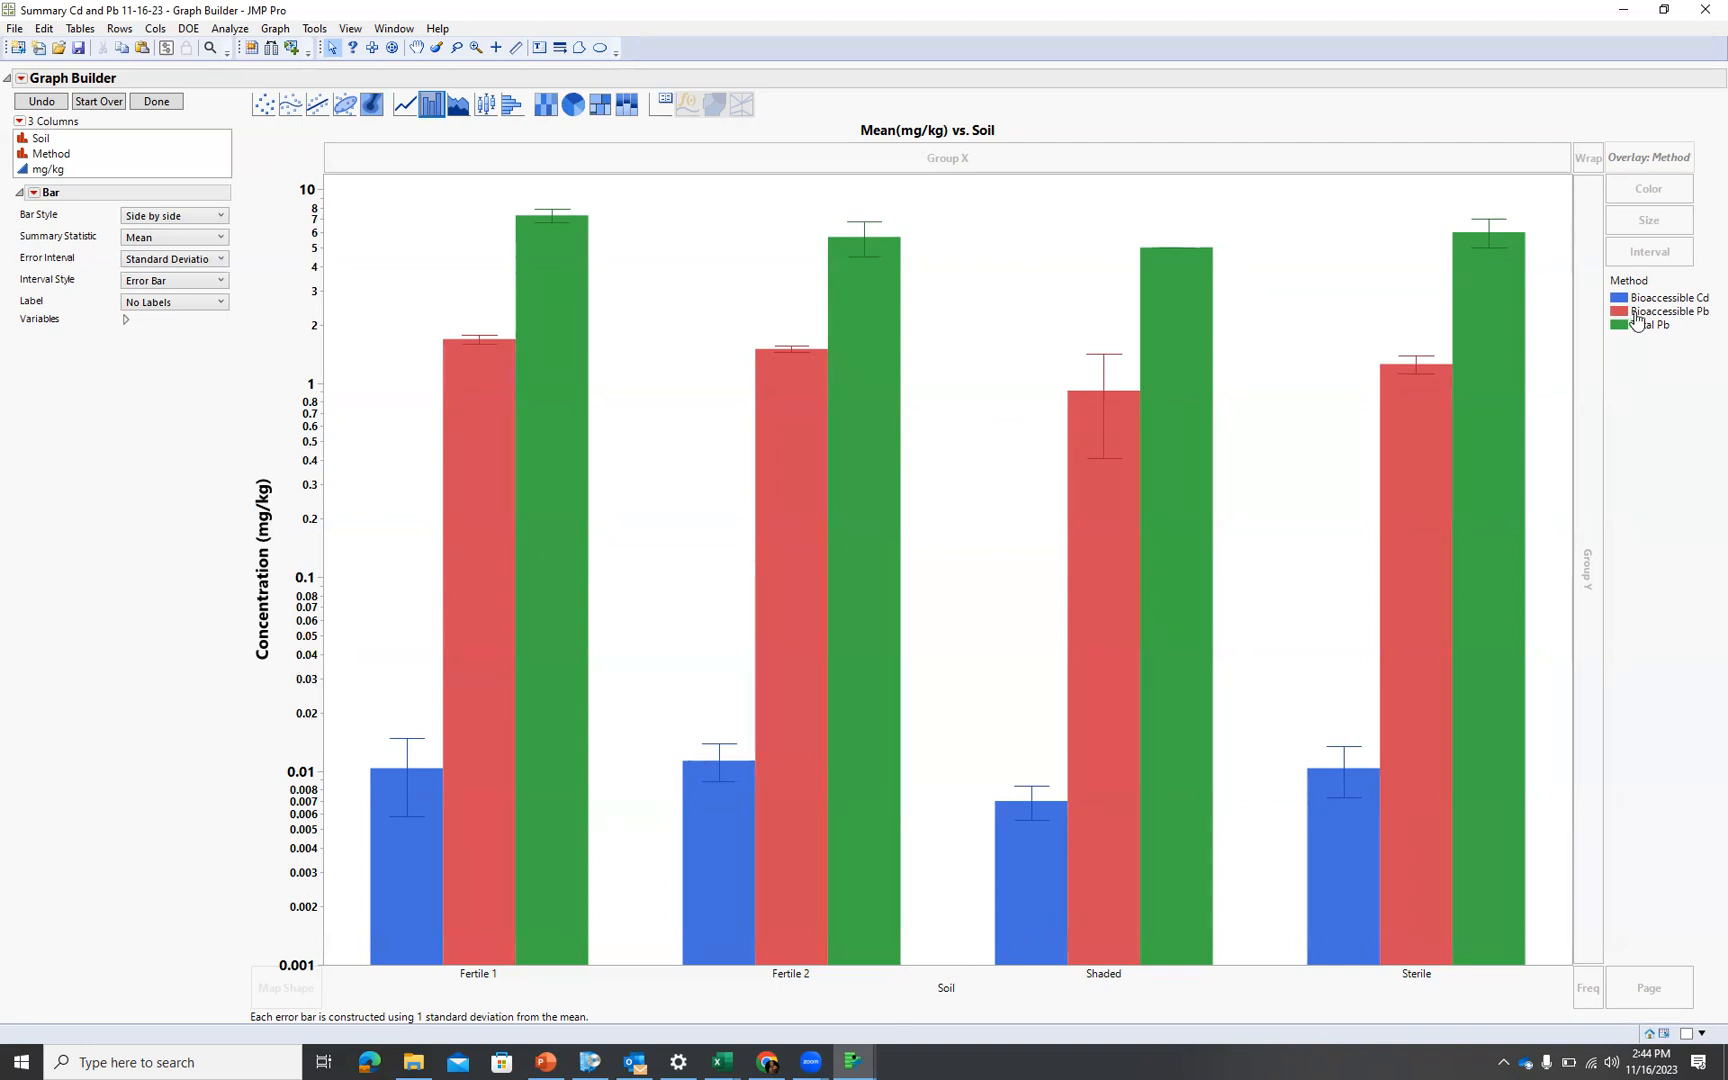
left_click_drag(1660, 305, 390, 210)
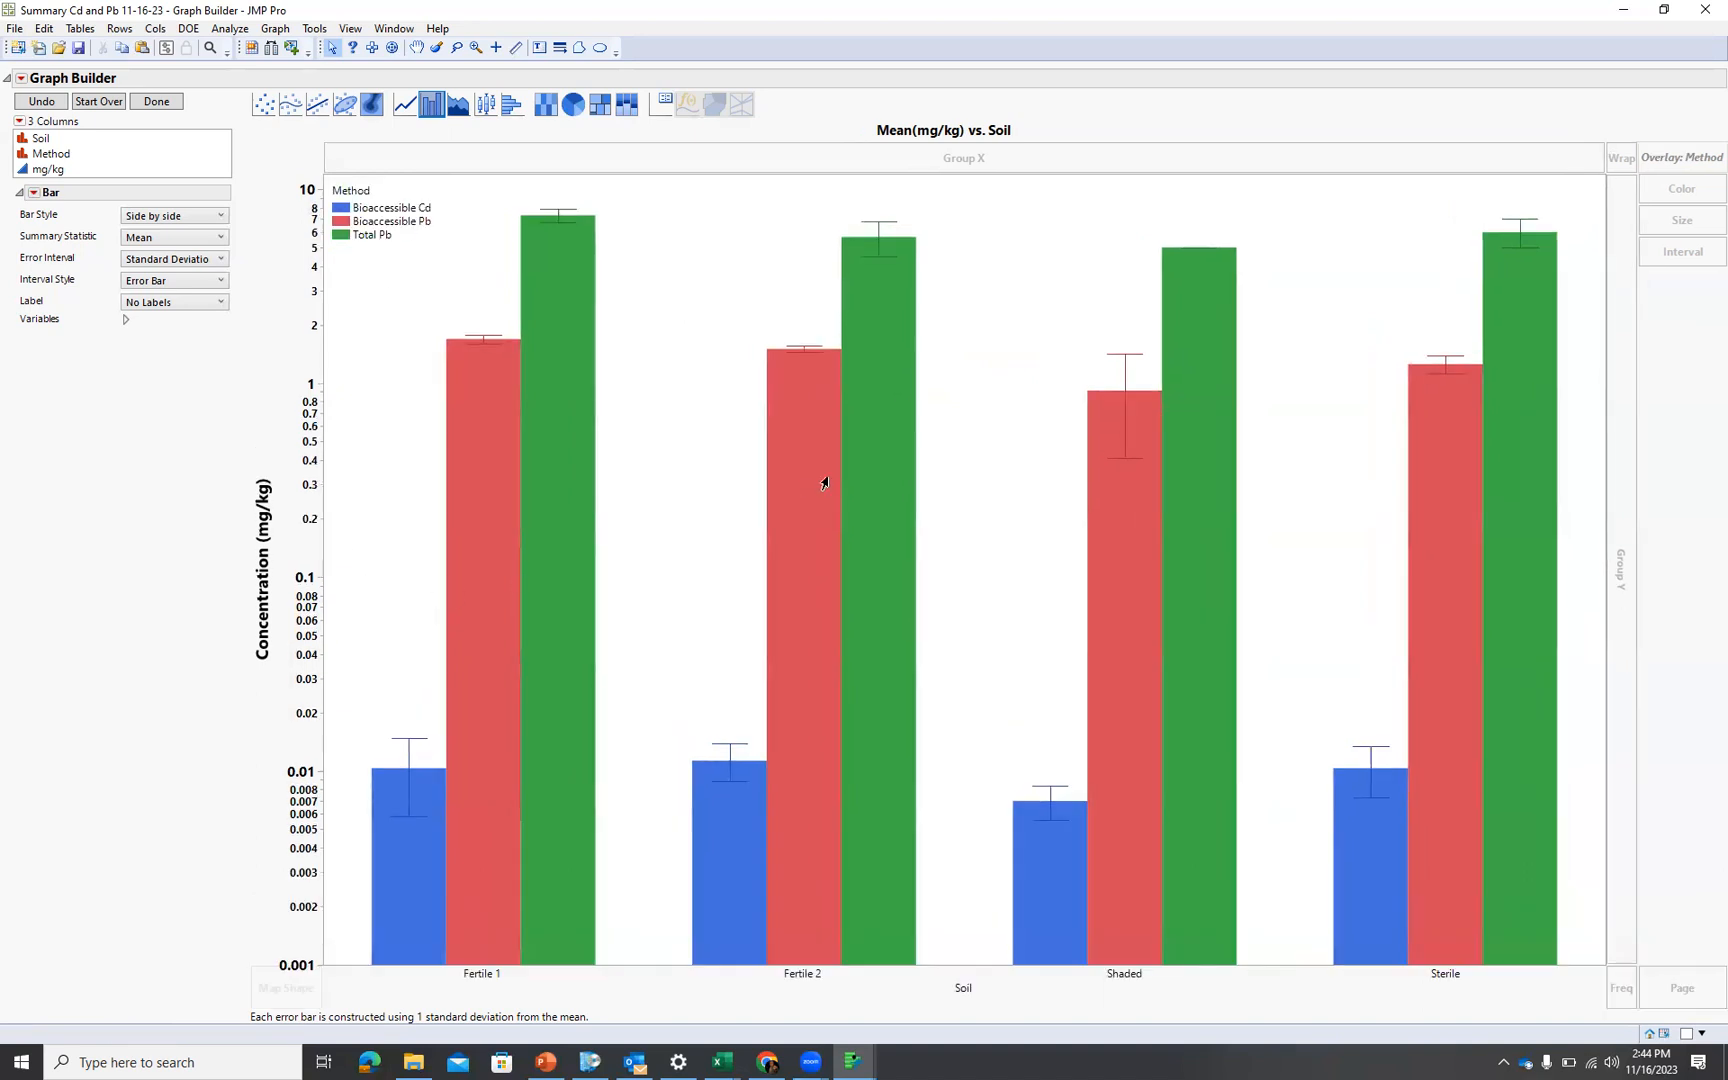
mouse_move(826, 480)
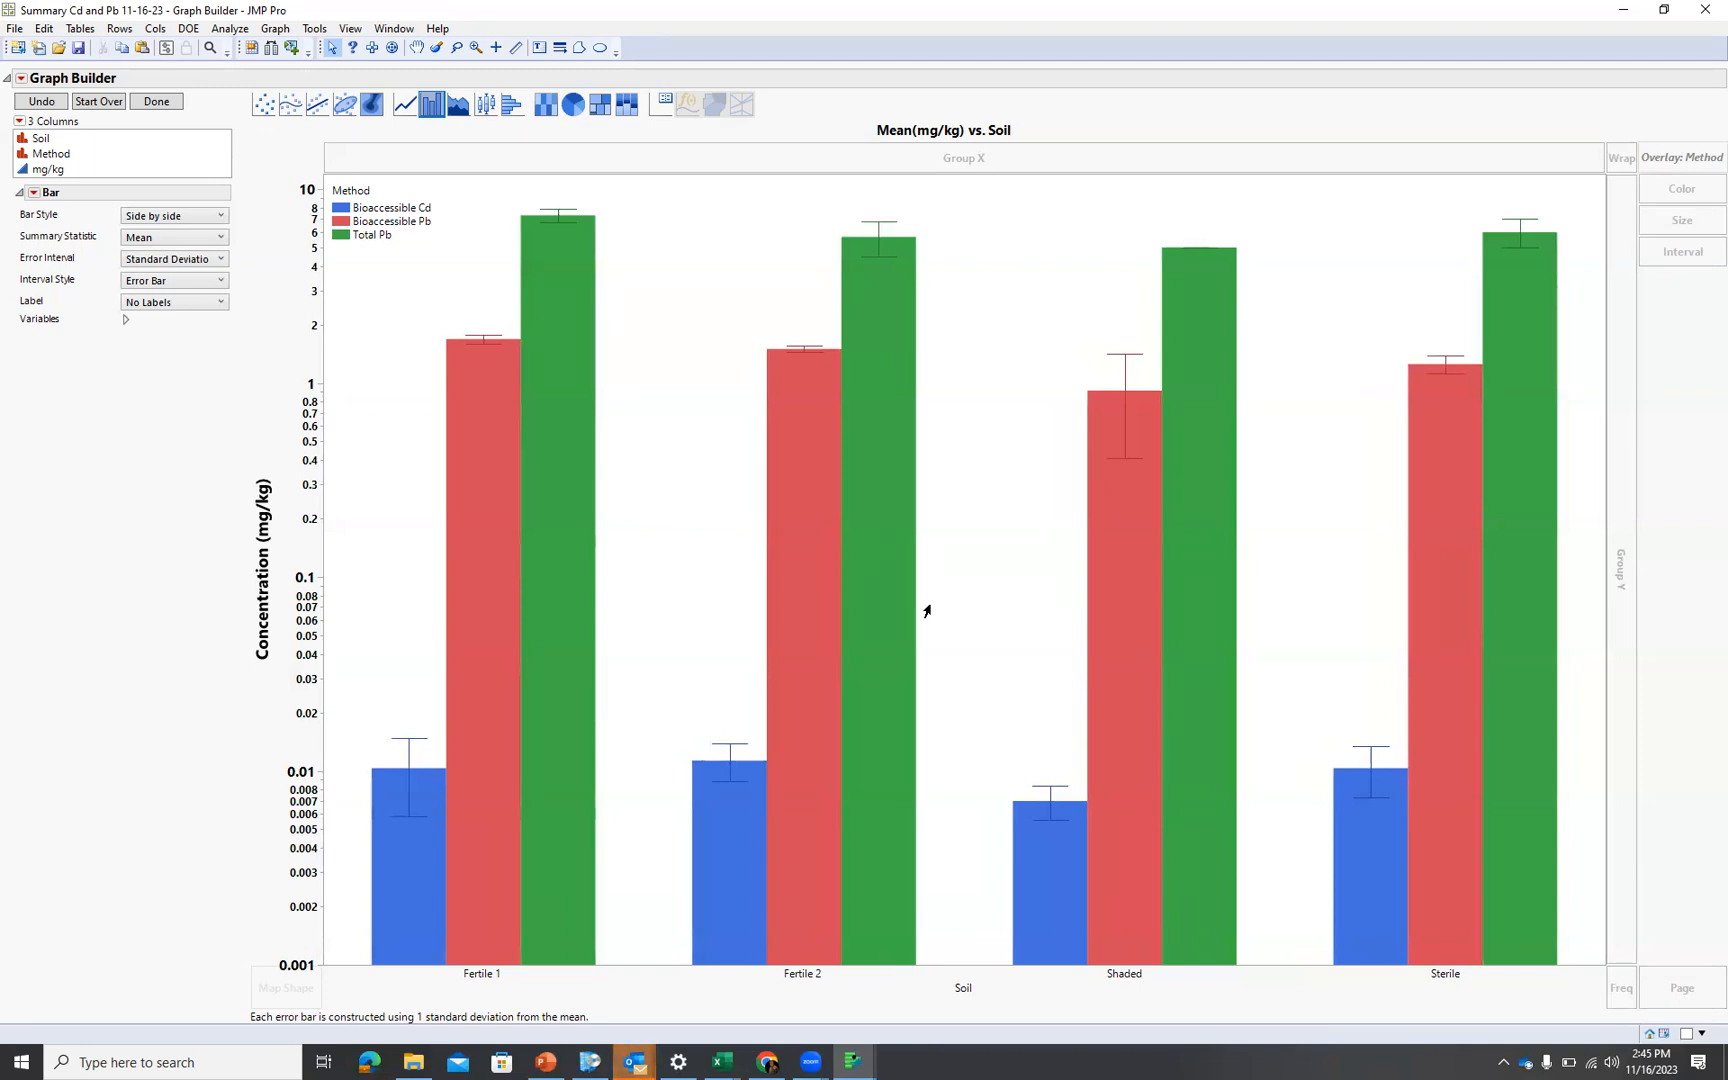
right_click(313, 369)
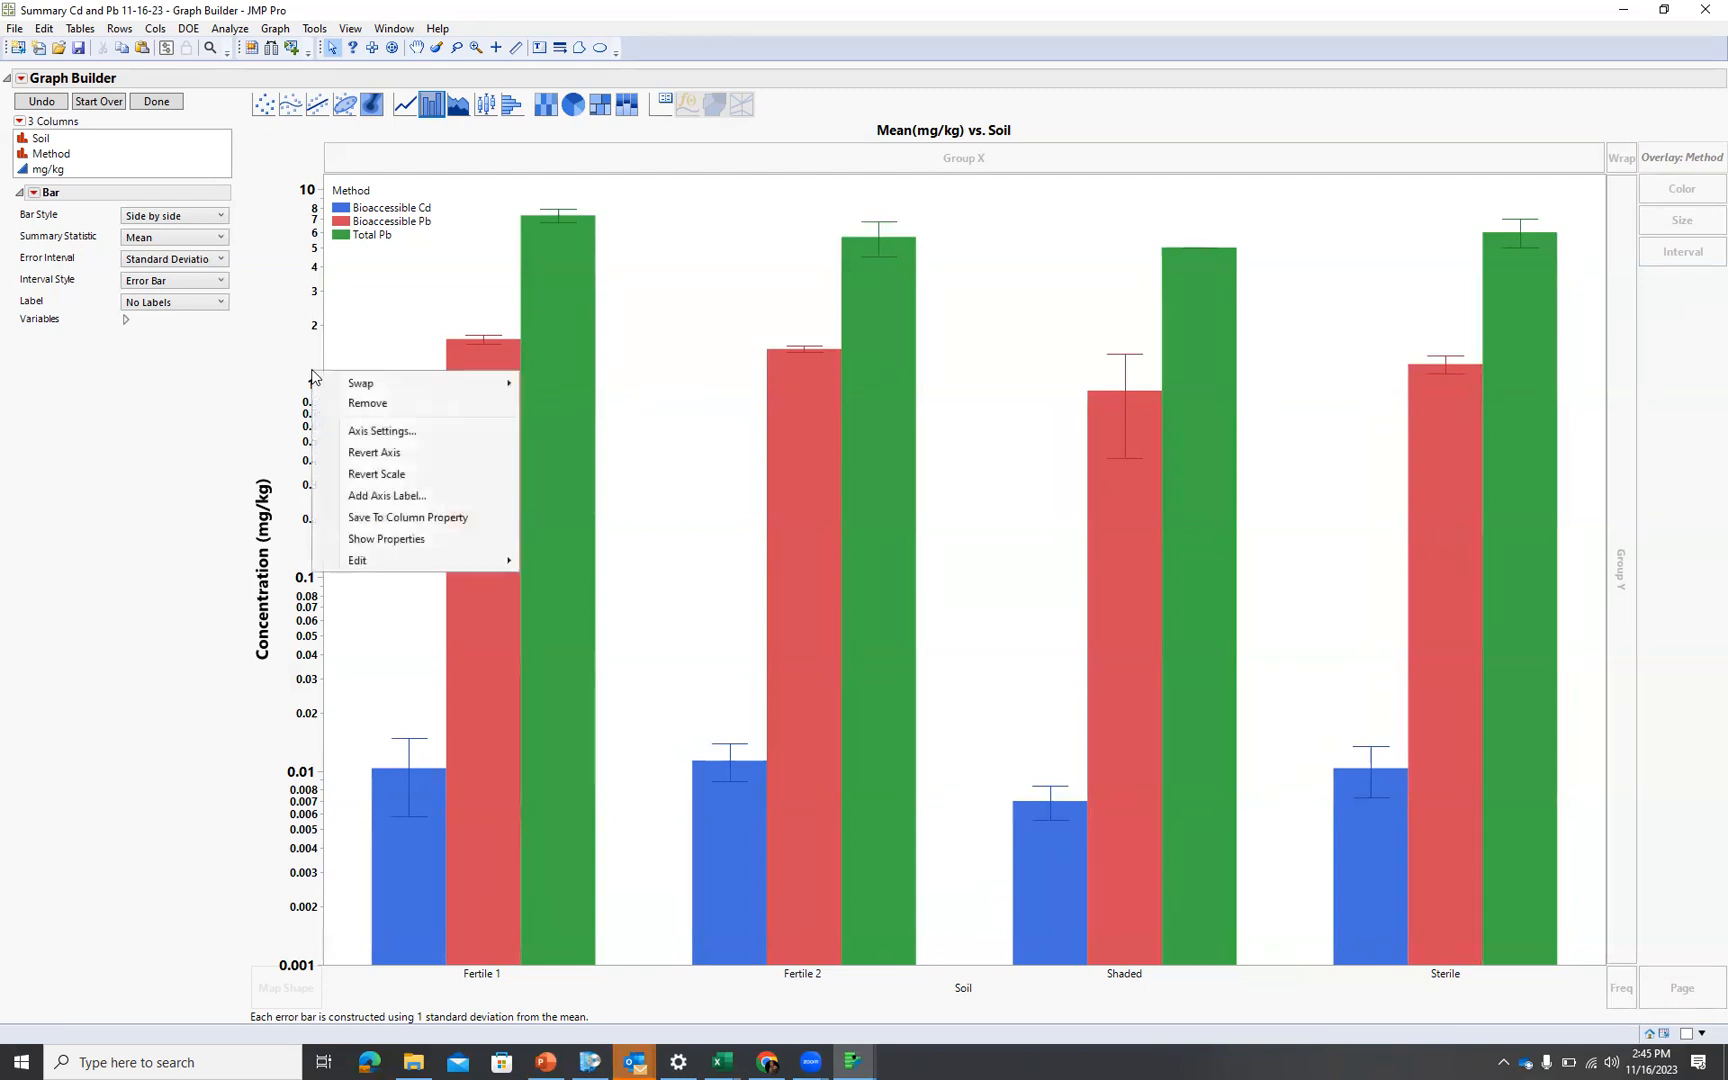
left_click(362, 431)
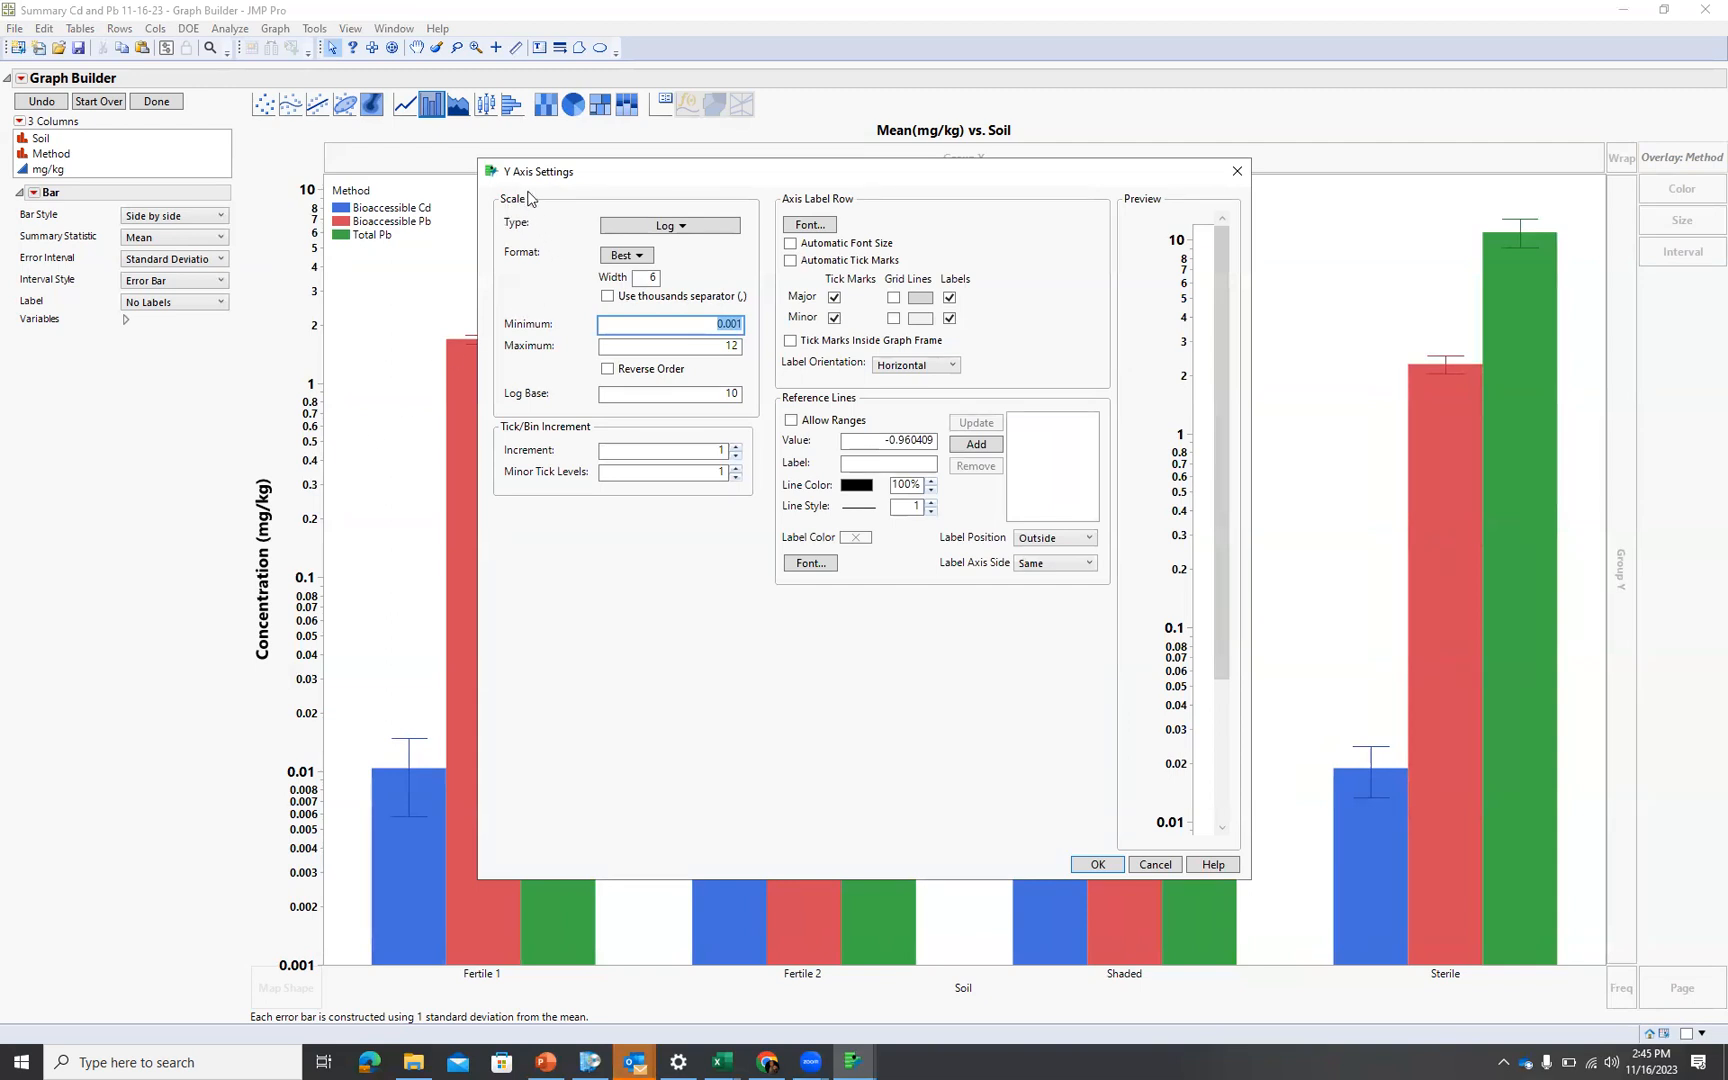
left_click(676, 226)
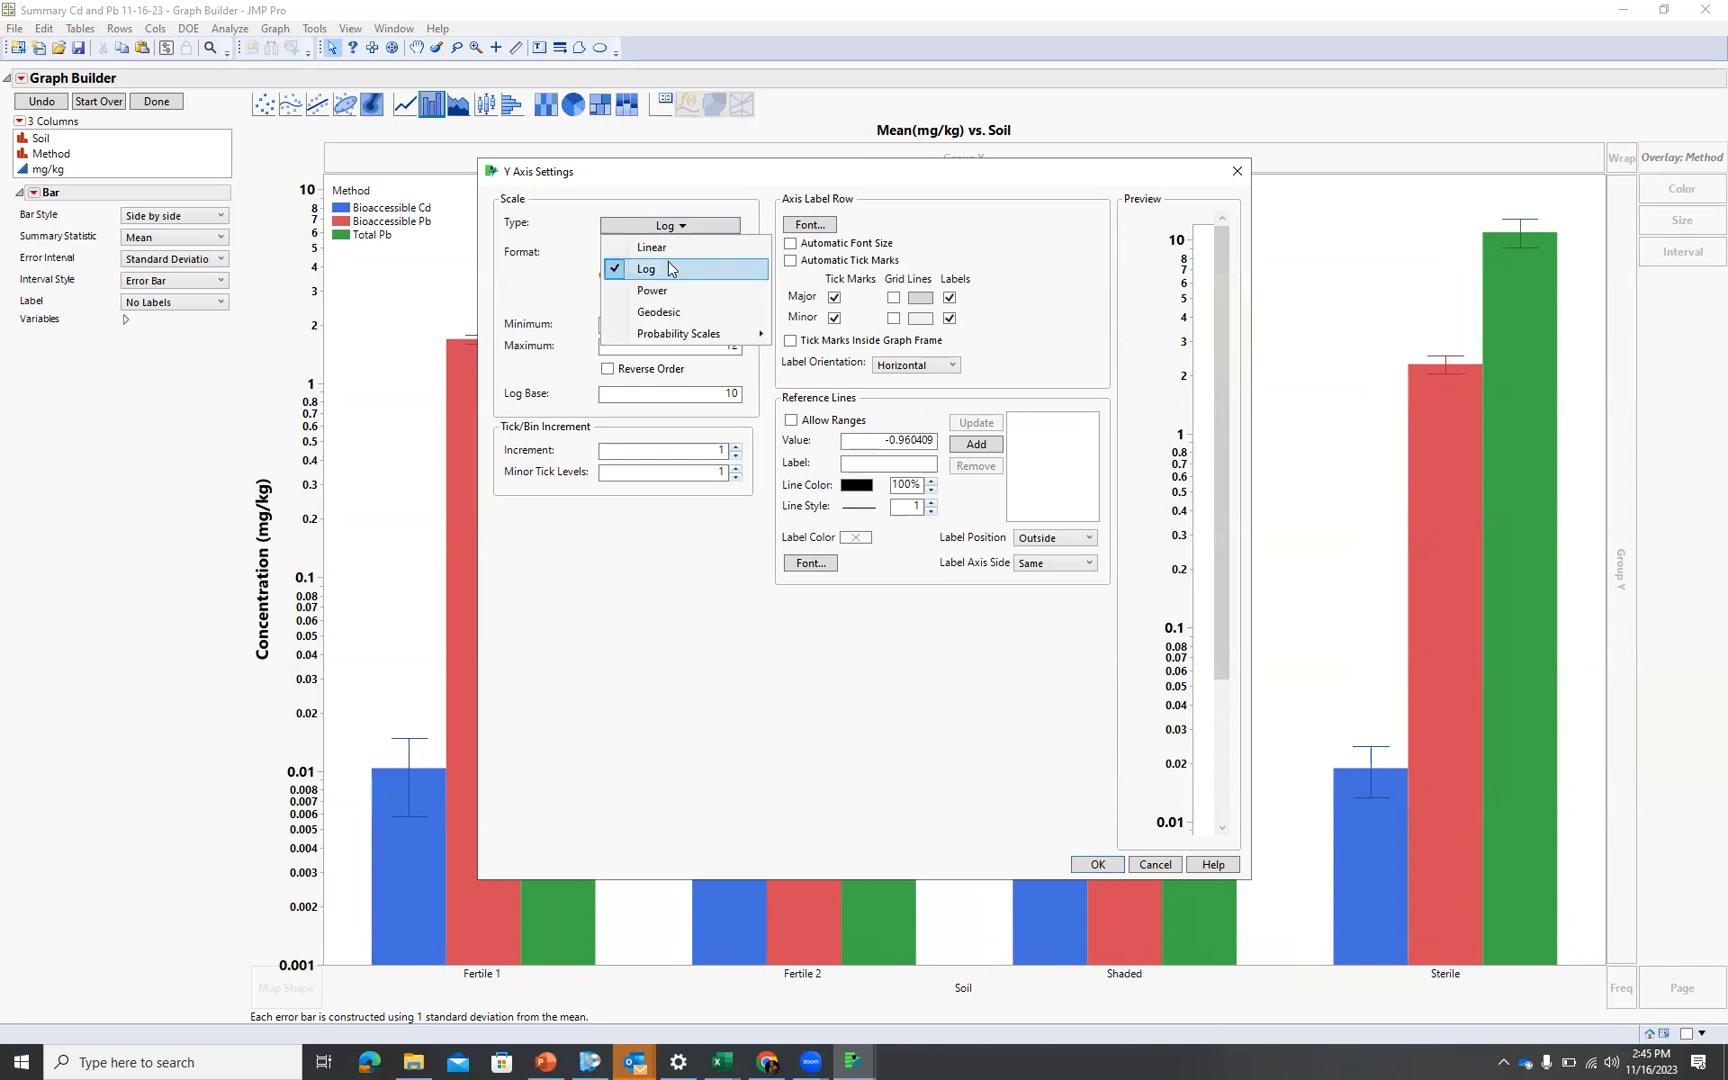
left_click(669, 268)
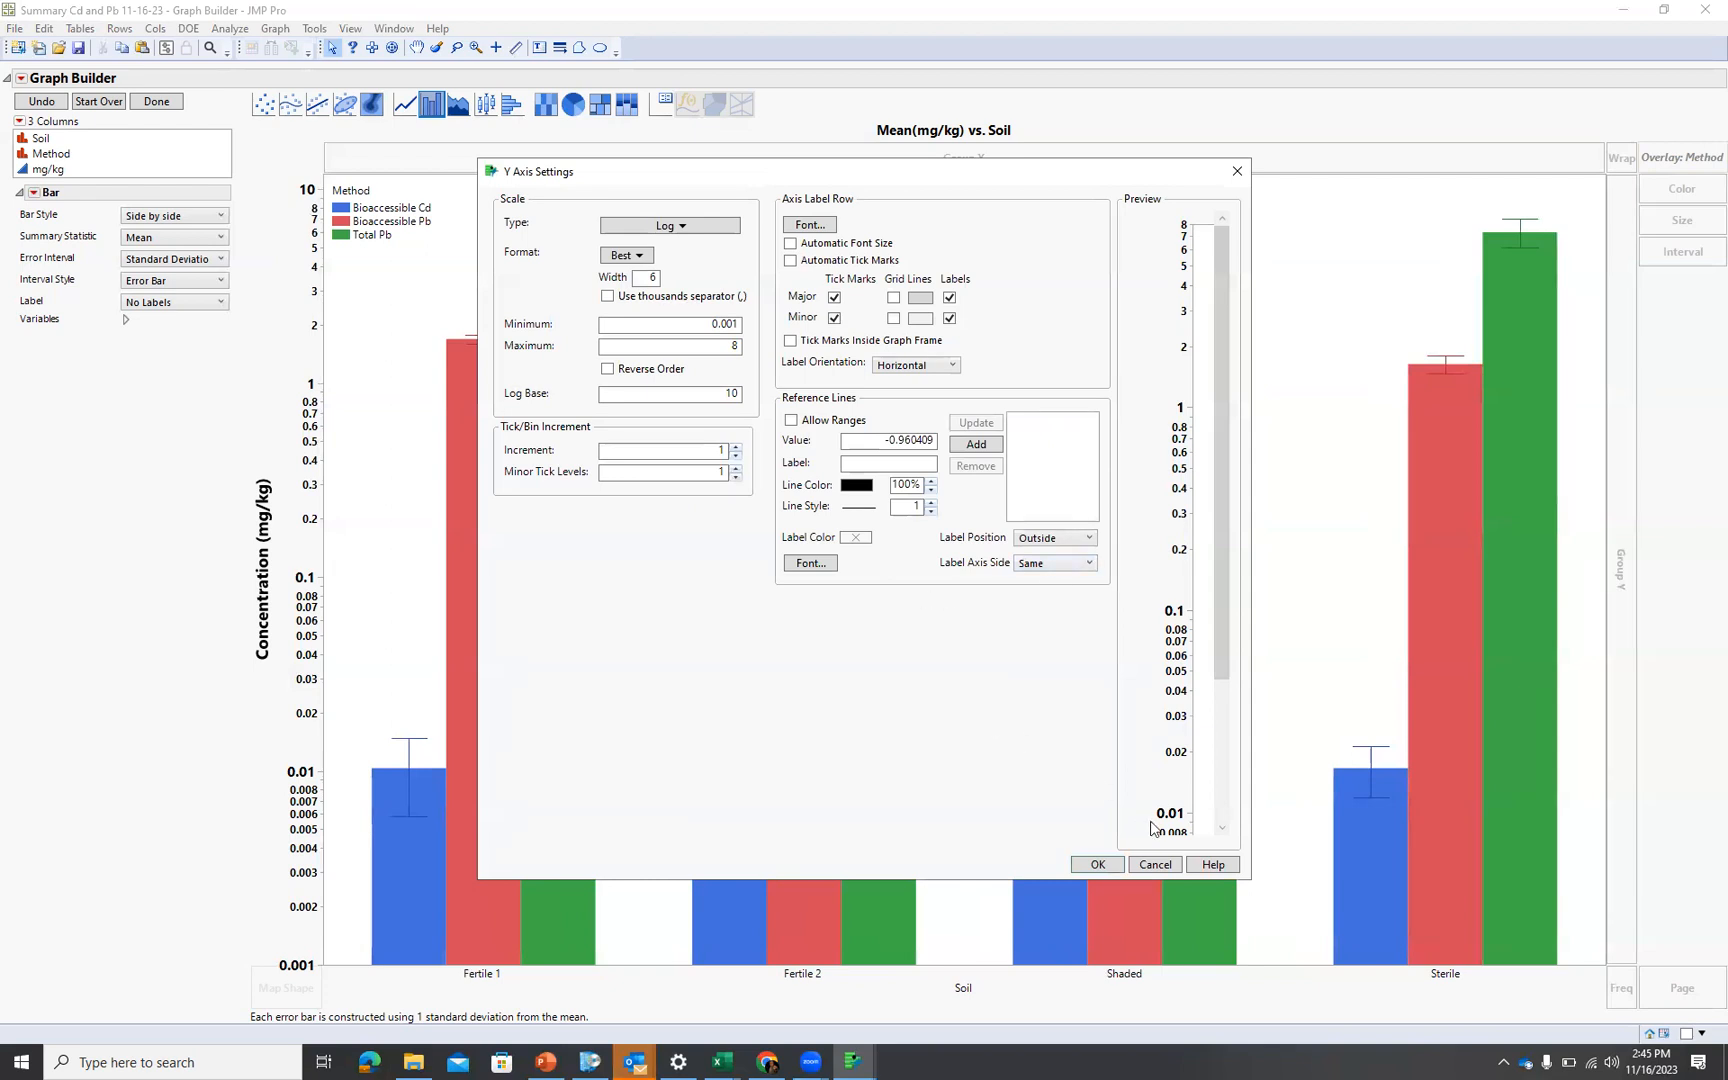
left_click(1165, 866)
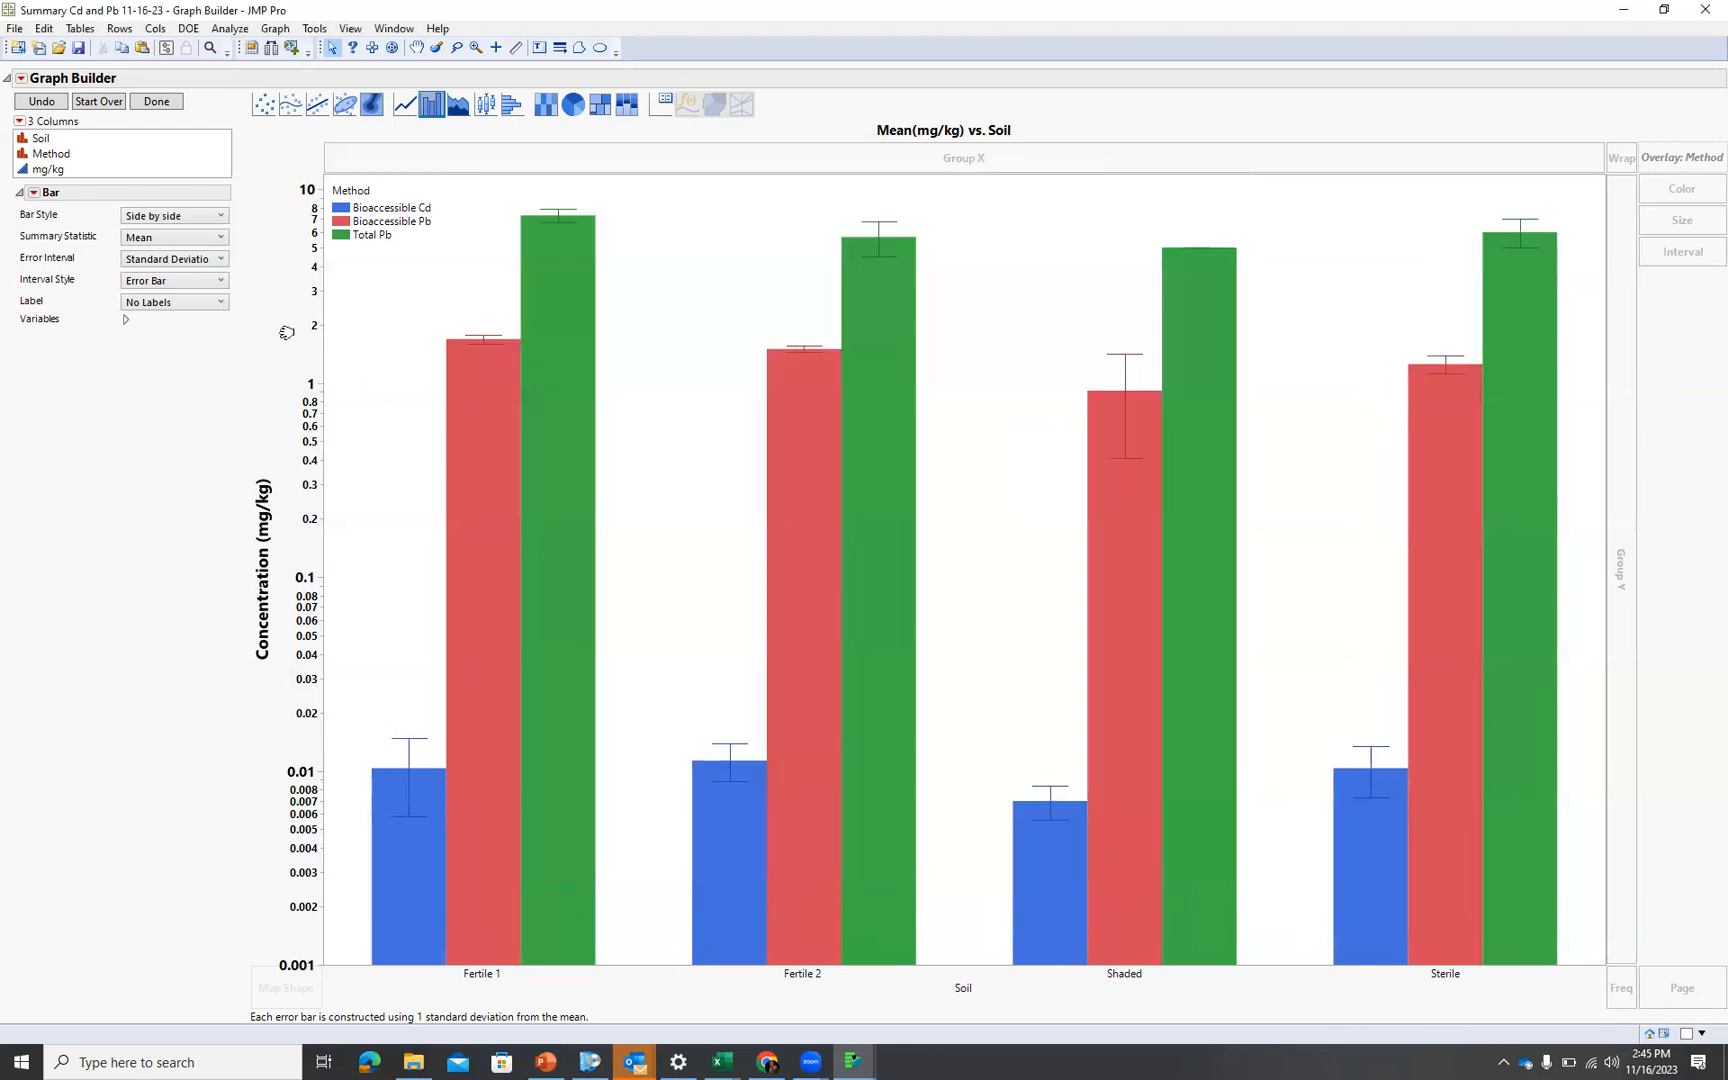
Save the graph's script to the data table under the name "Mean(mg/kg) vs. Soil"
left_click(20, 80)
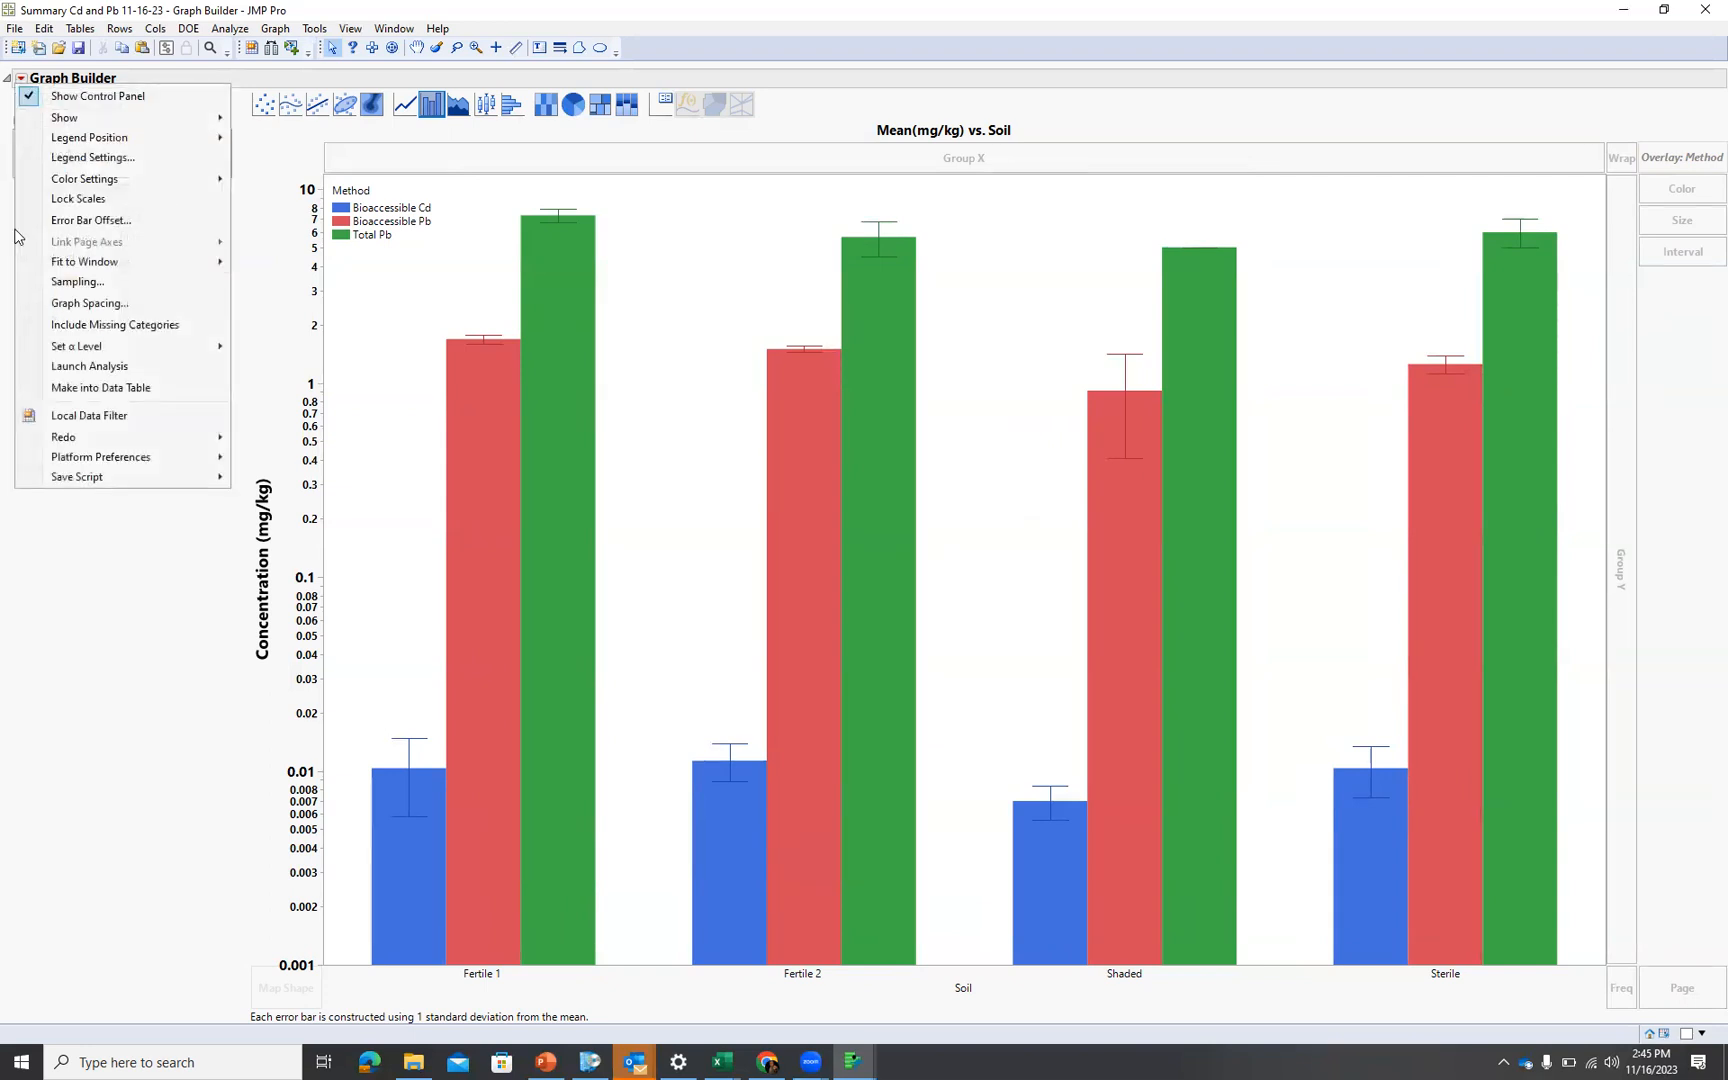
mouse_move(135, 482)
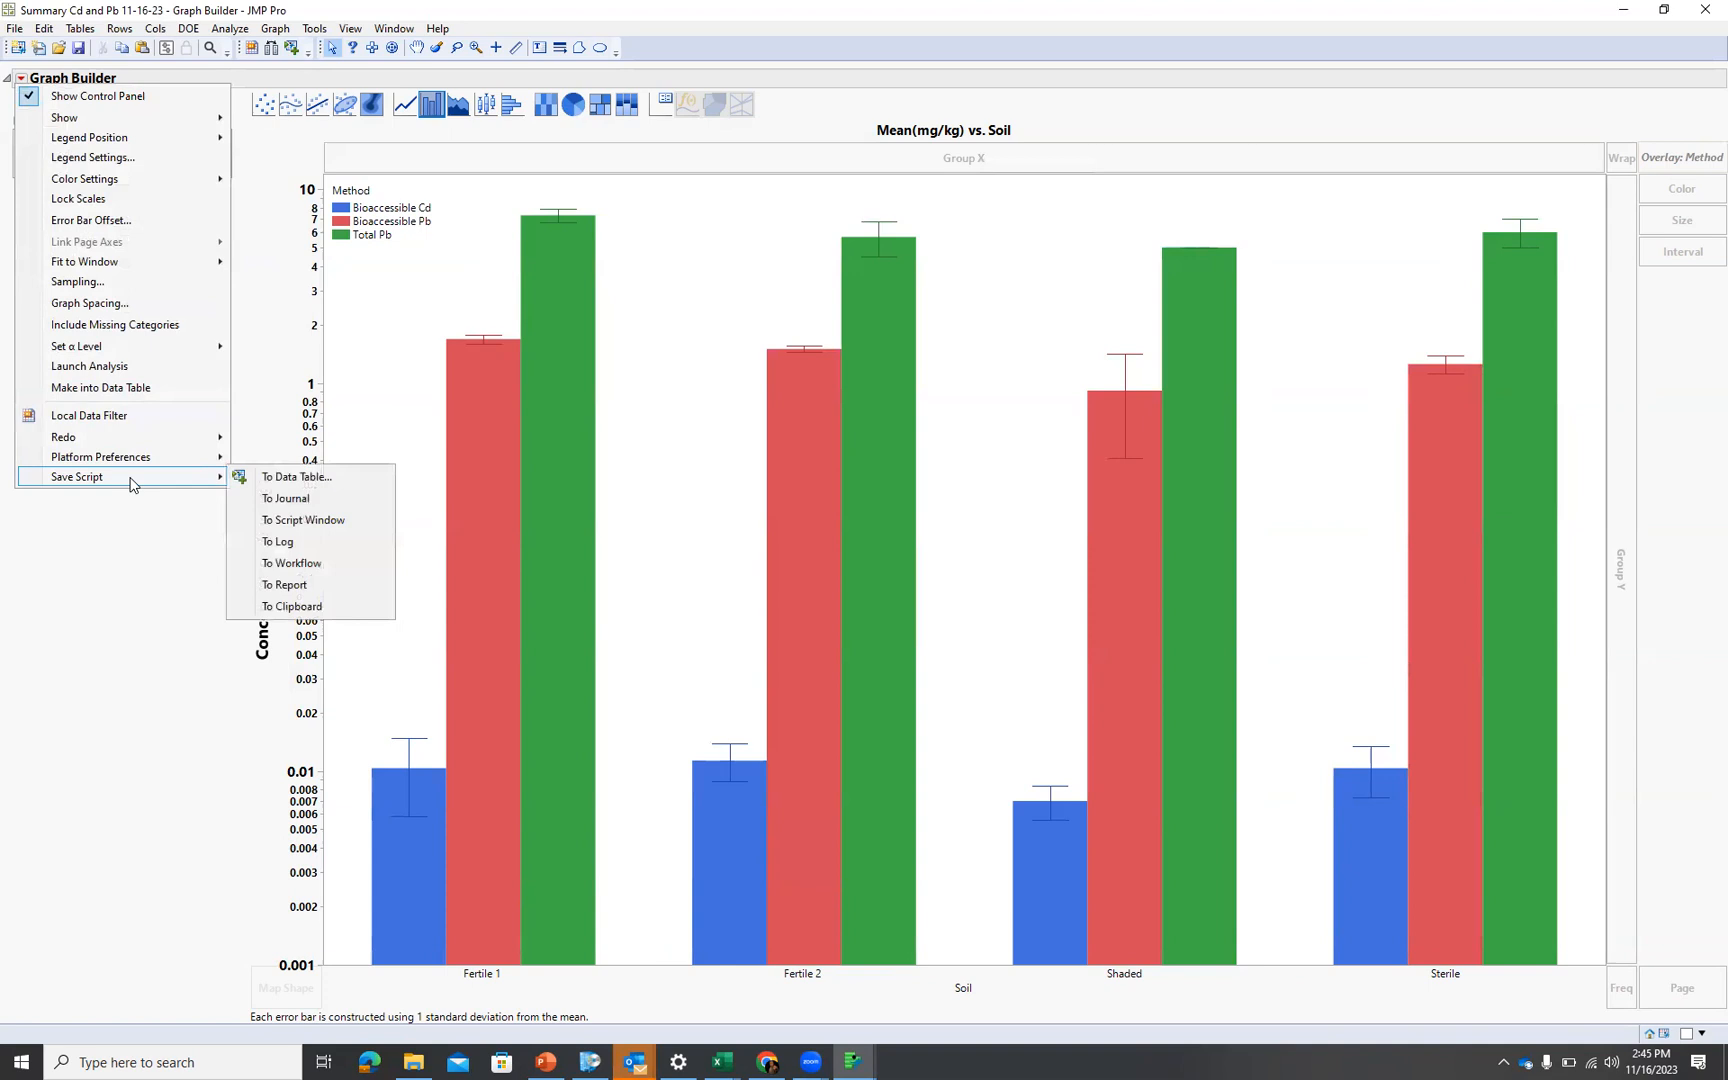
left_click(318, 472)
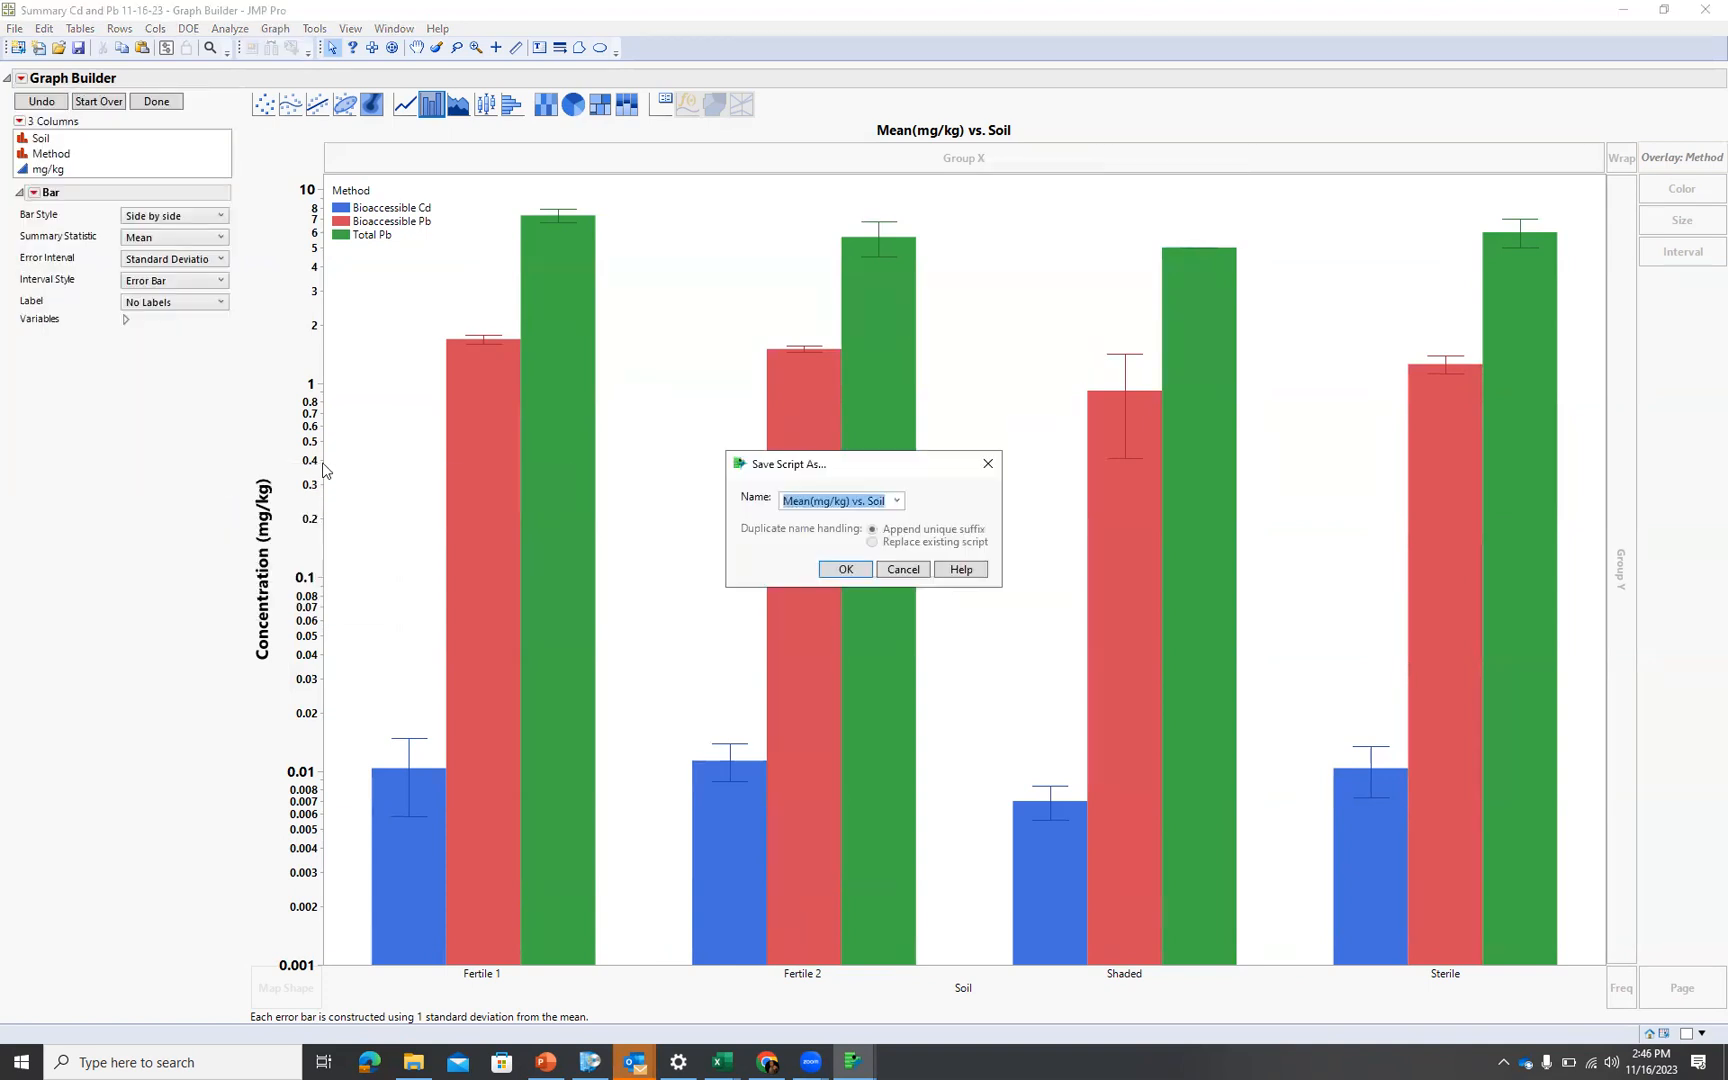
left_click(846, 570)
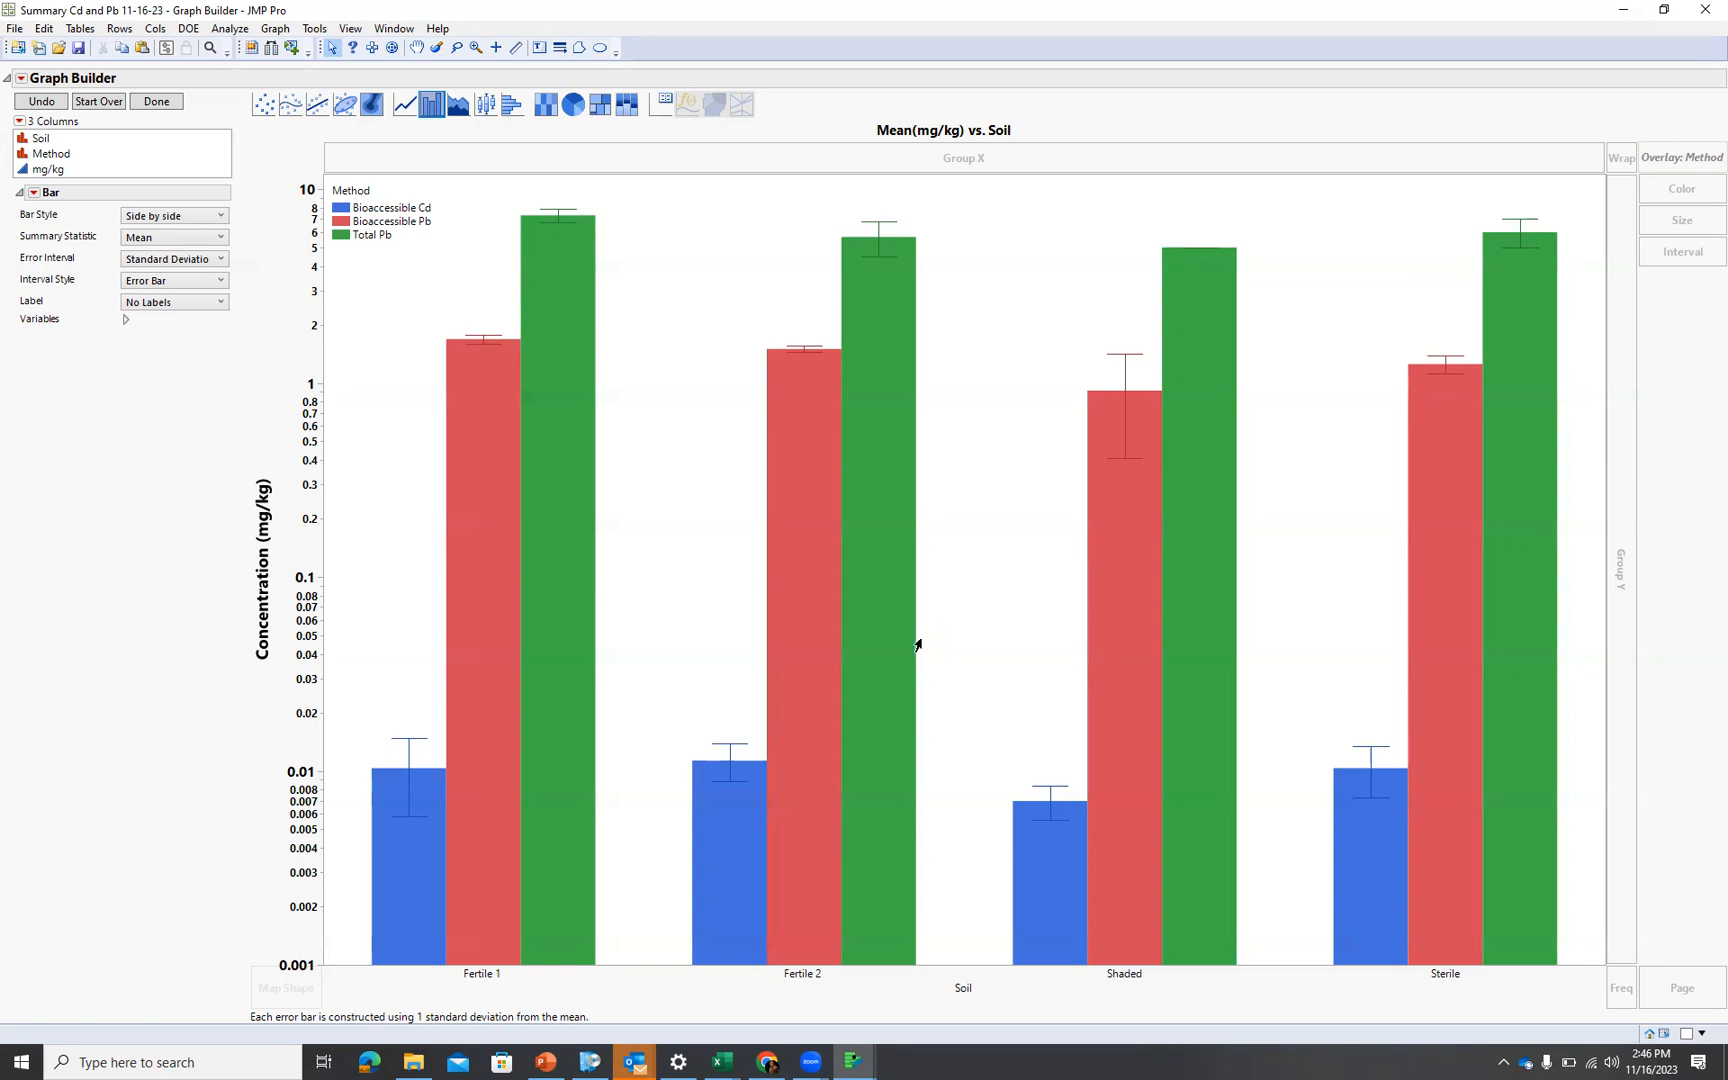
Start a Fit Model analysis from the Summary Cd and Pb data table with mg/kg as the Y response
mouse_move(916, 646)
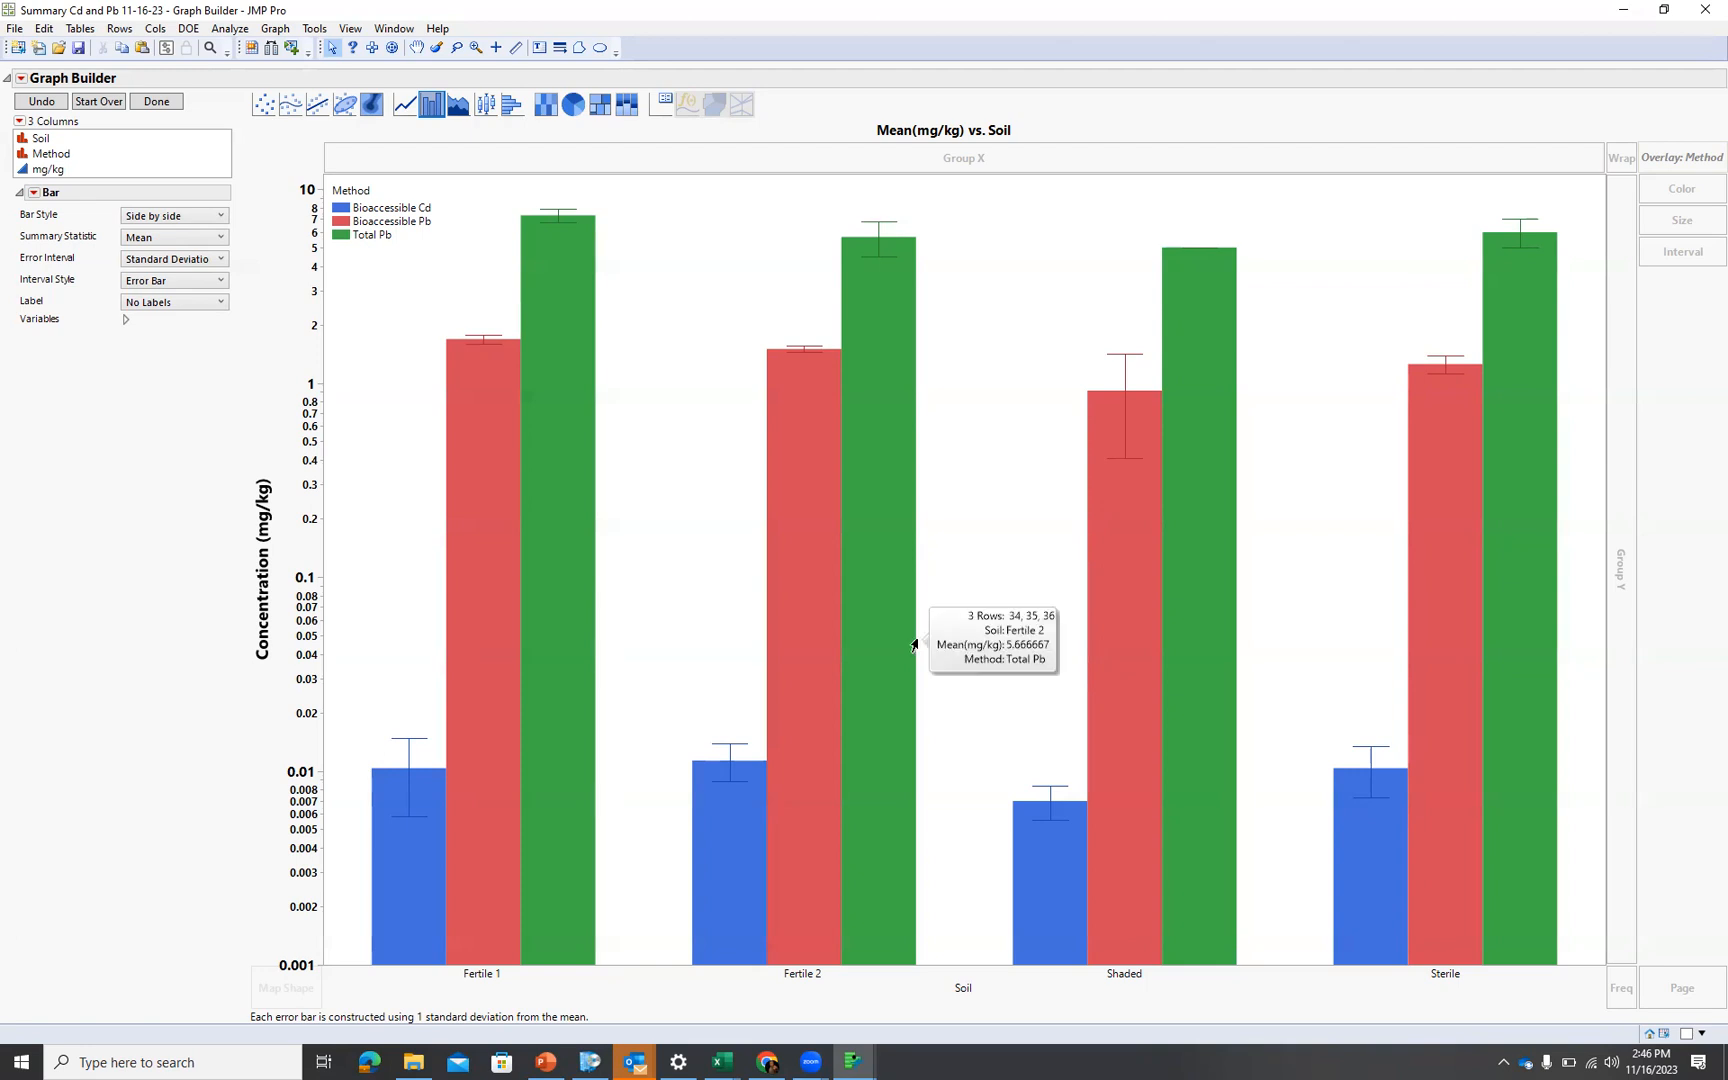
key("alt+Tab")
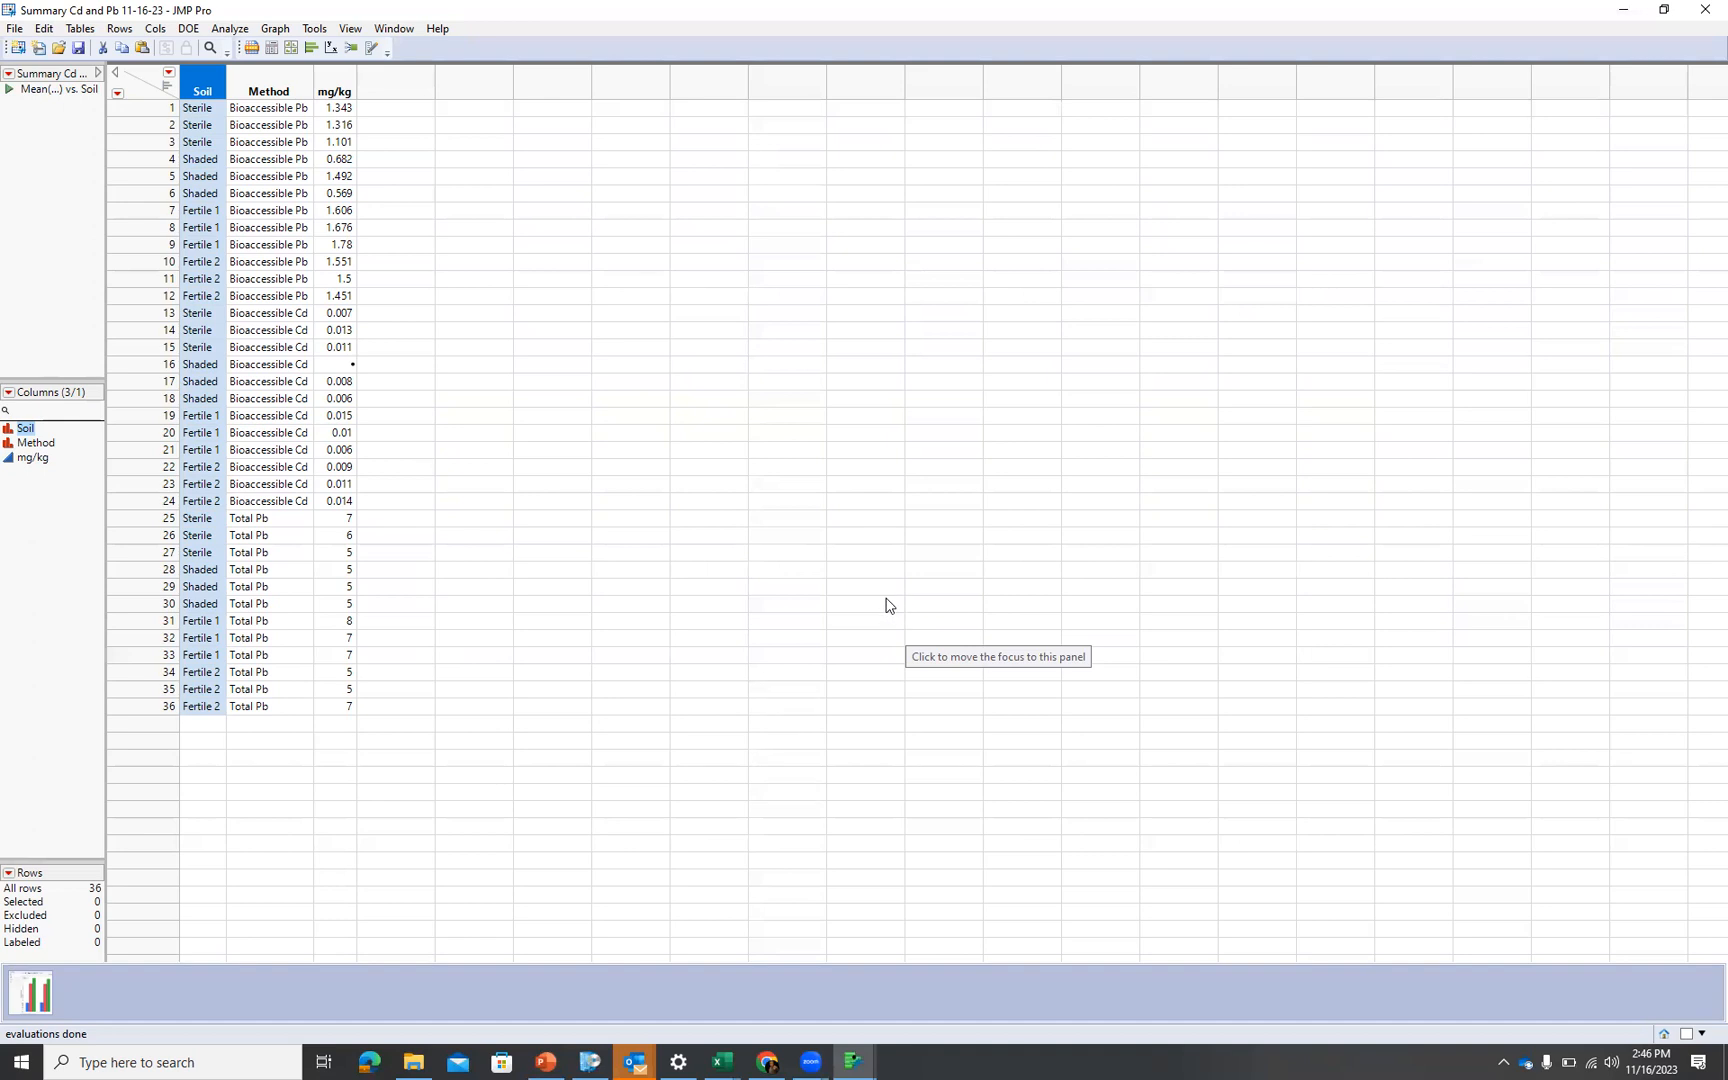
left_click(242, 30)
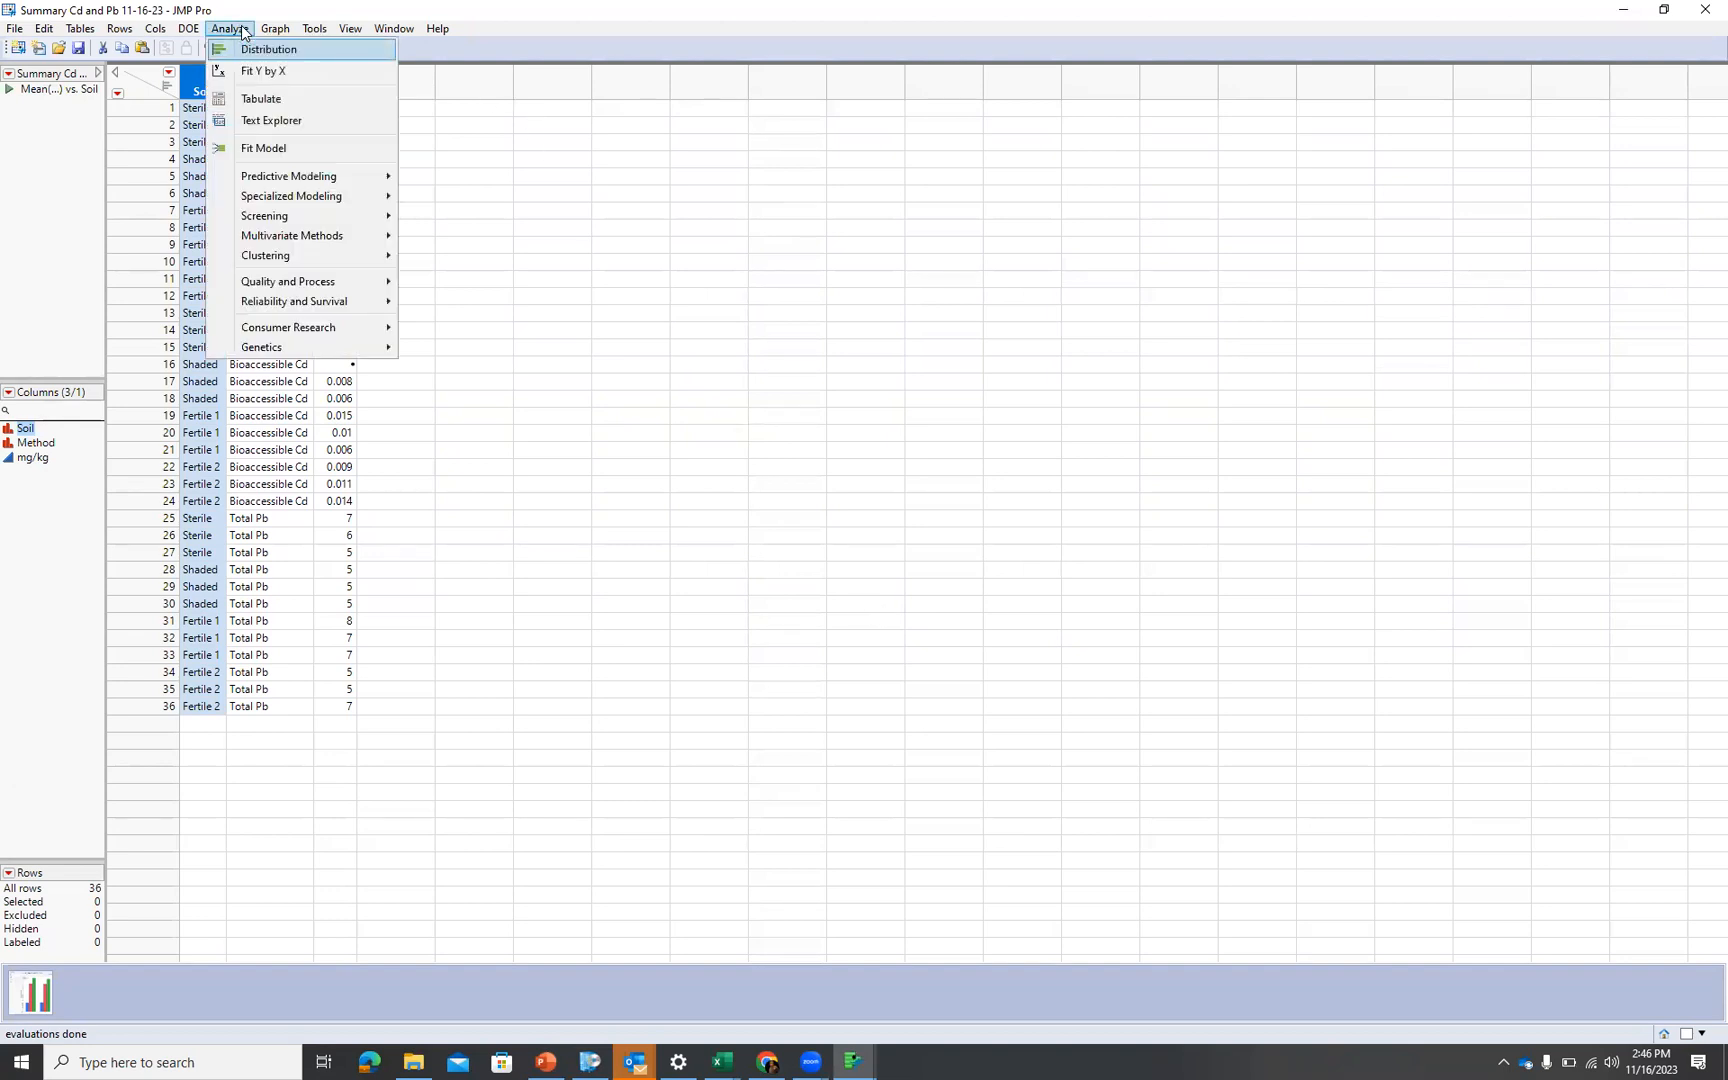
left_click(269, 151)
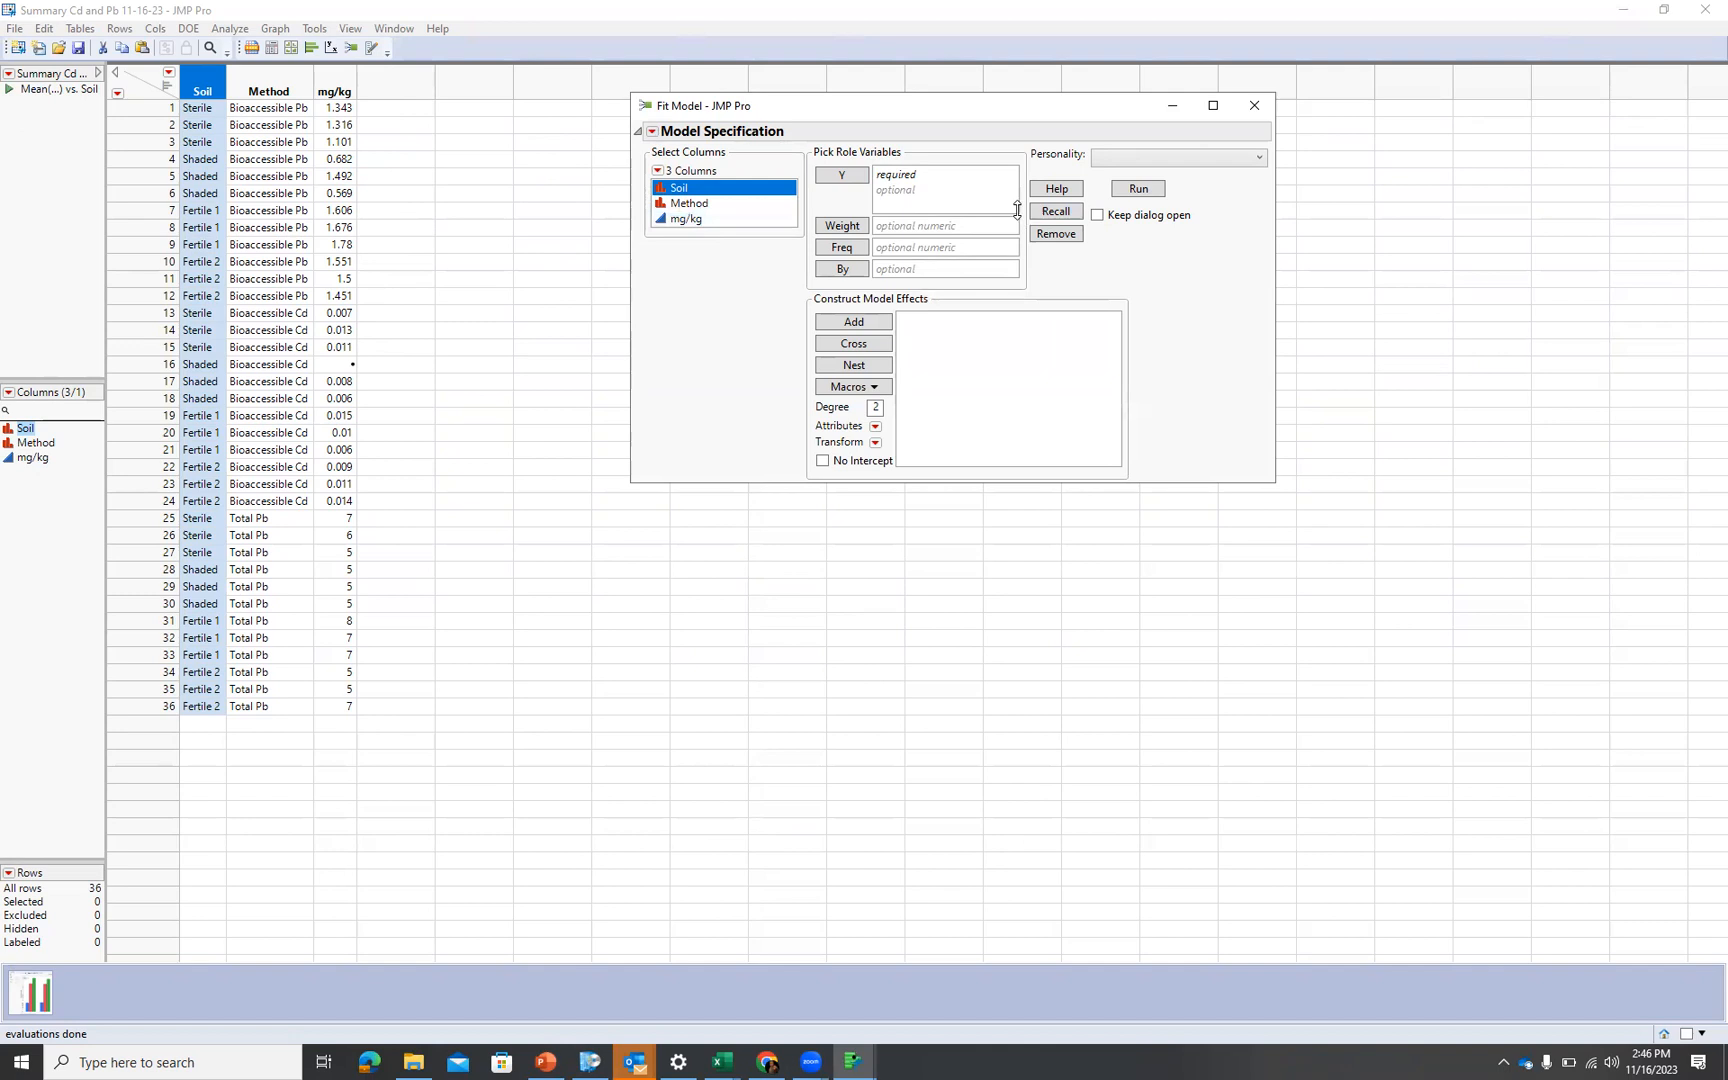
left_click(687, 221)
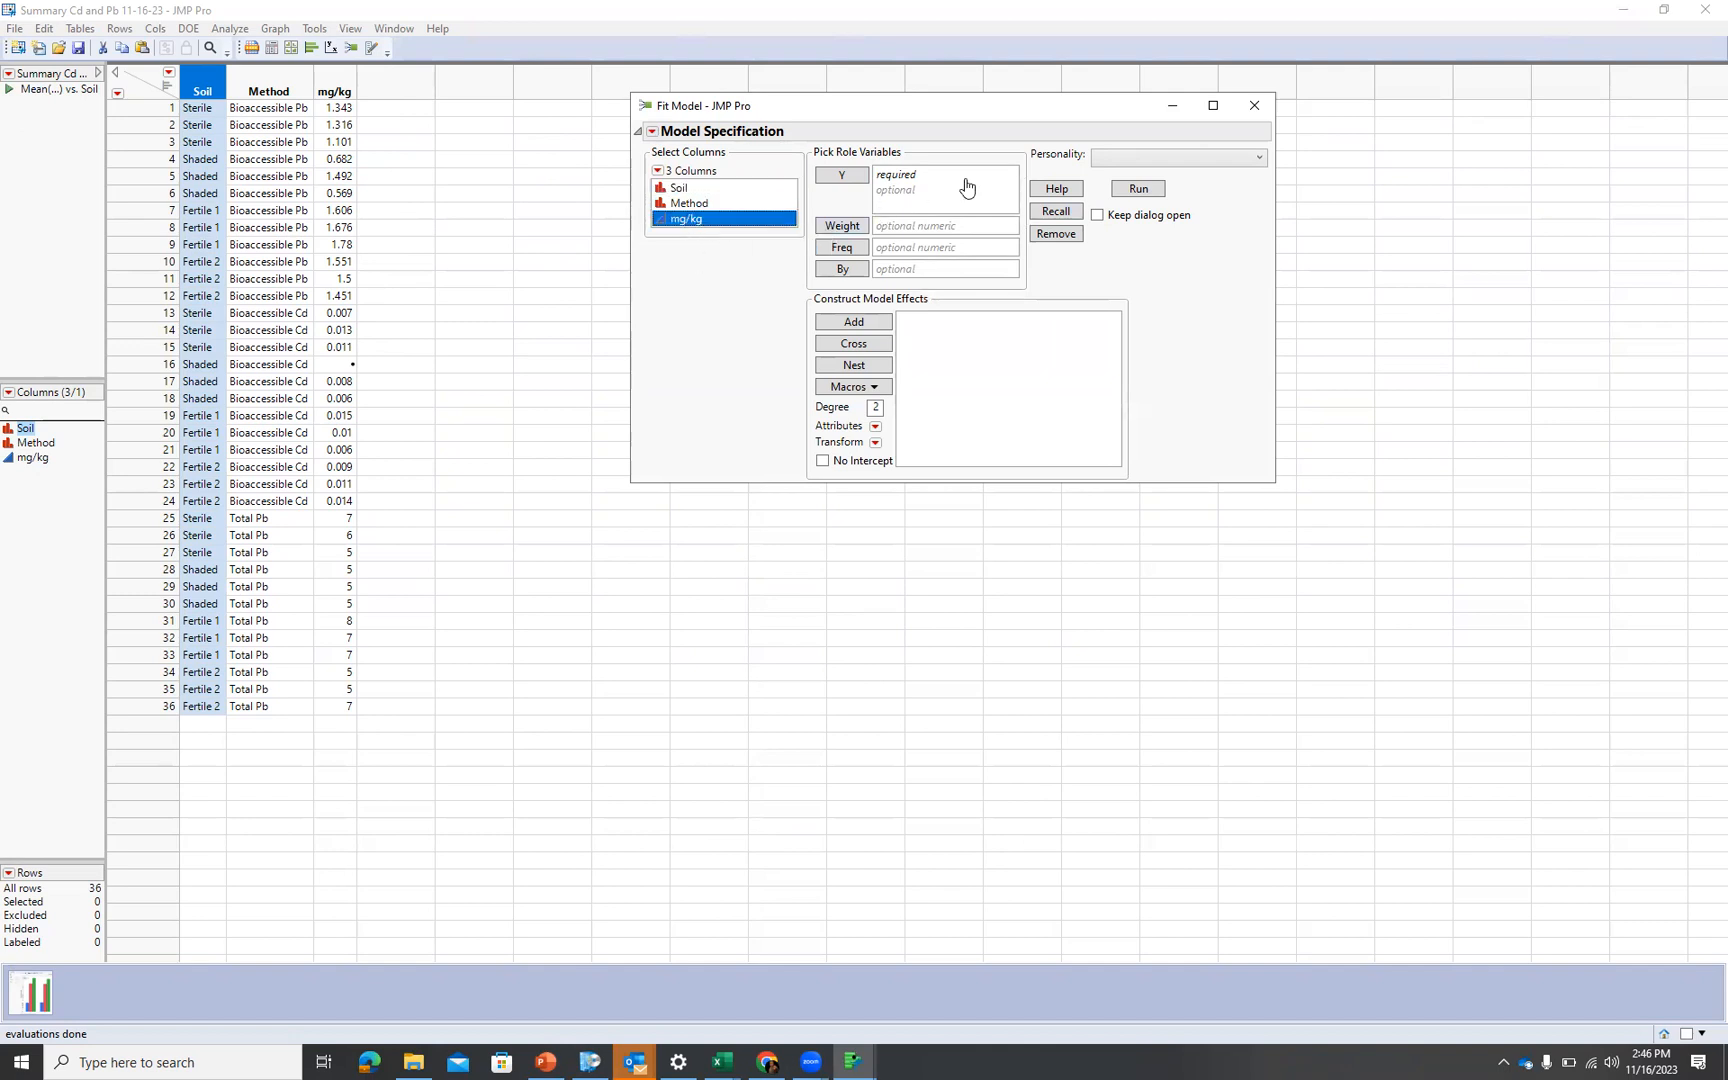
left_click(860, 181)
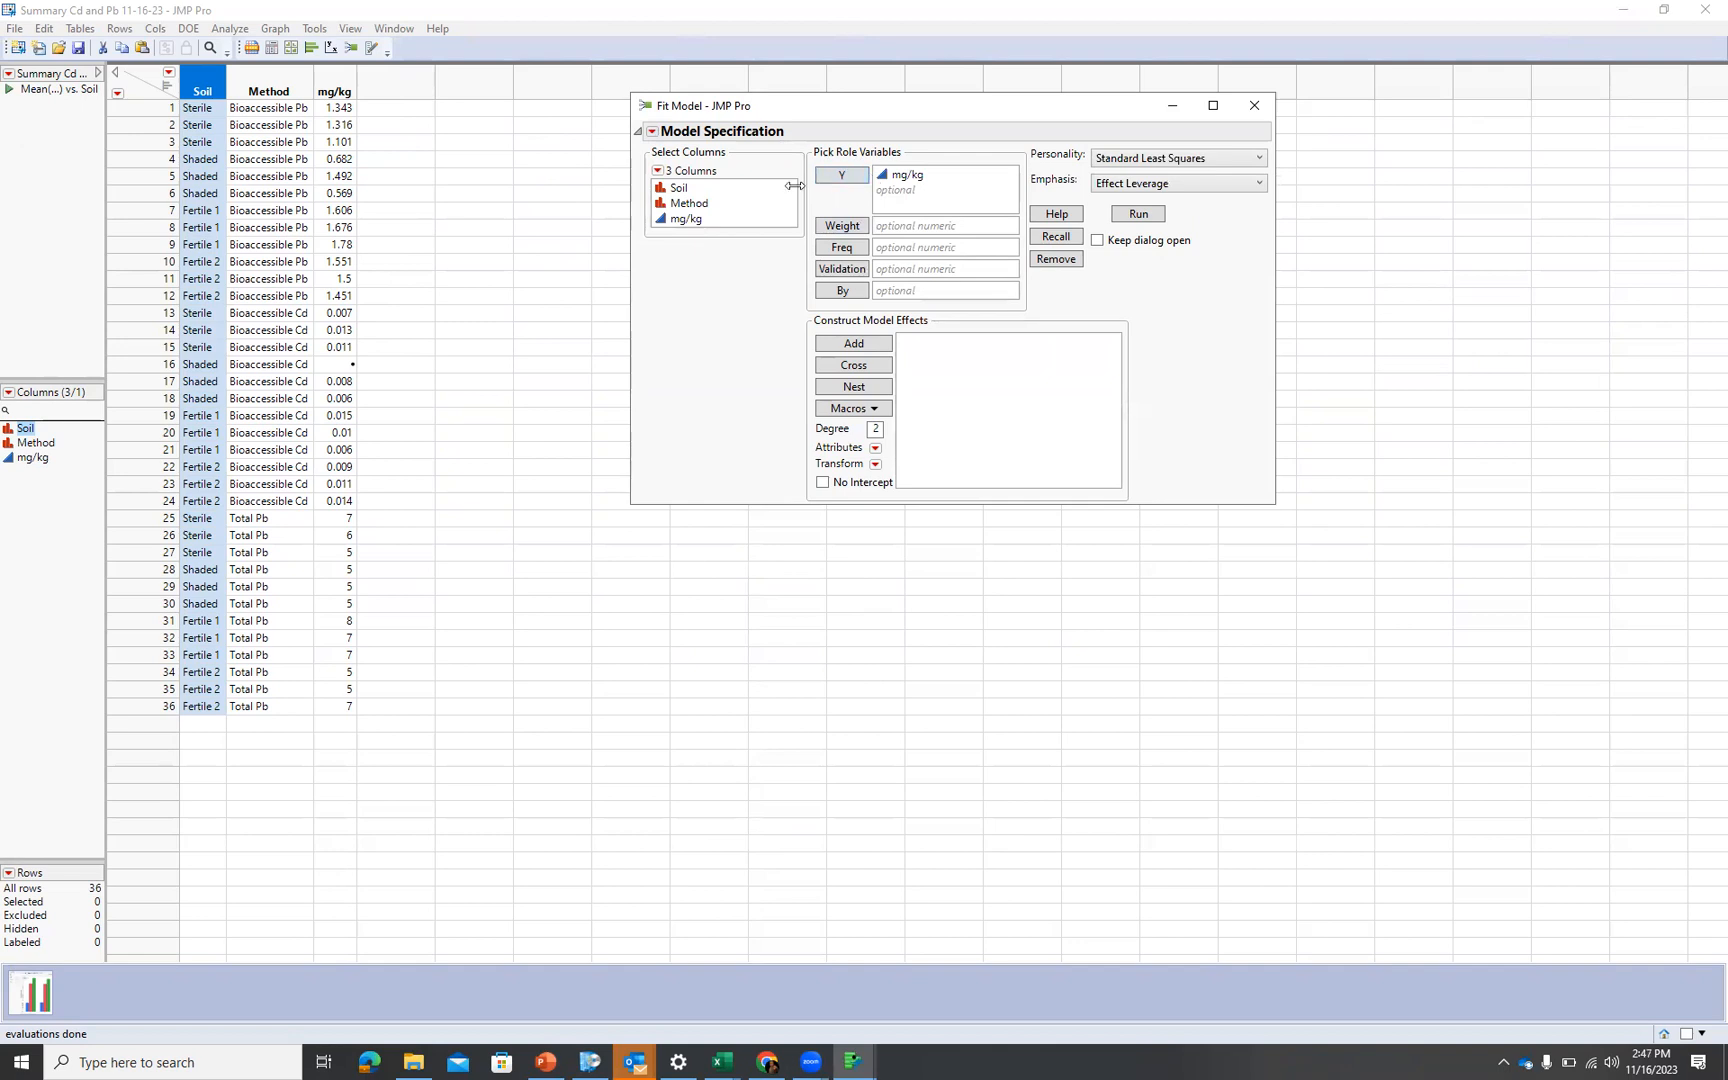
Add Soil and Method as main effects in the Fit Model specification
left_click(714, 190)
left_click(714, 190)
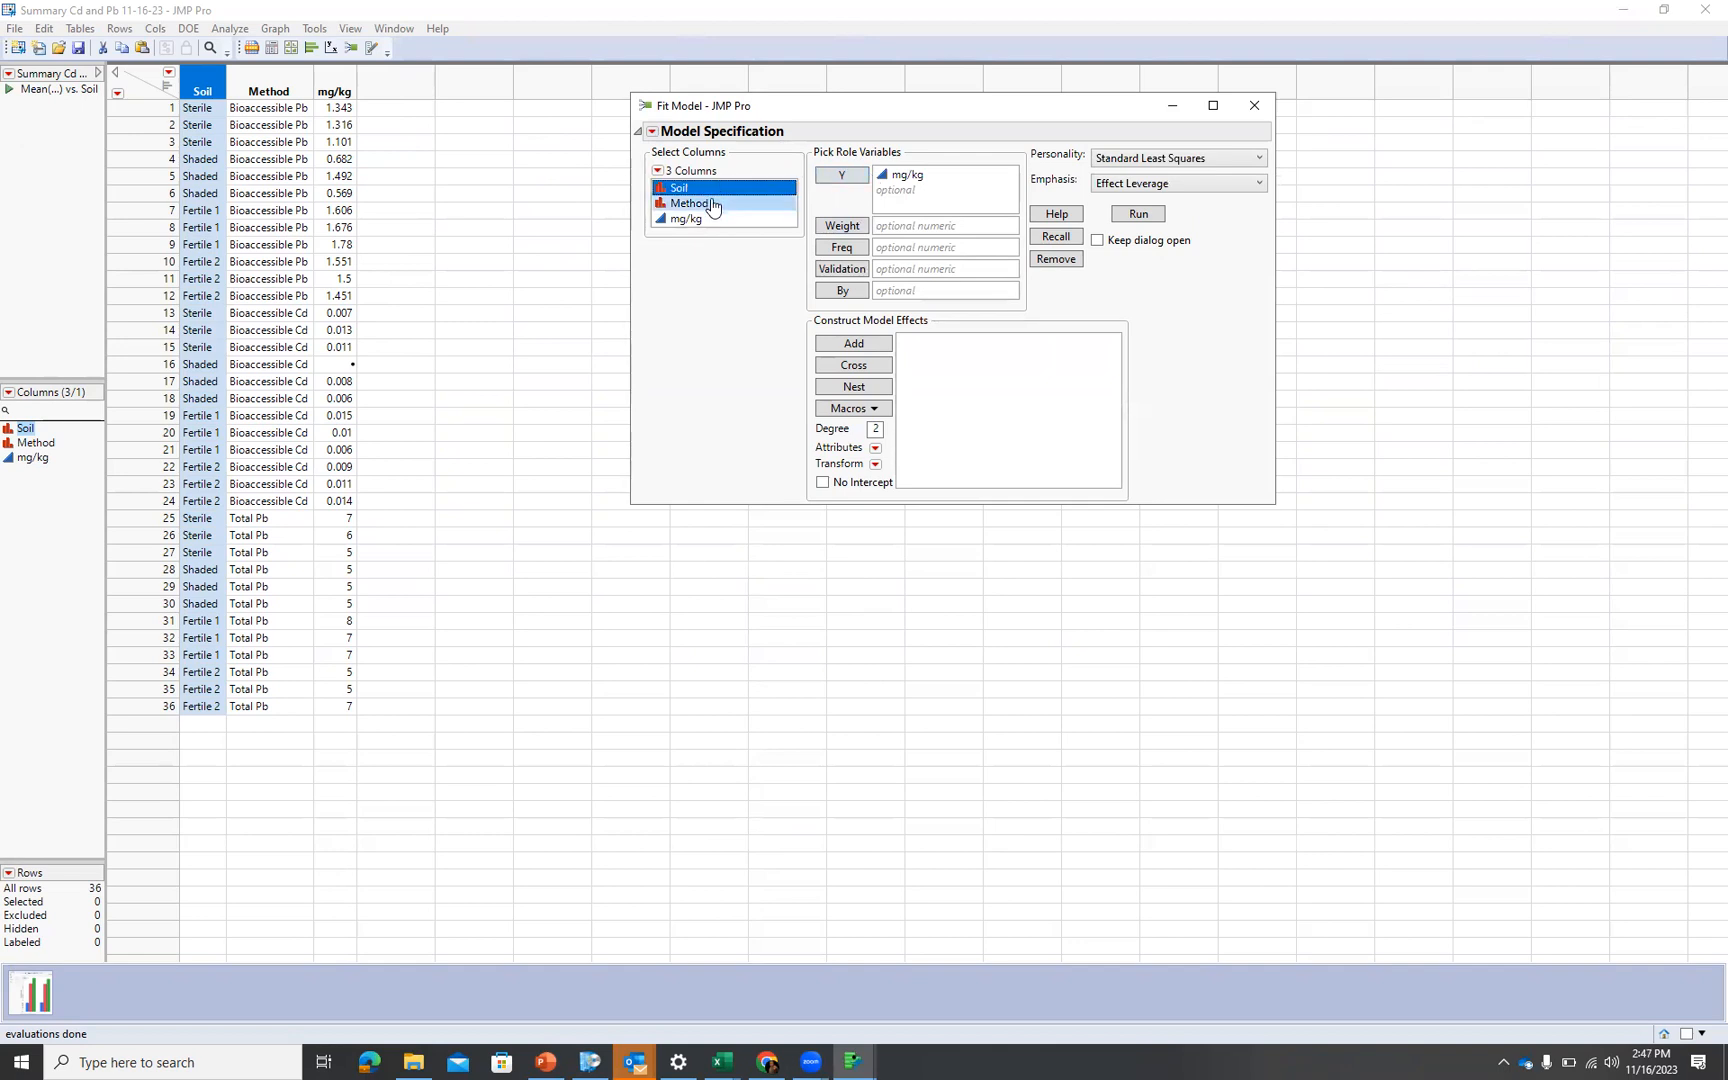
left_click(713, 204, "shift")
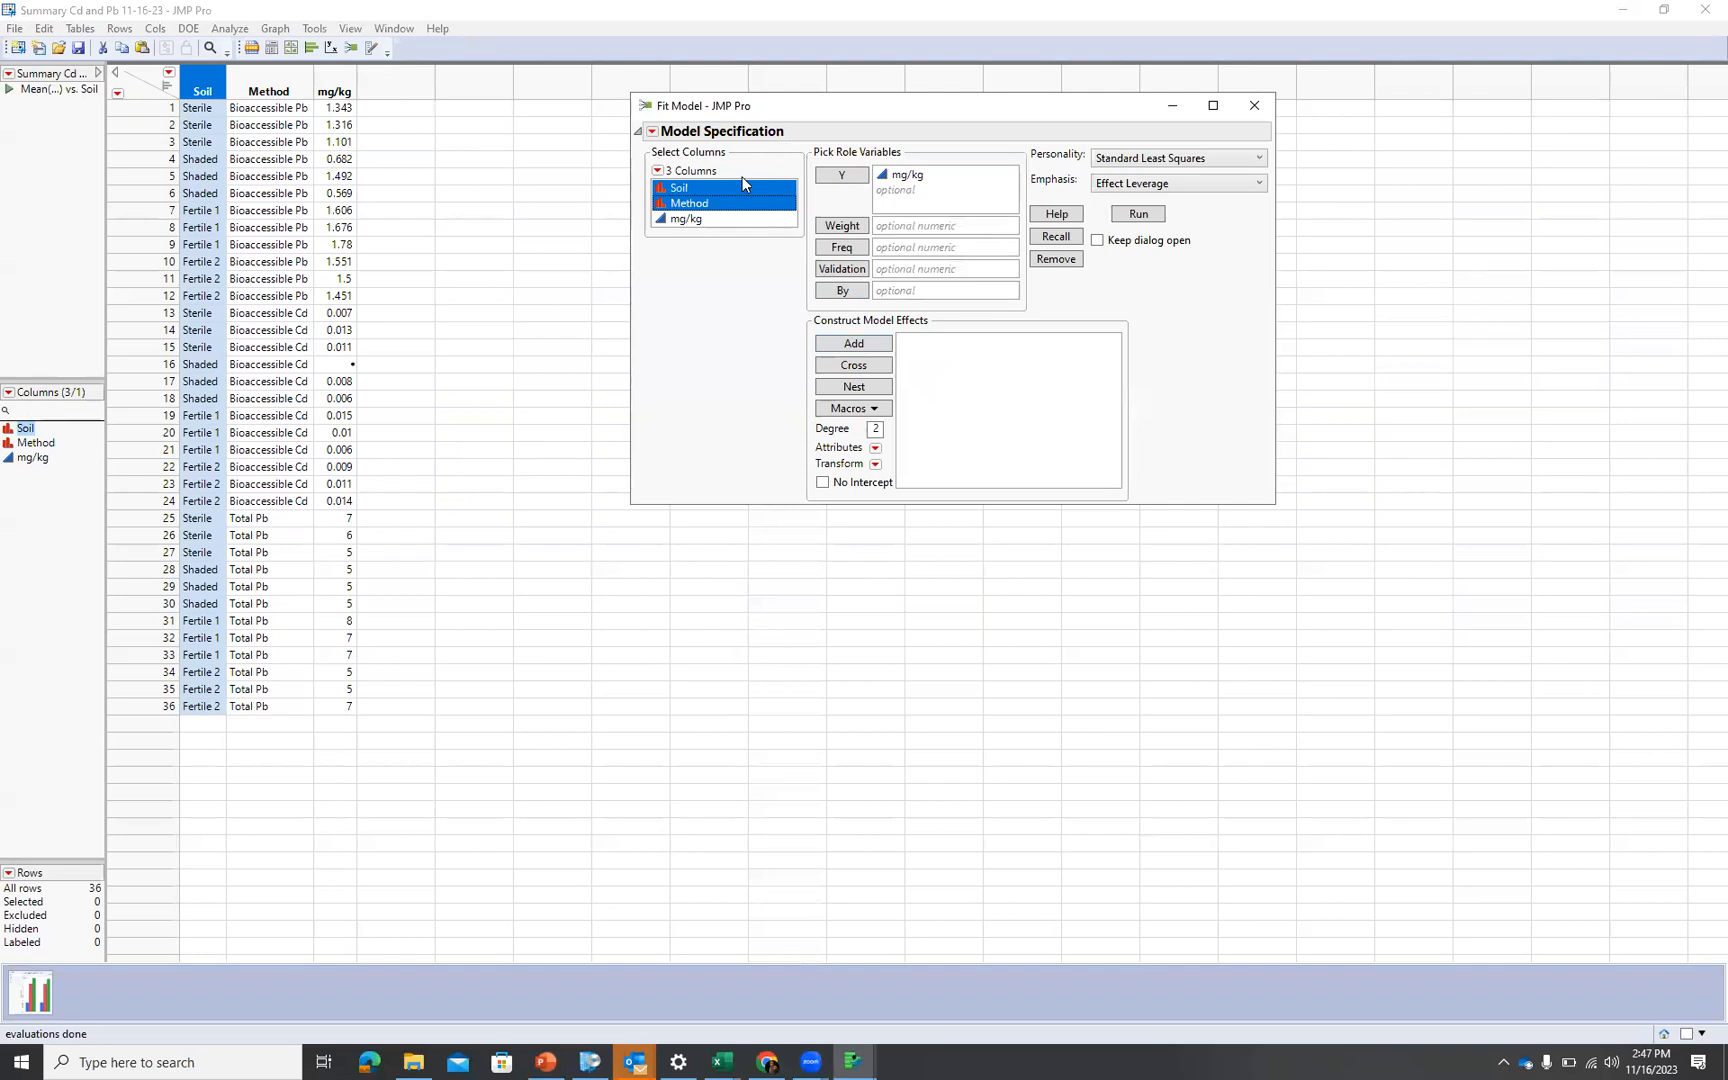
left_click(853, 344)
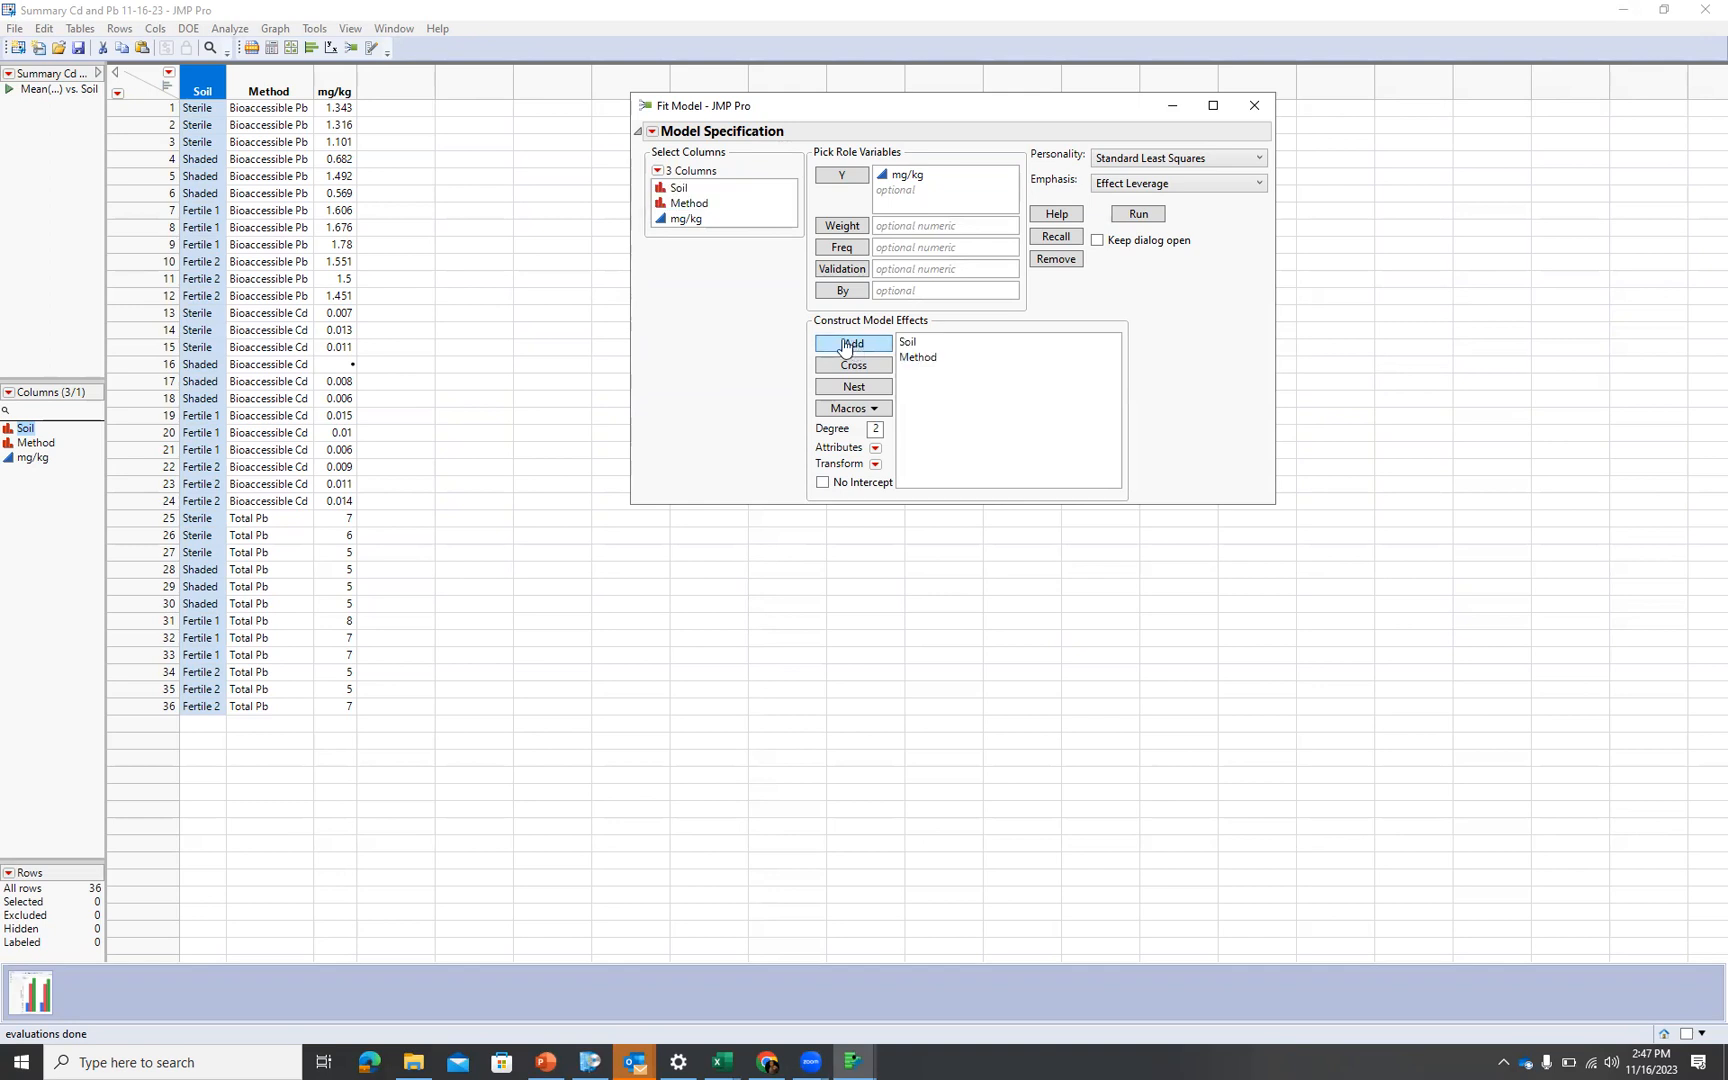
Cross Soil with Method to add the Soil*Method interaction effect, and run the Standard Least Squares model
left_click(693, 190)
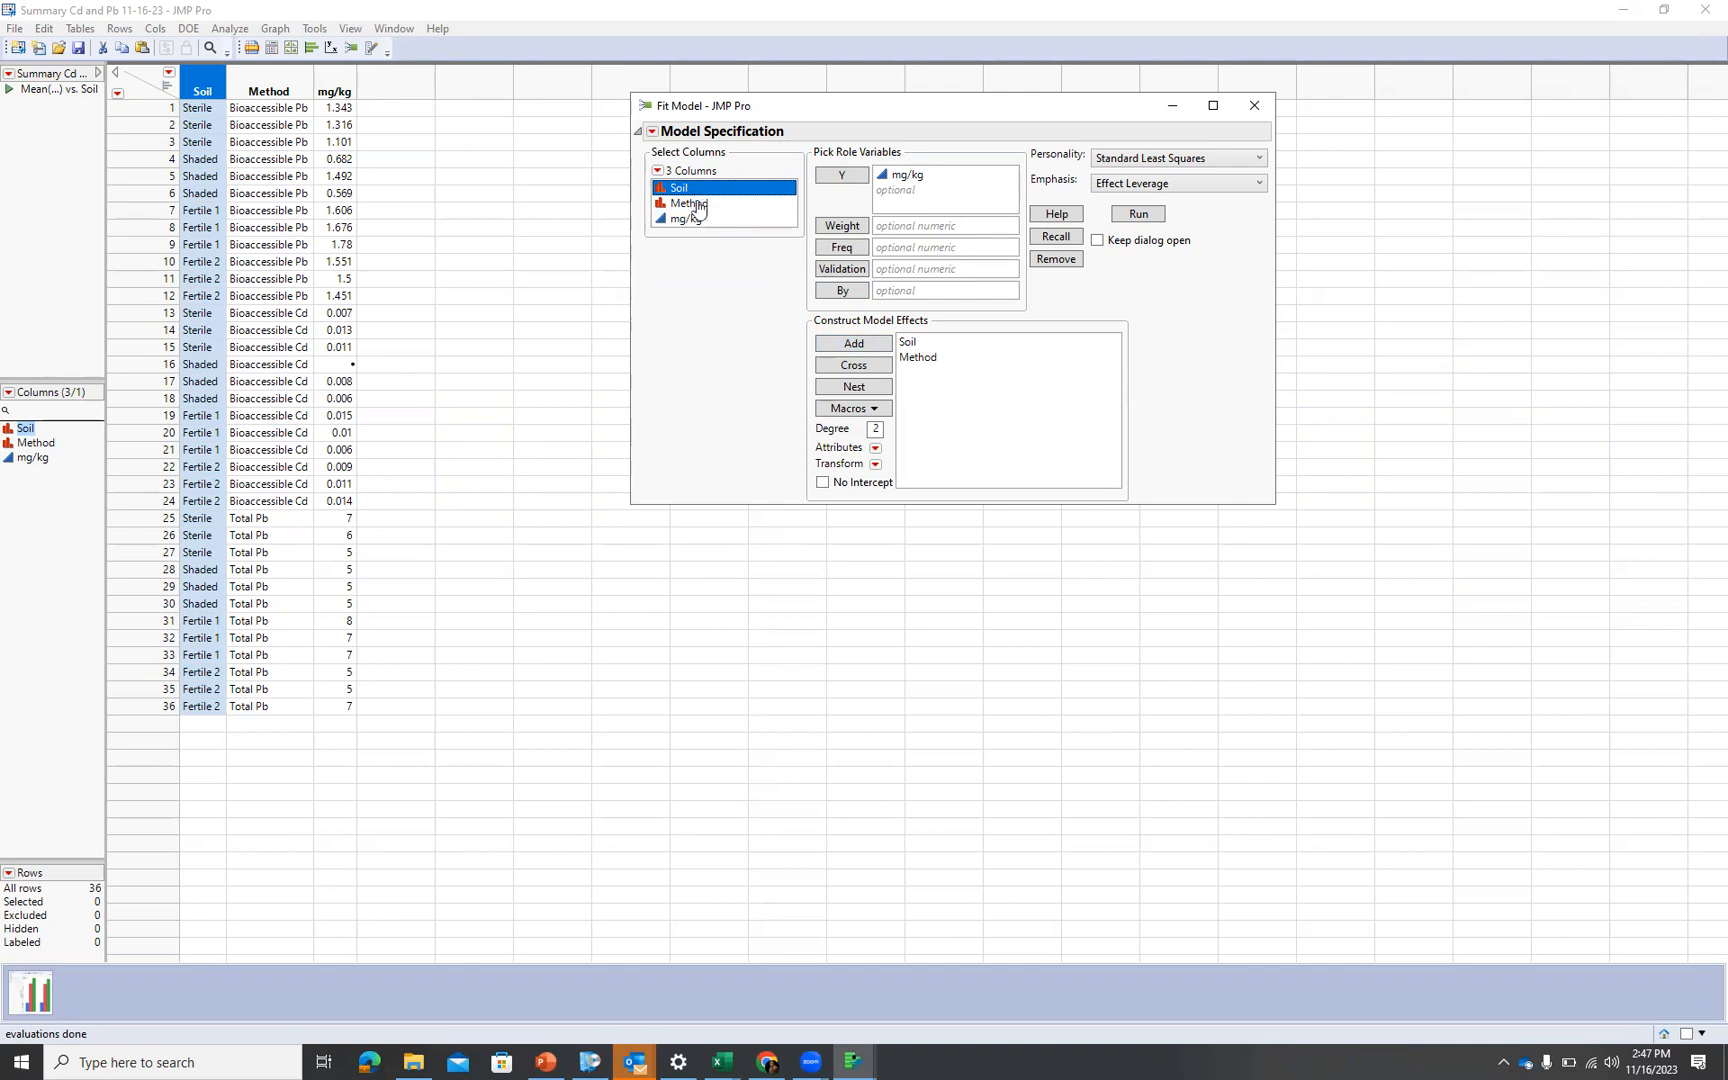
left_click(698, 208, "ctrl")
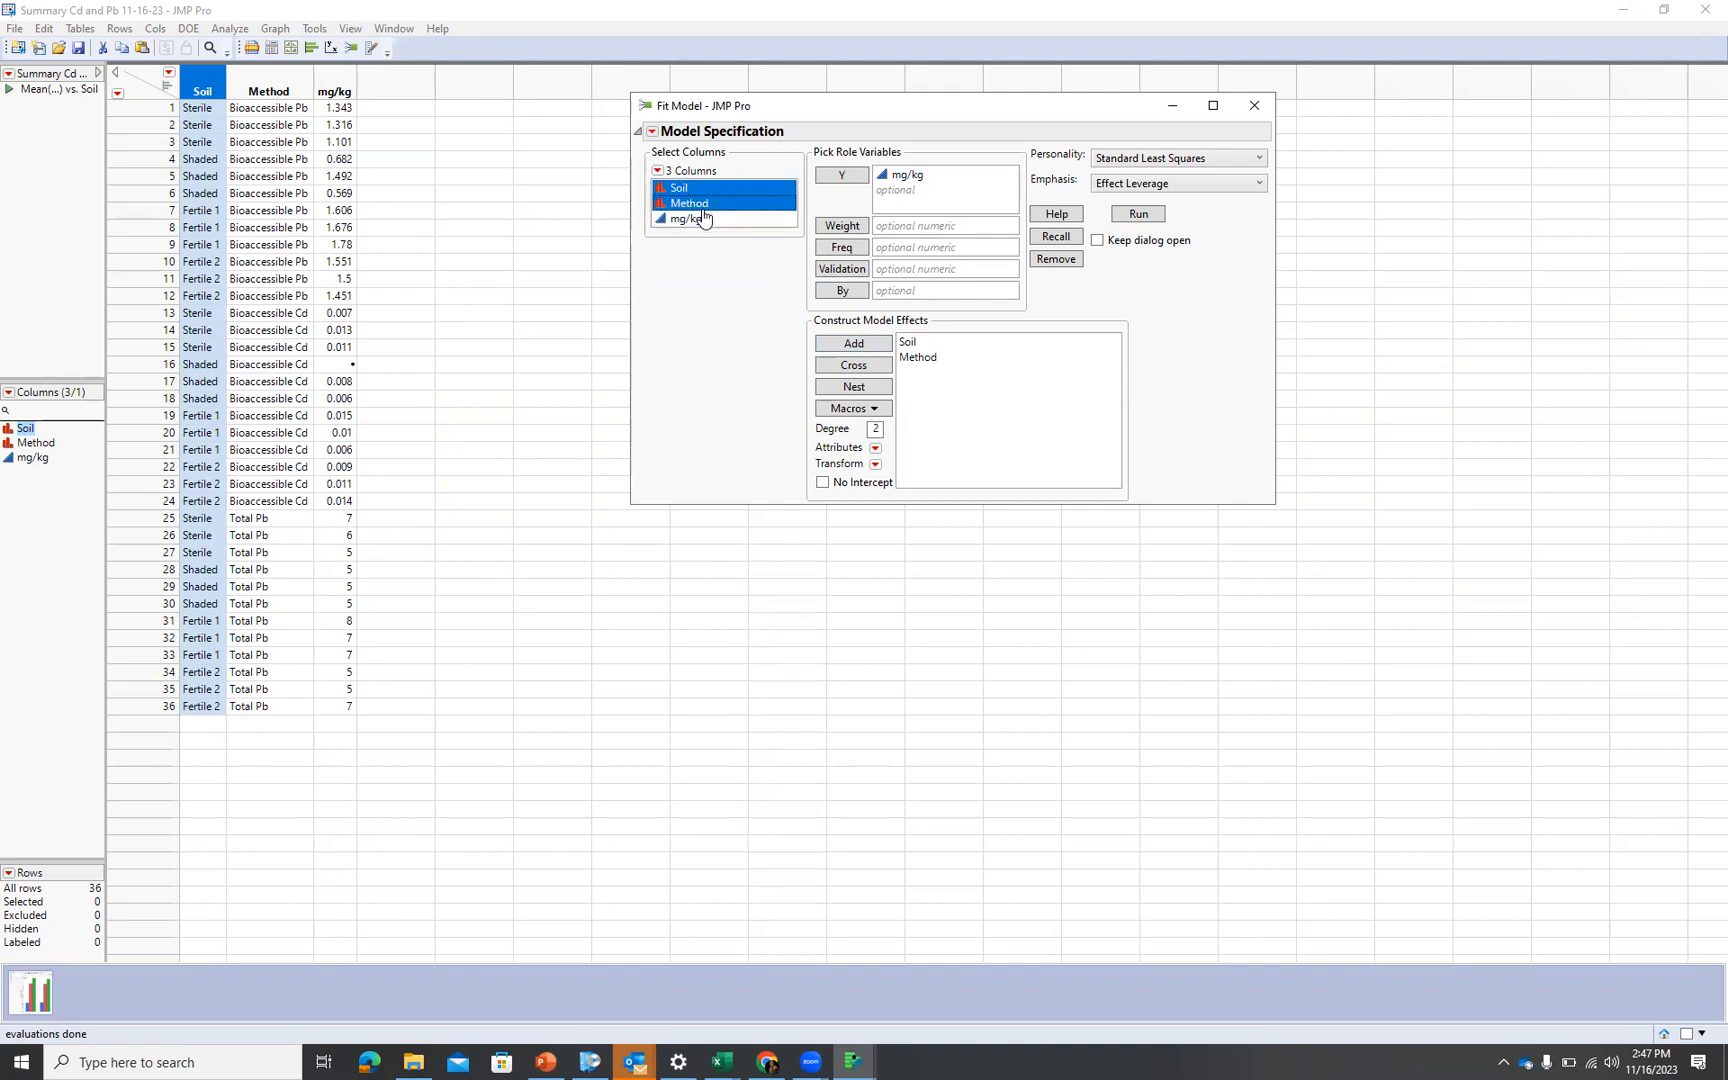
left_click(858, 366)
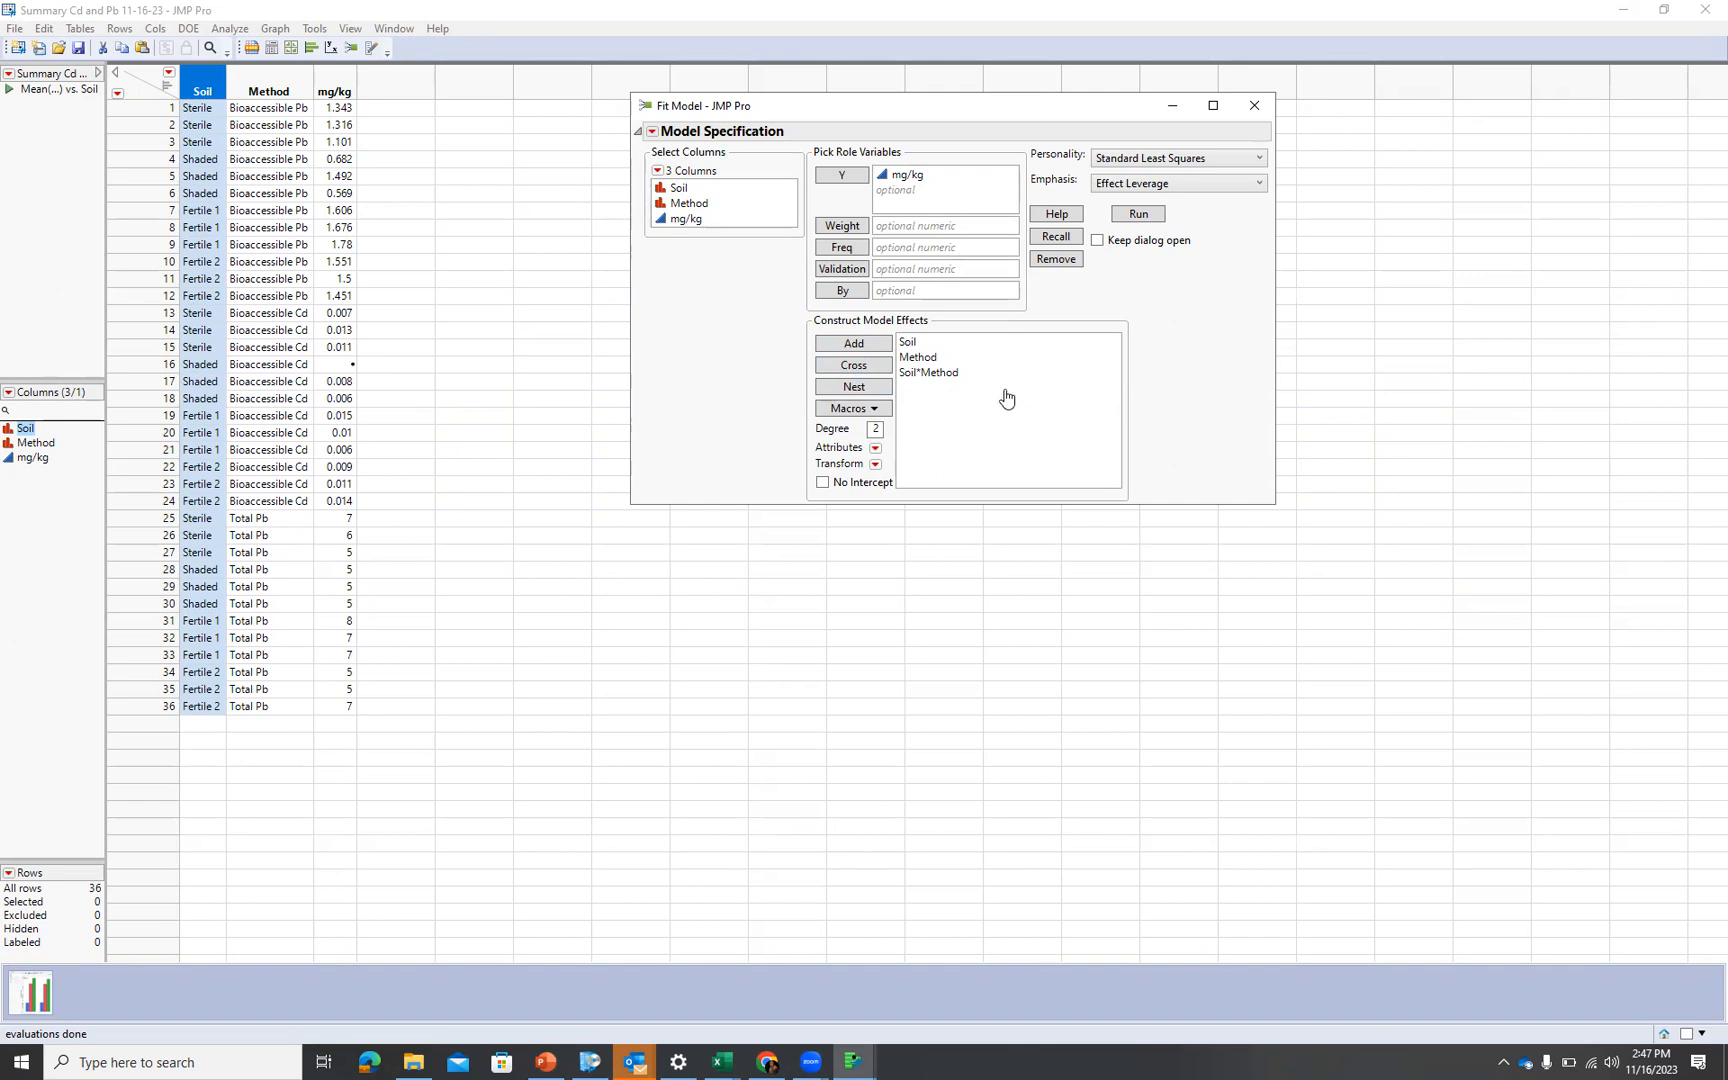
left_click(680, 190)
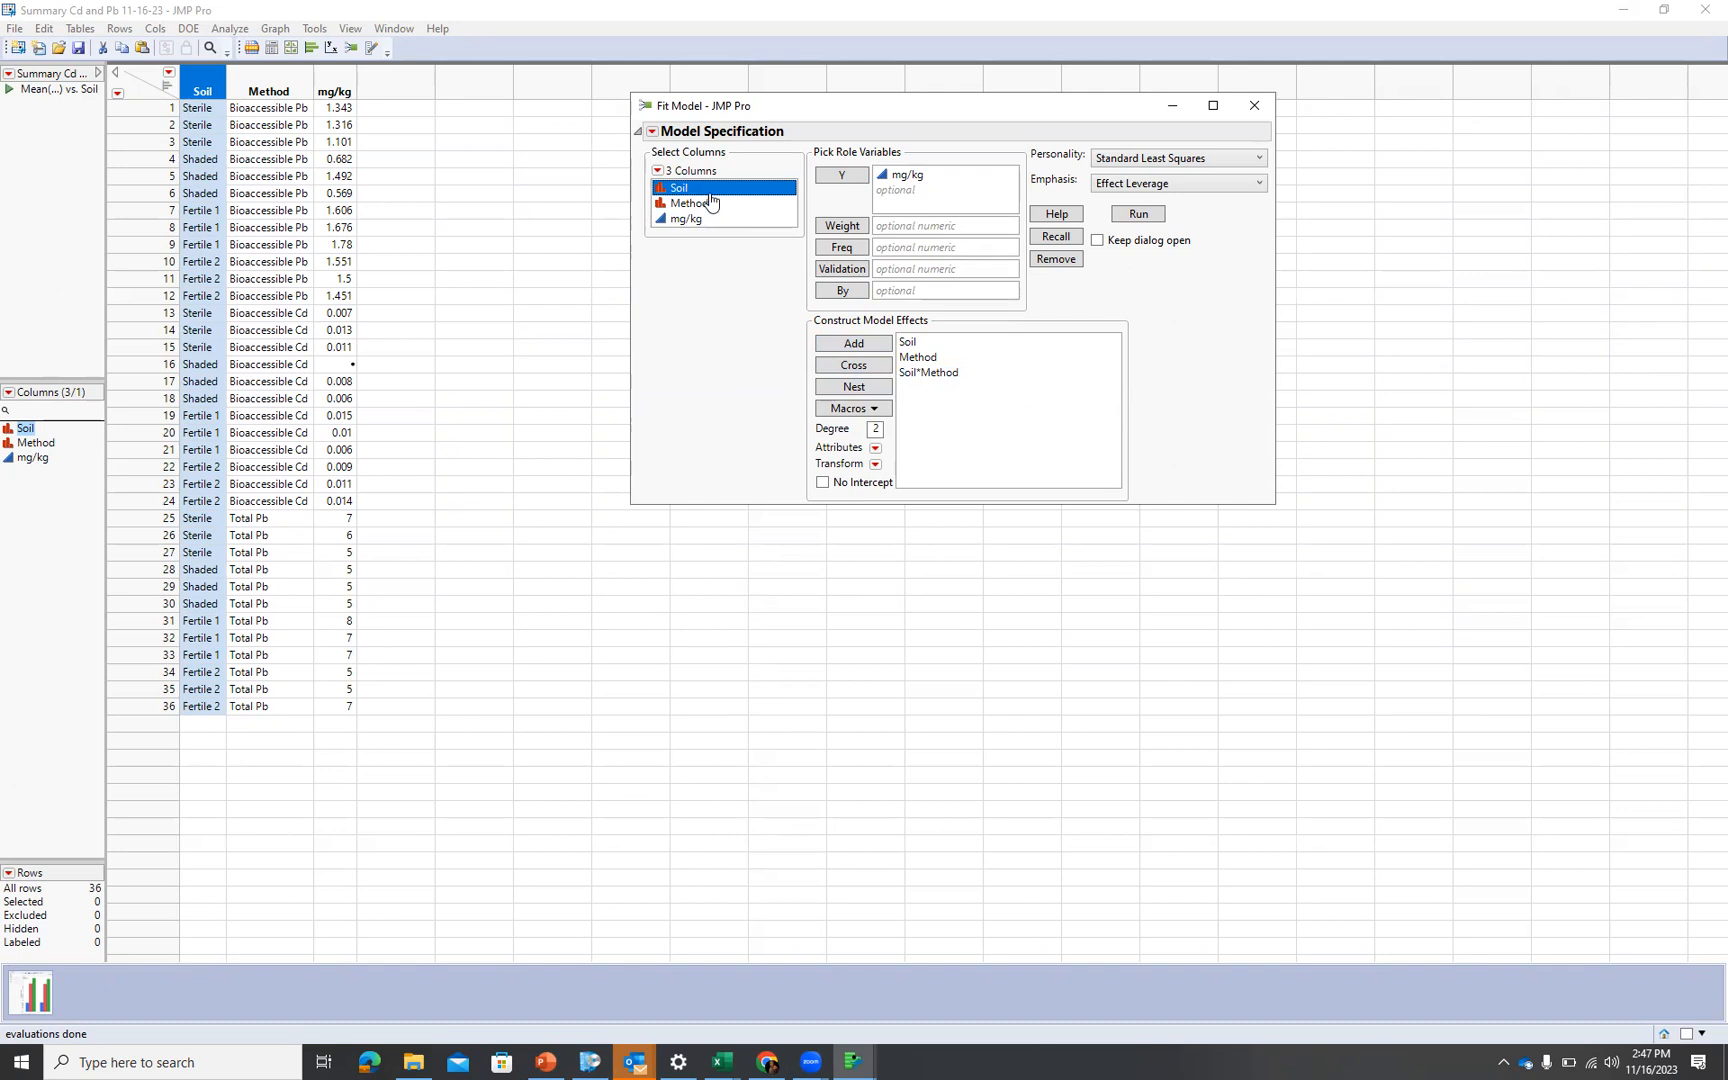
left_click(708, 206, "shift")
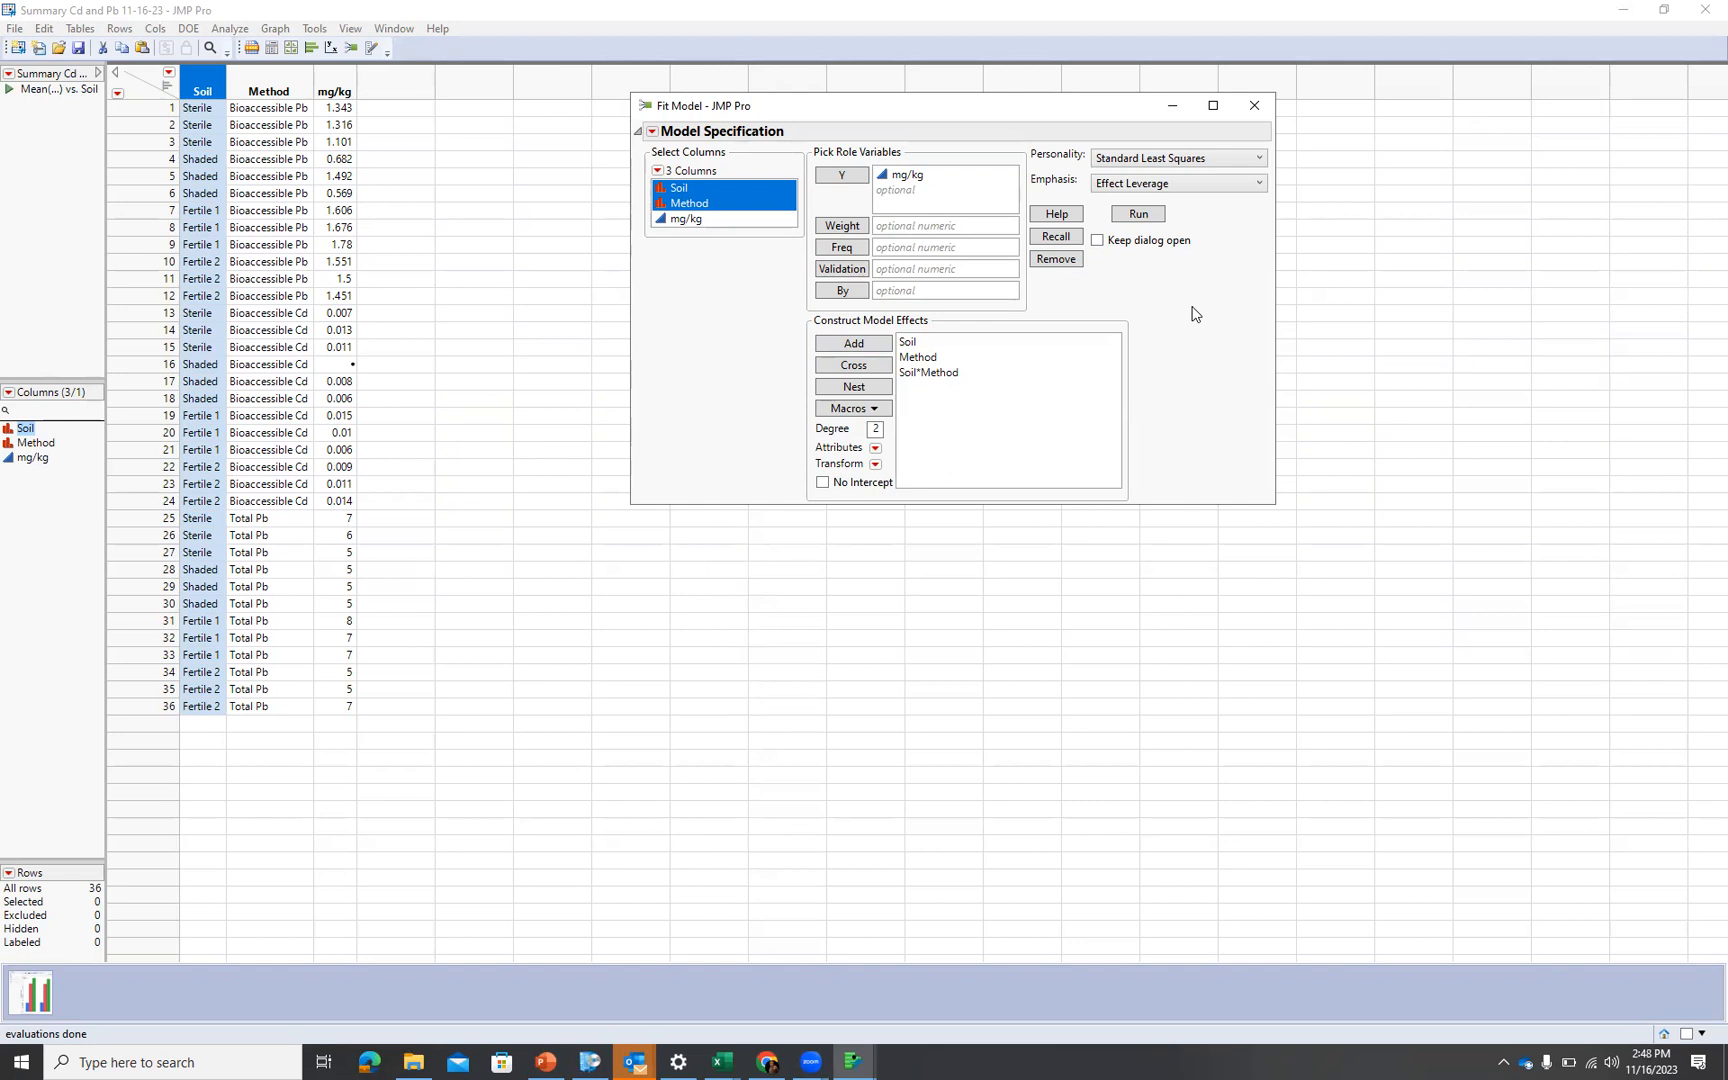
left_click(1139, 214)
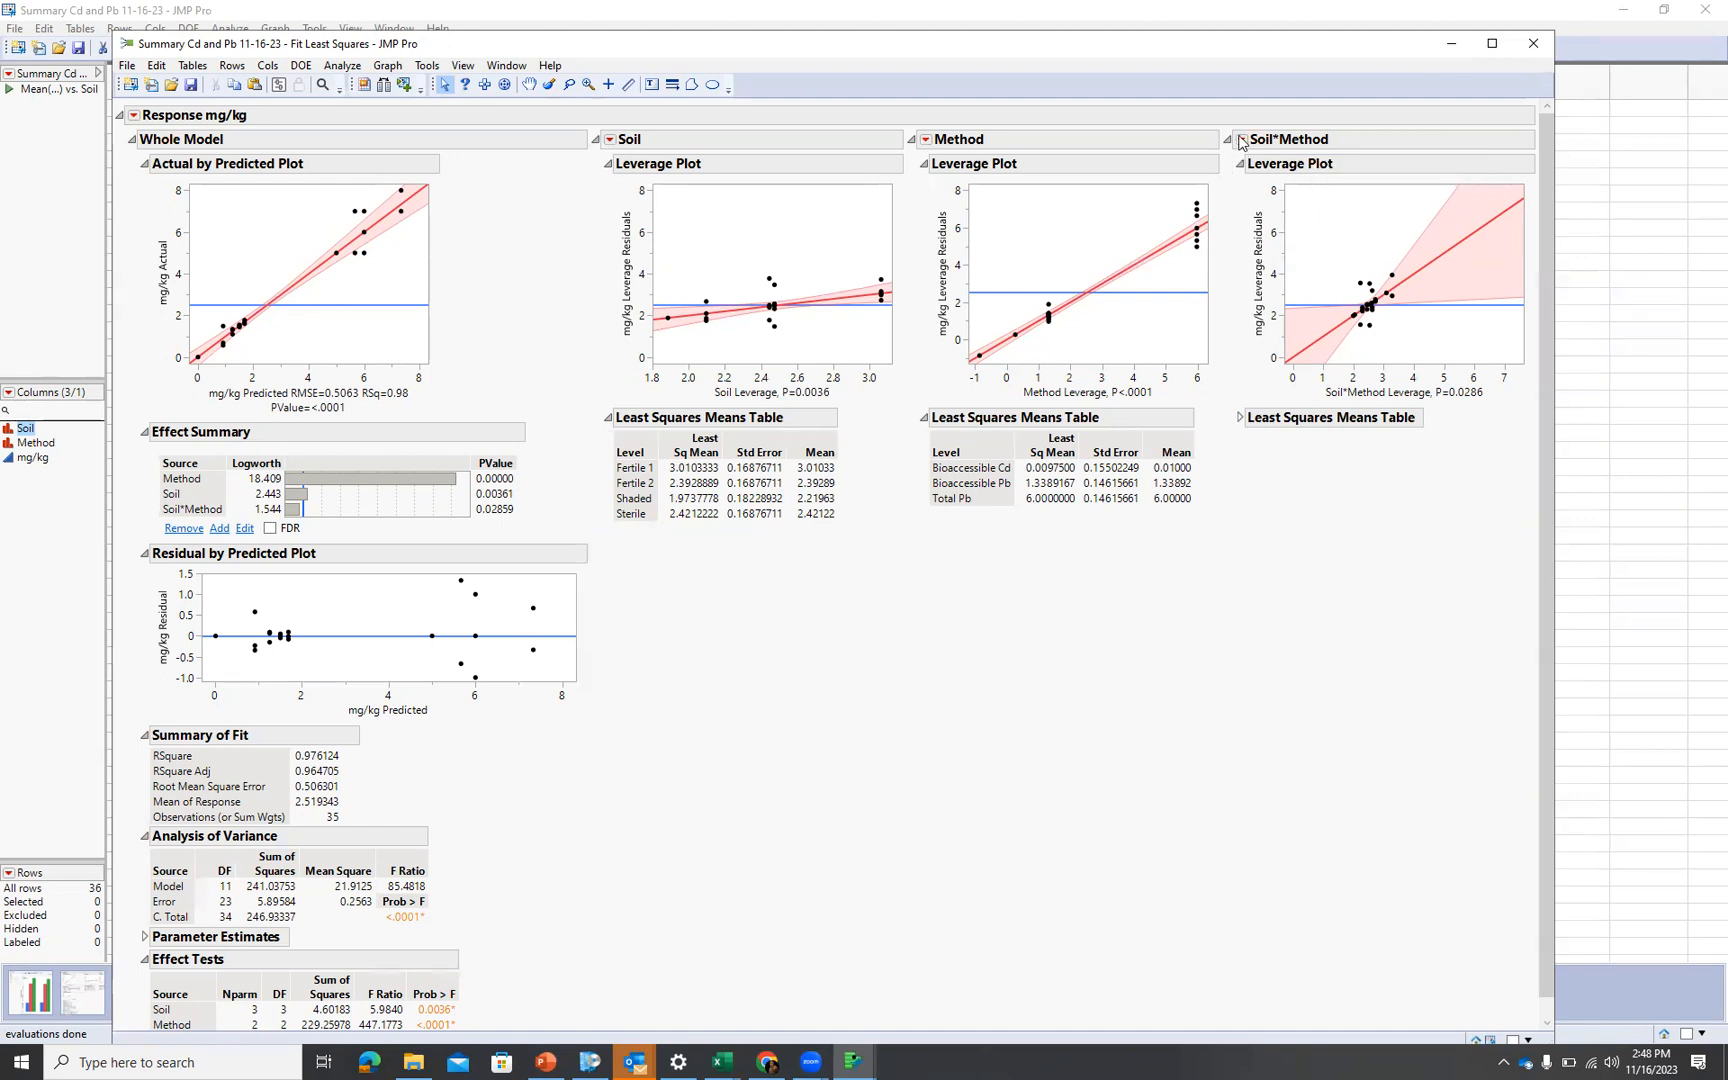
Run the LSMeans Tukey HSD comparison for the Soil*Method effect and hide its crosstab report, keeping the connecting letters report
left_click(1241, 141)
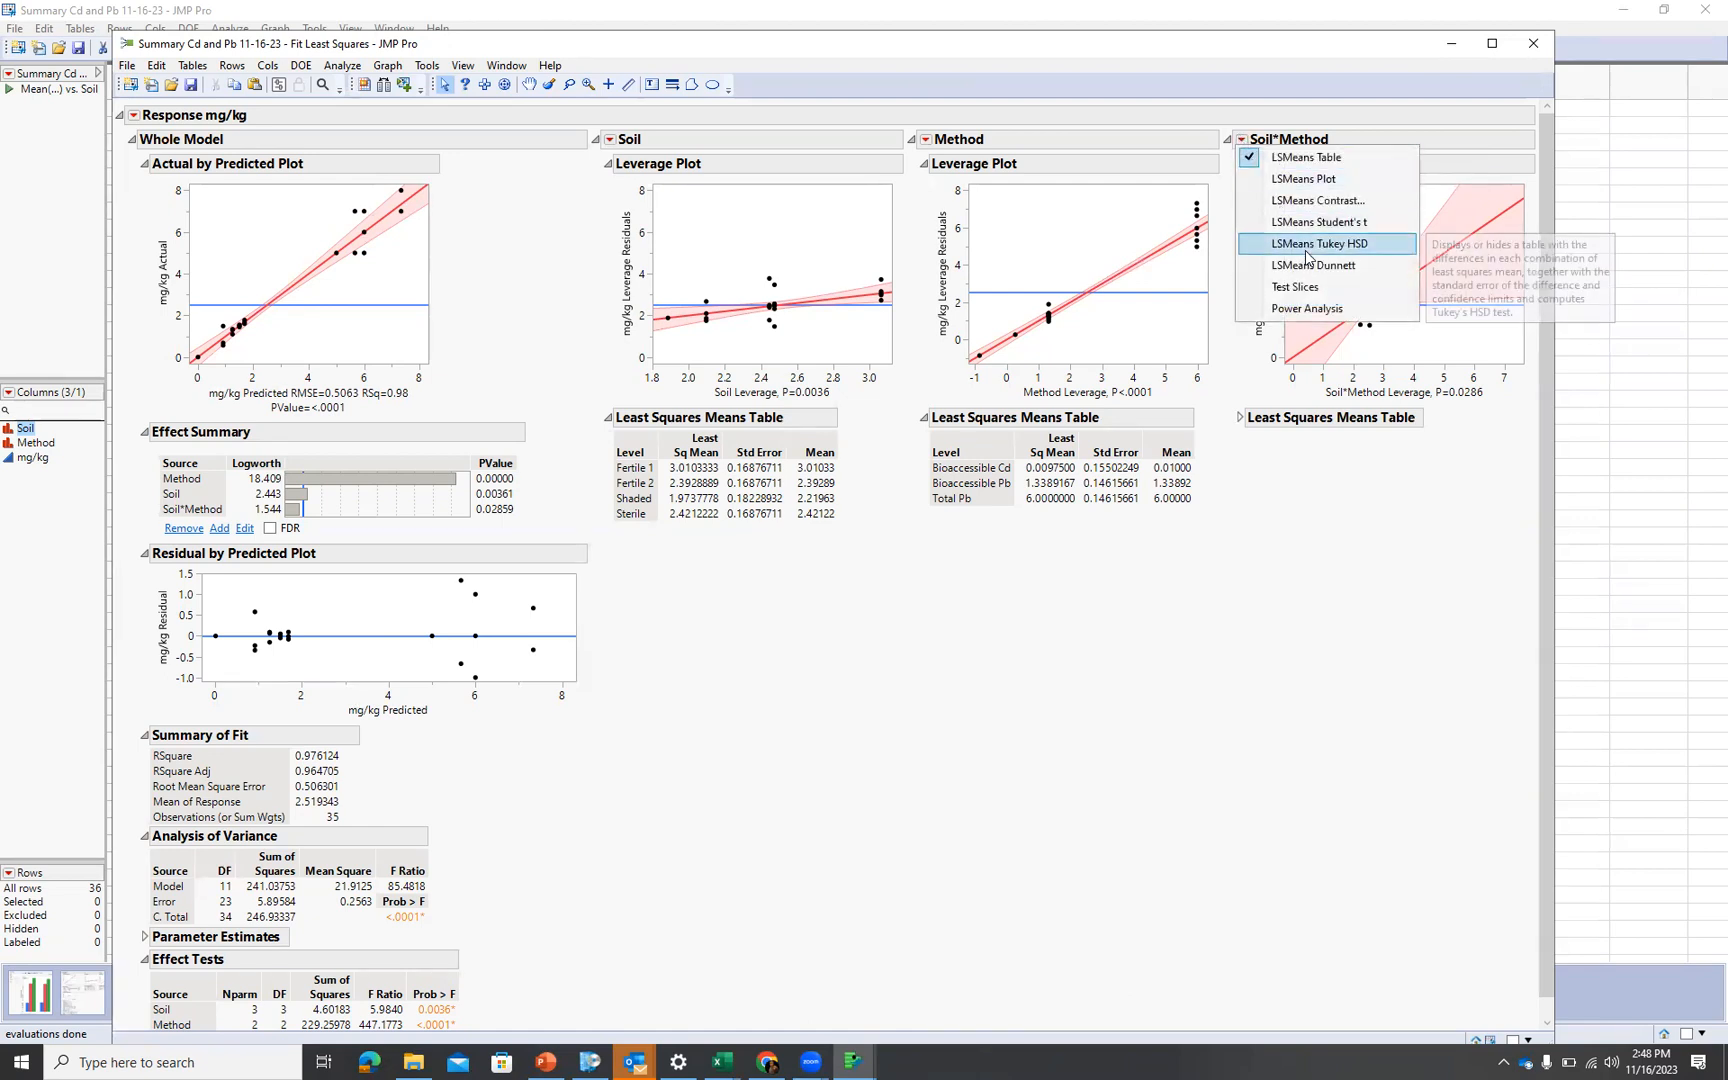
left_click(1306, 252)
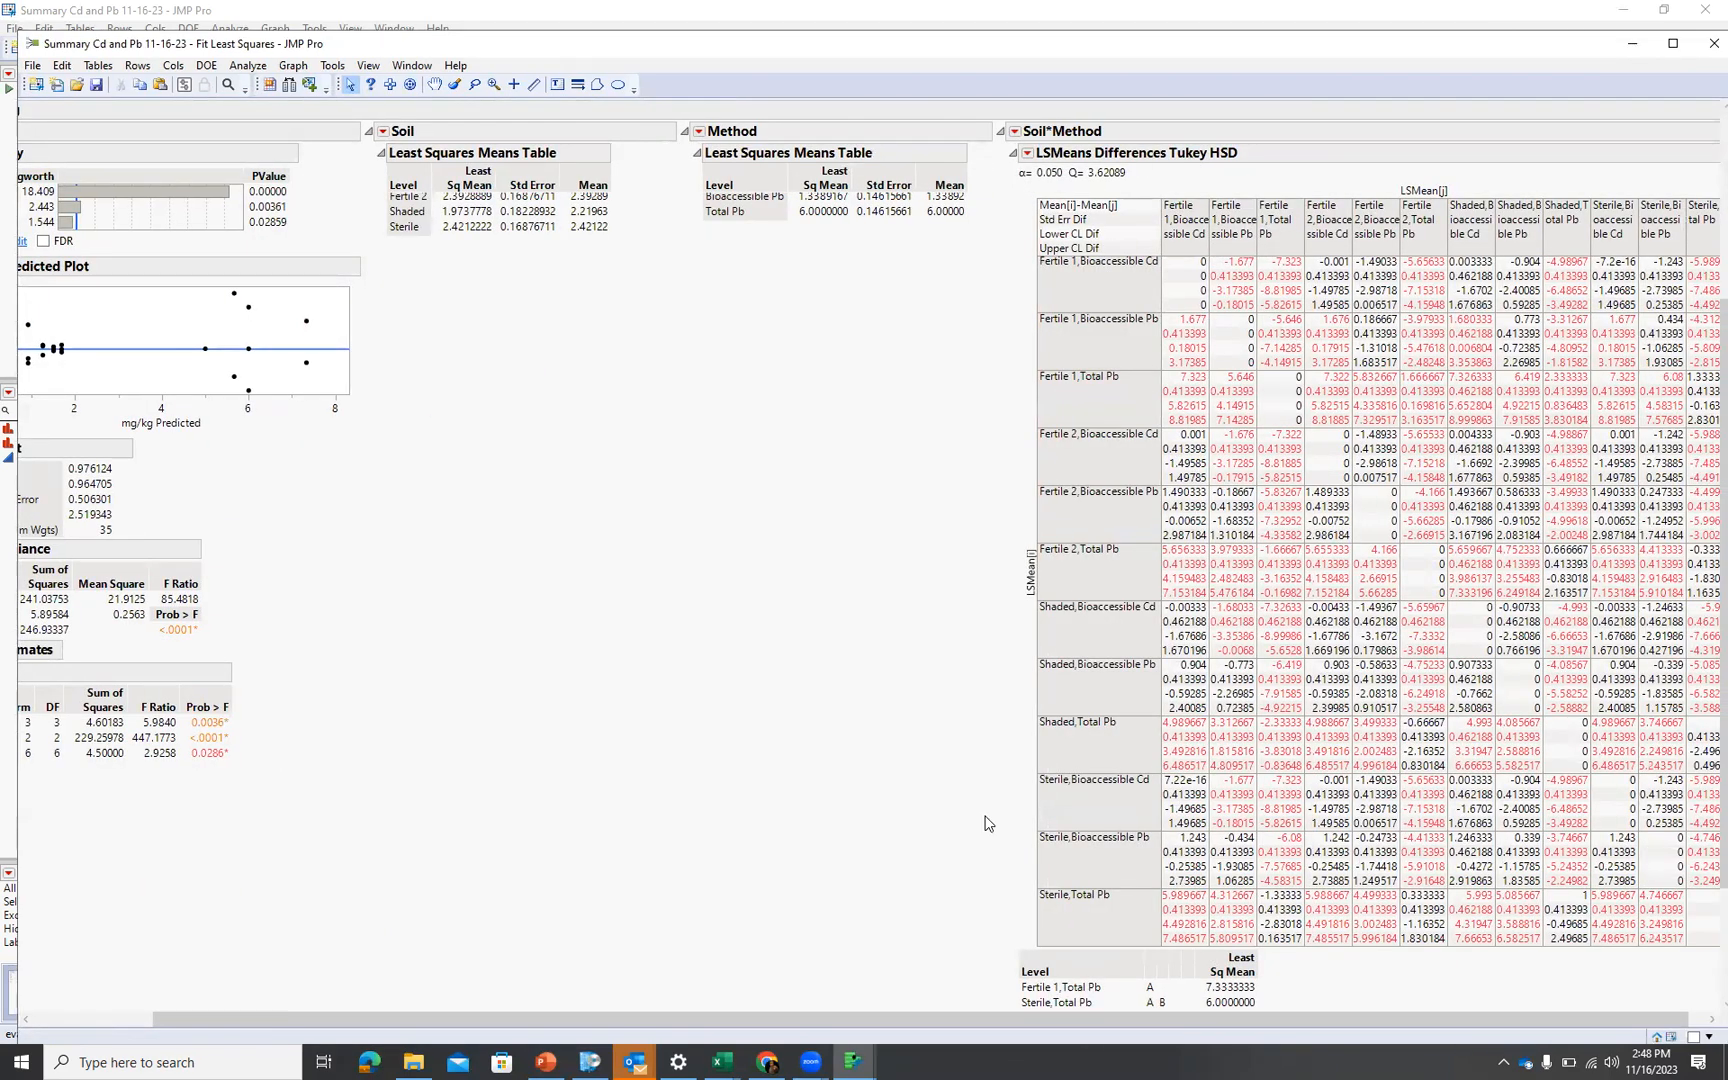
scroll(1346, 519, "down", 3)
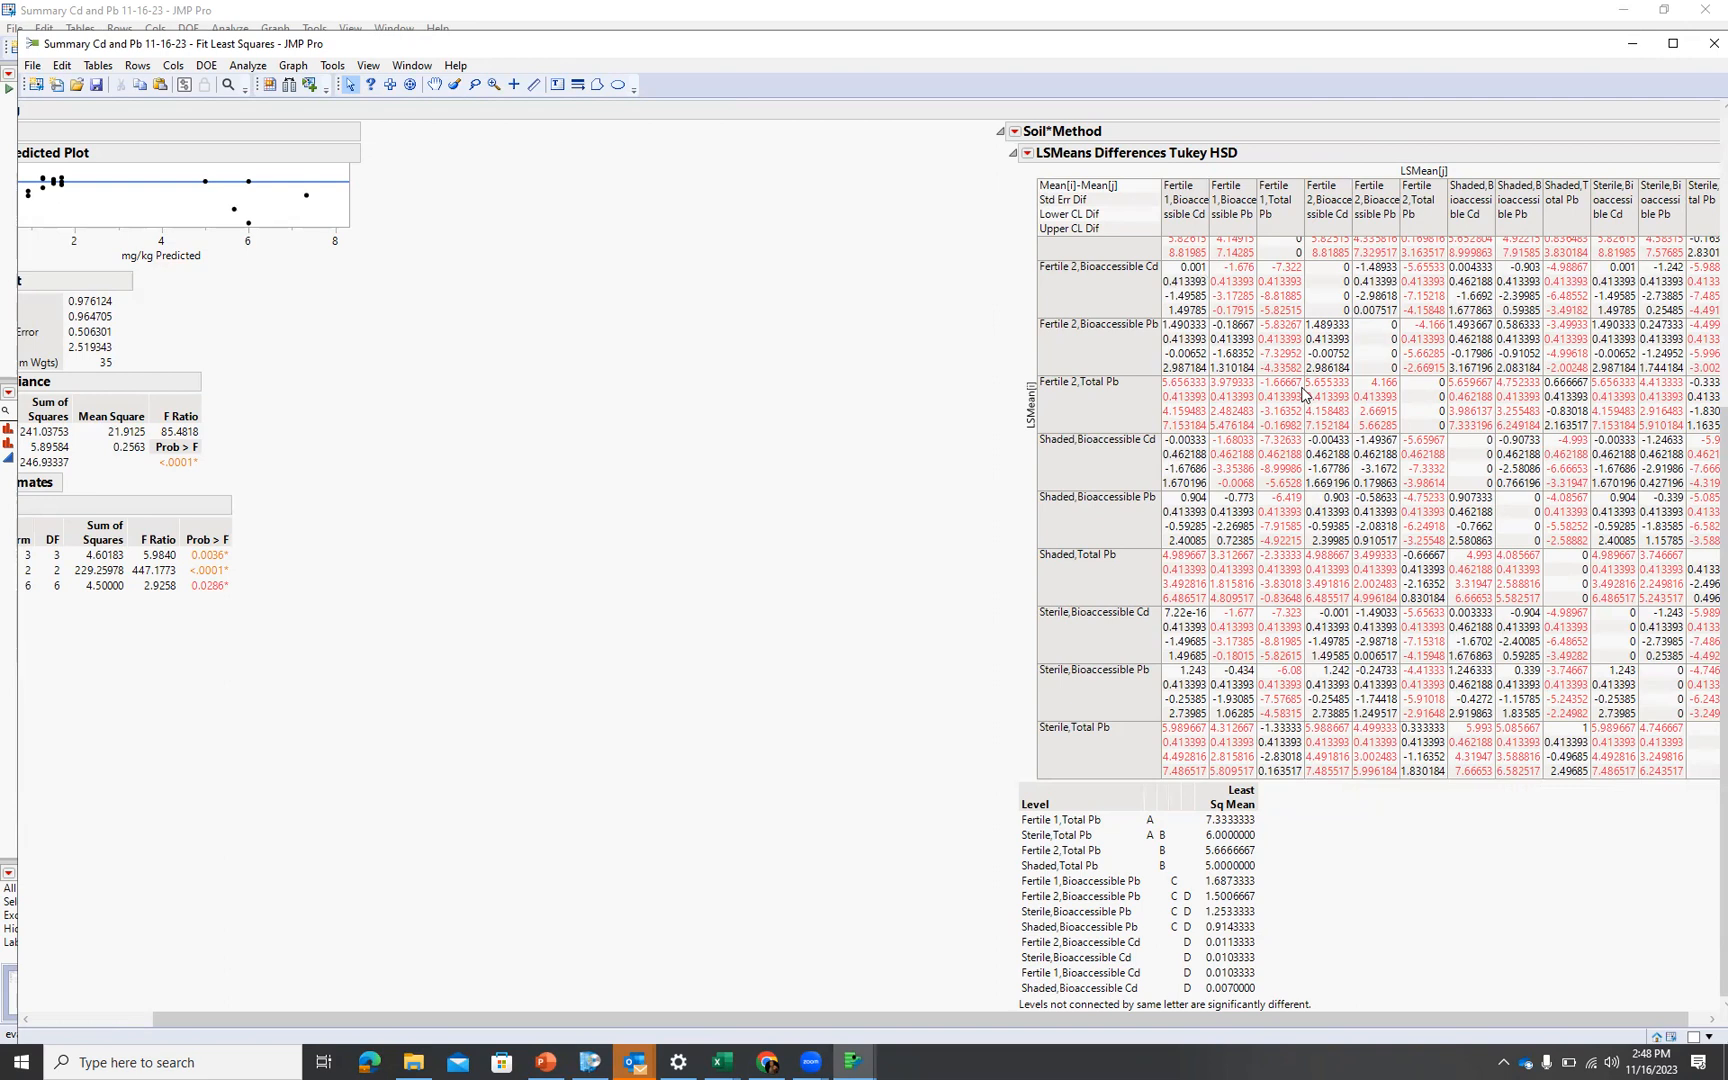
scroll(1300, 390, "up", 4)
scroll(1250, 390, "down", 3)
scroll(1170, 300, "up", 4)
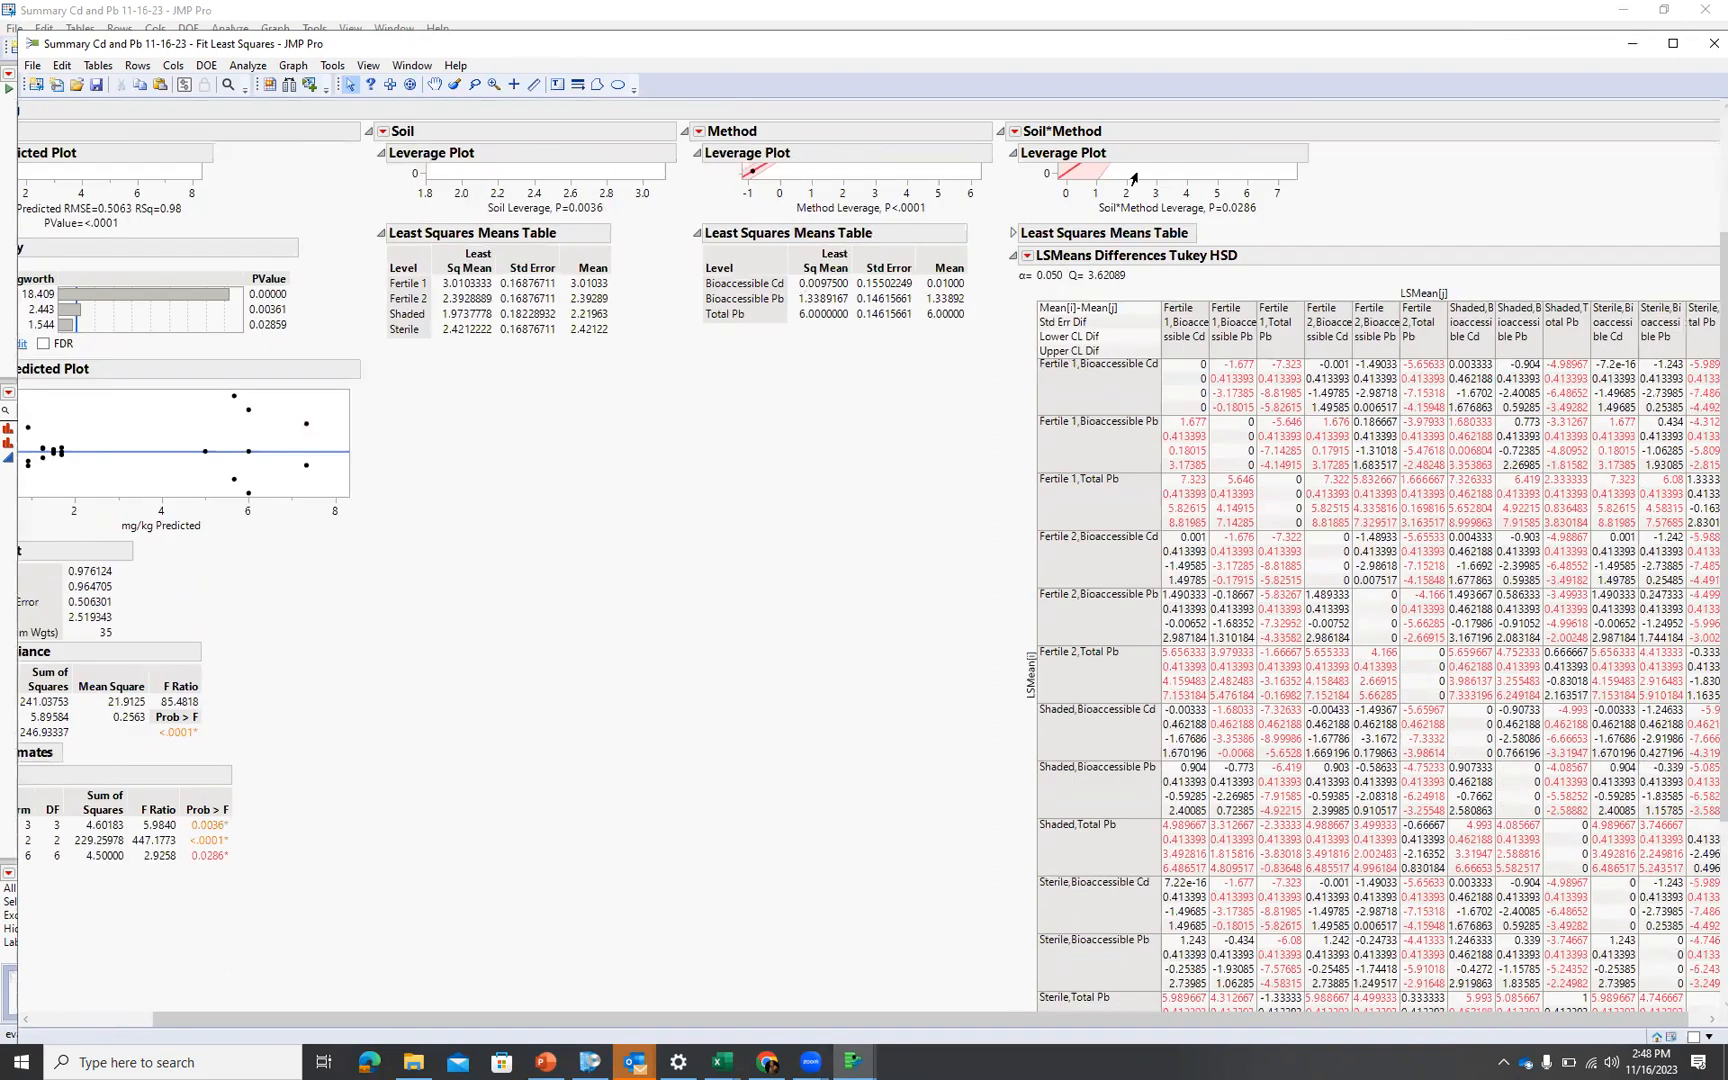
left_click(1027, 258)
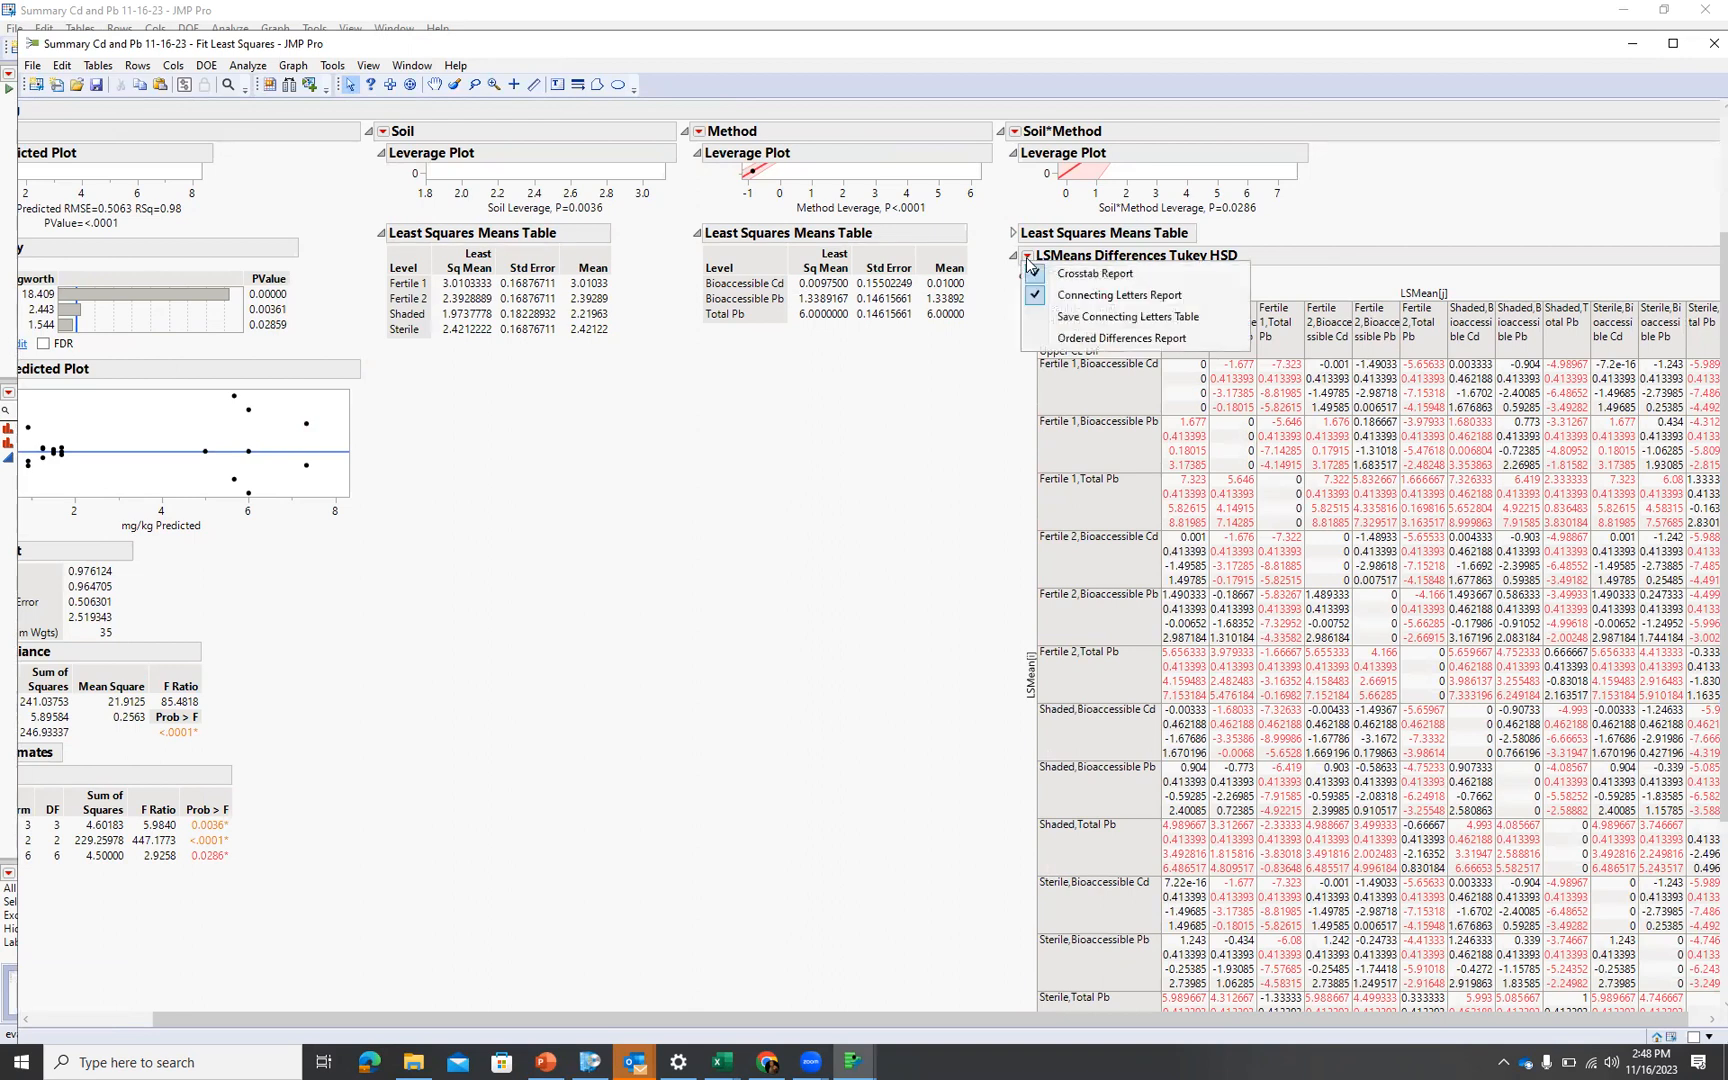
left_click(1125, 275)
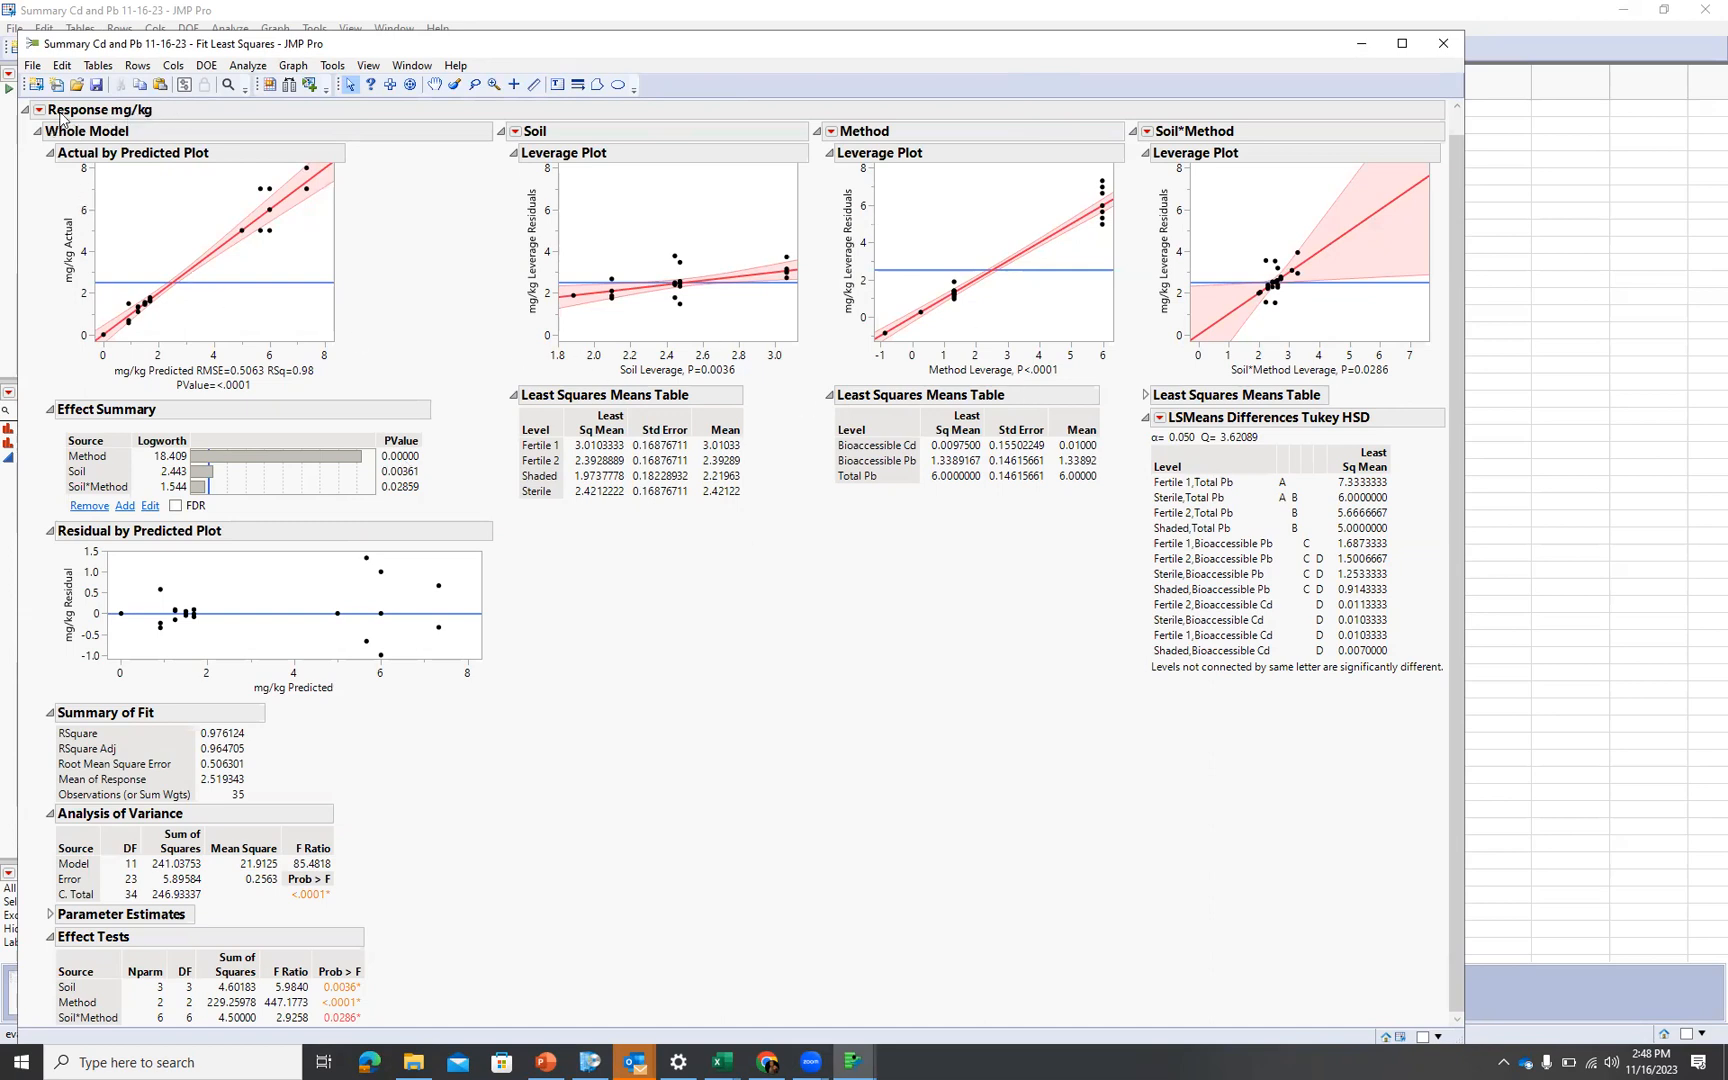
Save the model's script to the data table under the name "Fit Least Squares"
left_click(40, 112)
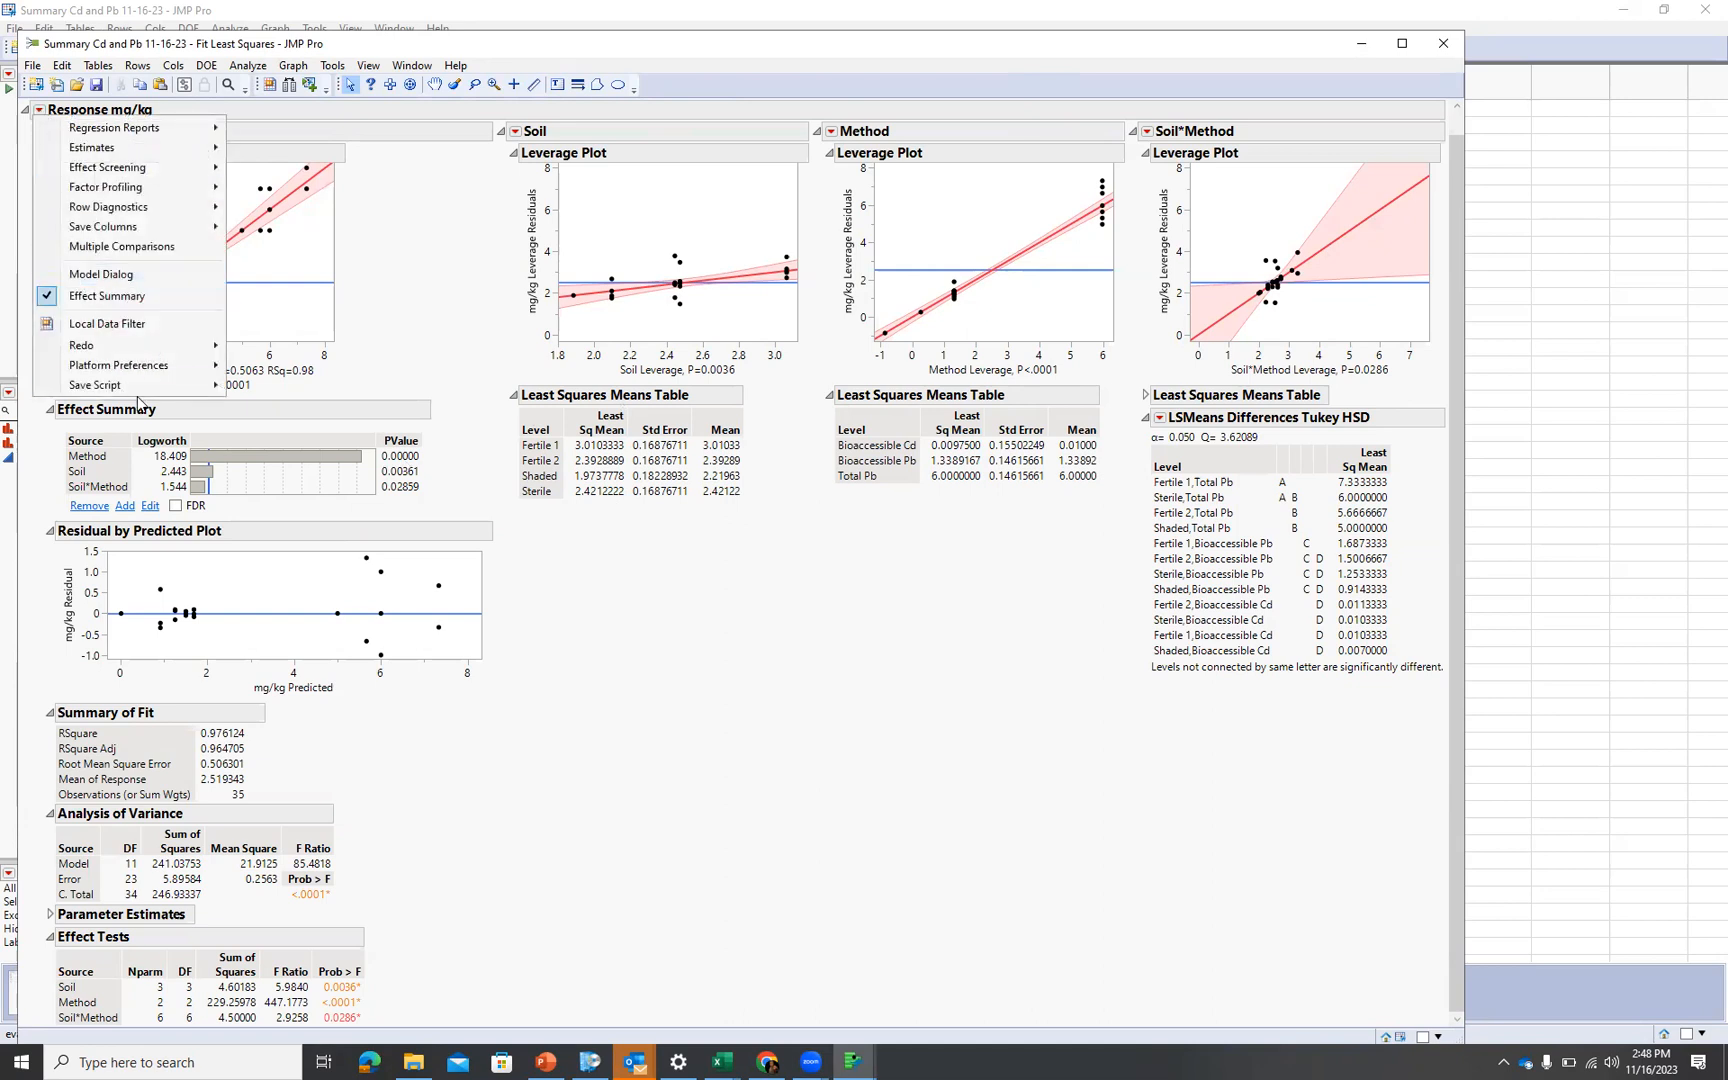
mouse_move(222, 386)
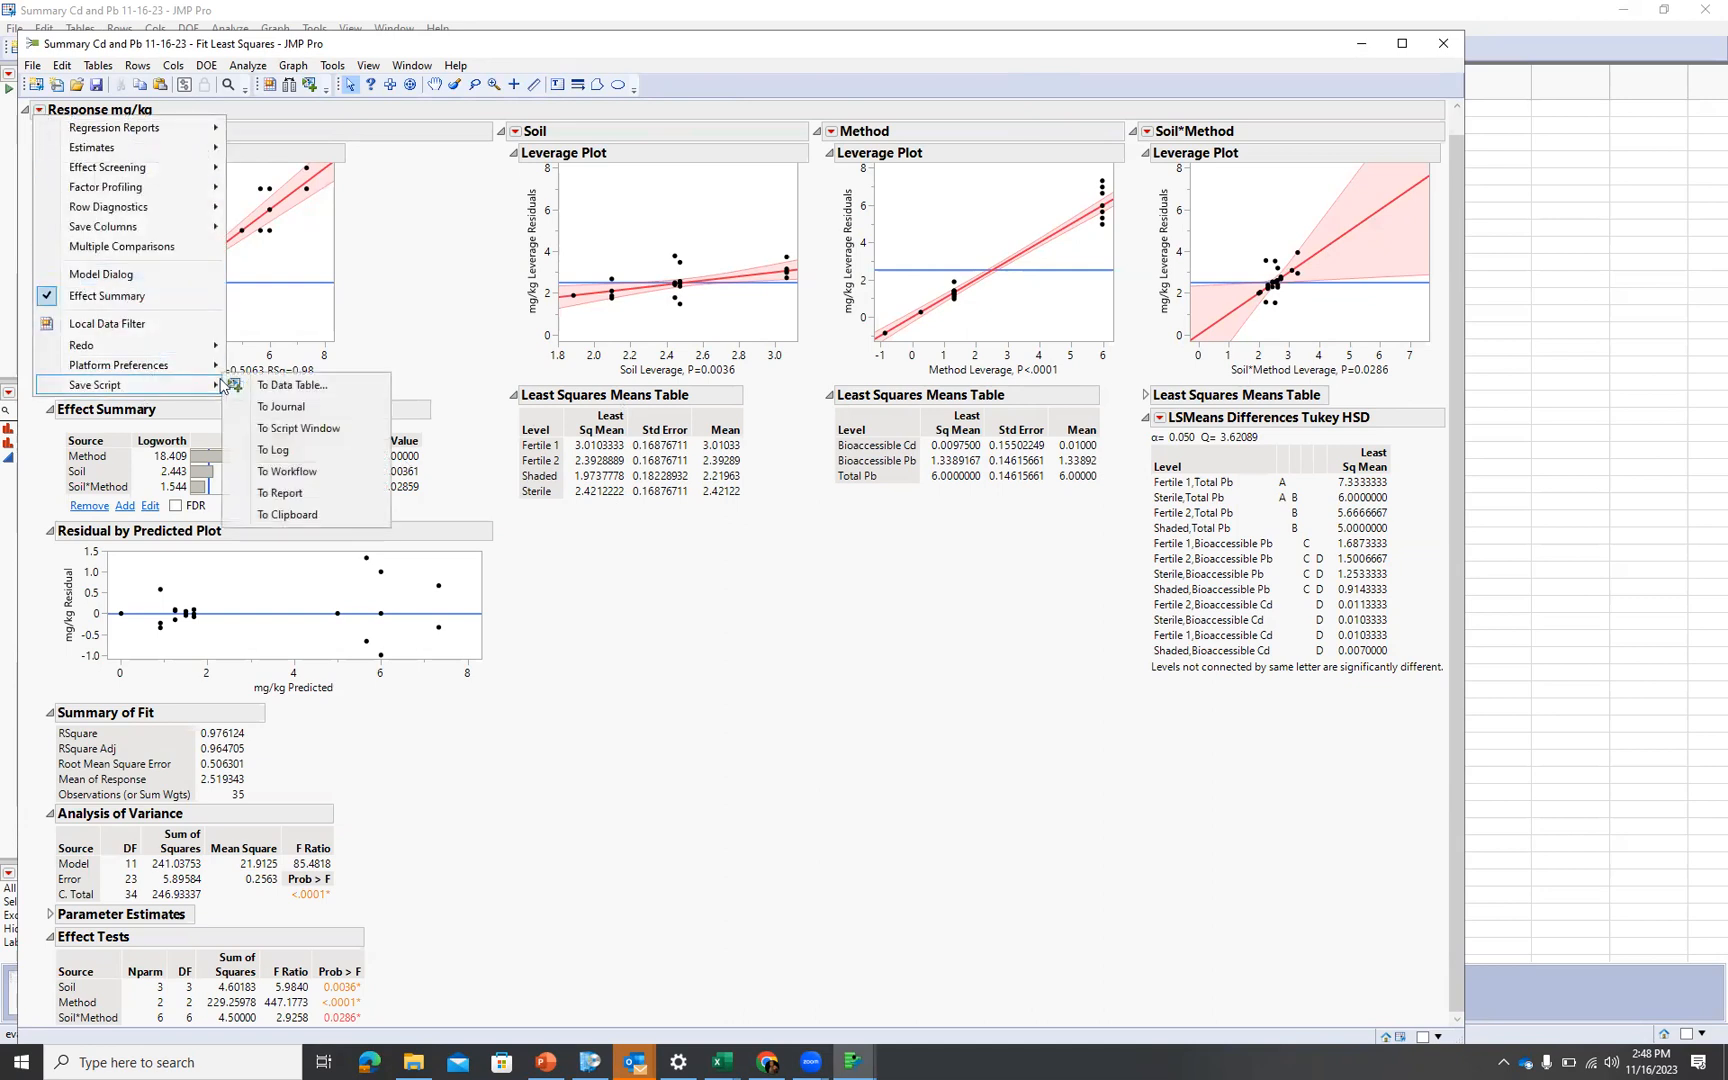
left_click(293, 385)
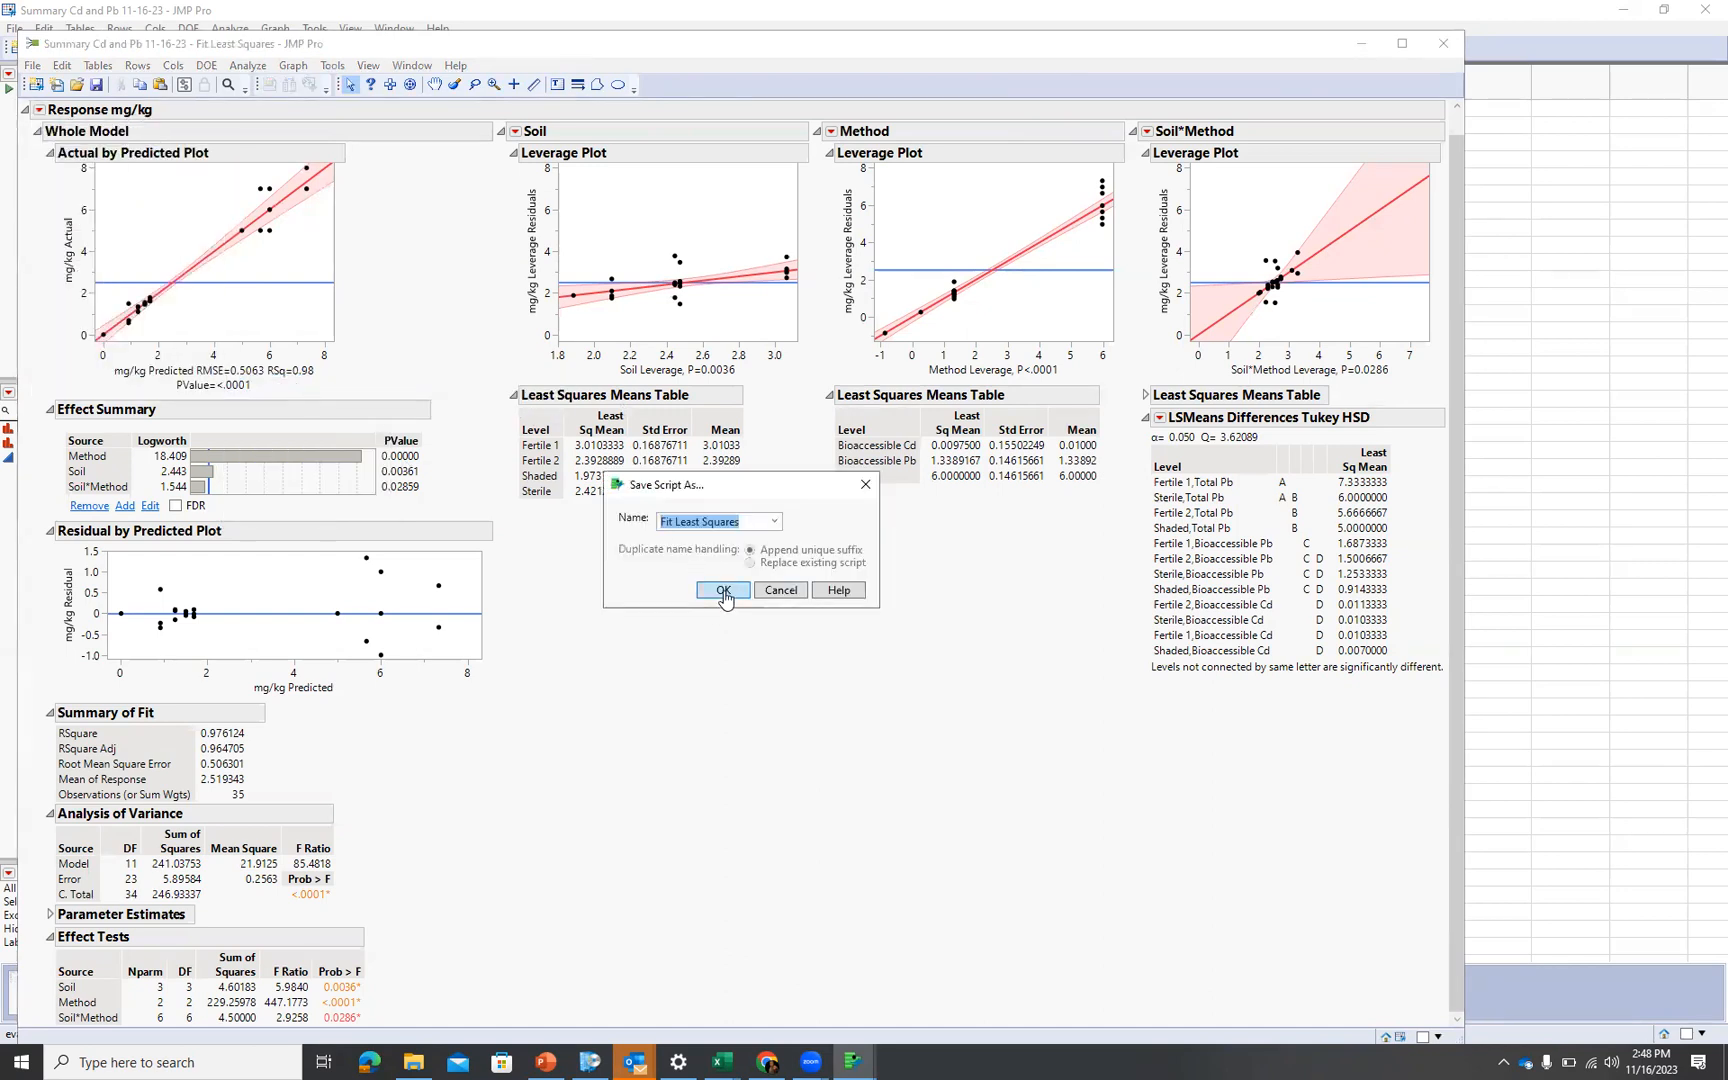
left_click(721, 590)
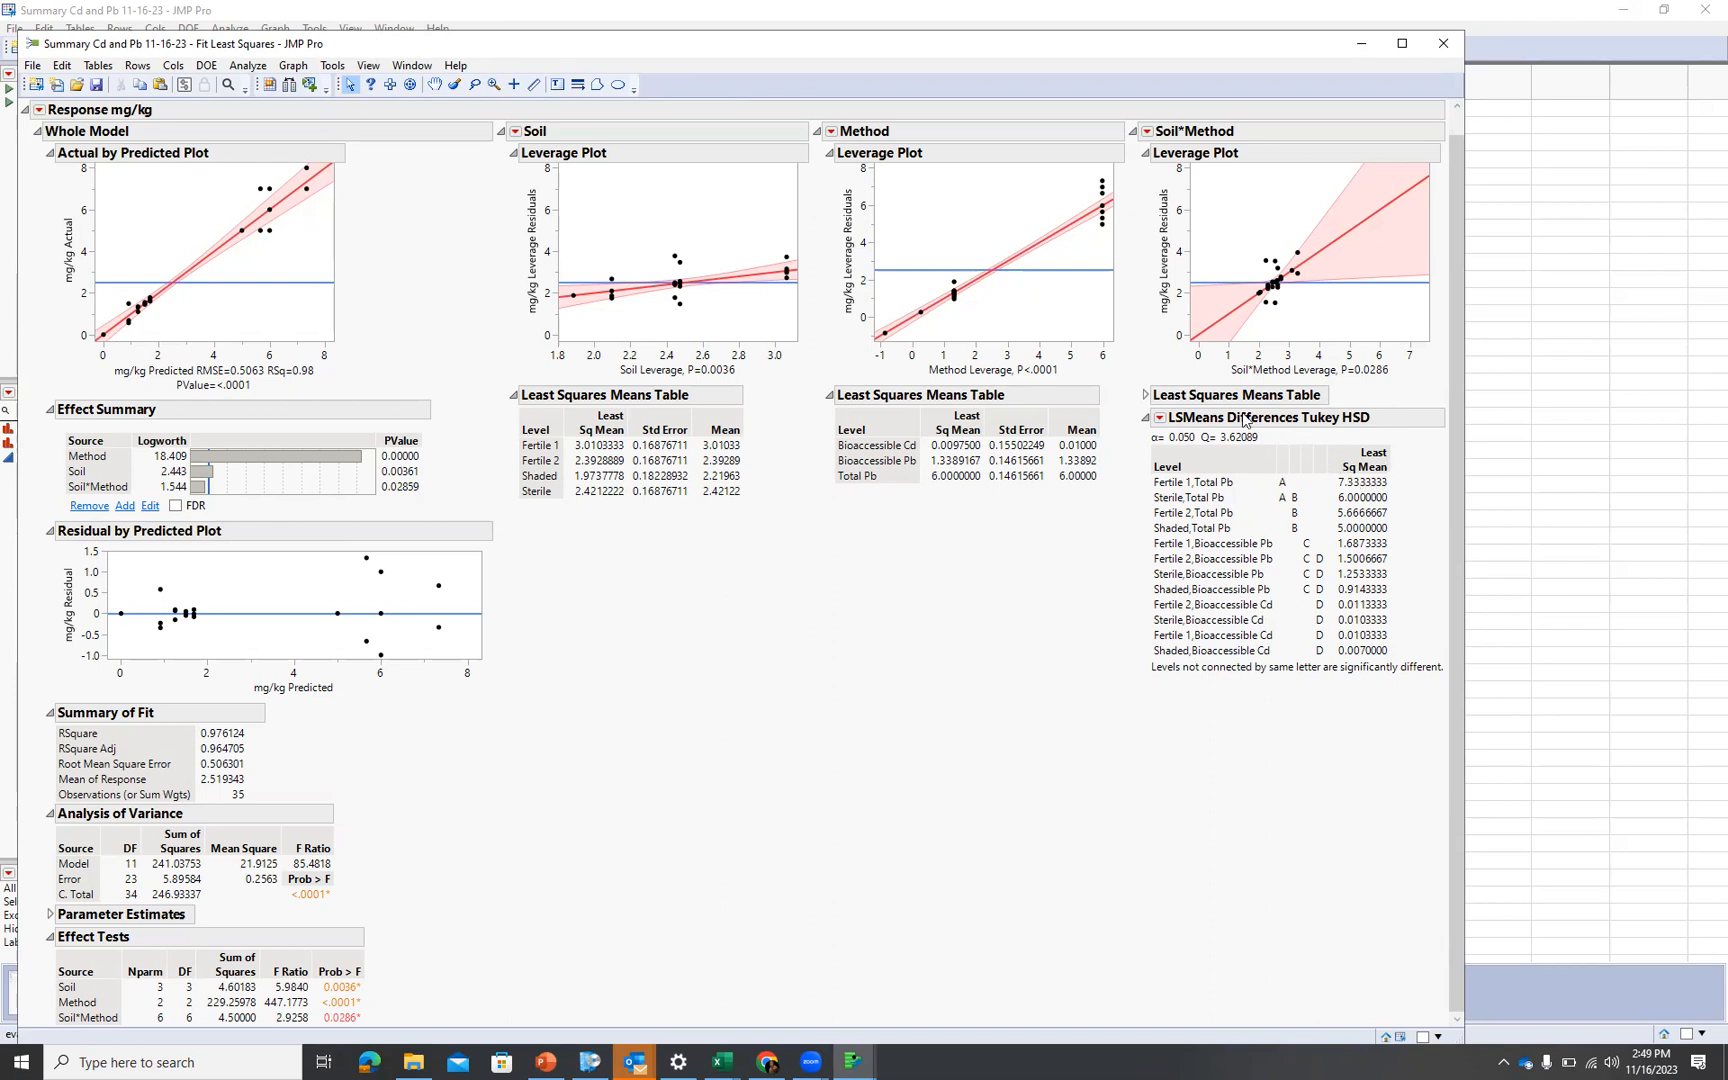
Save the Soil*Method Tukey HSD connecting letters as a table and place its window over the Summary Cd and Pb data table's empty columns
left_click(1159, 419)
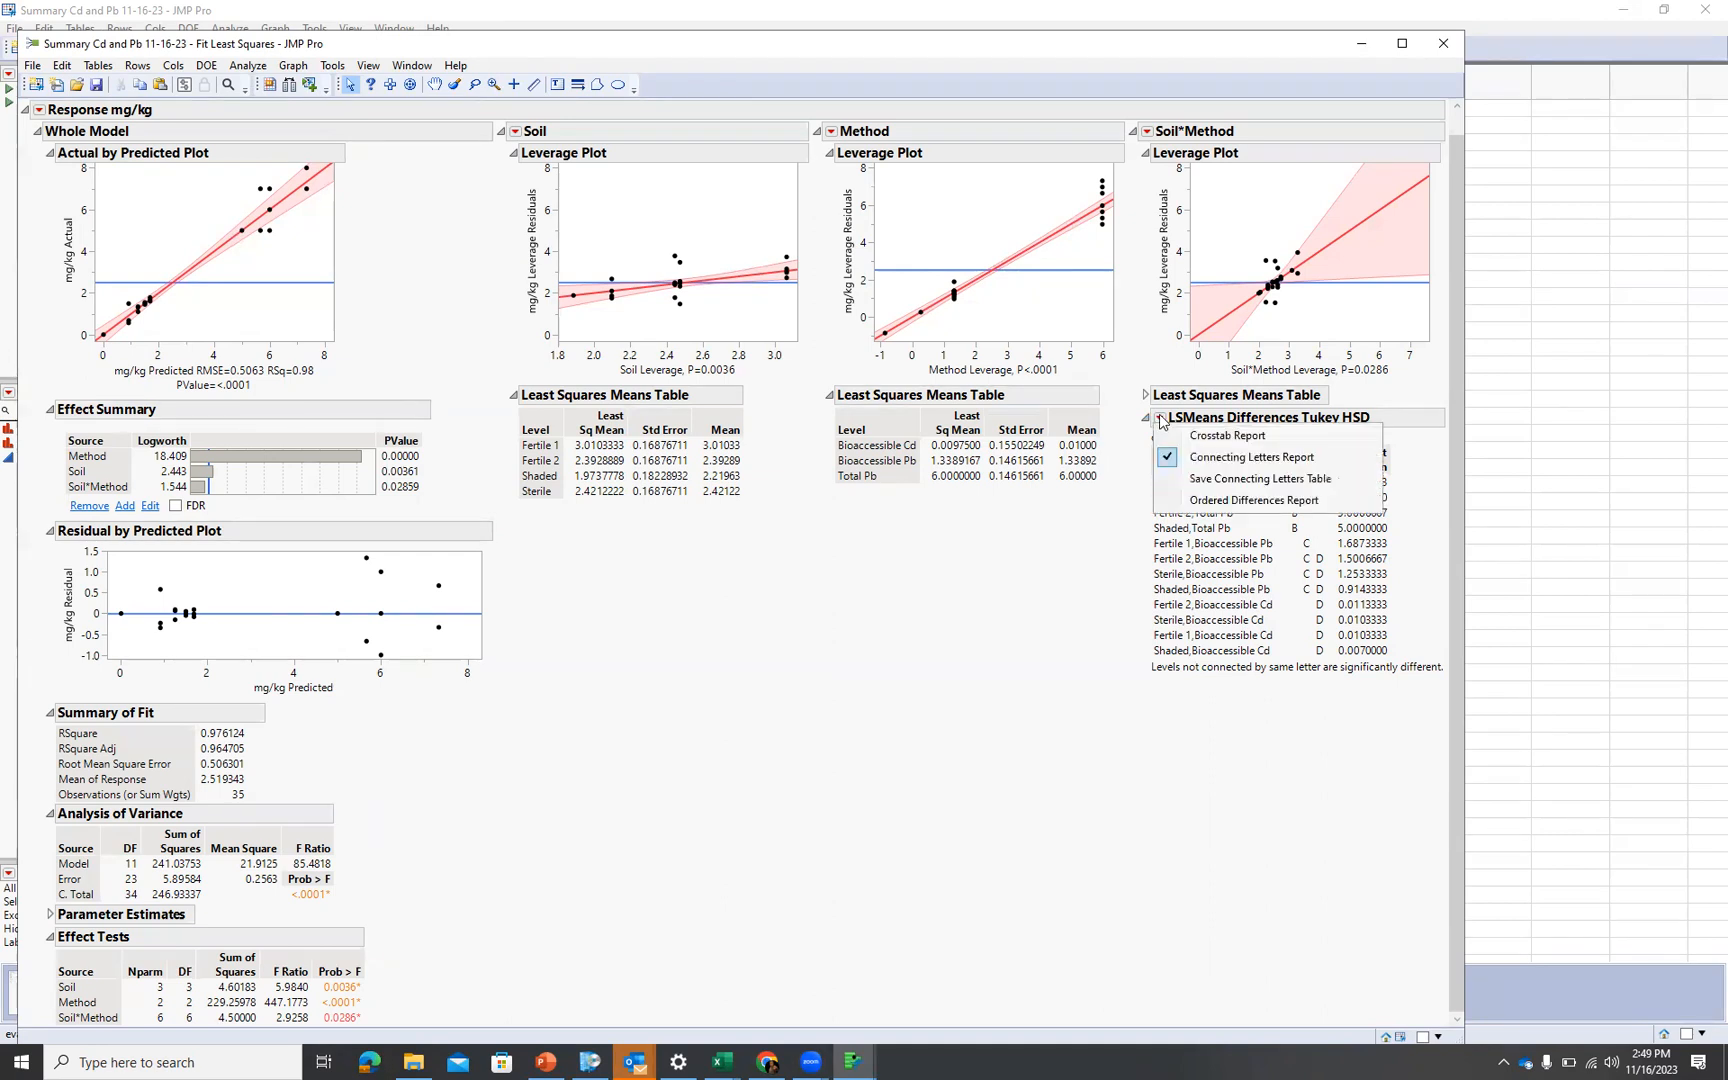
left_click(1244, 480)
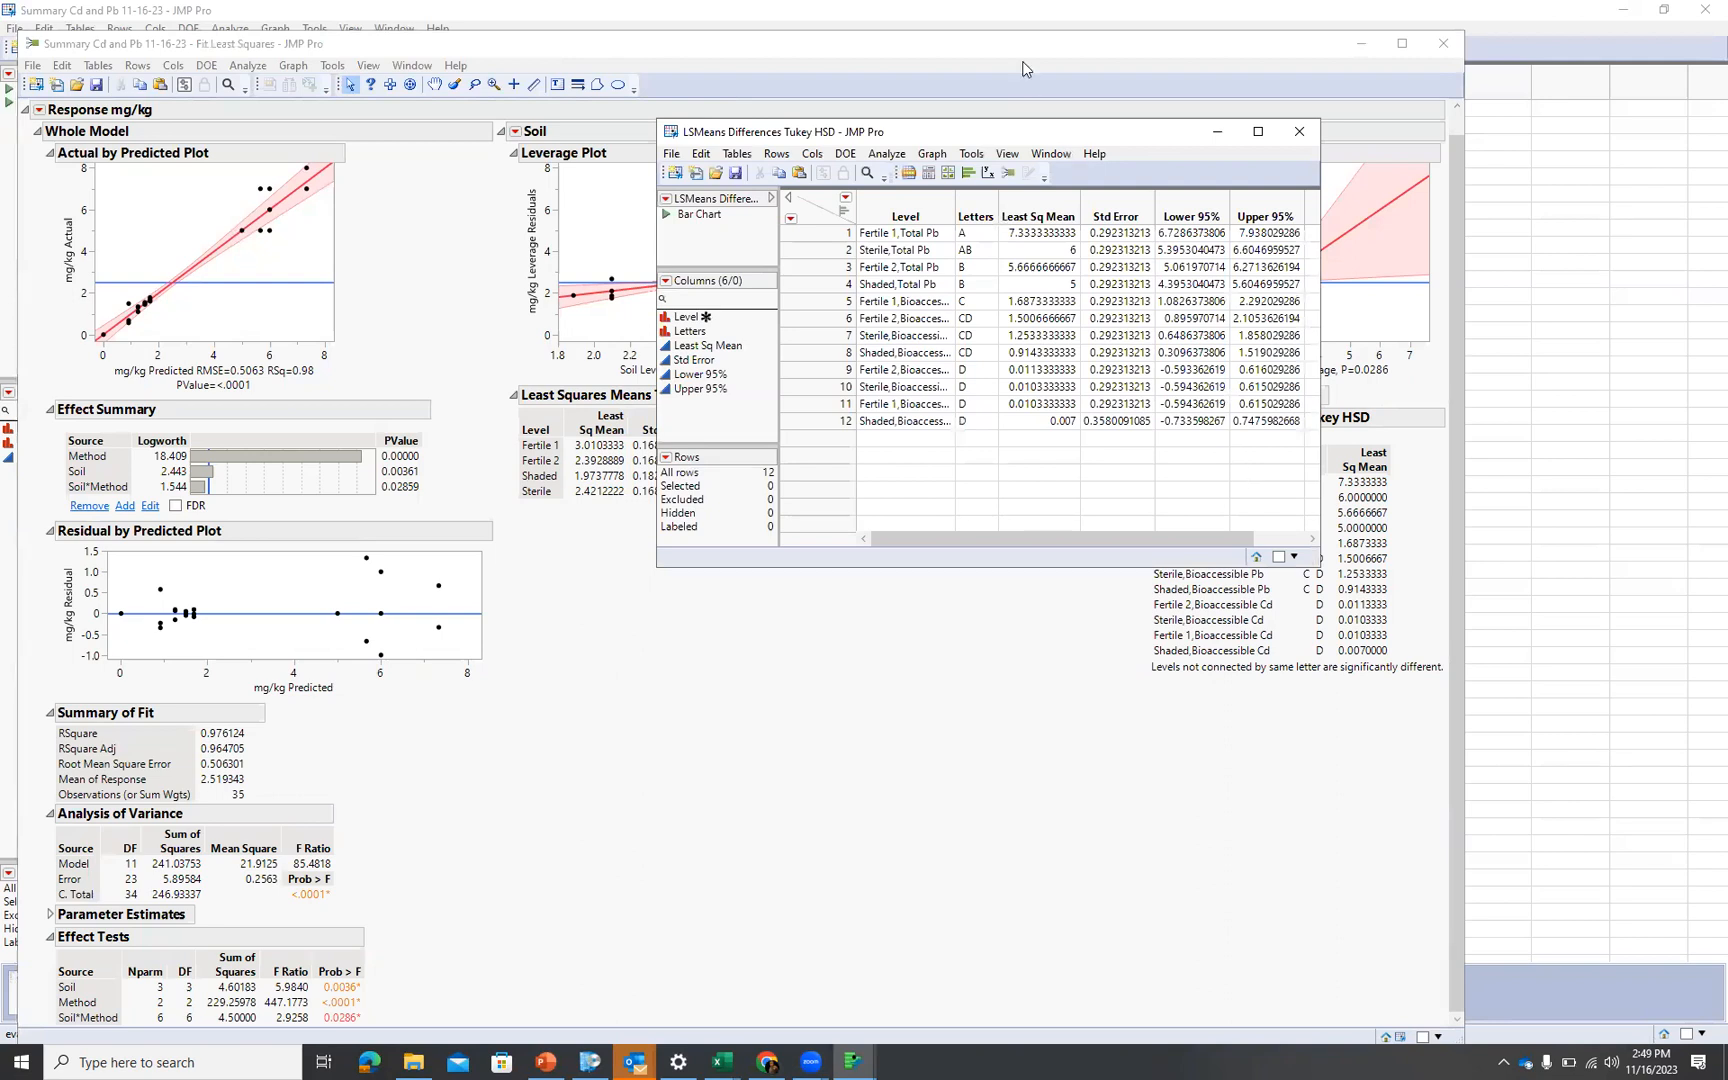
left_click_drag(1025, 138, 1103, 153)
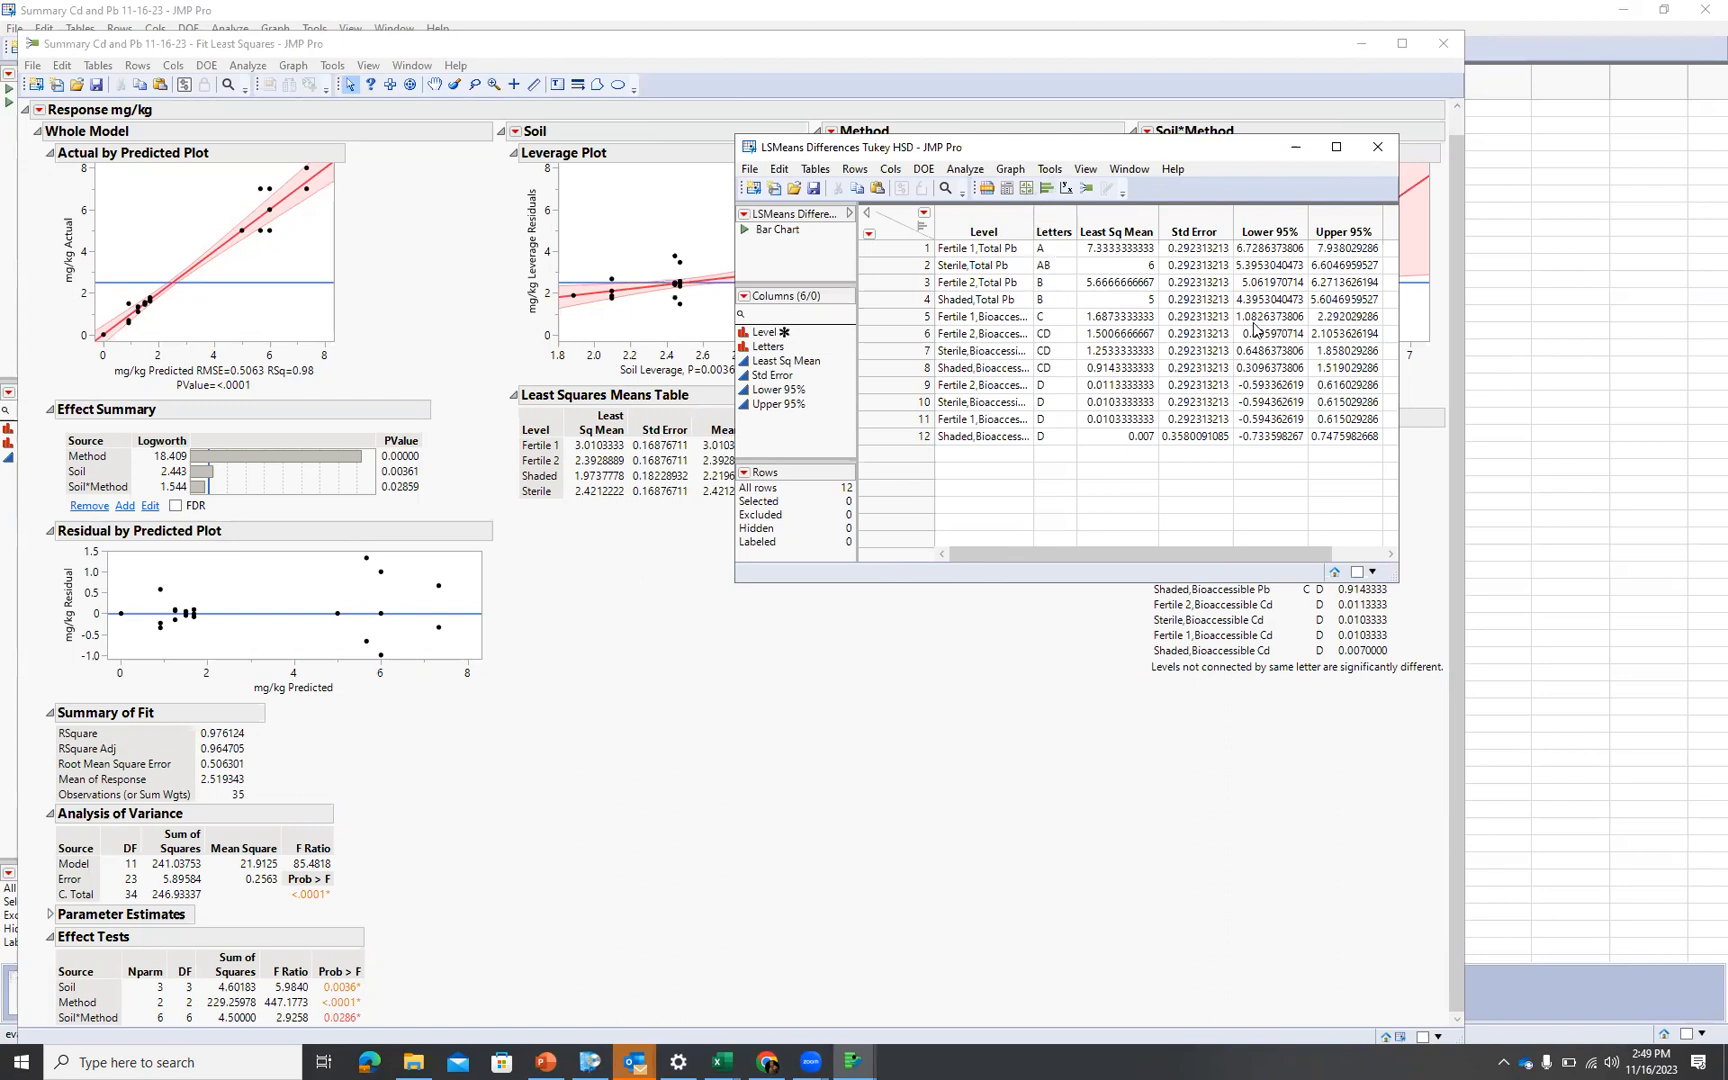
left_click(1560, 270)
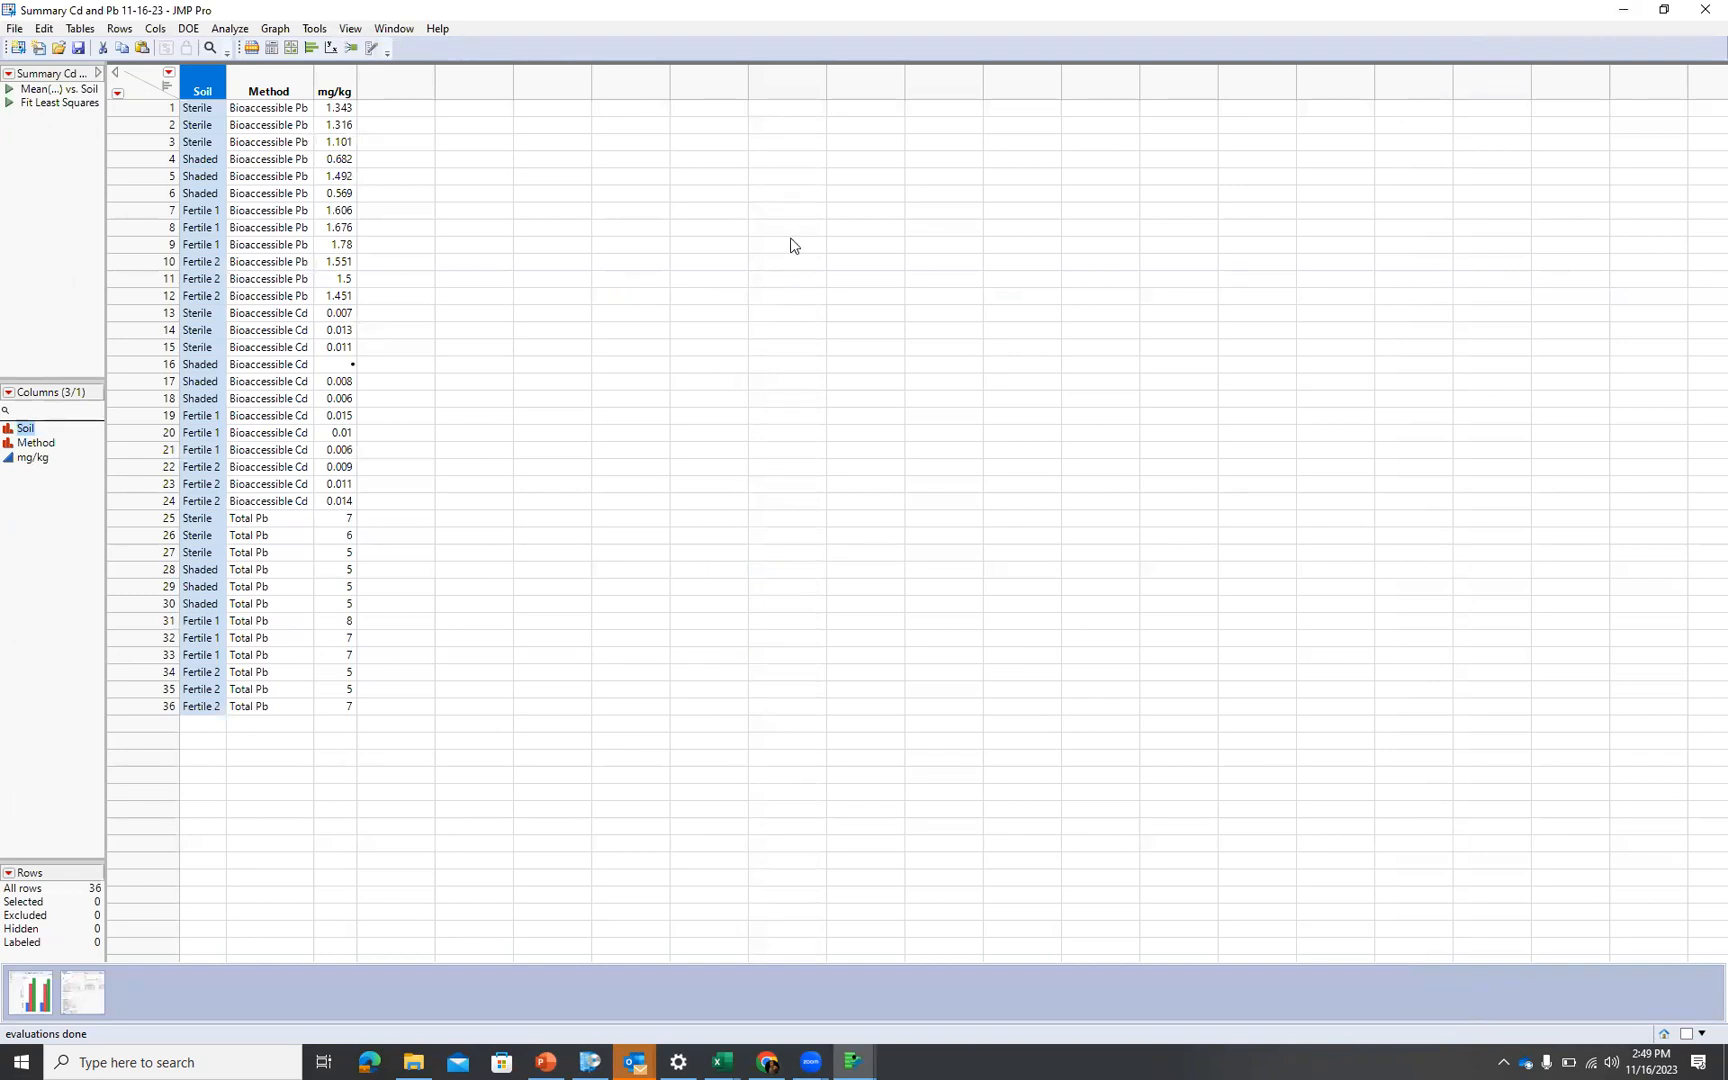
key("alt+Tab")
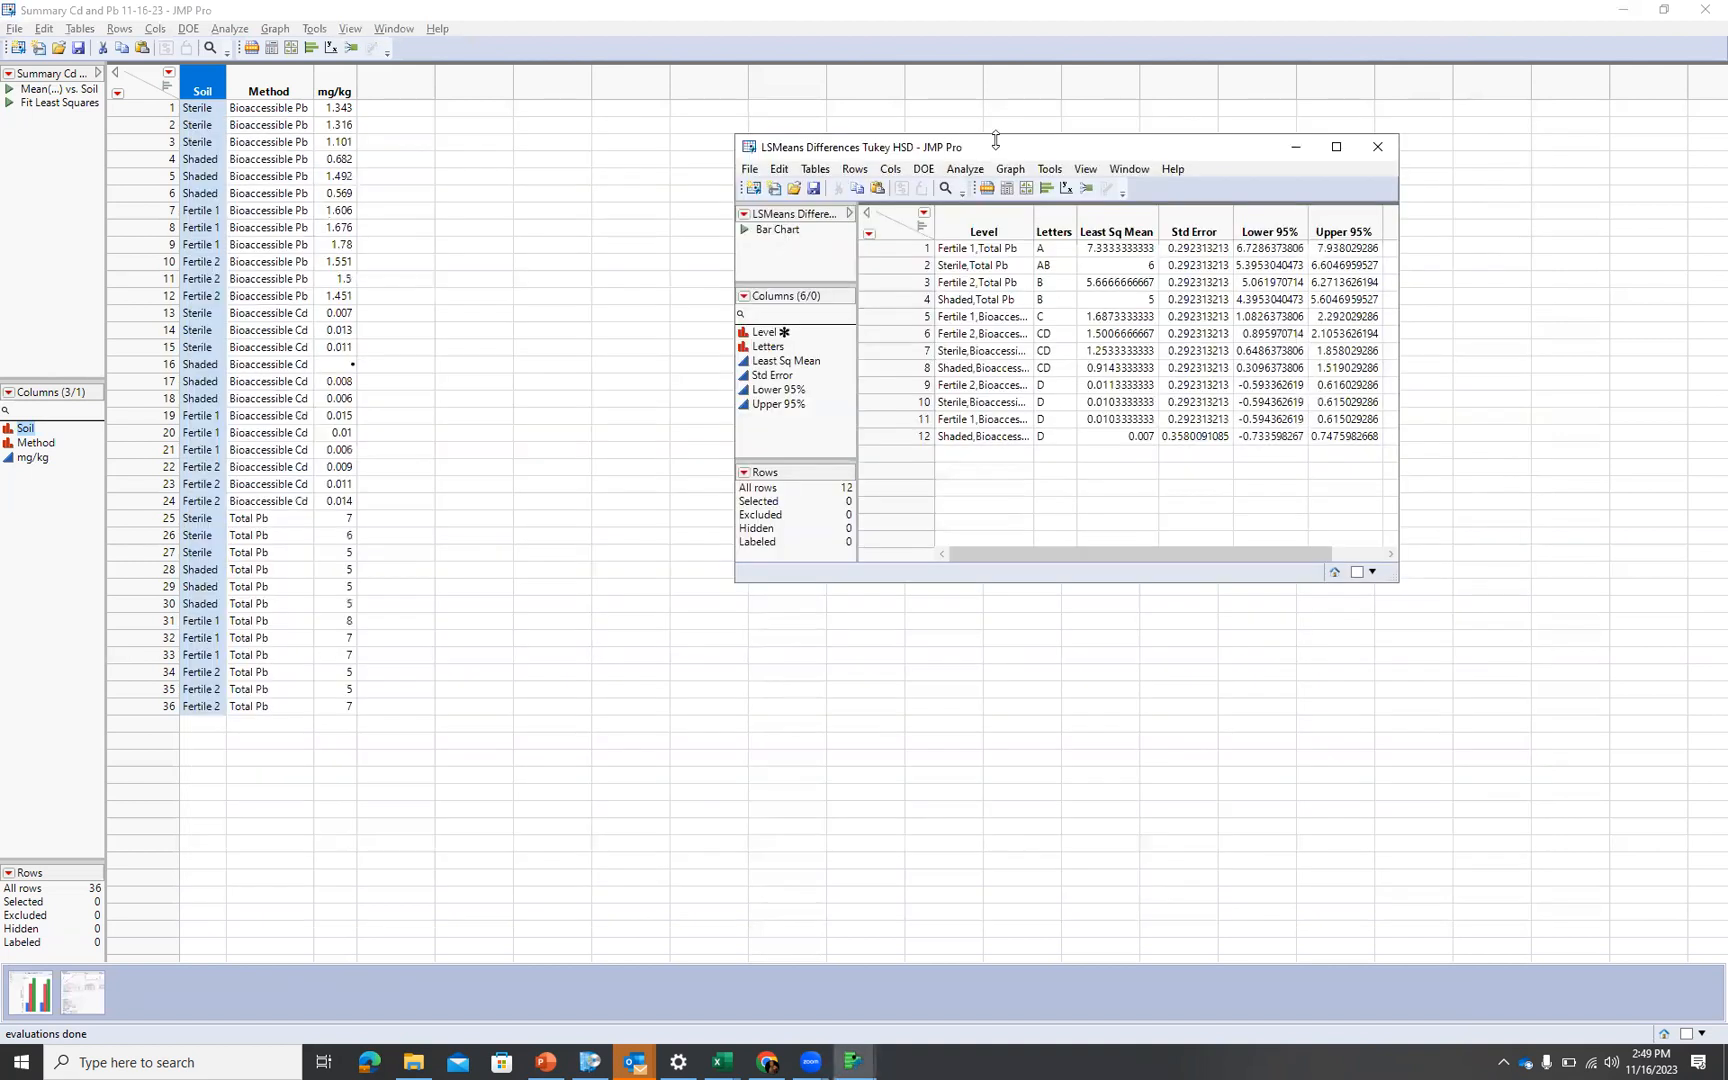
left_click_drag(995, 140, 827, 103)
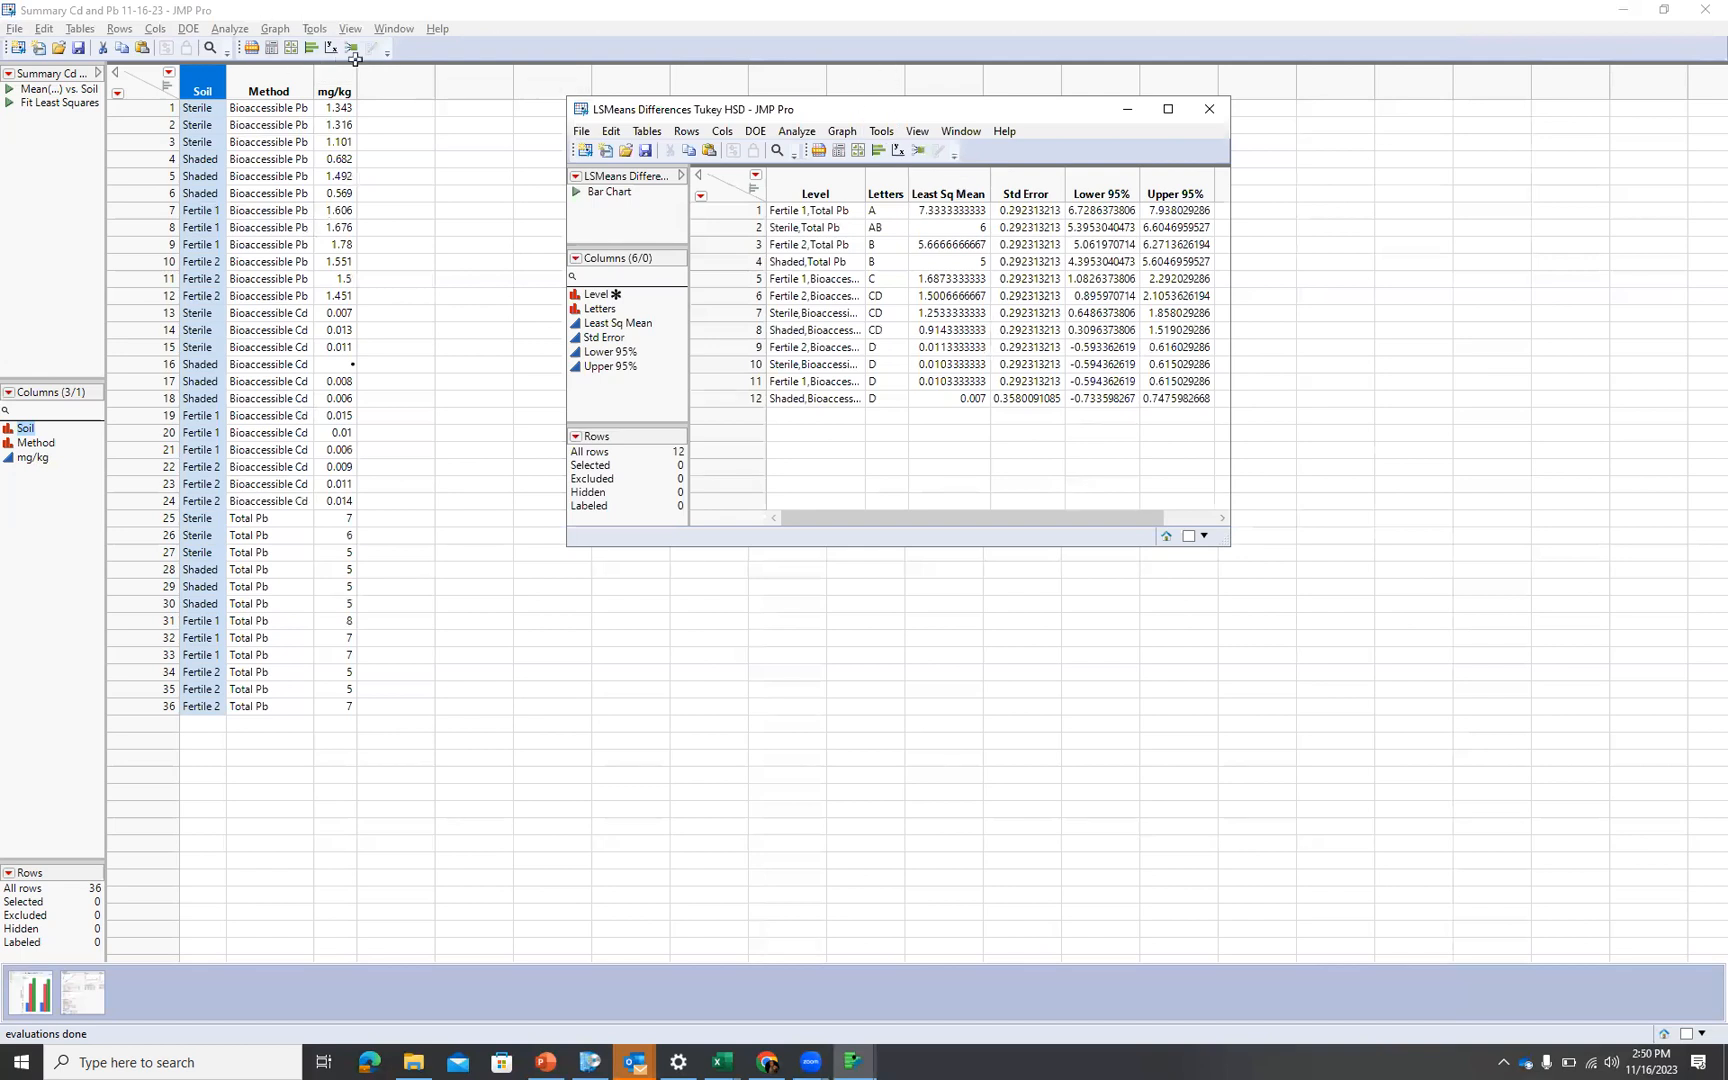
Add a new column named "Label" with the Character data type after mg/kg in the Summary Cd and Pb table
left_click(402, 88)
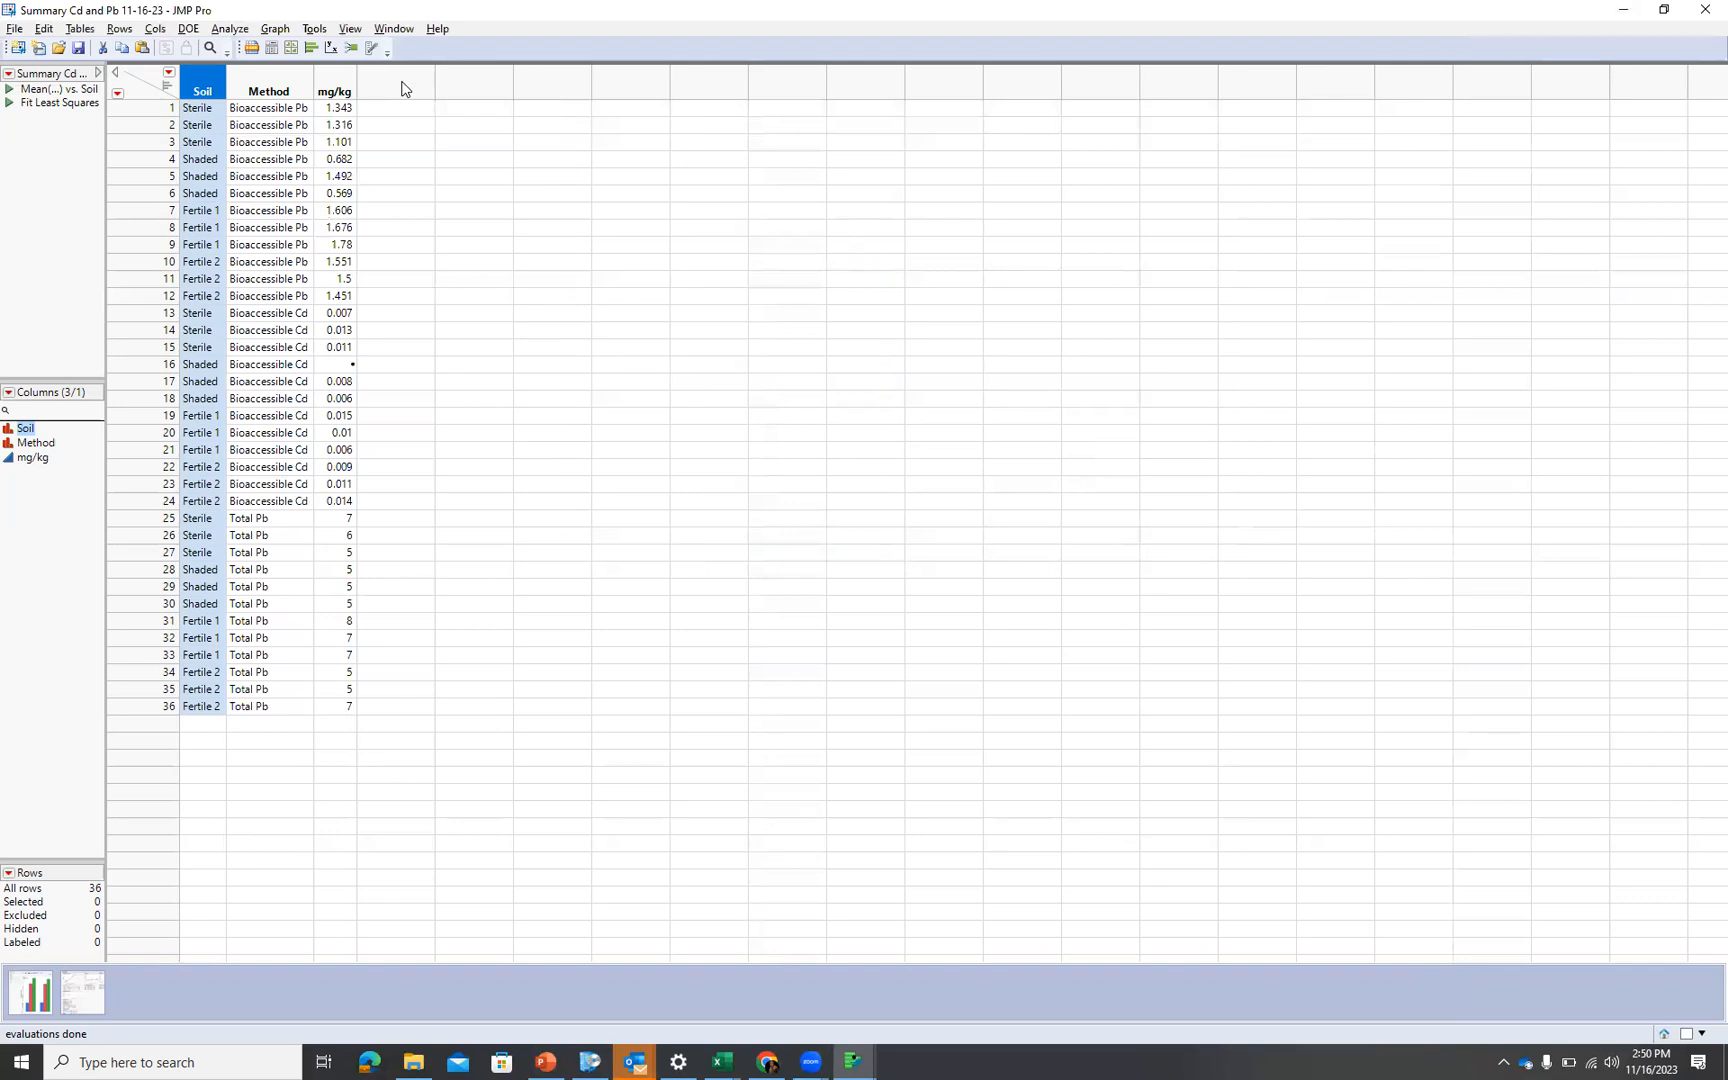
double_click(402, 88)
double_click(402, 88)
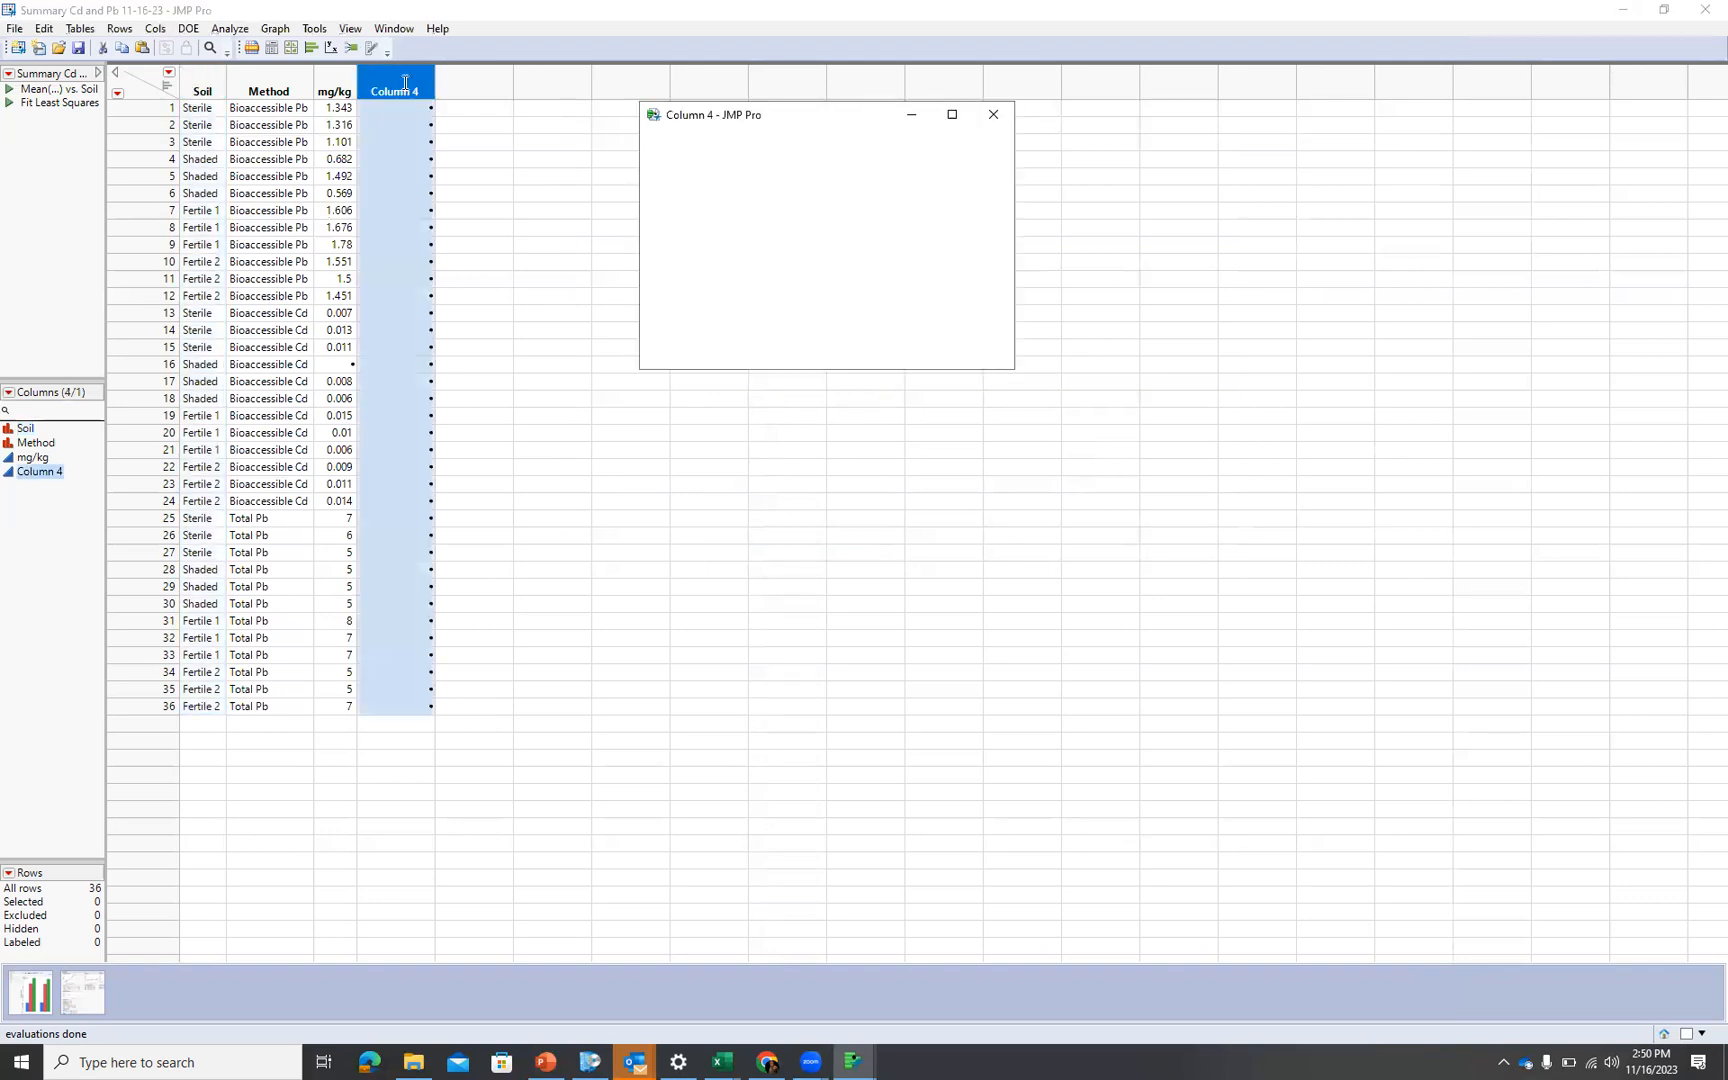
left_click(805, 167)
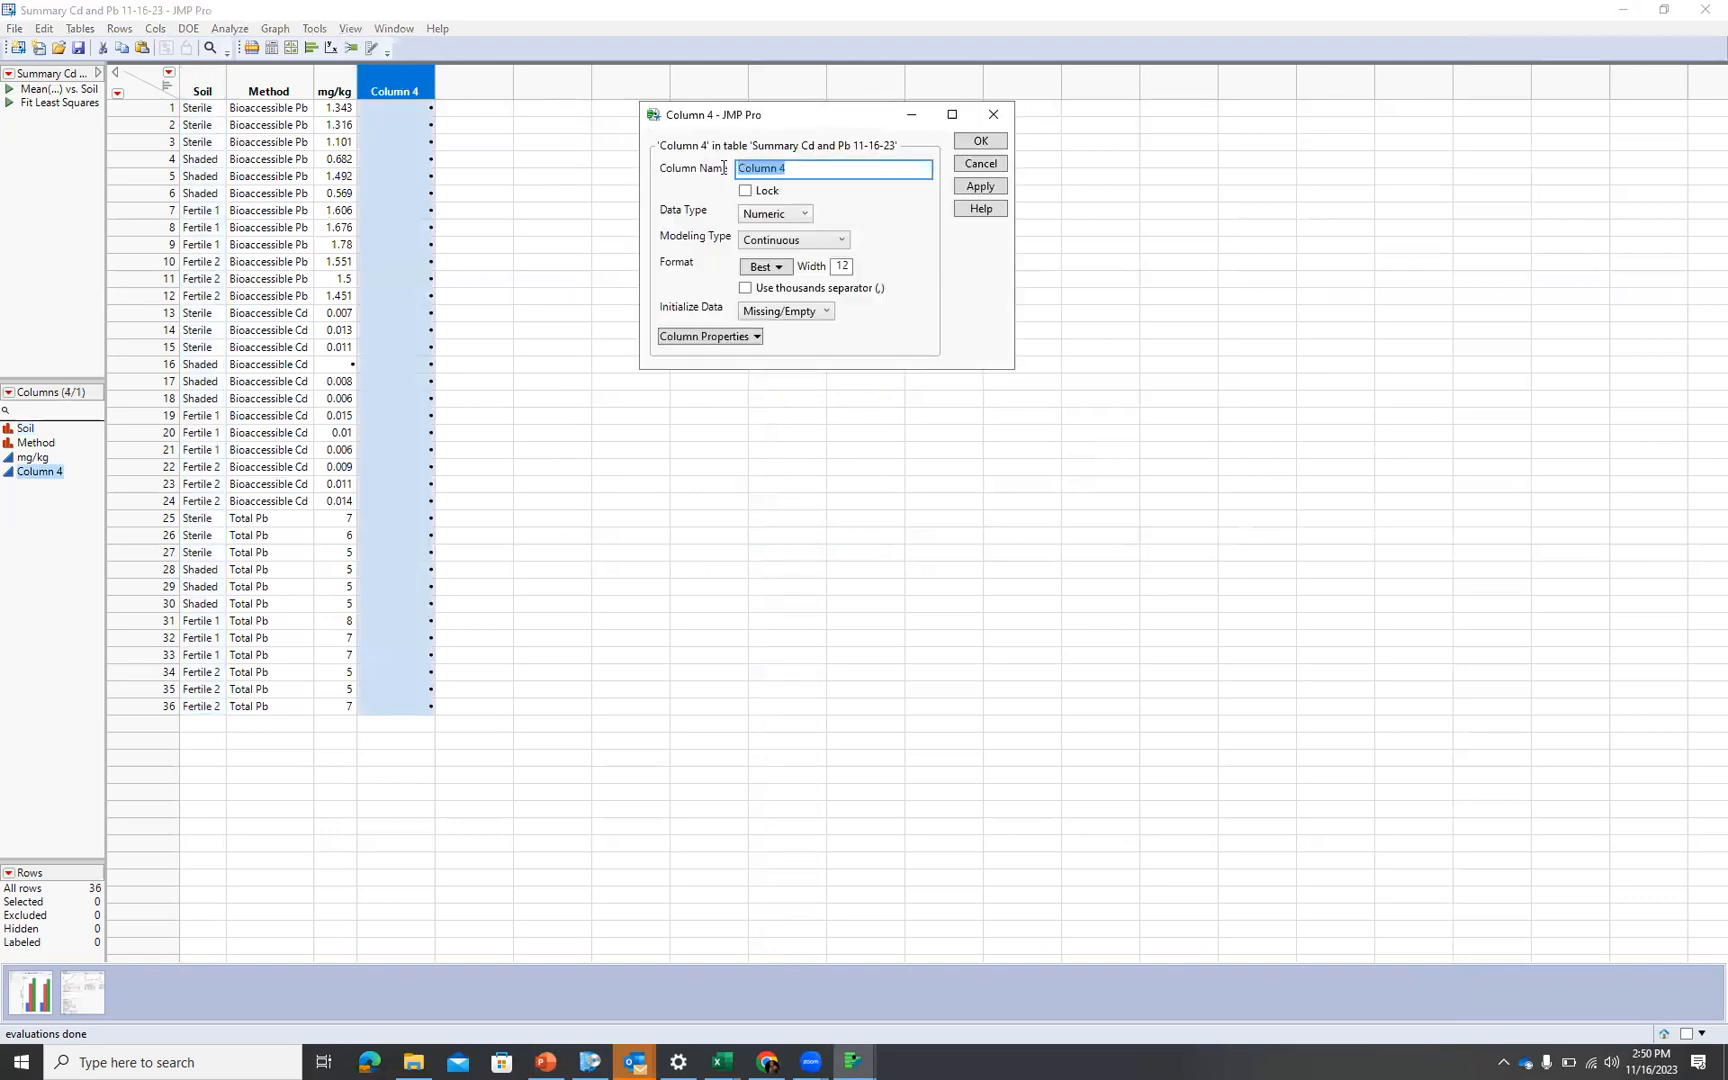
type("Lab")
left_click(808, 220)
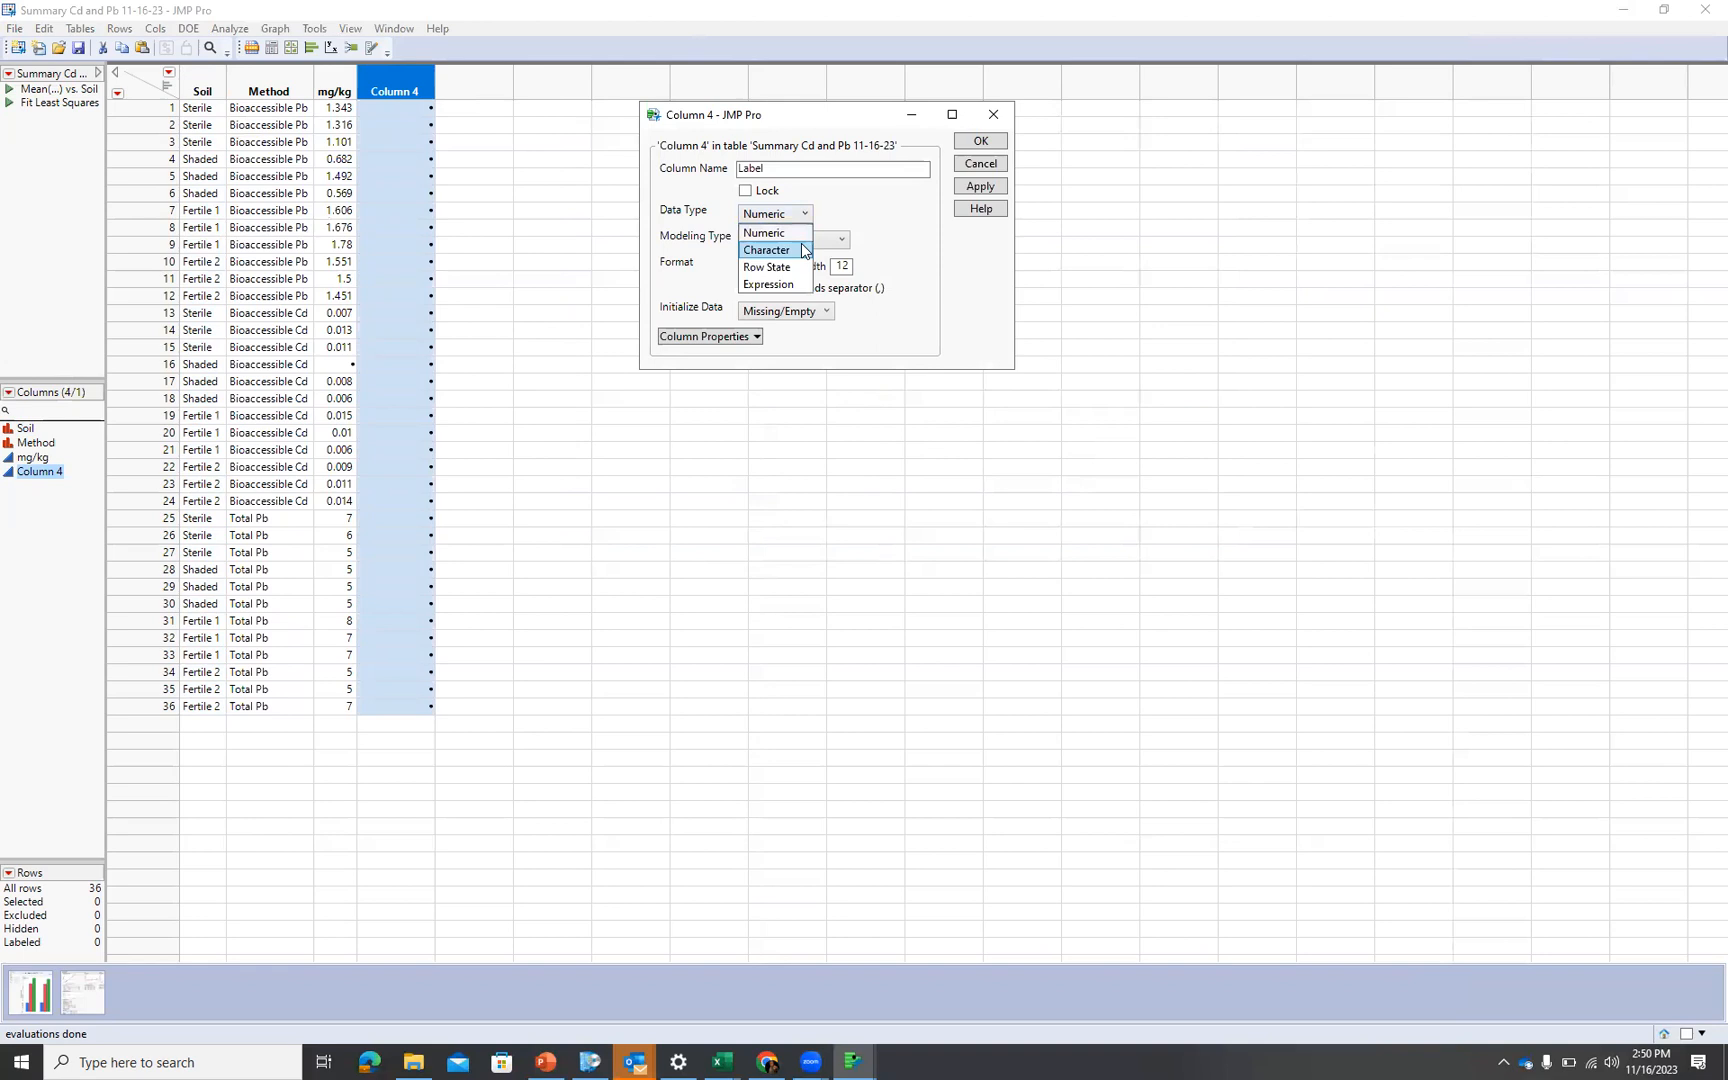
left_click(795, 250)
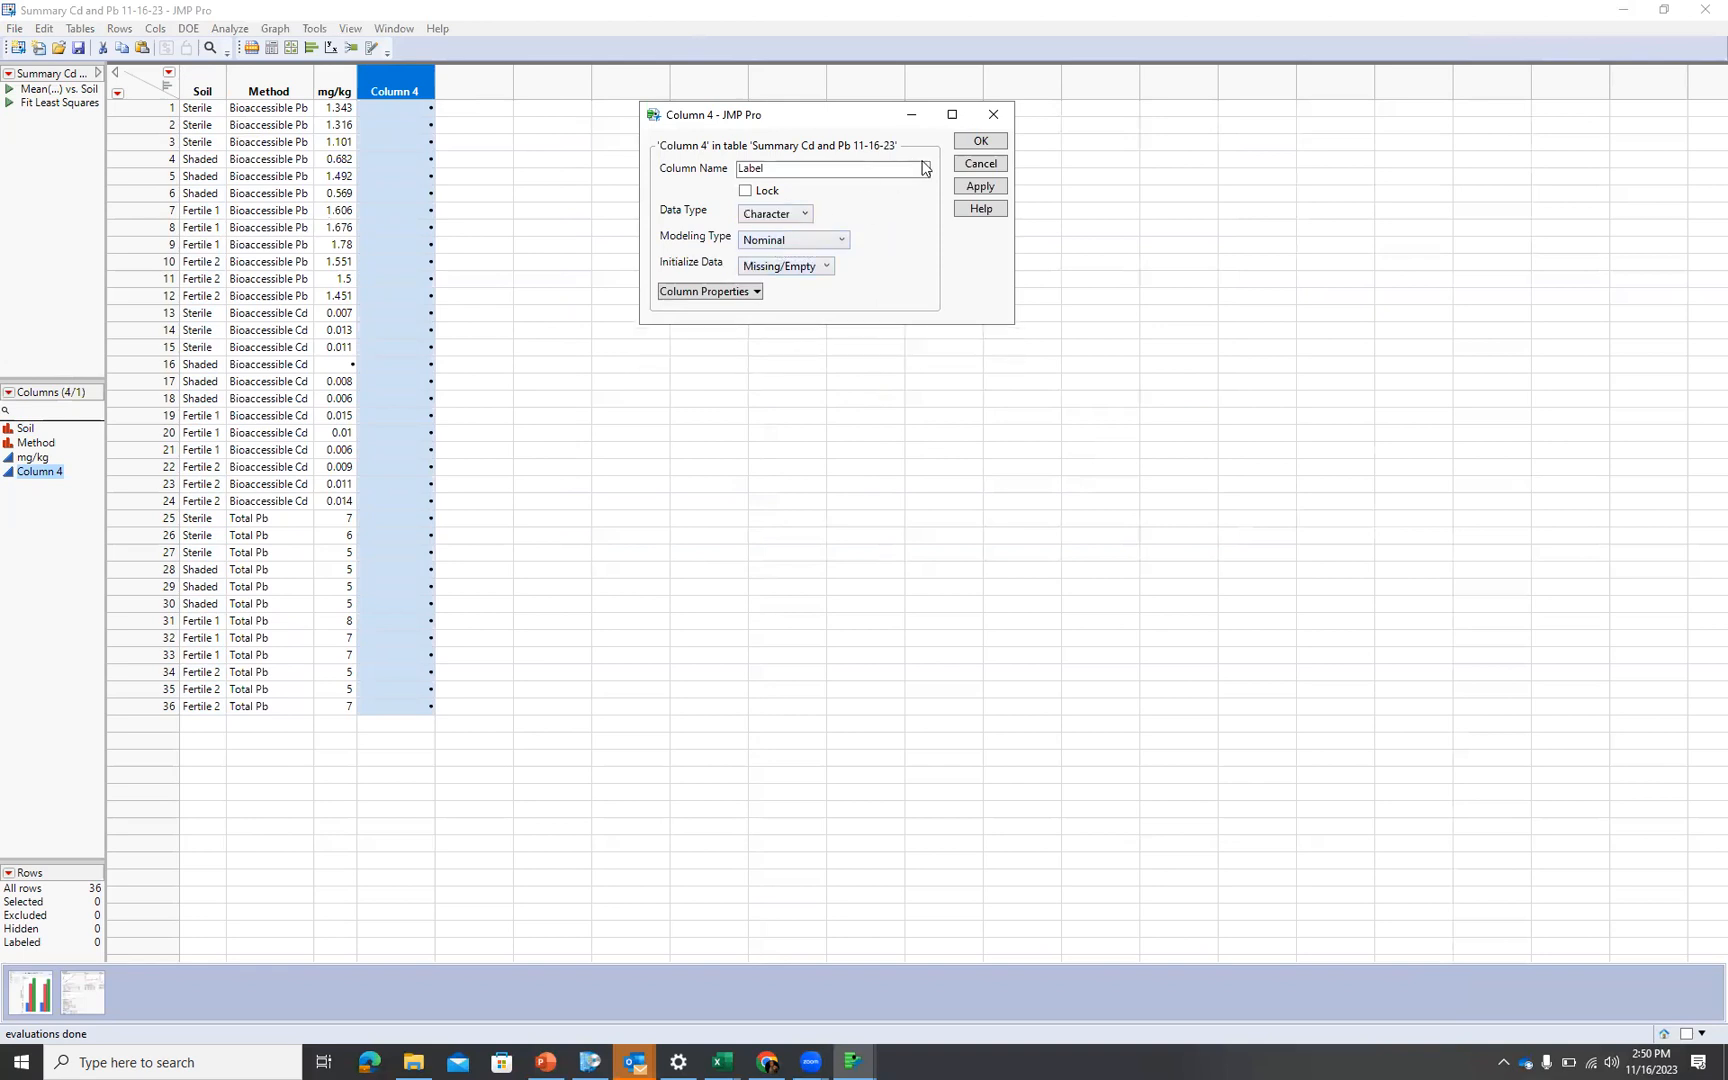
left_click(981, 188)
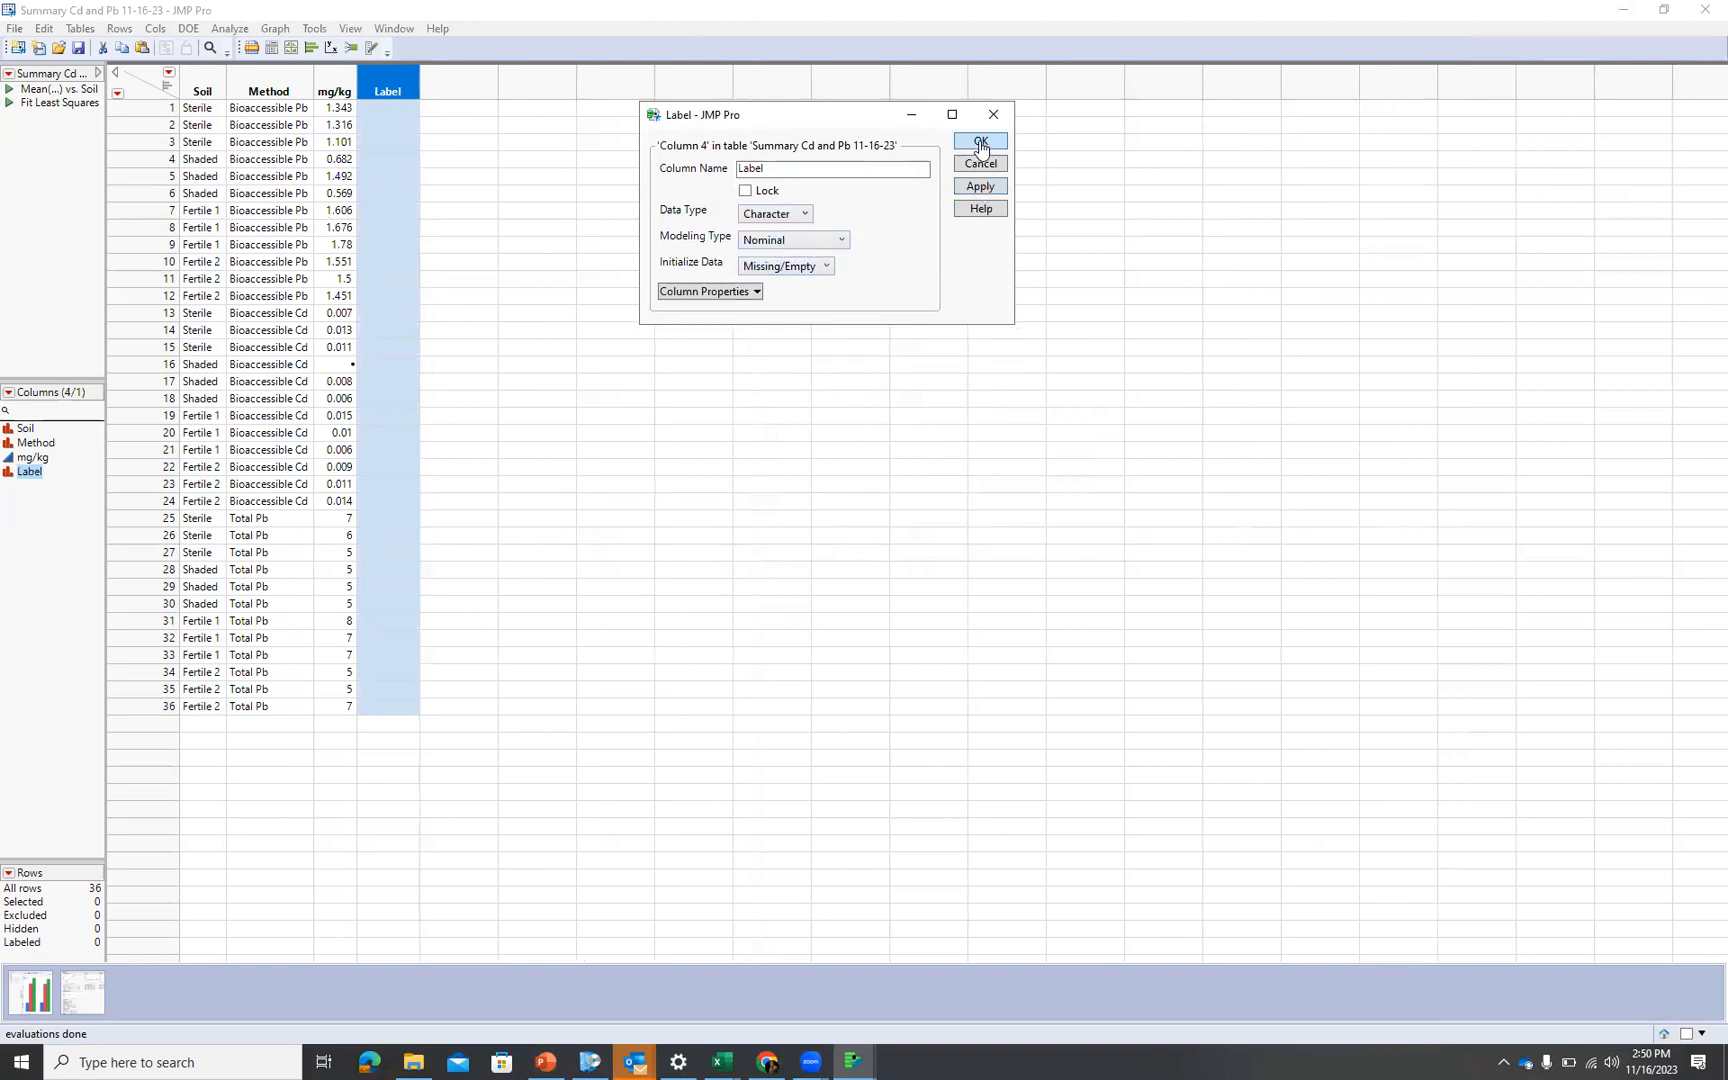
left_click(980, 141)
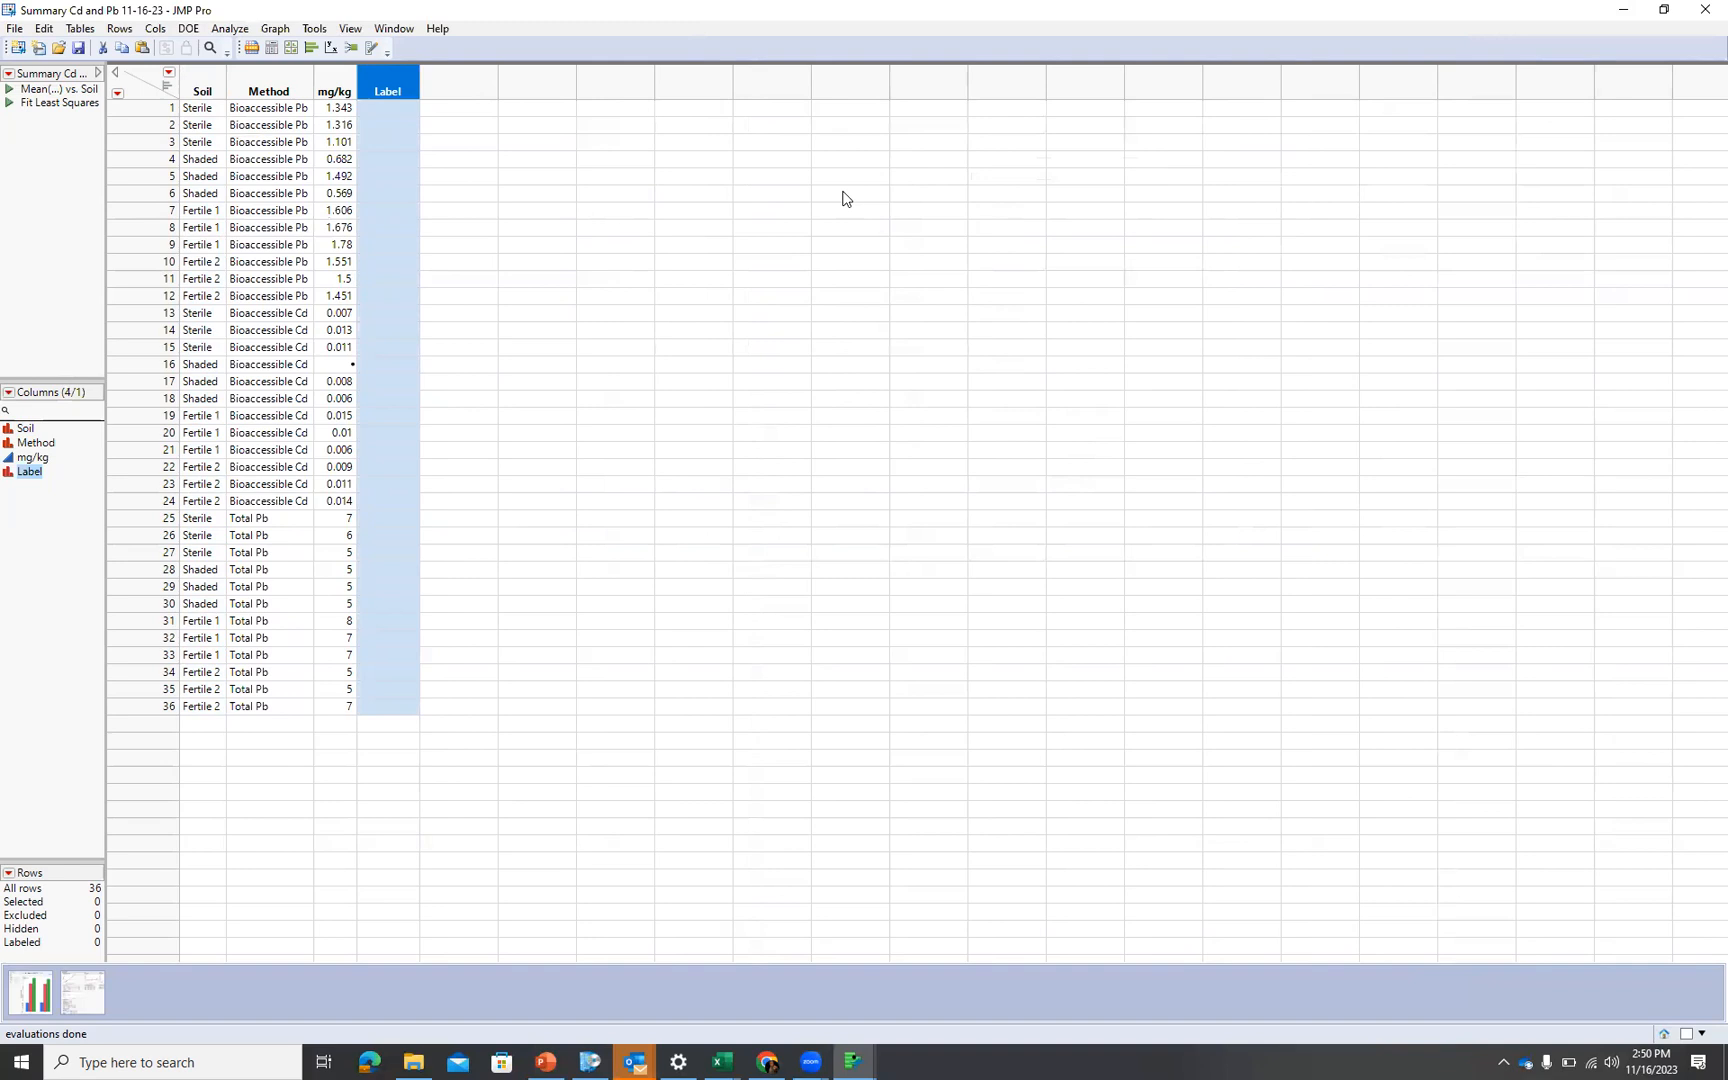
Turn on the Label attribute for the Label column and select its cell in row 1
right_click(397, 83)
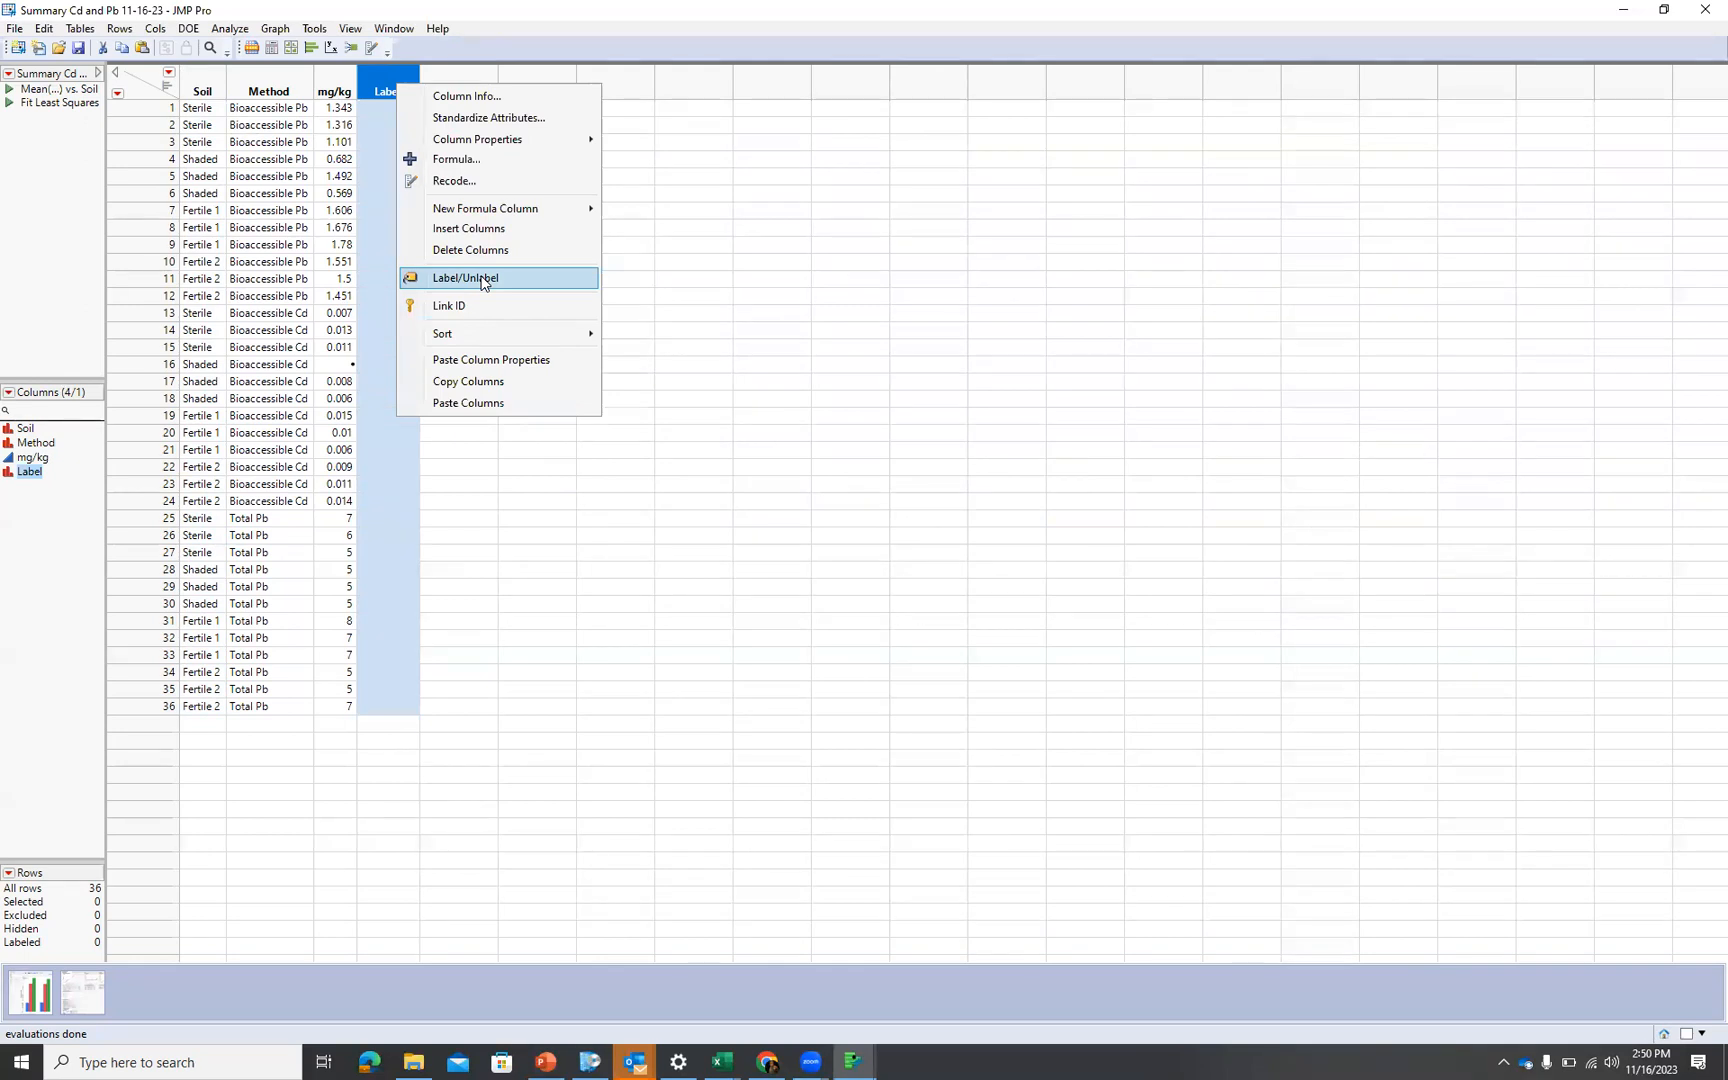
left_click(481, 281)
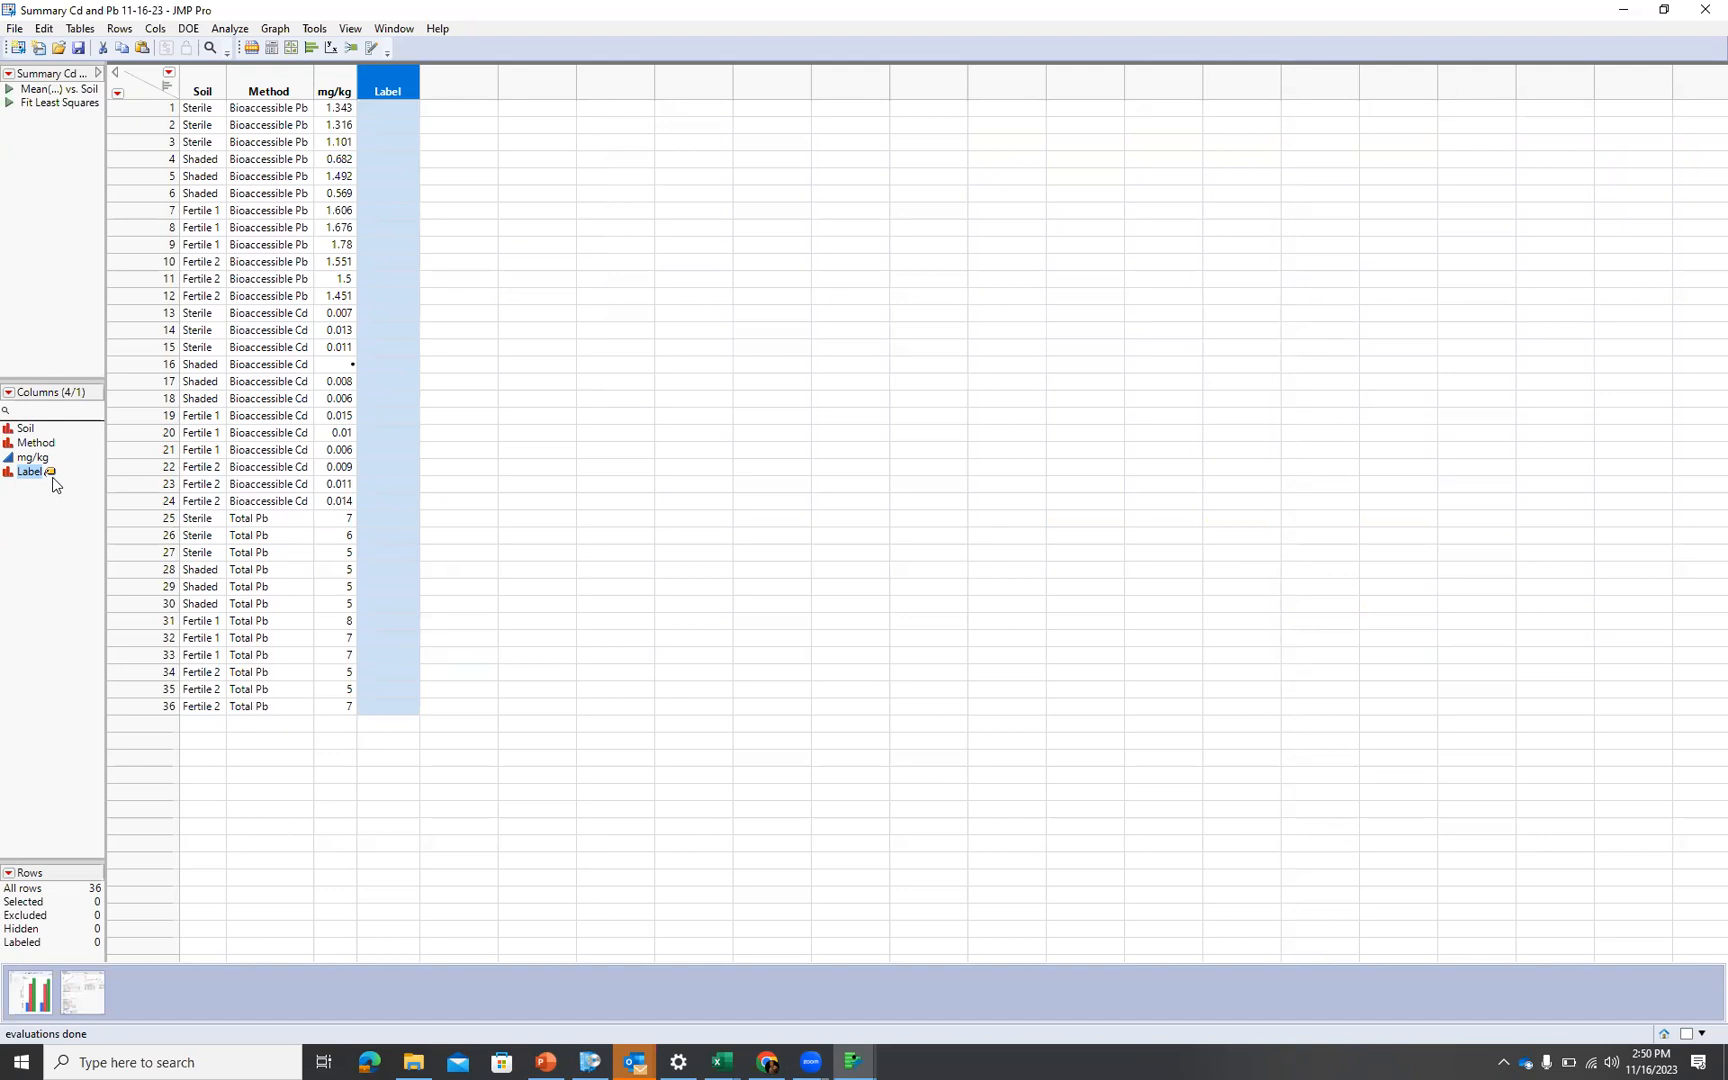
left_click(400, 110)
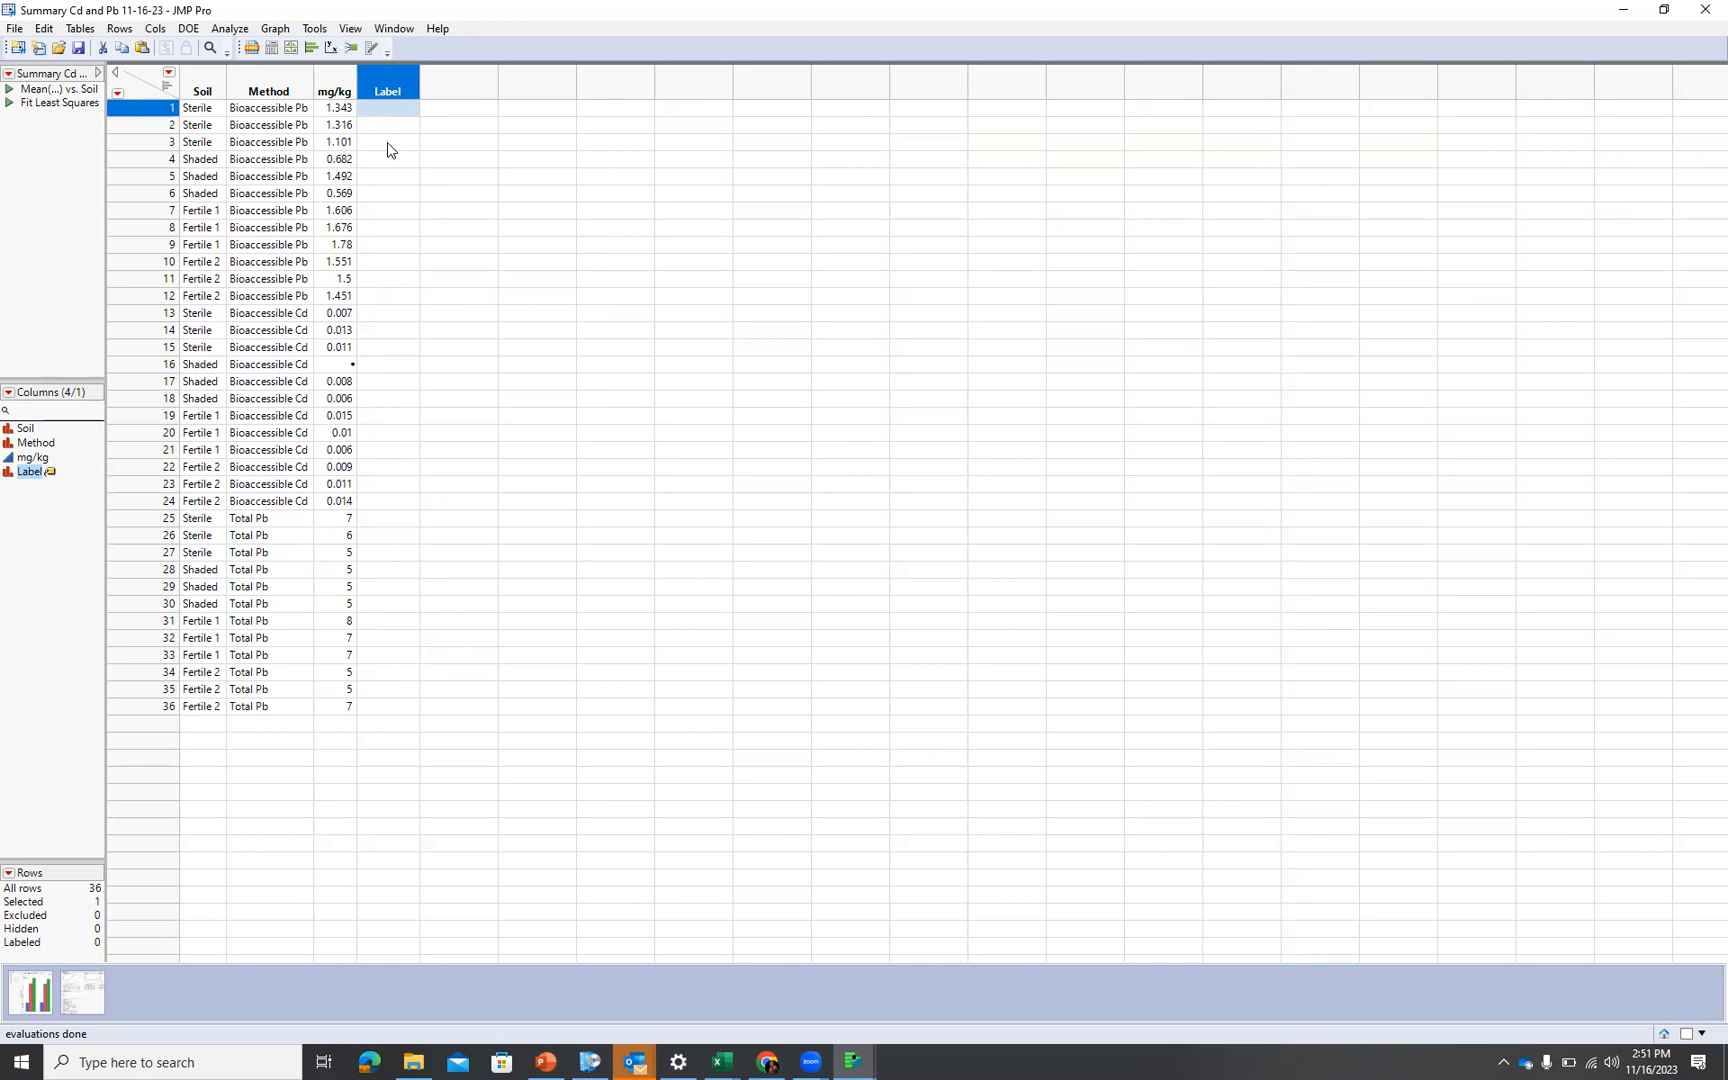
Check the Label column's properties and keep Character as its data type
double_click(389, 83)
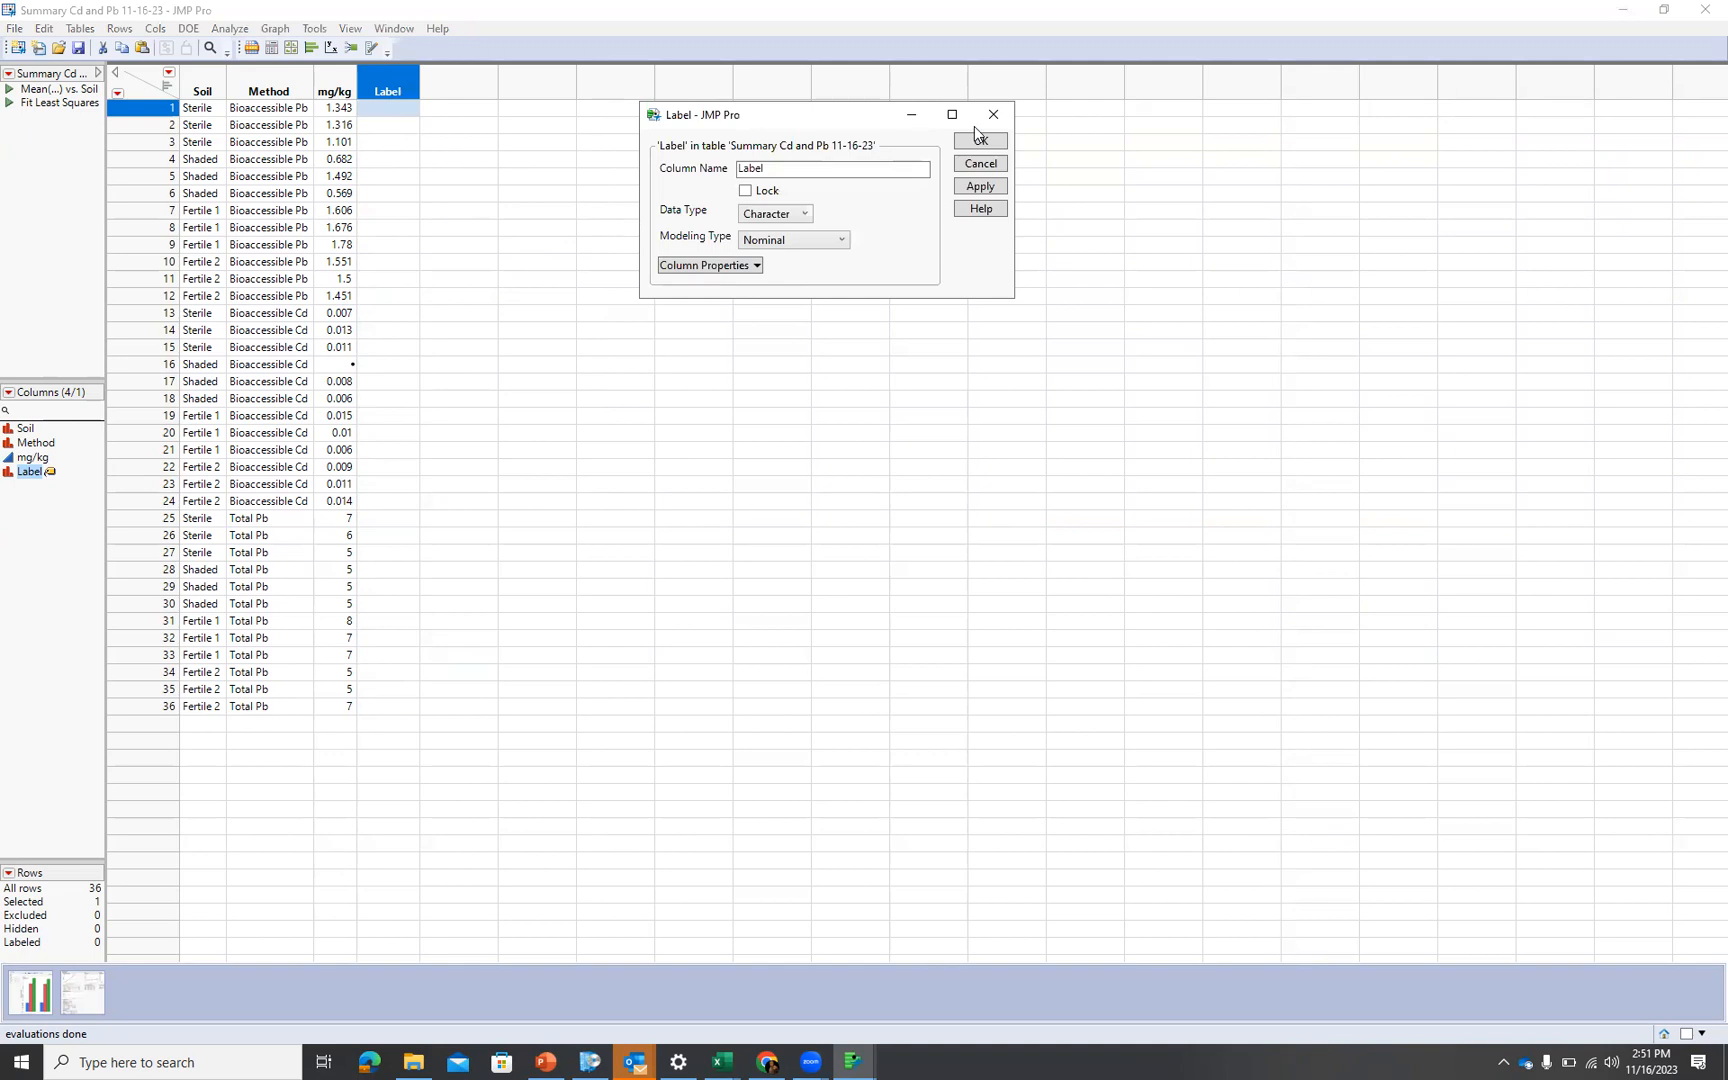
left_click(981, 165)
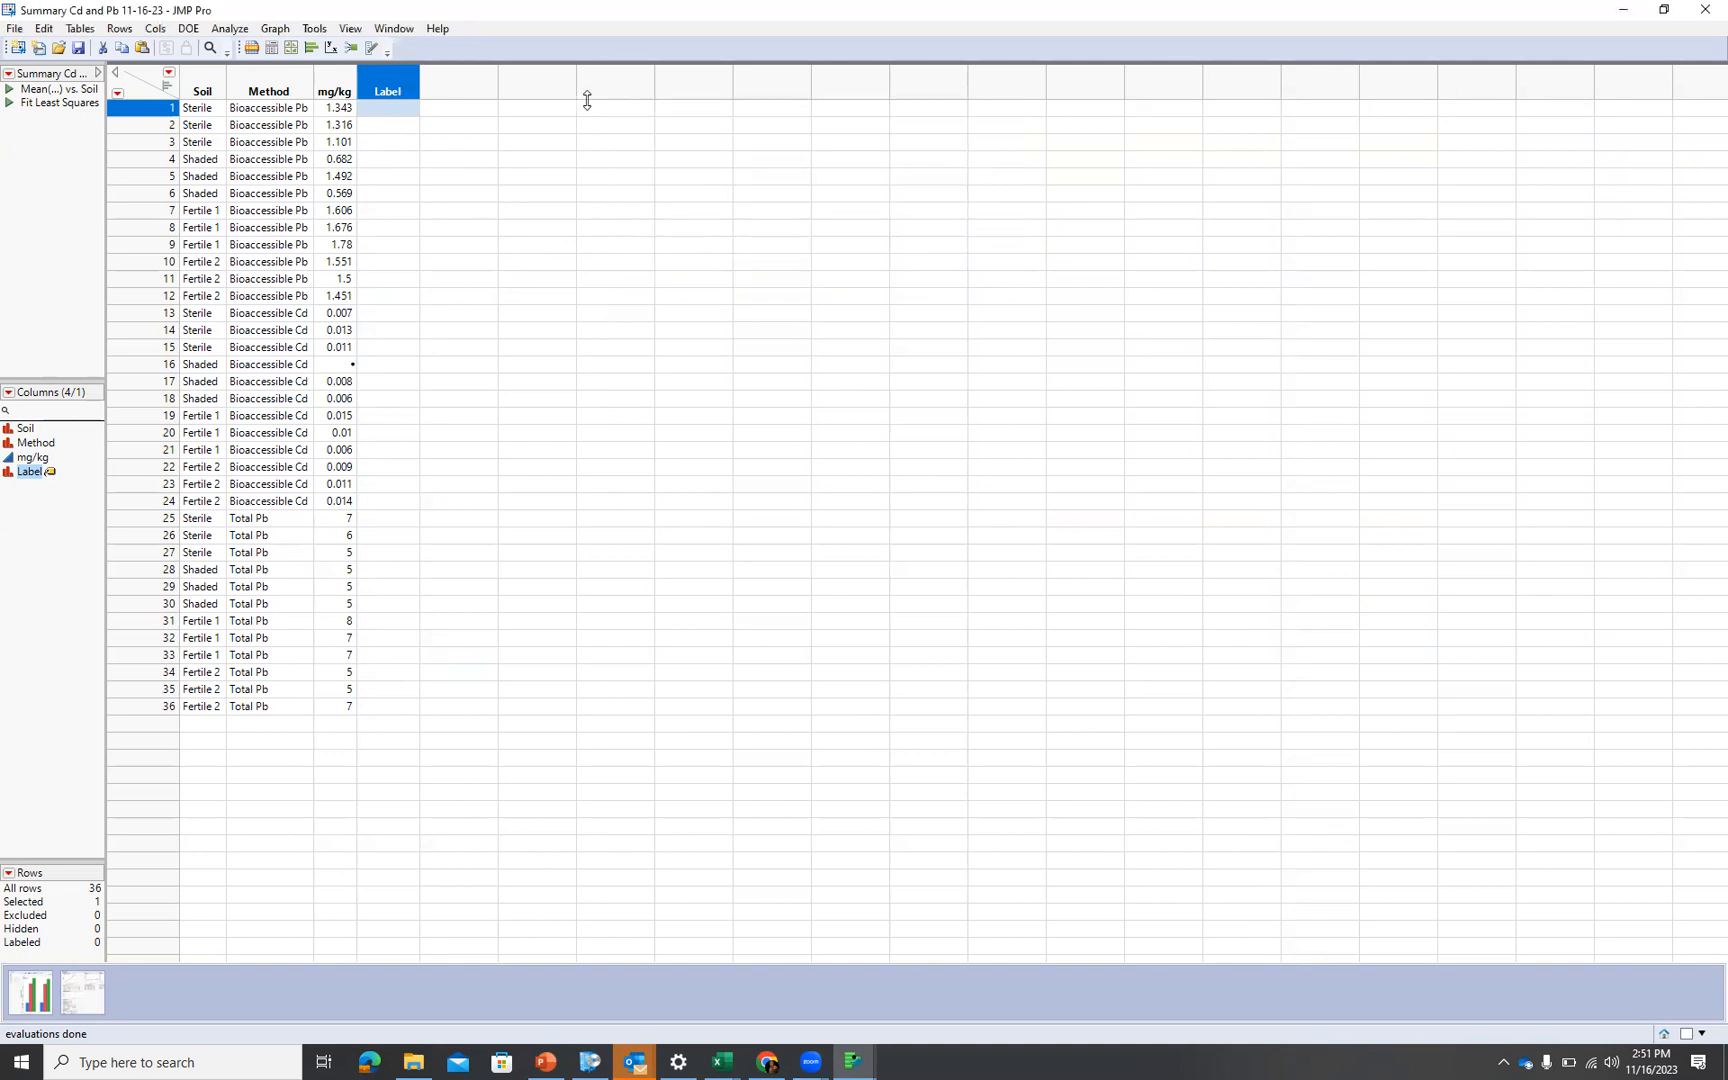
double_click(397, 88)
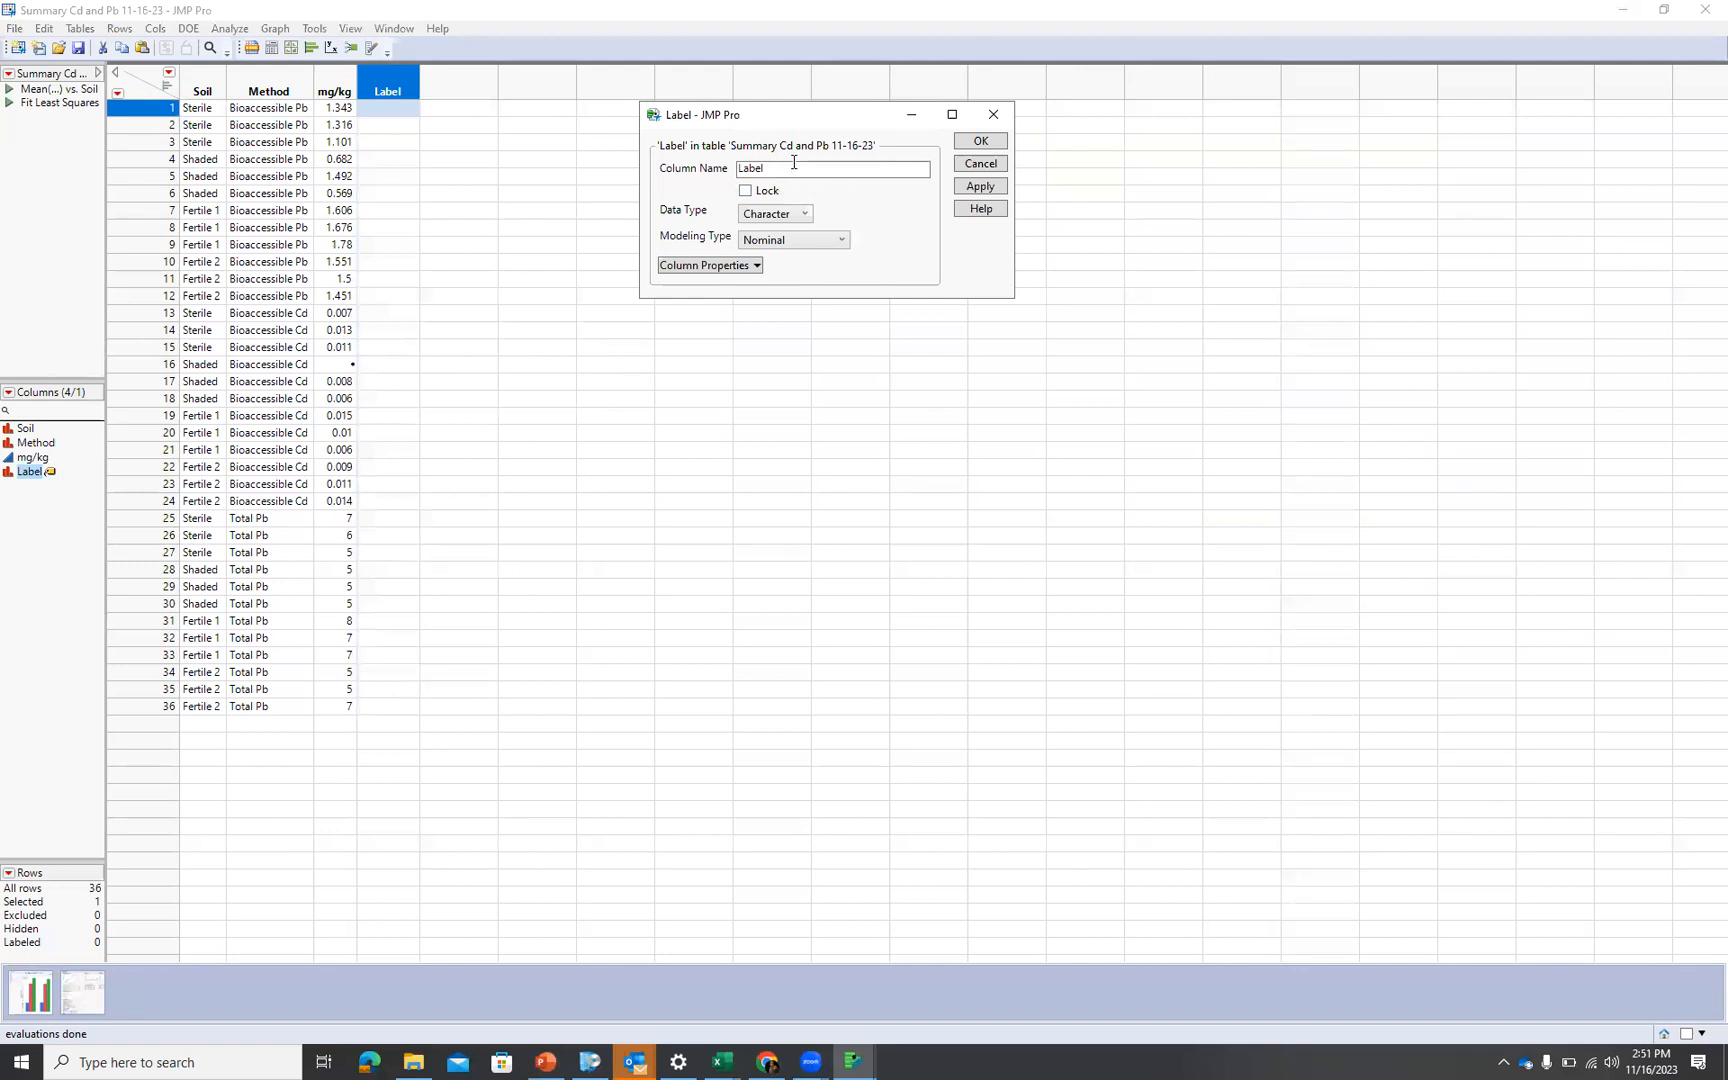
left_click(805, 219)
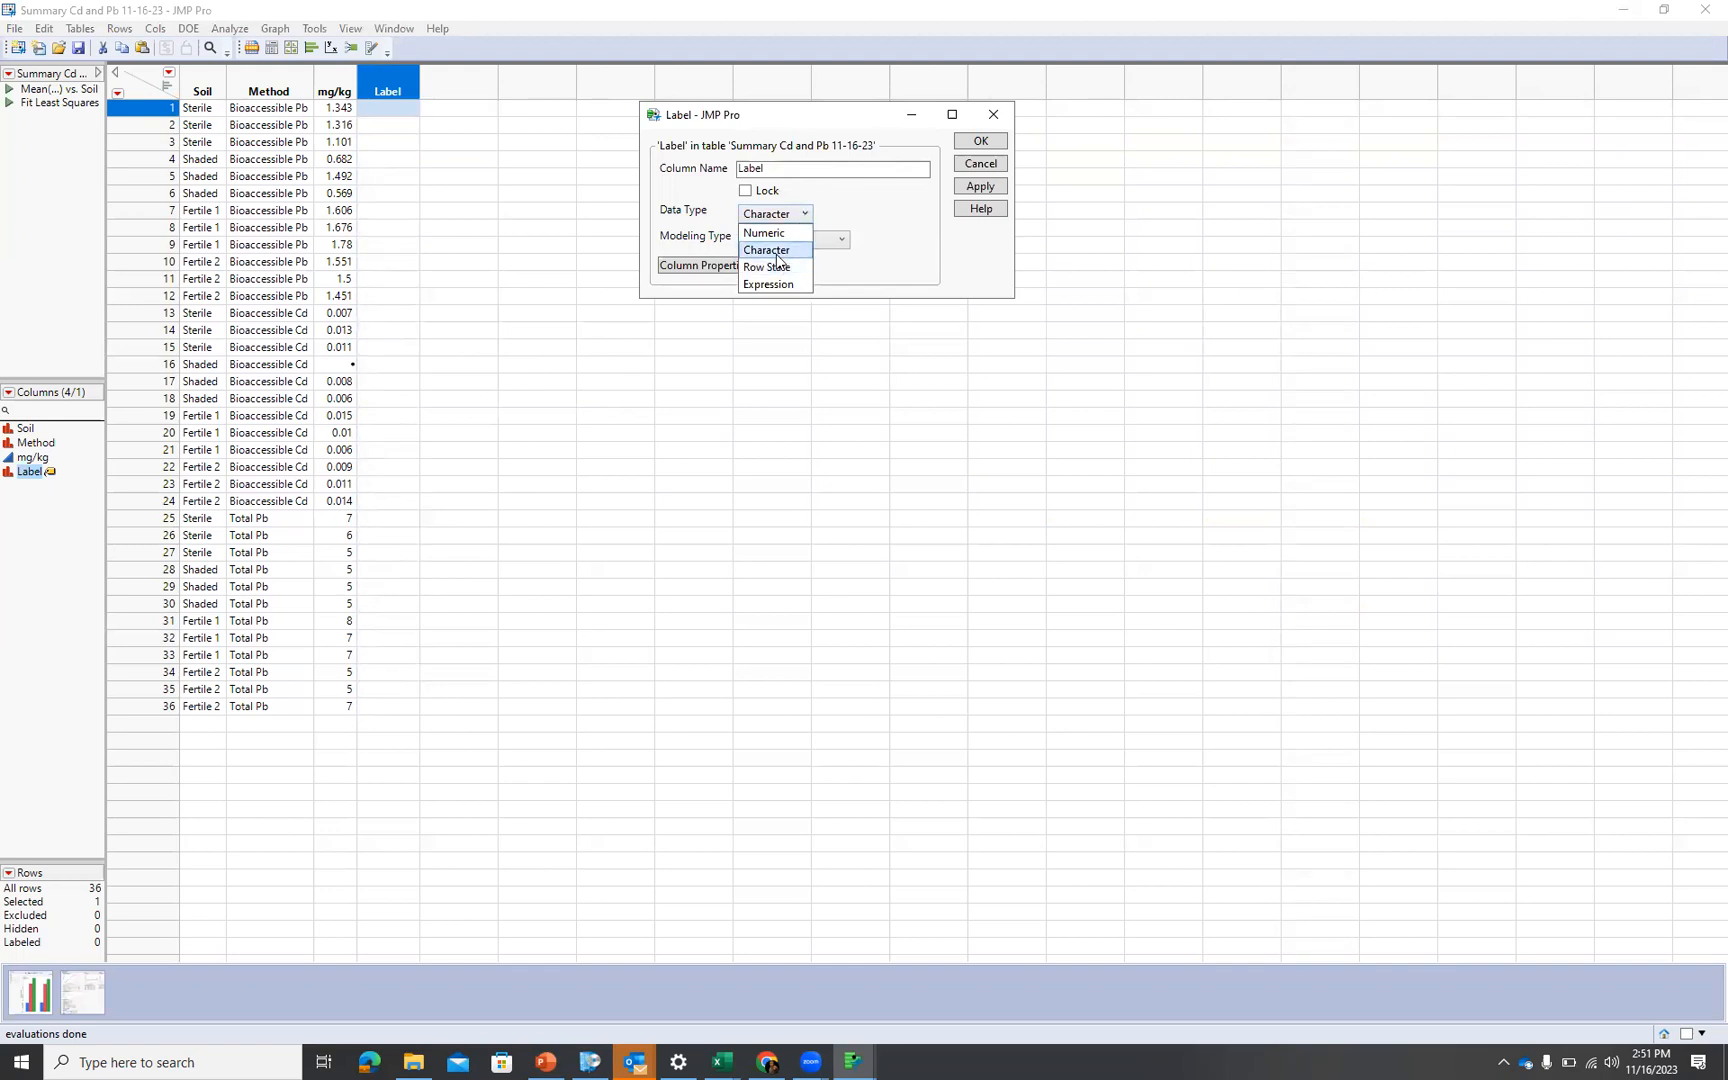
left_click(778, 252)
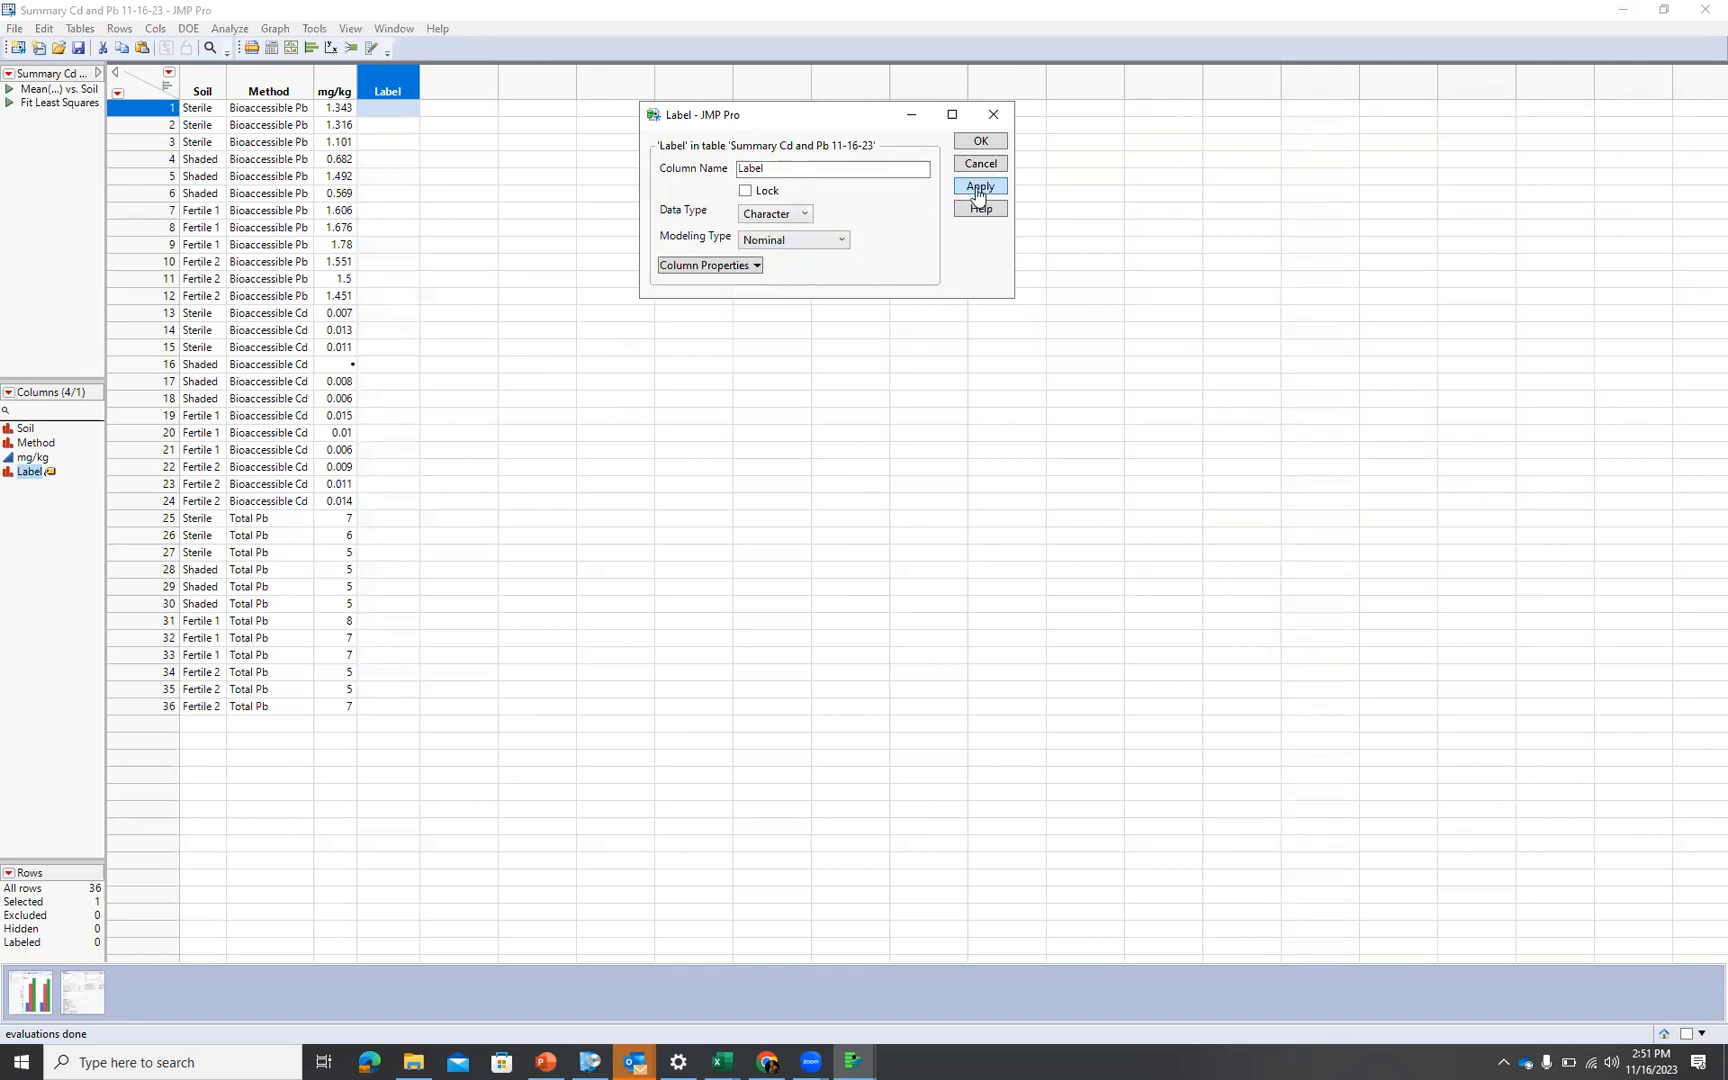
left_click(980, 141)
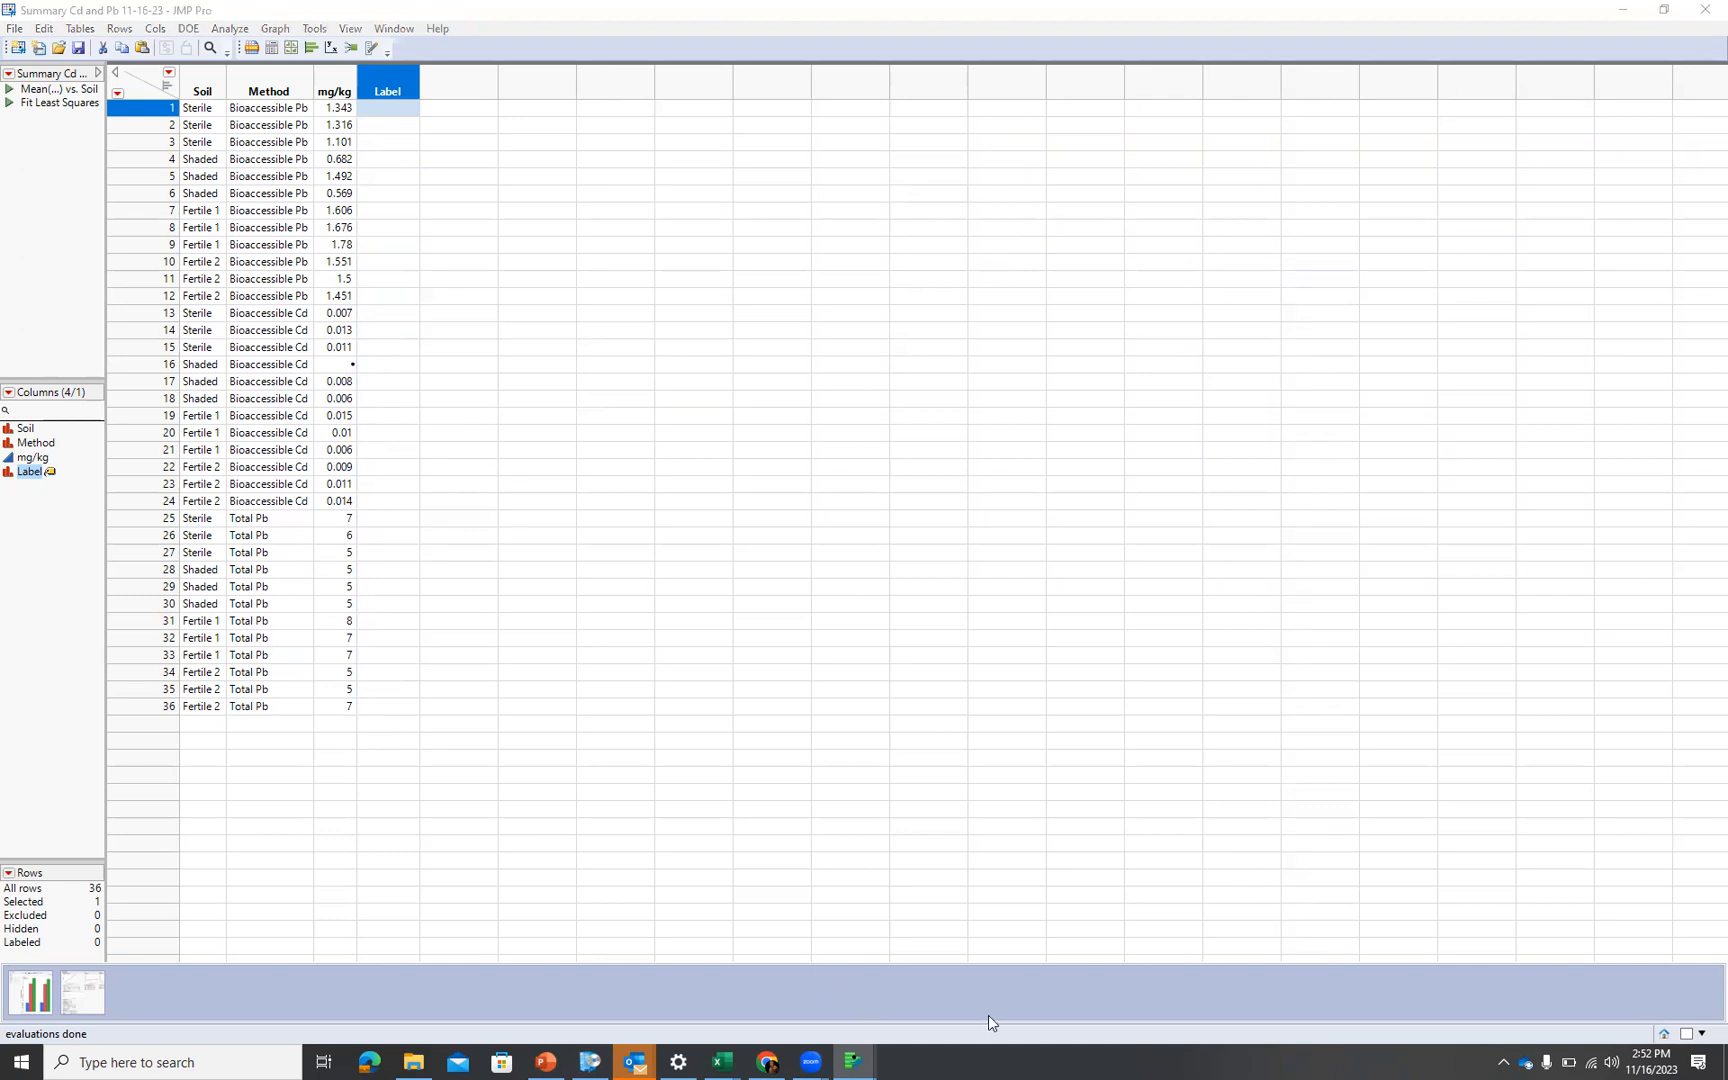
Bring the LSMeans Differences Tukey HSD table over the Summary Cd and Pb table and select the Label cell in row 31
left_click(387, 107)
key("alt+Tab")
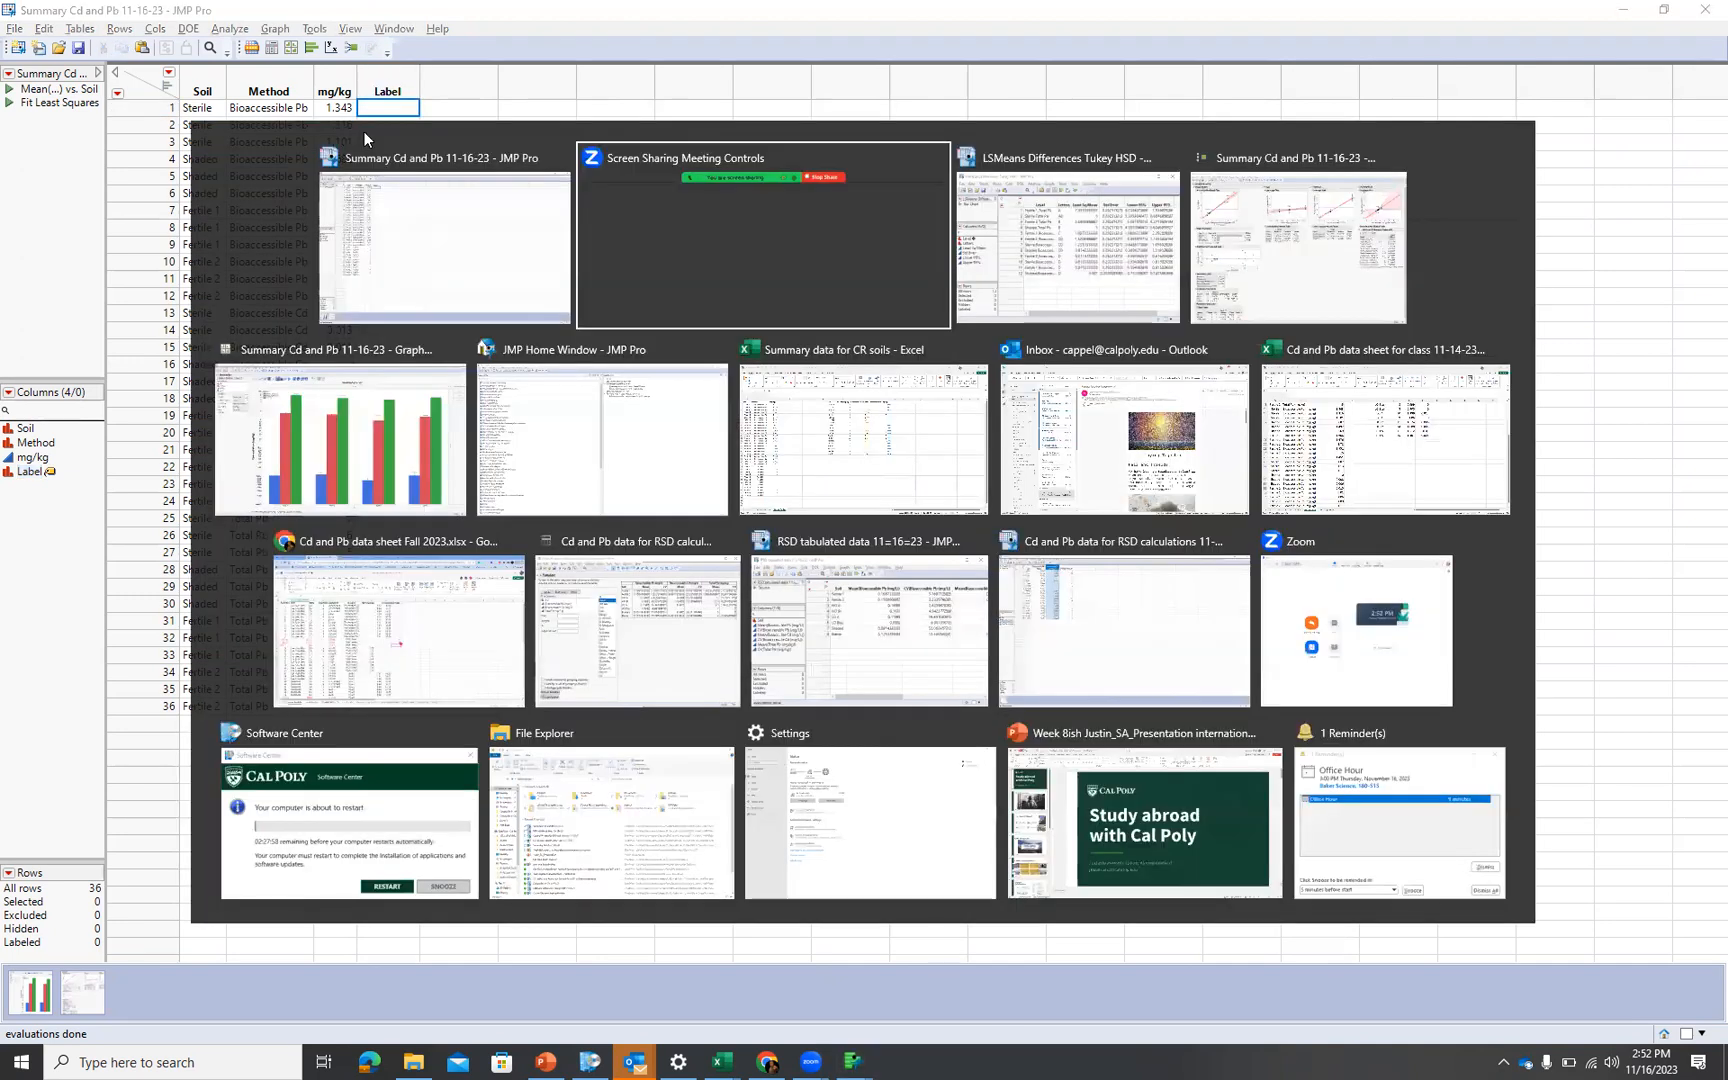
key("Tab")
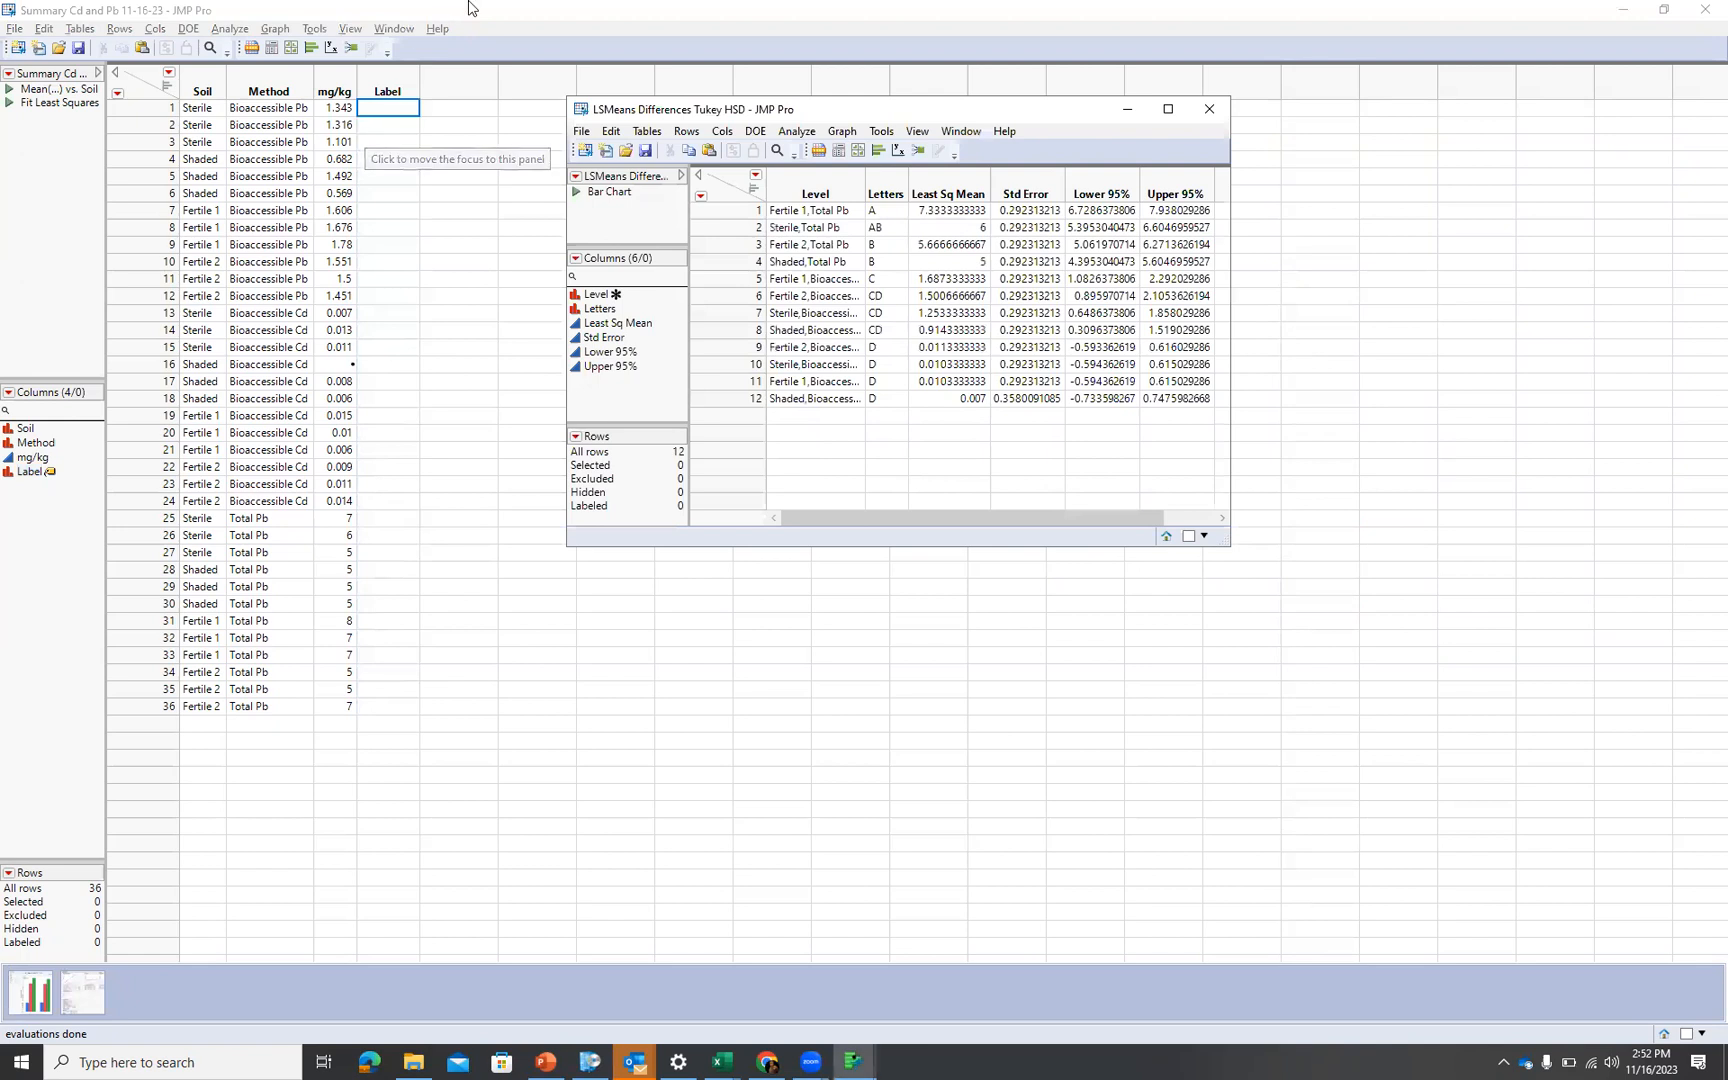
left_click_drag(827, 118, 892, 86)
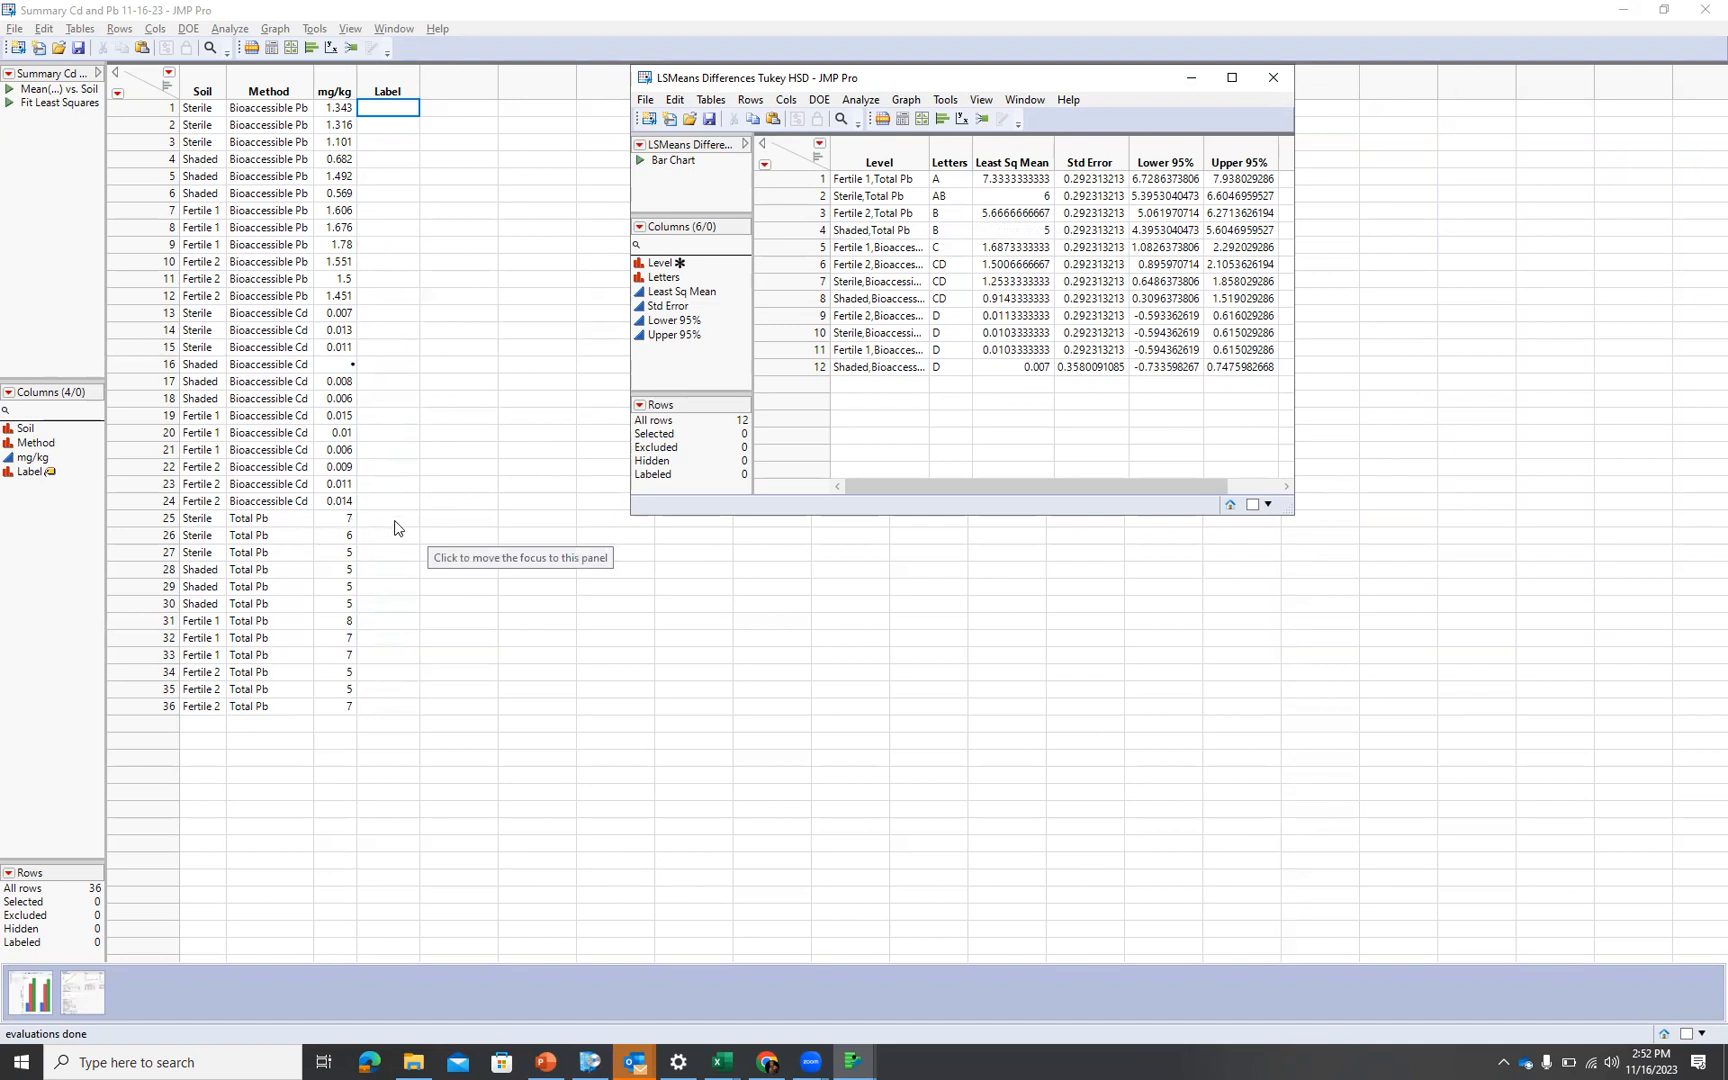
left_click(403, 620)
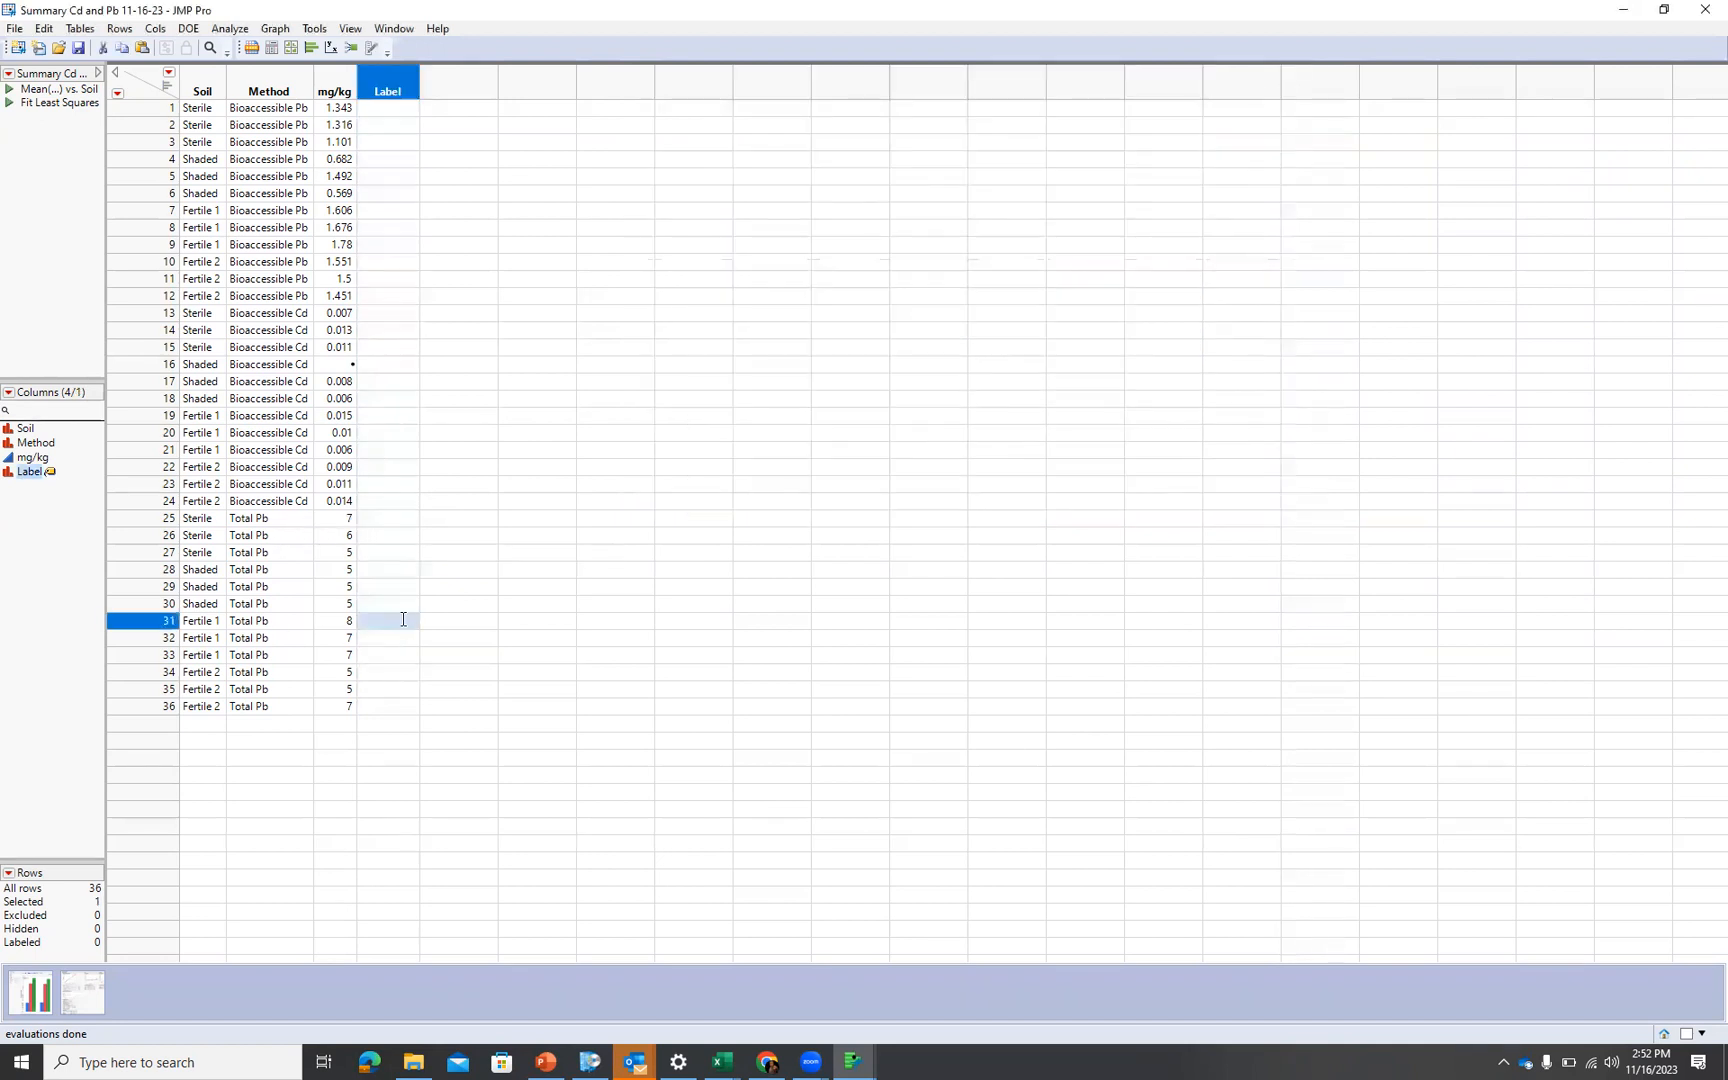
left_click(403, 620)
key("alt+Tab")
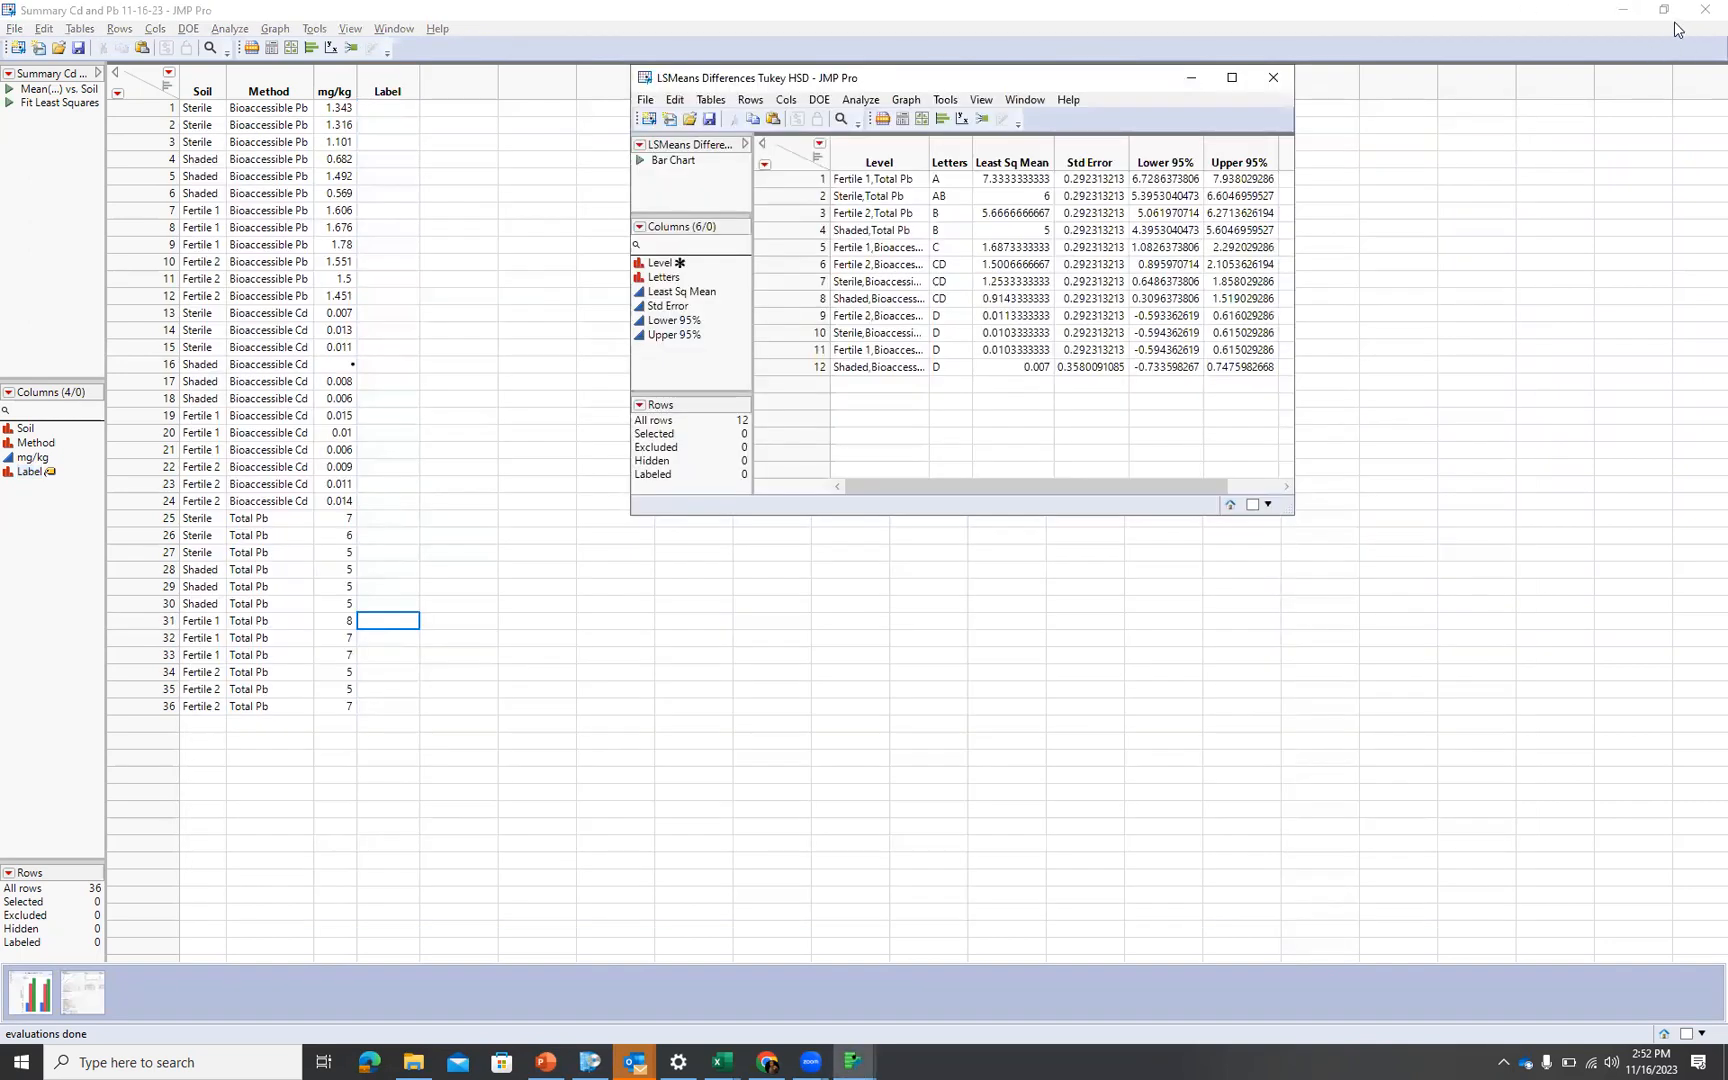
Restore the Summary Cd and Pb table from full screen to a smaller window and move it off the Tukey HSD table
left_click(1665, 12)
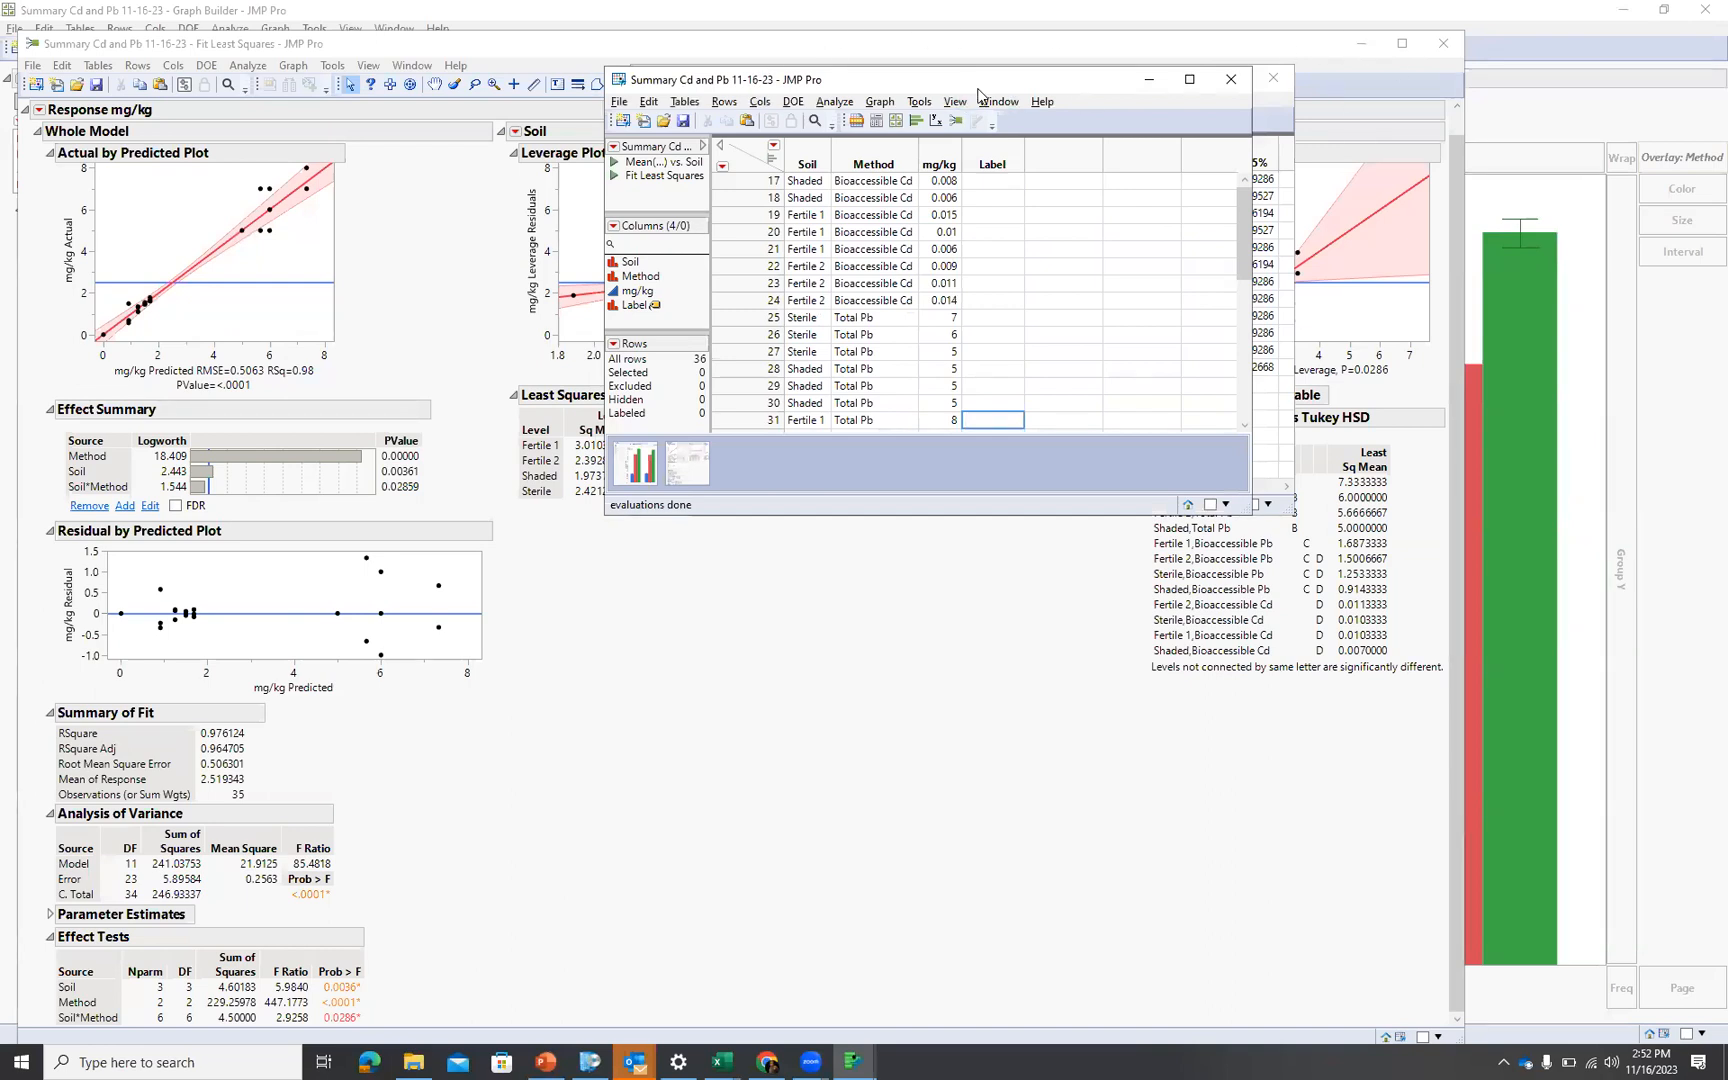
left_click_drag(978, 90, 1264, 196)
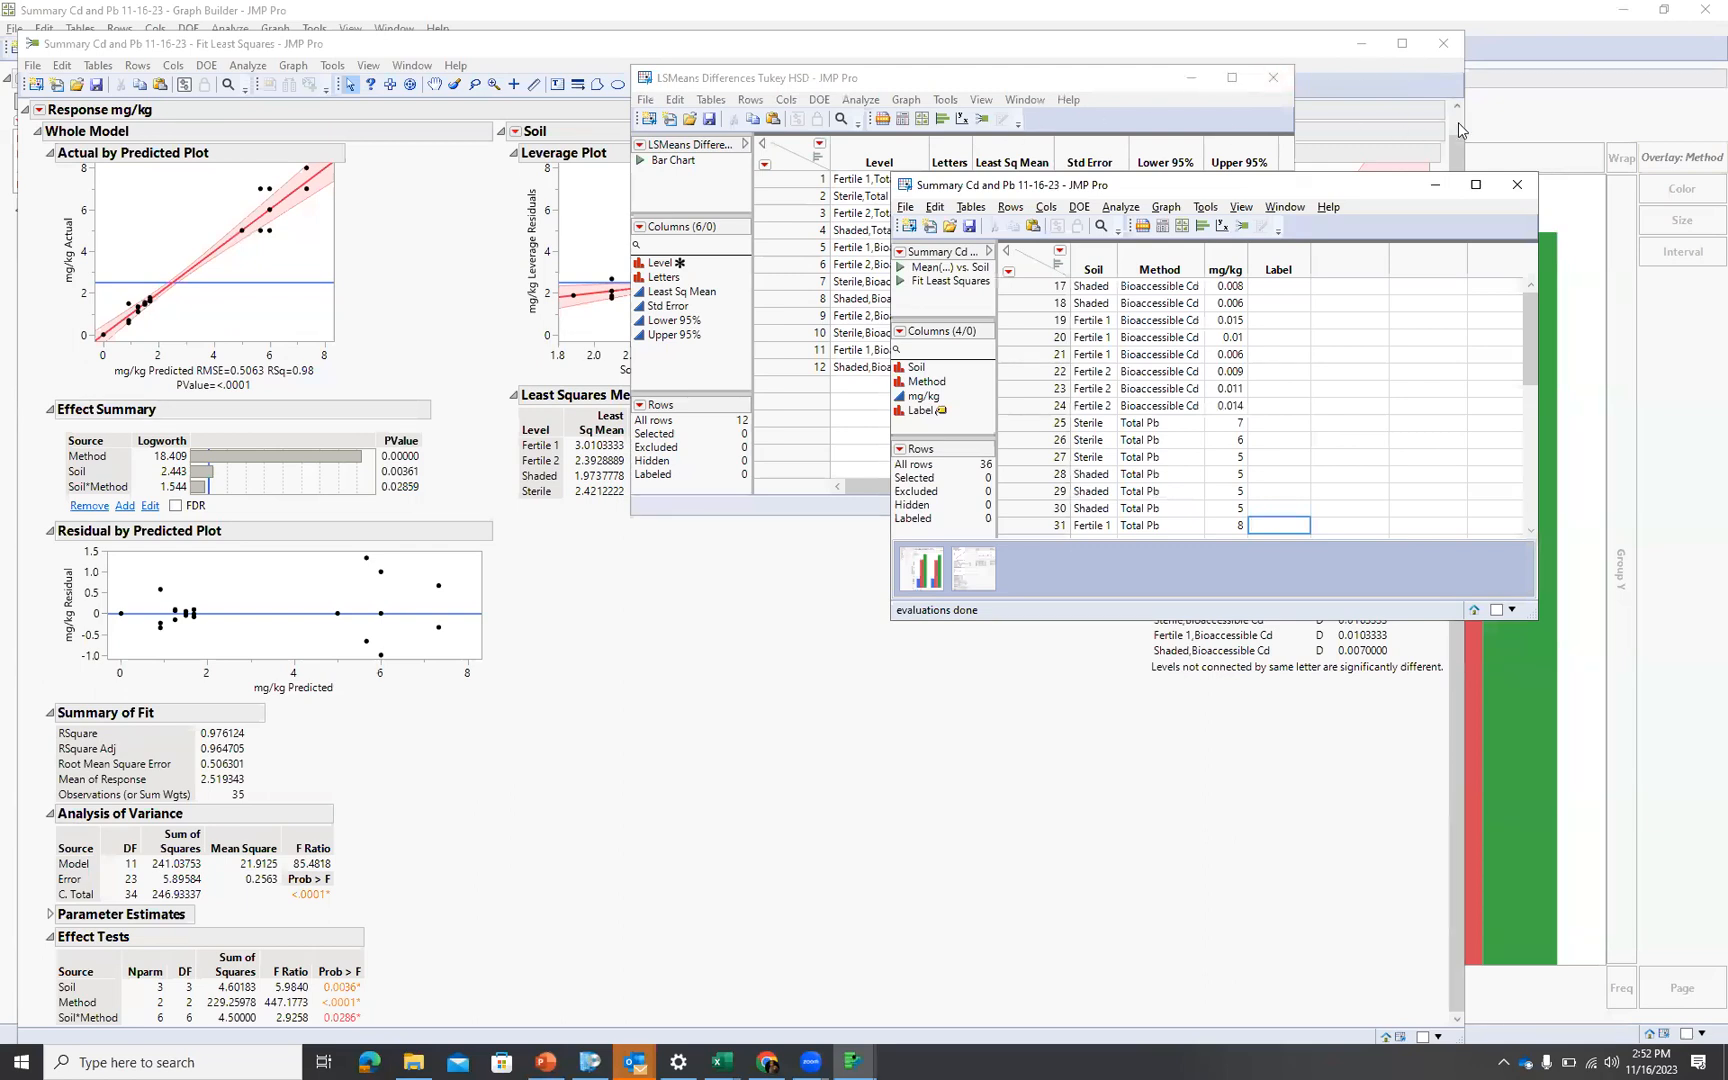
key("alt+Tab")
key("Tab")
key("Tab")
key("Tab")
key("Tab")
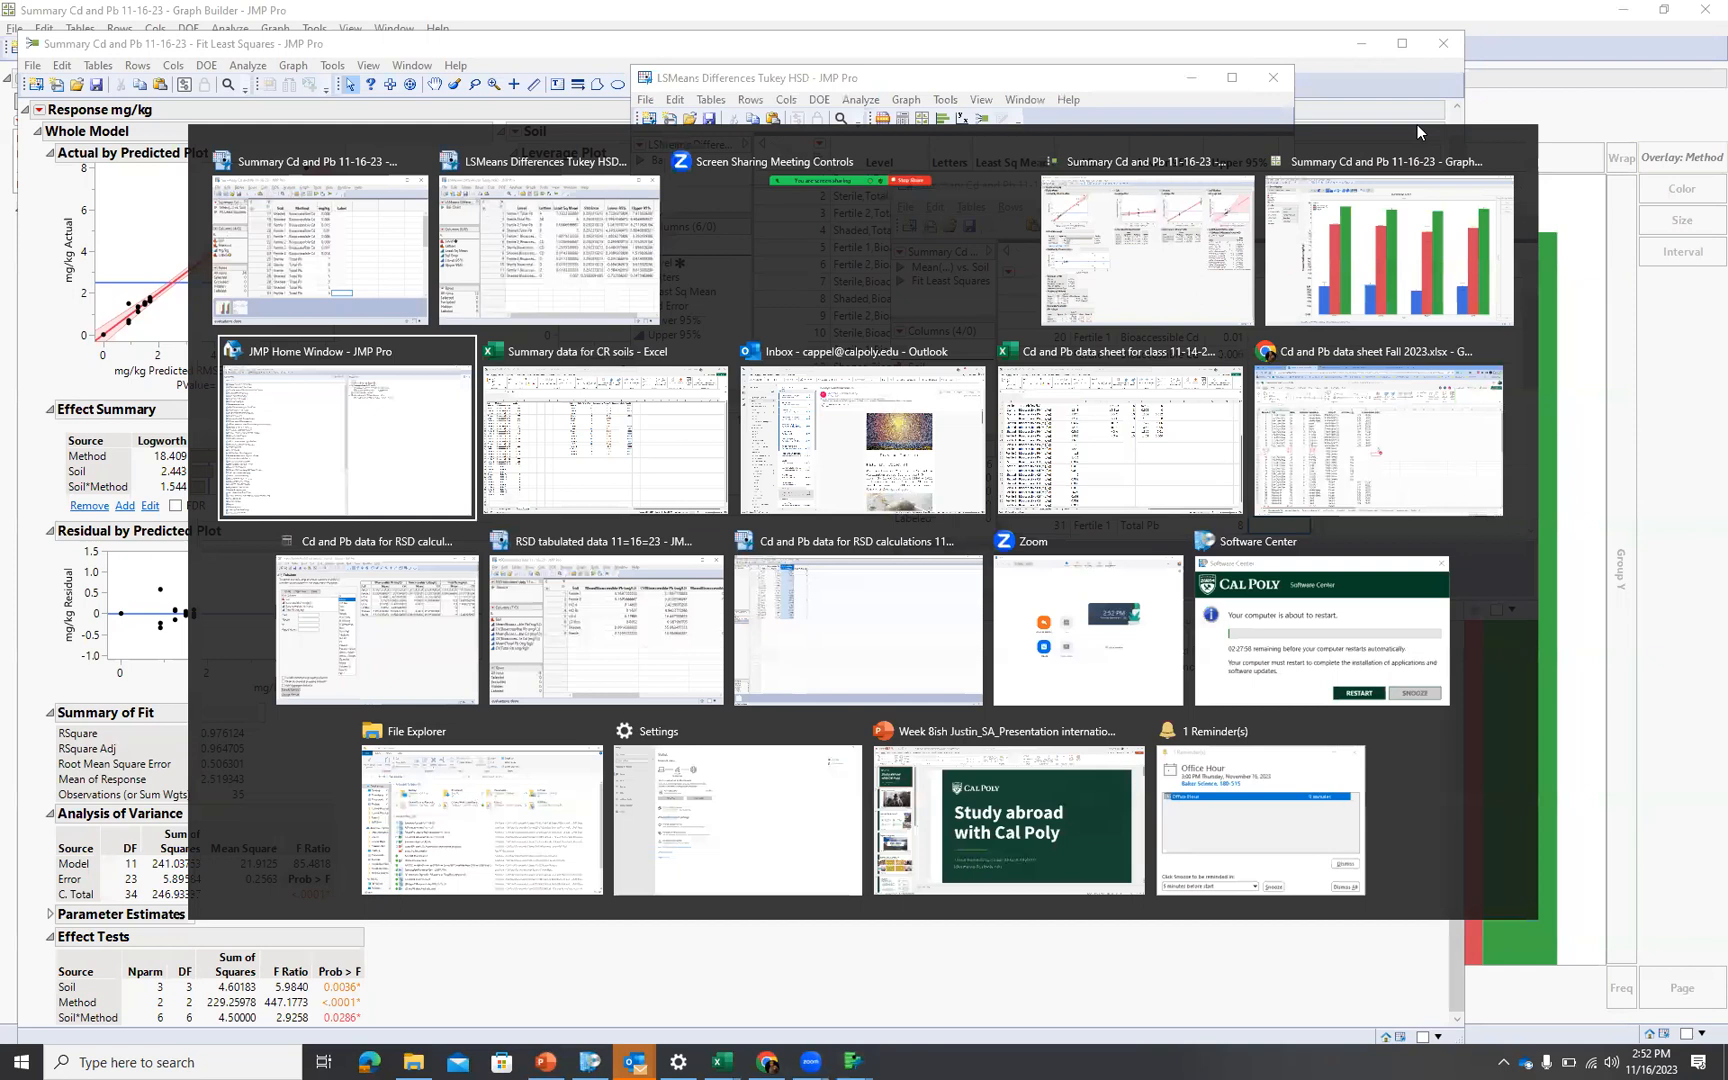
key("Tab")
key("Tab")
key("Tab")
key("Tab")
key("Tab")
key("Tab")
key("Tab")
key("Tab")
key("Tab")
key("Tab")
key("Tab")
key("Tab")
key("Tab")
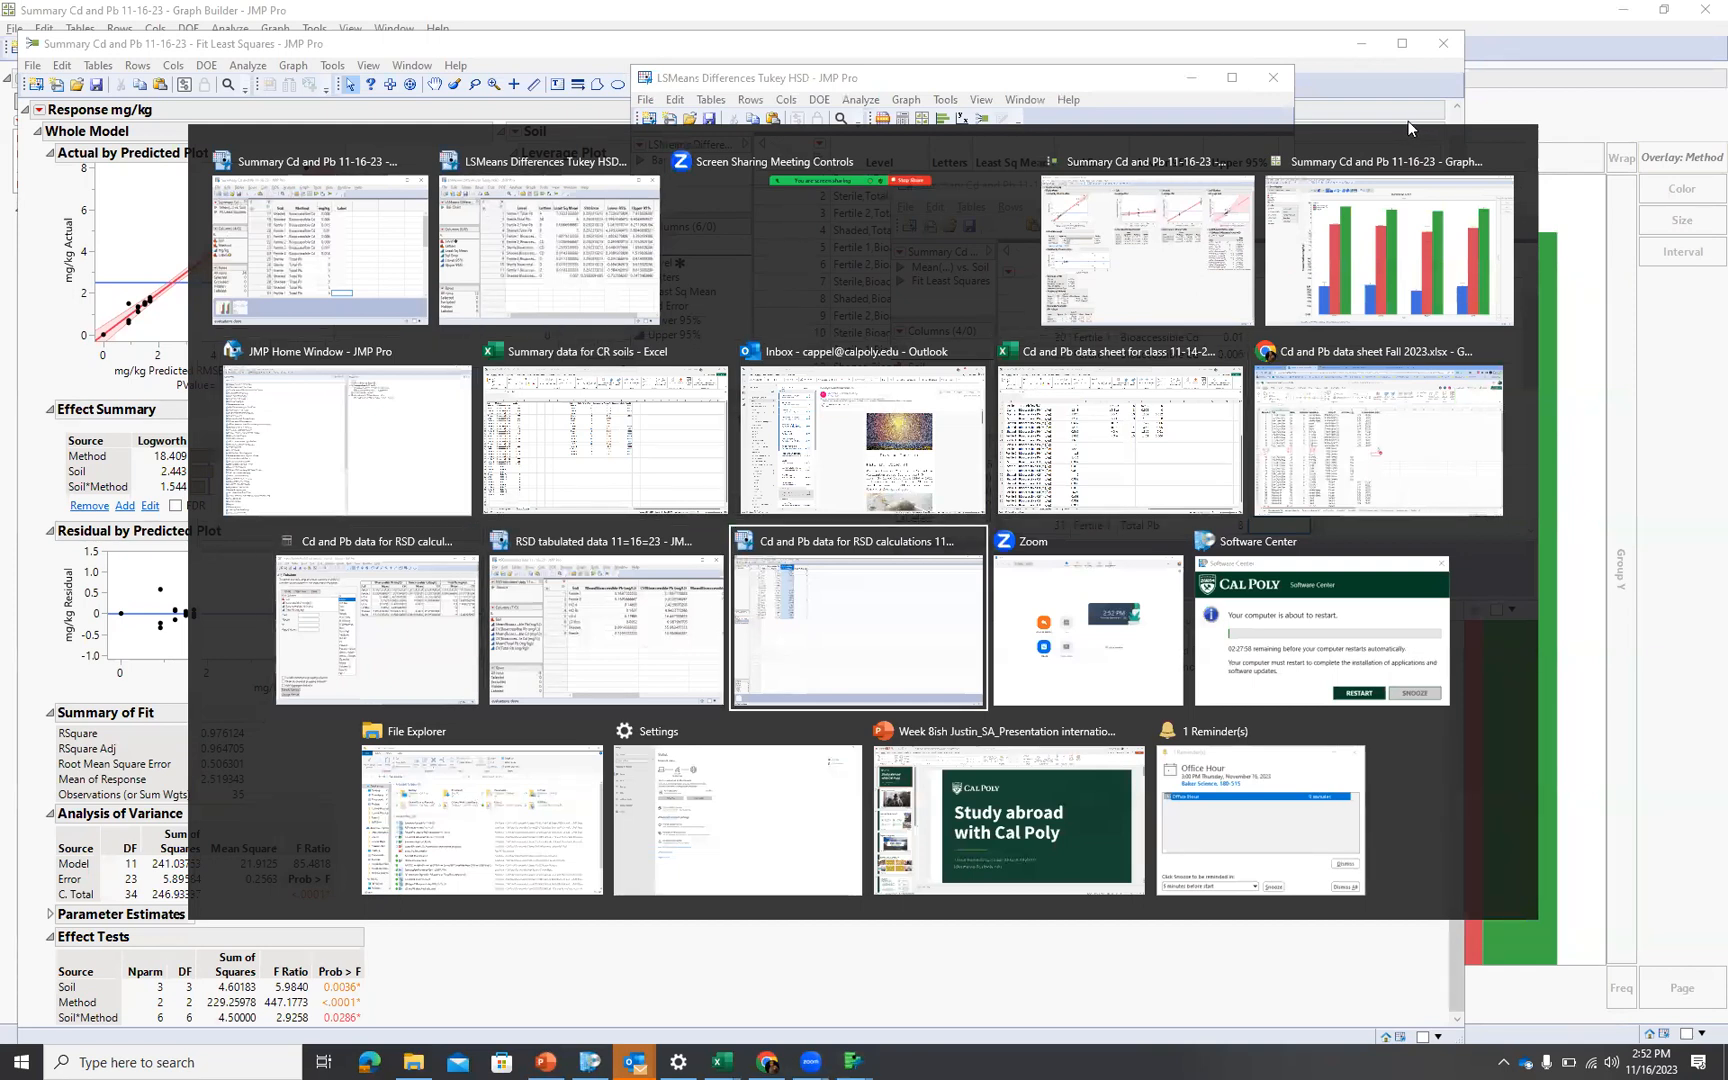
key("Tab")
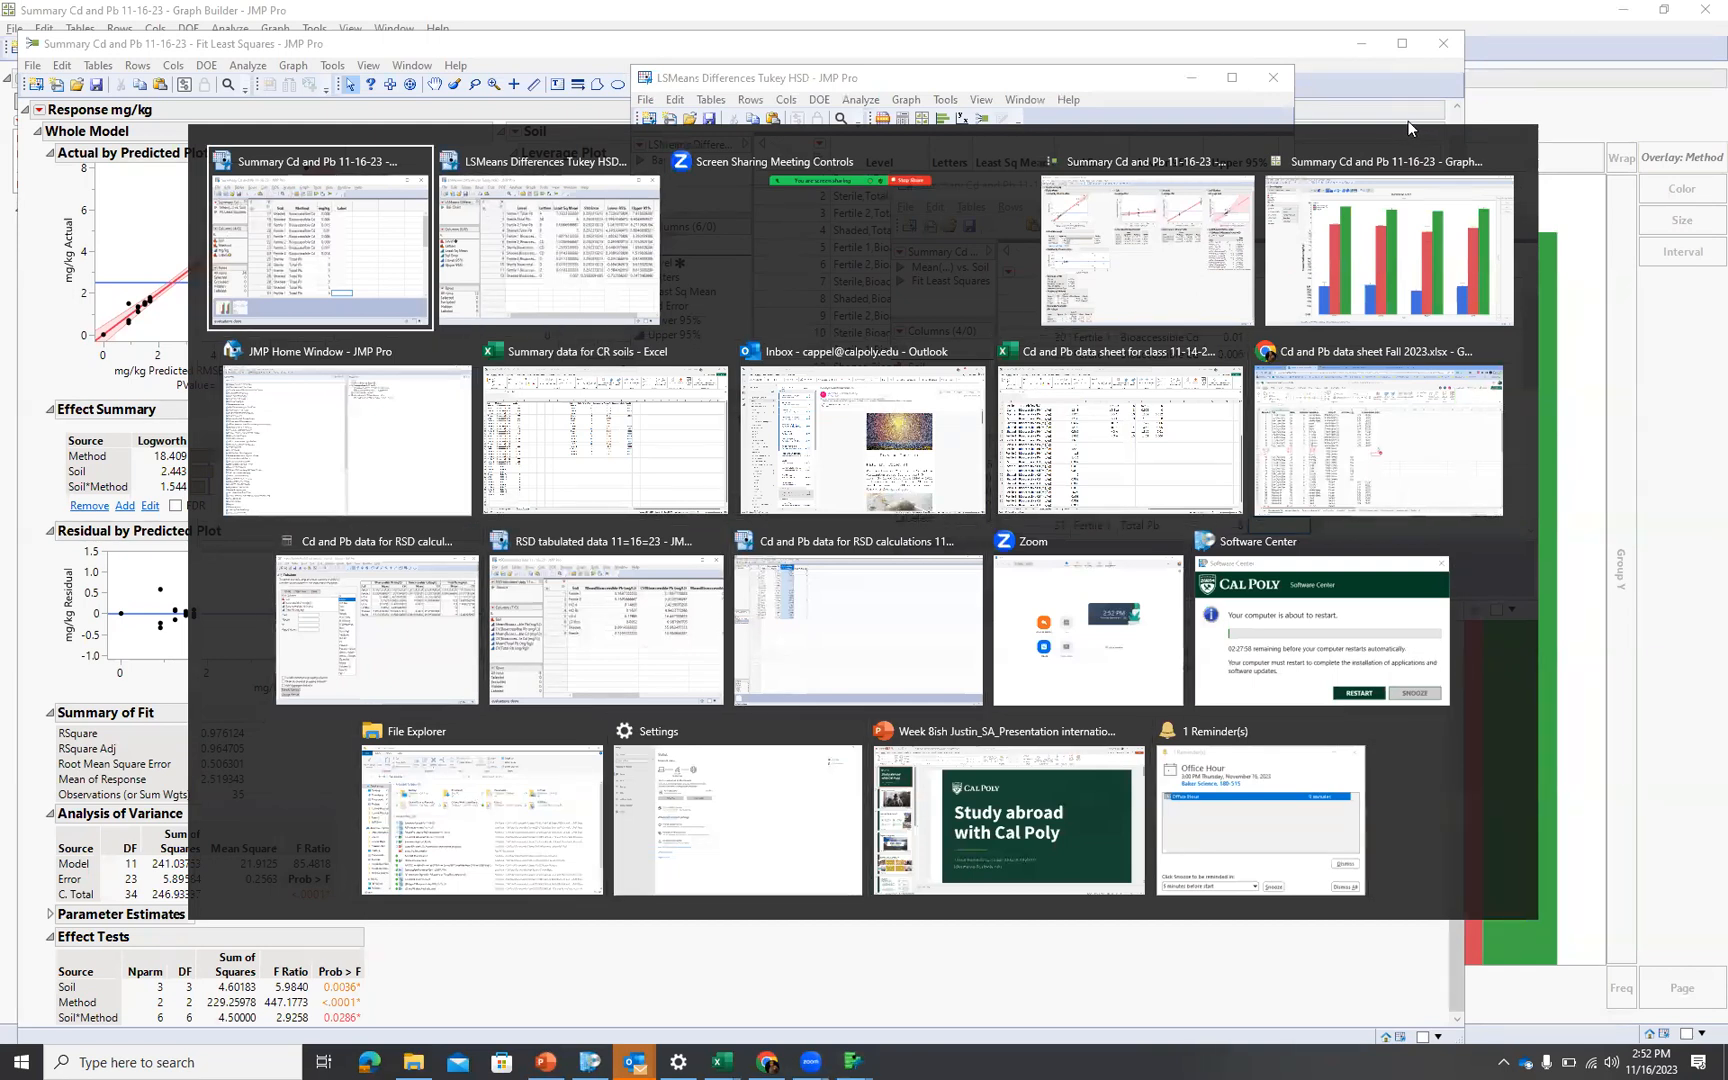
key("alt")
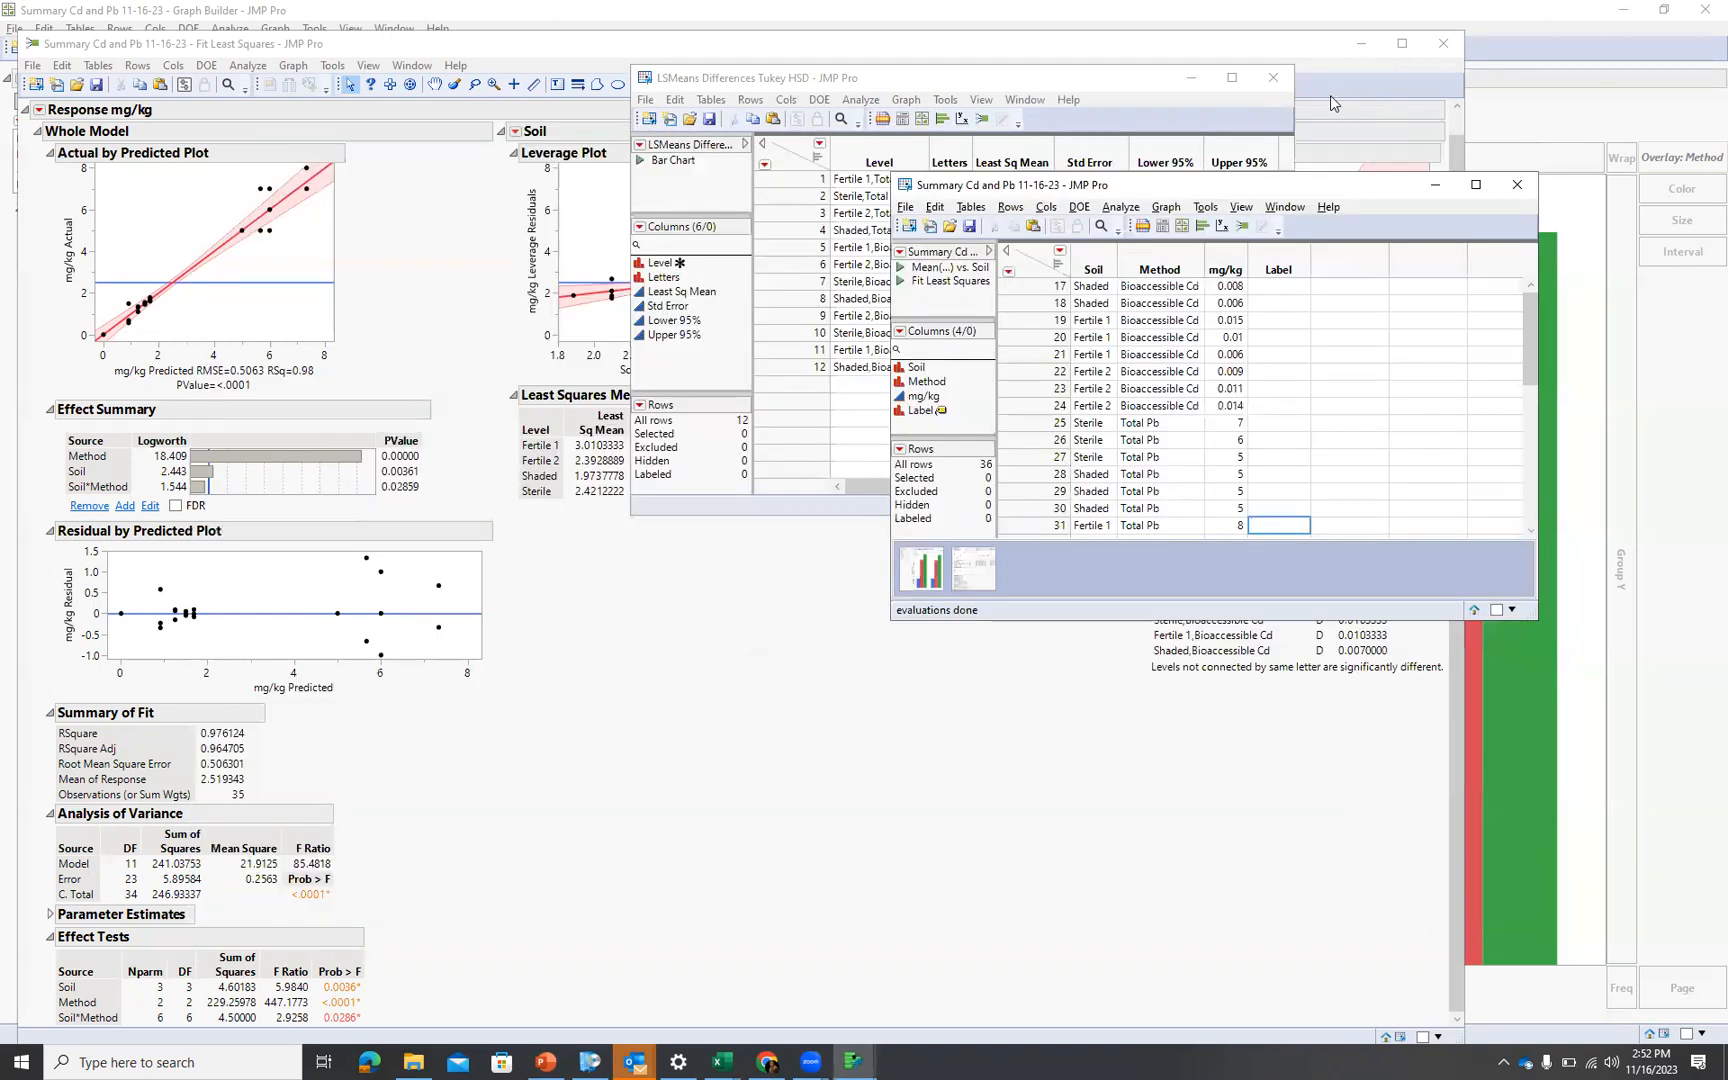
Arrange a taller Summary Cd and Pb window beside the Tukey HSD table and widen its Level column to show the full level names
left_click_drag(1333, 186, 712, 230)
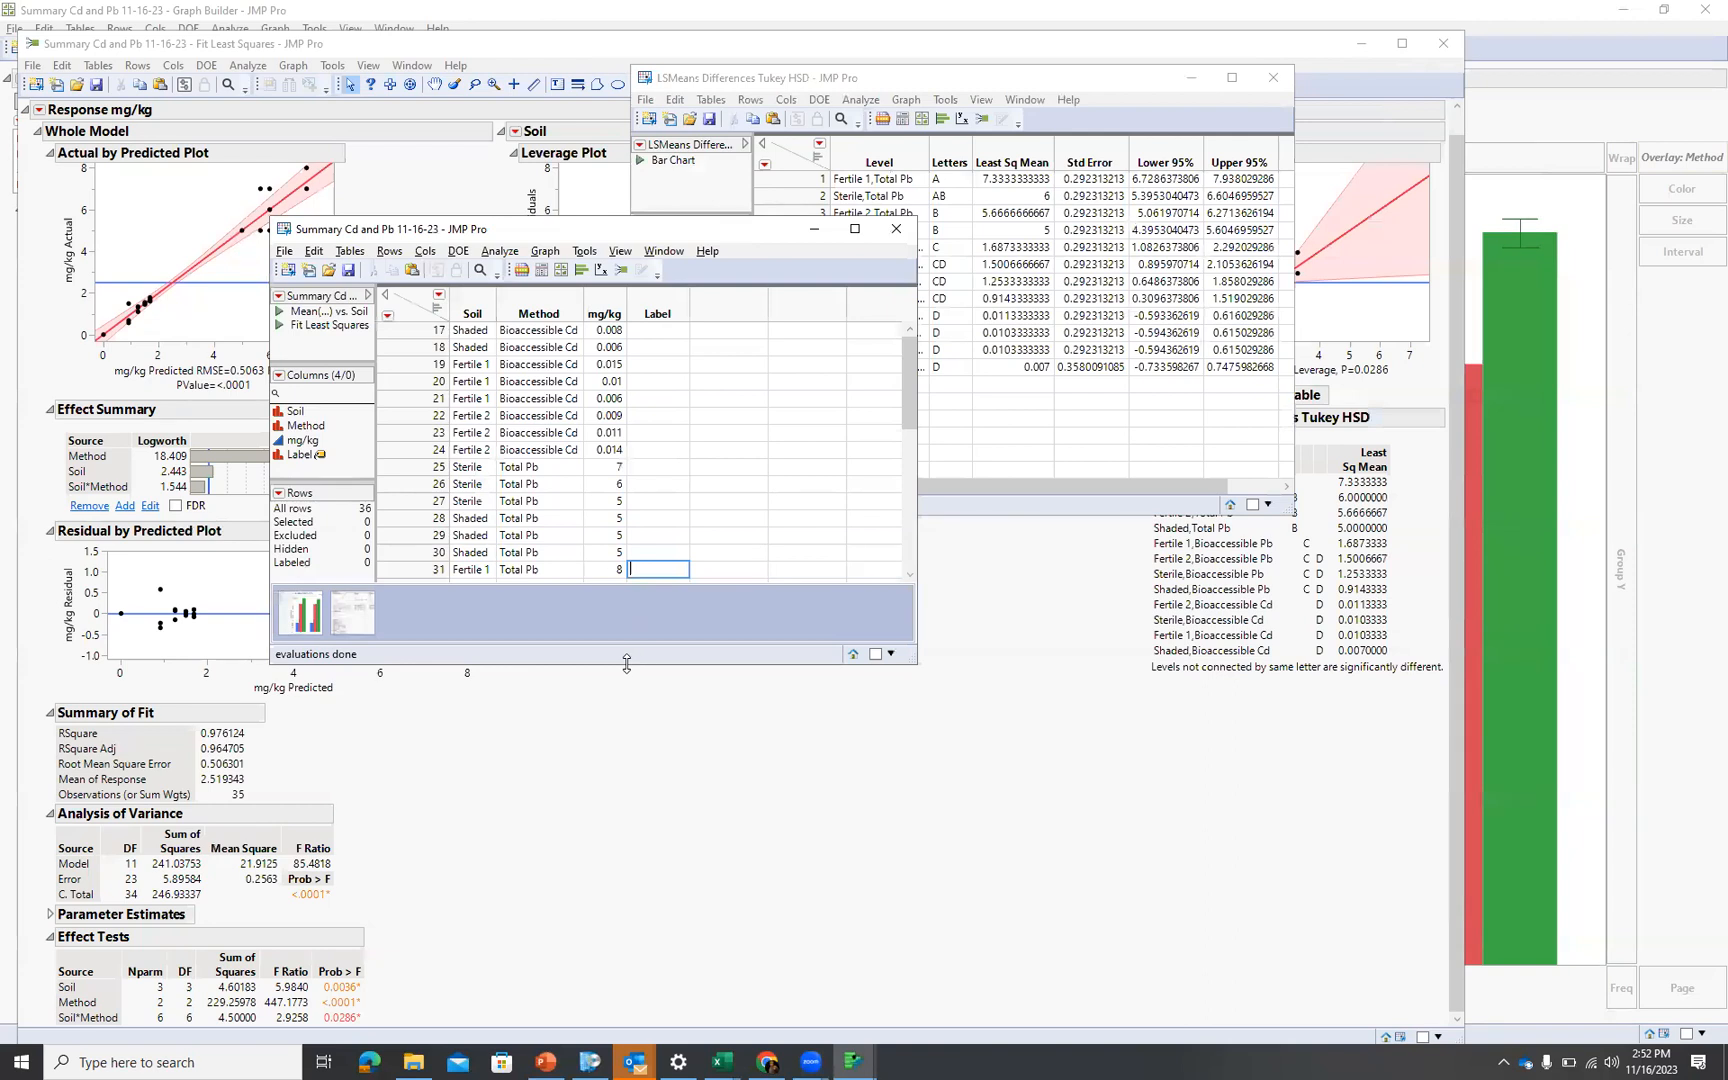
left_click_drag(627, 664, 627, 960)
left_click(1050, 103)
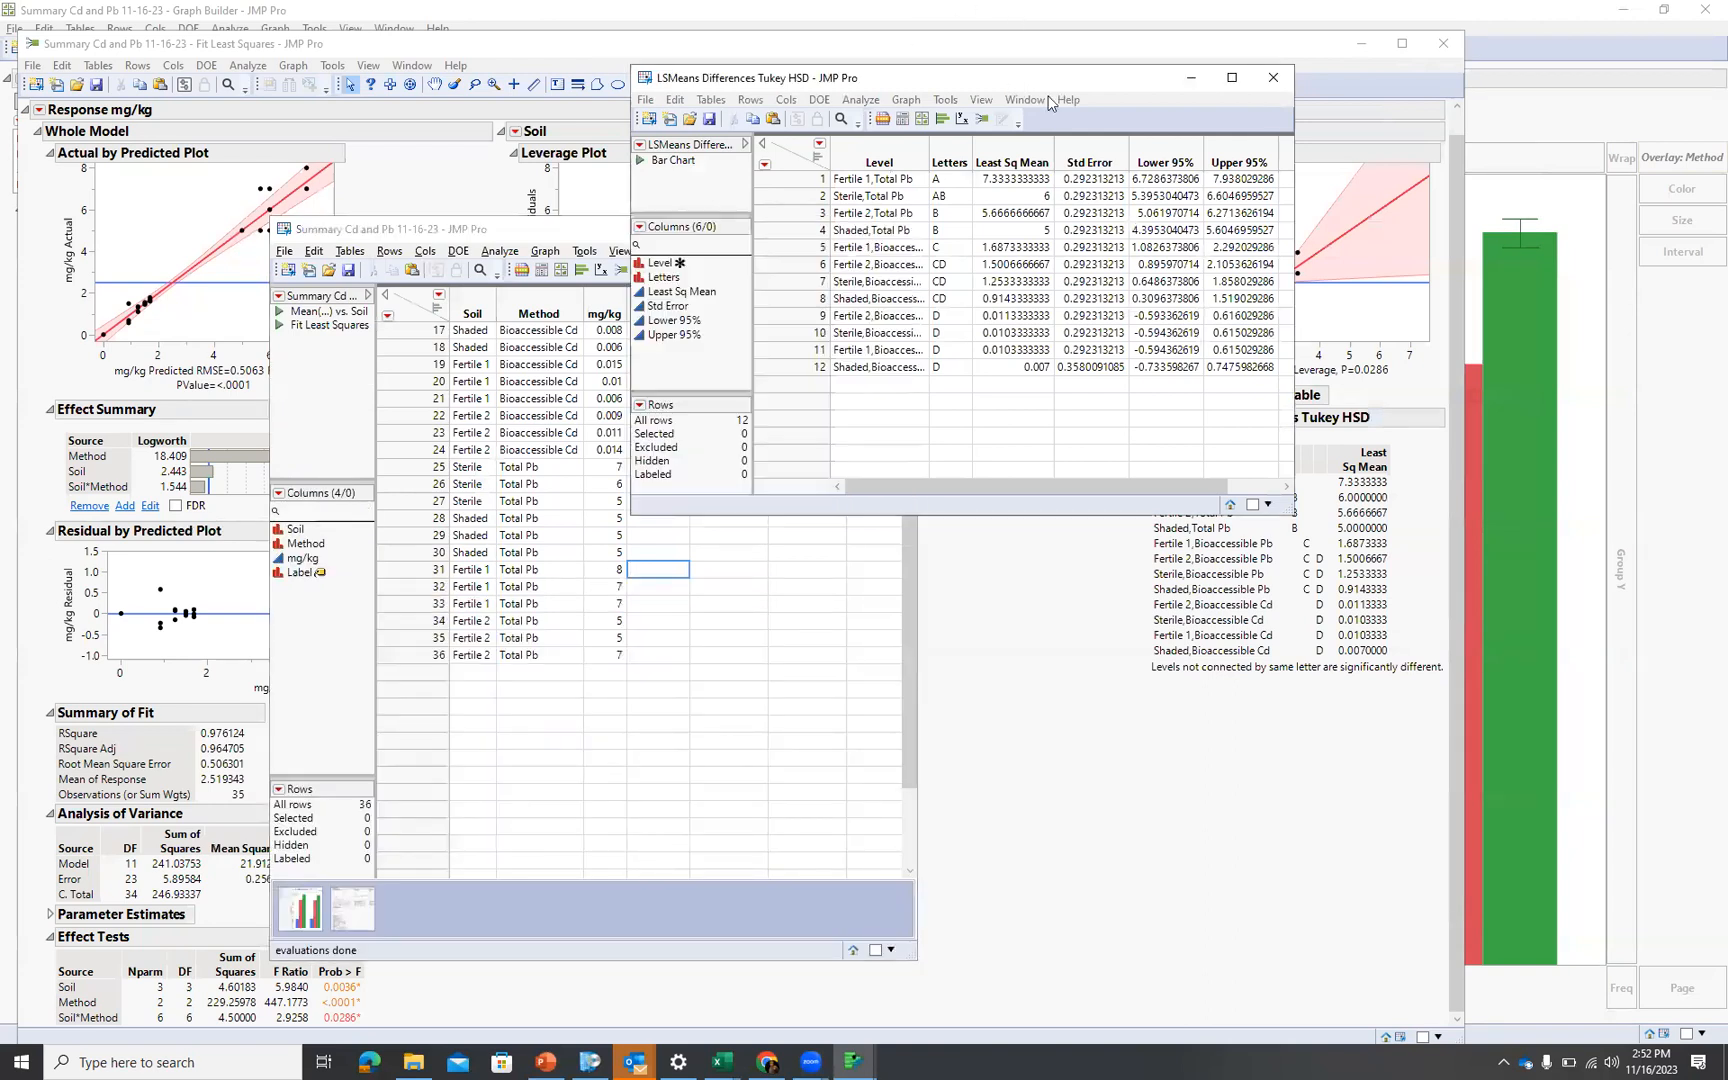
left_click_drag(1050, 80, 1359, 259)
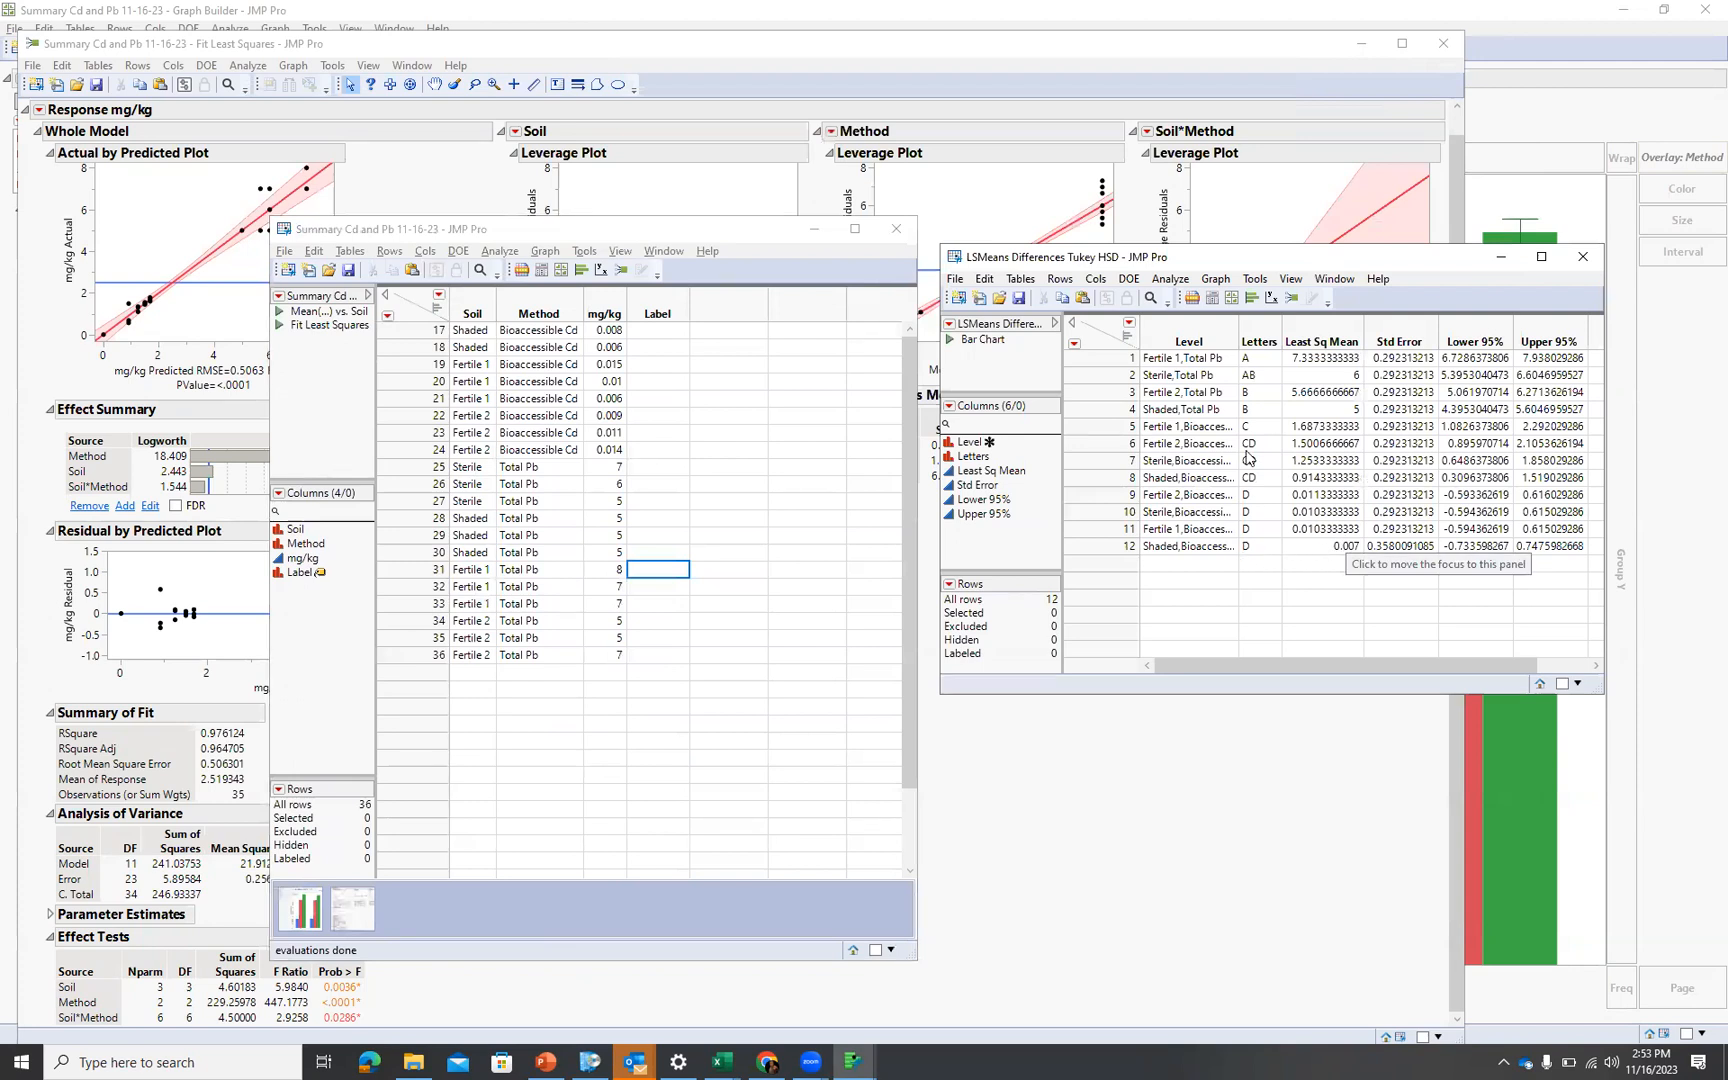
left_click_drag(1240, 338, 1312, 338)
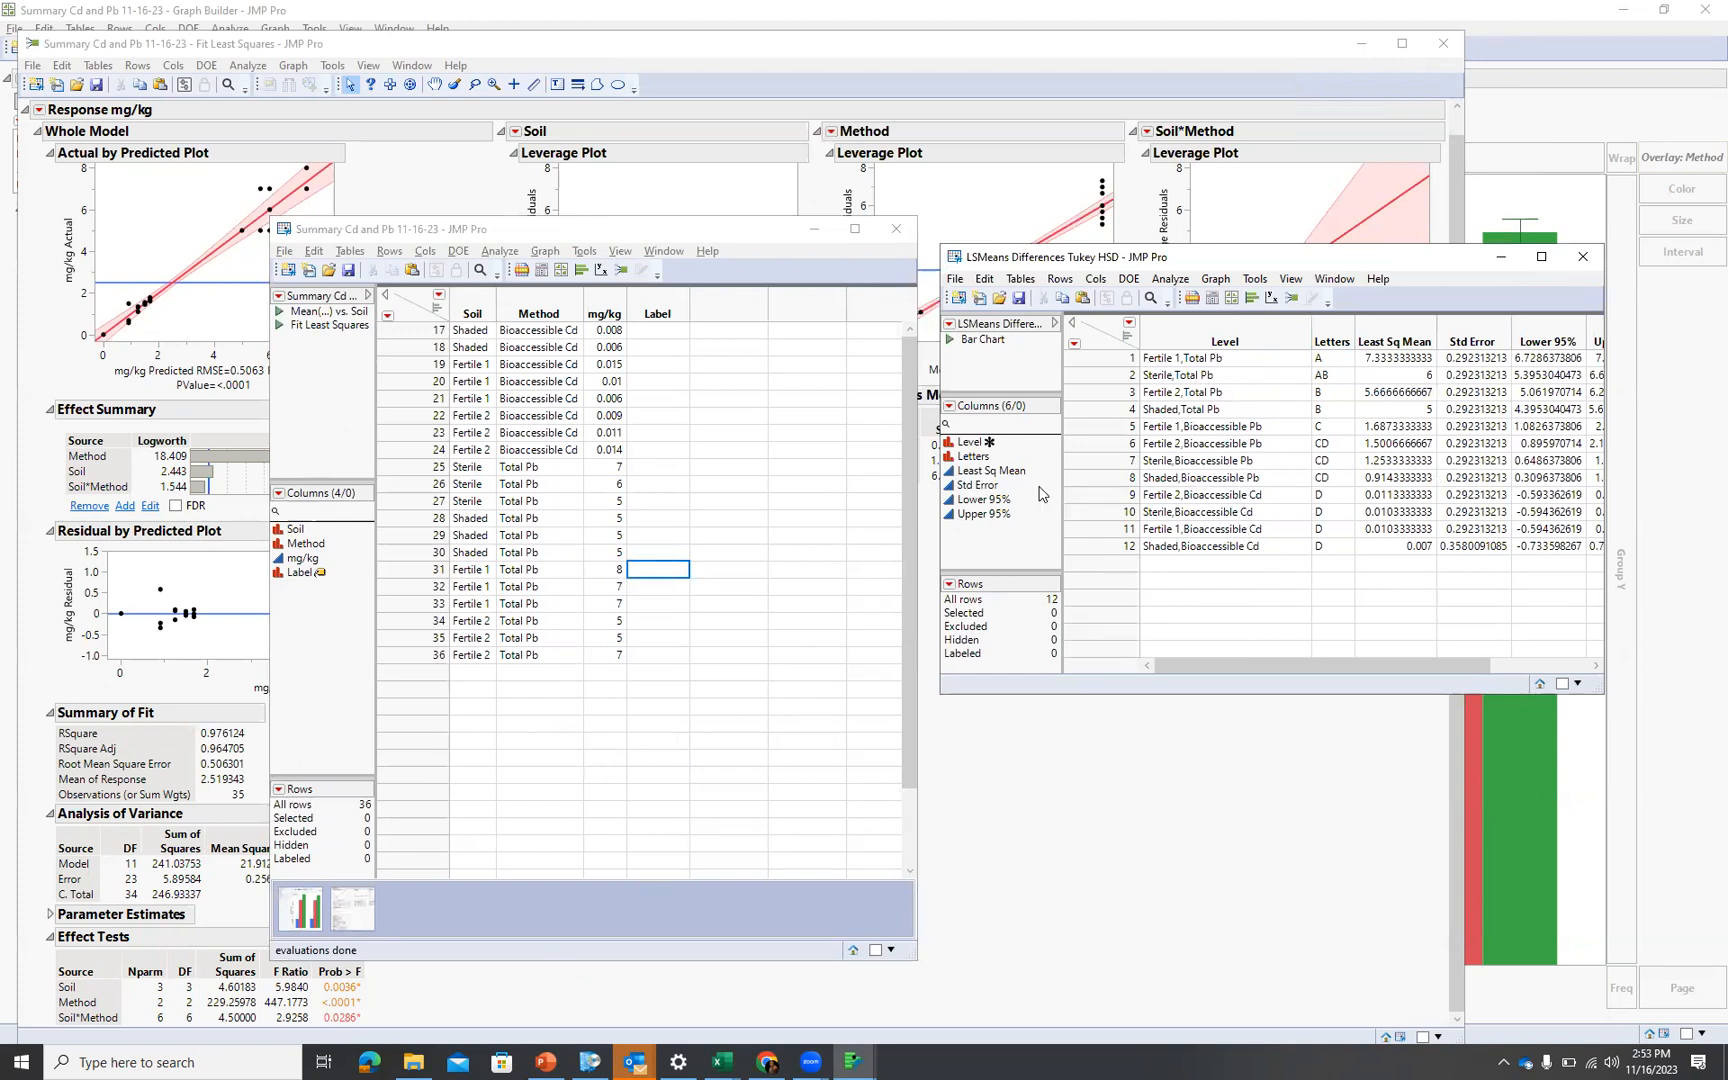
Enter the Total Pb letters in the Label column: A for Fertile 1 in row 31 and AB for Sterile in row 25
left_click(668, 565)
type("A")
key("Return")
key("Return")
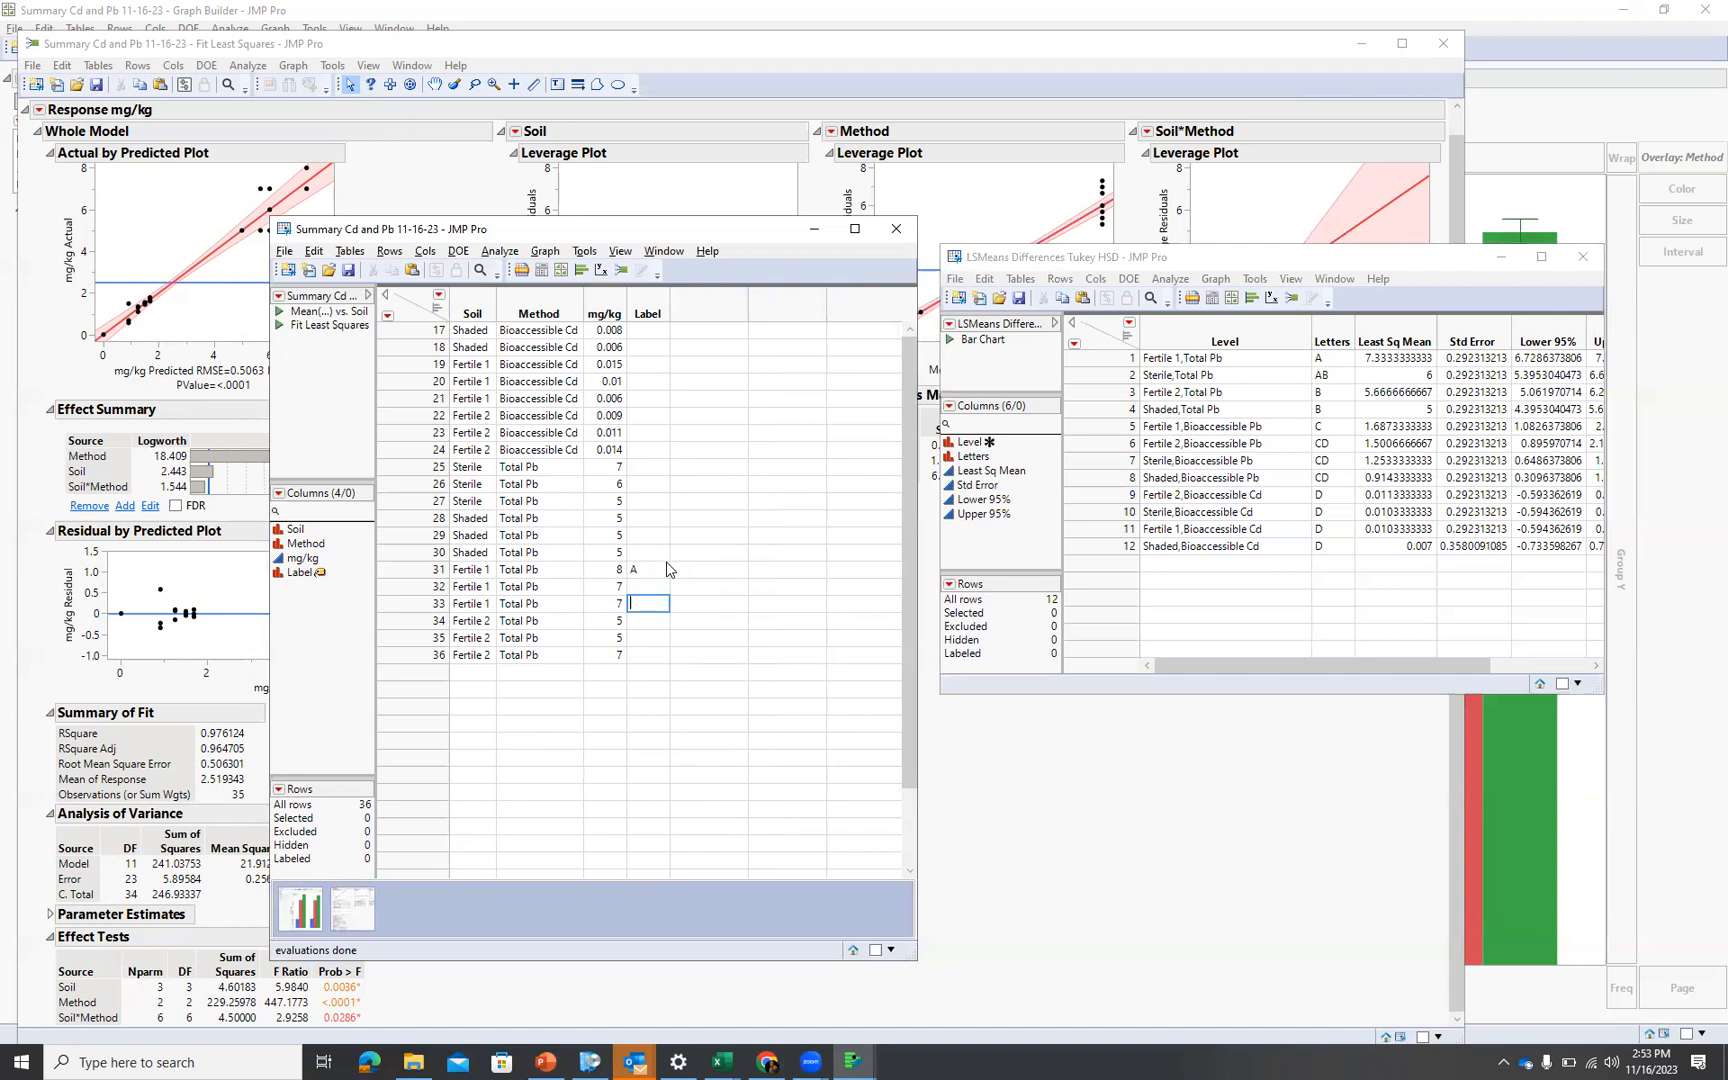
key("Up")
key("Up")
key("Up")
key("Up")
key("Up")
key("Up")
key("Up")
key("Up")
type("AB")
key("Return")
Enter B in the Label column for Total Pb in Fertile 2 at row 34 and in Shaded at row 28
key("Down")
key("Down")
key("Down")
key("Down")
key("Down")
key("Down")
key("Down")
key("Down")
type("B")
key("Up")
key("Up")
key("Up")
key("Up")
key("Up")
key("Up")
type("B")
Enter the Bioaccessible Pb letters in the Label column: C for Fertile 1 in row 7 and CD for Fertile 2 in row 11
key("Up")
key("Up")
key("Up")
key("Up")
key("Up")
key("Up")
key("Up")
key("Up")
key("Up")
key("Up")
key("Up")
key("Up")
key("Up")
key("Up")
key("Up")
key("Up")
key("Up")
key("Up")
key("Up")
key("Up")
key("Up")
key("Down")
key("Down")
key("Down")
key("Down")
key("Down")
key("Down")
key("Down")
key("Down")
key("Up")
key("Up")
key("Up")
key("Up")
key("Up")
key("Up")
key("Up")
key("Up")
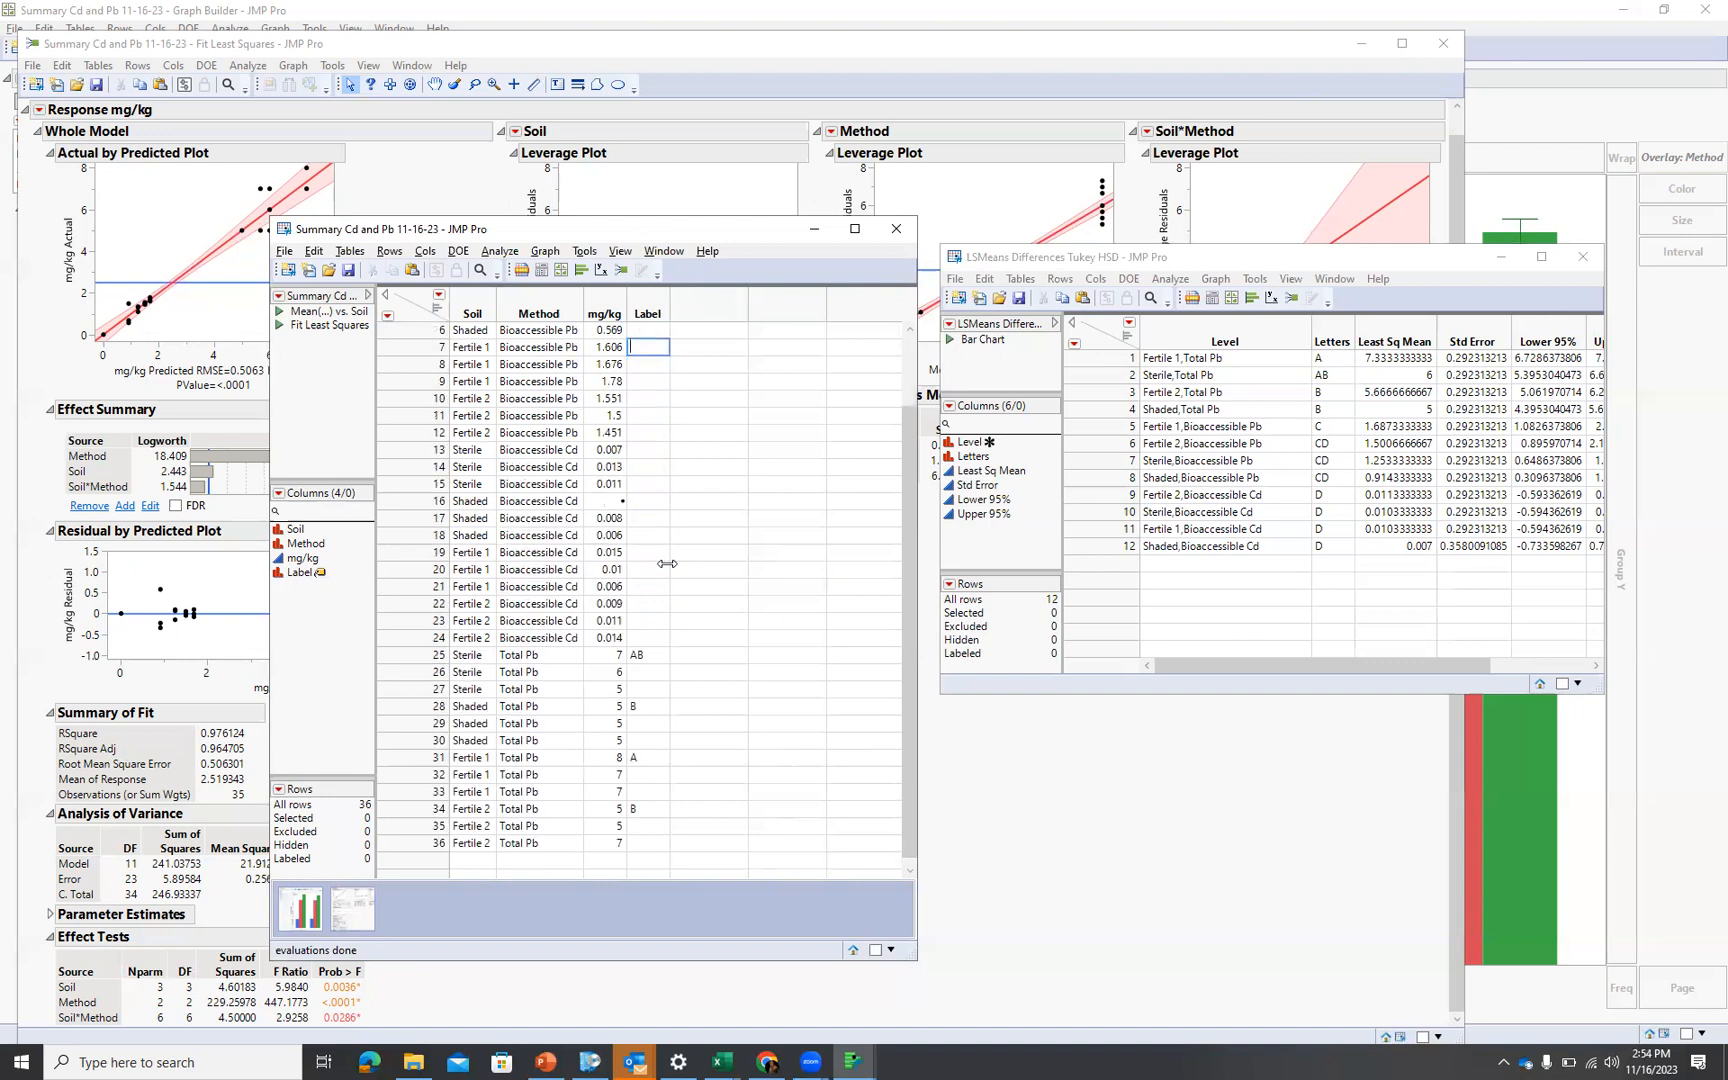
type("C")
key("Down")
key("Down")
key("Down")
key("Down")
type("CD")
Enter CD in the Label column for Bioaccessible Pb in Sterile at row 2 and Shaded at row 4
key("Up")
key("Up")
key("Up")
key("Up")
key("Up")
key("Up")
key("Up")
key("Up")
key("Up")
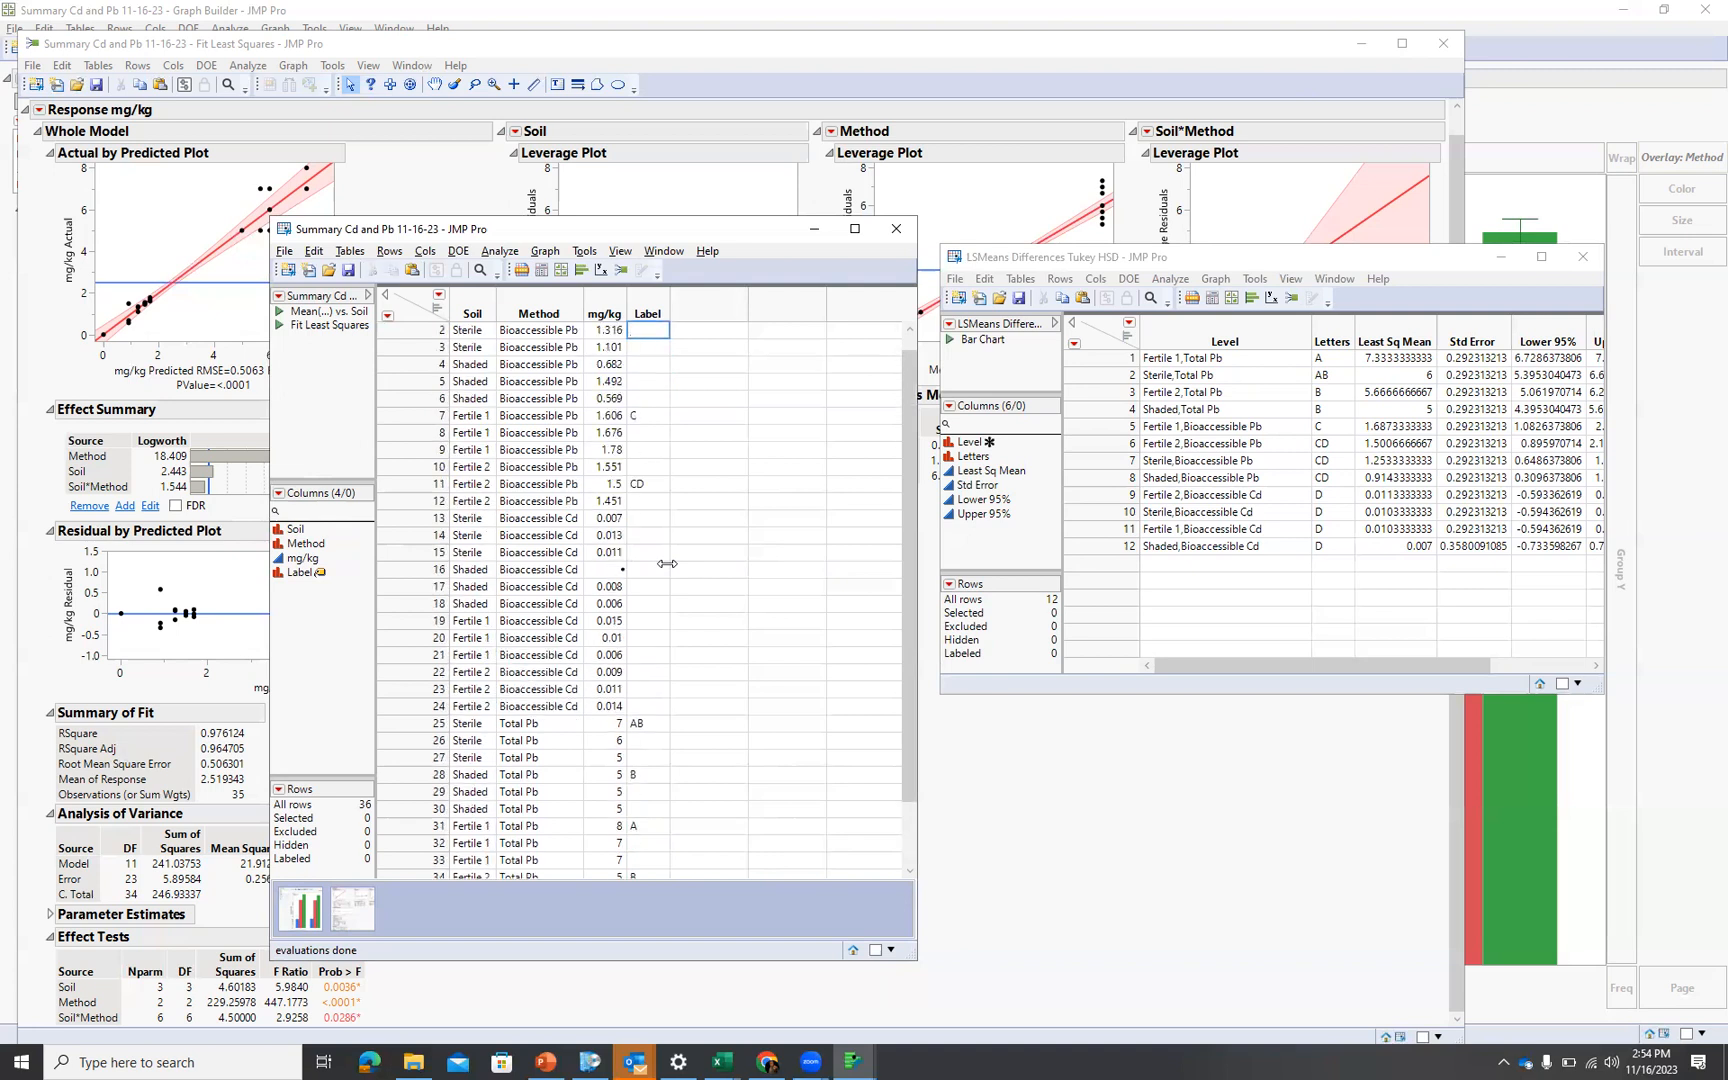
type("CDE")
key("BackSpace")
key("Return")
key("Return")
type("CD")
Enter D in the Label column for Bioaccessible Cd in Fertile 2 at row 22 and Sterile at row 13
key("Return")
key("Return")
key("Return")
key("Return")
key("Return")
key("Return")
key("Return")
key("Return")
key("Return")
key("Return")
key("Return")
key("Return")
key("Return")
key("Return")
key("Return")
key("Return")
key("Return")
key("Return")
type("CD")
key("BackSpace")
key("BackSpace")
type("D")
key("Up")
key("Up")
key("Up")
key("Up")
key("Up")
key("Up")
key("Up")
key("Up")
key("Up")
type("D")
Enter D in the Label column for Bioaccessible Cd in Fertile 1 at row 19 and Shaded at row 16, keeping row 17 blank
key("Down")
key("Down")
key("Down")
key("Down")
key("Down")
key("Down")
type("D")
key("Up")
key("Up")
key("Up")
key("Down")
type("D")
key("Up")
type("D")
key("Down")
key("BackSpace")
Relocate the Fertile 2 Bioaccessible Pb label CD to row 10, clearing it from row 11
key("Up")
key("Up")
key("Up")
key("Up")
key("Up")
key("Up")
key("Up")
type("CD")
key("Down")
key("BackSpace")
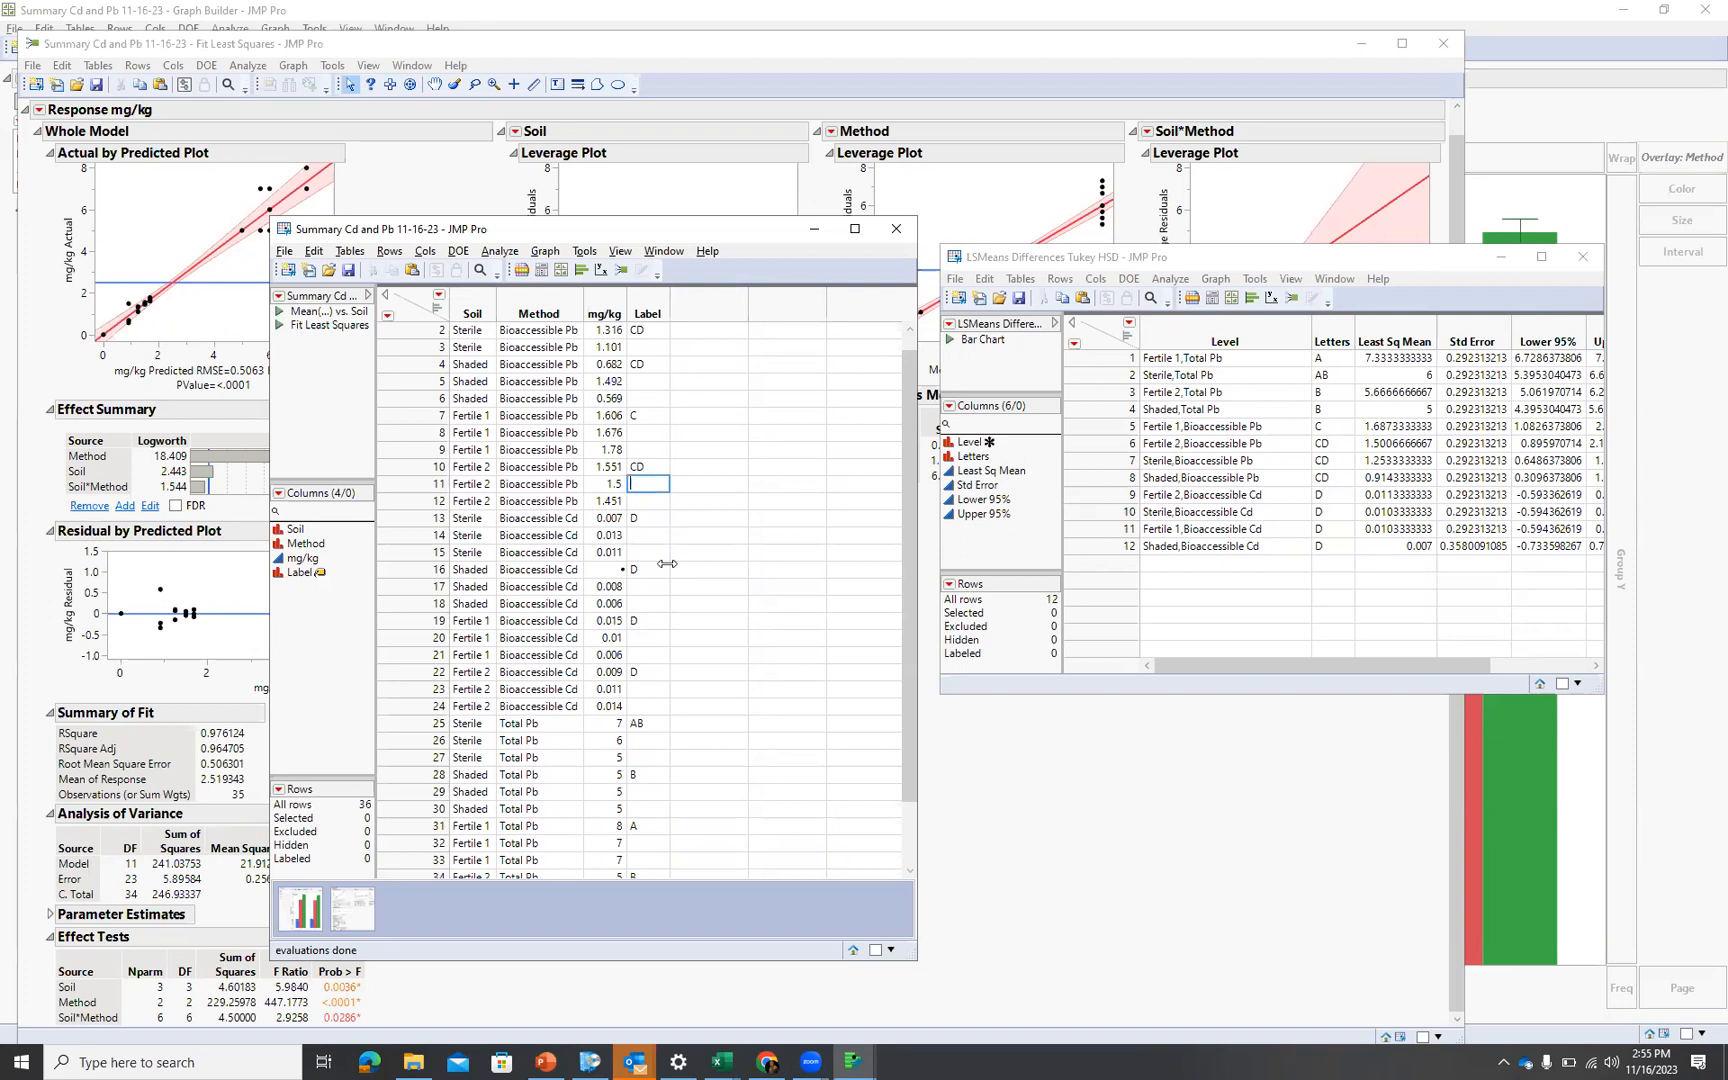
Relocate the Sterile Bioaccessible Pb label CD to row 1, clearing it from row 2
key("Up")
key("Up")
key("Up")
key("Up")
key("Up")
key("Up")
key("Up")
key("Up")
key("Up")
key("Up")
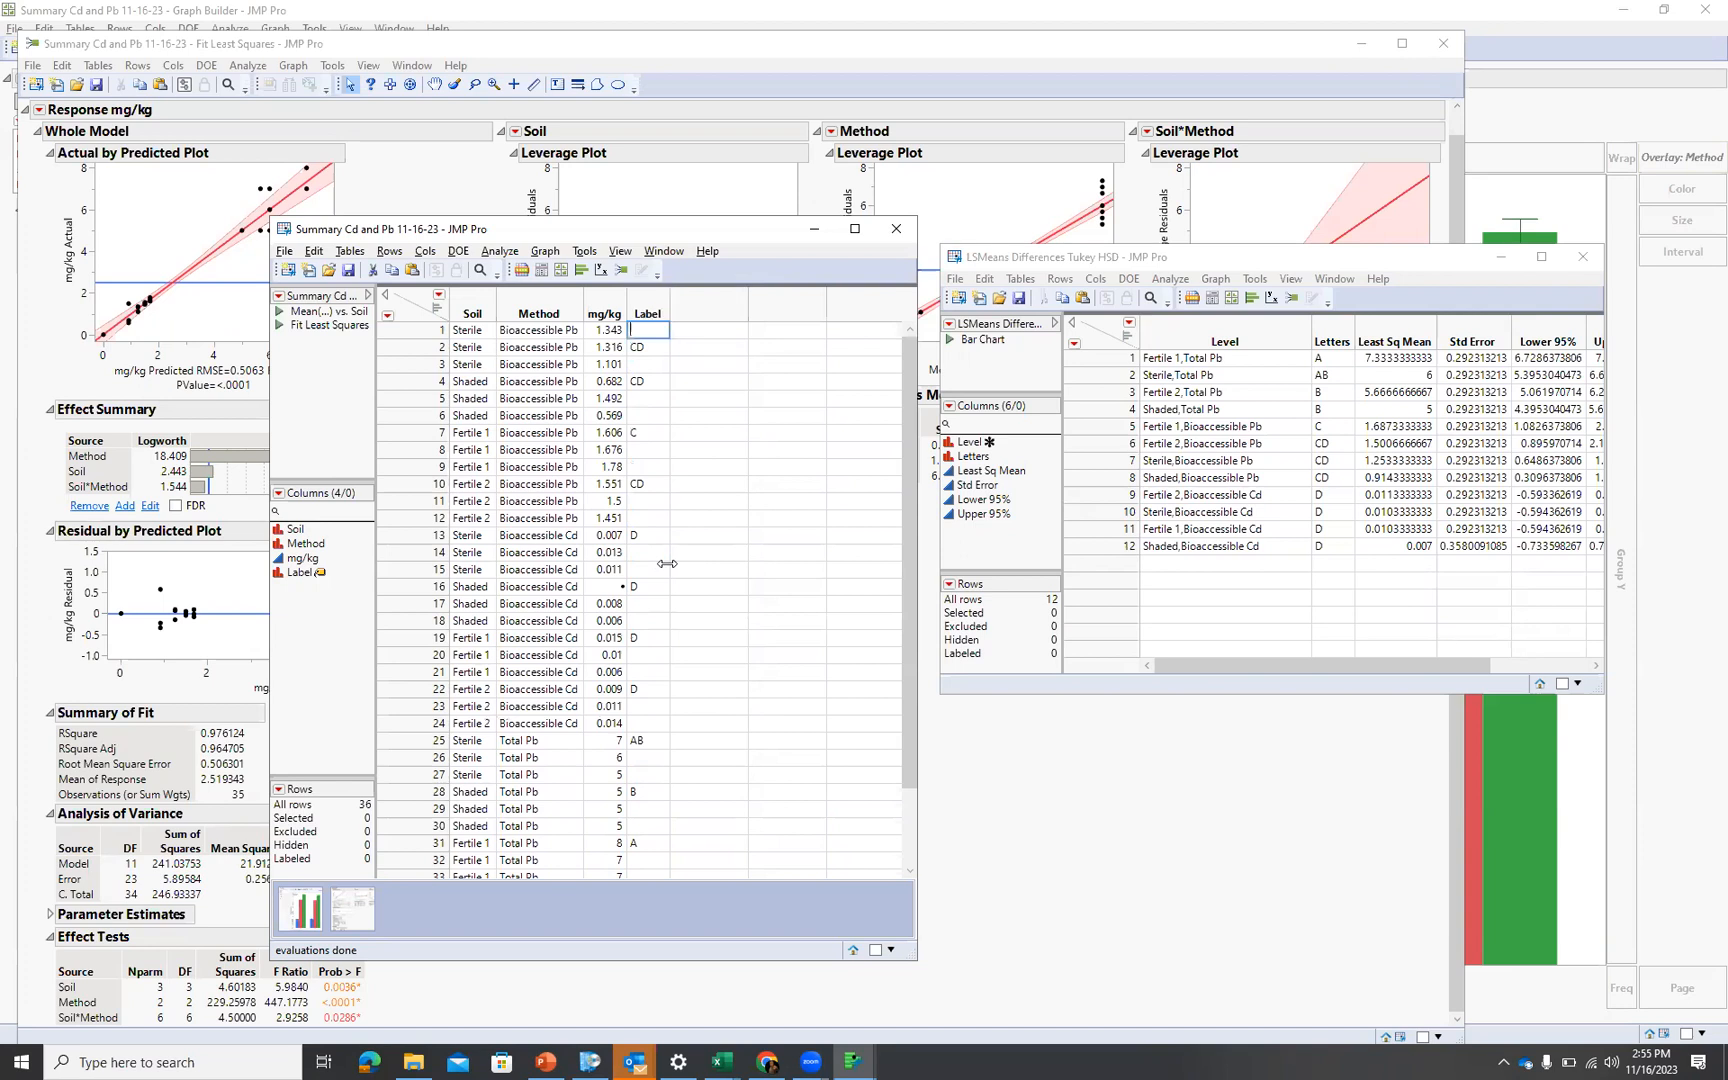
type("CD")
key("Down")
key("BackSpace")
Review the Label column entries down to row 36 against the Tukey HSD letters
key("Down")
key("Down")
key("Down")
key("Down")
key("Down")
key("Down")
key("Down")
key("Down")
key("Down")
key("Down")
key("Down")
key("Down")
key("Down")
key("Down")
key("Down")
key("Down")
key("Down")
key("Down")
key("Down")
key("Down")
key("Down")
key("Down")
key("Down")
key("Down")
key("Down")
key("Down")
key("Down")
key("Down")
key("Down")
key("Down")
key("Down")
key("Down")
key("Down")
key("Down")
key("Down")
key("Up")
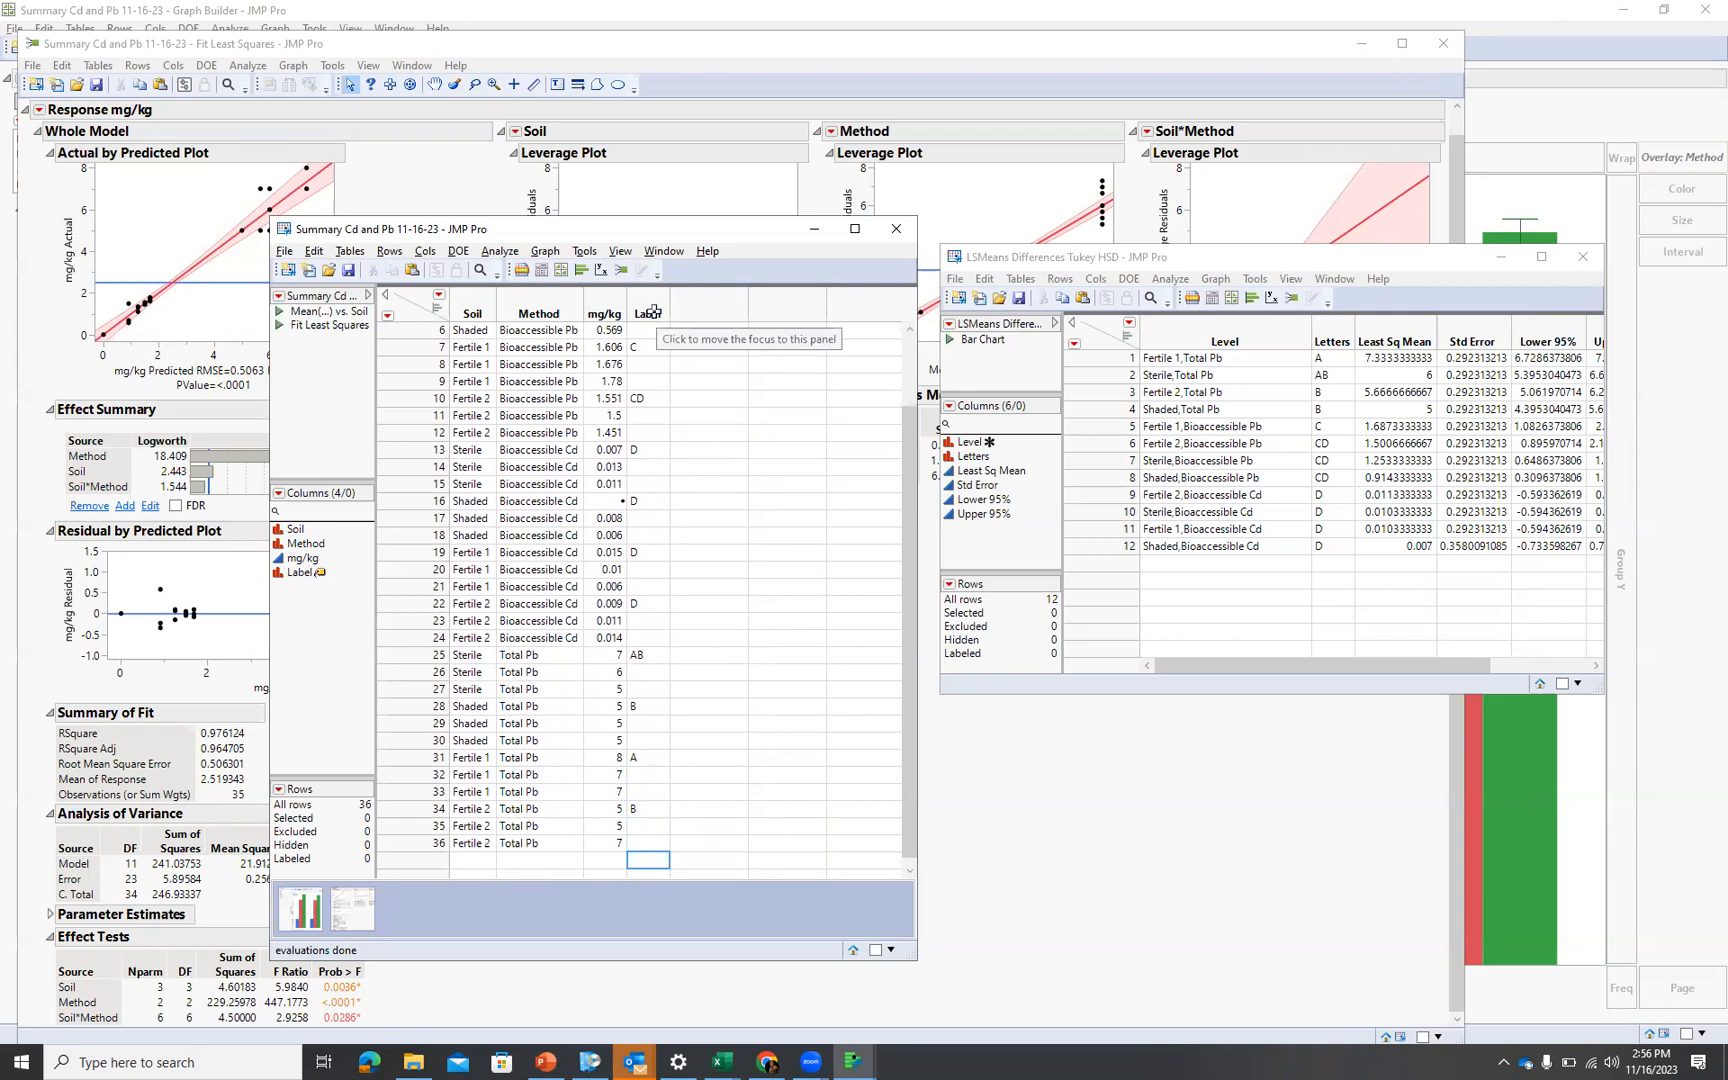
scroll(652, 312, "up", 2)
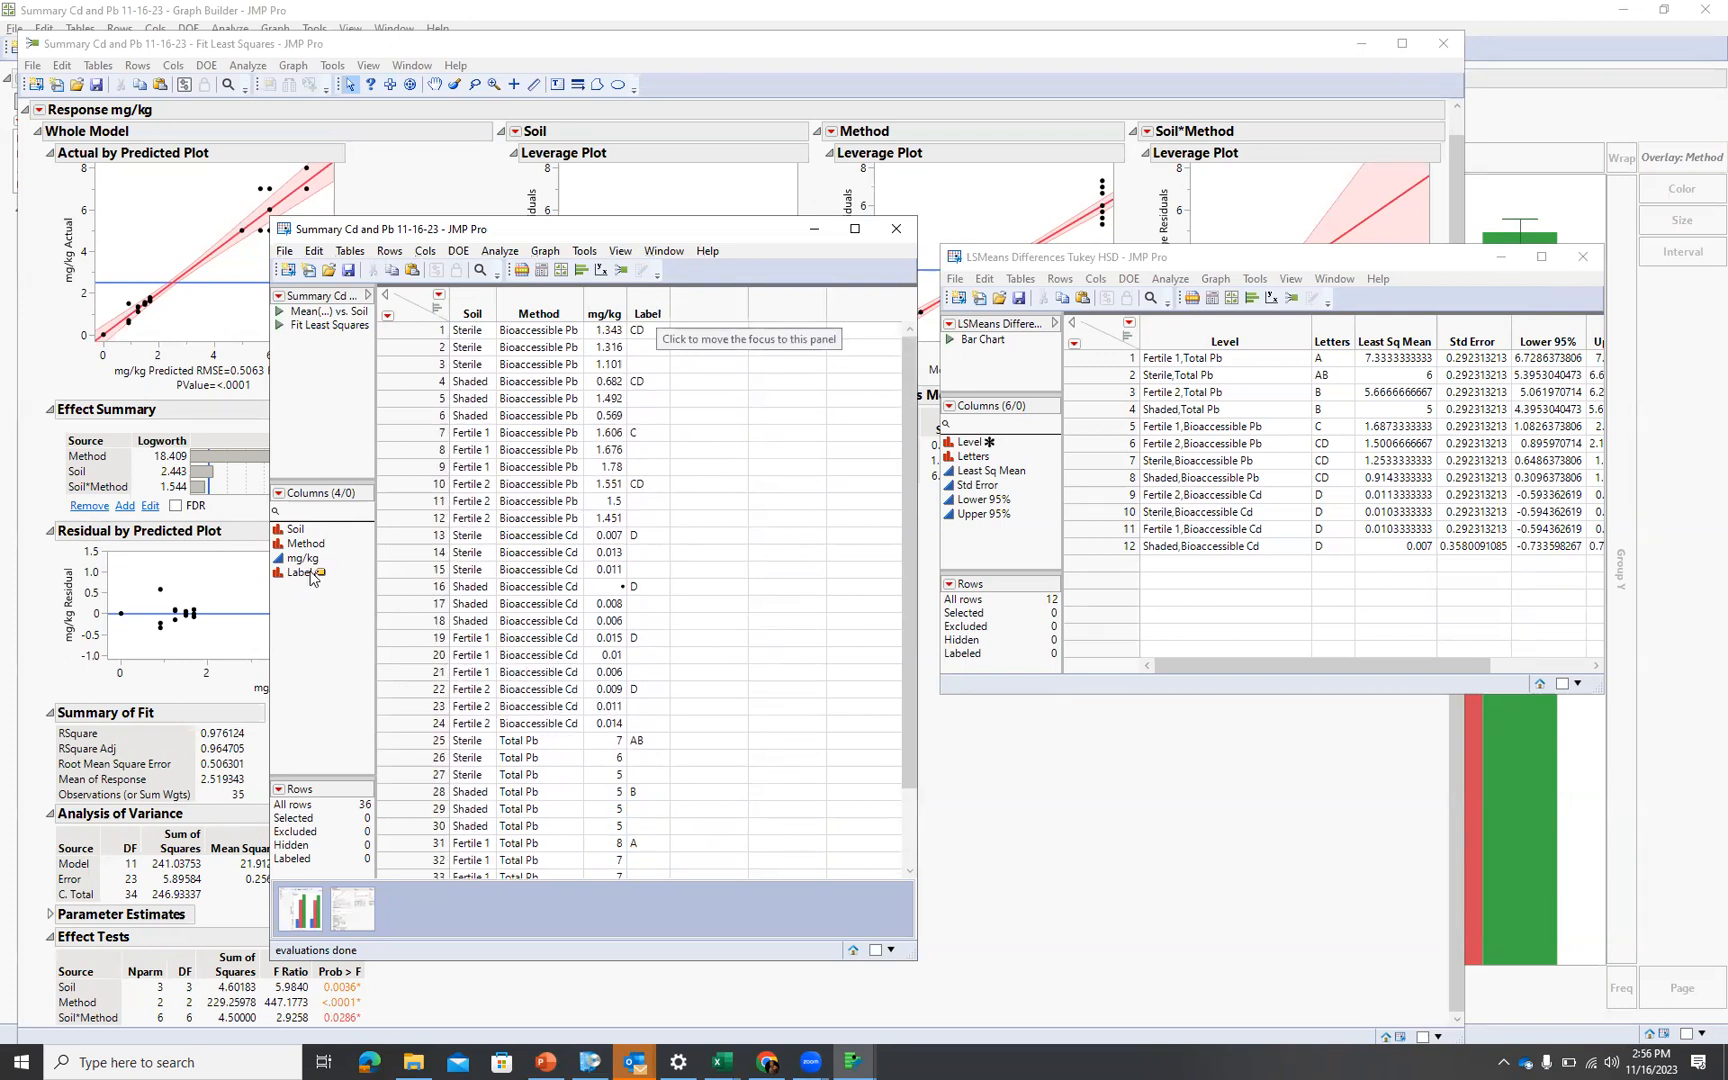
Label the bars by row in the Graph Builder chart and place the Fertile 1 Bioaccessible Cd letter above its error bar
left_click(1564, 199)
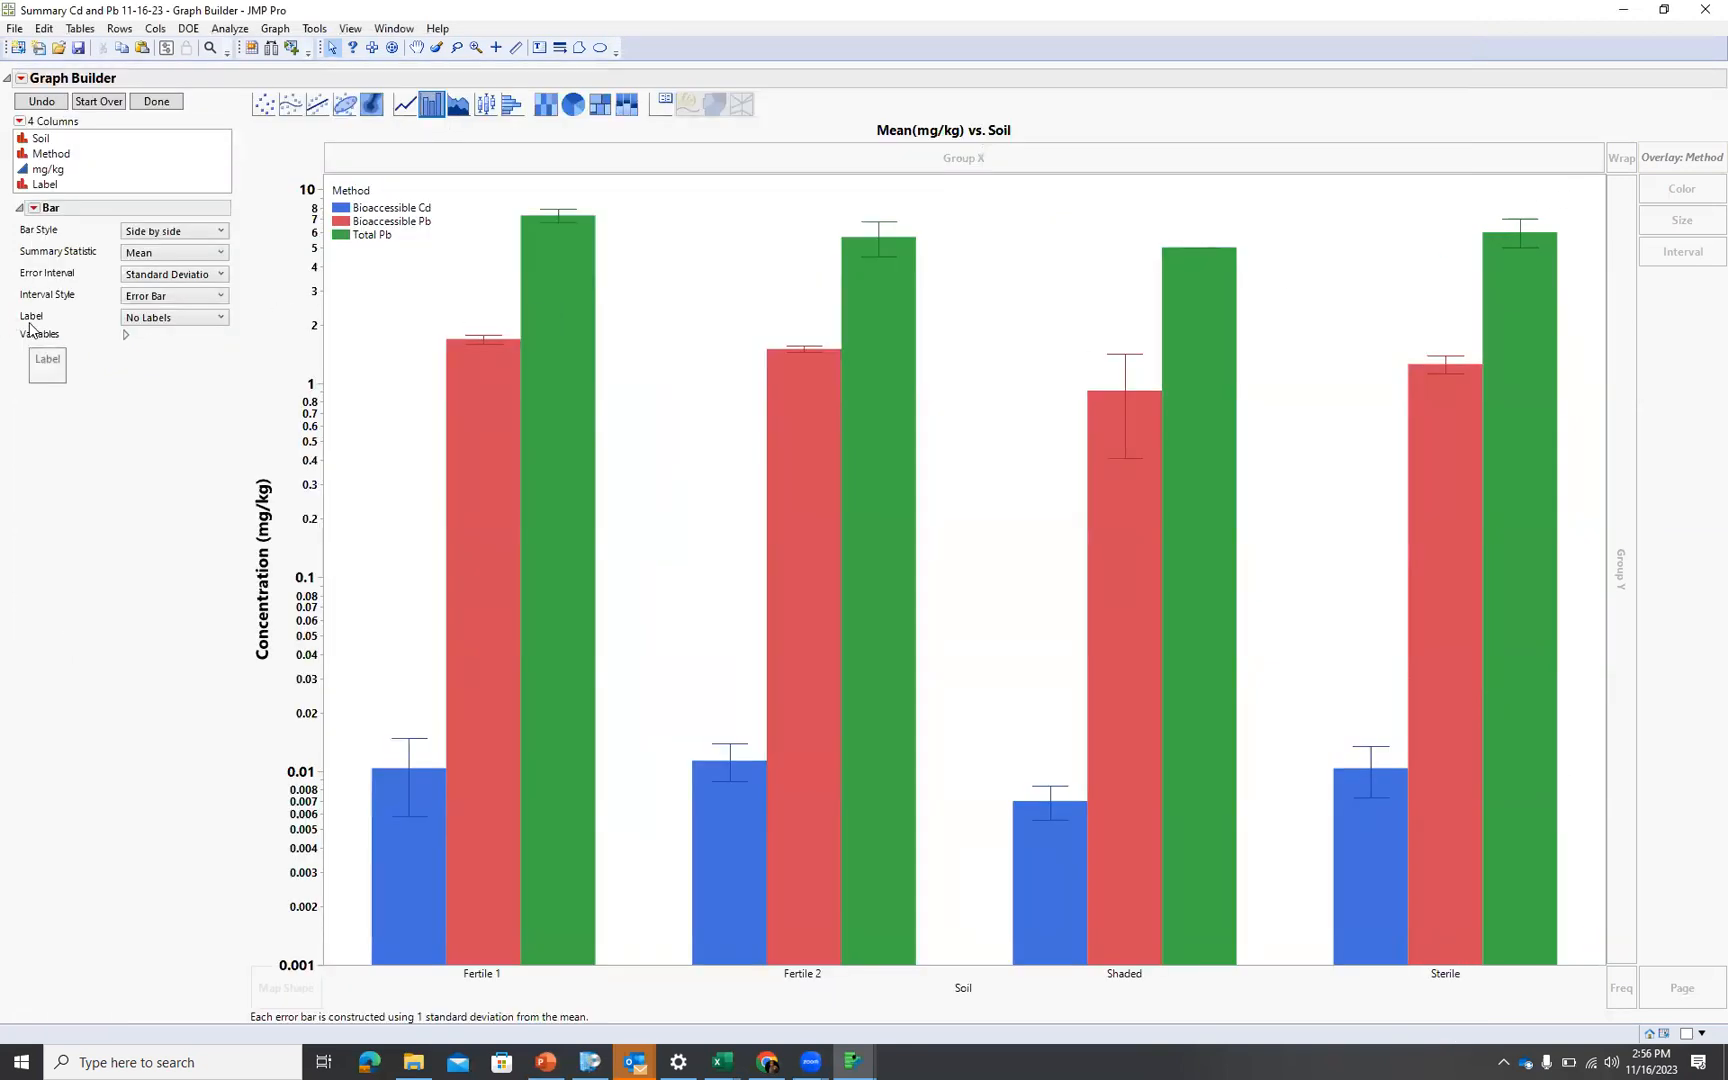
left_click(222, 318)
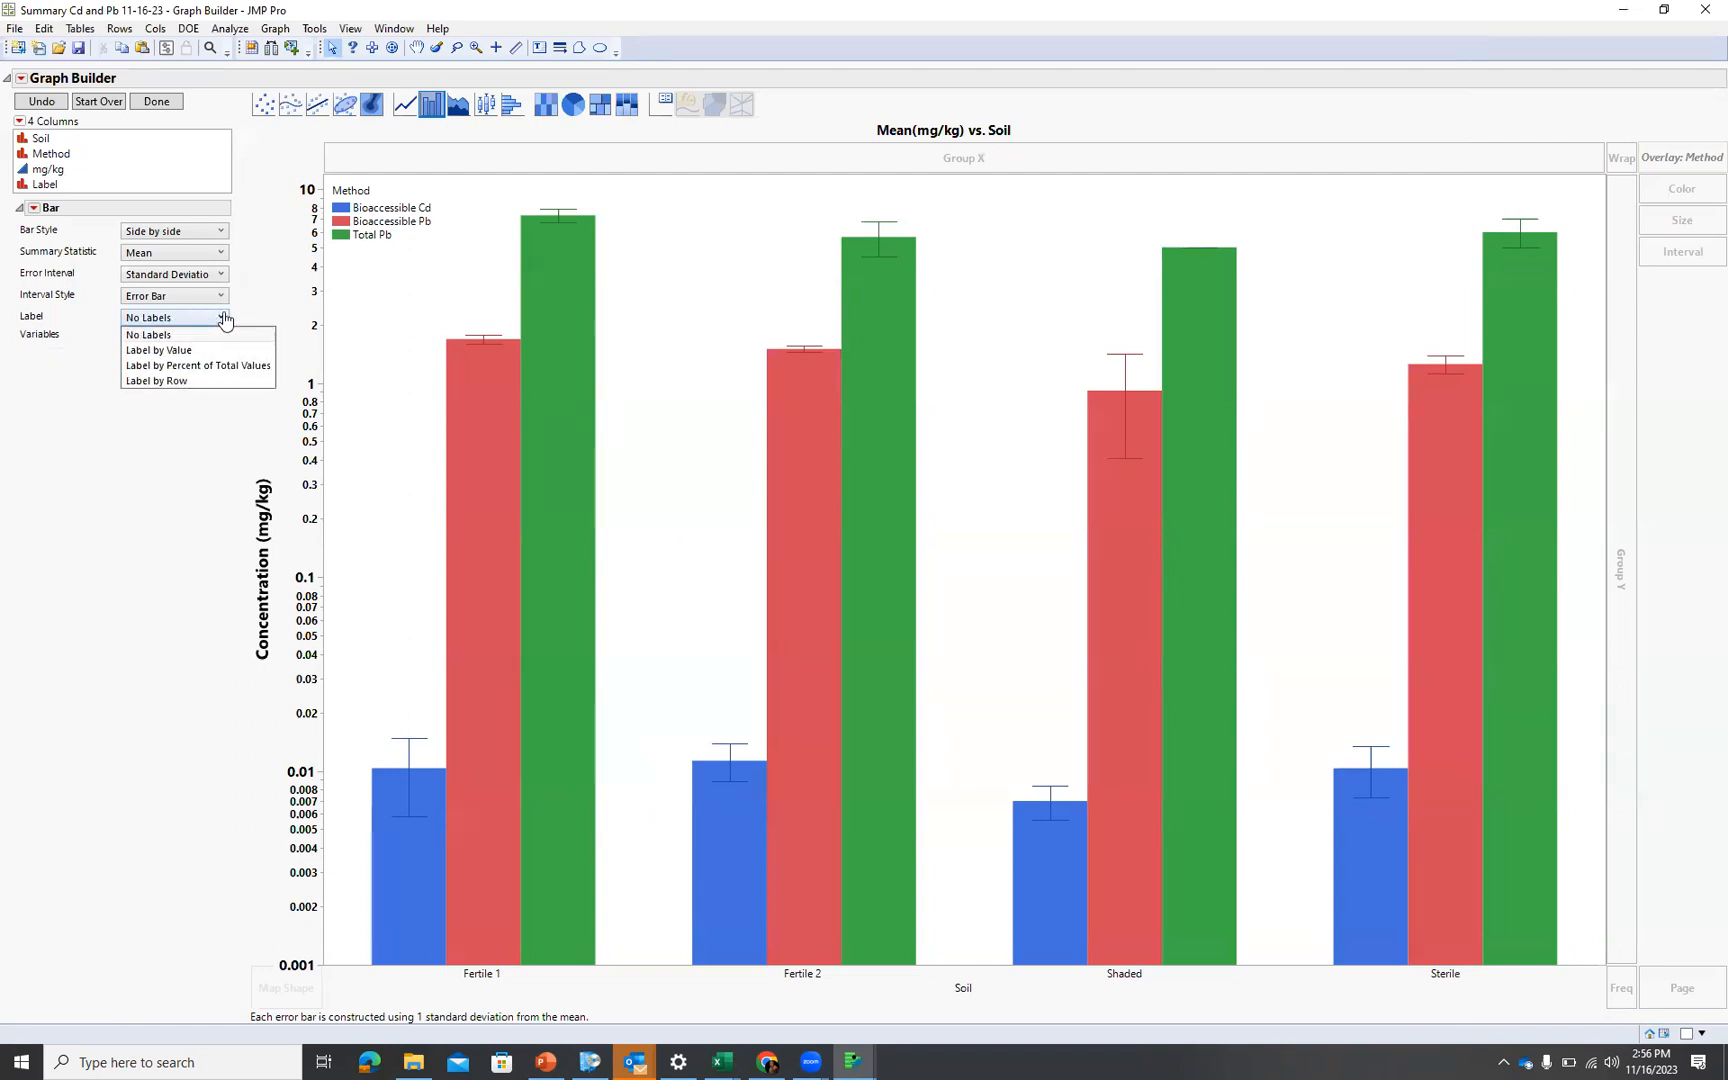
left_click(174, 389)
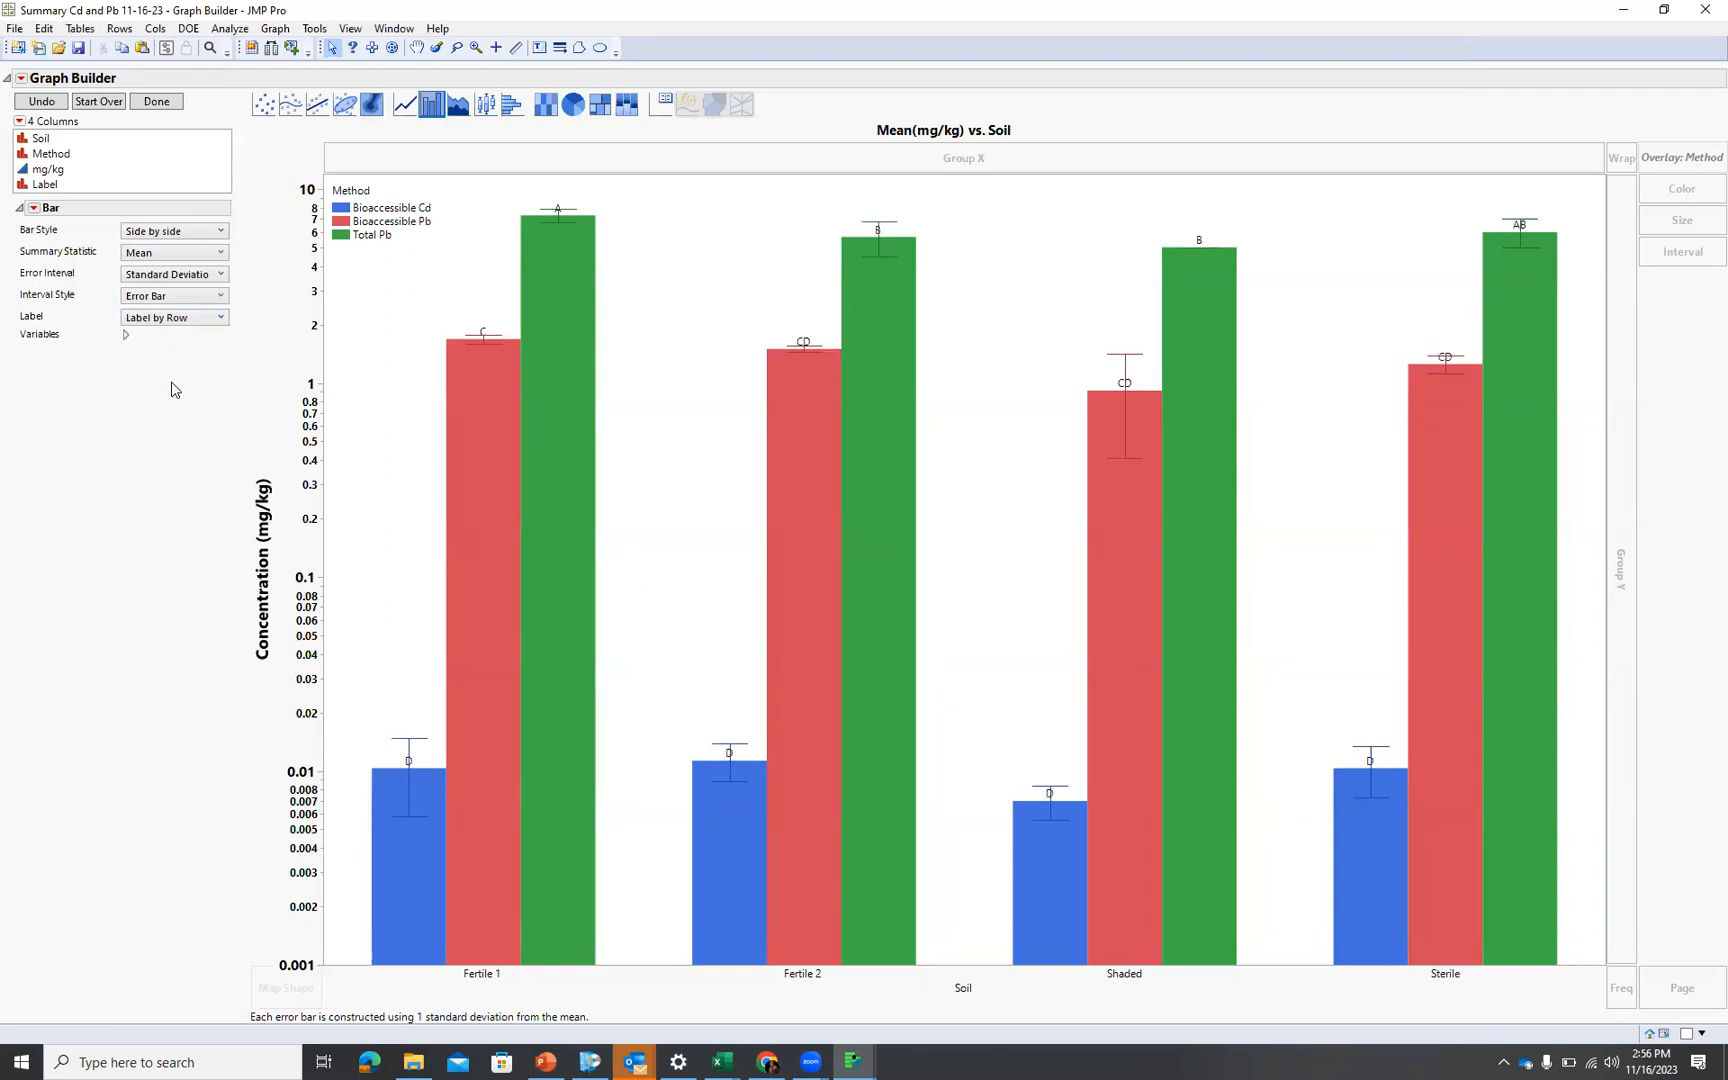
left_click_drag(402, 764, 407, 722)
mouse_move(867, 716)
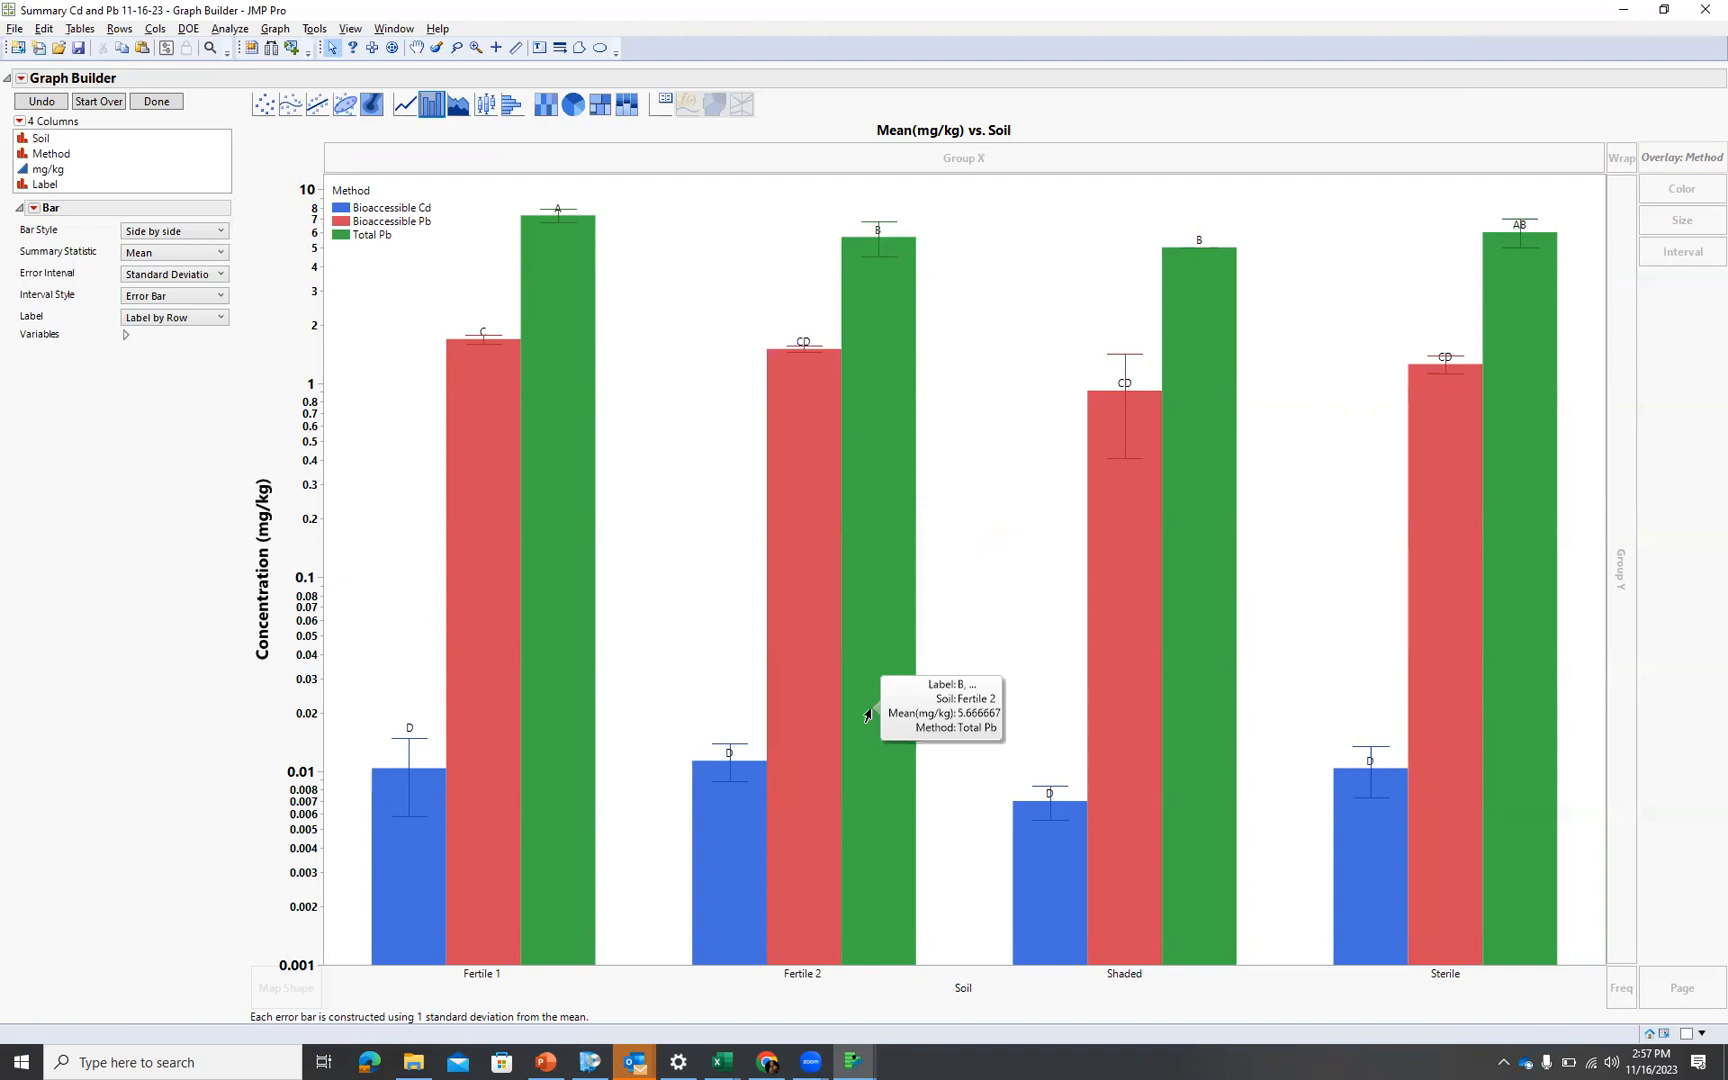
Examine the Graph Builder options and the data table's Label column options for a way to format the bar labels
key("alt+Tab")
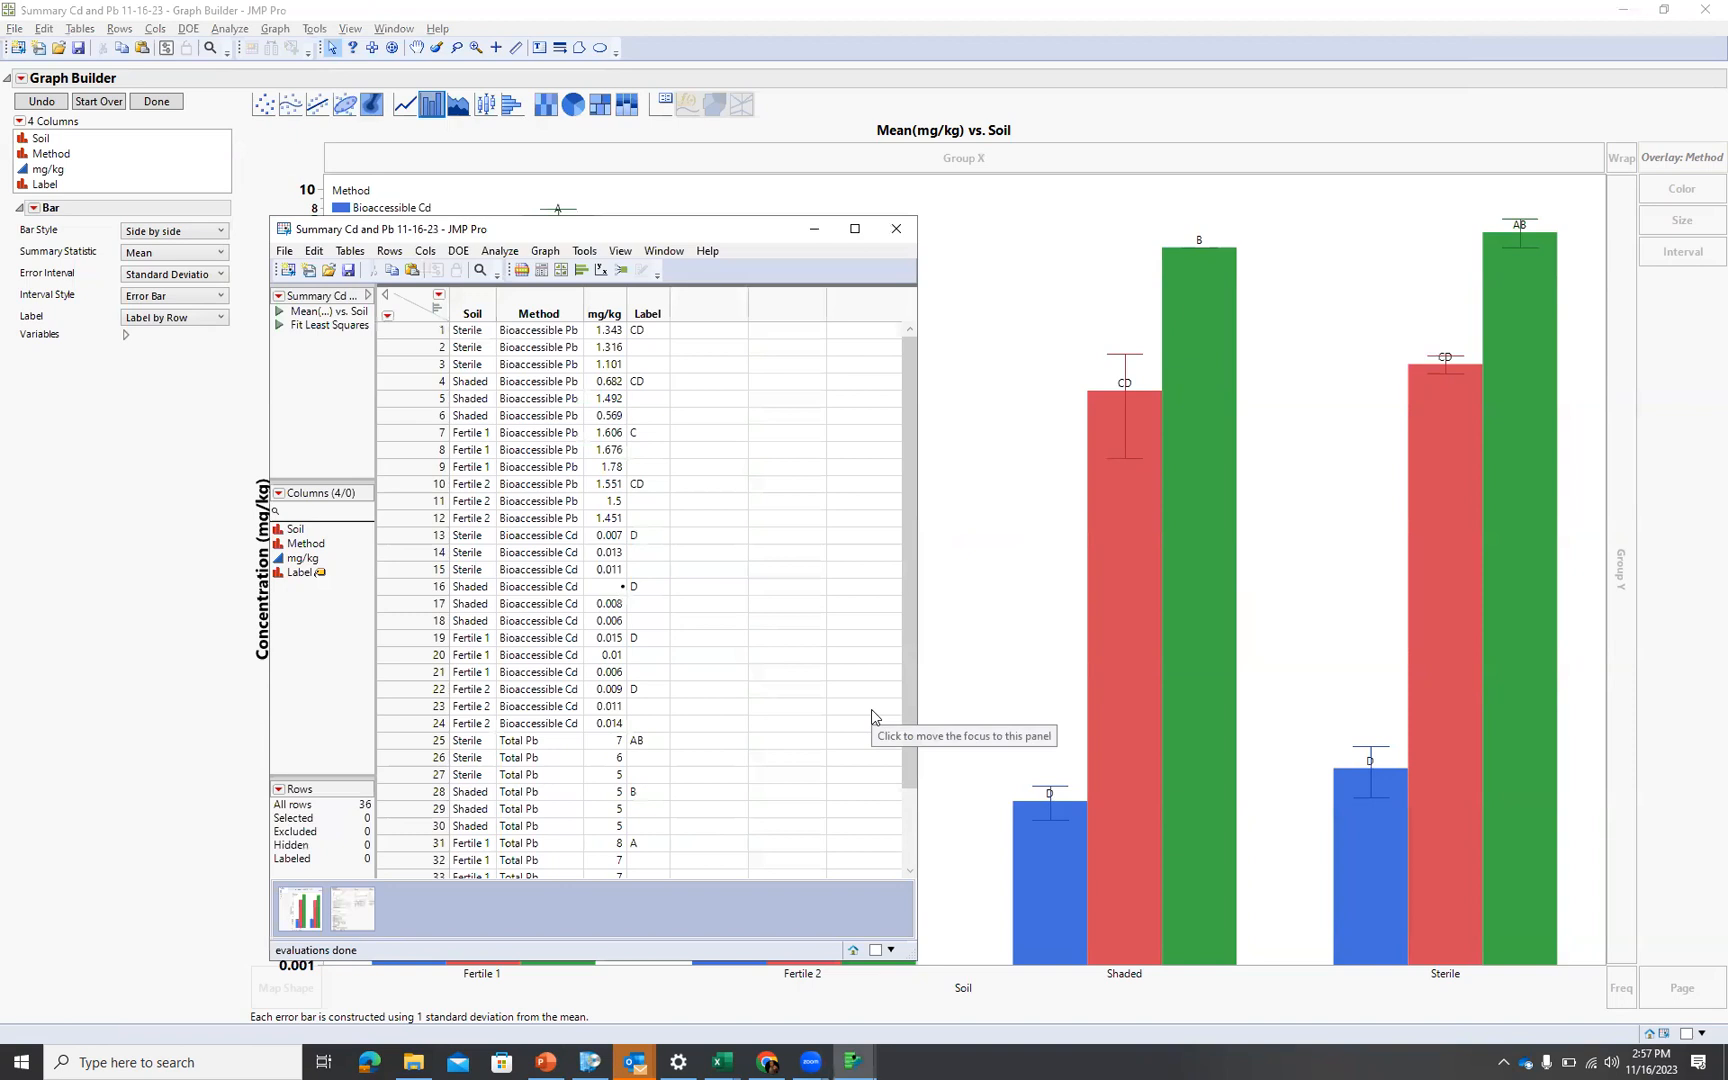
left_click(985, 255)
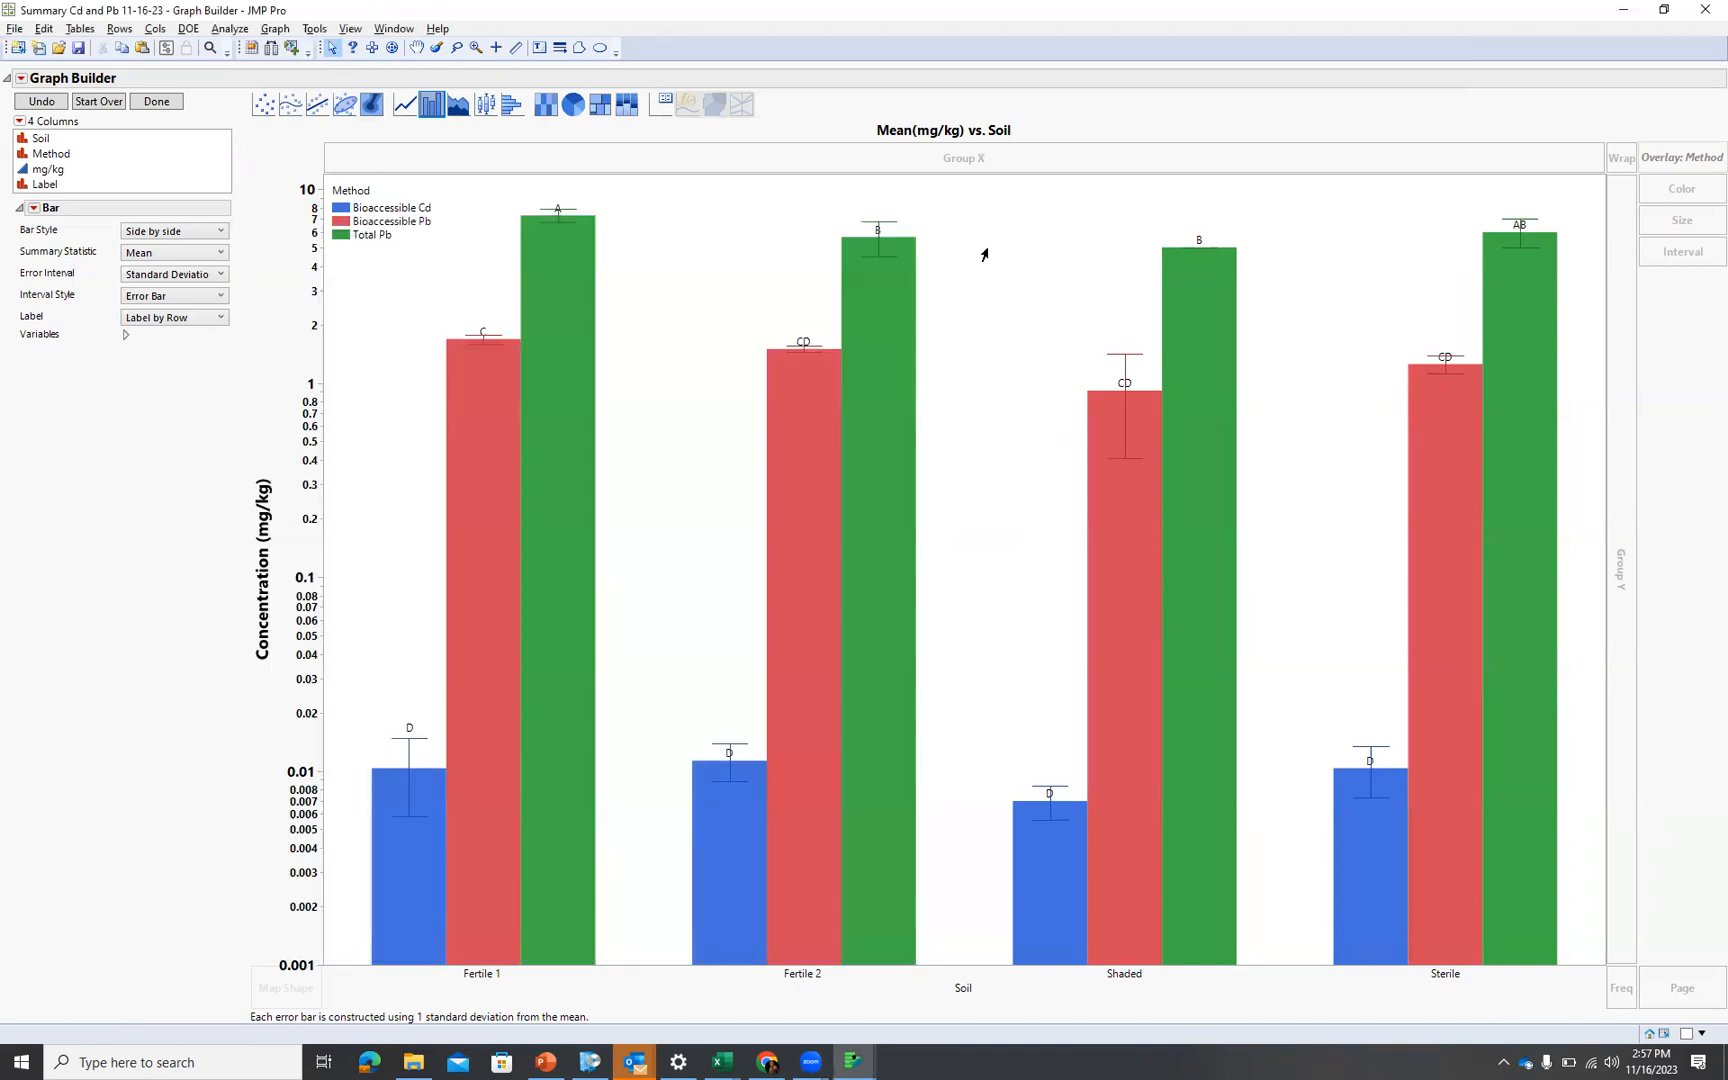
left_click(21, 80)
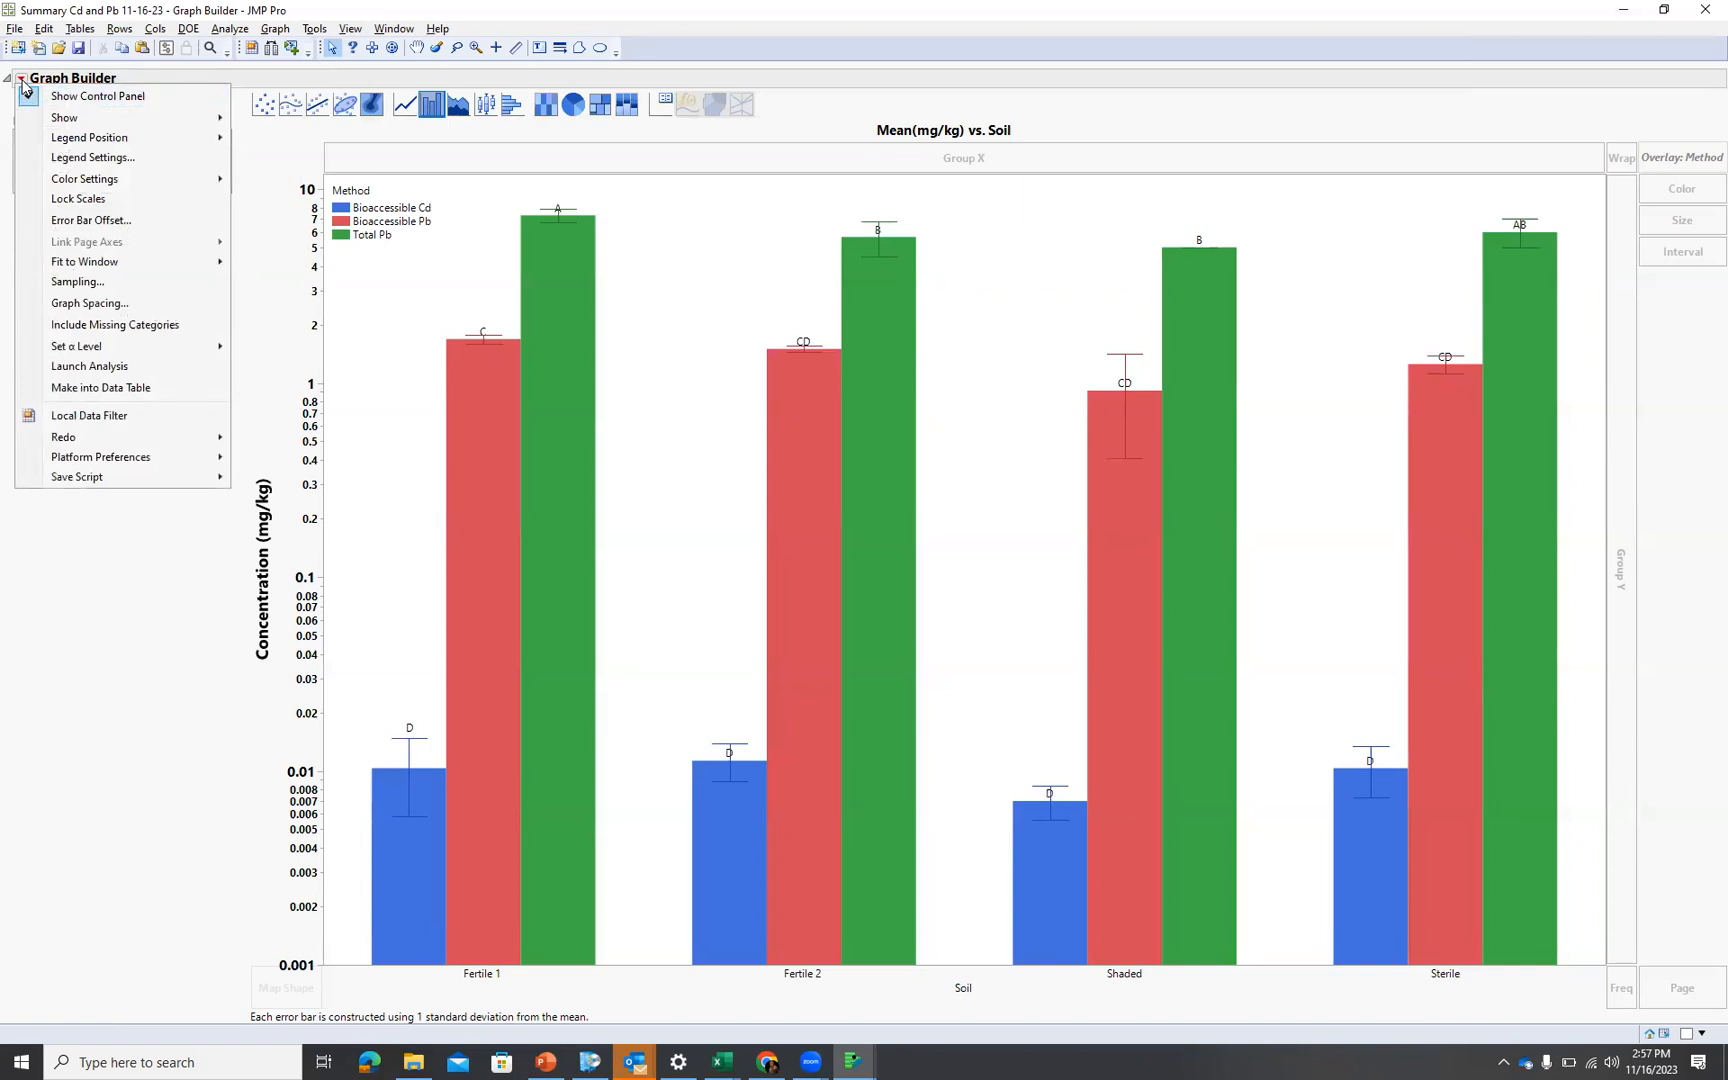
left_click(1072, 237)
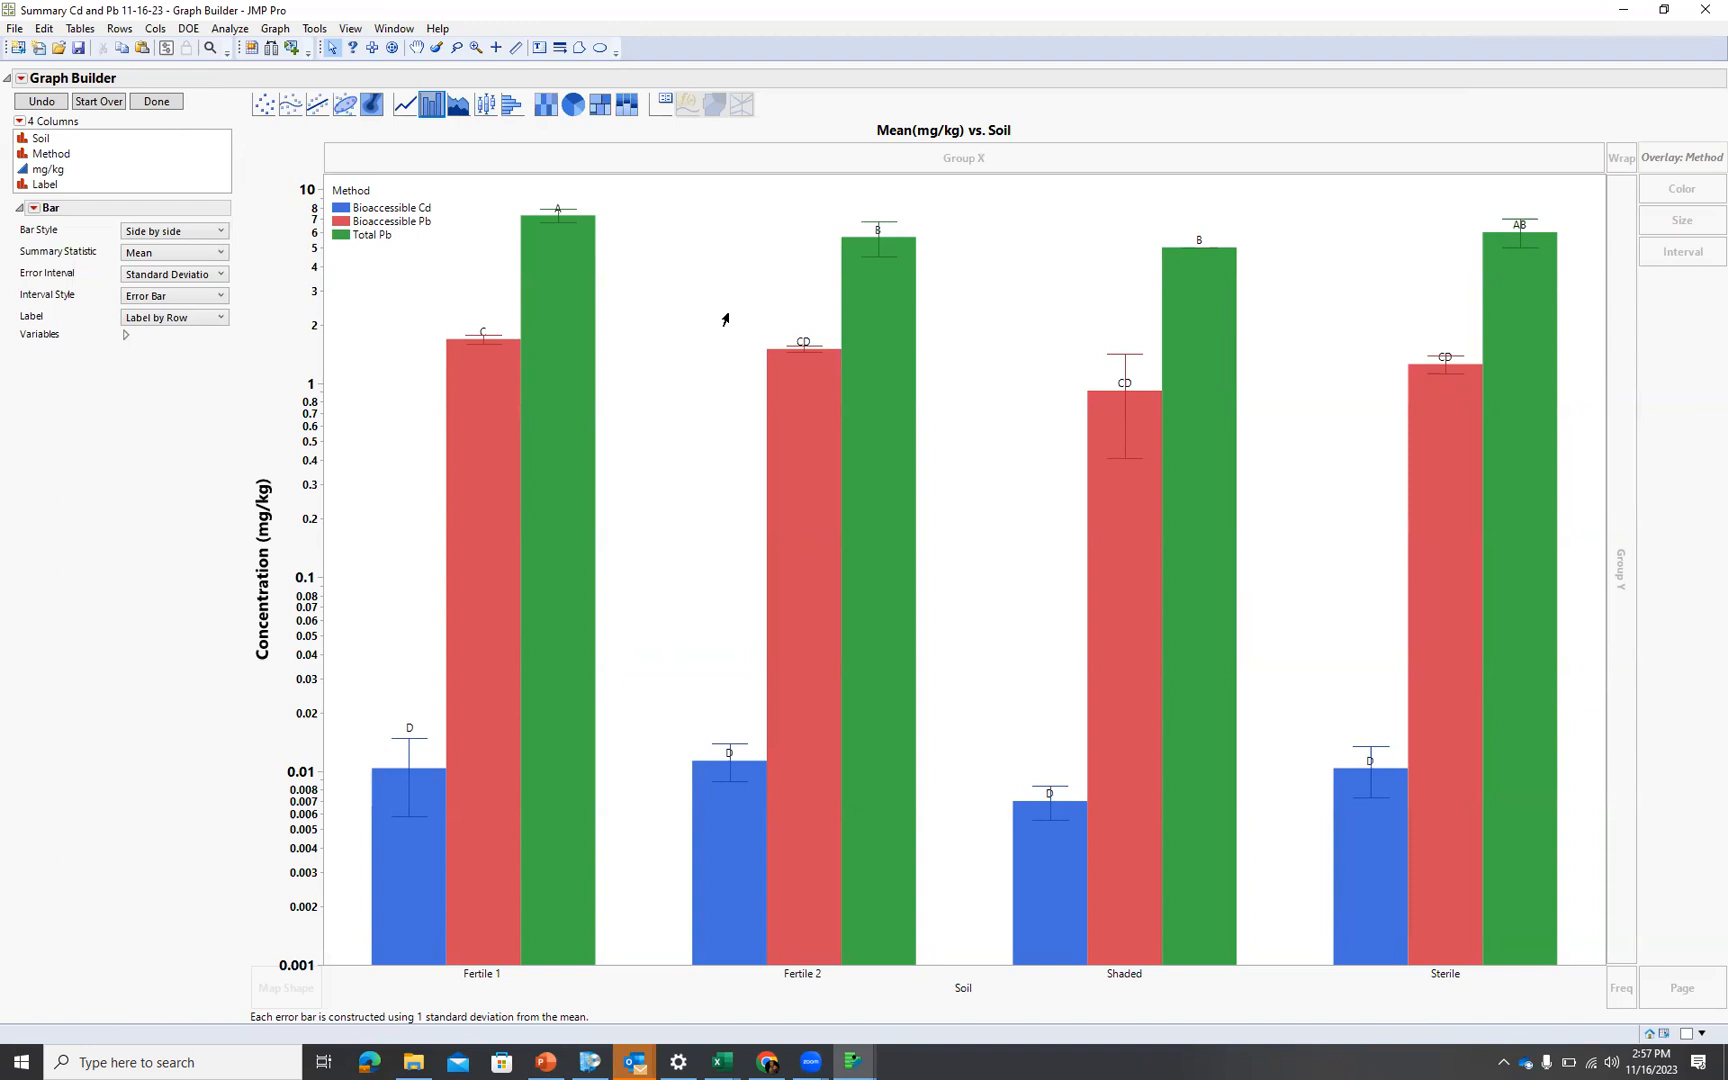
key("alt+Tab")
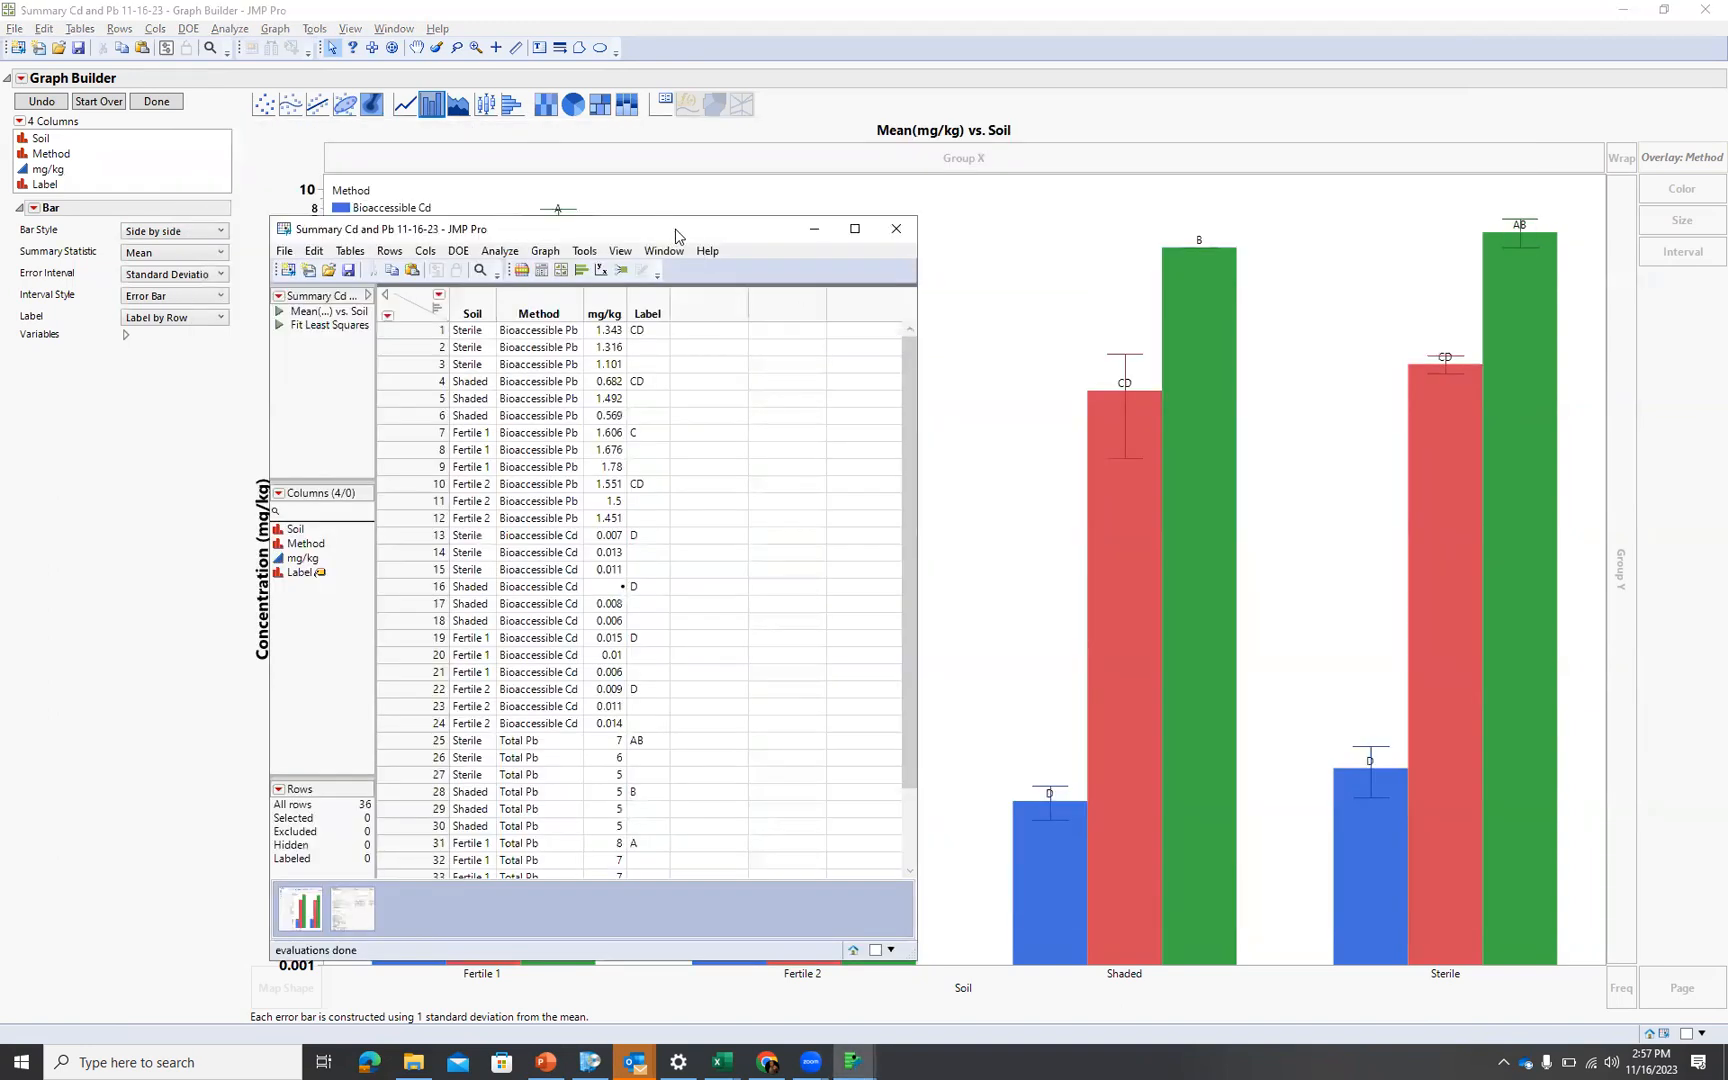
left_click_drag(681, 241, 873, 85)
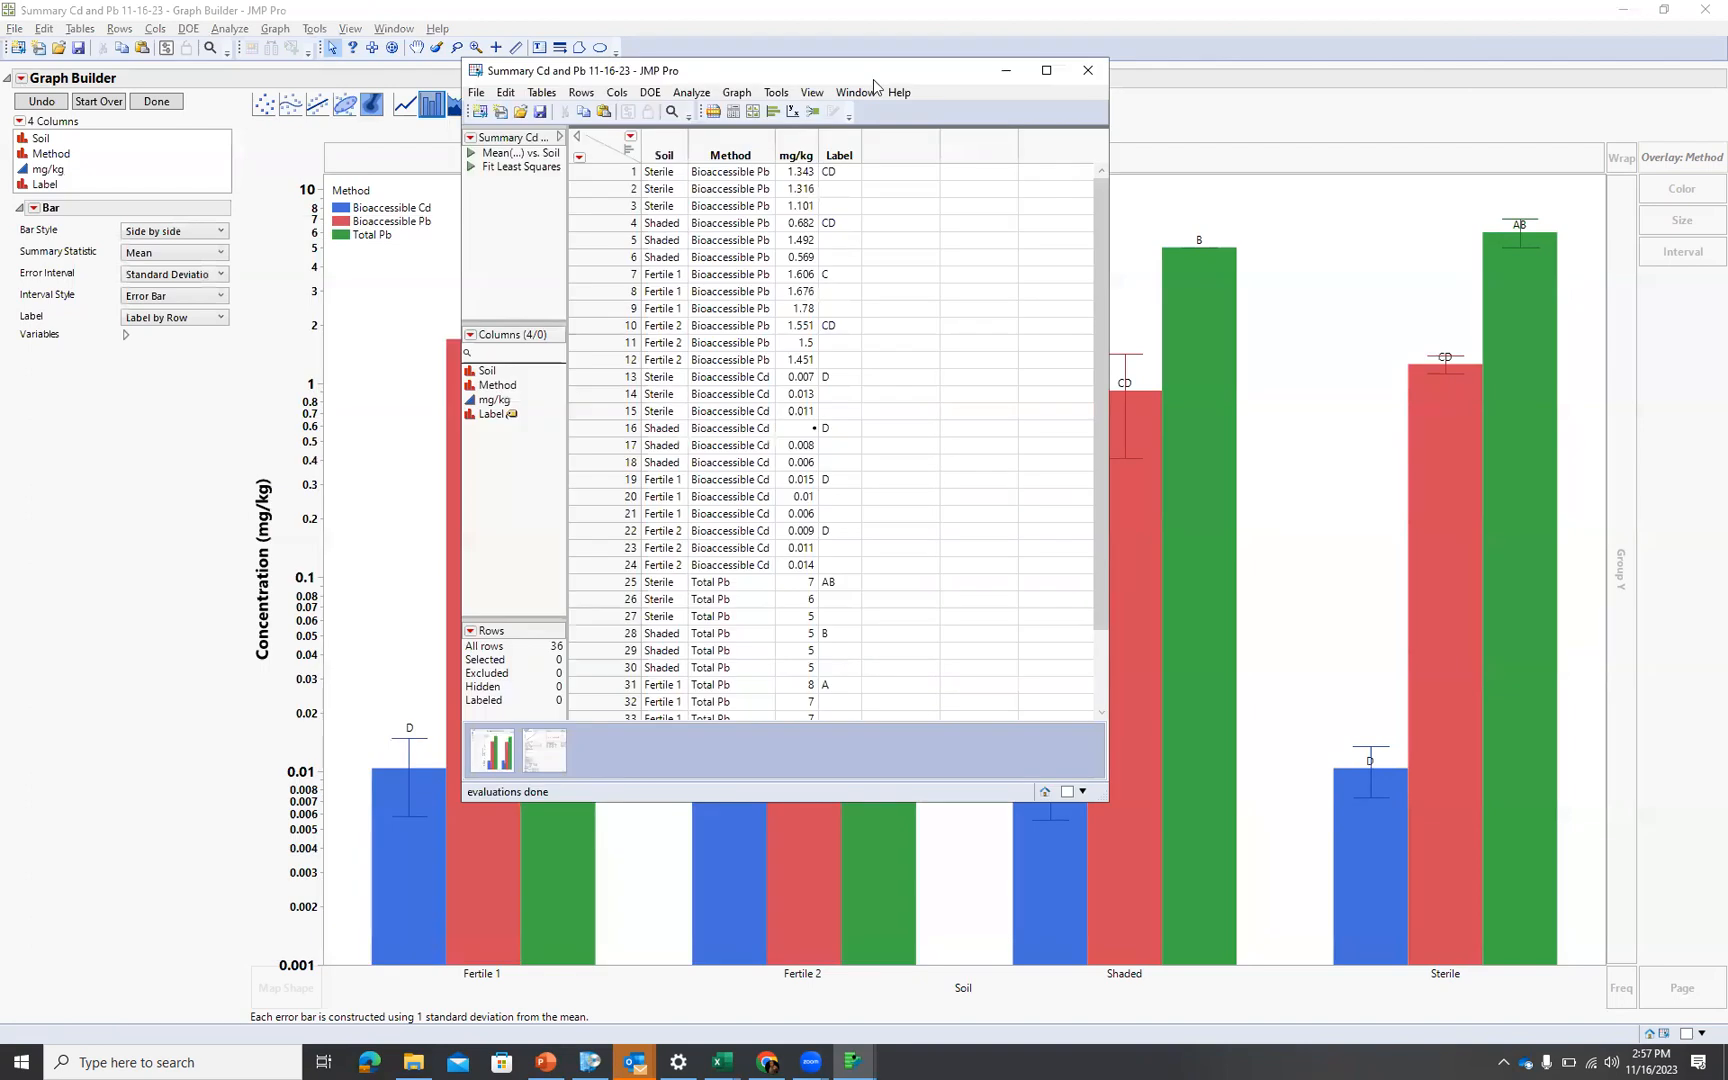
left_click(841, 153)
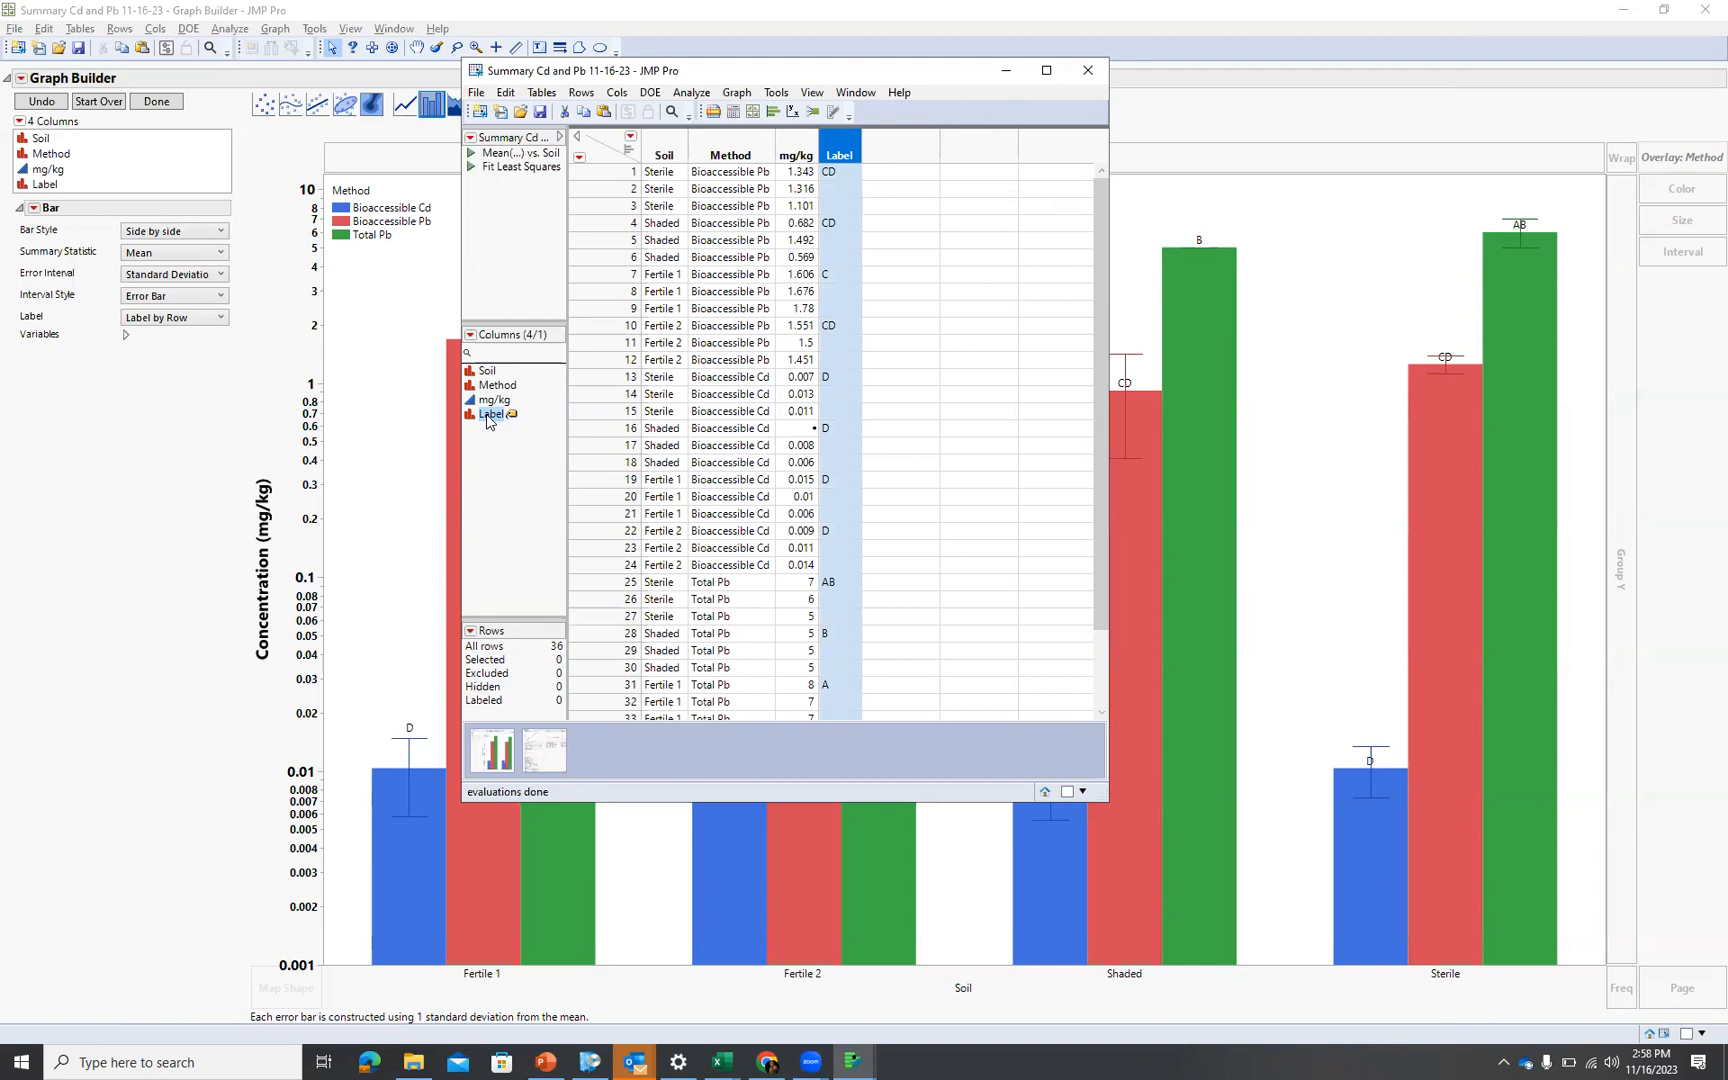
right_click(840, 144)
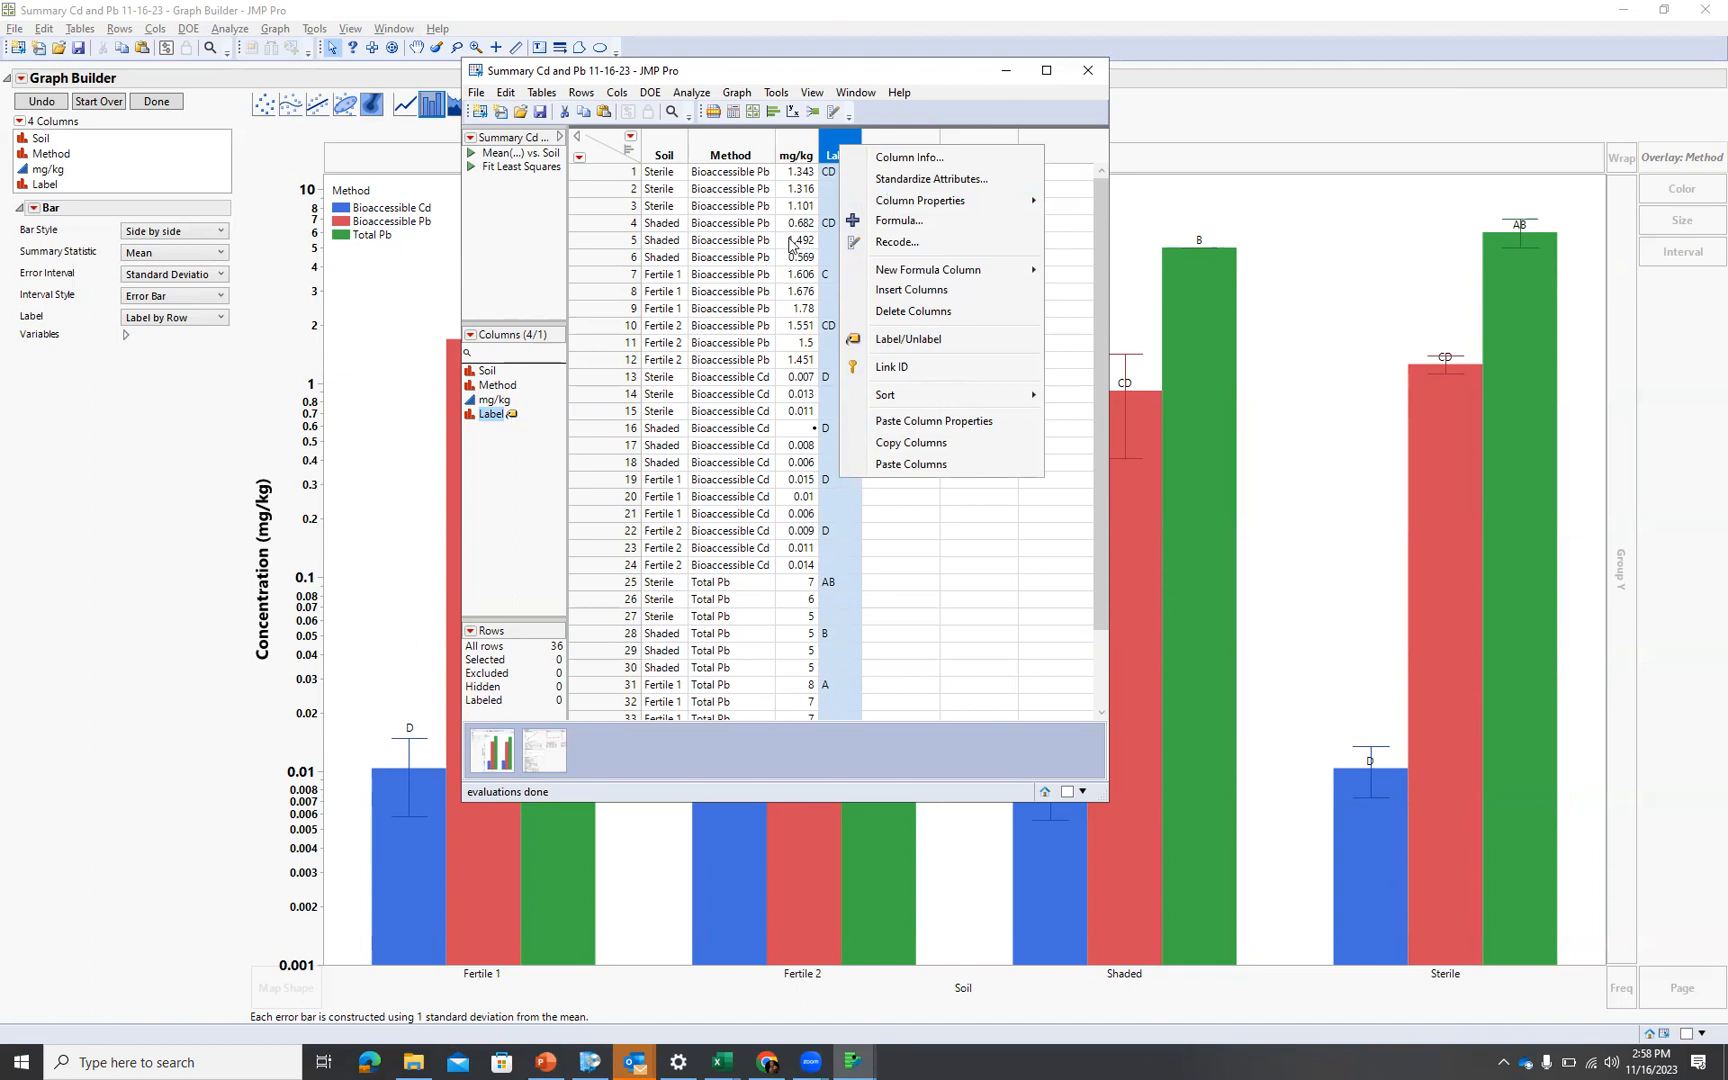
left_click(1048, 78)
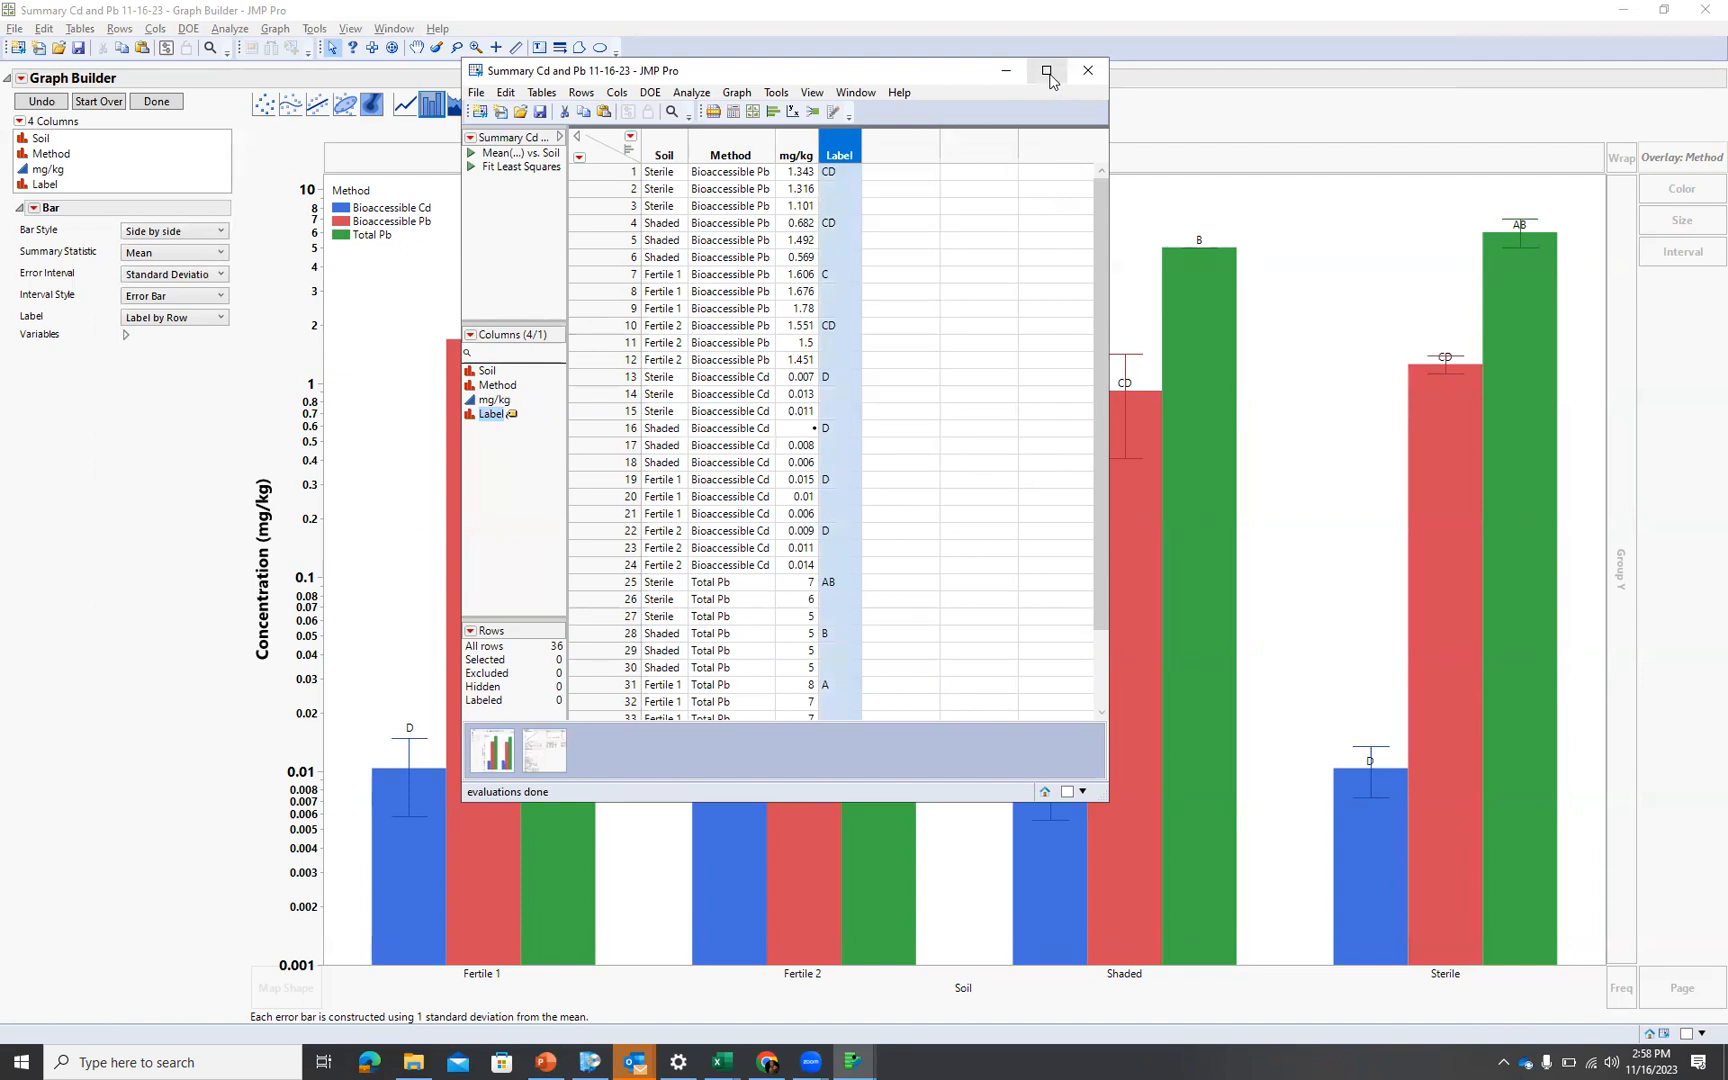
left_click(1047, 72)
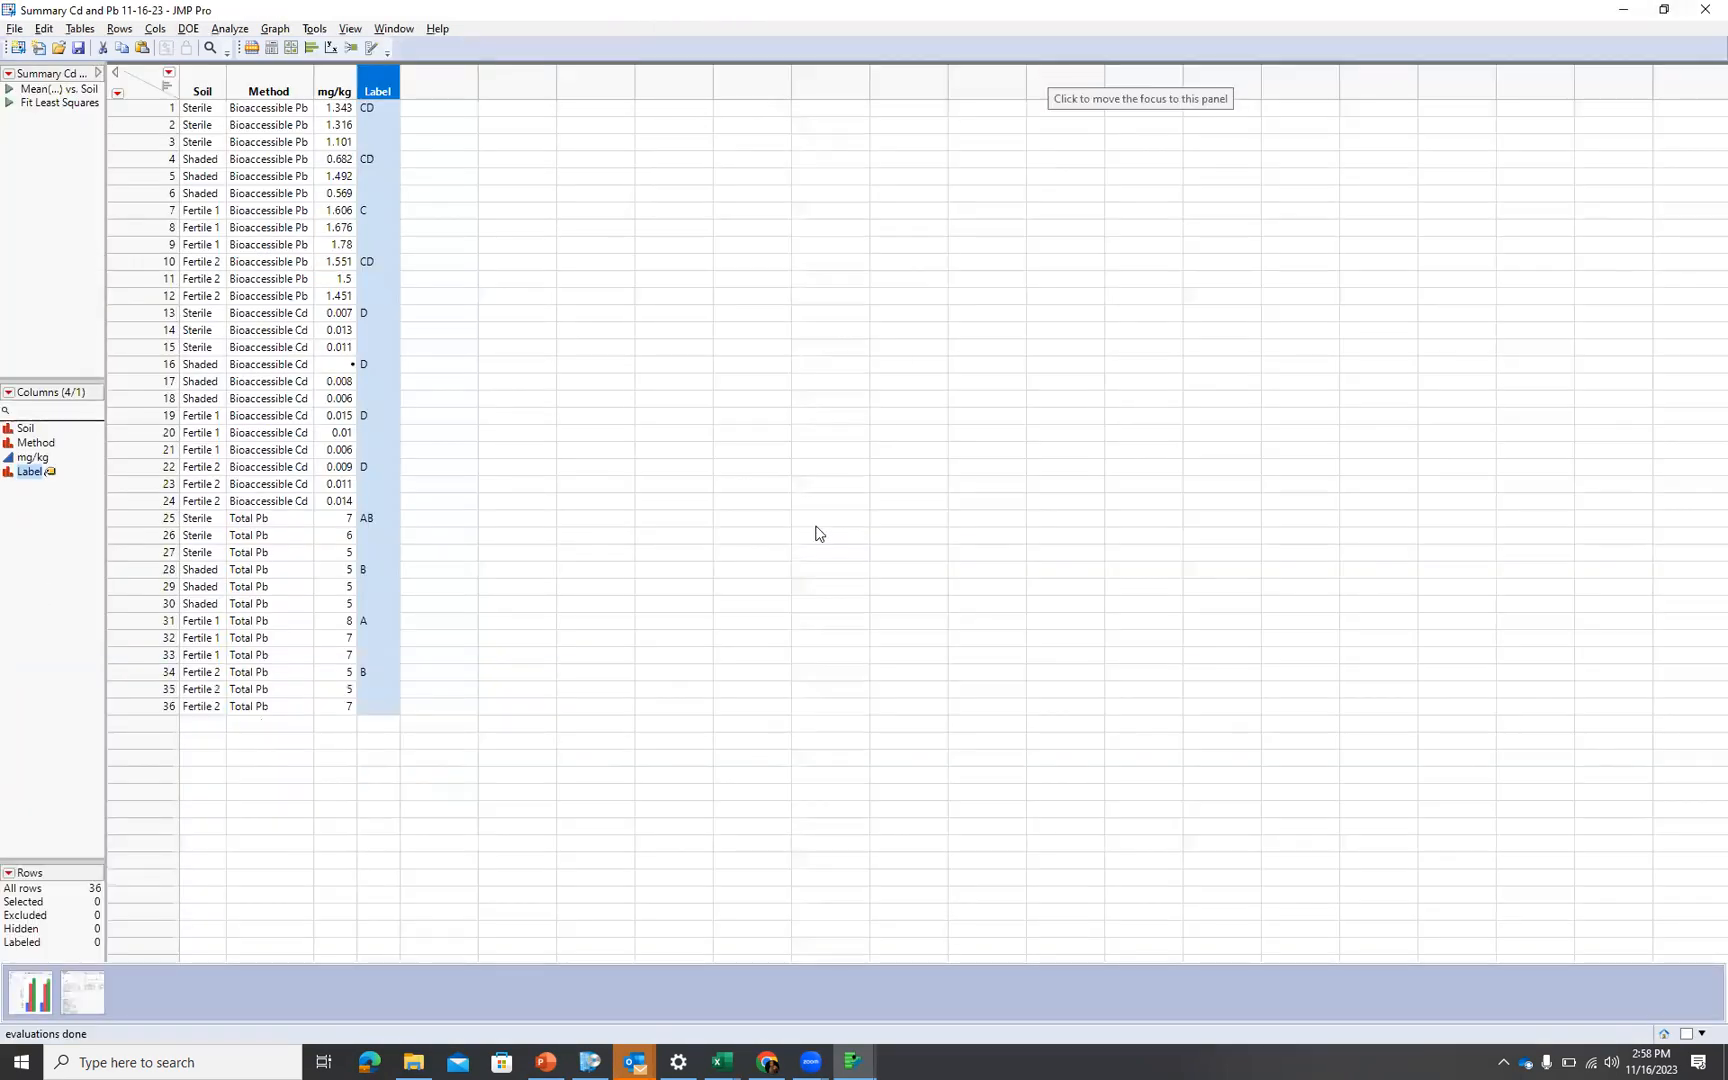
key("alt+Tab")
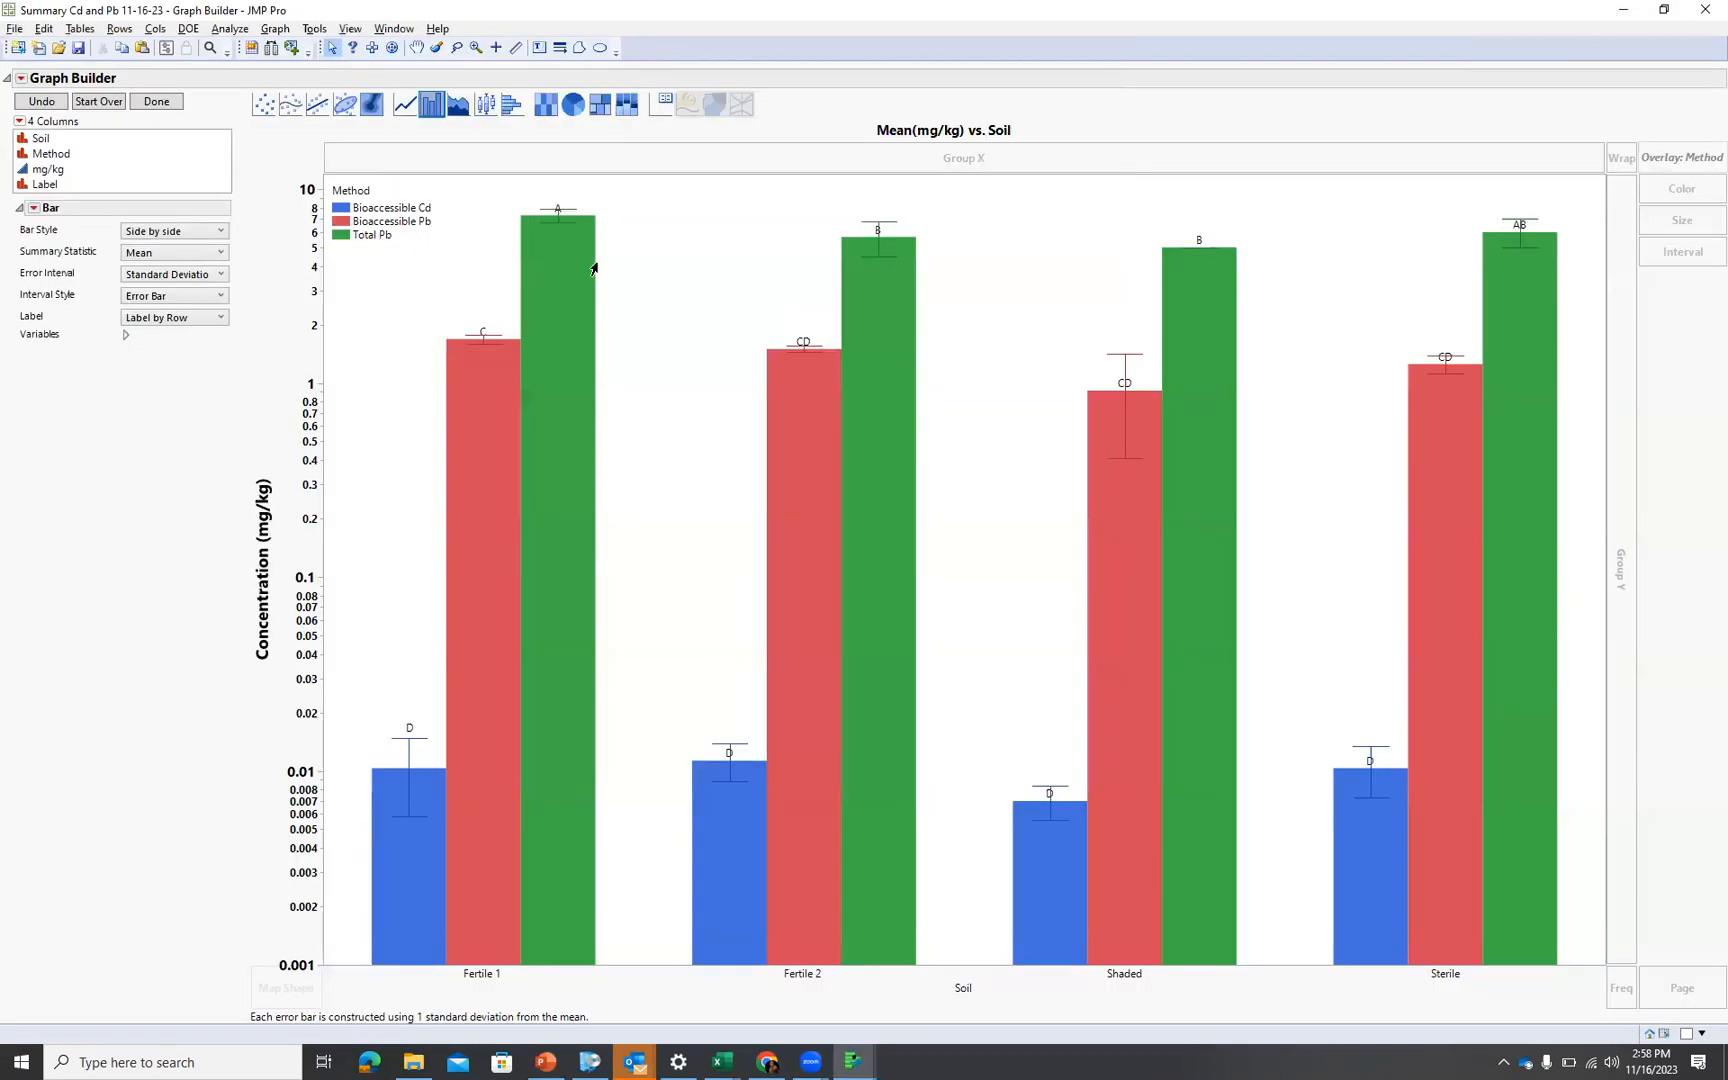
double_click(372, 198)
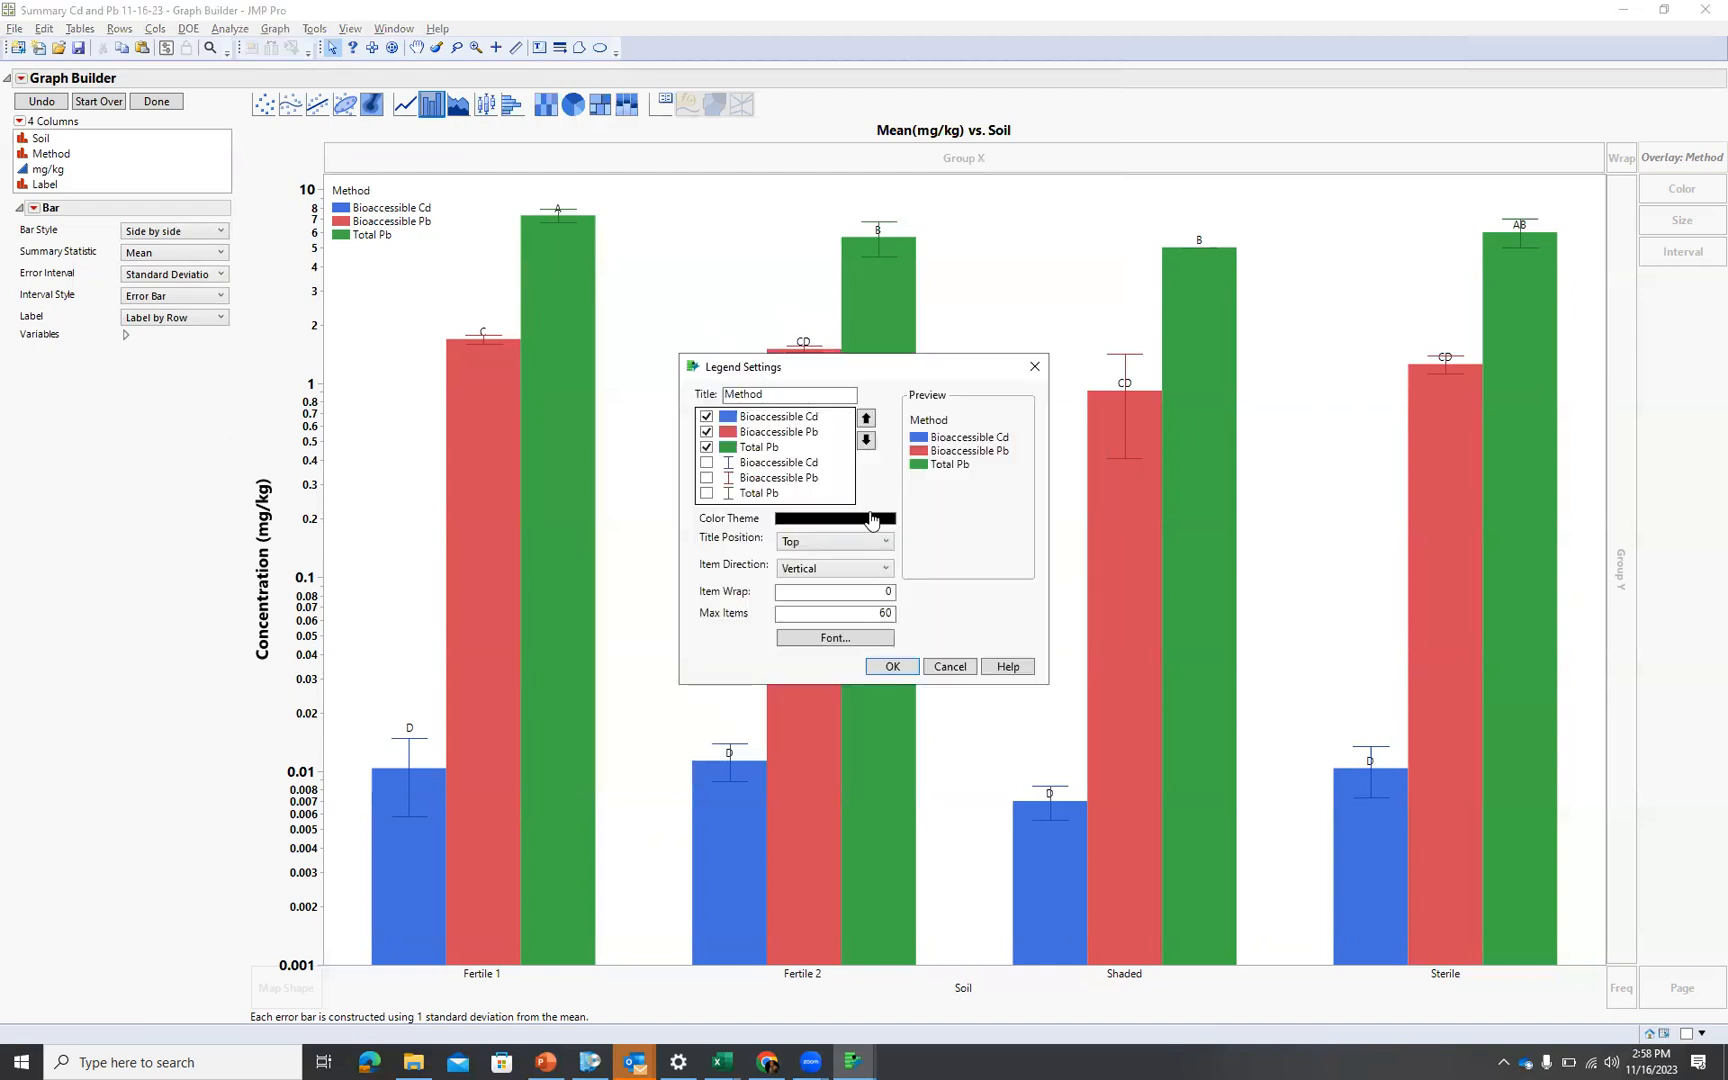
left_click(822, 639)
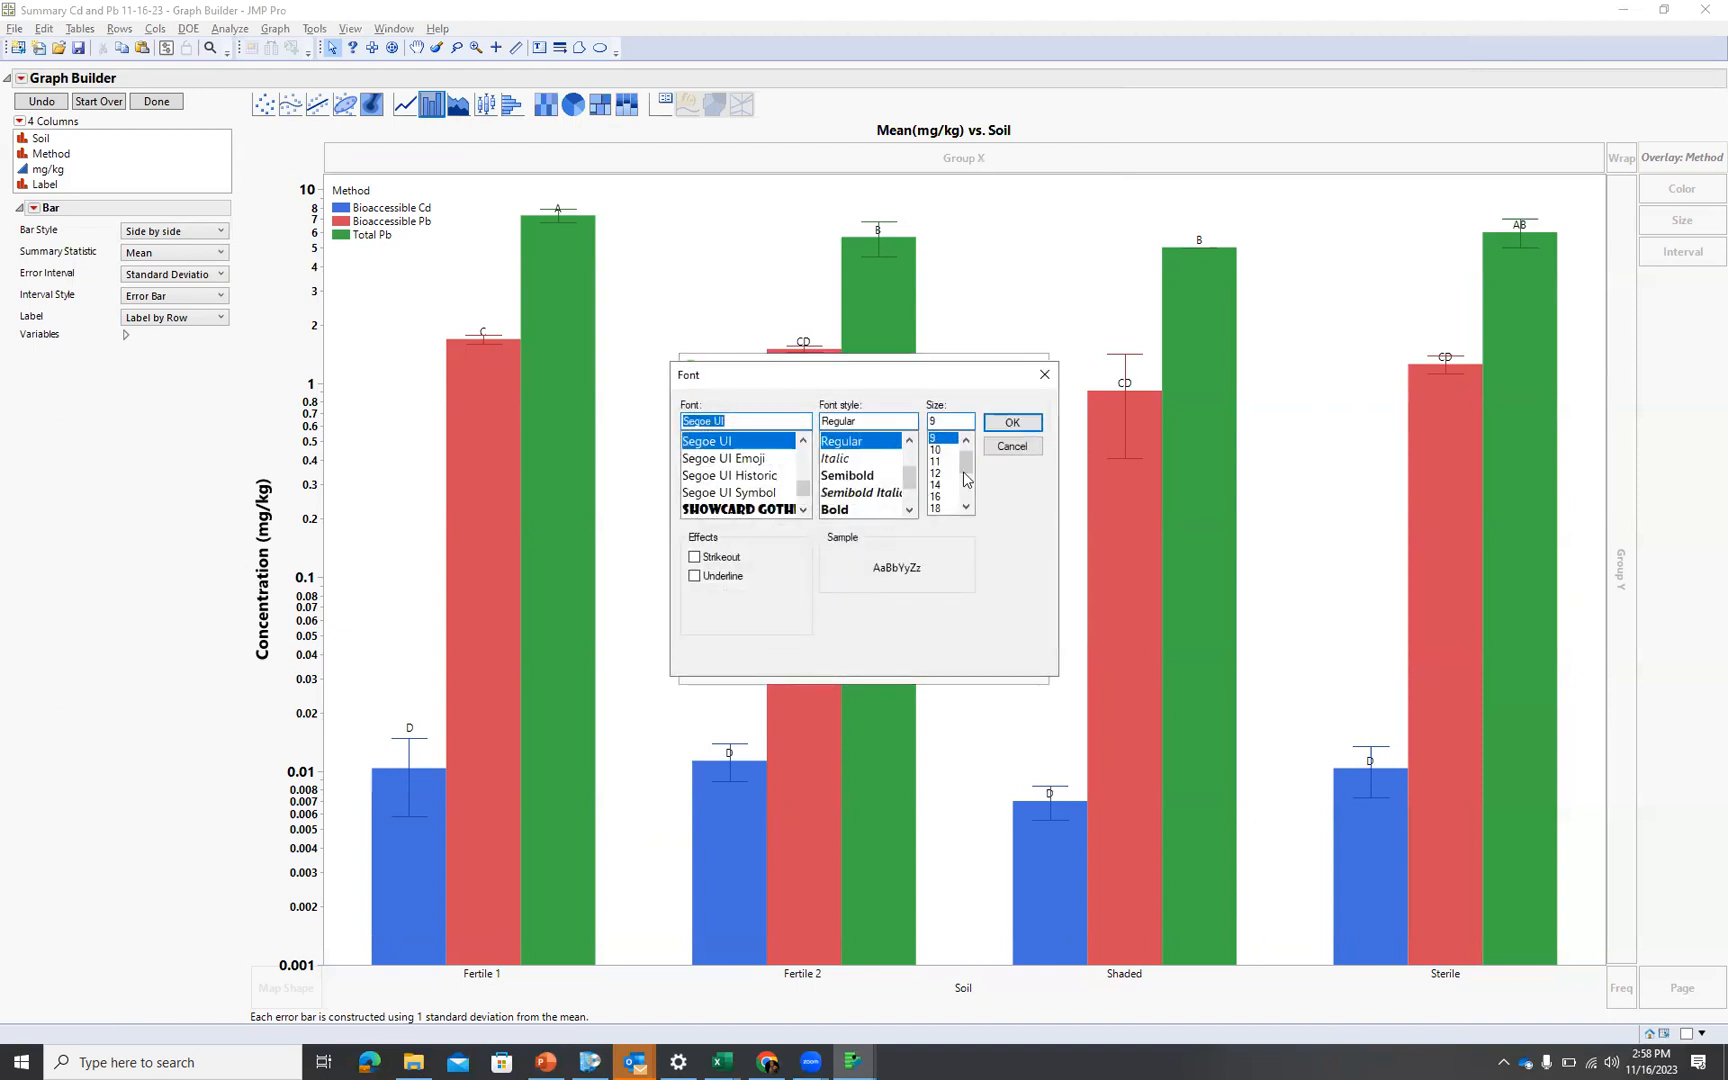
left_click(1013, 447)
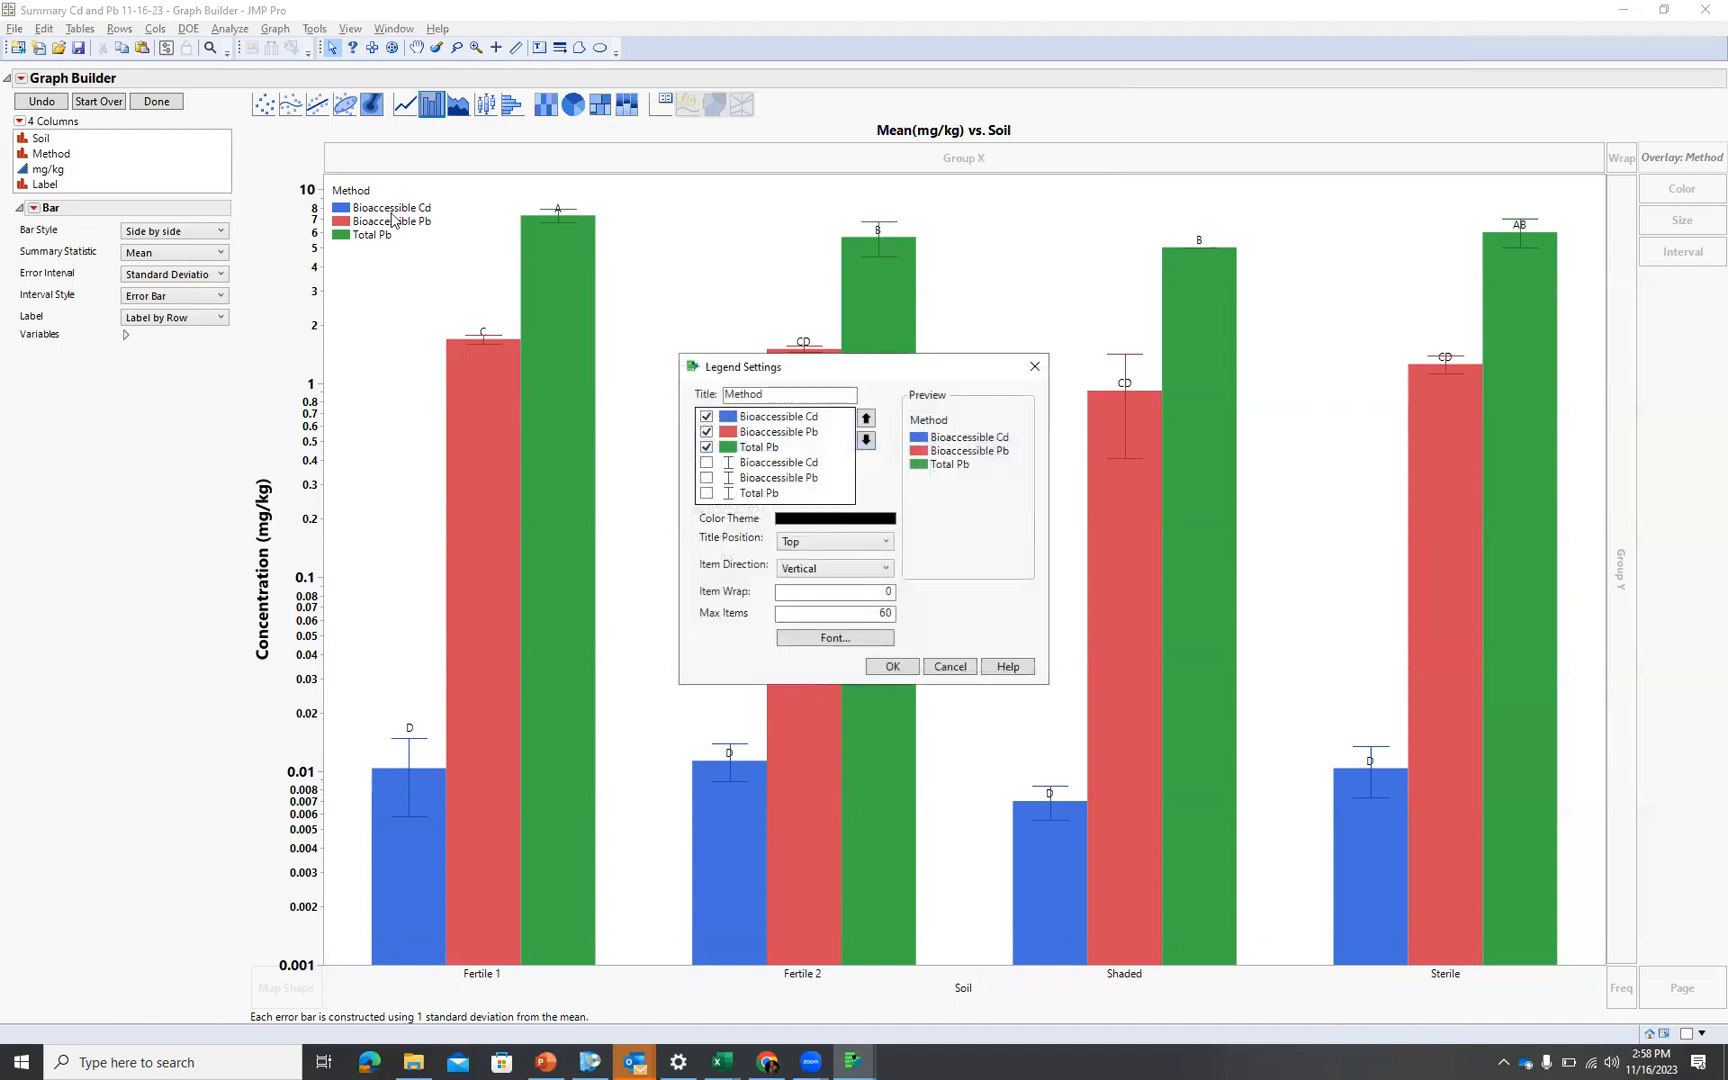
left_click(950, 666)
double_click(373, 207)
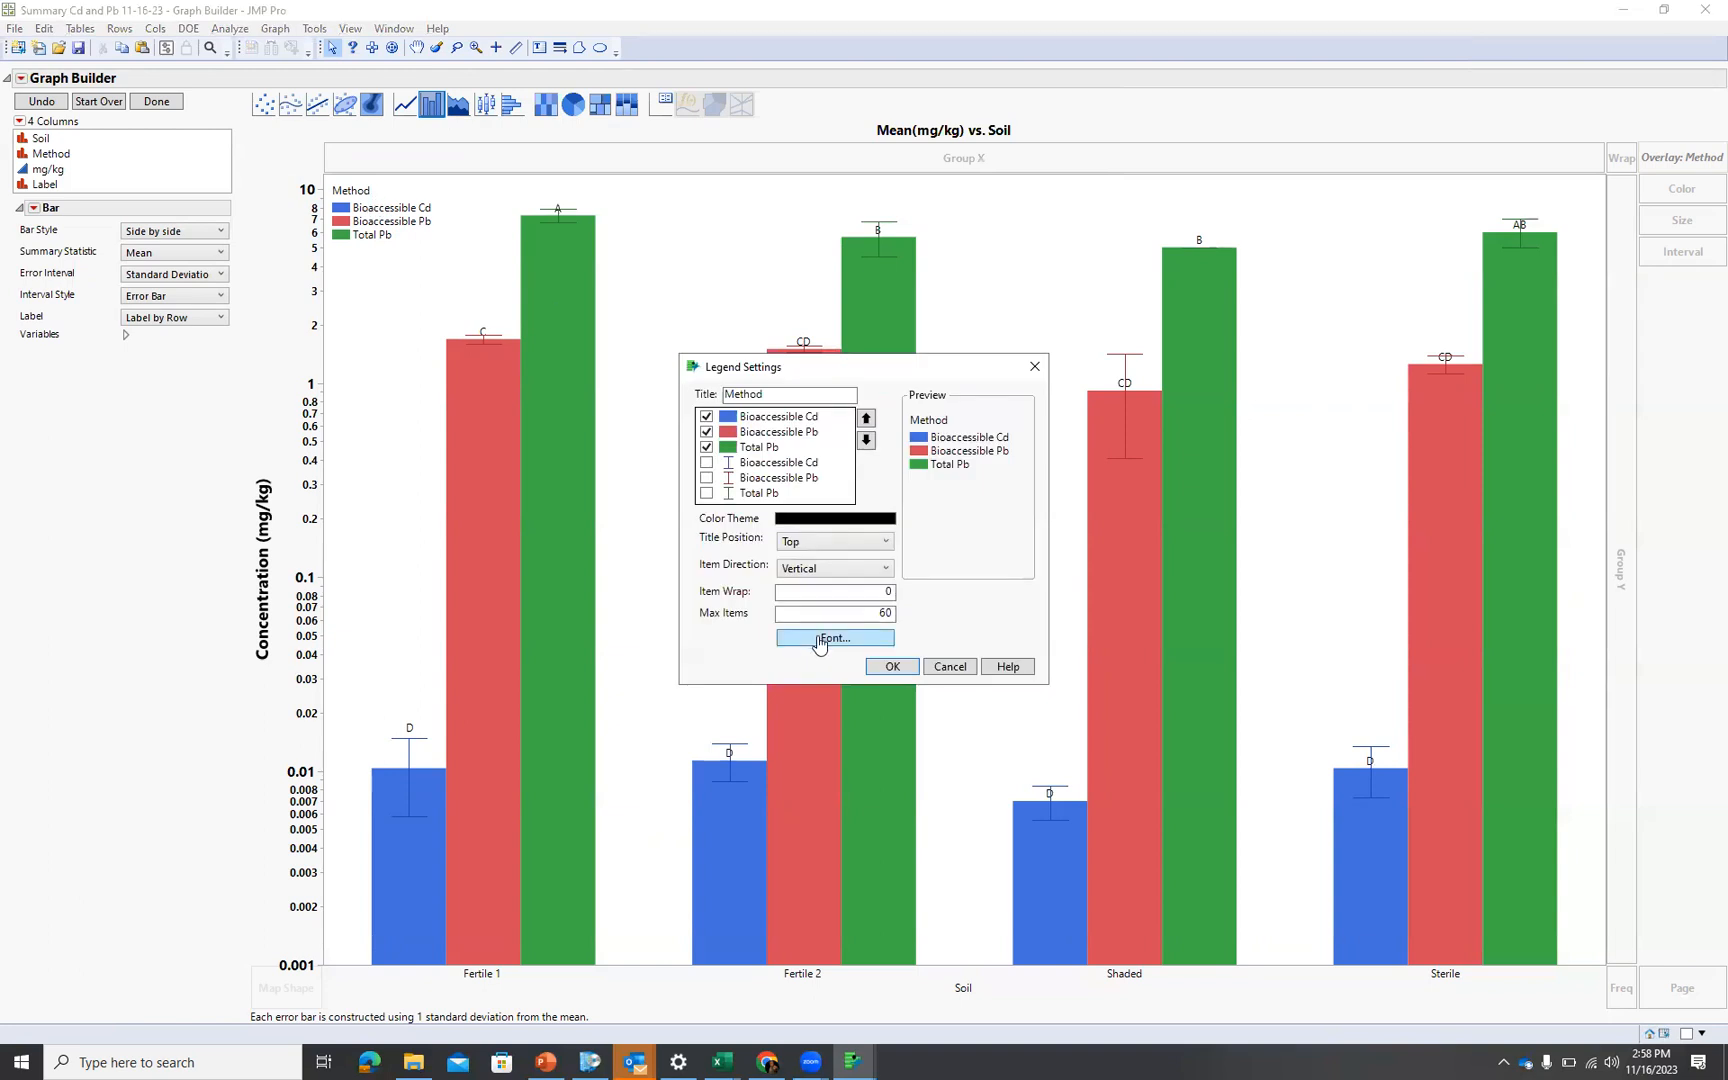
left_click(955, 669)
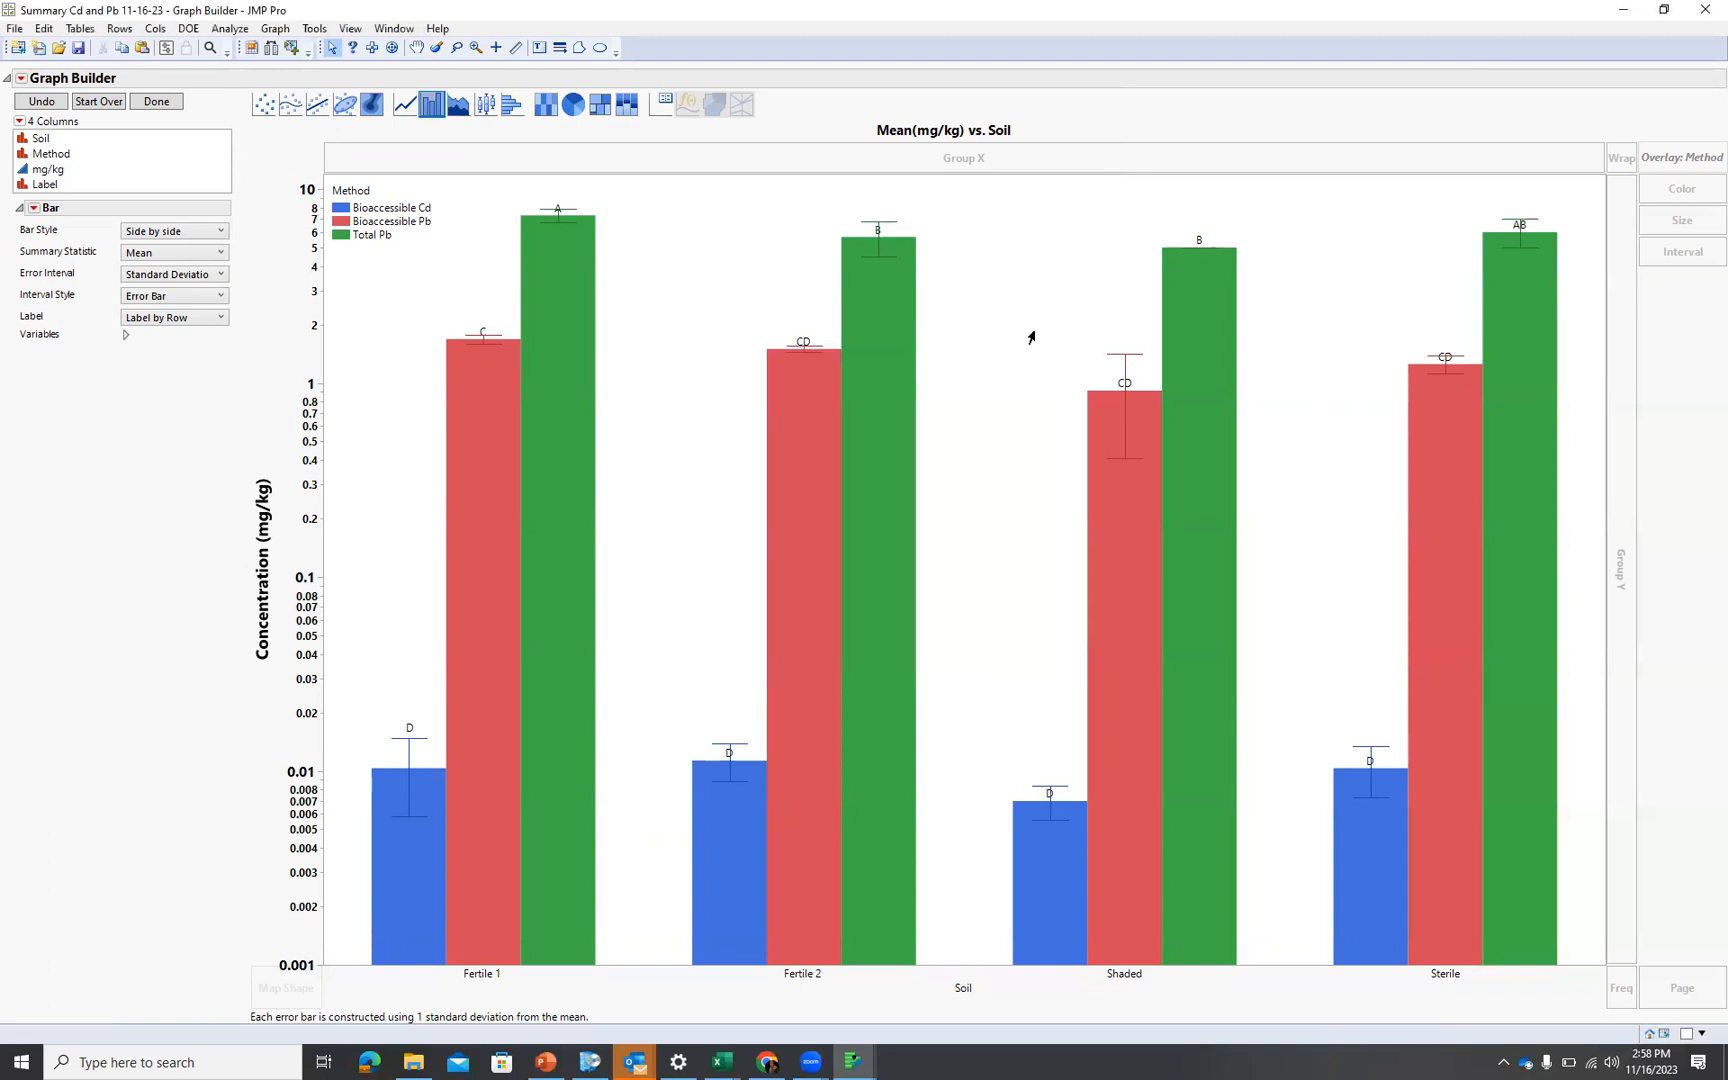
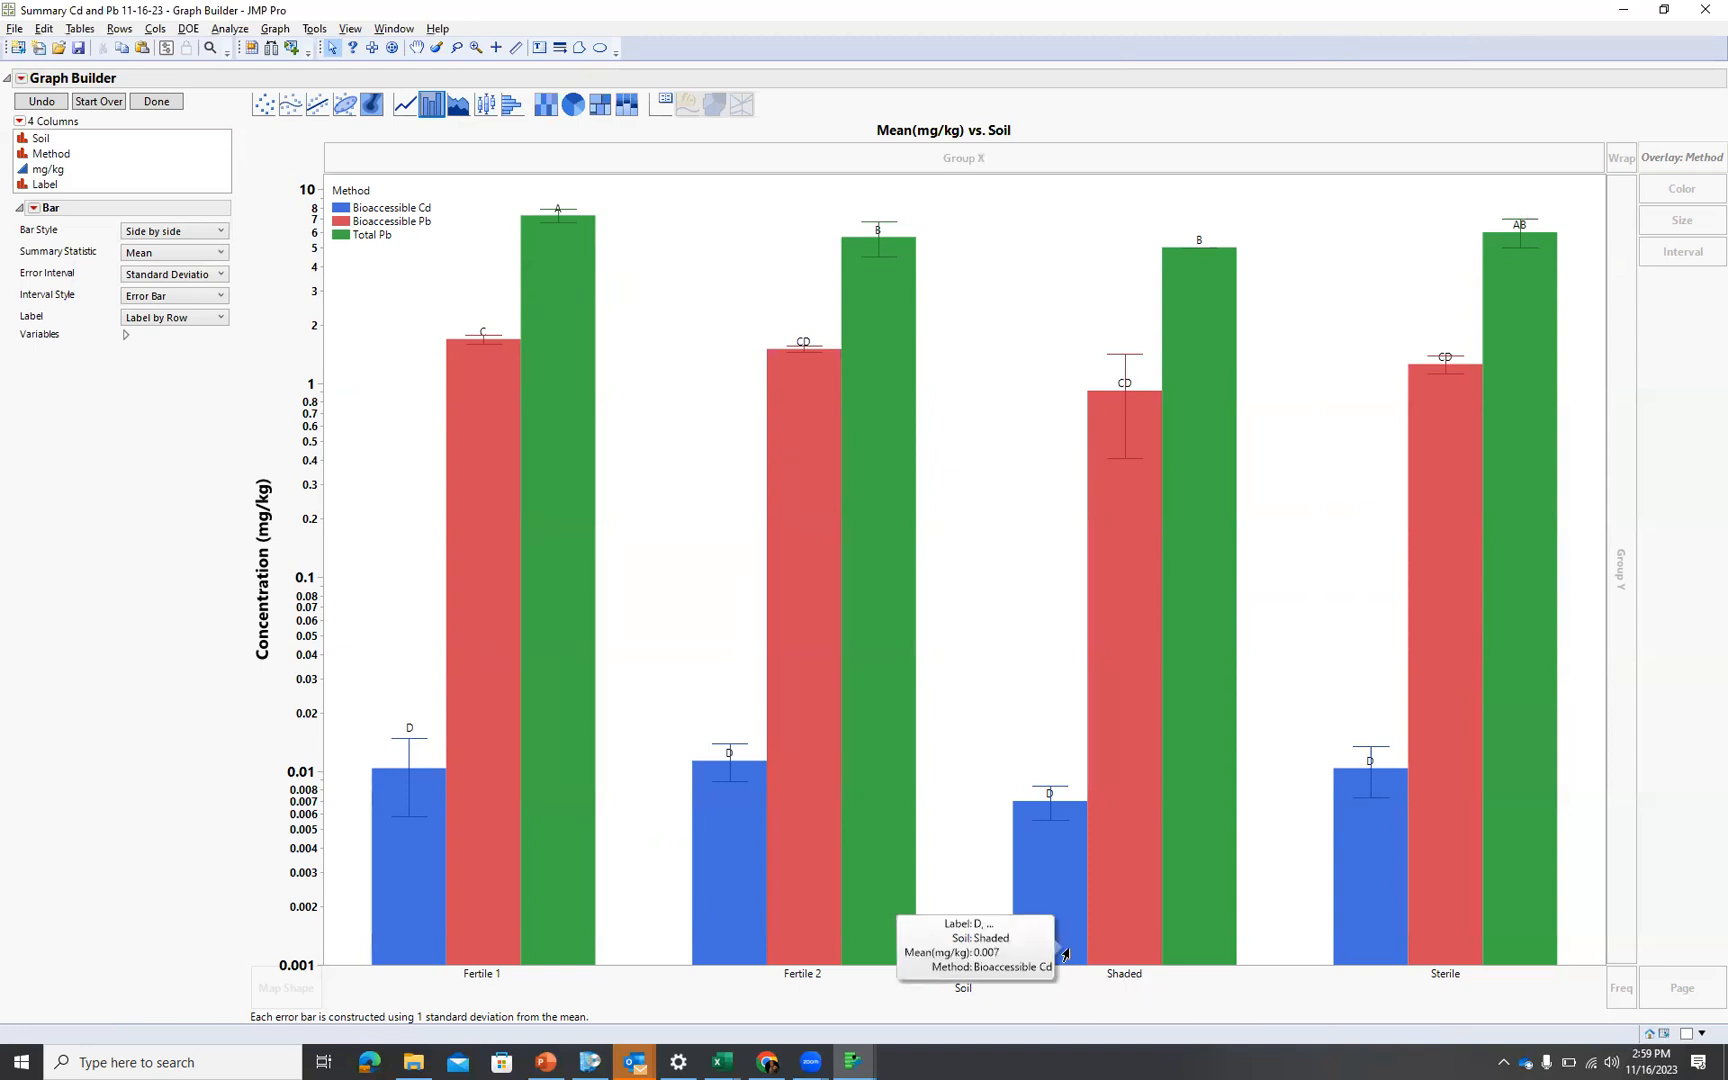
Switch to the Summary data for CR soils workbook in Excel and show the Summary all data sheet, dismissing the Office Hour reminder
key("alt+Tab")
key("alt+Tab")
key("alt+Tab")
key("alt+Tab")
key("alt+Tab")
key("alt+Tab")
key("alt+Tab")
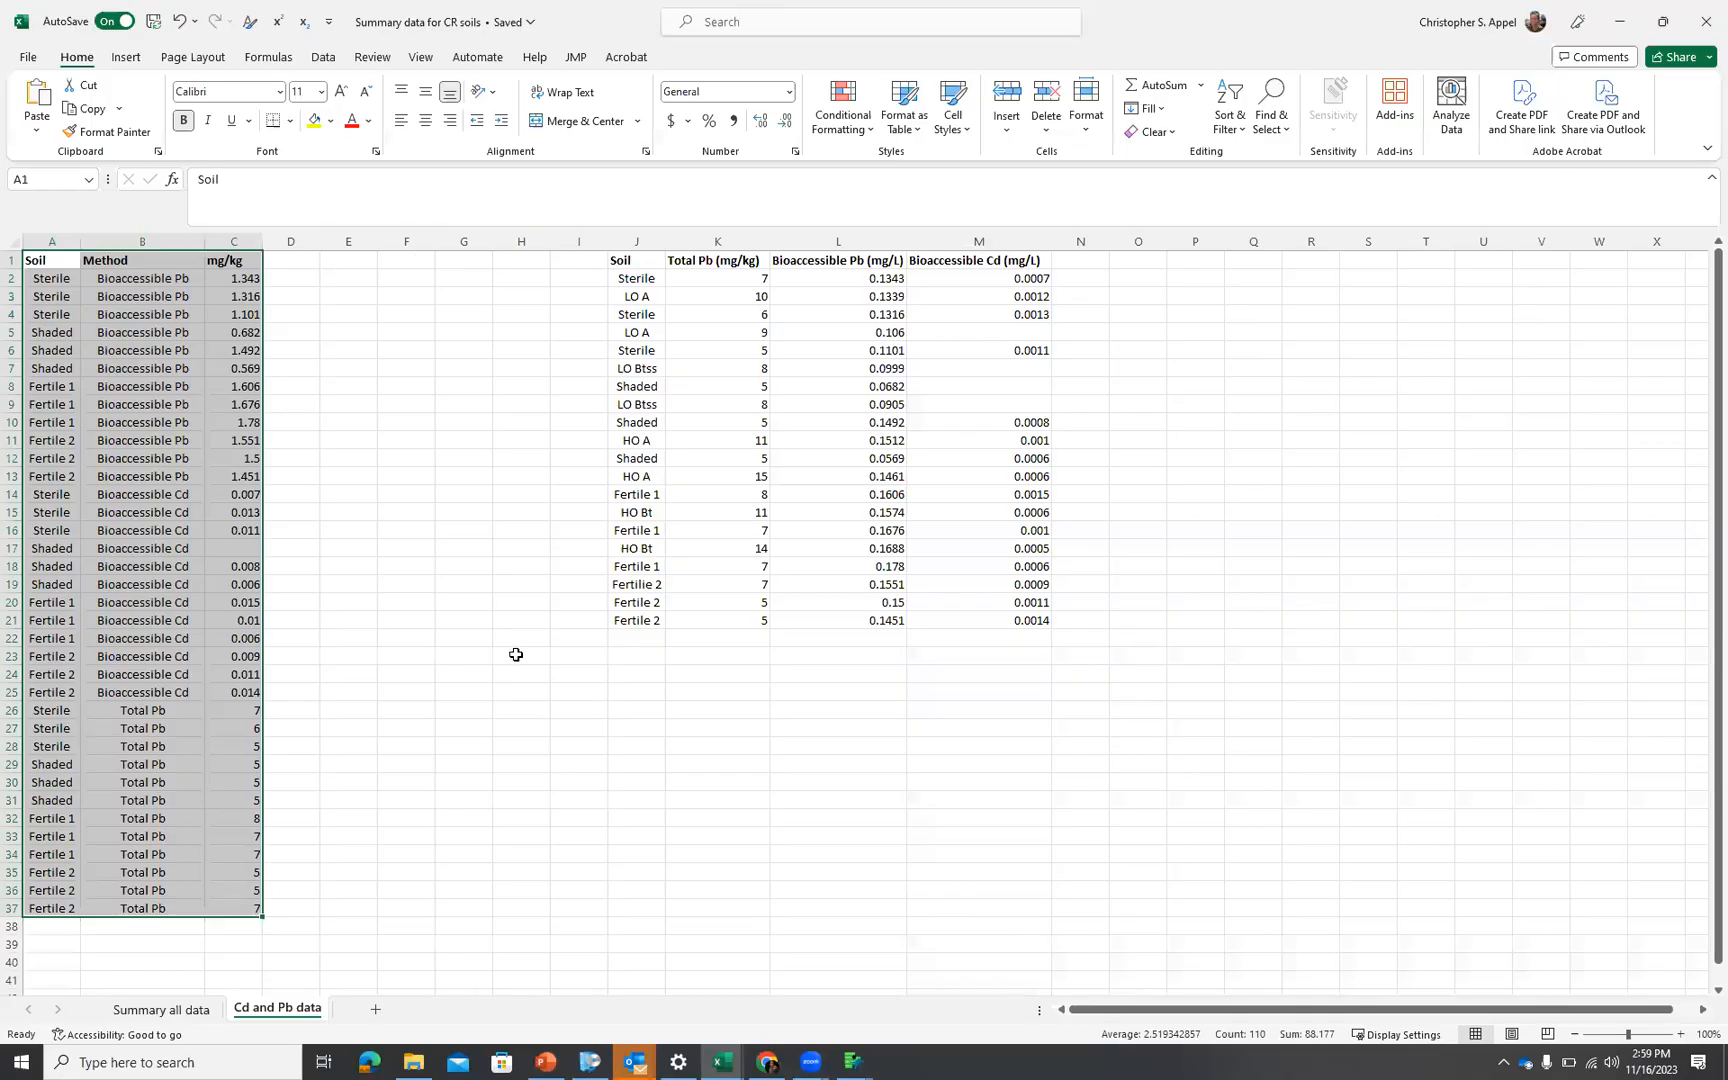
left_click(516, 706)
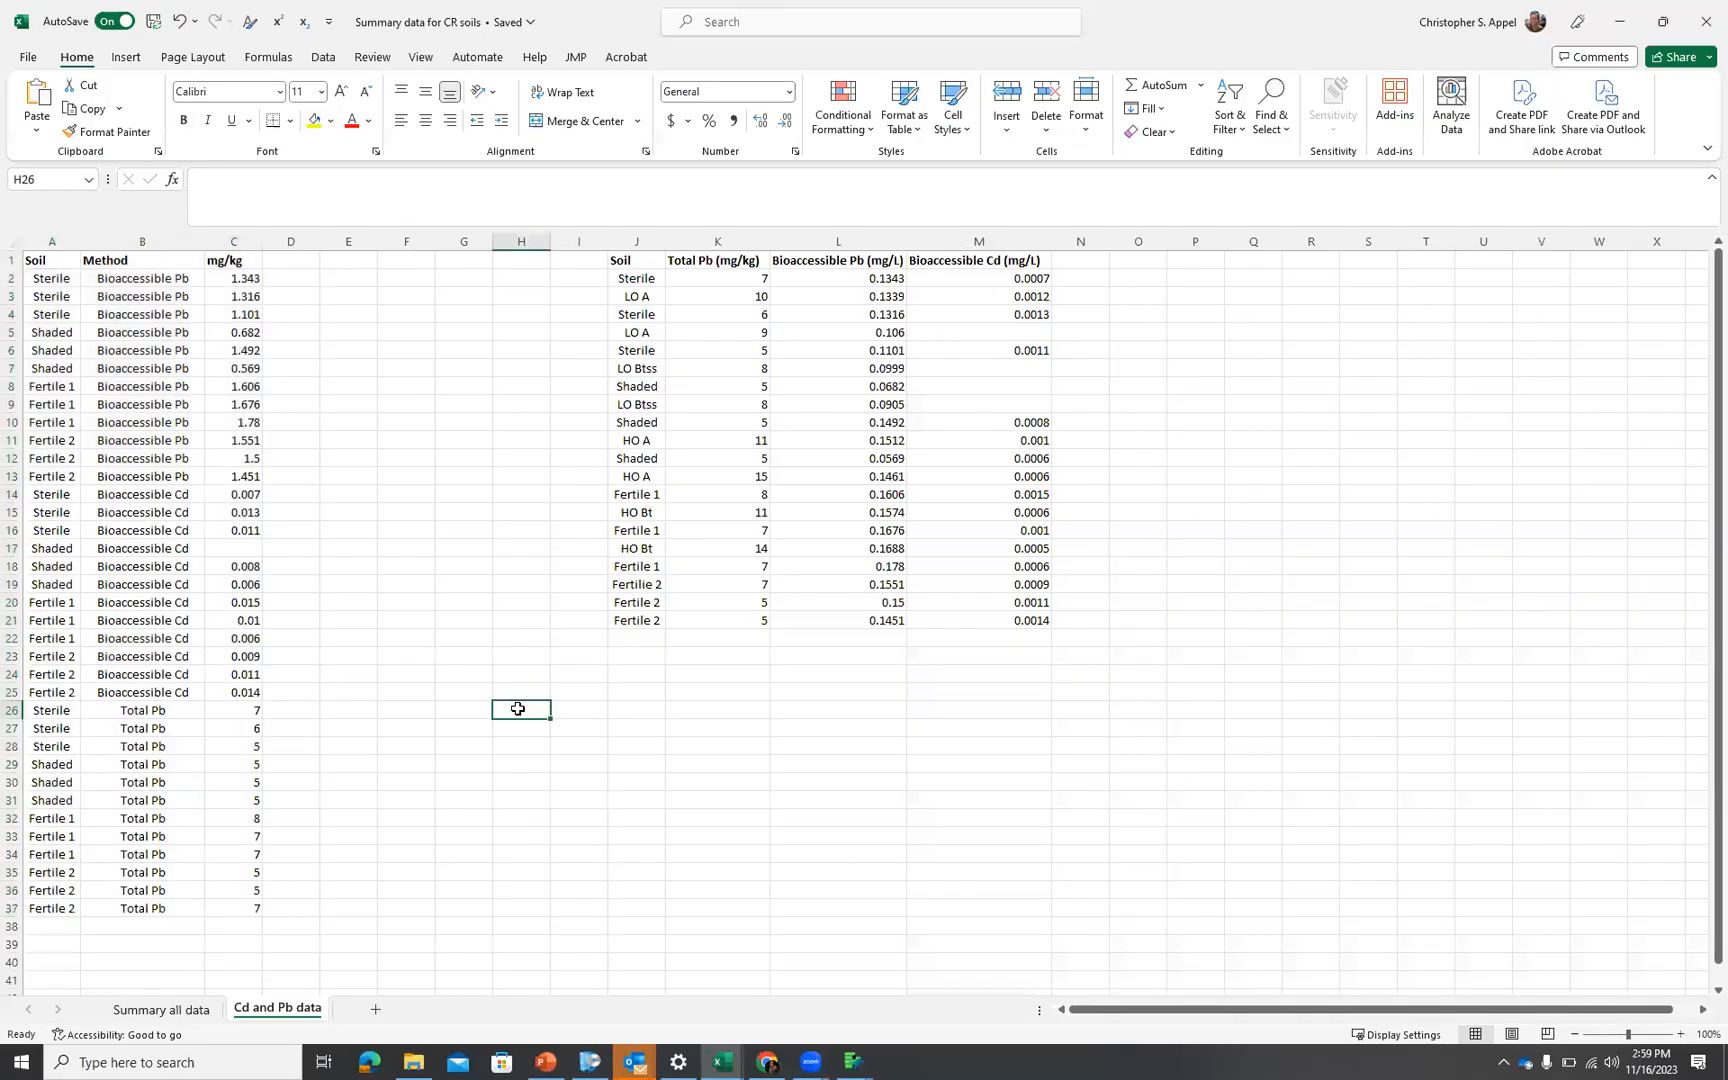
left_click(160, 1010)
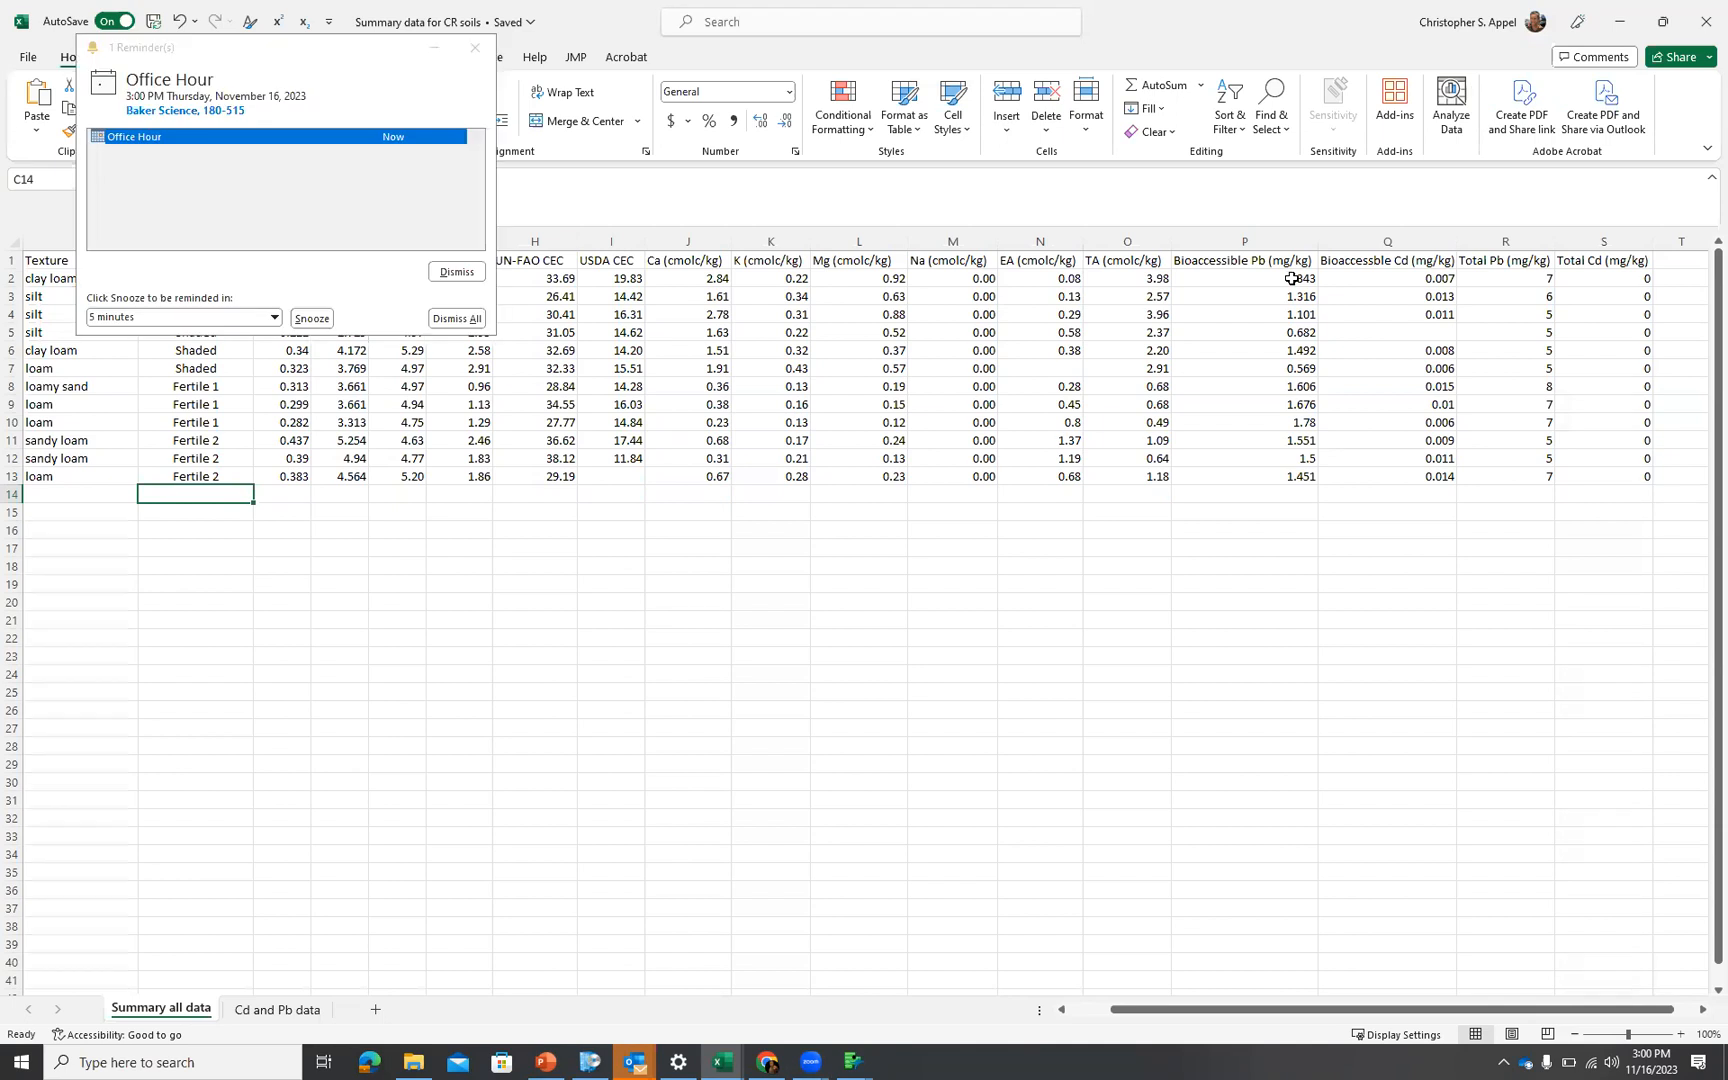
left_click(460, 276)
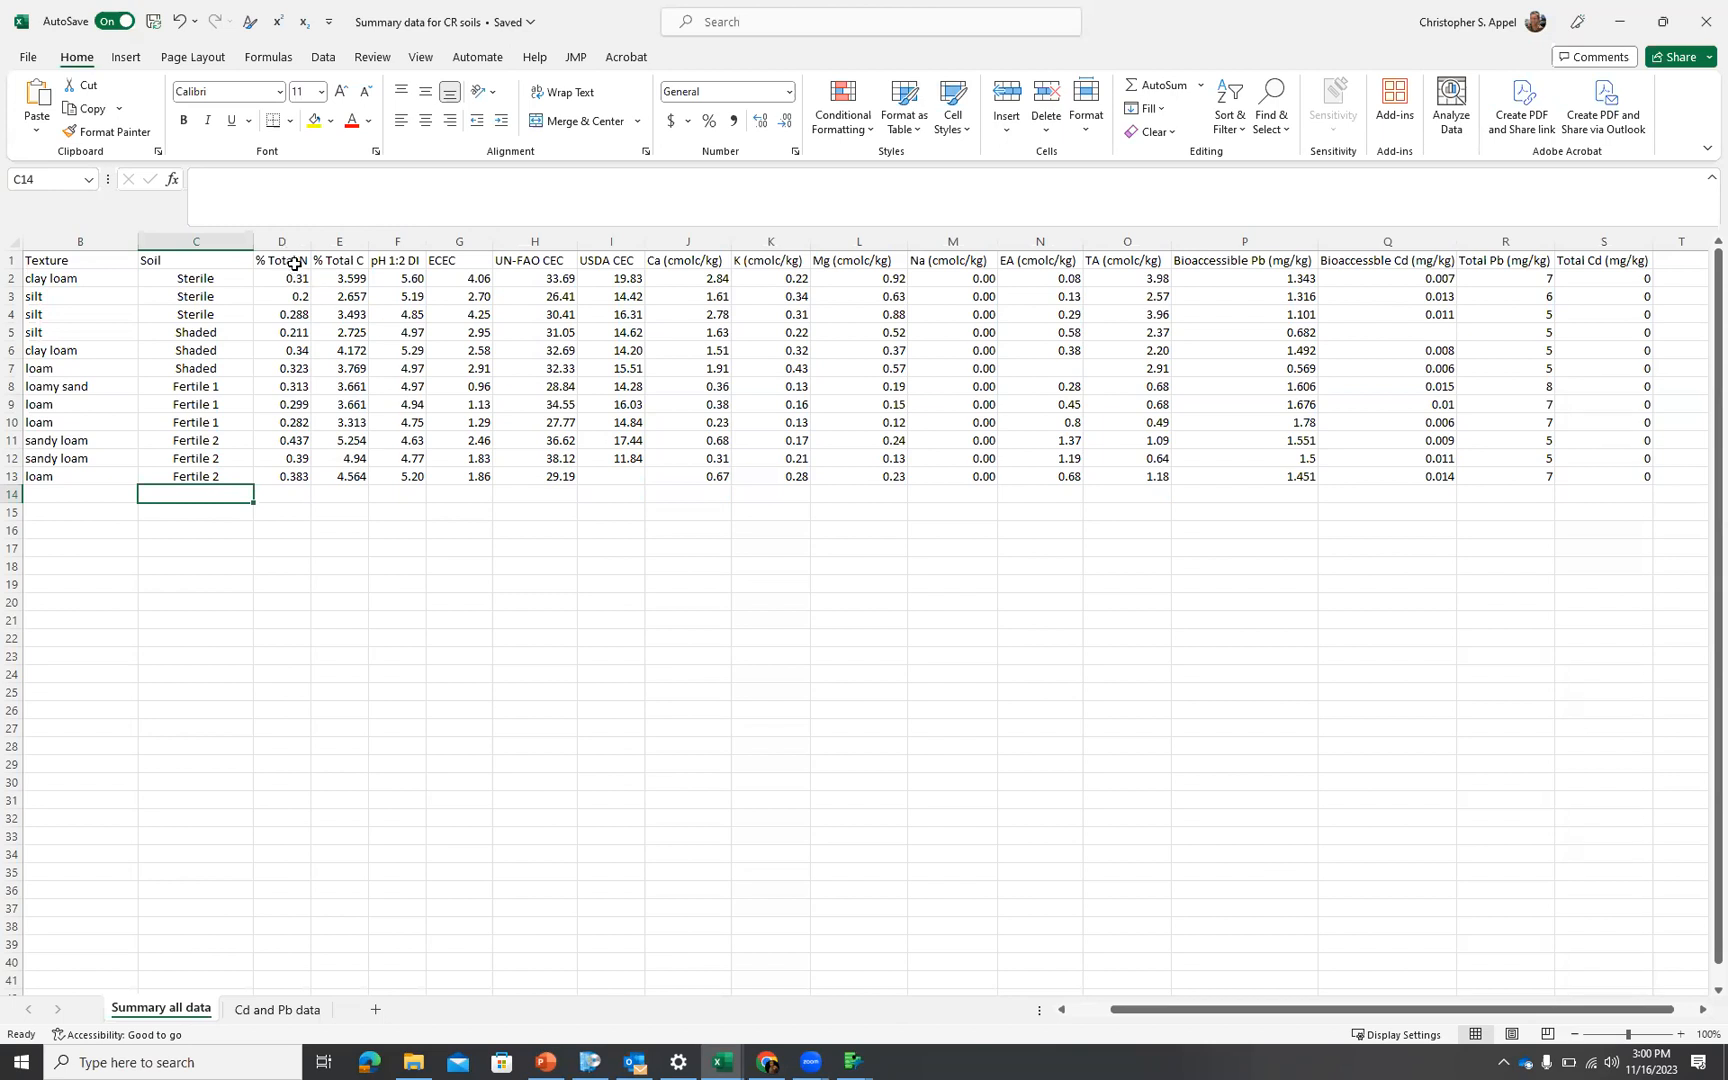
Select the Soil column data on the Summary all data sheet, from the header in C1 through C13
left_click_drag(204, 260, 200, 476)
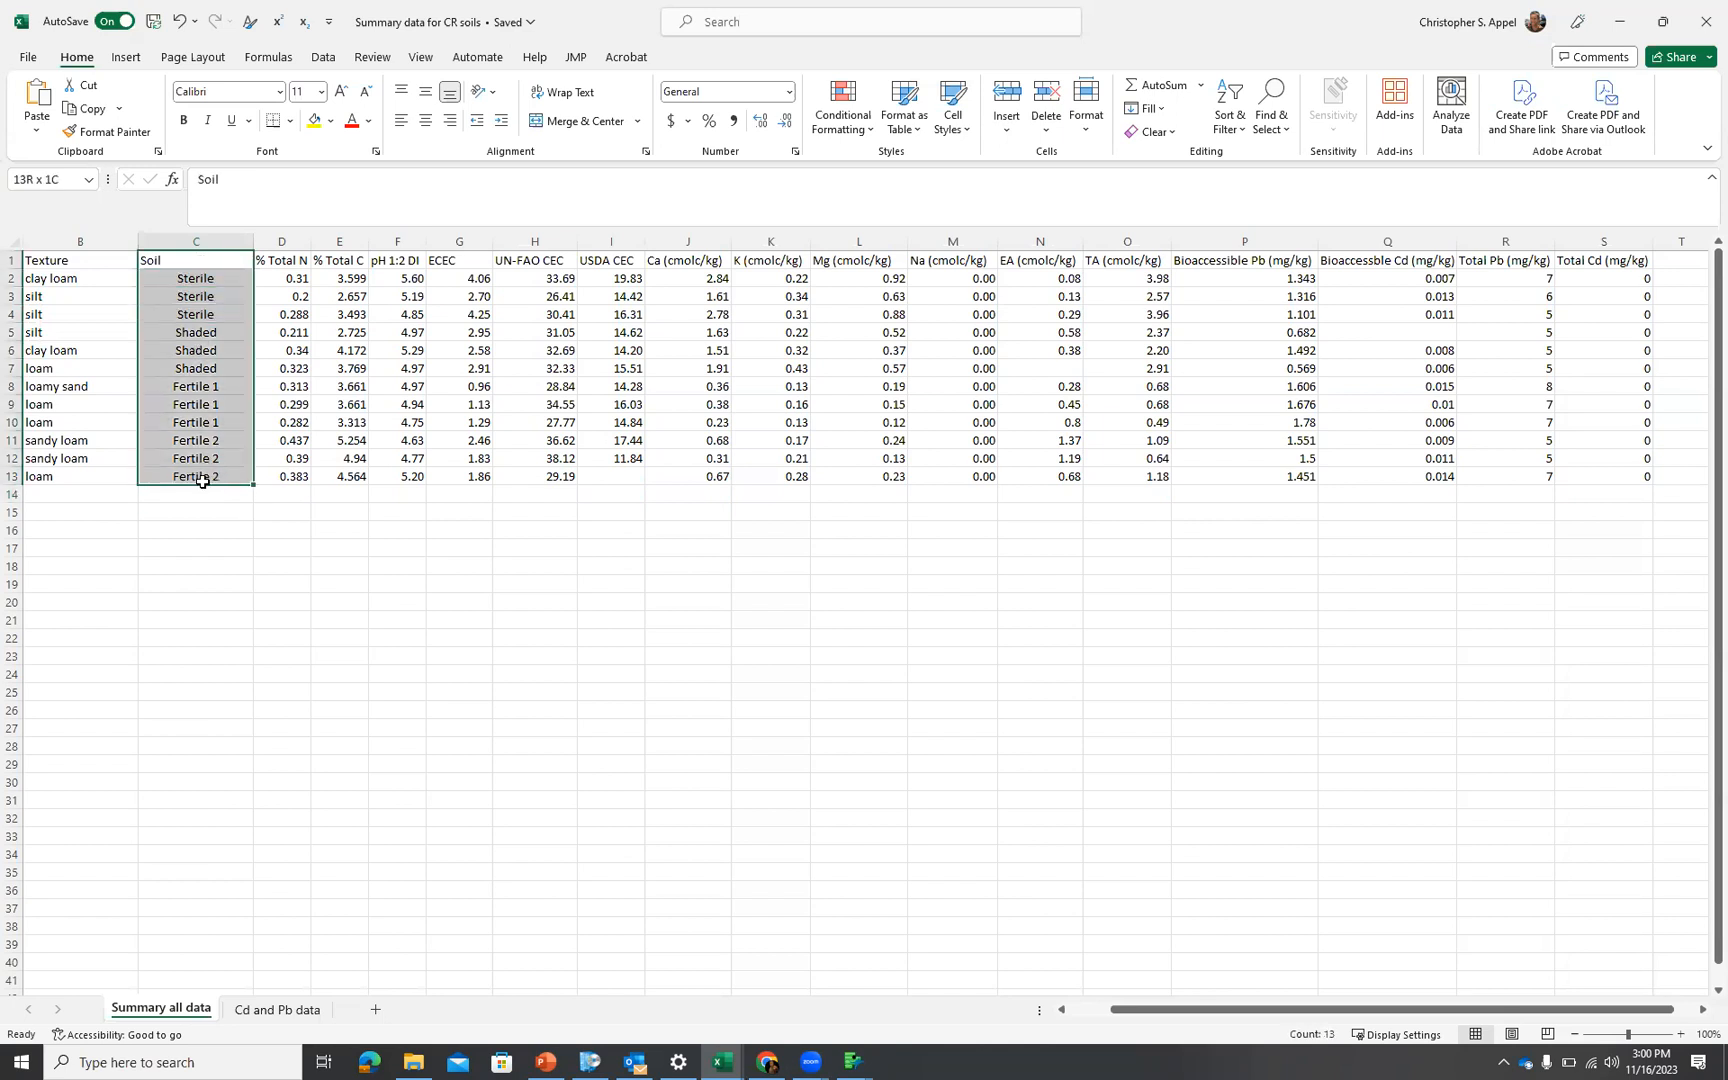